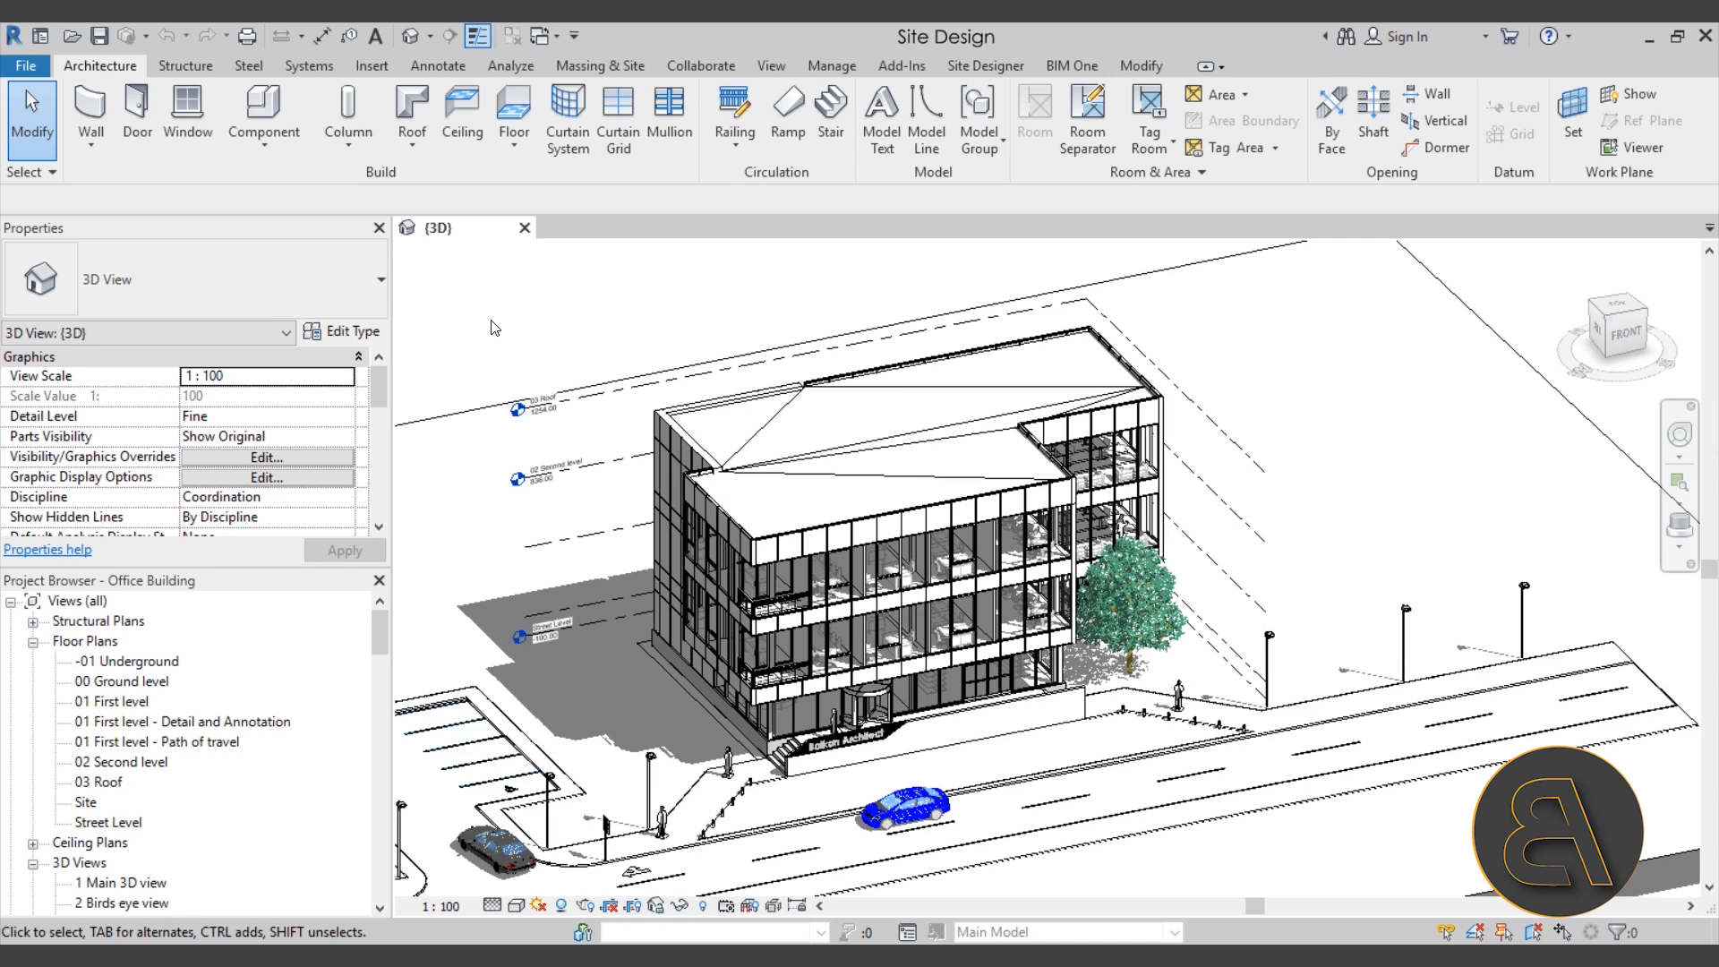
Step: Review the view navigation and graphics mode settings in the Graphics section of the program options, and close without changes
click(26, 68)
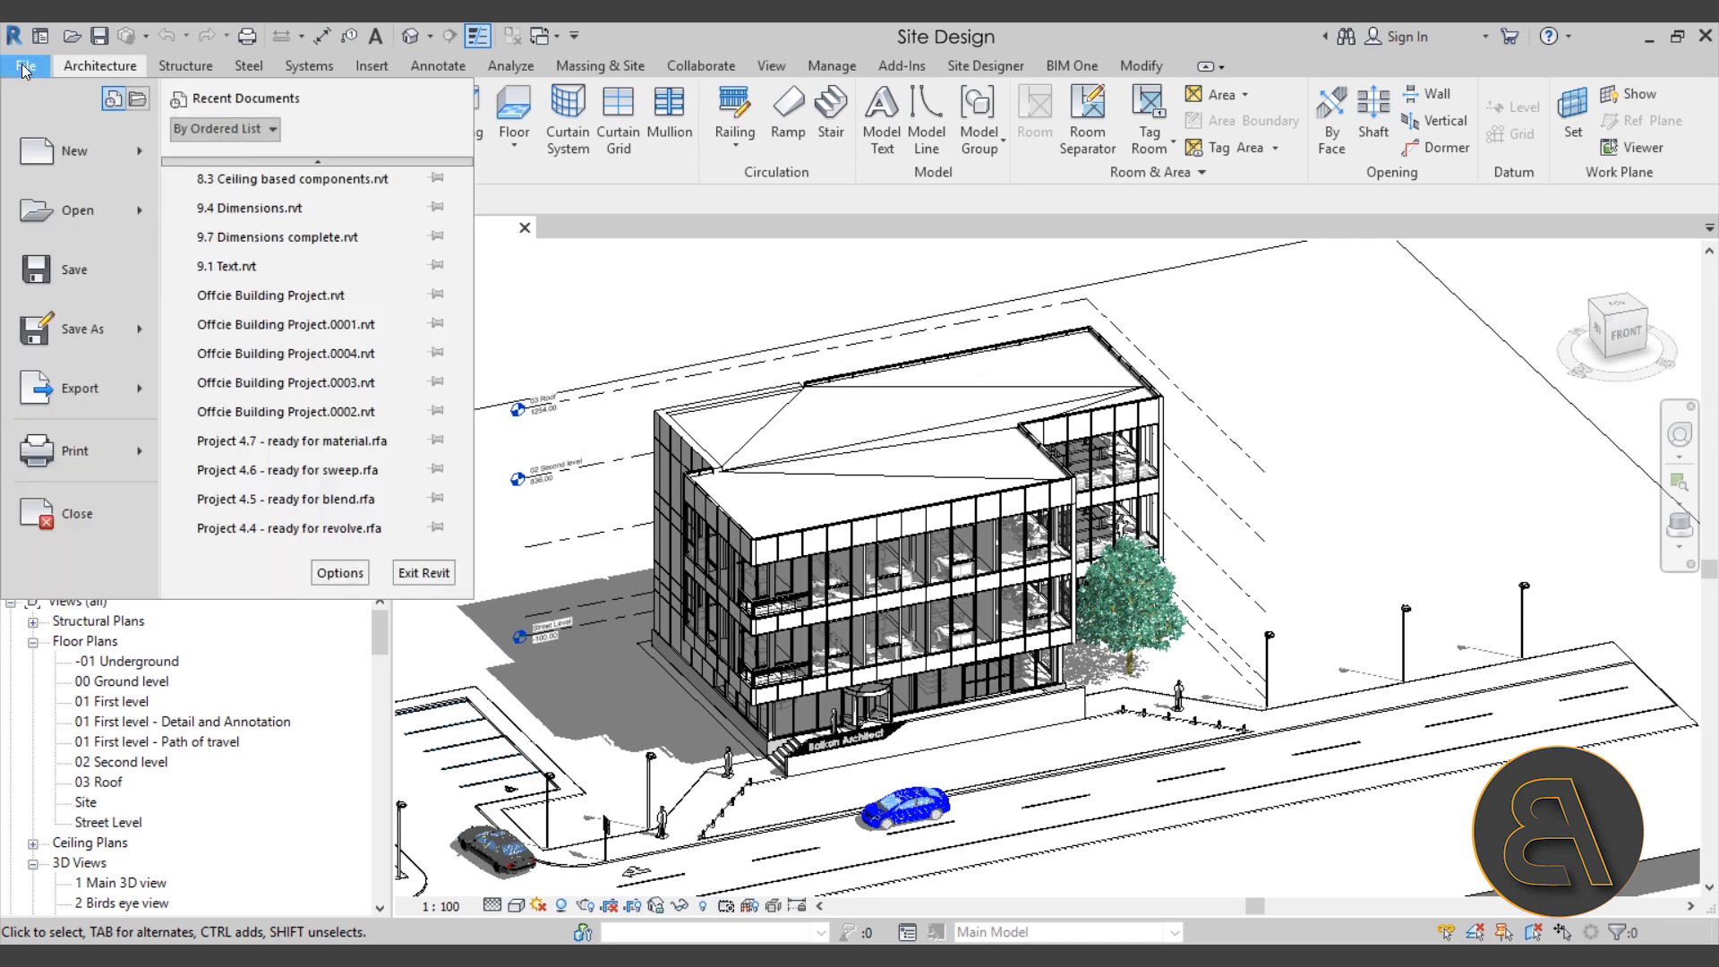
click(339, 573)
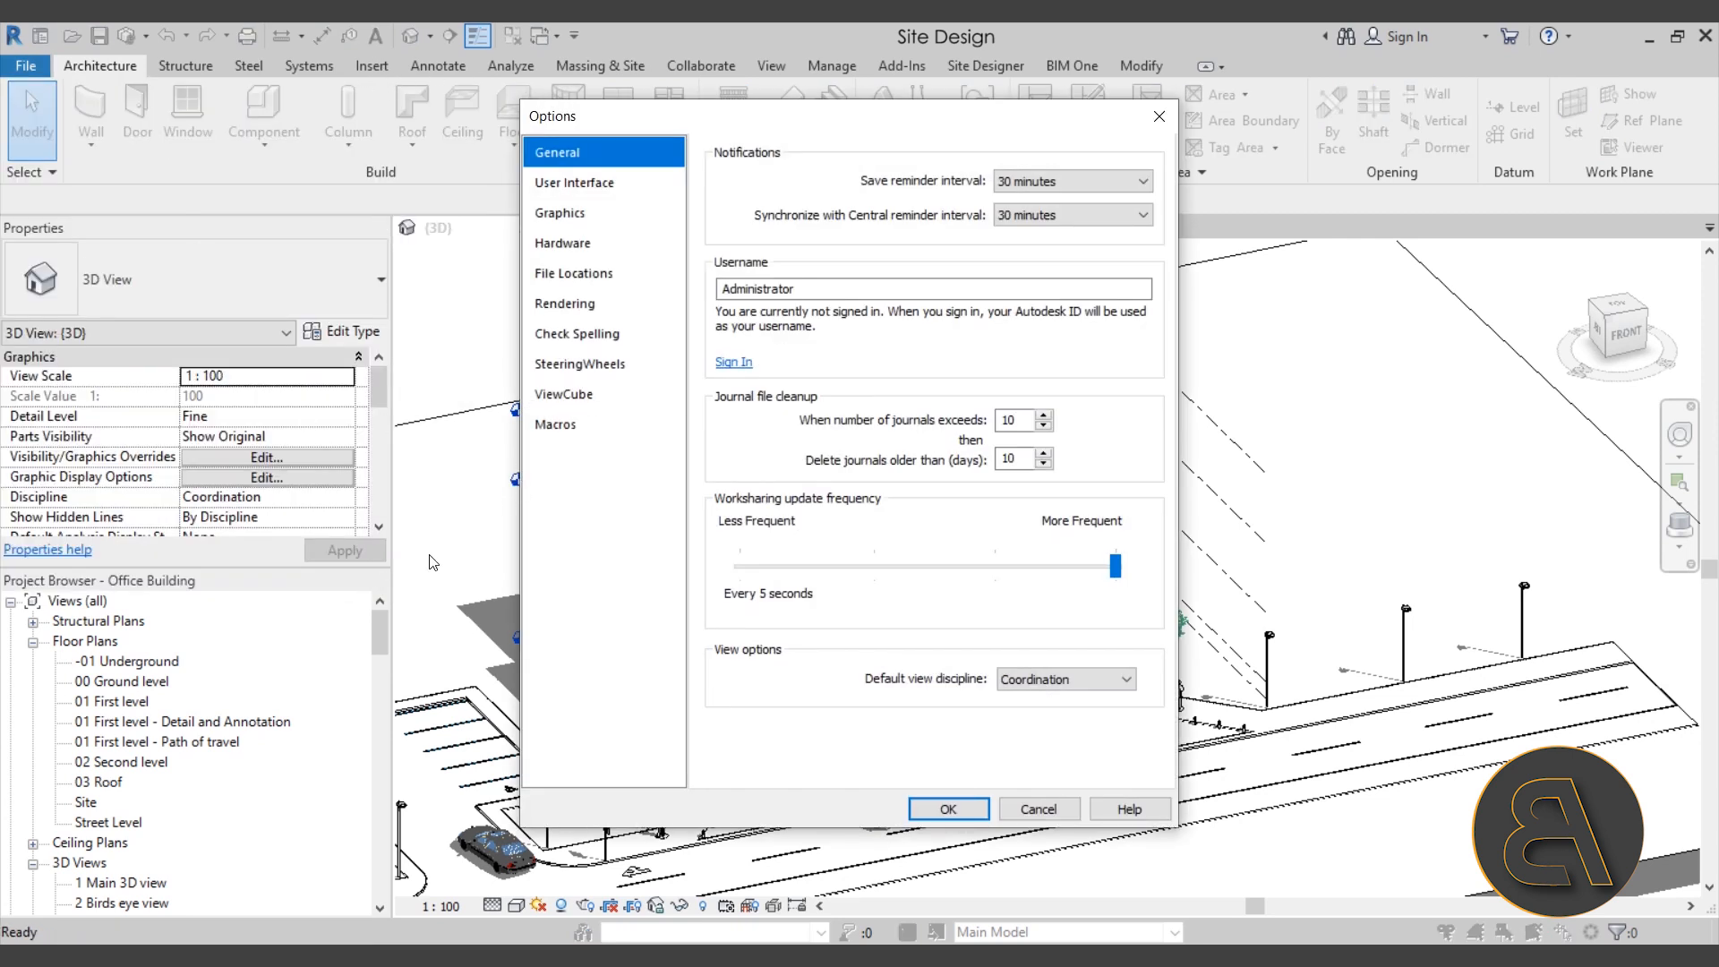
drag(774, 131, 338, 127)
drag(488, 122, 892, 145)
drag(670, 146, 666, 144)
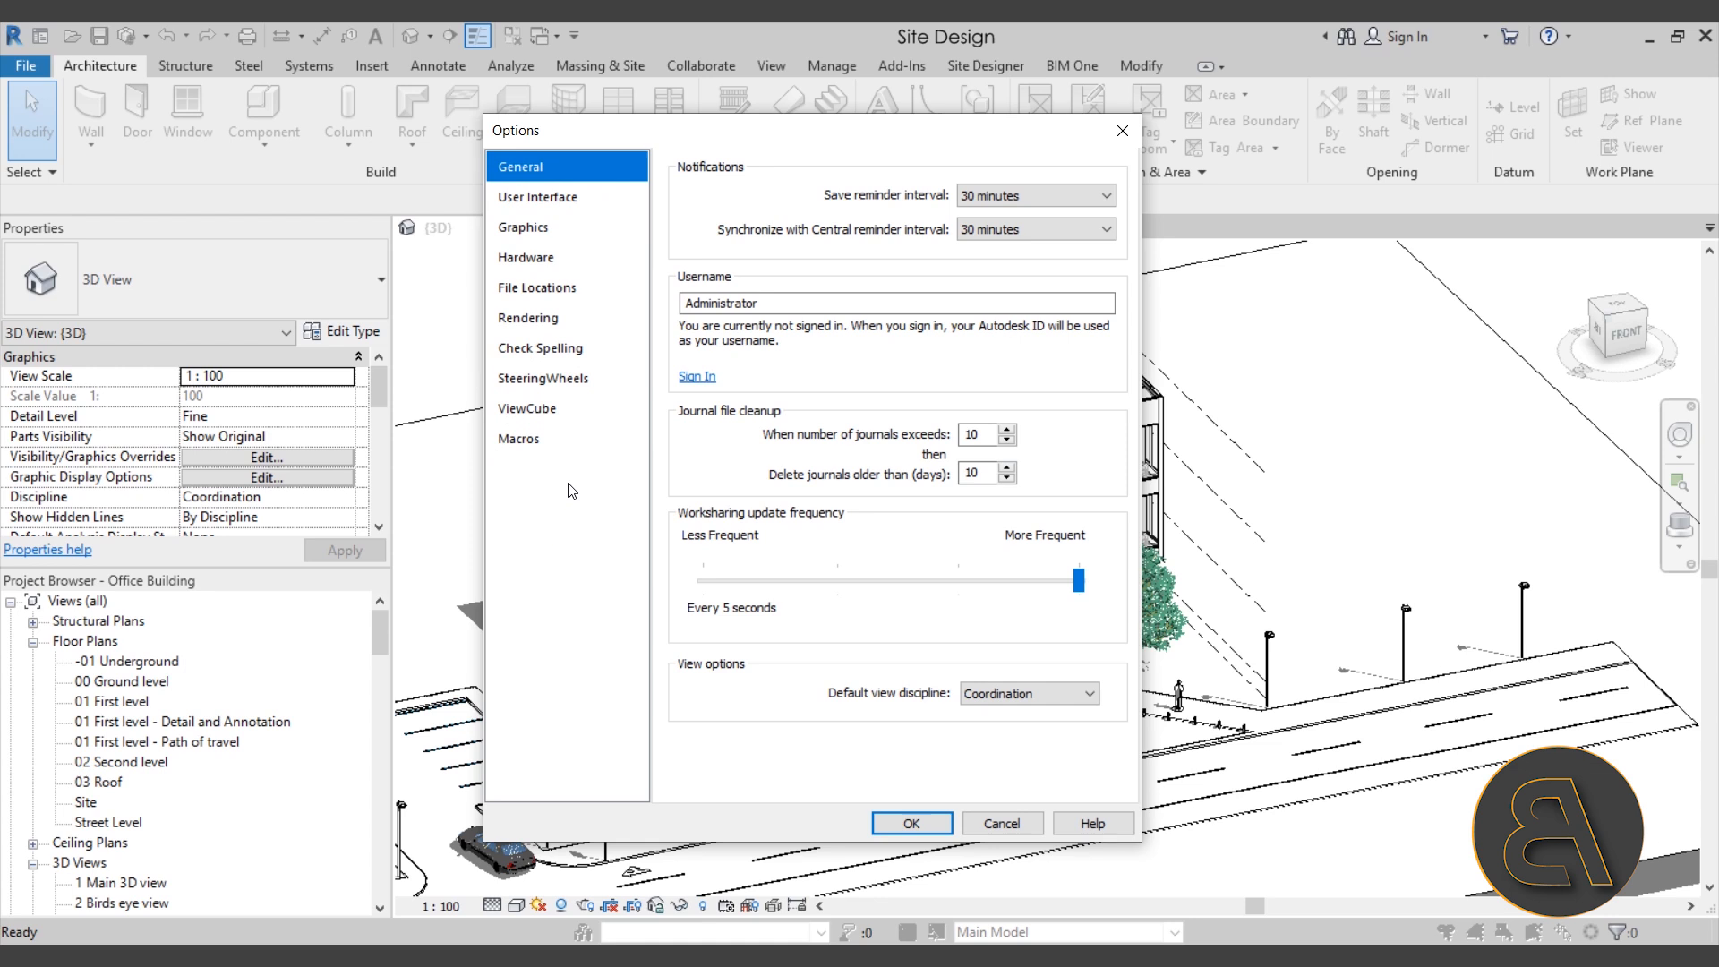
click(542, 228)
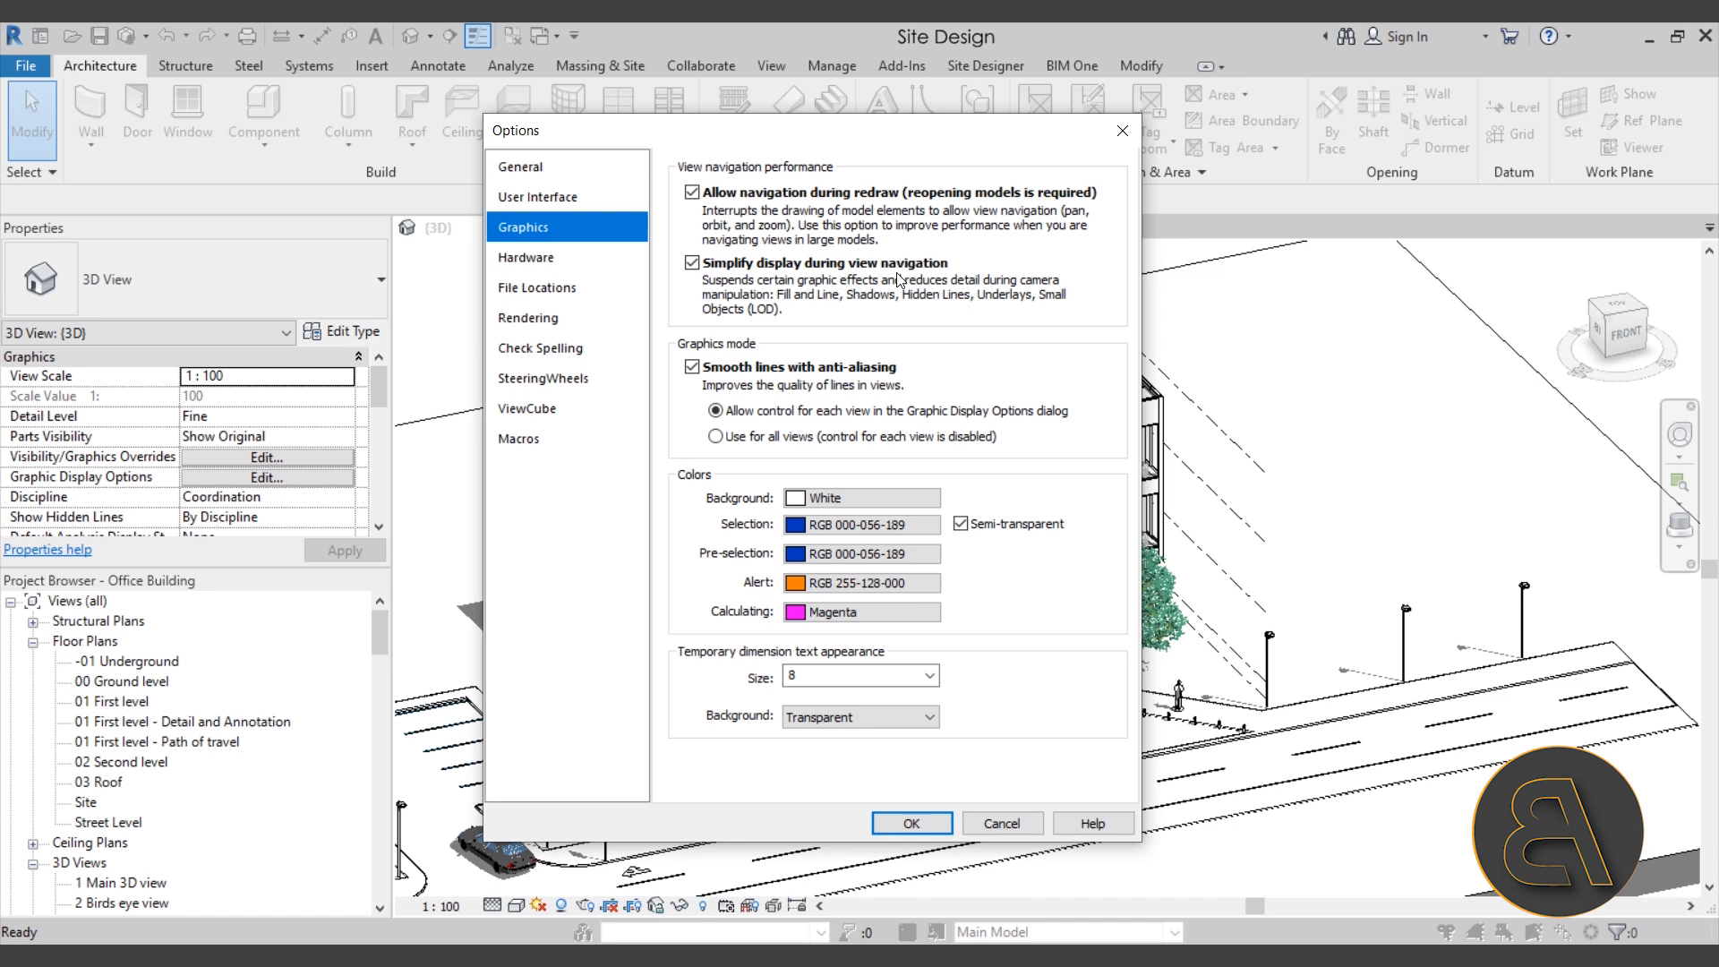
click(1004, 822)
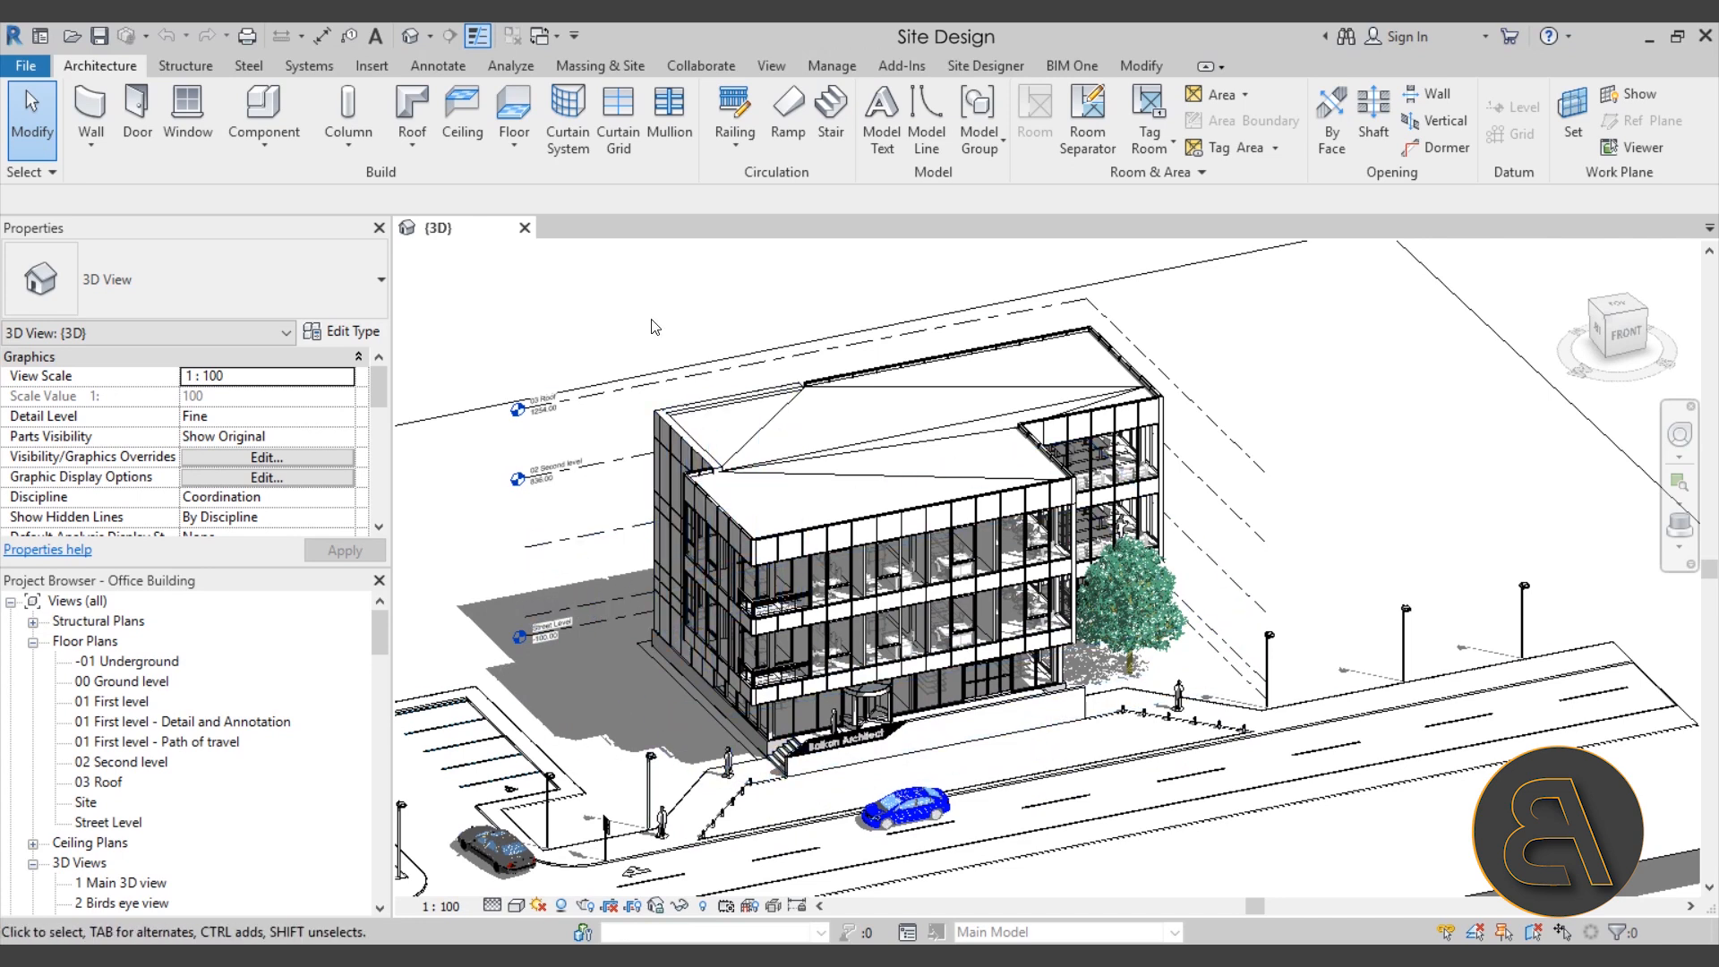
Step: Turn off Simplify display during view navigation in the graphics options and test it by orbiting the office building
shift+middle_drag(650, 317, 515, 334)
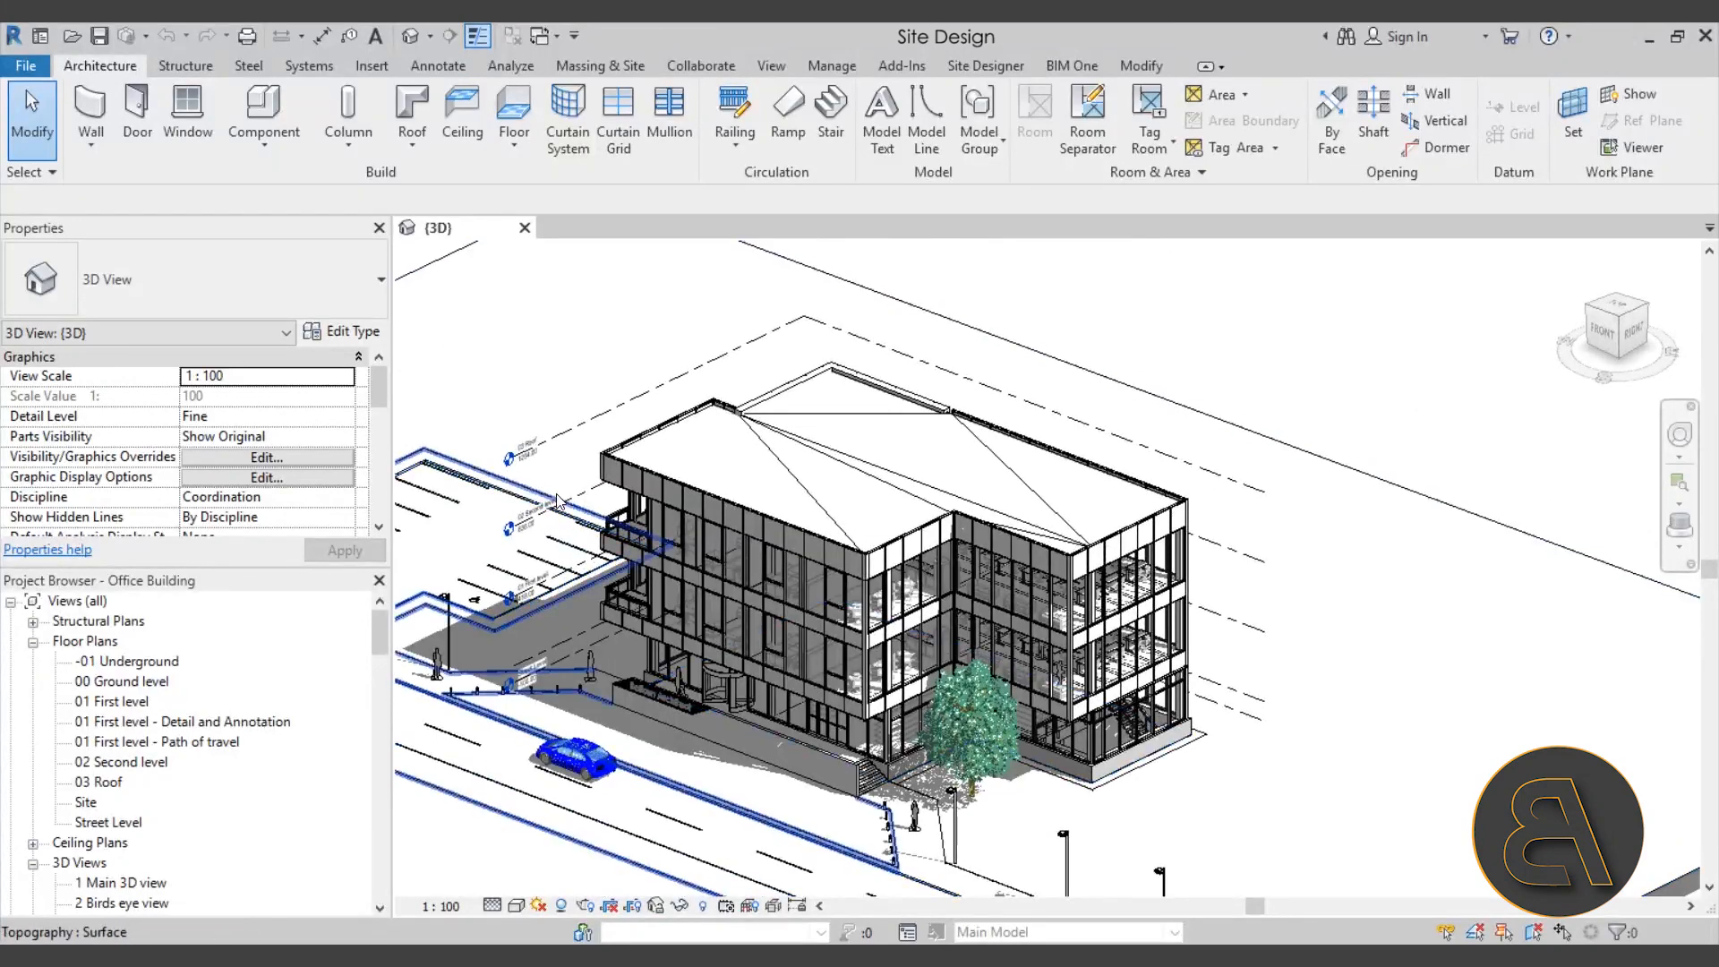
shift+middle_drag(598, 319, 850, 352)
mouse_move(683, 361)
shift+middle_down()
mouse_move(715, 417)
mouse_move(660, 357)
mouse_move(704, 420)
mouse_move(681, 394)
shift+middle_up()
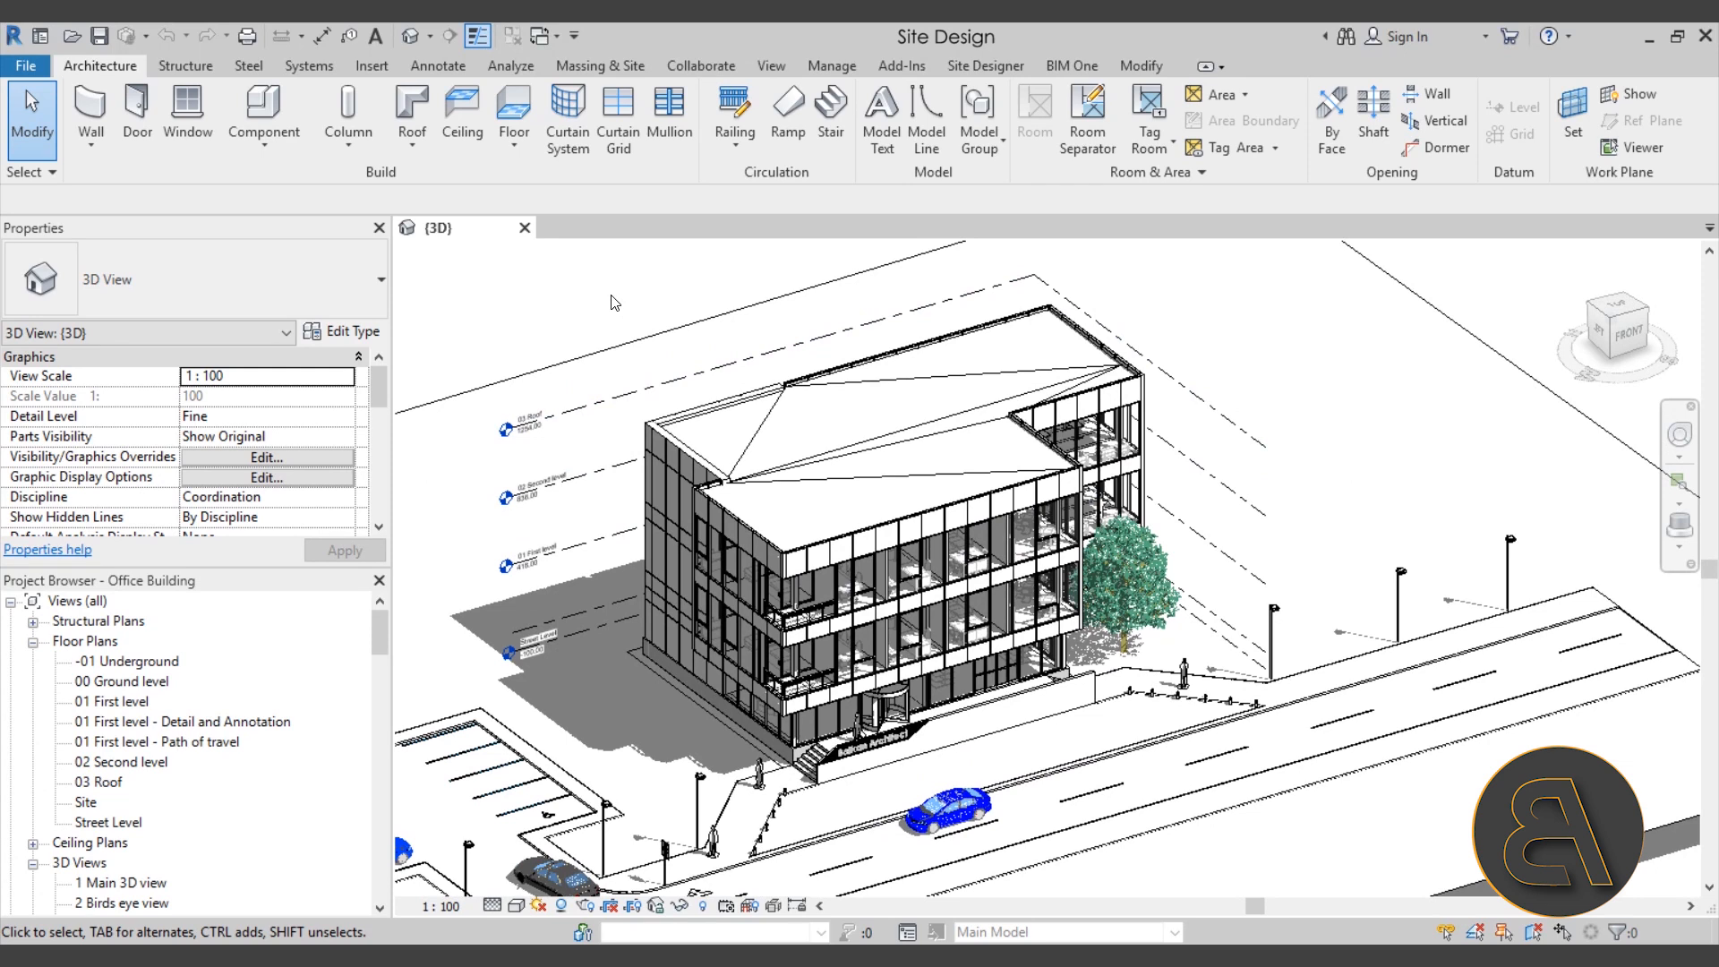
shift+middle_drag(612, 301, 622, 293)
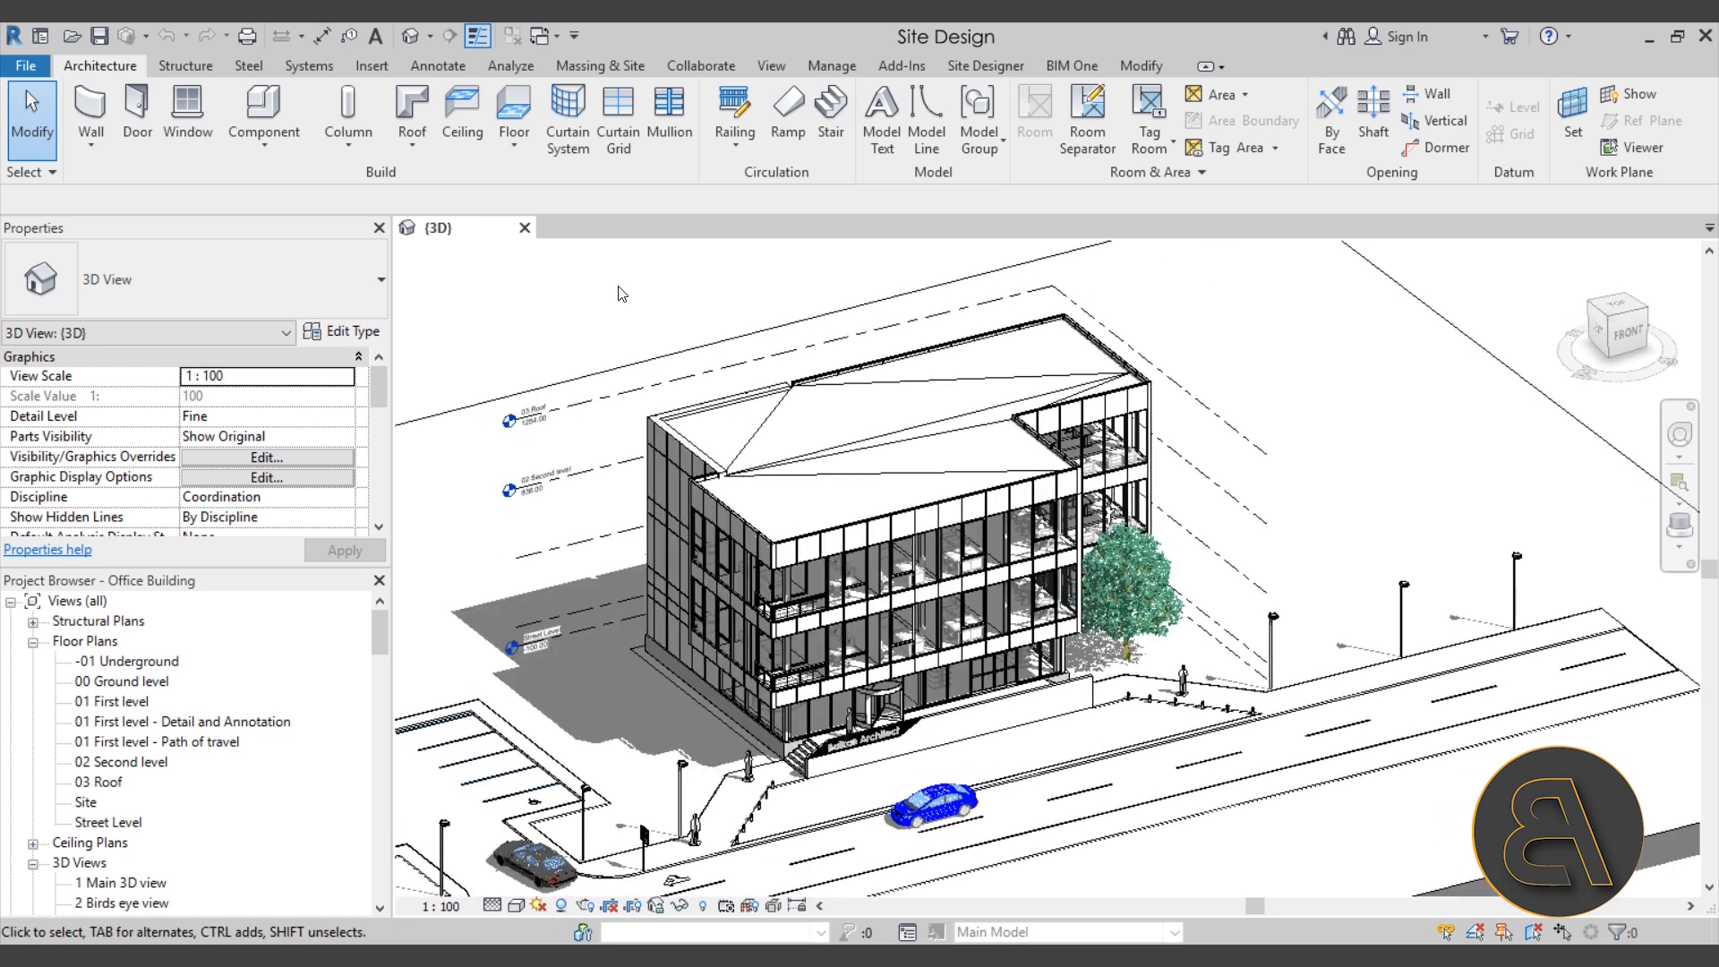
click(27, 67)
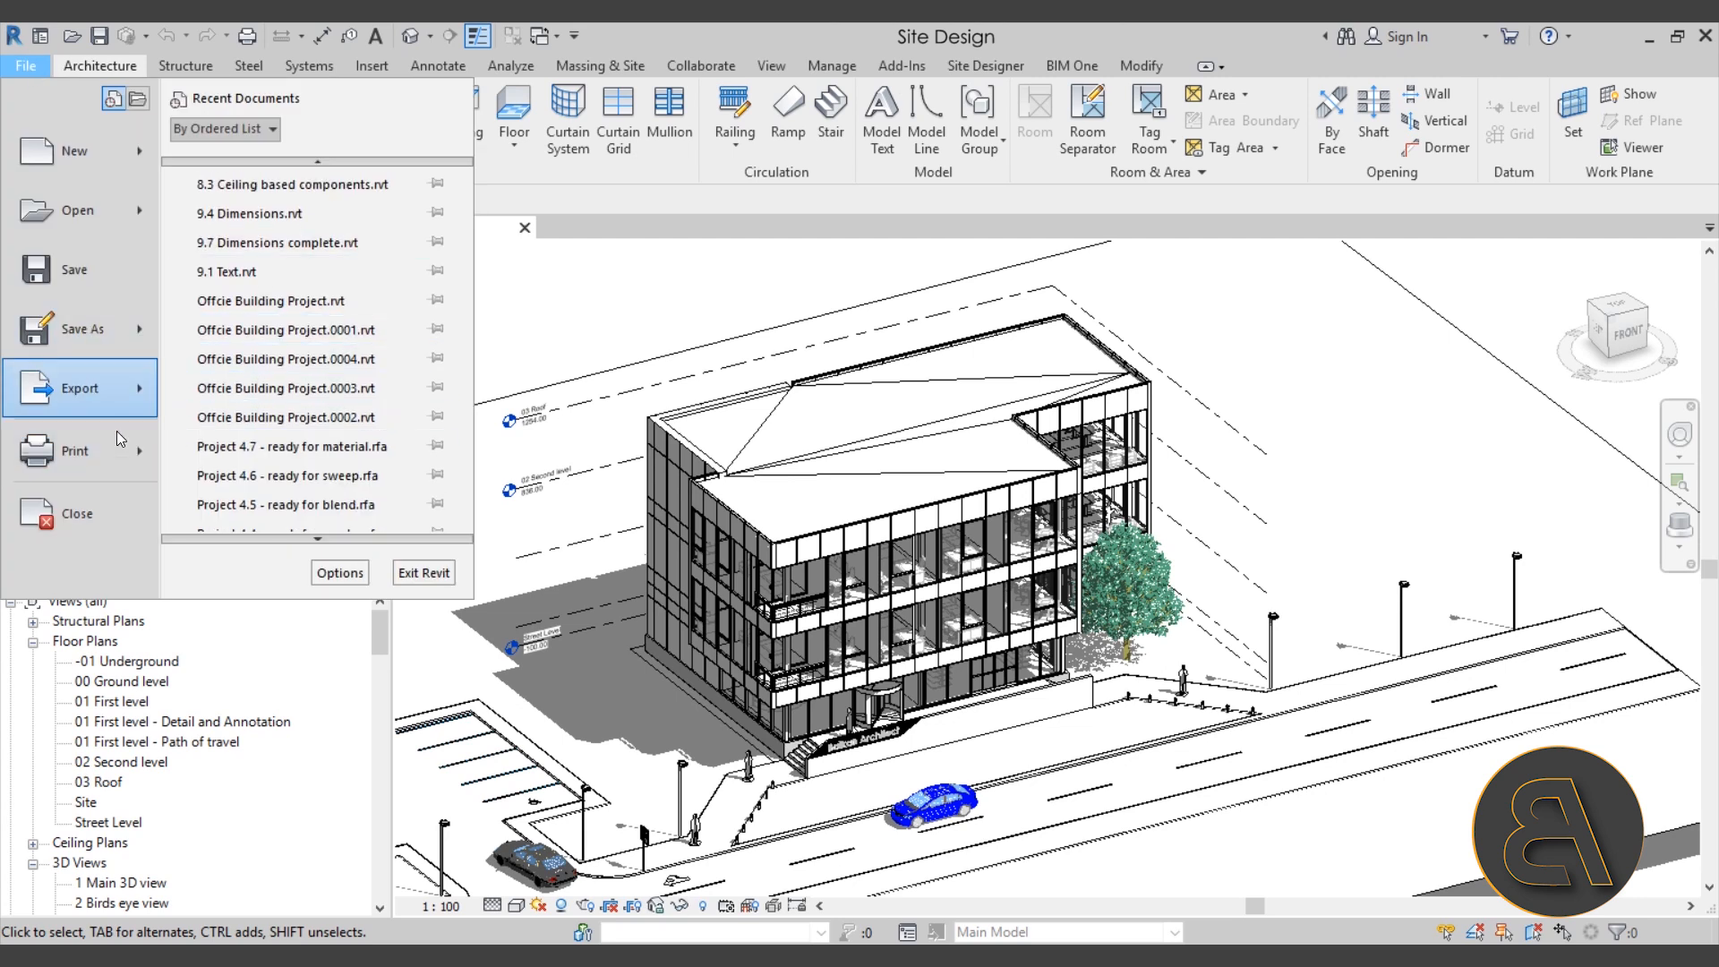
click(340, 573)
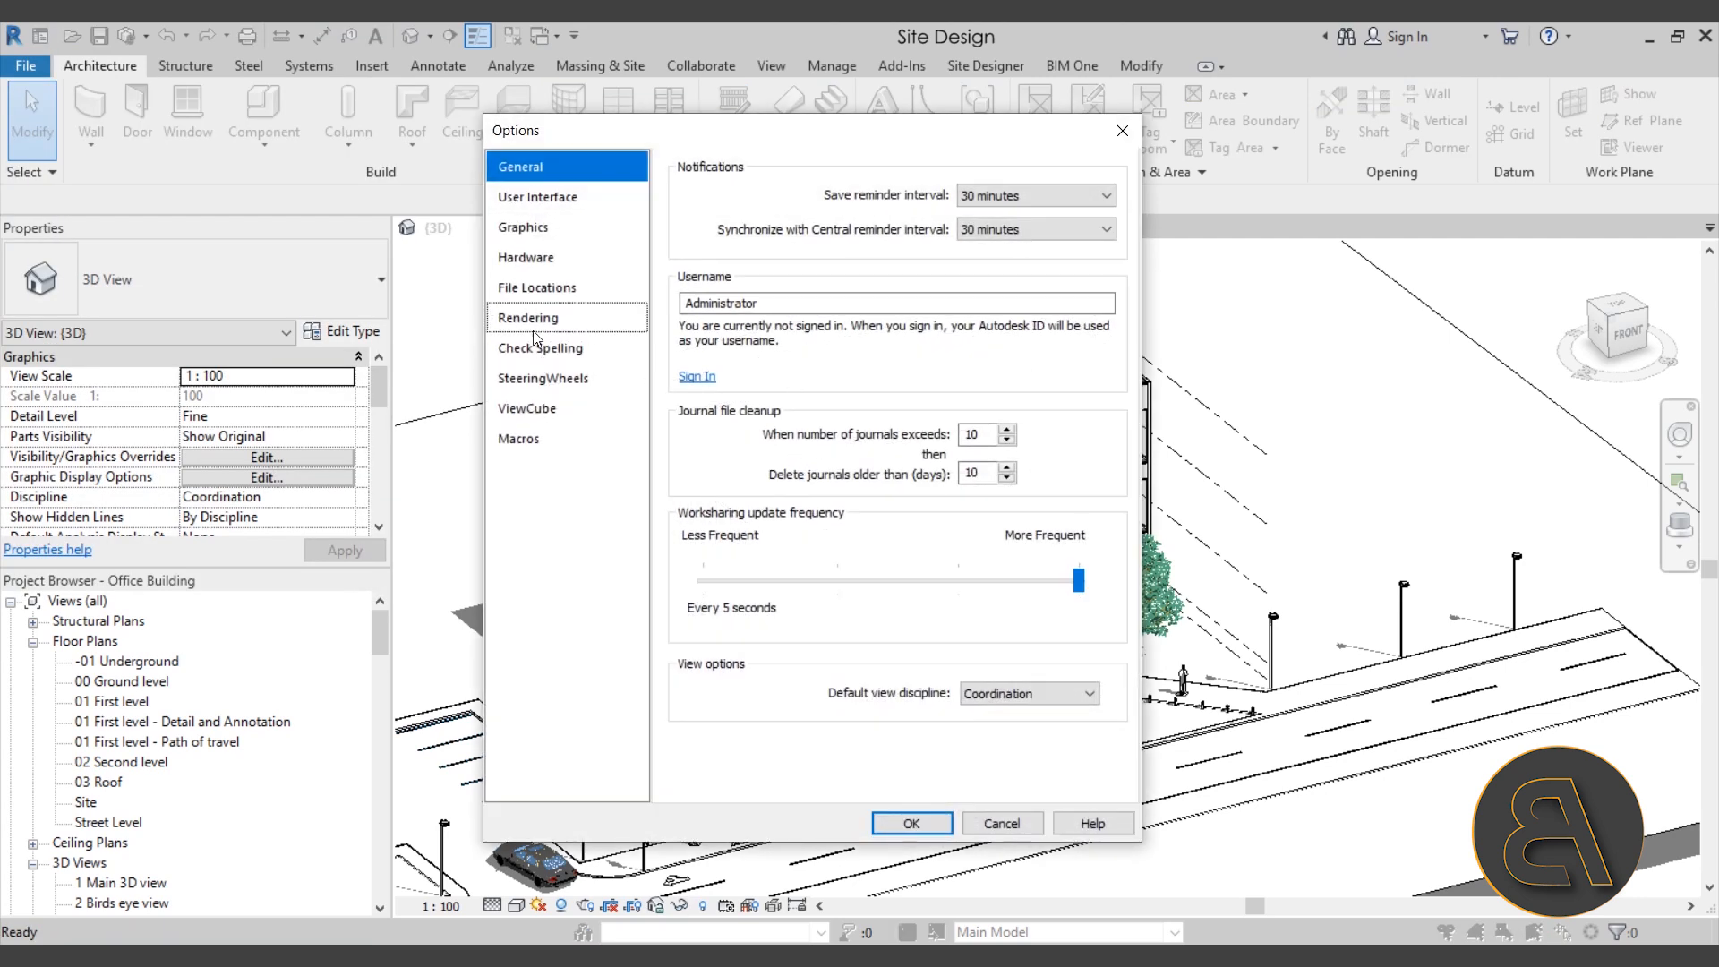
click(523, 228)
click(704, 271)
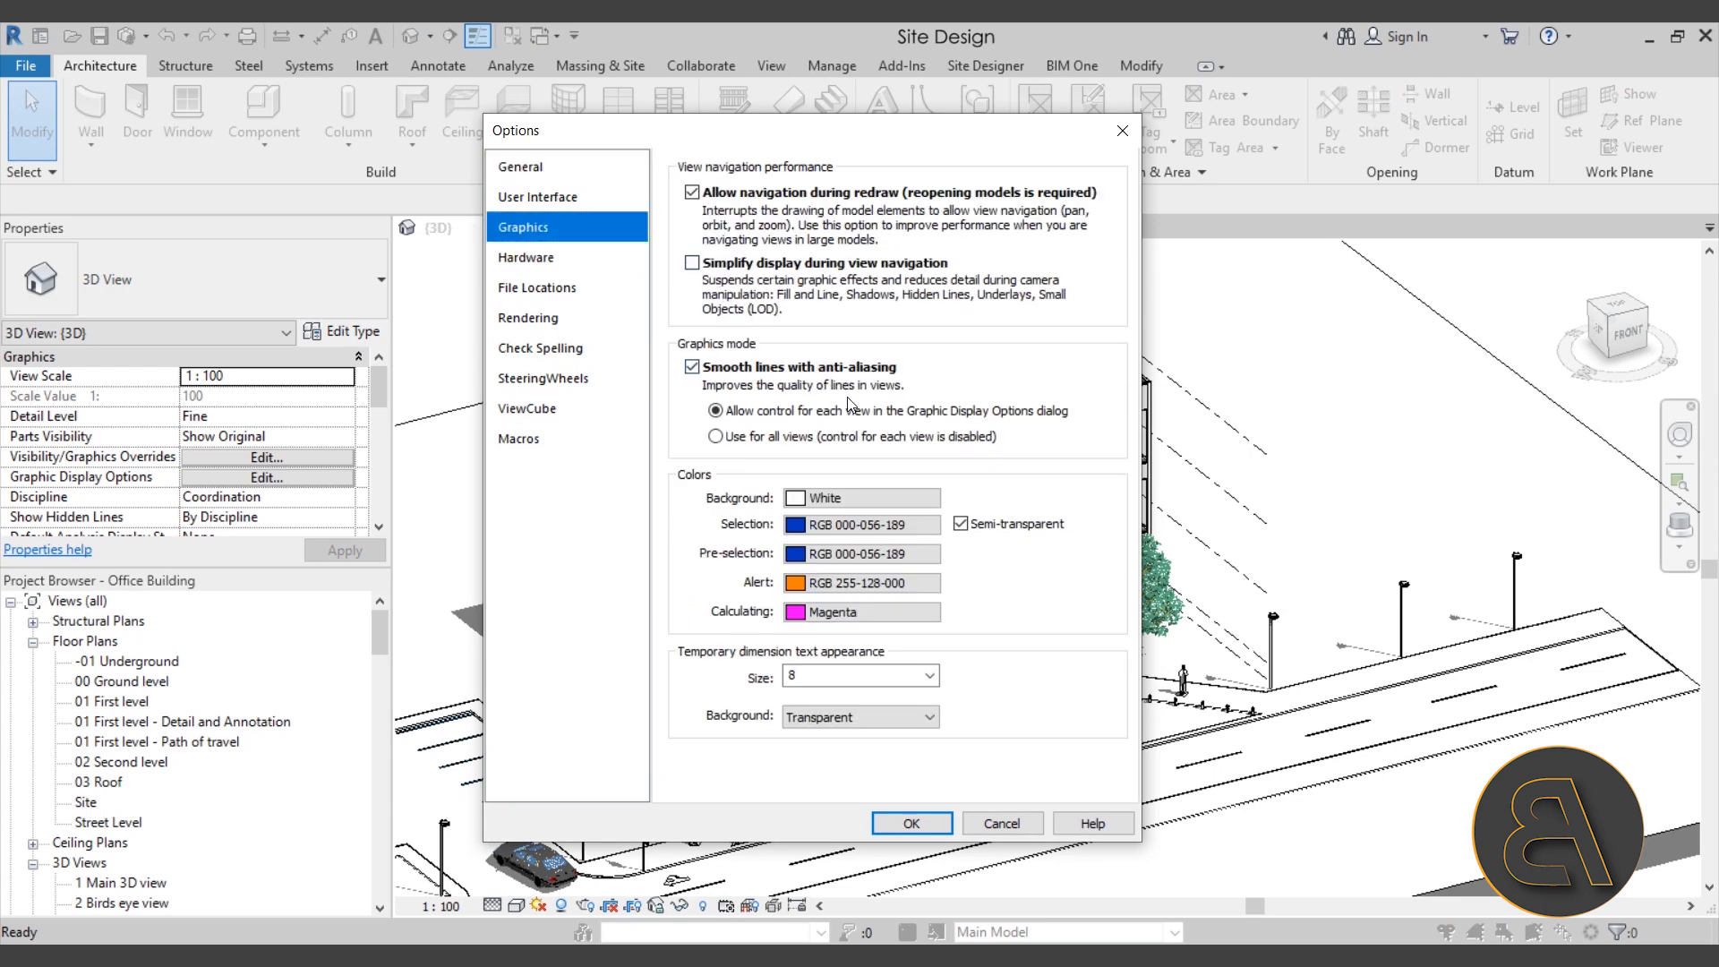
click(910, 824)
mouse_move(630, 445)
shift+middle_down()
mouse_move(608, 447)
mouse_move(680, 439)
mouse_move(582, 499)
mouse_move(632, 462)
shift+middle_up()
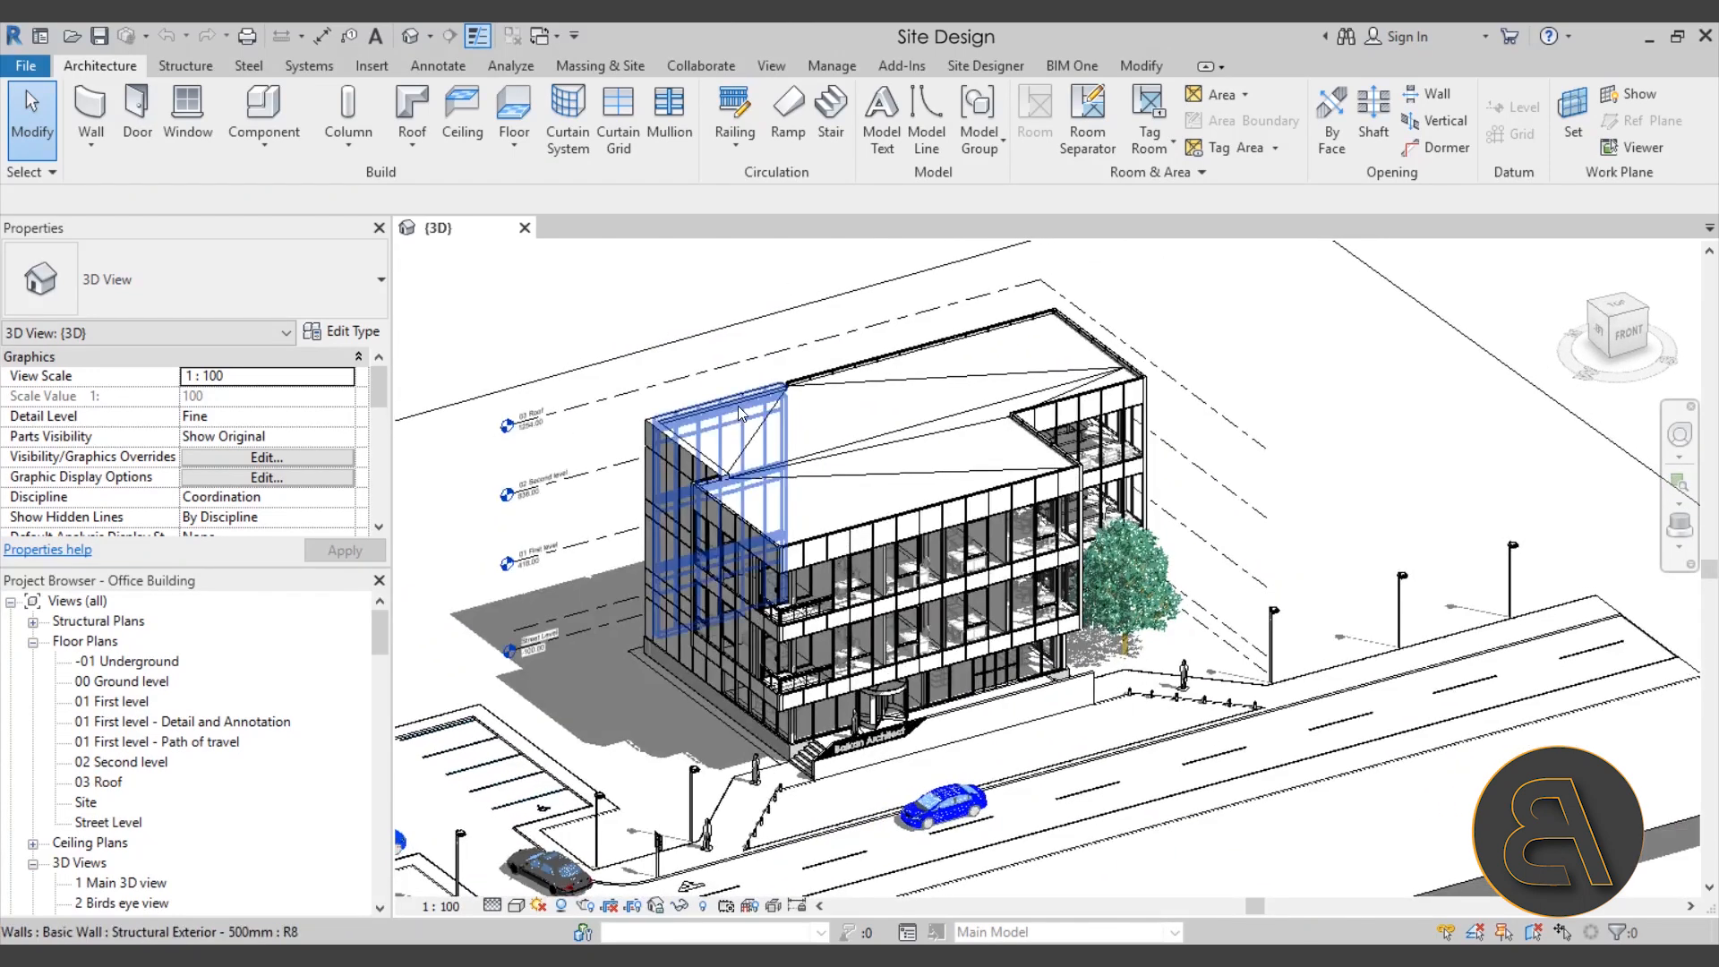
Step: Turn Simplify display during view navigation back on in the graphics options
click(31, 67)
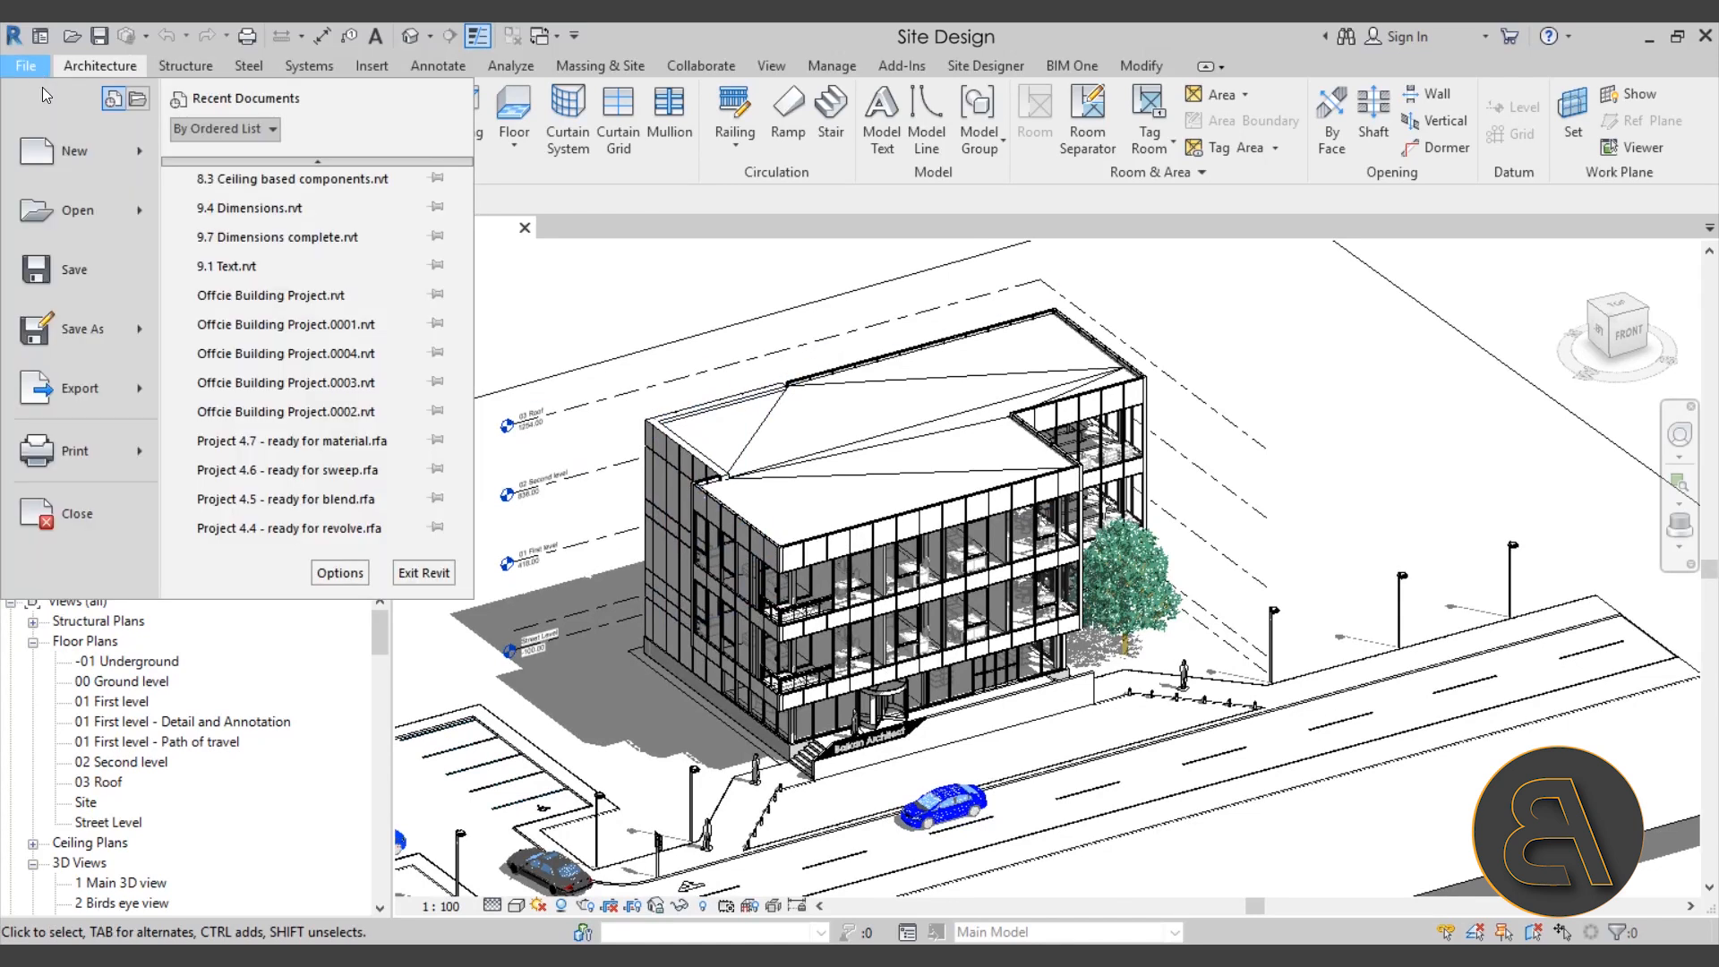
click(340, 573)
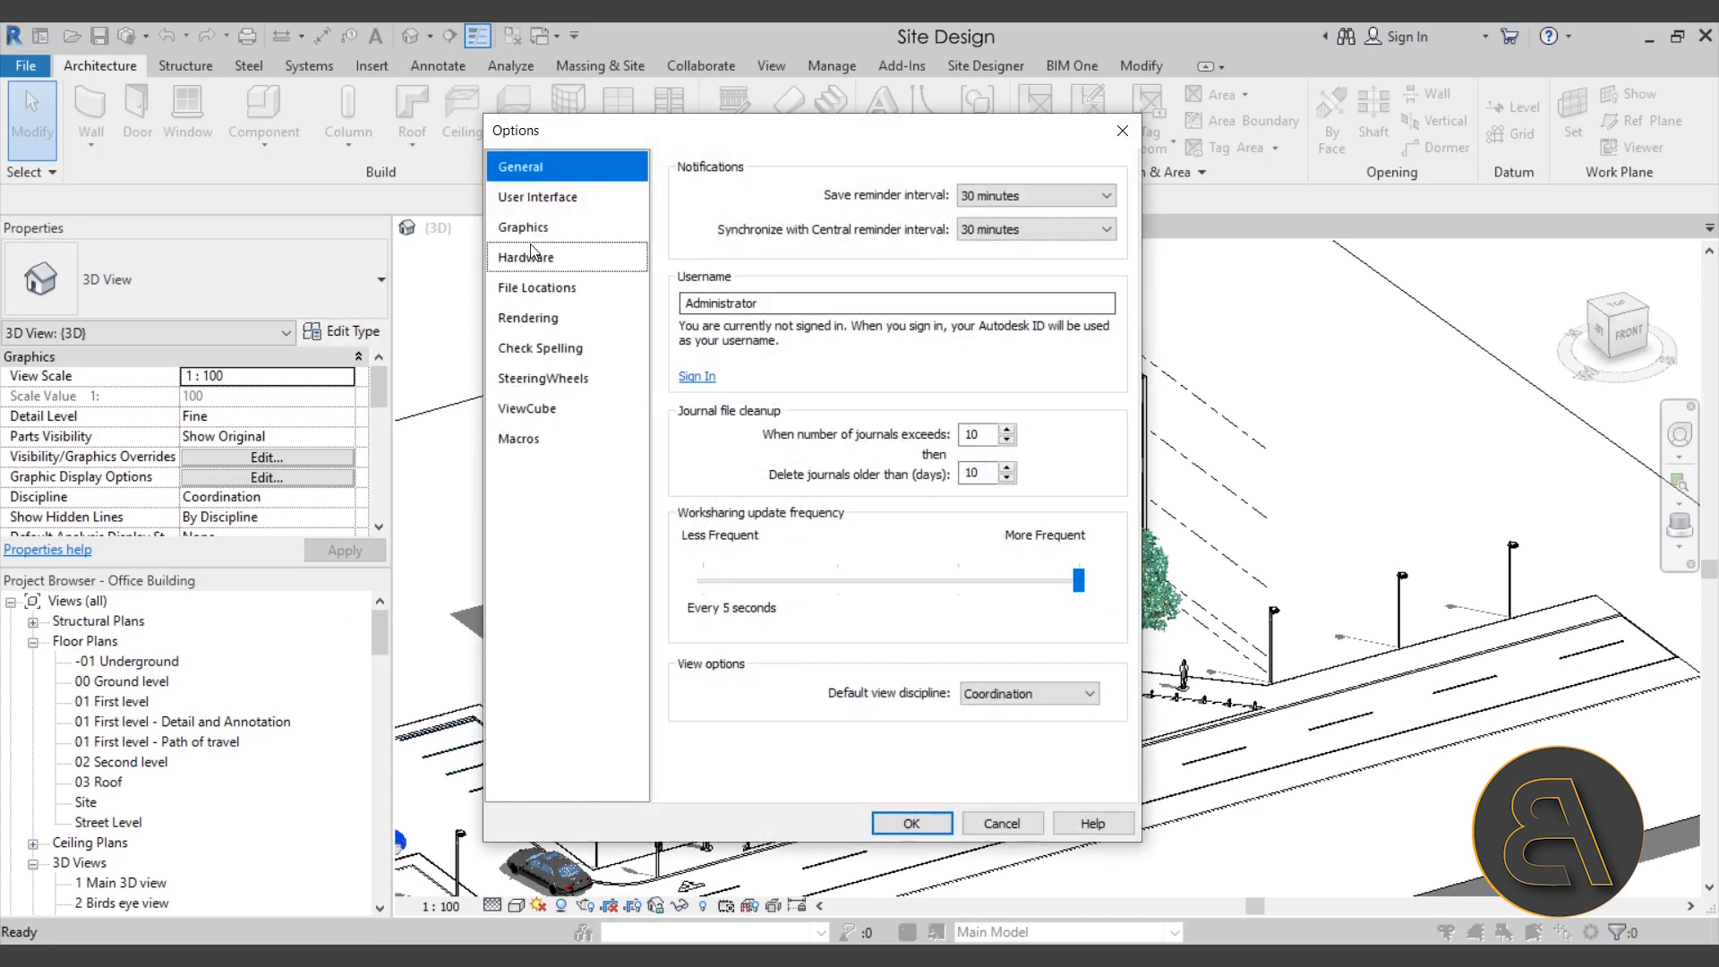
click(528, 227)
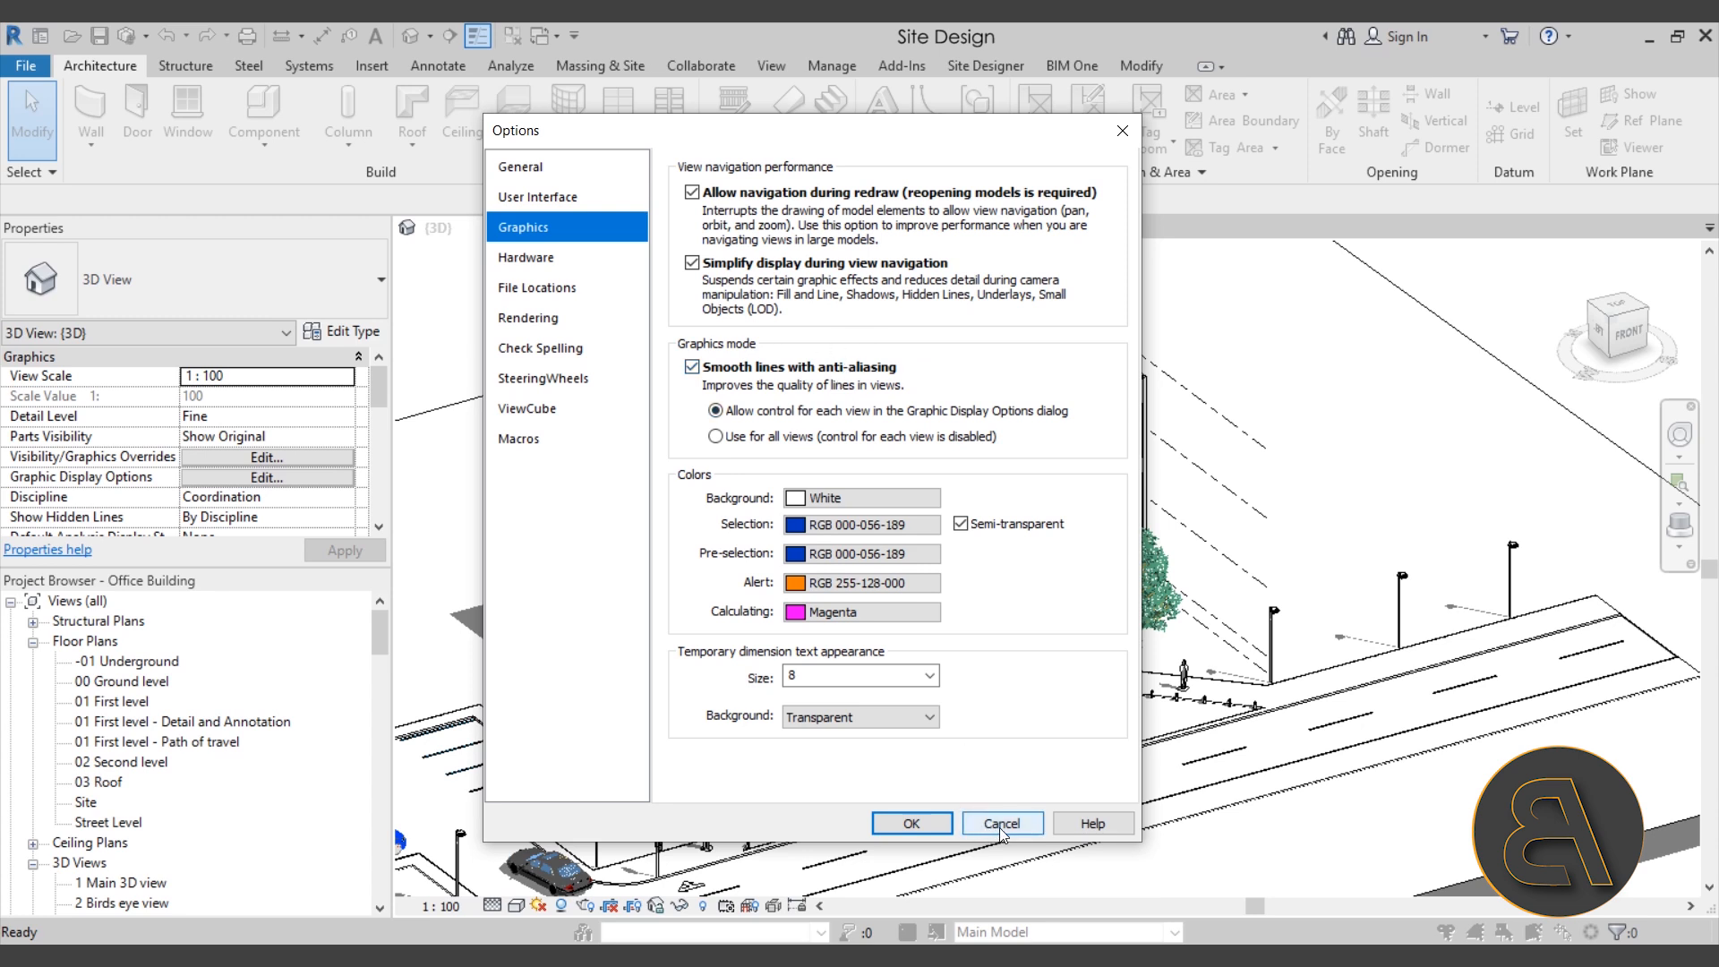
click(910, 824)
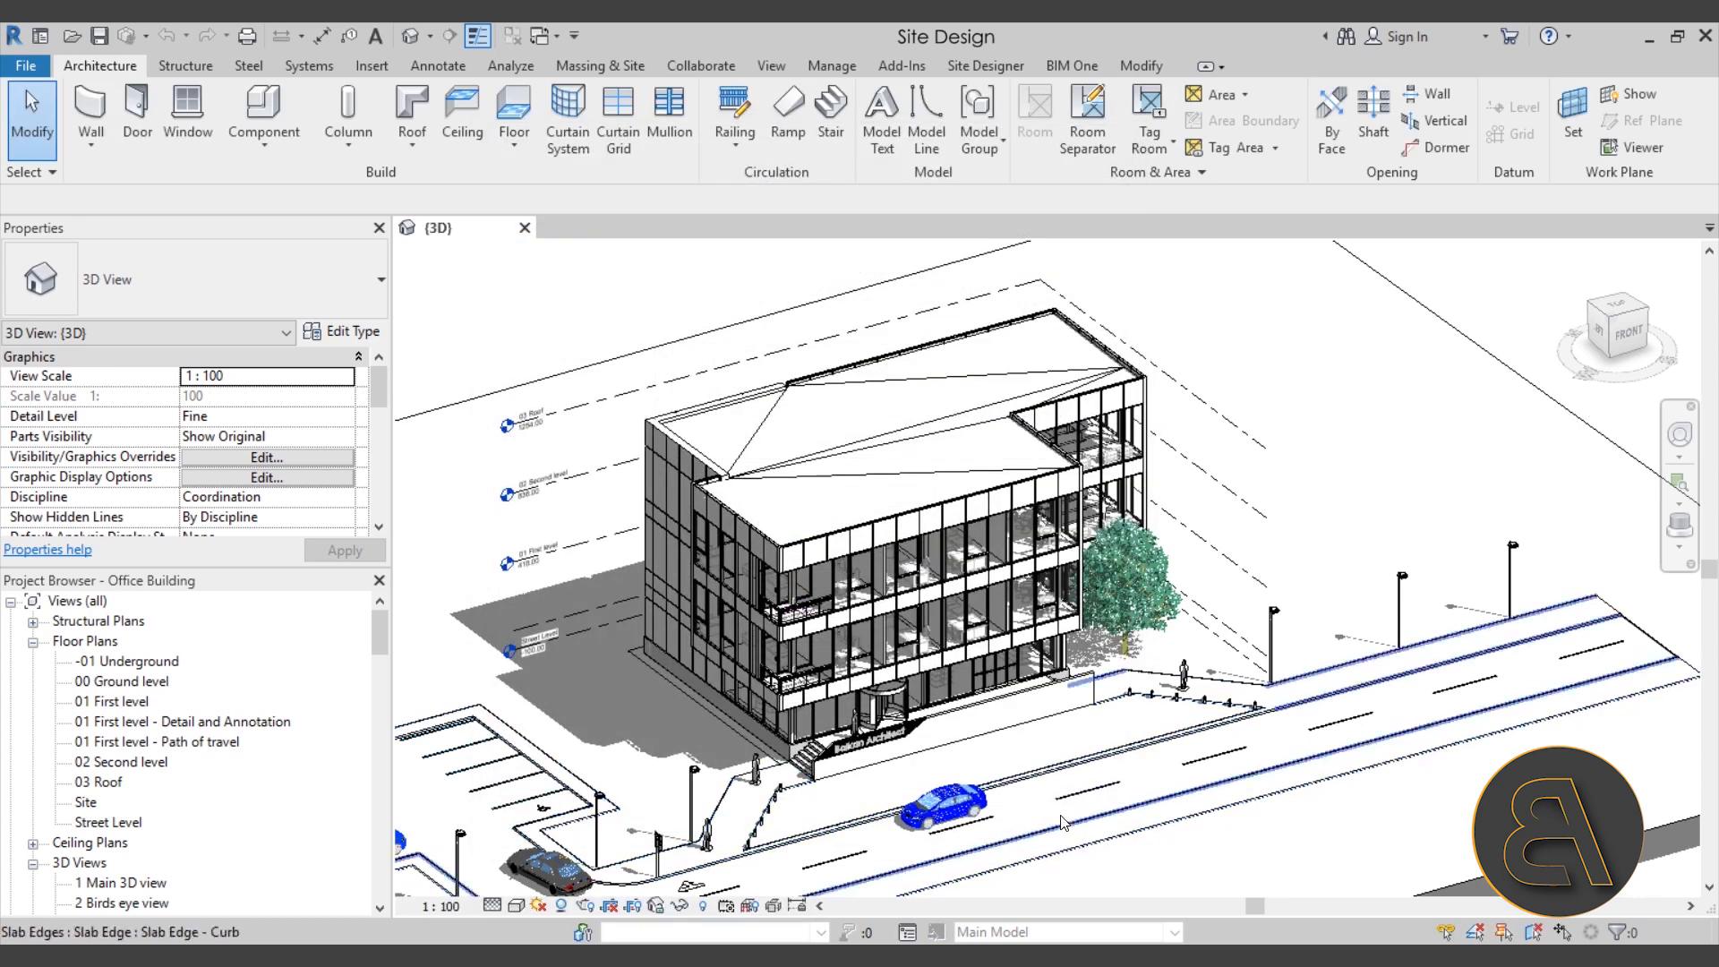
Step: Examine the road and curb lines in front of the building up close in the 3D view
scroll(851, 746, up, 5)
scroll(852, 746, up, 3)
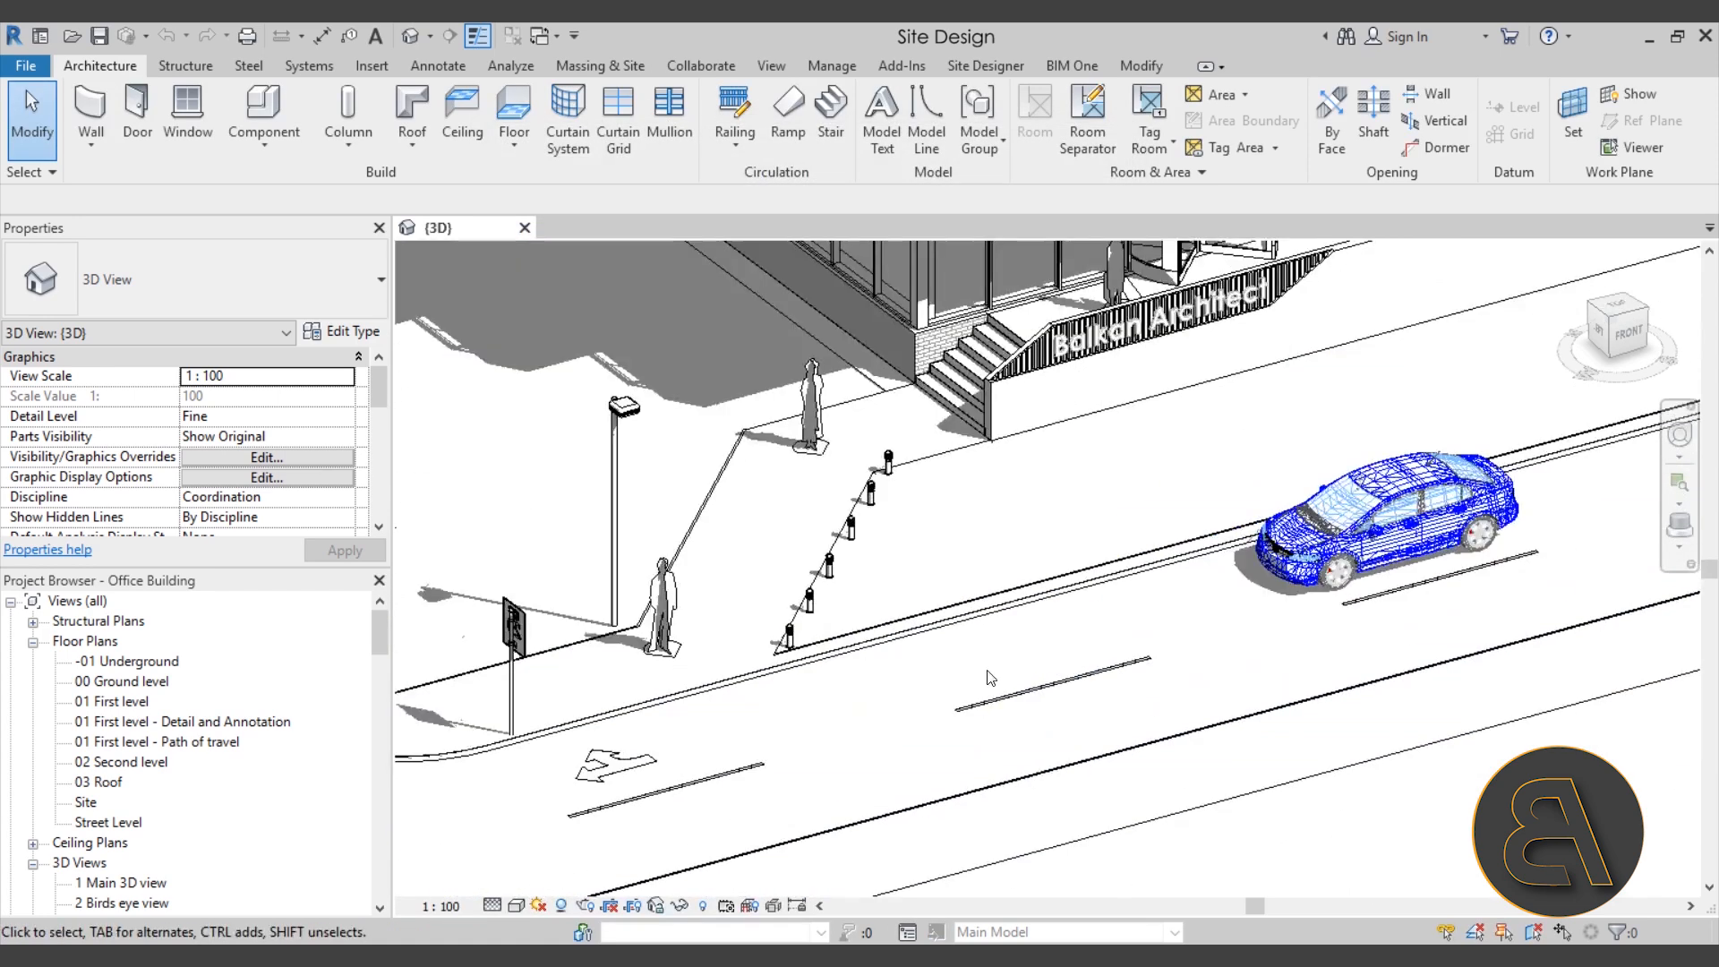
scroll(873, 748, up, 4)
scroll(842, 616, up, 3)
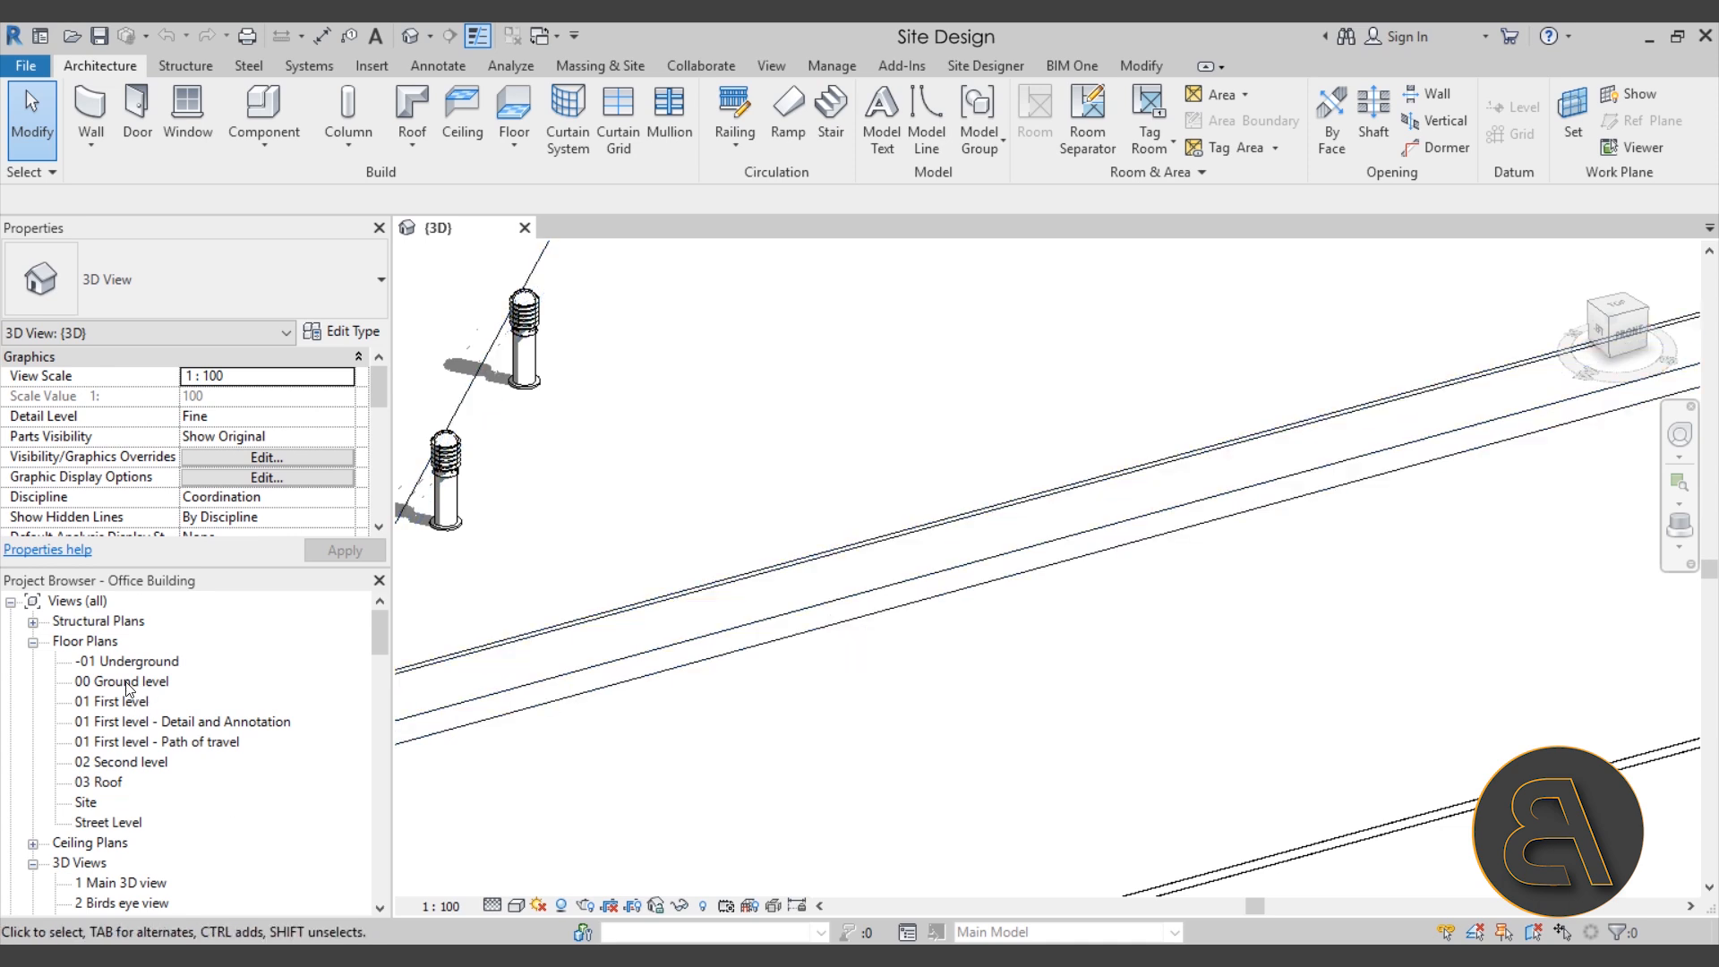
Step: Open the 01 First level - Detail and Annotation floor plan and examine the angled kitchenette door lines in the cafeteria
double_click(120, 723)
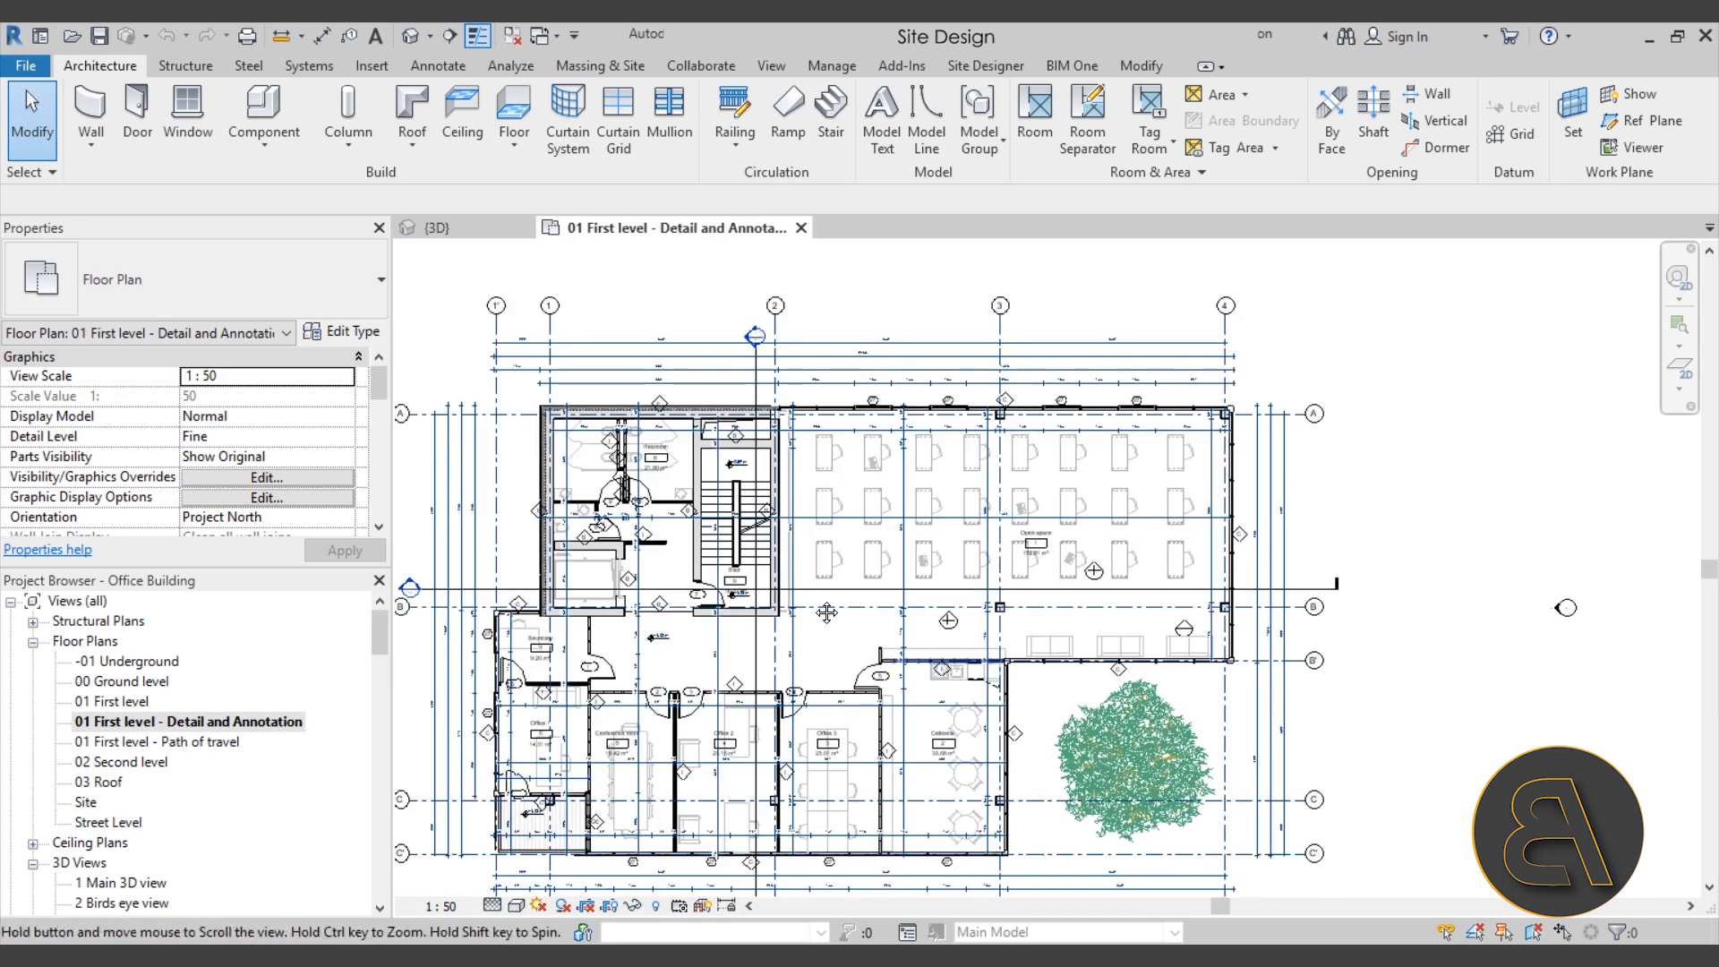
scroll(1052, 662, up, 8)
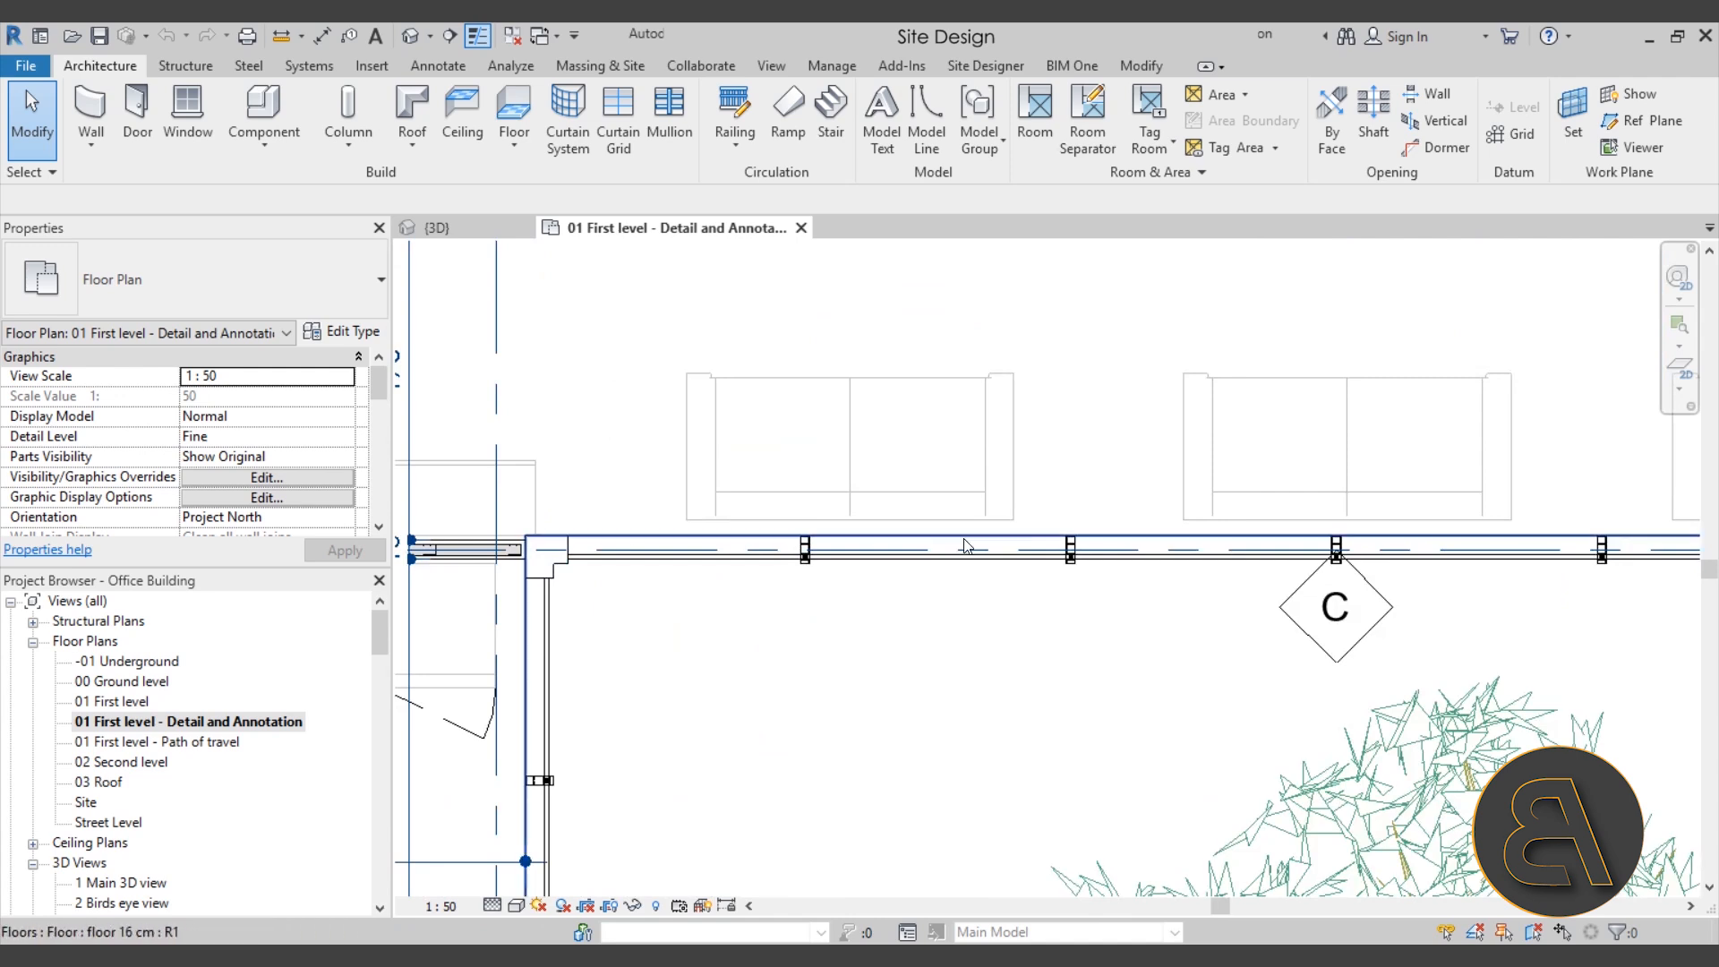
scroll(726, 608, down, 4)
scroll(726, 608, up, 5)
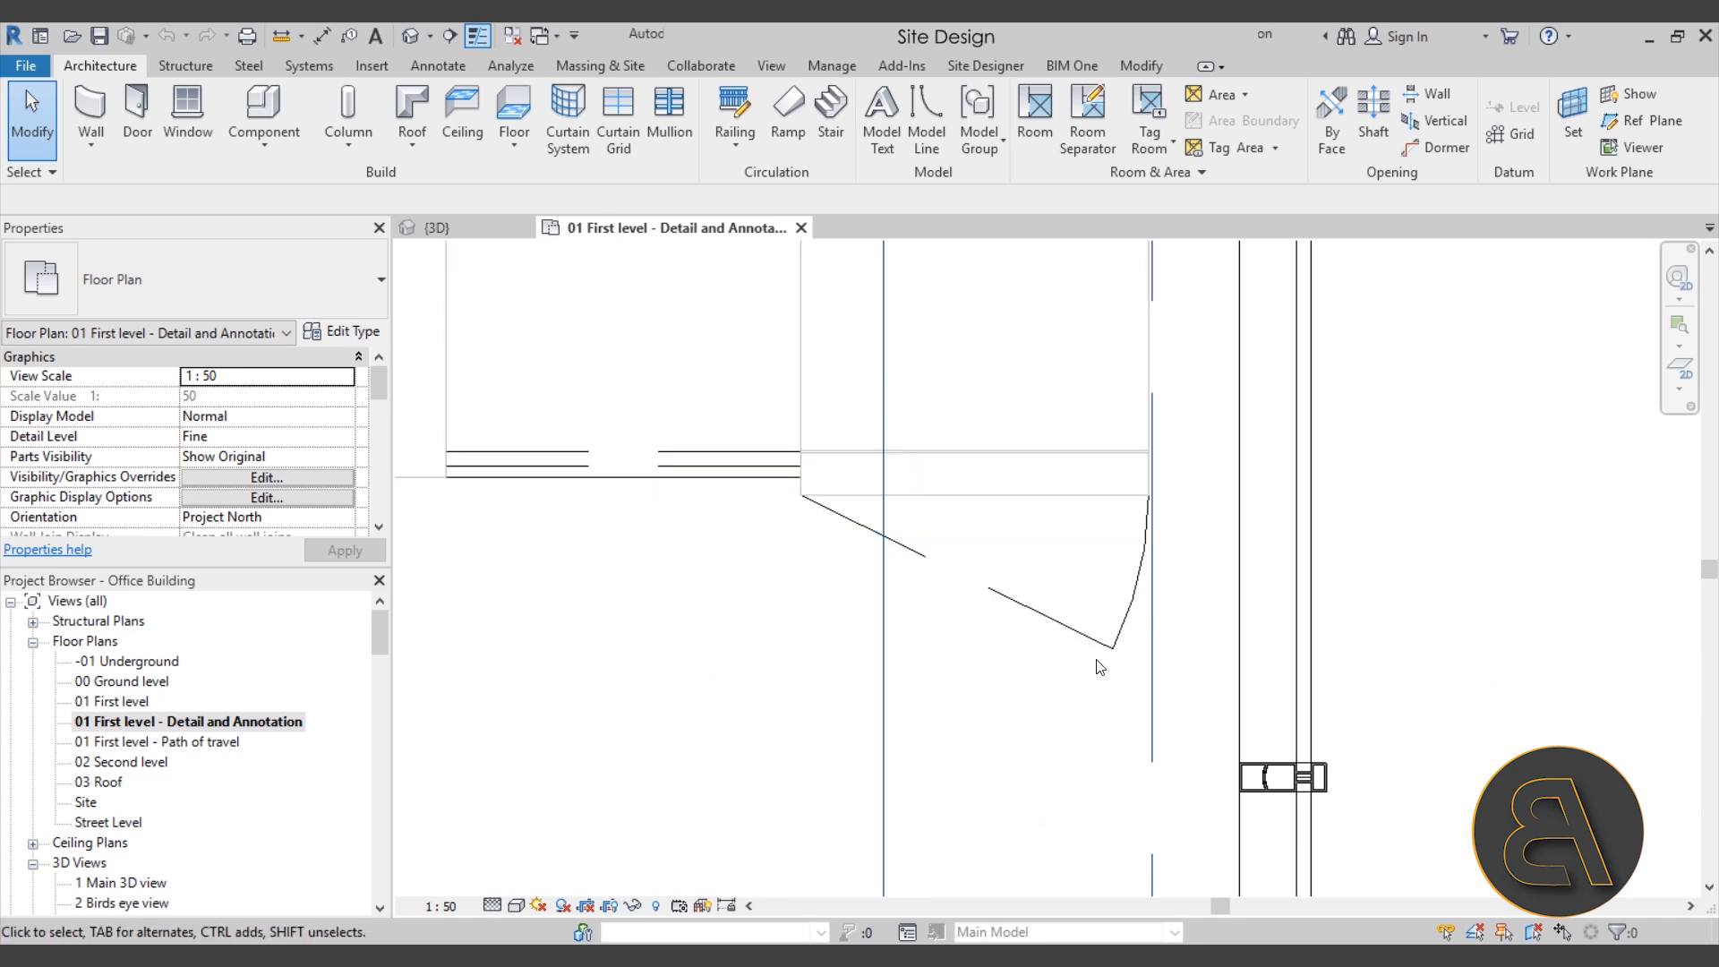
scroll(956, 594, down, 3)
scroll(939, 618, up, 4)
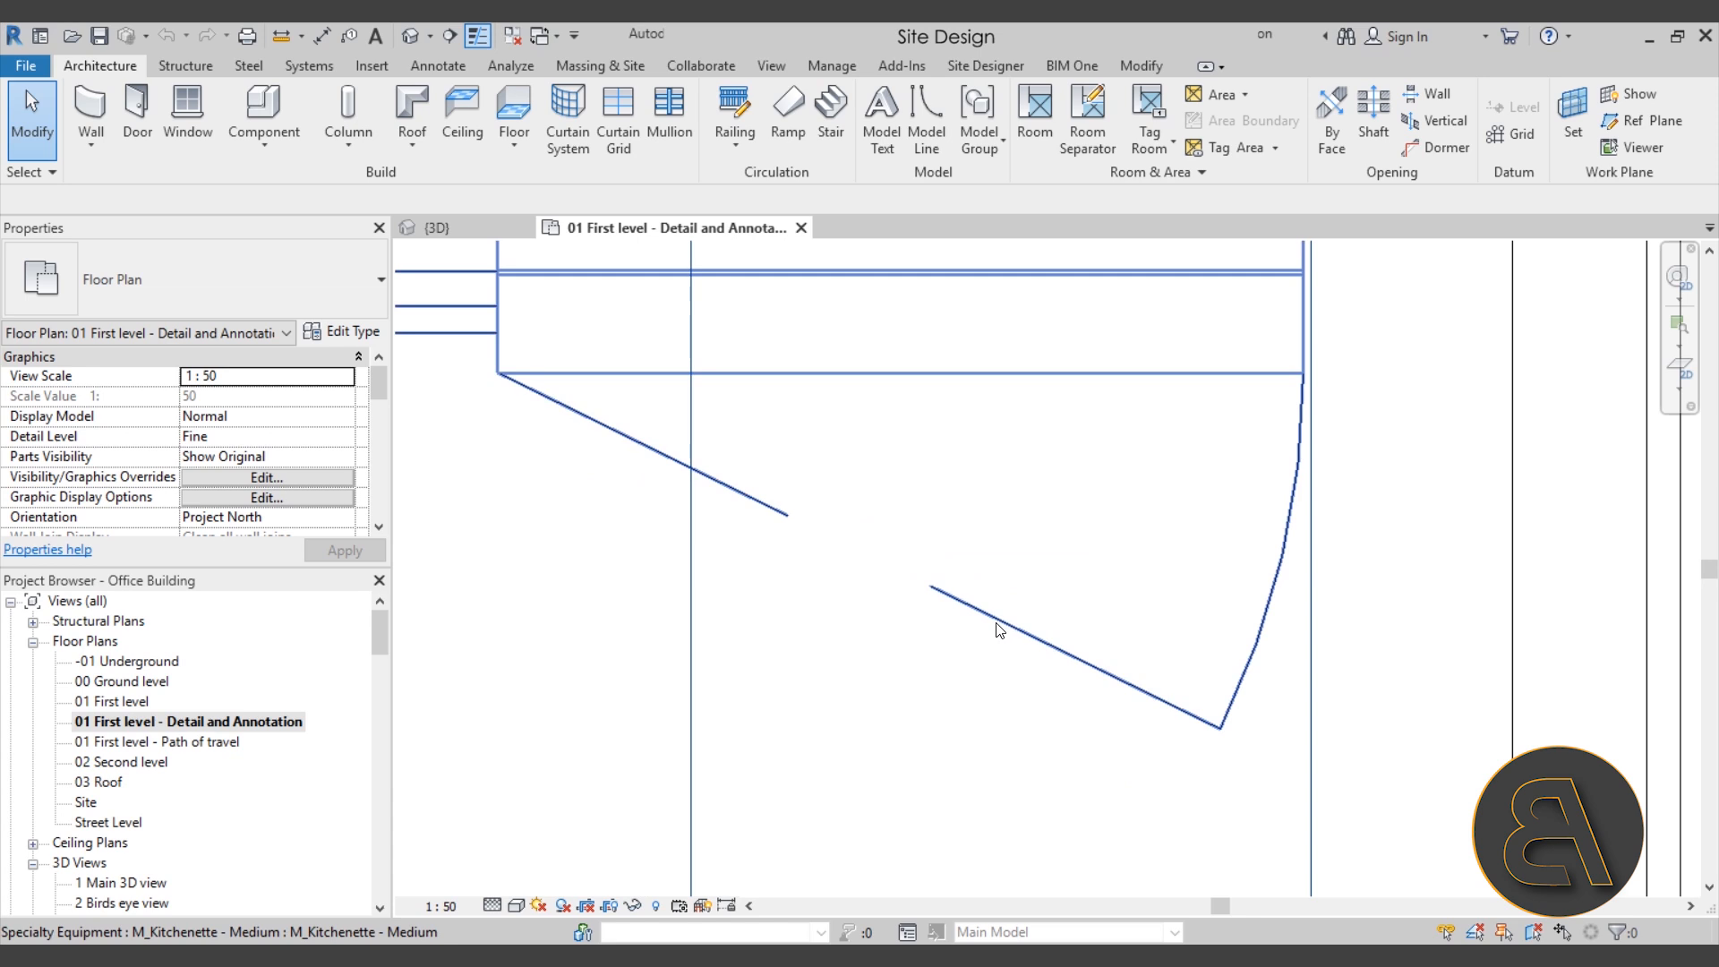
scroll(1007, 555, down, 5)
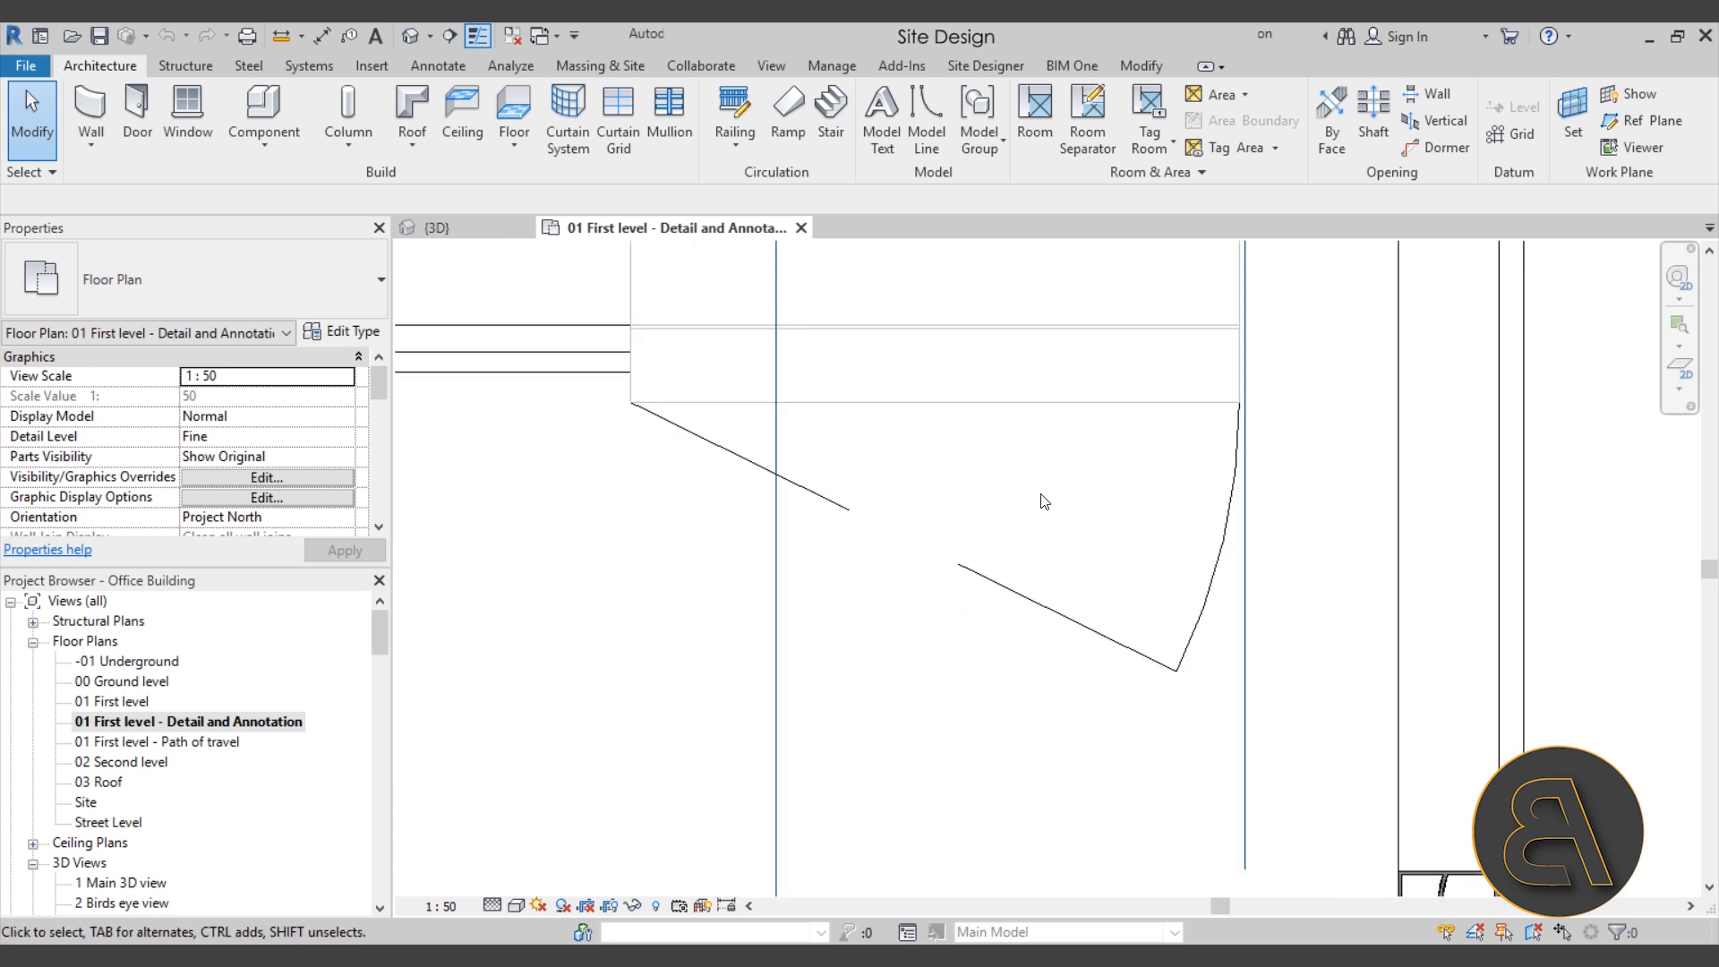
middle_drag(875, 578, 859, 579)
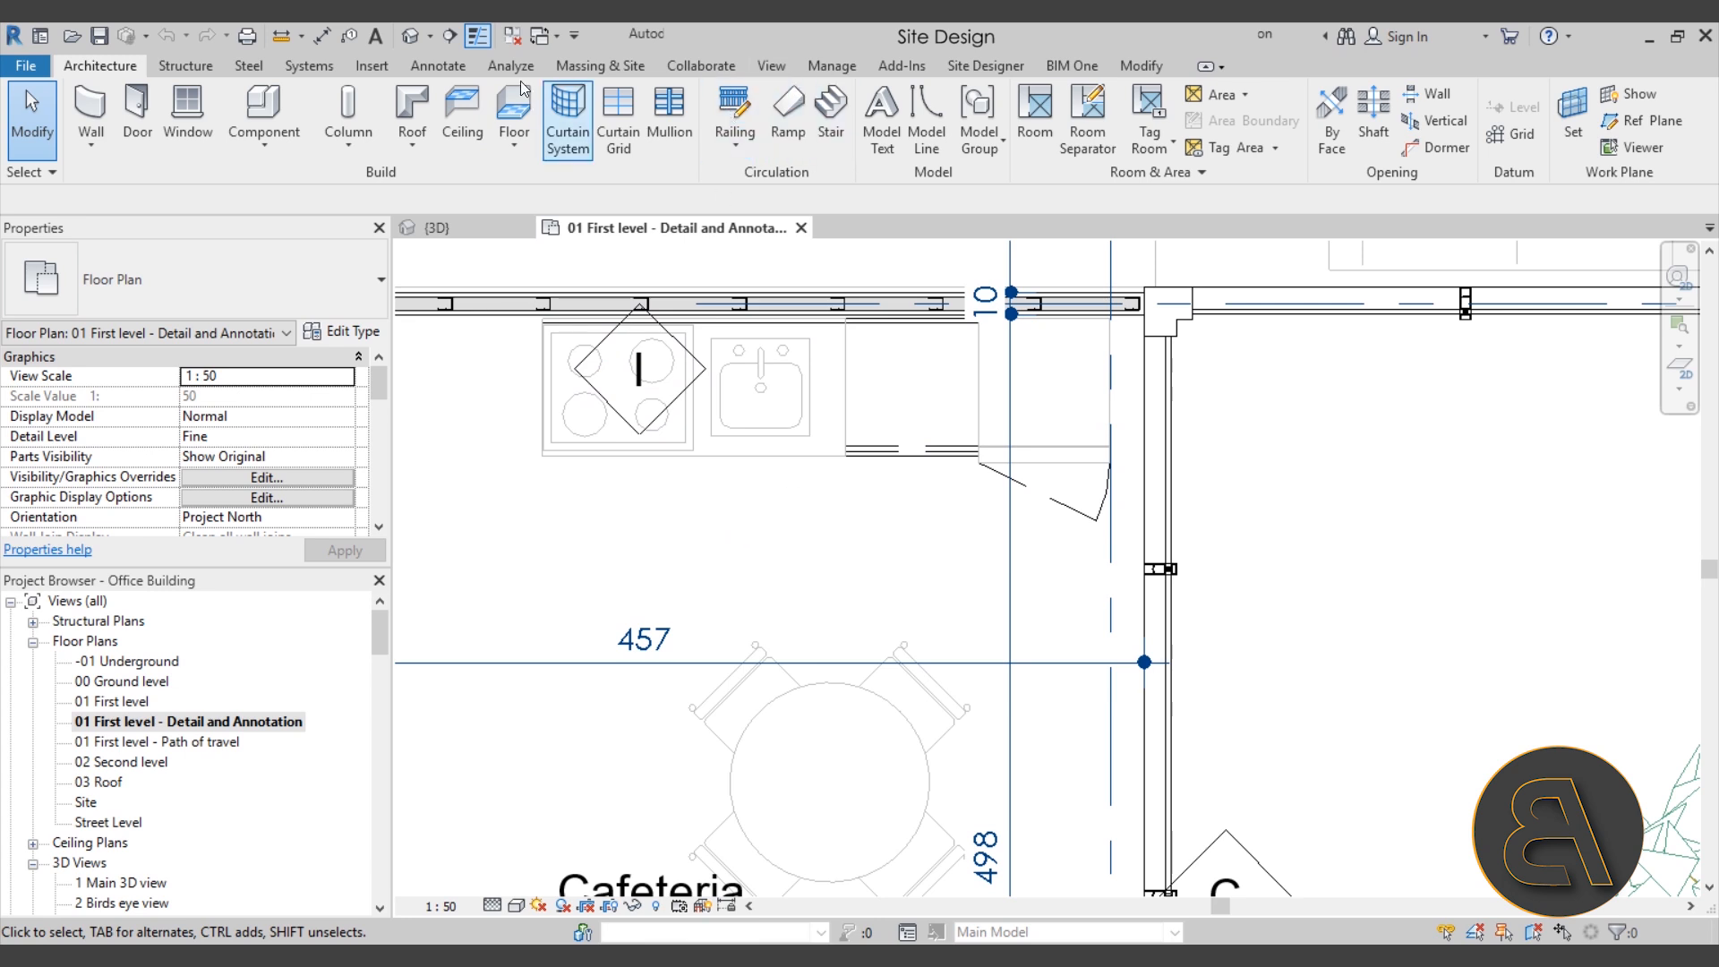
Step: Start a Thin Lines detail line beside the kitchenette, running diagonally down at 45° and ending in a perpendicular jog of about 1.00
click(434, 67)
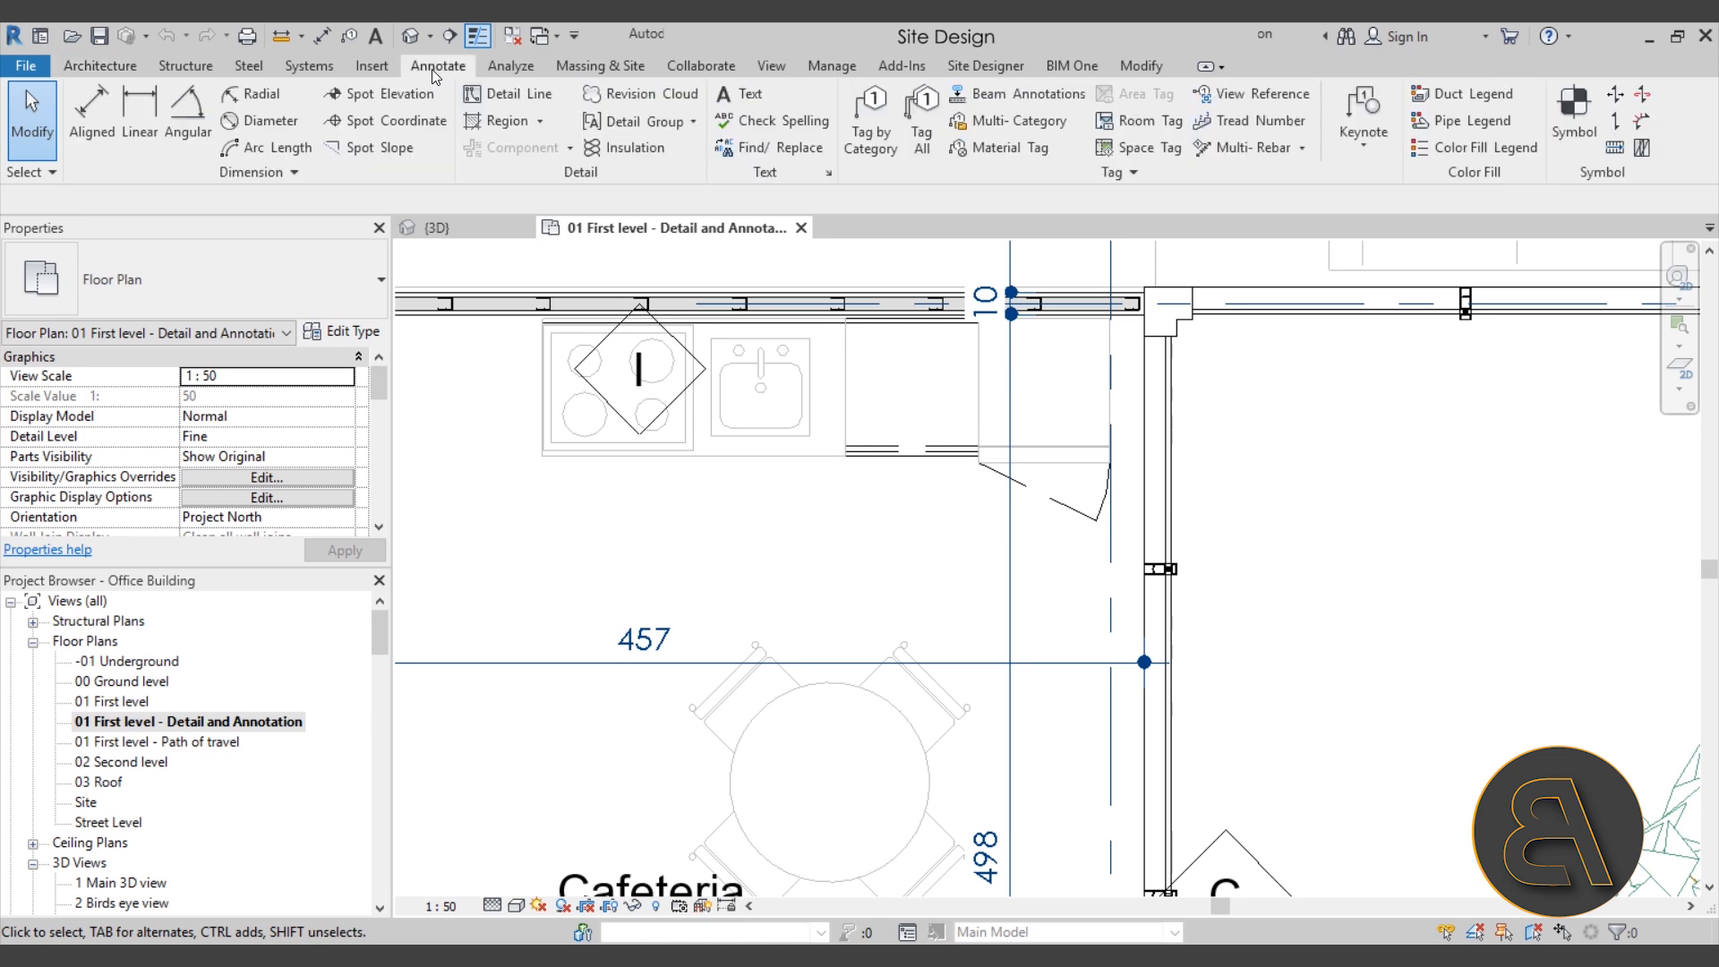
click(503, 98)
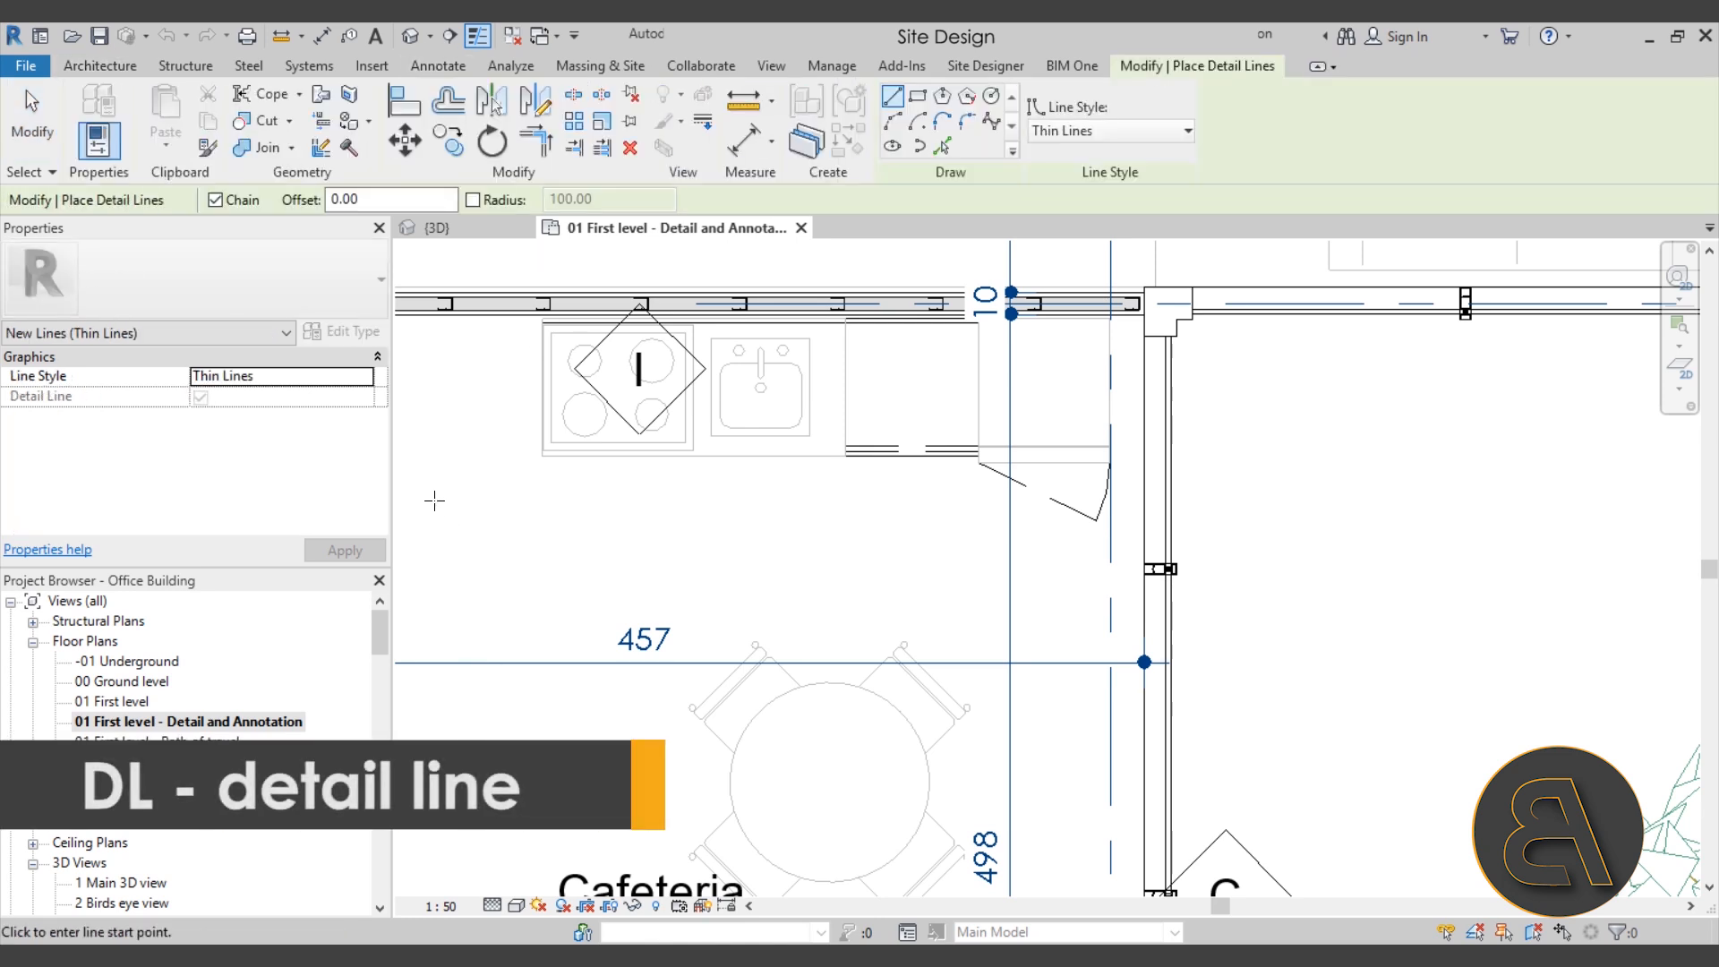
scroll(435, 501, up, 3)
middle_drag(487, 510, 728, 484)
scroll(632, 448, up, 2)
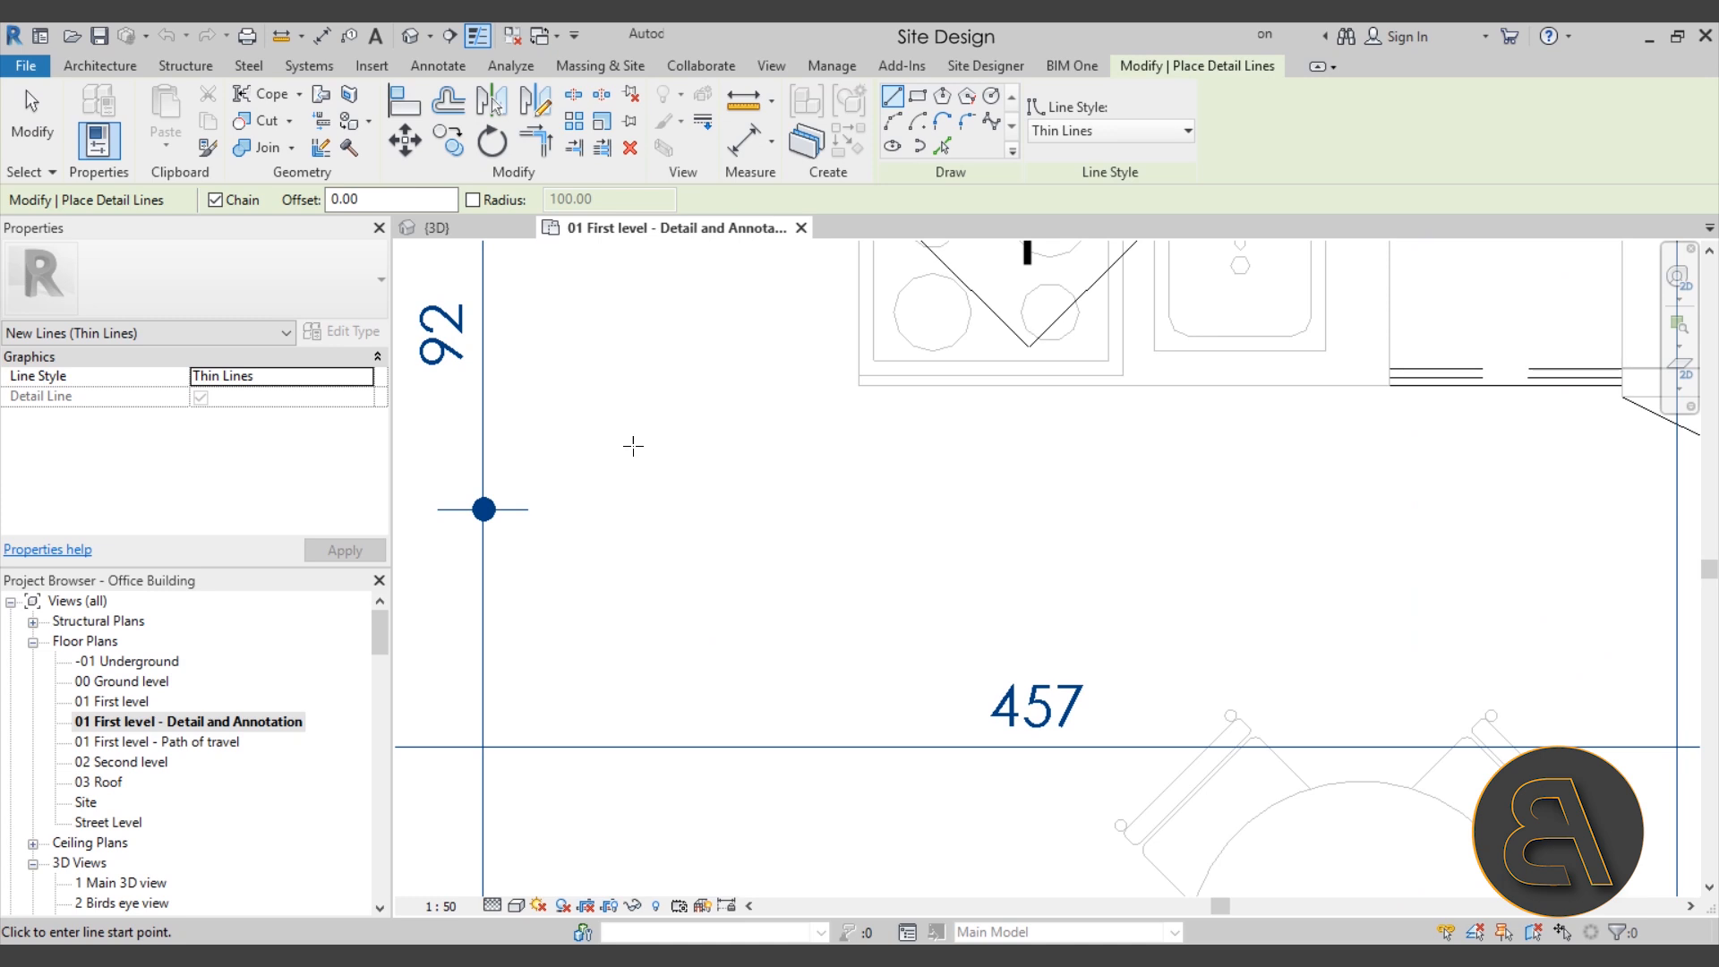
click(588, 419)
scroll(698, 522, up, 3)
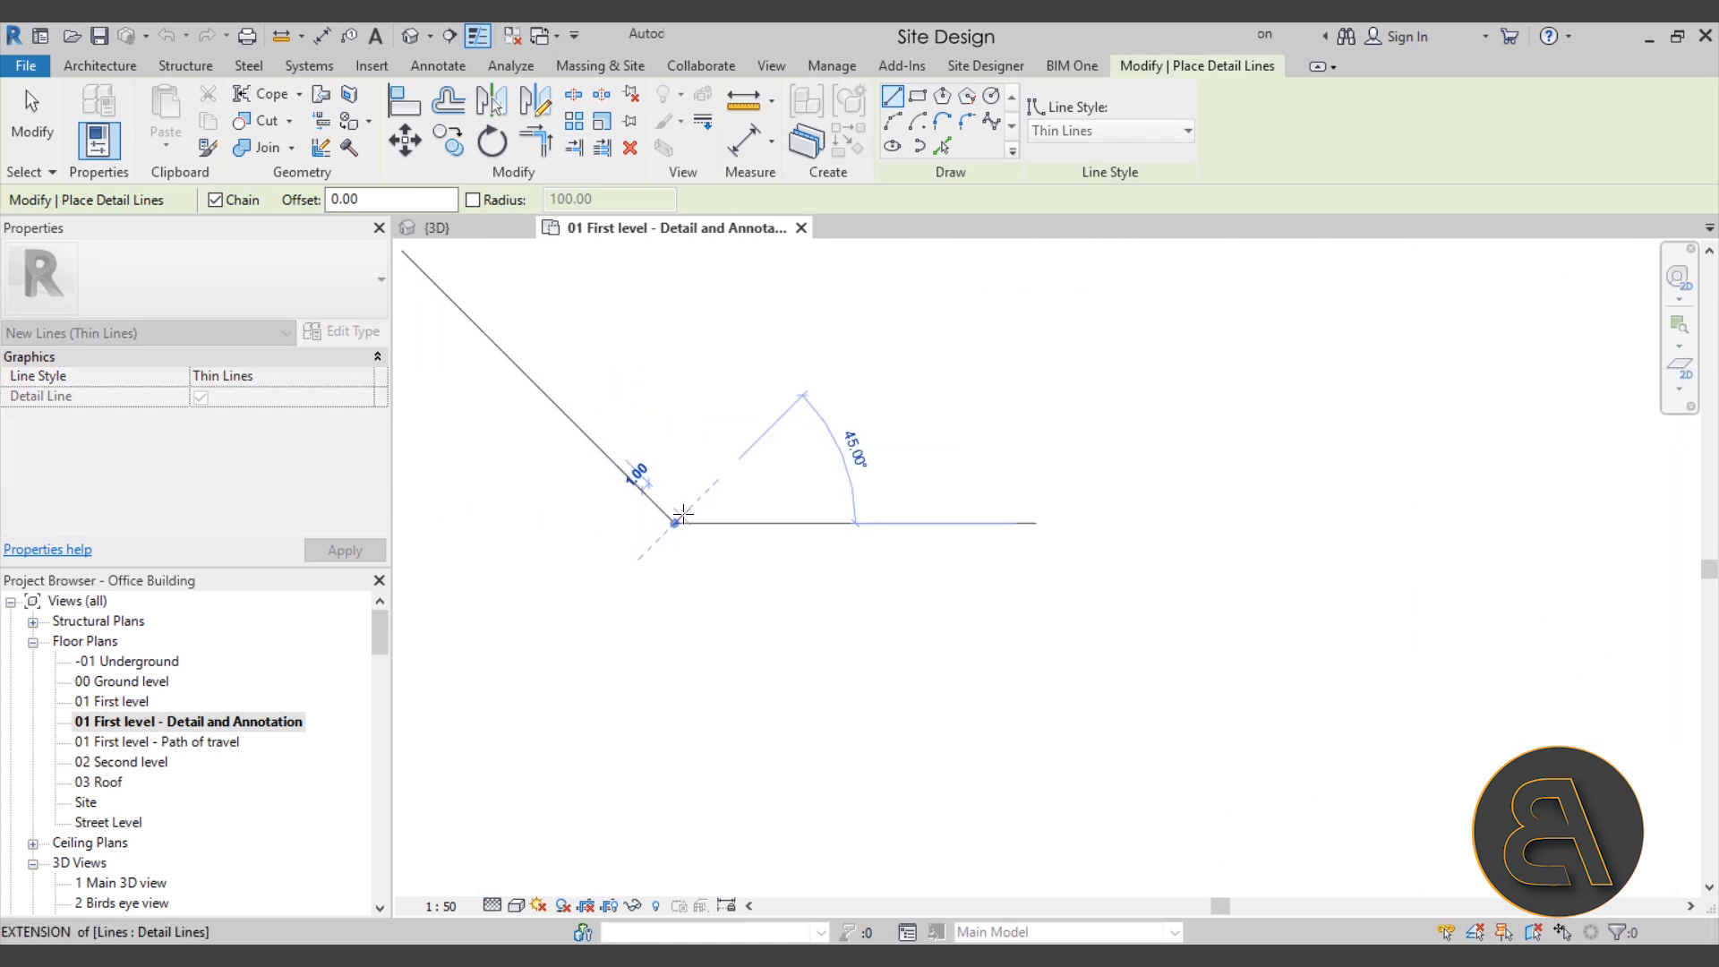
click(682, 514)
Step: Continue the stepped detail line with a diagonal about 24.00 long, a small jog, a longer diagonal, another jog and a final diagonal about 16.00 long
scroll(729, 564, down, 3)
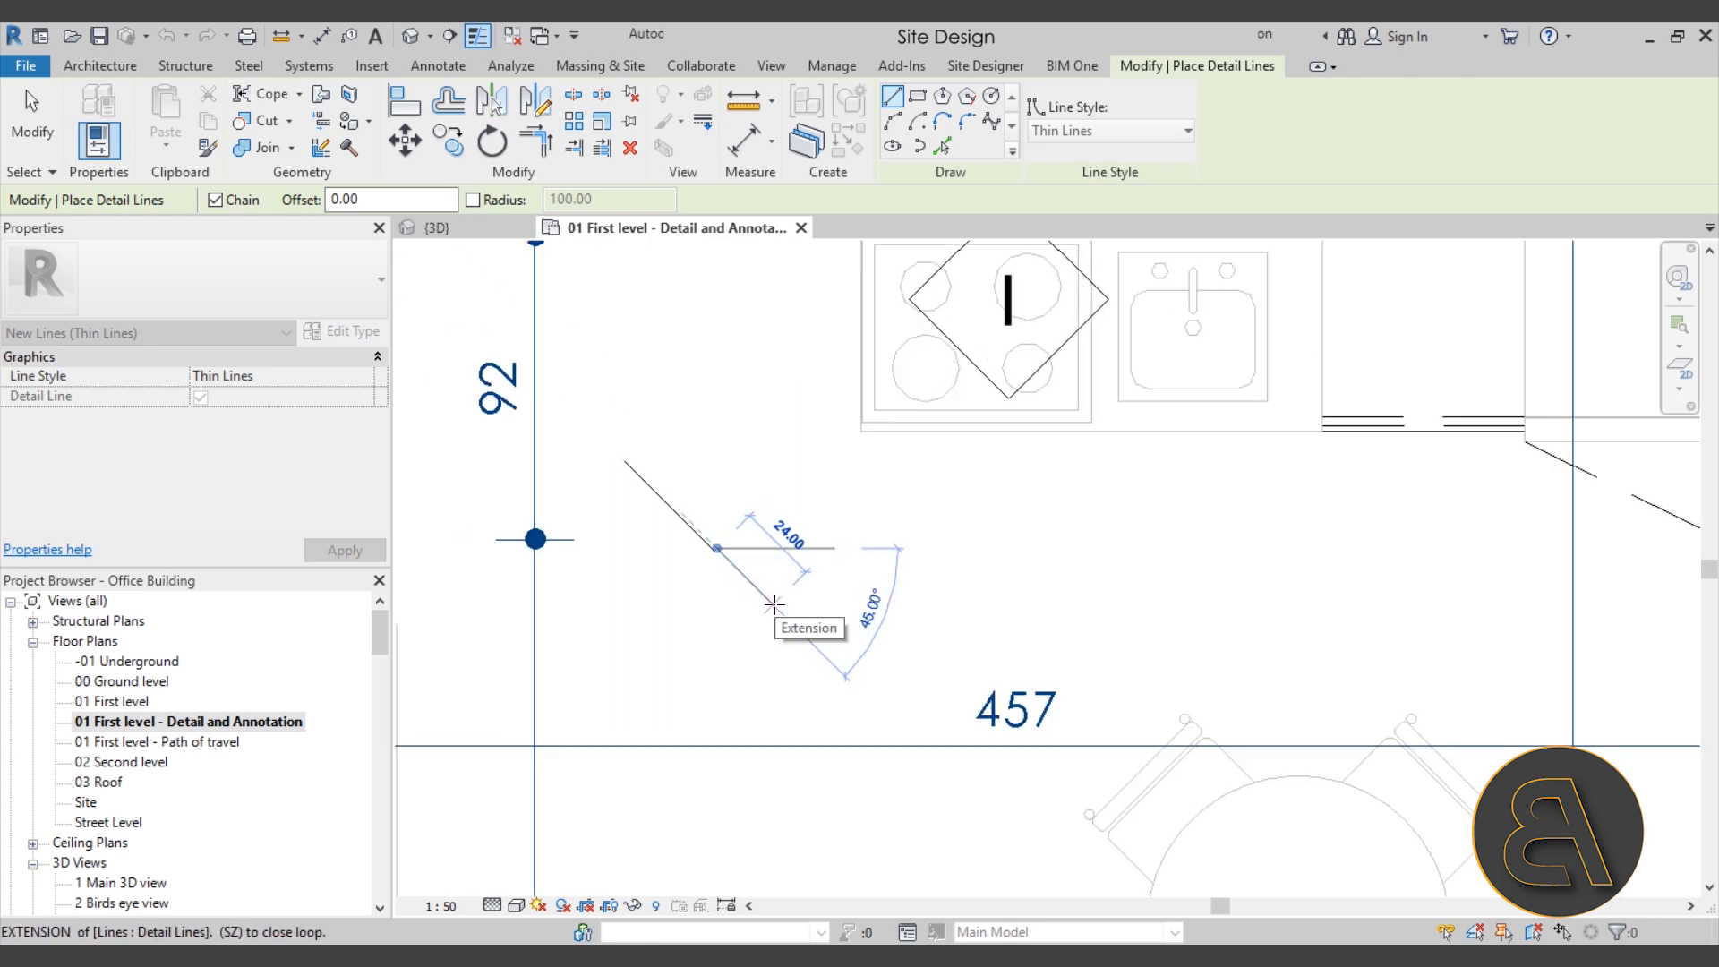
scroll(772, 604, up, 2)
click(773, 604)
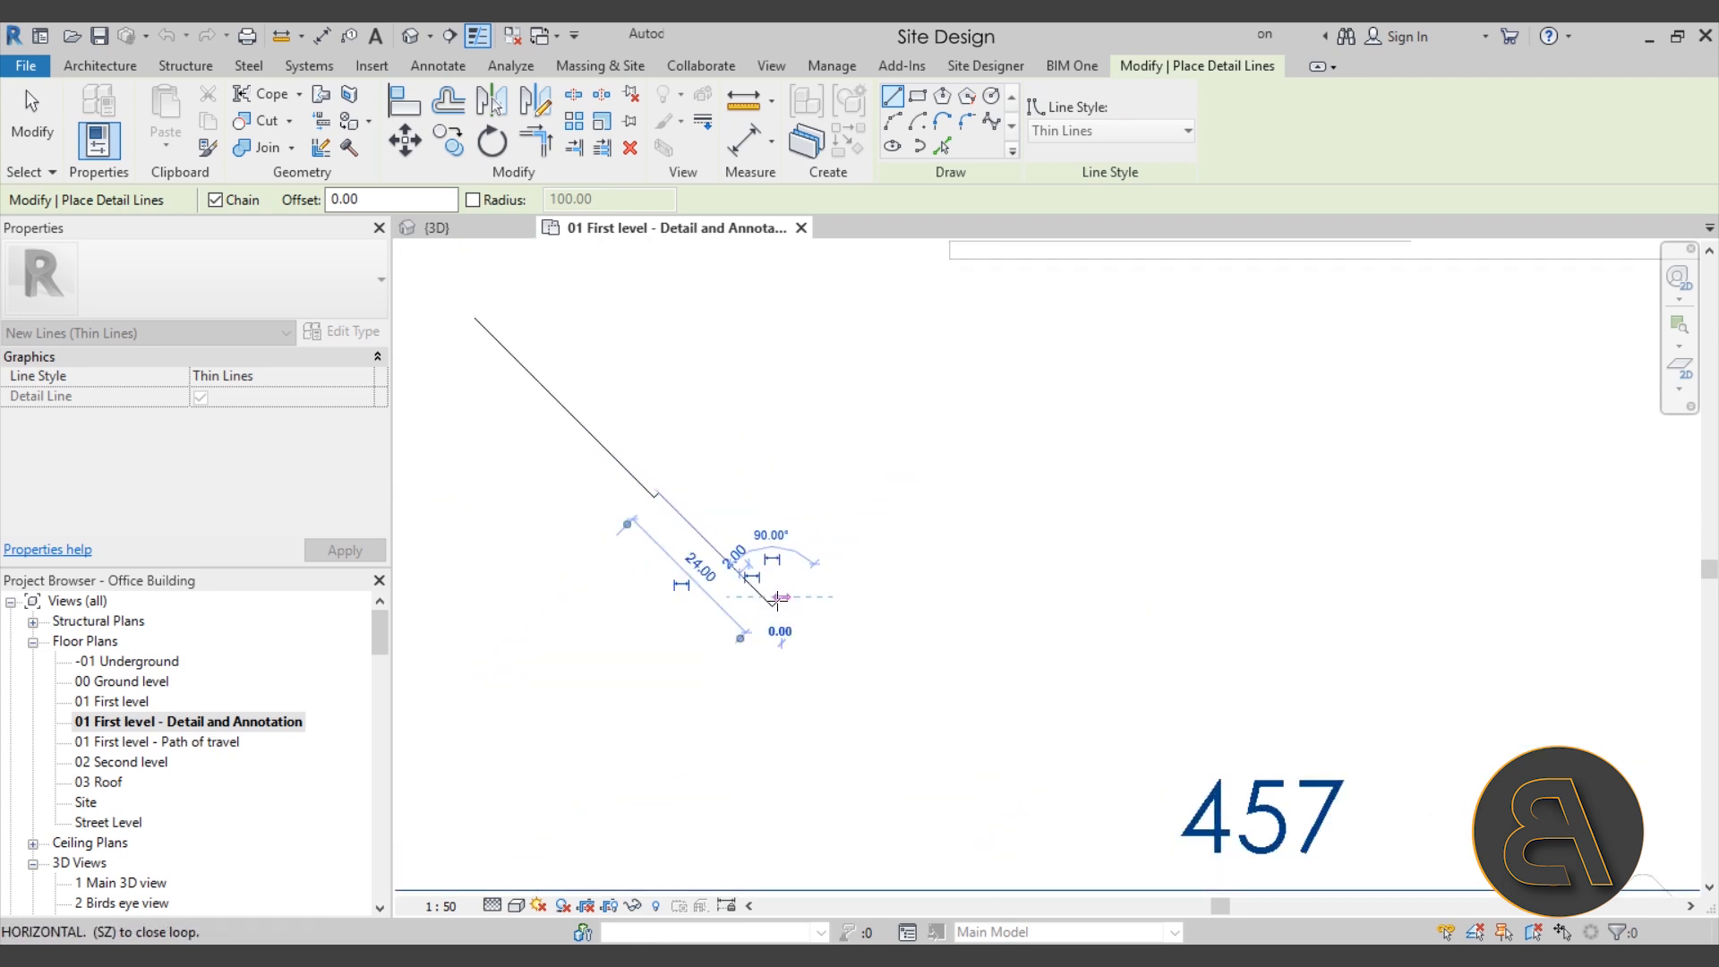
click(952, 765)
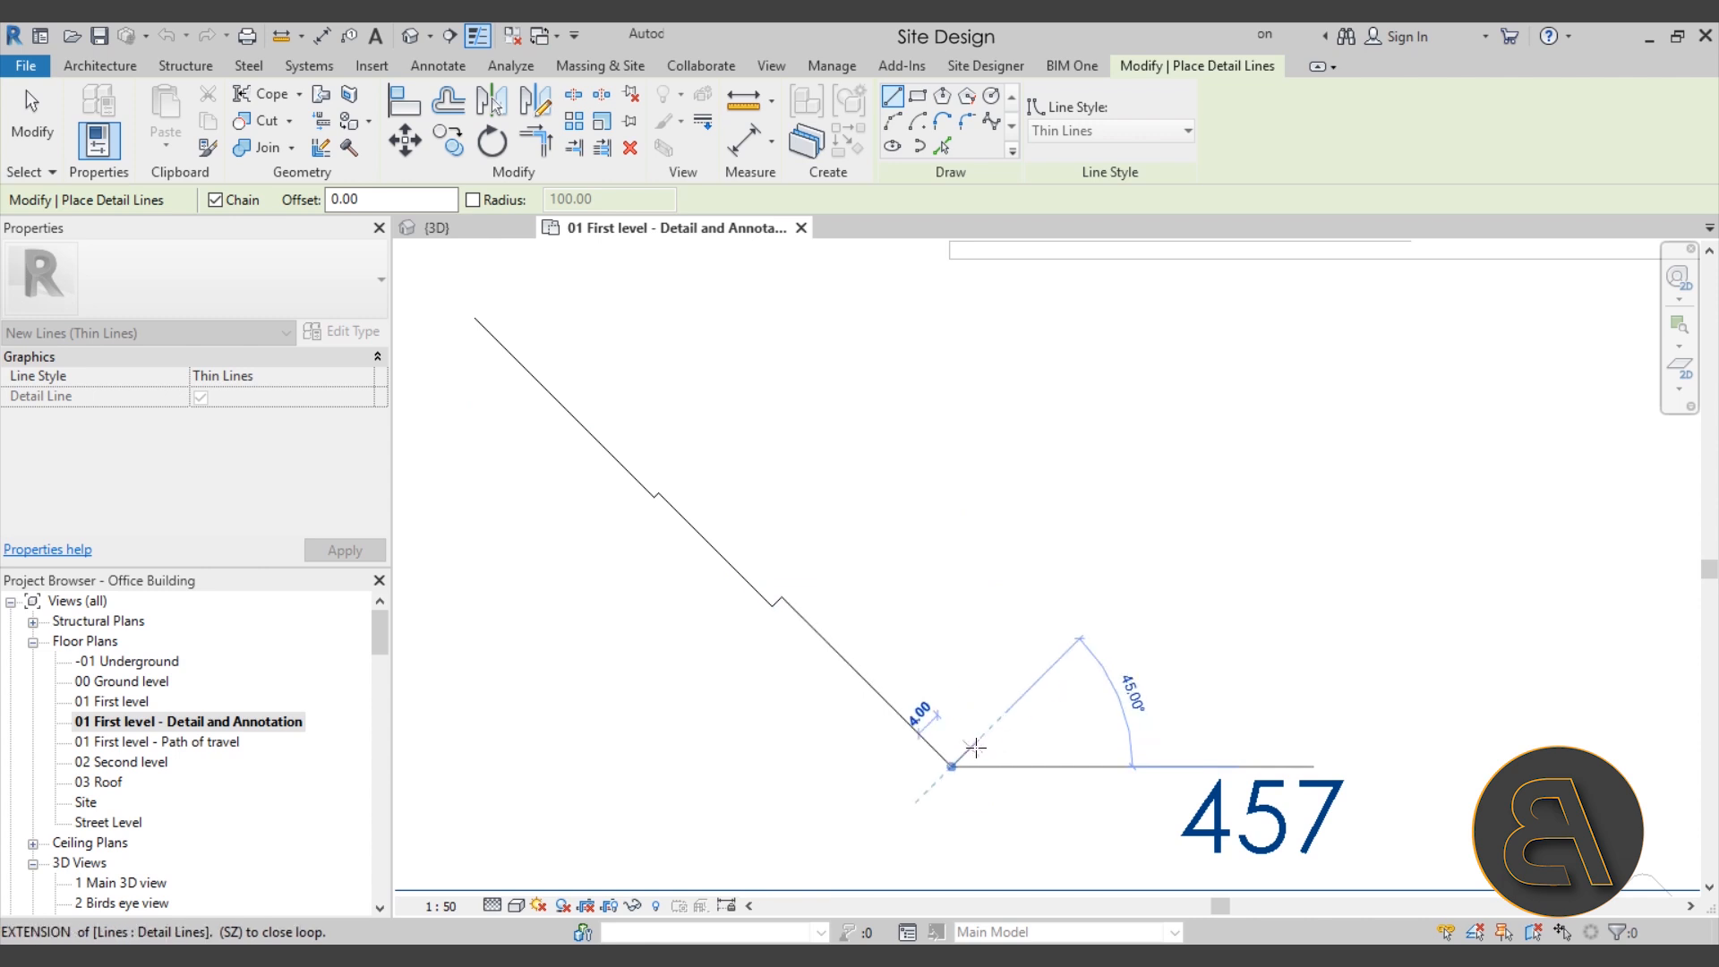
click(964, 756)
click(1038, 829)
scroll(1097, 705, down, 3)
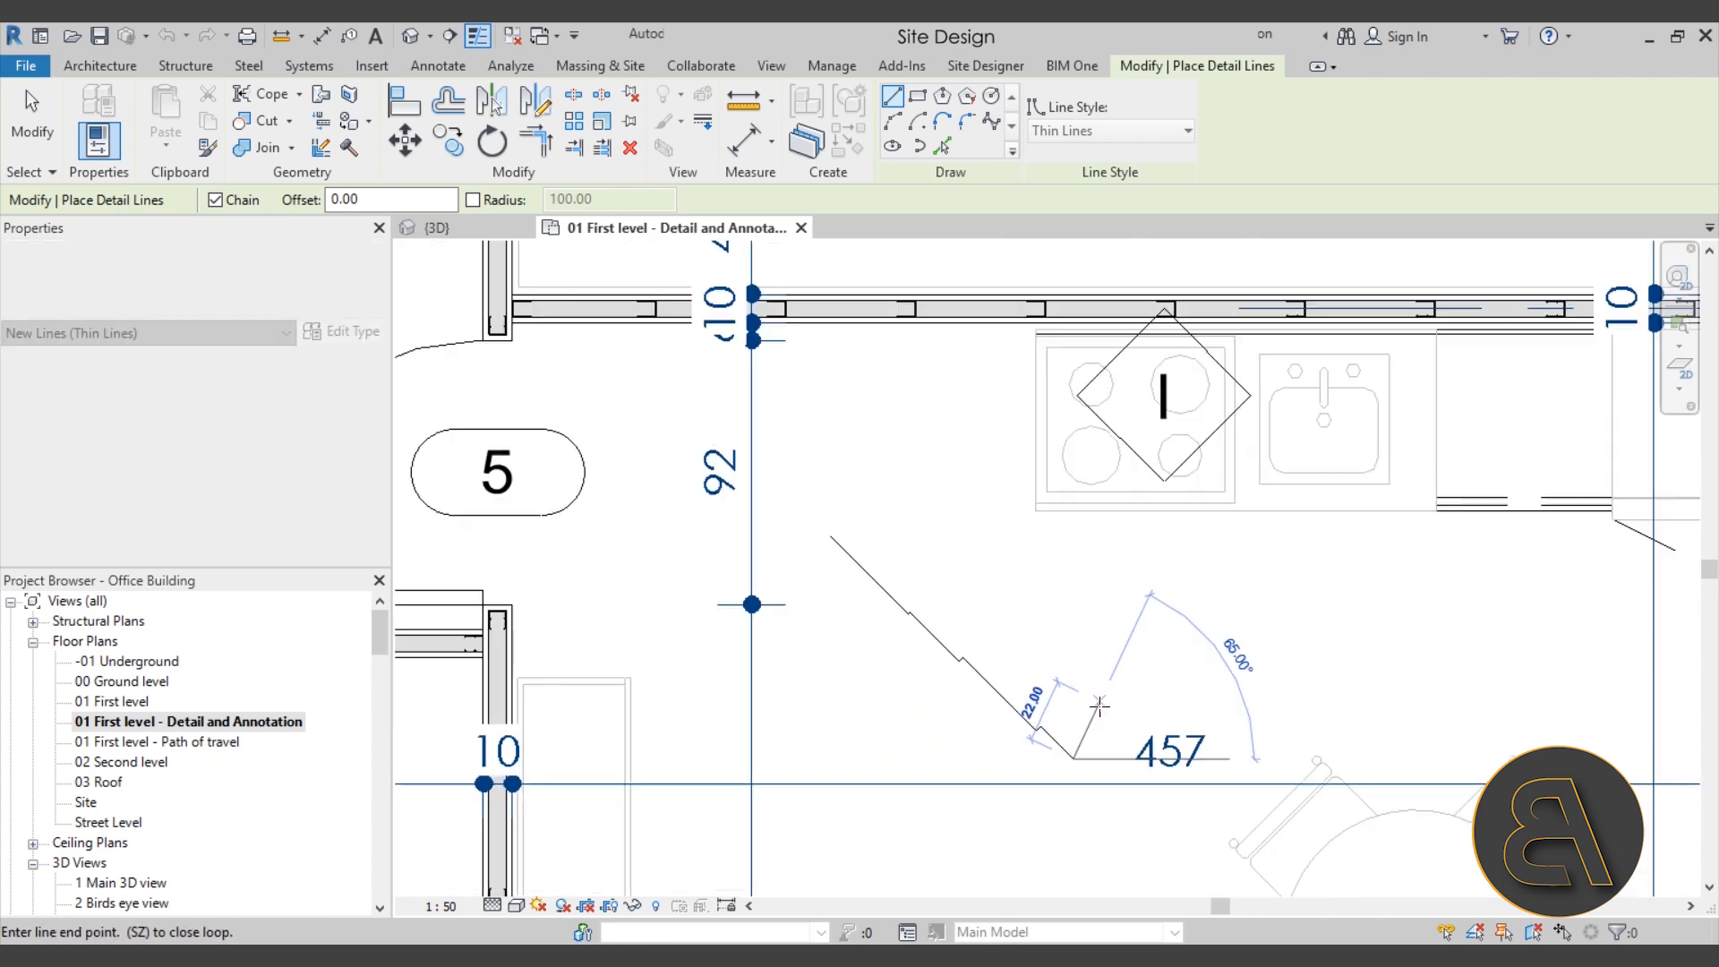
key(Escape)
key(Escape)
Step: Examine the jogs of the stepped detail line up close, selecting and deselecting its last diagonal segment
scroll(851, 652, up, 5)
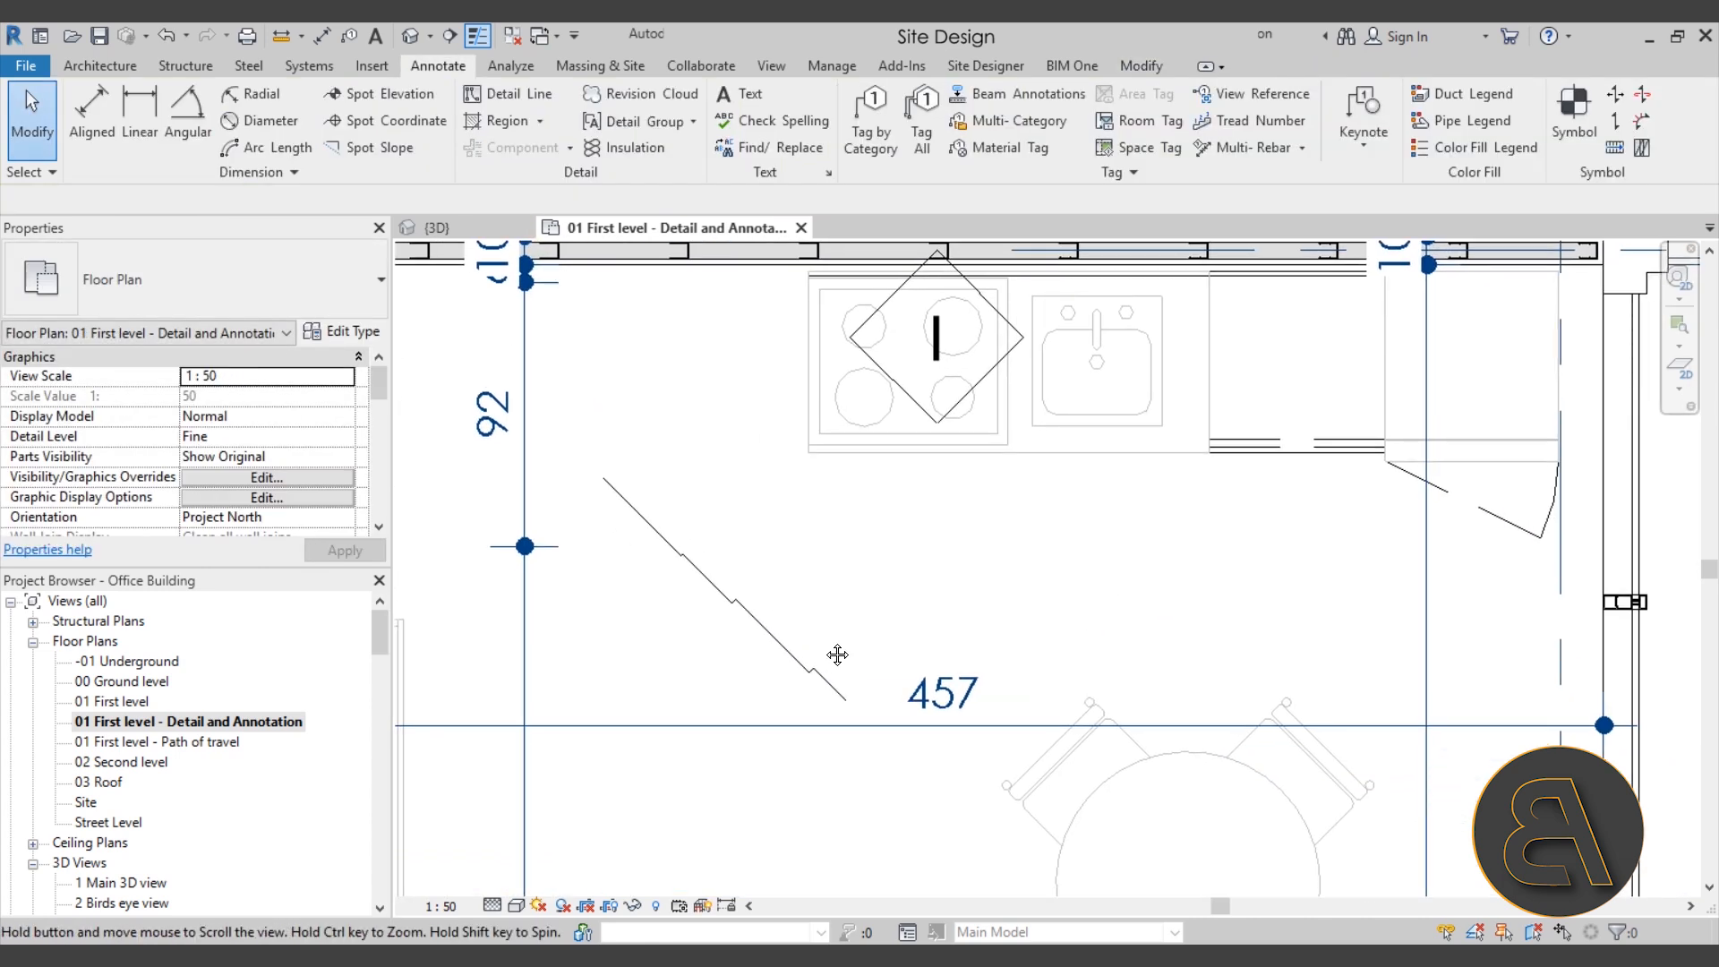
scroll(832, 640, up, 3)
drag(860, 653, 865, 653)
middle_drag(871, 659, 778, 607)
scroll(856, 618, up, 3)
drag(855, 606, 841, 626)
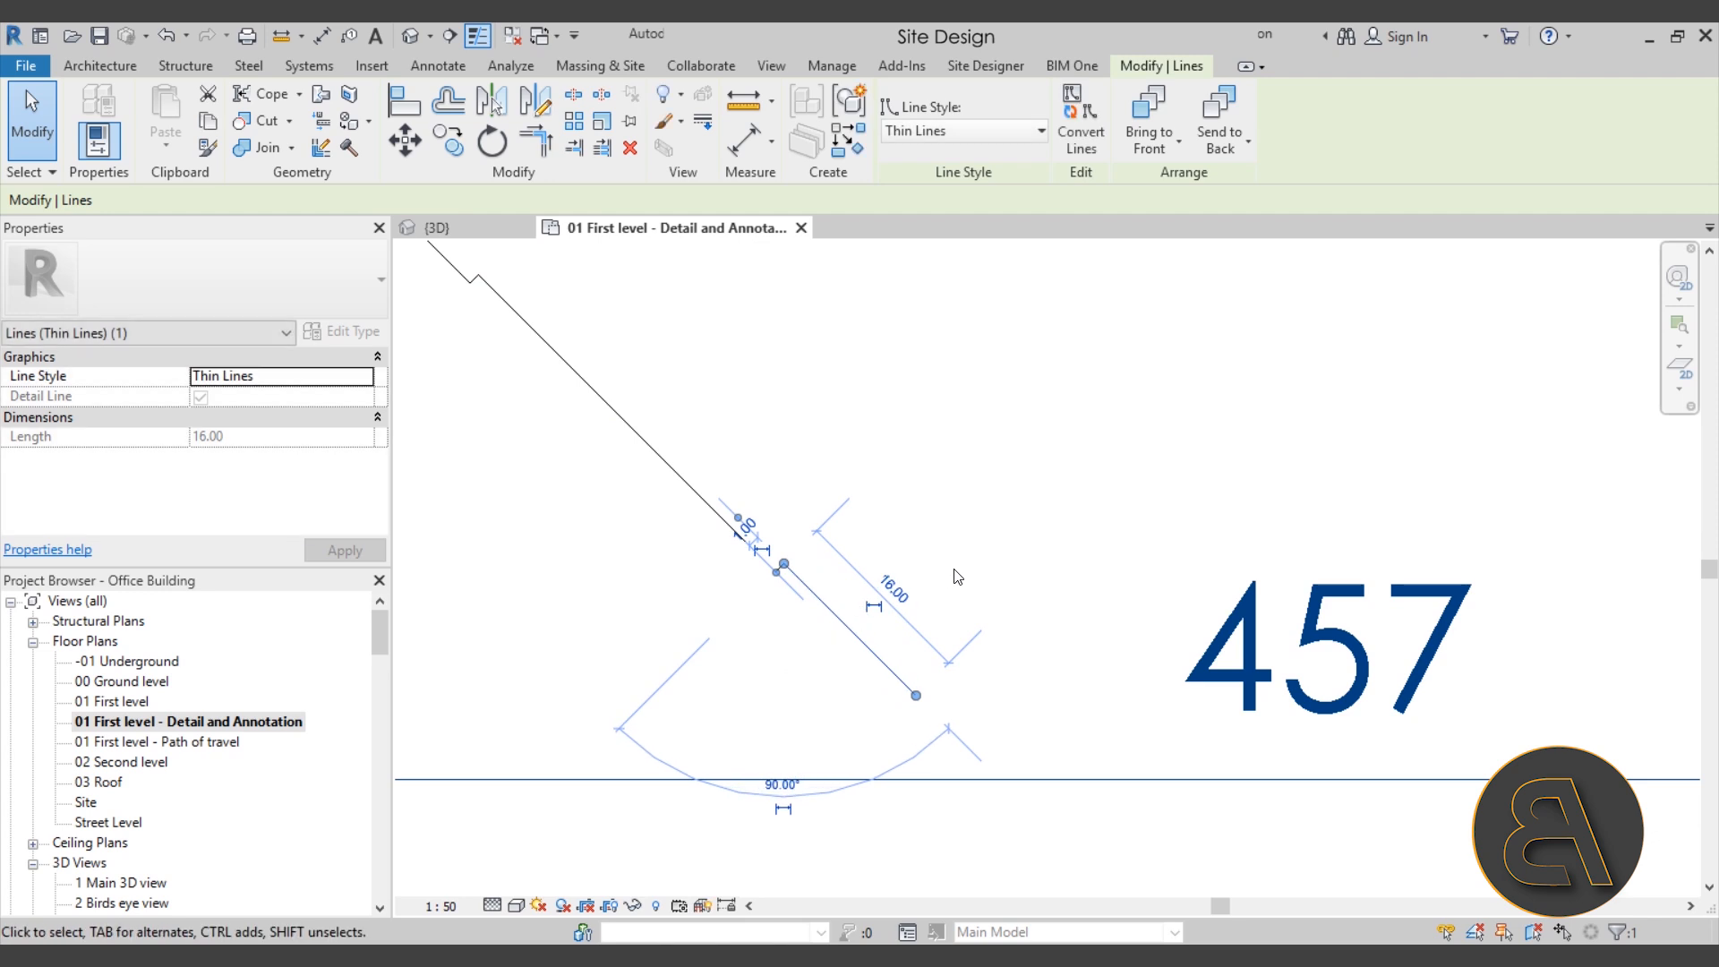
click(942, 578)
scroll(940, 577, down, 4)
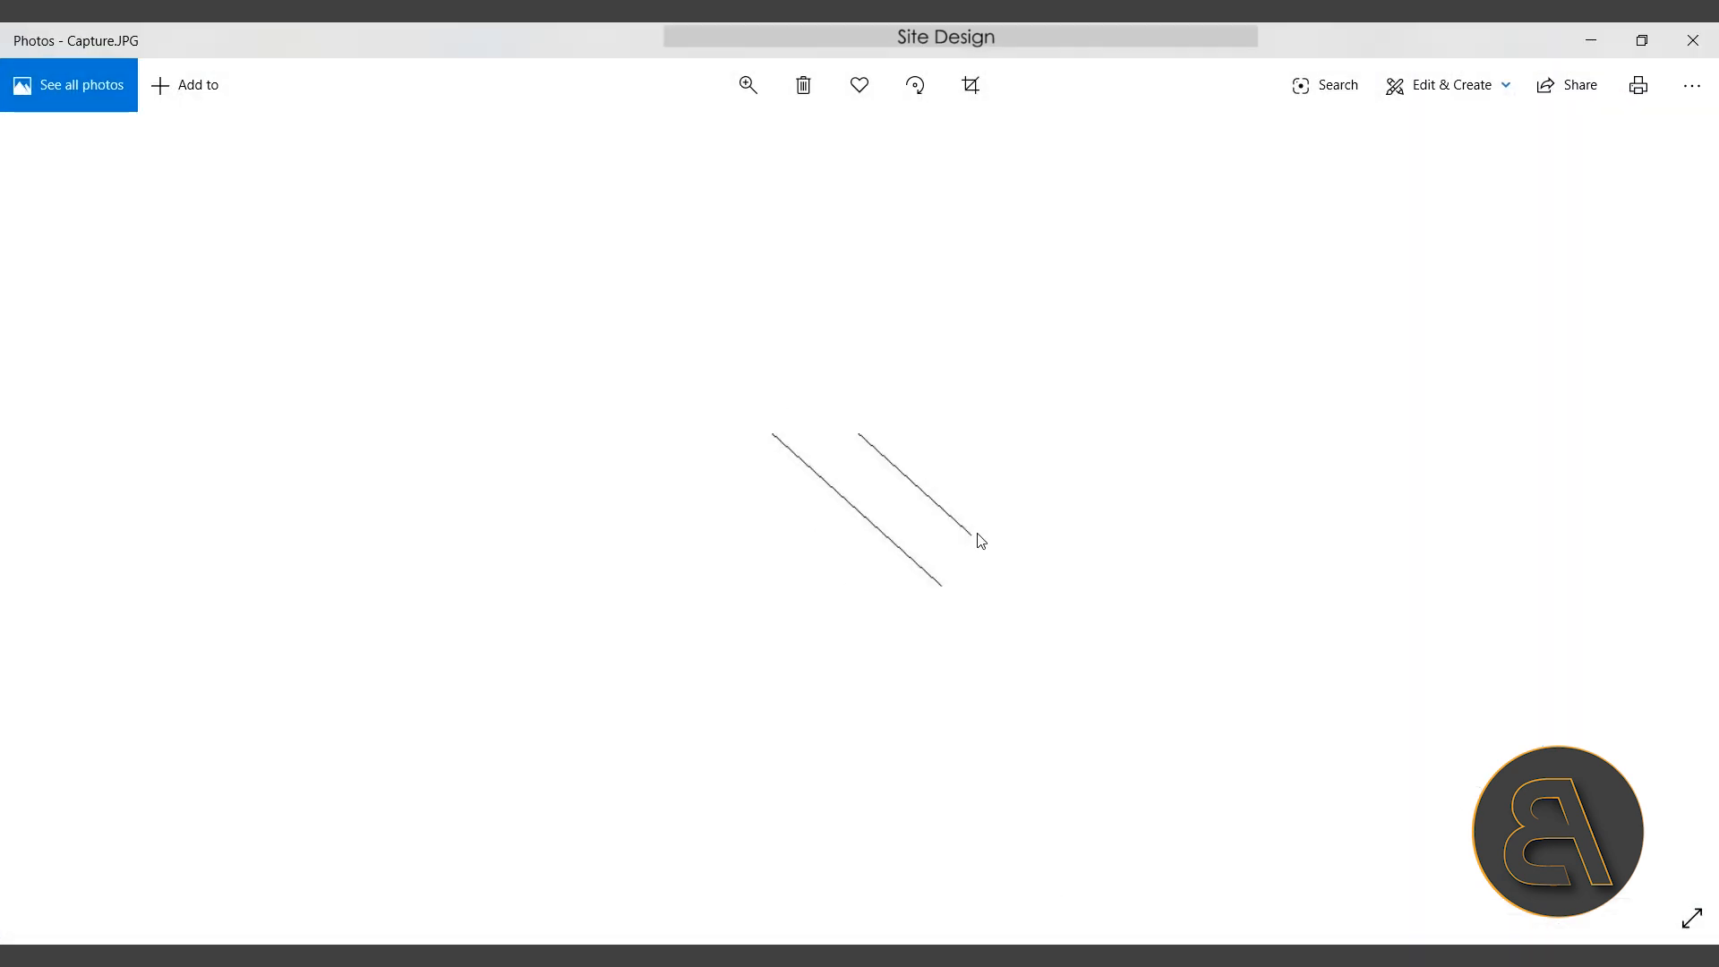
Step: Magnify the two diagonal lines in the Capture.JPG picture to inspect their stepping, and close the picture
click(749, 85)
click(797, 145)
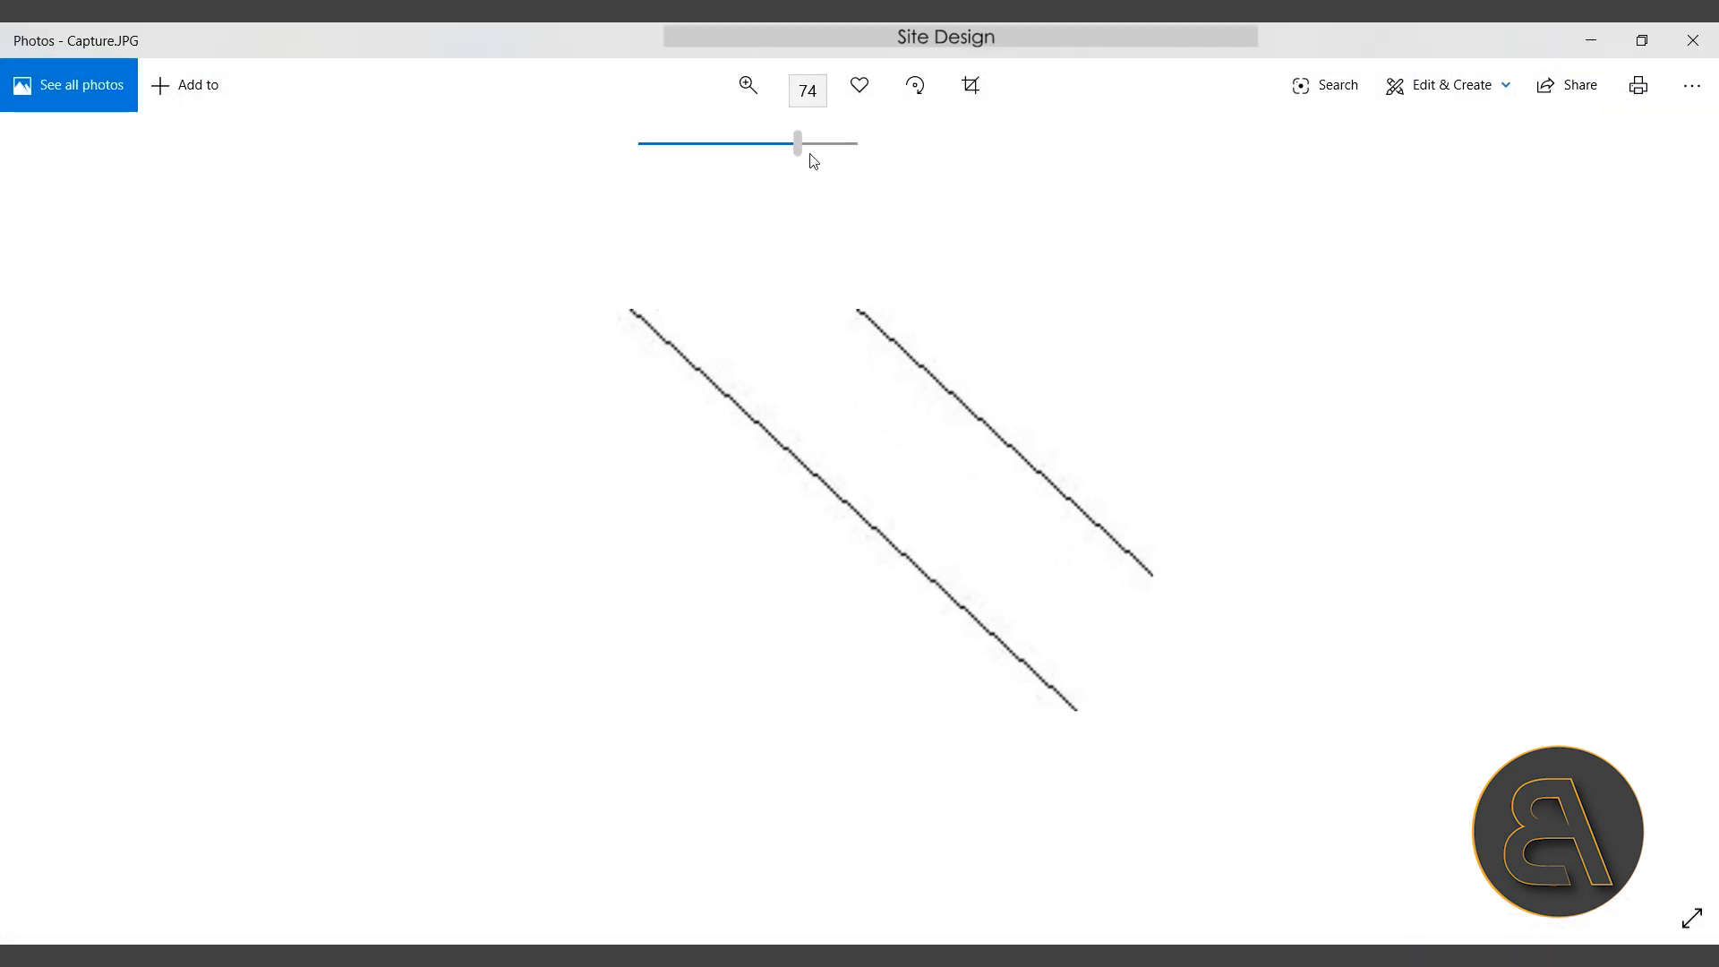
drag(810, 154, 952, 211)
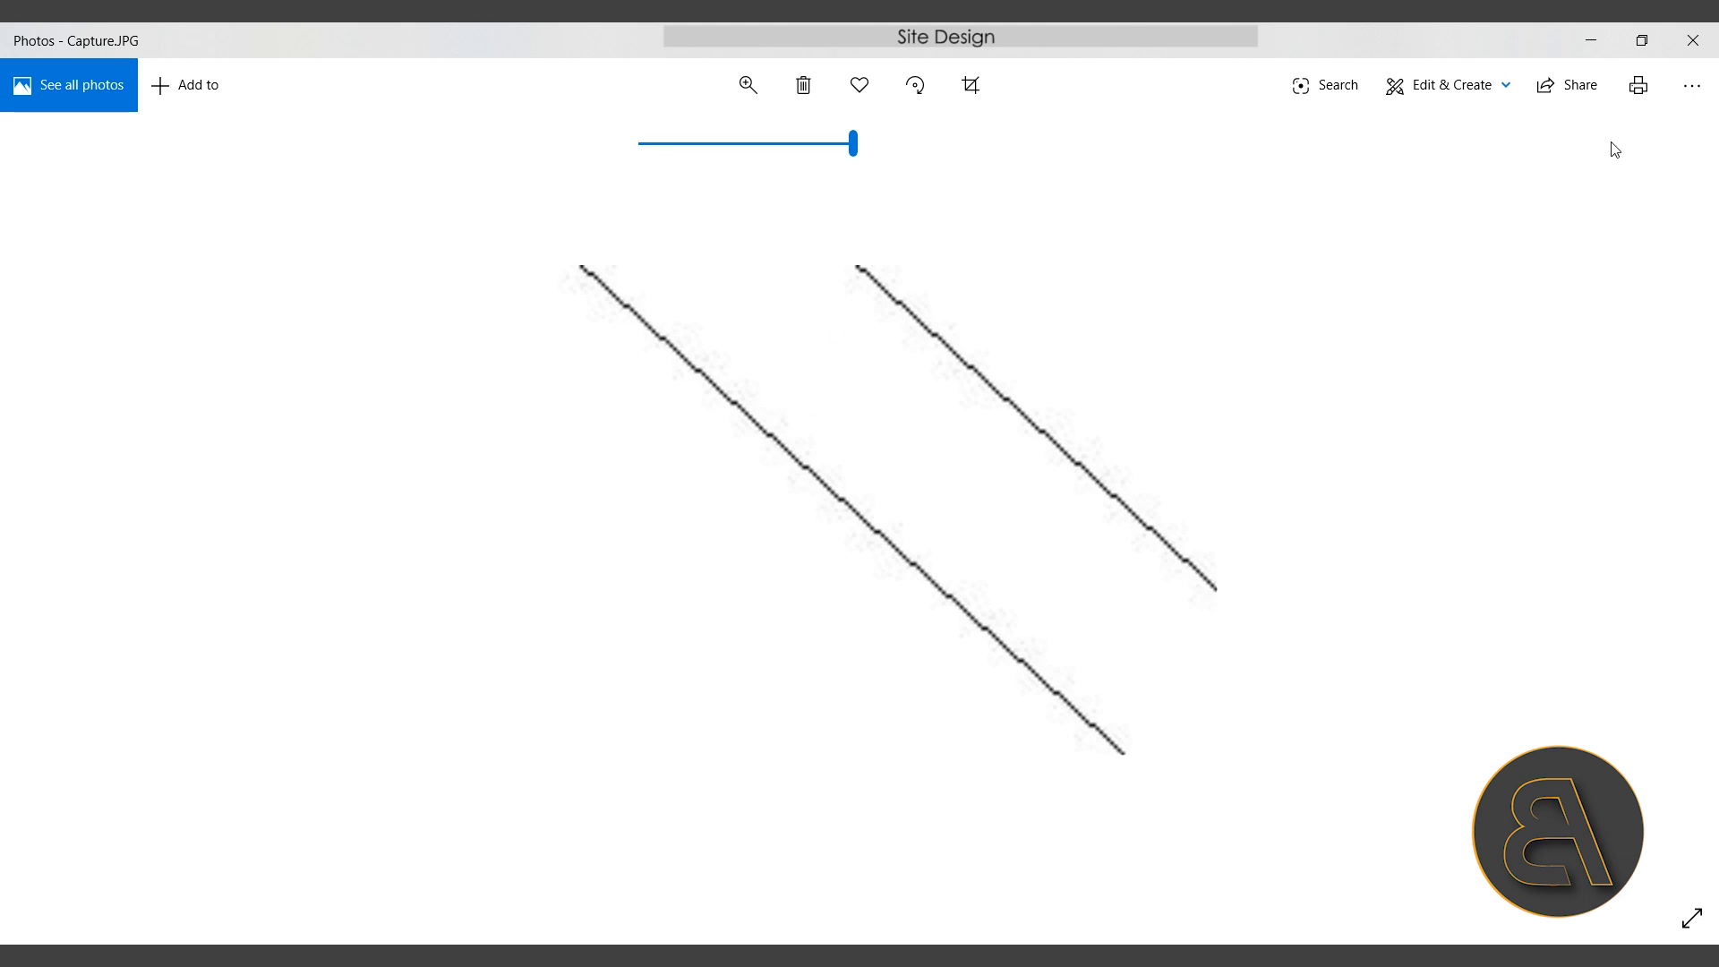
click(1693, 41)
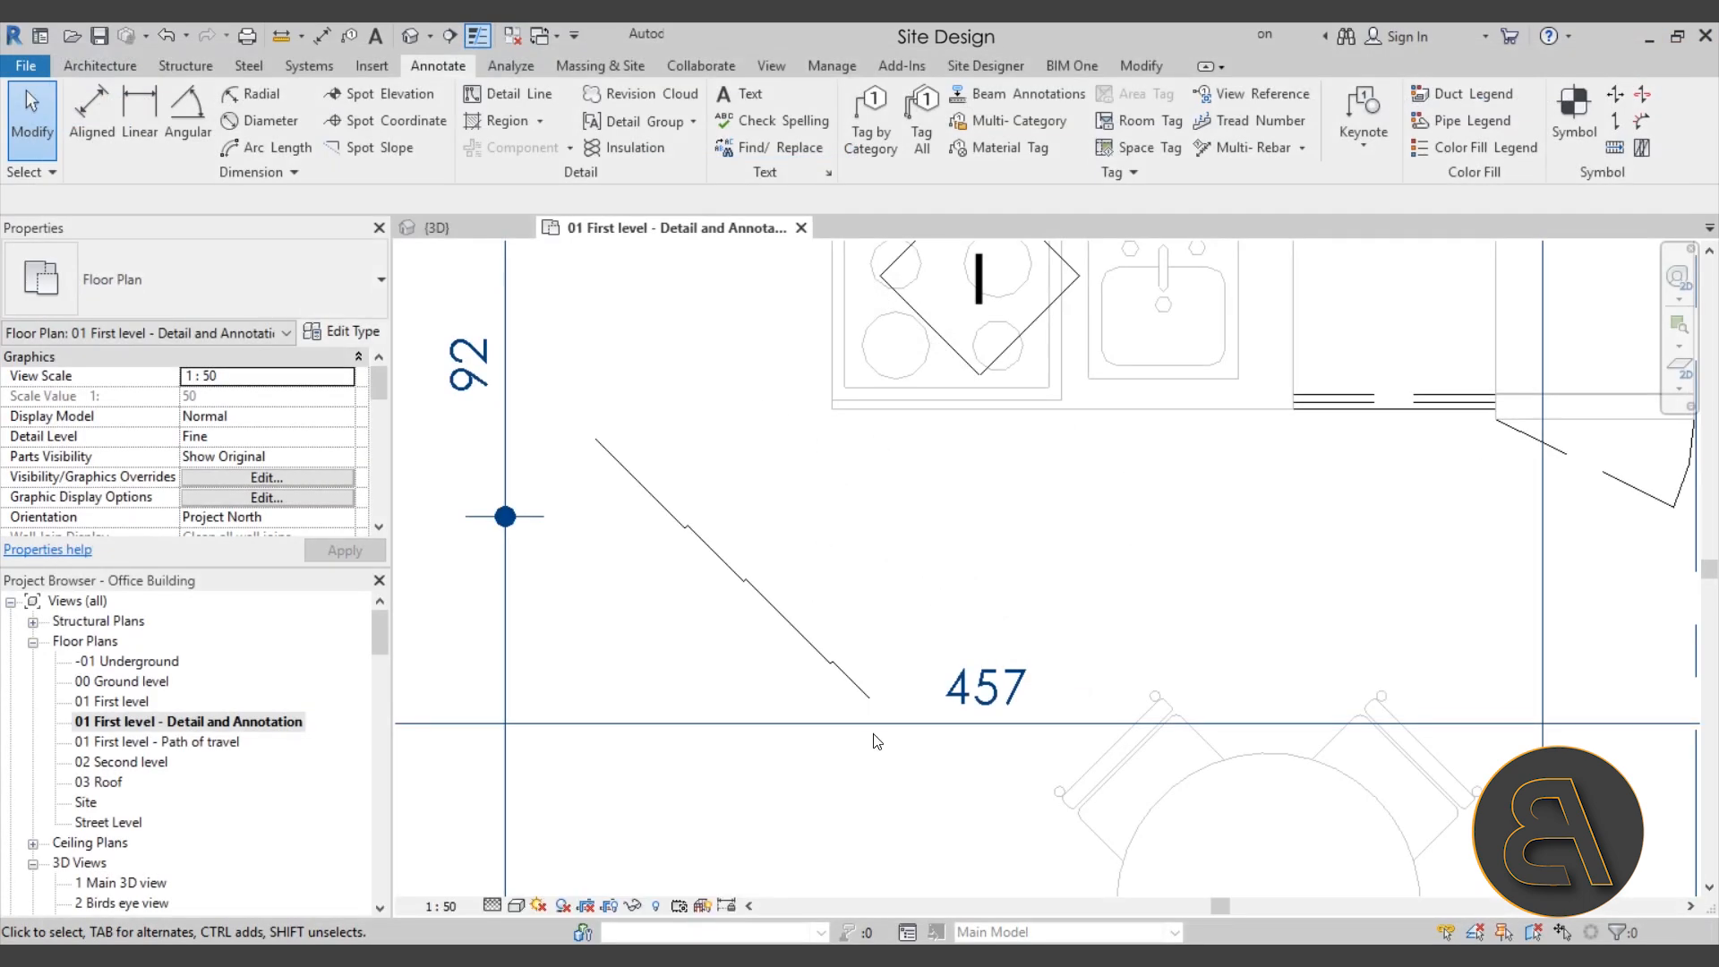
Step: Delete all segments of the stepped detail line beside the kitchenette
mouse_move(869, 714)
mouse_down()
mouse_move(765, 658)
mouse_move(614, 507)
mouse_move(646, 542)
mouse_up()
key(Delete)
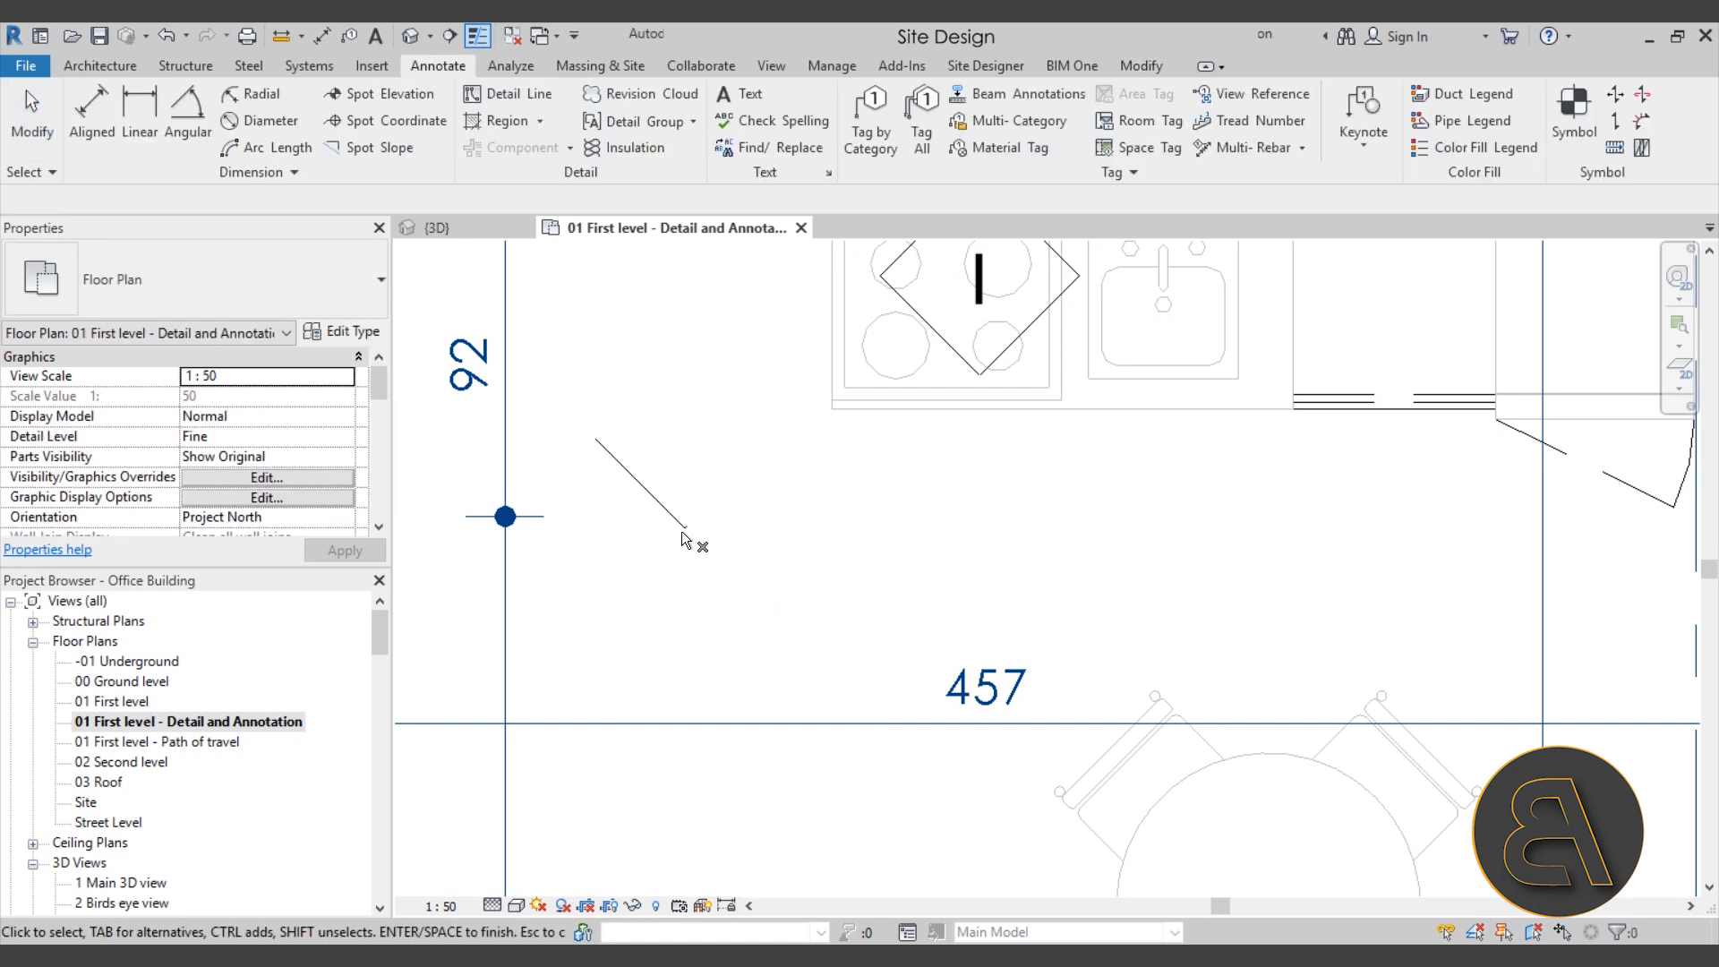
key(Escape)
scroll(813, 573, down, 6)
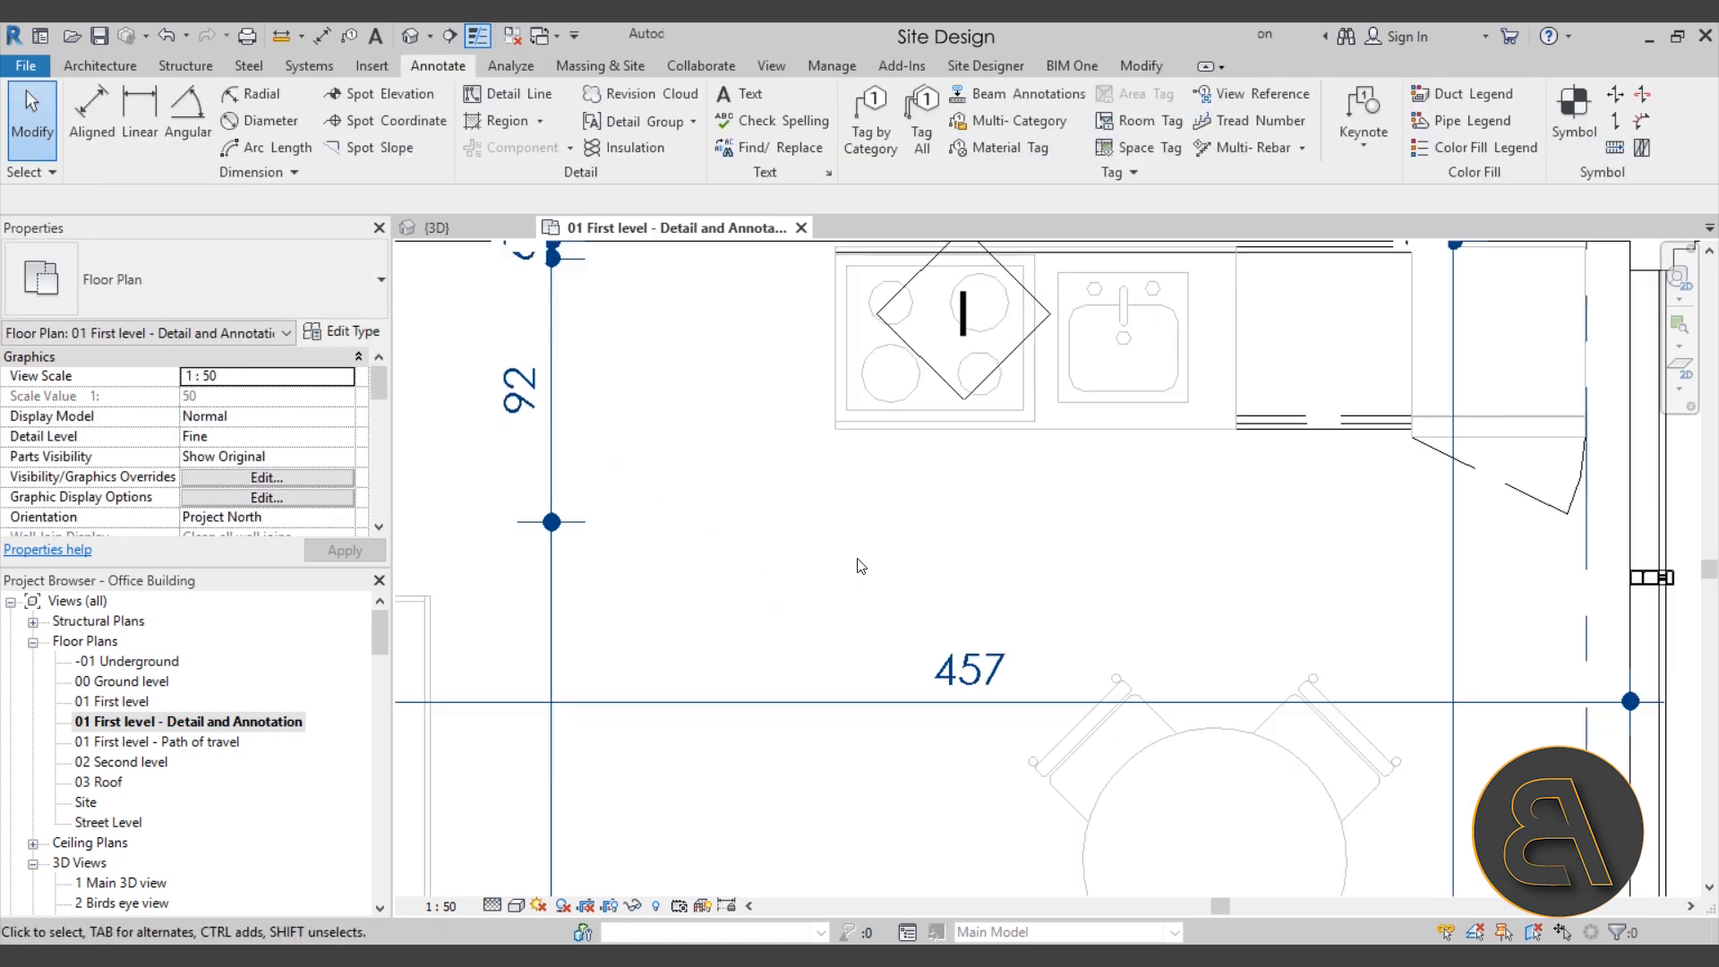
scroll(812, 573, down, 2)
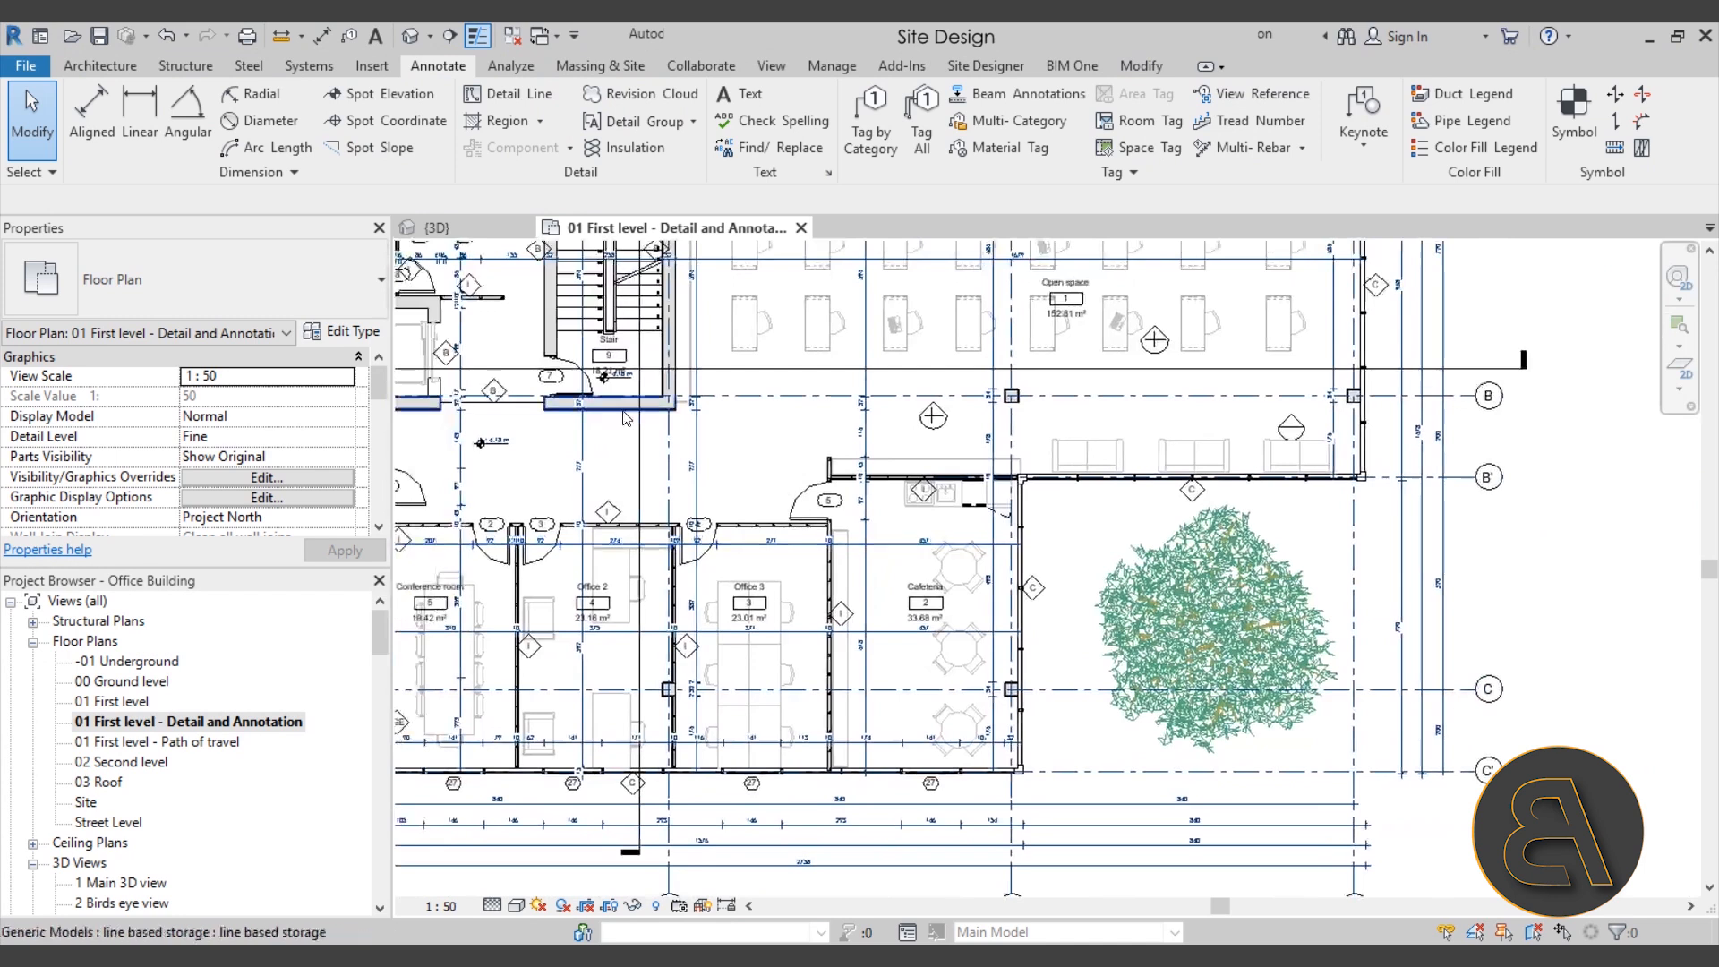
Step: Review the application's Graphics options, examining the Smooth lines with anti-aliasing setting and its per-view control option
click(30, 69)
click(339, 573)
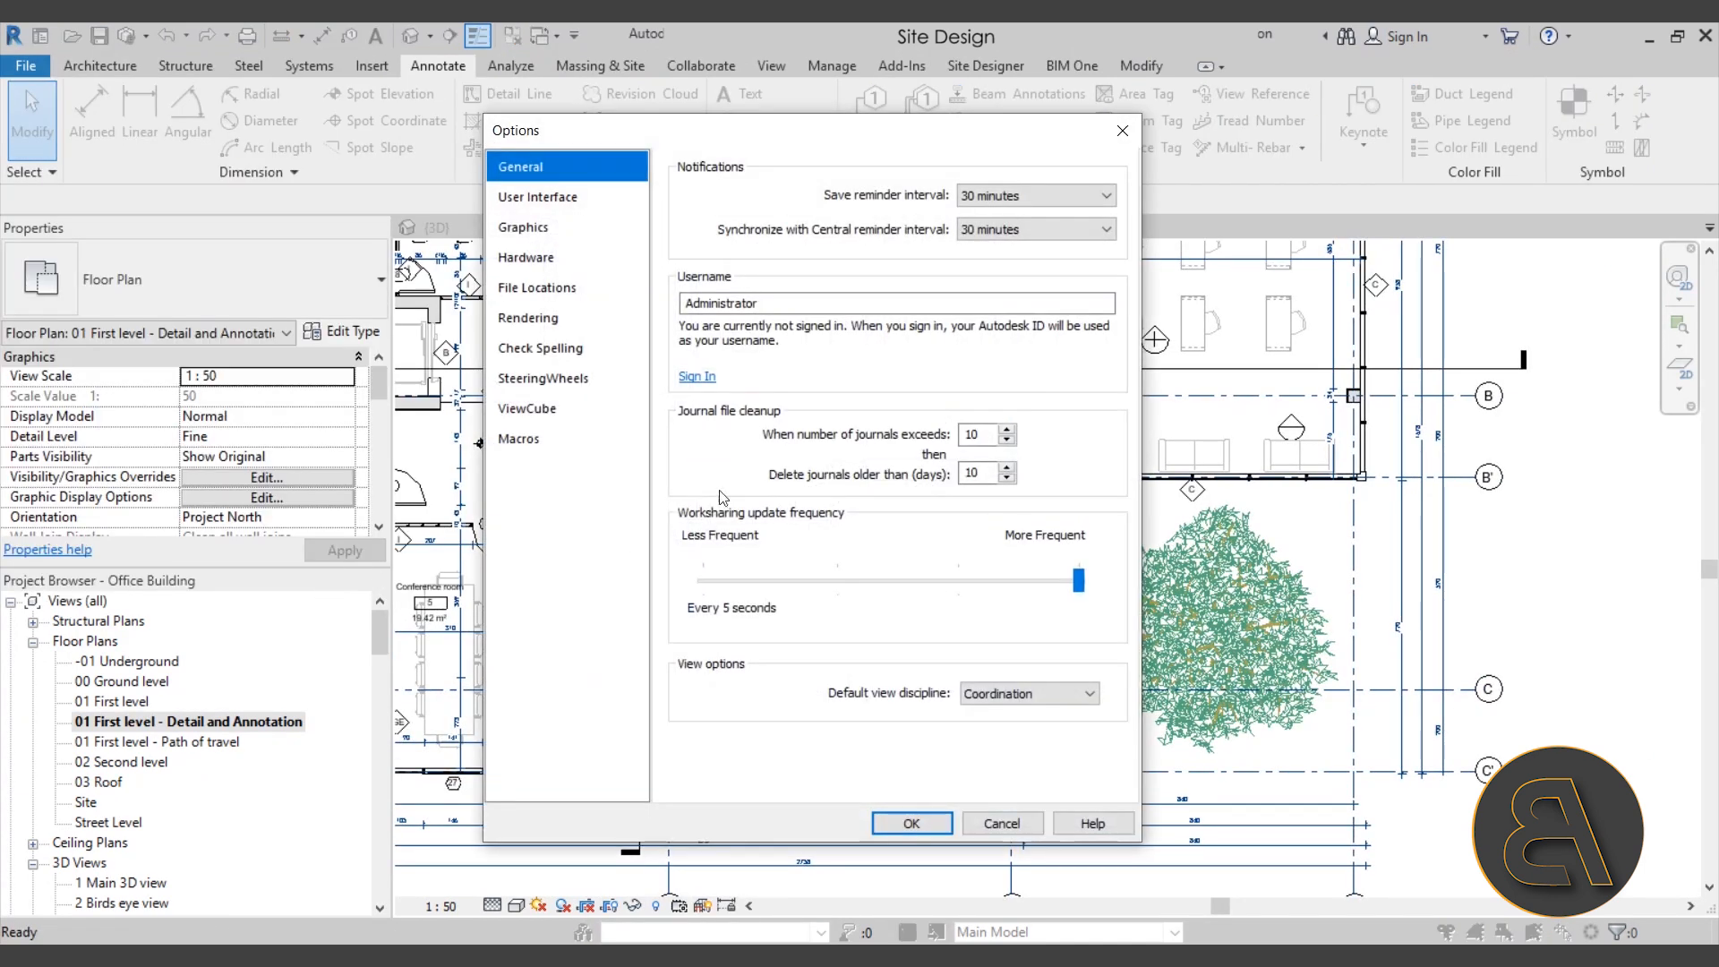
click(523, 227)
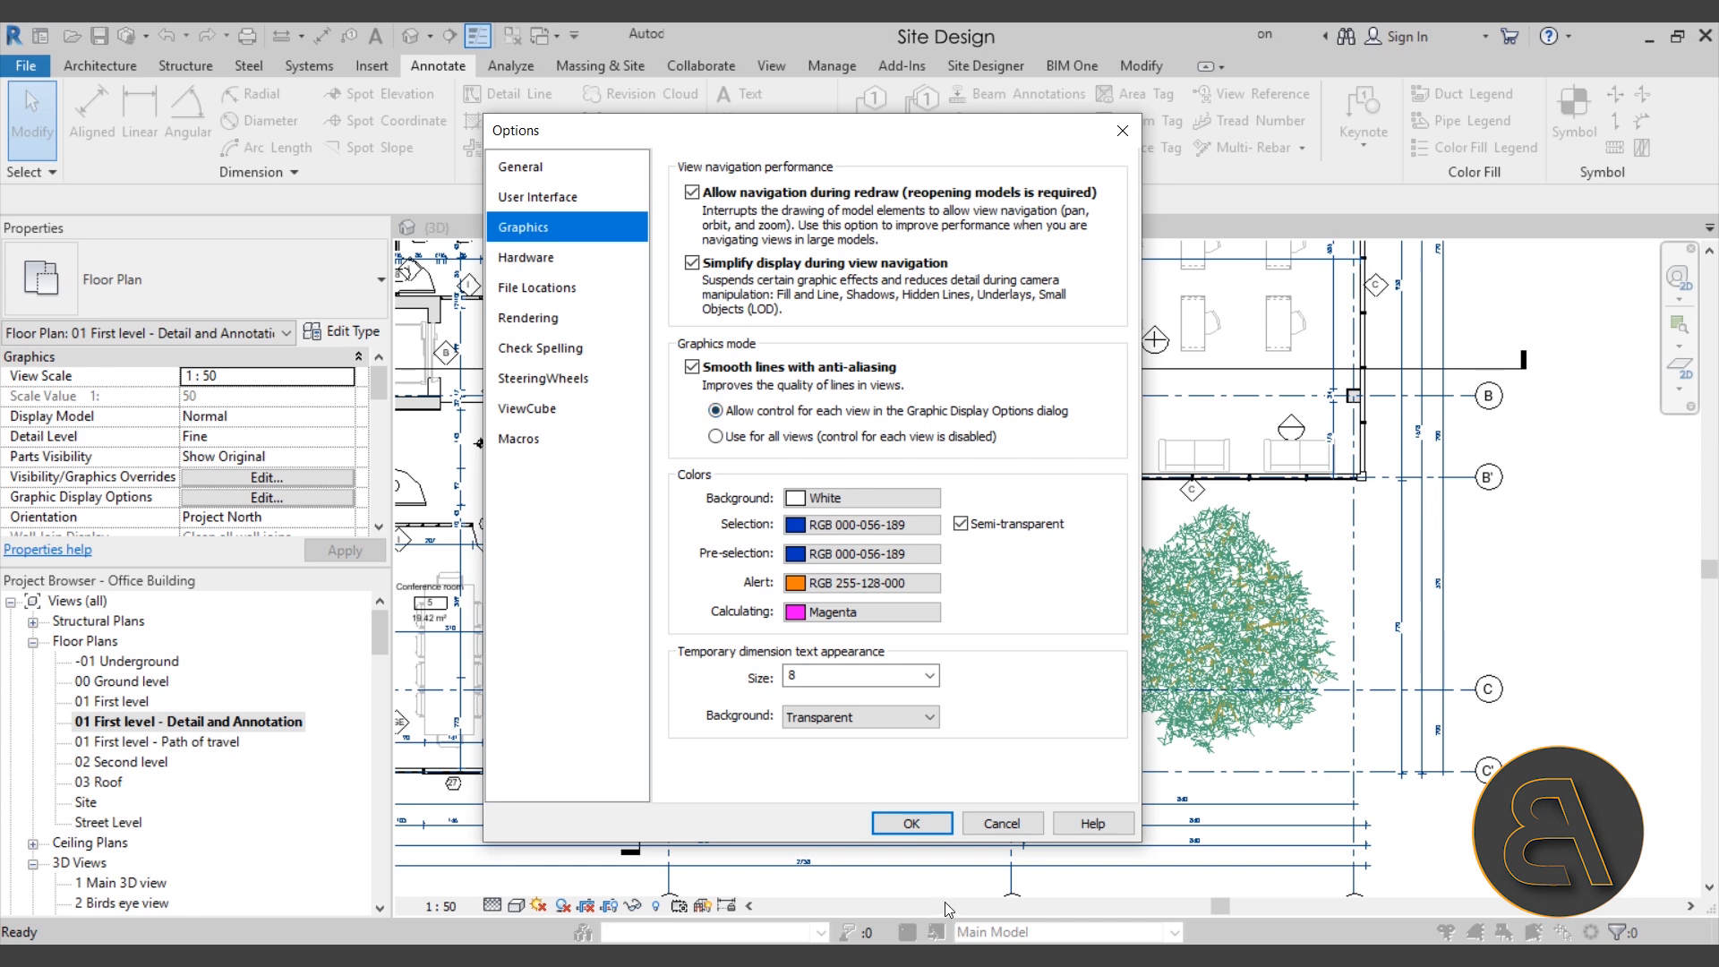
click(911, 823)
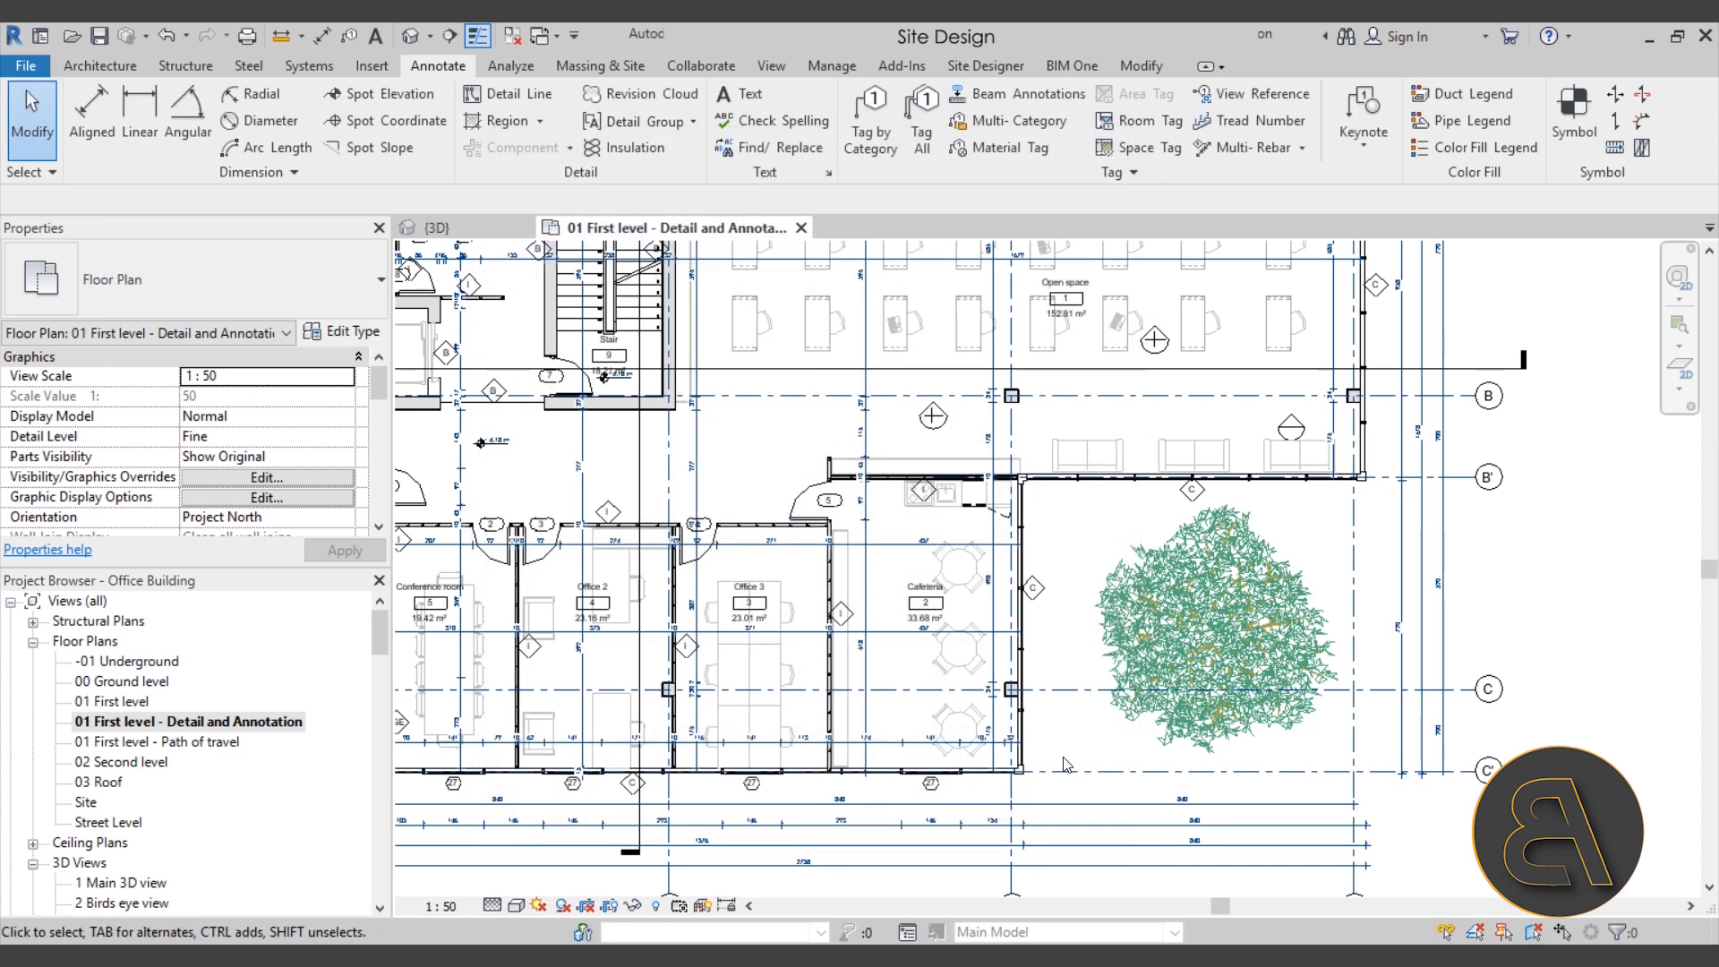
Step: Check the floor plan's Graphic Display Options for its Smooth lines with anti-aliasing setting
click(516, 906)
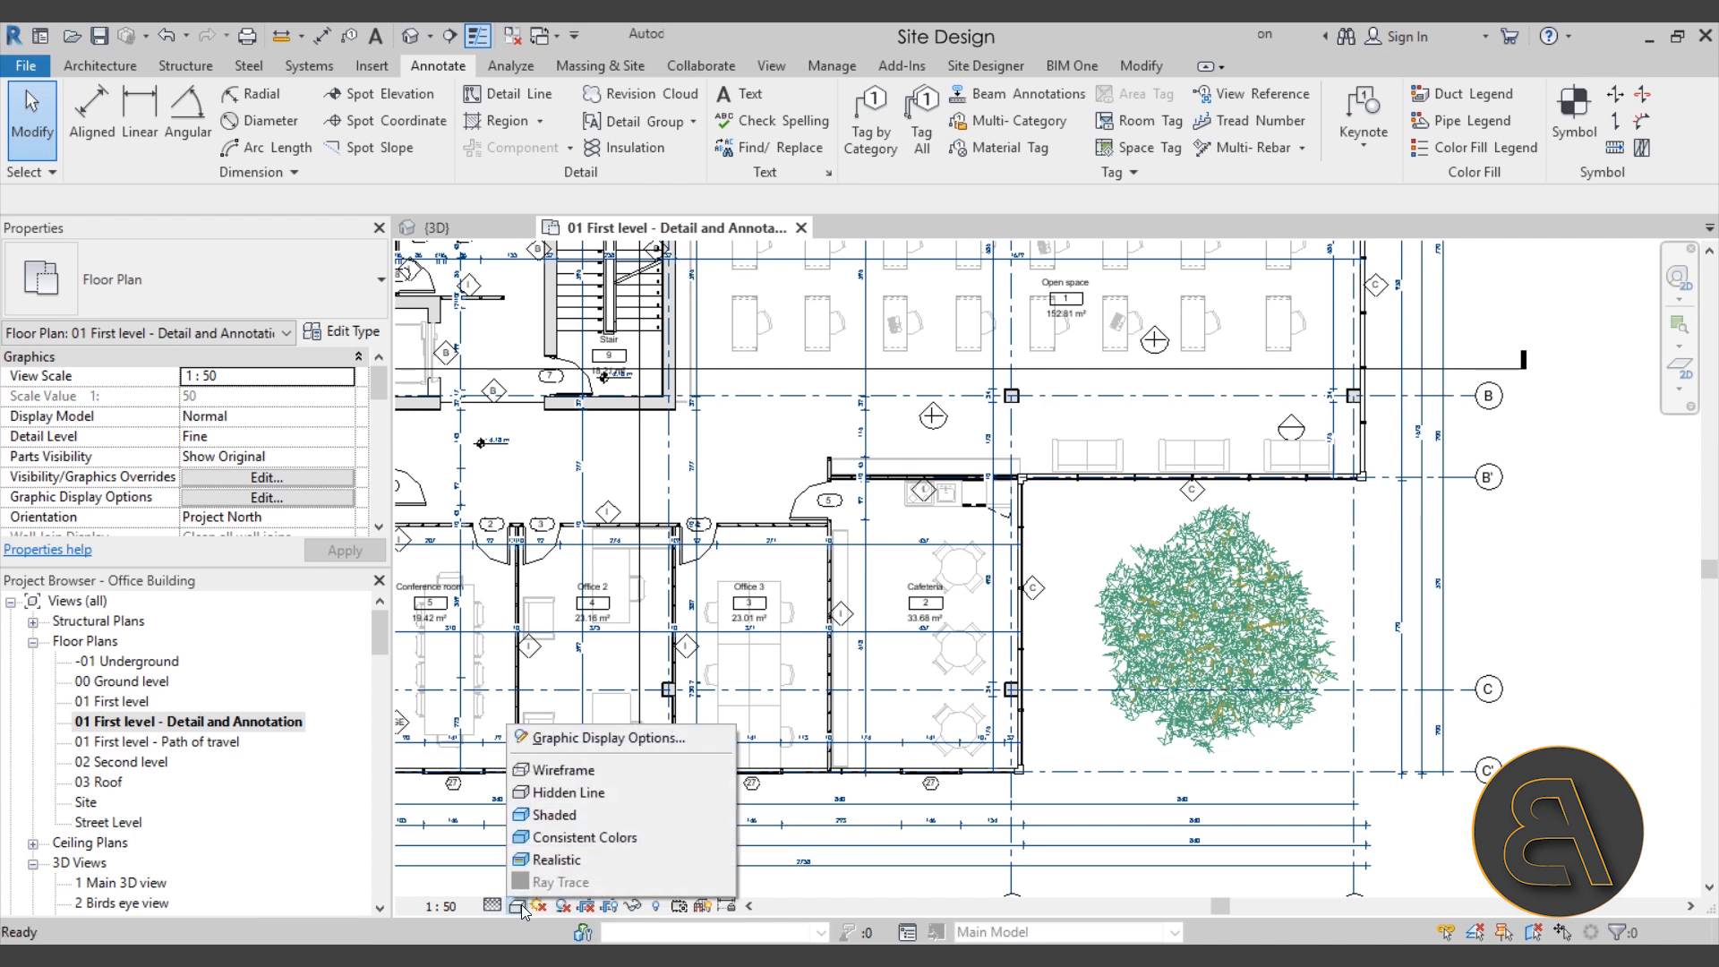
click(551, 737)
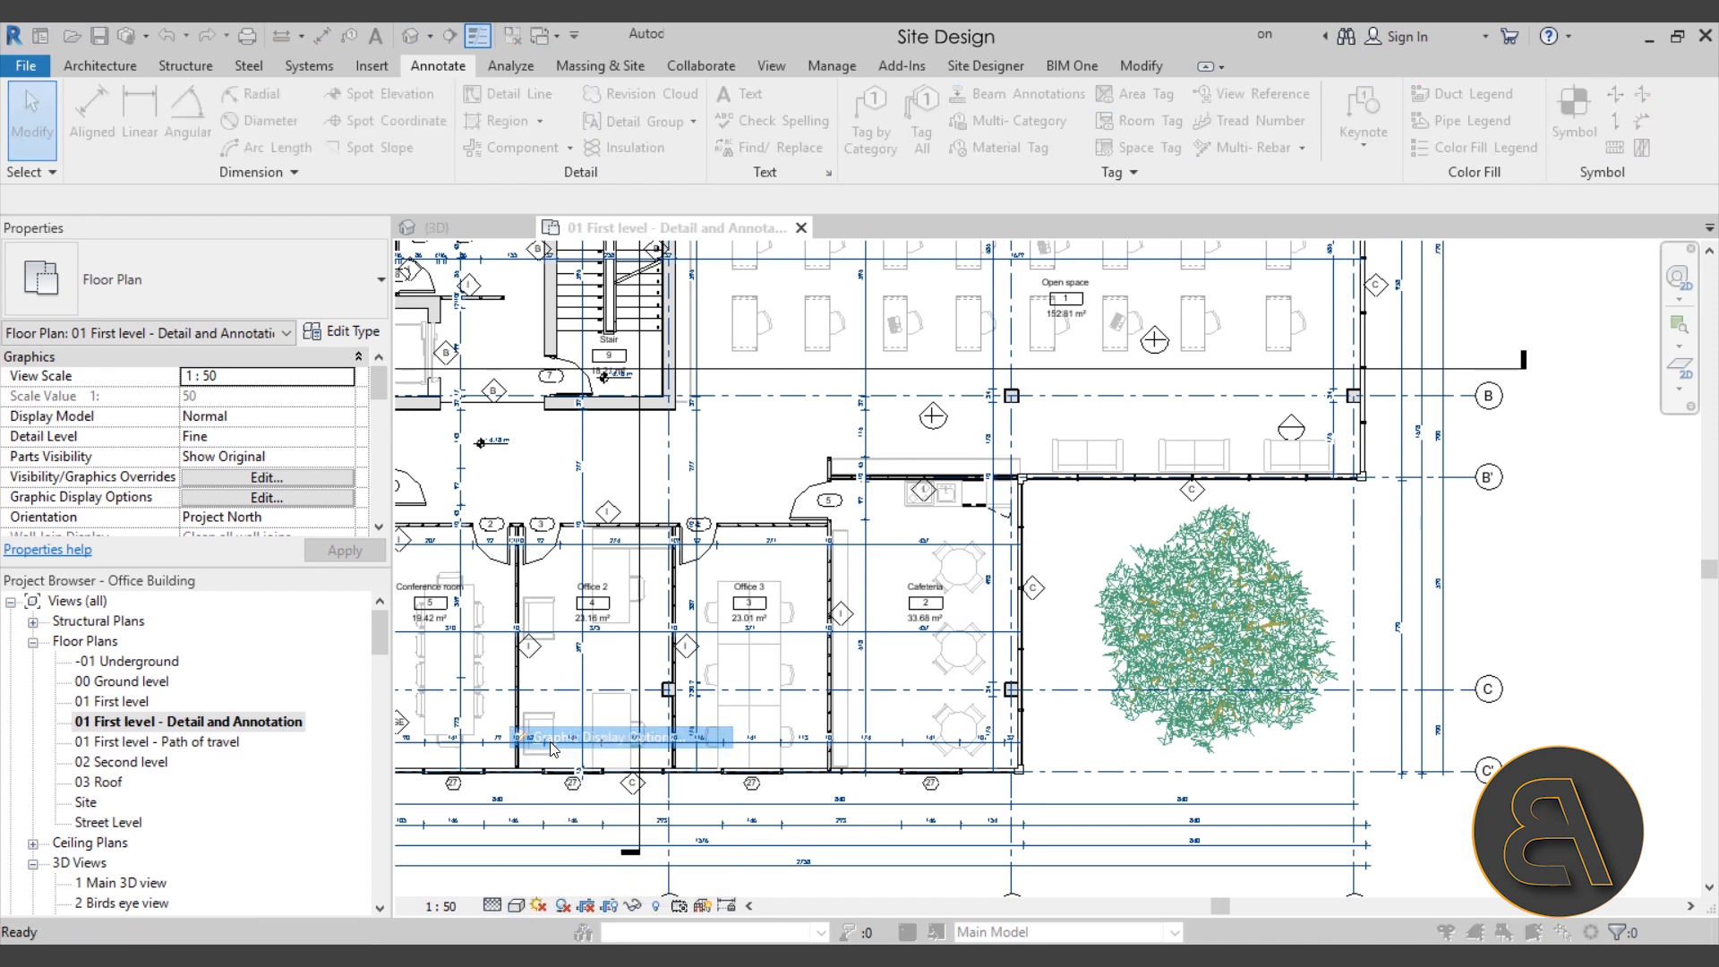
drag(308, 129, 662, 210)
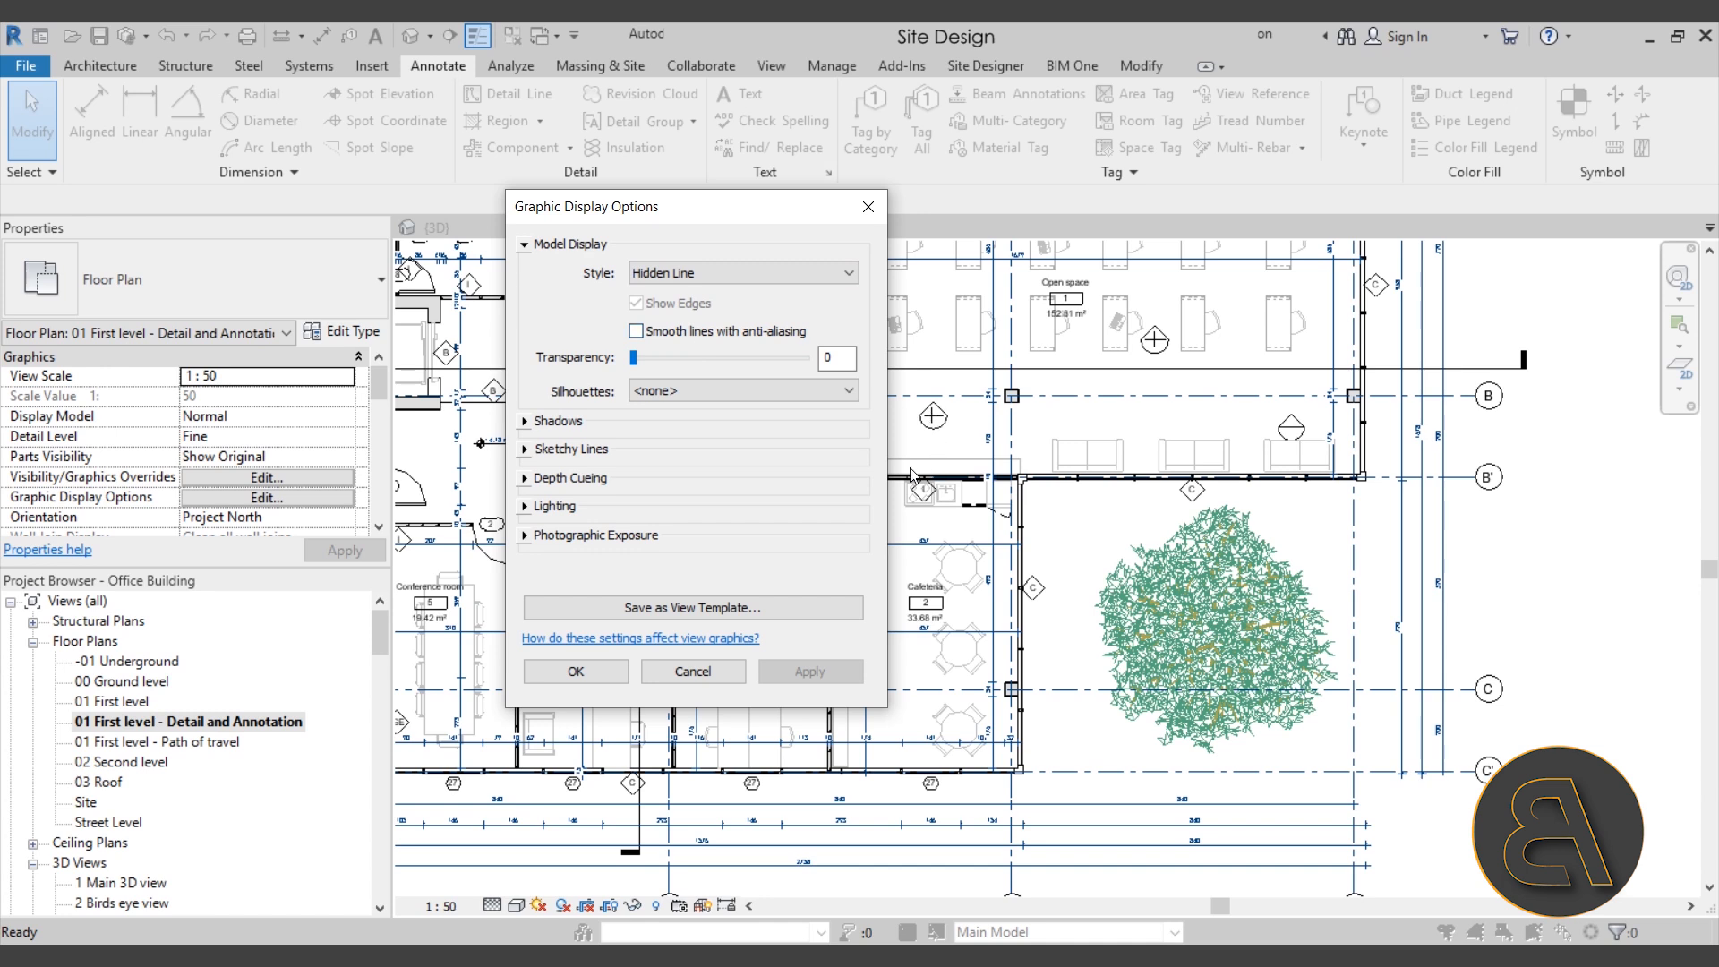
click(575, 671)
Step: Switch off the Thin Lines display and examine the kitchenette's angled door lines
scroll(936, 566, up, 10)
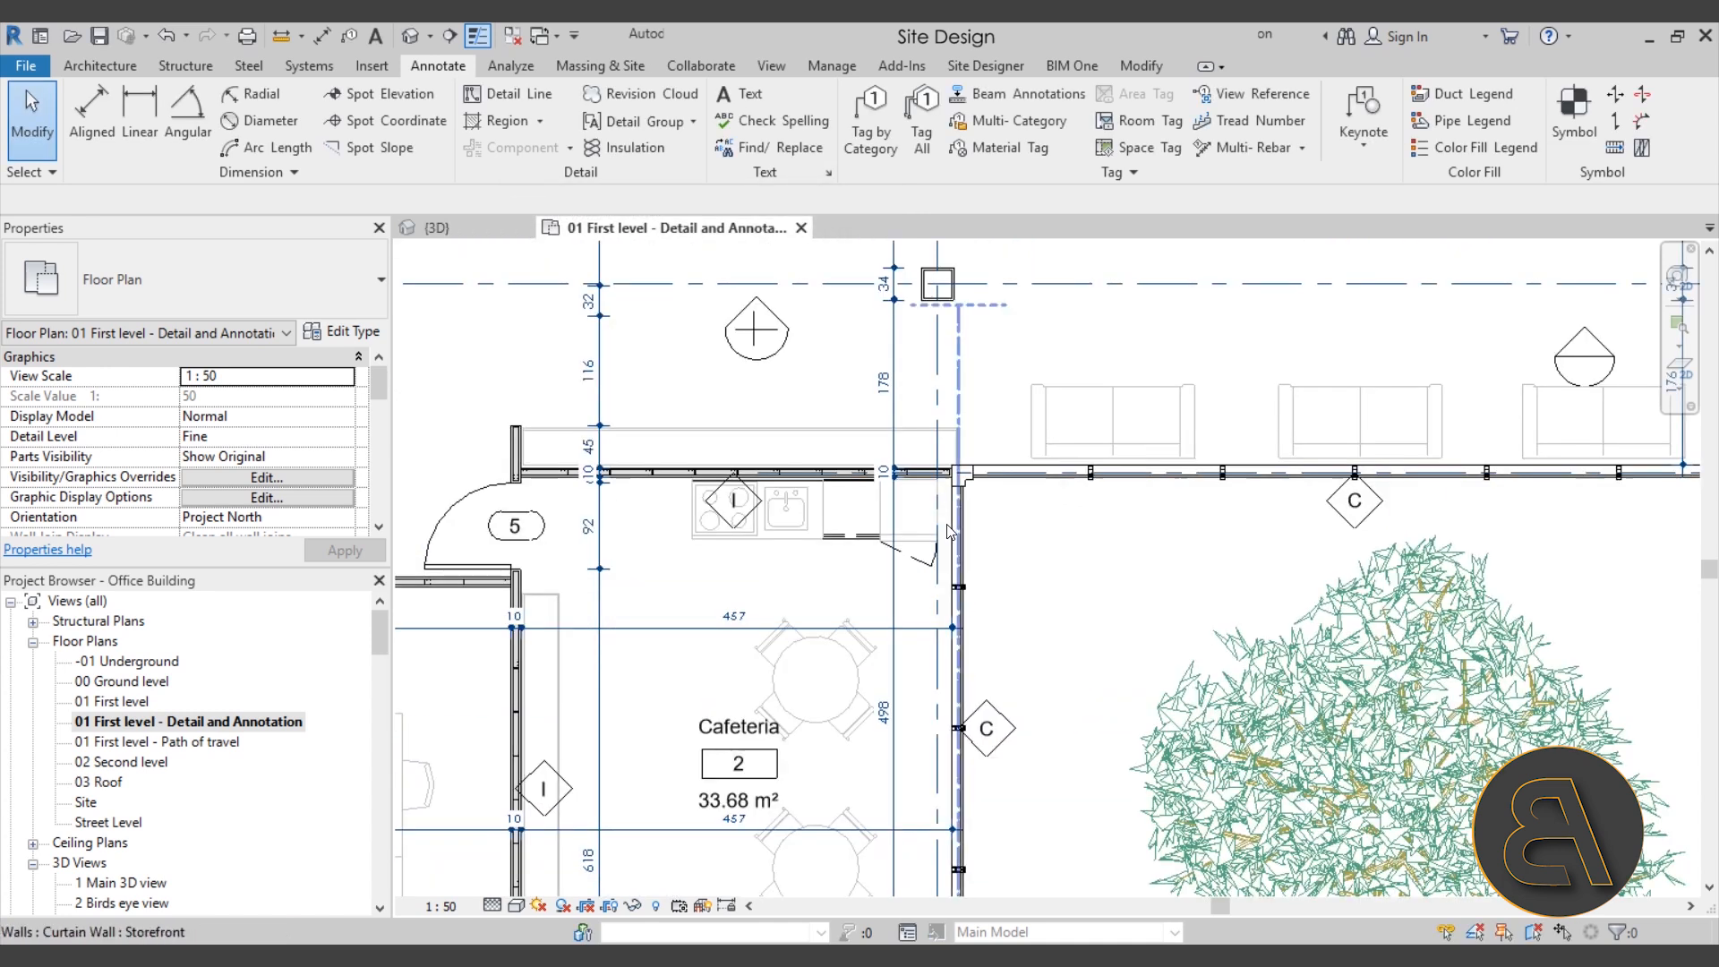
click(477, 34)
scroll(901, 565, down, 4)
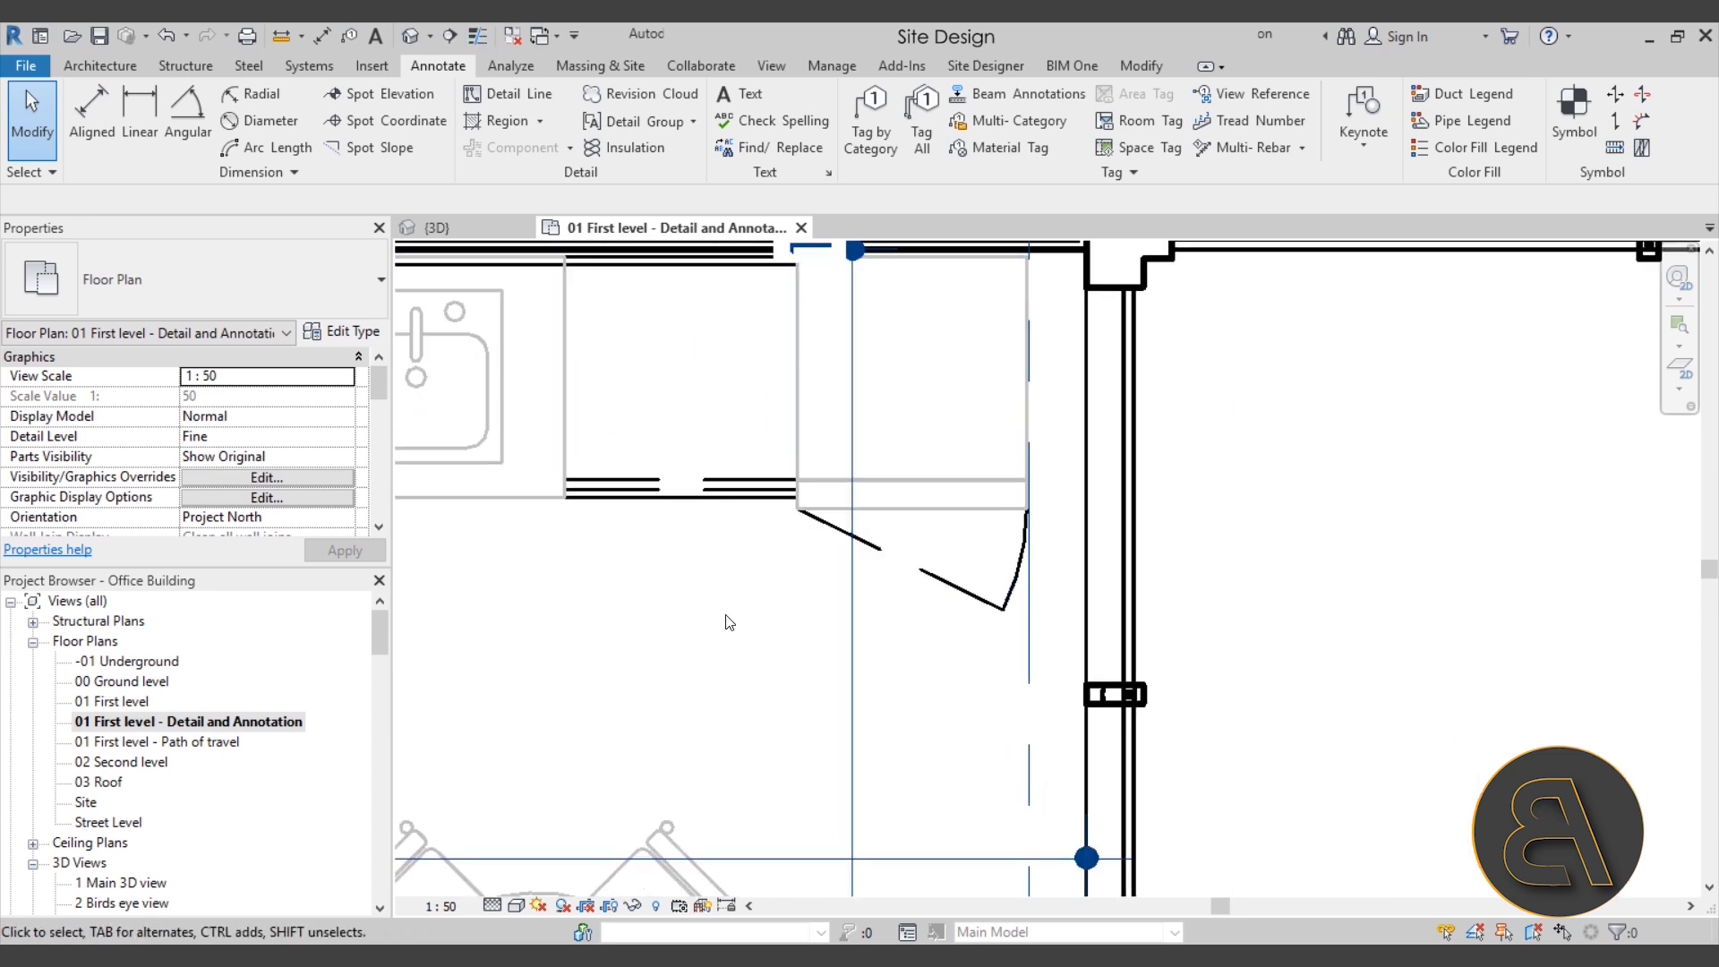
scroll(729, 622, down, 2)
scroll(730, 622, down, 5)
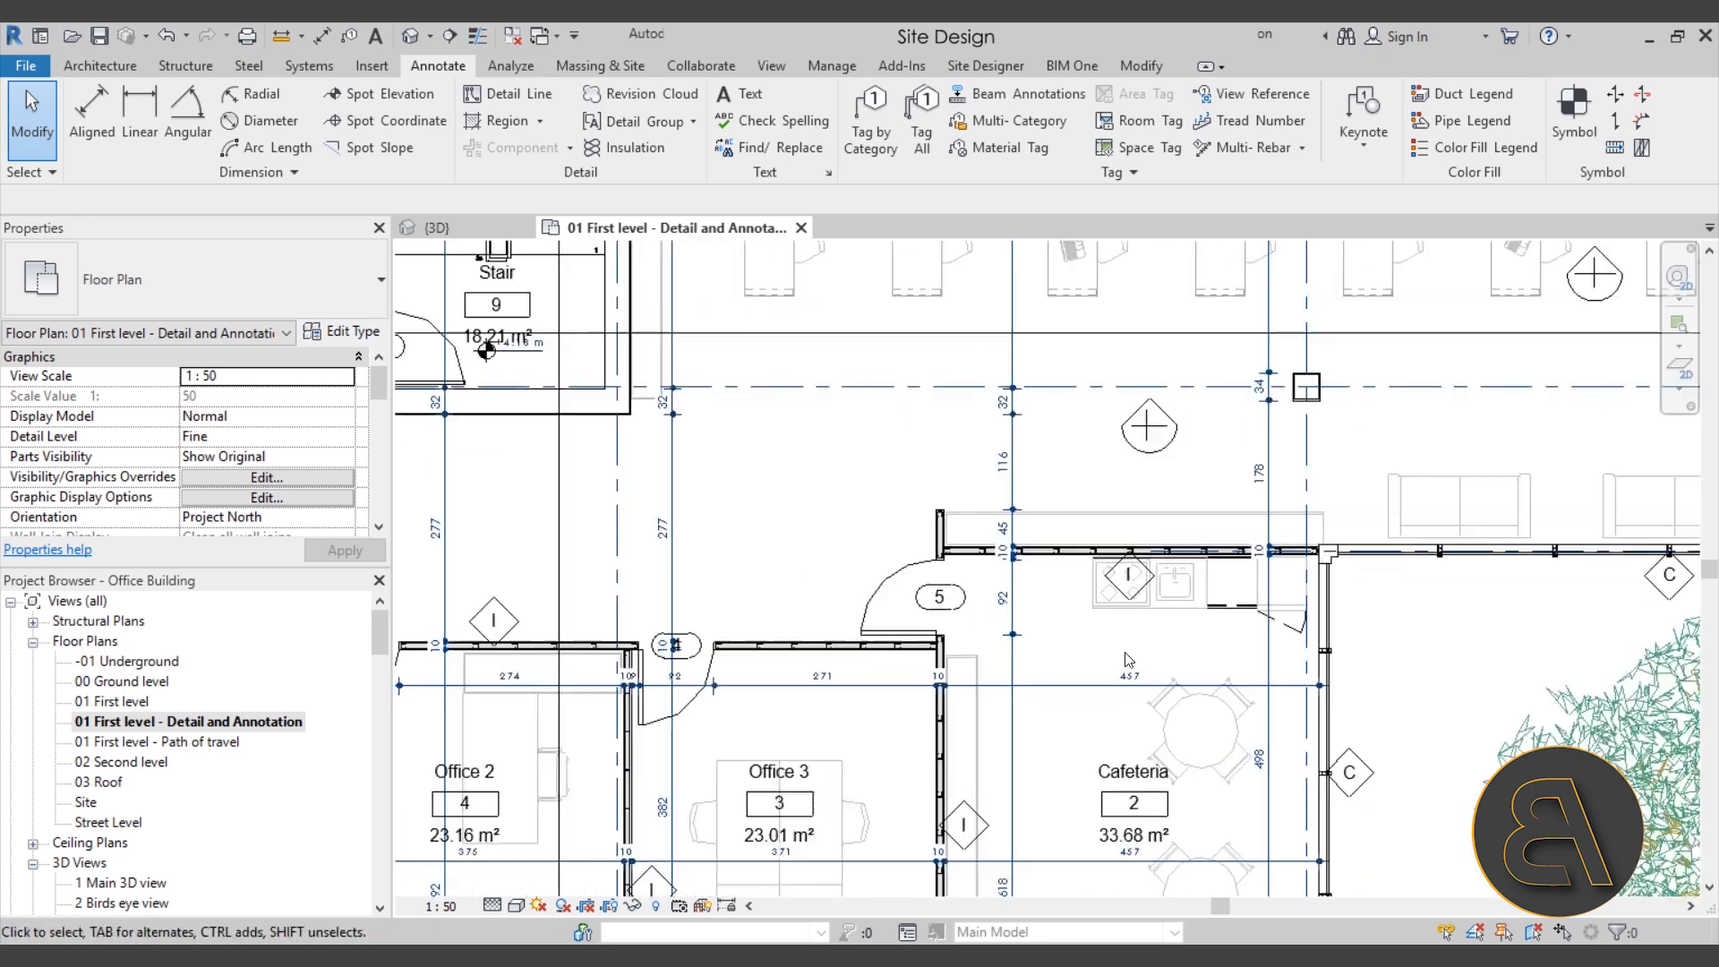
Step: Draw one diagonal Thin Lines detail line in the open corridor above Office 3, near door 5
click(507, 93)
click(809, 476)
click(913, 580)
scroll(895, 551, up, 5)
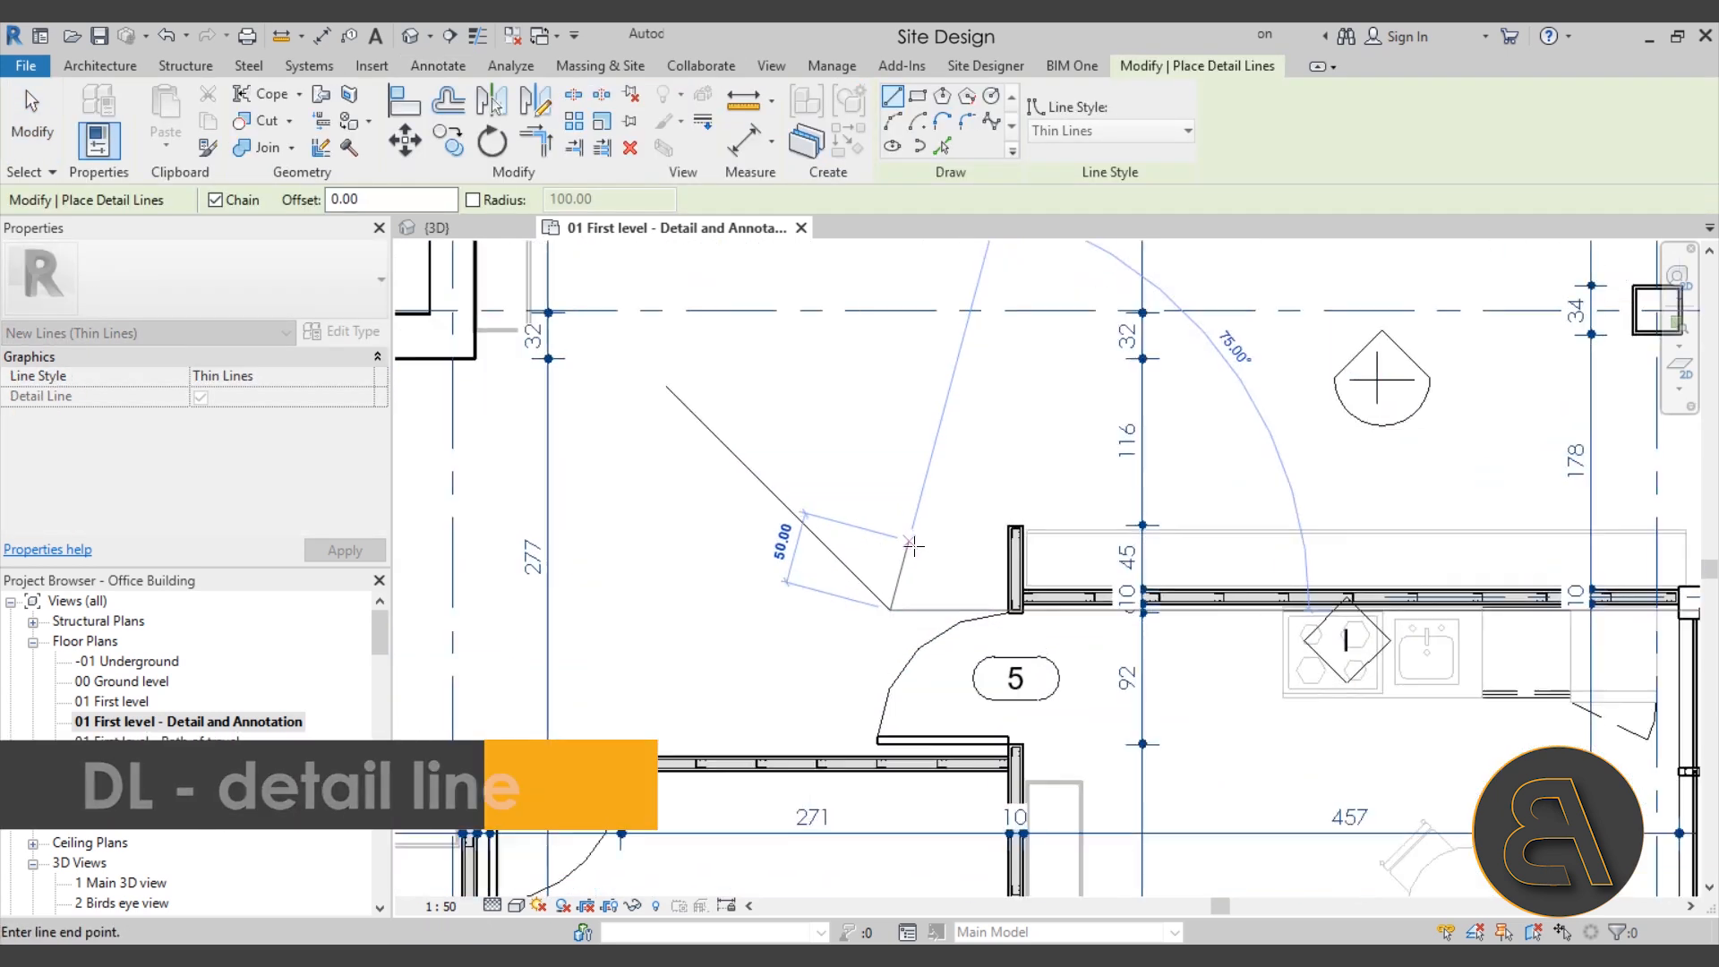
key(Escape)
key(Escape)
scroll(614, 409, up, 1)
scroll(755, 551, down, 4)
middle_drag(720, 553, 764, 548)
scroll(760, 543, up, 1)
scroll(761, 545, up, 1)
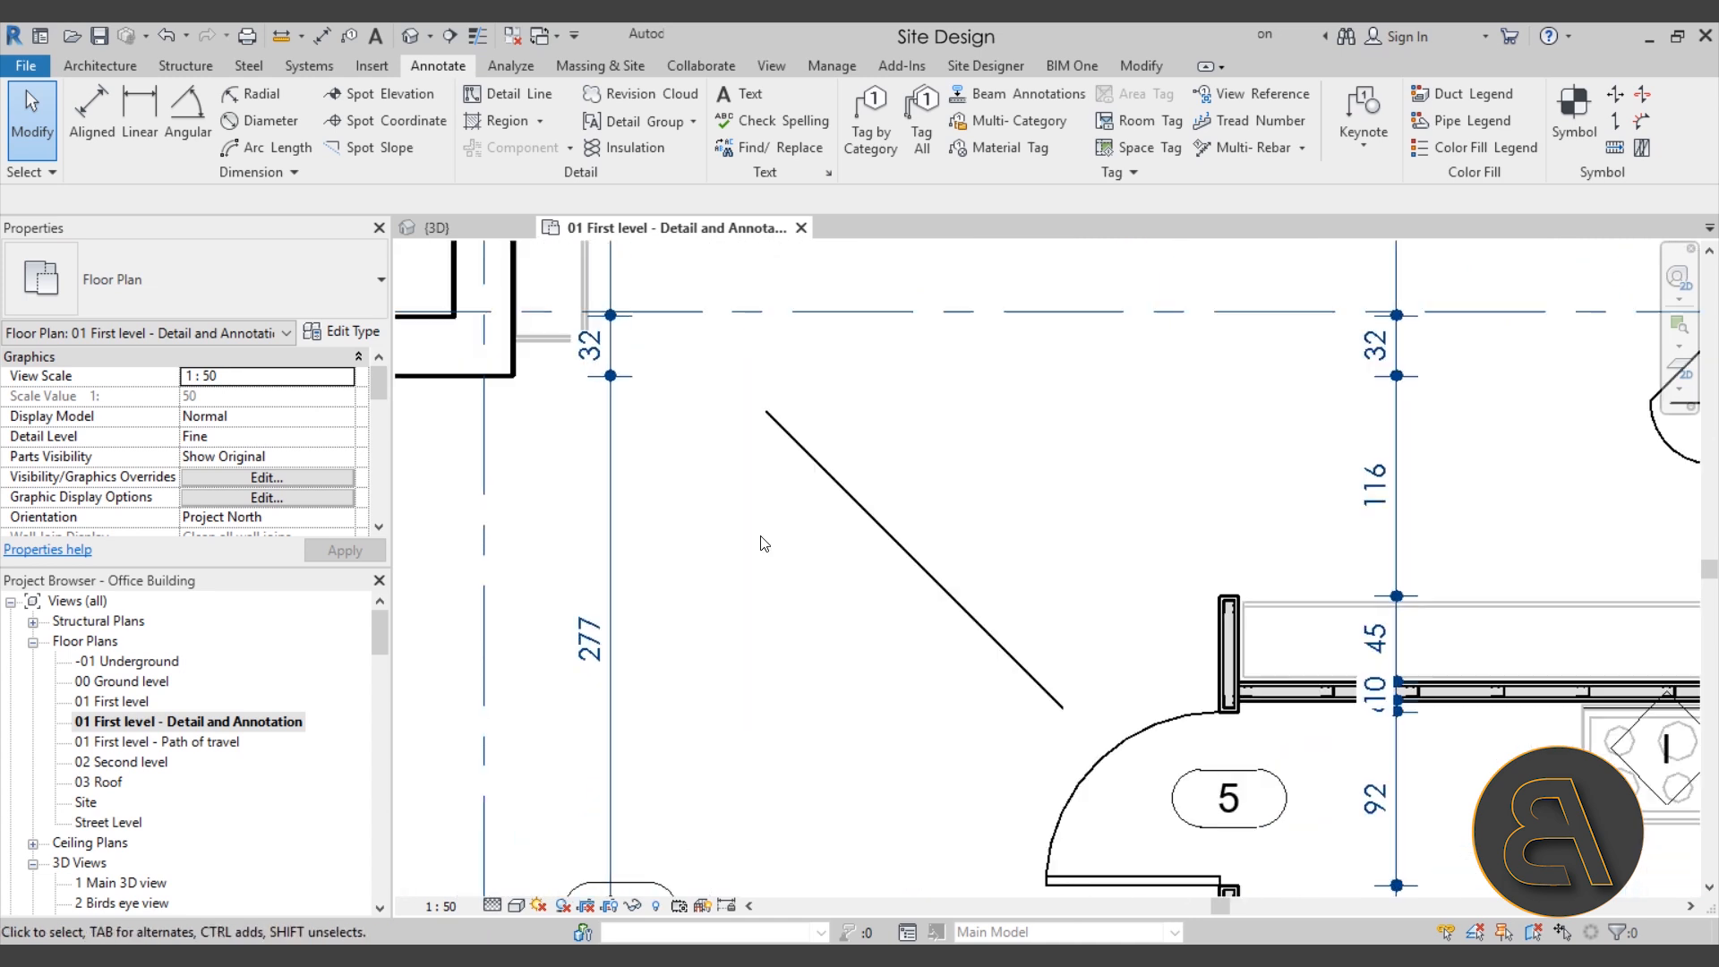
Step: Turn the Thin Lines display back on and examine the diagonal detail line up close
click(481, 41)
scroll(1029, 514, up, 2)
scroll(916, 541, down, 1)
scroll(1018, 421, up, 2)
scroll(1021, 448, up, 1)
scroll(976, 483, down, 3)
scroll(927, 509, up, 1)
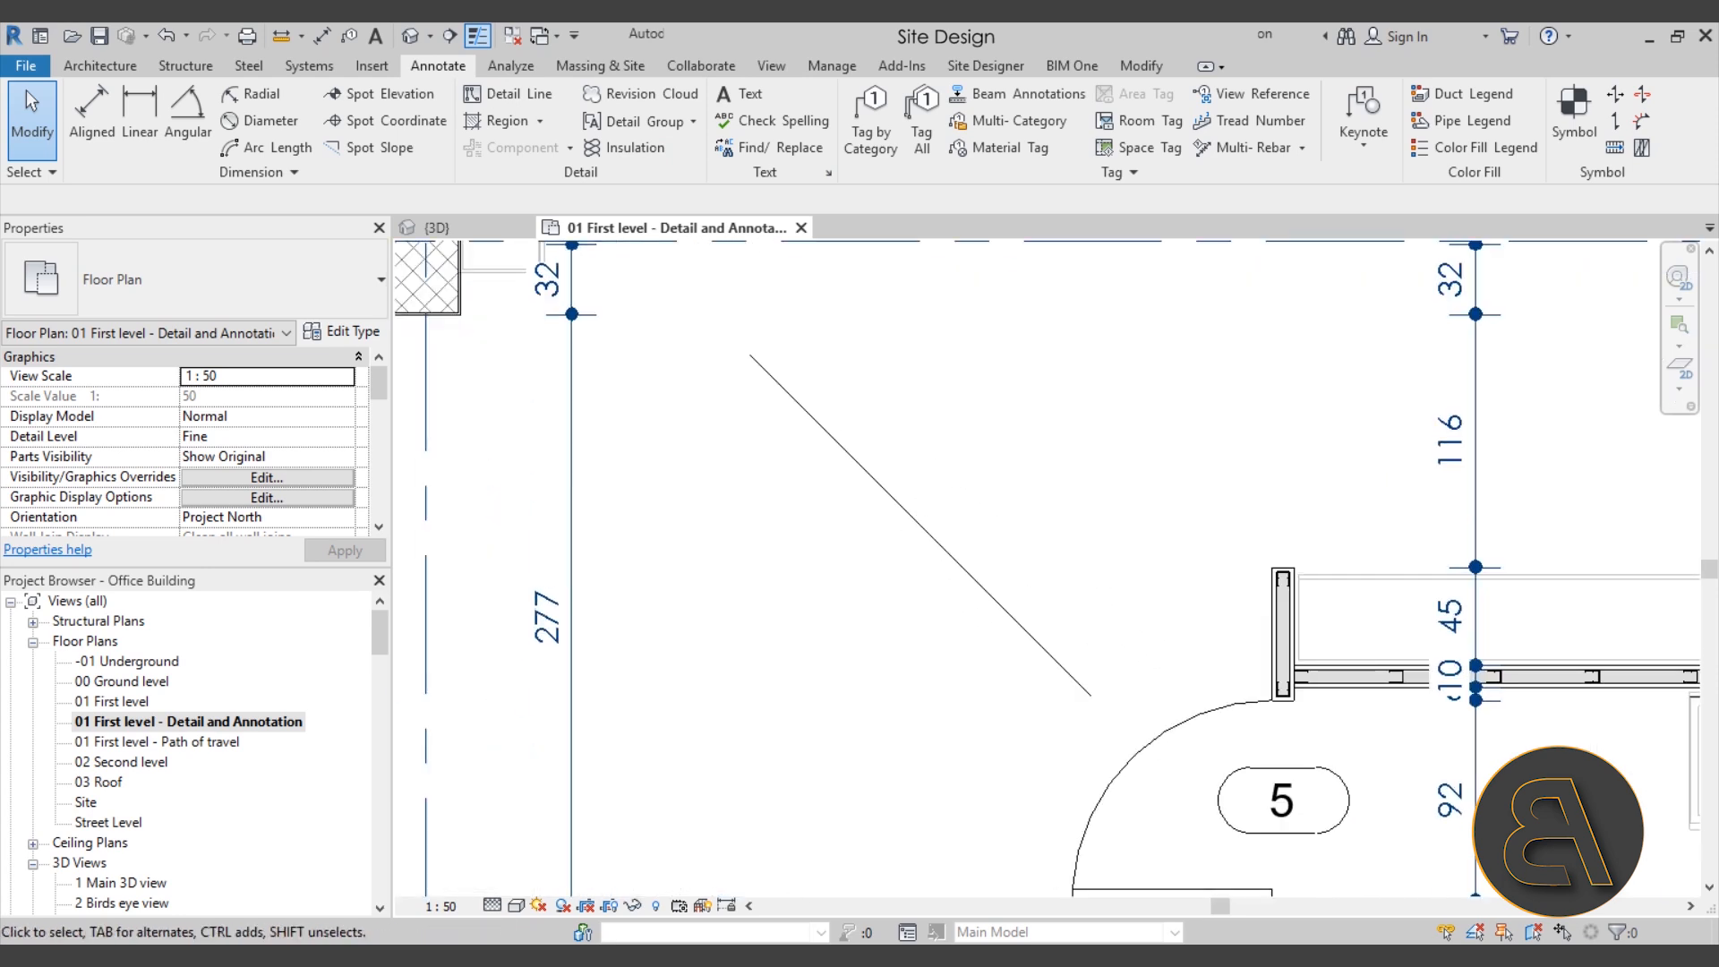
Step: Enable Smooth lines with anti-aliasing in the floor plan's Graphic Display Options
click(518, 904)
click(608, 737)
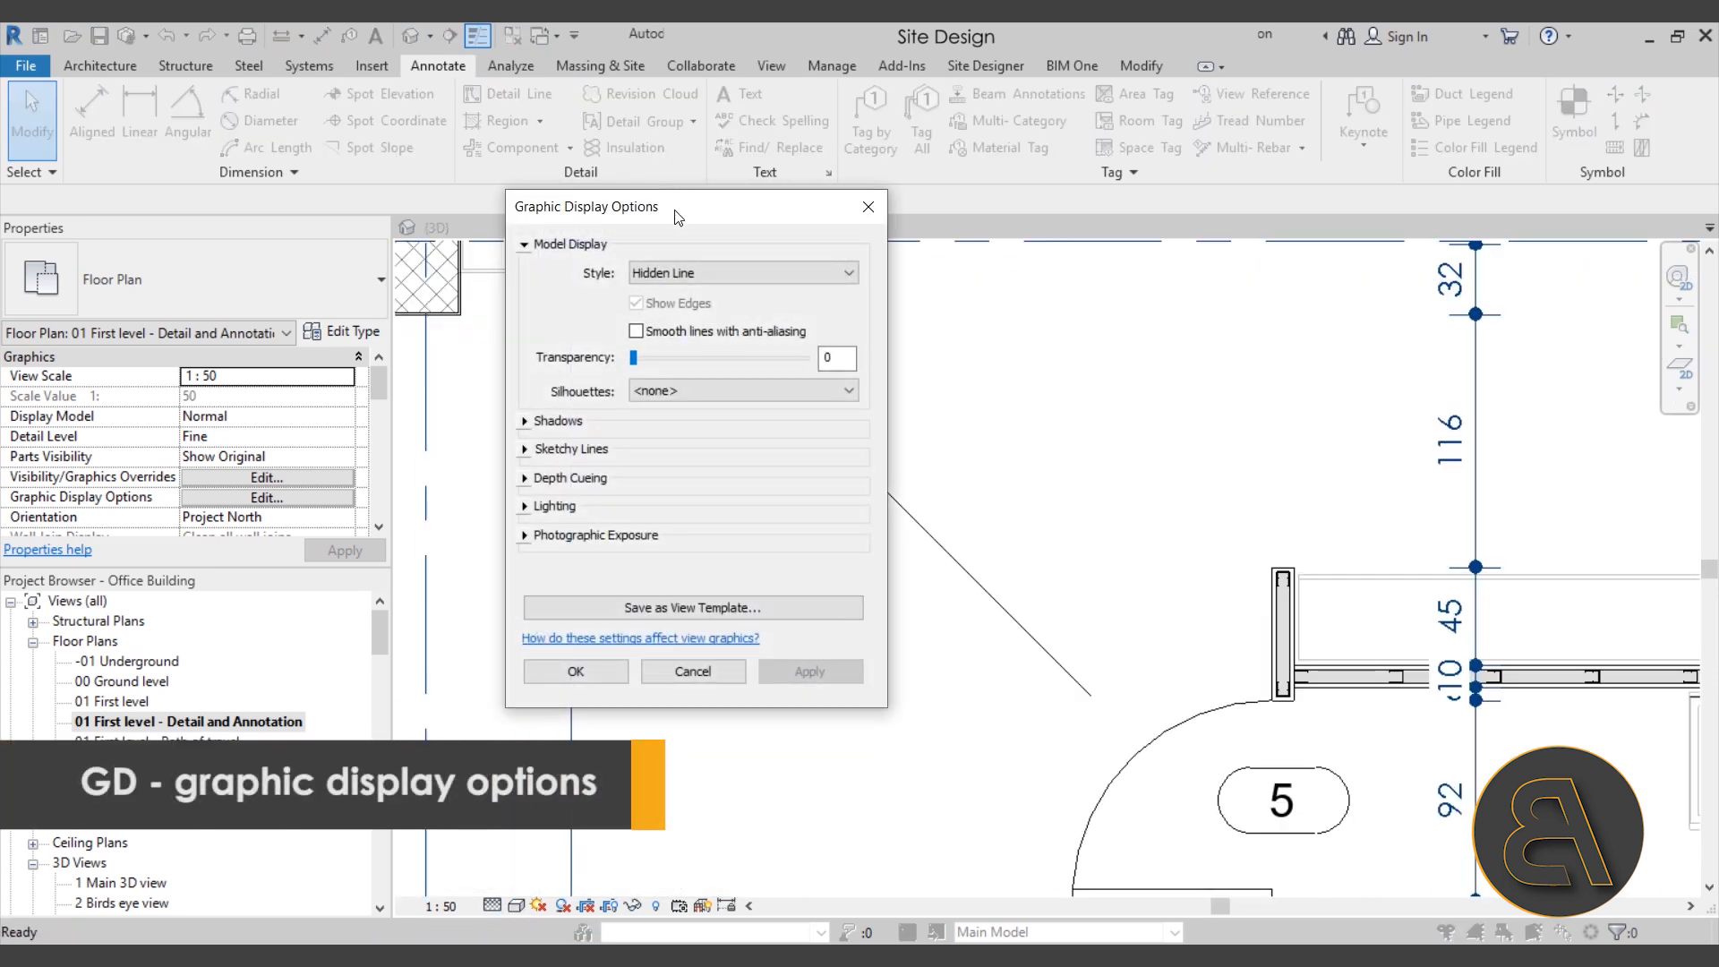
drag(677, 216, 345, 306)
click(304, 419)
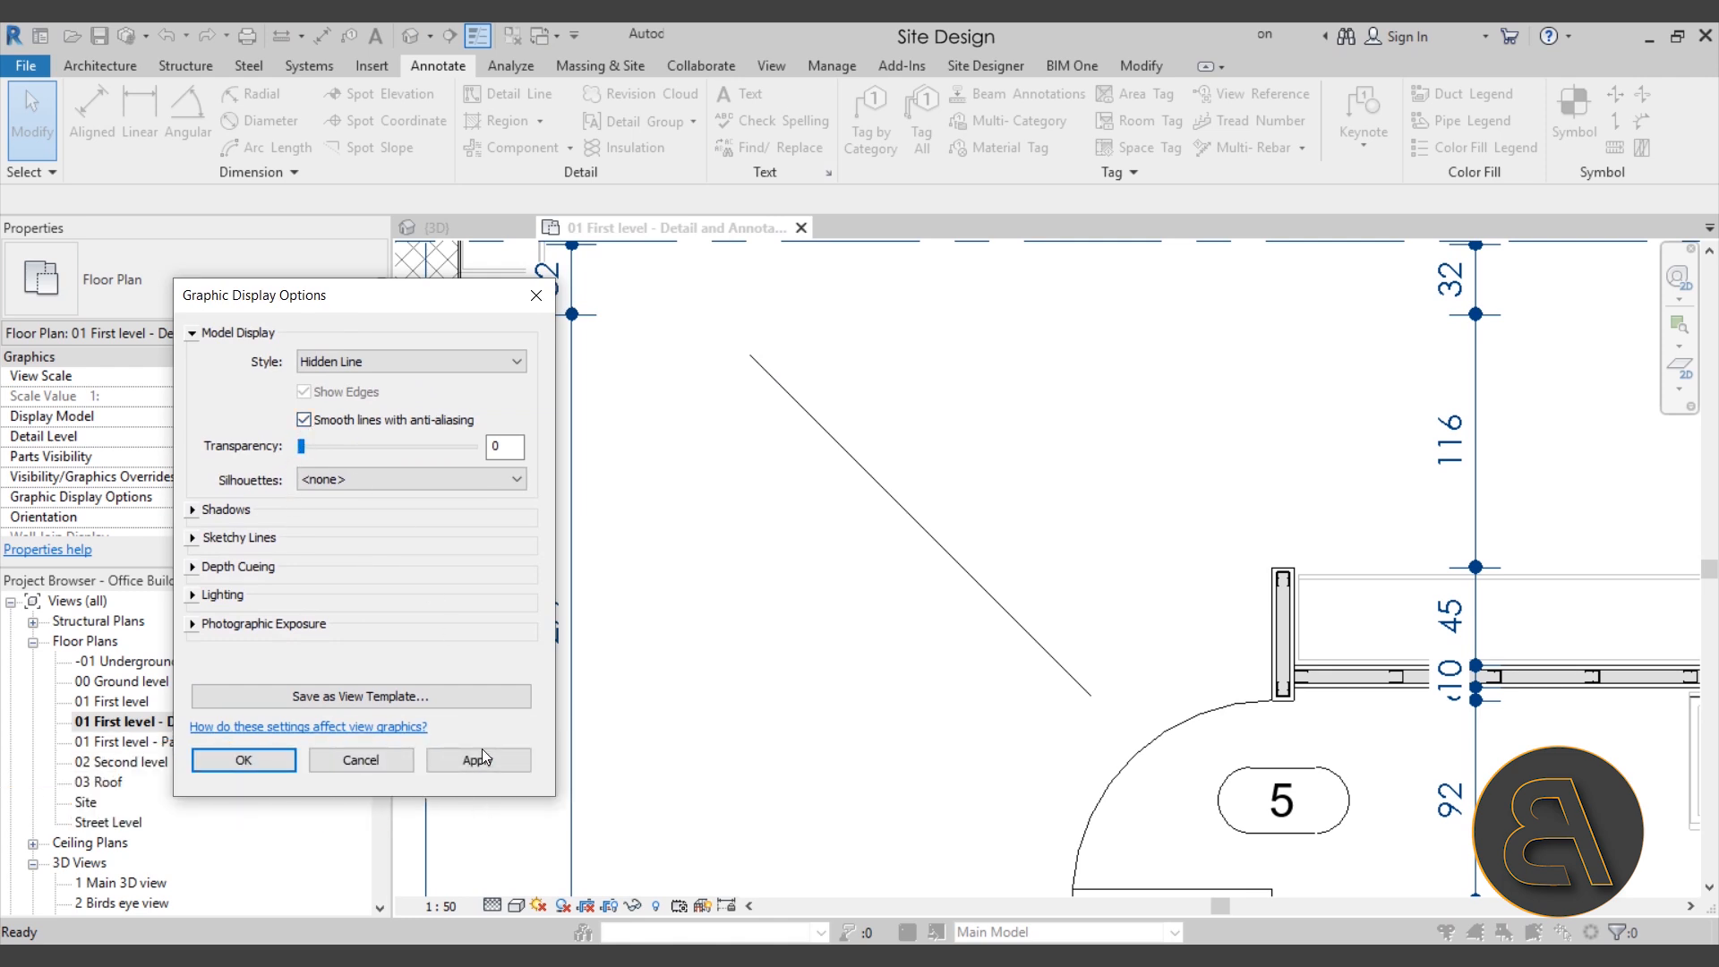
click(475, 761)
click(269, 759)
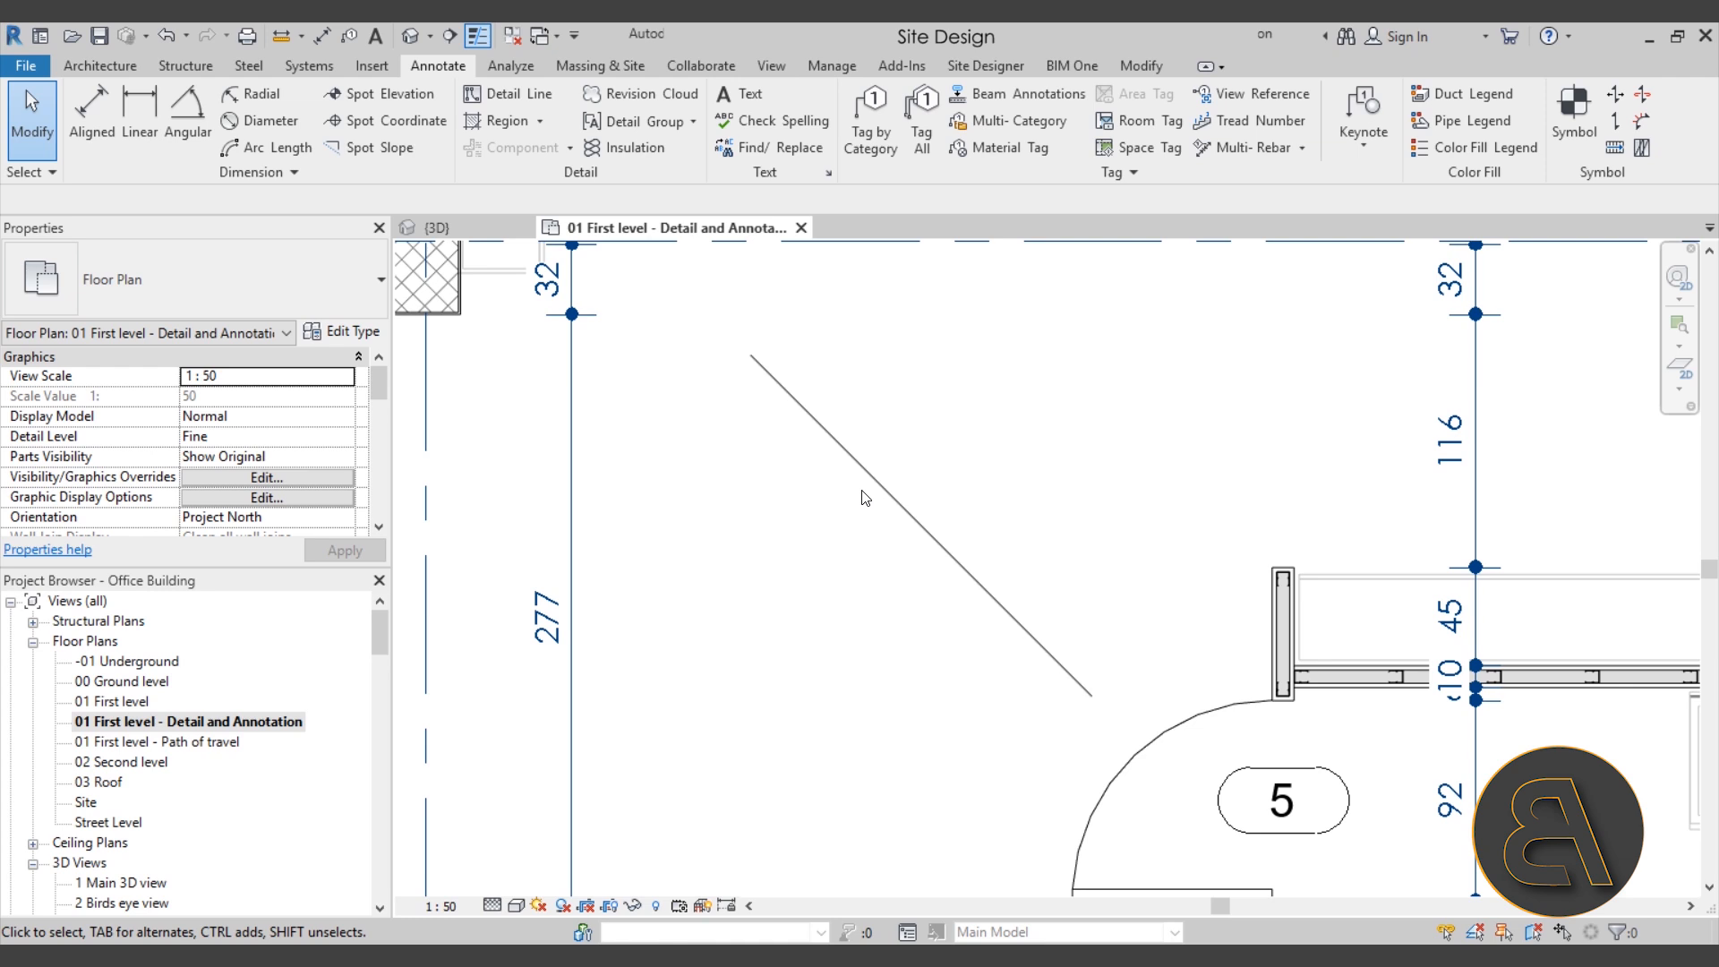
Step: Delete the diagonal detail line near door 5
click(907, 515)
key(Delete)
scroll(843, 535, down, 5)
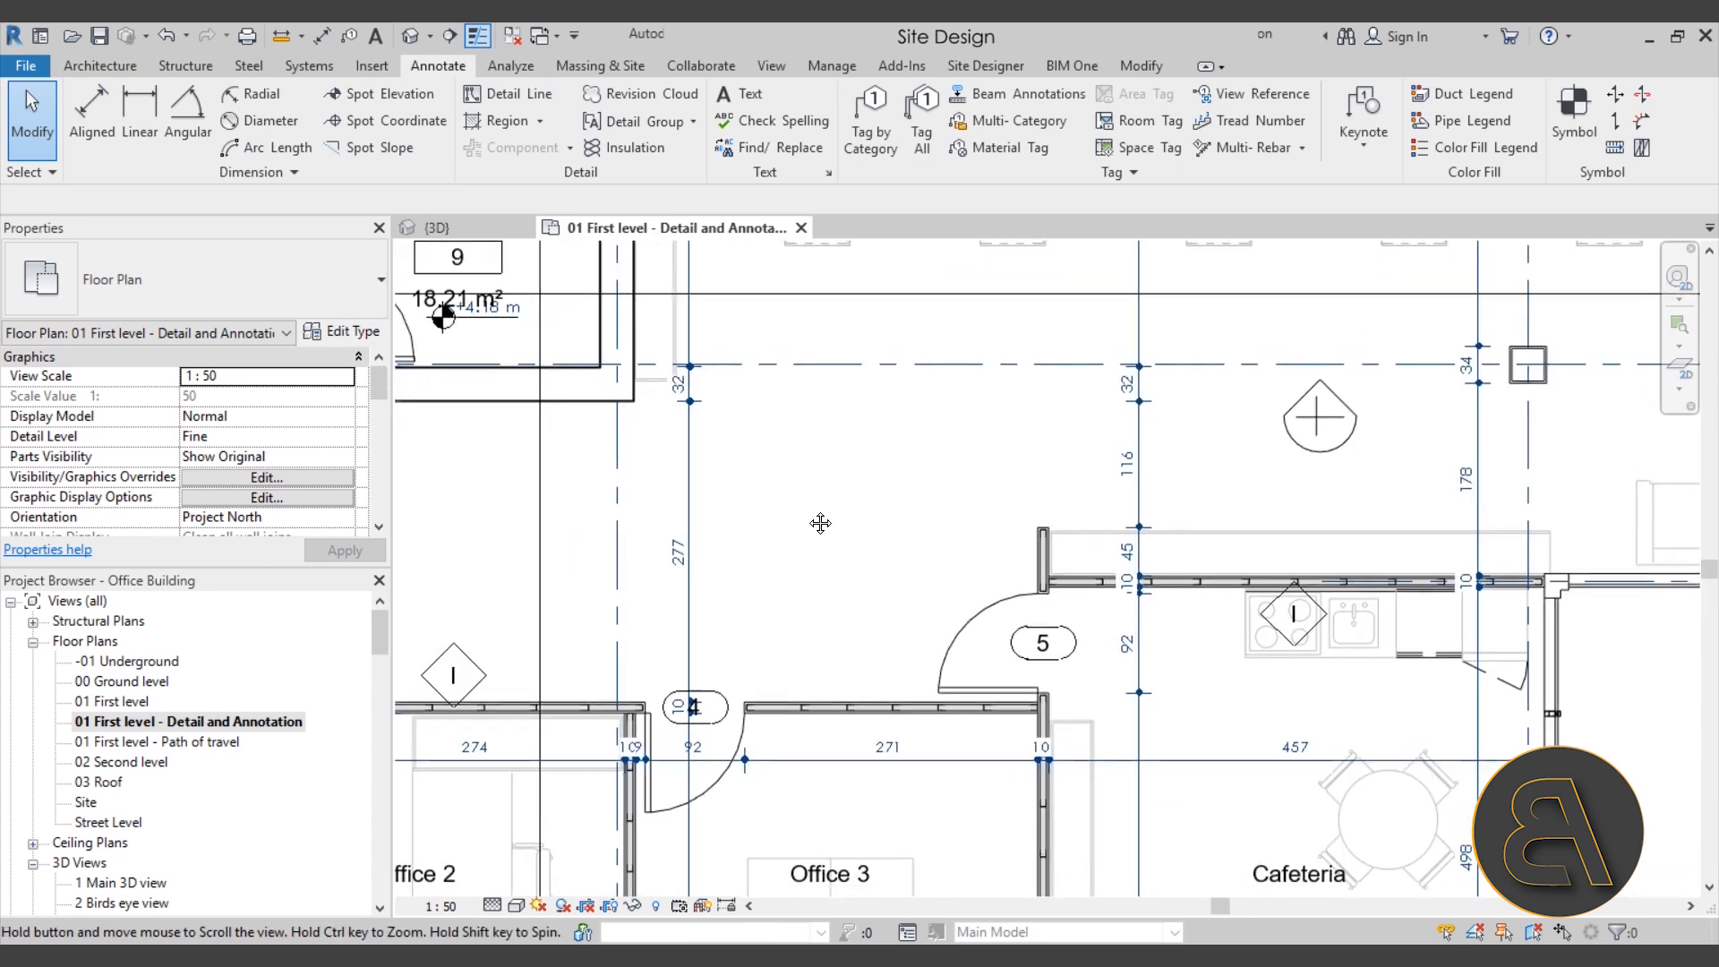
scroll(856, 537, down, 5)
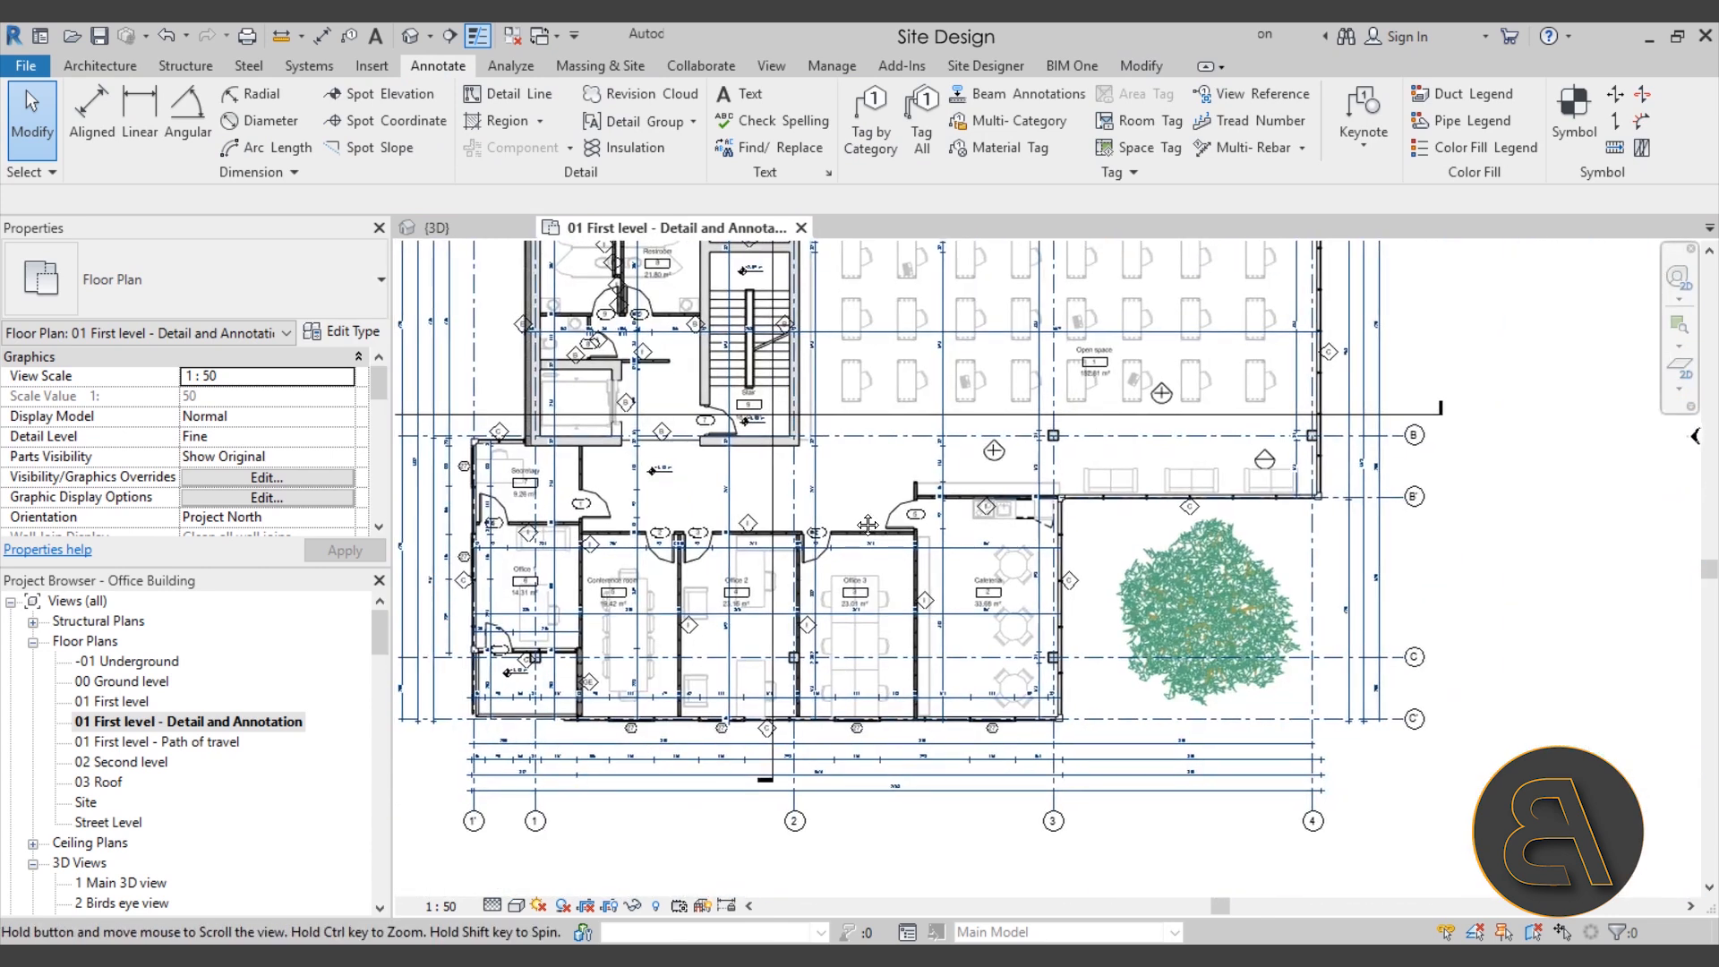
Step: Examine how the round dining table and its chairs in the cafeteria are drawn, selecting and deselecting the table
scroll(1062, 669, up, 8)
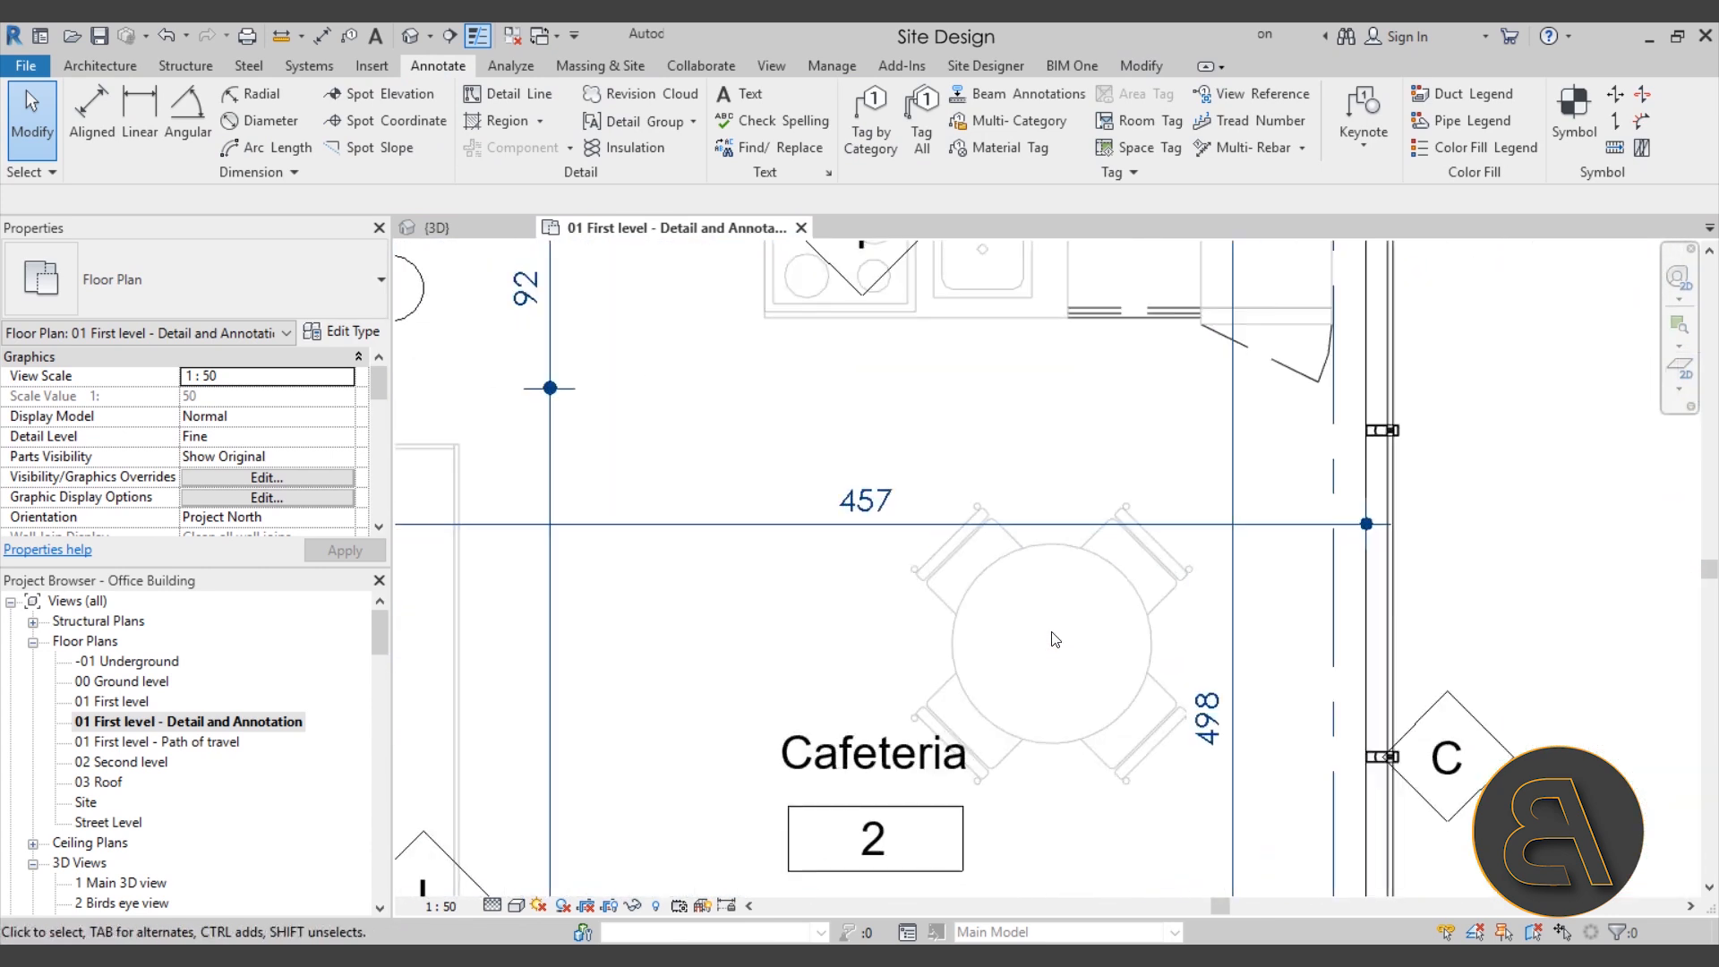
middle_drag(746, 652, 703, 584)
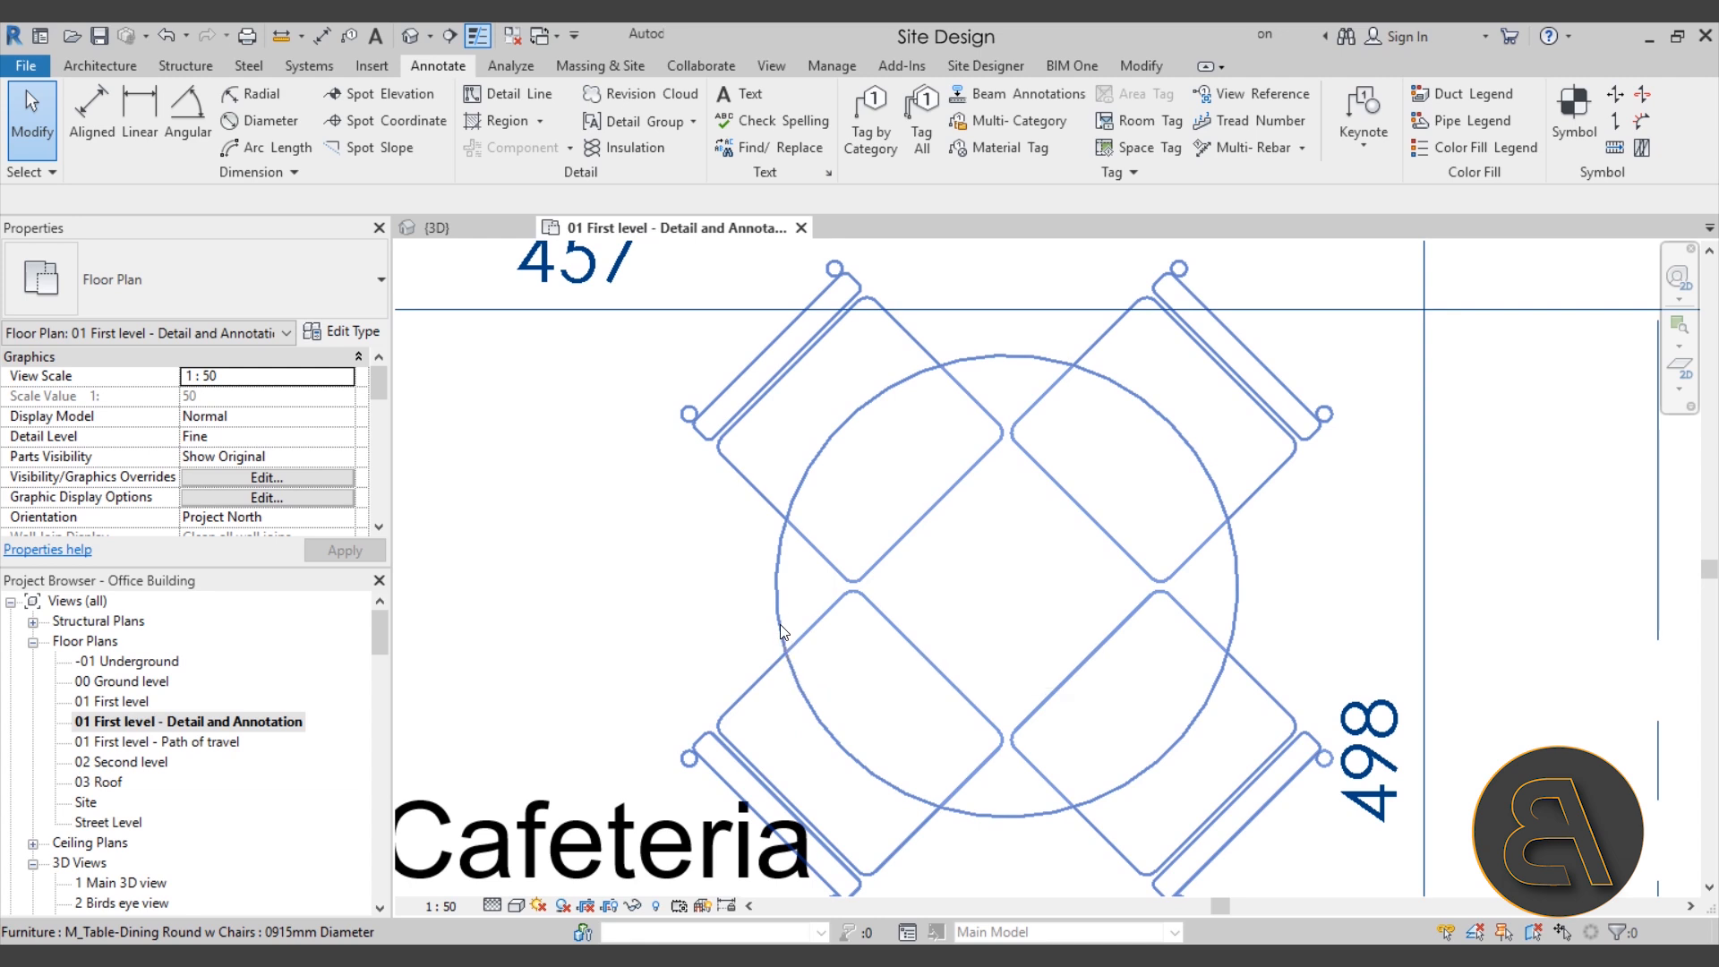
click(783, 540)
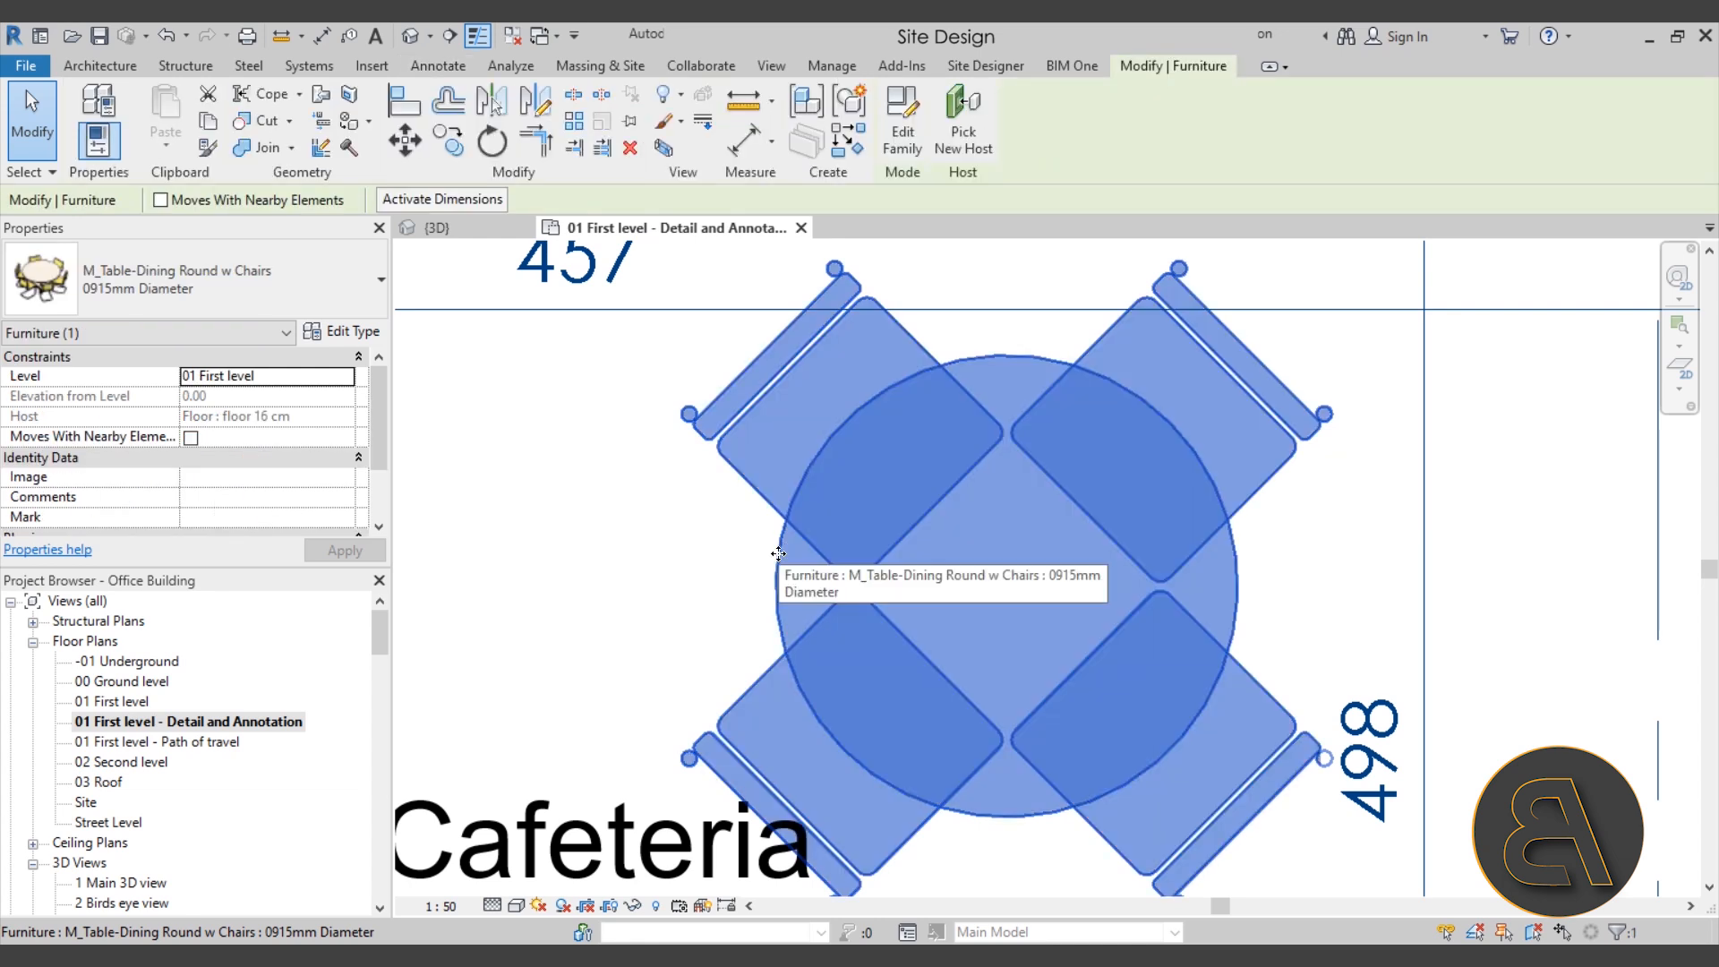
click(865, 559)
scroll(940, 561, down, 3)
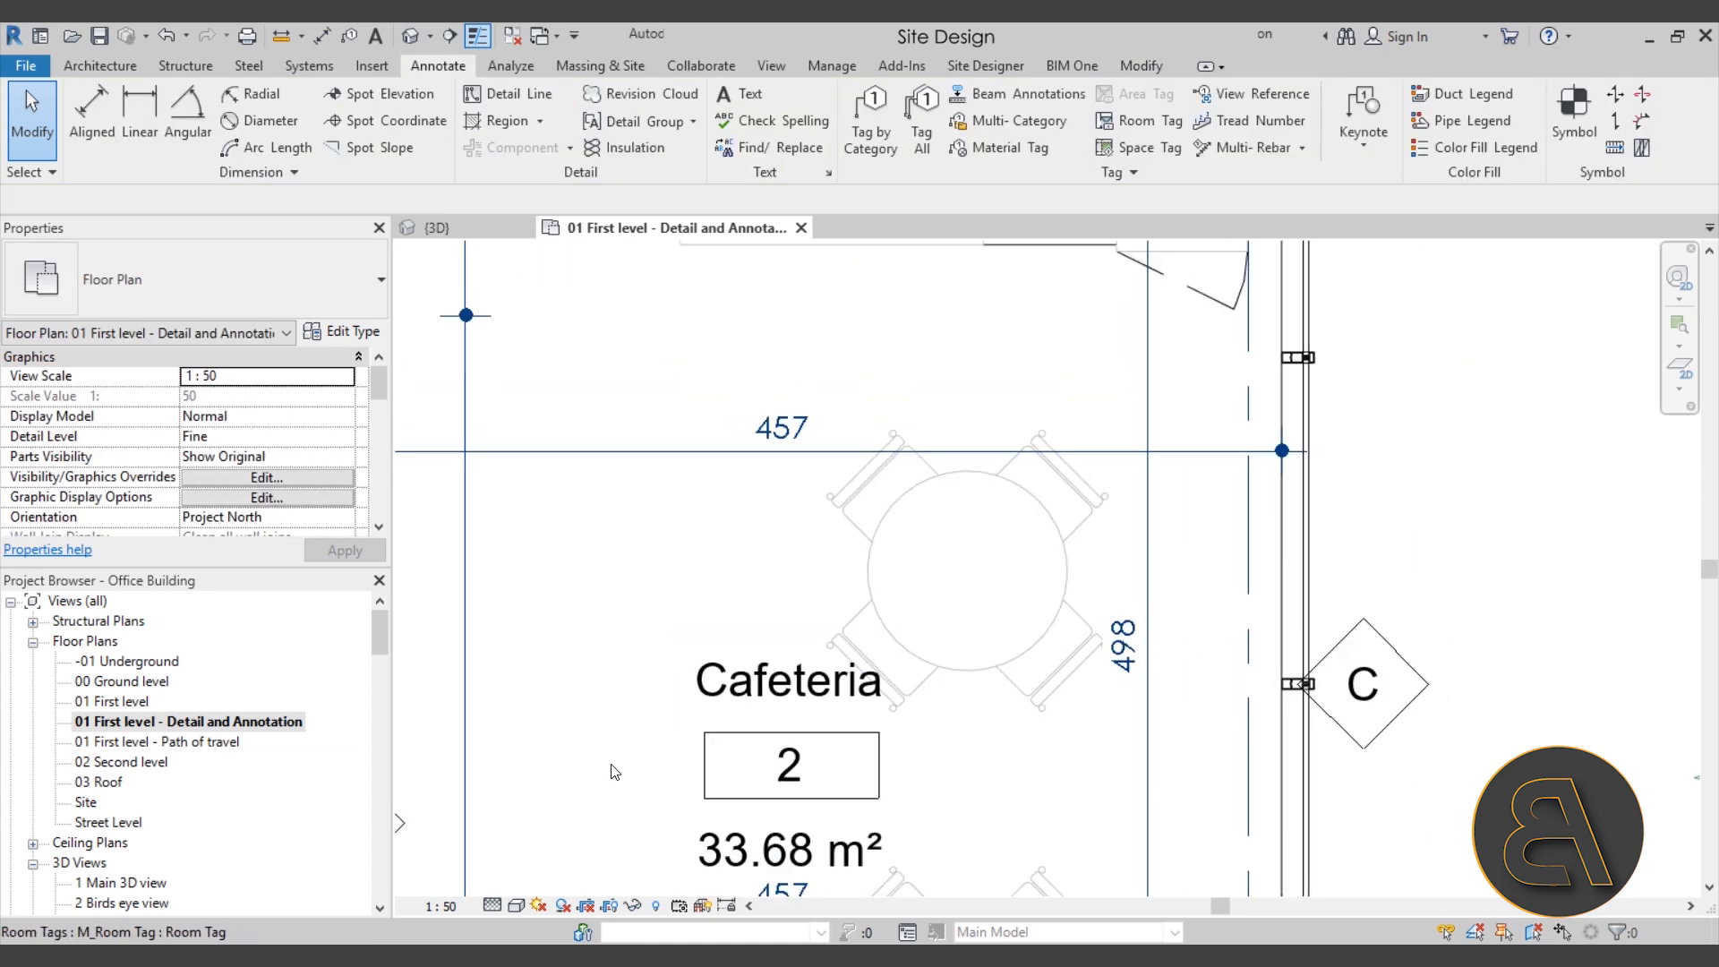
Step: Disable Smooth lines with anti-aliasing in the floor plan's Graphic Display Options
click(517, 906)
click(609, 737)
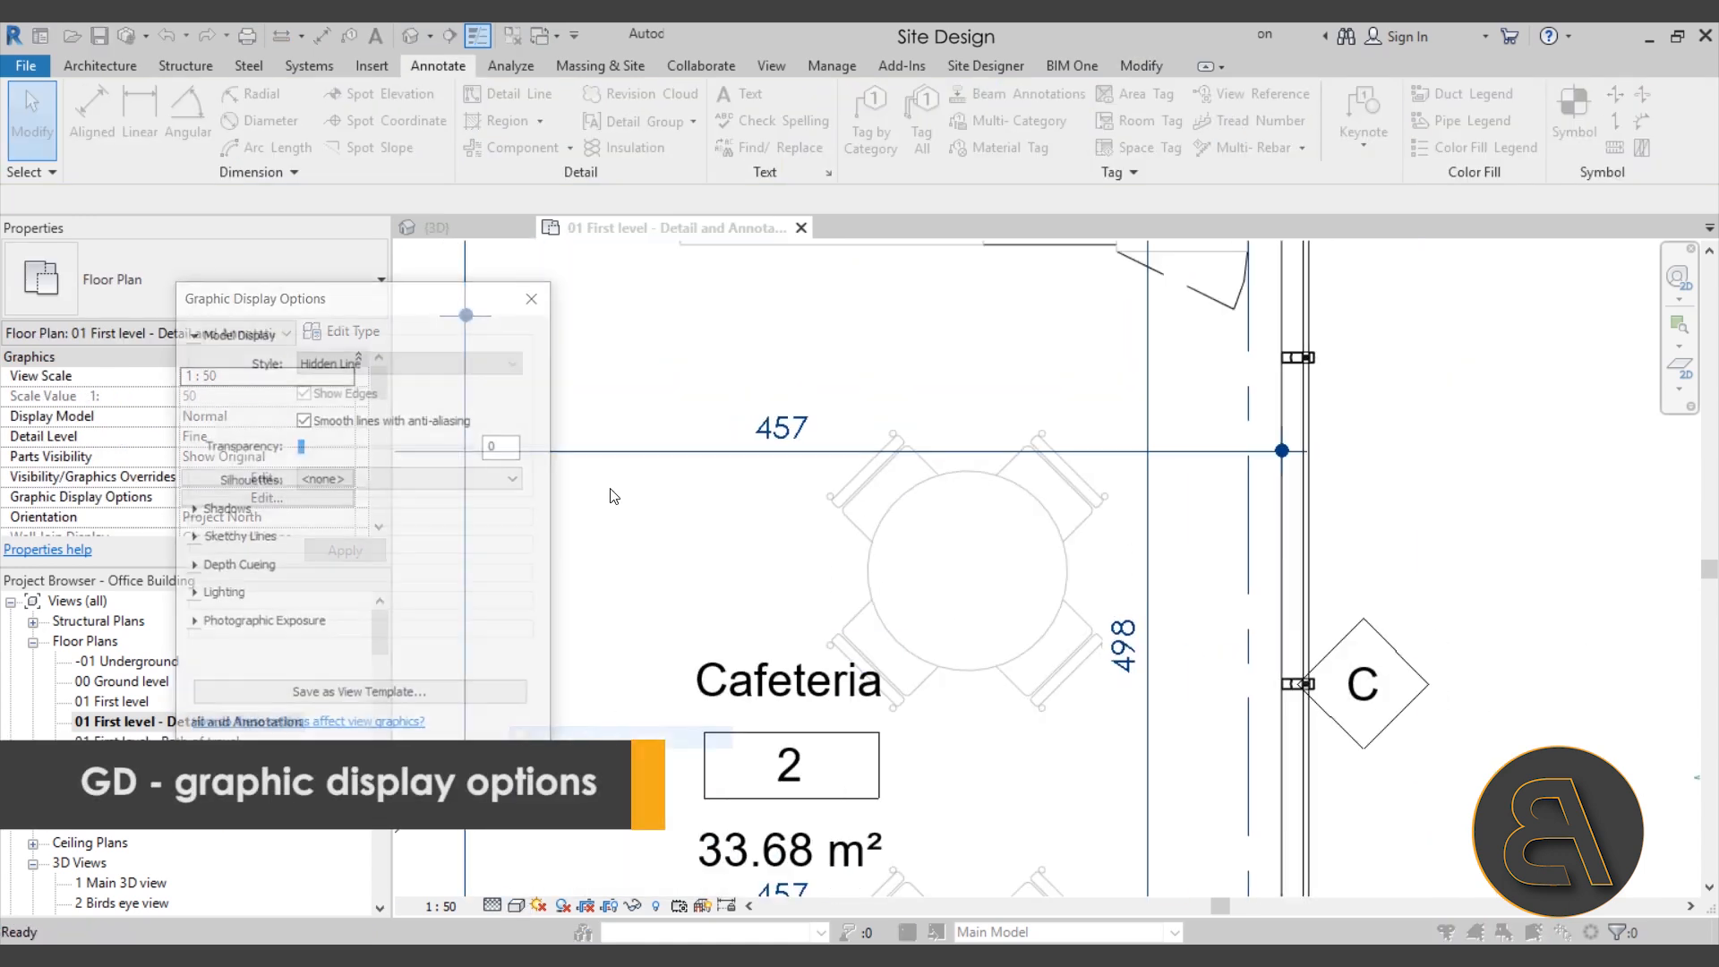
click(303, 420)
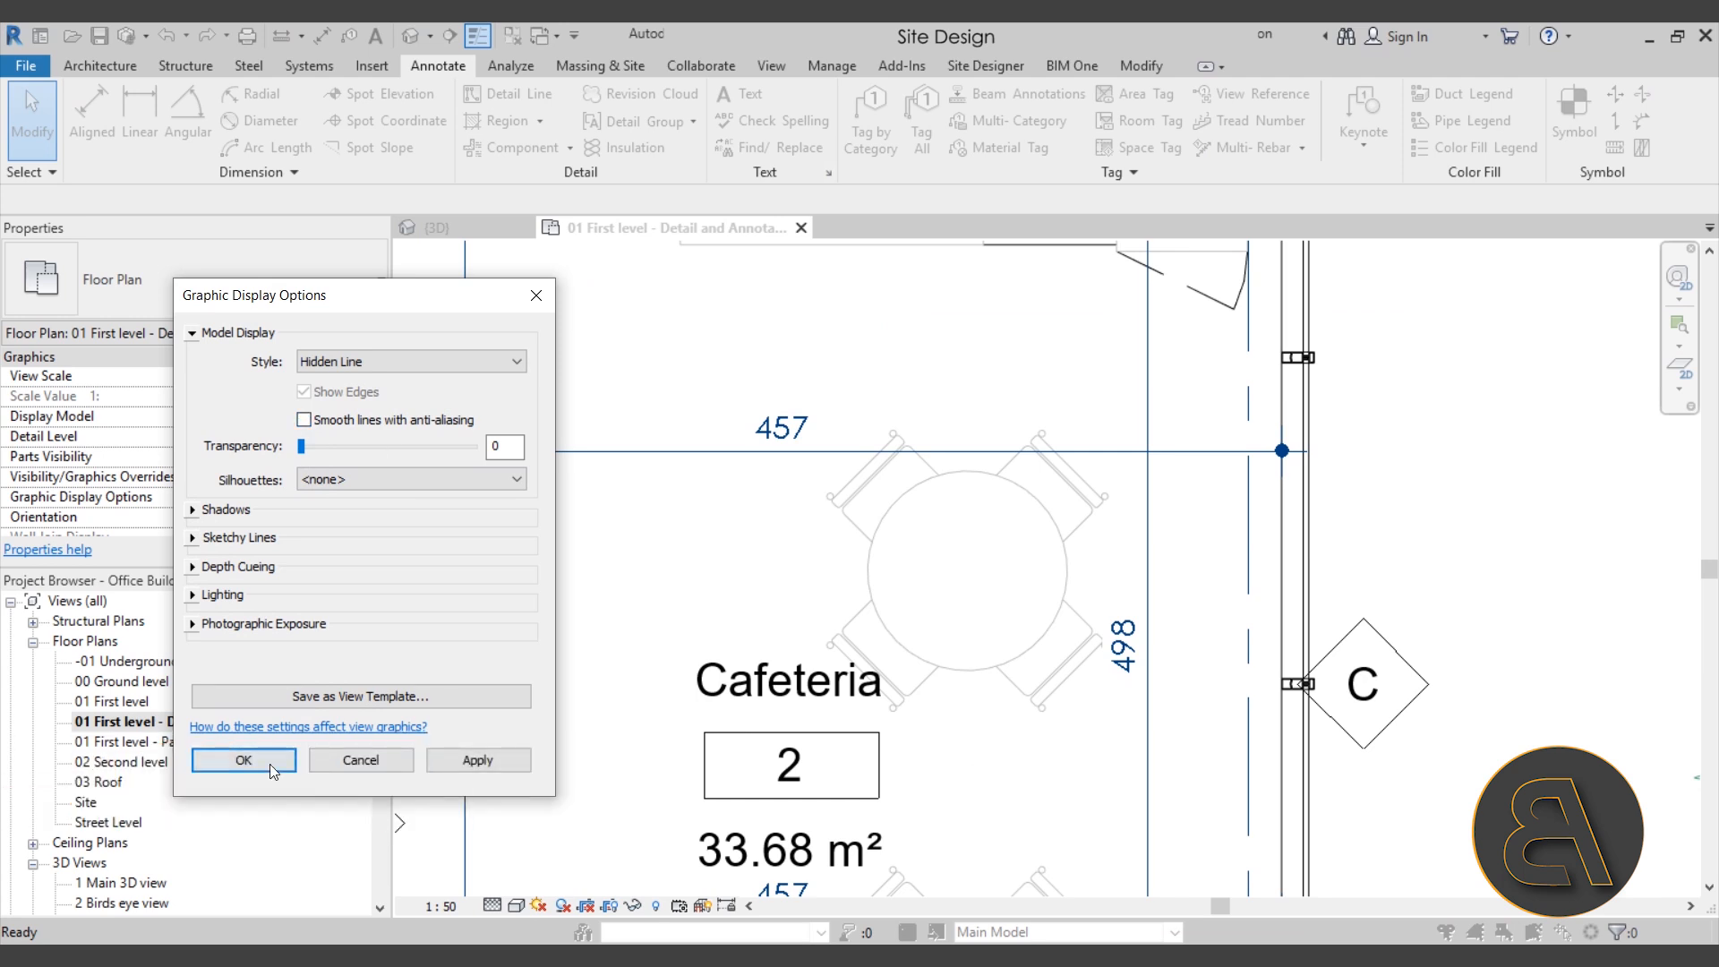
click(269, 763)
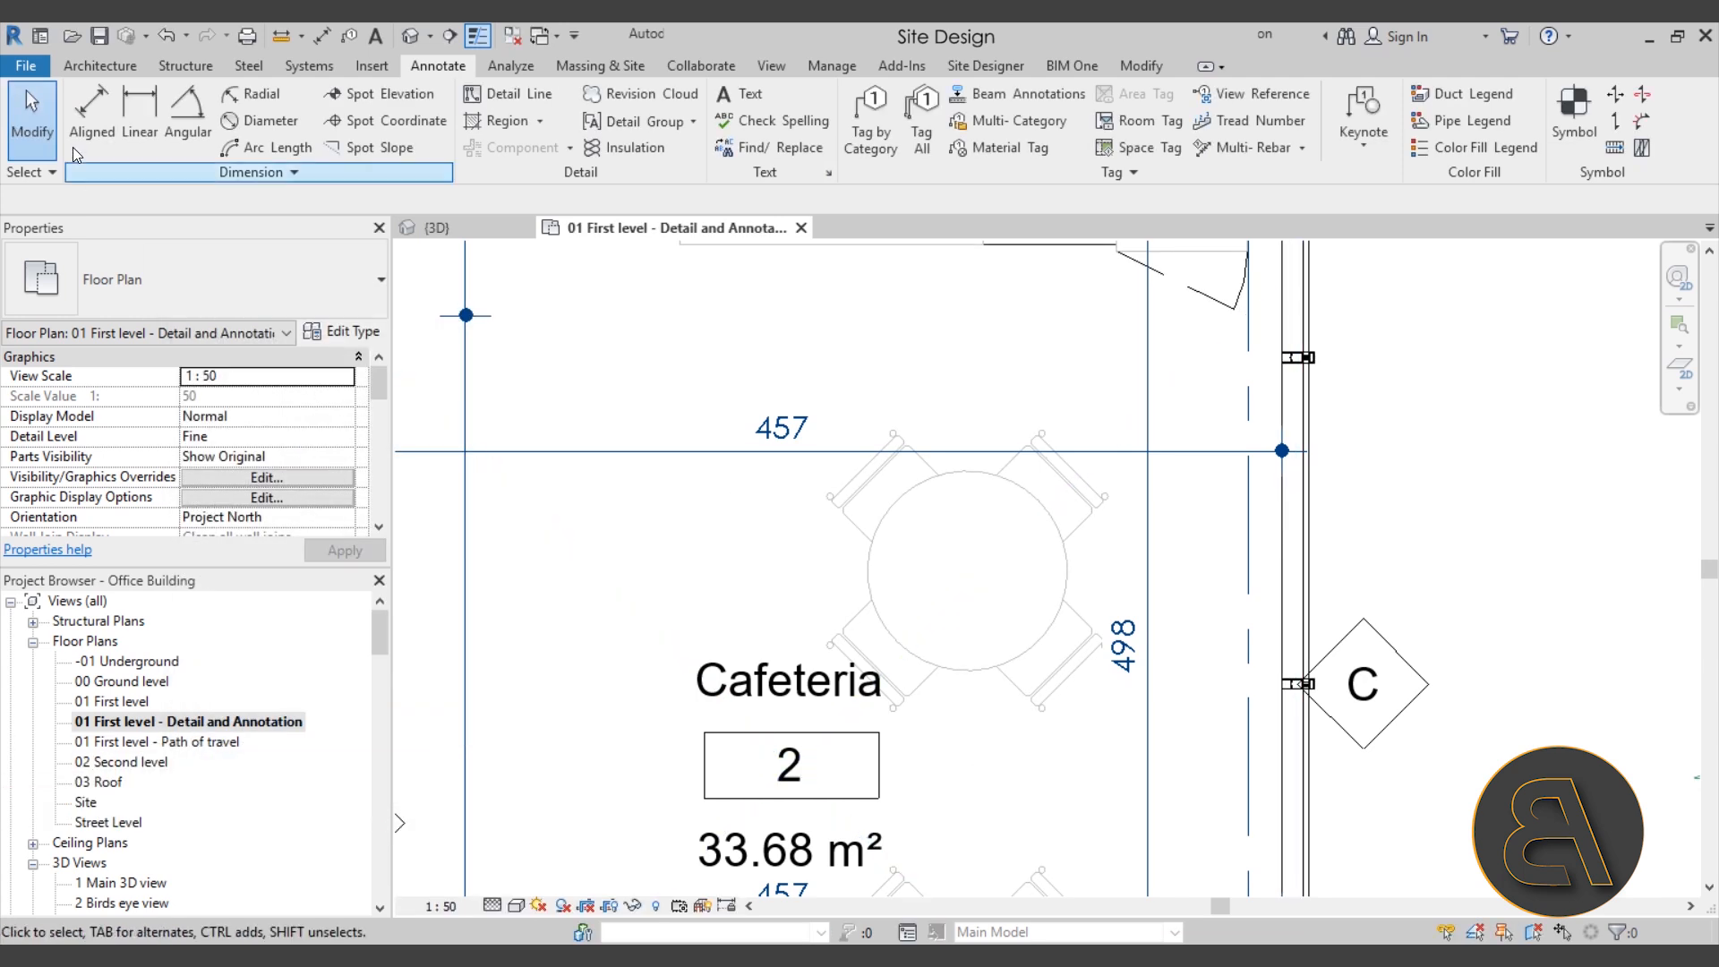
Step: Set the drawing area's background color to Black in the application's Graphics options
click(26, 65)
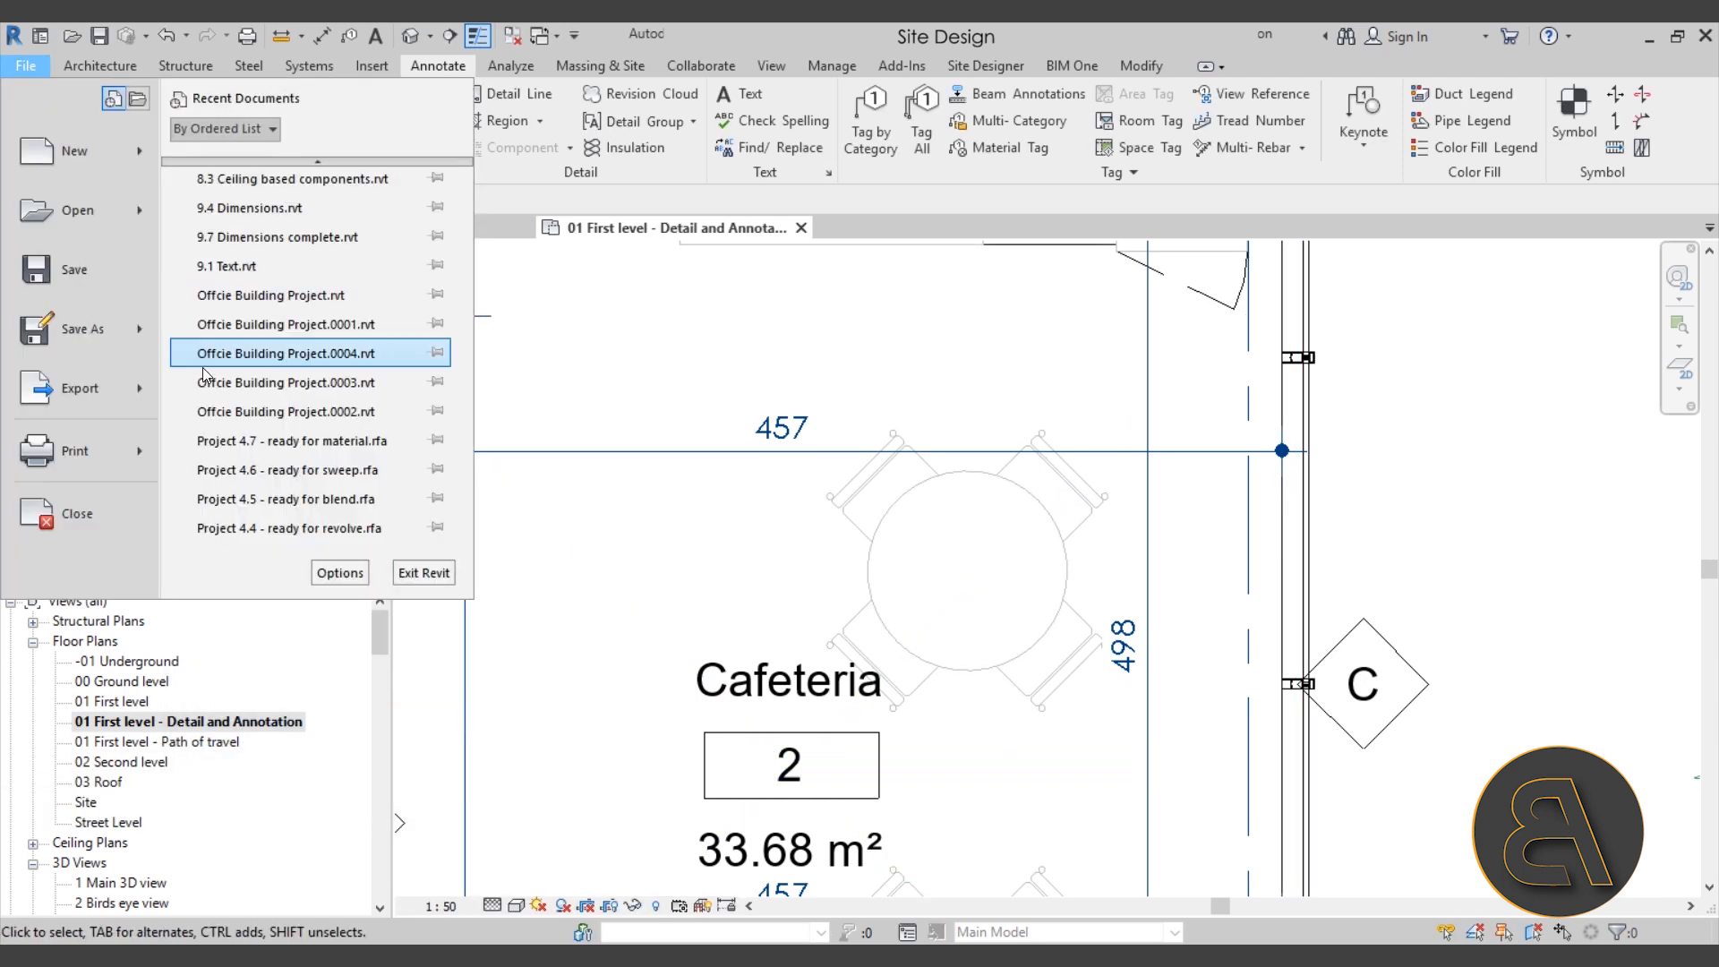
click(338, 573)
click(573, 233)
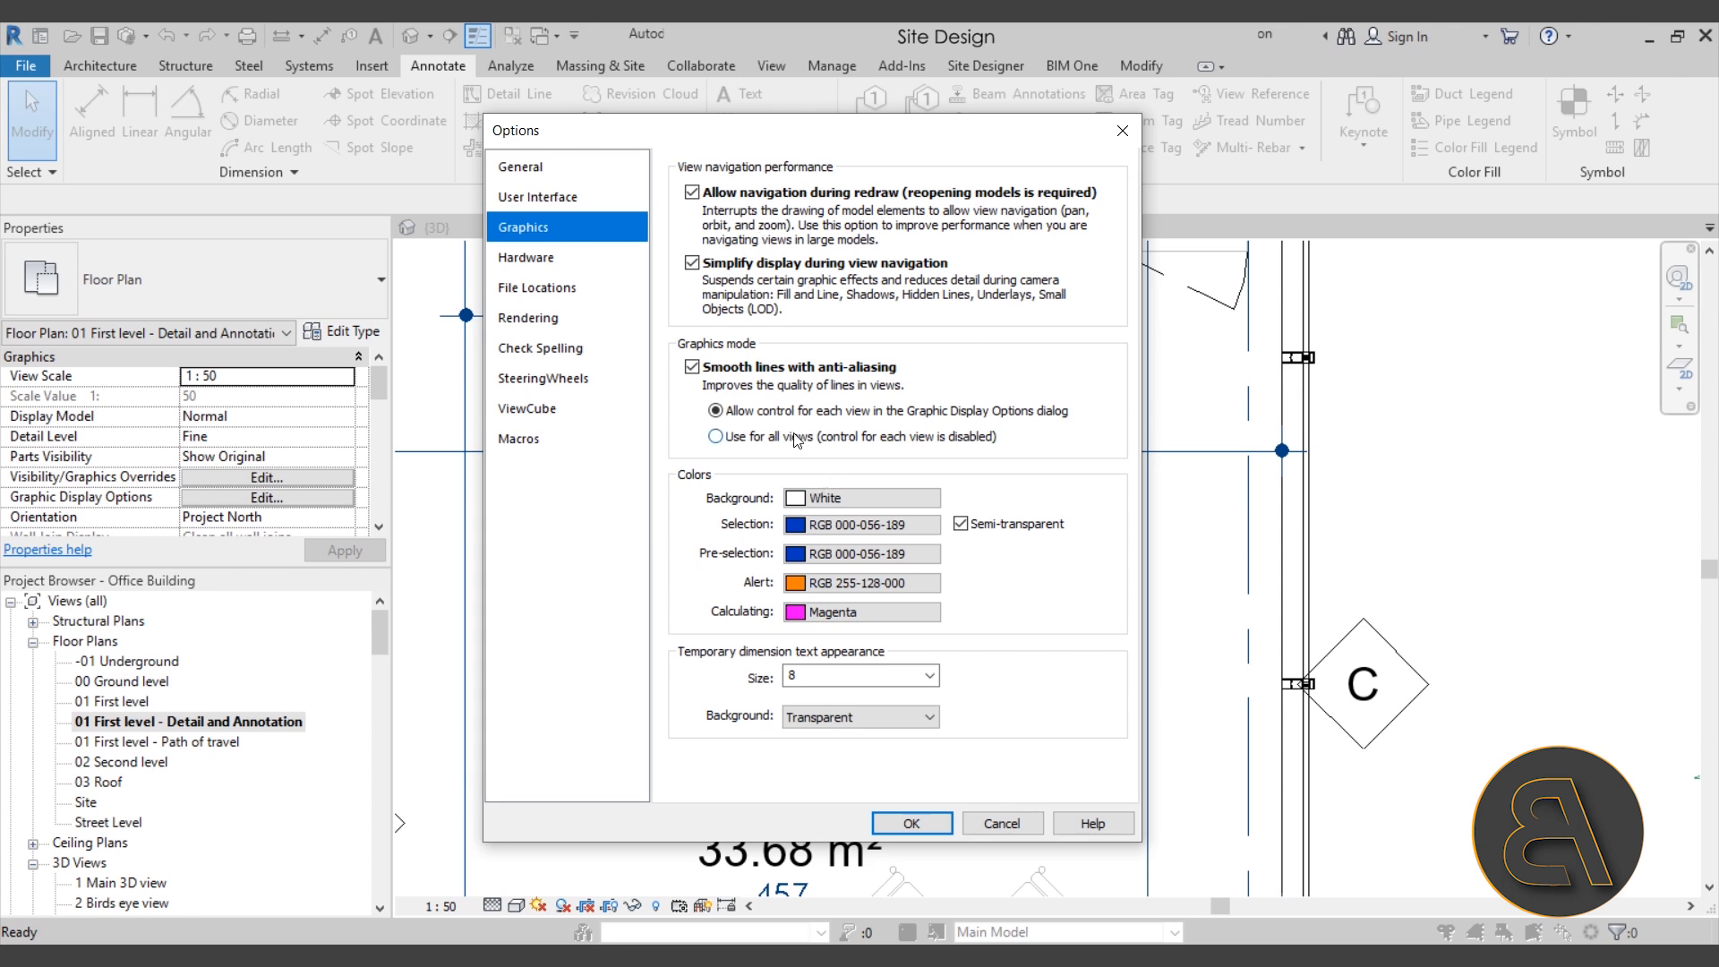
click(800, 501)
click(587, 450)
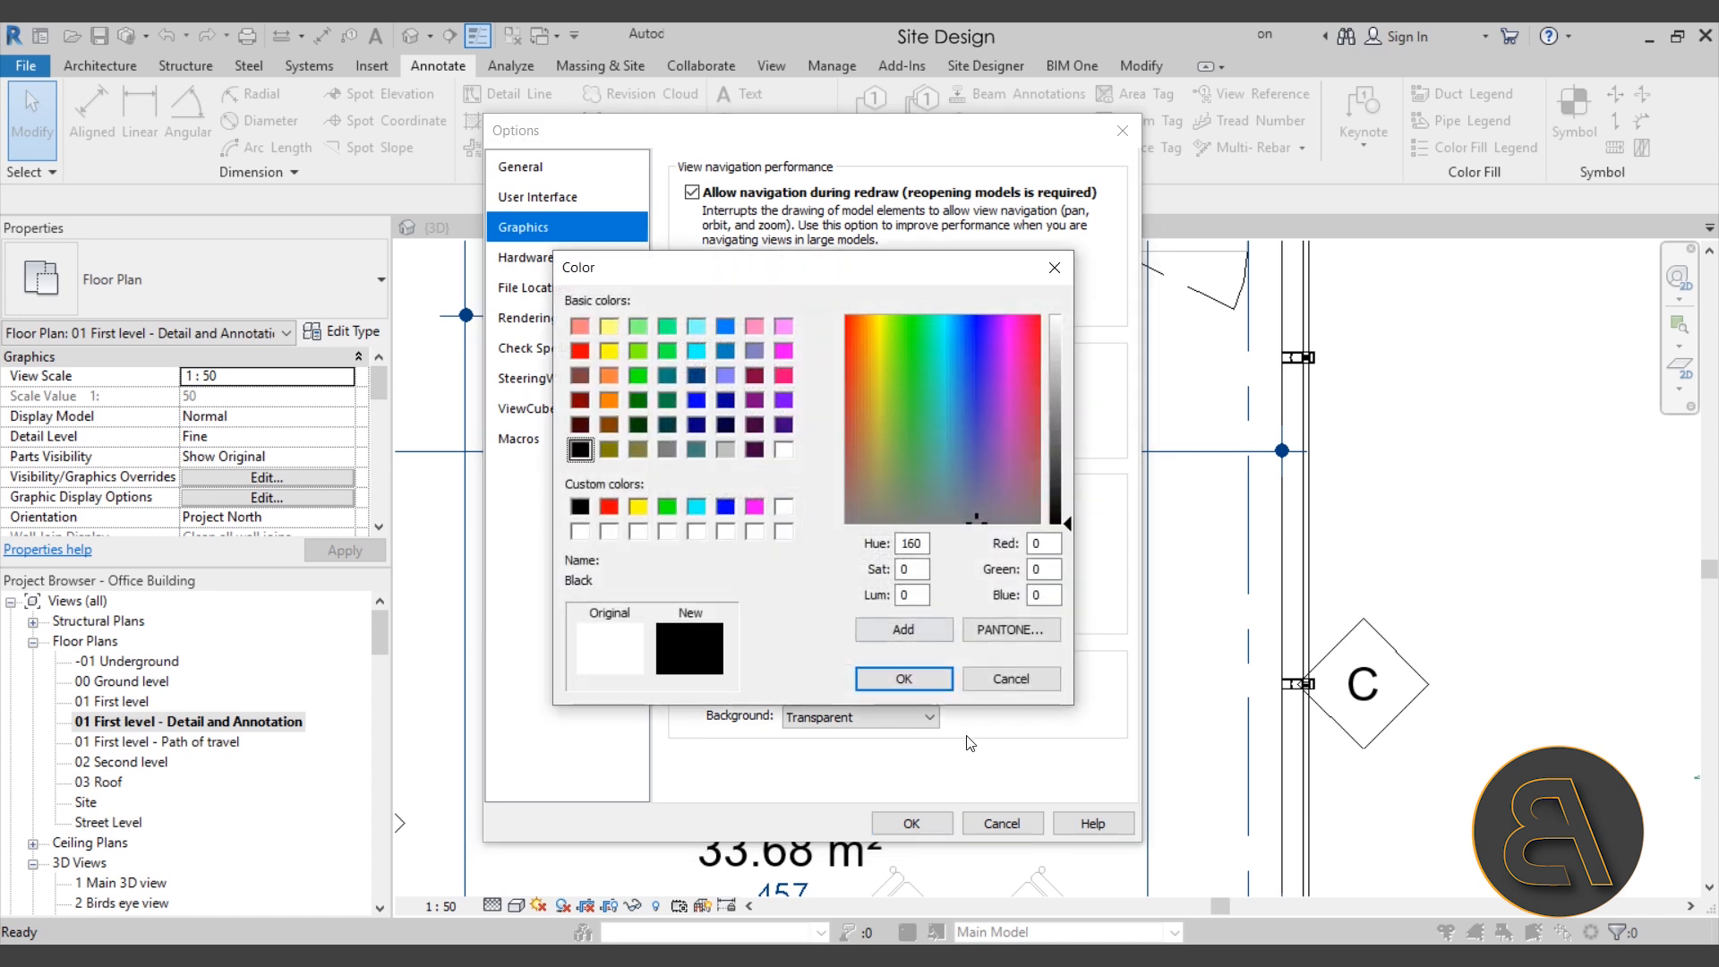
click(911, 686)
click(911, 823)
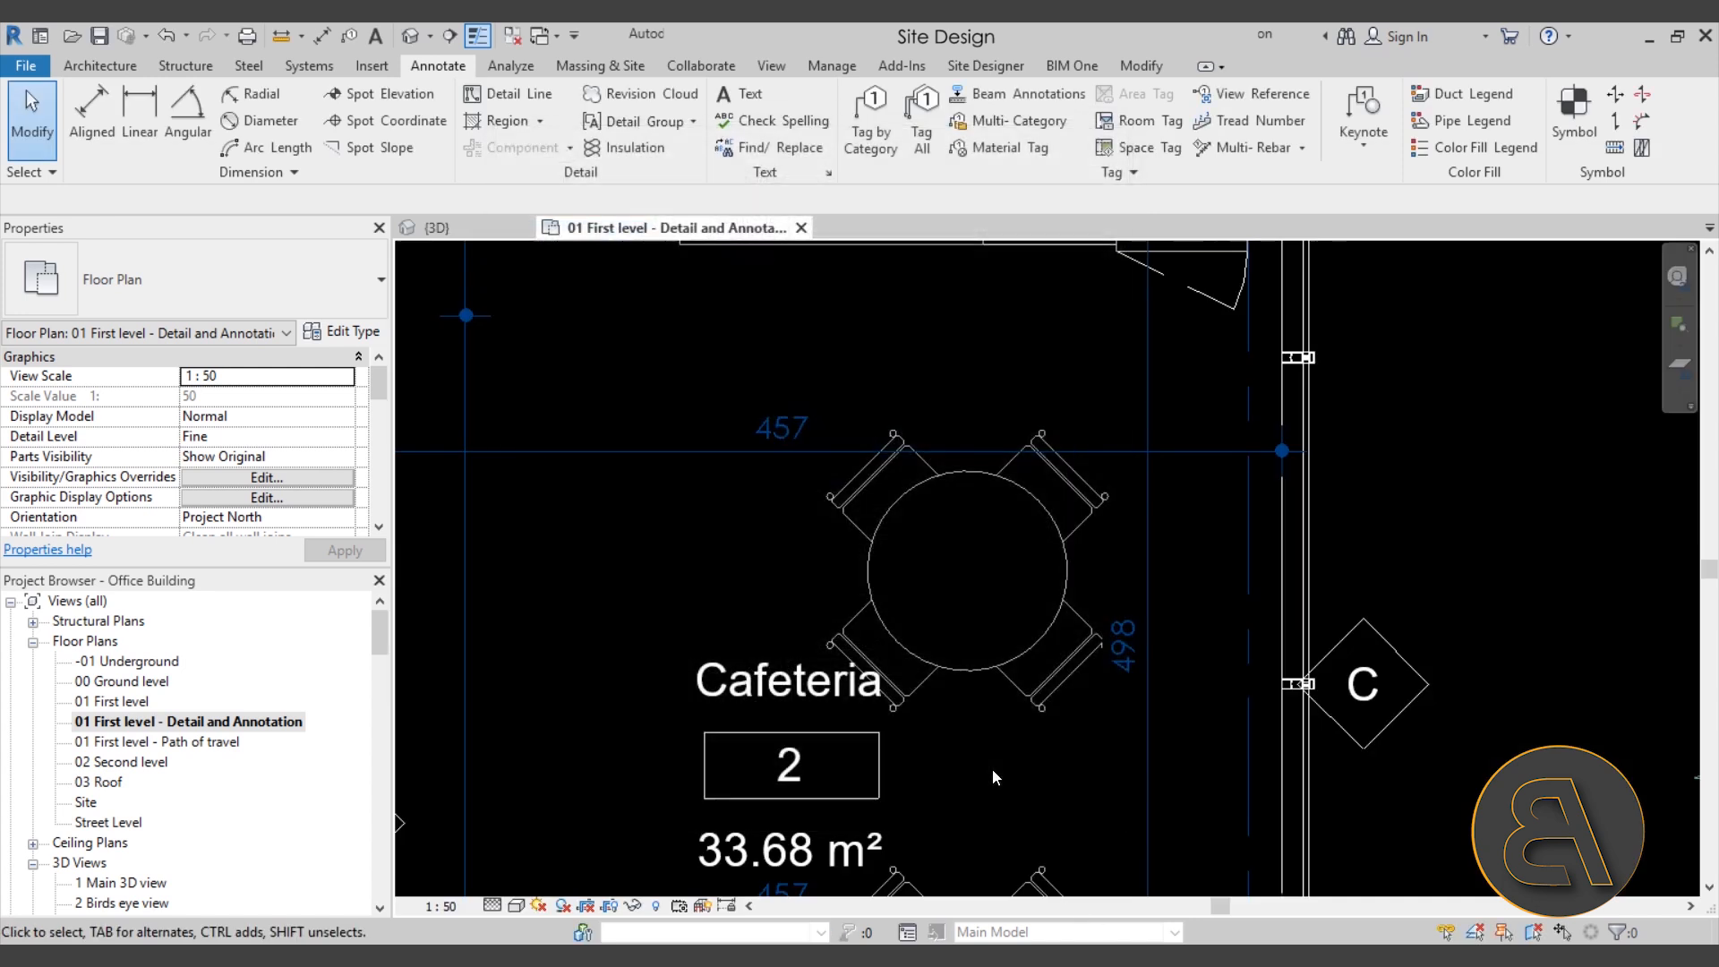
scroll(1023, 709, down, 10)
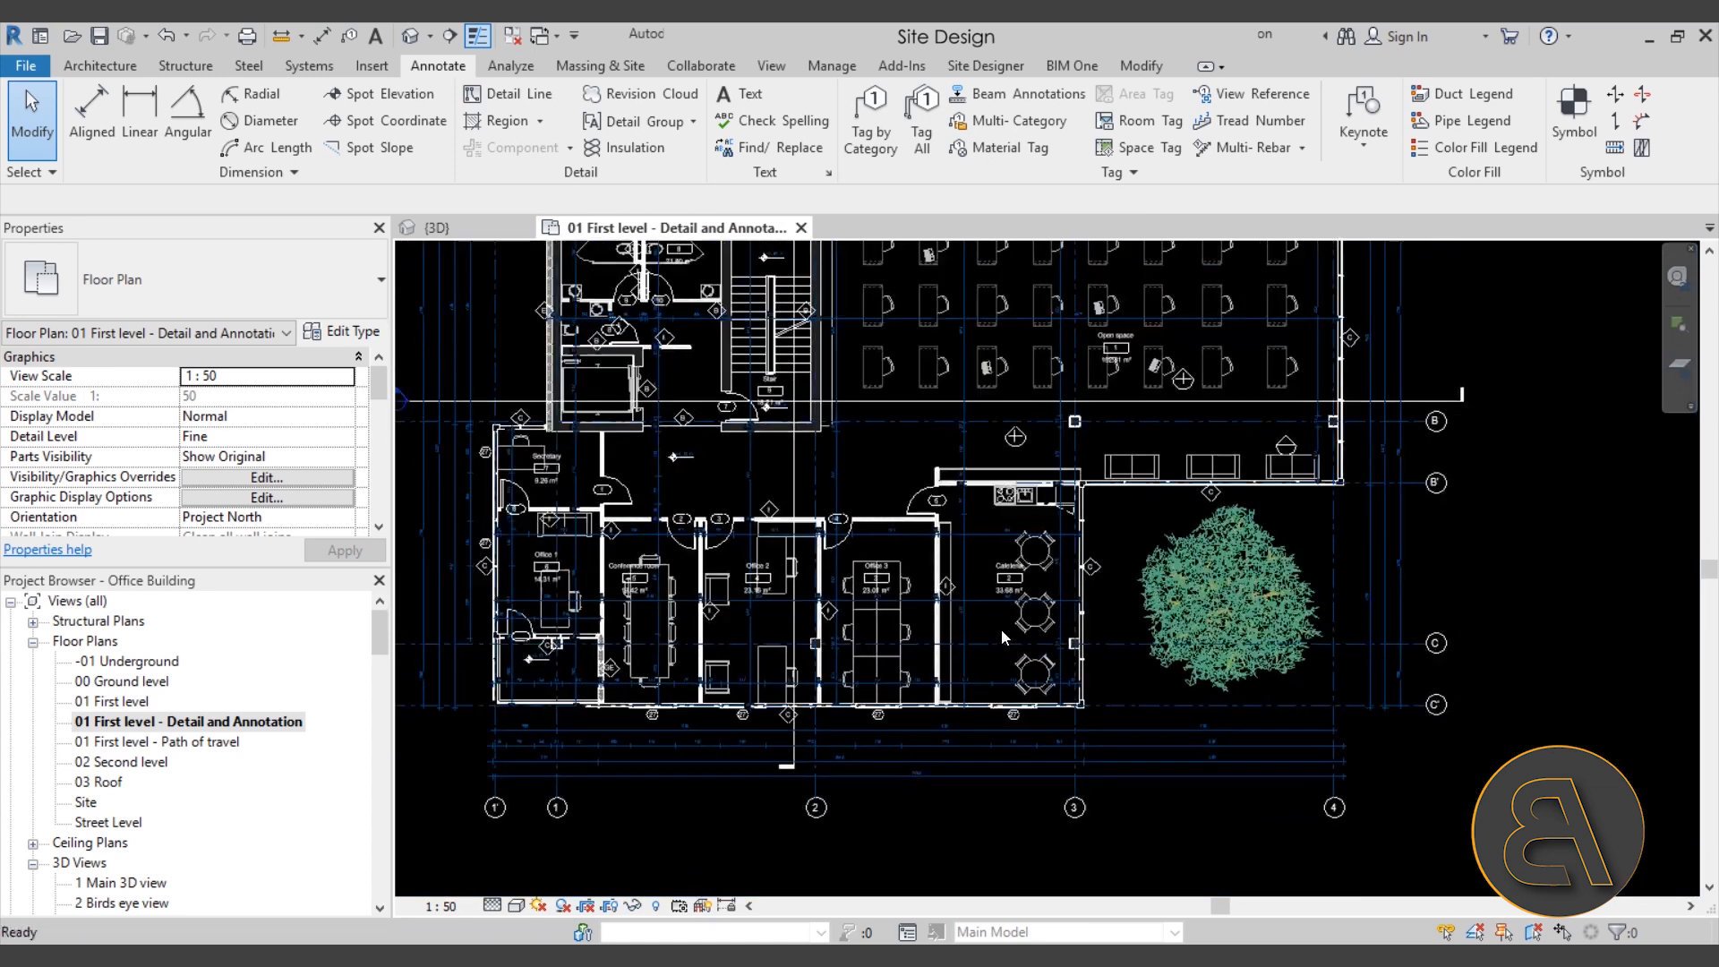
Step: Examine how the first-level floor plan and its restroom area look against the black background
middle_drag(993, 709, 950, 777)
scroll(861, 601, up, 1)
middle_drag(839, 624, 797, 578)
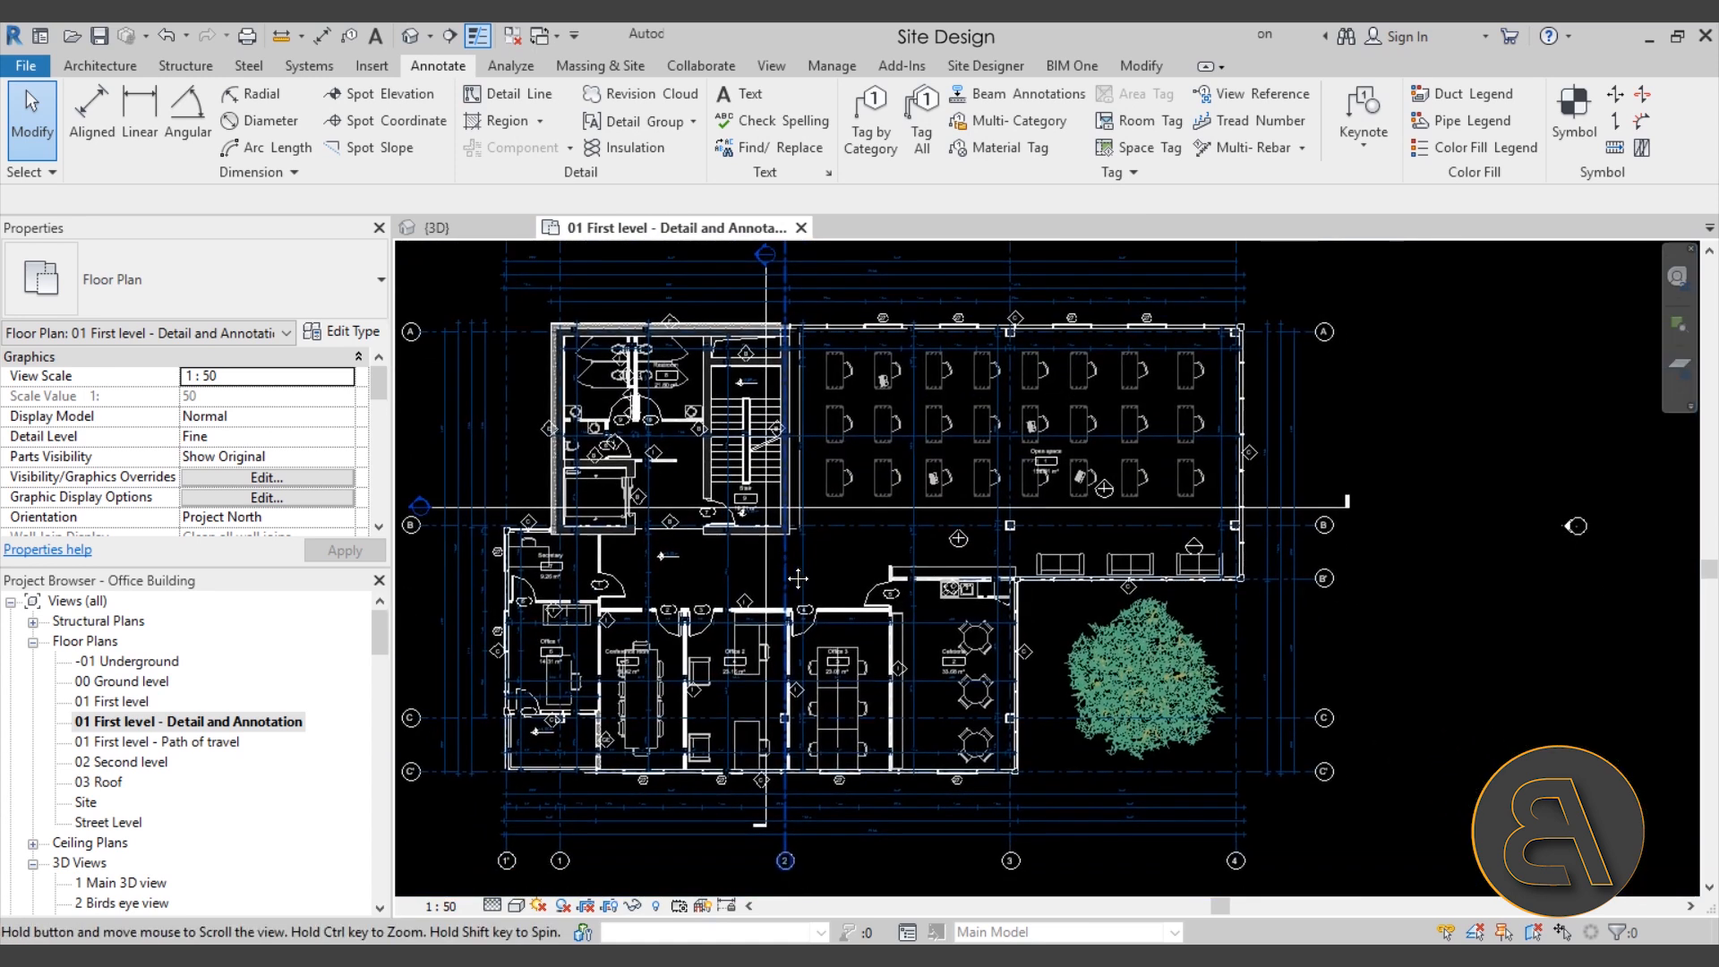
scroll(800, 573, down, 1)
scroll(519, 305, up, 1)
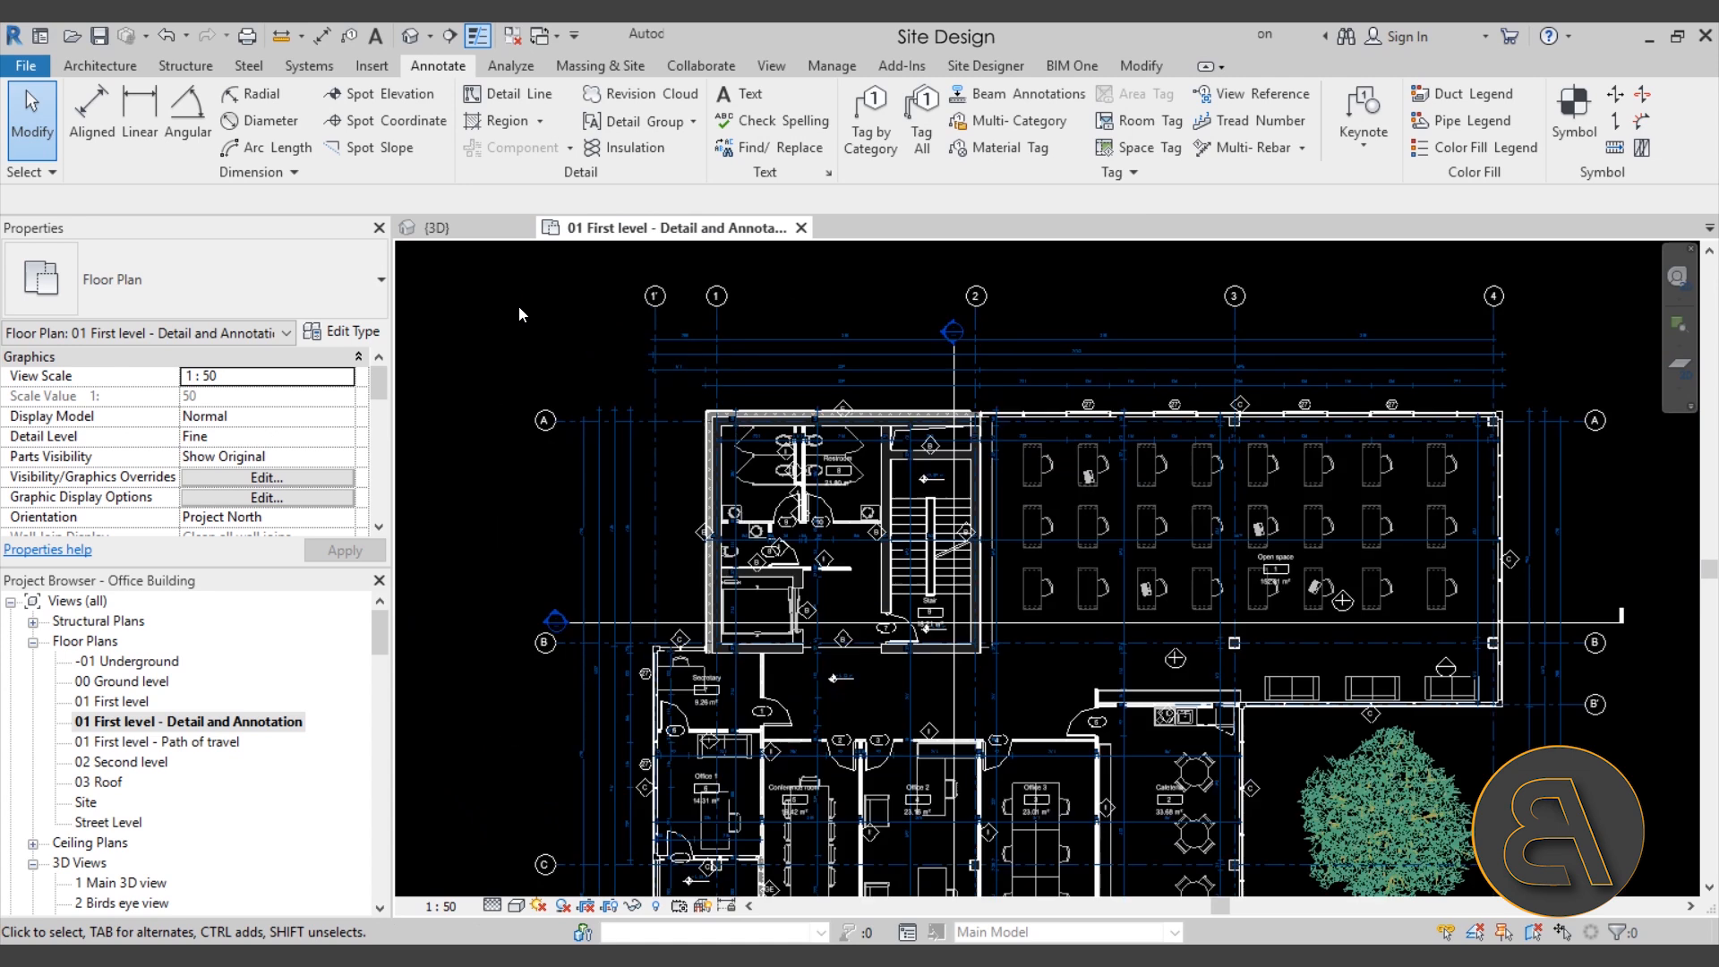
scroll(782, 383, up, 3)
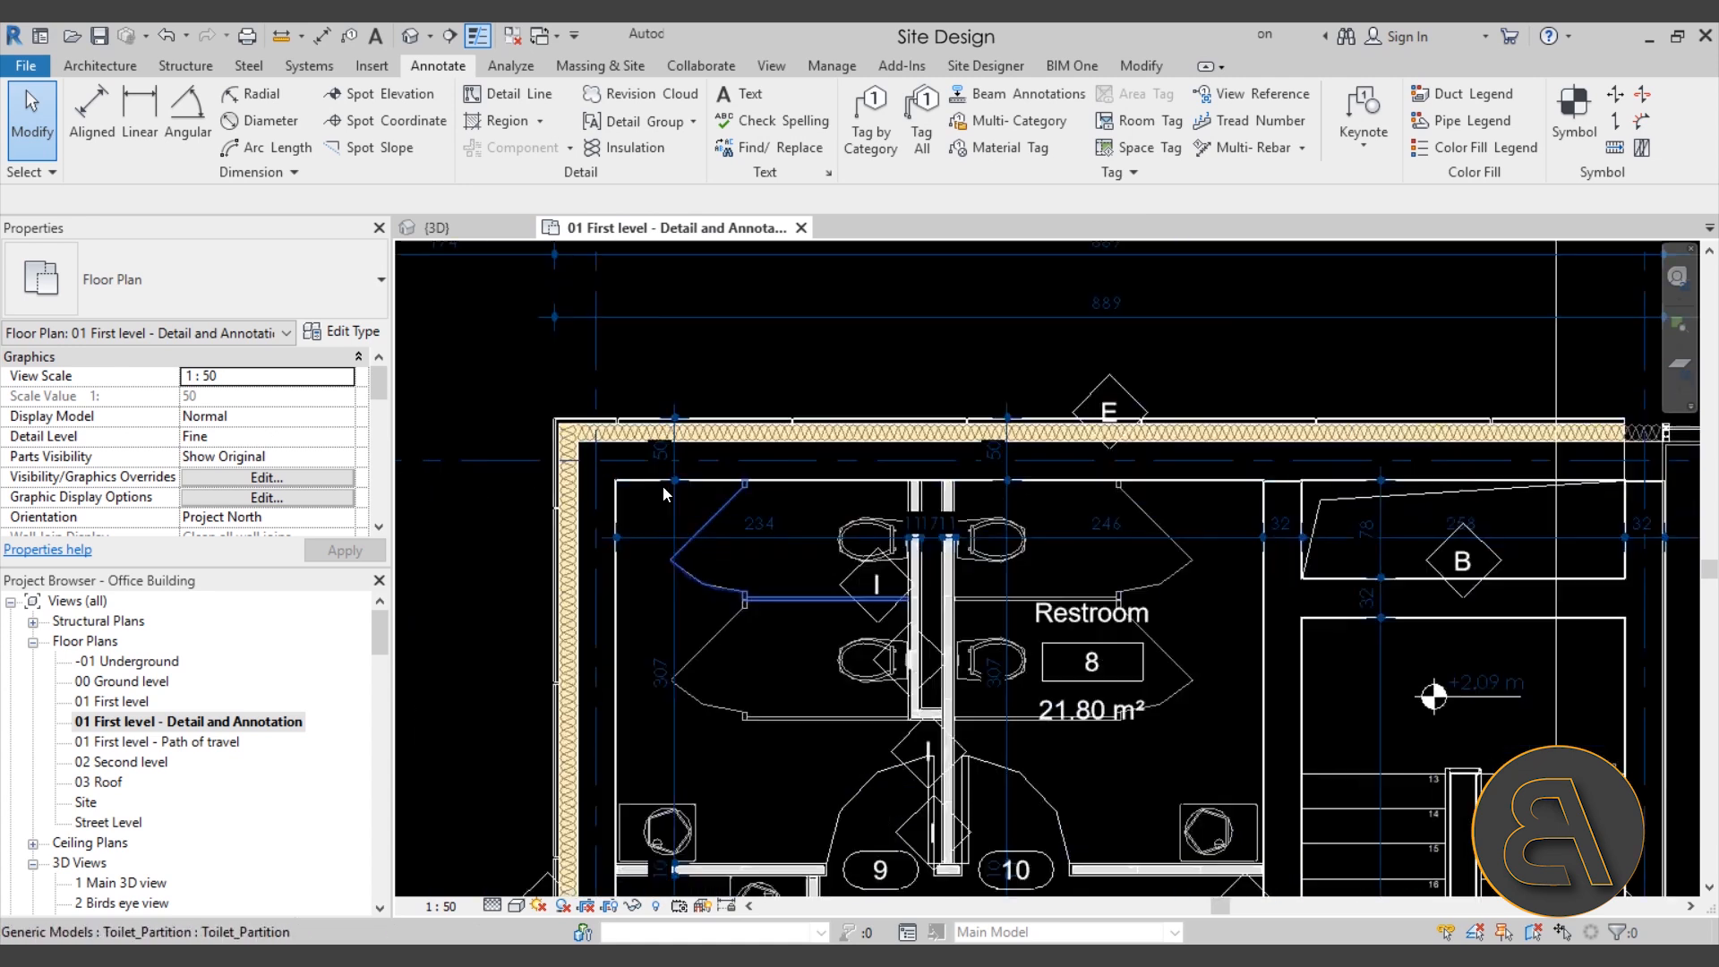
scroll(540, 354, down, 2)
scroll(834, 379, down, 3)
middle_drag(835, 380, 764, 412)
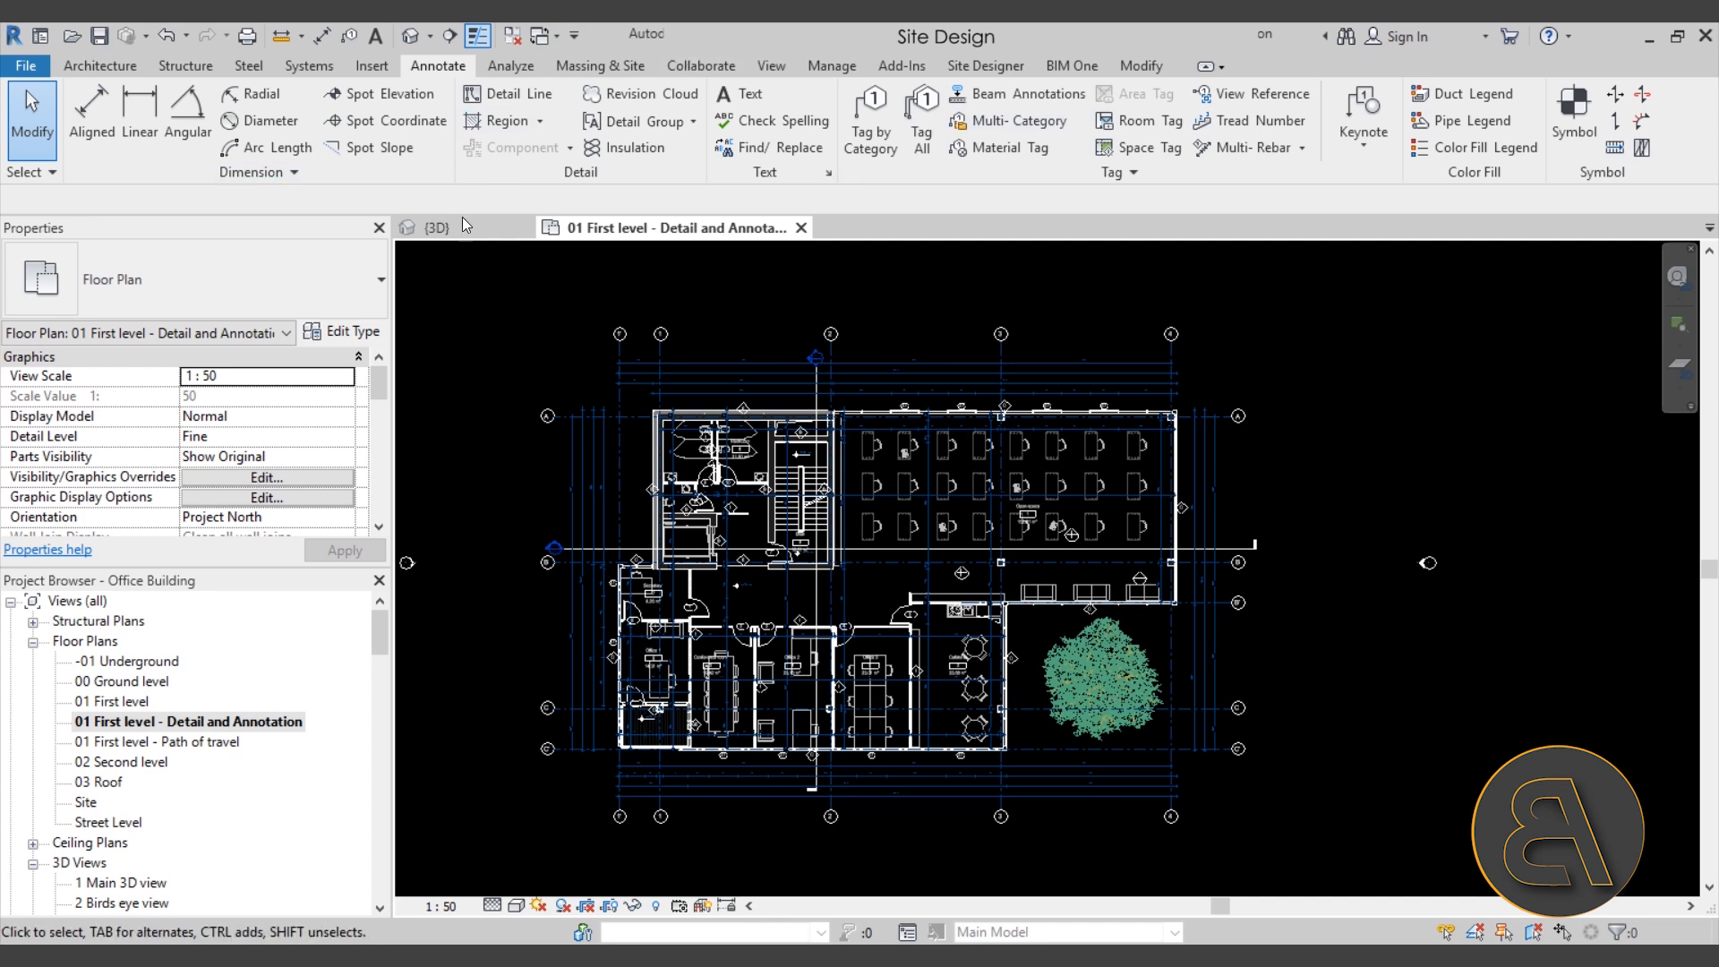
scroll(667, 530, up, 2)
scroll(668, 530, down, 2)
middle_drag(668, 530, 655, 513)
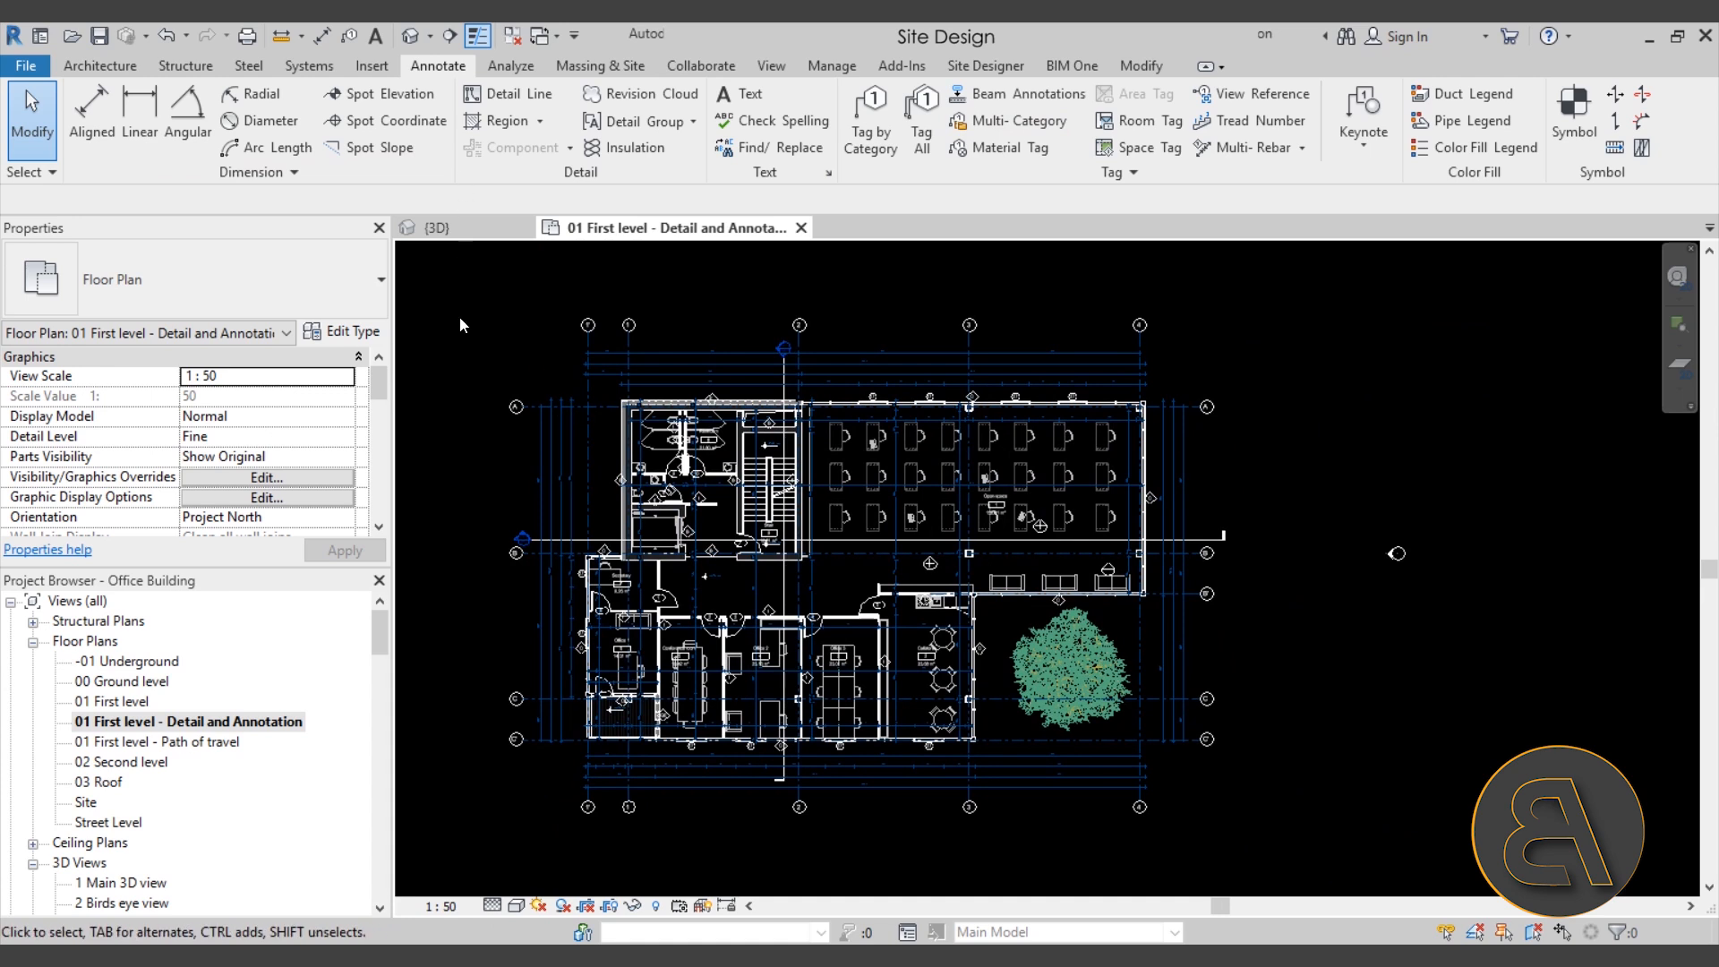
Step: Set the drawing area's background color to White in the application's Graphics options
click(26, 66)
click(337, 572)
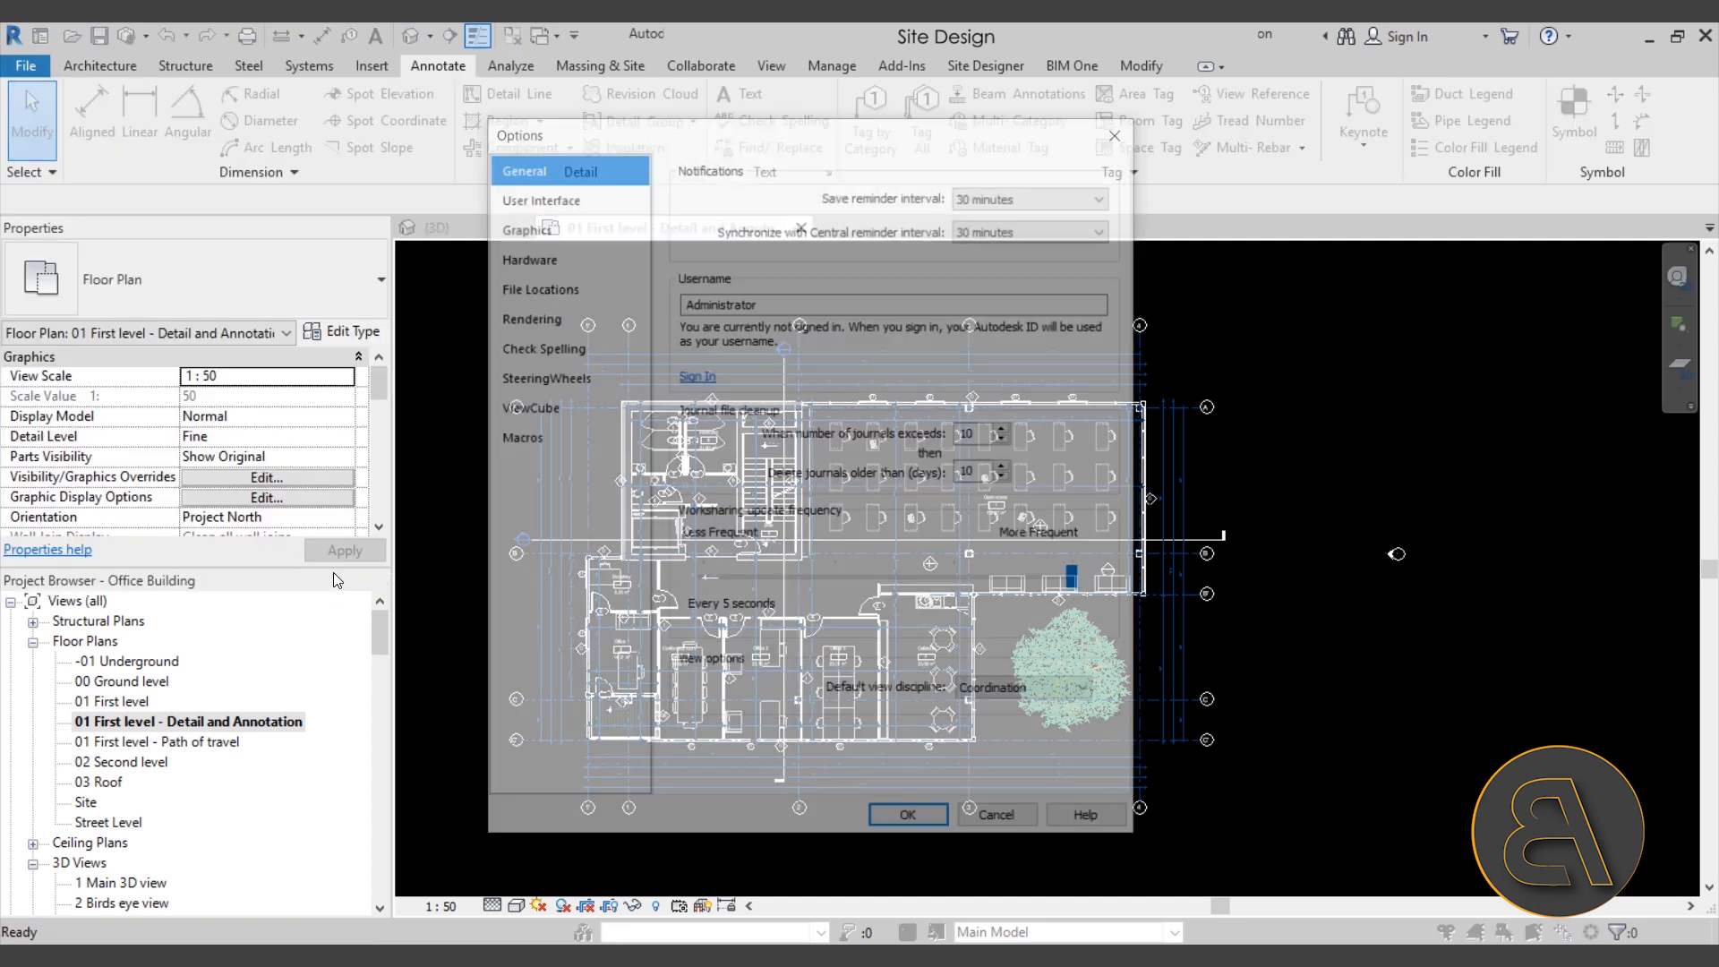
click(537, 228)
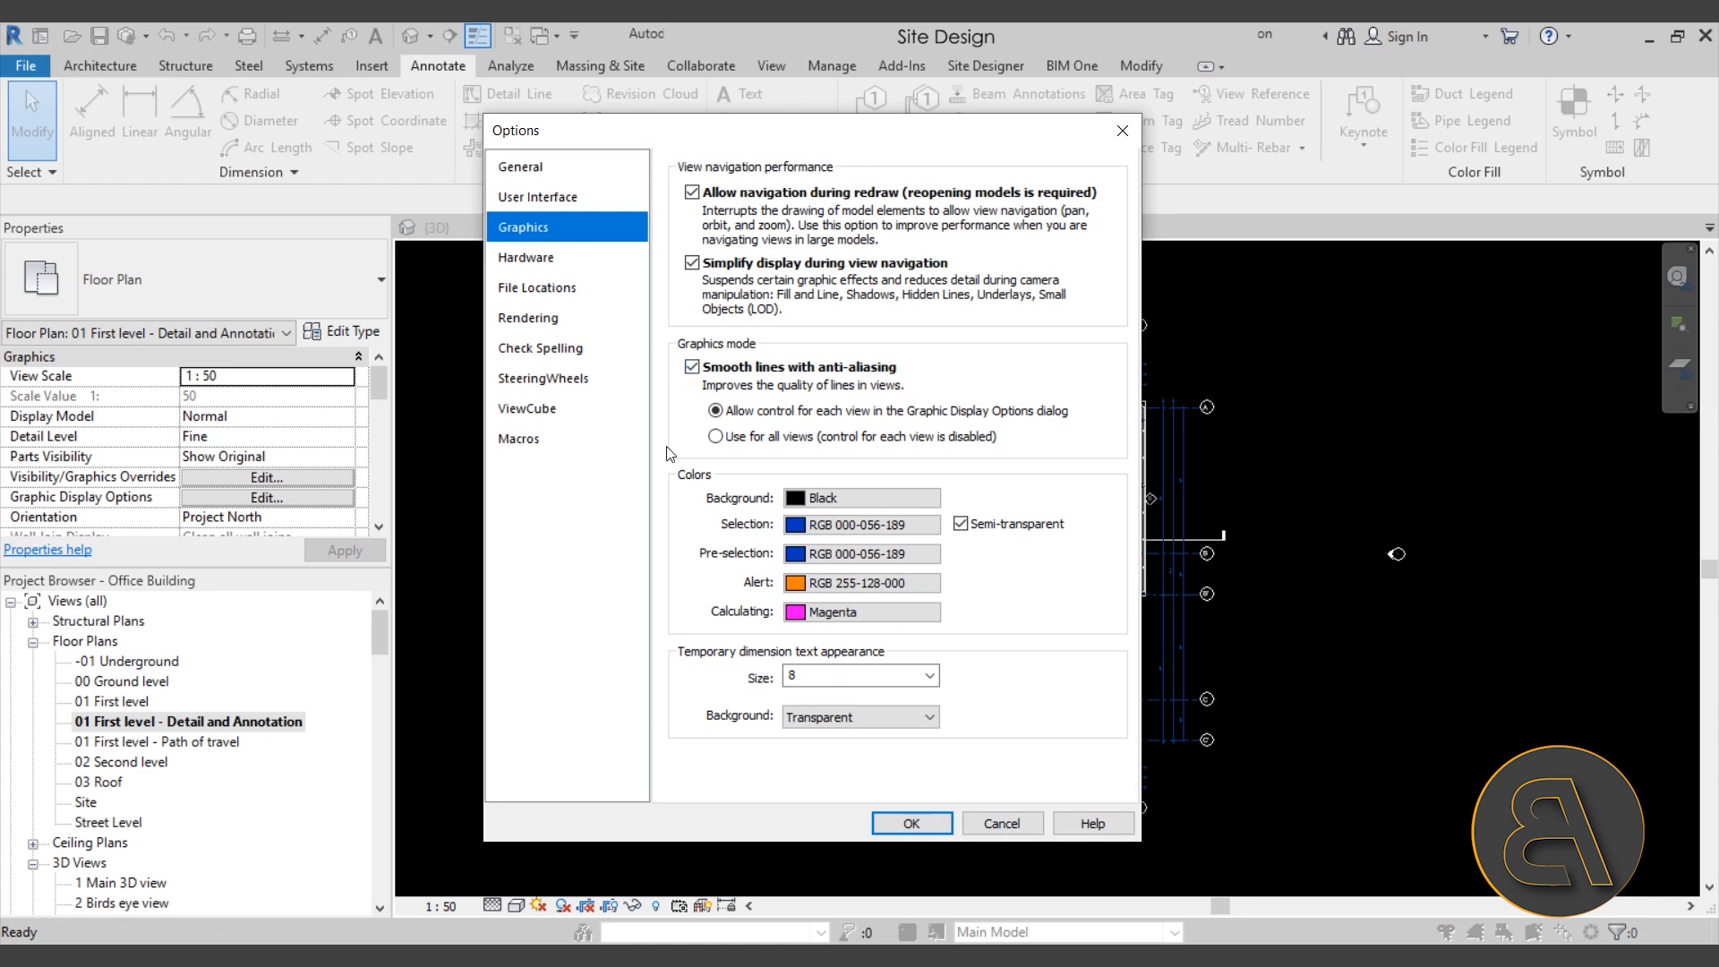
click(824, 502)
click(784, 449)
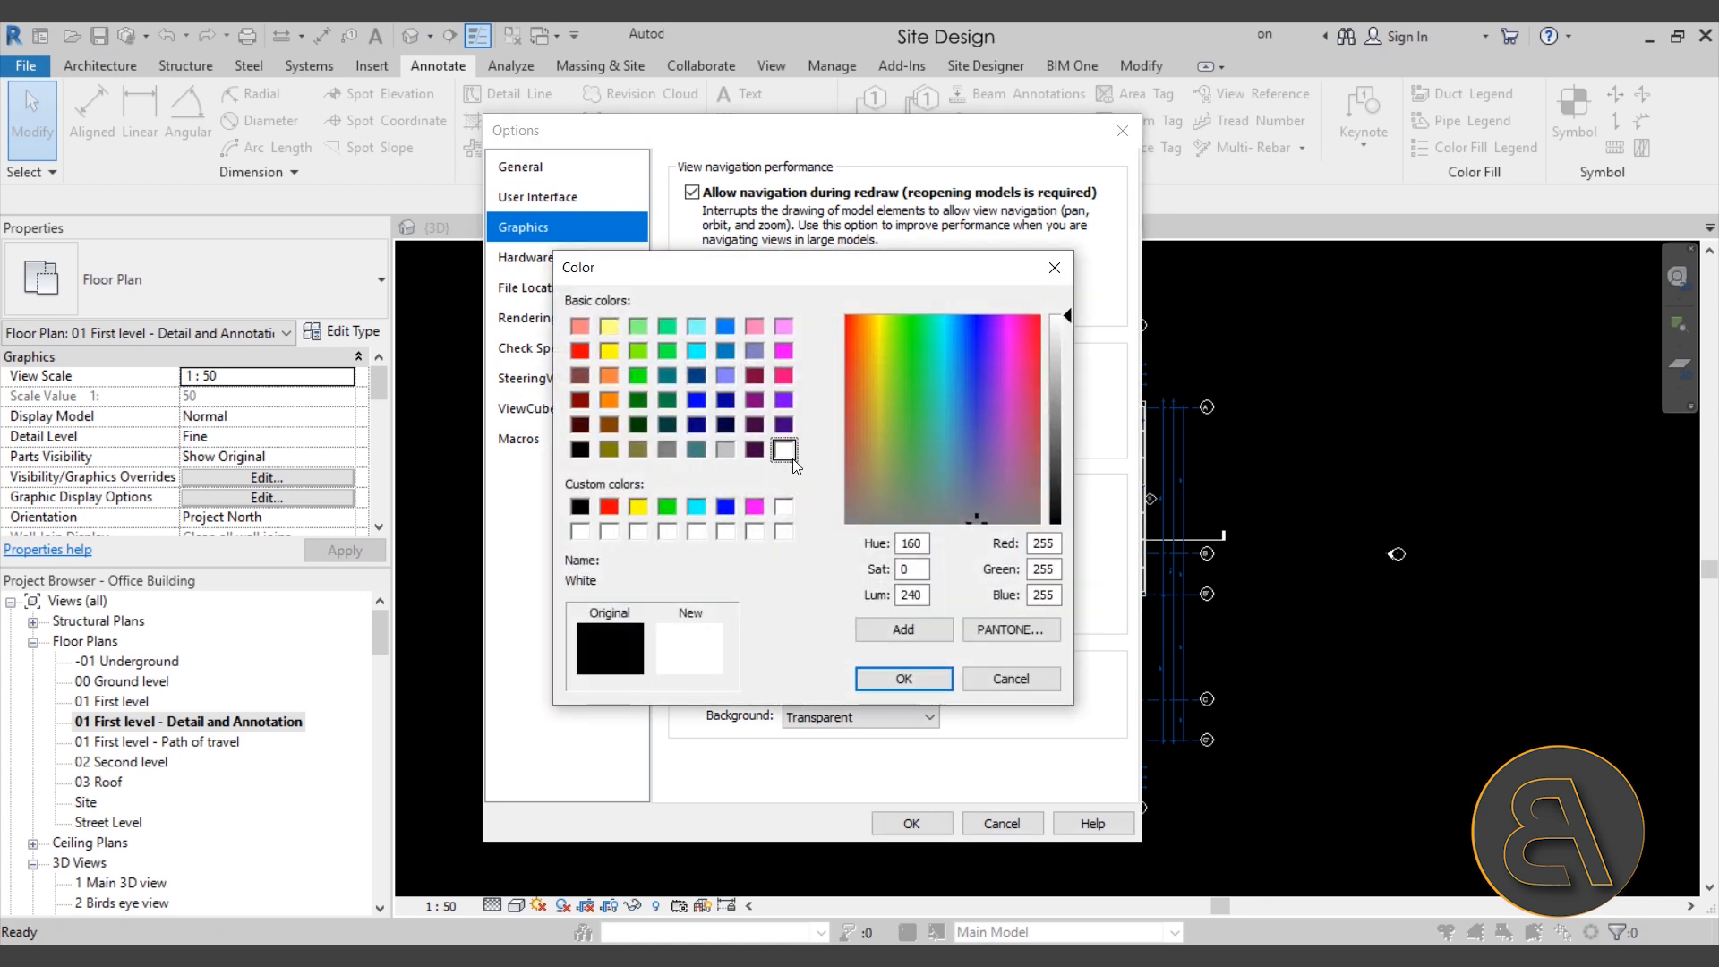
click(903, 677)
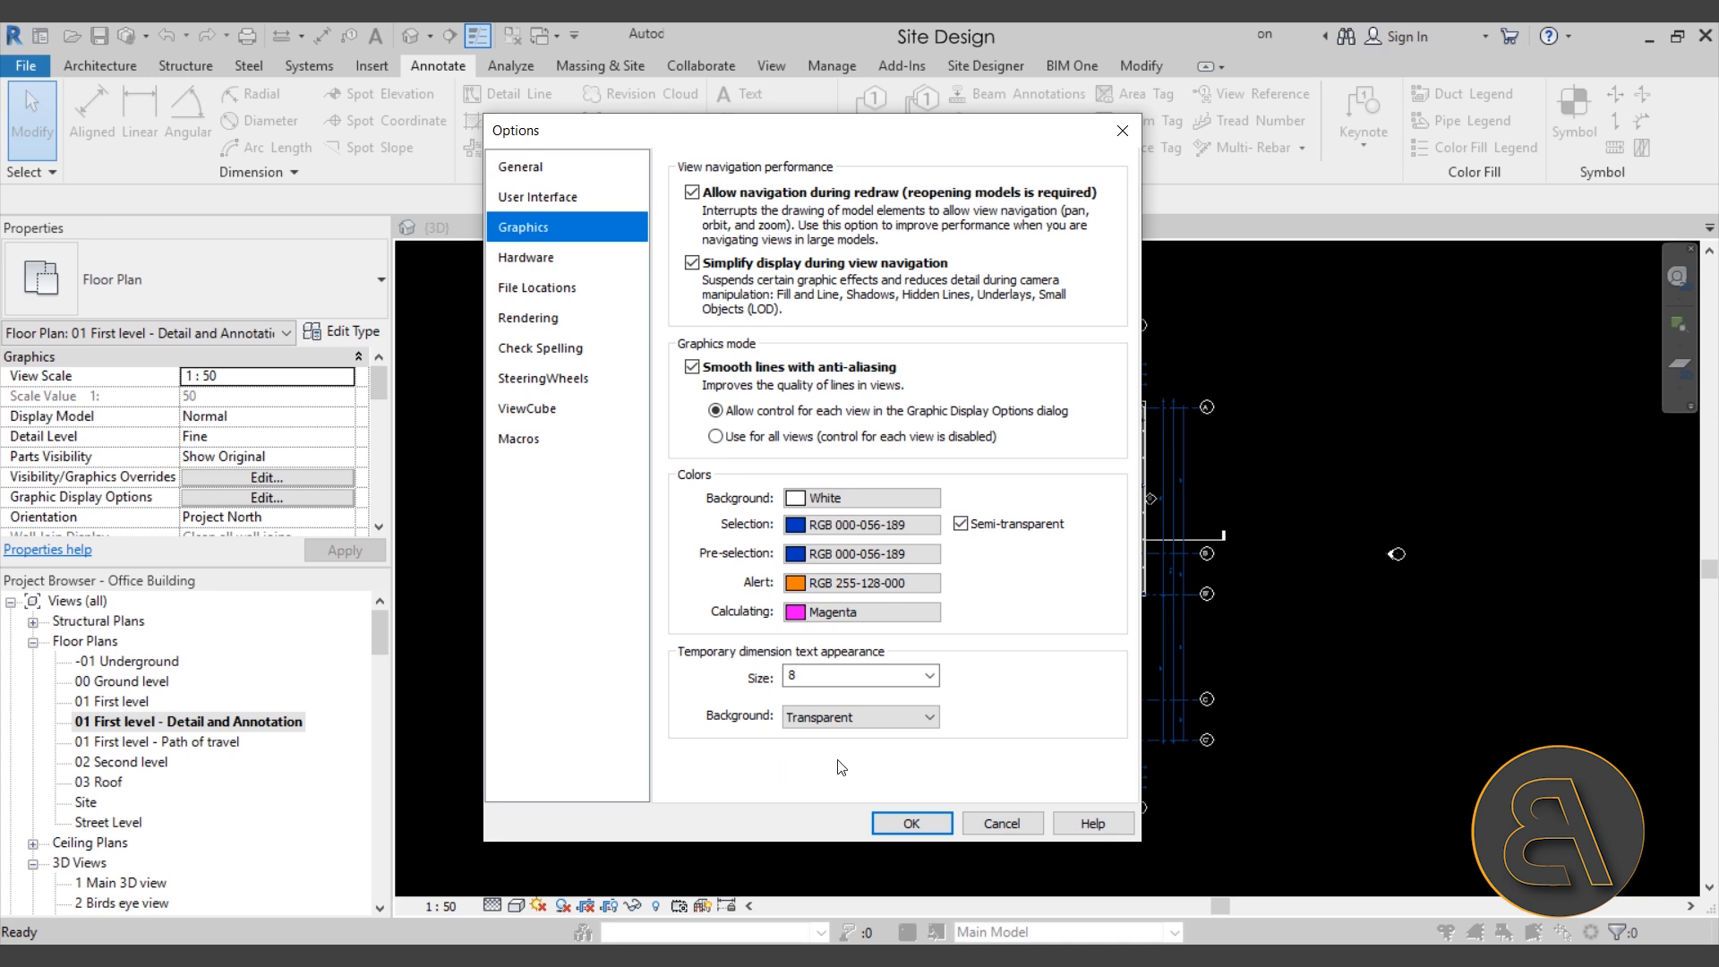
click(922, 819)
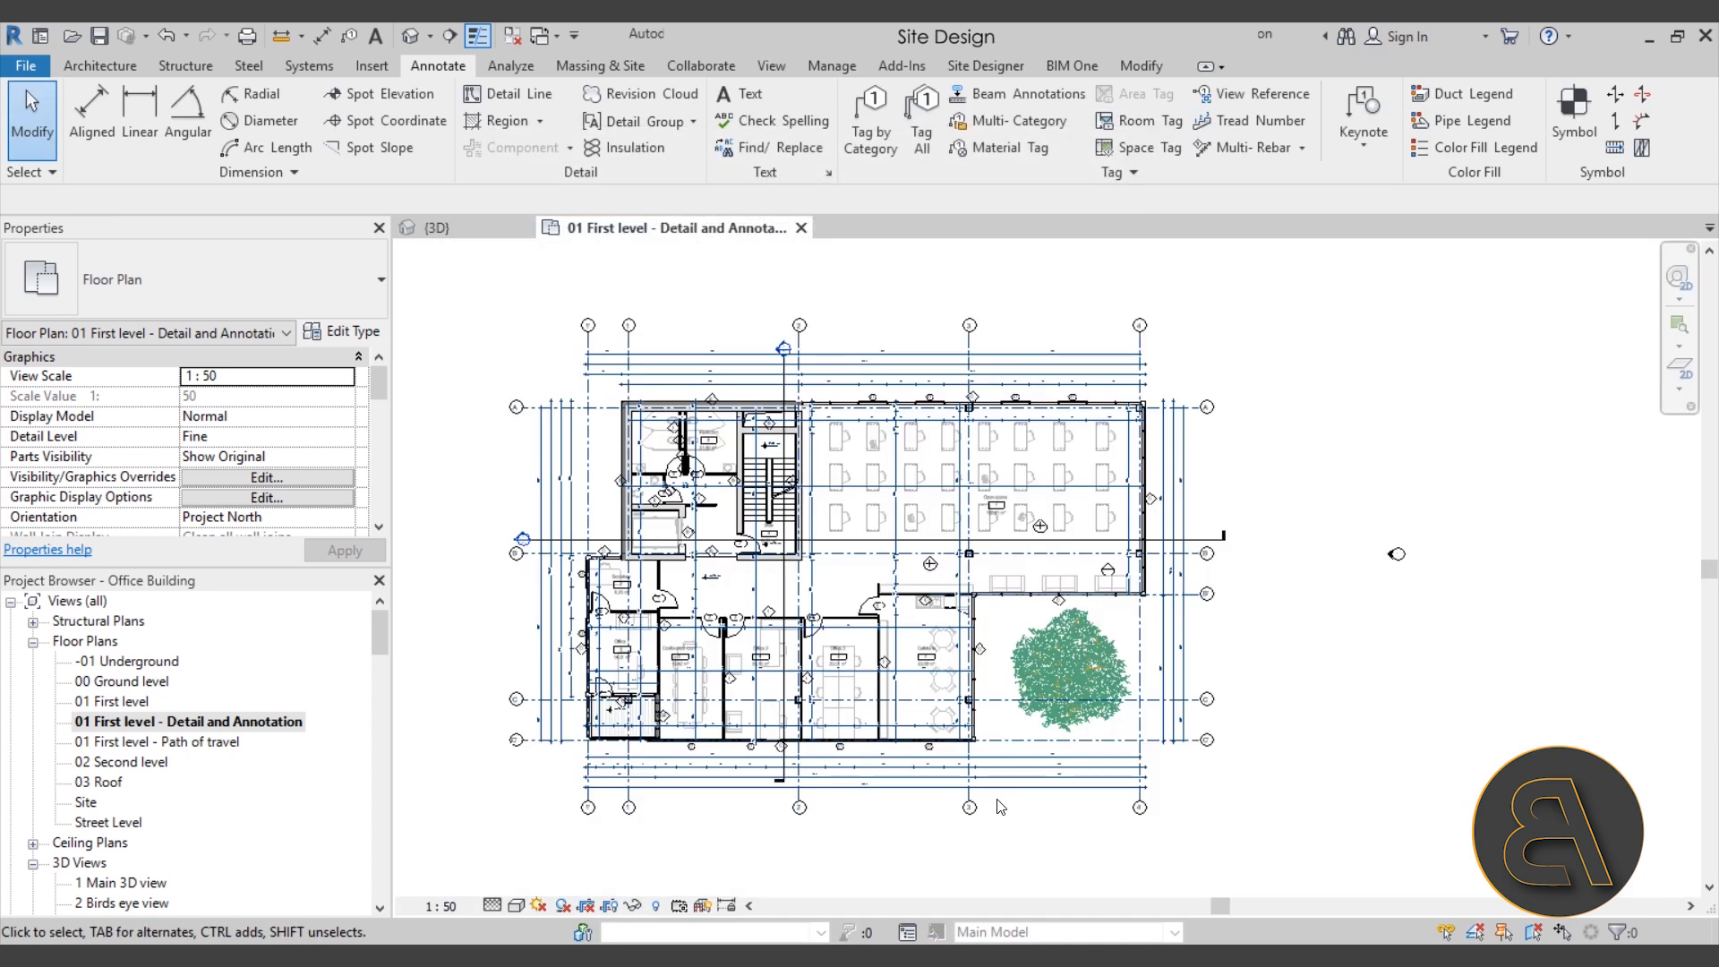
Step: Switch to the {3D} view of the office building and examine the edges of its roof
click(447, 229)
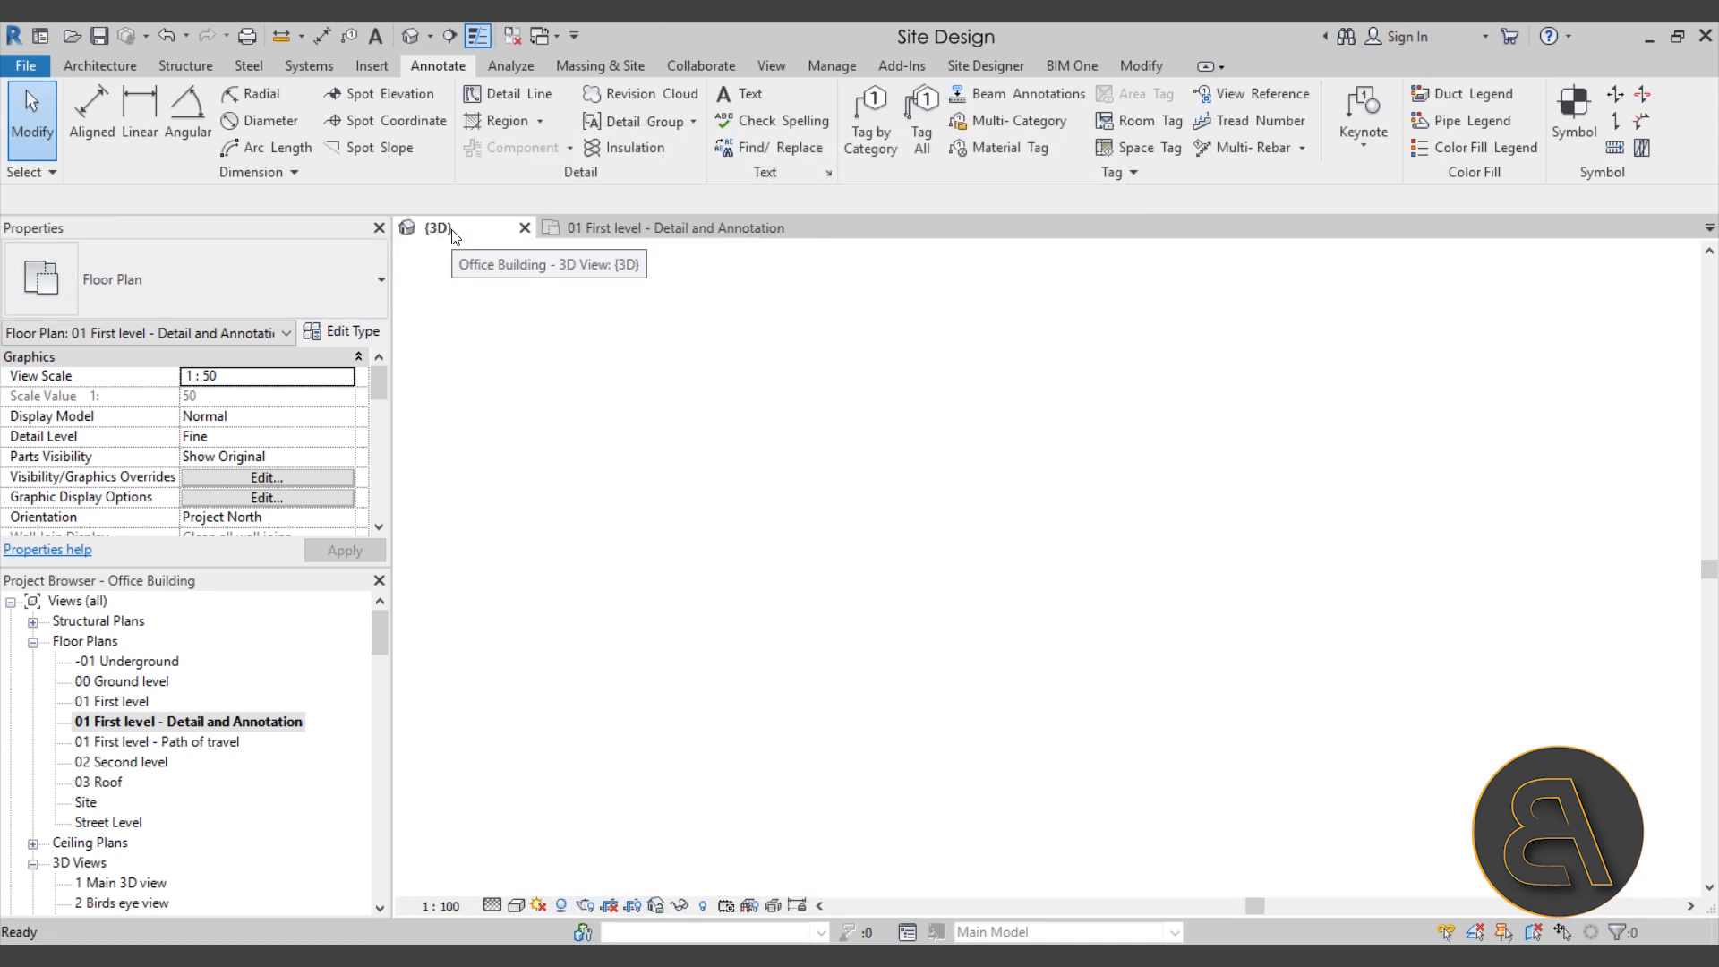
scroll(931, 580, down, 5)
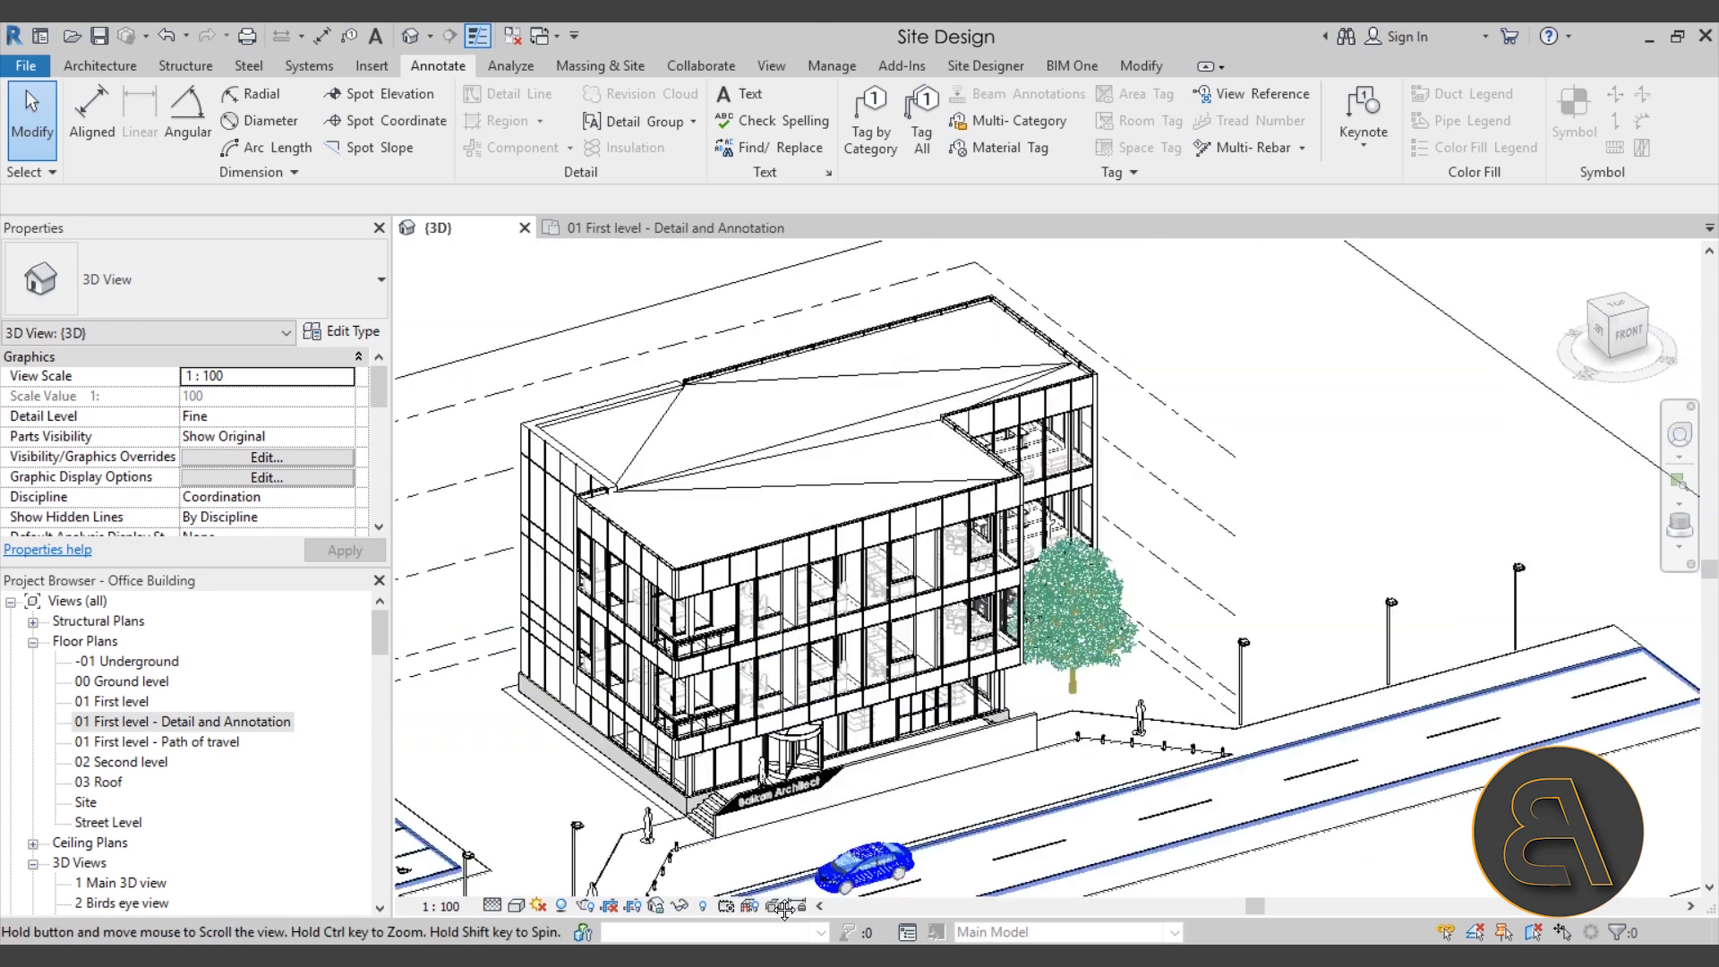
scroll(739, 433, up, 4)
scroll(752, 439, up, 2)
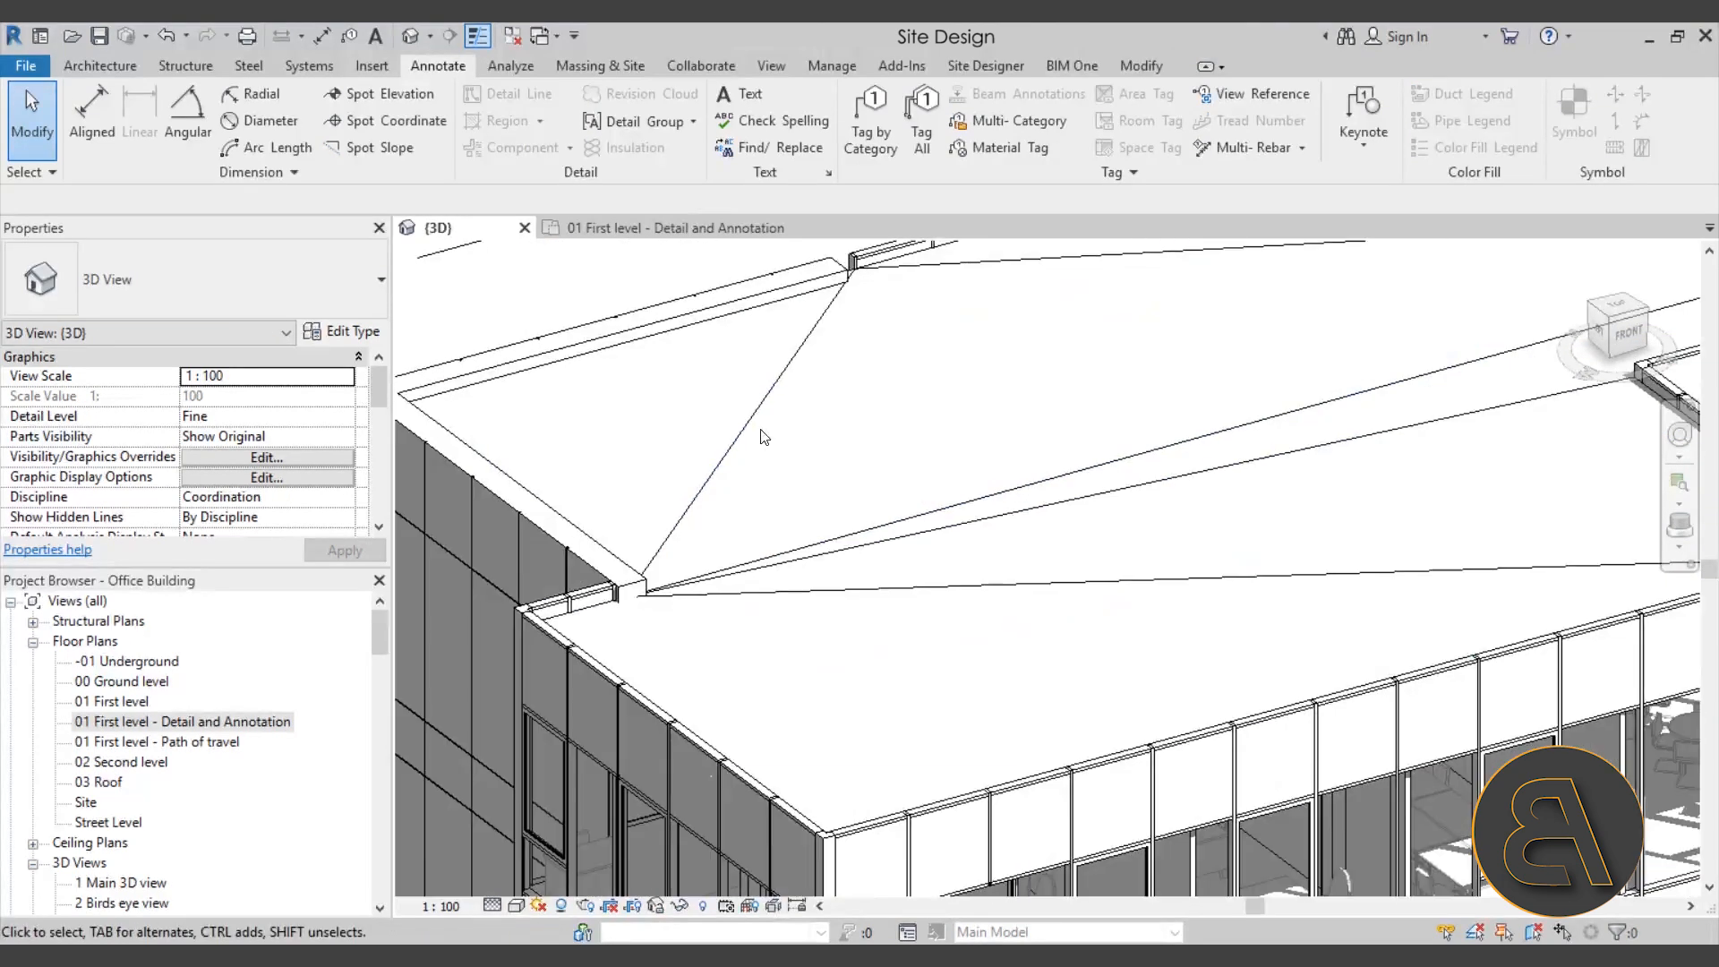
scroll(776, 440, down, 3)
scroll(766, 427, up, 3)
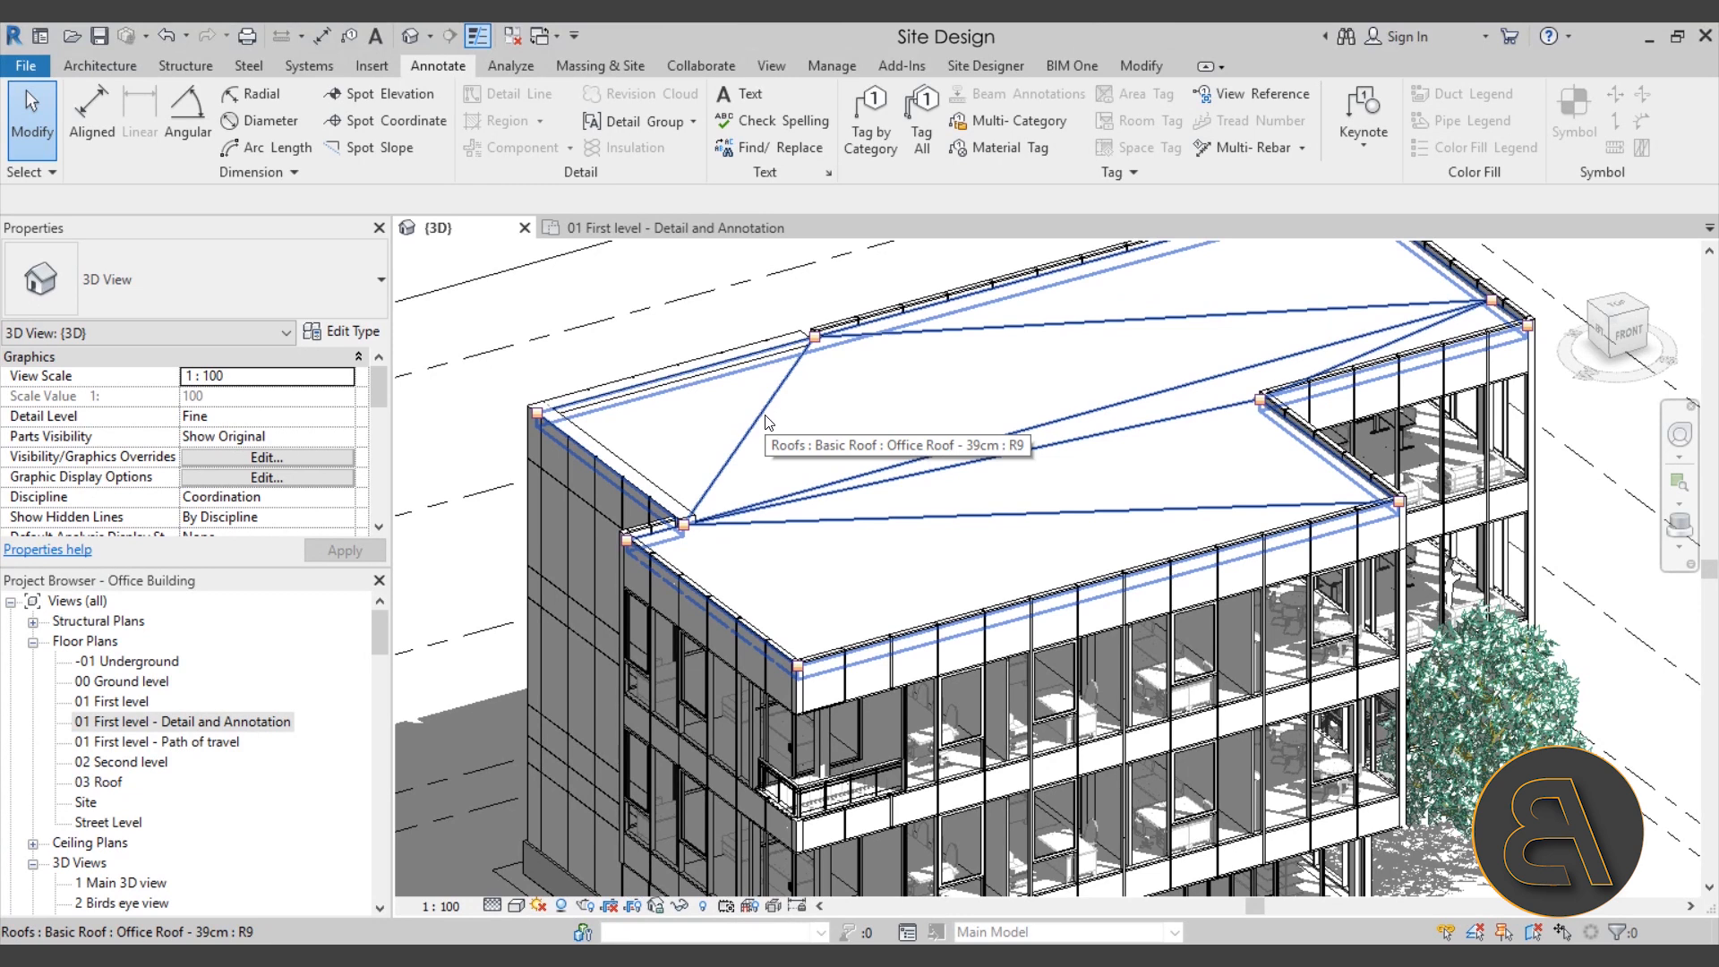
Step: Select the office building's roof to inspect the selection highlight, and deselect it
click(766, 422)
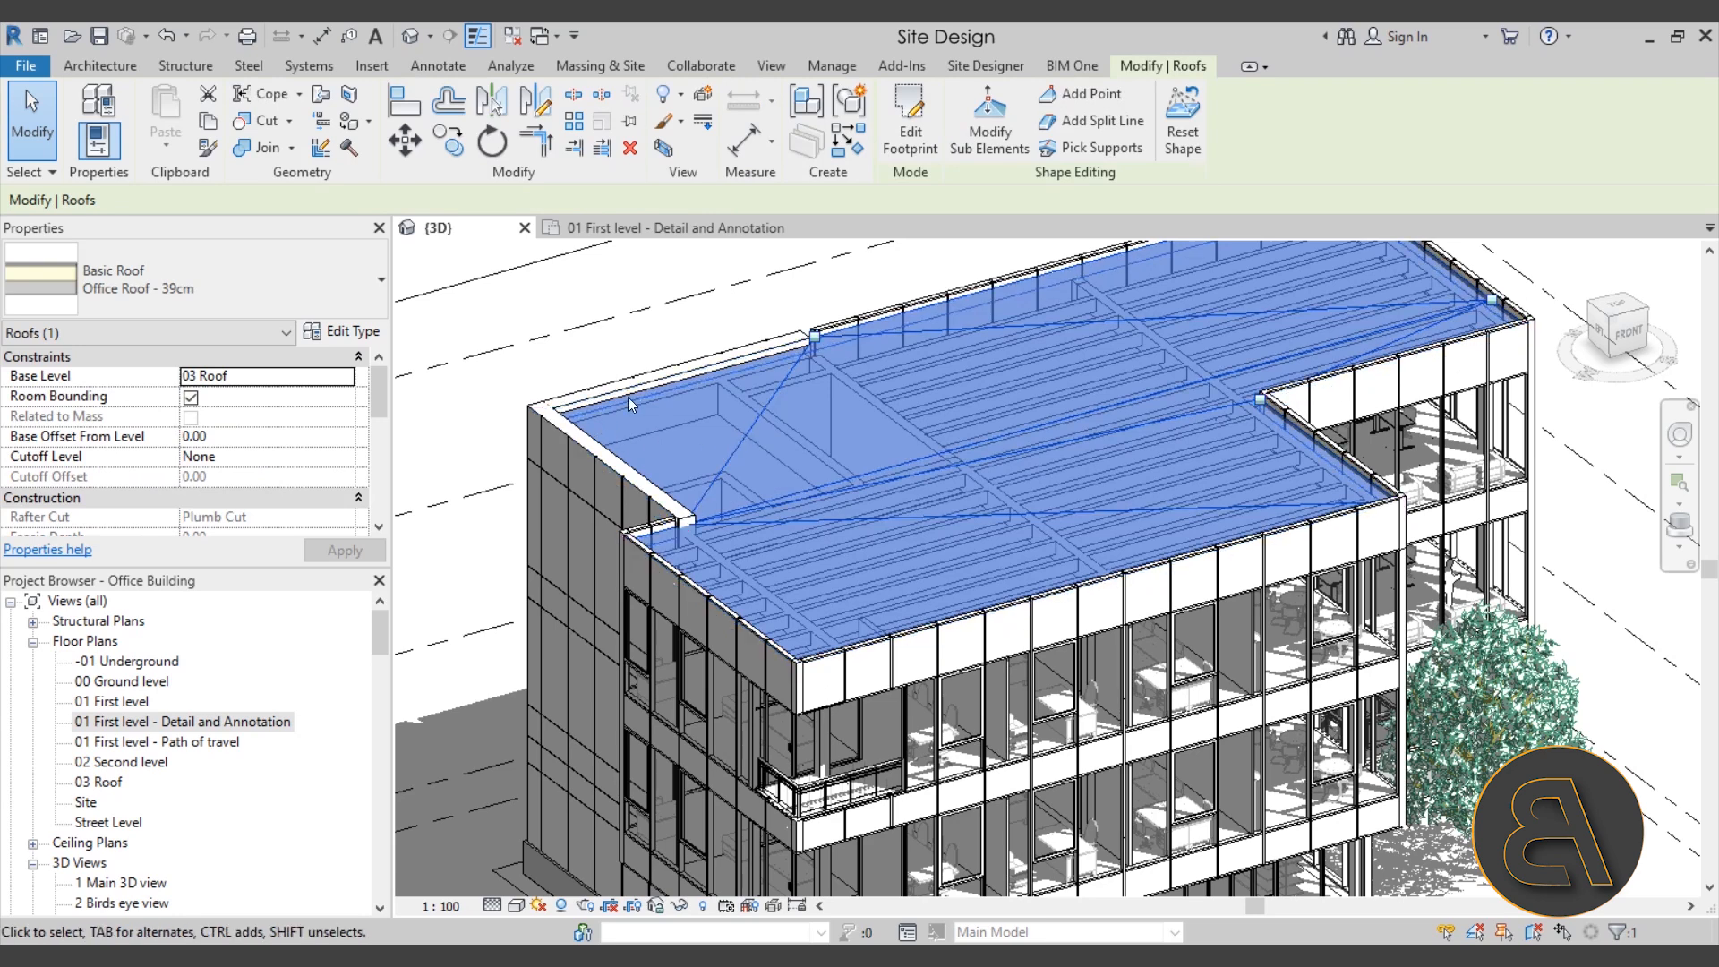
middle_drag(656, 318, 645, 307)
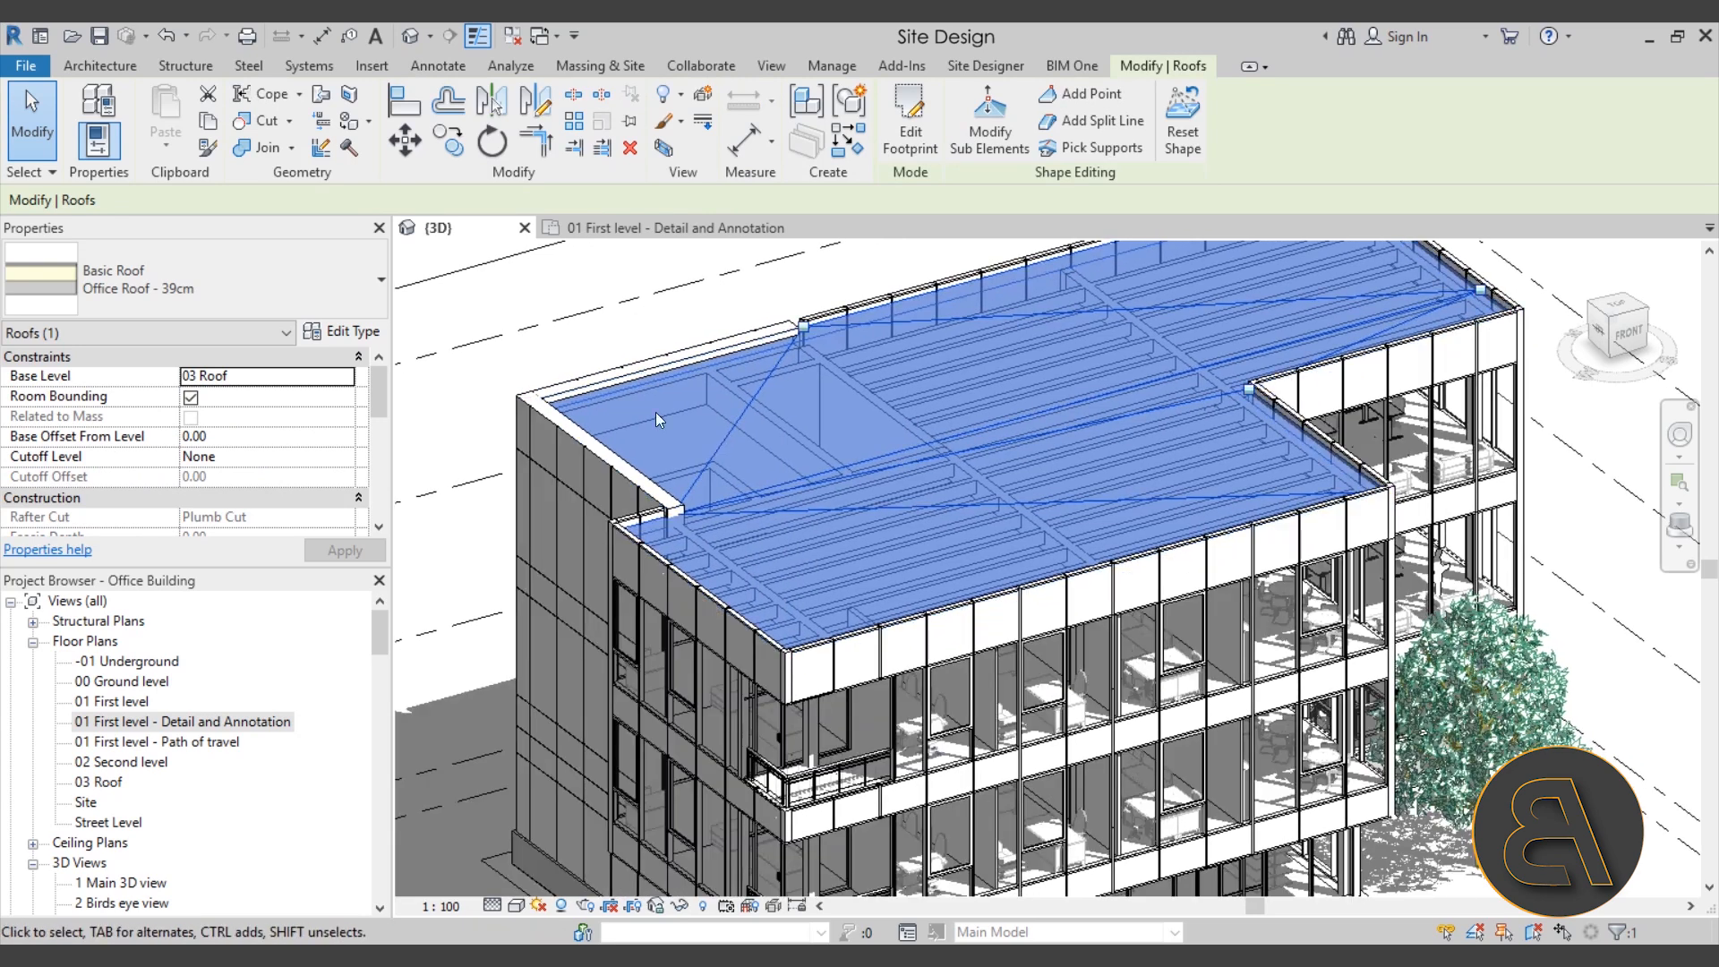
scroll(656, 412, up, 5)
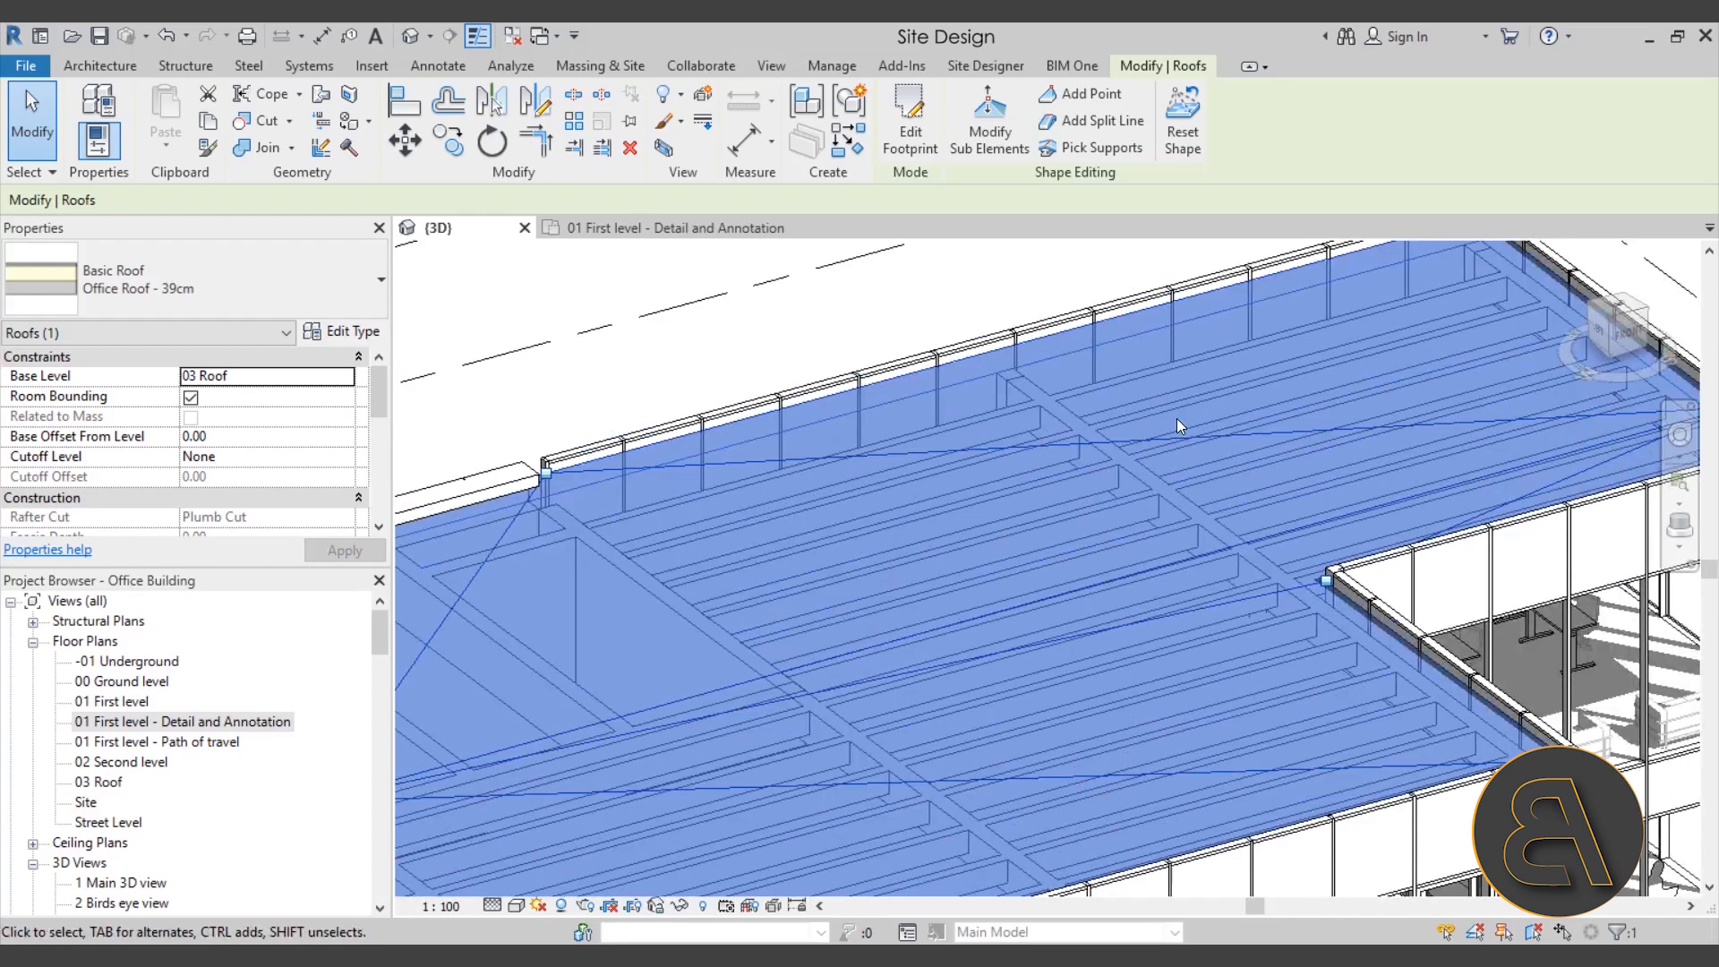
scroll(1443, 403, down, 6)
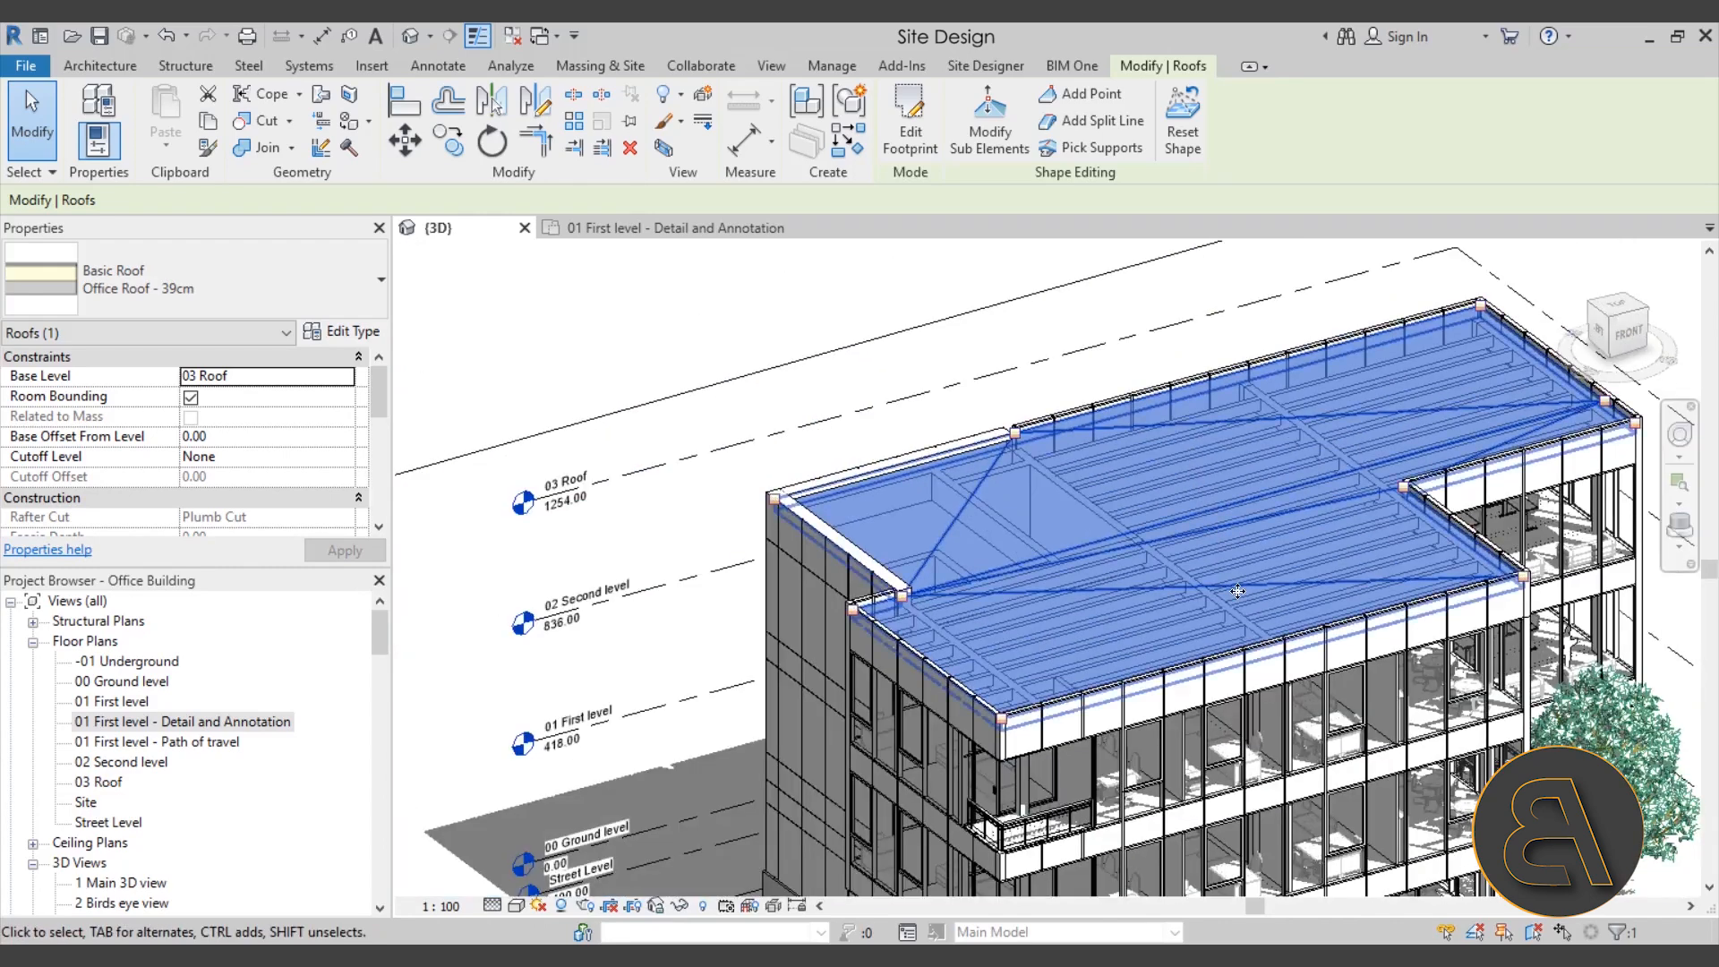
mouse_move(1237, 591)
middle_down()
mouse_move(1061, 448)
mouse_move(928, 522)
mouse_move(930, 551)
middle_up()
click(711, 386)
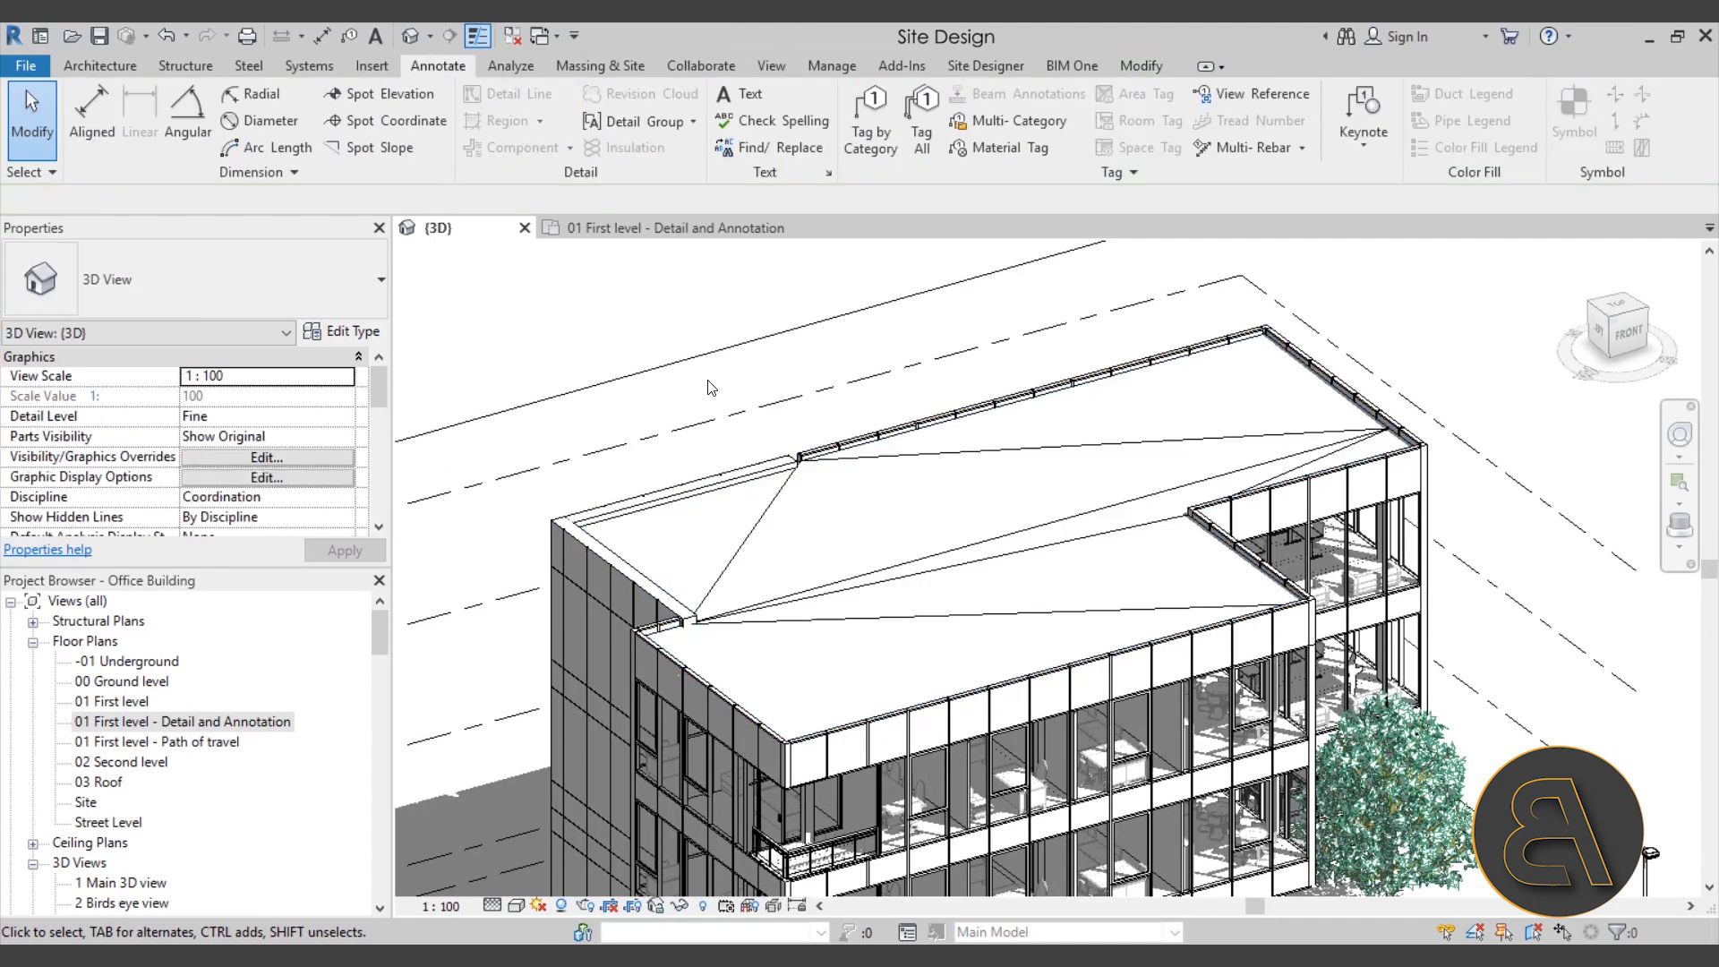
Step: Set the pre-selection color to Red in the application's Graphics options
click(35, 69)
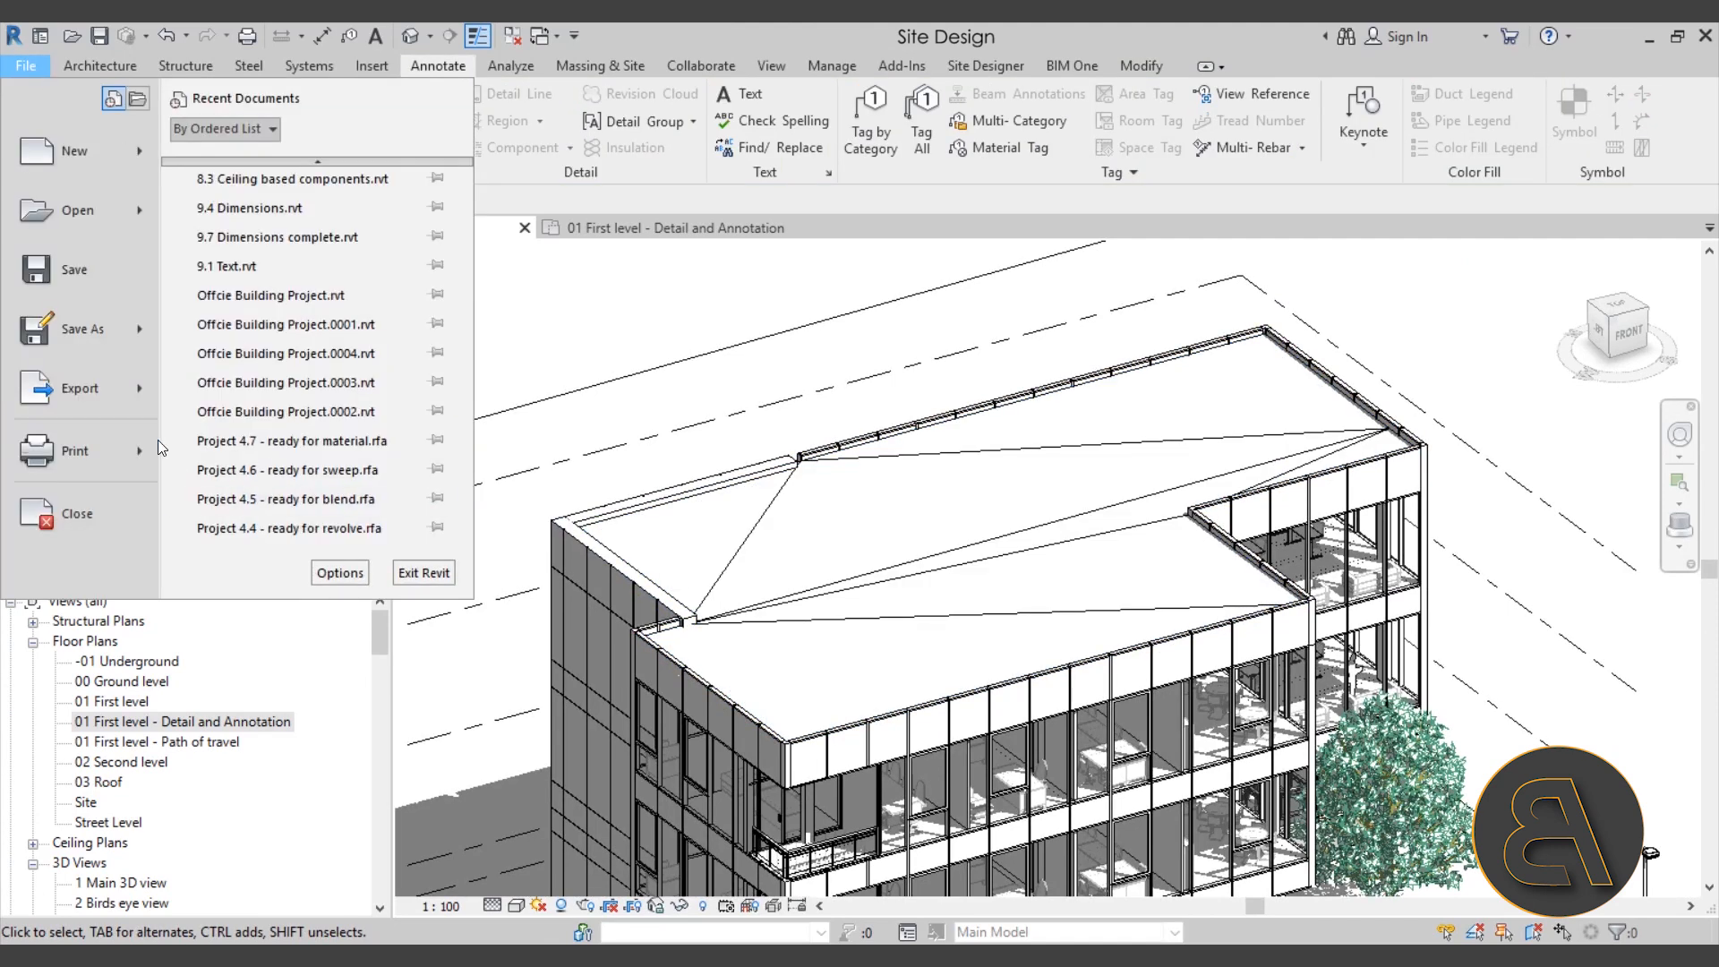
click(327, 569)
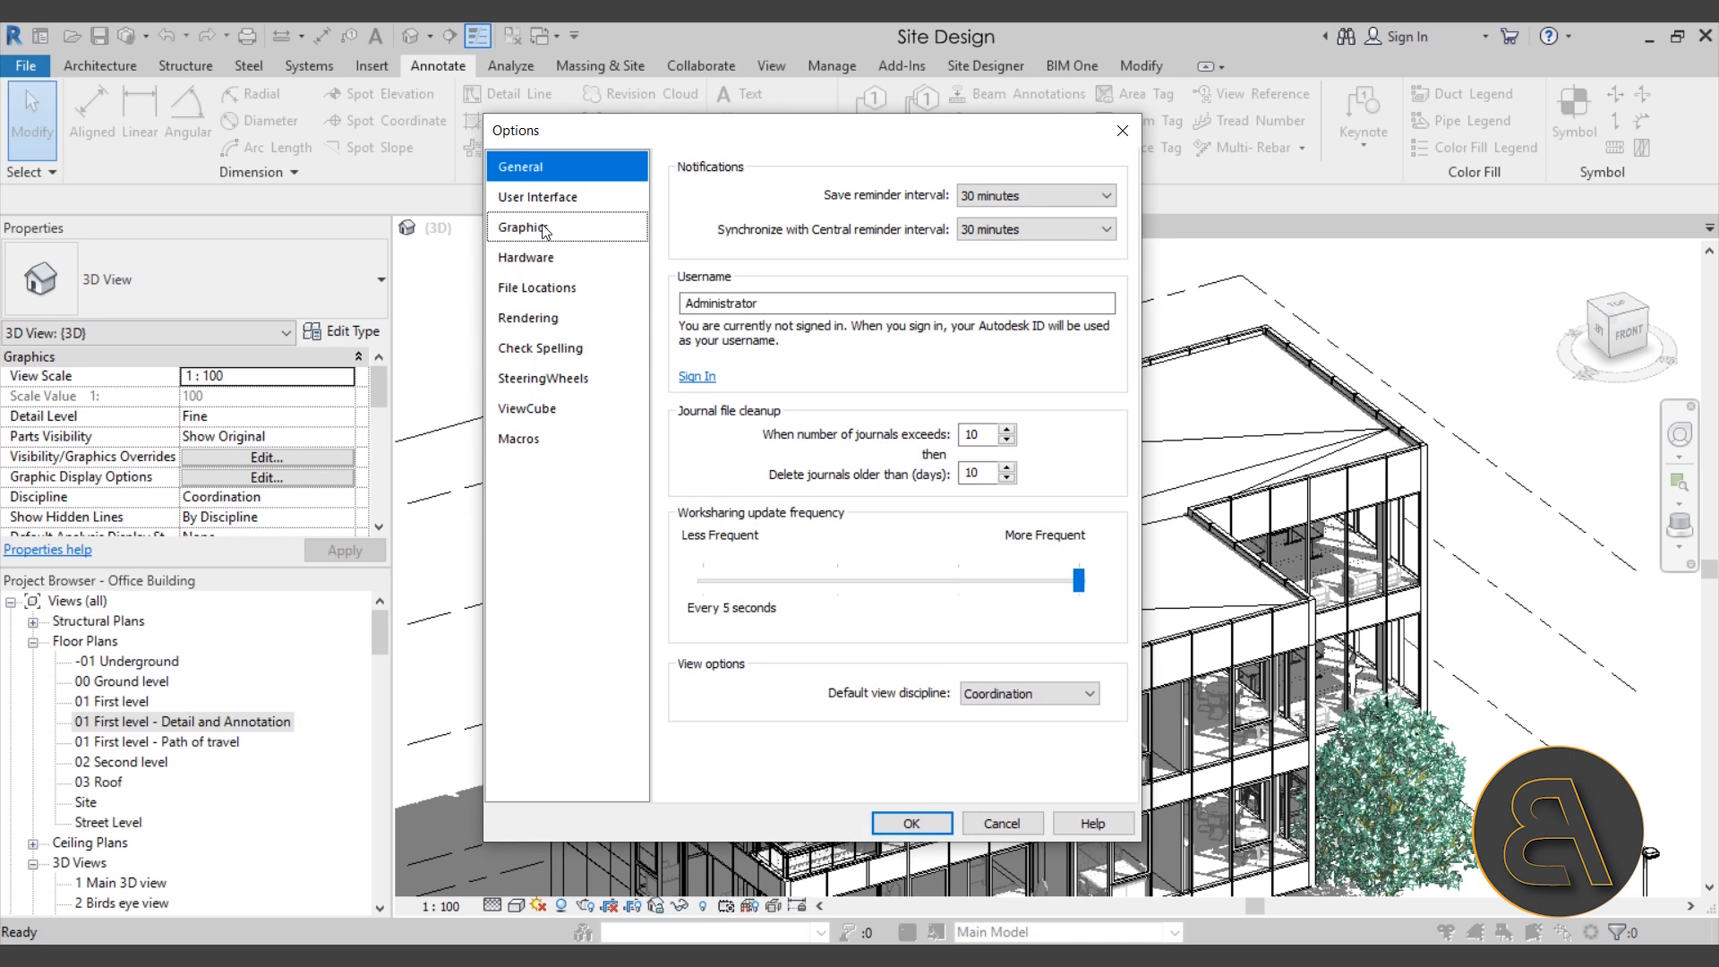
click(555, 227)
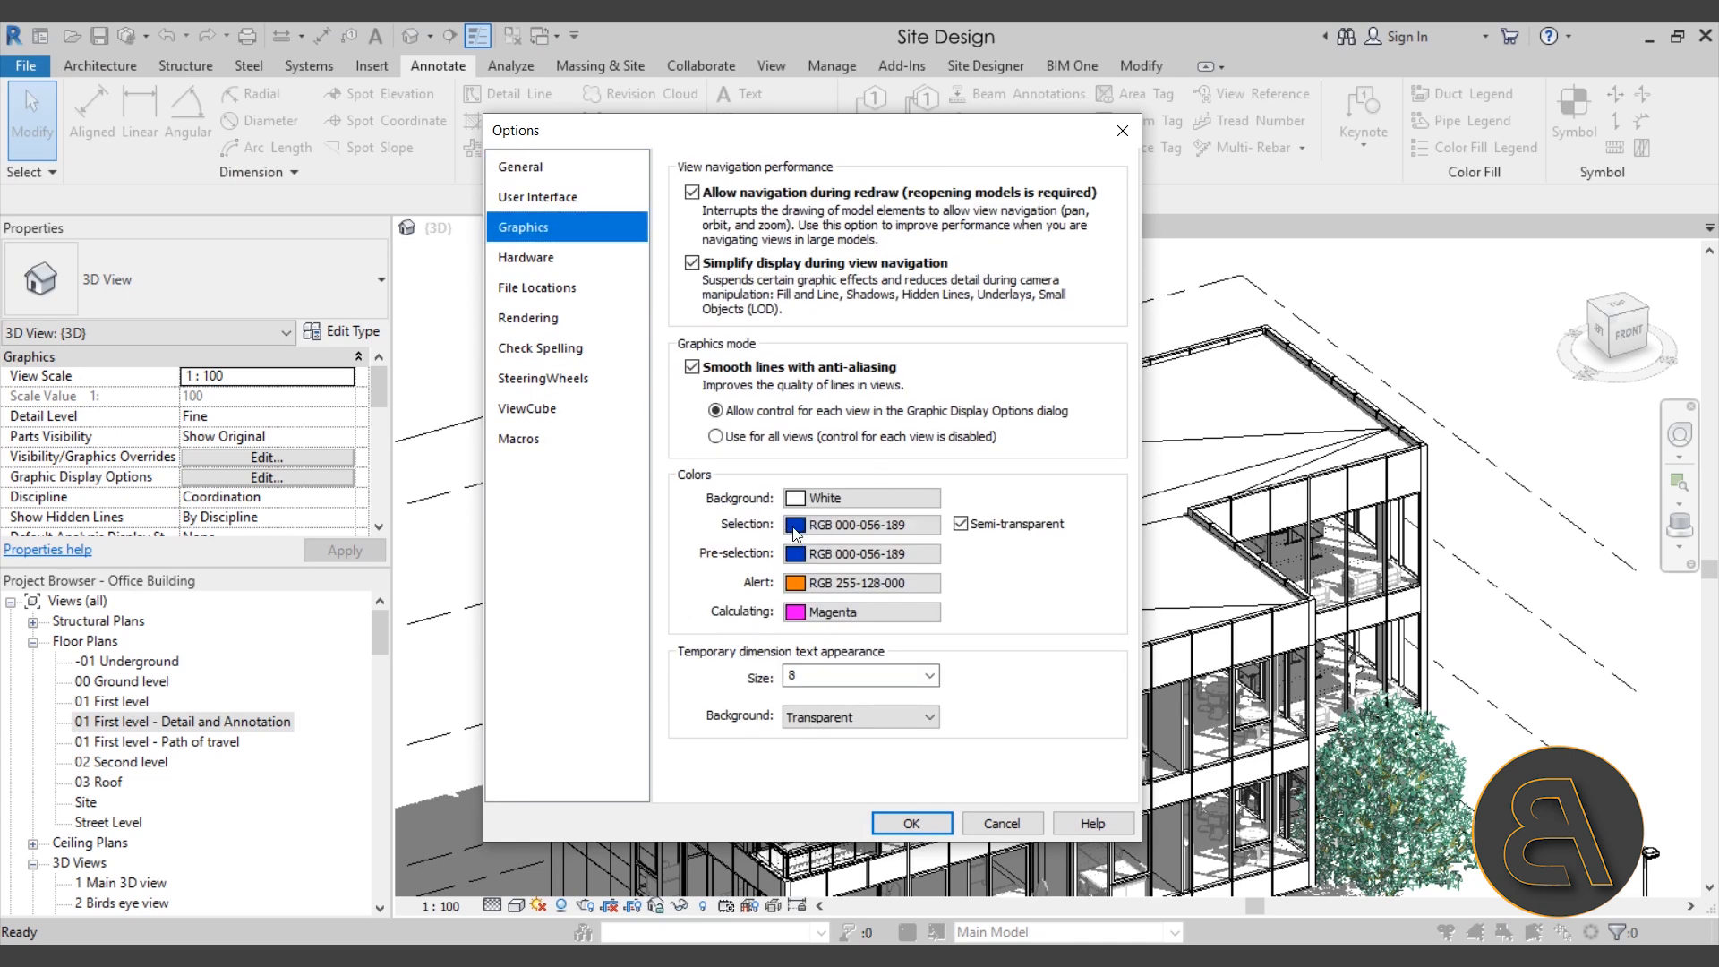
click(793, 555)
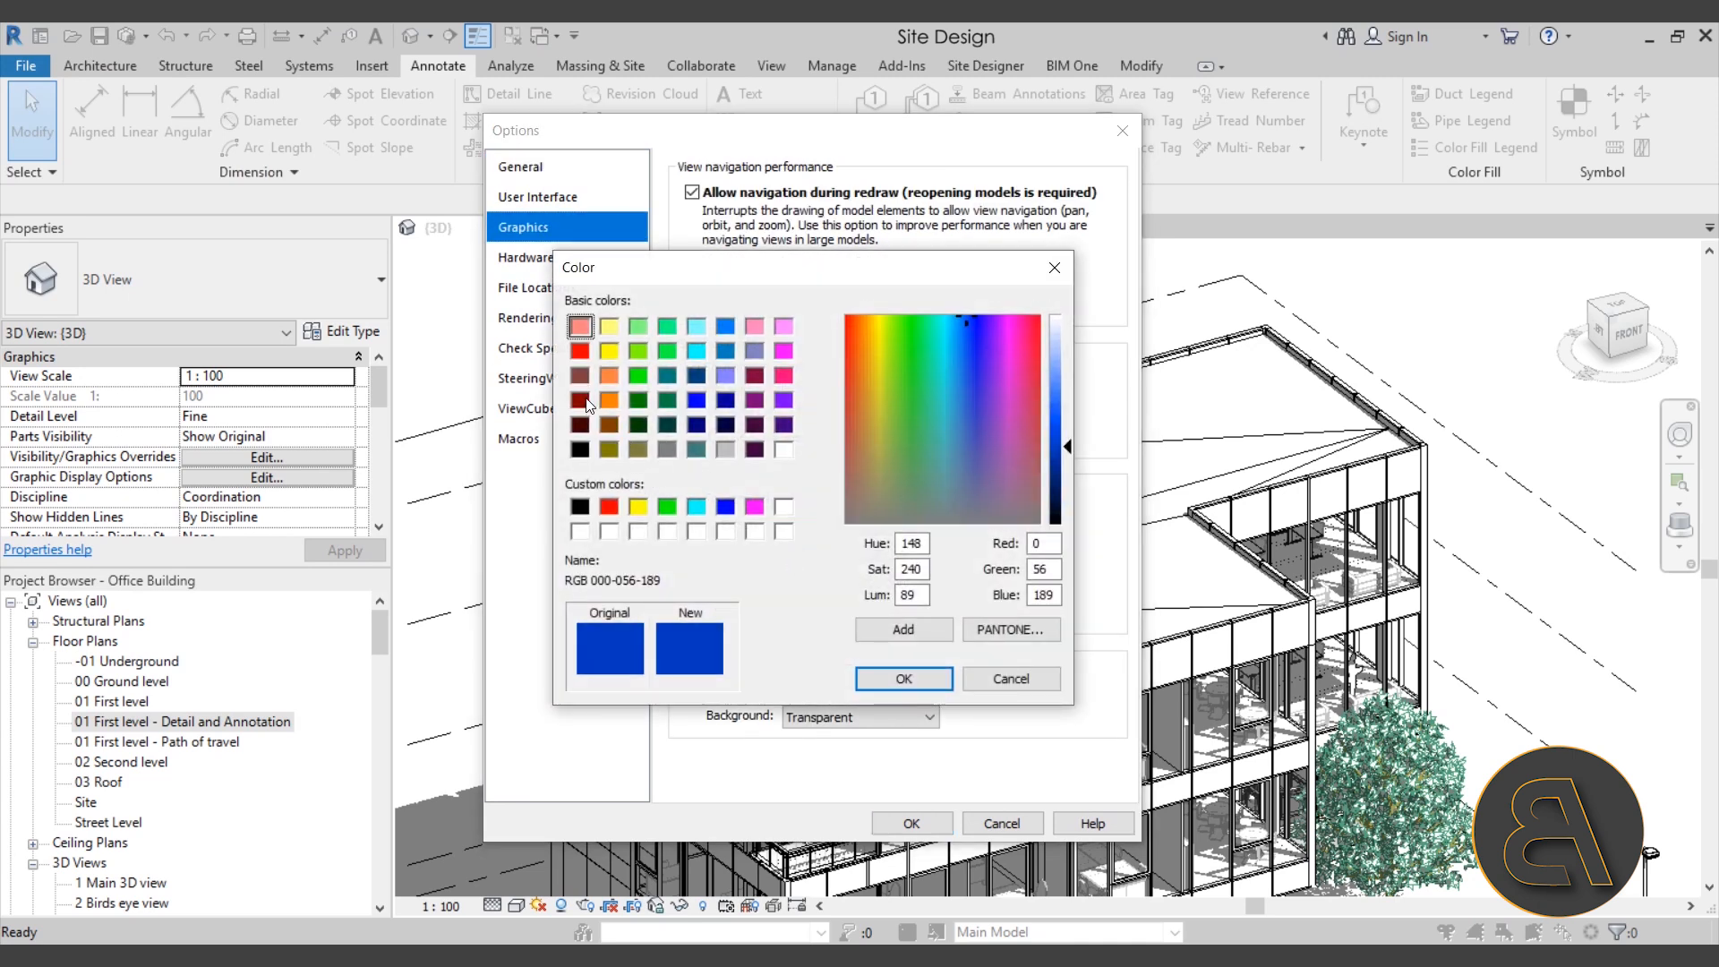
click(579, 350)
click(903, 679)
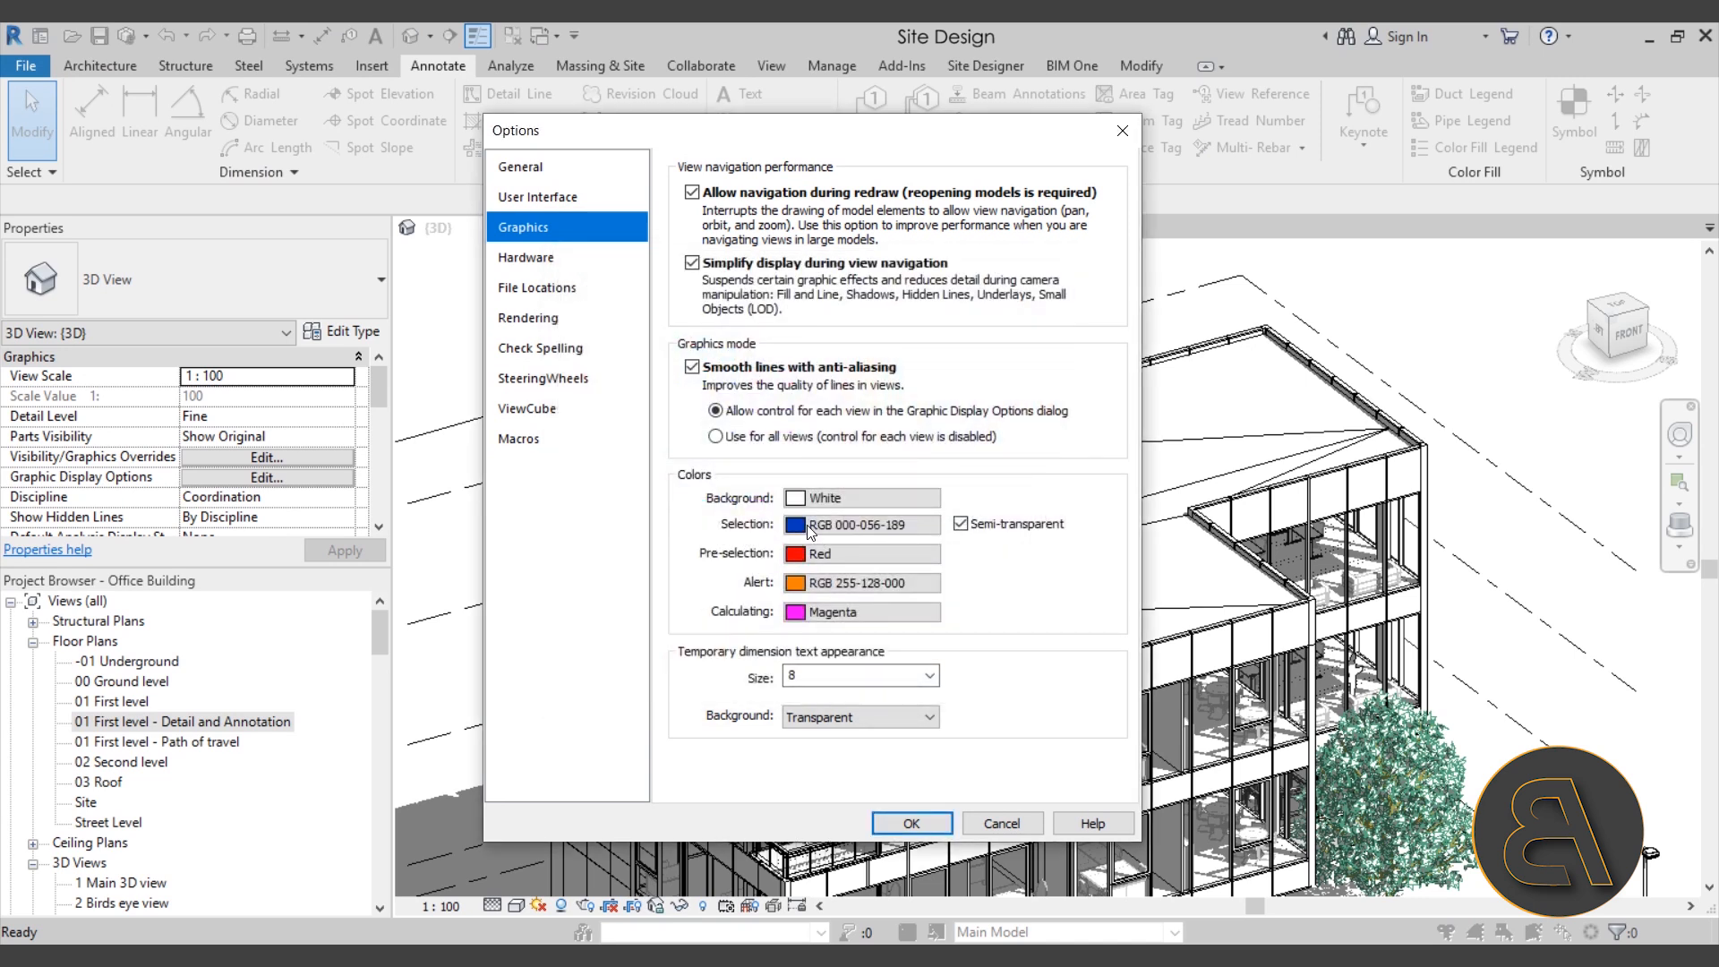
Step: Set the selection color to Cyan and apply the graphics color changes
click(797, 526)
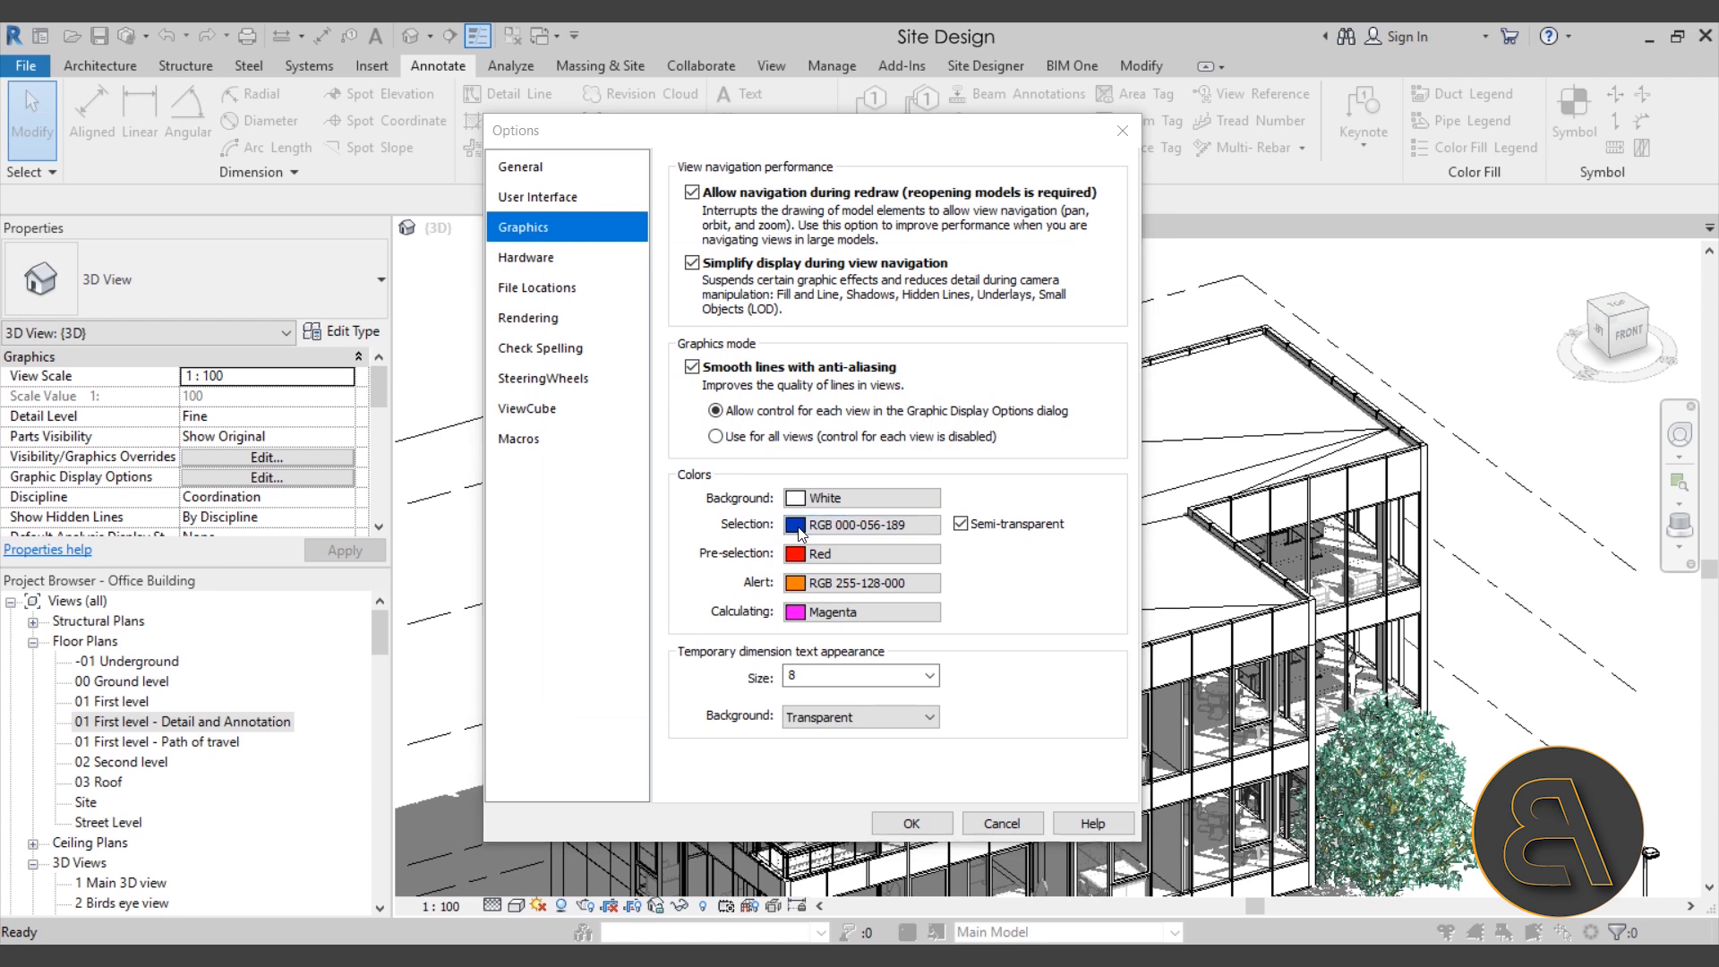
click(698, 351)
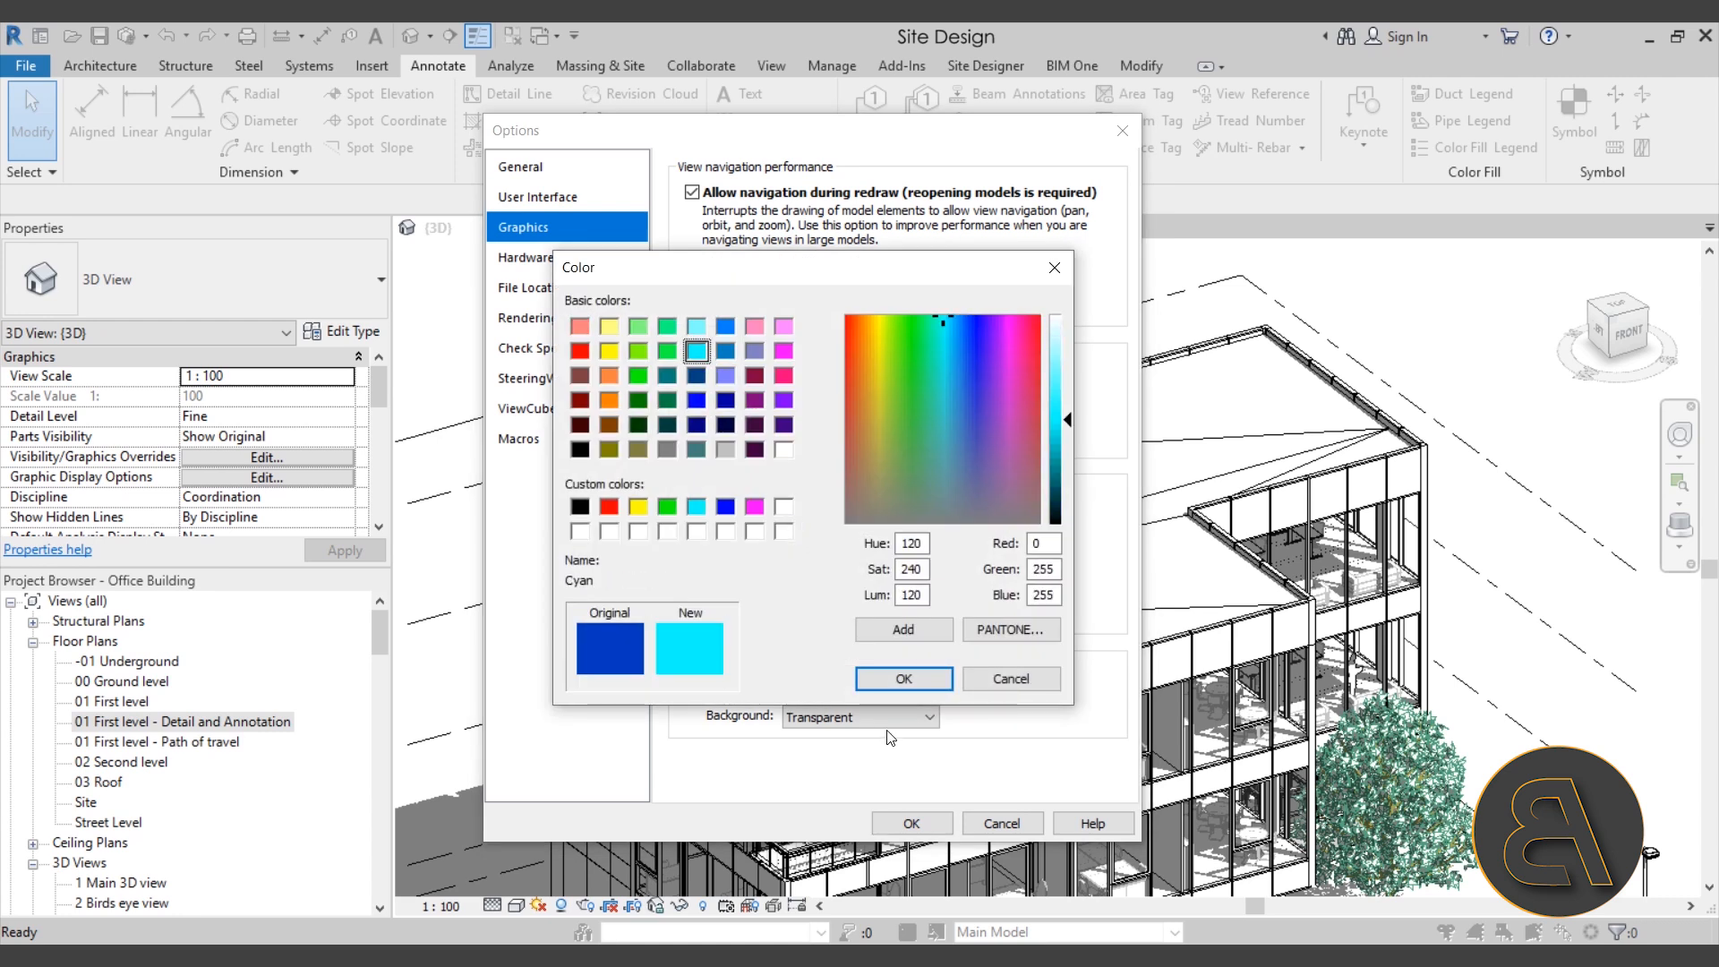
click(897, 677)
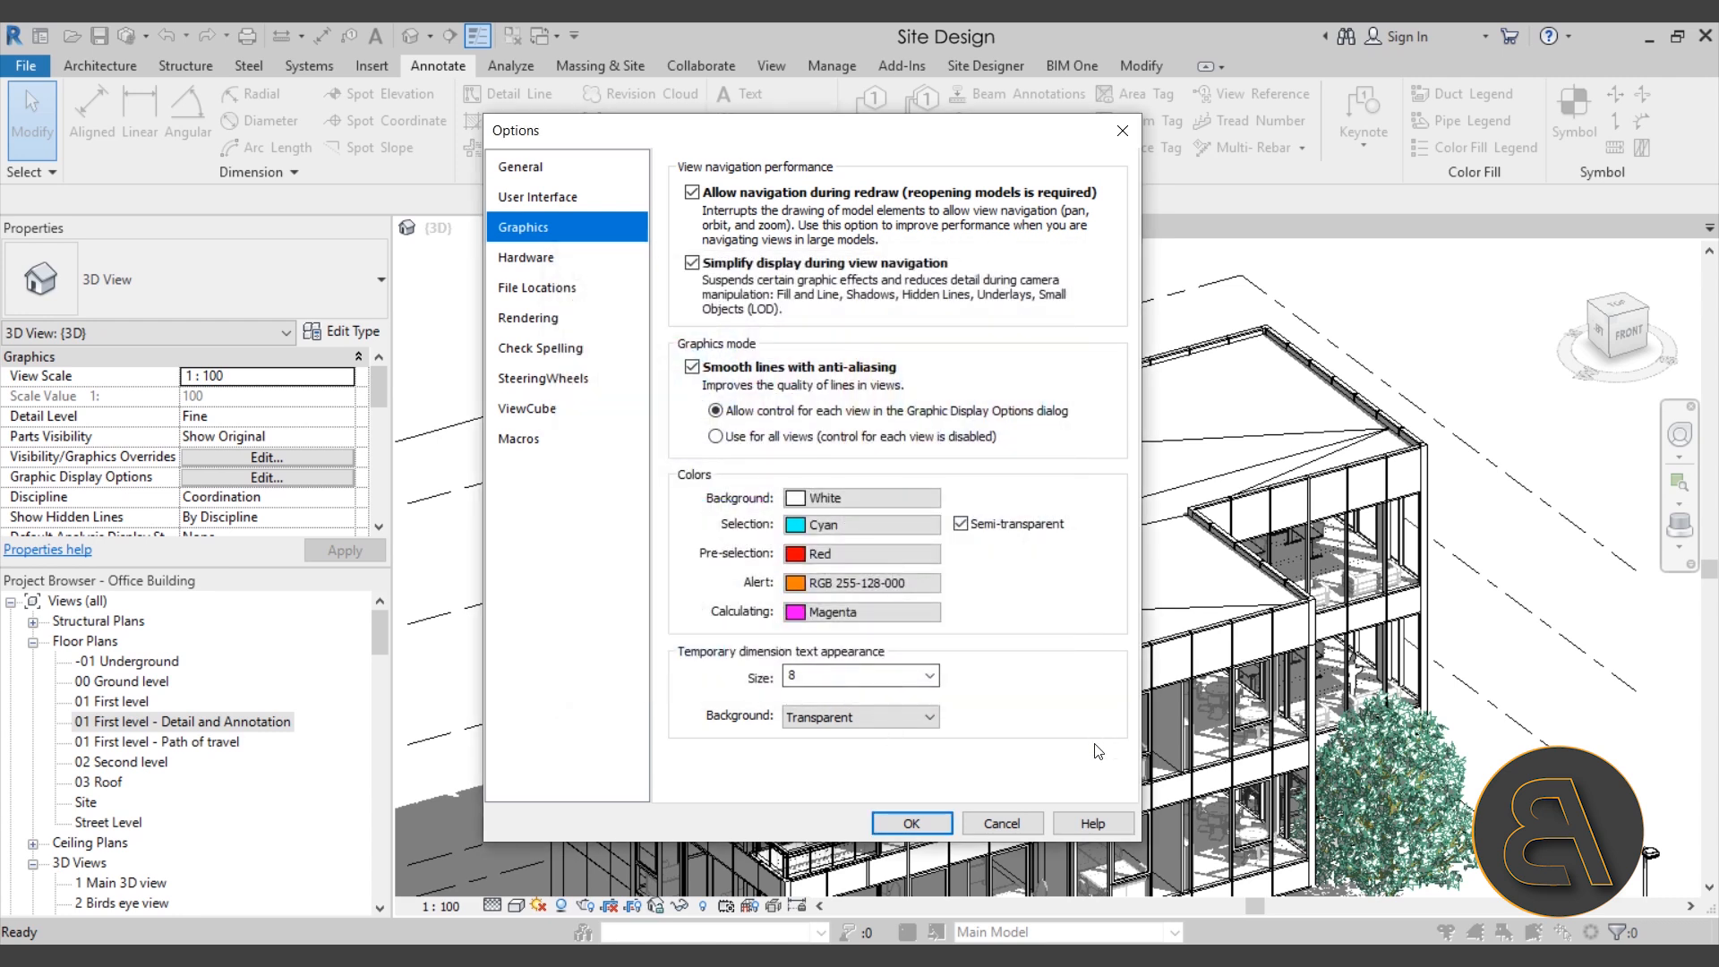
click(911, 823)
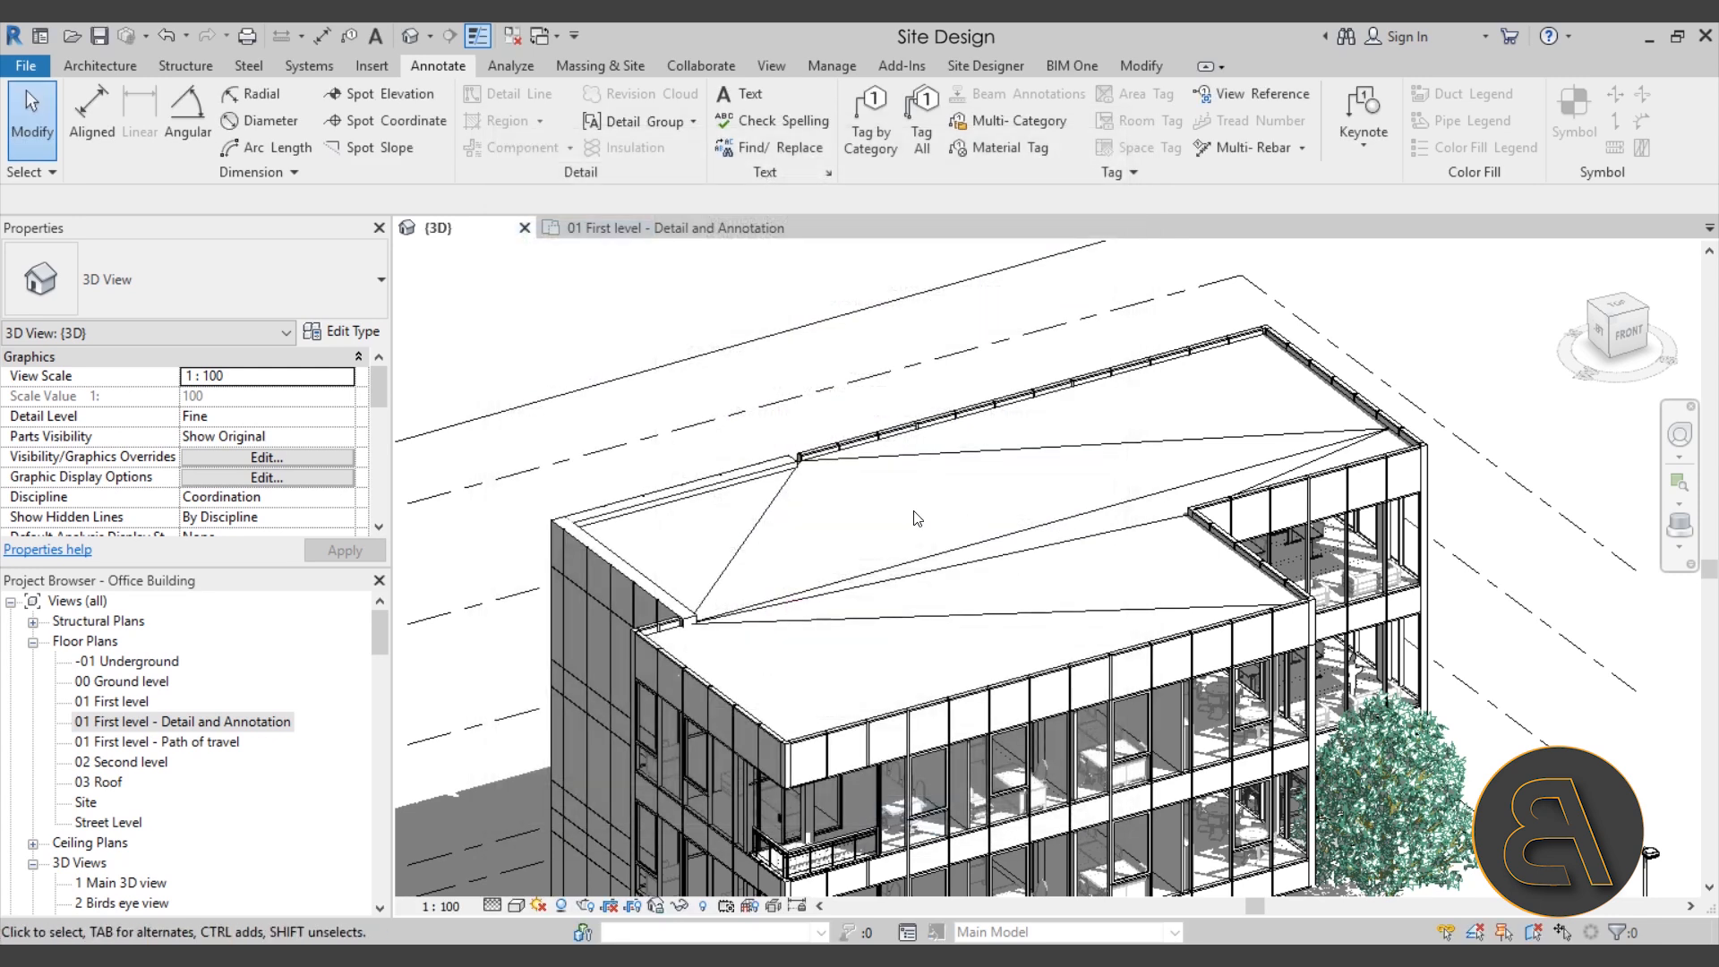
Step: Check the roof's new pre-selection and selection highlights by selecting and deselecting it
click(768, 528)
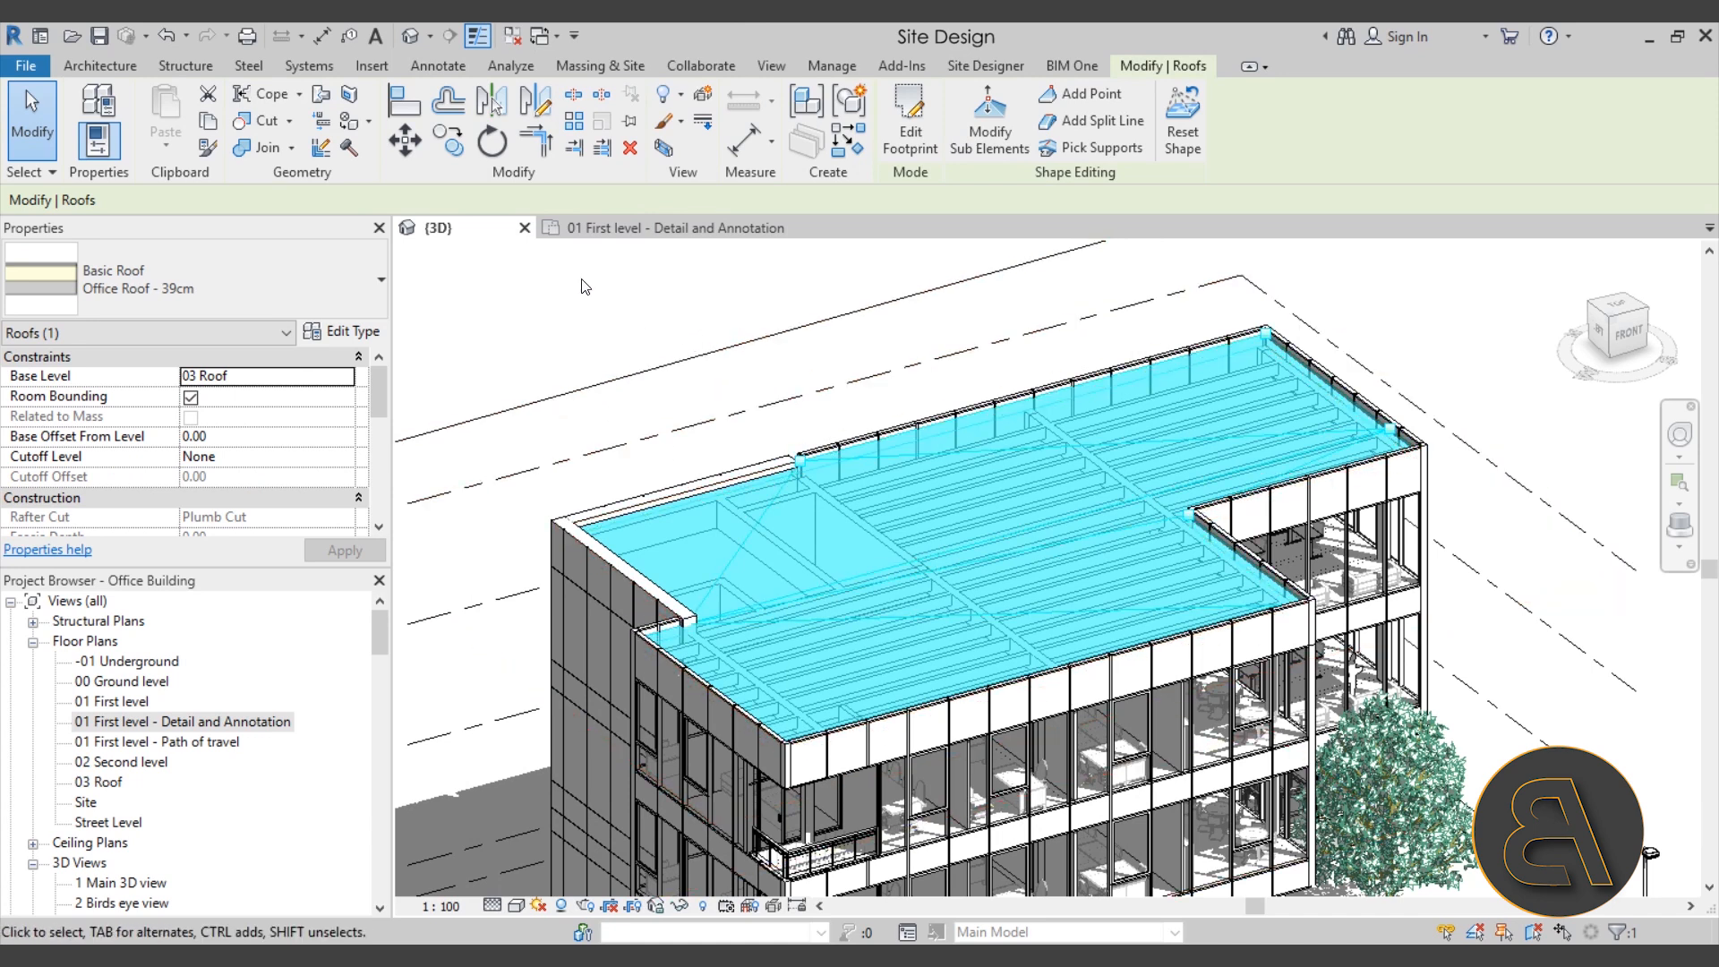
click(565, 301)
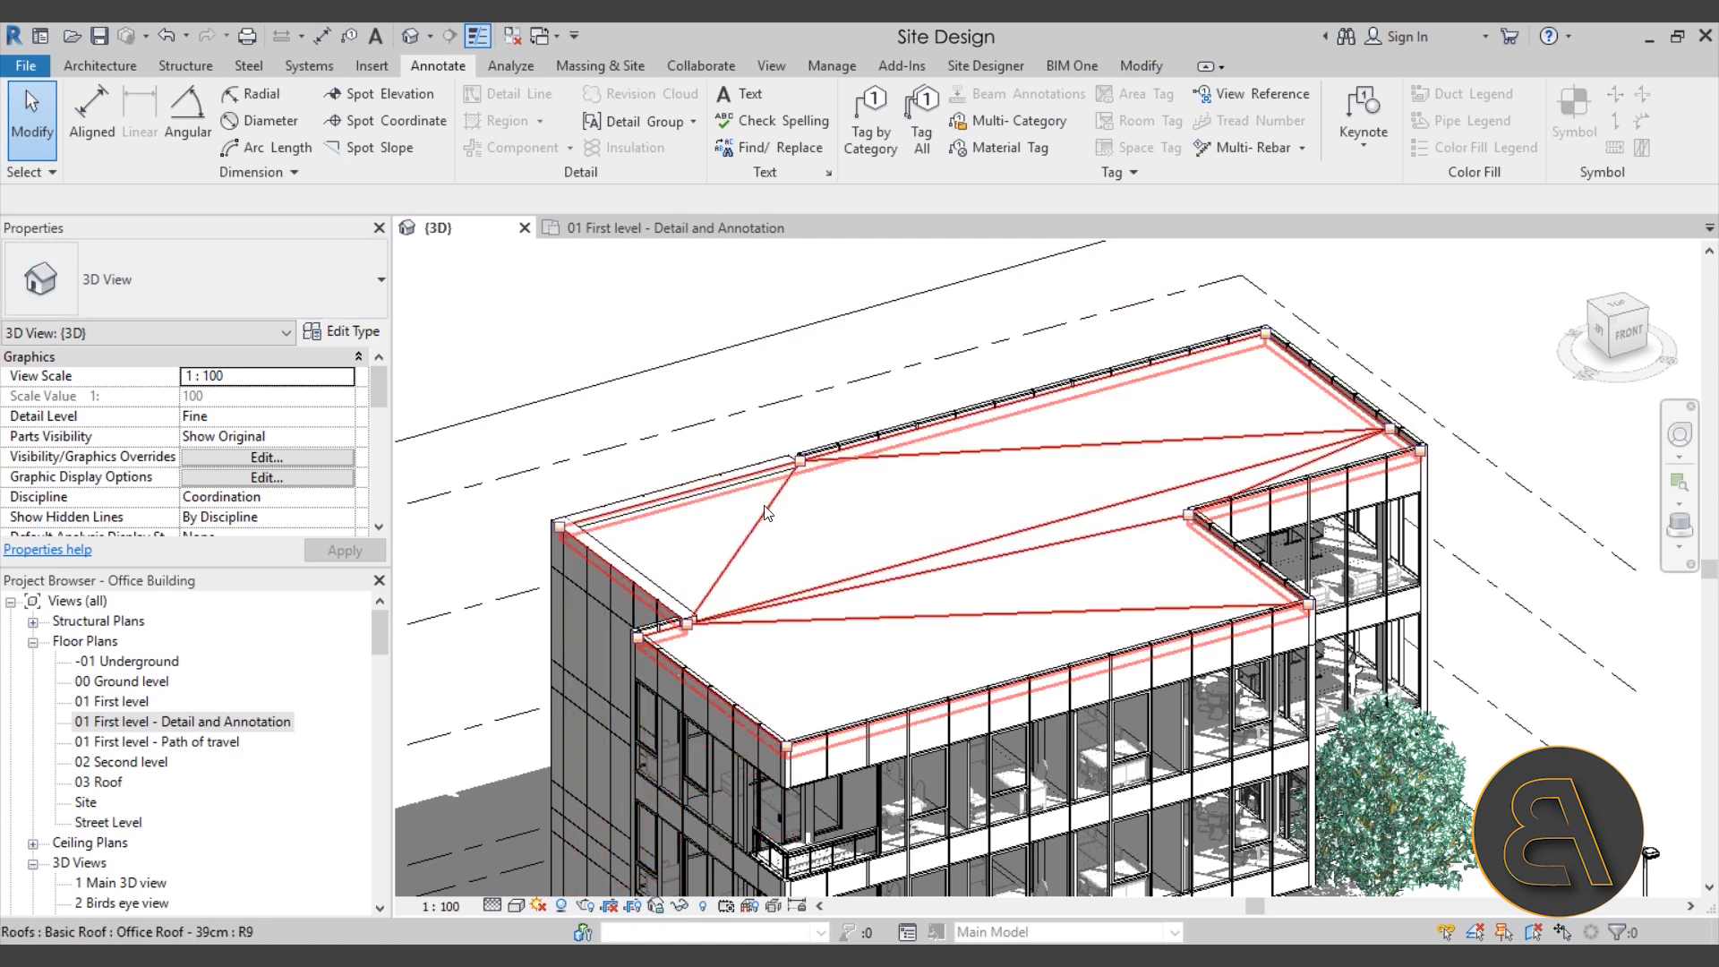
click(169, 41)
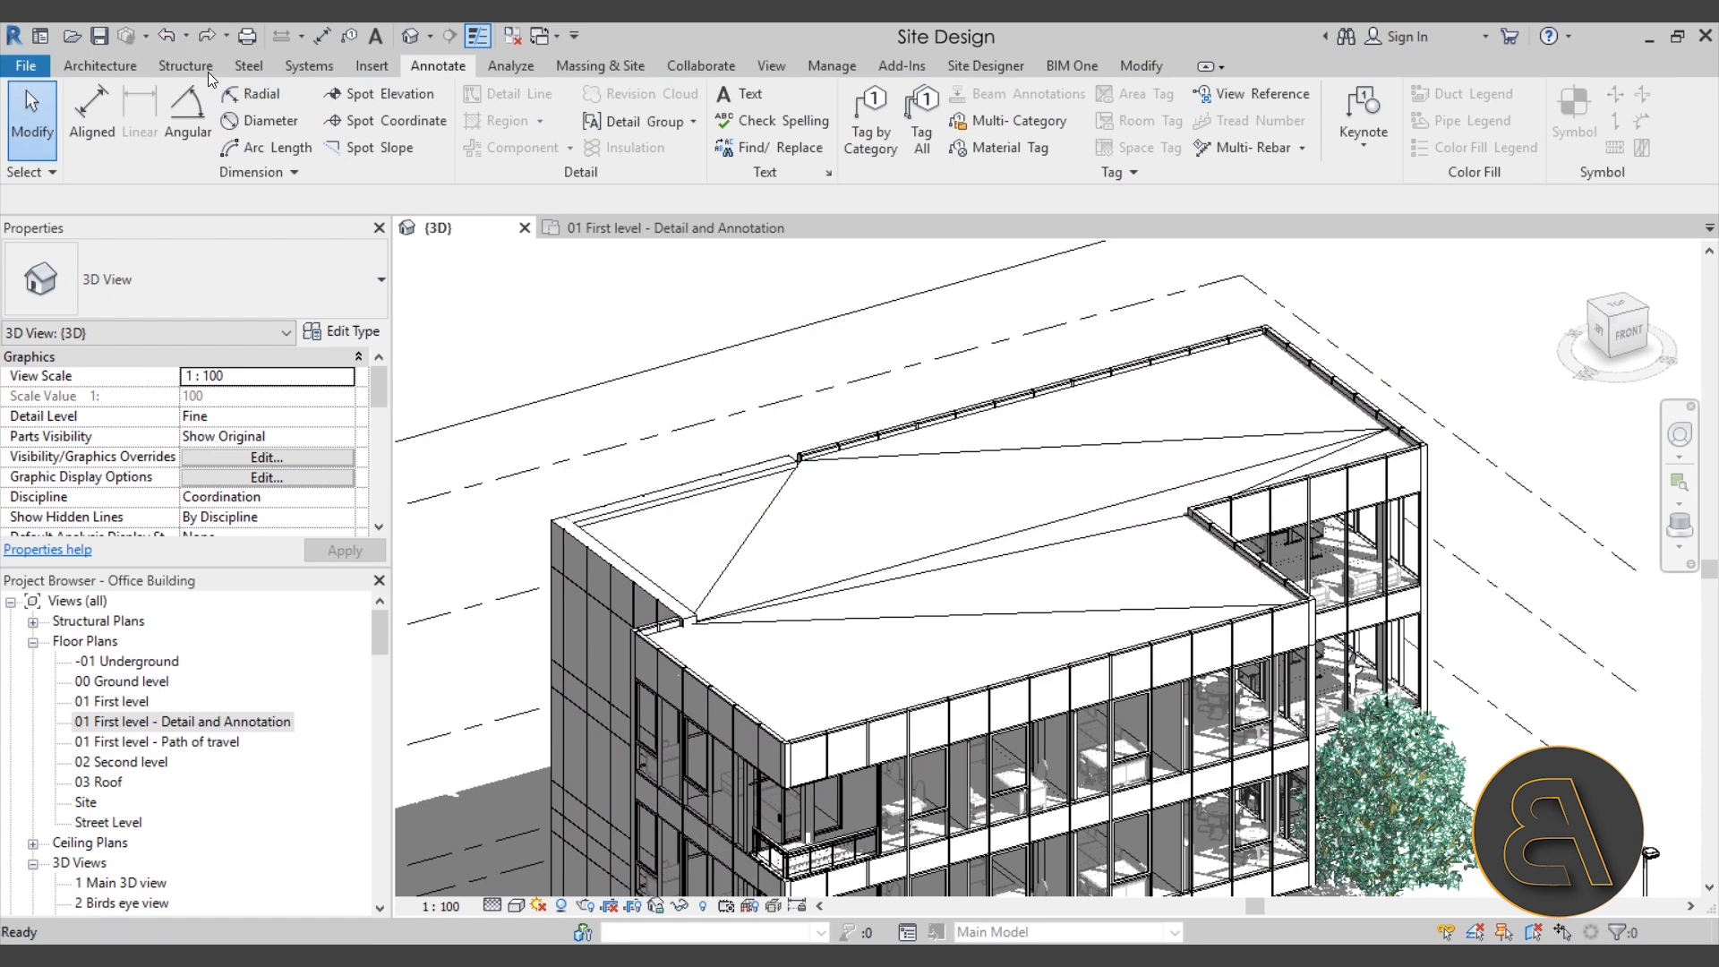
click(779, 490)
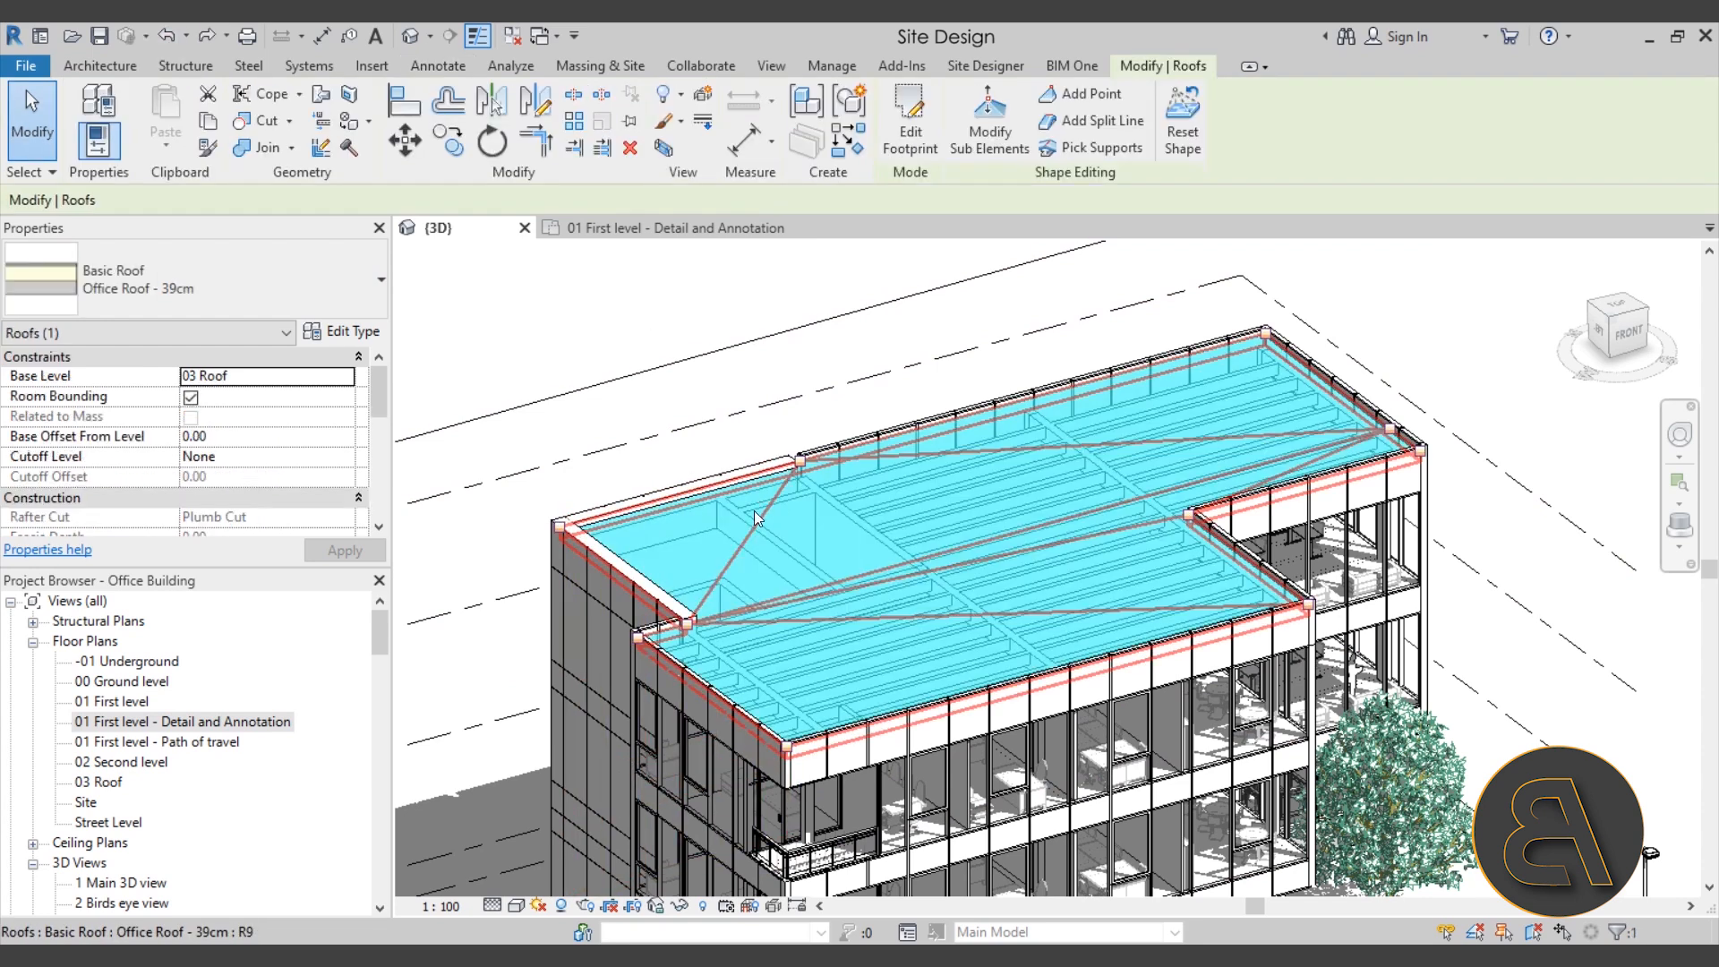
click(700, 402)
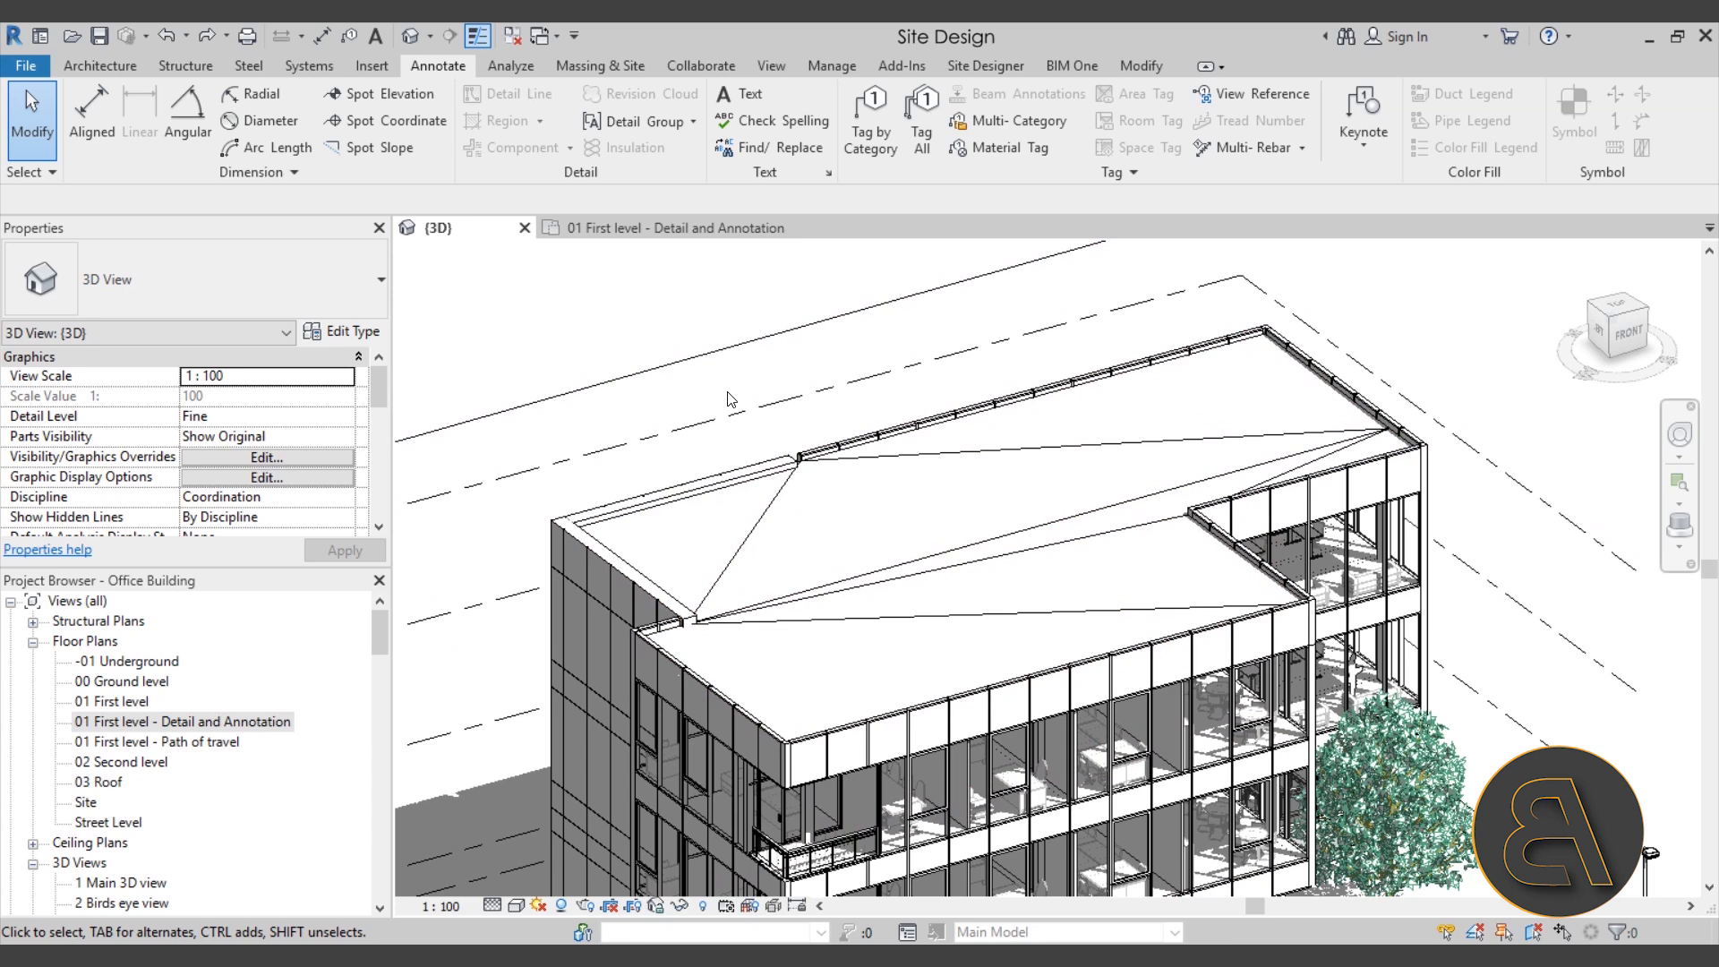
Step: Open the selection color for editing in the application's Graphics options
click(25, 65)
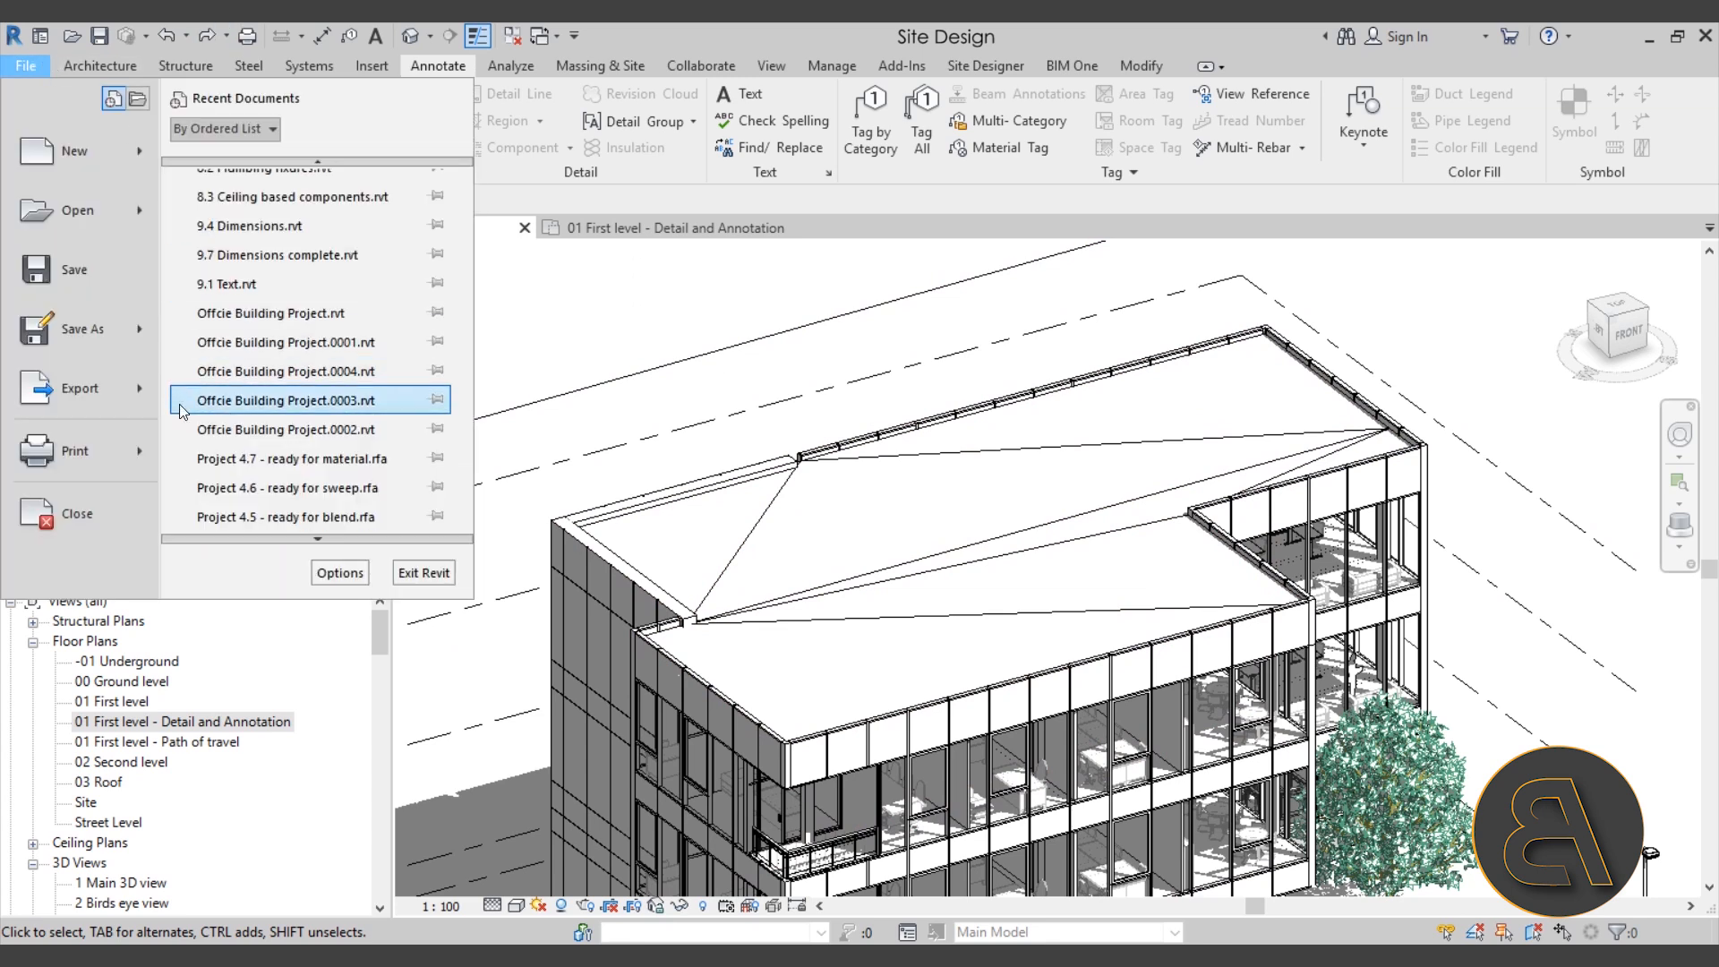
click(340, 572)
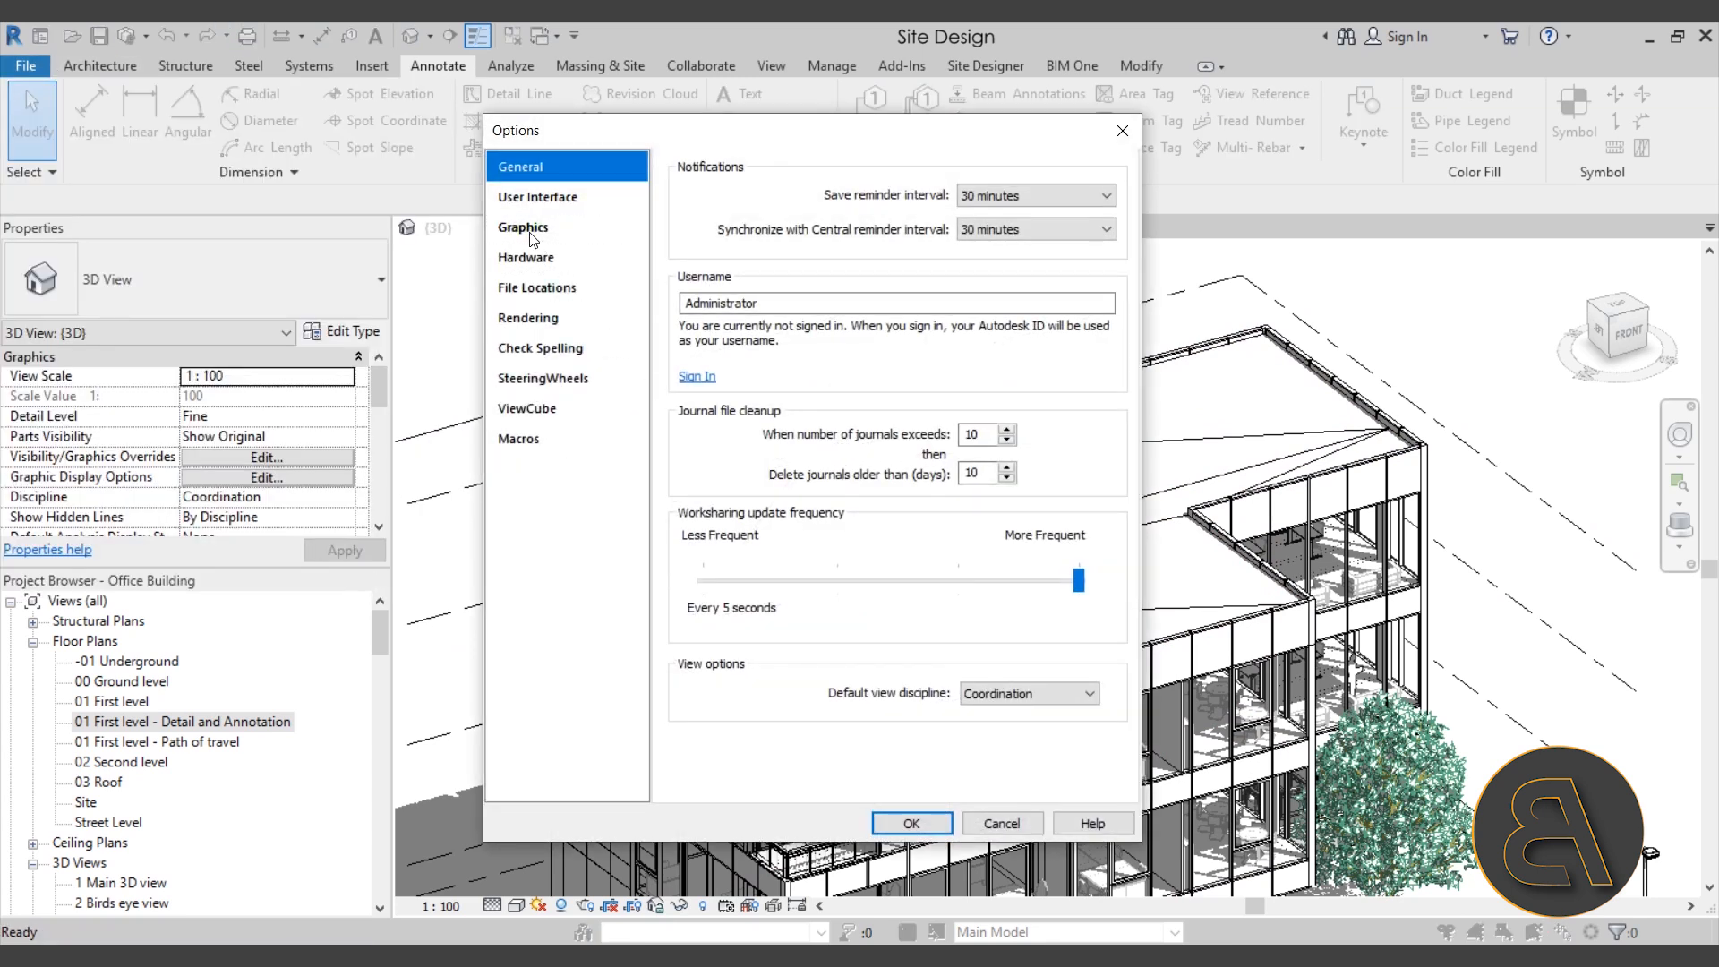
click(528, 229)
click(814, 498)
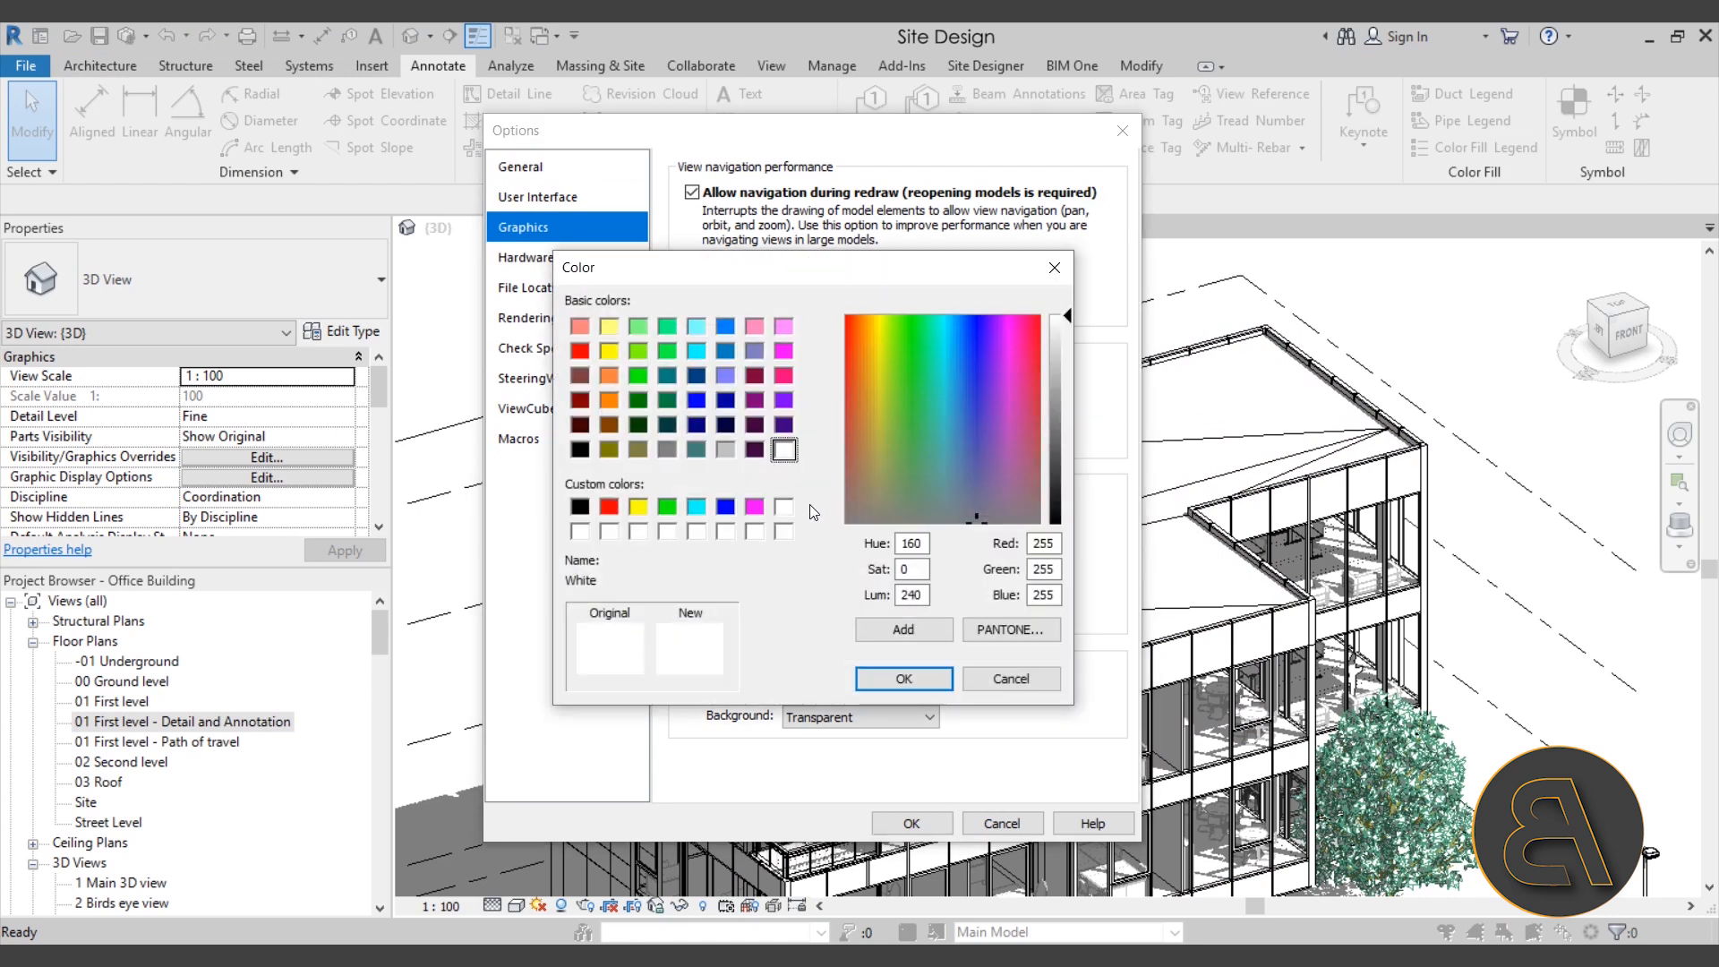
click(999, 679)
click(835, 528)
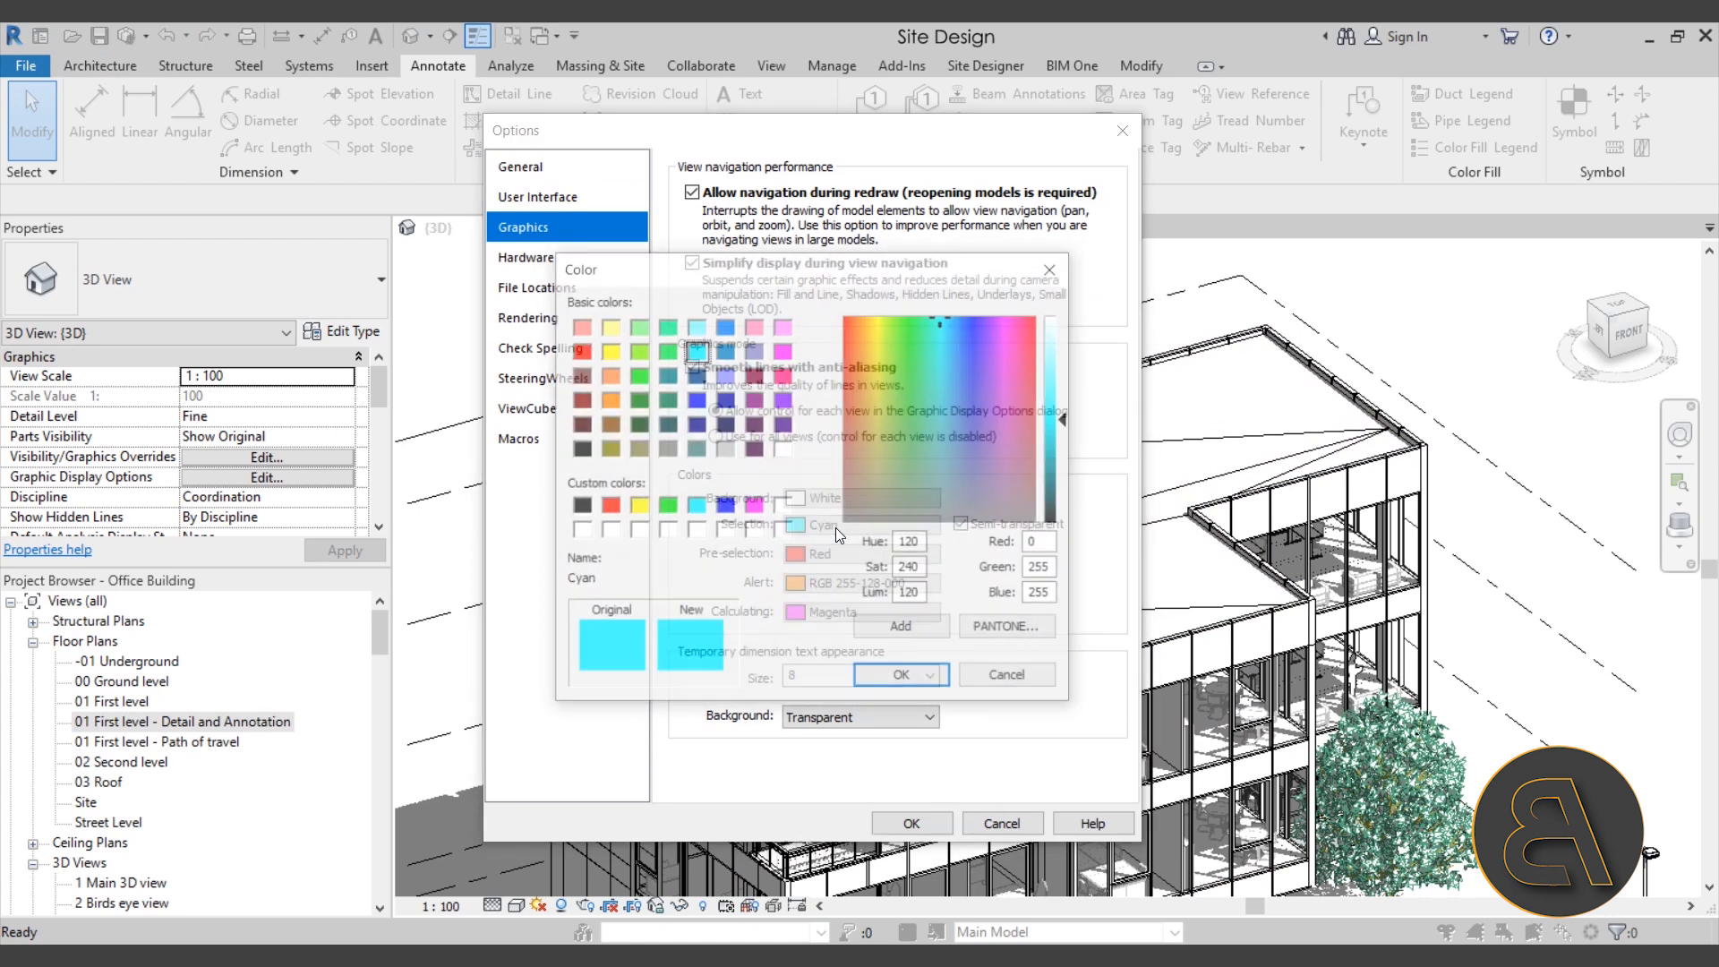
Step: Try several blue and purple swatches for the selection color
click(725, 507)
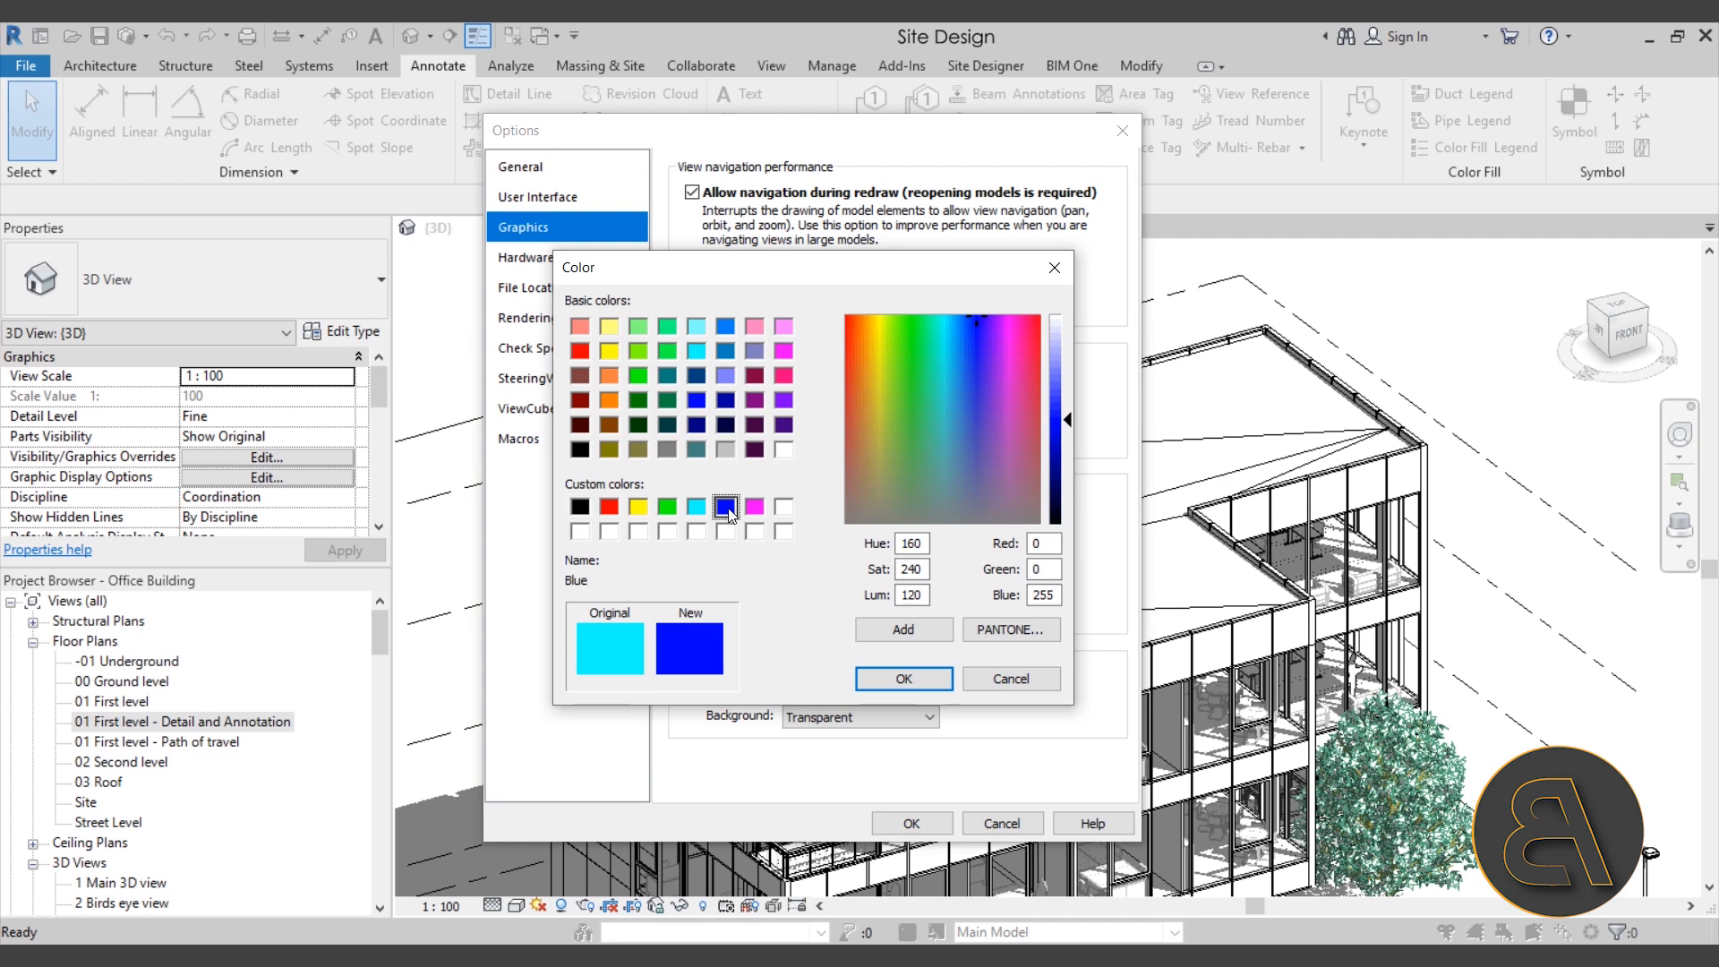
click(697, 424)
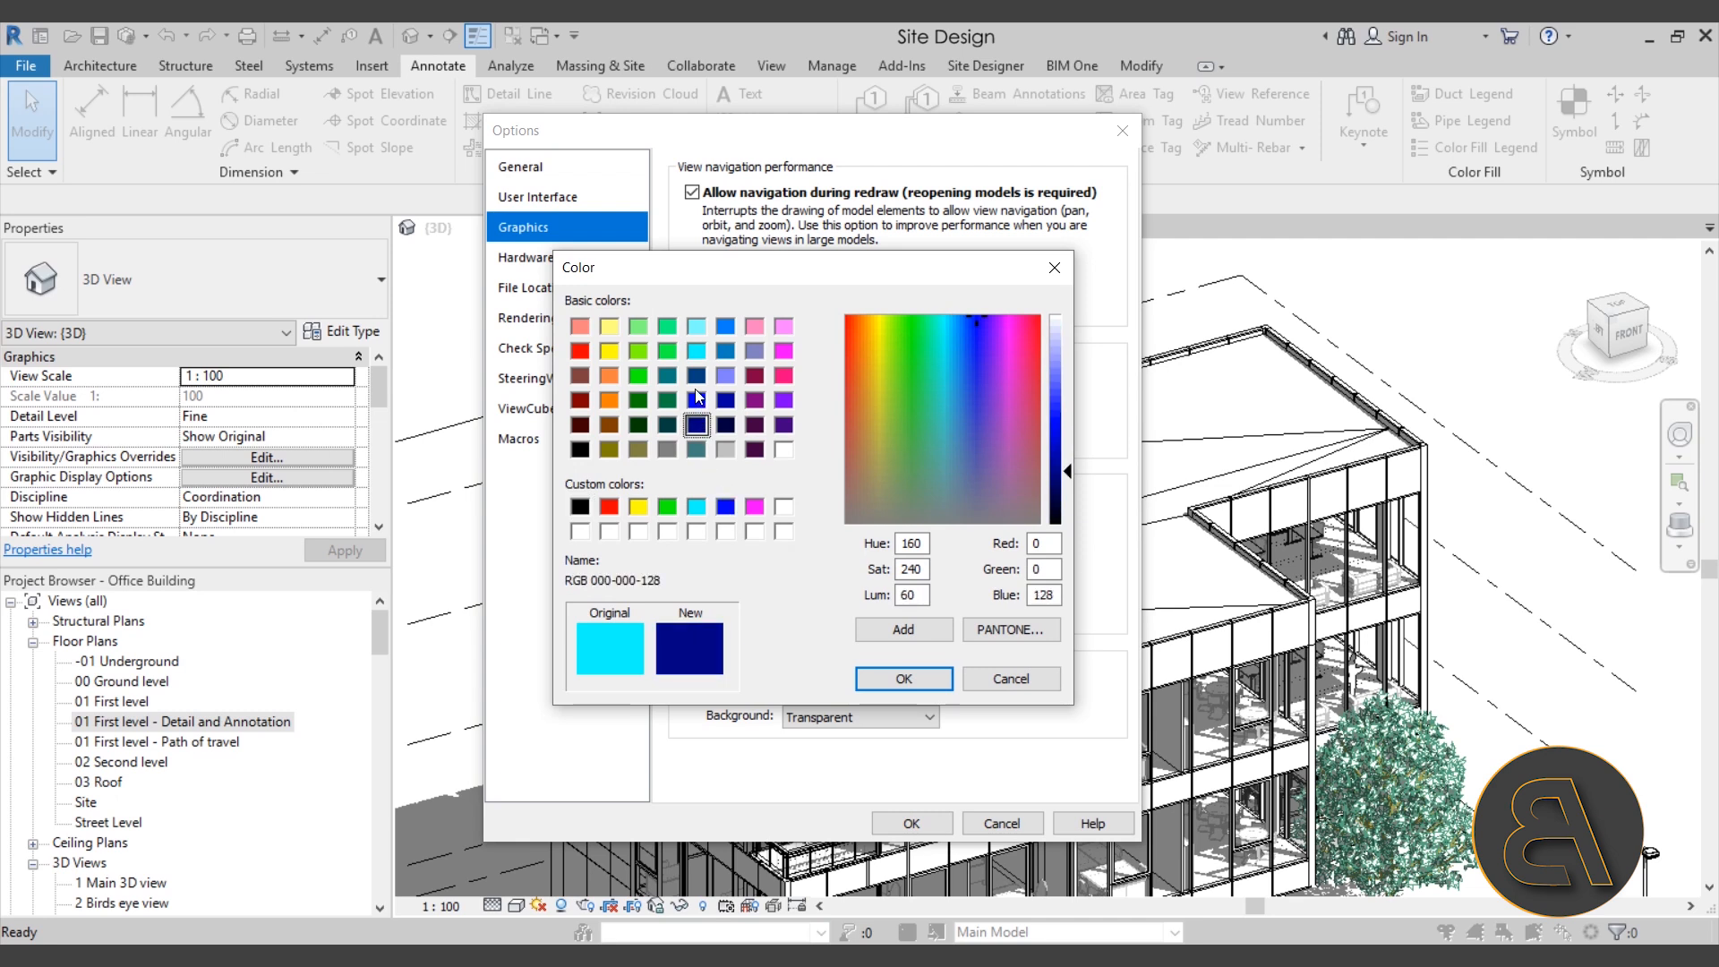
click(697, 401)
click(726, 401)
click(697, 400)
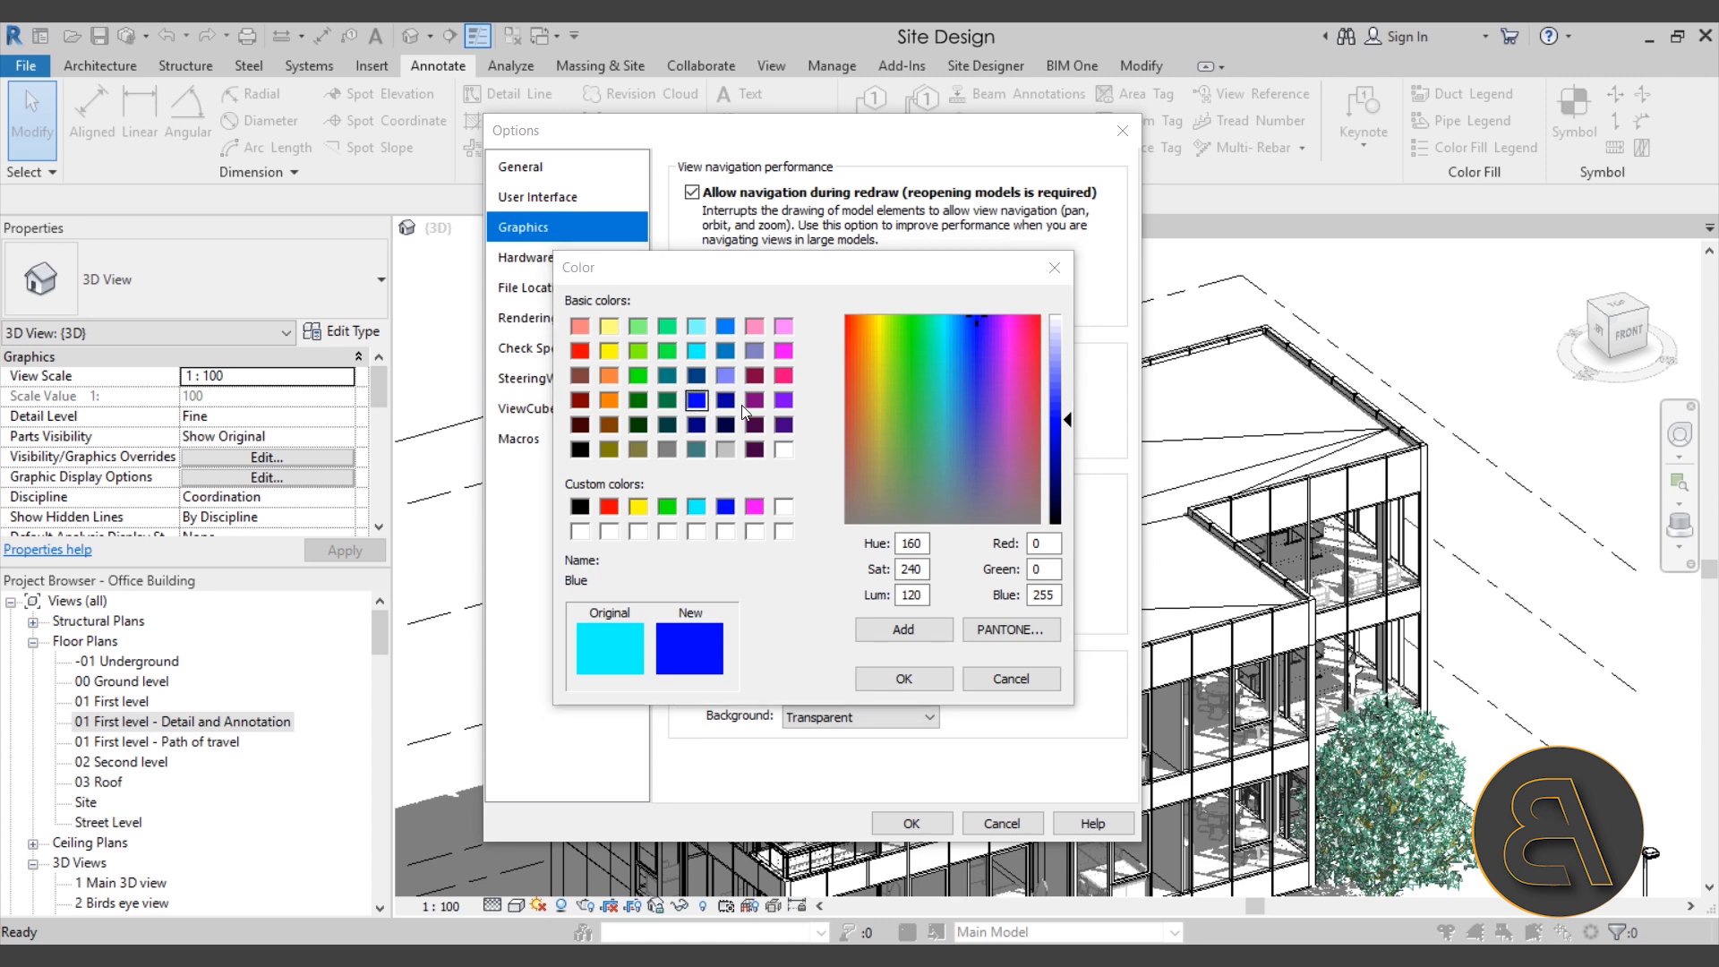
click(697, 424)
click(697, 400)
click(696, 378)
click(720, 349)
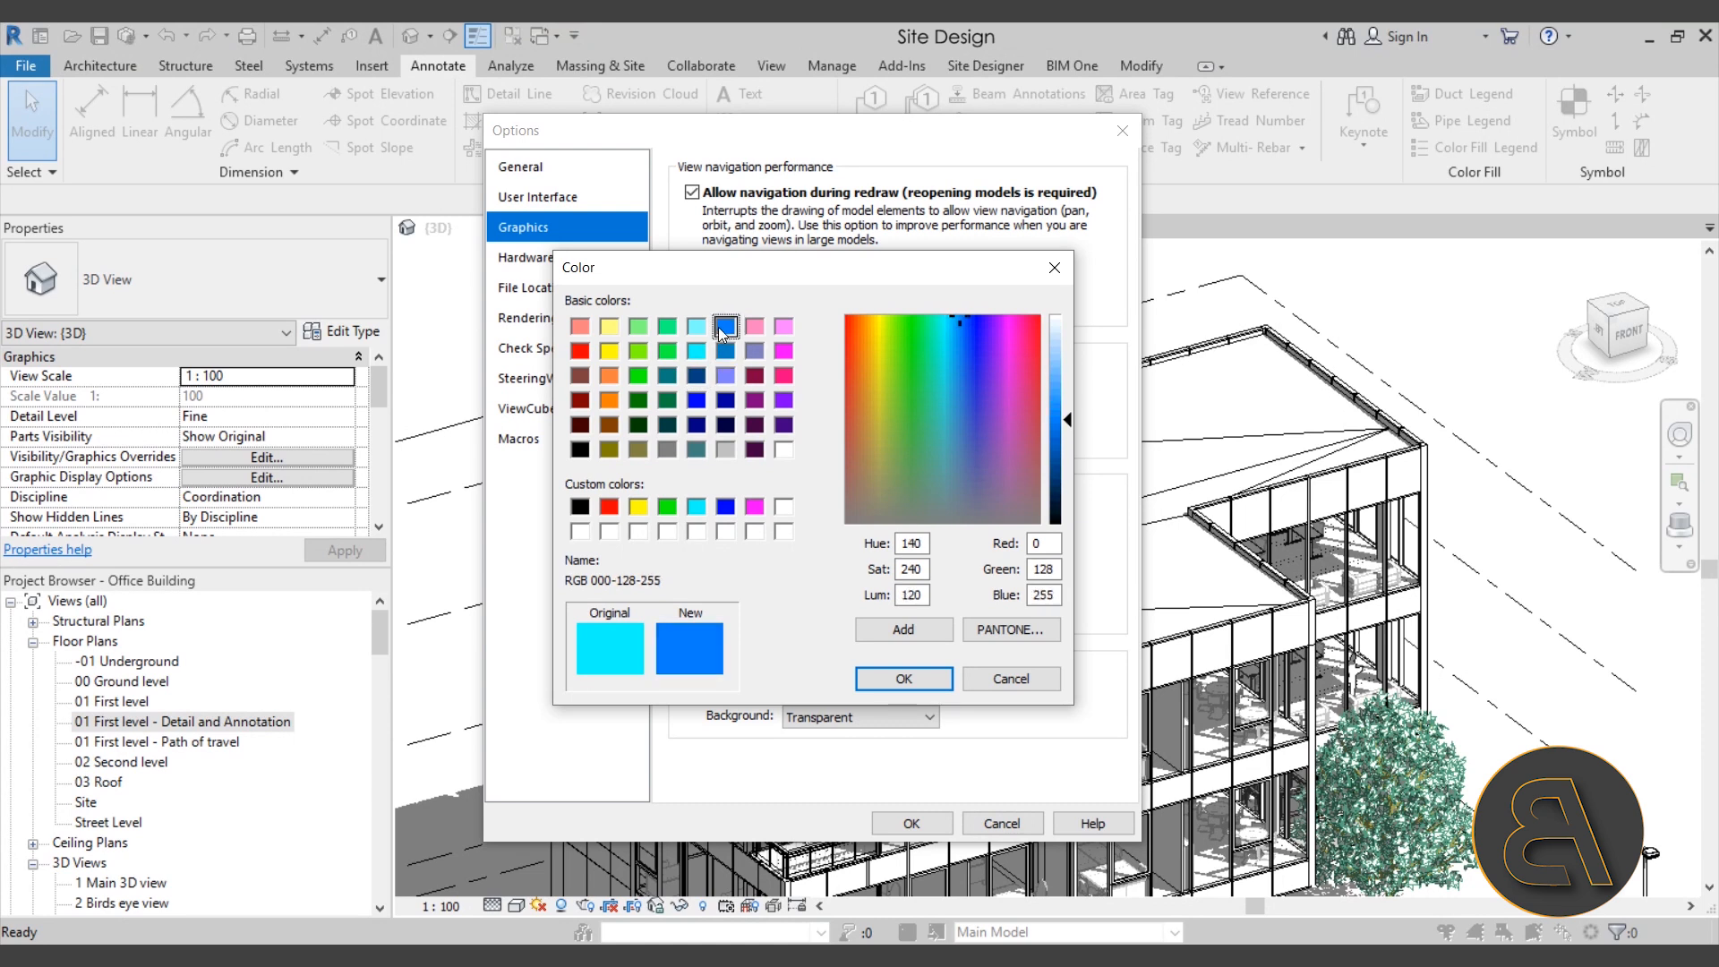
click(784, 424)
Step: Set the selection color to RGB 000-056-189, starting from the dark blue RGB 000-000-128 swatch
click(697, 424)
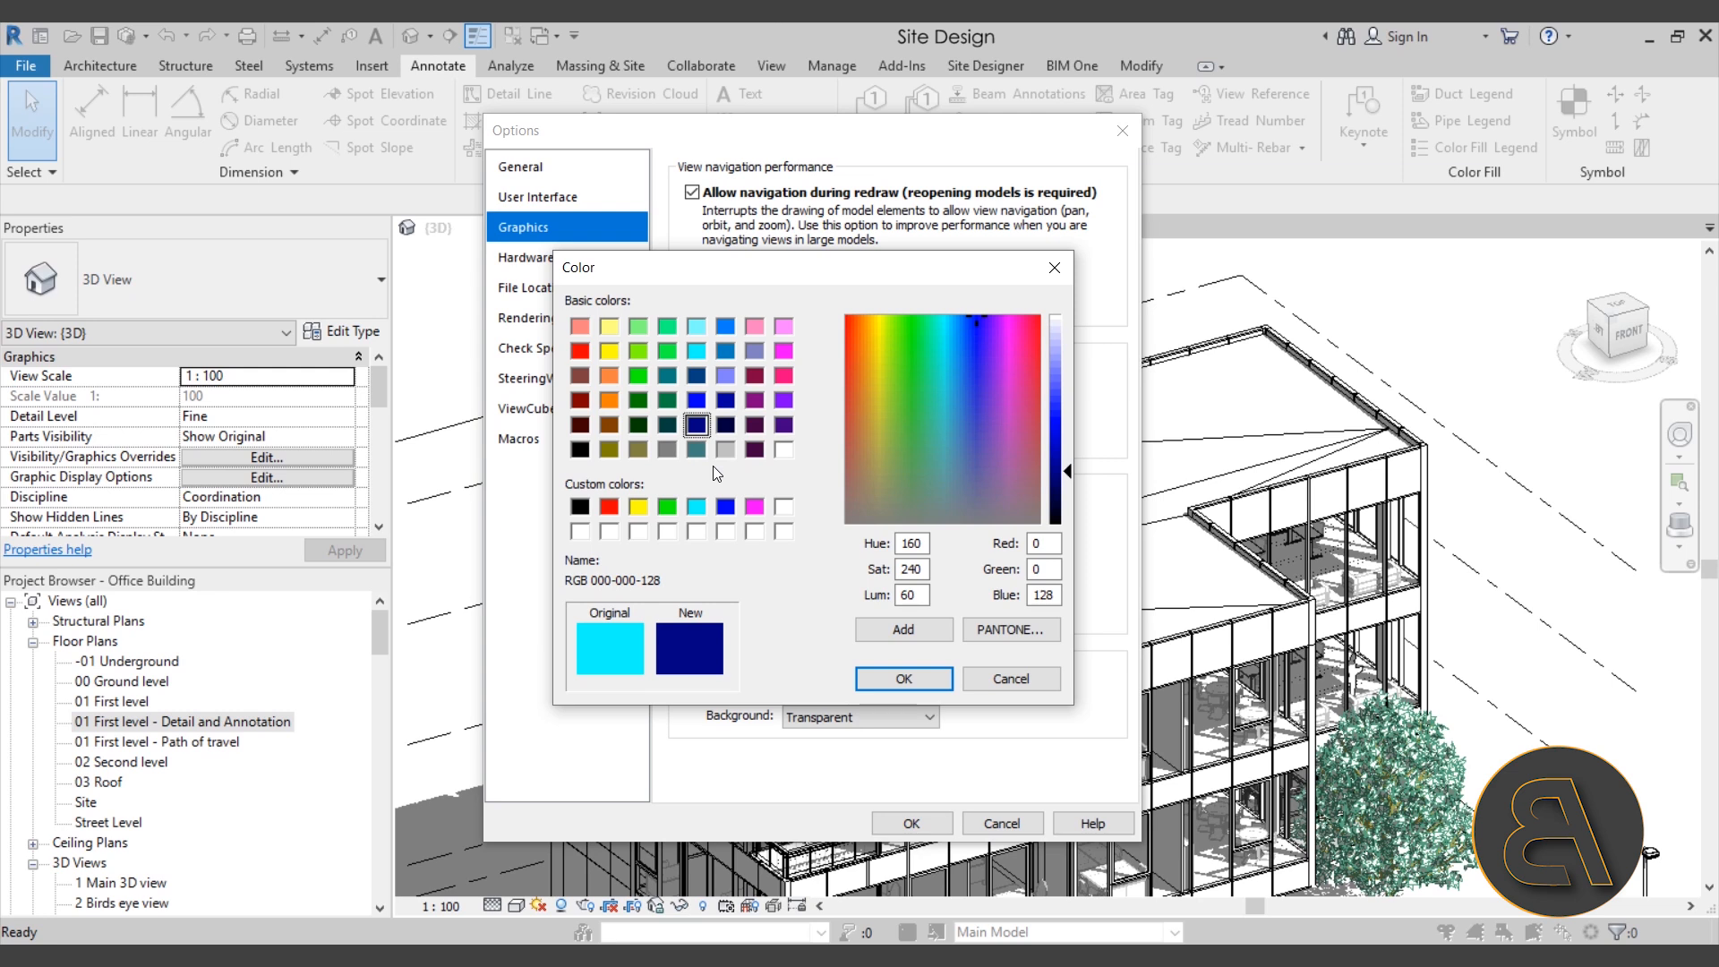
click(1047, 570)
double_click(1053, 569)
text(56)
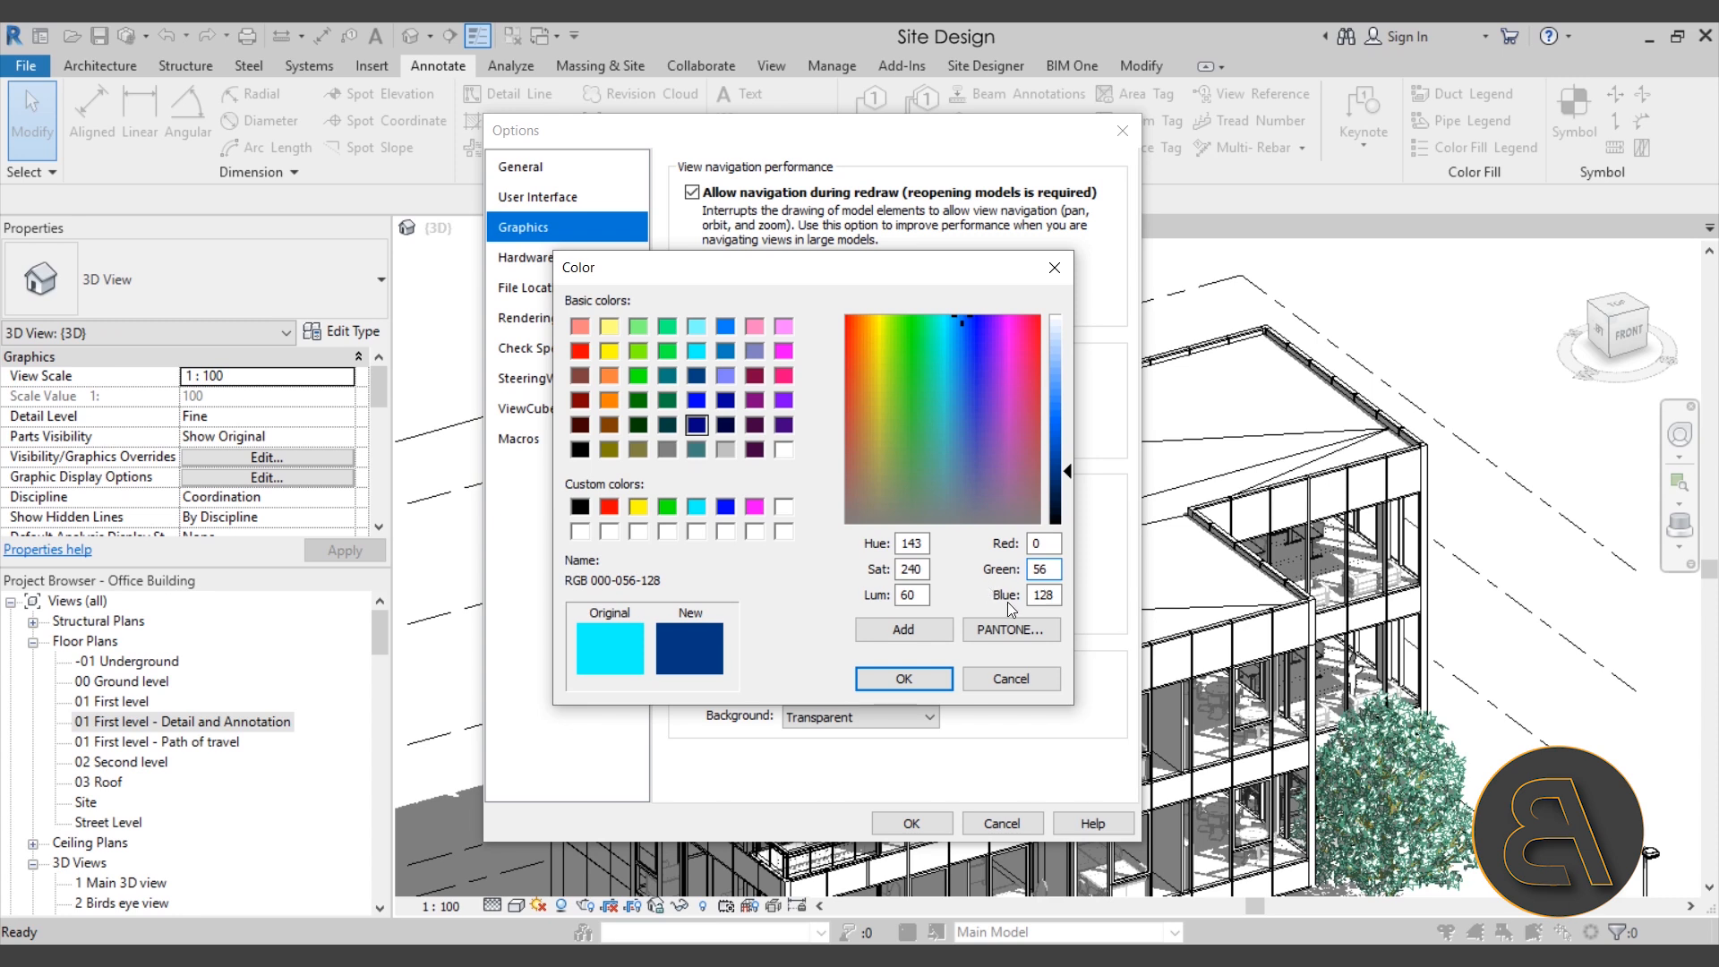
double_click(1055, 595)
text(1)
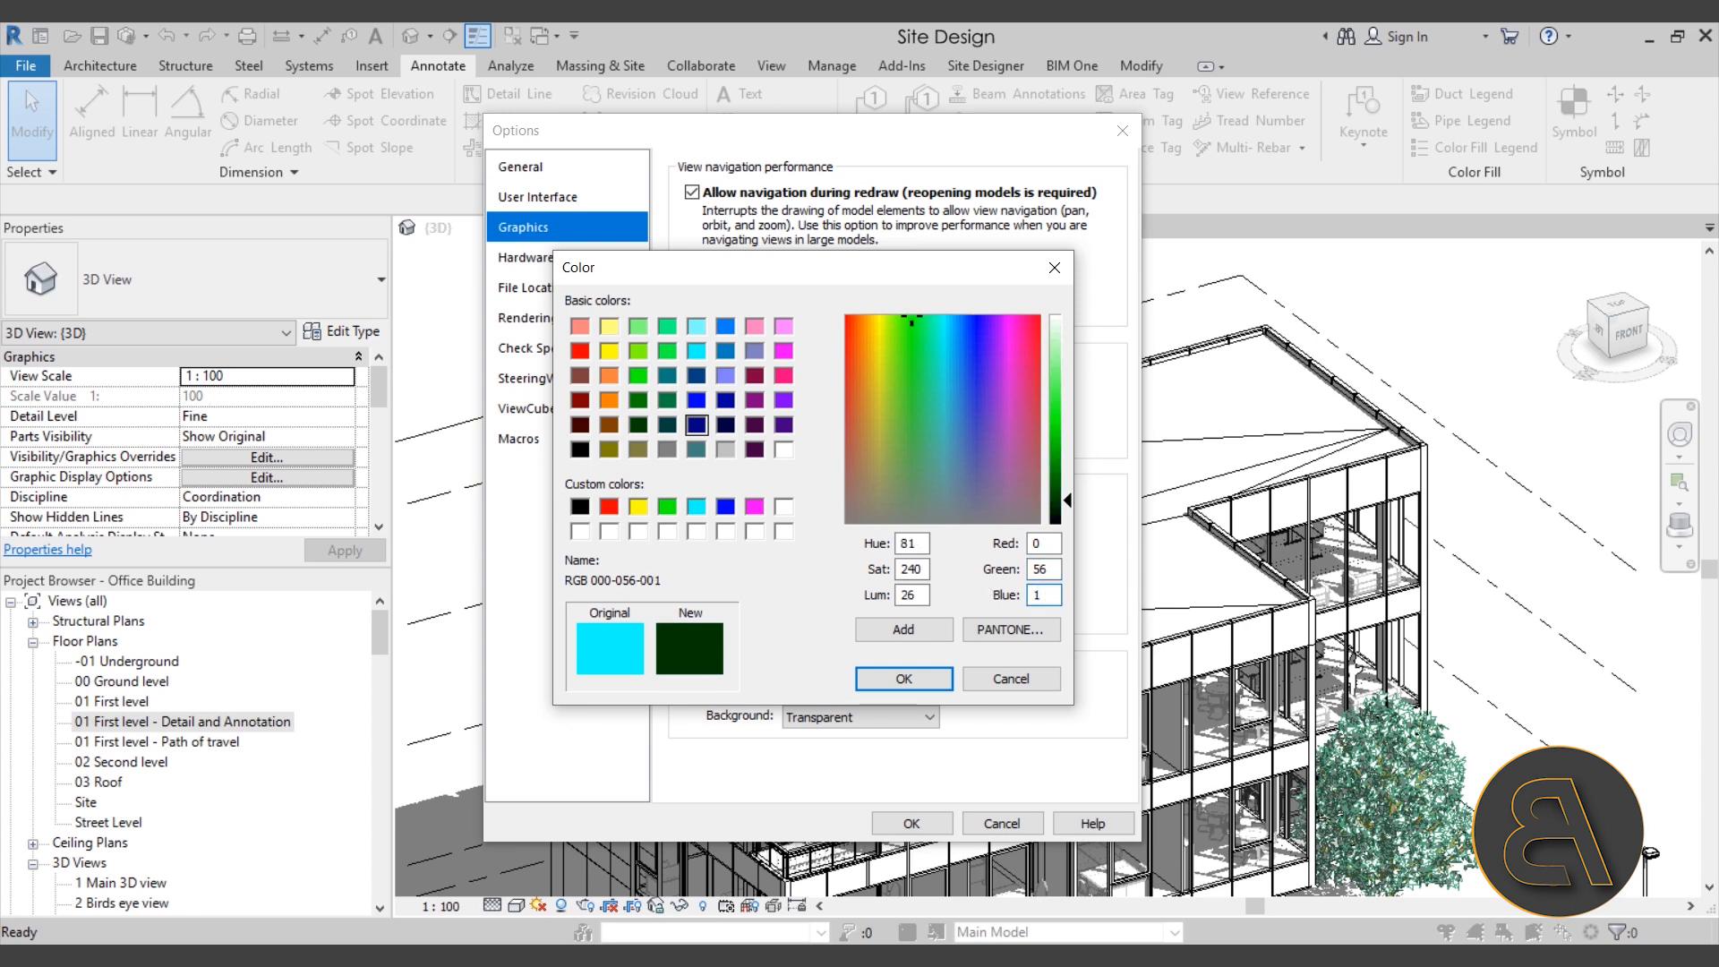
text(89)
click(903, 678)
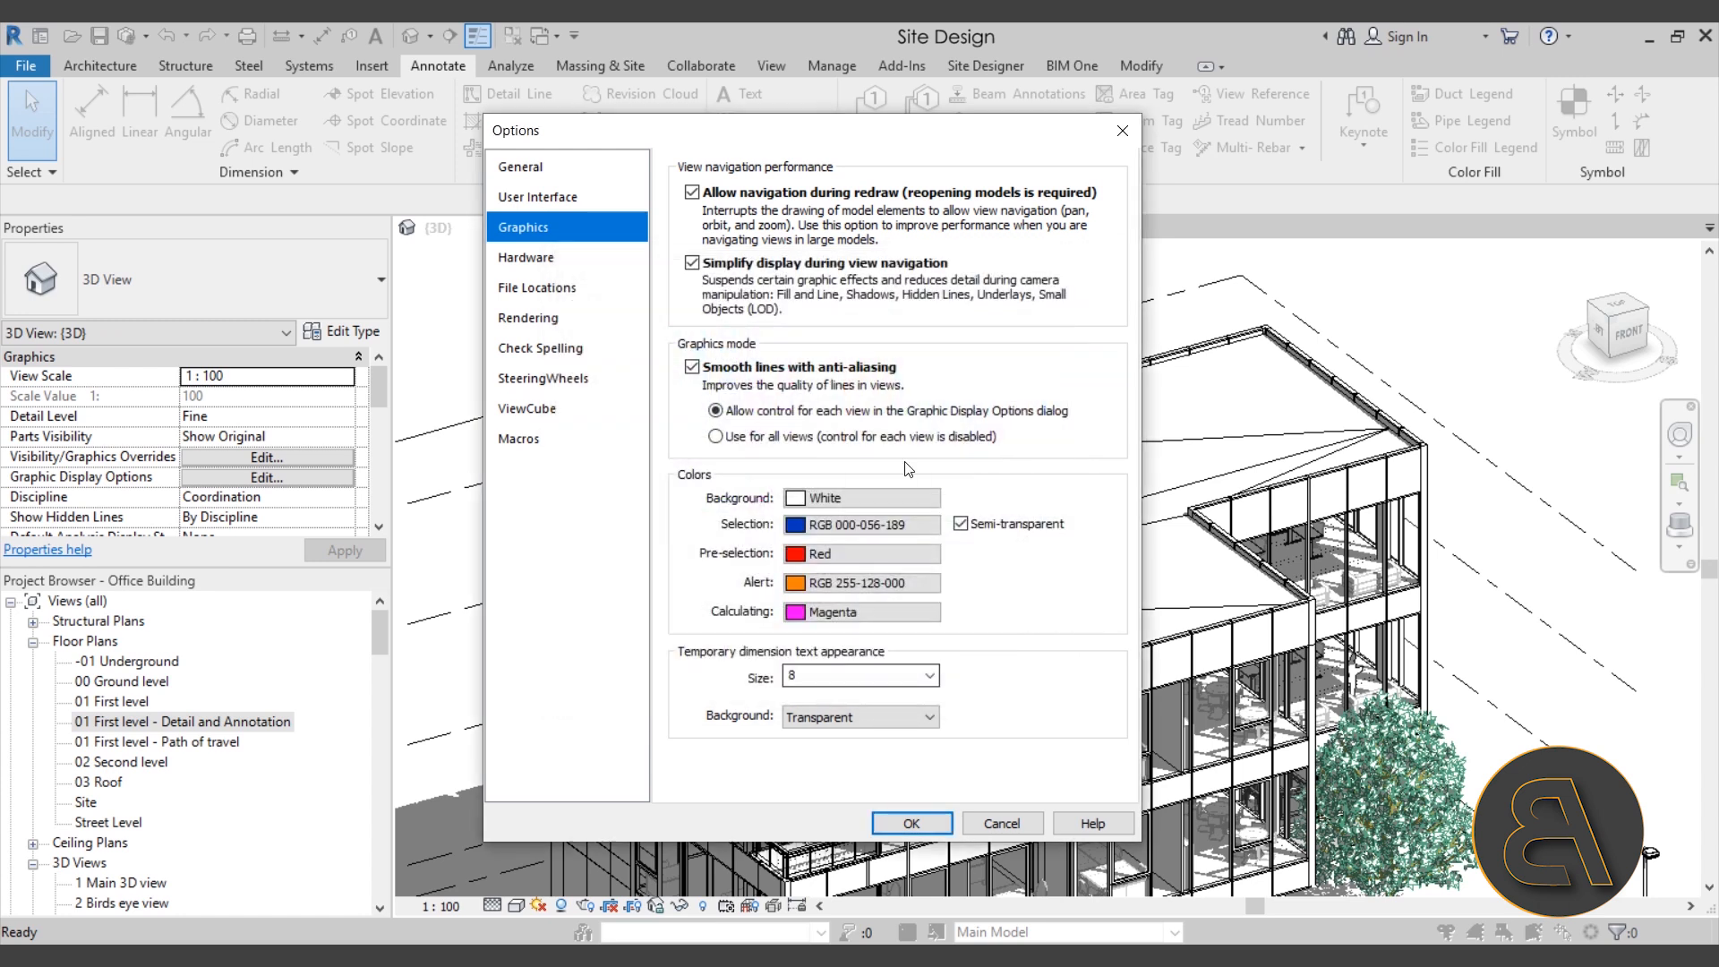
Step: Set the pre-selection color to RGB 000-056-189 and apply the graphics options
click(844, 557)
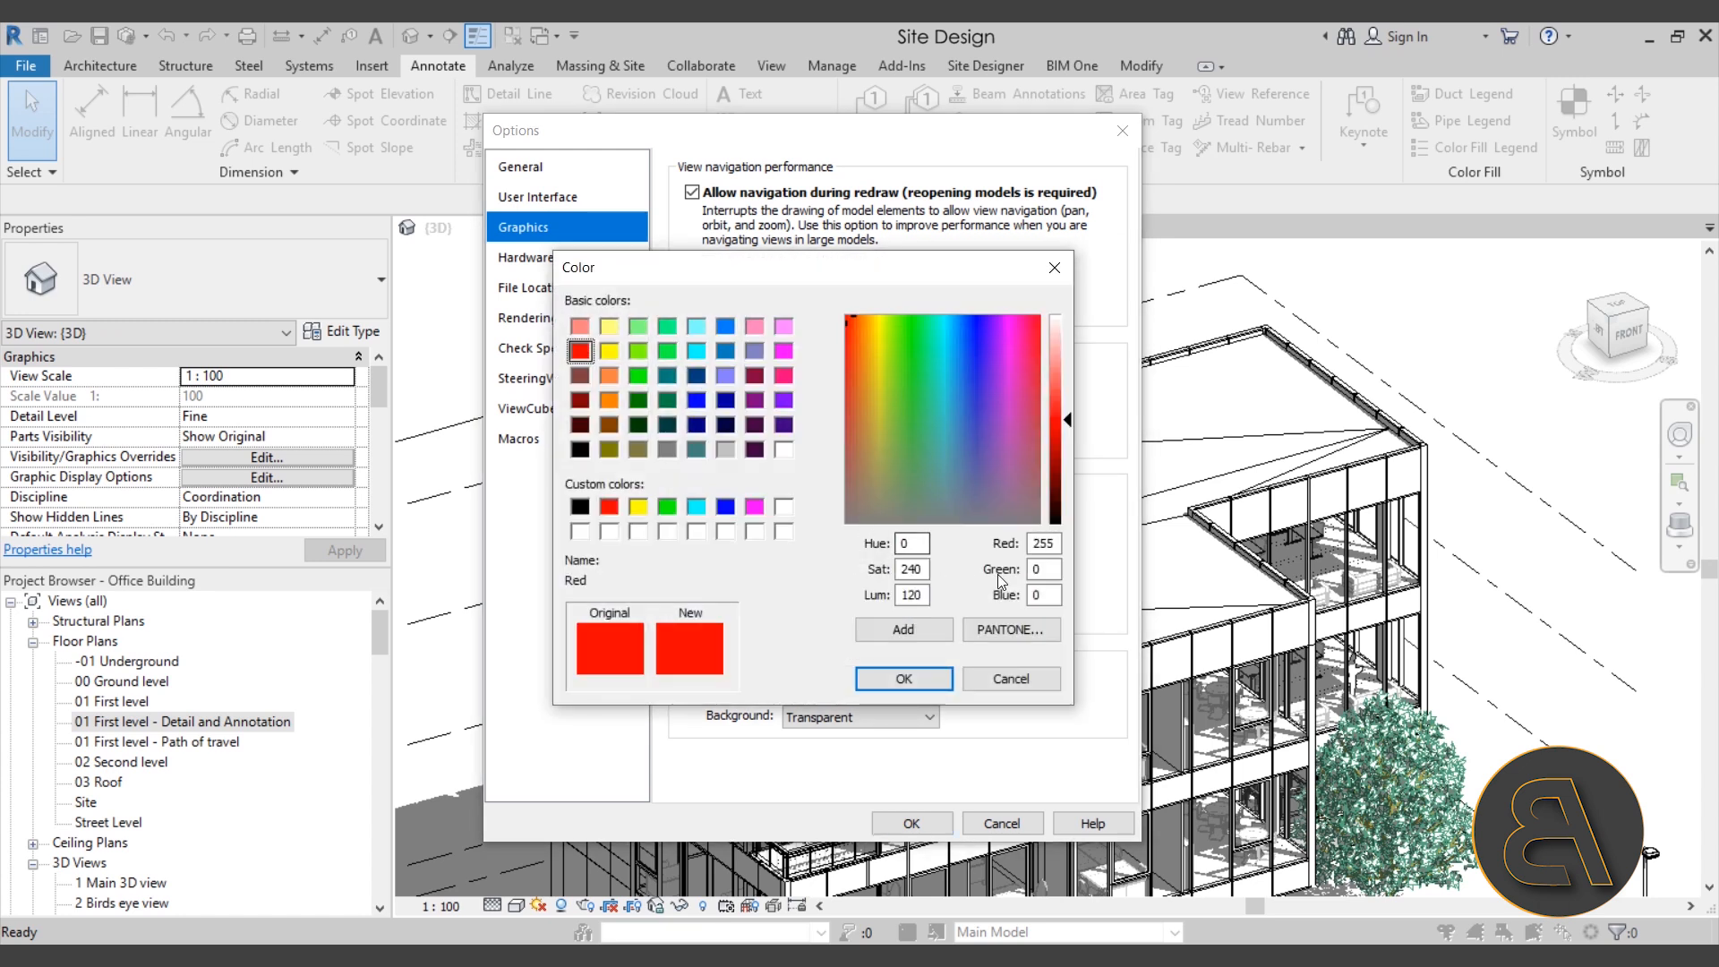
drag(1057, 543, 969, 542)
text(0)
key(Tab)
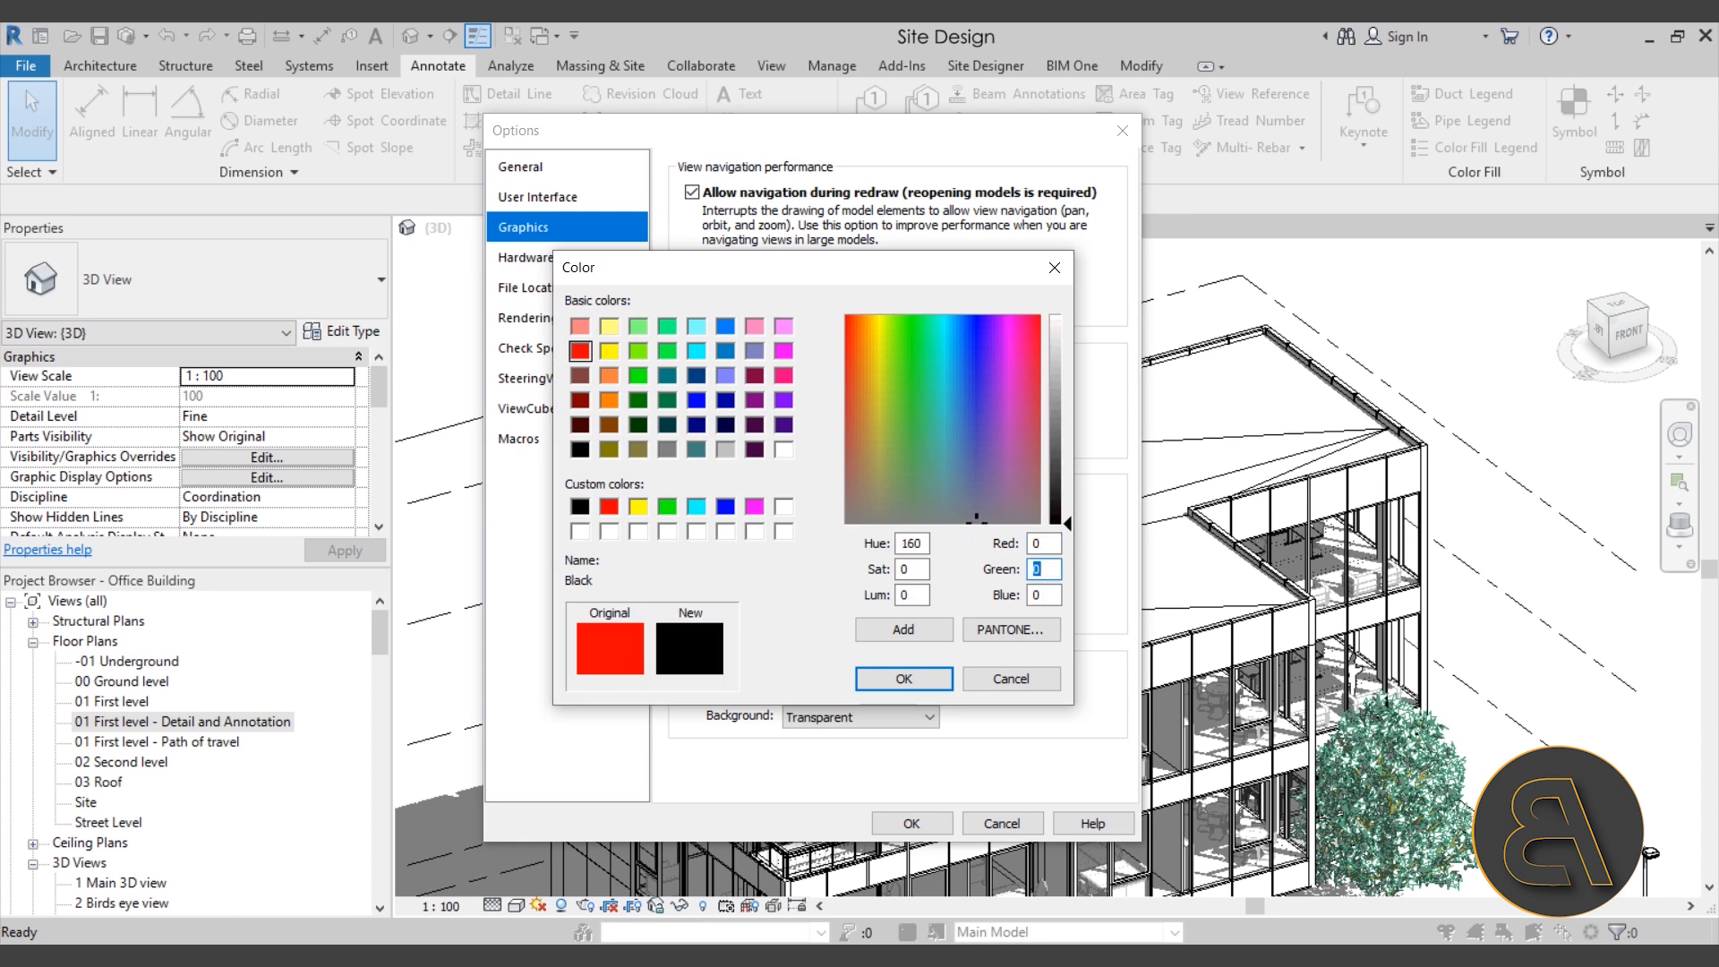
text(56)
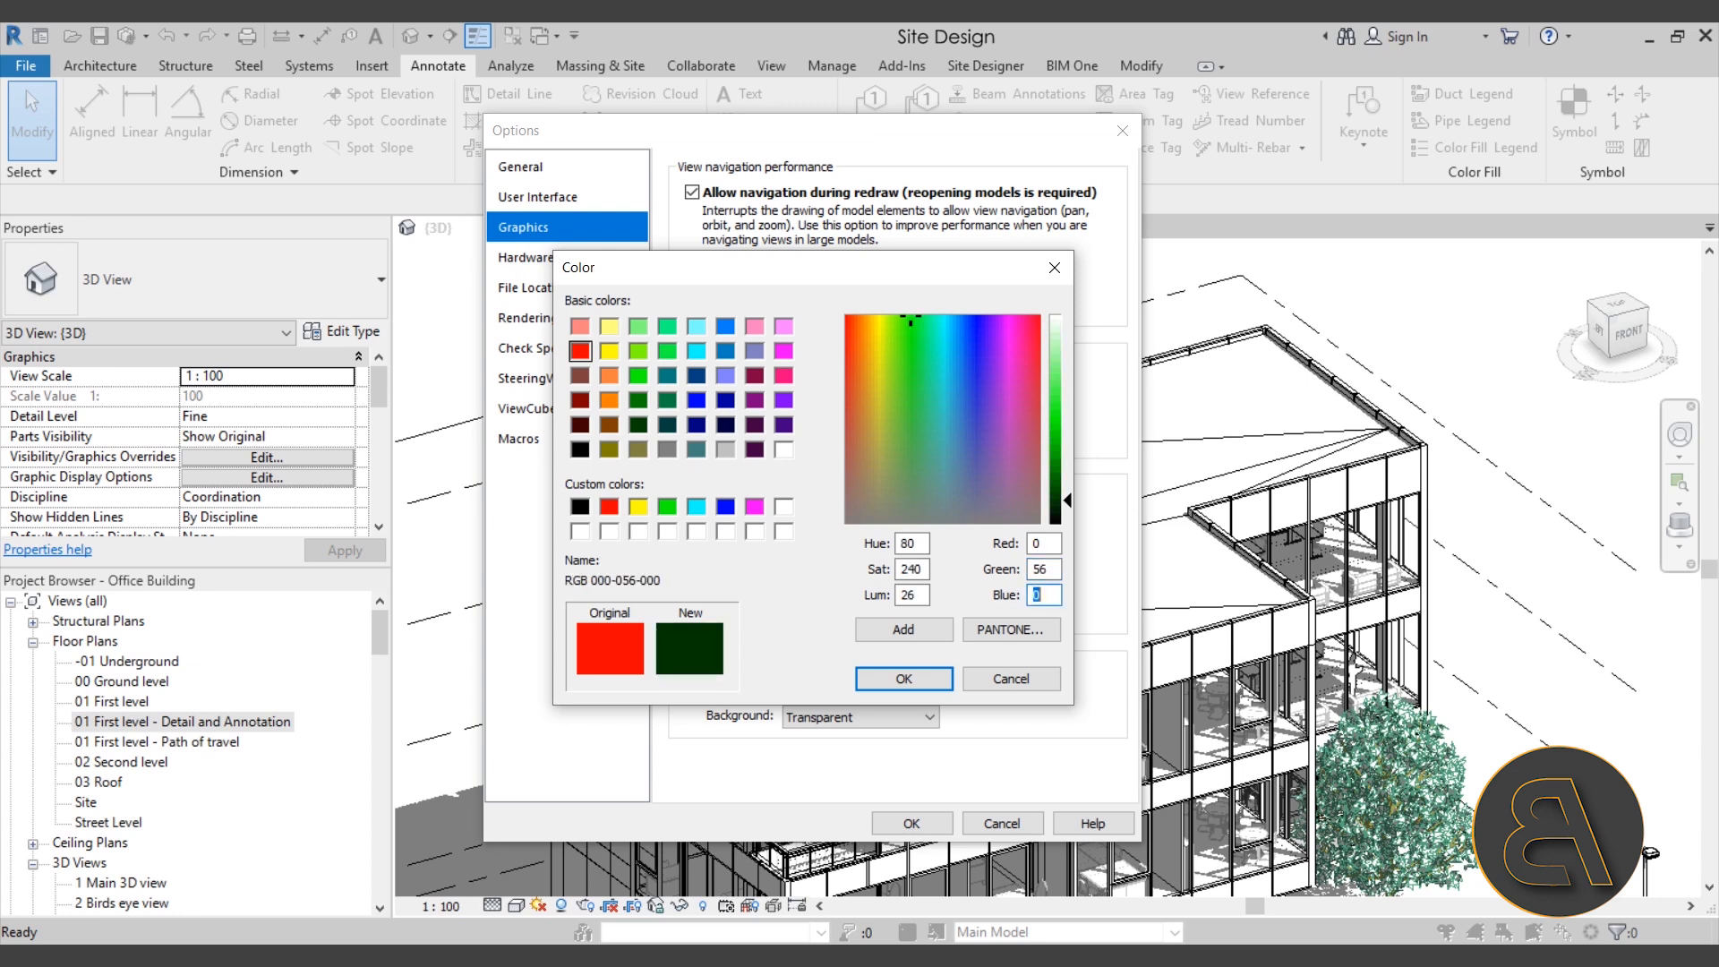
text(189)
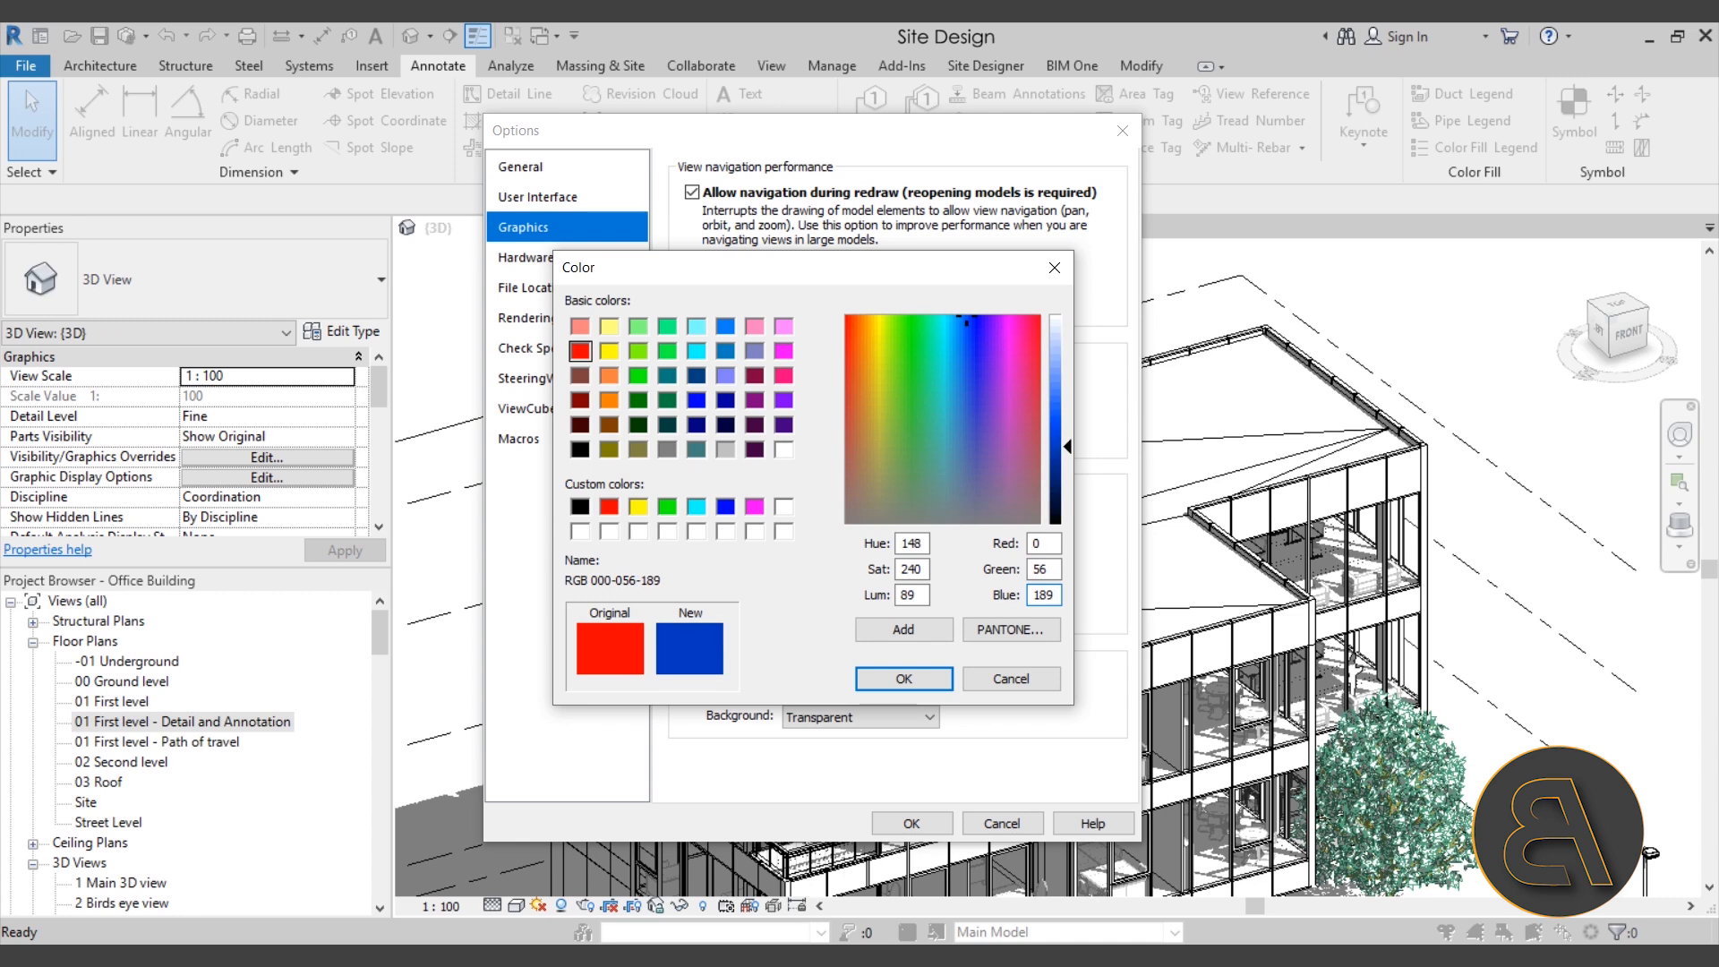
click(916, 686)
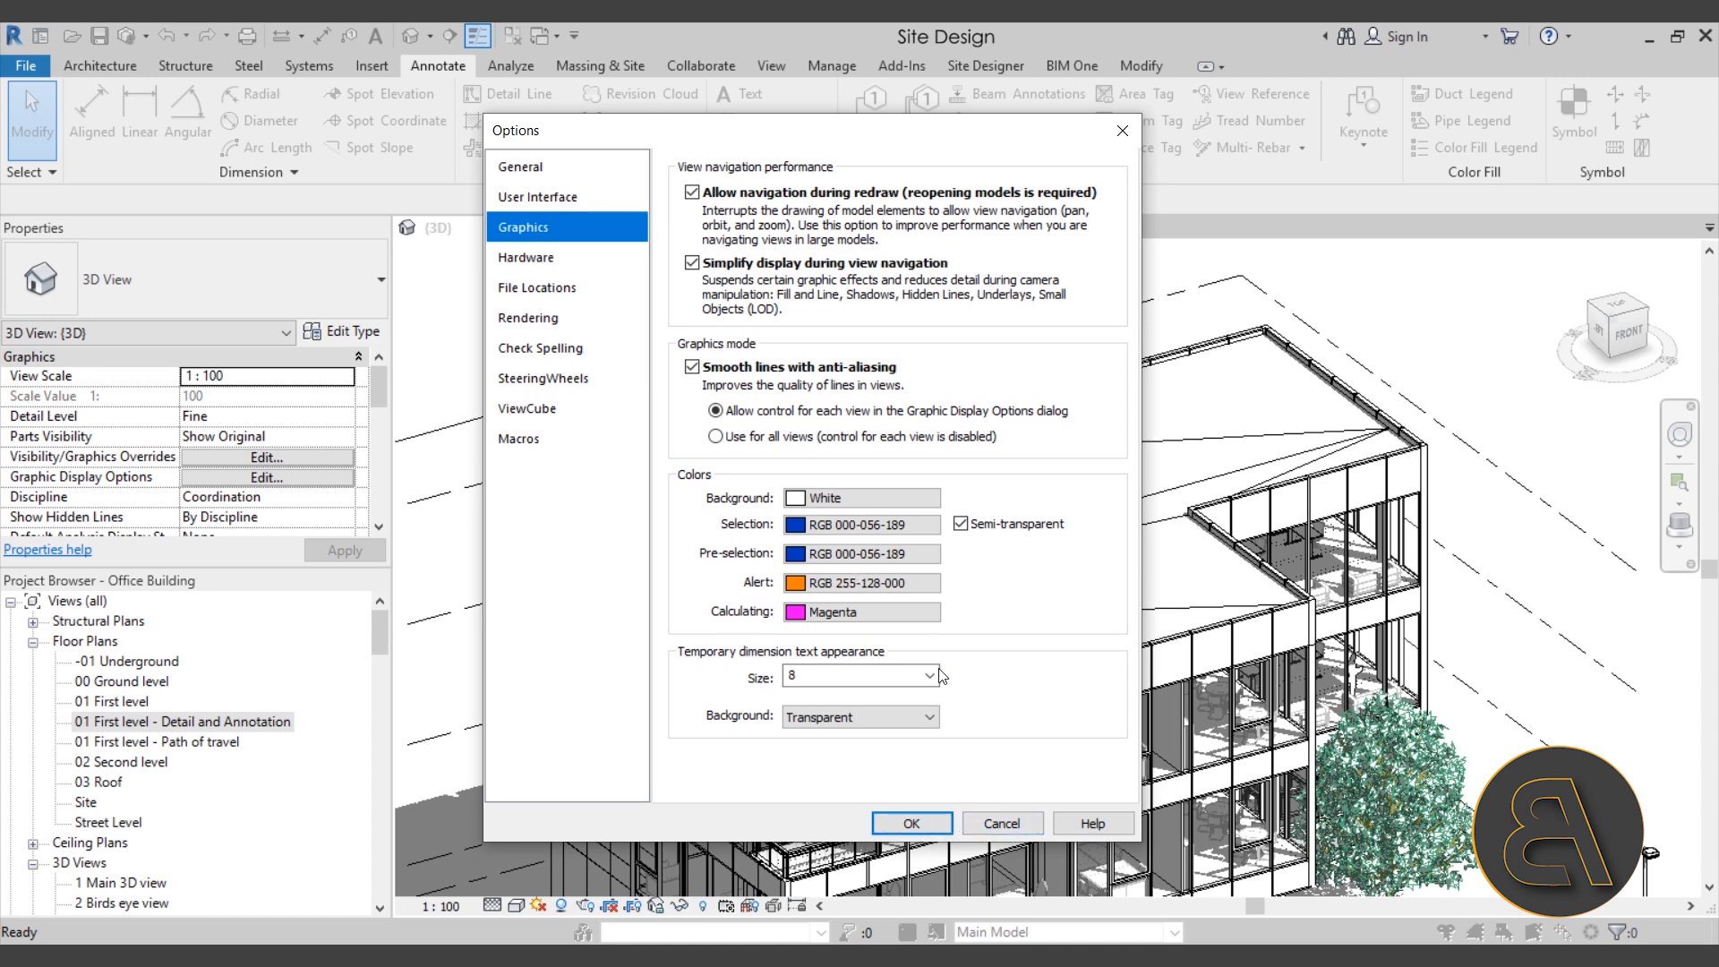
click(899, 829)
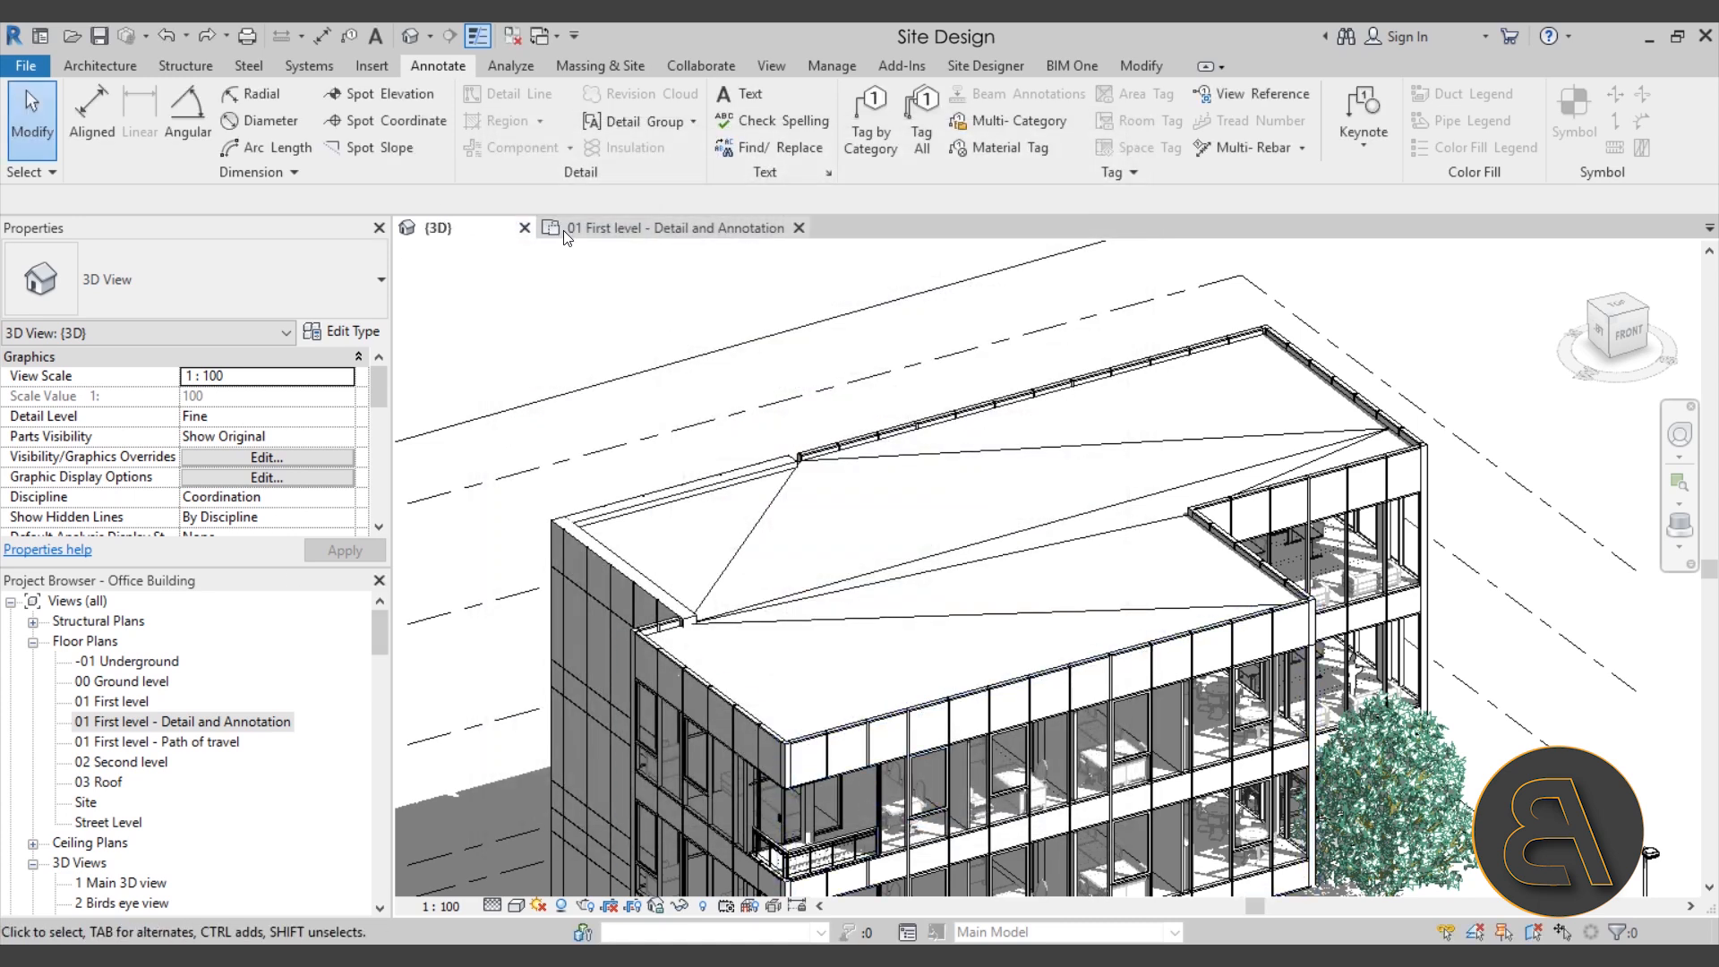
Step: In the 01 First level - Detail and Annotation plan, draw a short horizontal Generic - 200mm wall inside the Stair room, just above the door
click(614, 229)
middle_drag(876, 563, 1008, 599)
scroll(904, 644, down, 3)
scroll(683, 483, up, 4)
middle_drag(1174, 634, 788, 622)
scroll(868, 627, up, 3)
click(119, 71)
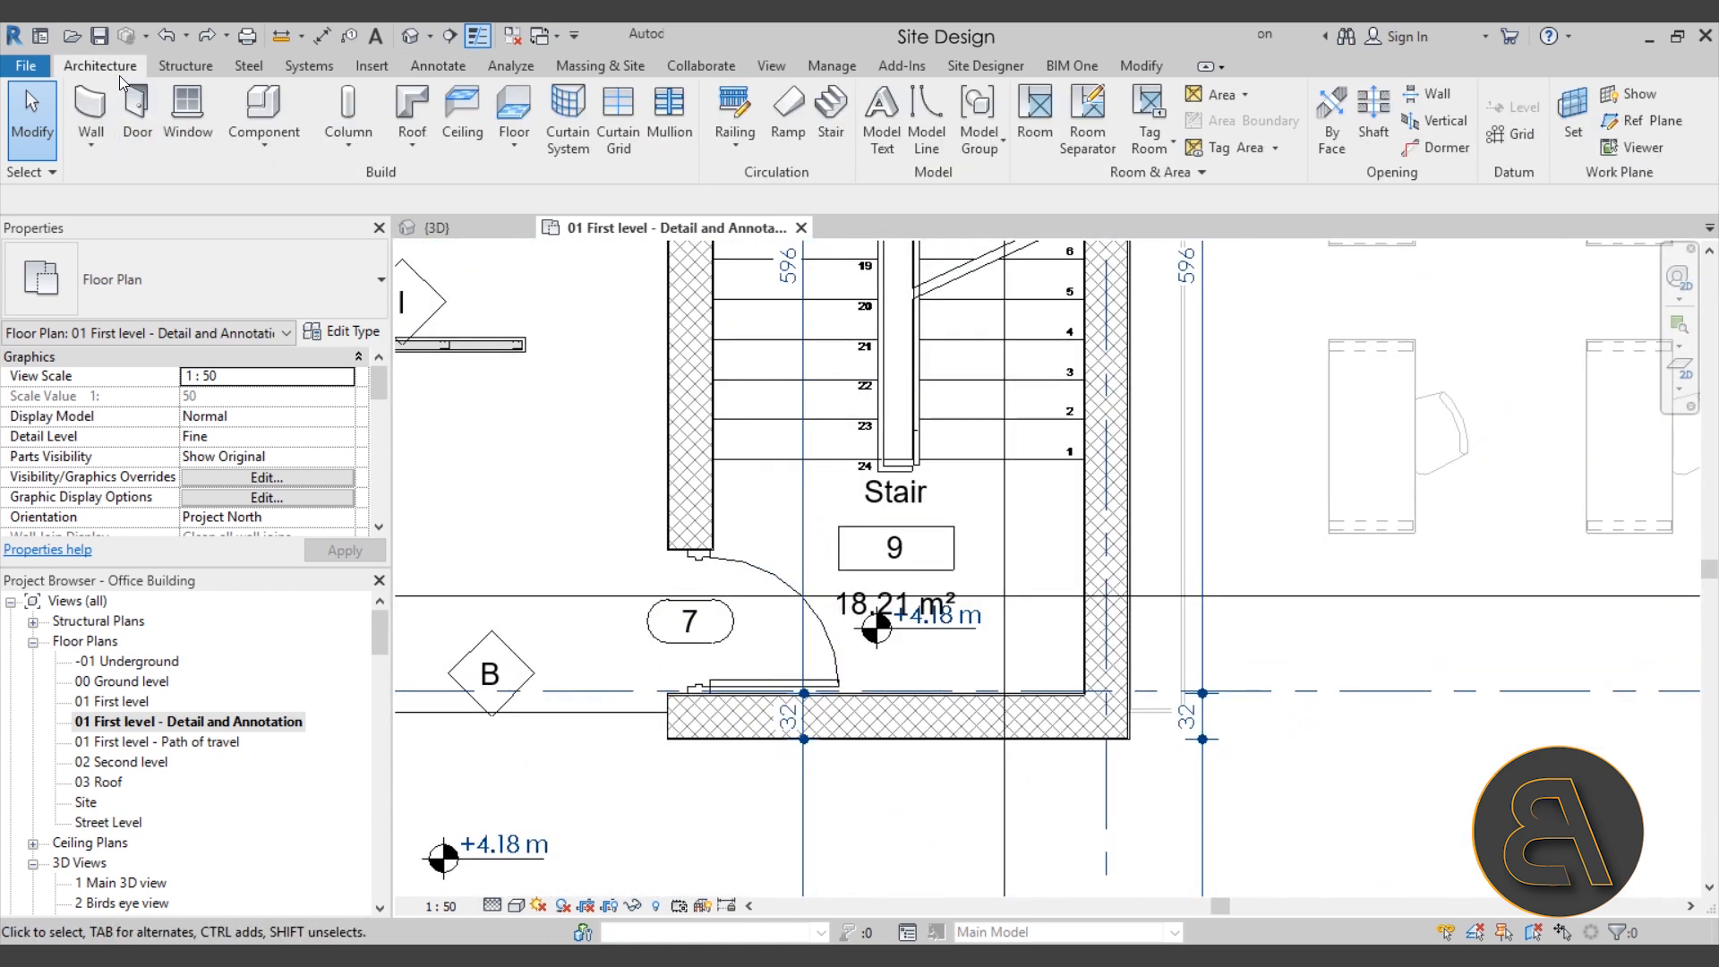
click(91, 106)
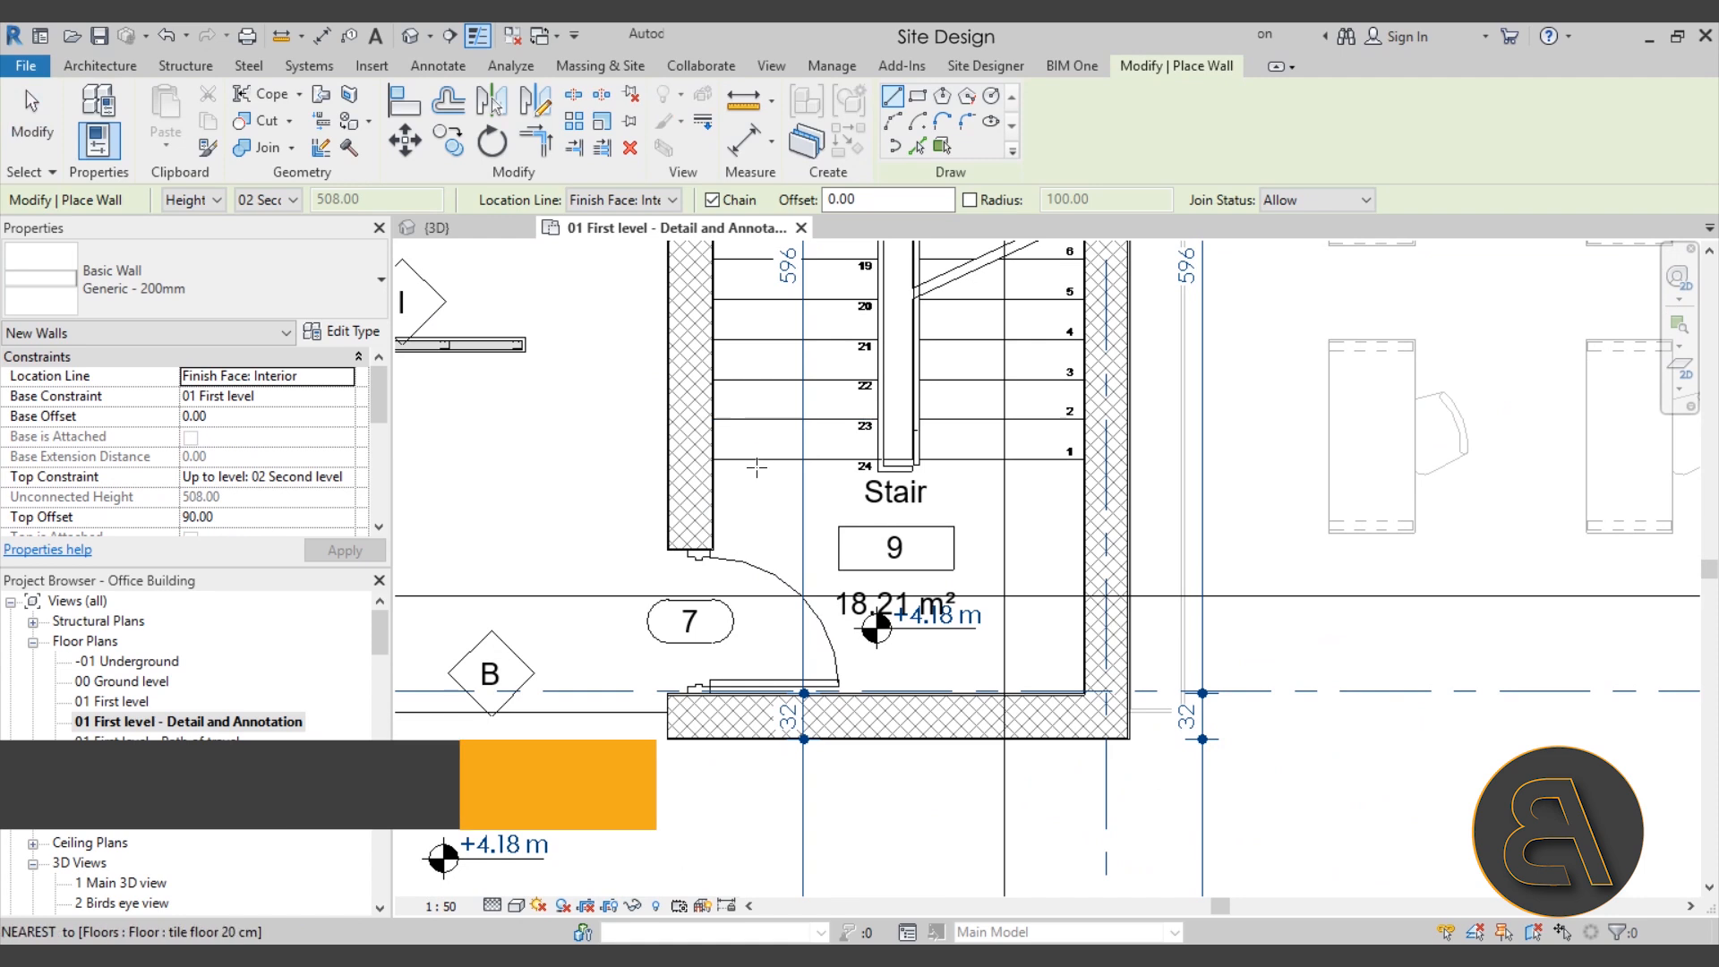
click(713, 495)
click(876, 495)
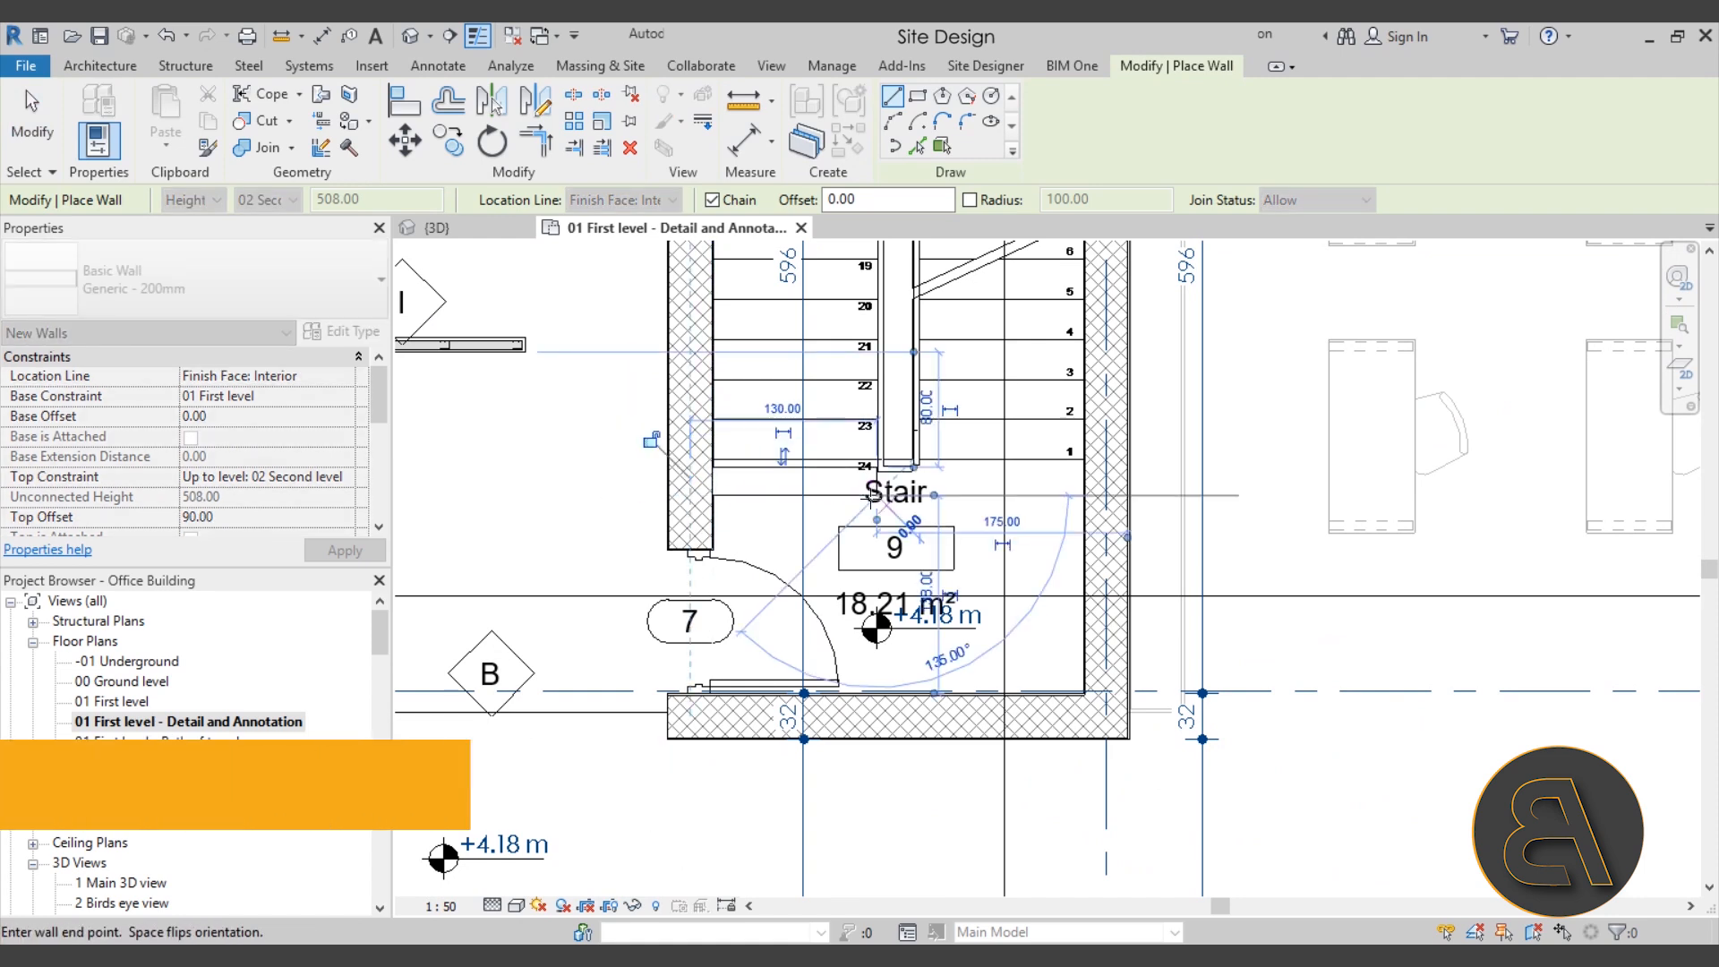
key(Escape)
key(Escape)
Step: Move the new short wall onto the stair door to inspect the alert color, and undo the move
click(774, 488)
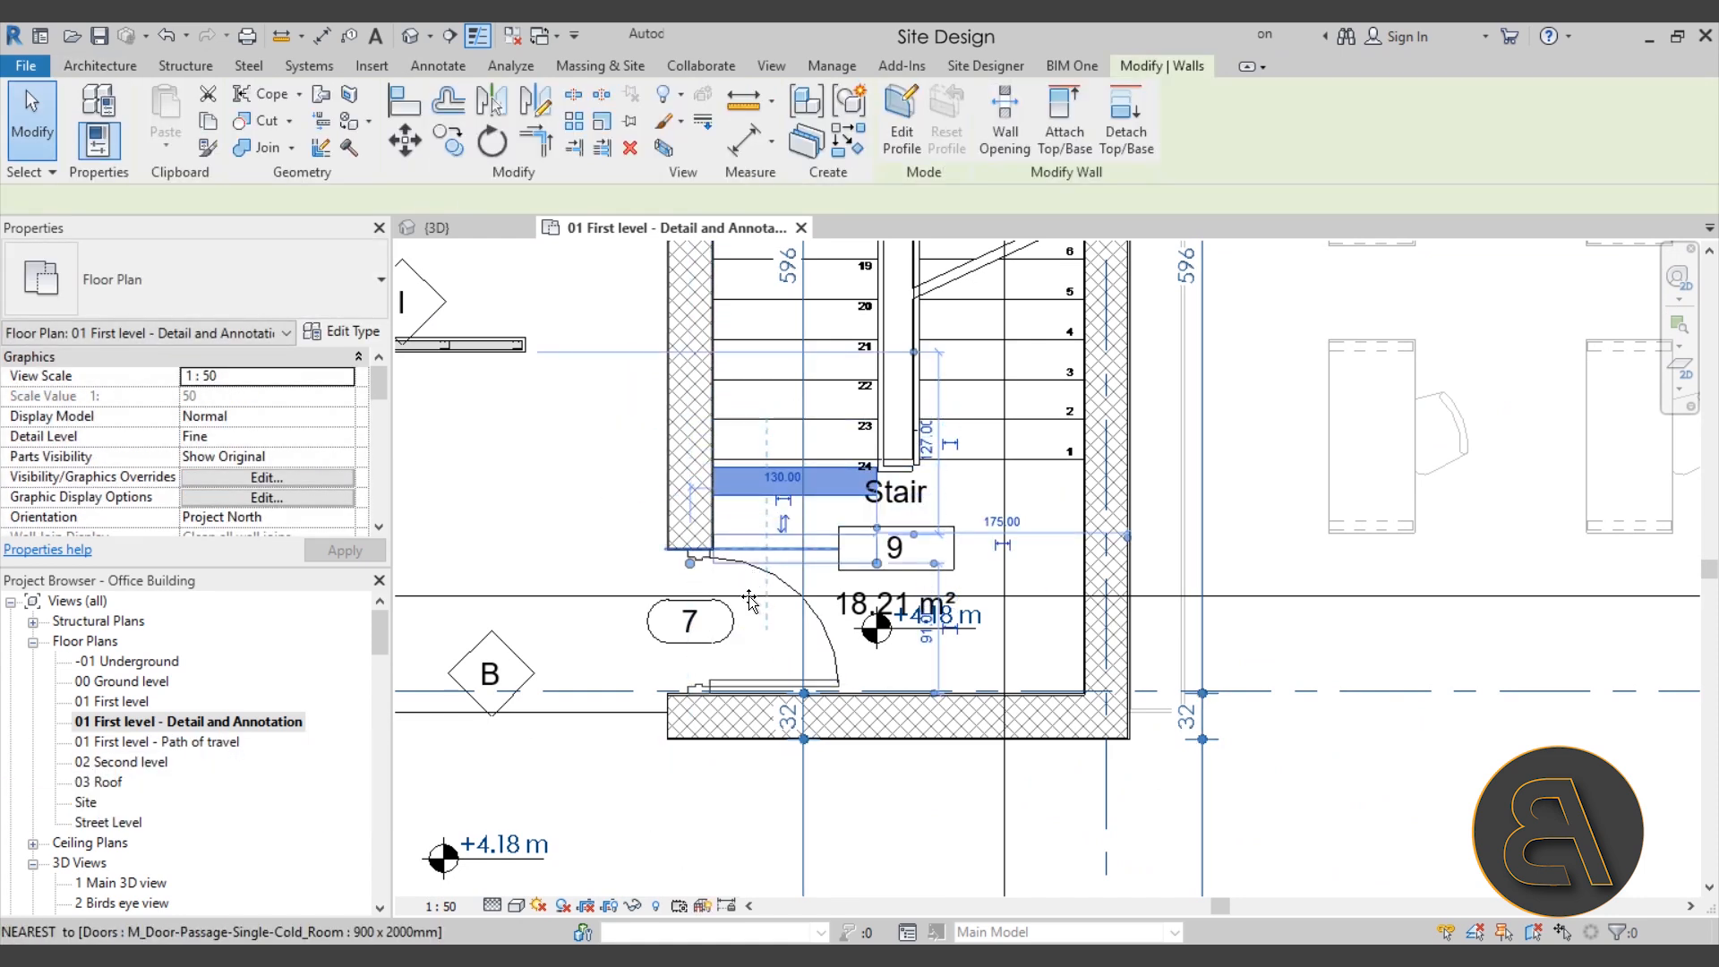
drag(750, 601, 752, 601)
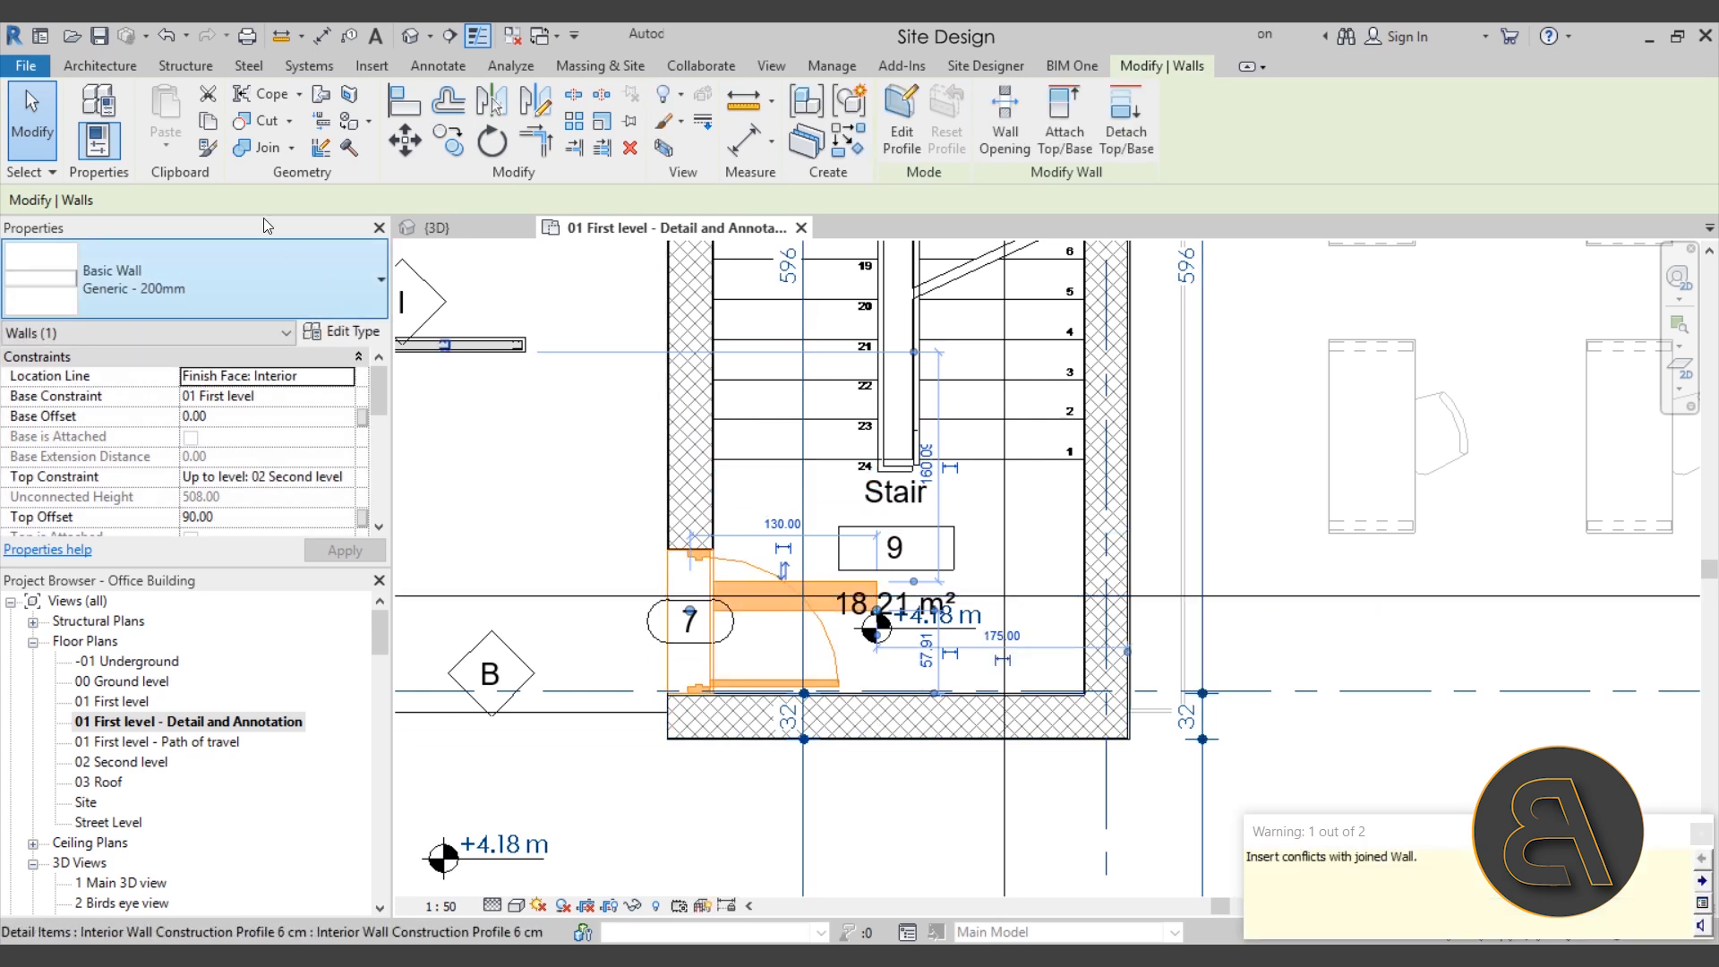
click(165, 36)
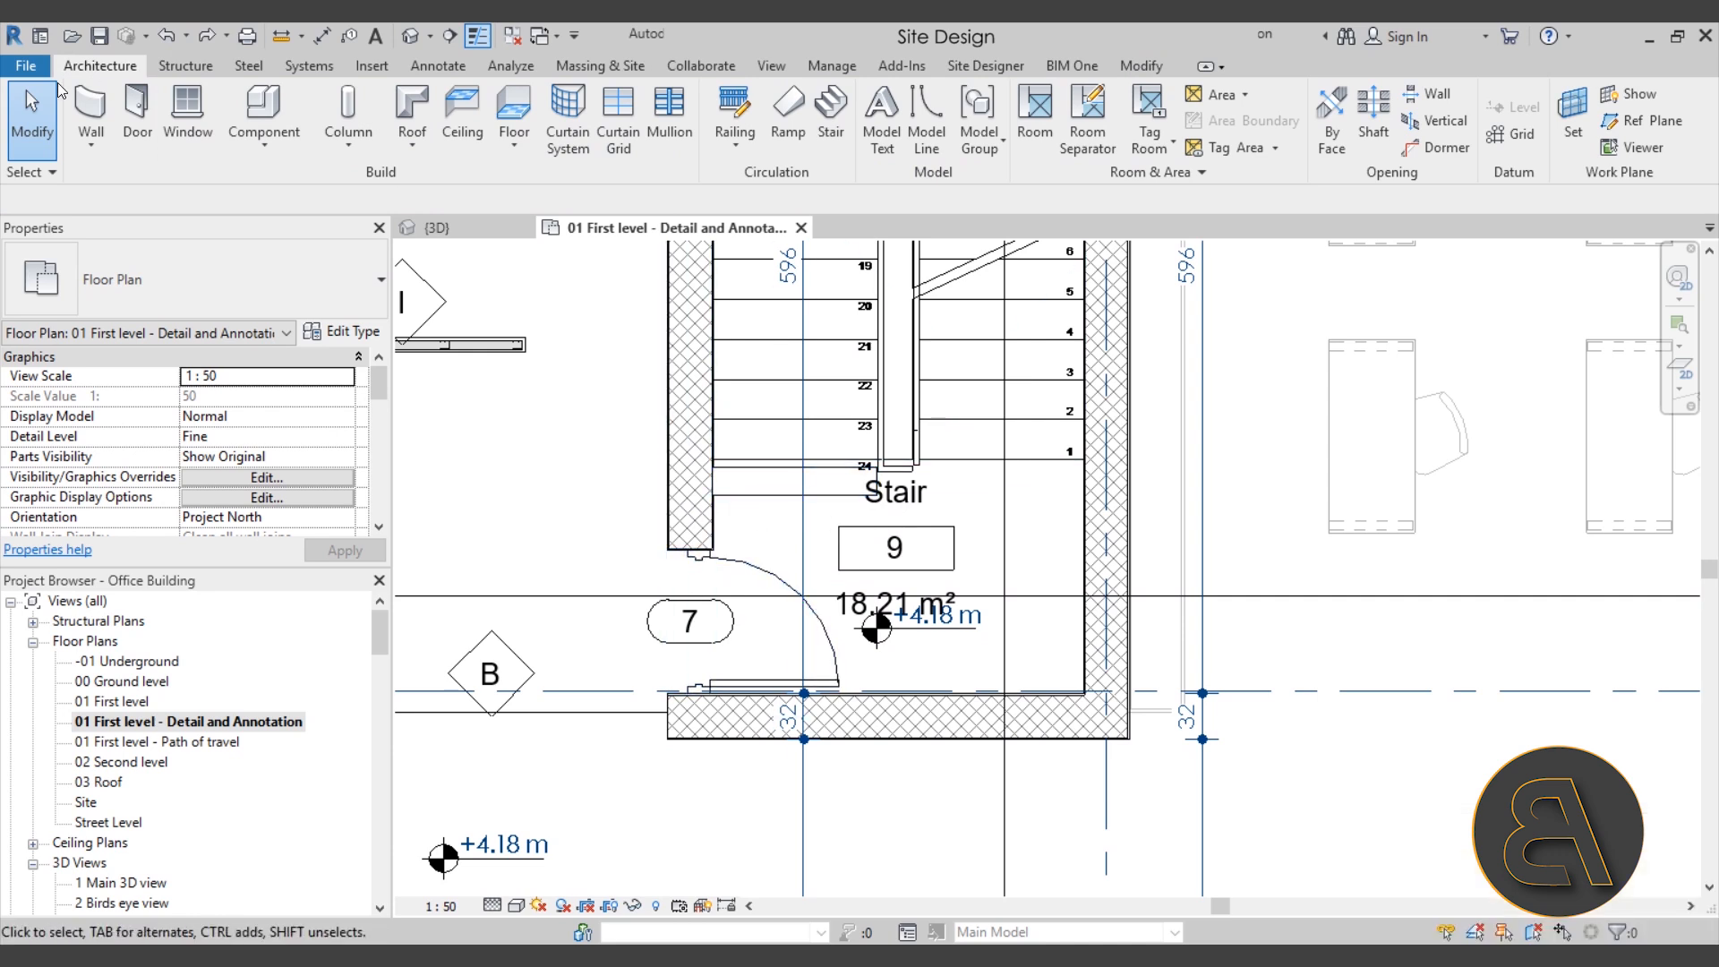
Step: Set the alert color to Red in the Graphics options and apply the change
click(26, 66)
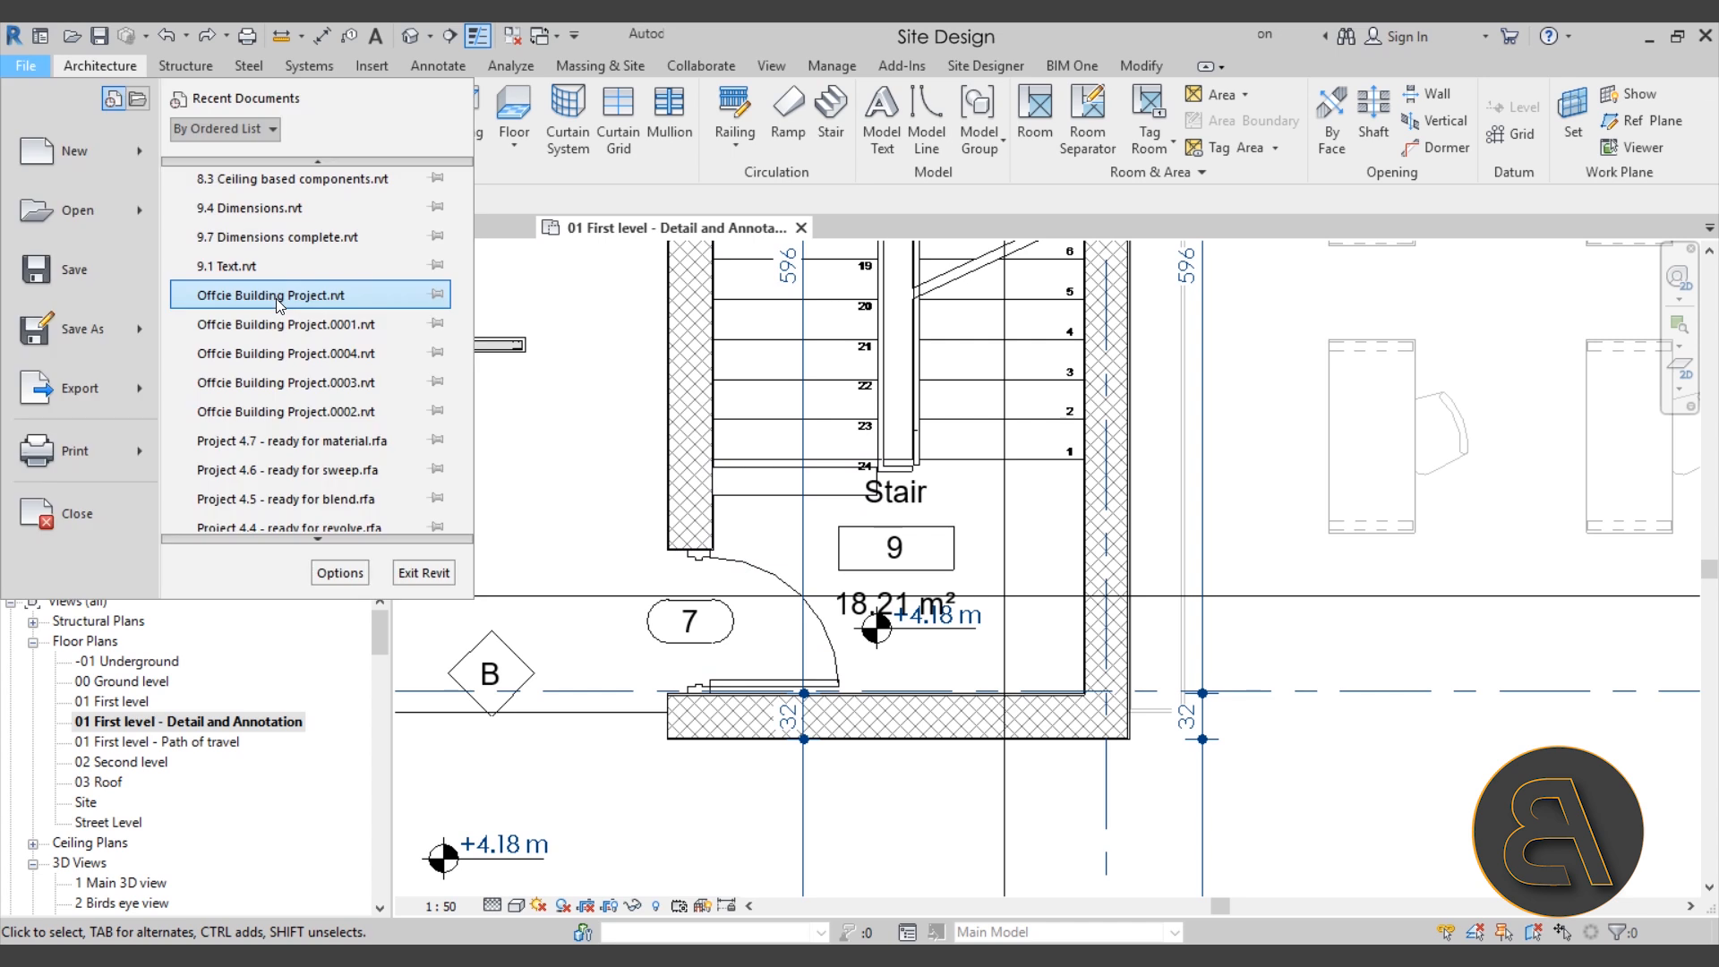
click(331, 579)
click(526, 230)
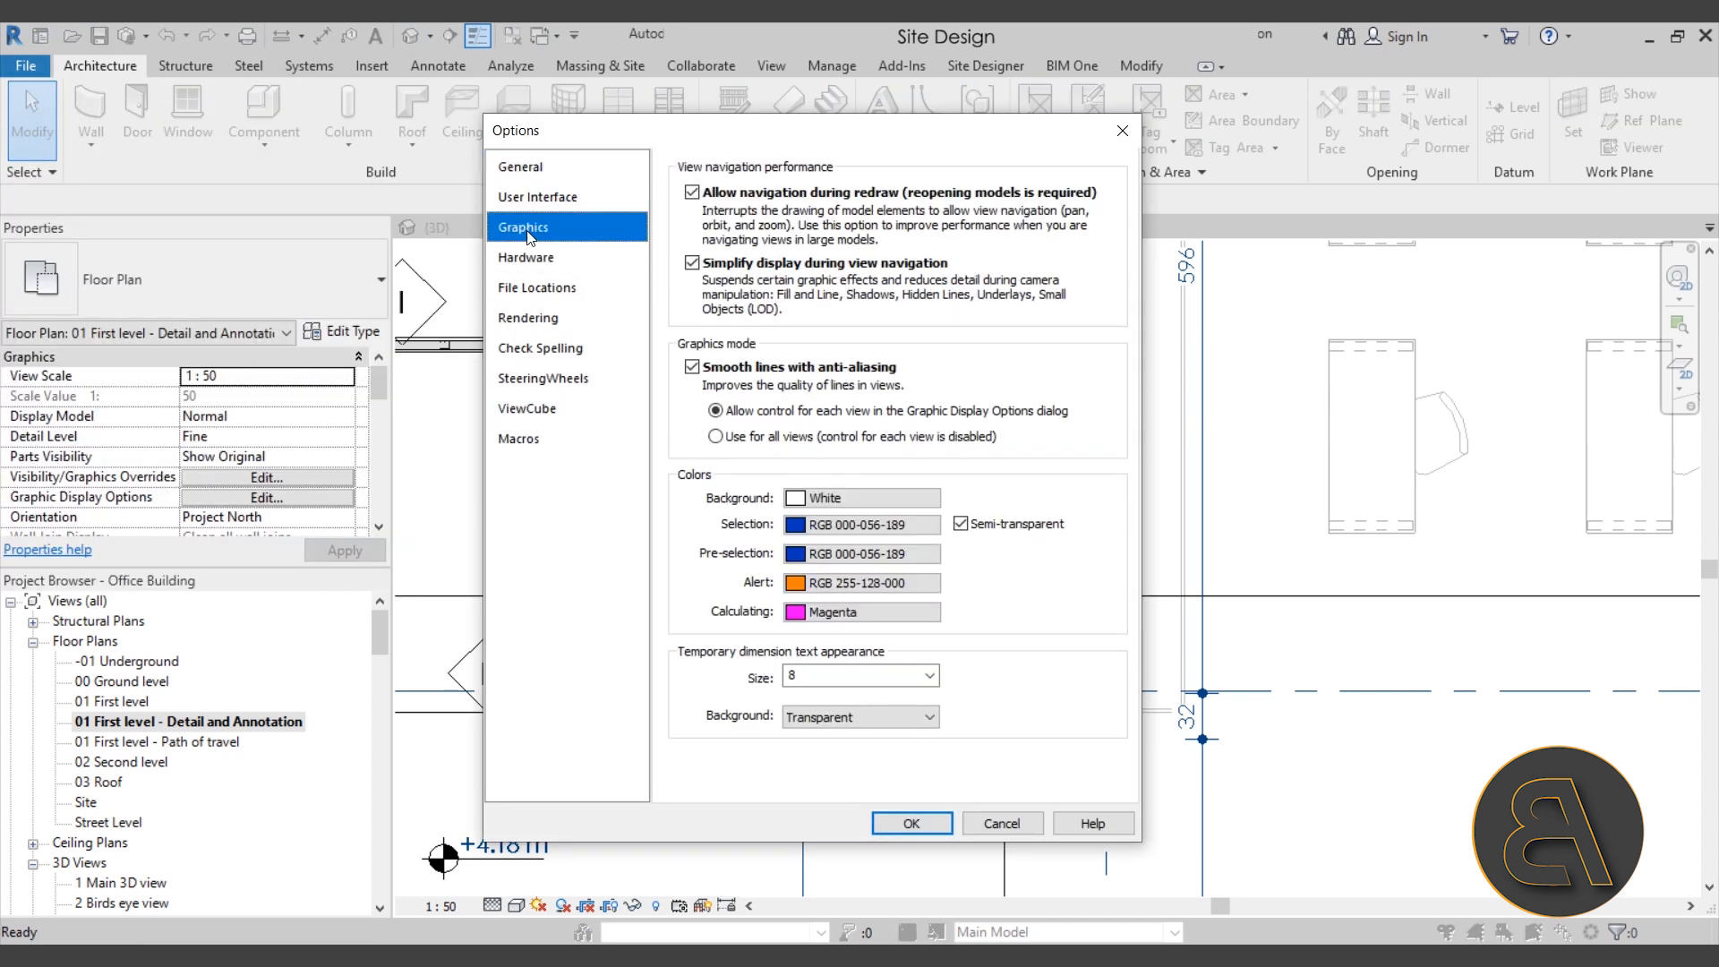
click(802, 584)
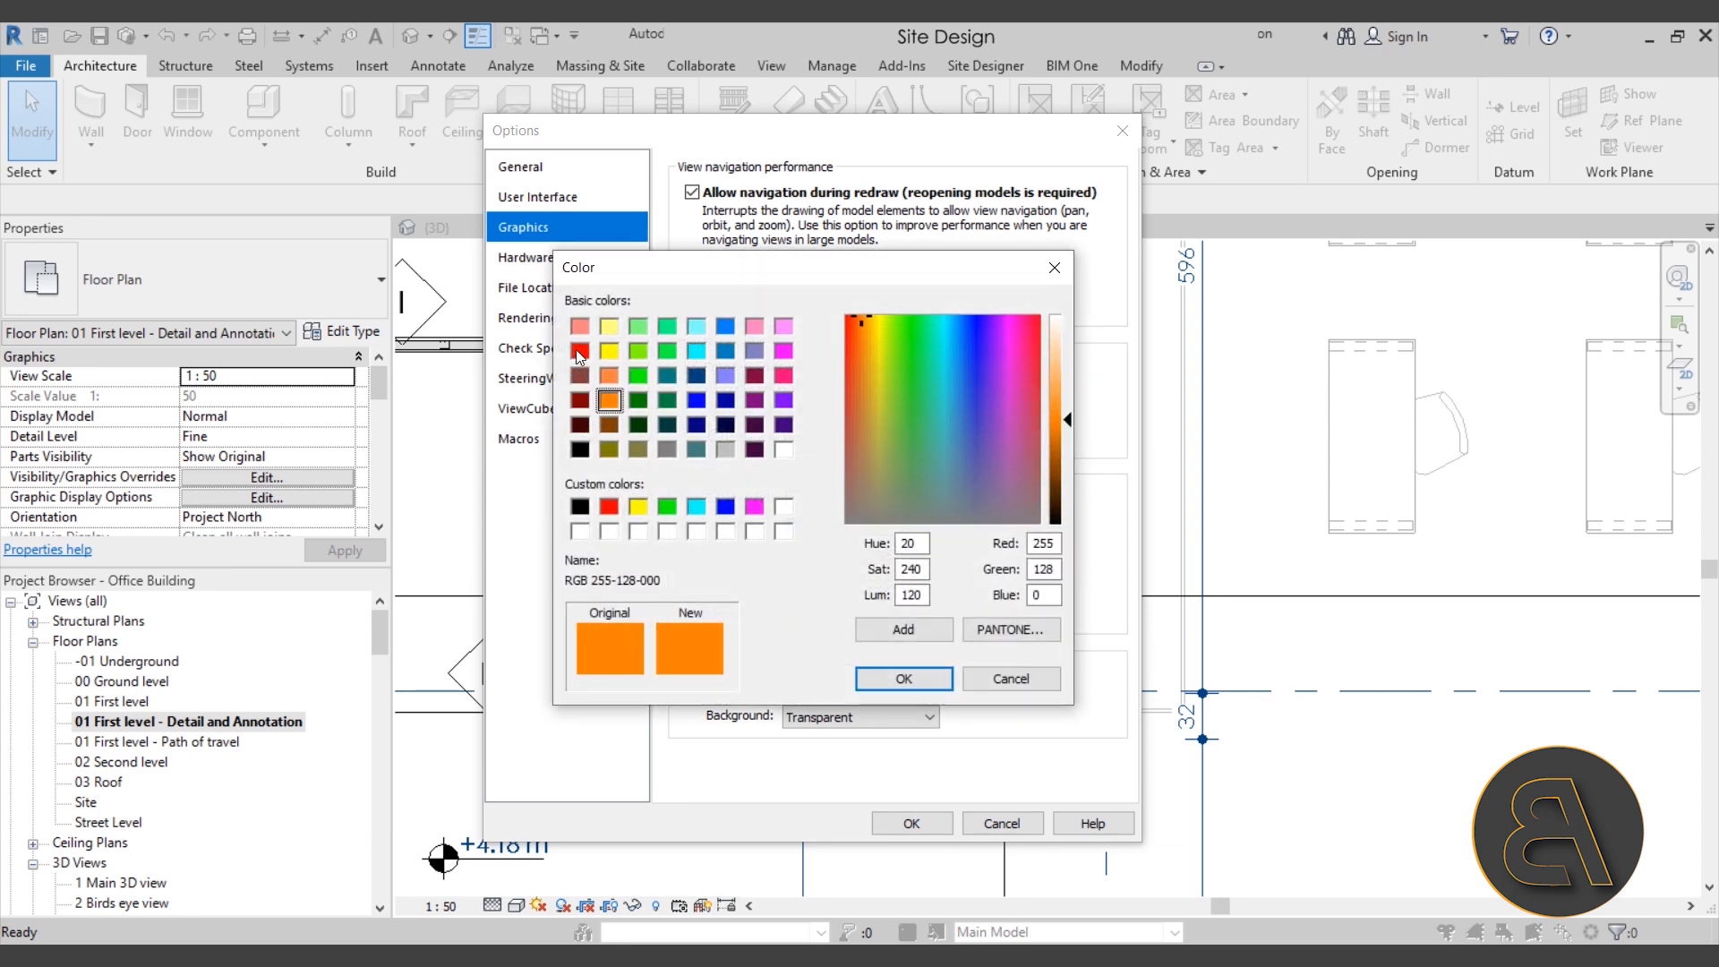
click(580, 351)
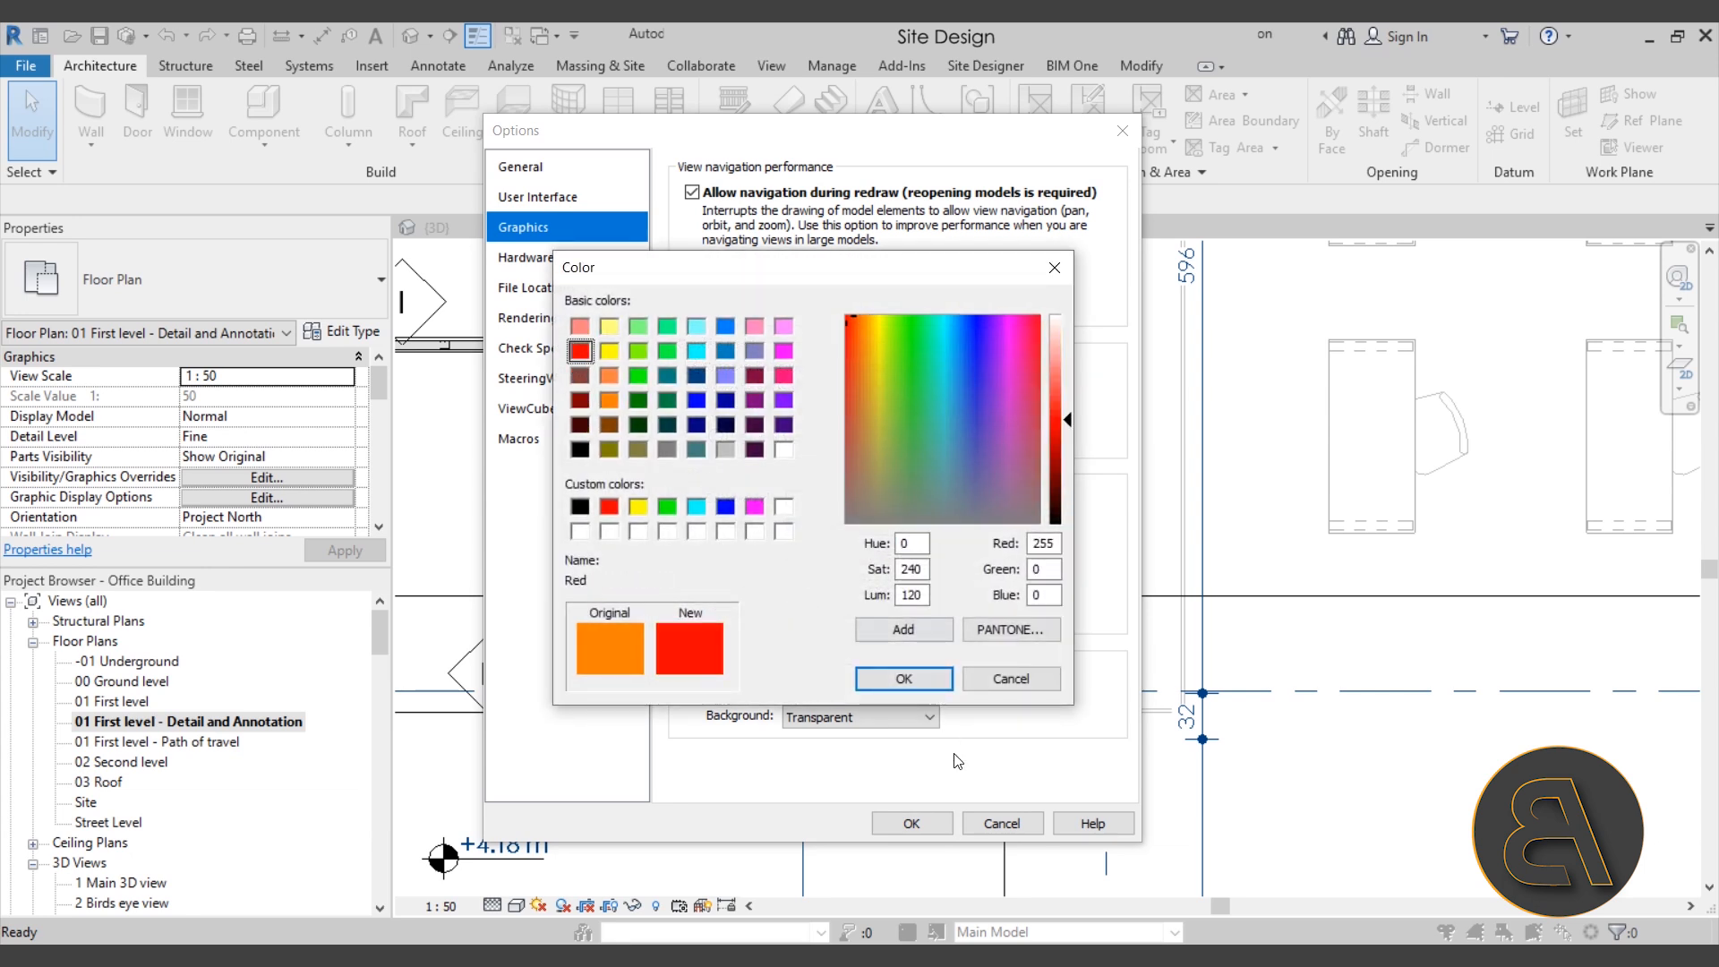
click(903, 675)
click(911, 823)
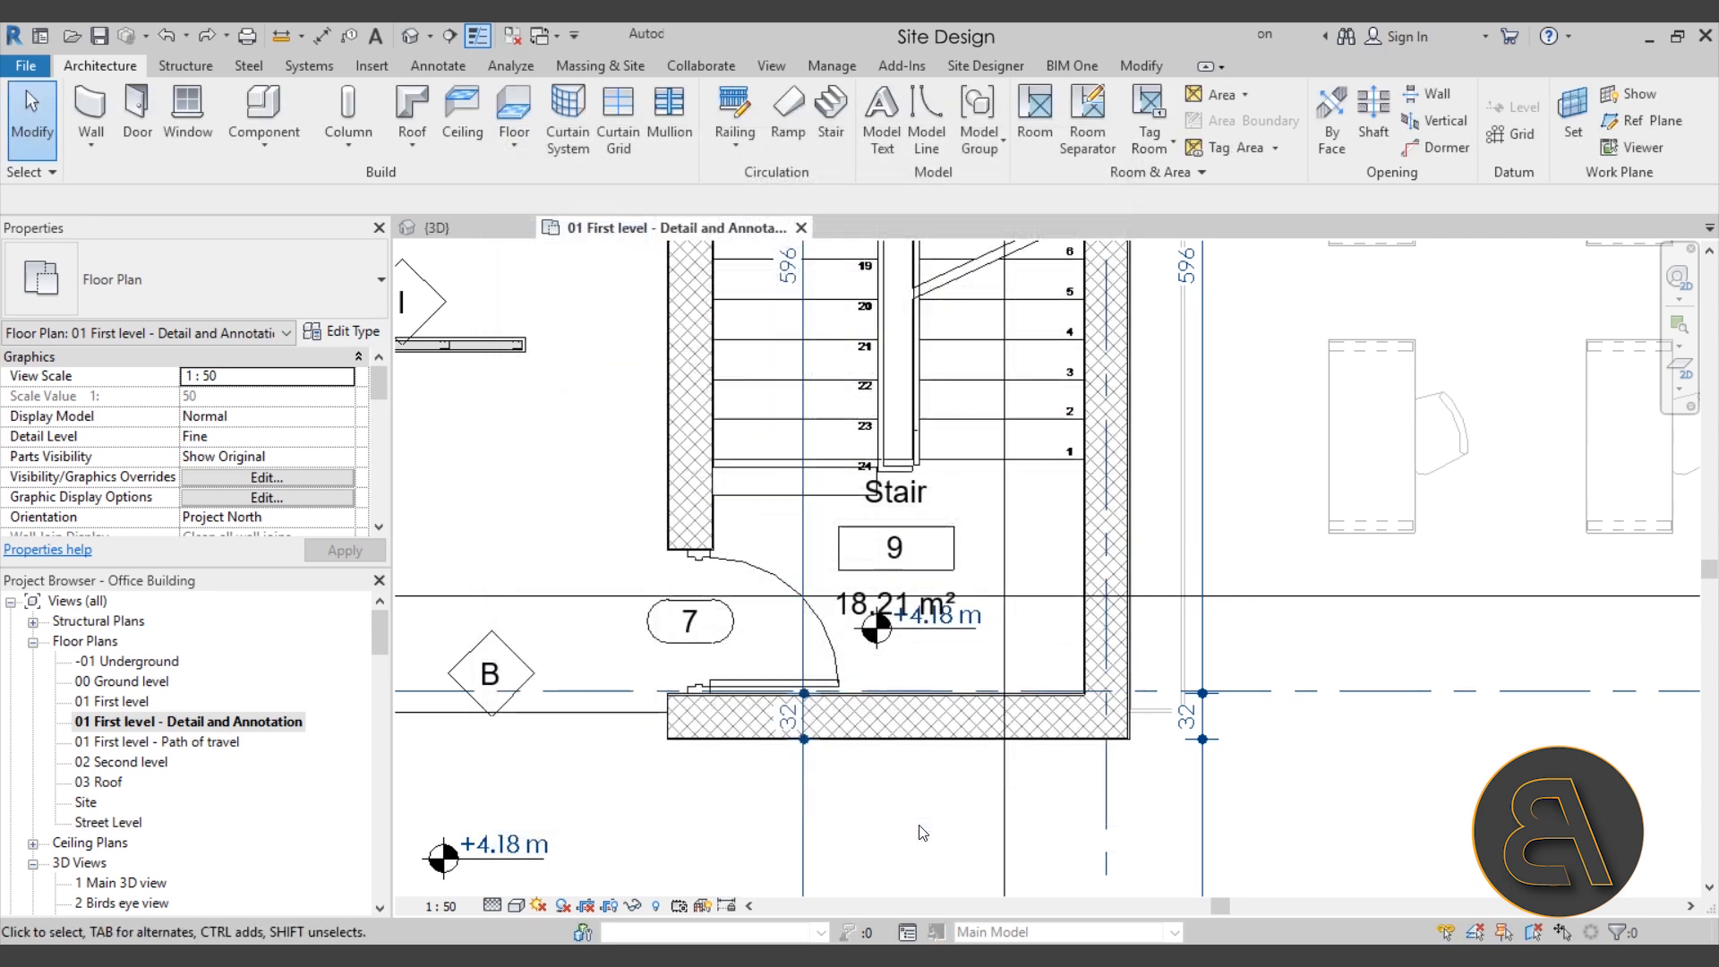
Step: Move the short wall onto the stair door to check the alert highlight, and move it back clear of the door
click(763, 483)
drag(752, 585, 755, 594)
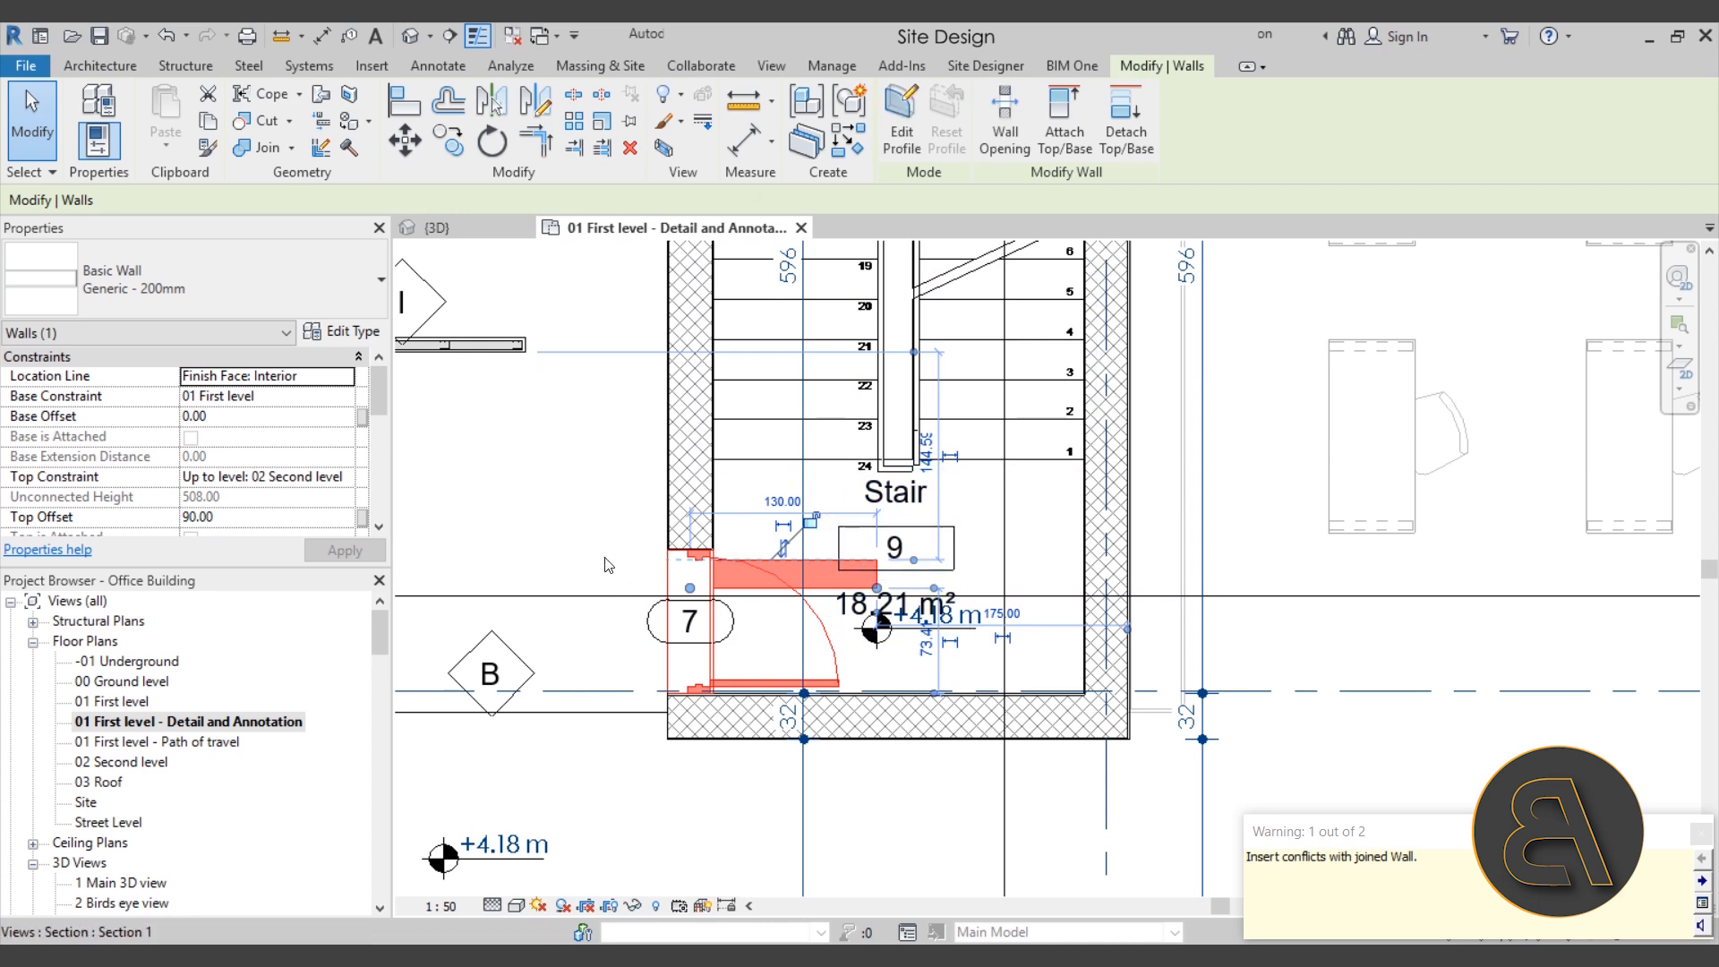
click(552, 503)
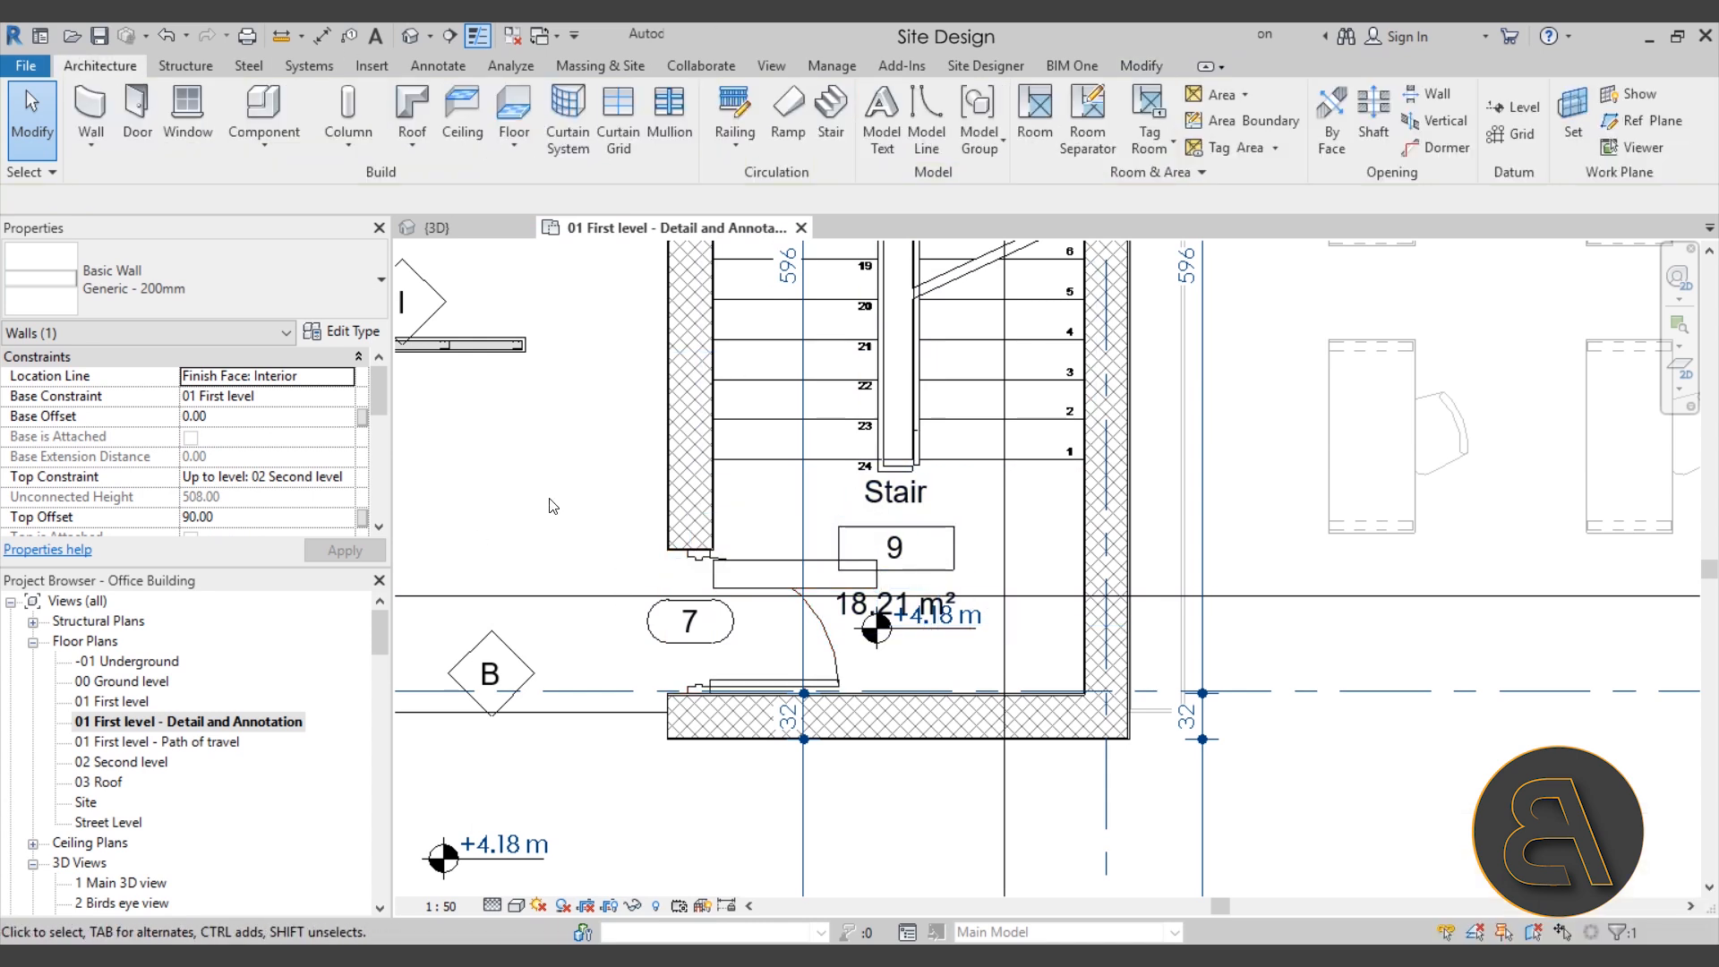
click(768, 540)
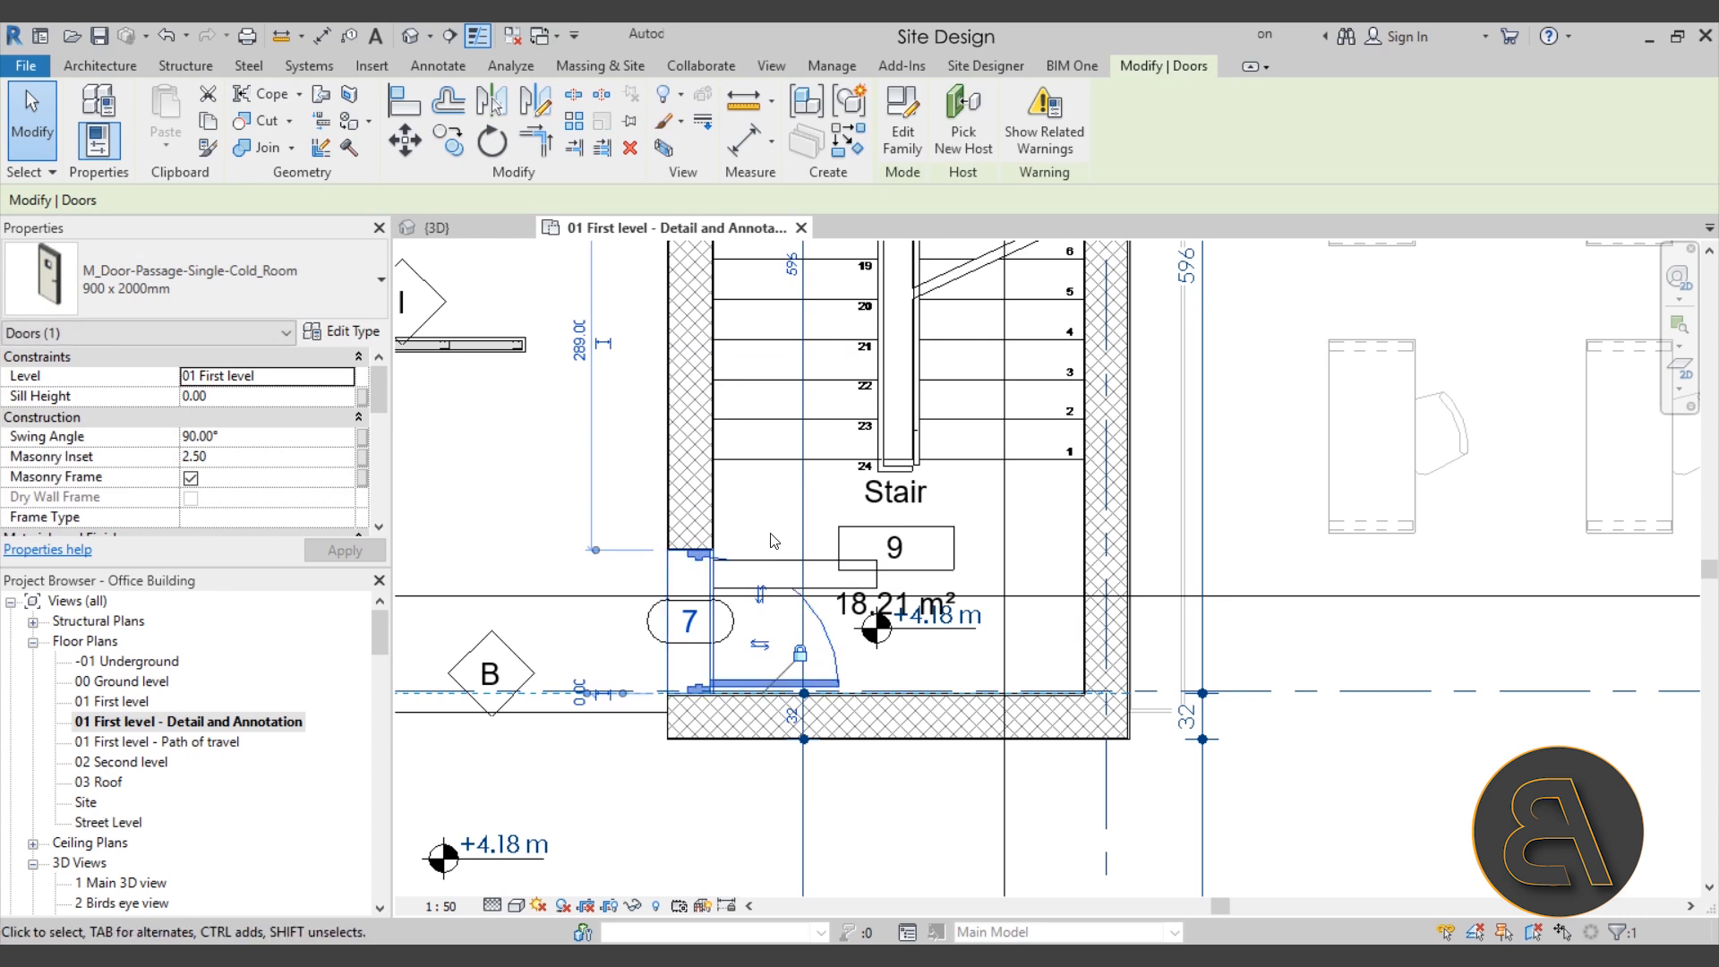
key(Escape)
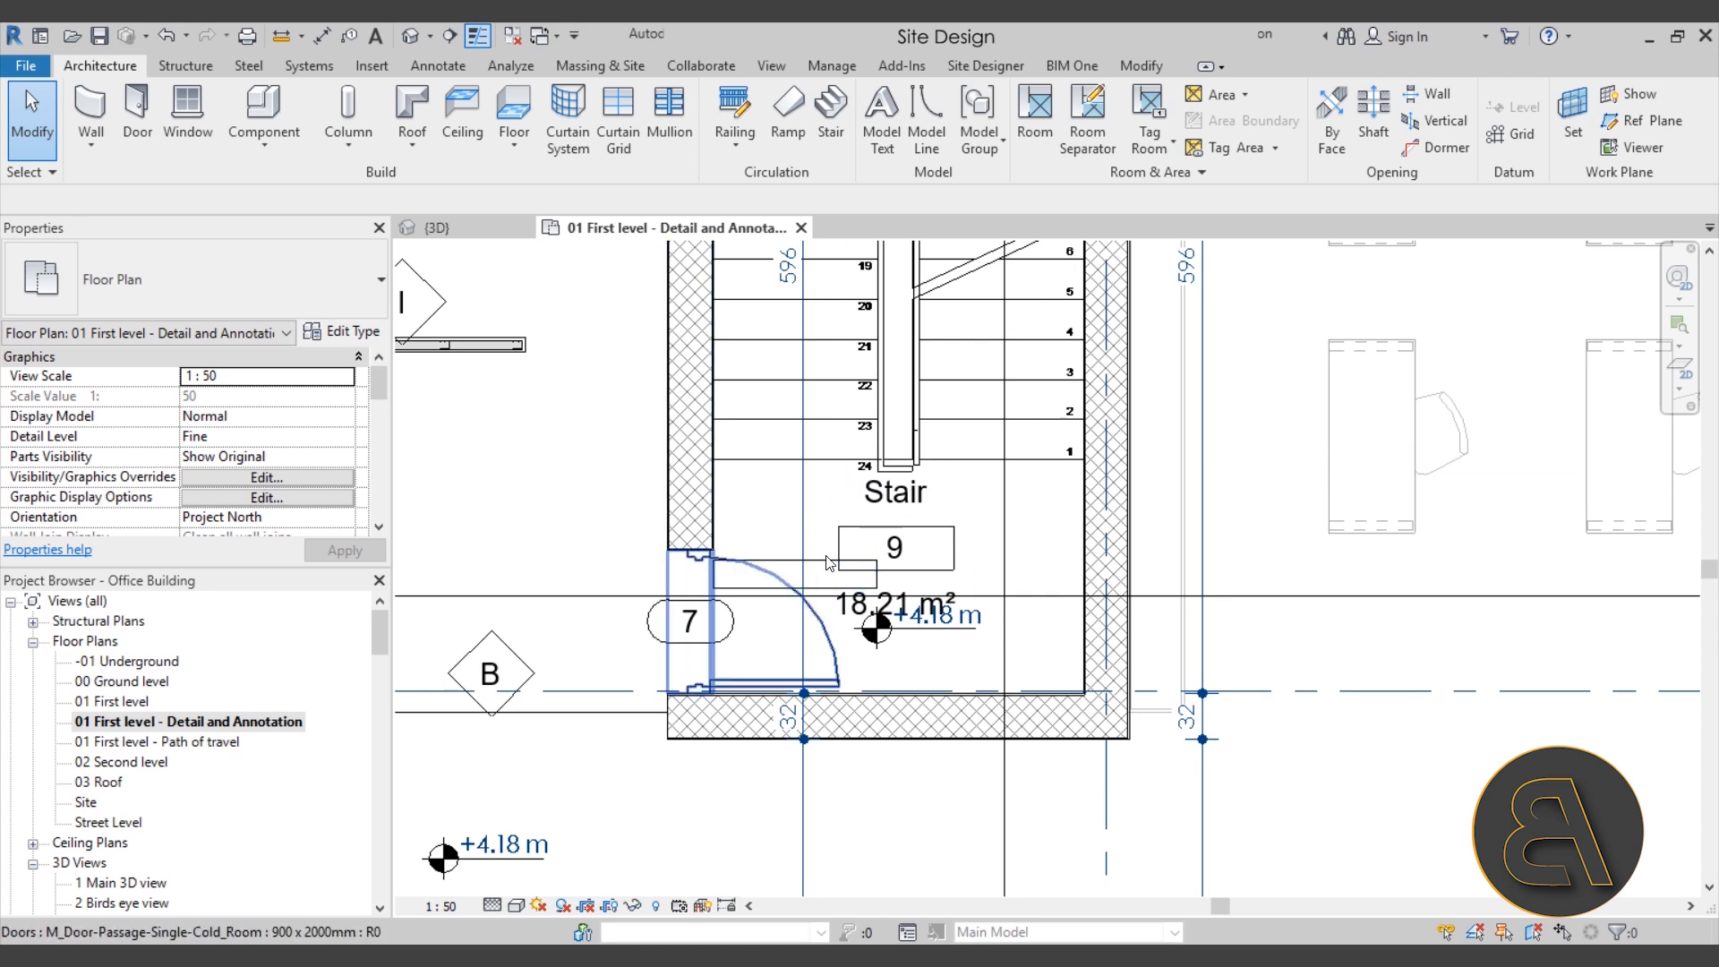
drag(767, 587, 768, 520)
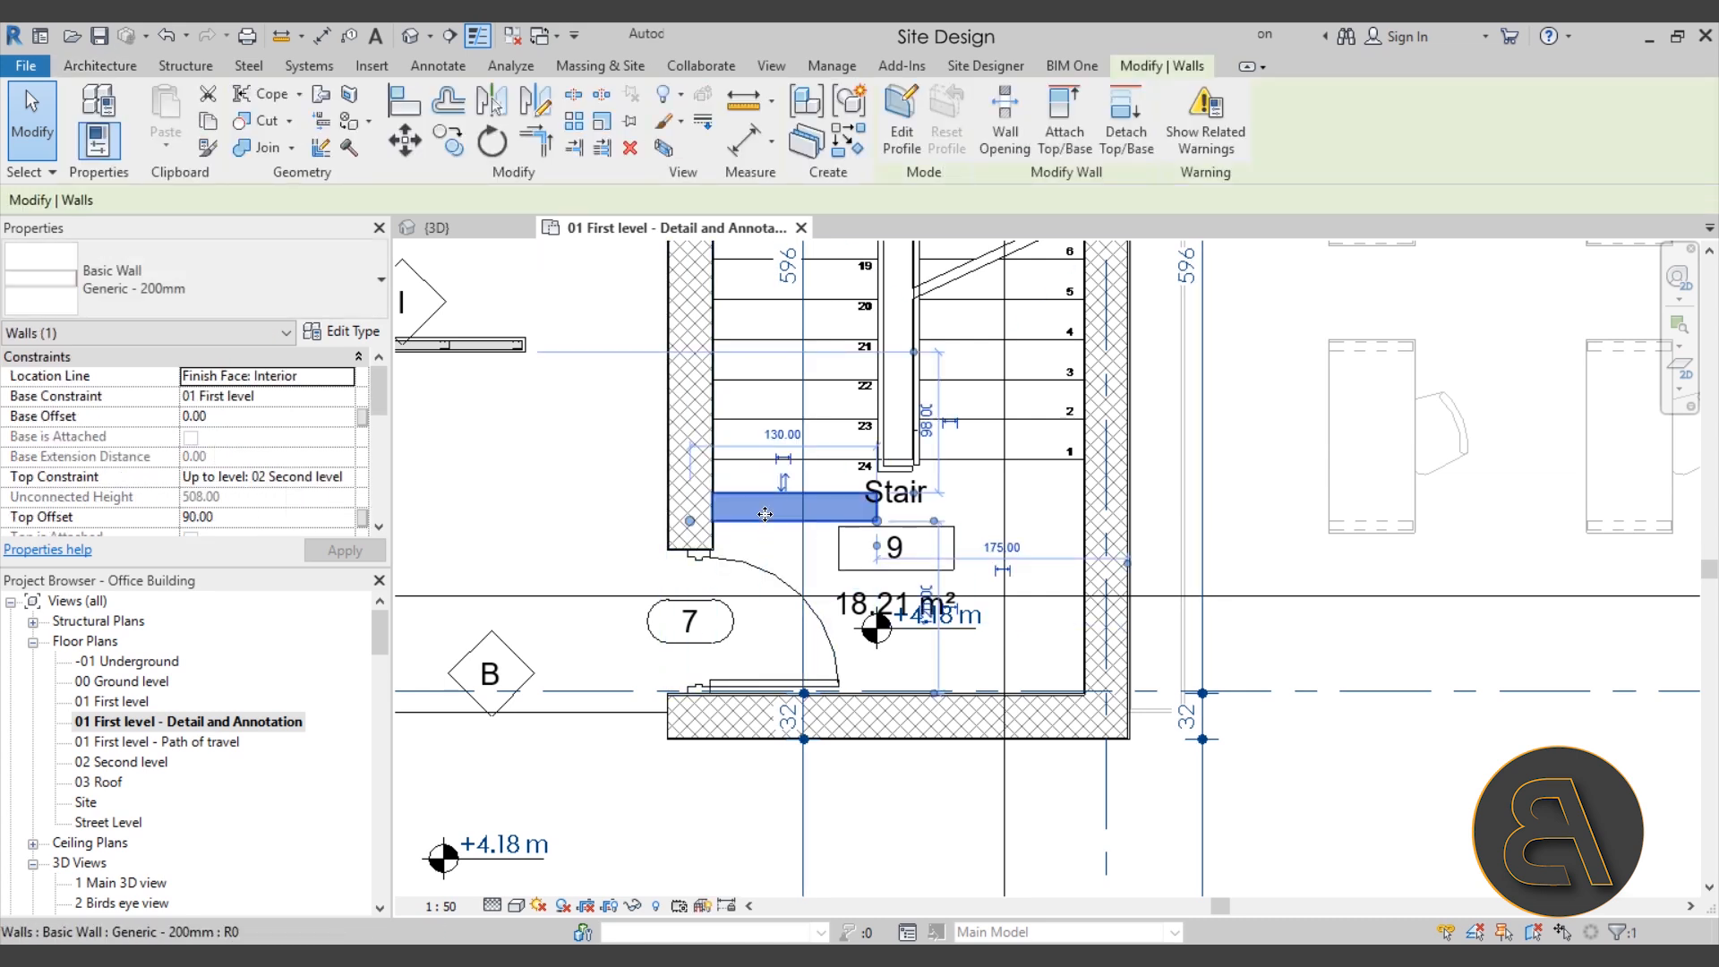
click(610, 559)
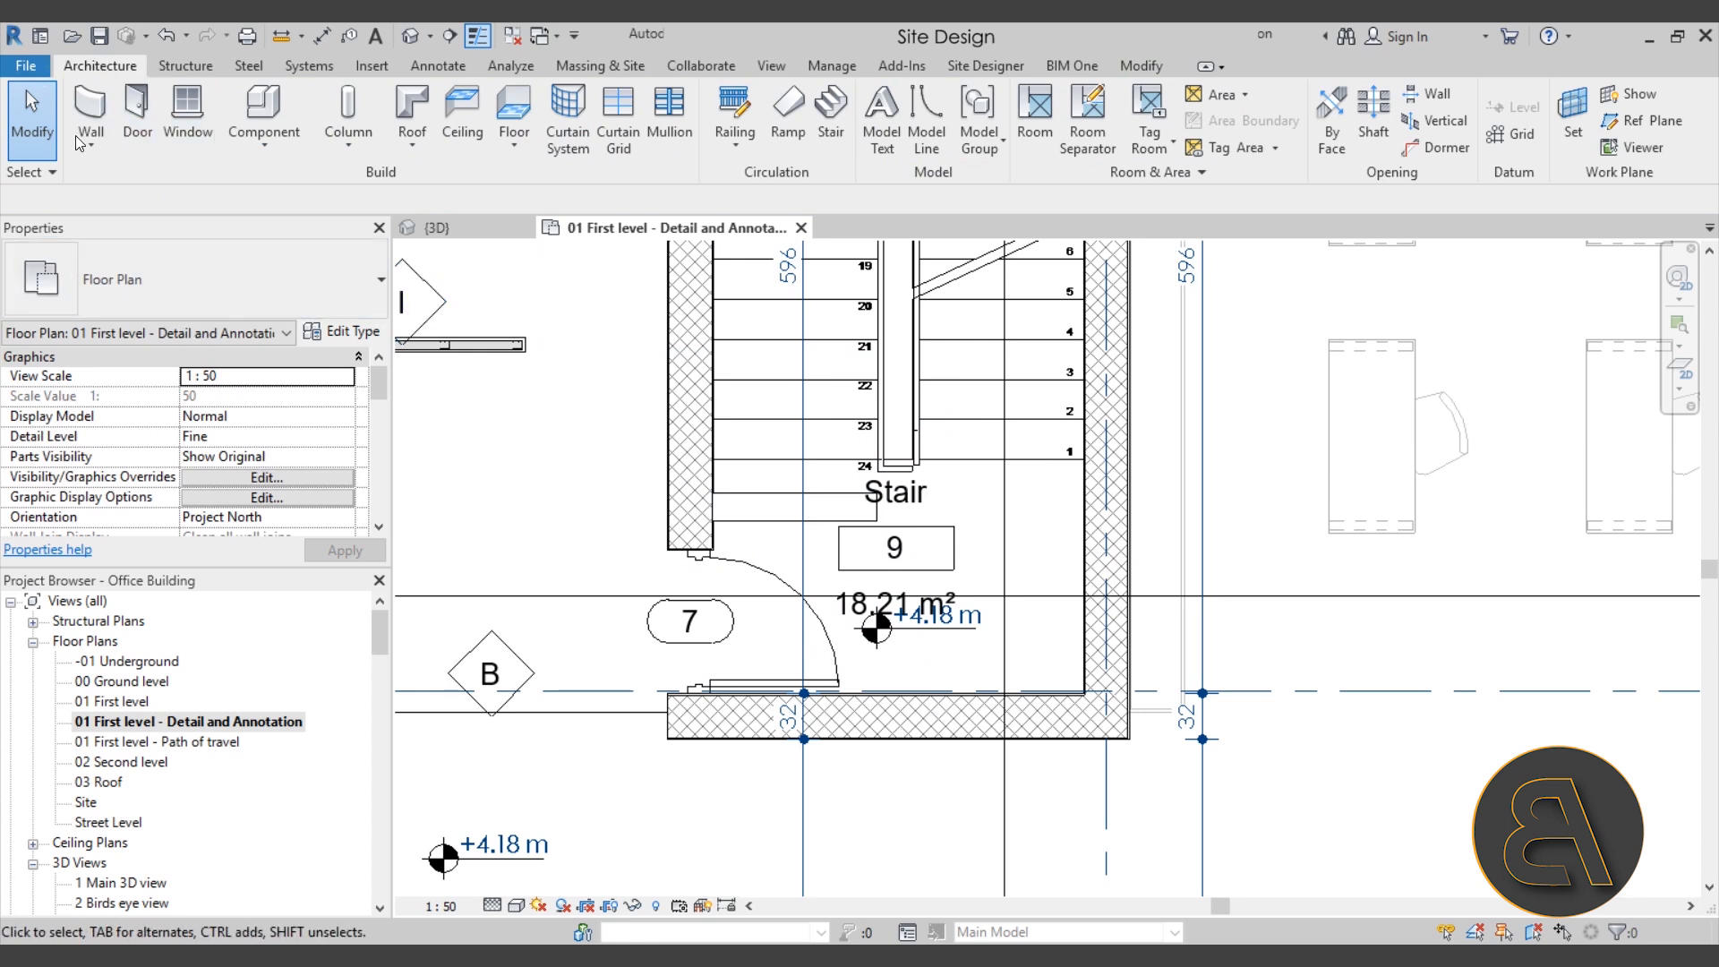
click(36, 68)
click(347, 573)
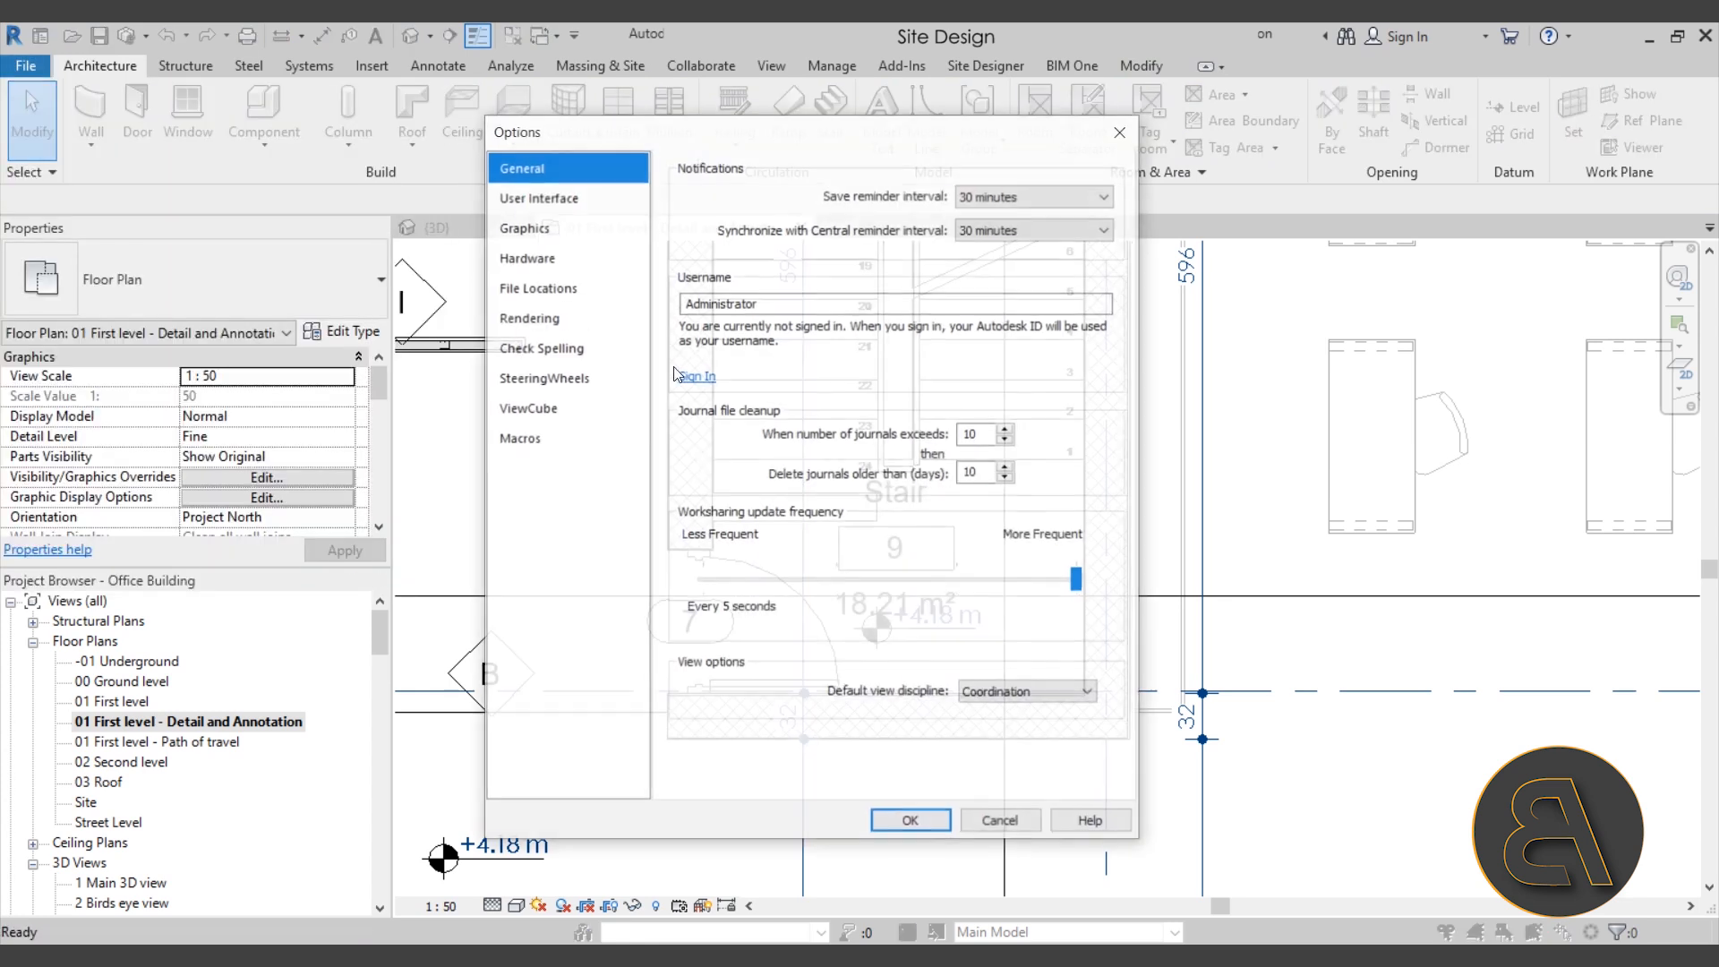
click(528, 227)
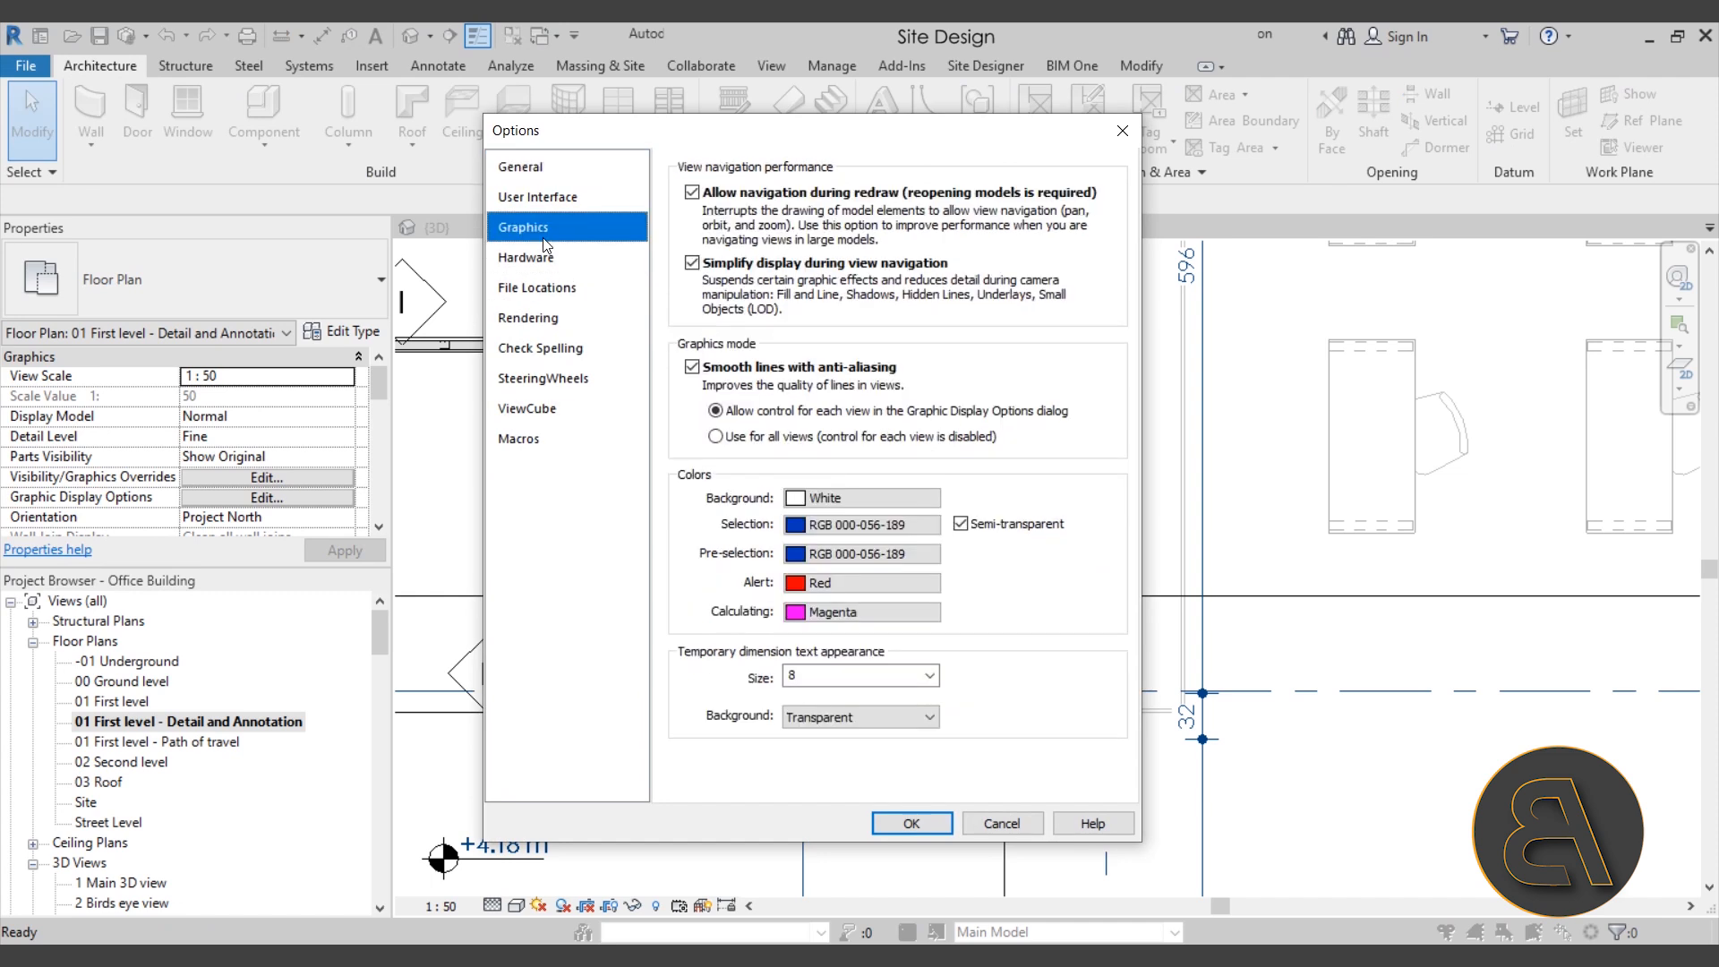
click(861, 583)
click(1058, 545)
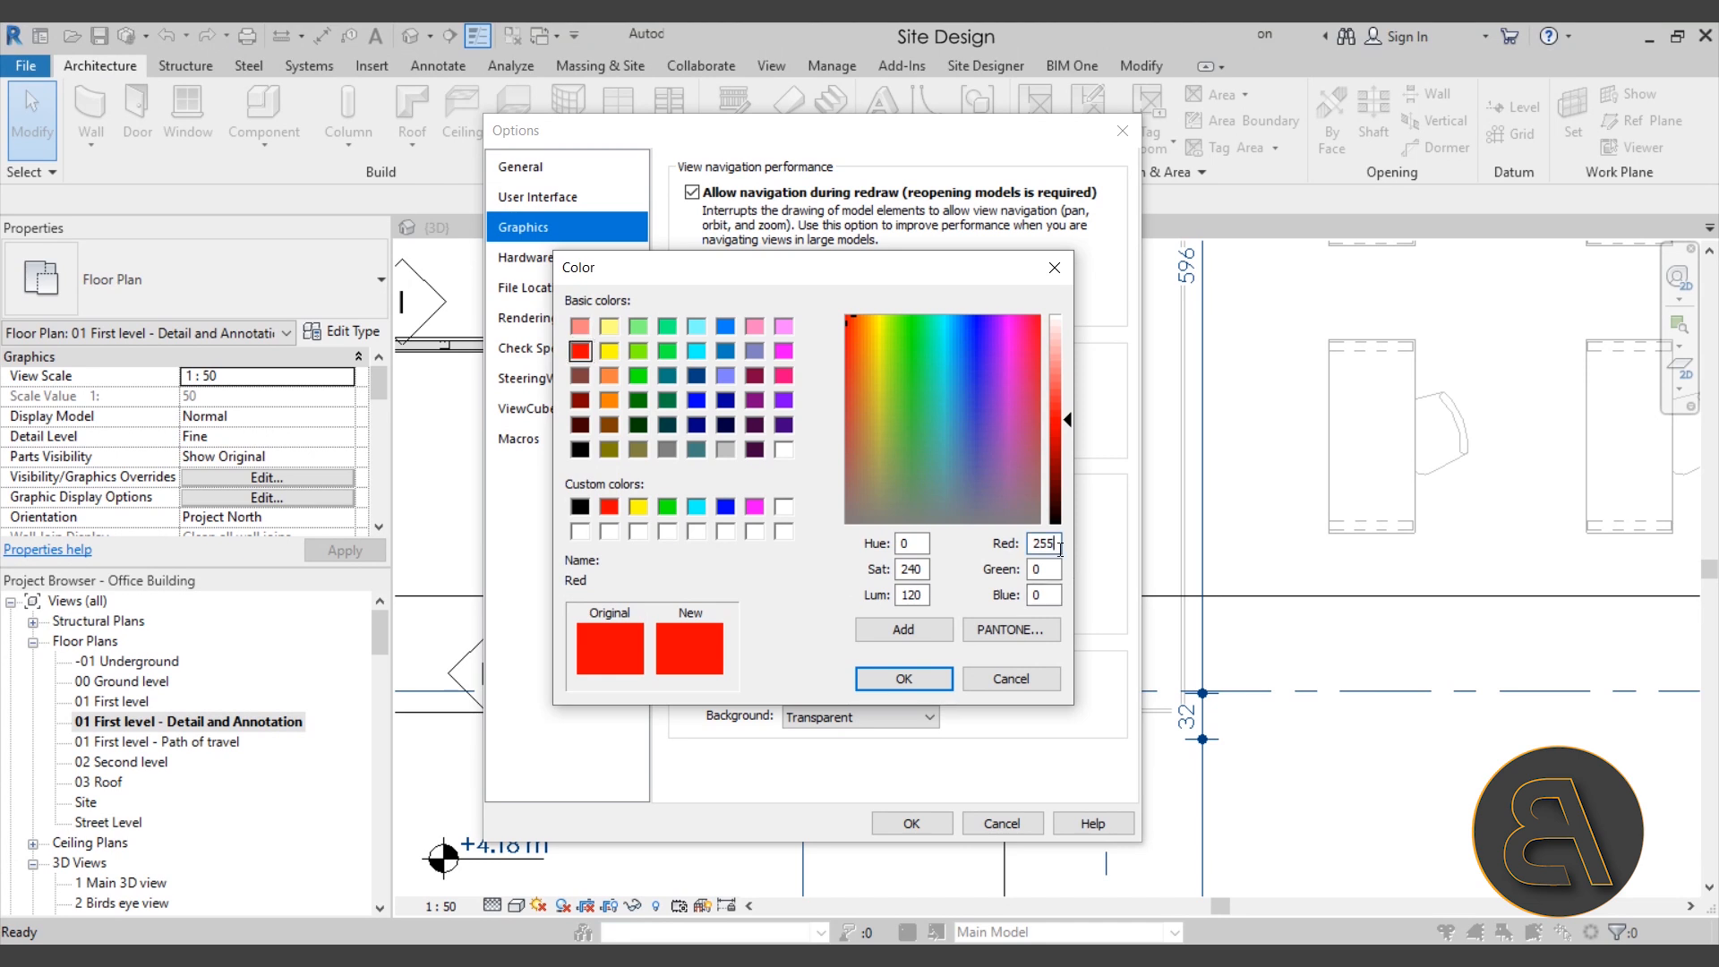
key(Tab)
text(128)
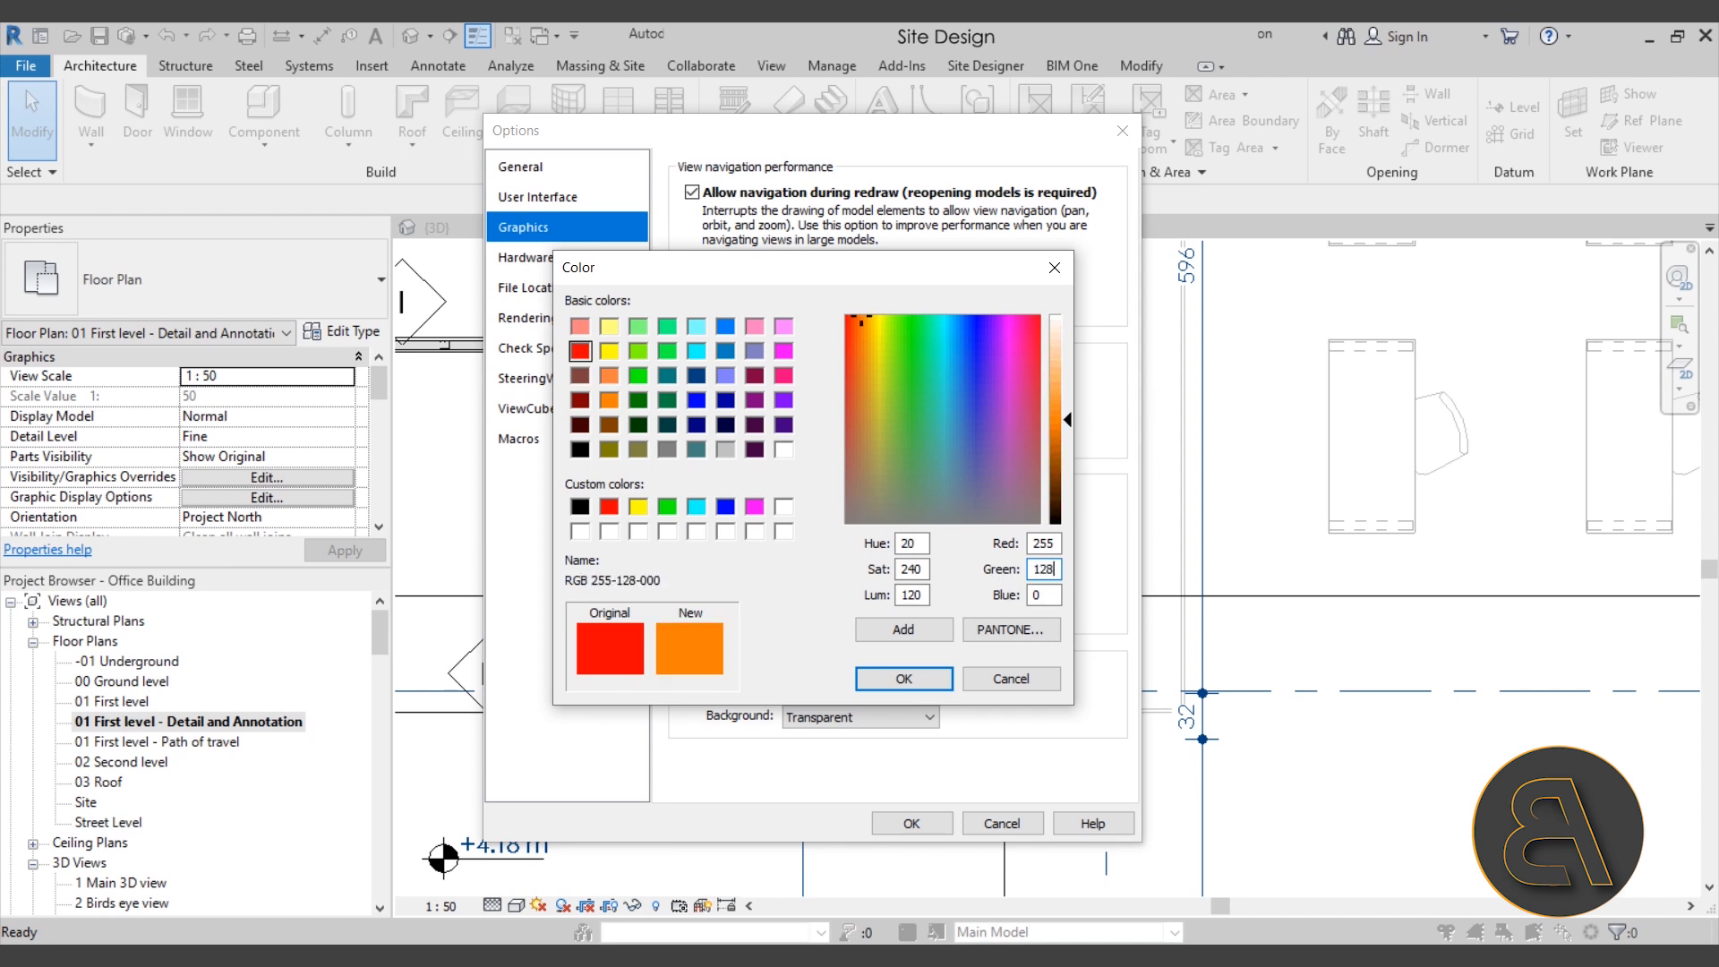
click(903, 678)
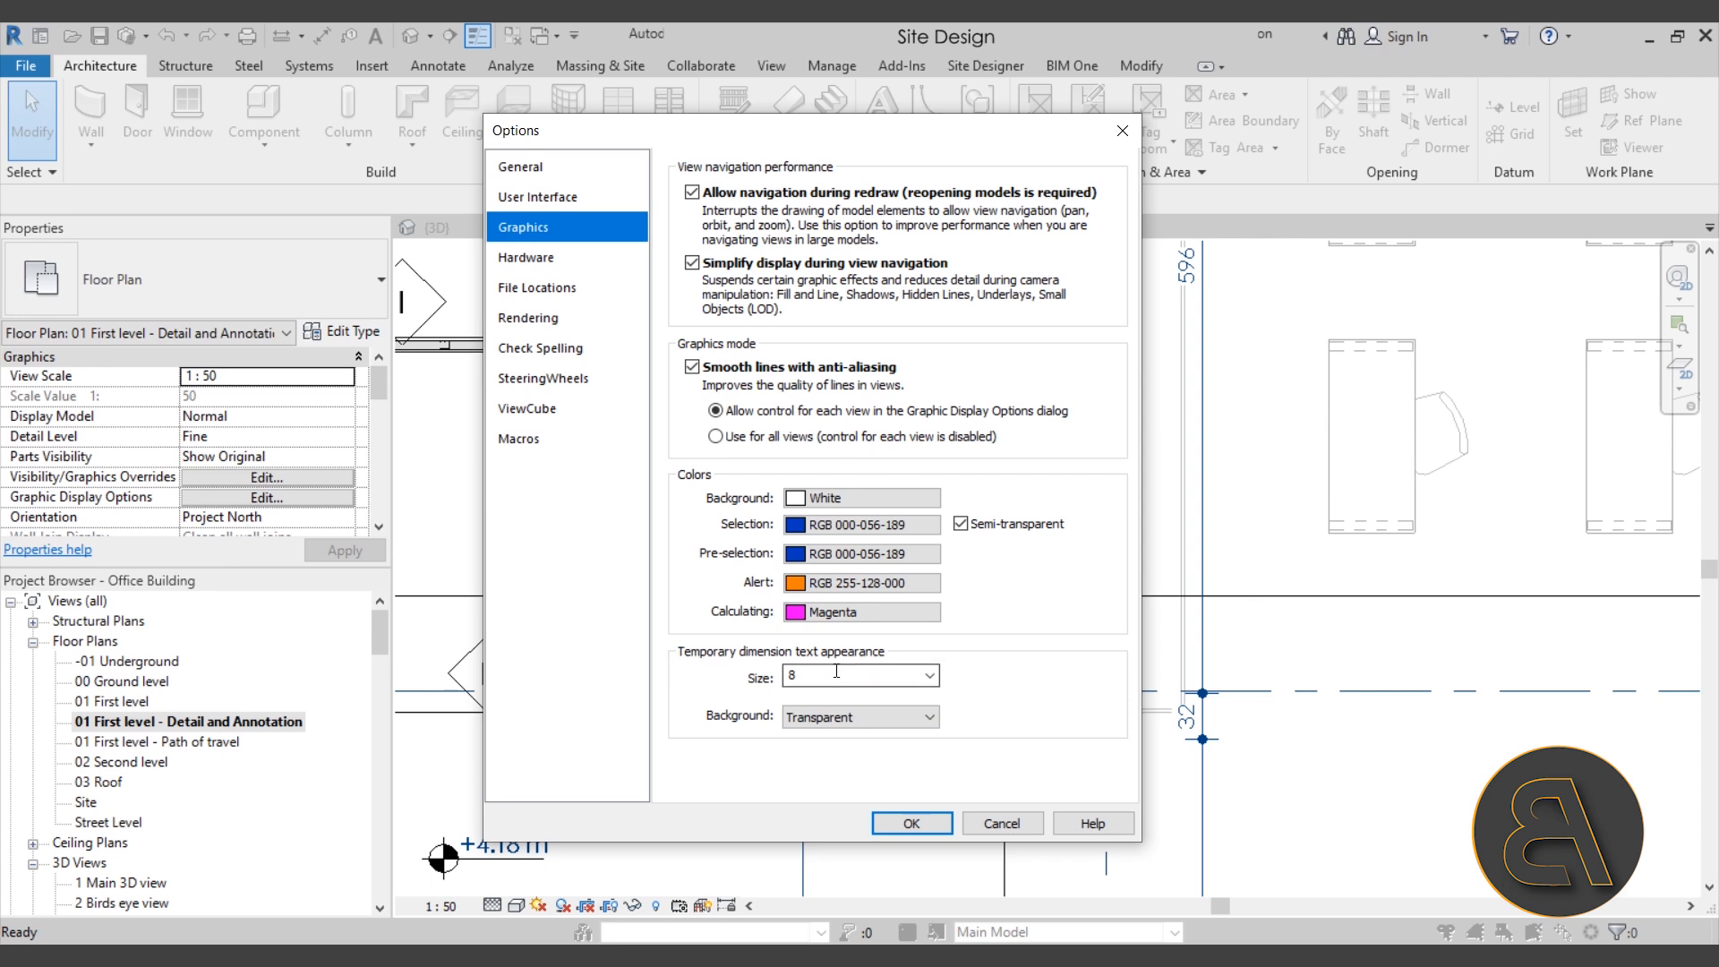
click(1009, 826)
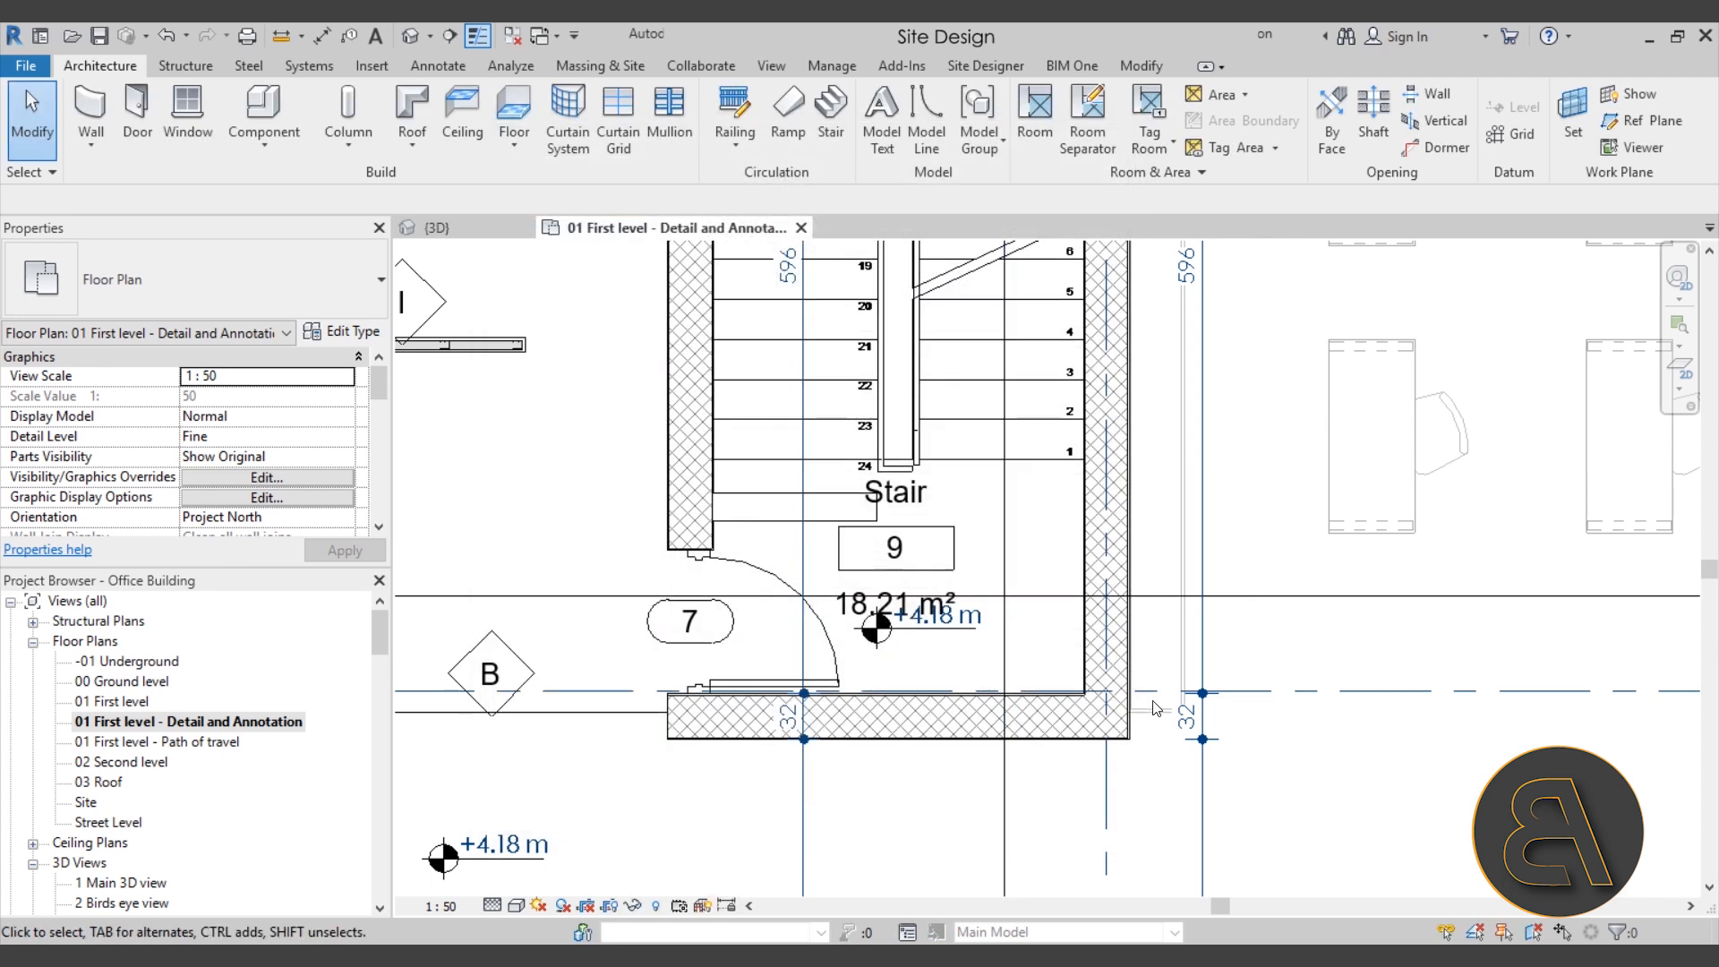
Step: Select the short wall inside the Stair room and inspect the text of its temporary dimensions
click(777, 518)
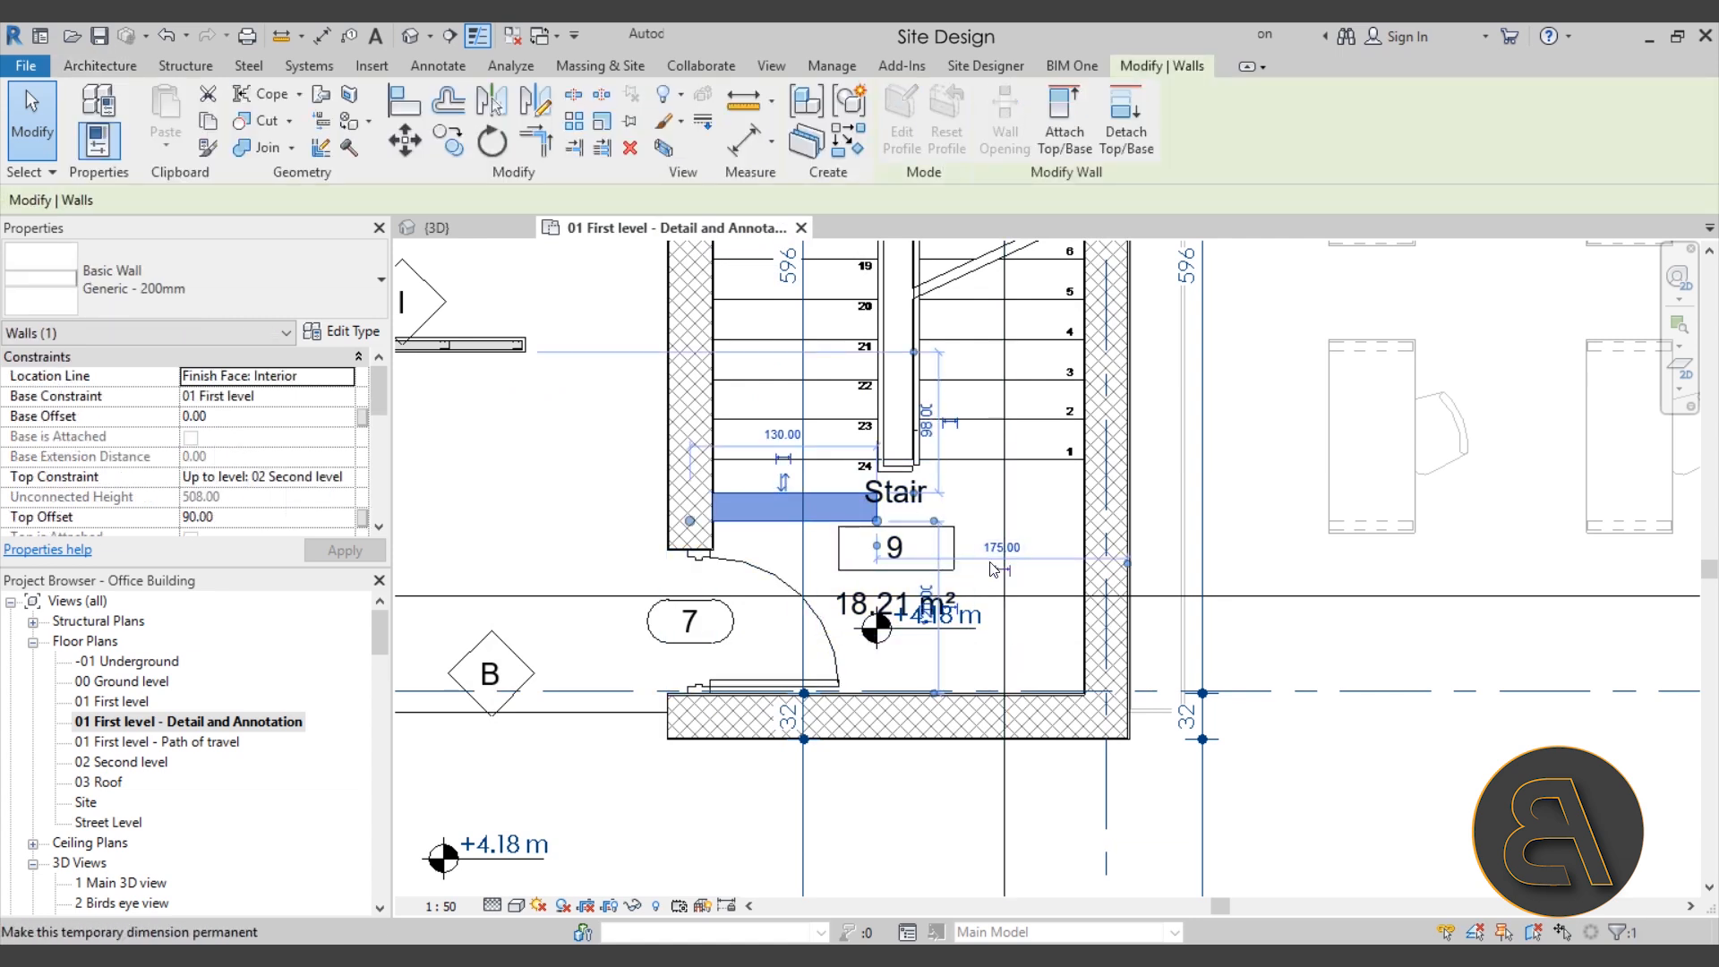
scroll(1012, 626, up, 3)
scroll(1013, 627, down, 3)
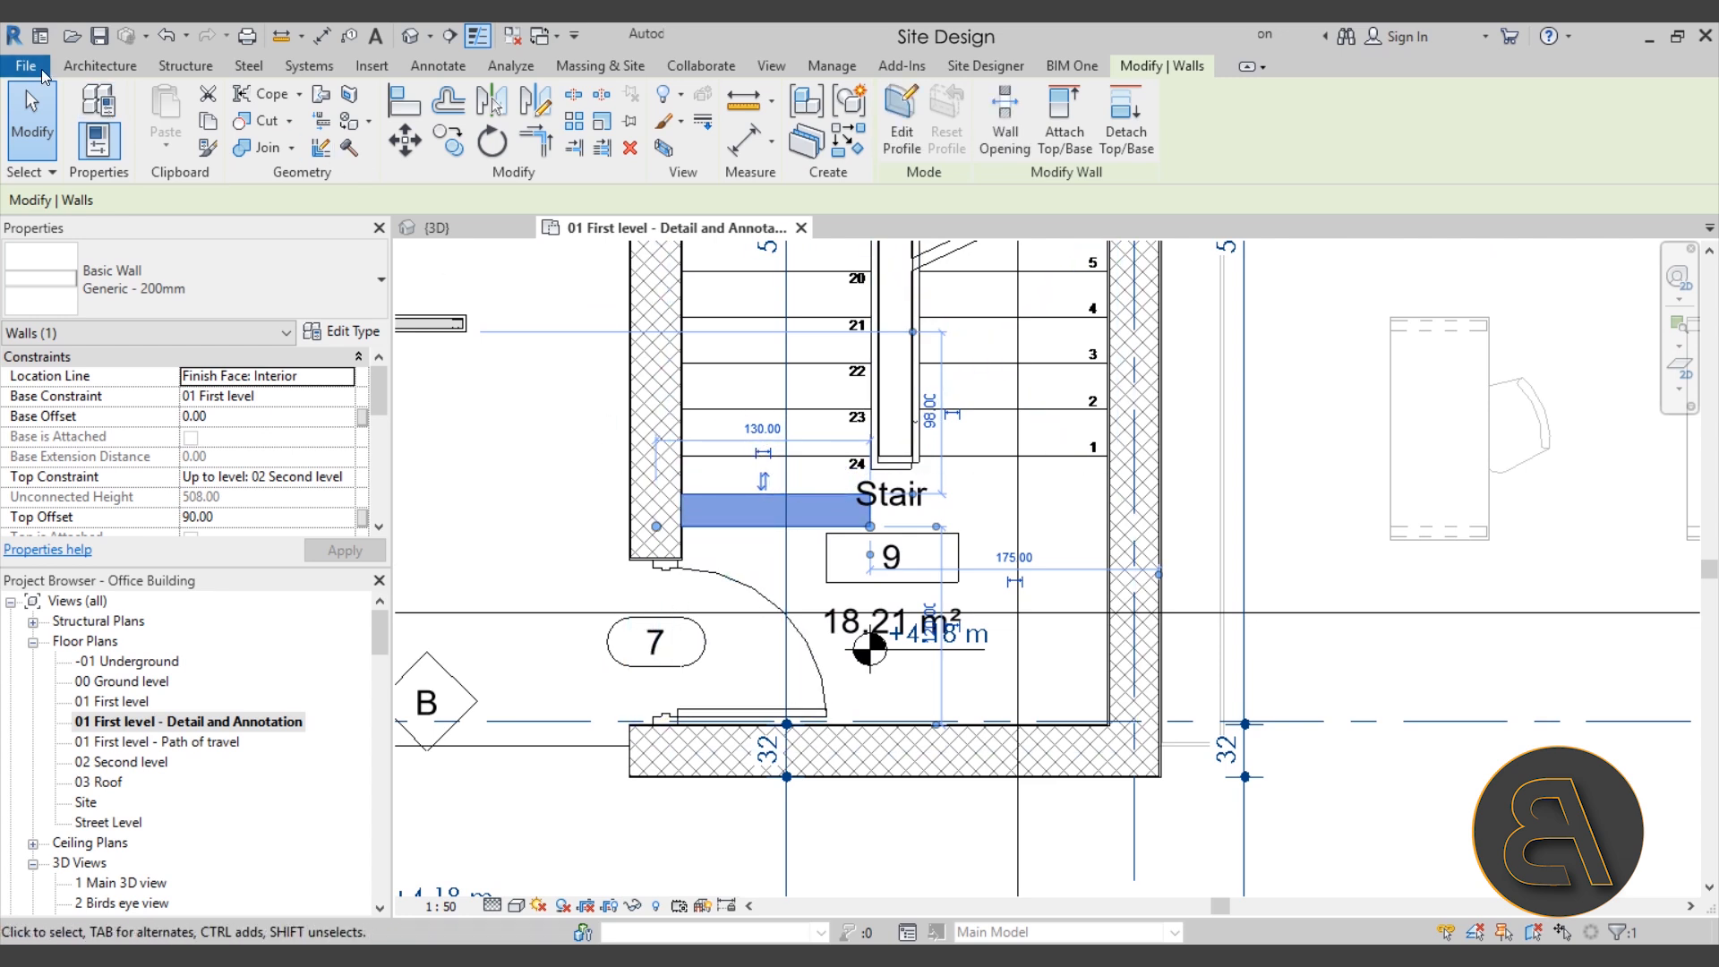
Step: Set the temporary dimension text size to 12 in the Graphics options and apply the change
click(27, 66)
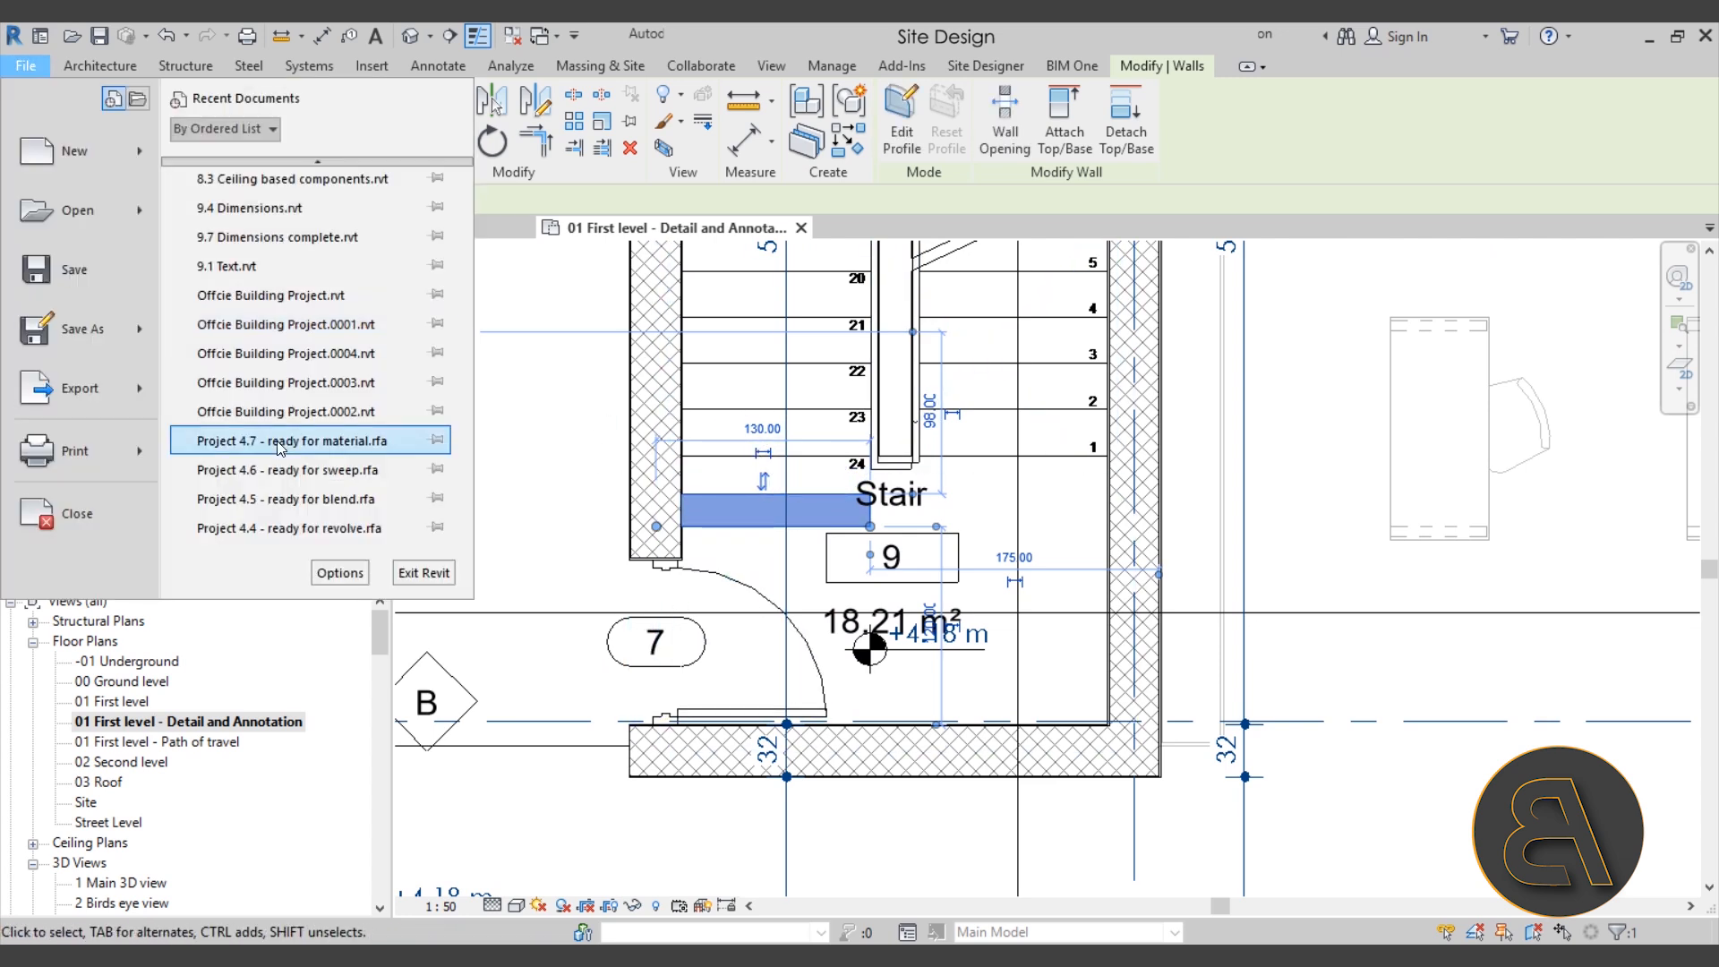
click(327, 573)
click(523, 227)
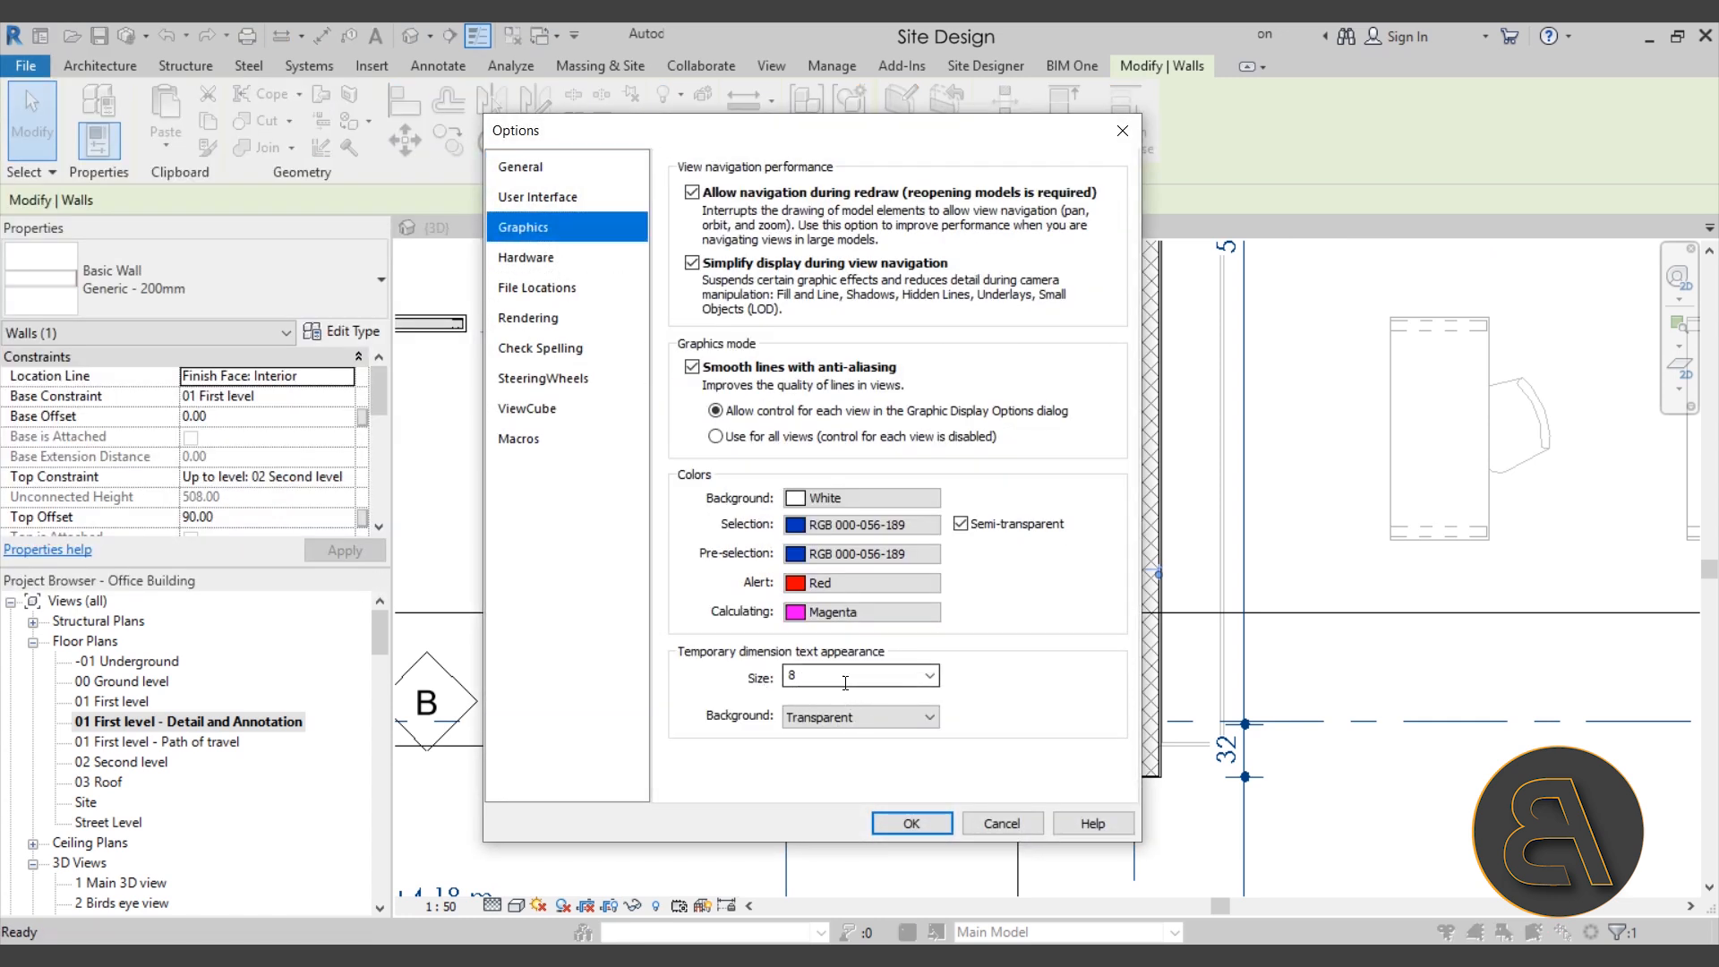
click(792, 677)
double_click(793, 678)
click(929, 676)
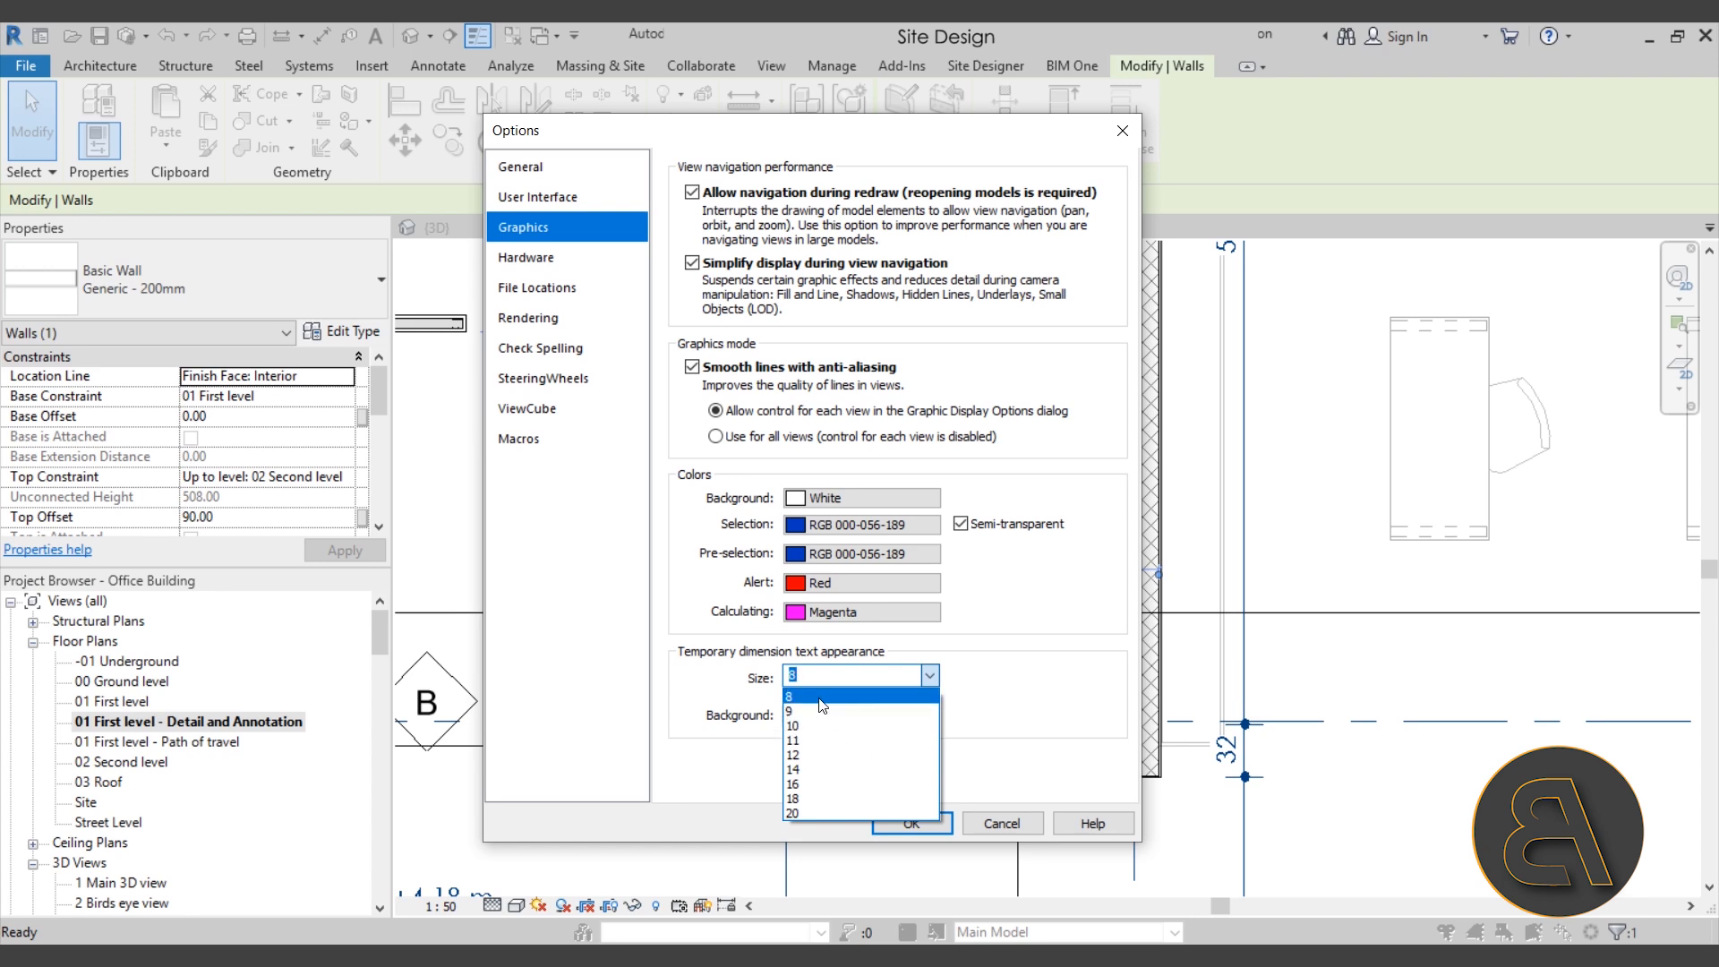
click(807, 755)
click(922, 826)
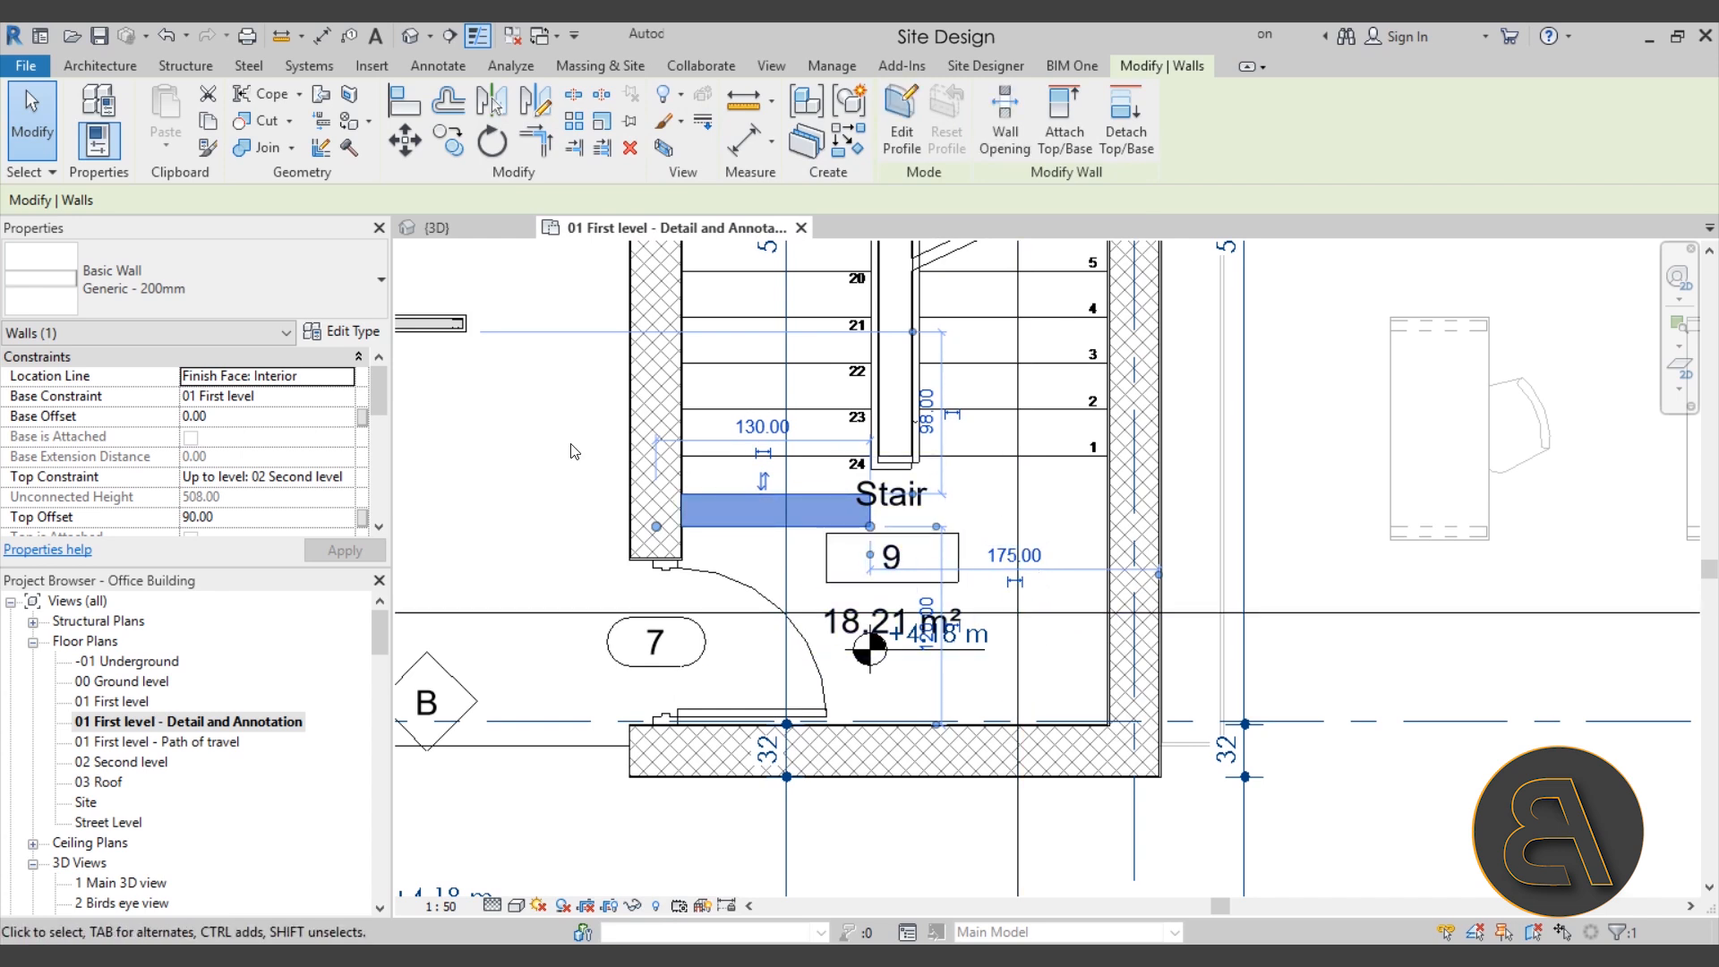
Step: In the Graphics options, set the temporary dimension text size to 8 and its background to Opaque, and check the selected wall's dimensions
click(26, 65)
click(337, 570)
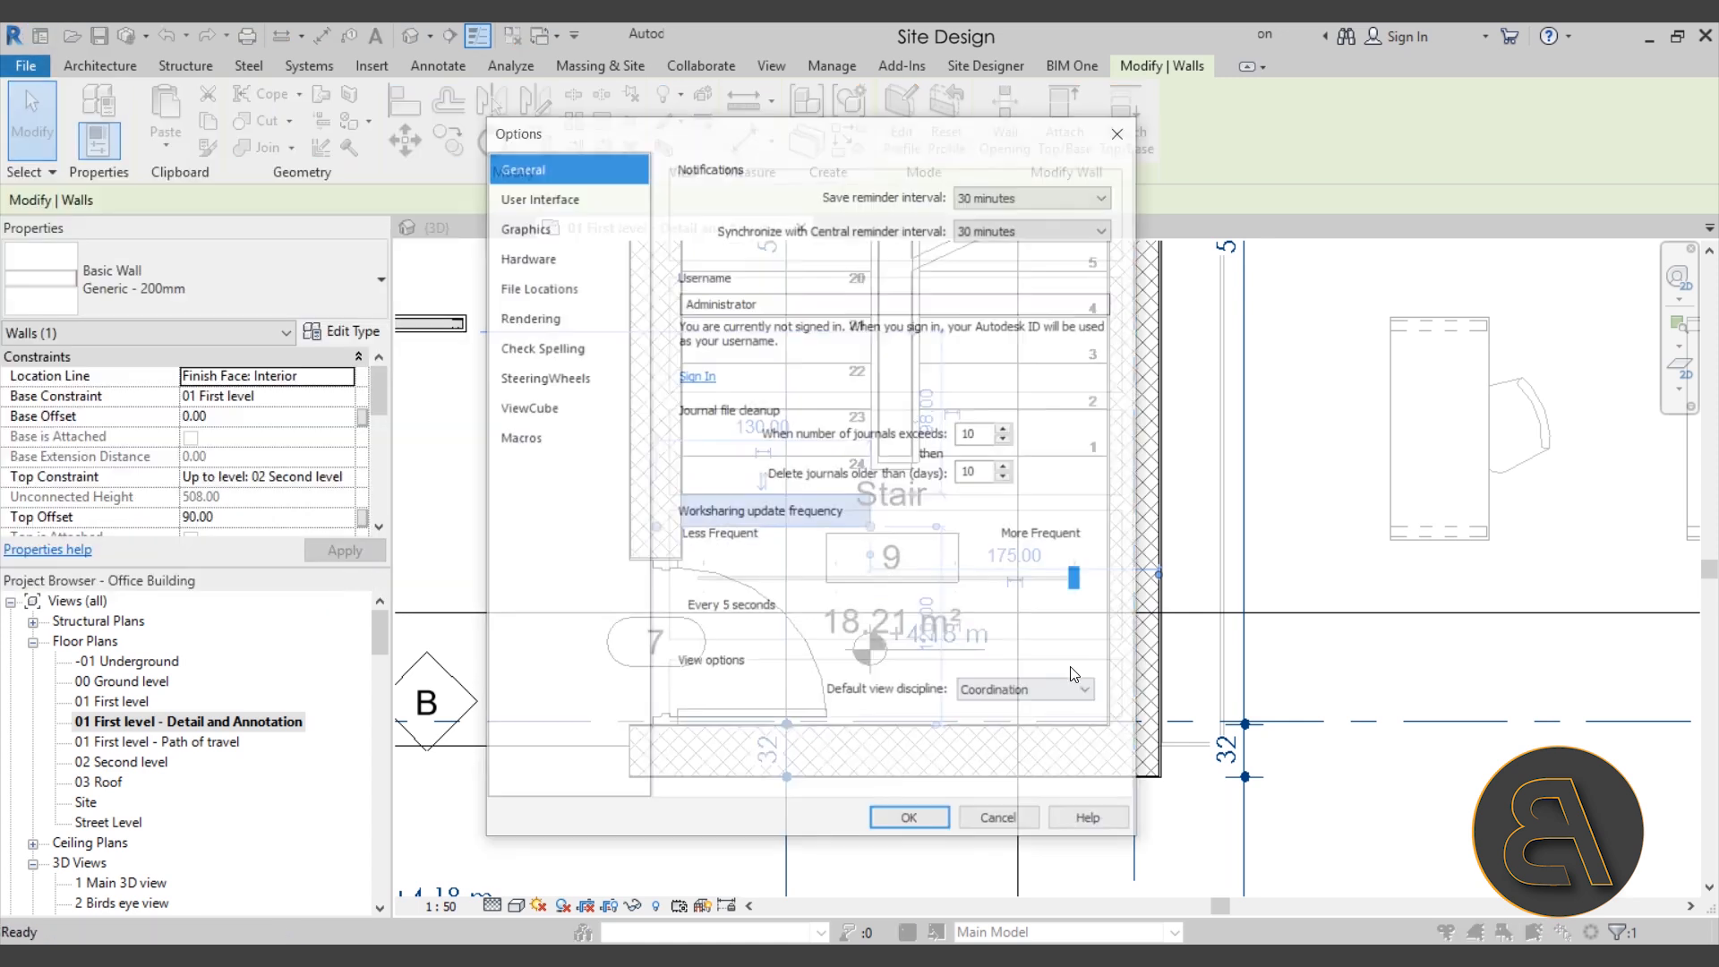
click(526, 230)
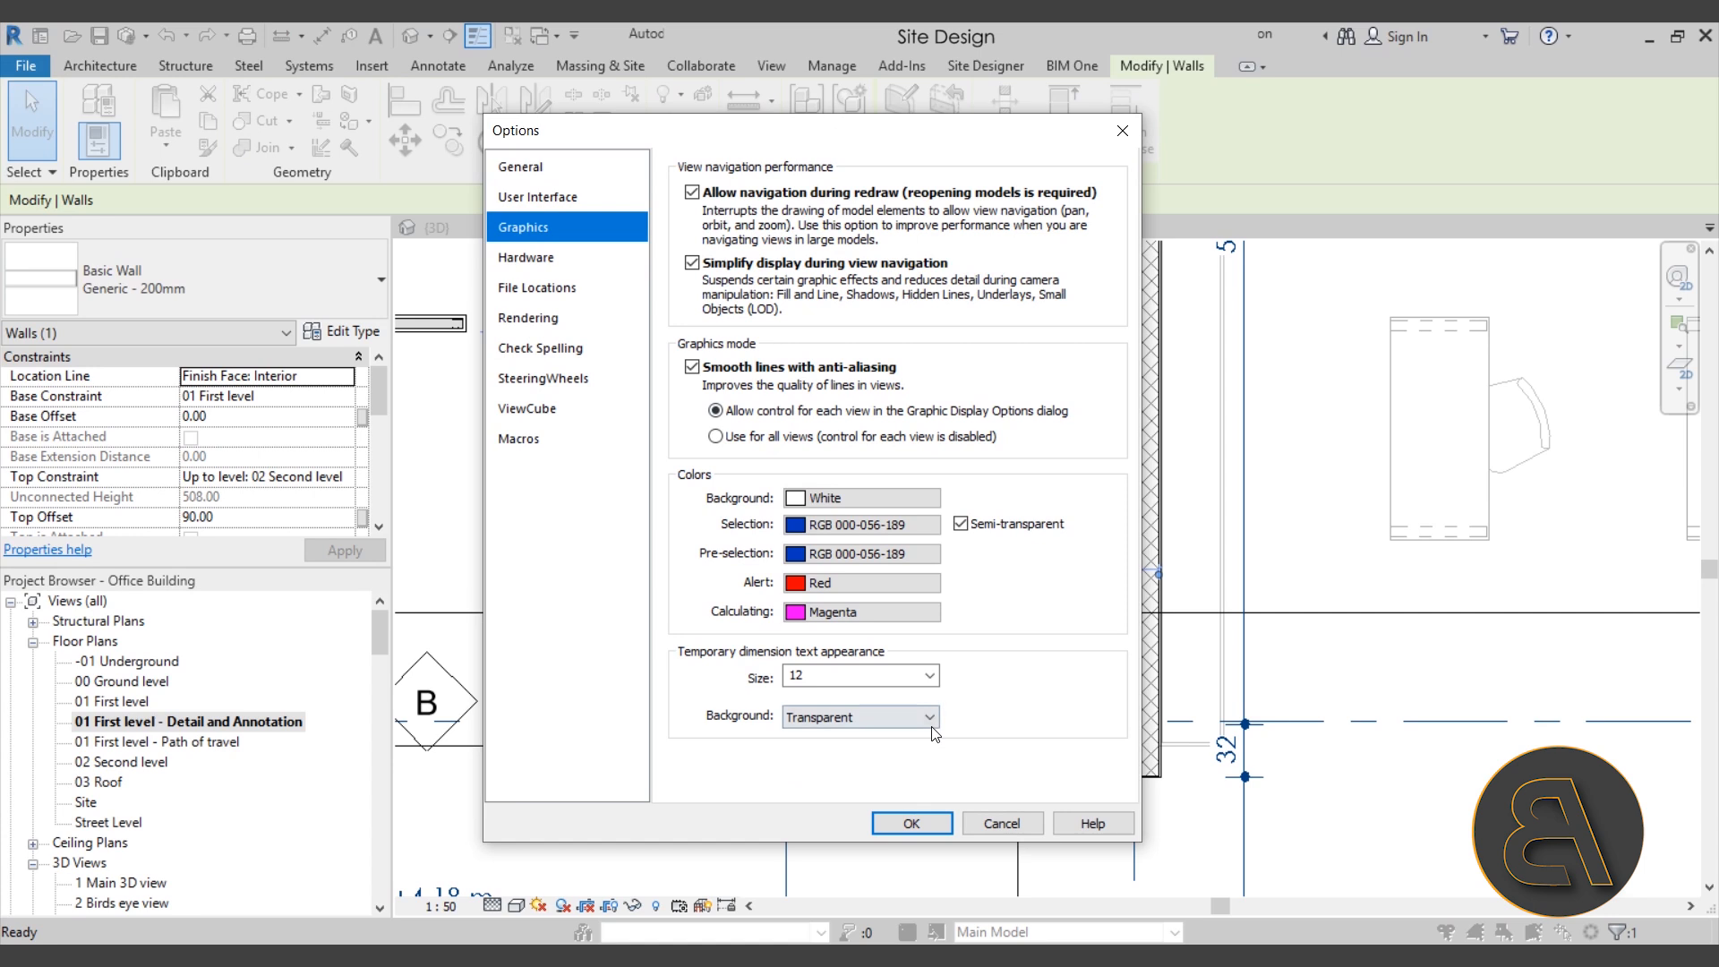
click(929, 675)
click(824, 691)
drag(931, 121, 546, 101)
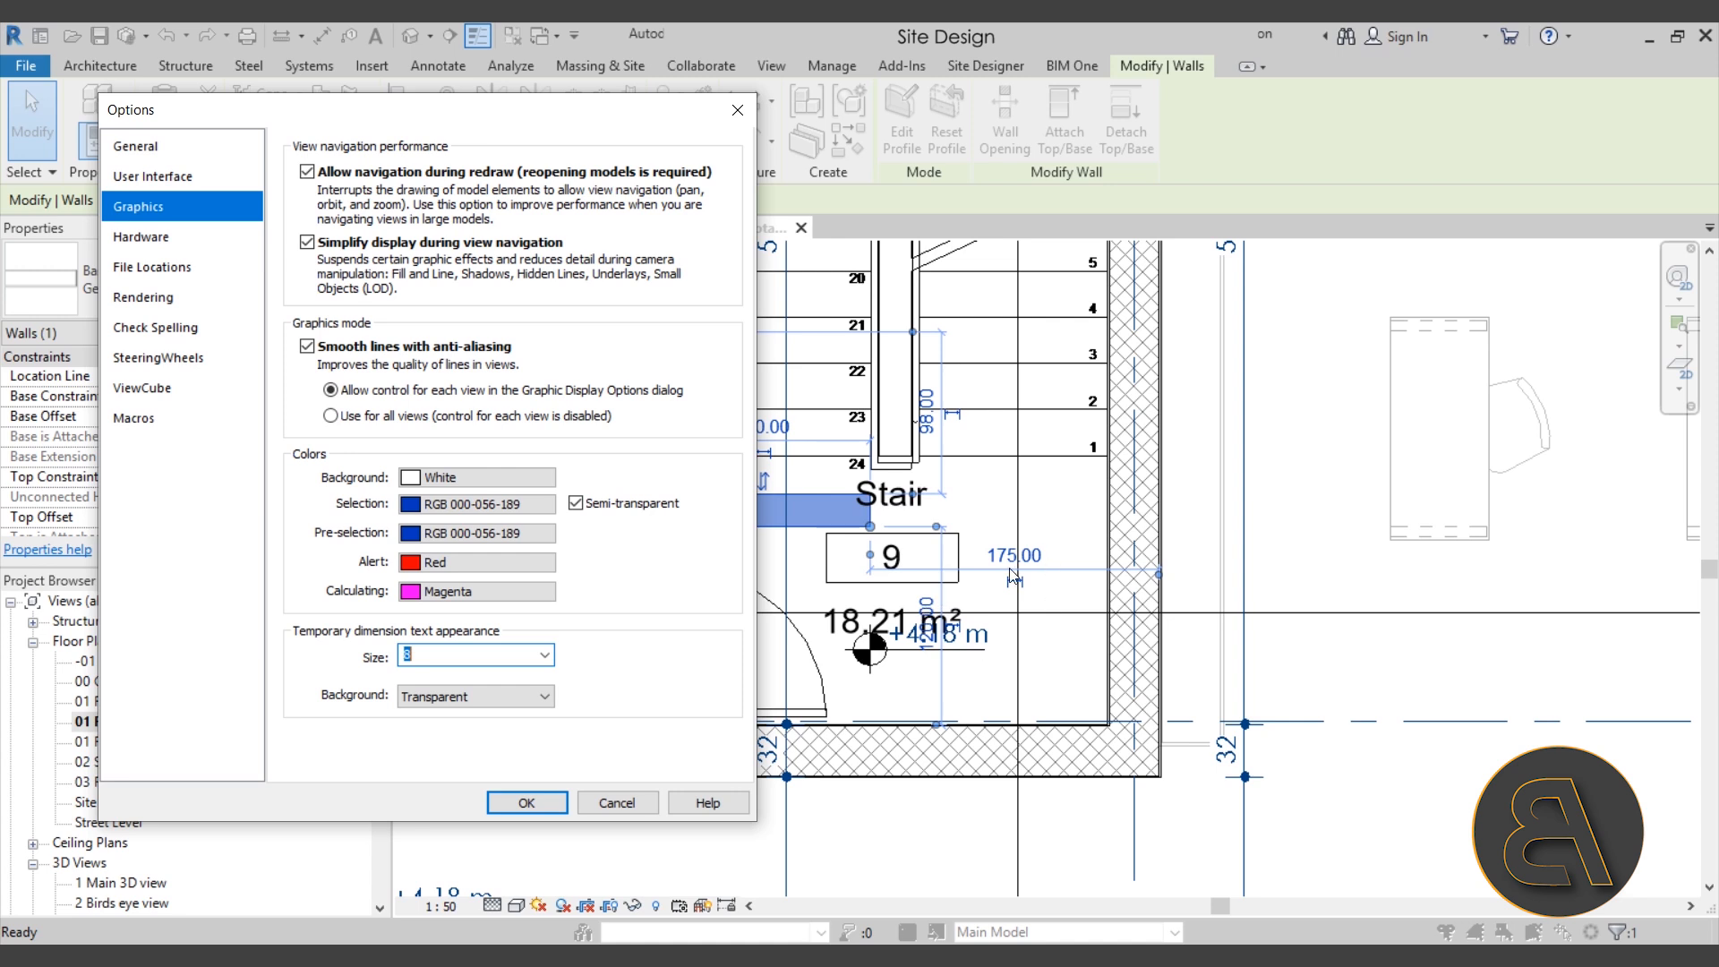
click(537, 696)
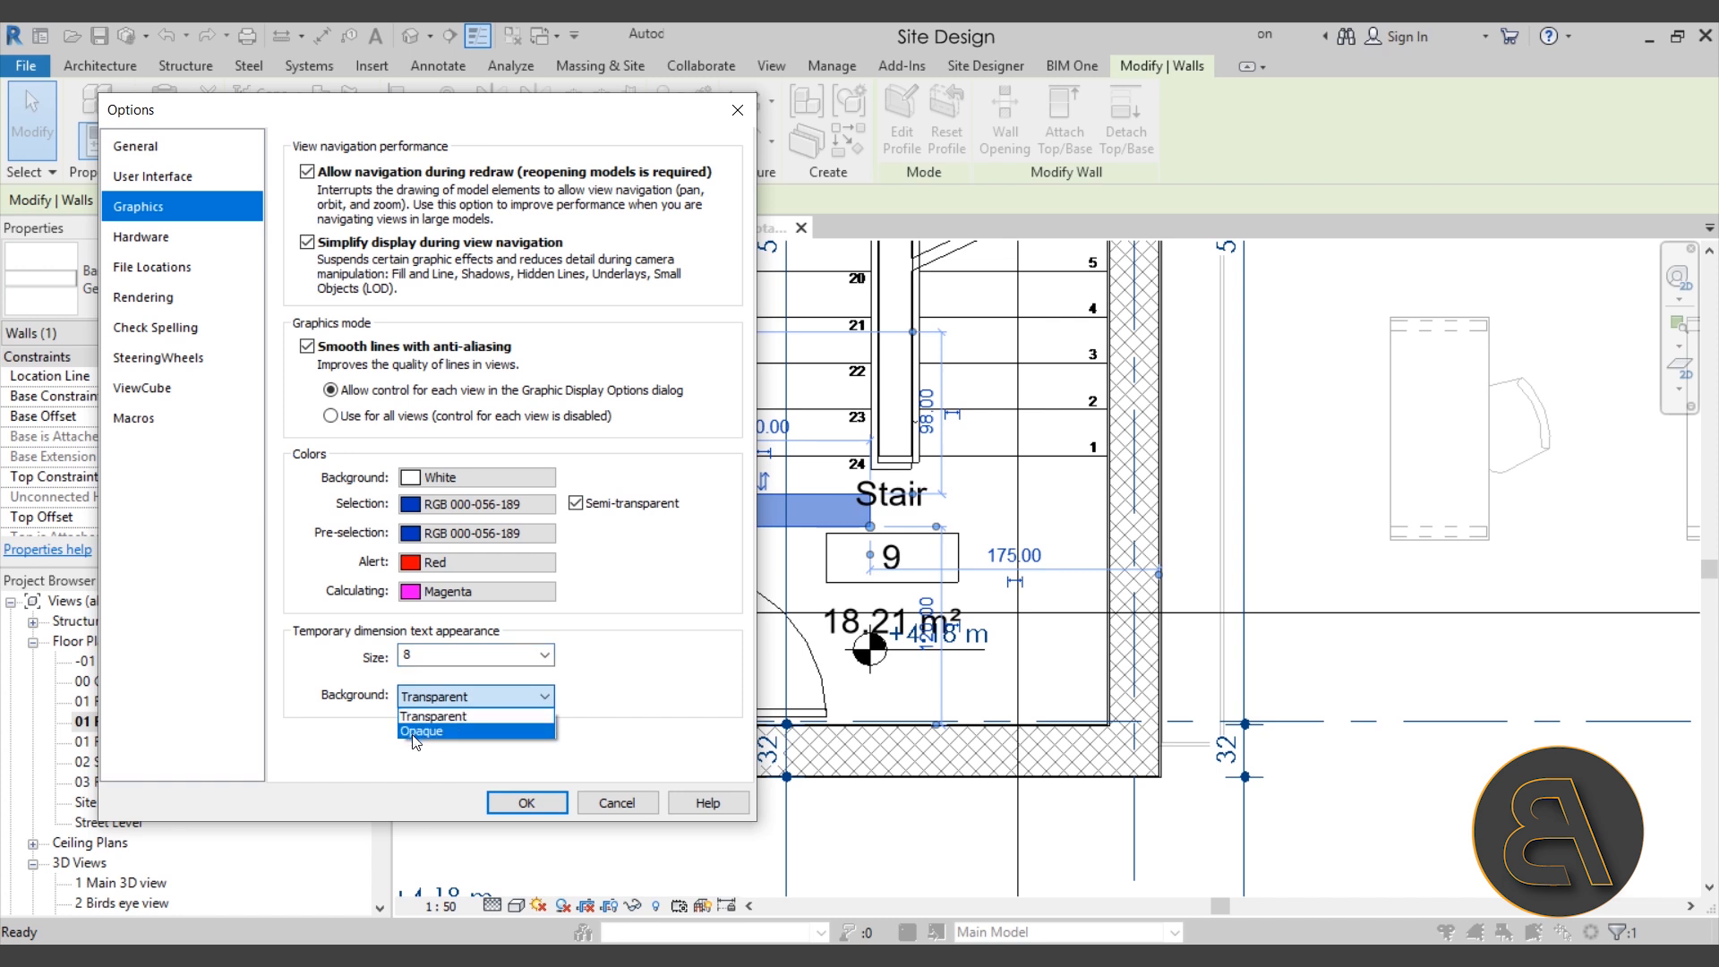
click(417, 731)
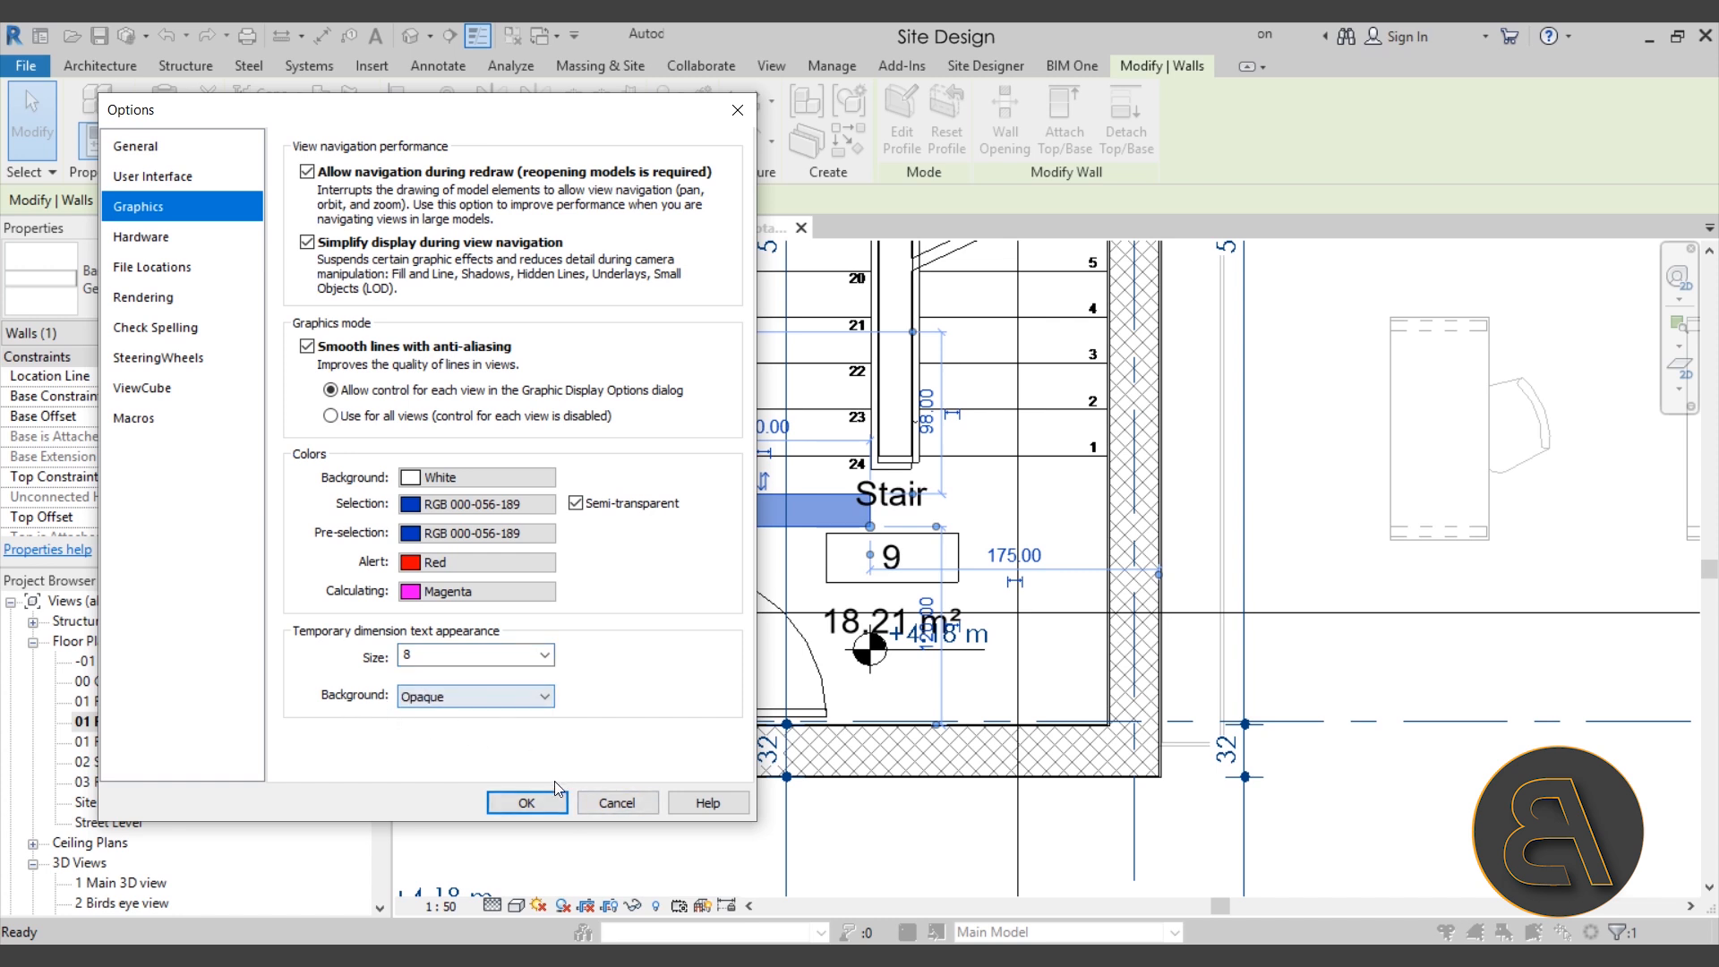
click(537, 800)
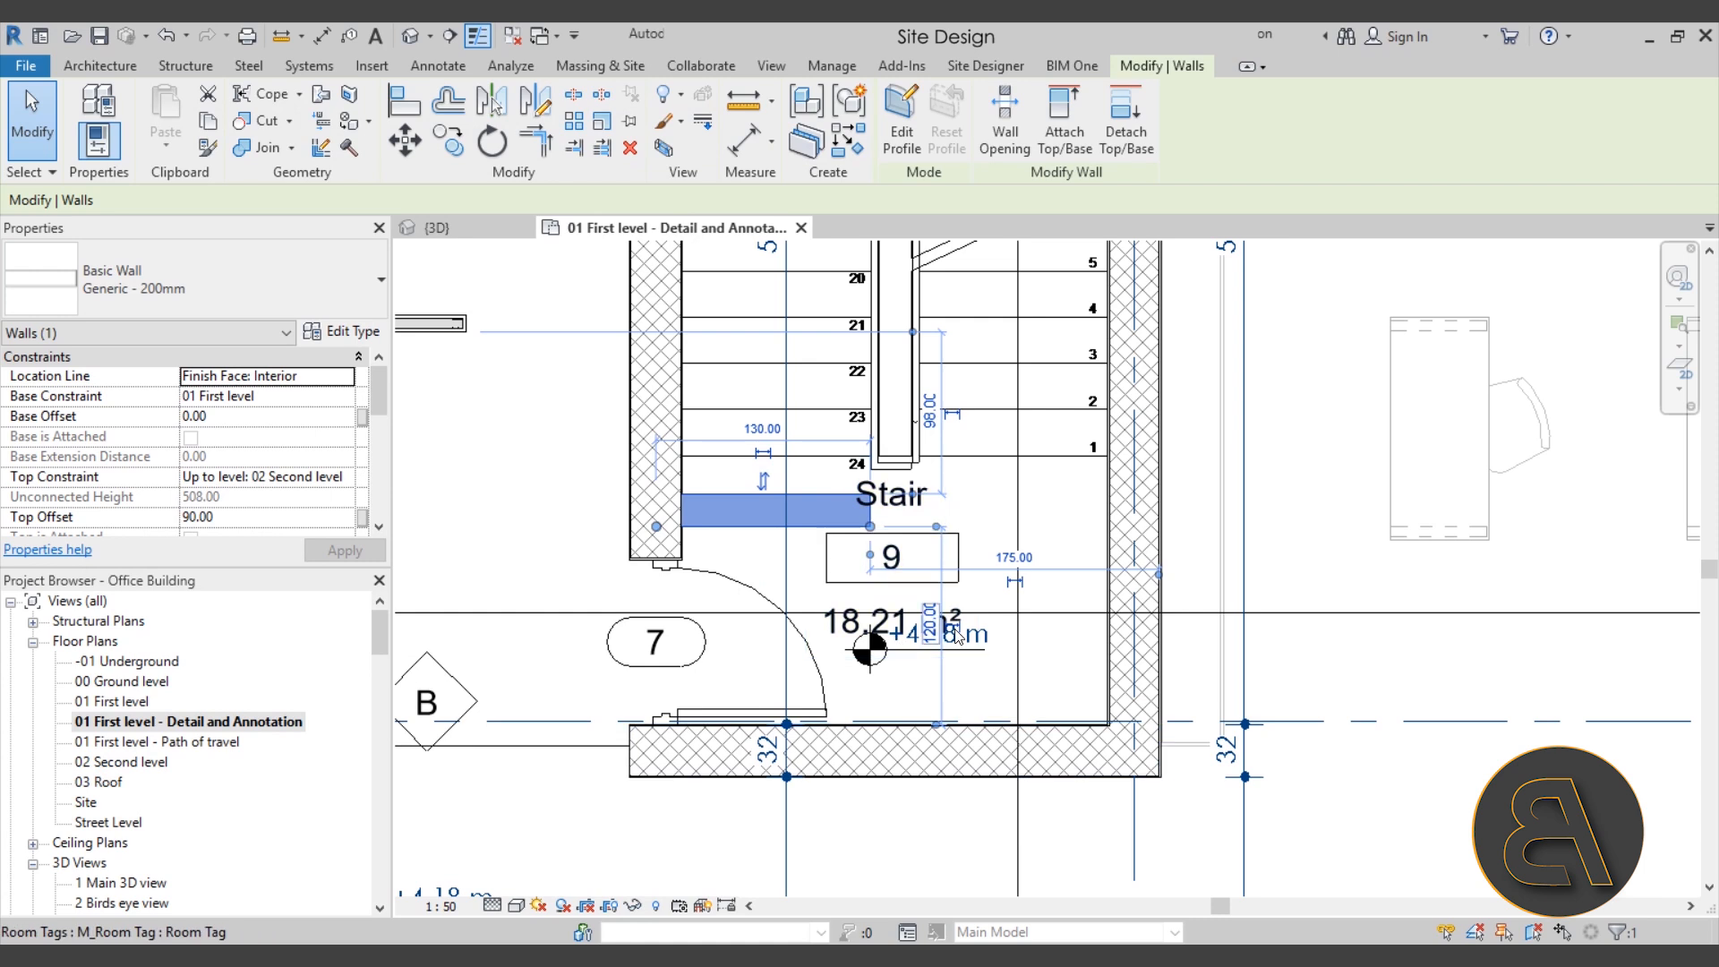
scroll(956, 635, up, 3)
scroll(923, 663, down, 2)
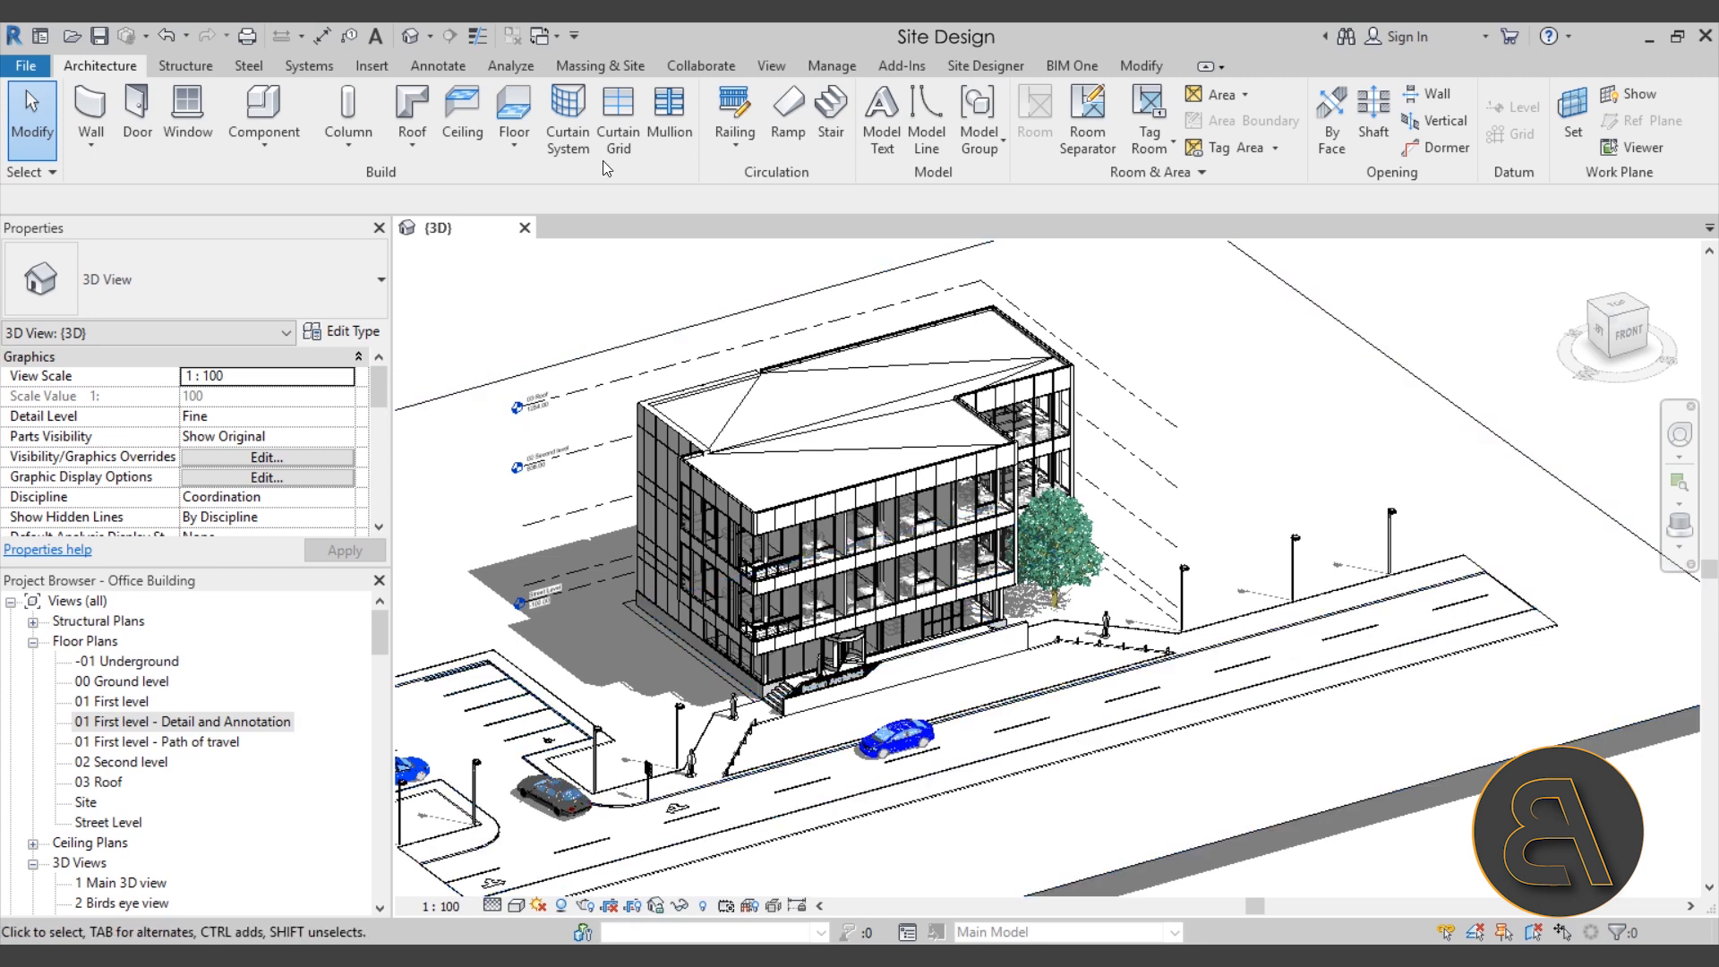
Step: Open the project's Object Styles and review the model, annotation, analytical model and imported object categories
click(831, 67)
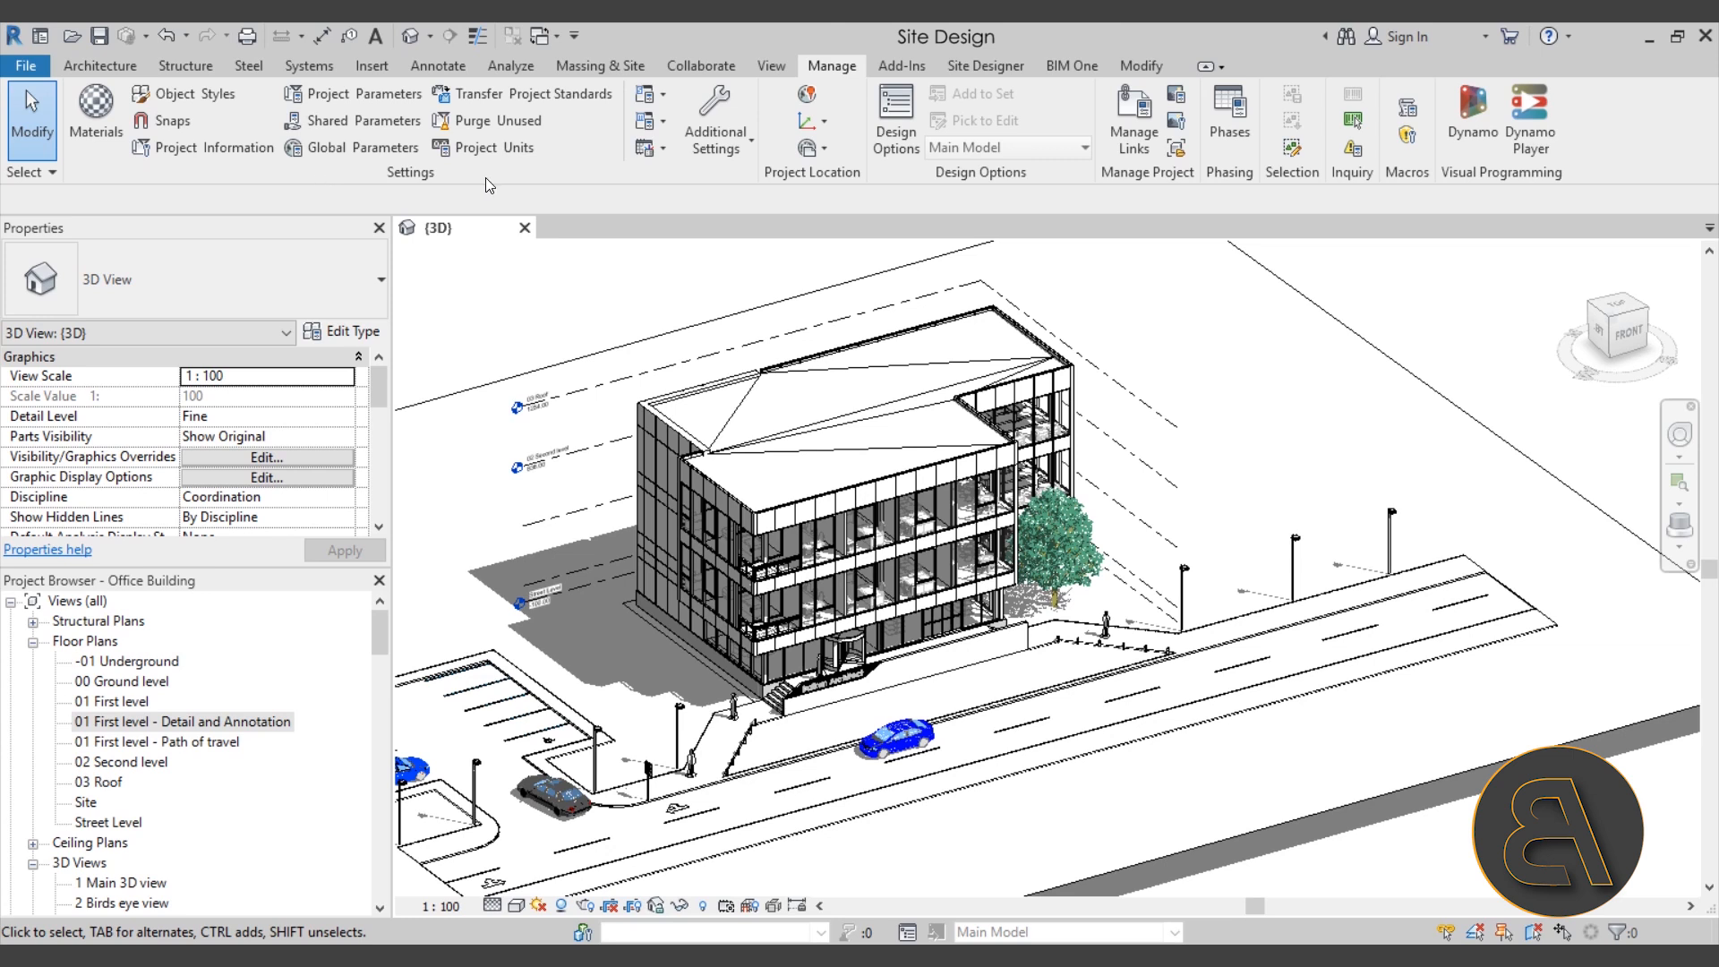
click(220, 95)
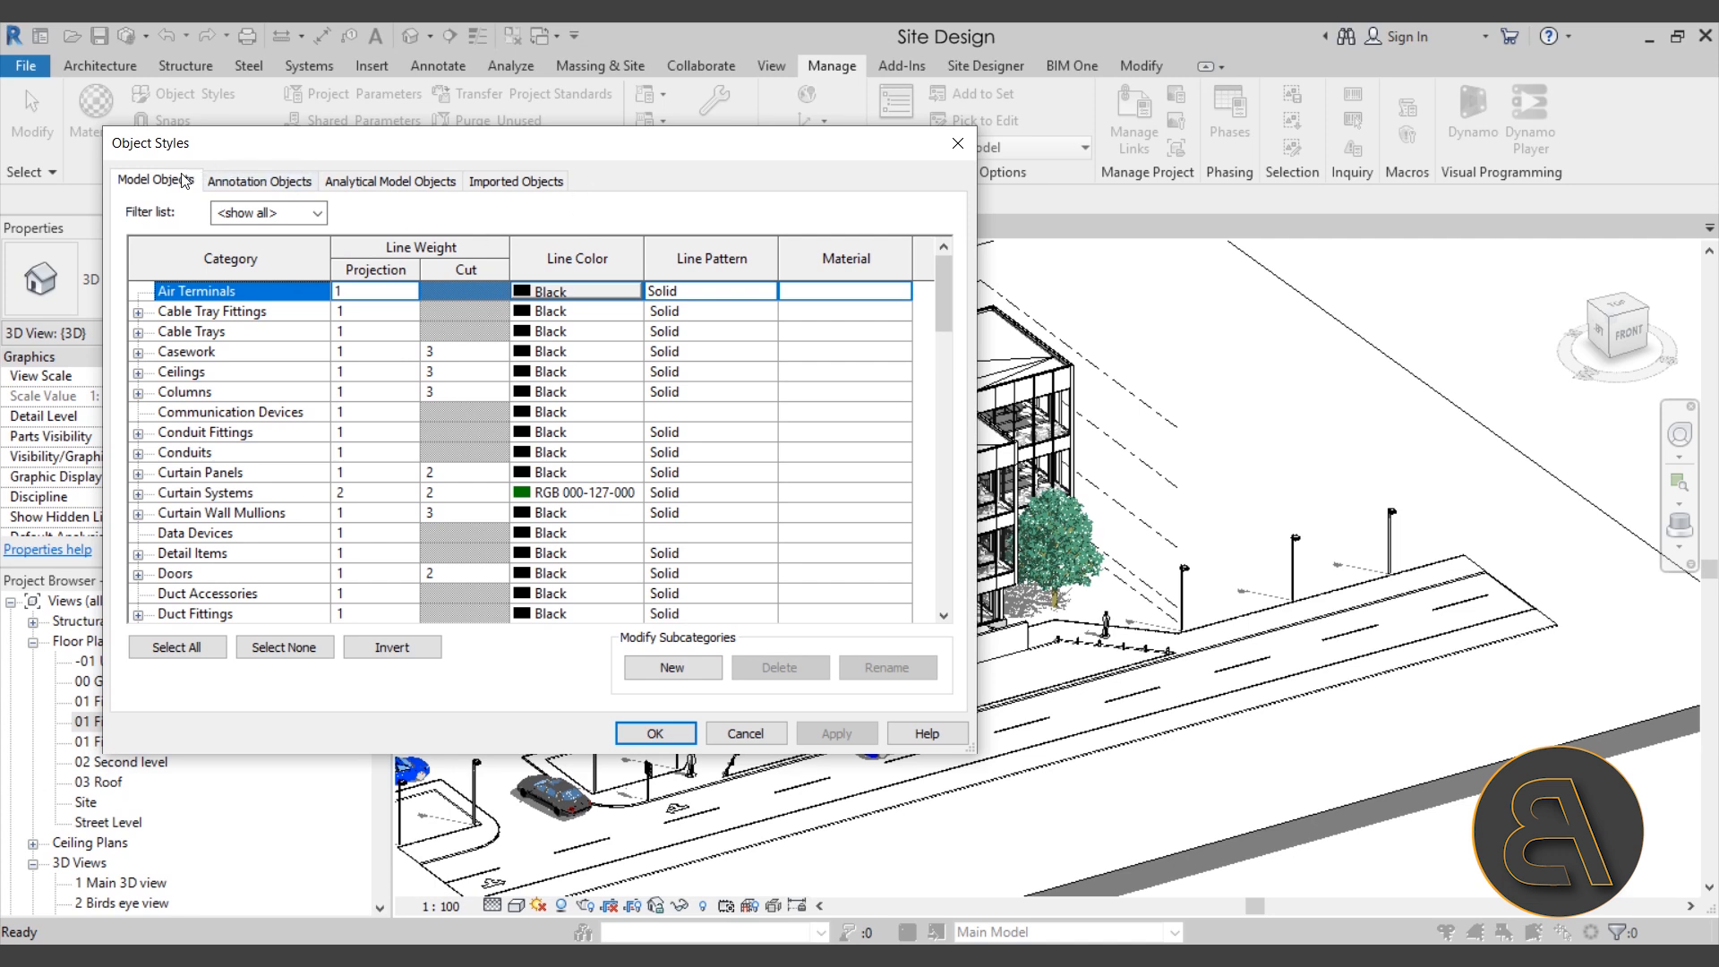
click(244, 183)
click(365, 183)
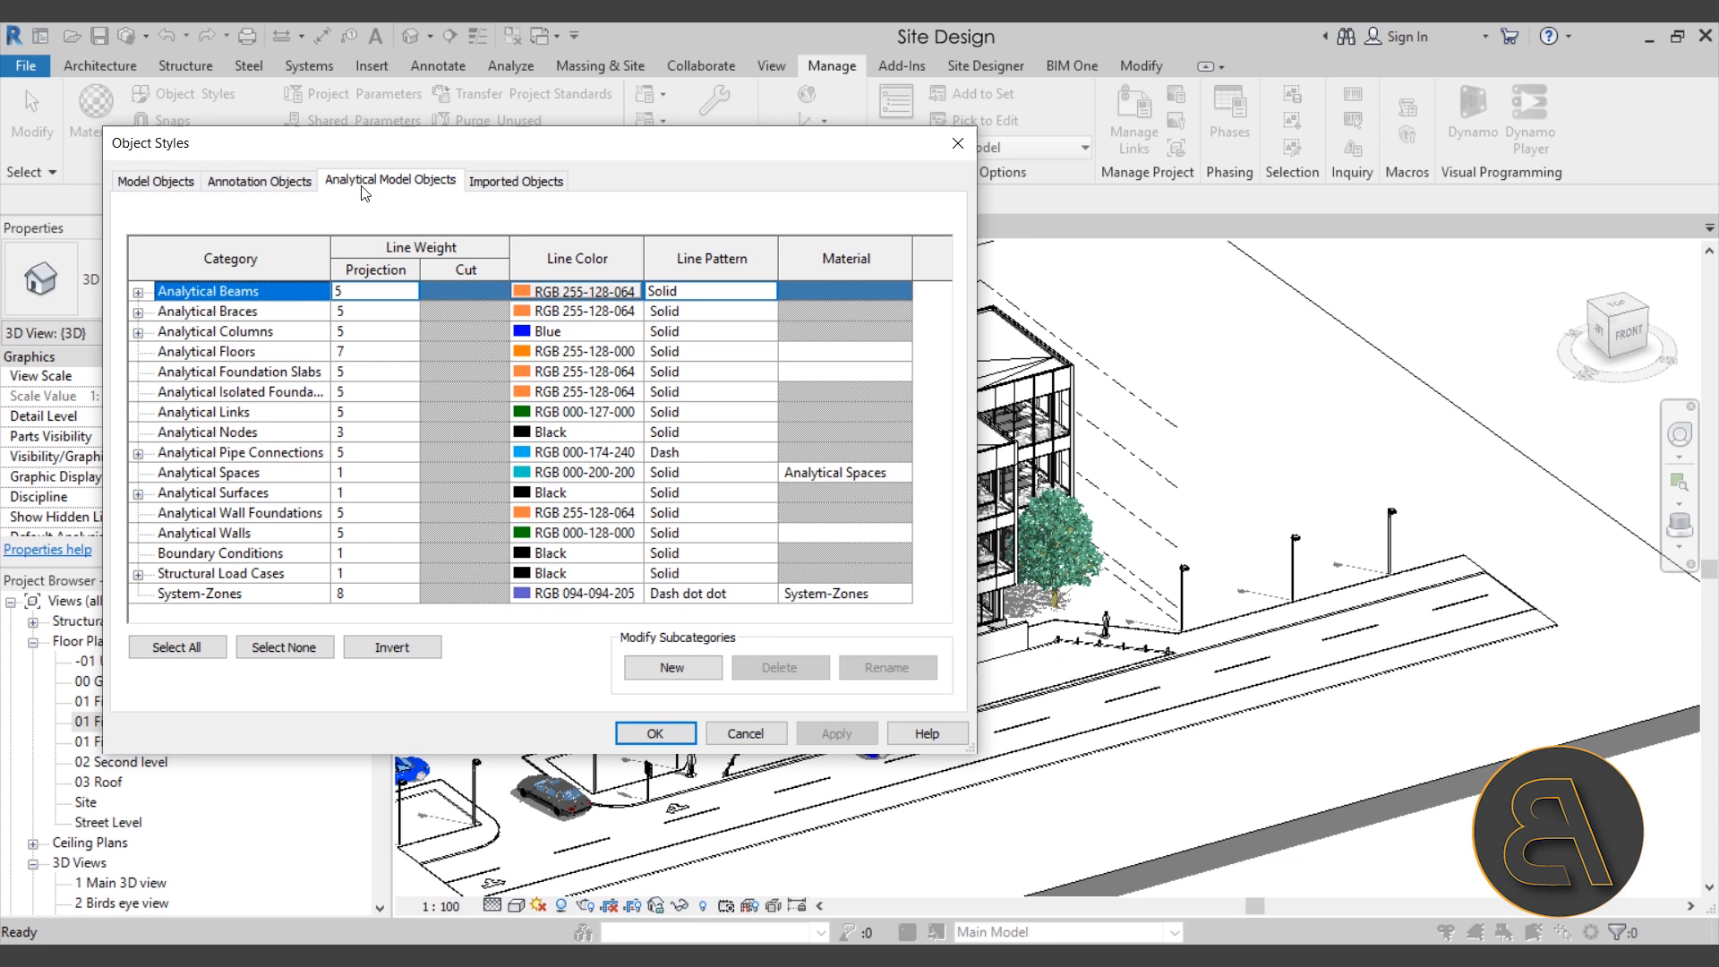
click(503, 188)
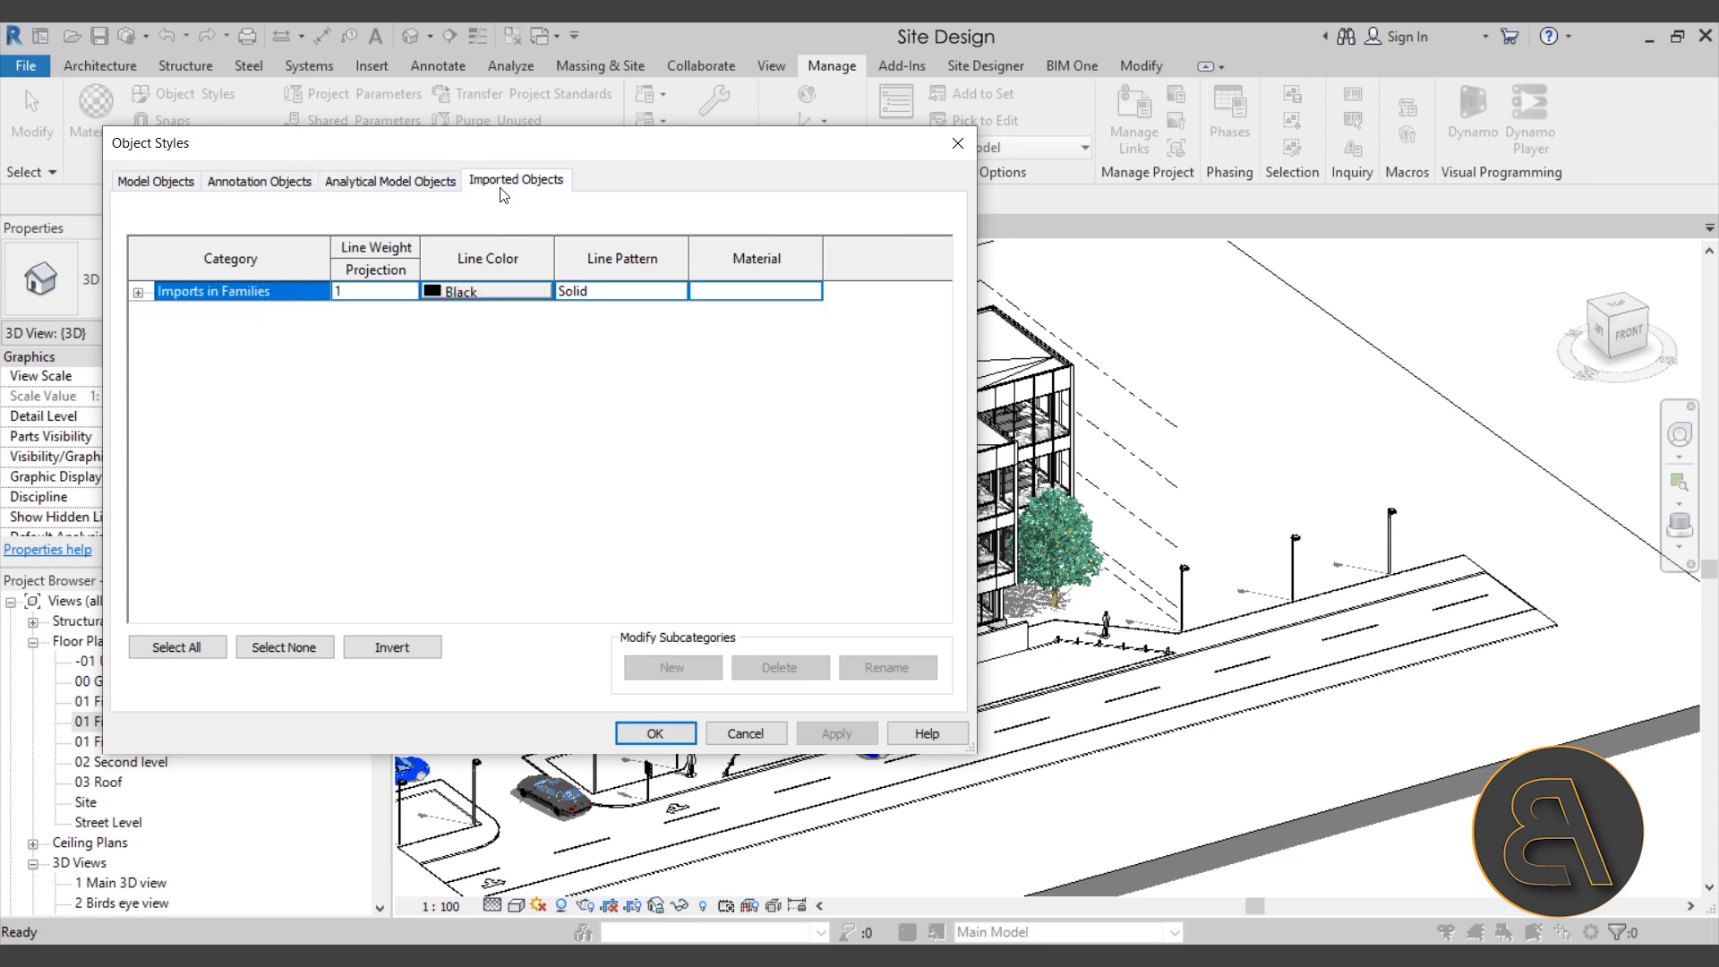
click(184, 183)
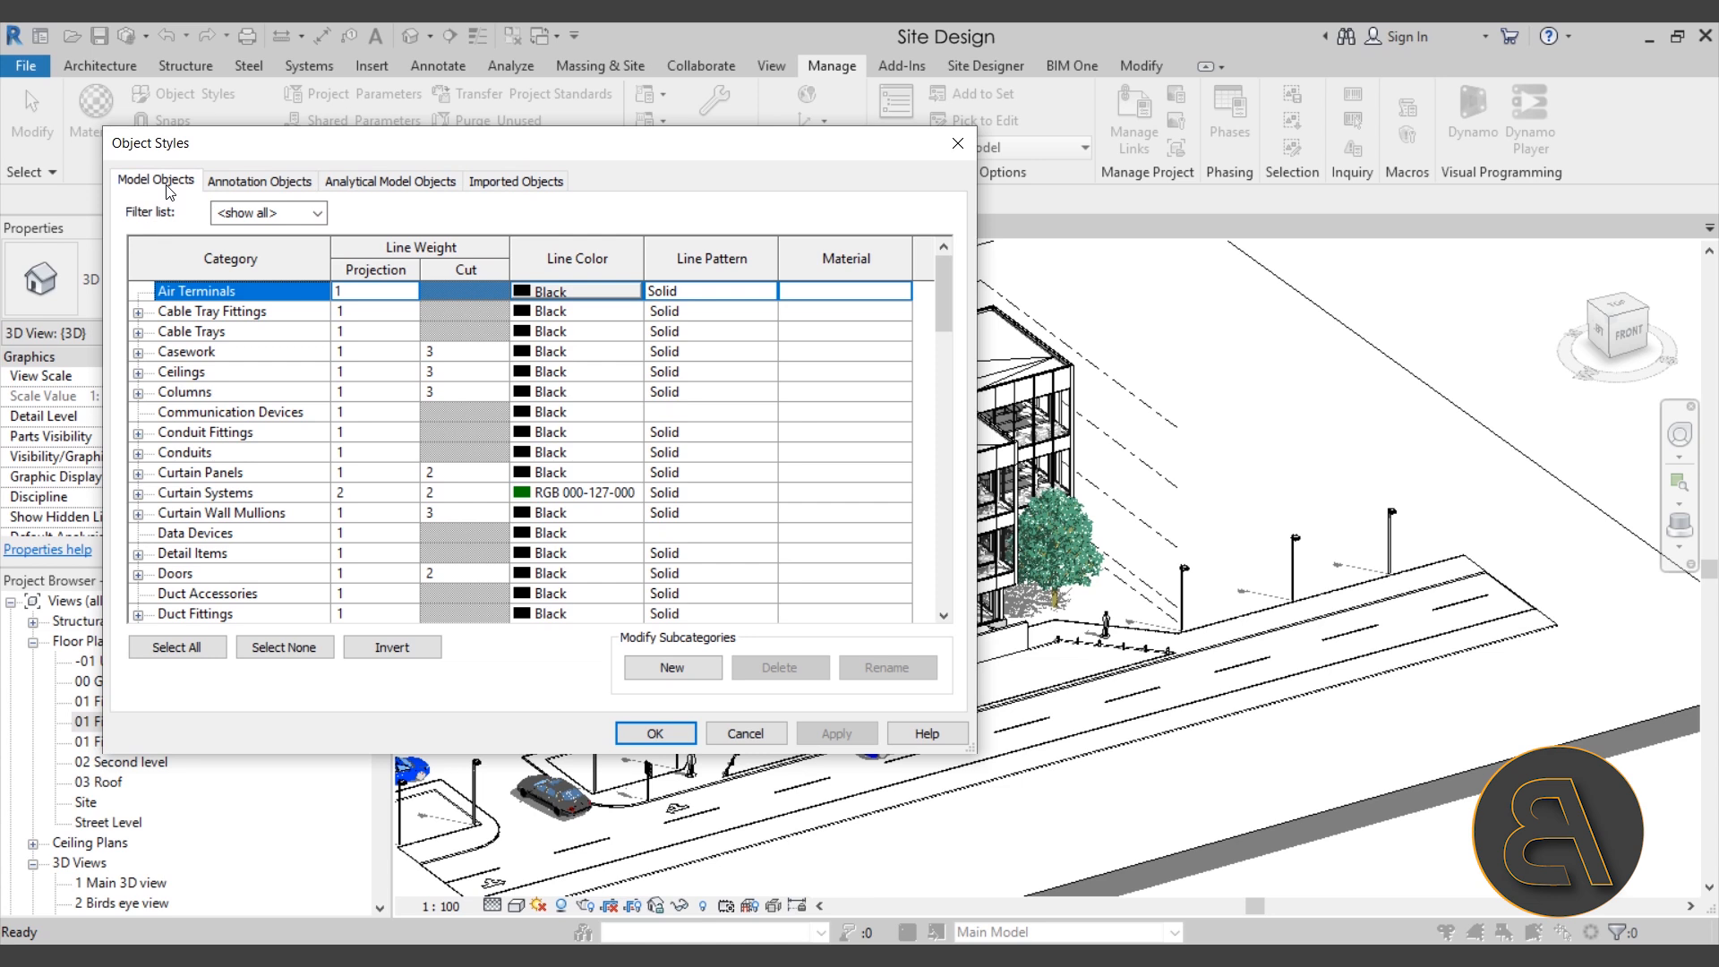
click(222, 184)
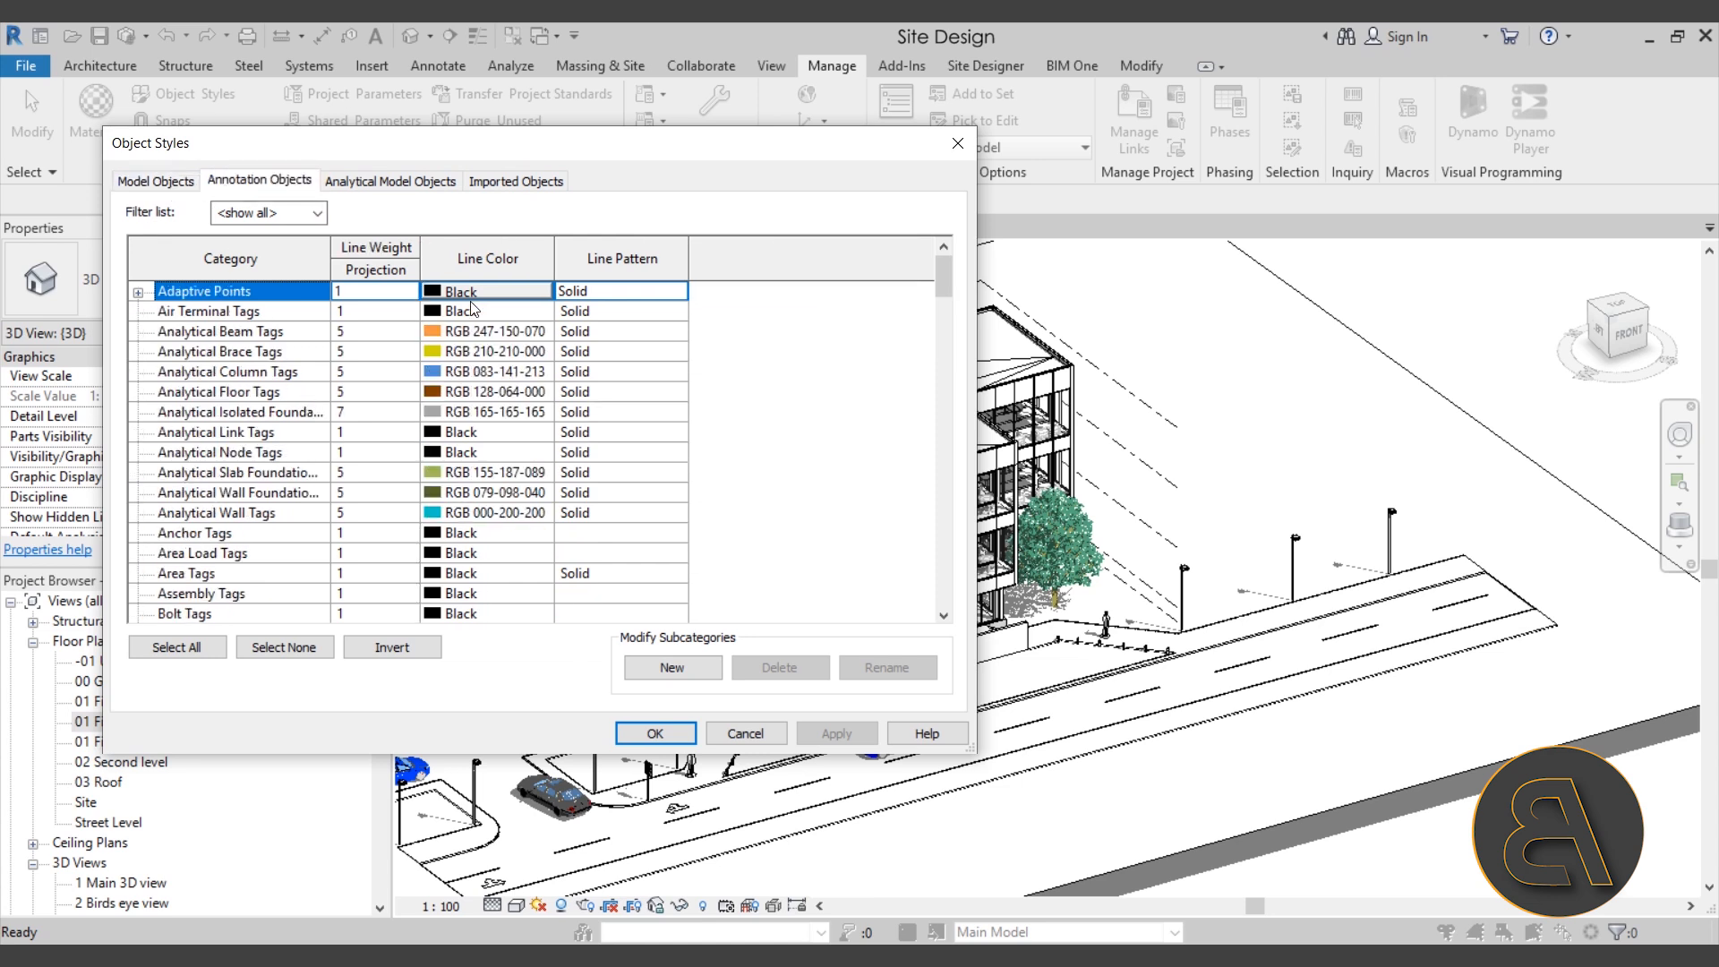
scroll(434, 439, down, 2)
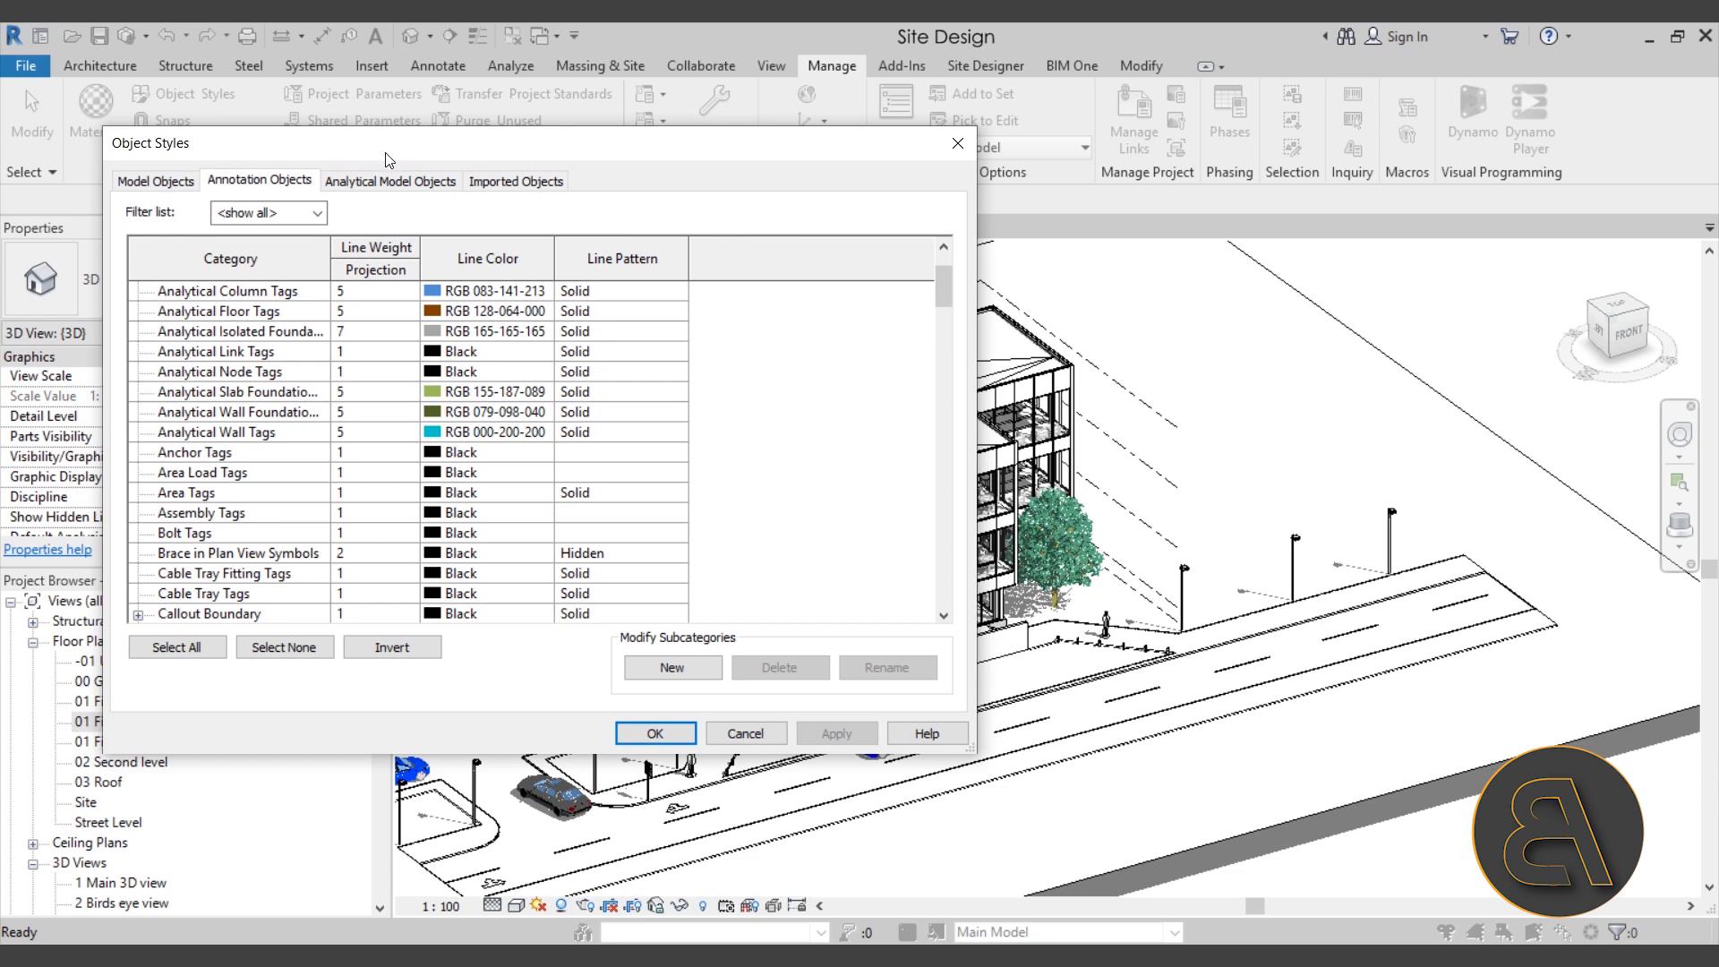
click(385, 181)
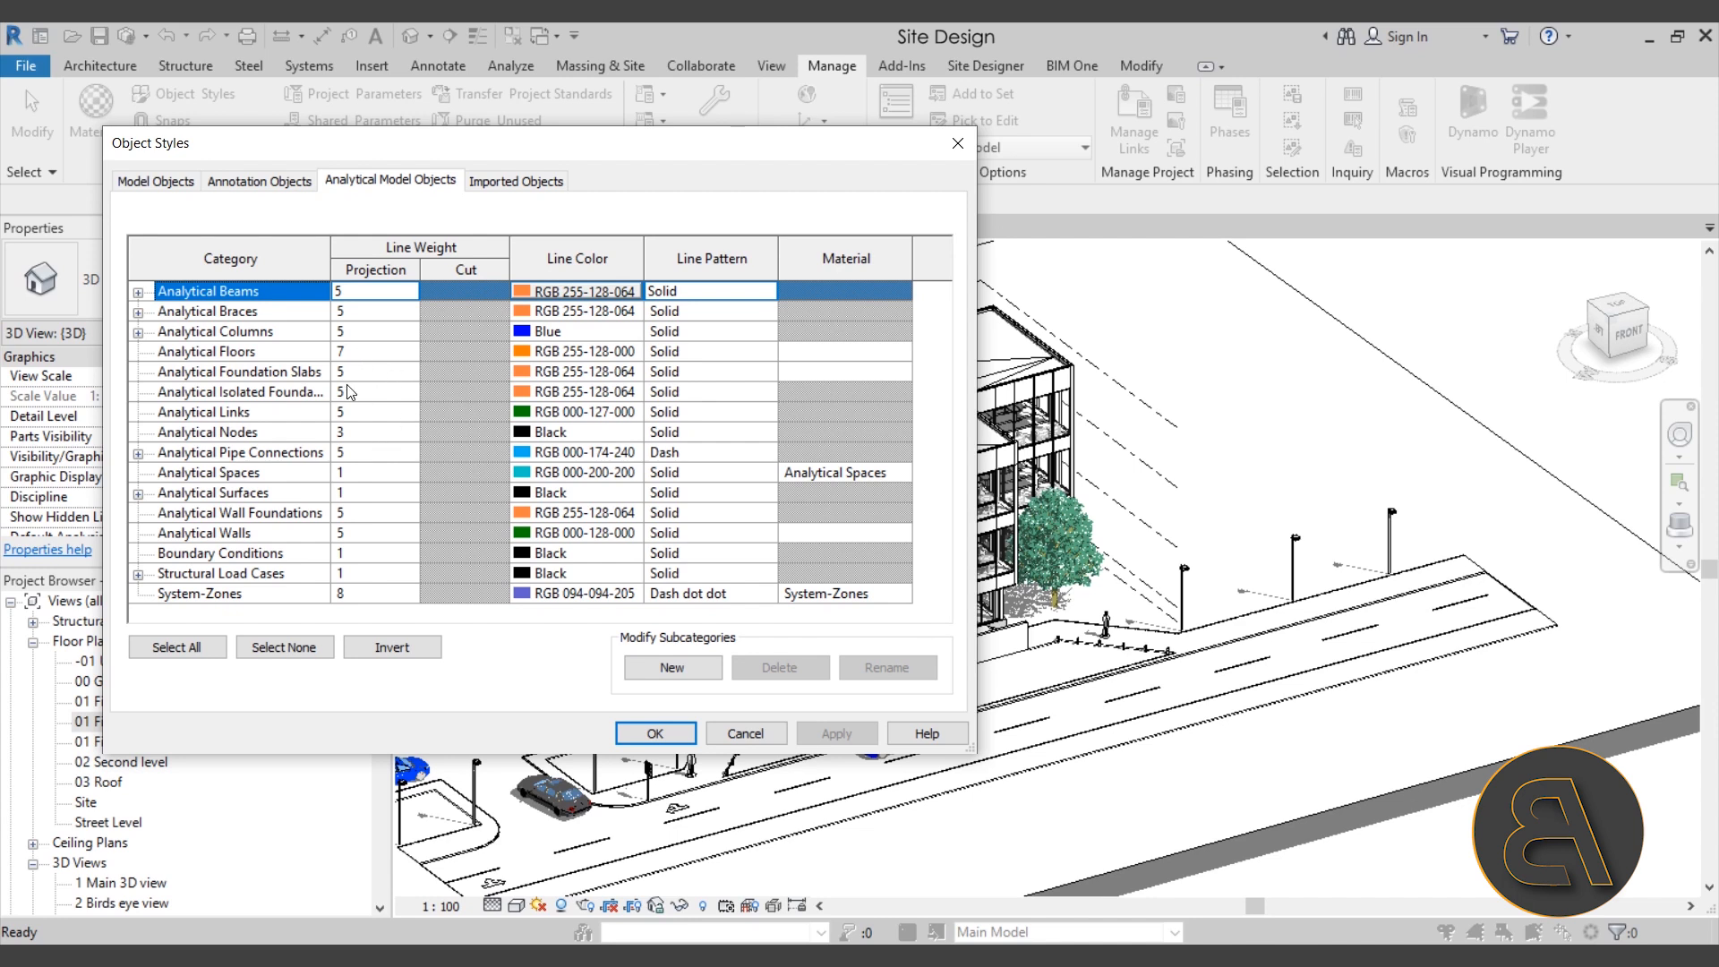
click(514, 181)
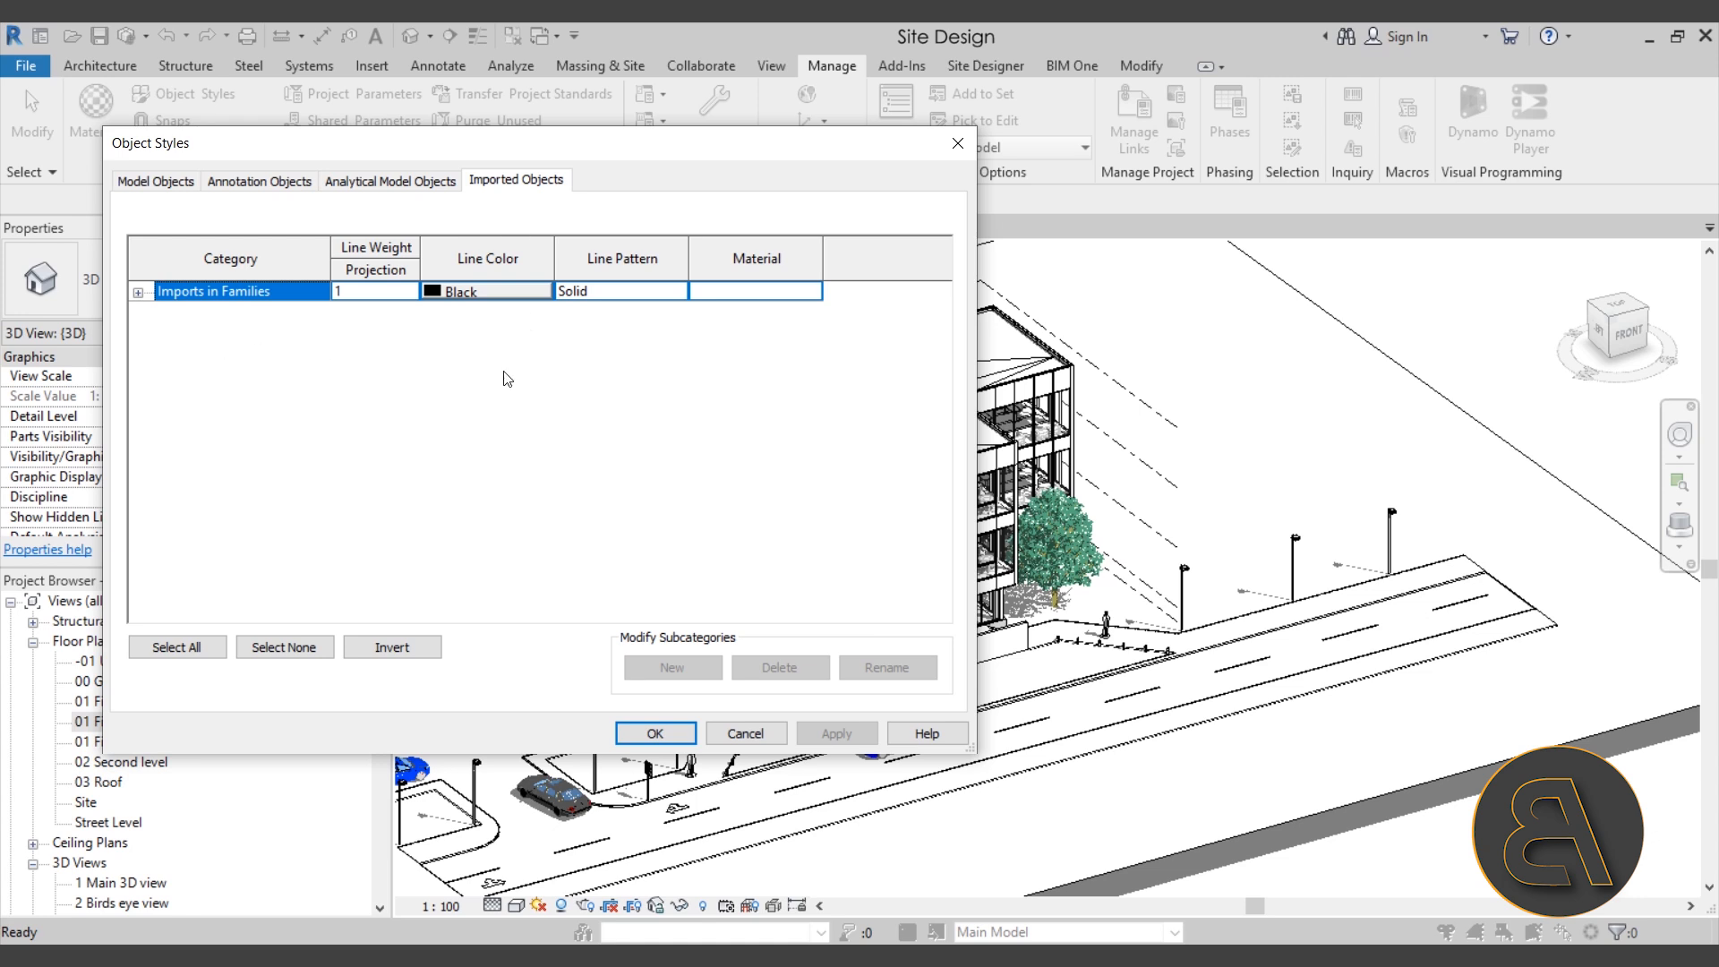
click(176, 183)
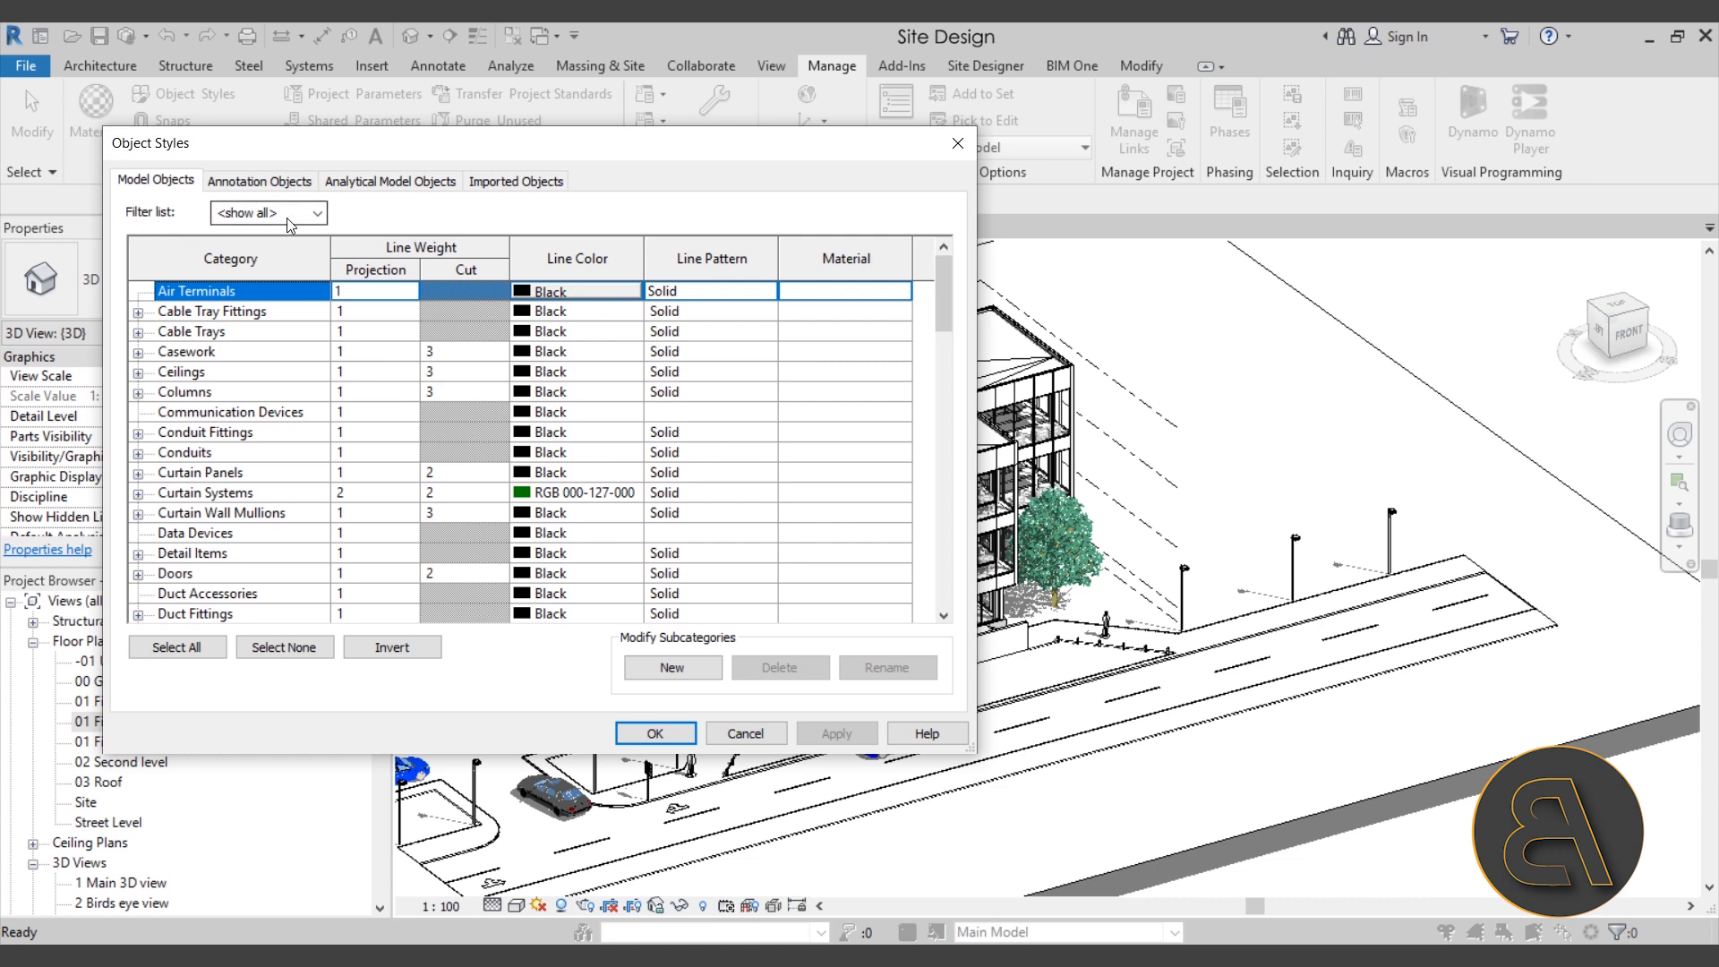
Step: Examine the discipline filter of the model objects and the line weight, color, pattern and material settings of their categories
click(320, 215)
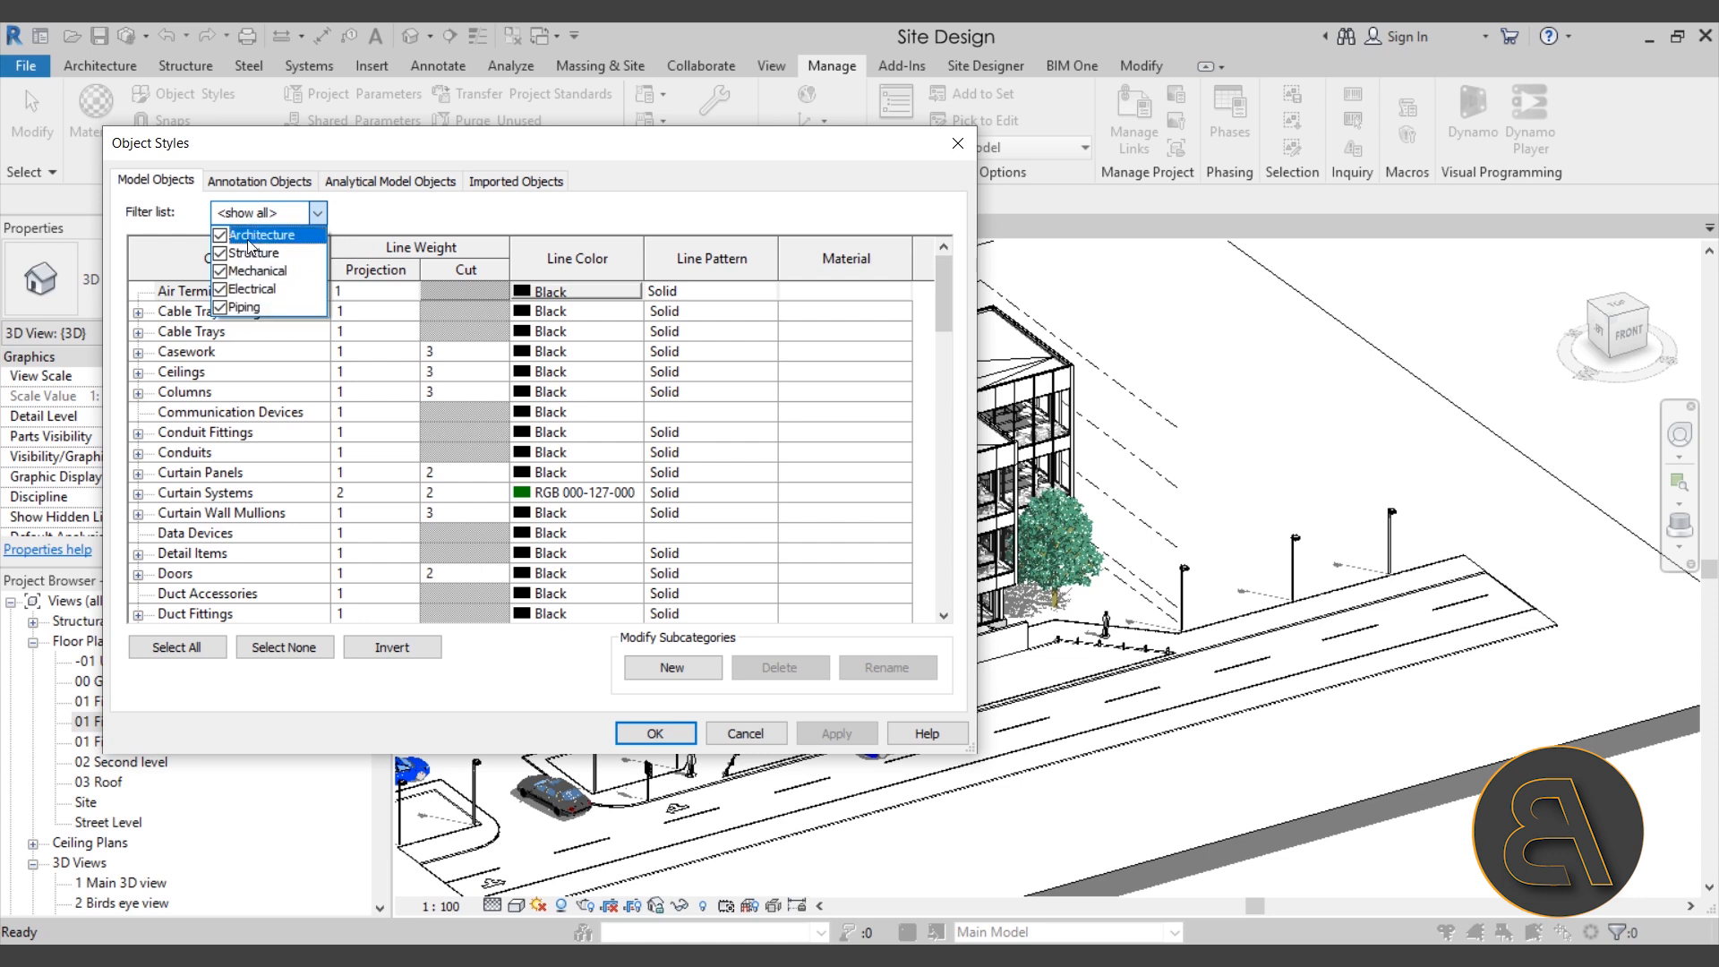
click(379, 218)
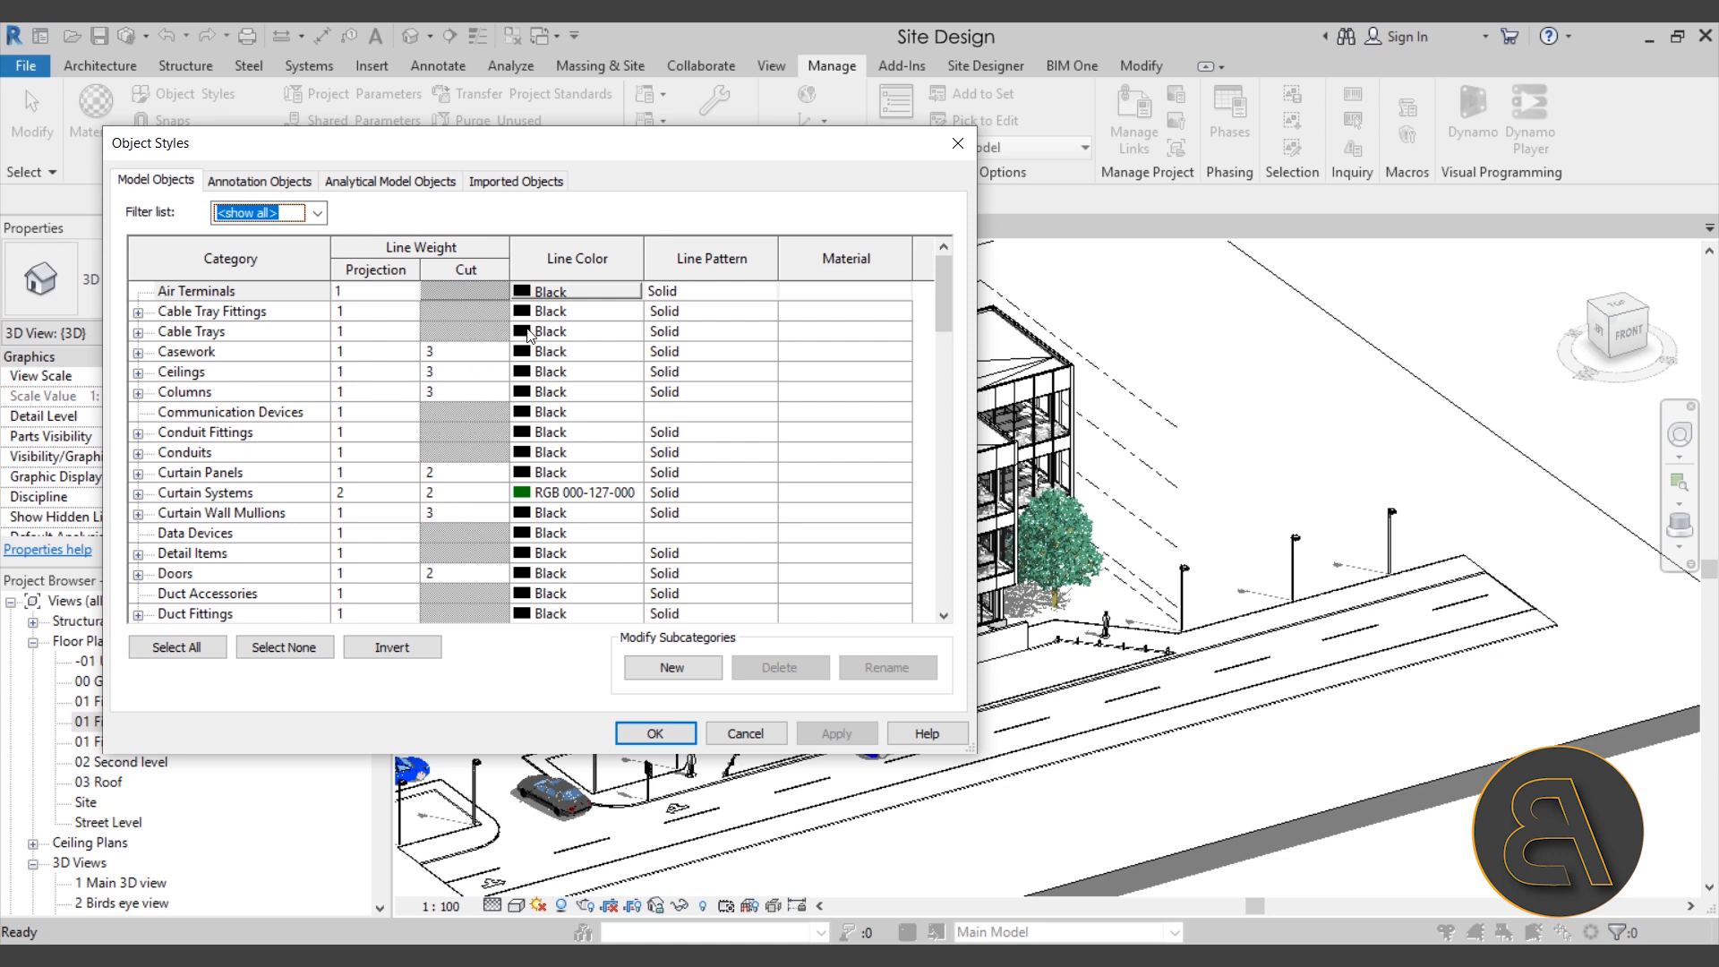
mouse_move(938, 304)
mouse_down()
mouse_move(925, 450)
mouse_move(922, 291)
mouse_up()
scroll(252, 399, down, 5)
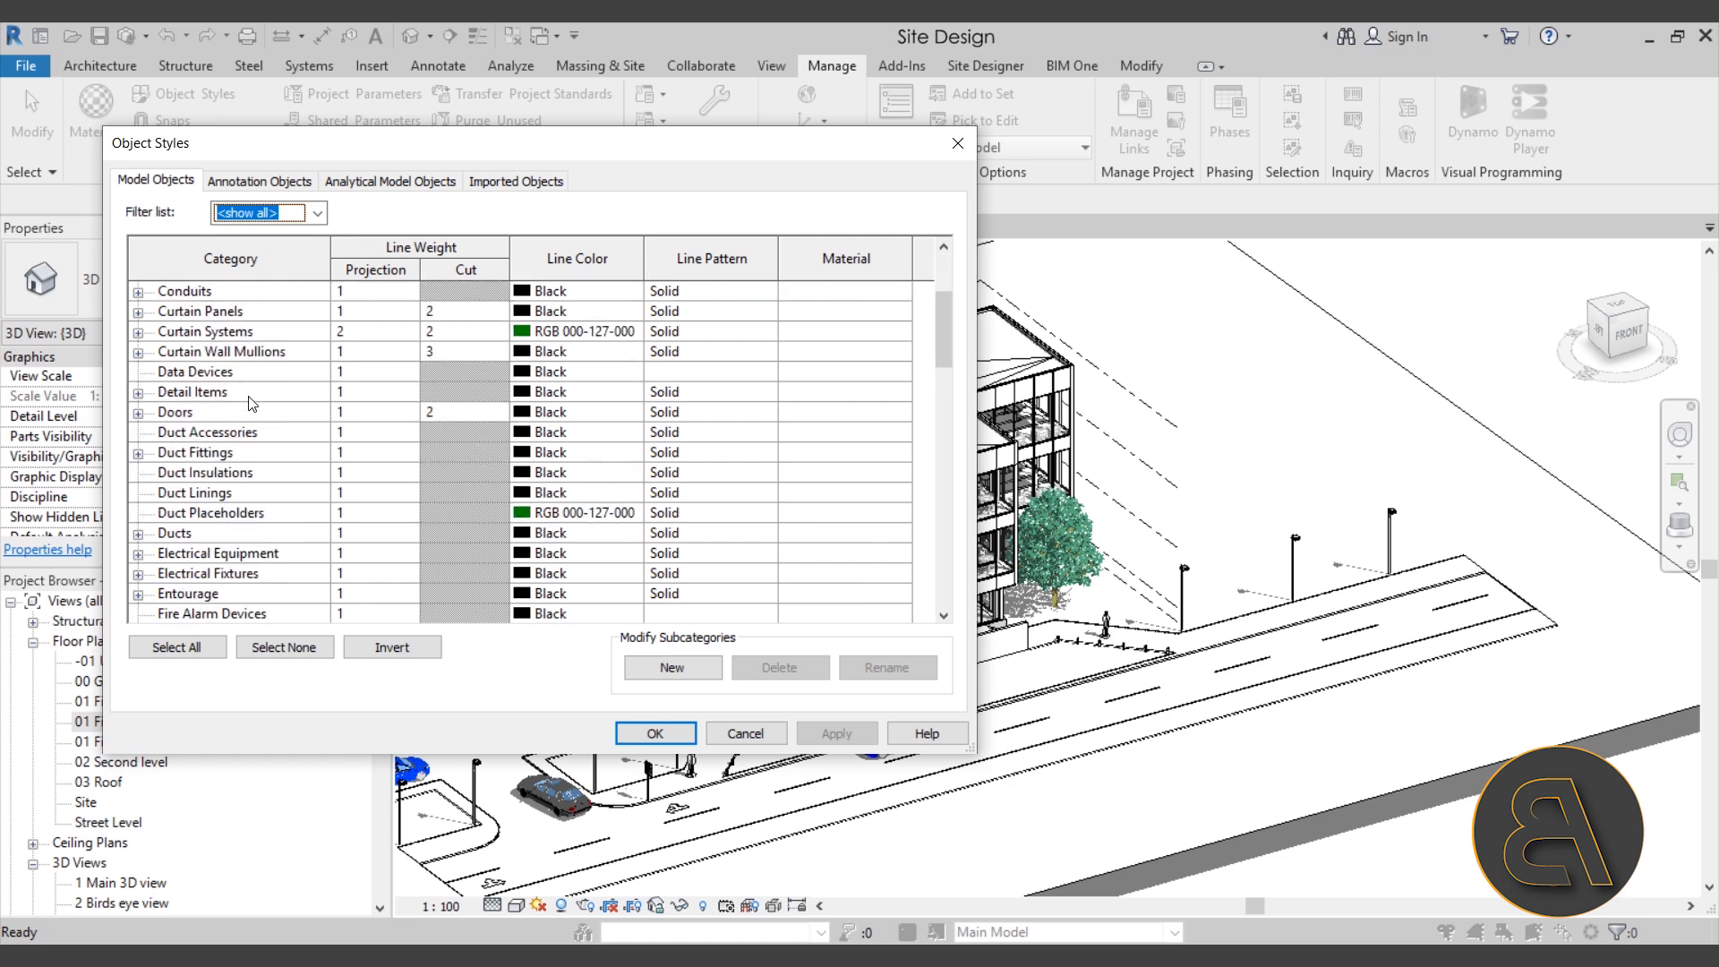
scroll(250, 399, up, 2)
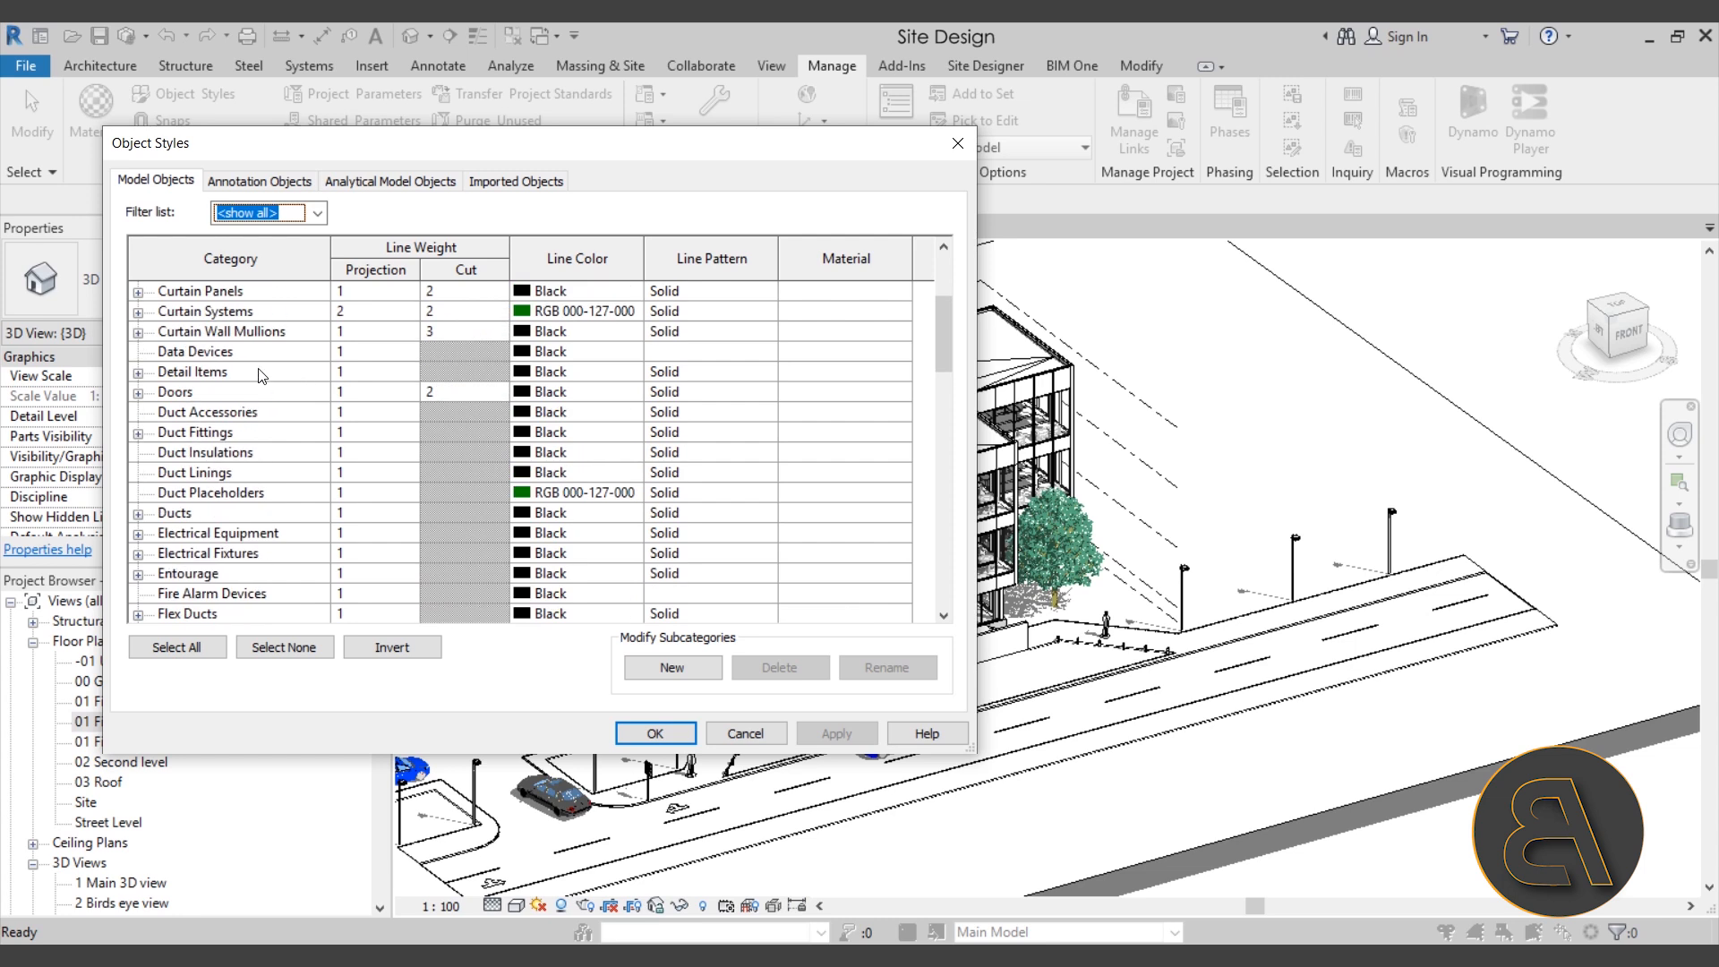
scroll(253, 385, down, 5)
scroll(251, 376, down, 2)
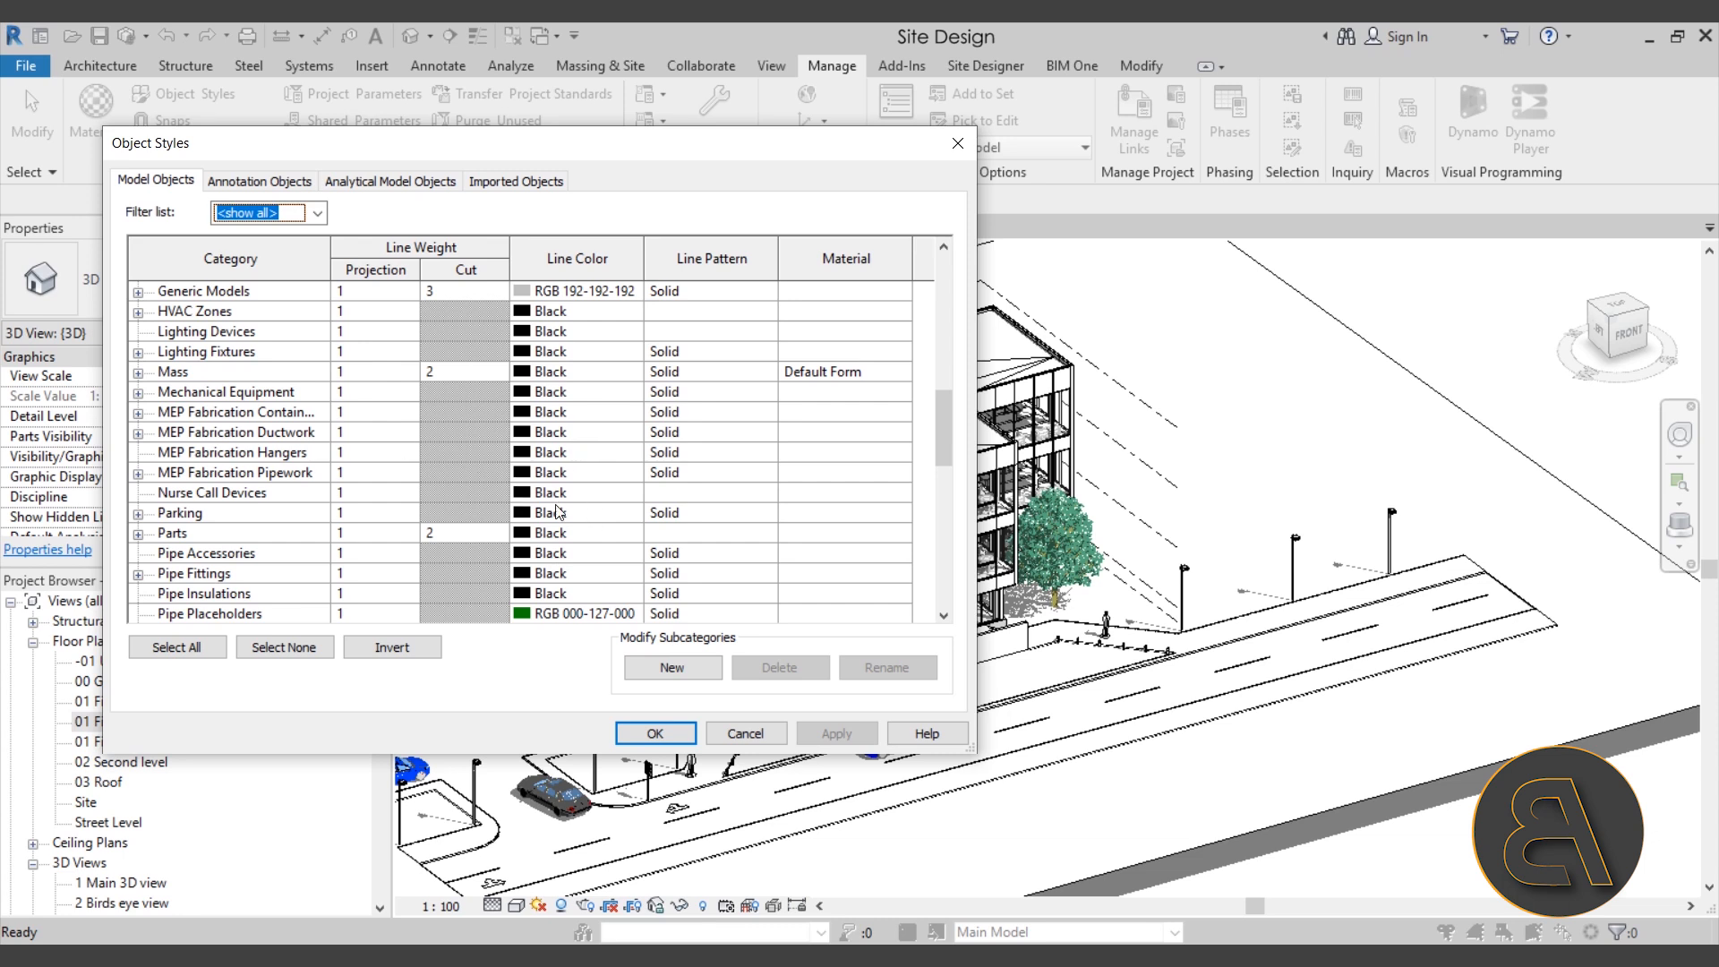
scroll(491, 486, down, 5)
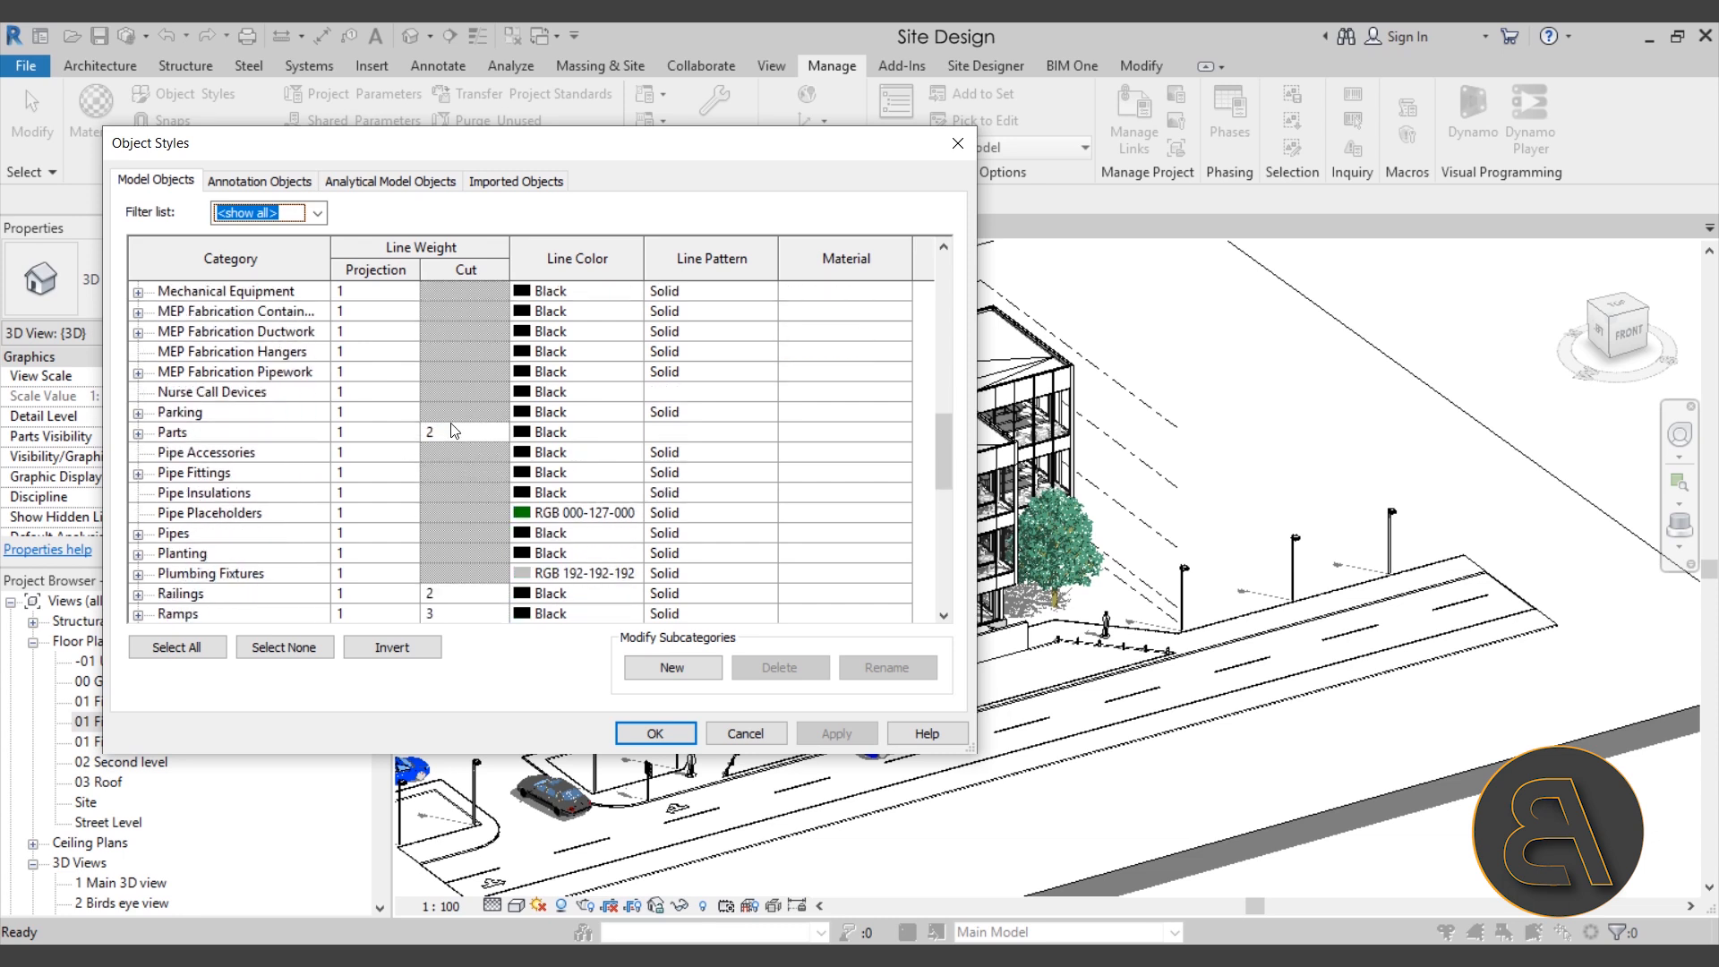
Step: Examine the subcategories of the Windows category in Object Styles and close the dialog without changes
scroll(448, 427, down, 6)
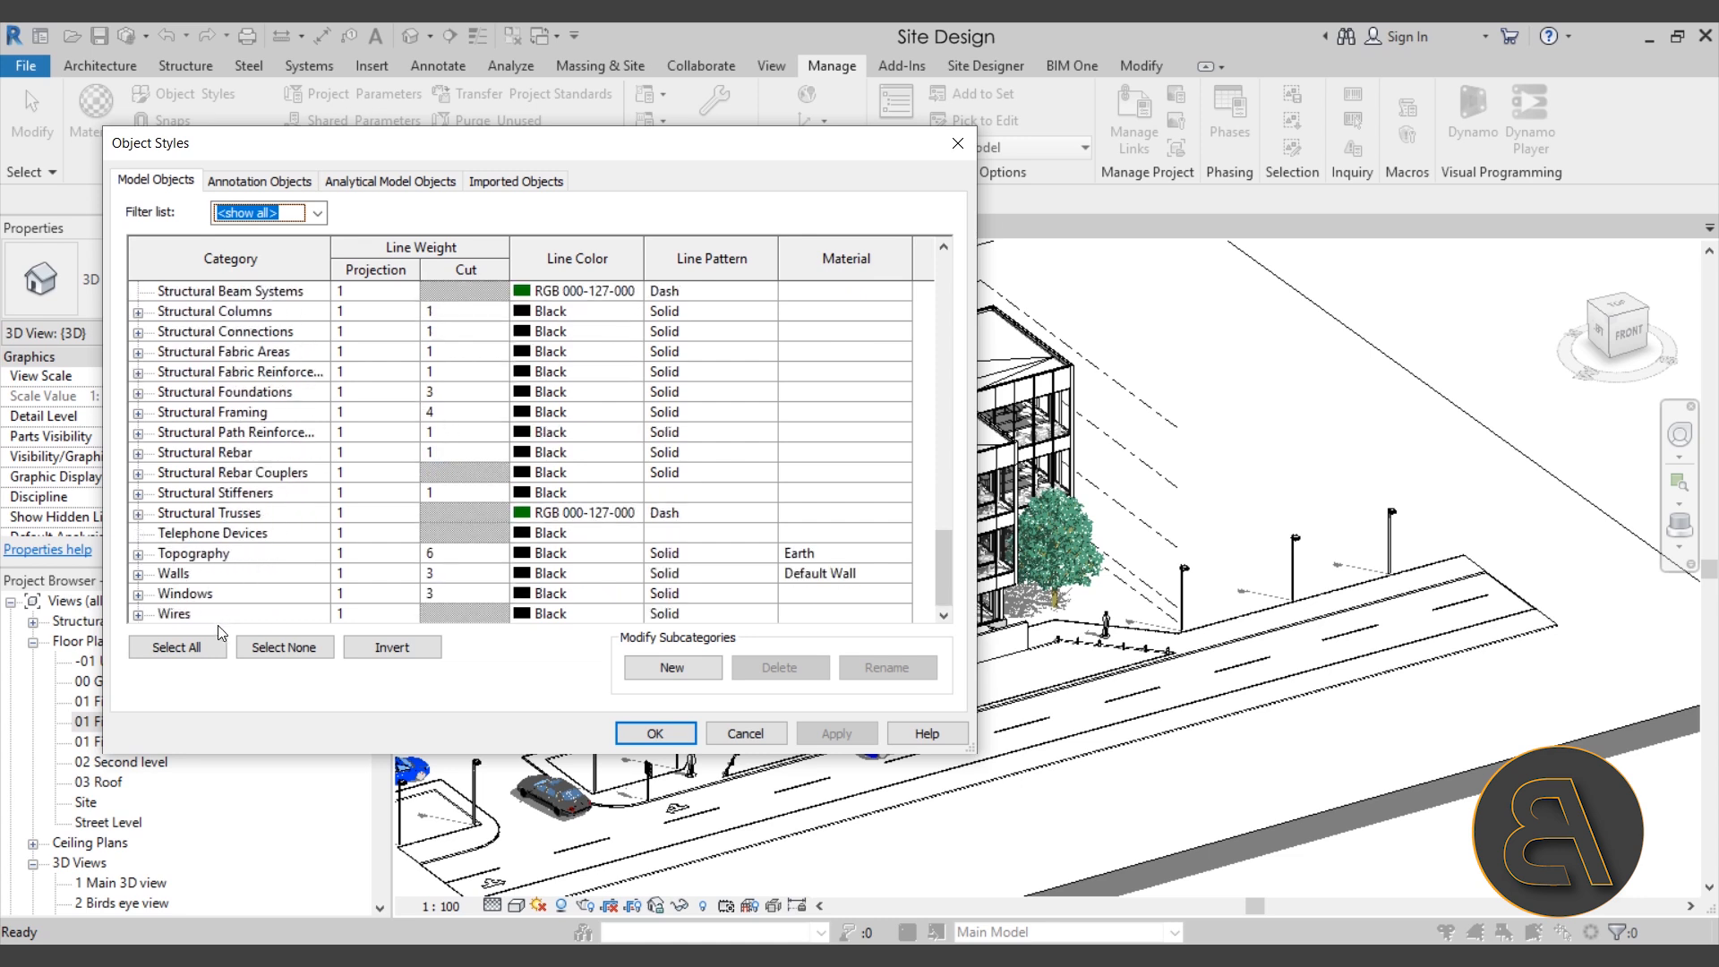
click(191, 592)
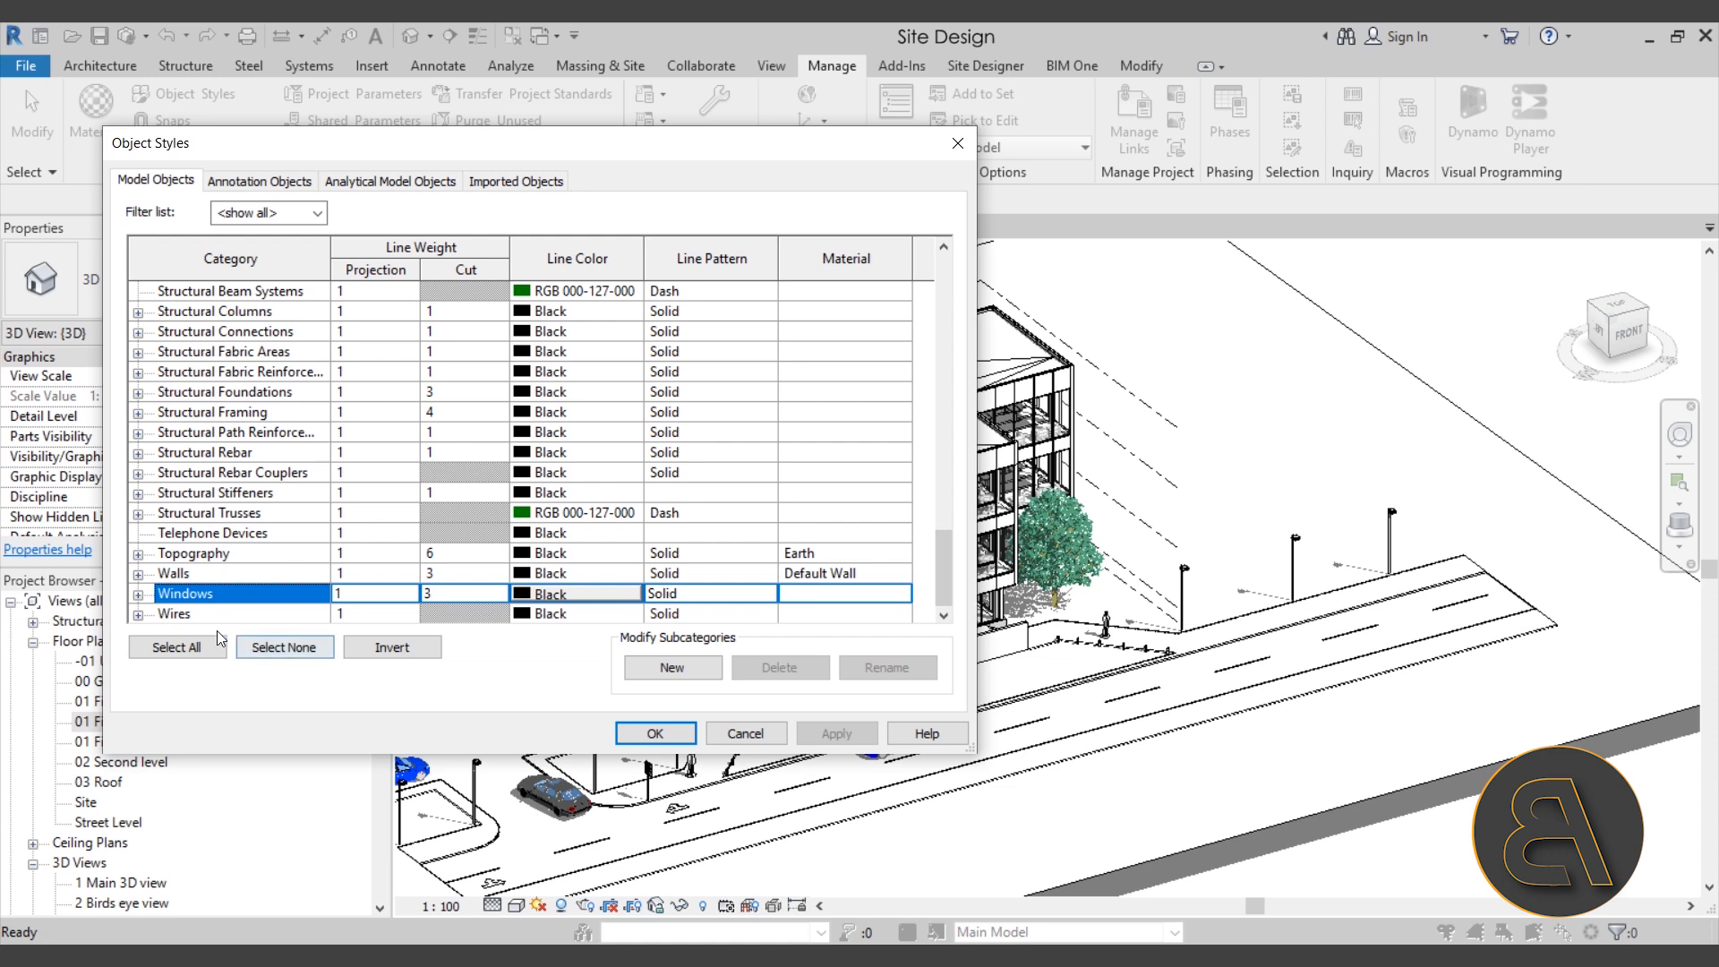
click(138, 598)
scroll(301, 470, down, 1)
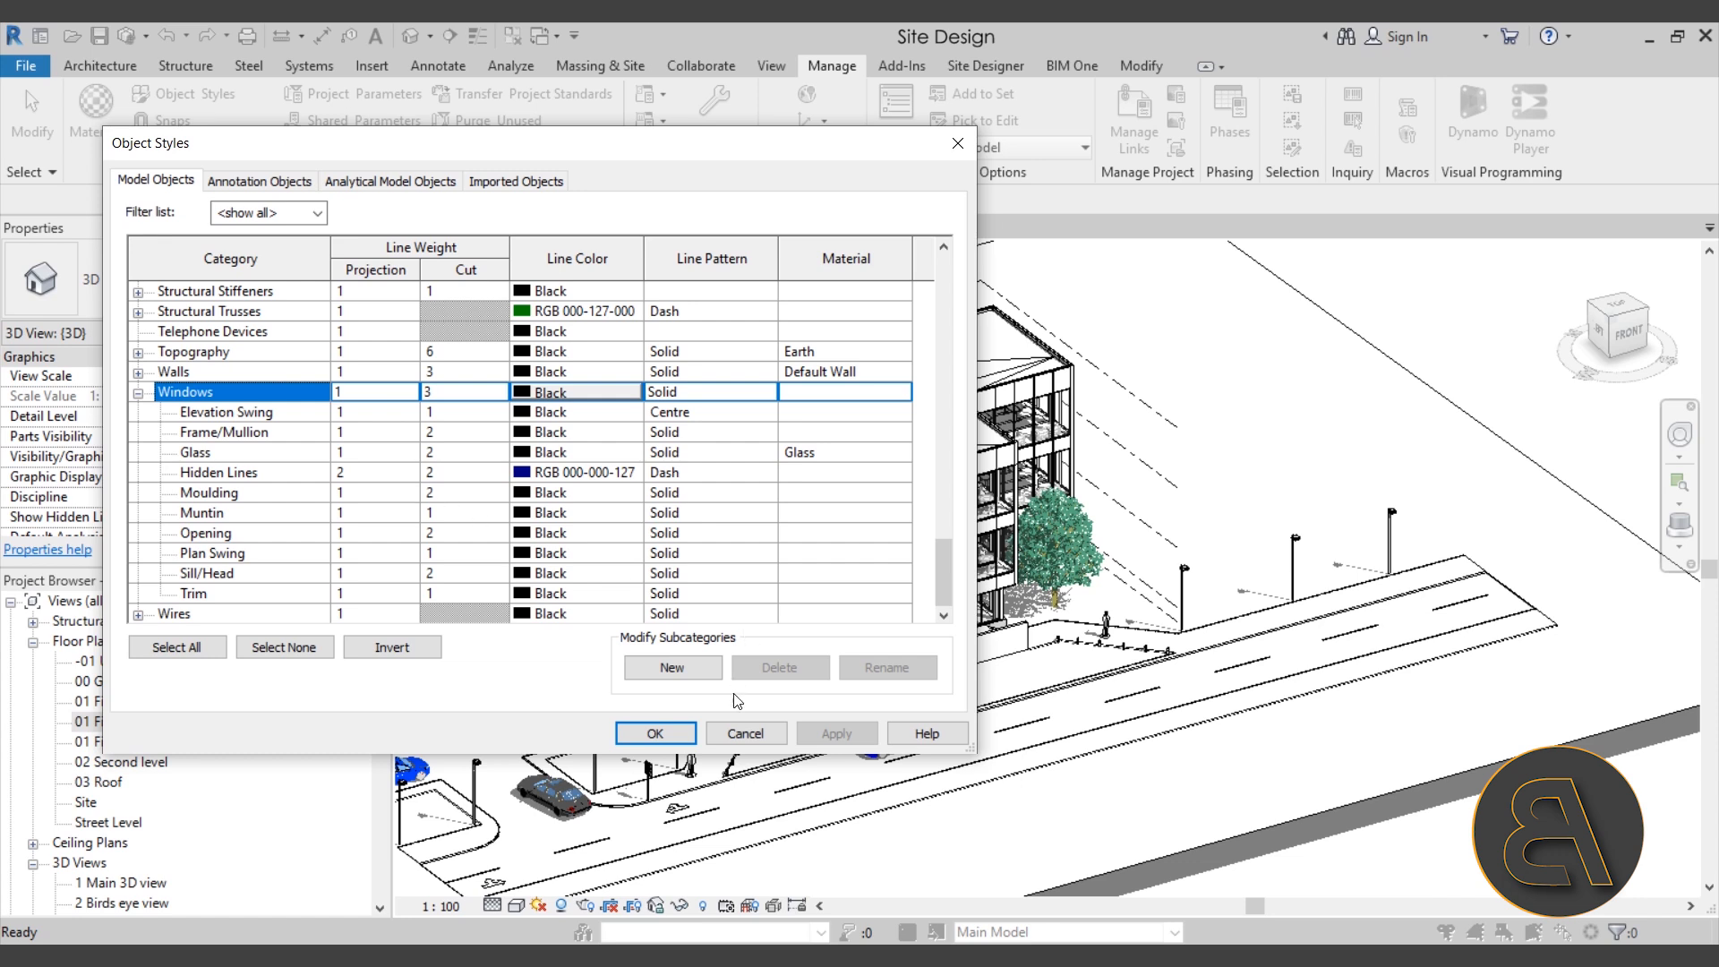
click(741, 733)
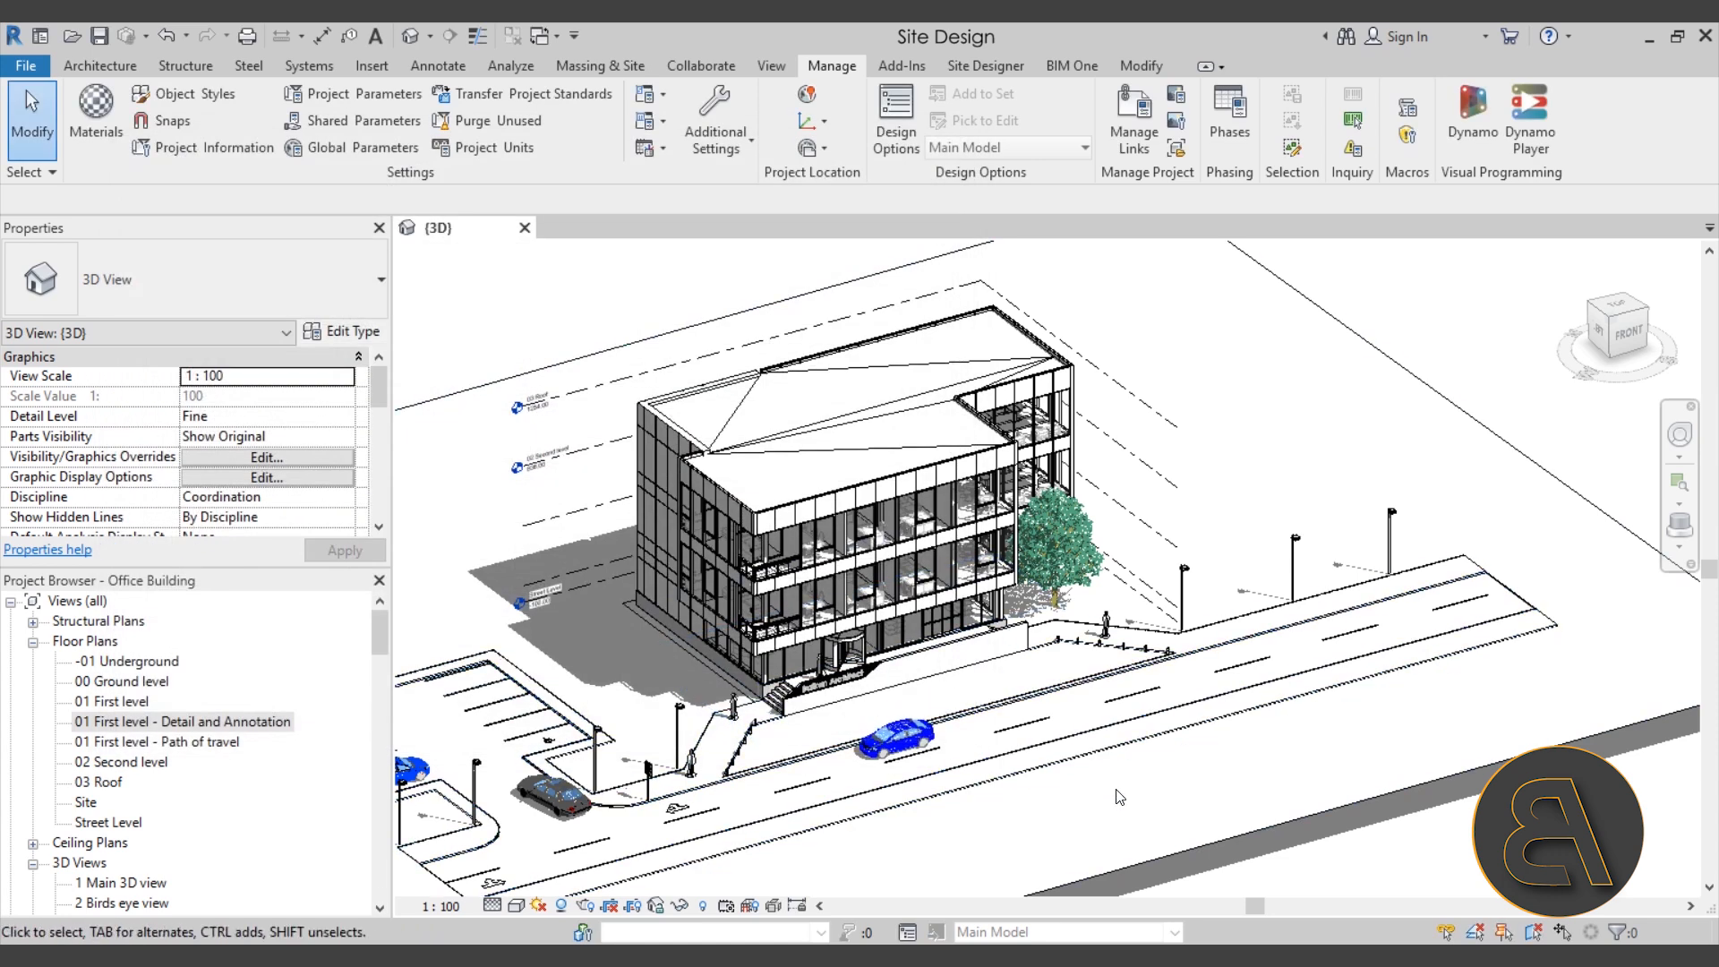
Step: Open the 01 First level - Detail and Annotation floor plan at the restroom and stair area
middle_drag(1092, 786, 1029, 761)
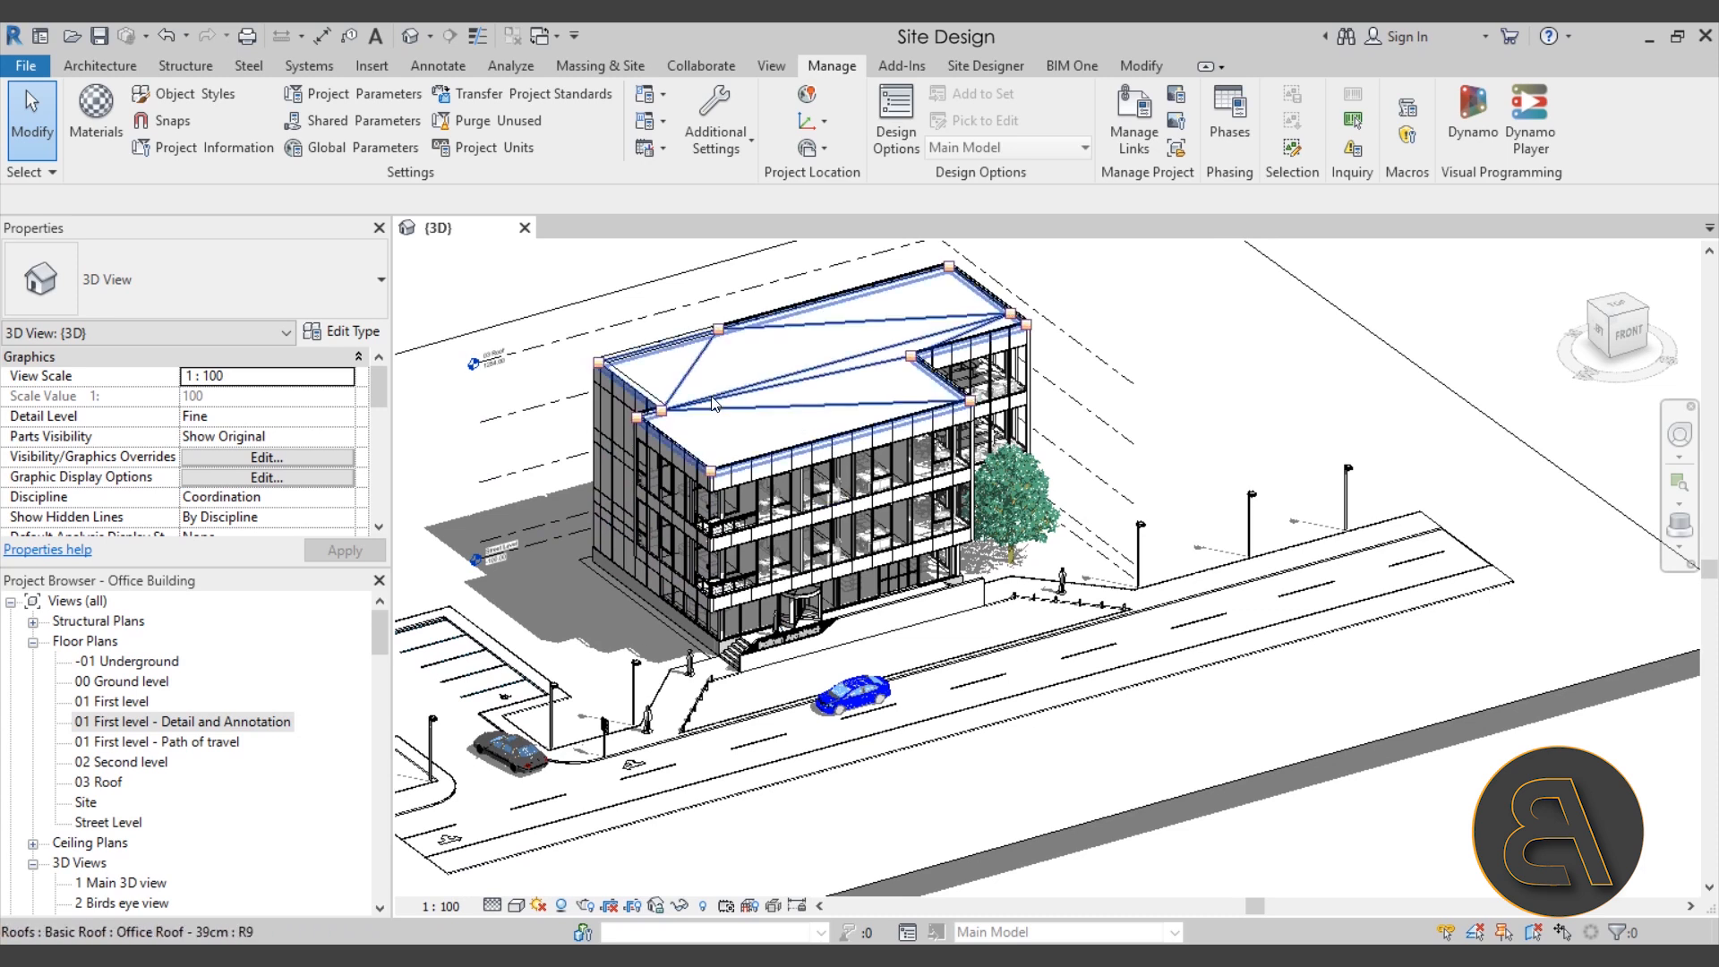
double_click(162, 728)
scroll(924, 505, down, 3)
scroll(990, 492, up, 7)
scroll(844, 515, up, 5)
middle_drag(666, 515, 653, 434)
scroll(851, 413, down, 3)
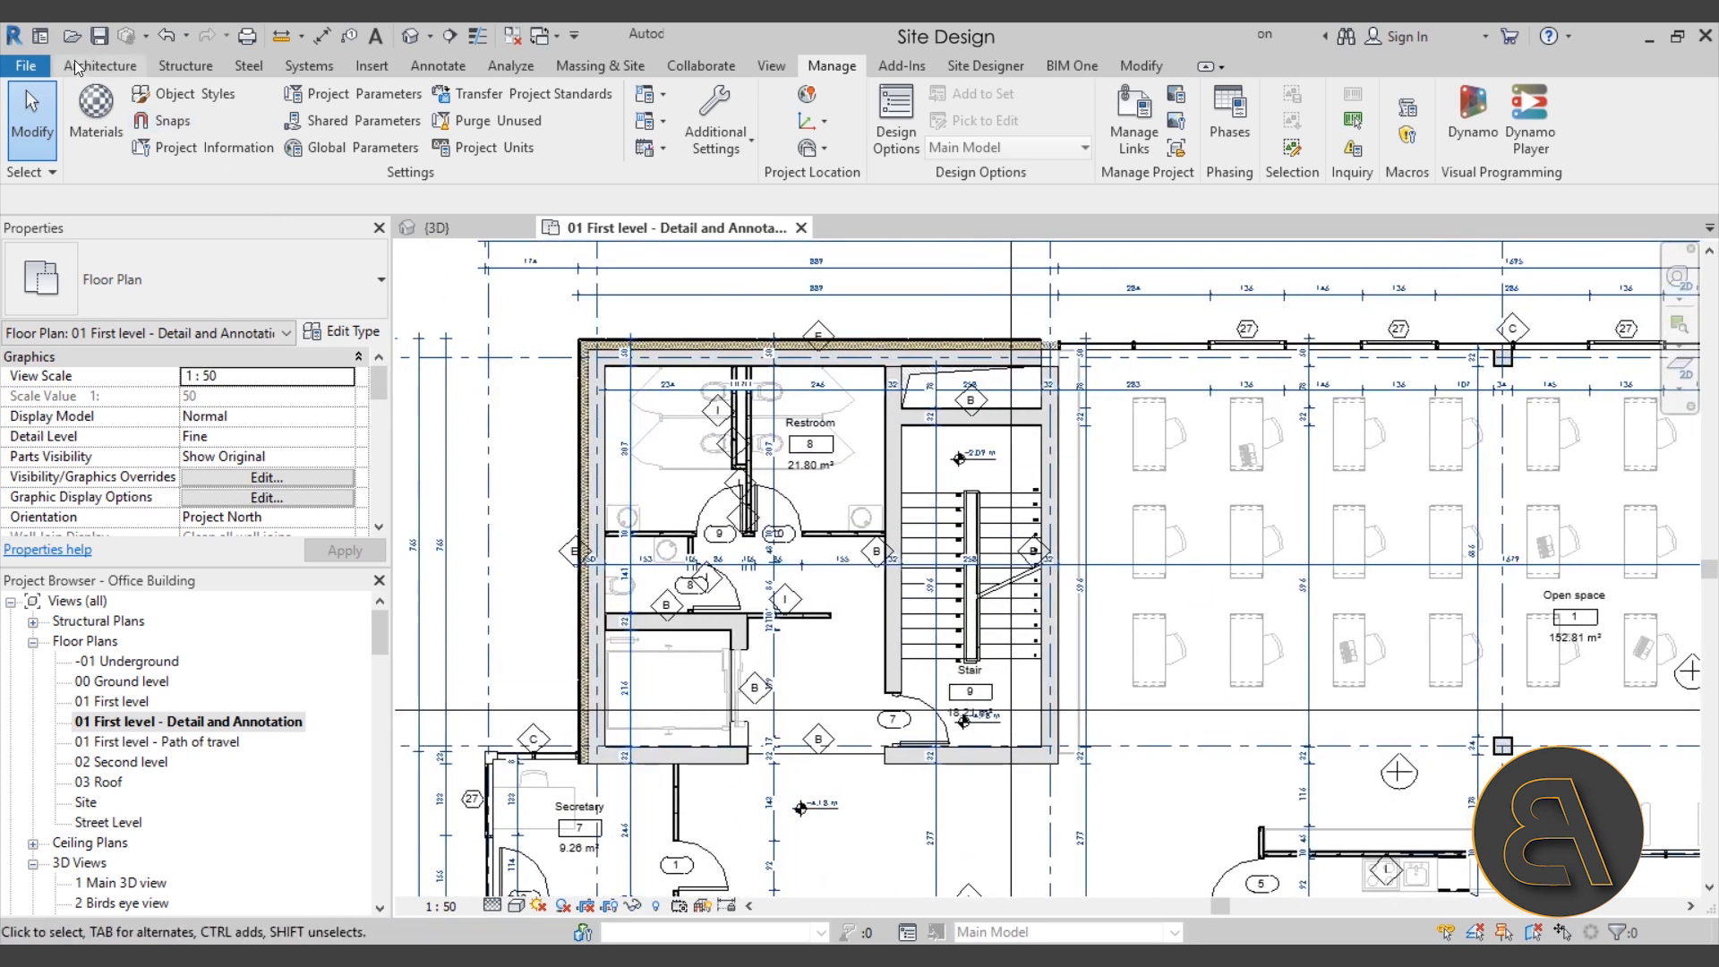
Step: Place an M_Window-Casement-Double 1400 x 1800mm window in the exterior wall of restroom 8, centred between the adjoining walls
click(77, 68)
click(188, 111)
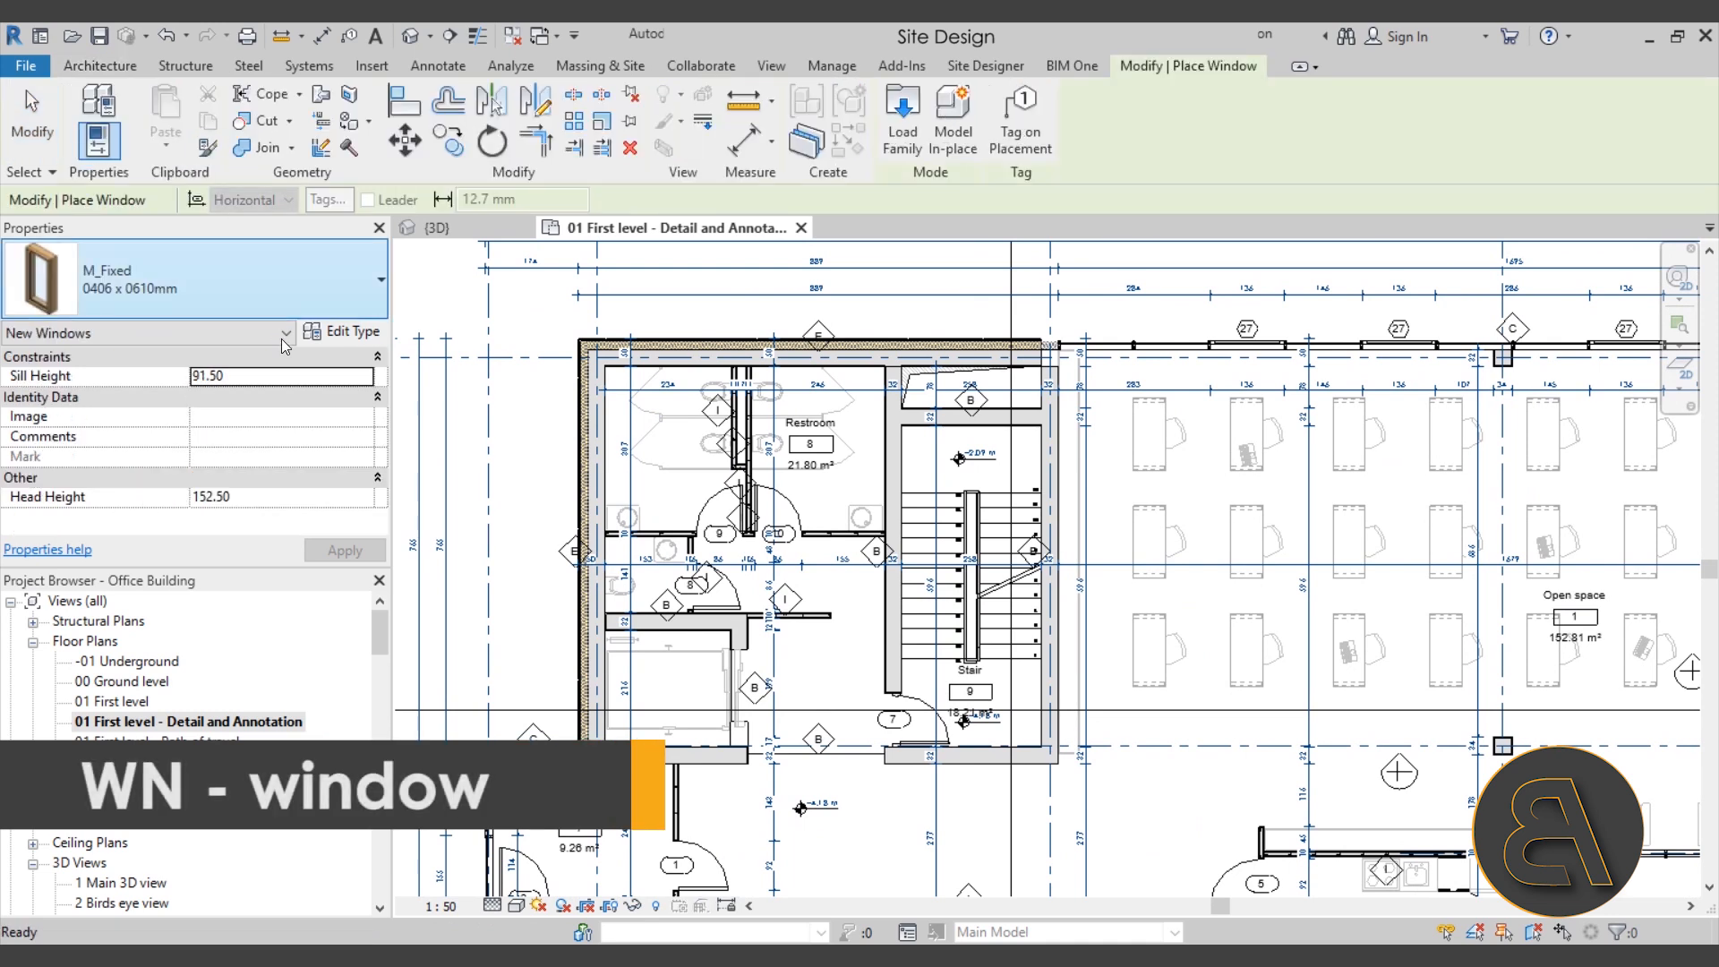
click(284, 299)
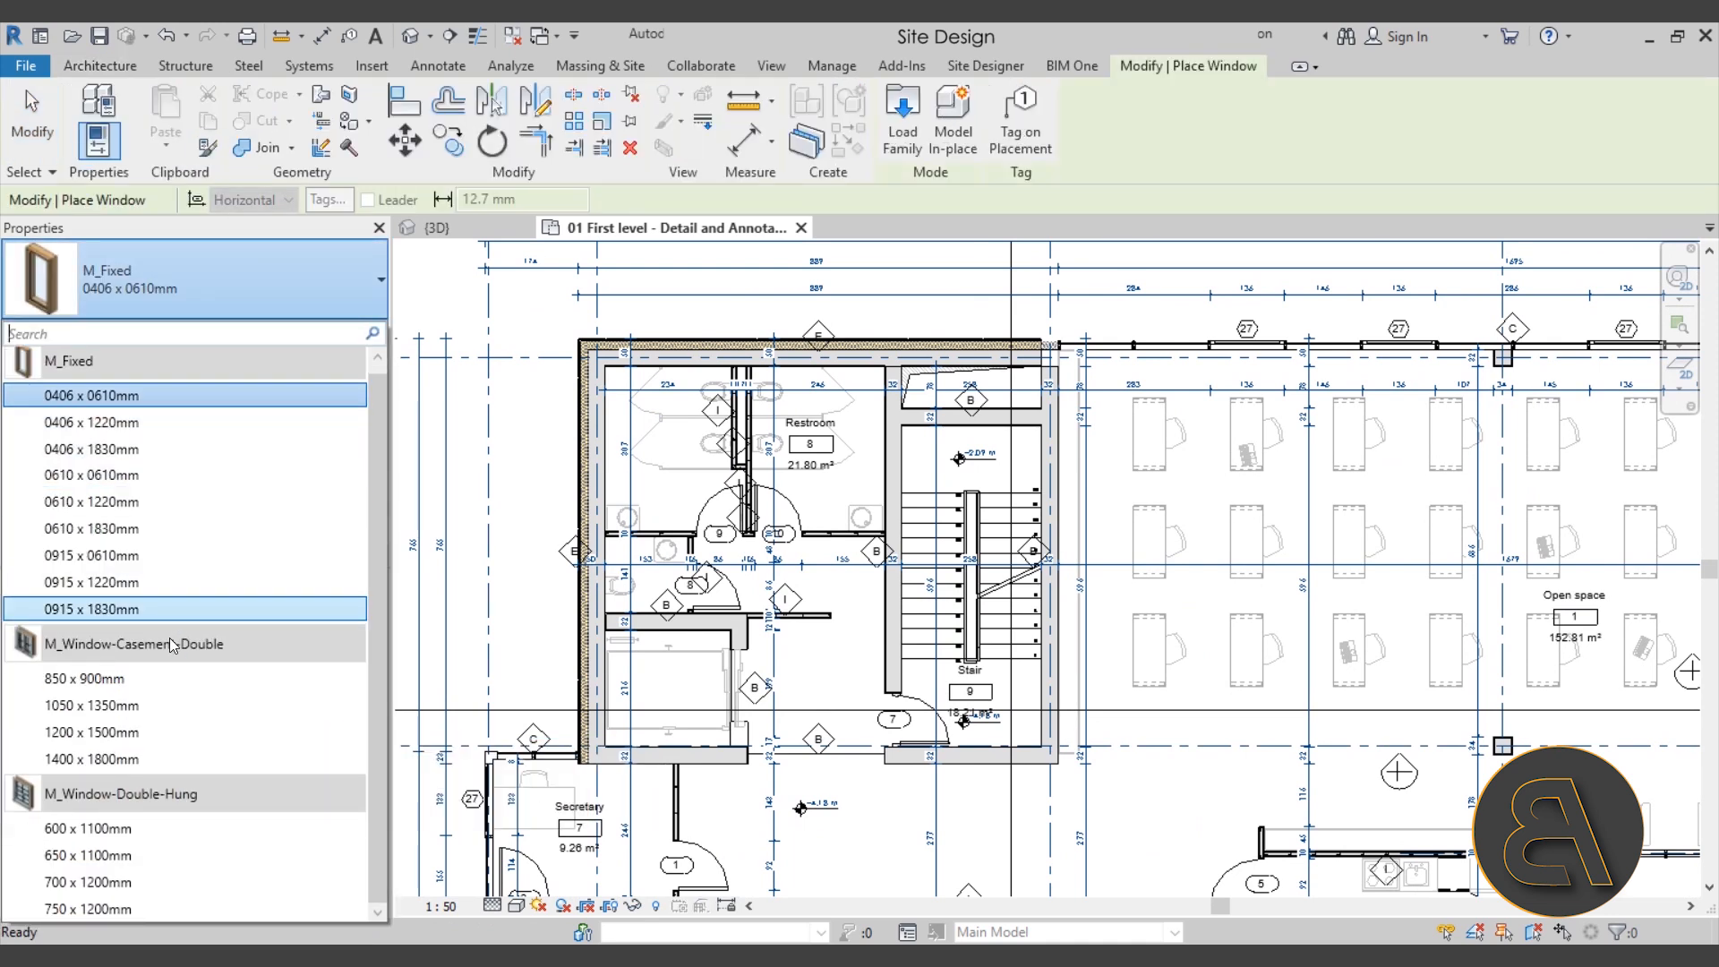
click(135, 758)
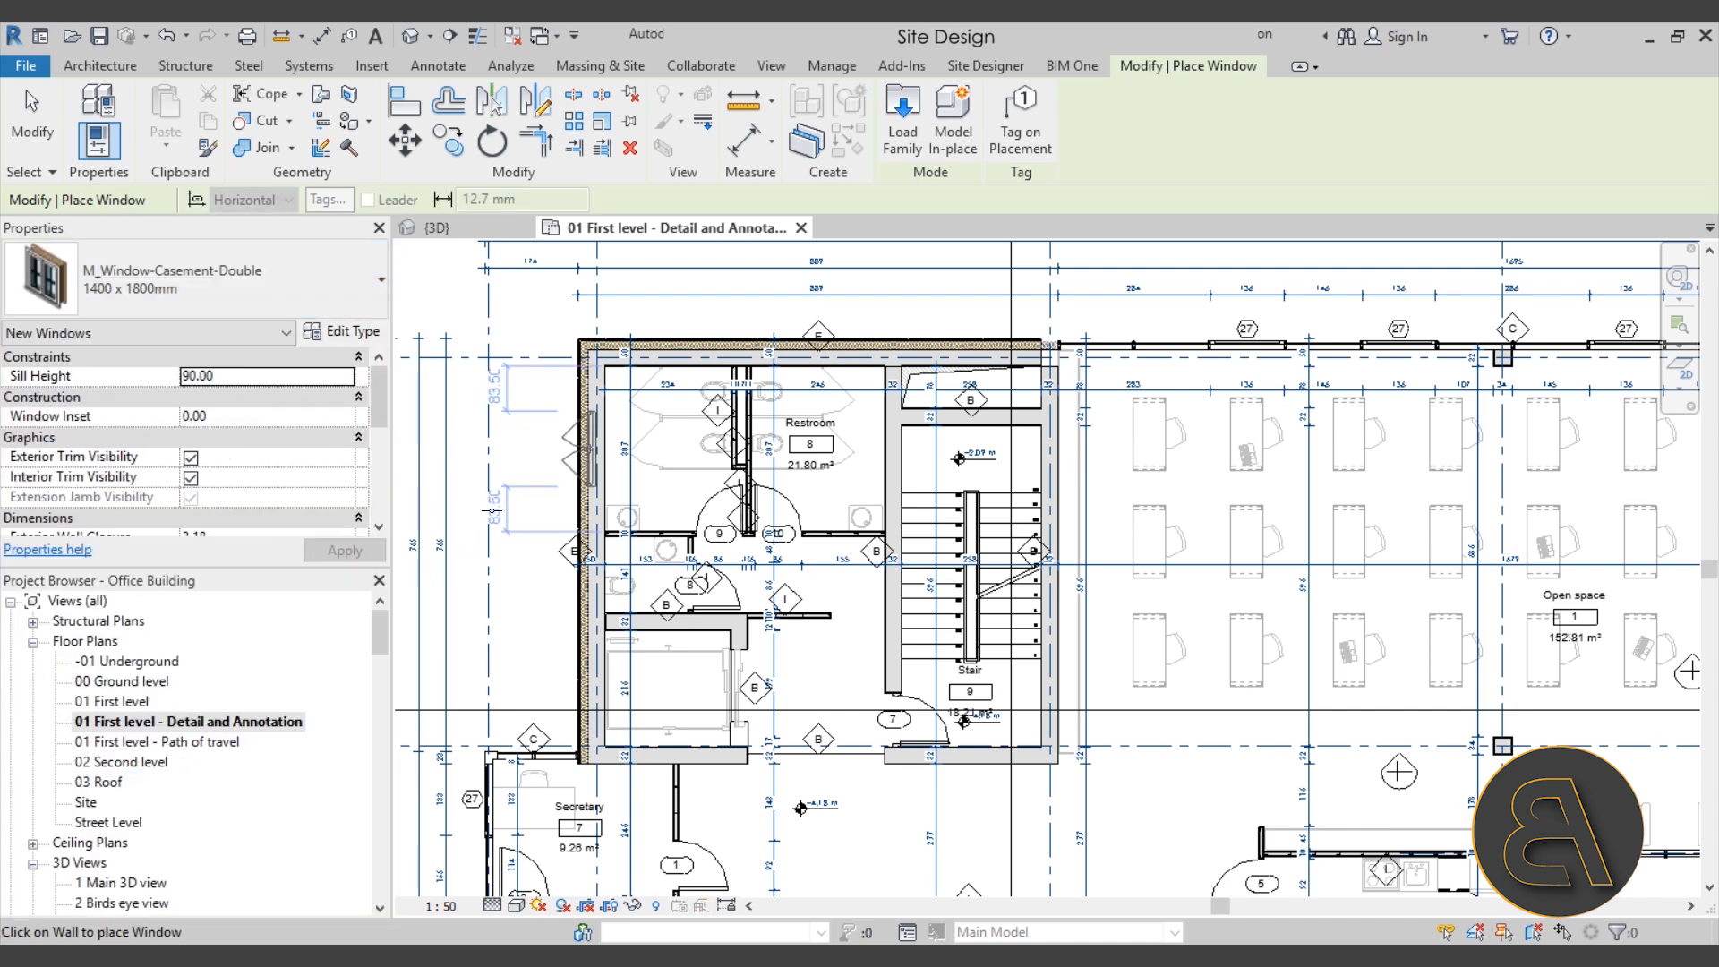
scroll(574, 445, up, 5)
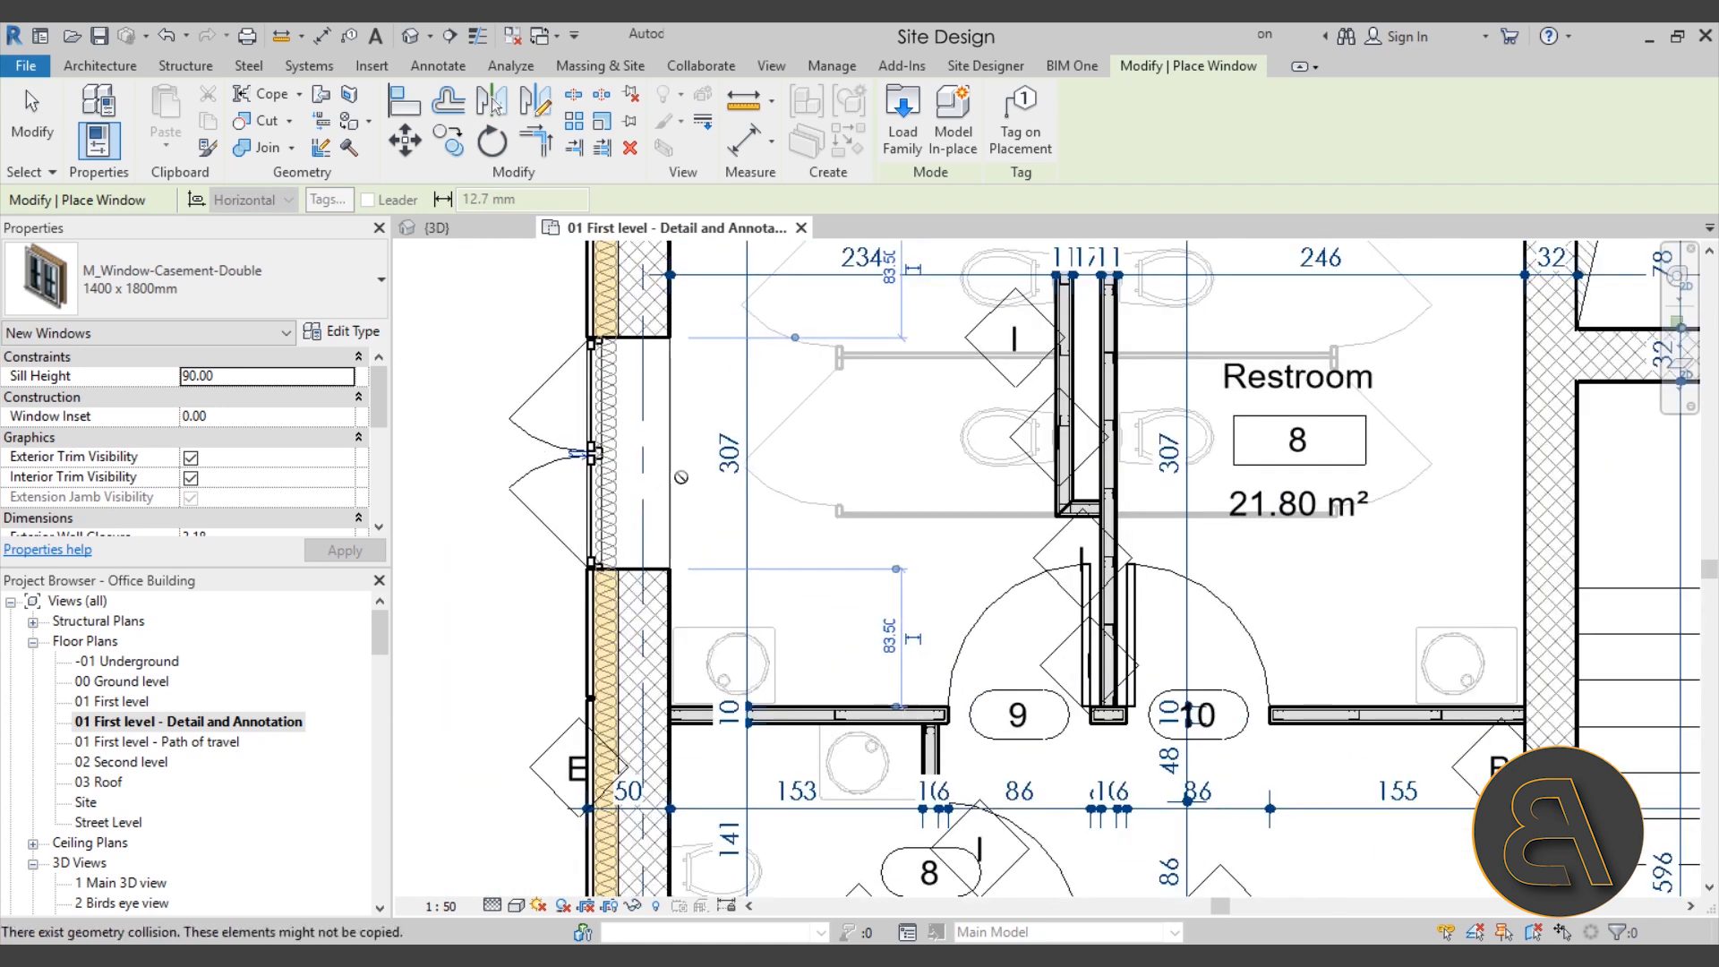
key(Escape)
key(Escape)
Step: Split the insulation batting line at both edges of the new window and delete the segment crossing the opening
click(621, 517)
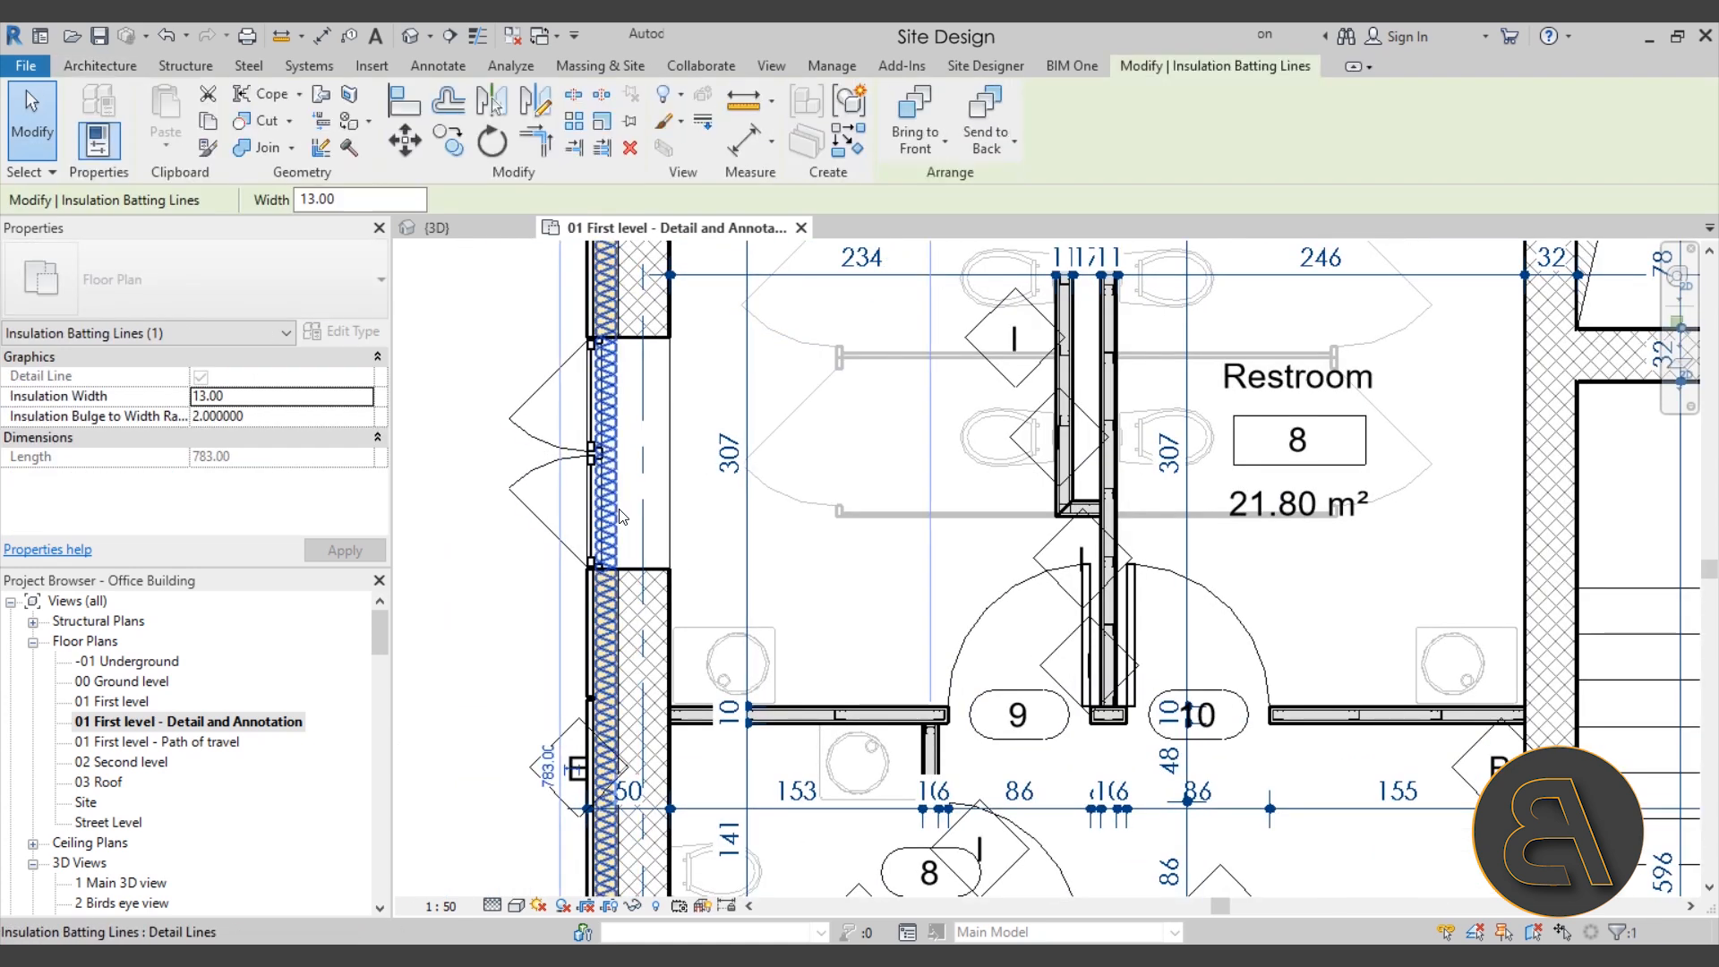
click(810, 567)
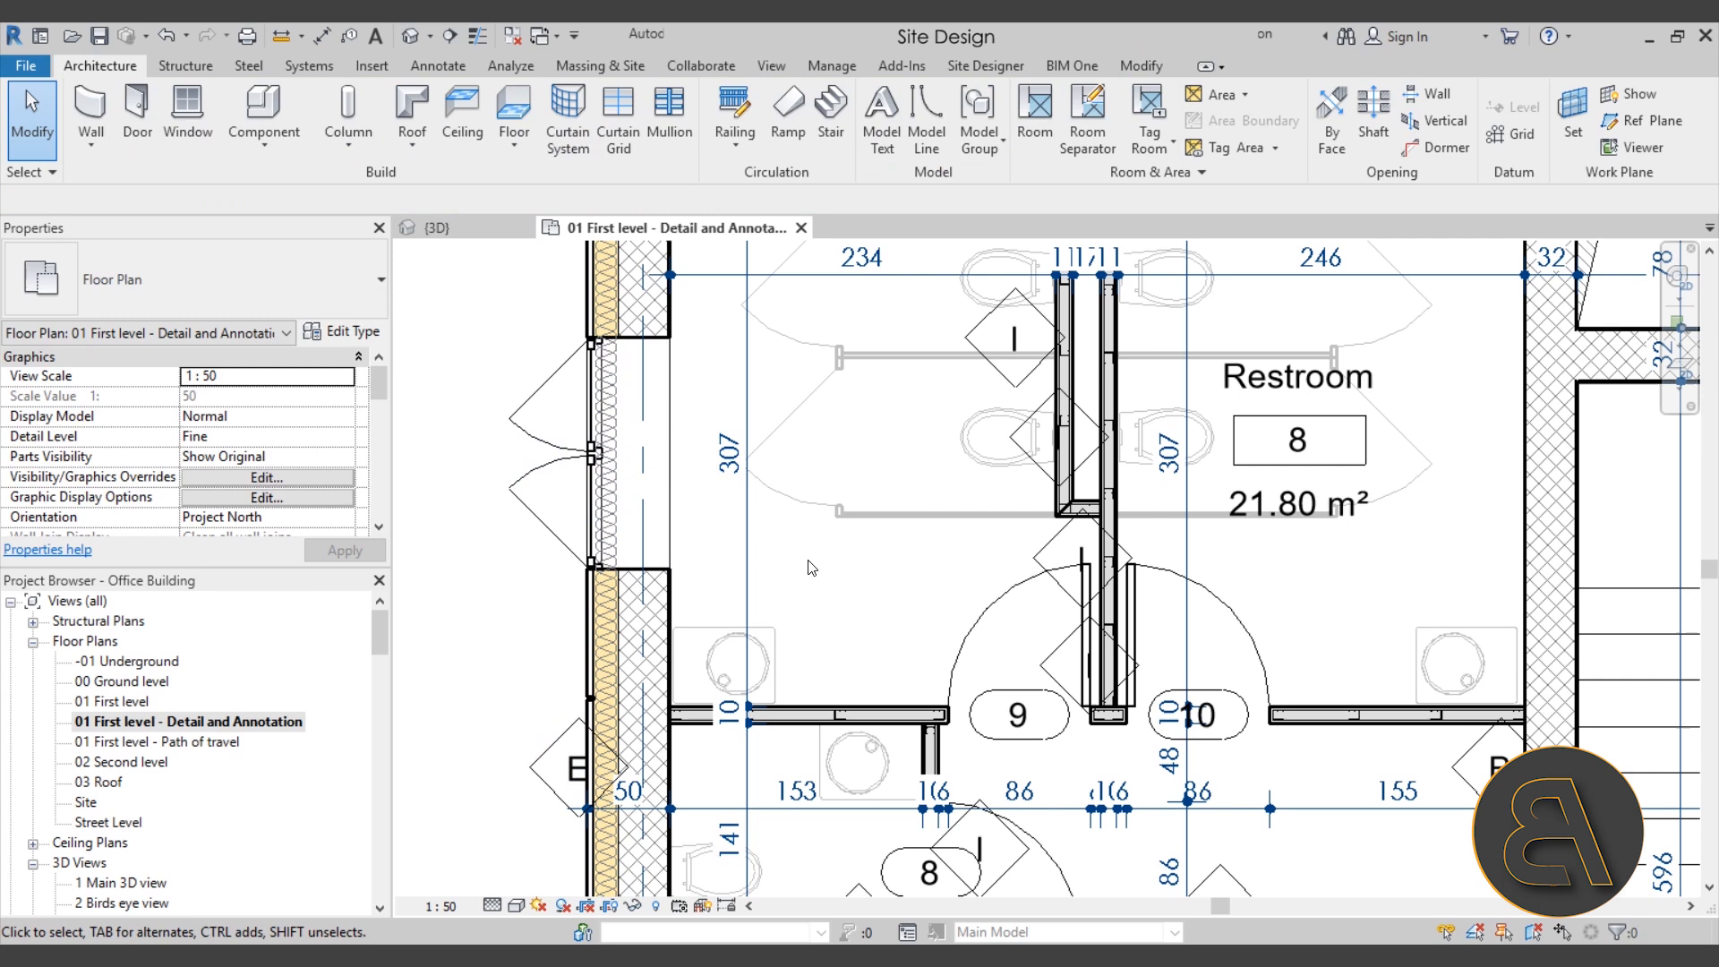
click(1142, 70)
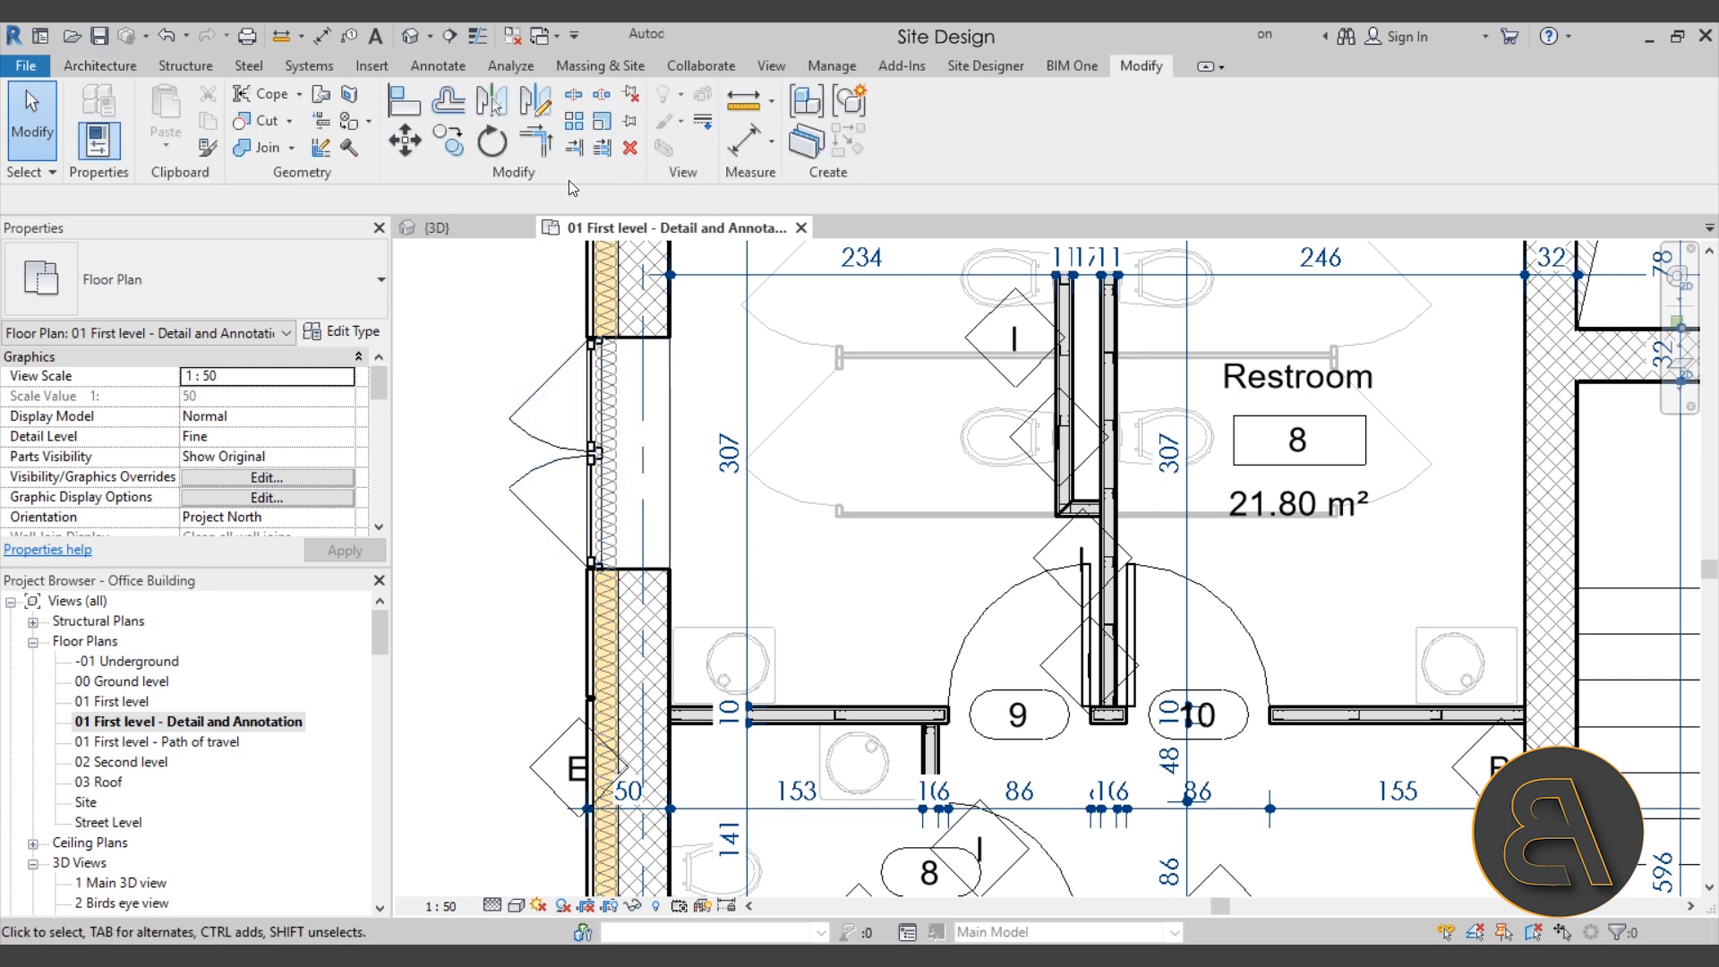
click(573, 94)
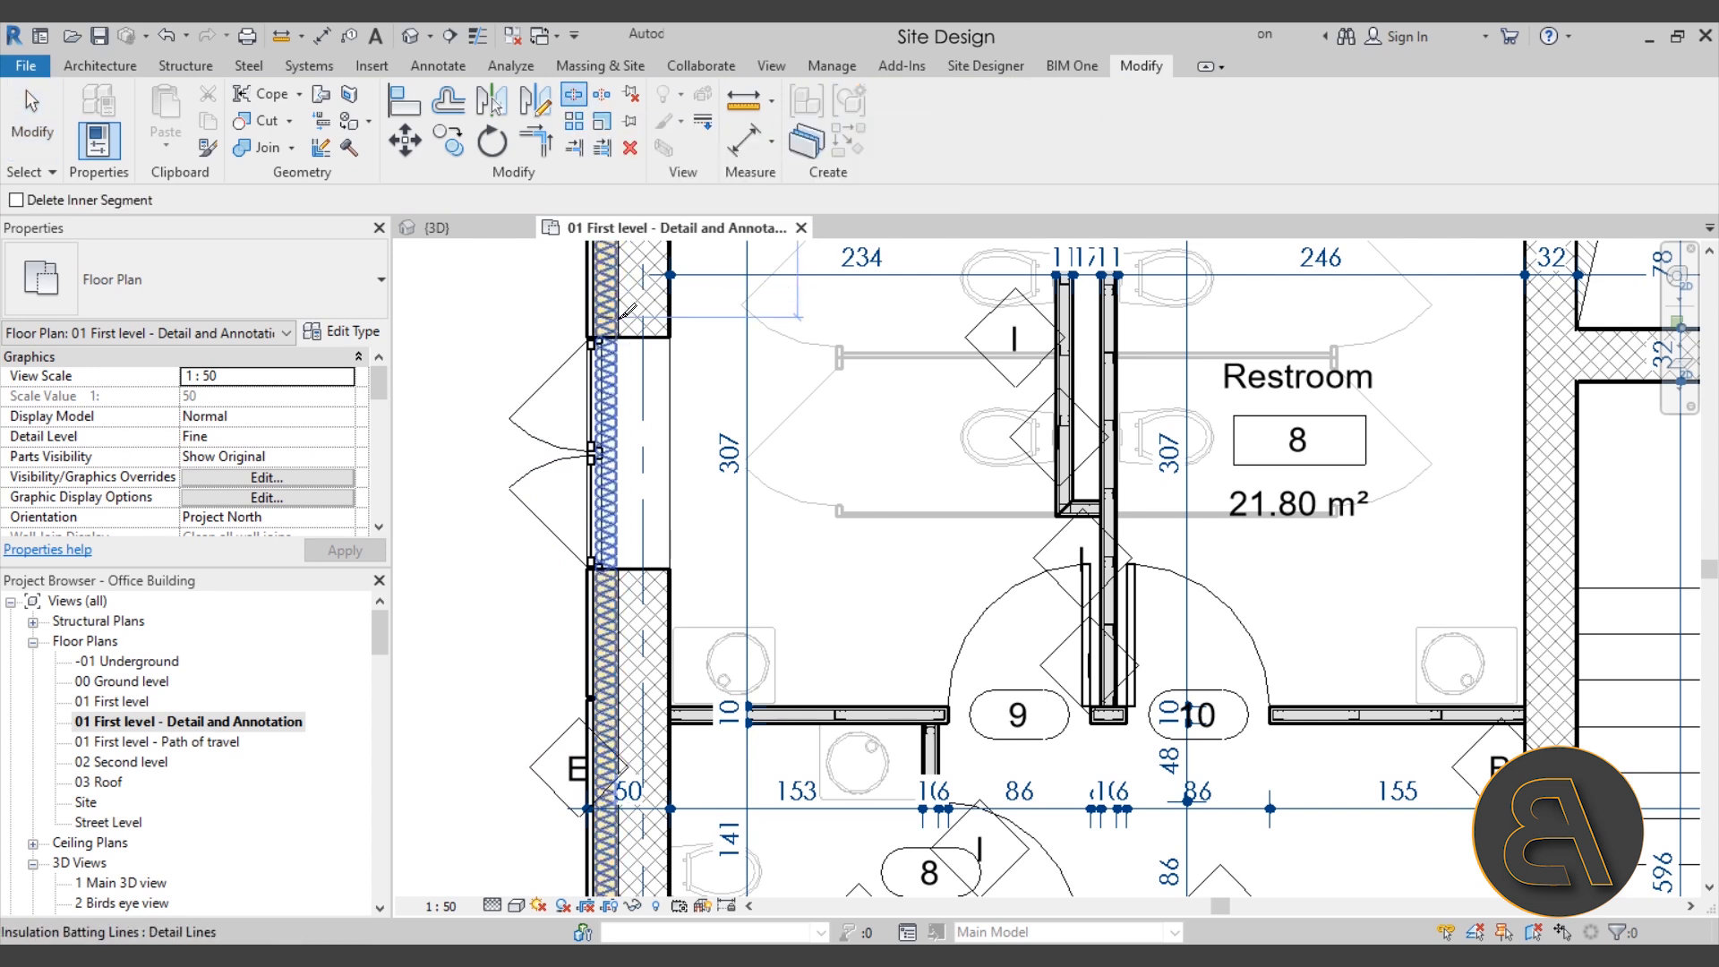
click(611, 568)
key(Escape)
click(610, 529)
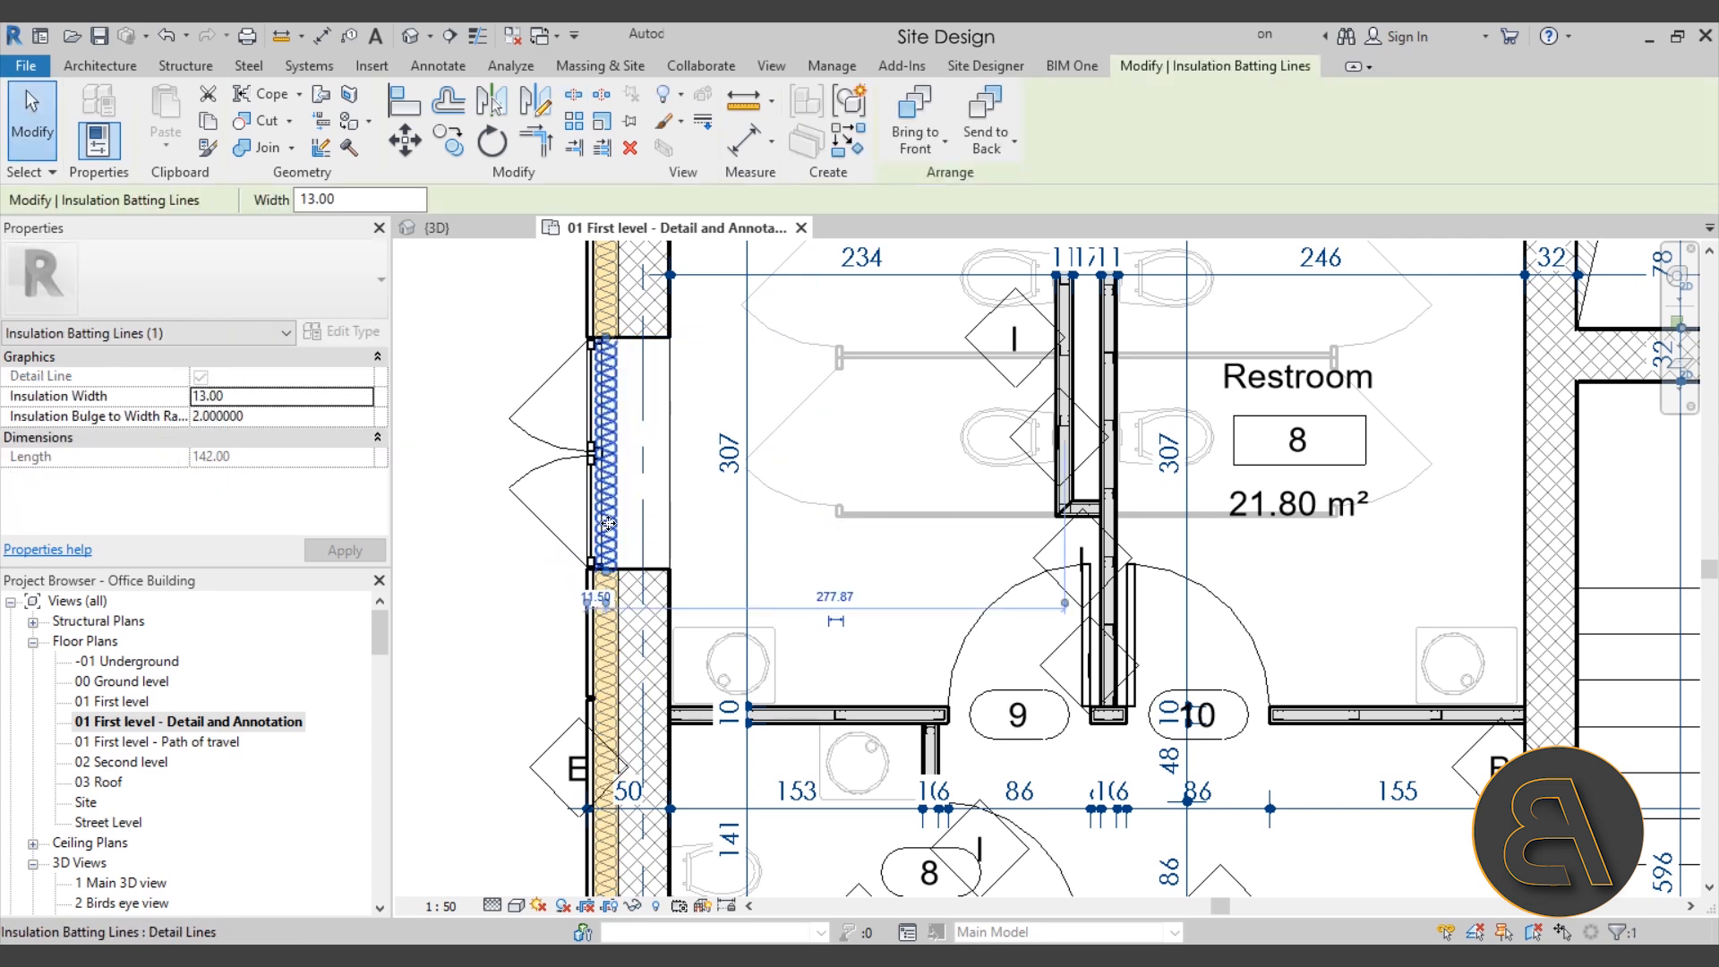
key(Delete)
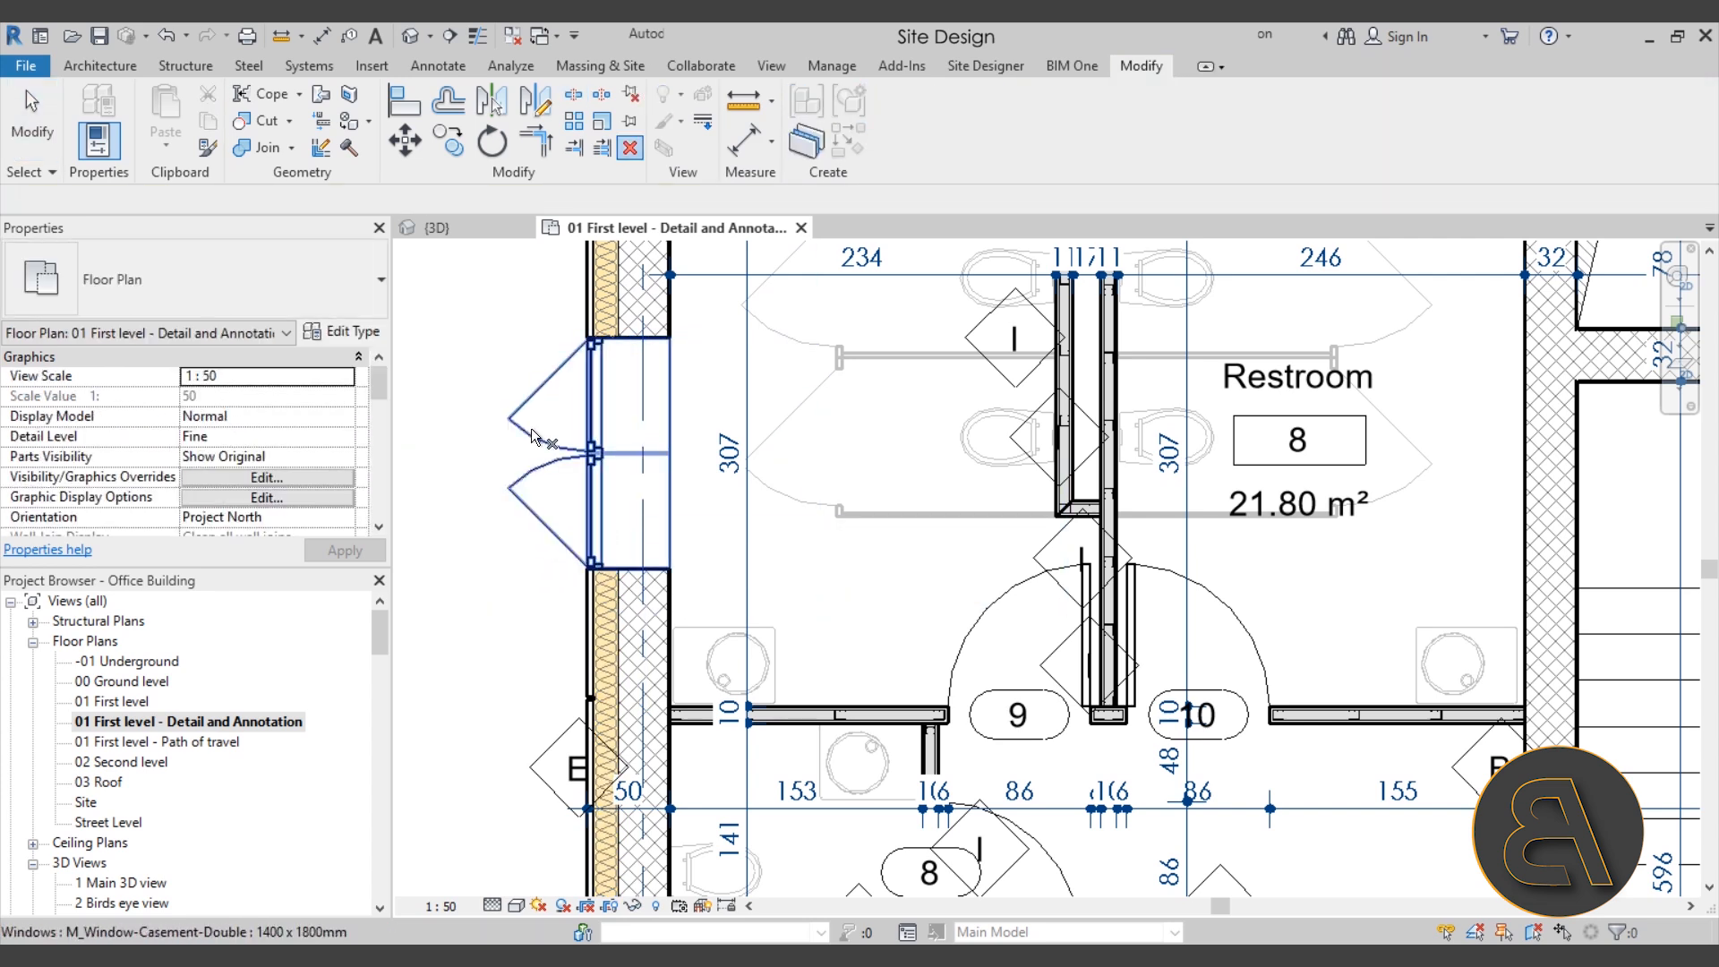
Step: Open Object Styles beside a close view of the new window and expand the subcategories of the Windows category
scroll(532, 443, up, 3)
mouse_move(493, 495)
middle_down()
mouse_move(769, 531)
mouse_move(829, 582)
middle_up()
middle_drag(787, 475, 1186, 460)
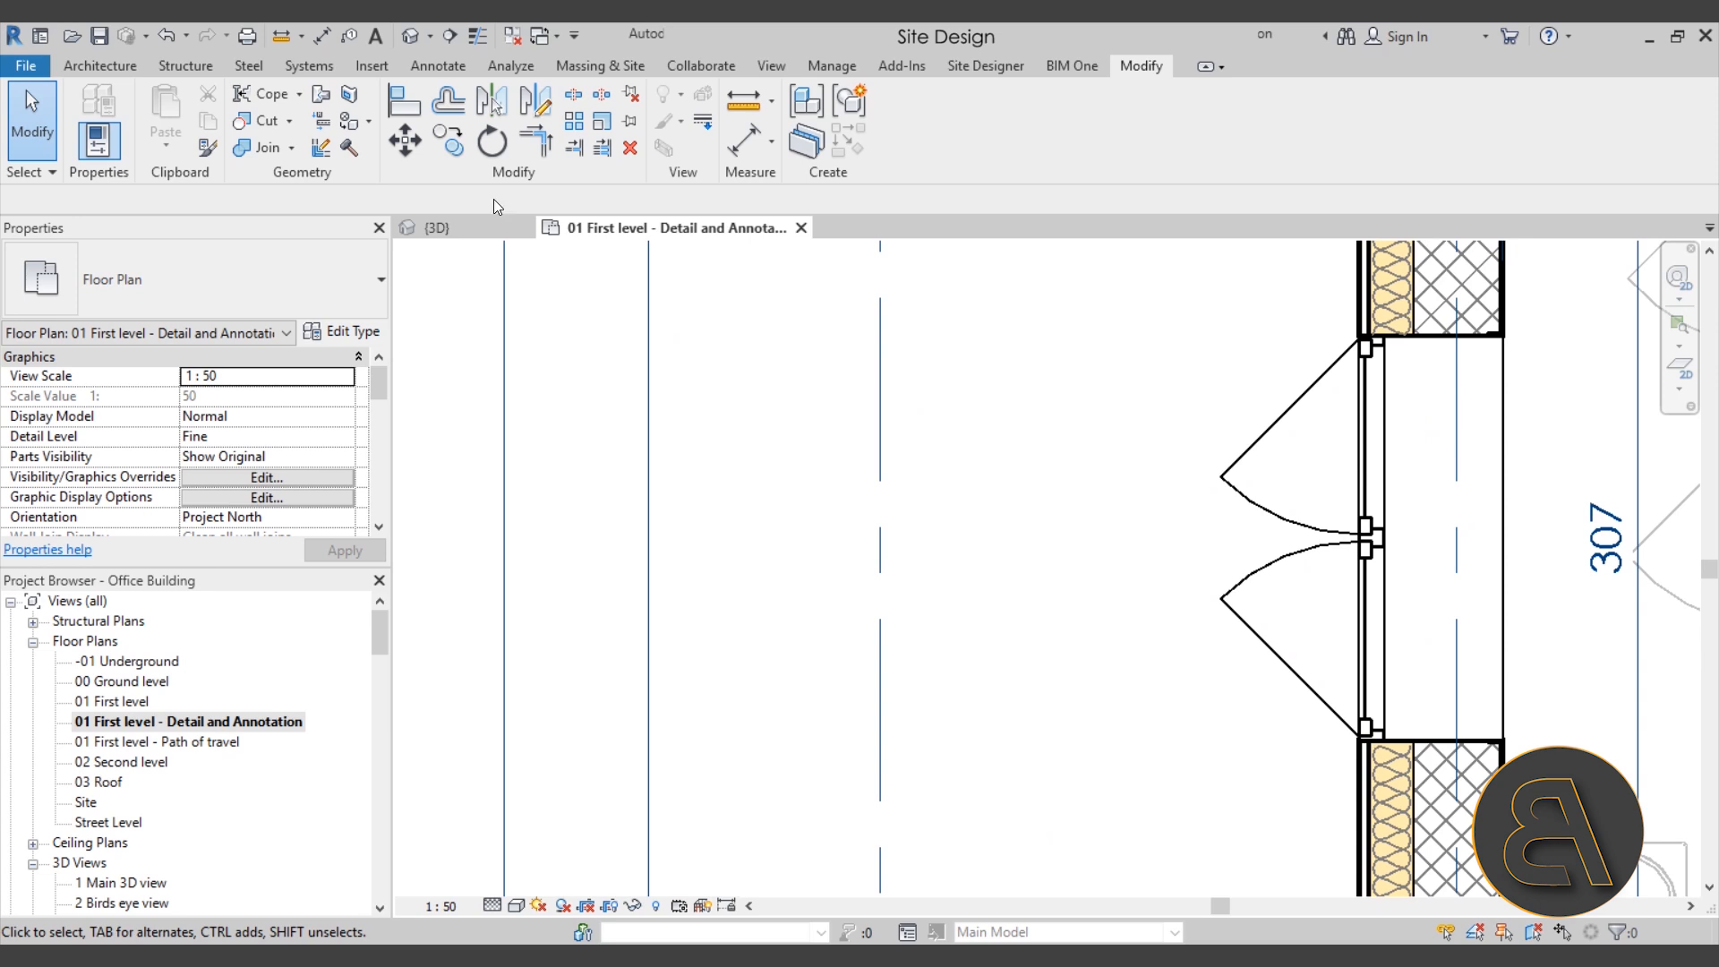
click(851, 72)
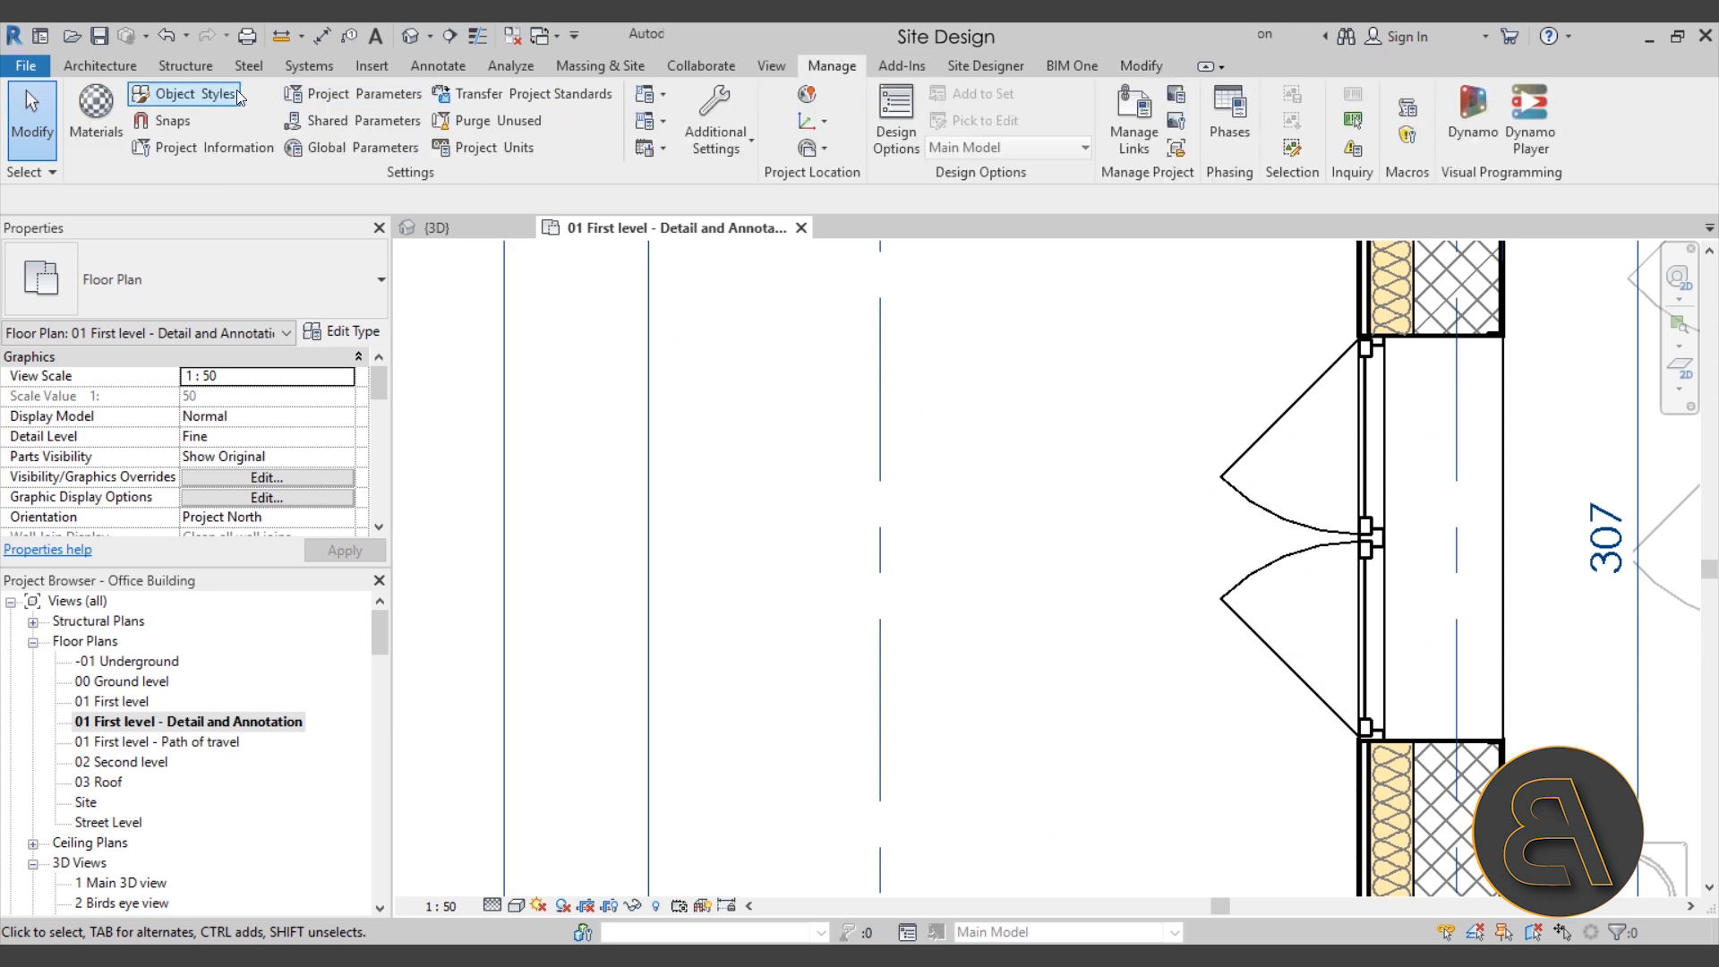
click(184, 93)
drag(677, 184, 774, 235)
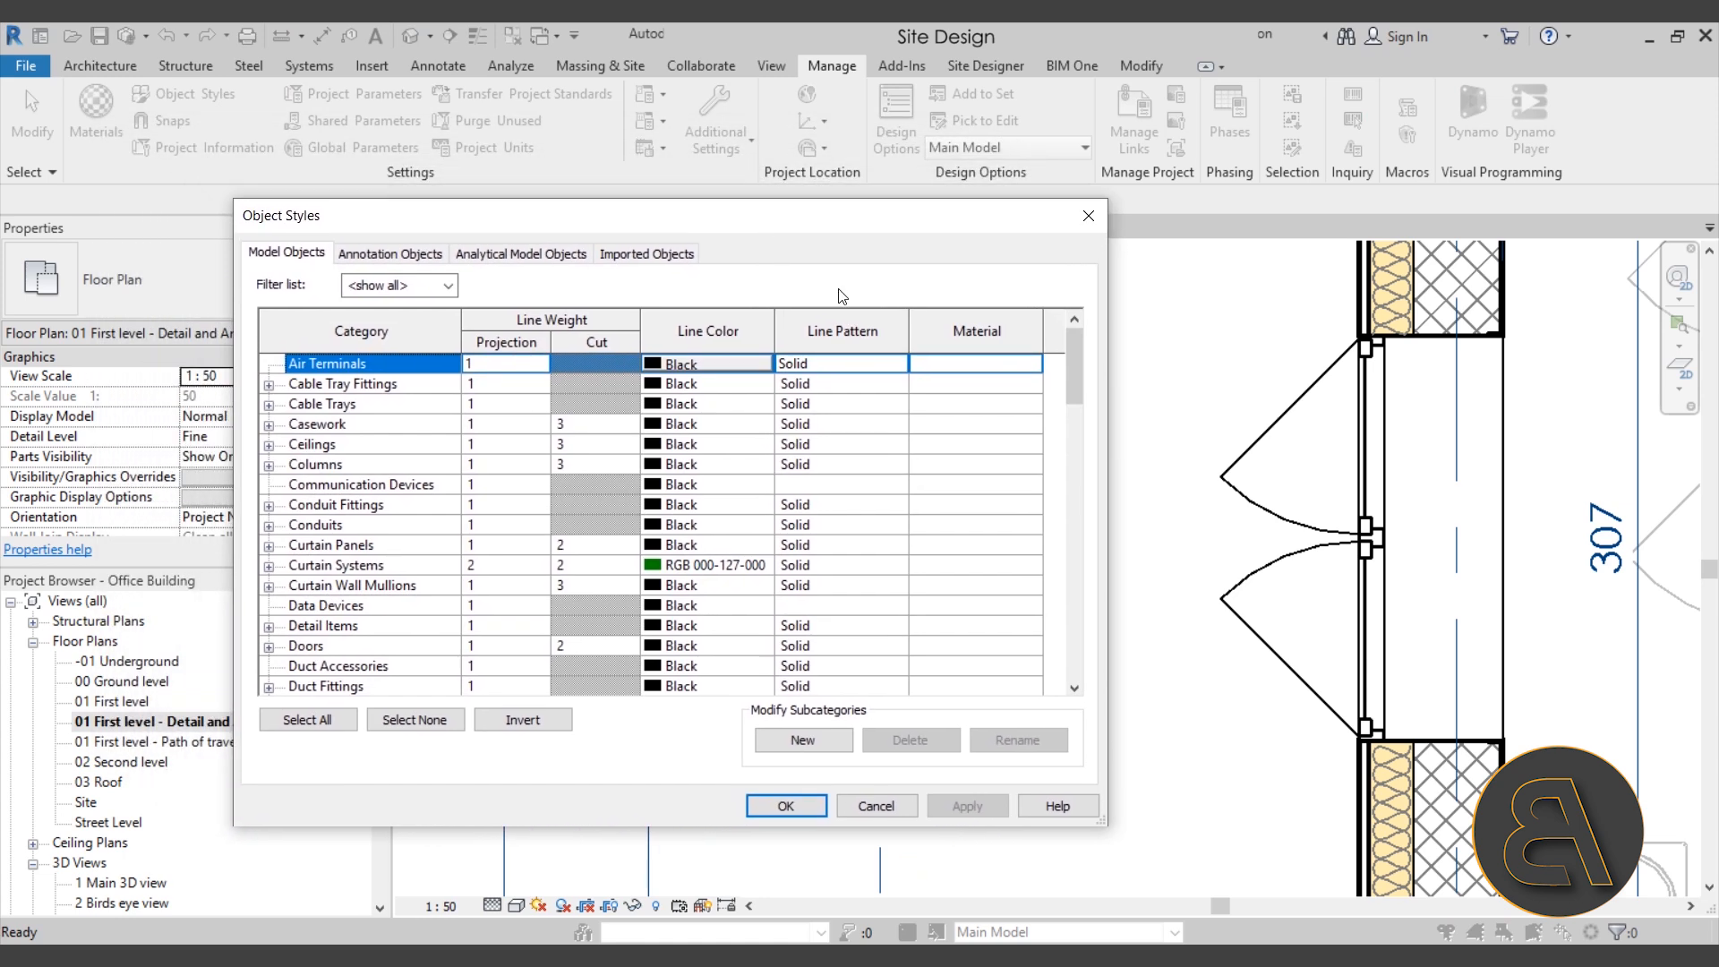
drag(1072, 357, 1071, 631)
click(268, 668)
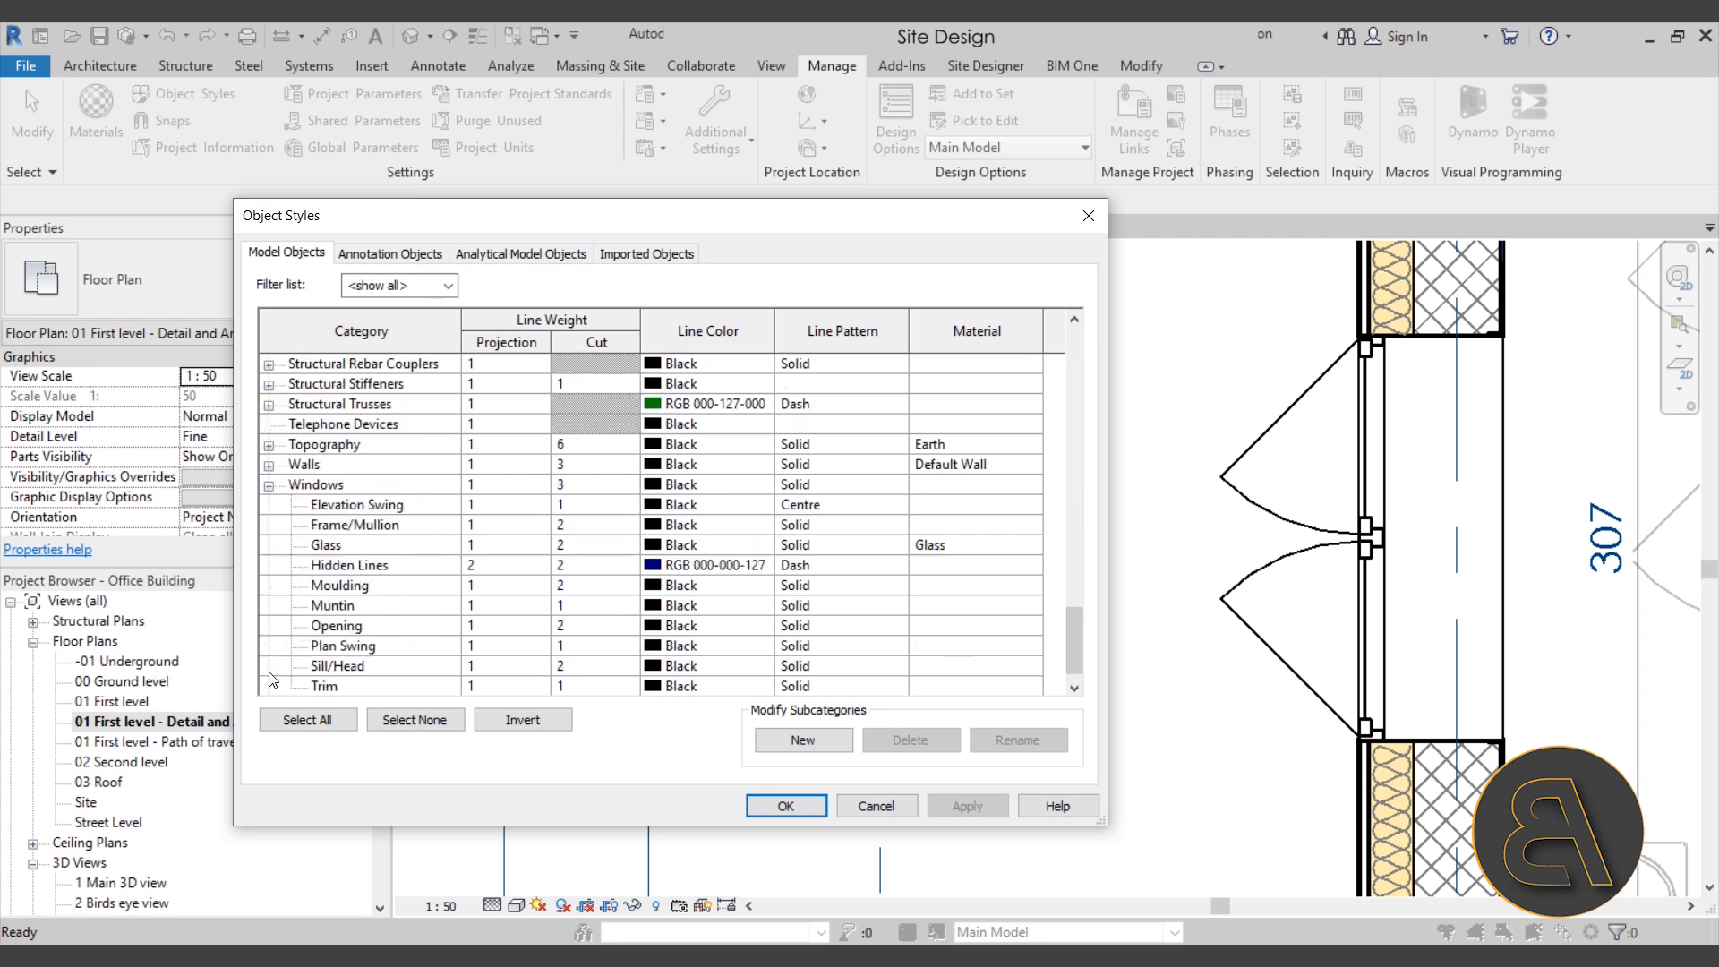
scroll(511, 413, down, 1)
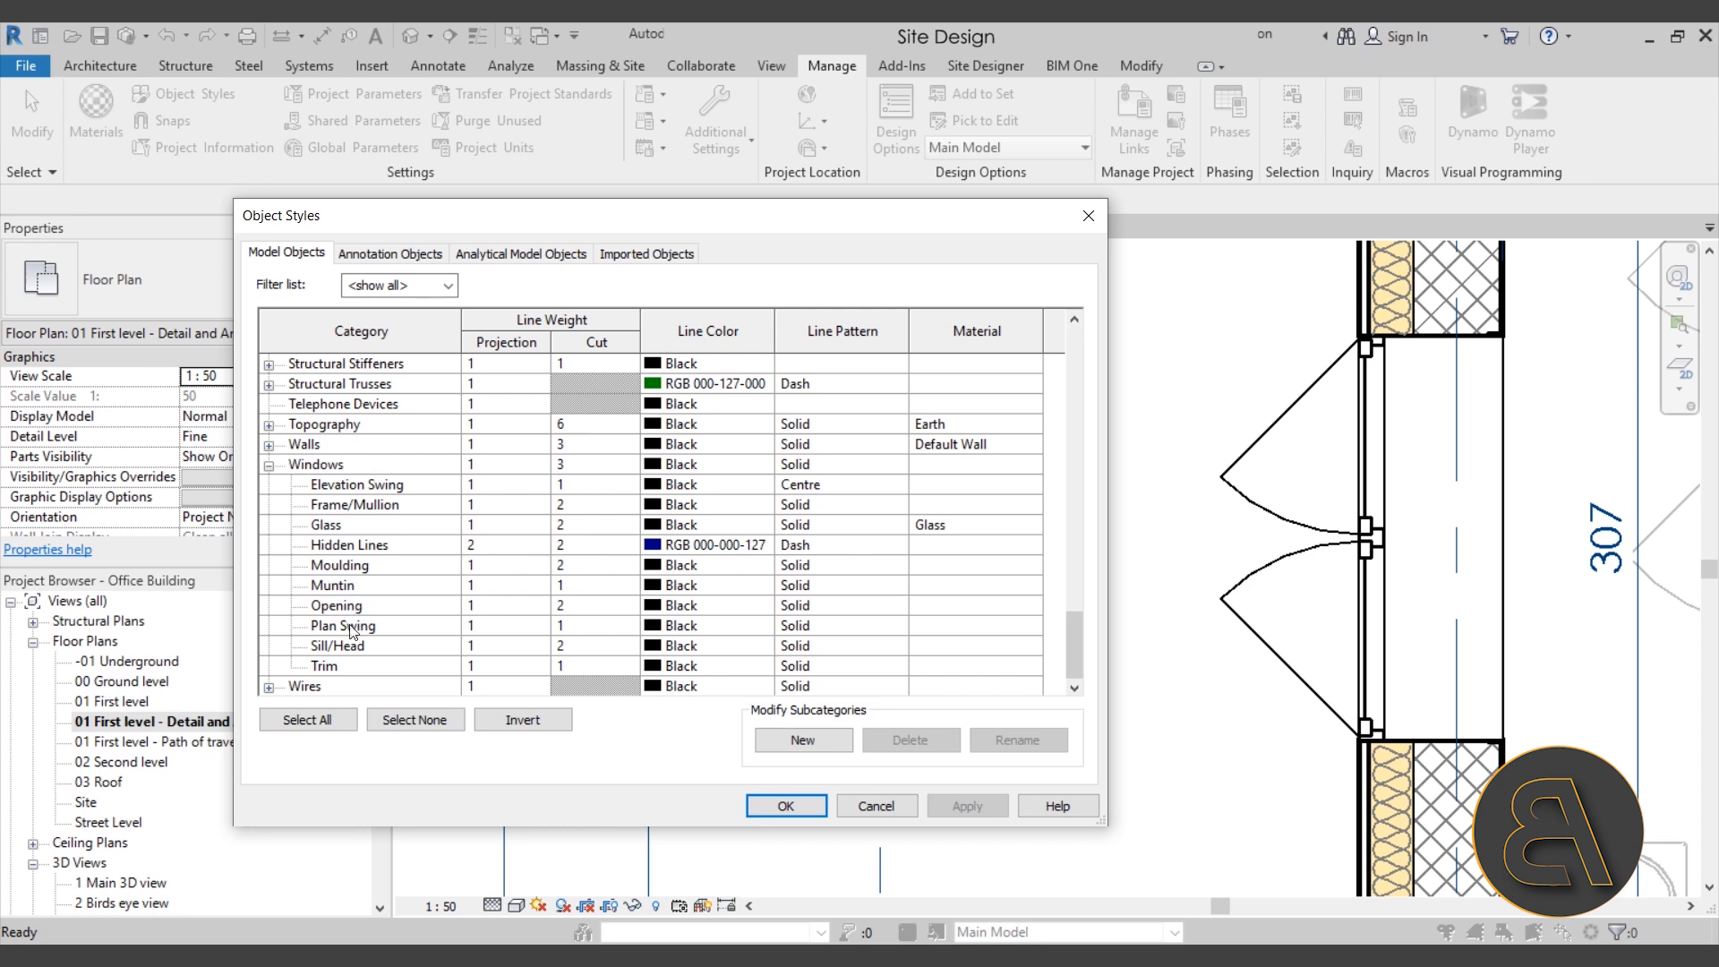
Step: Set the line pattern of the Windows Plan Swing subcategory to Dash 1.5, apply it and close Object Styles
click(326, 628)
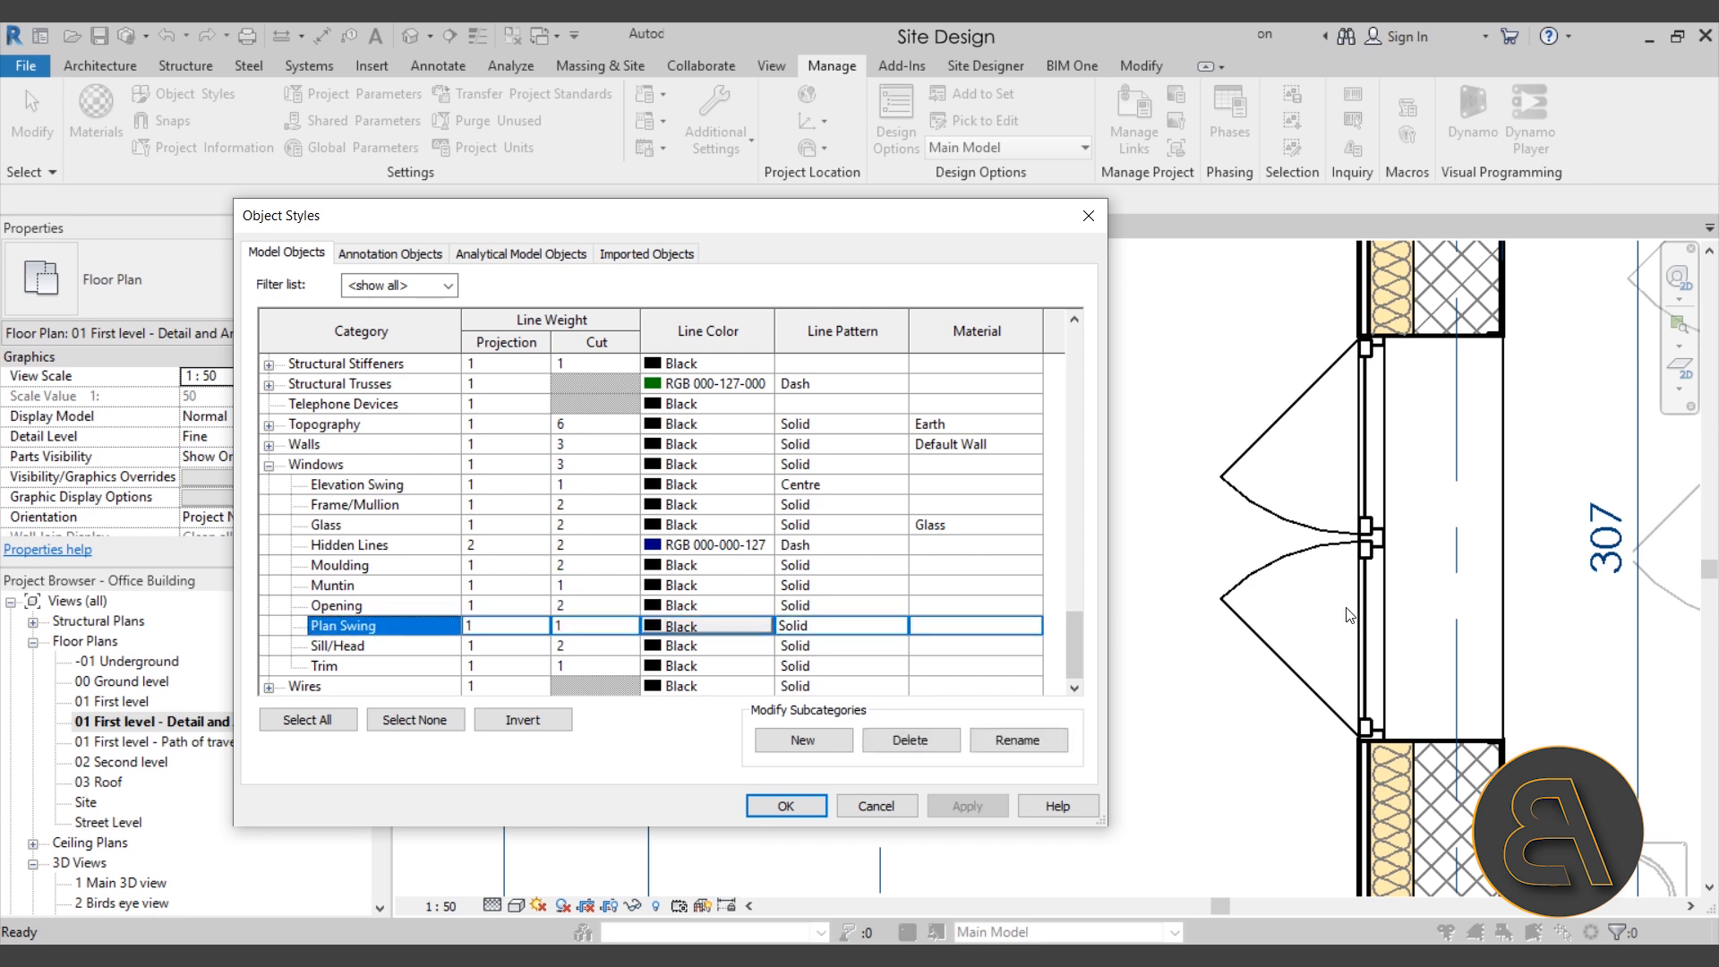
click(330, 485)
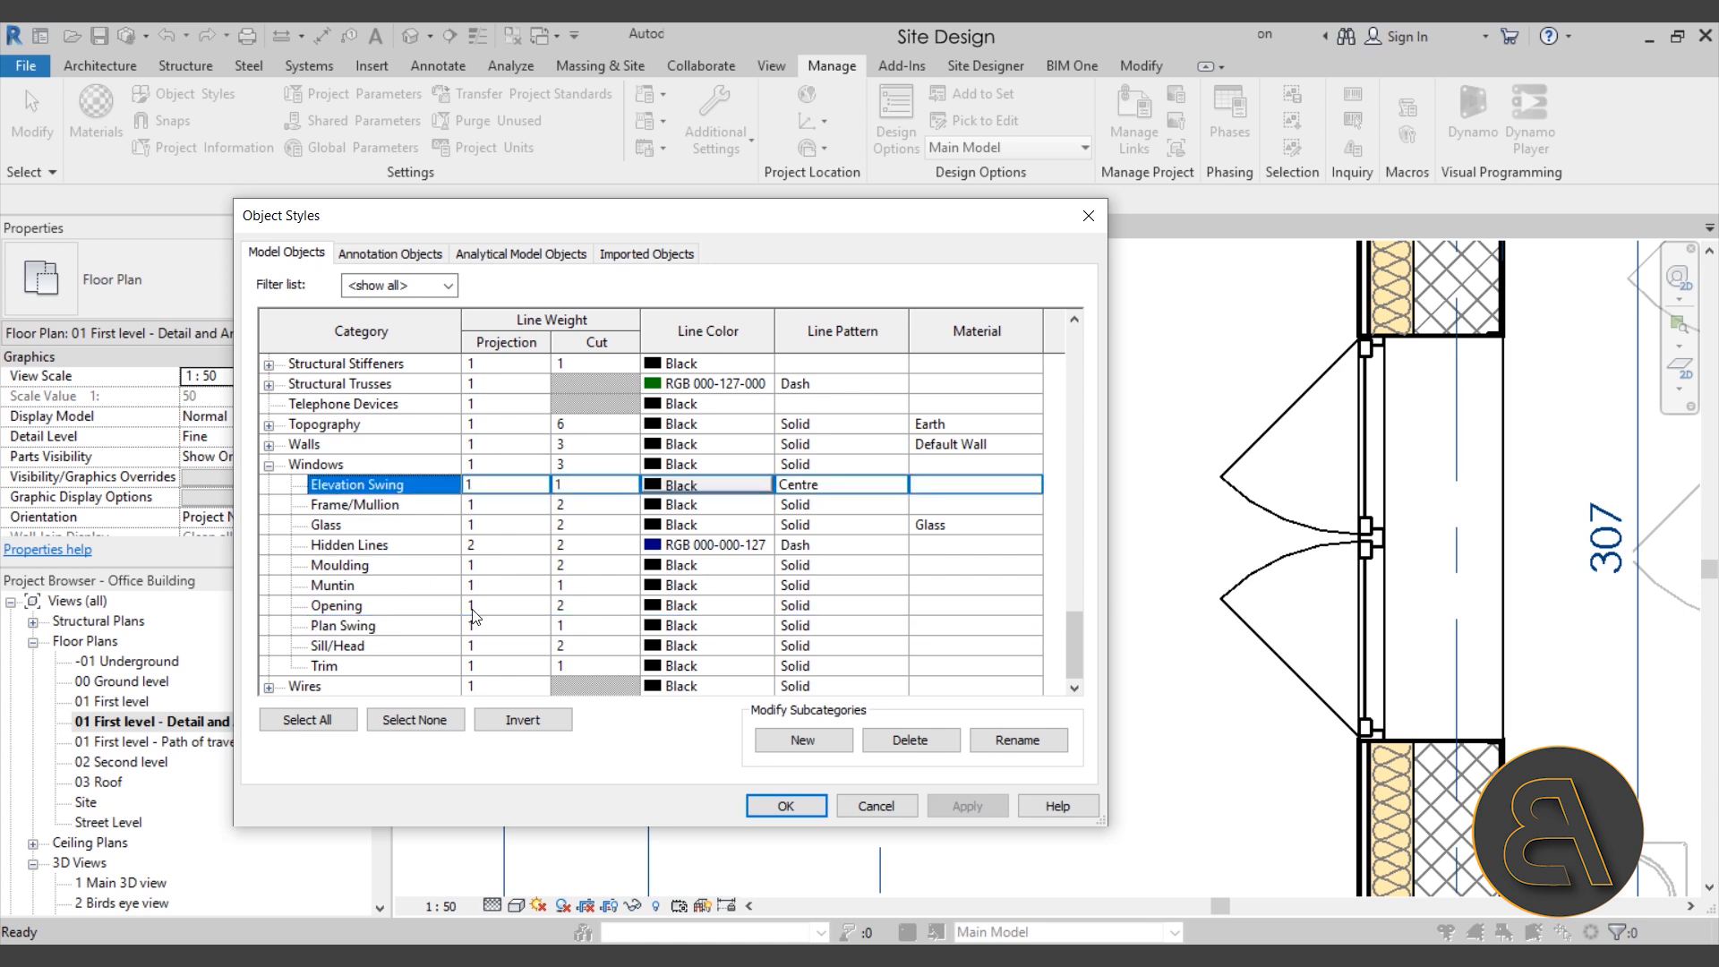
click(345, 626)
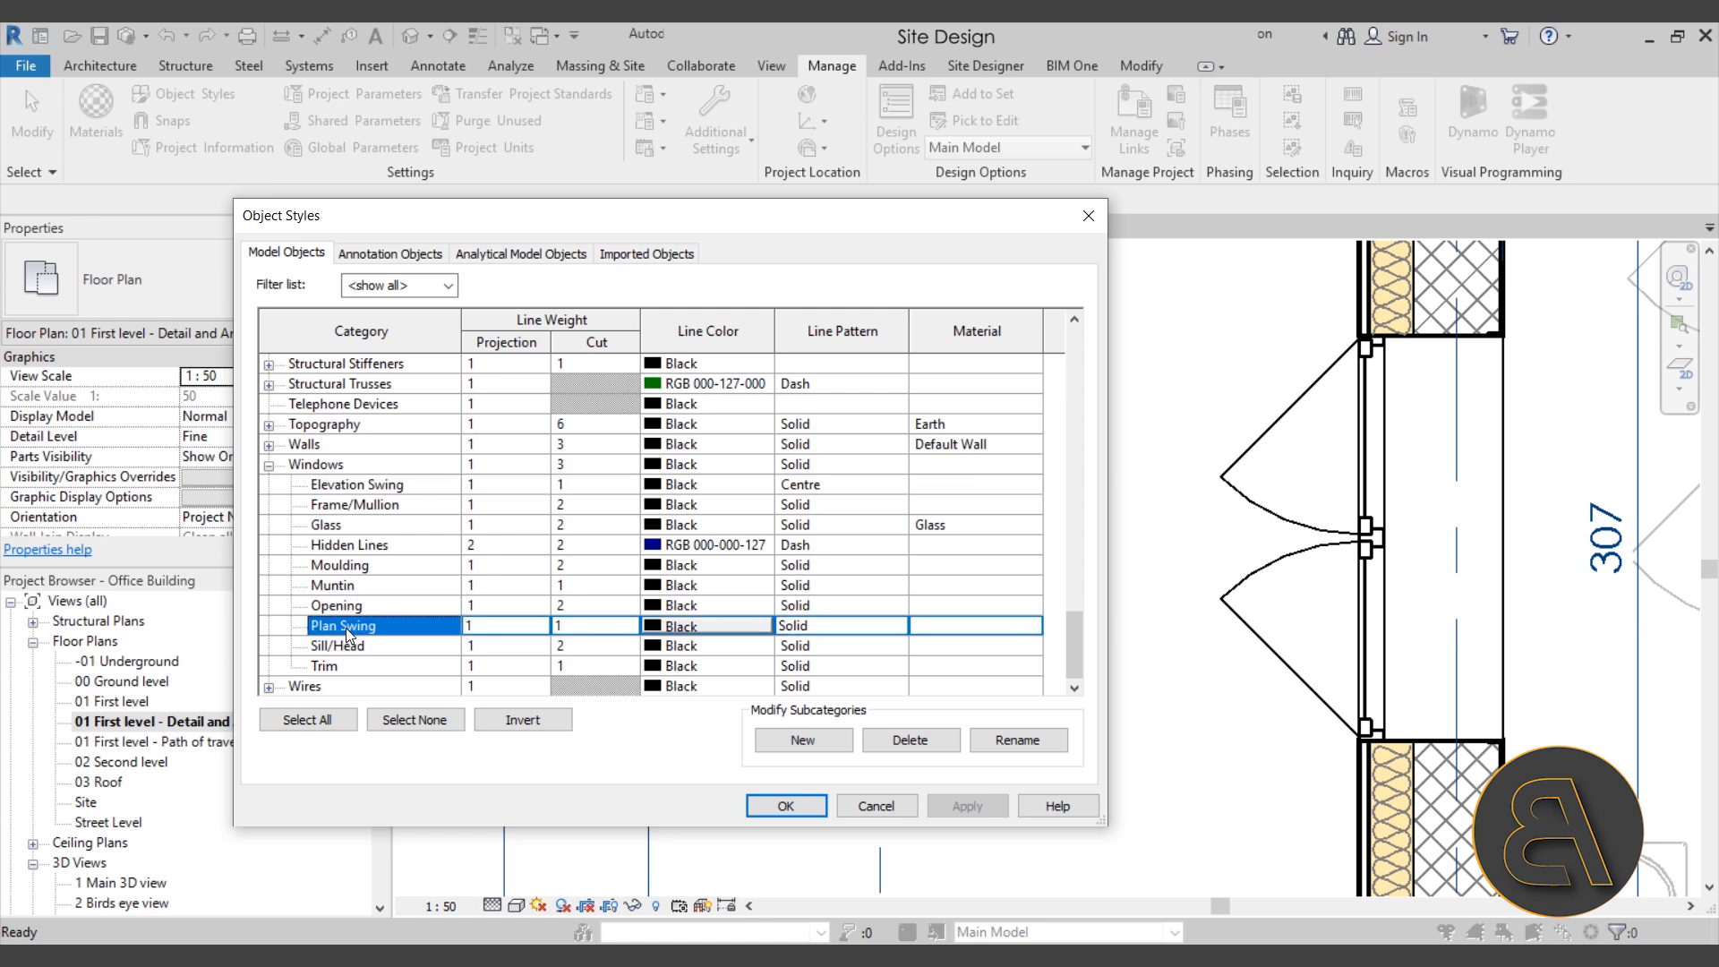
click(895, 629)
click(897, 627)
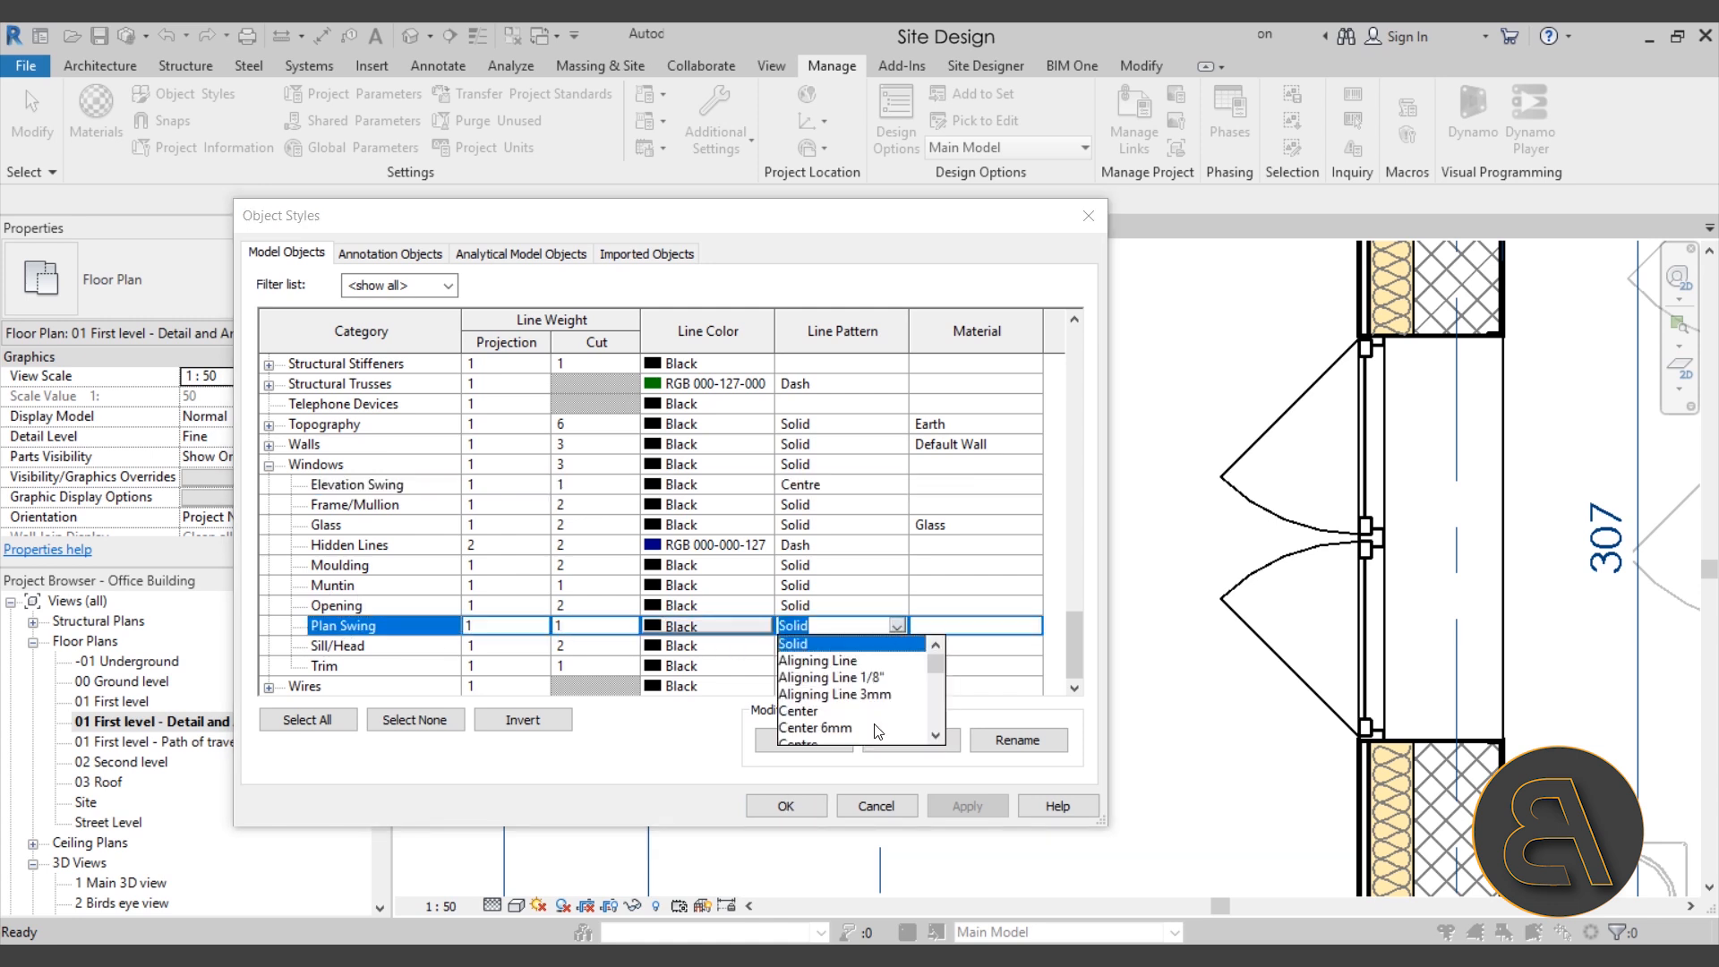
scroll(876, 732, down, 2)
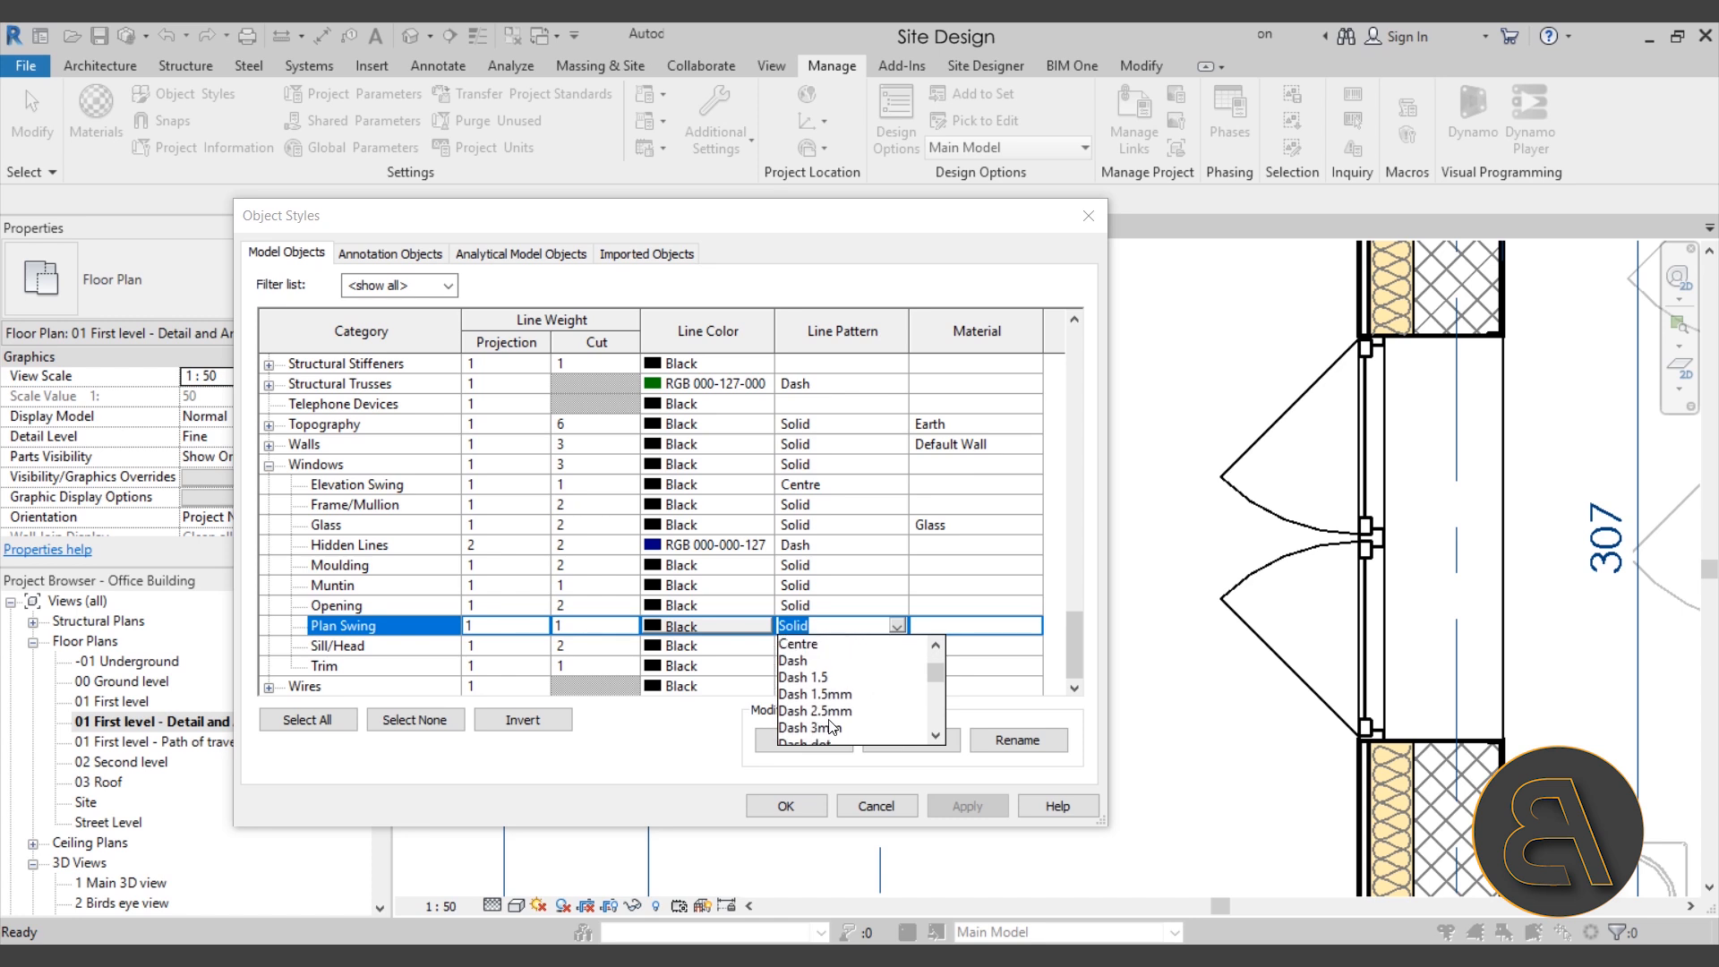
click(805, 677)
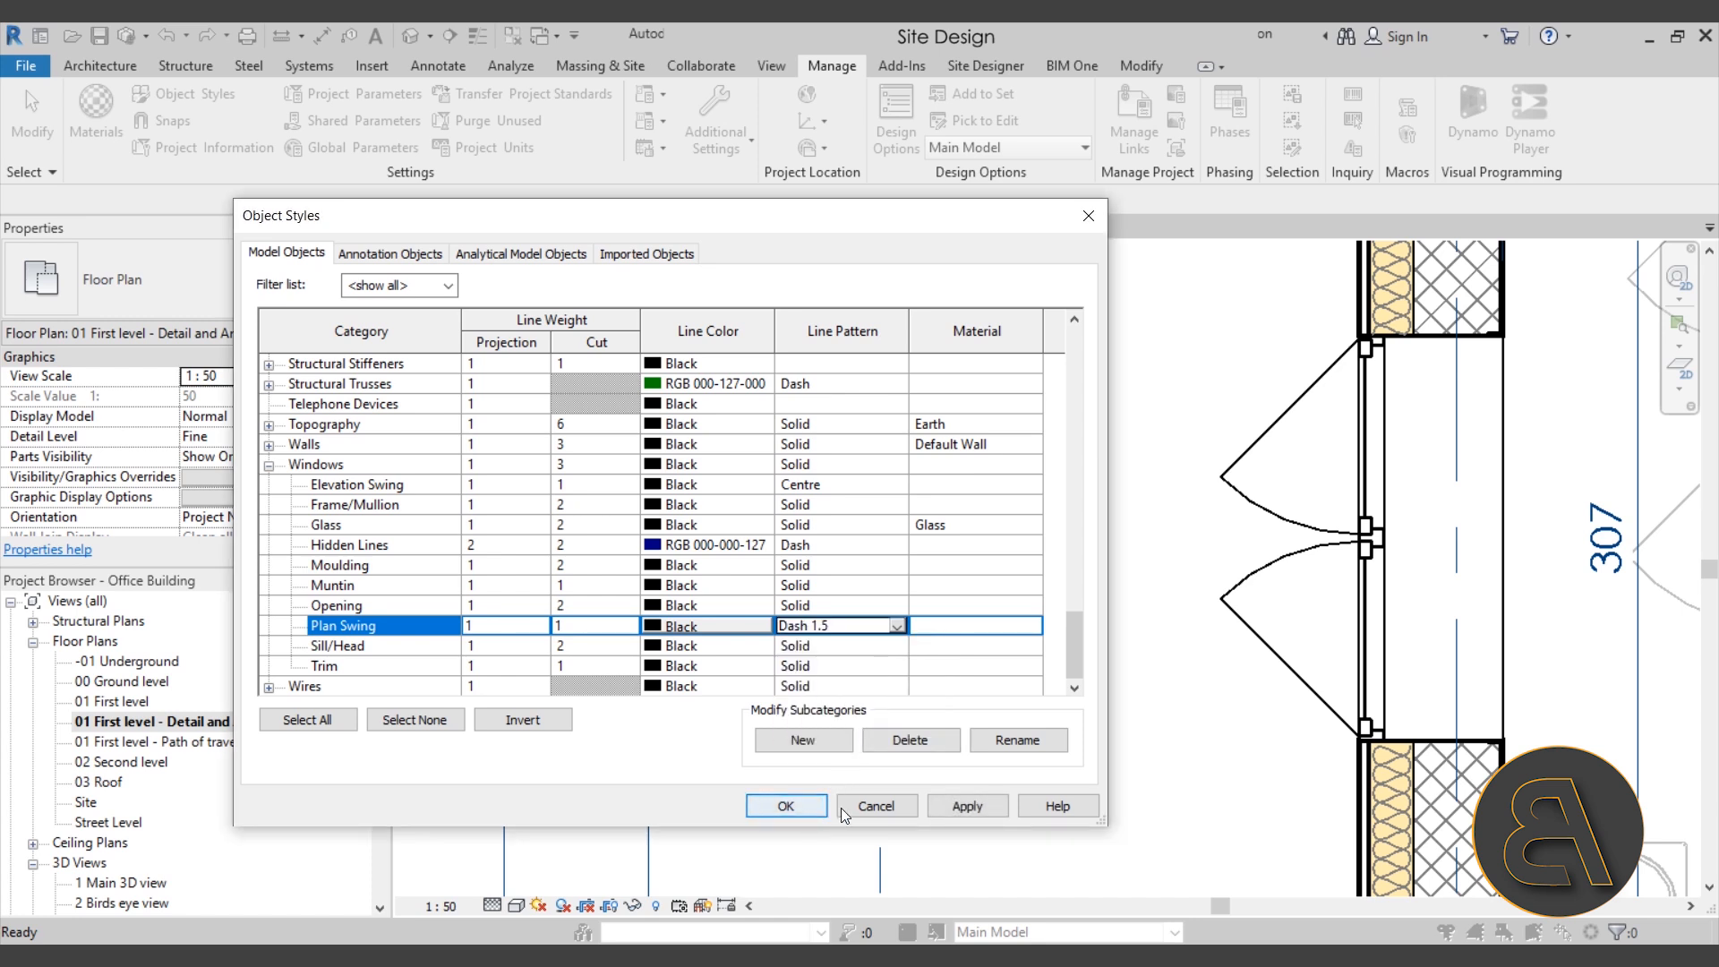
click(972, 807)
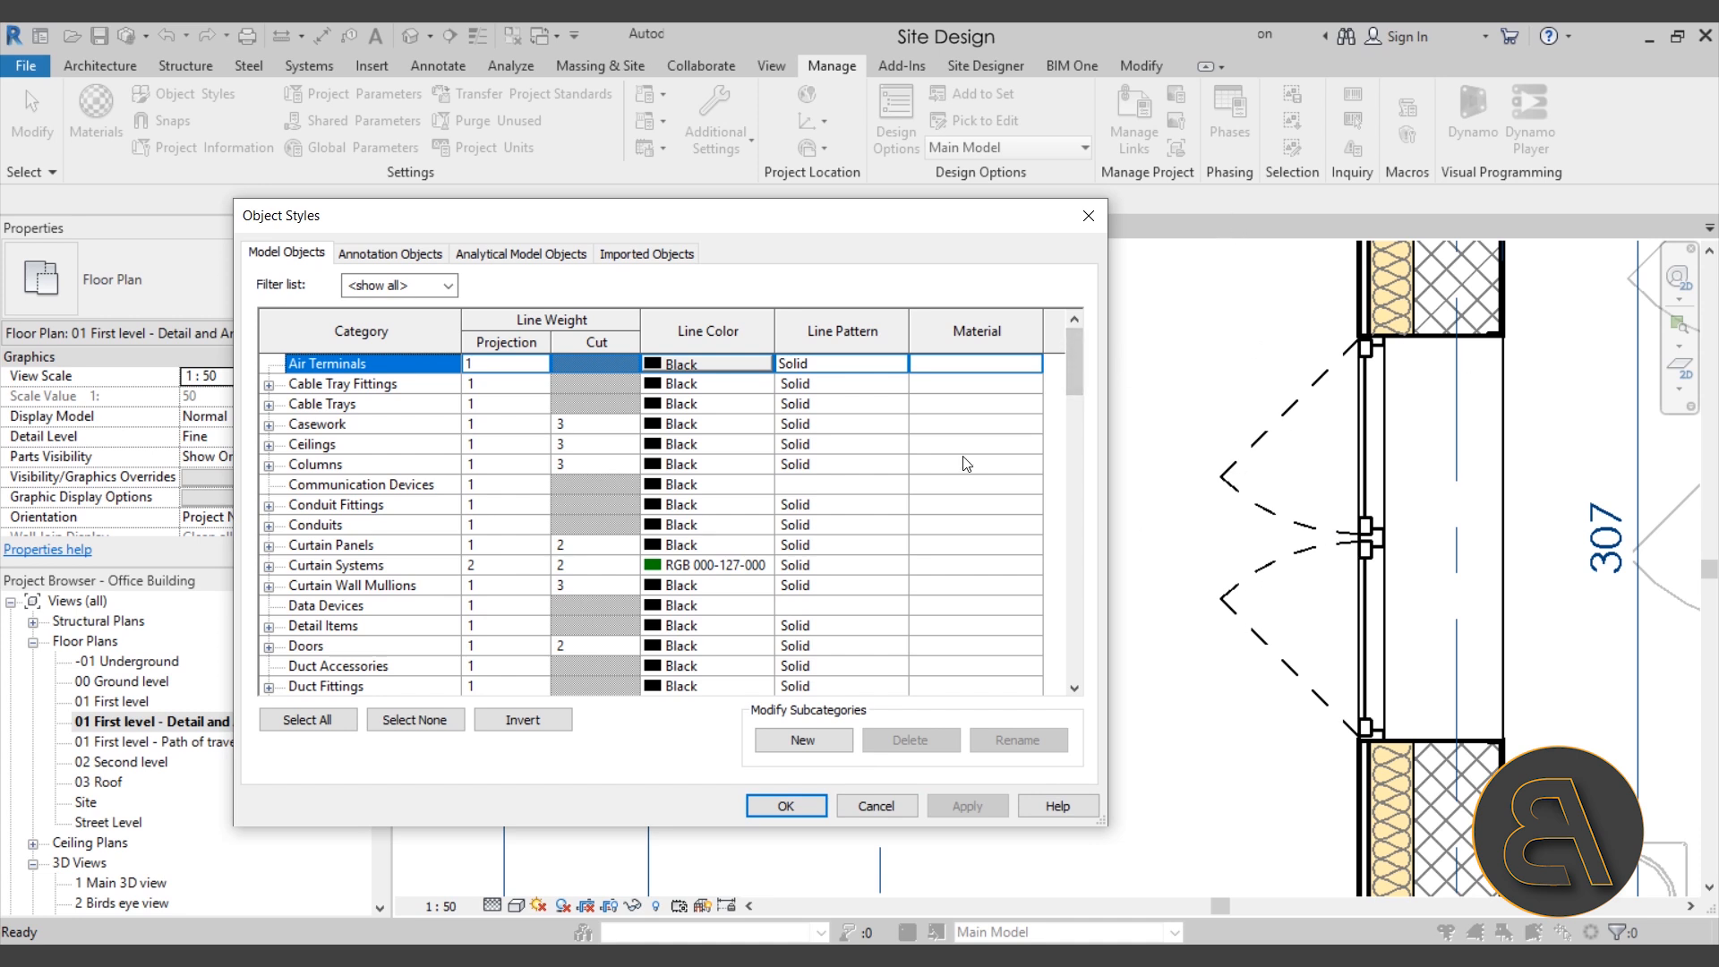
drag(1076, 371, 1076, 680)
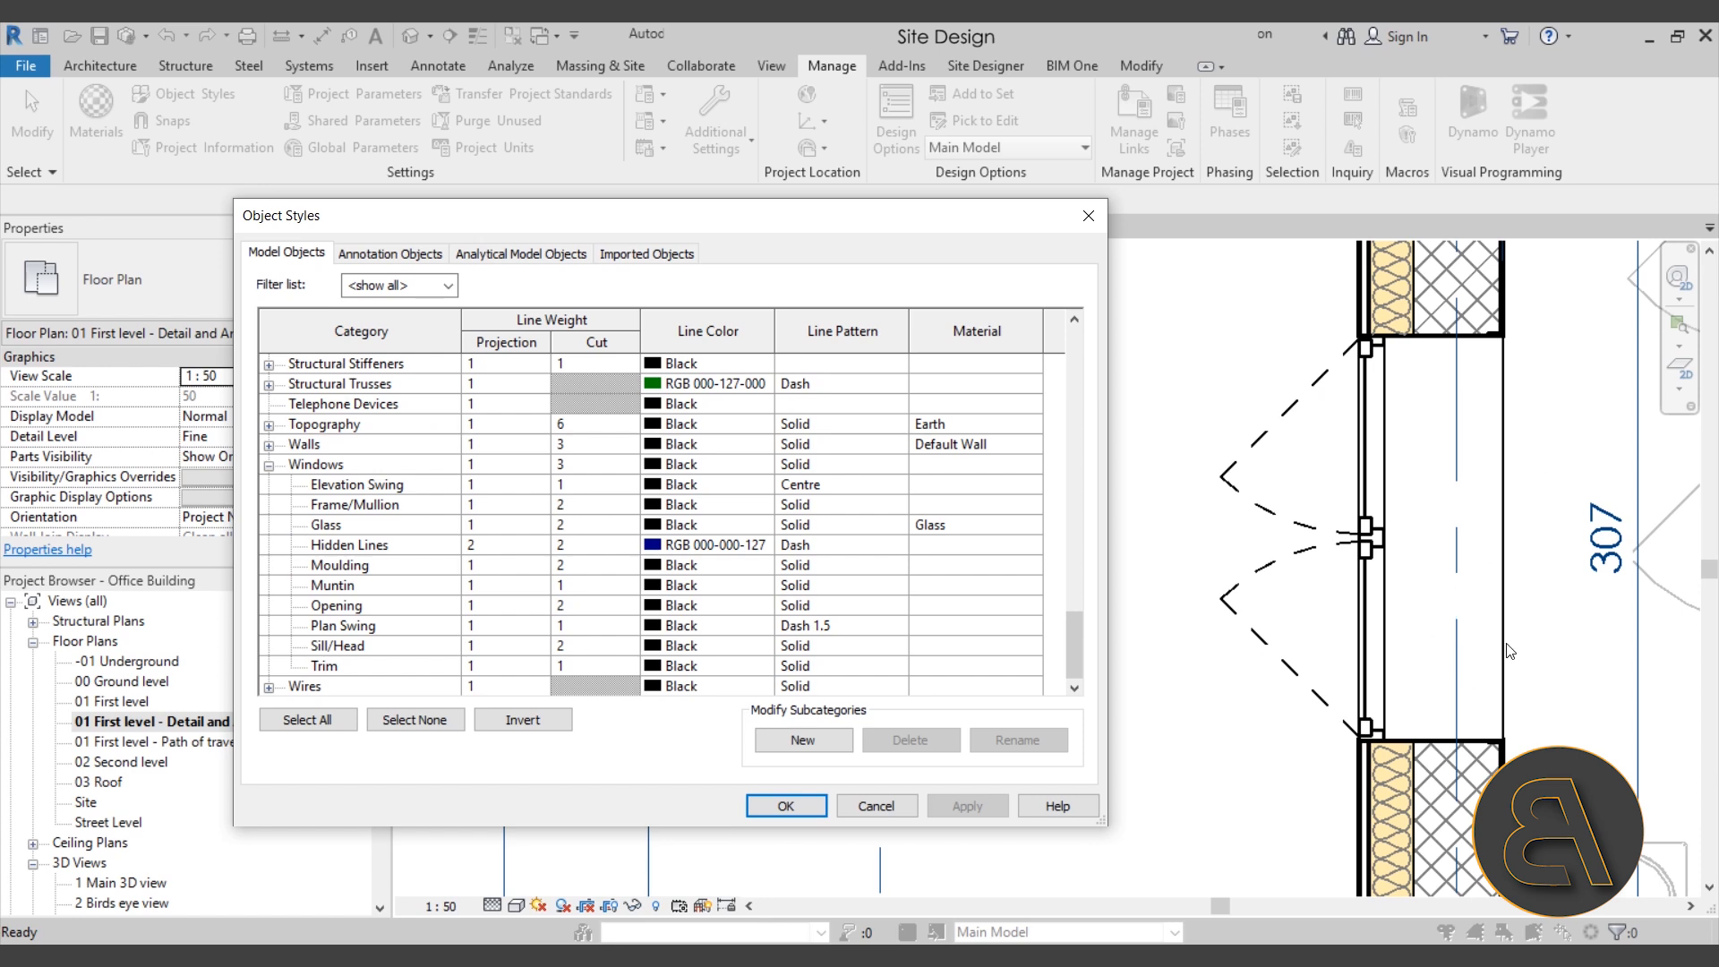
click(886, 808)
Step: Open the 02 Second level floor plan at the restroom area
scroll(927, 535, down, 5)
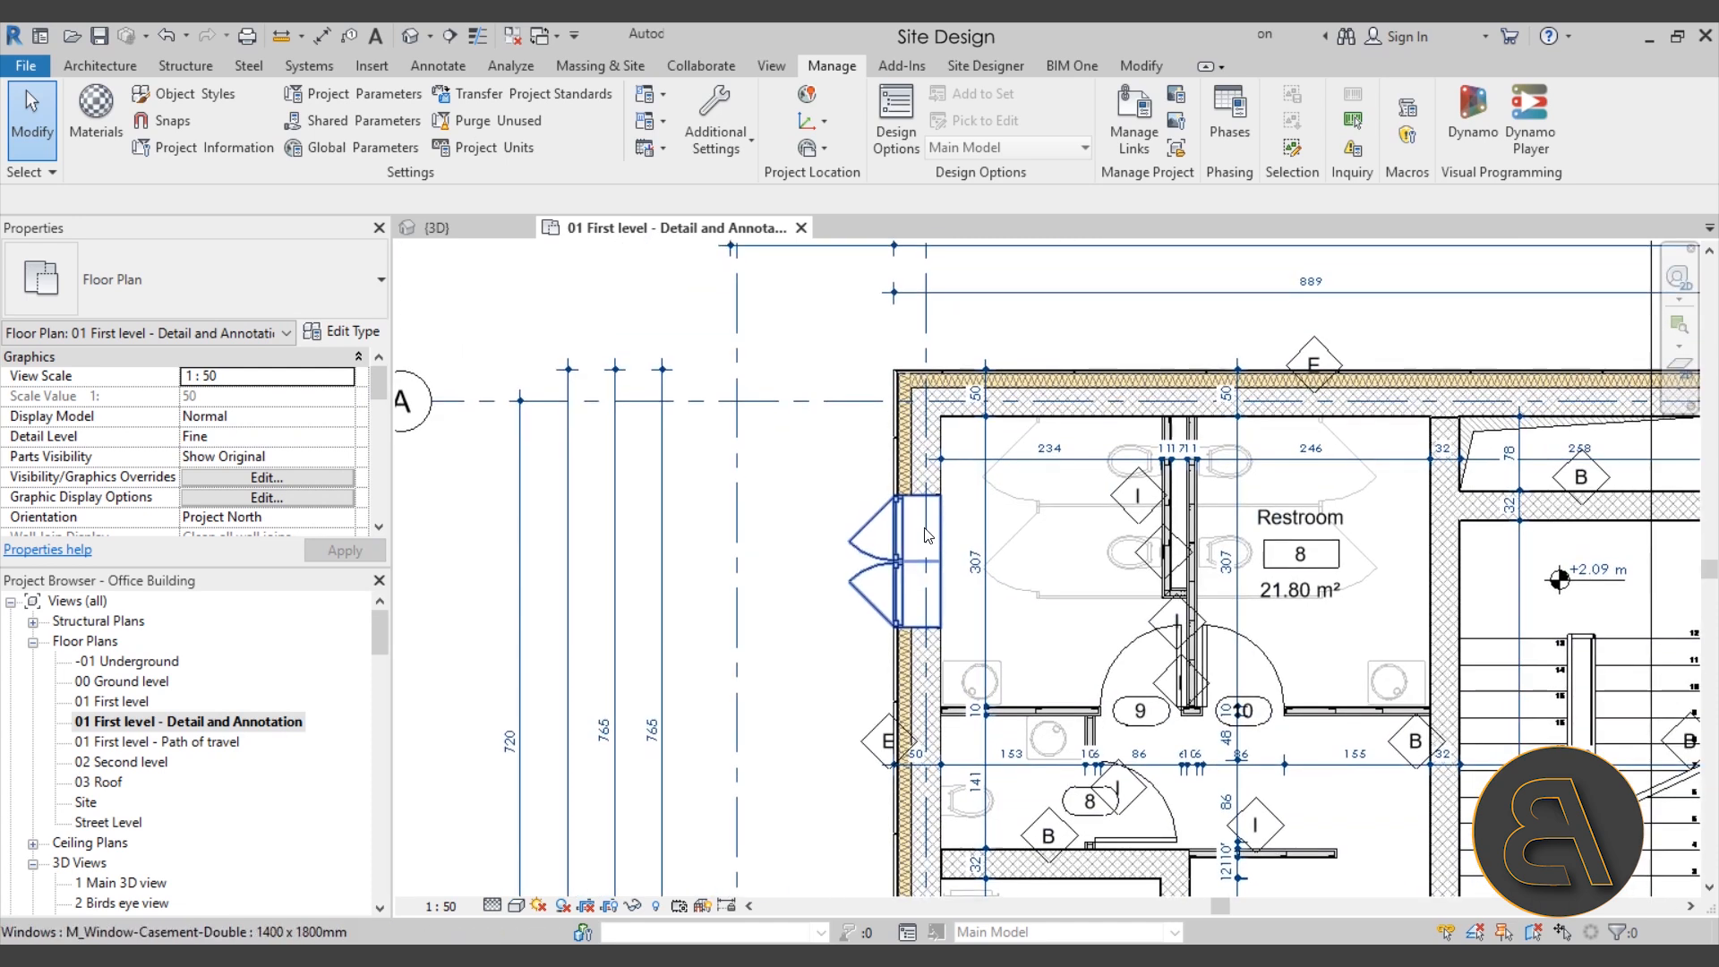
double_click(122, 764)
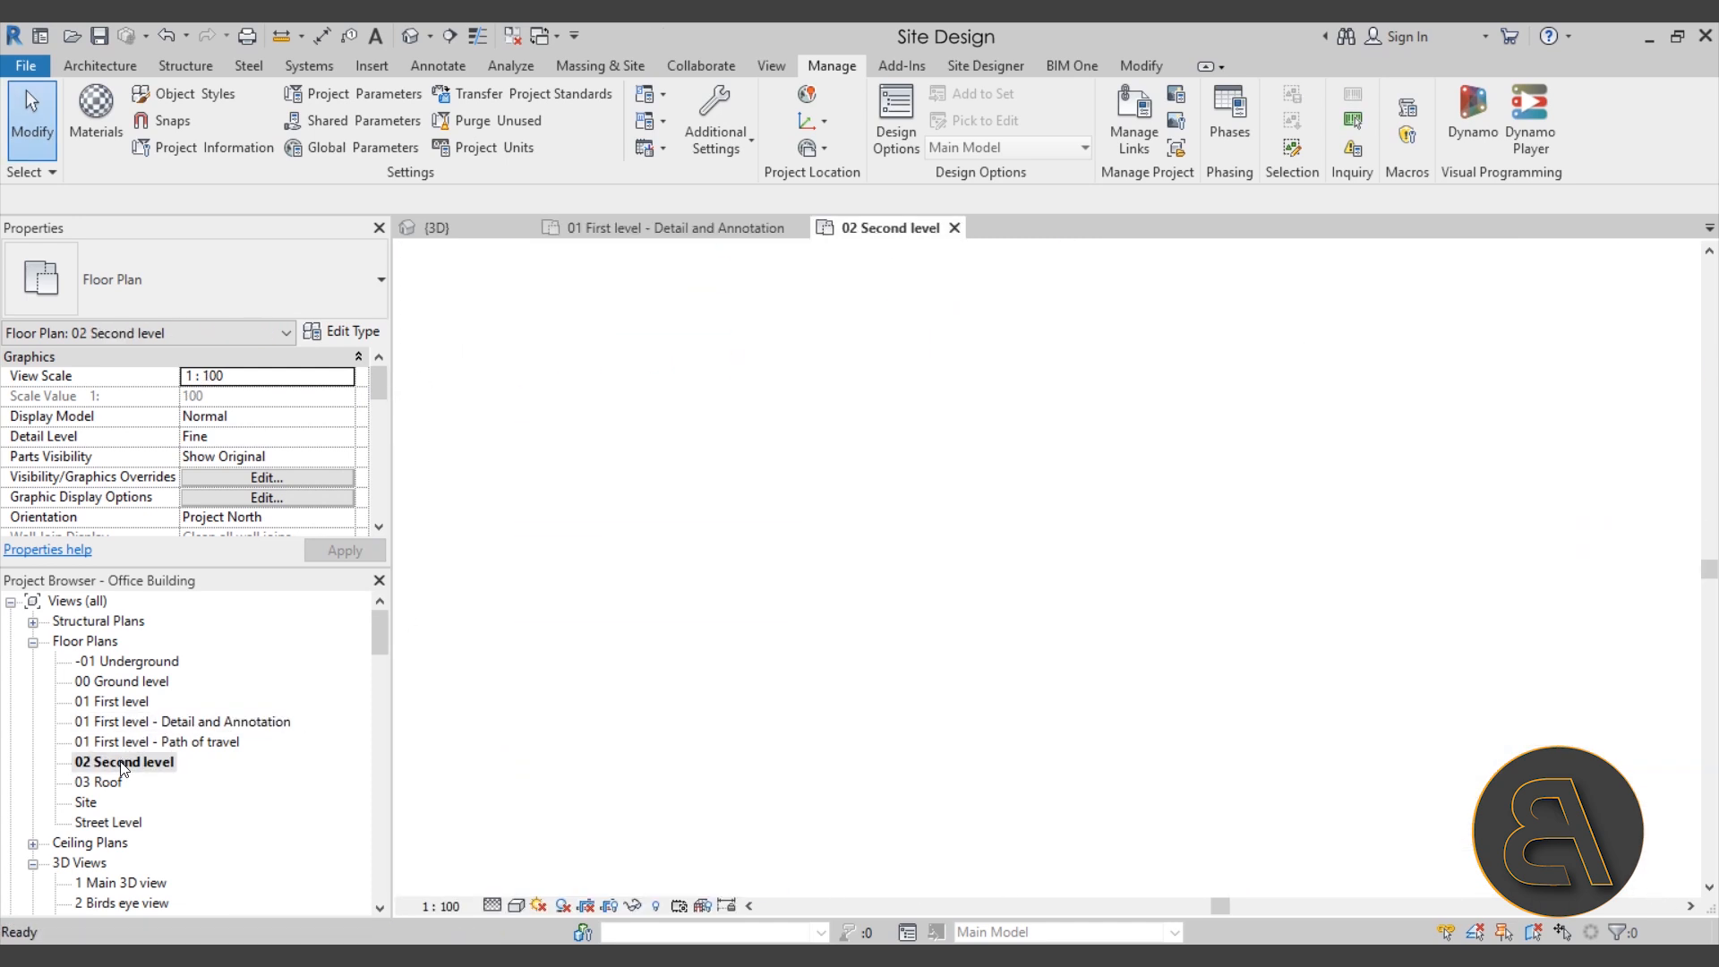
scroll(742, 345, up, 5)
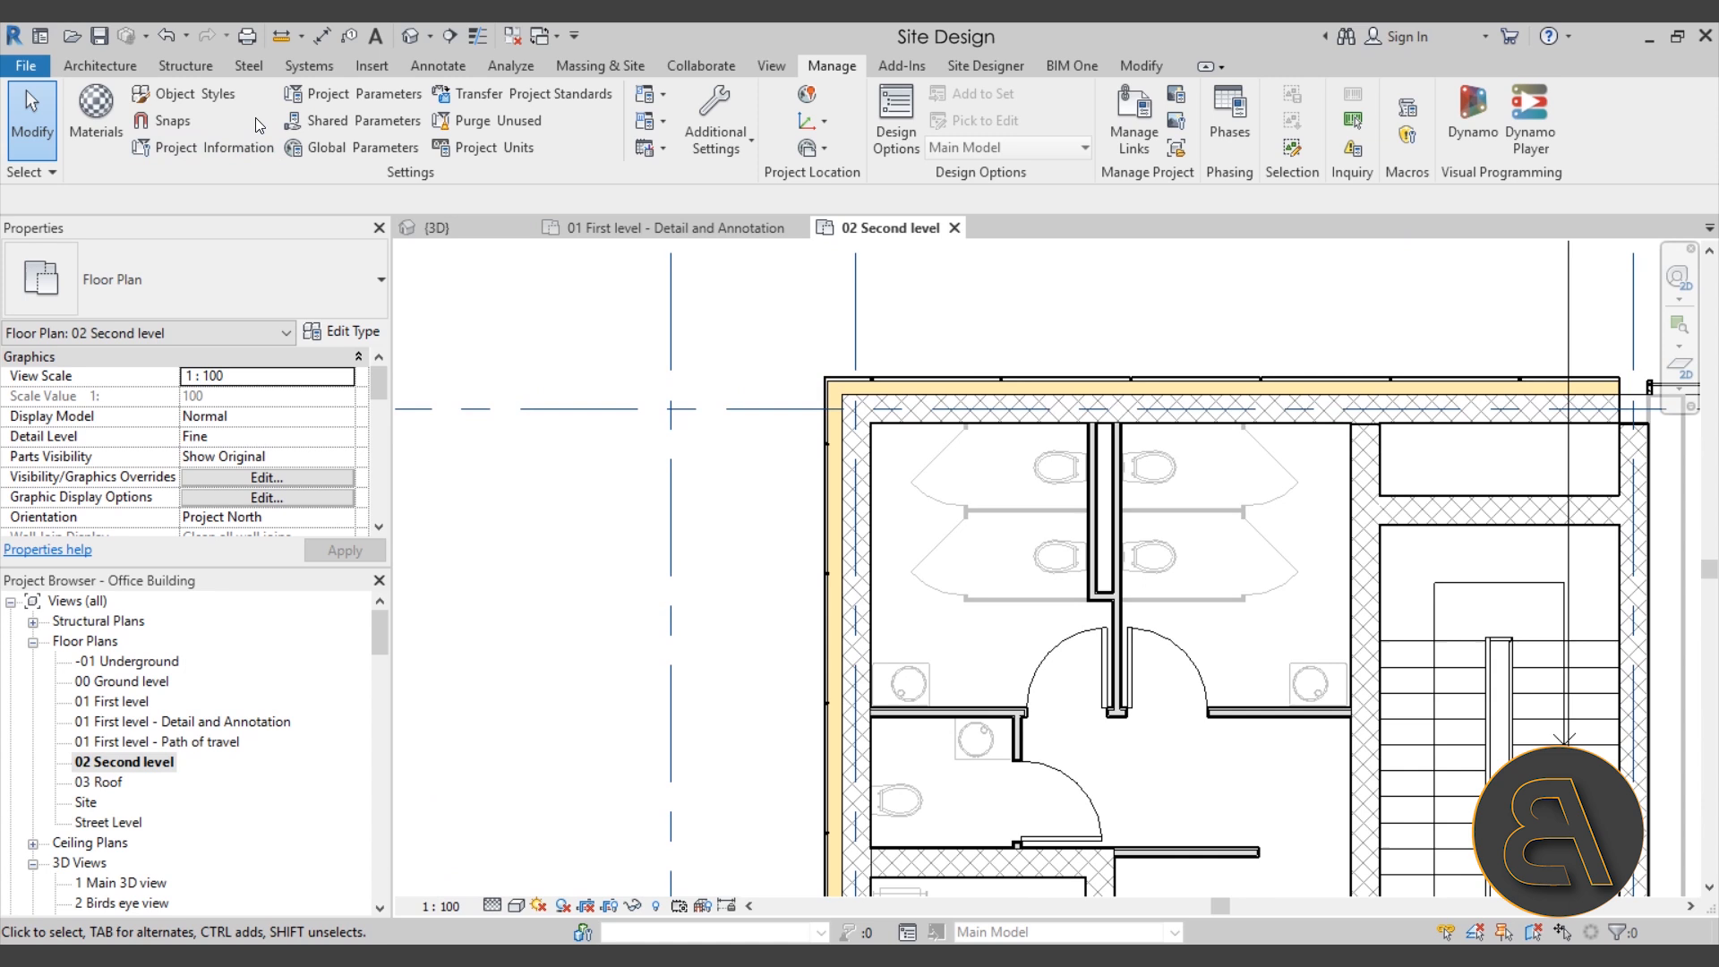
Step: Try placing a 1200 x 1500mm M_Window-Casement-Double window in the exterior wall beside the restroom's toilet stalls
click(99, 65)
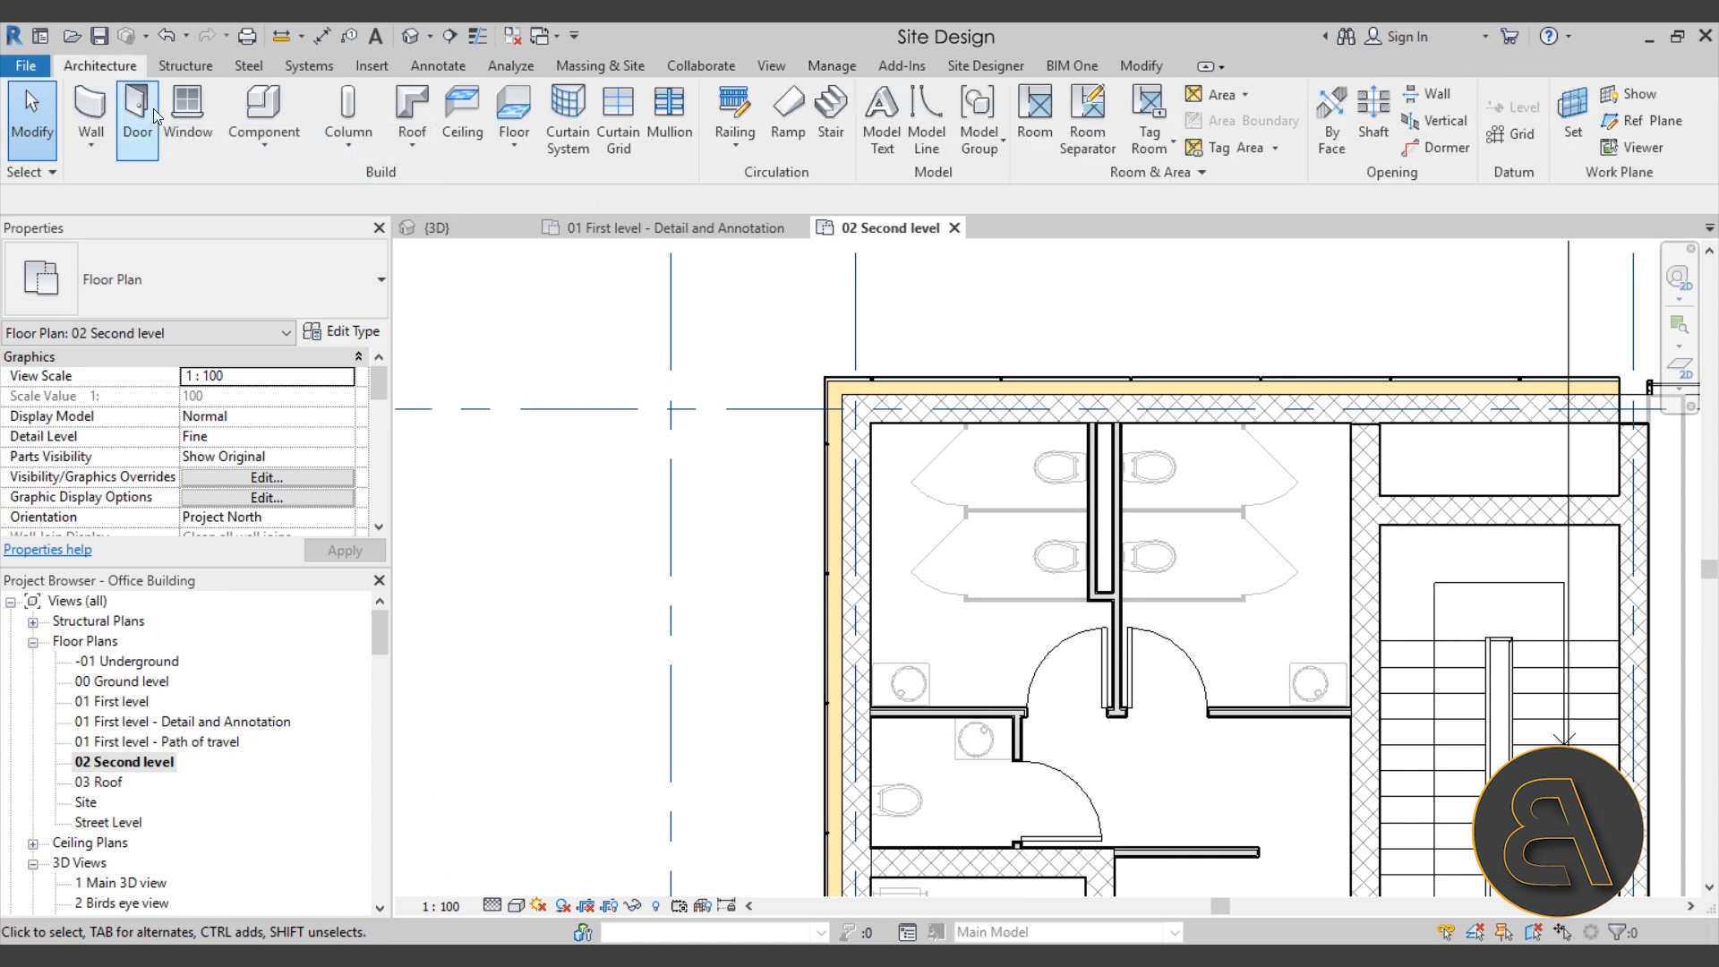
click(188, 114)
click(270, 295)
click(269, 295)
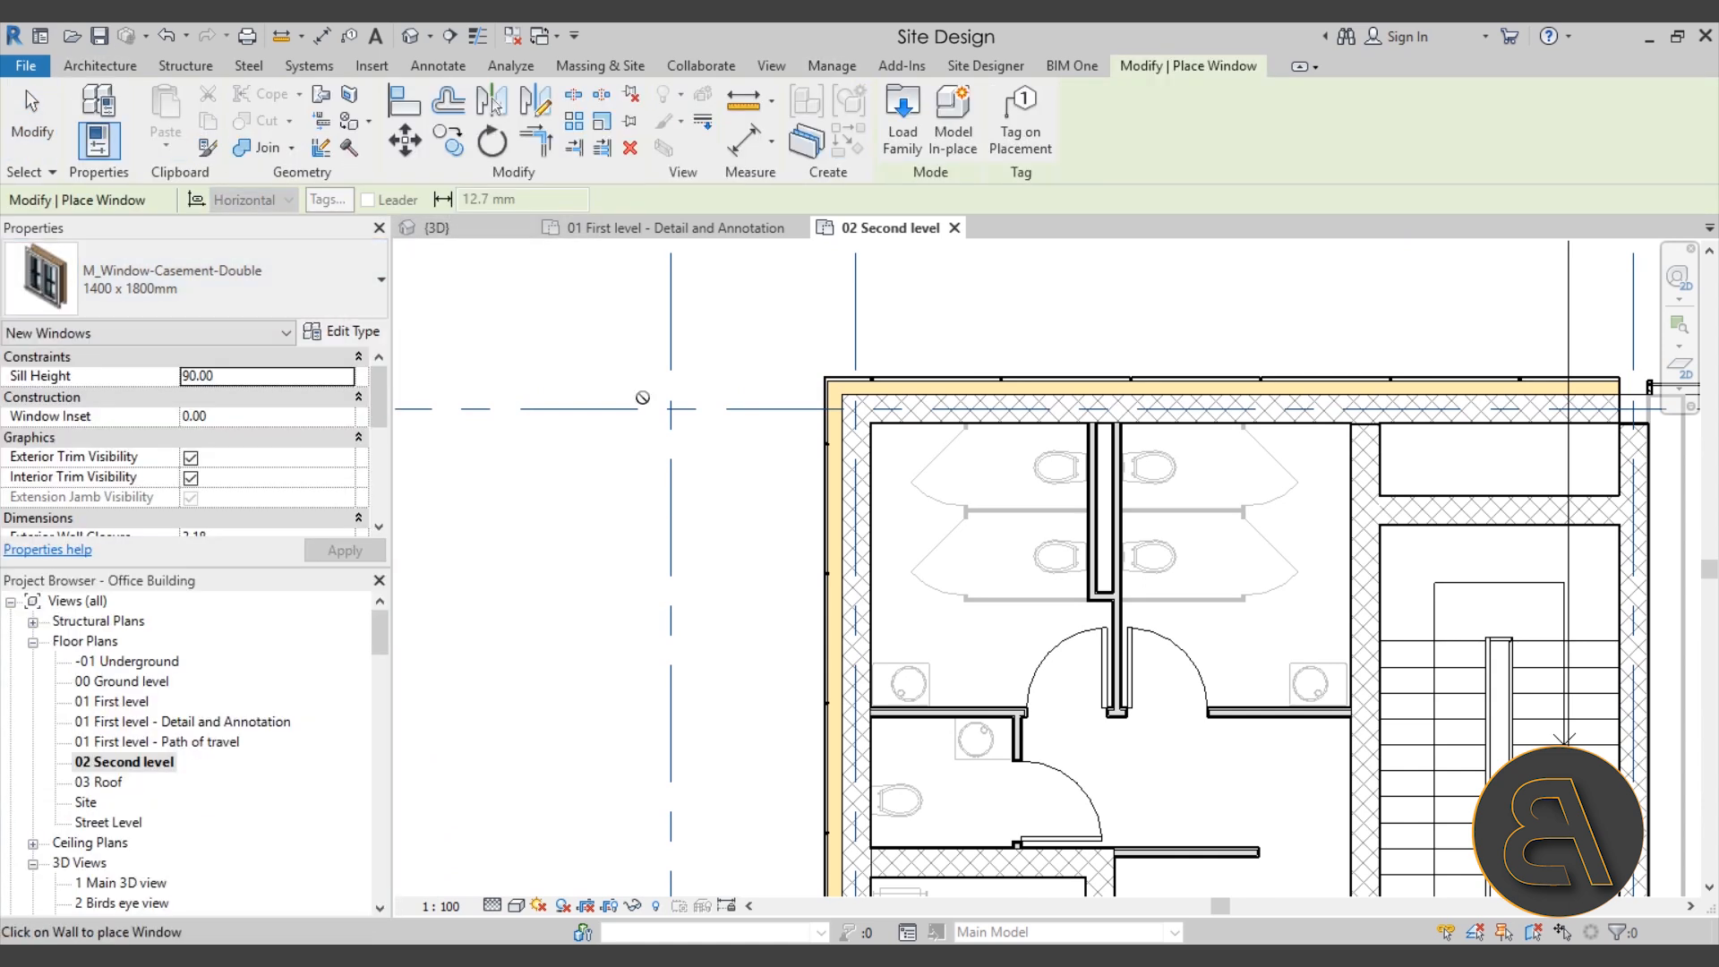
click(295, 302)
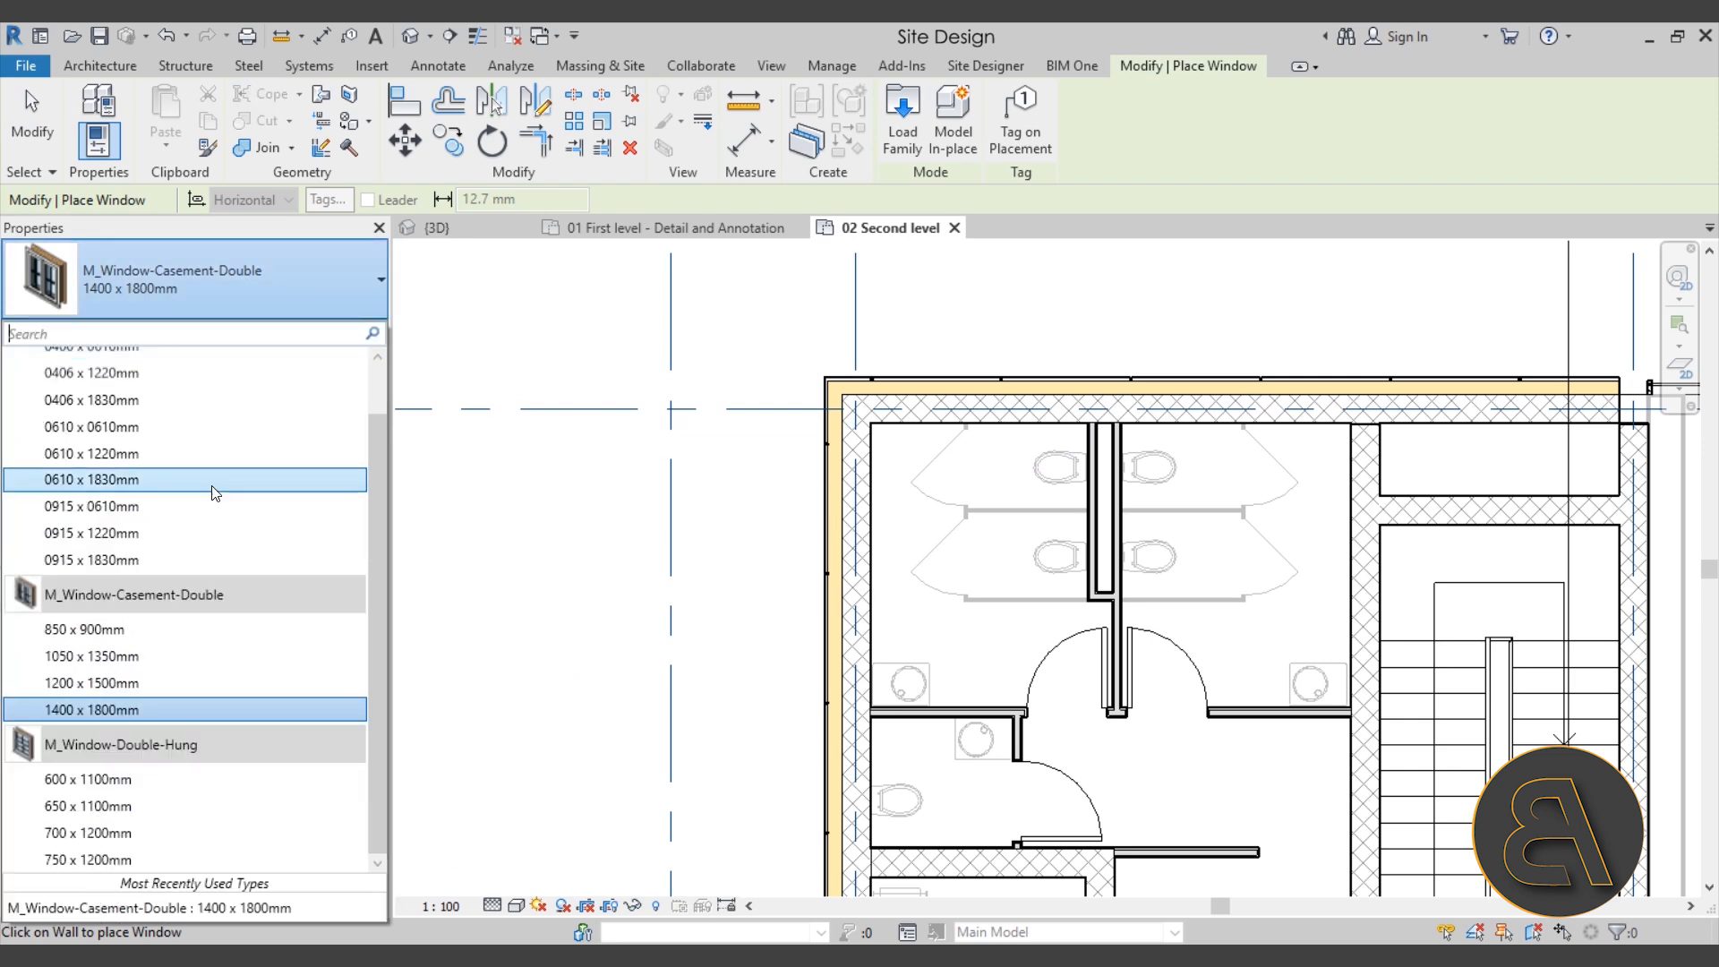
click(104, 682)
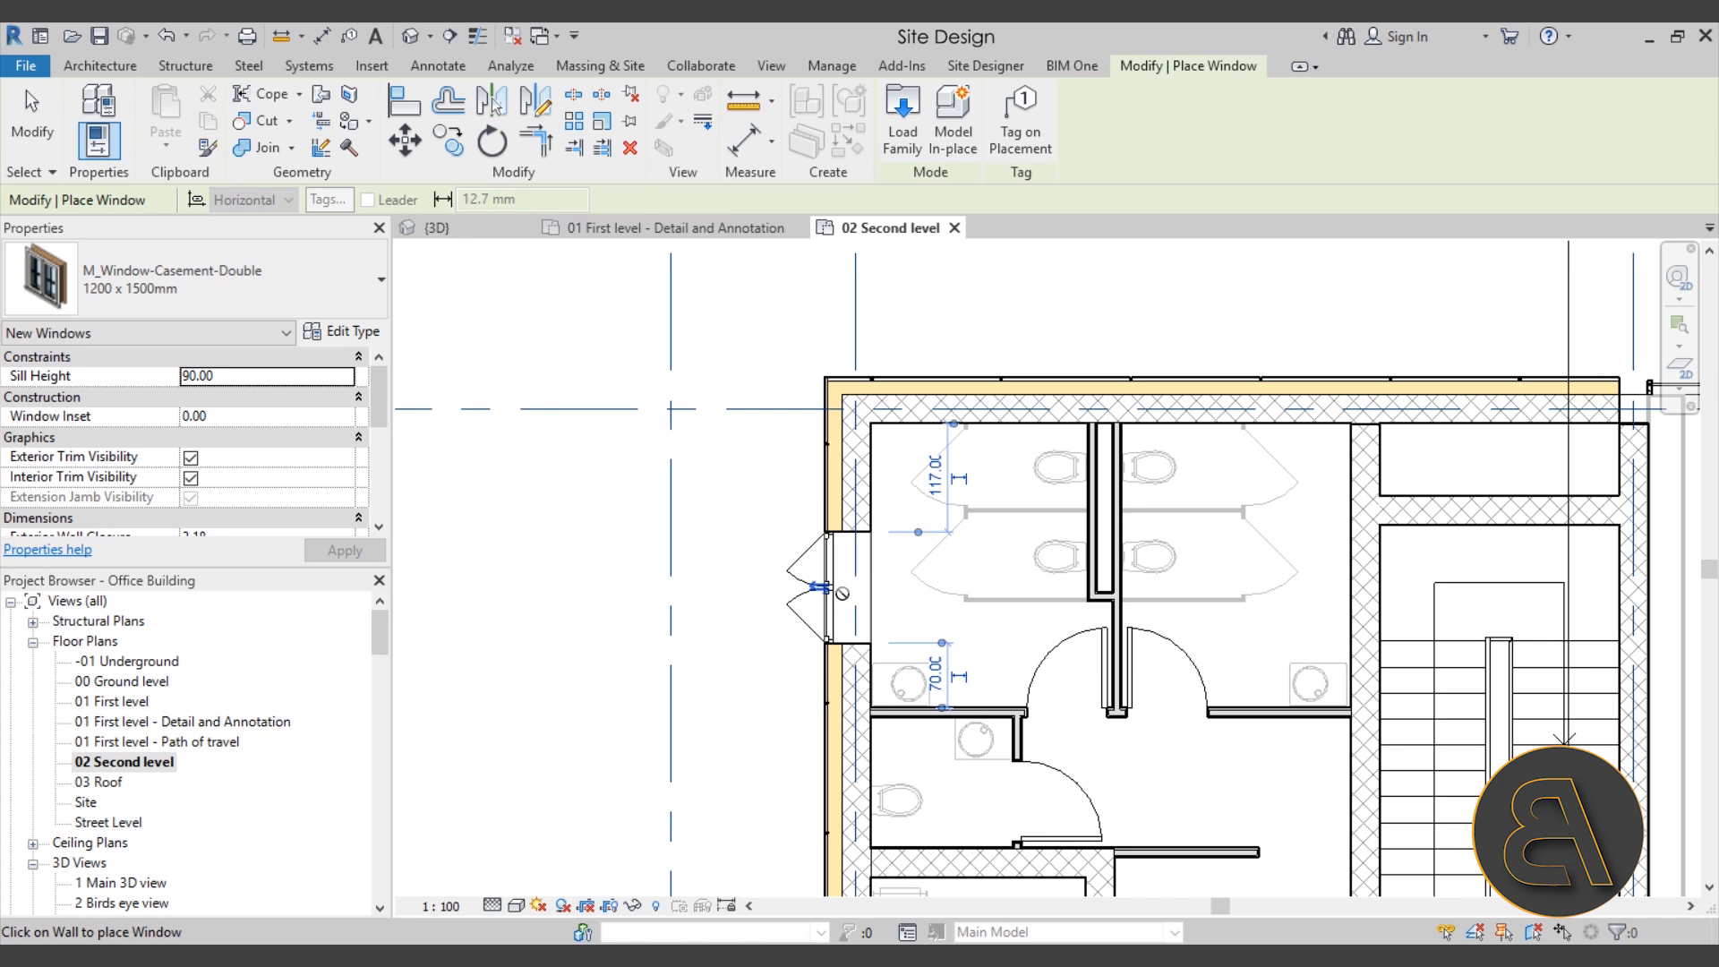
scroll(857, 583, up, 5)
click(871, 601)
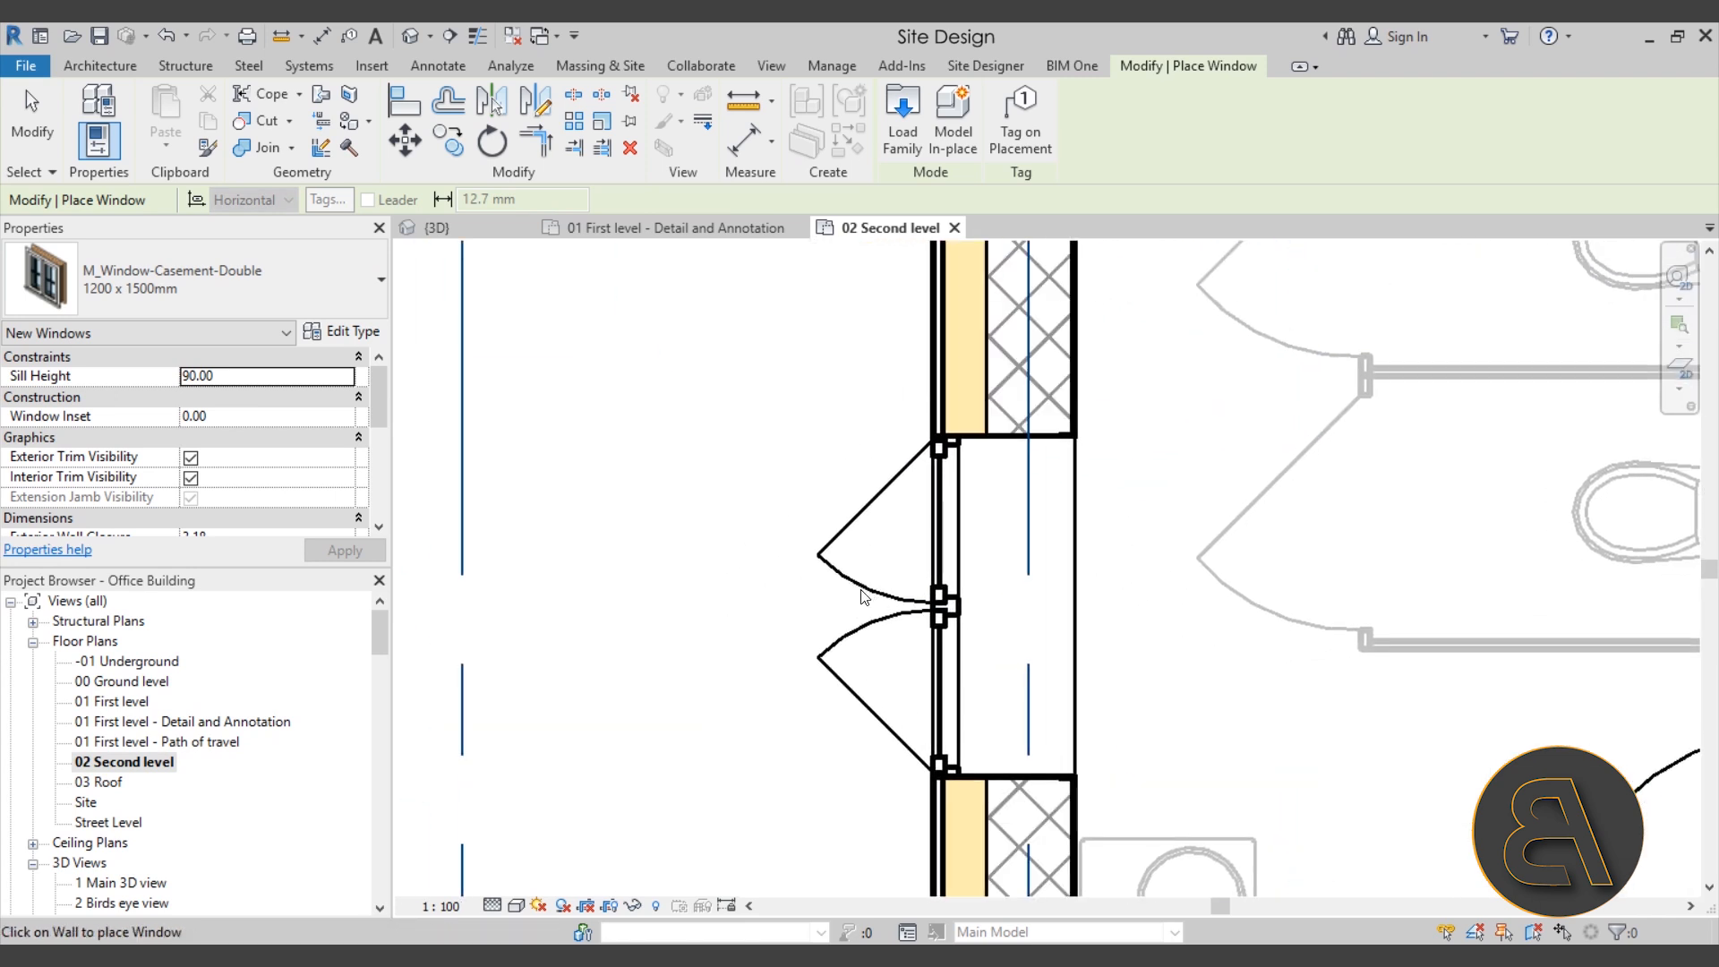
key(Escape)
click(867, 596)
click(701, 591)
middle_drag(701, 591, 887, 564)
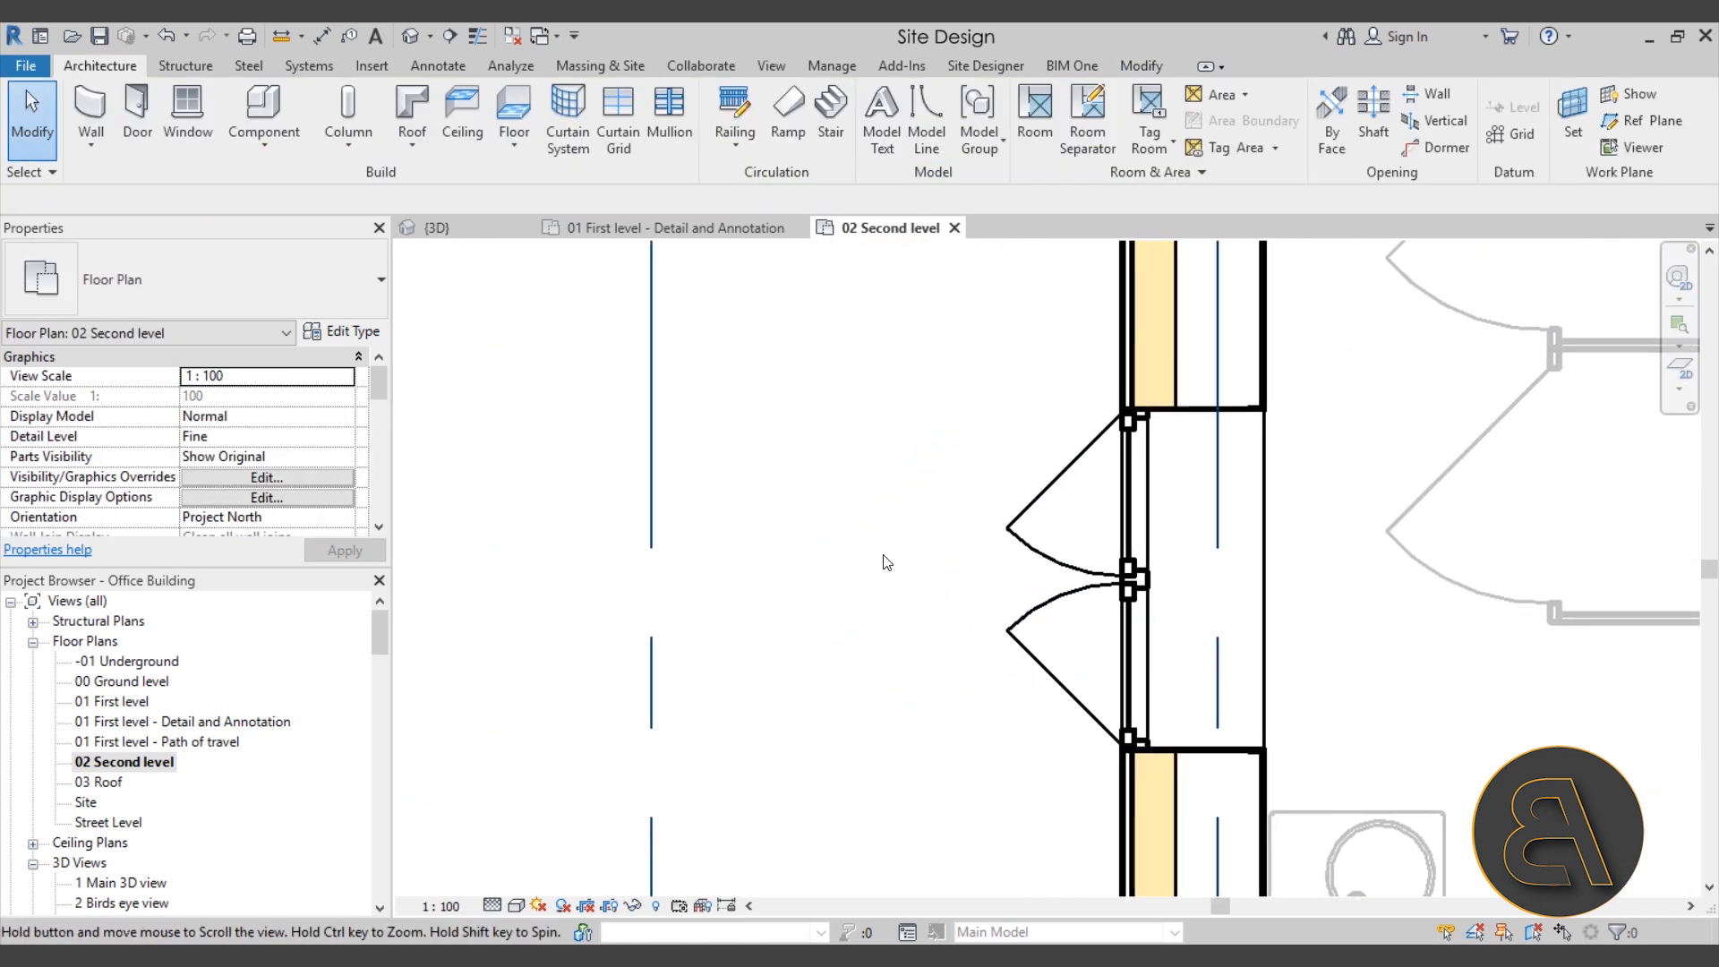
Step: Review the line pattern of the Windows Plan Swing subcategory in Object Styles and close the dialog
click(832, 65)
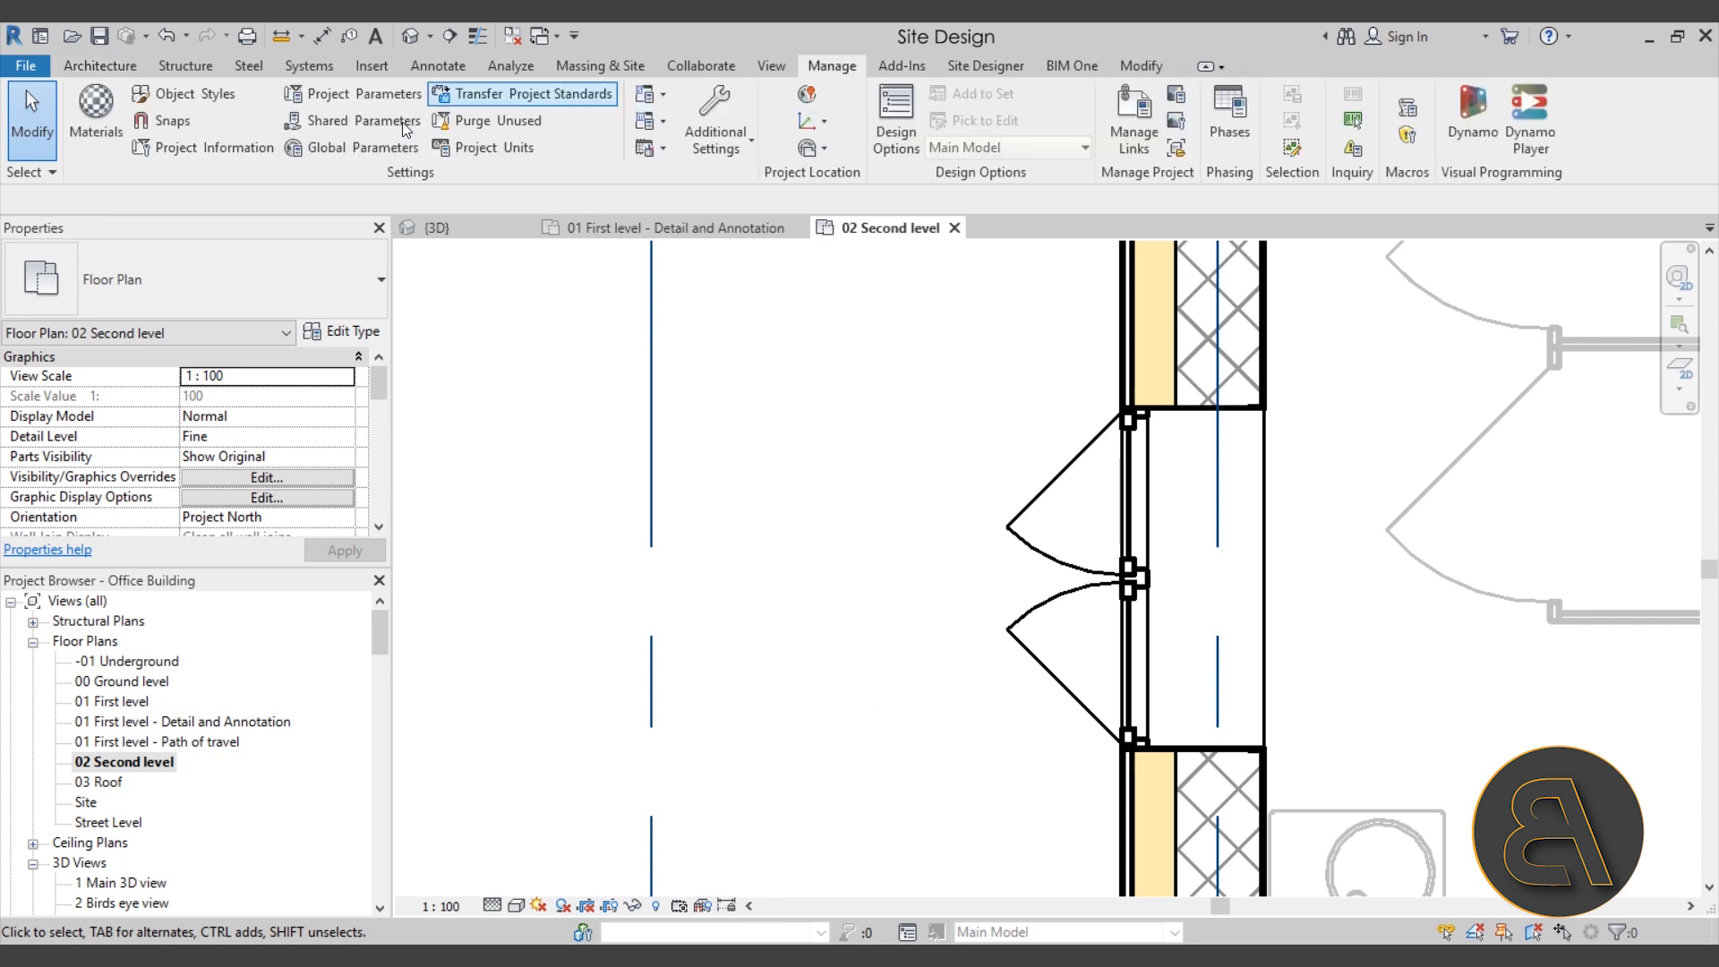
click(180, 97)
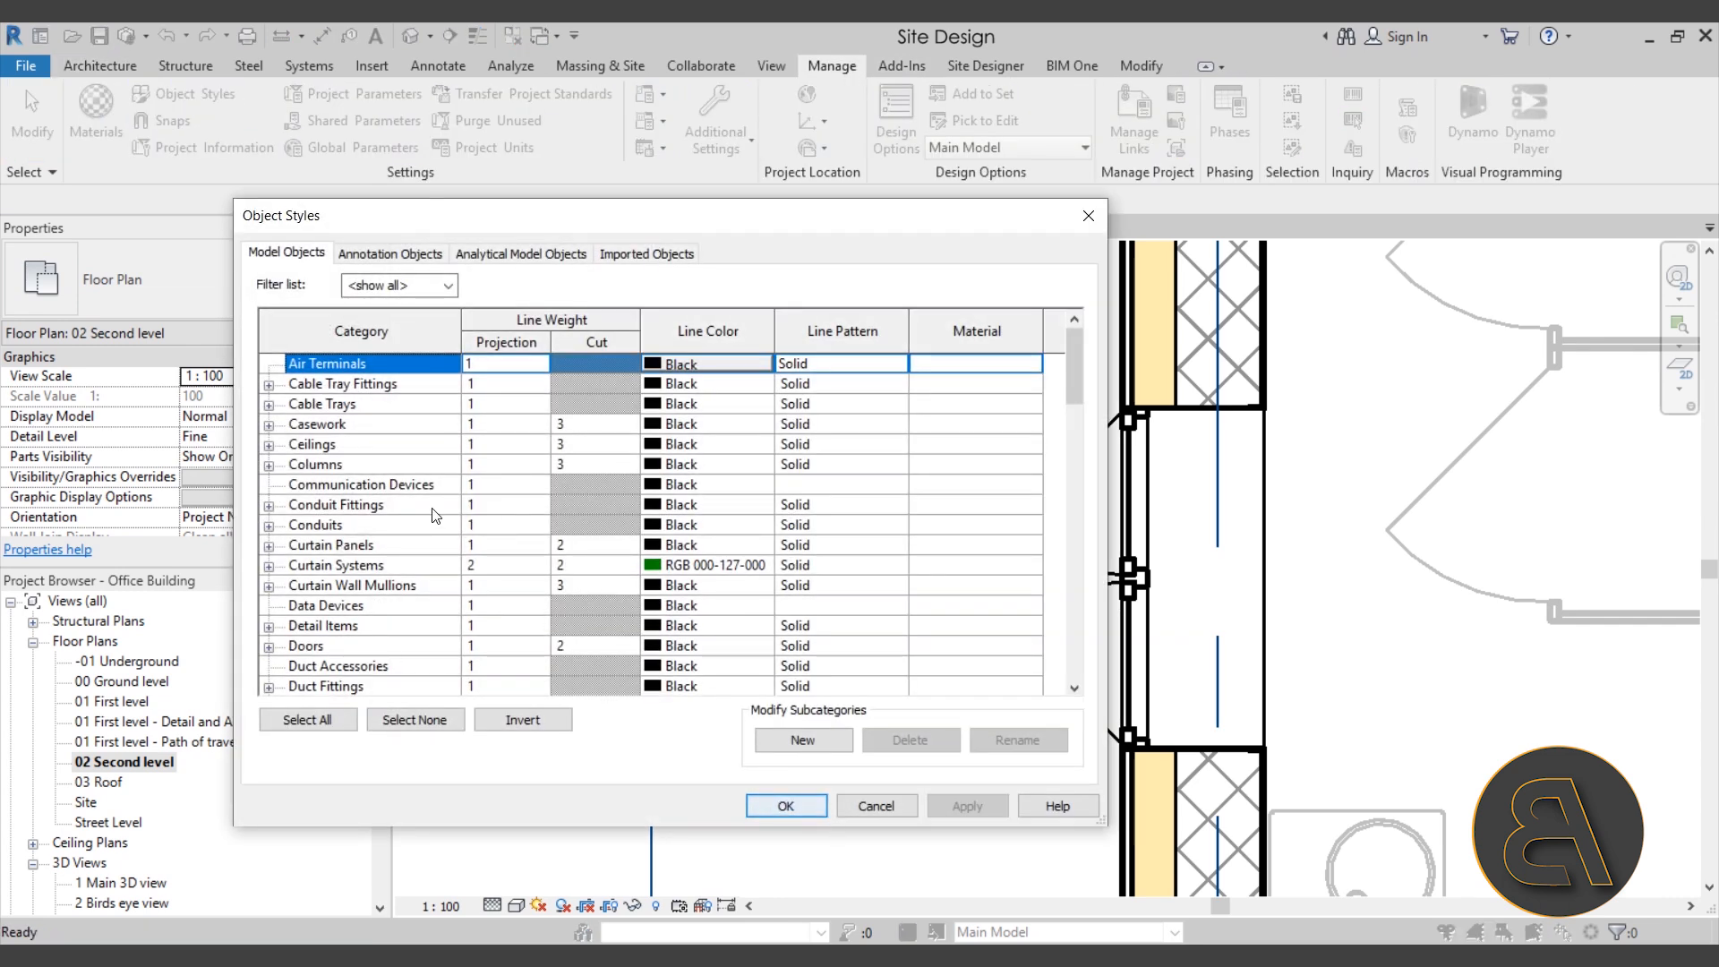
scroll(788, 510, down, 6)
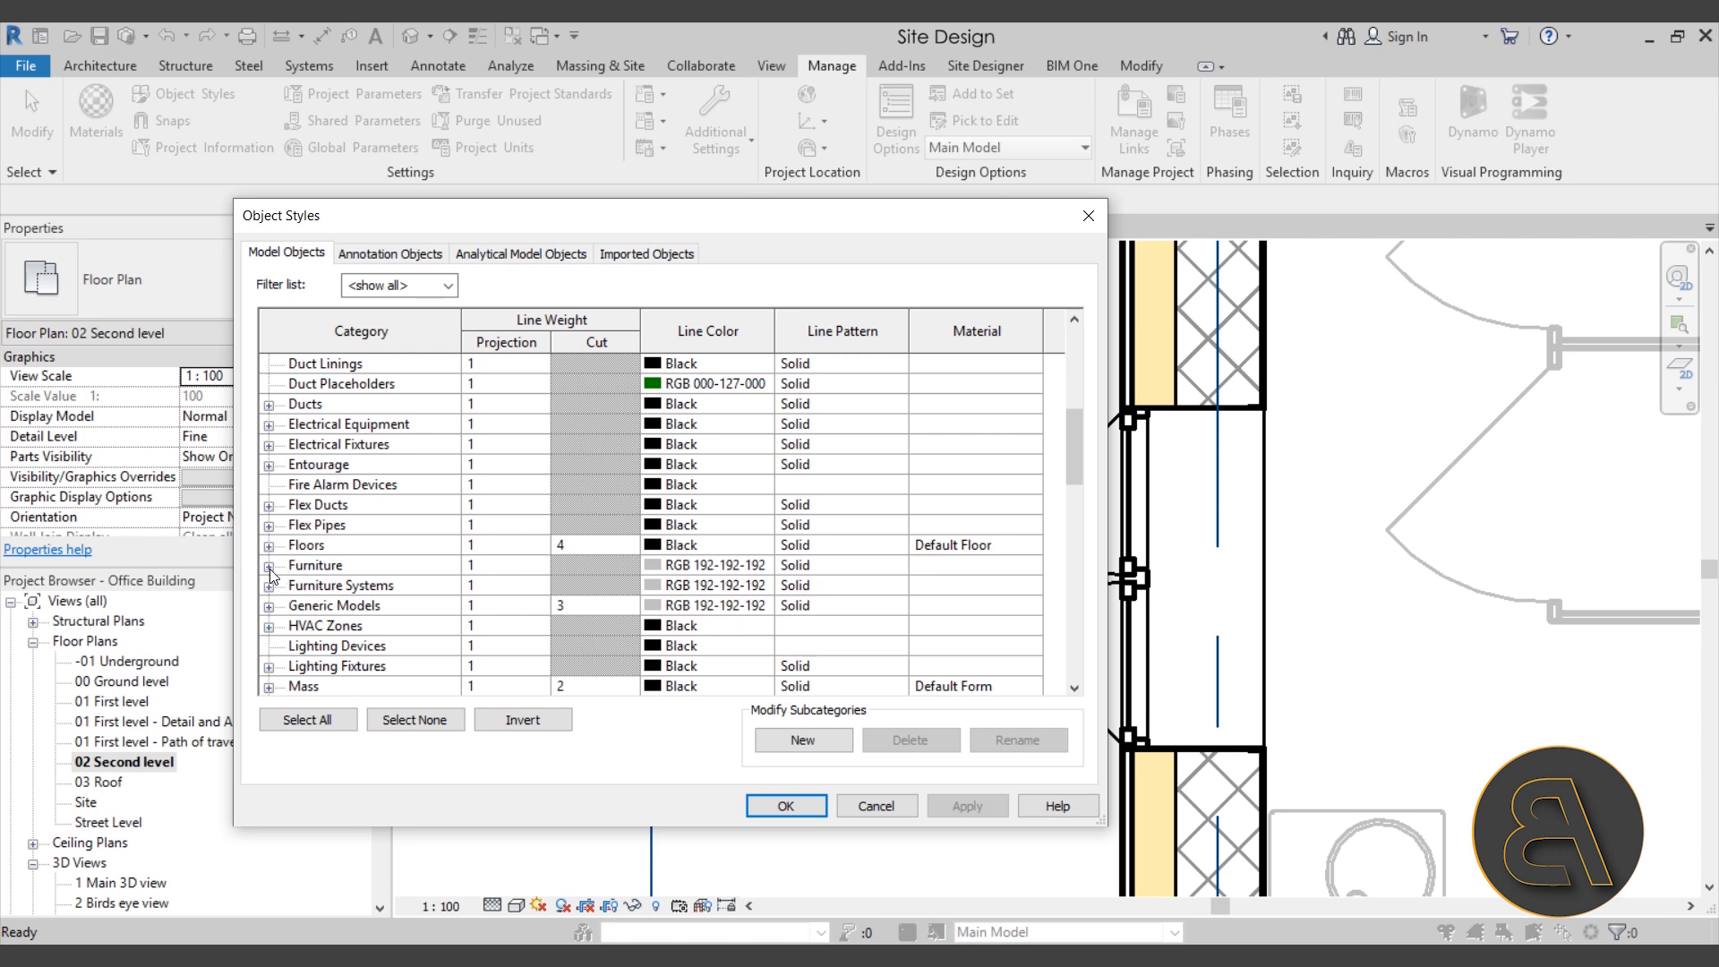
scroll(280, 590, down, 7)
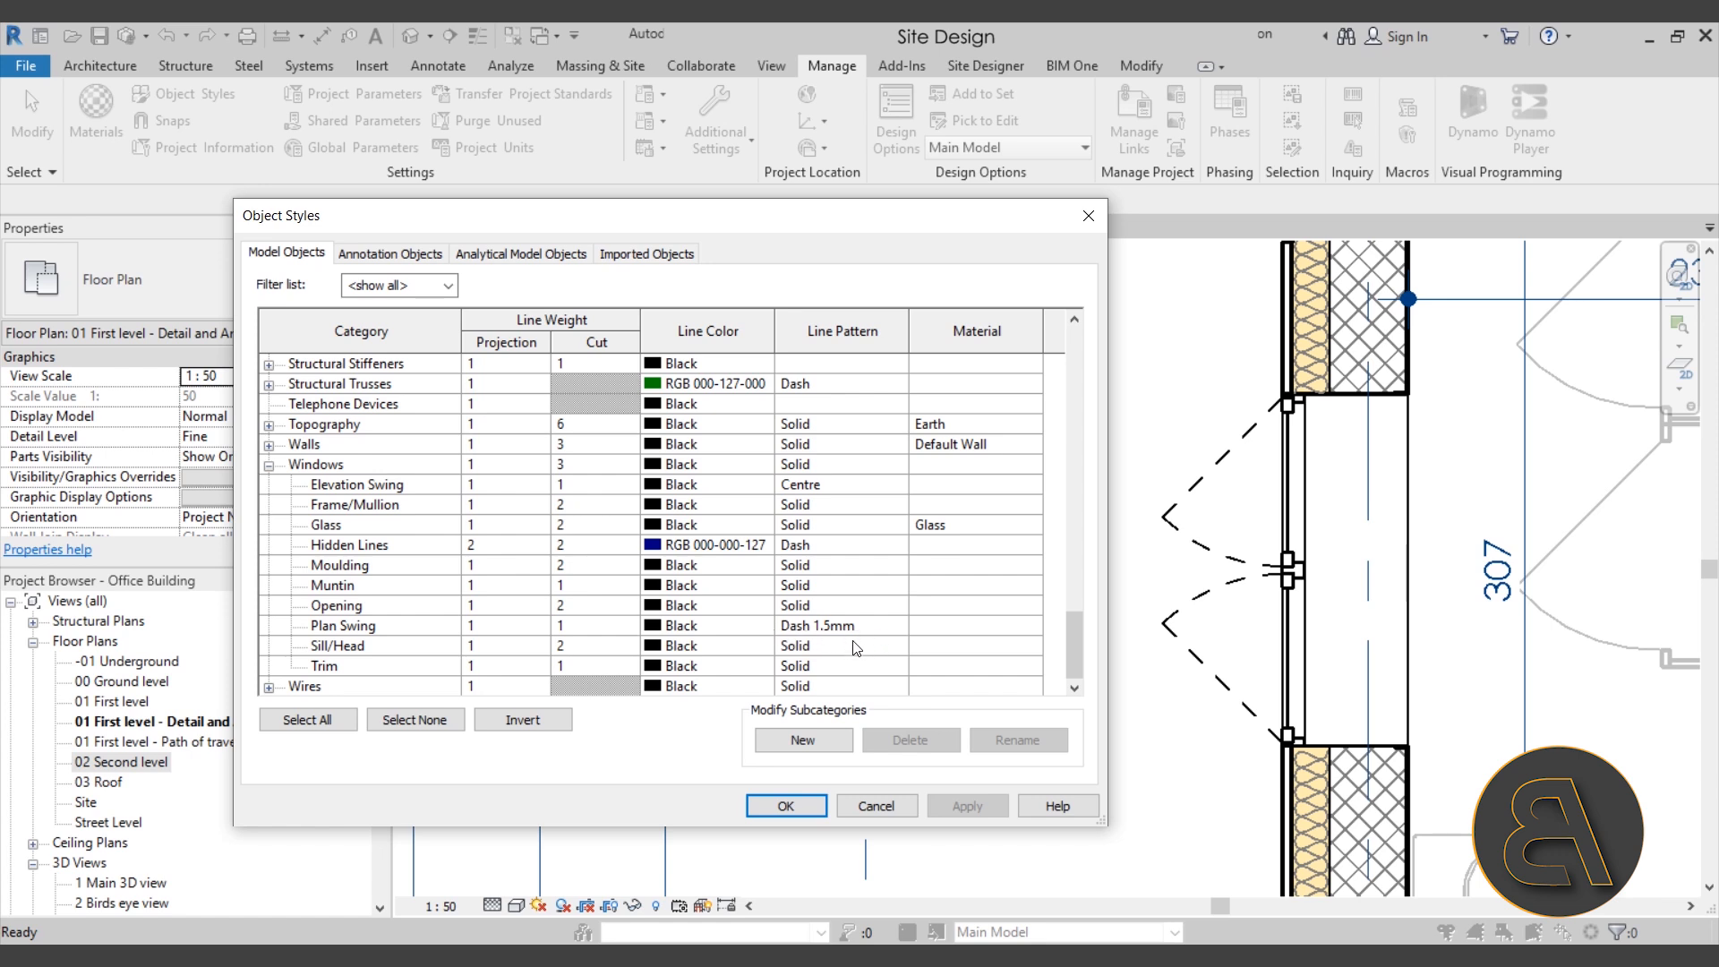
click(781, 806)
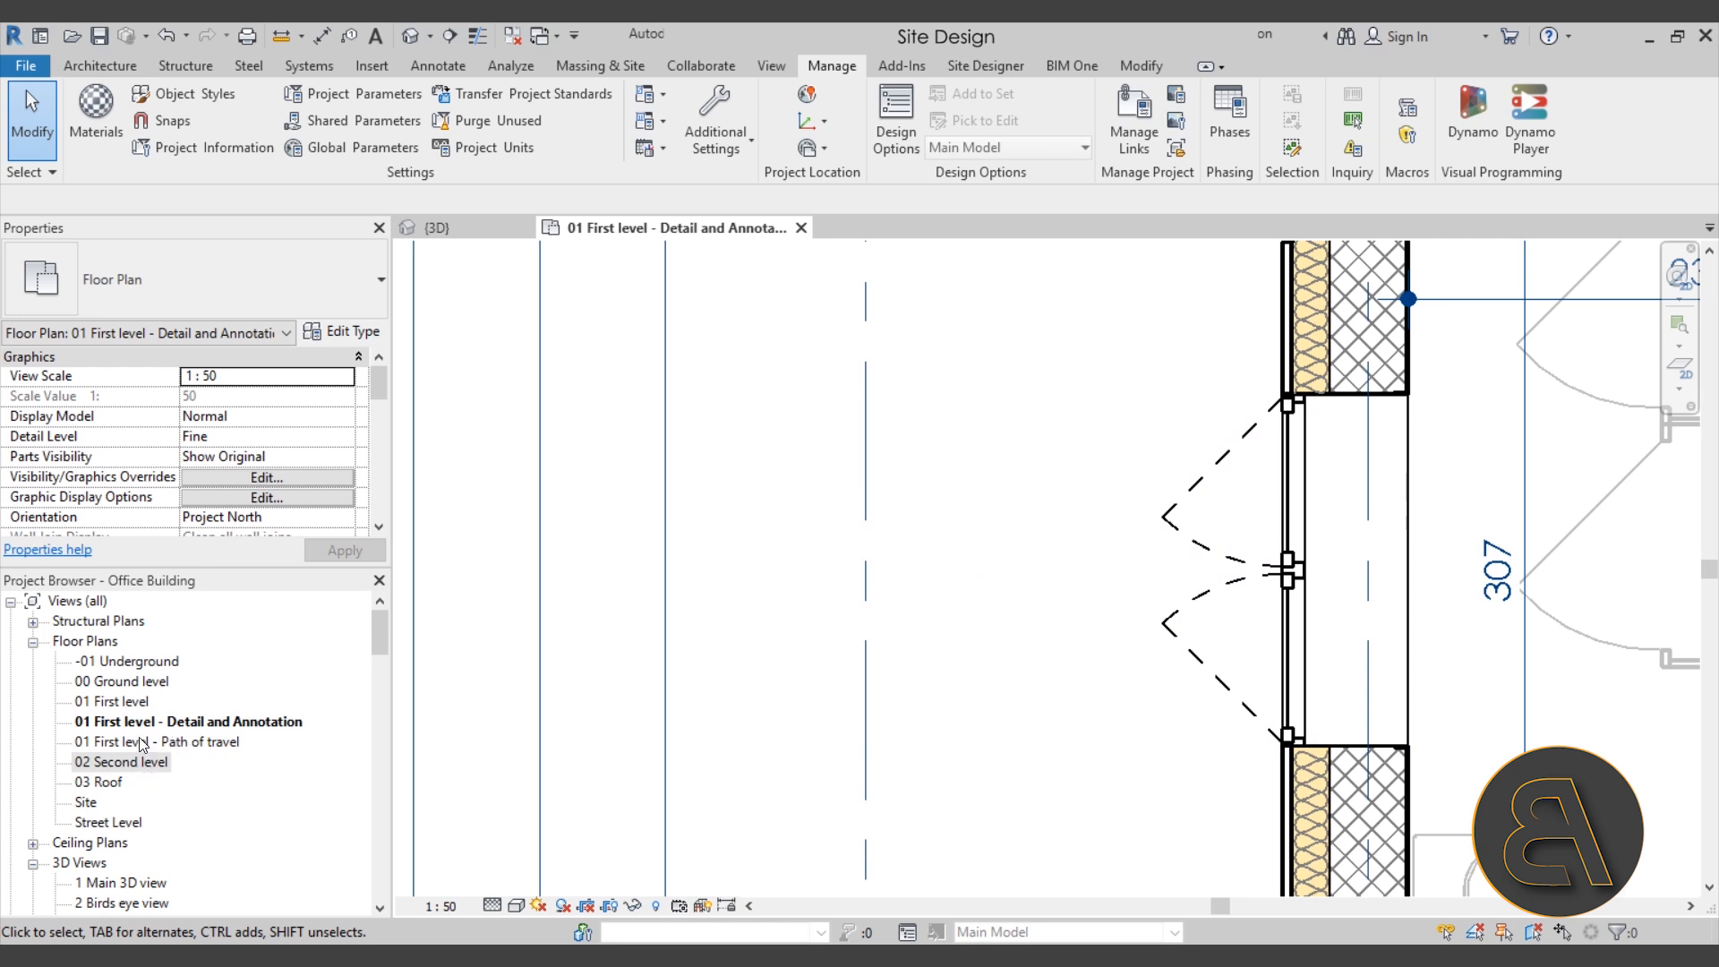
Step: Open the 02 Second level floor plan and place a 1200 x 1500mm M_Window-Casement-Double window in the restroom's exterior wall, swinging outward
double_click(126, 762)
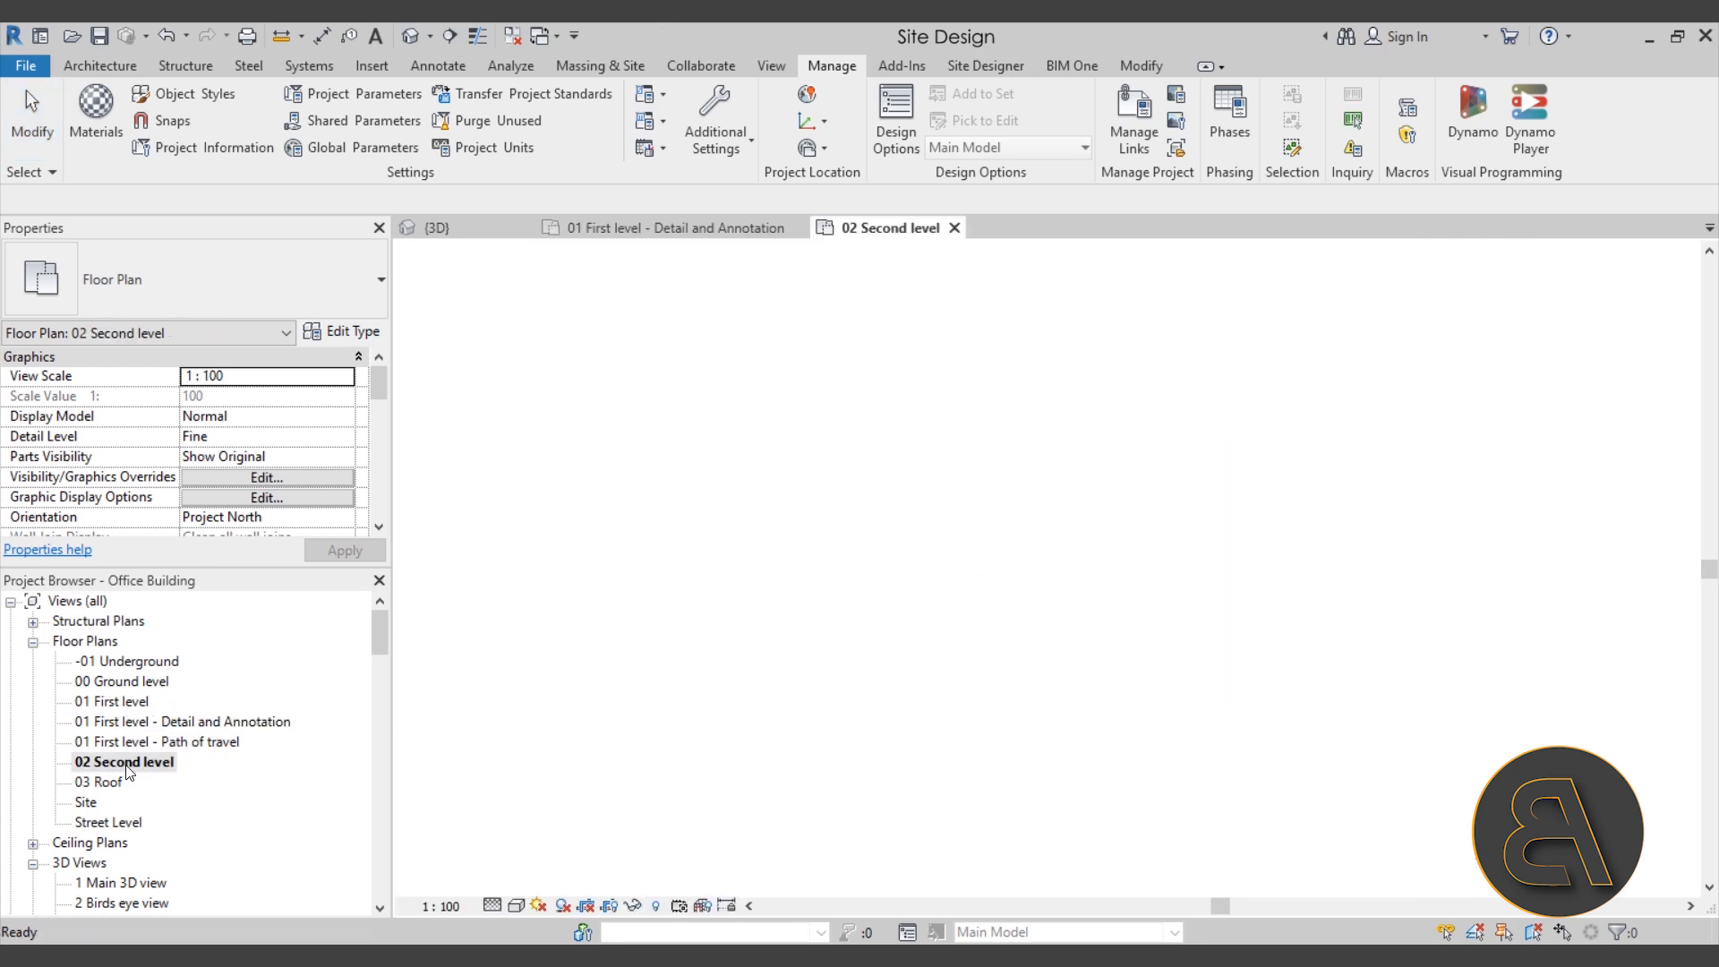
scroll(925, 506, up, 5)
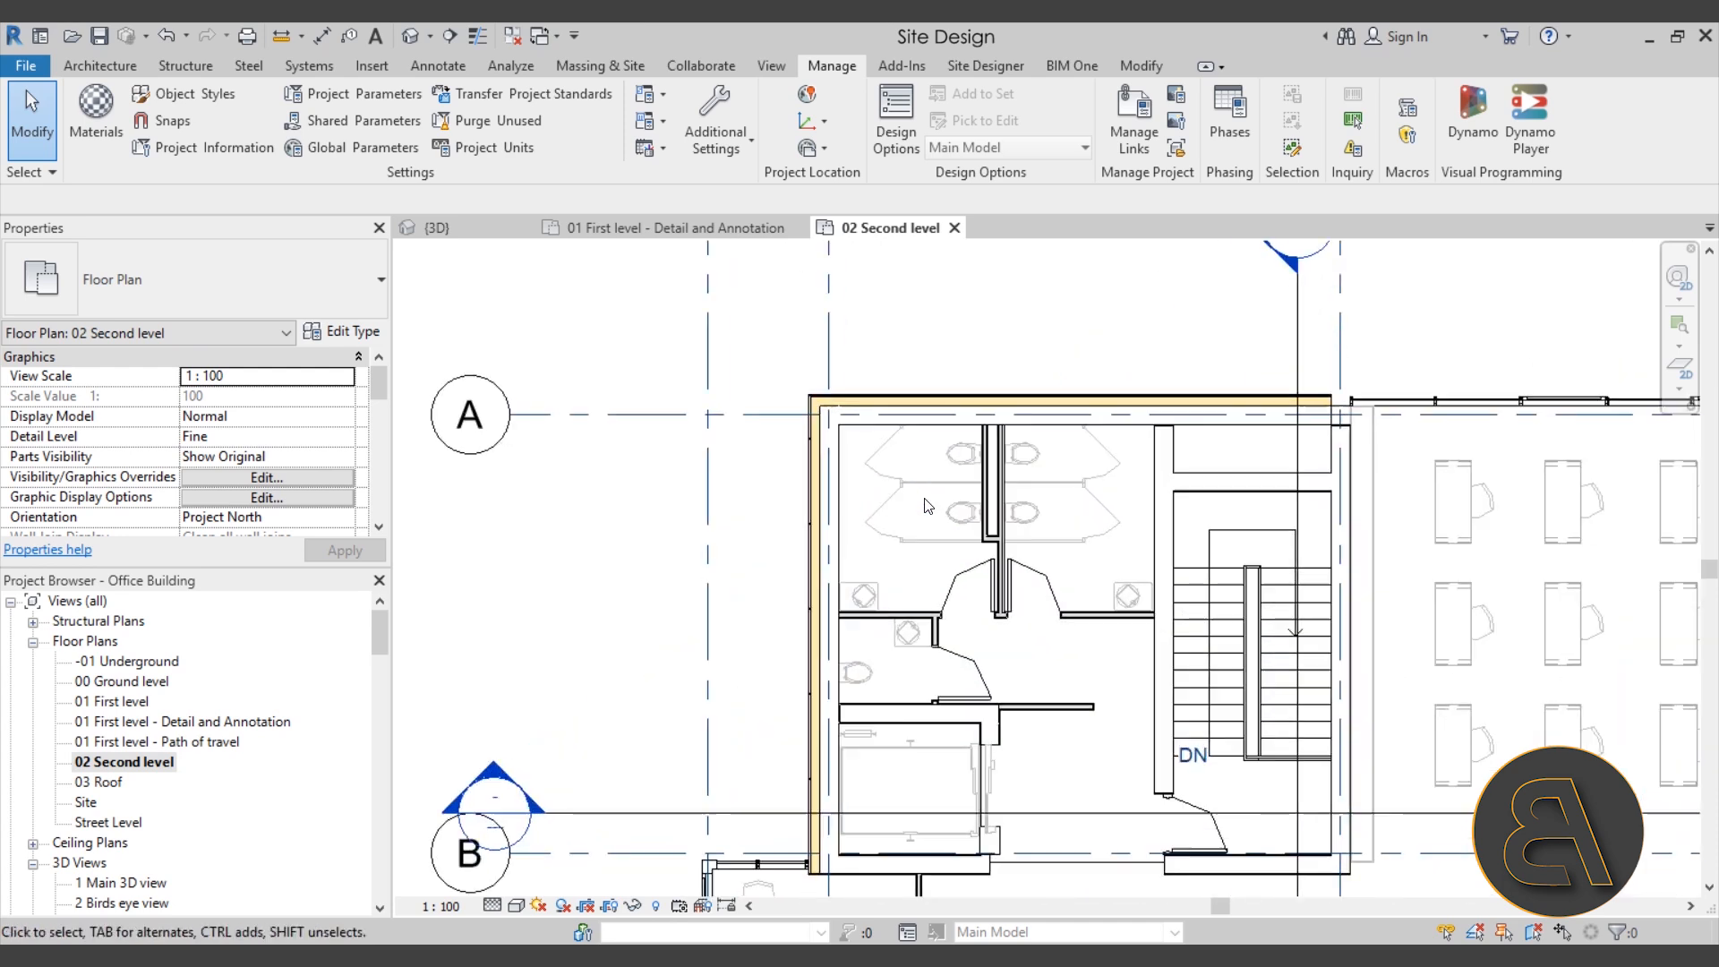
scroll(925, 506, up, 1)
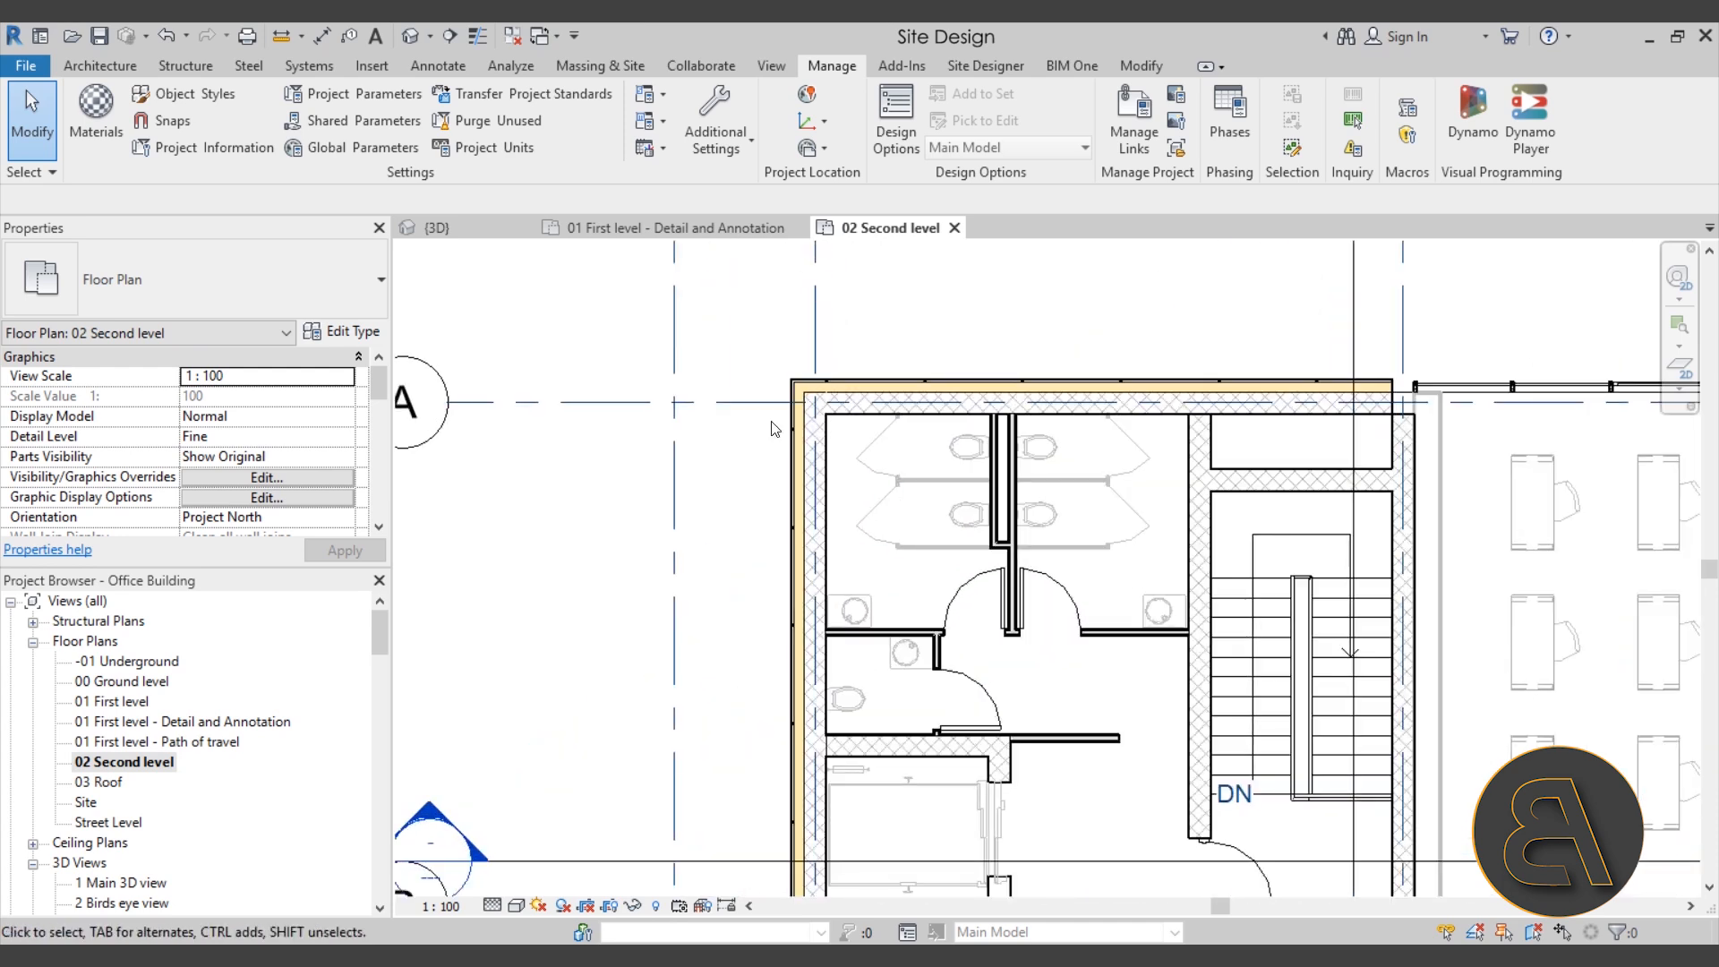
click(109, 70)
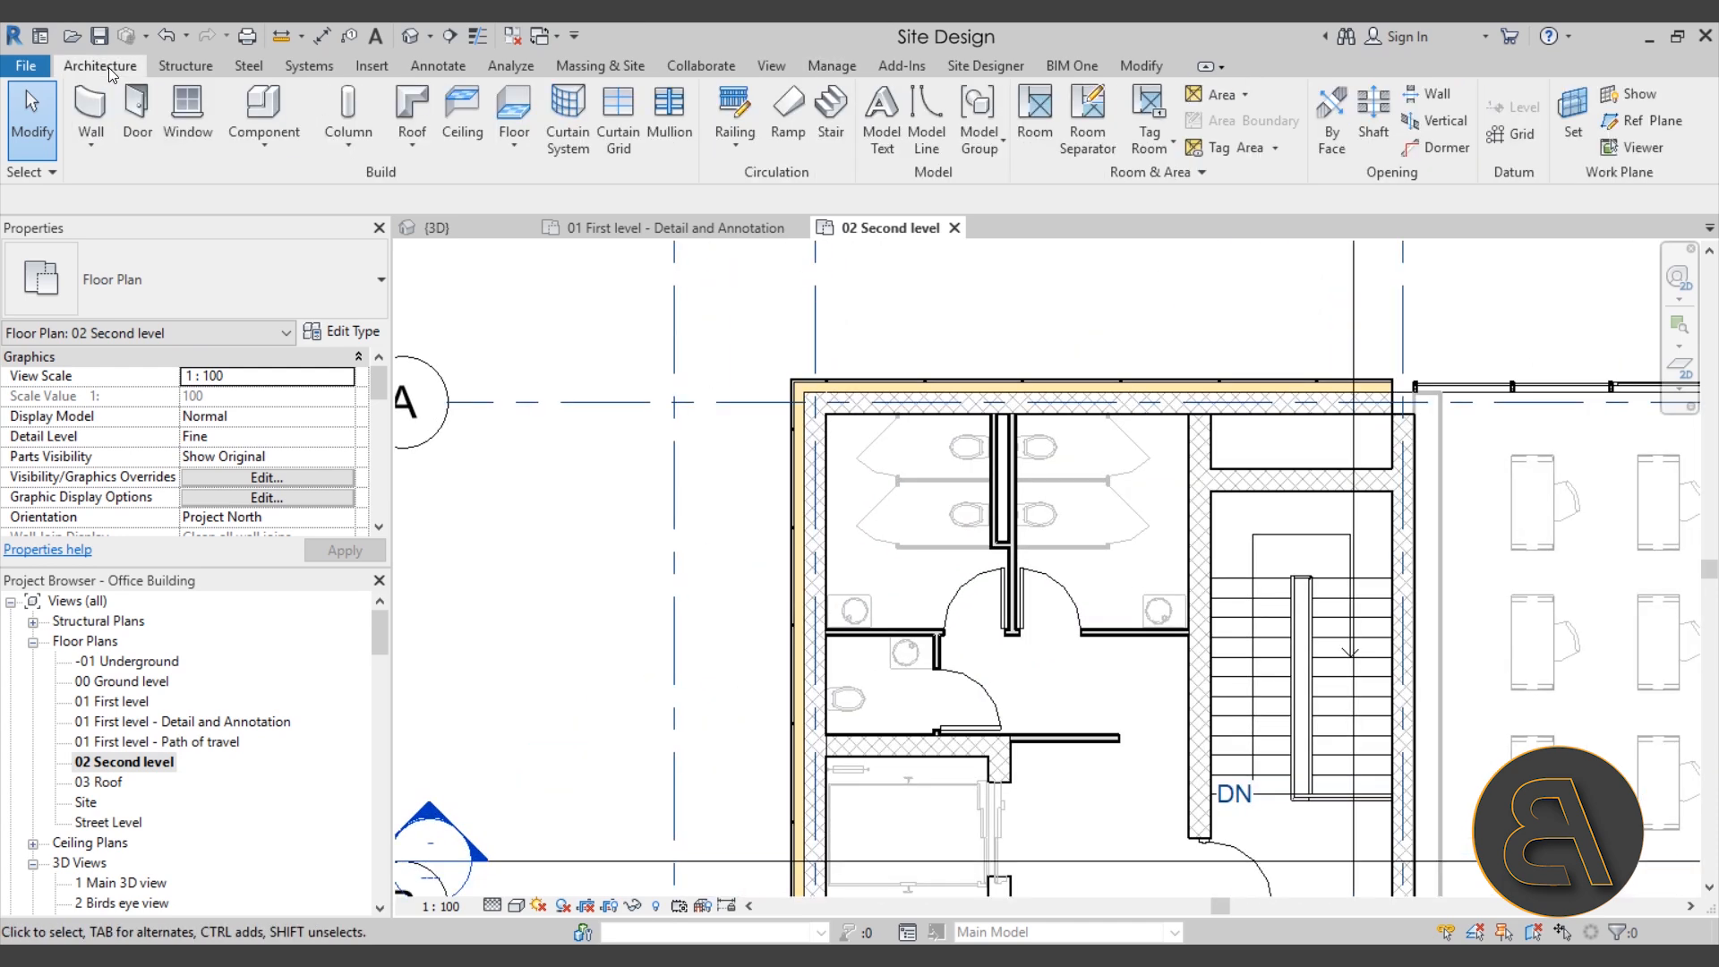
click(186, 112)
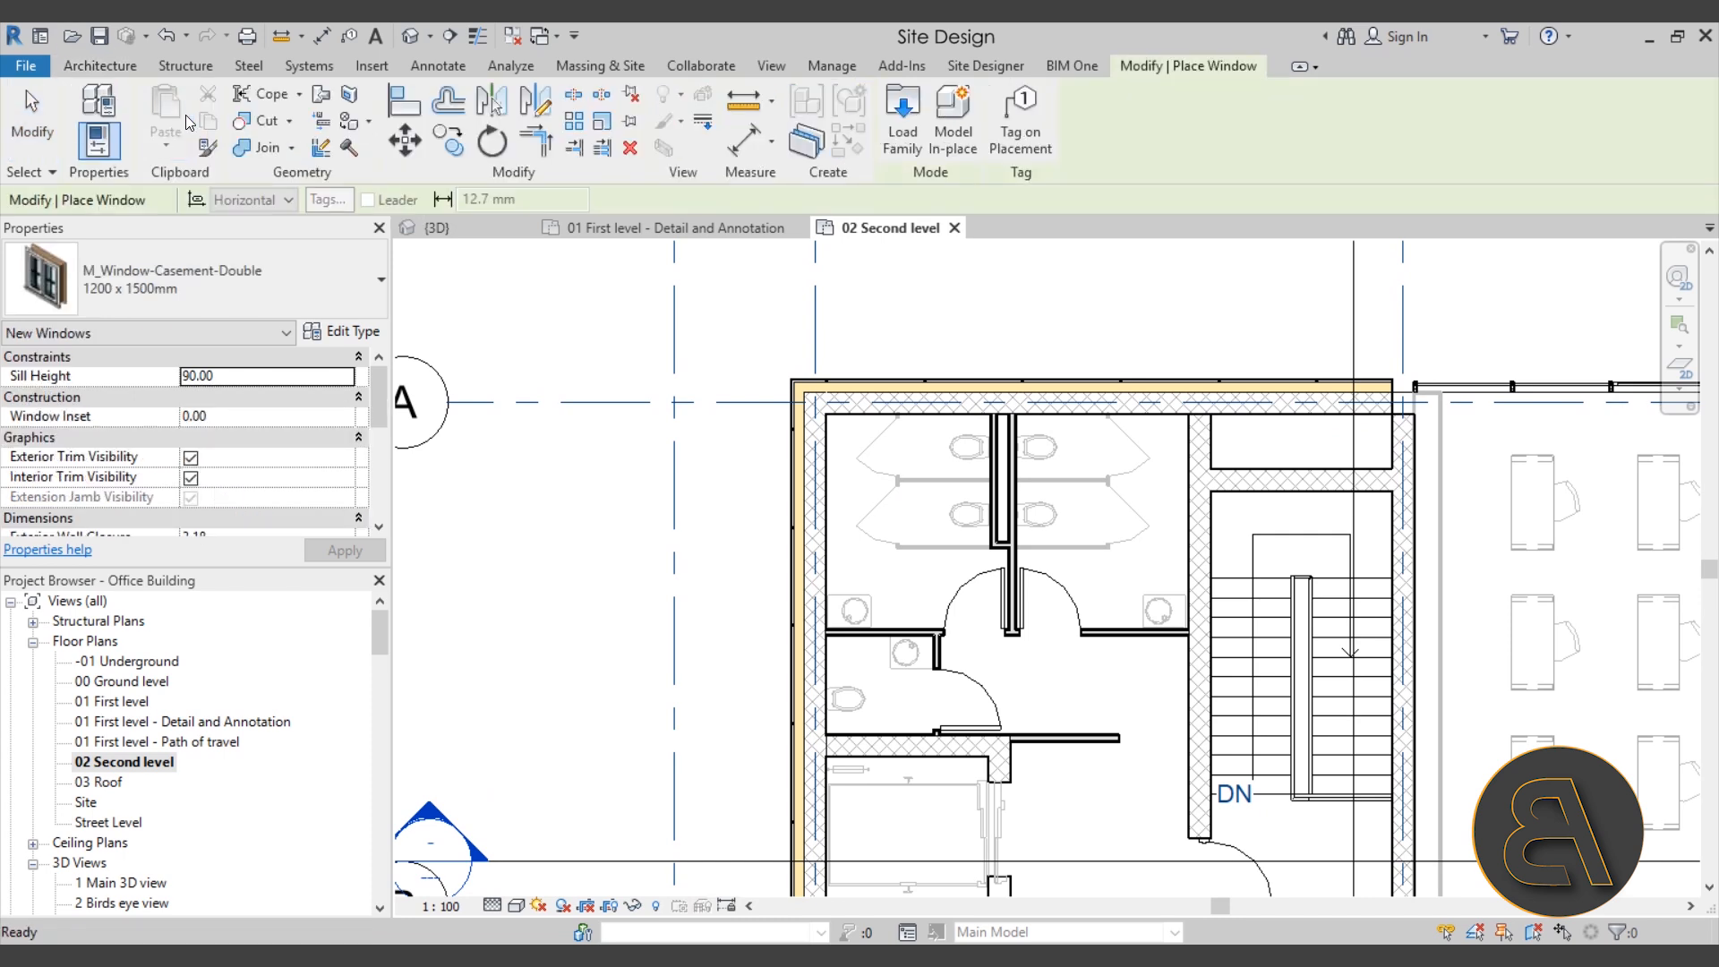
click(151, 279)
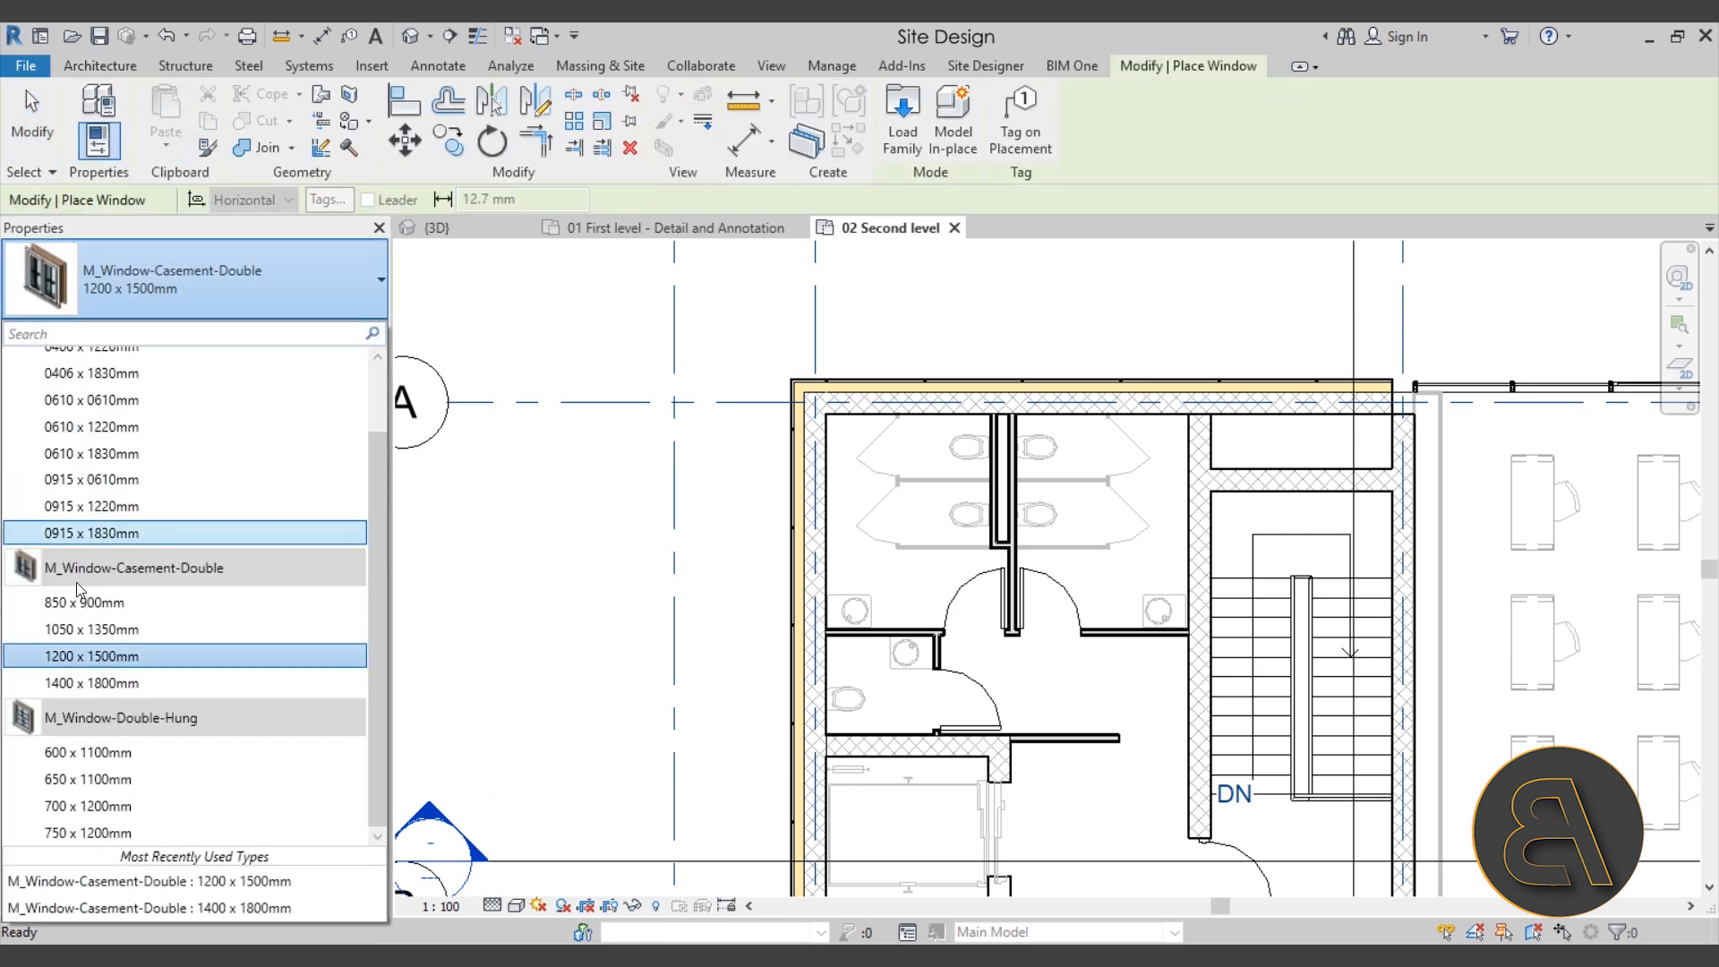
click(79, 656)
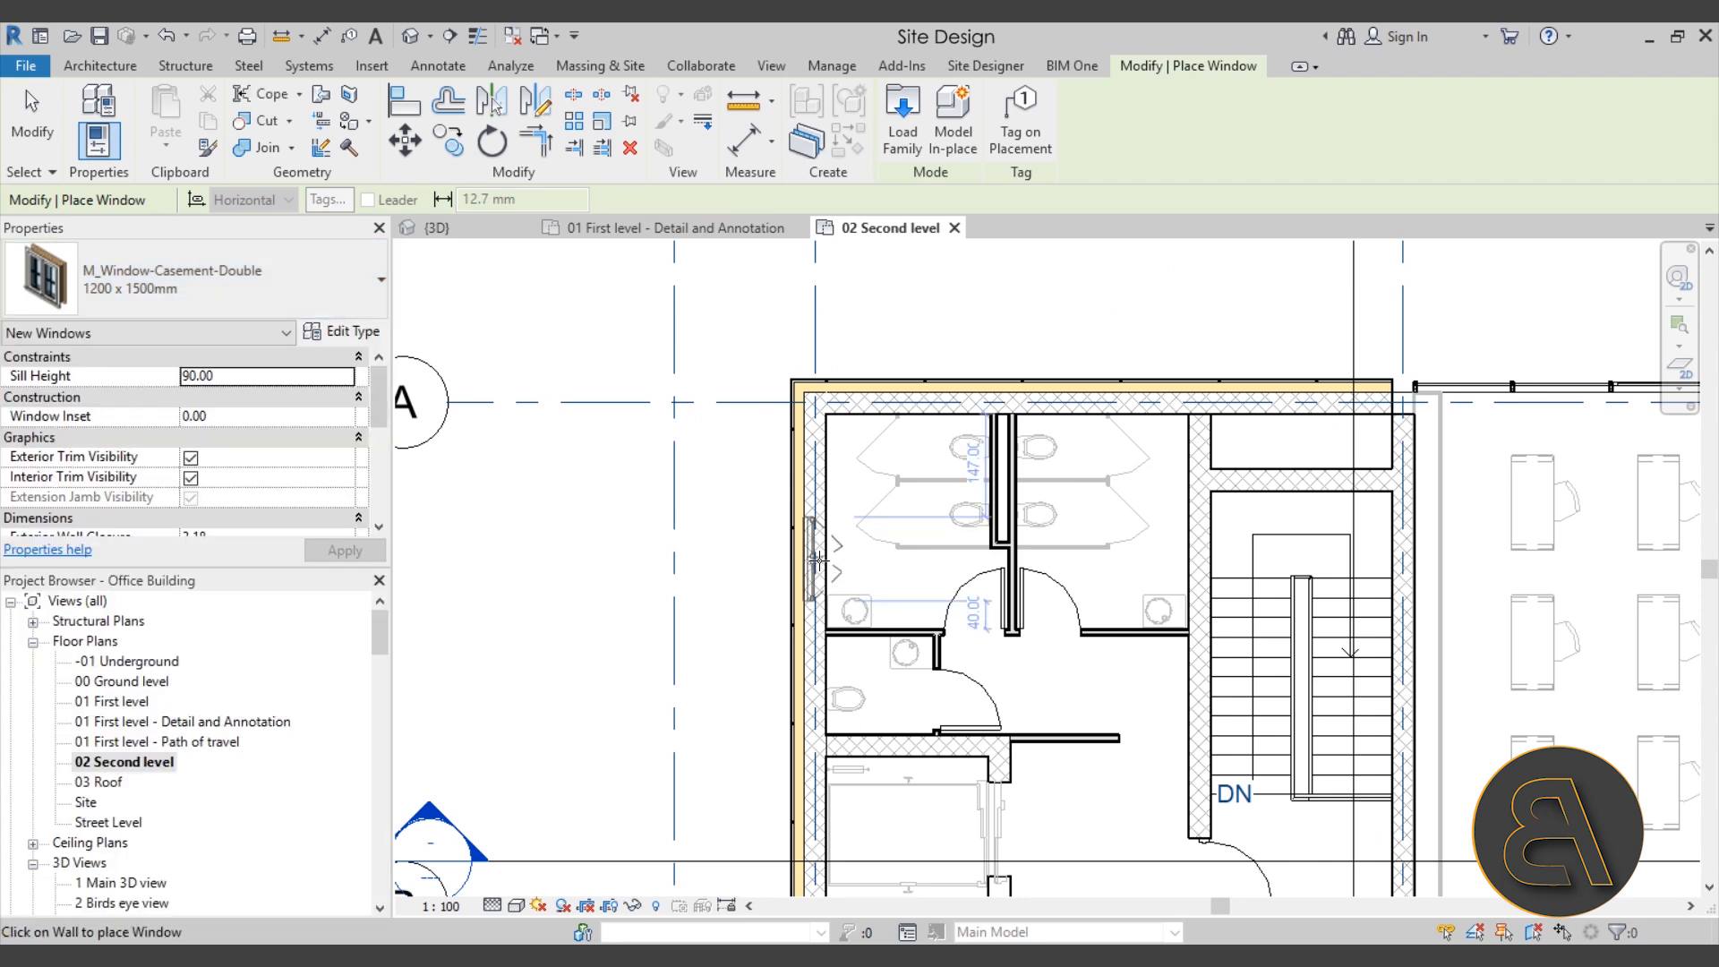
scroll(820, 573, up, 4)
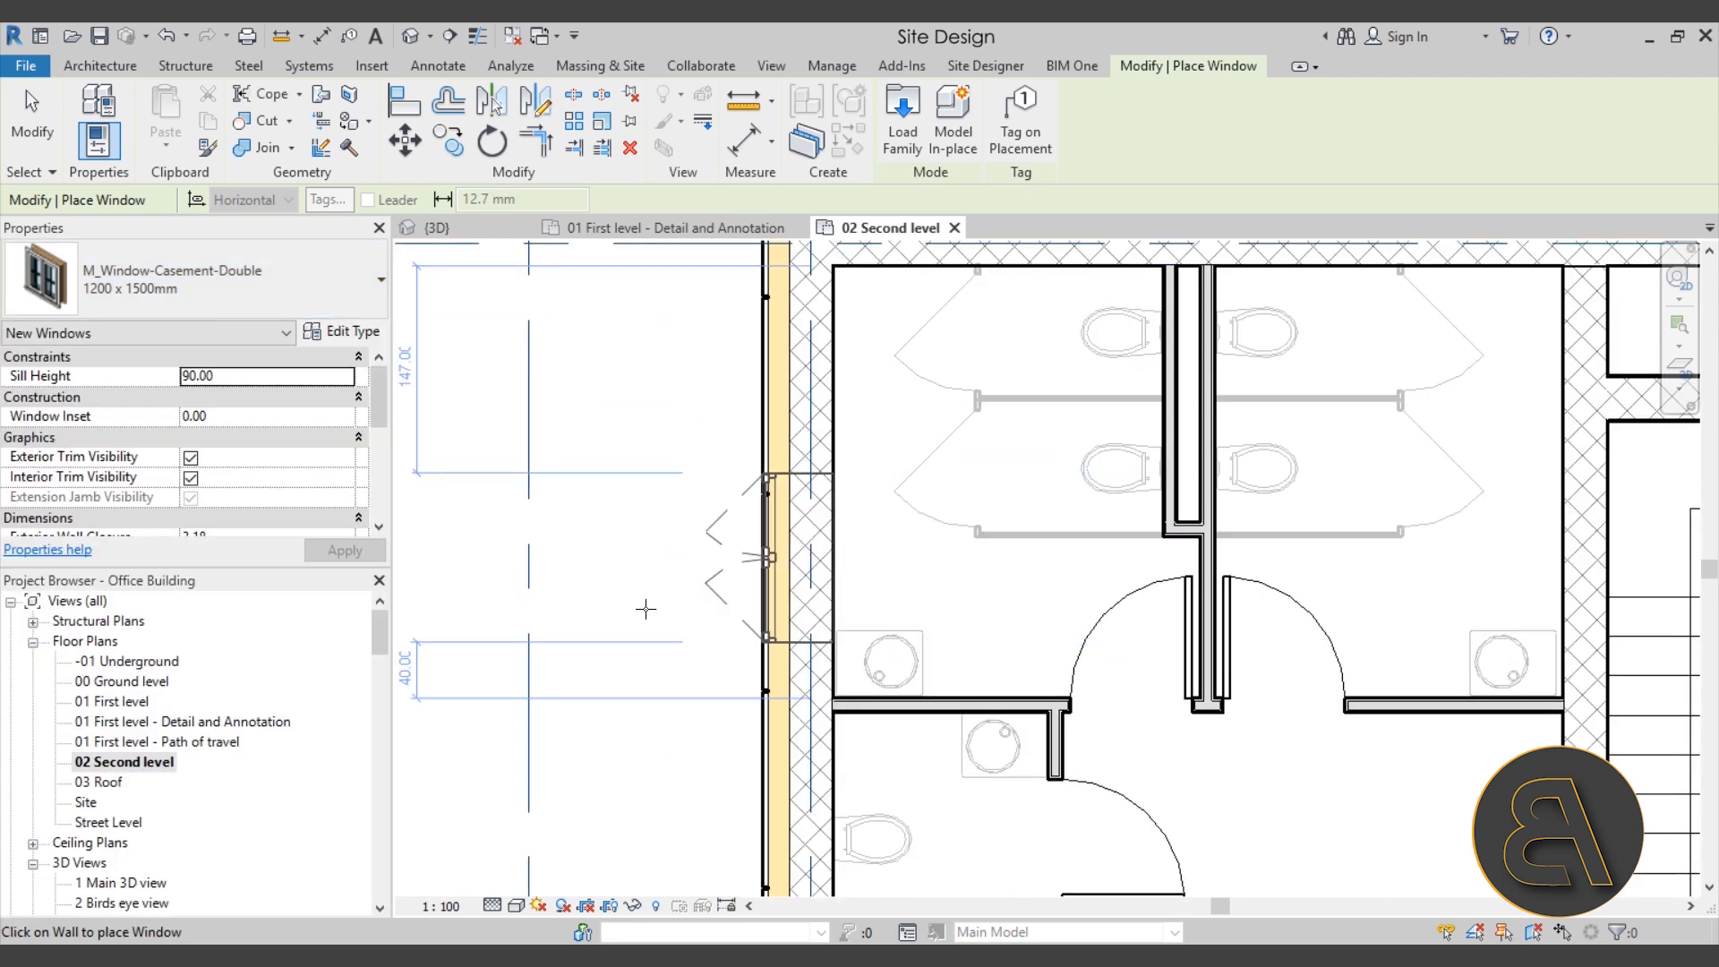
scroll(685, 568, up, 3)
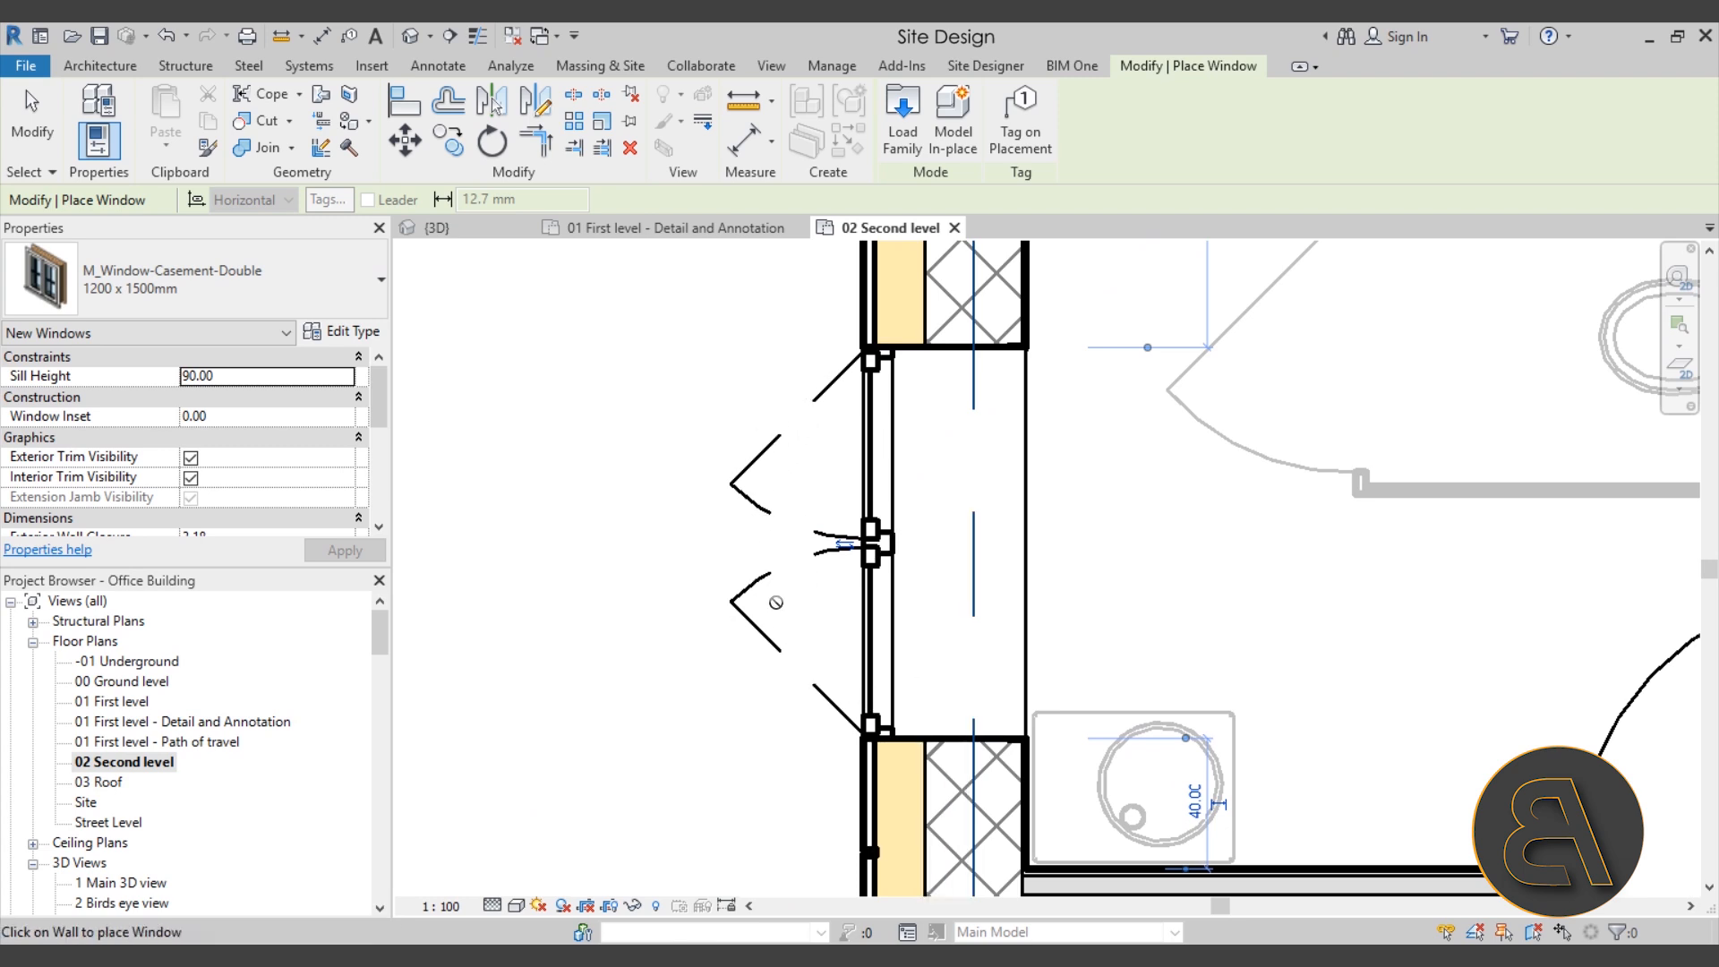
Step: End window placement and compare the swing dashes and view scales of the 01 First level - Detail and Annotation and 02 Second level plans
click(698, 227)
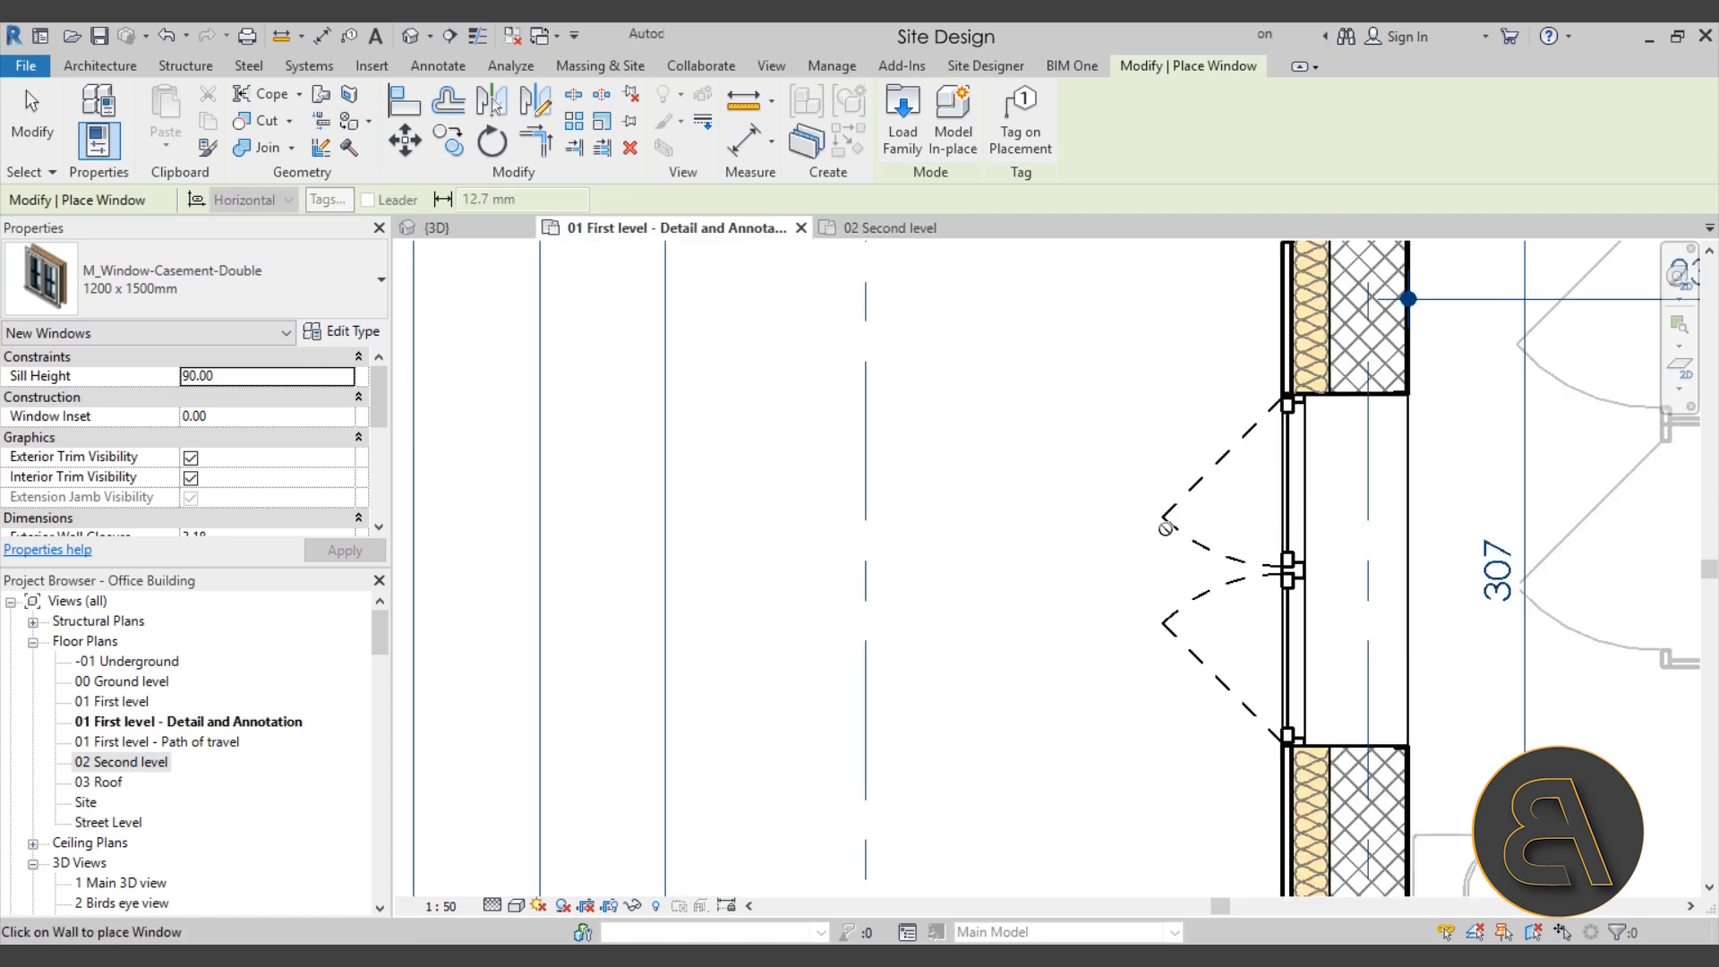
click(880, 230)
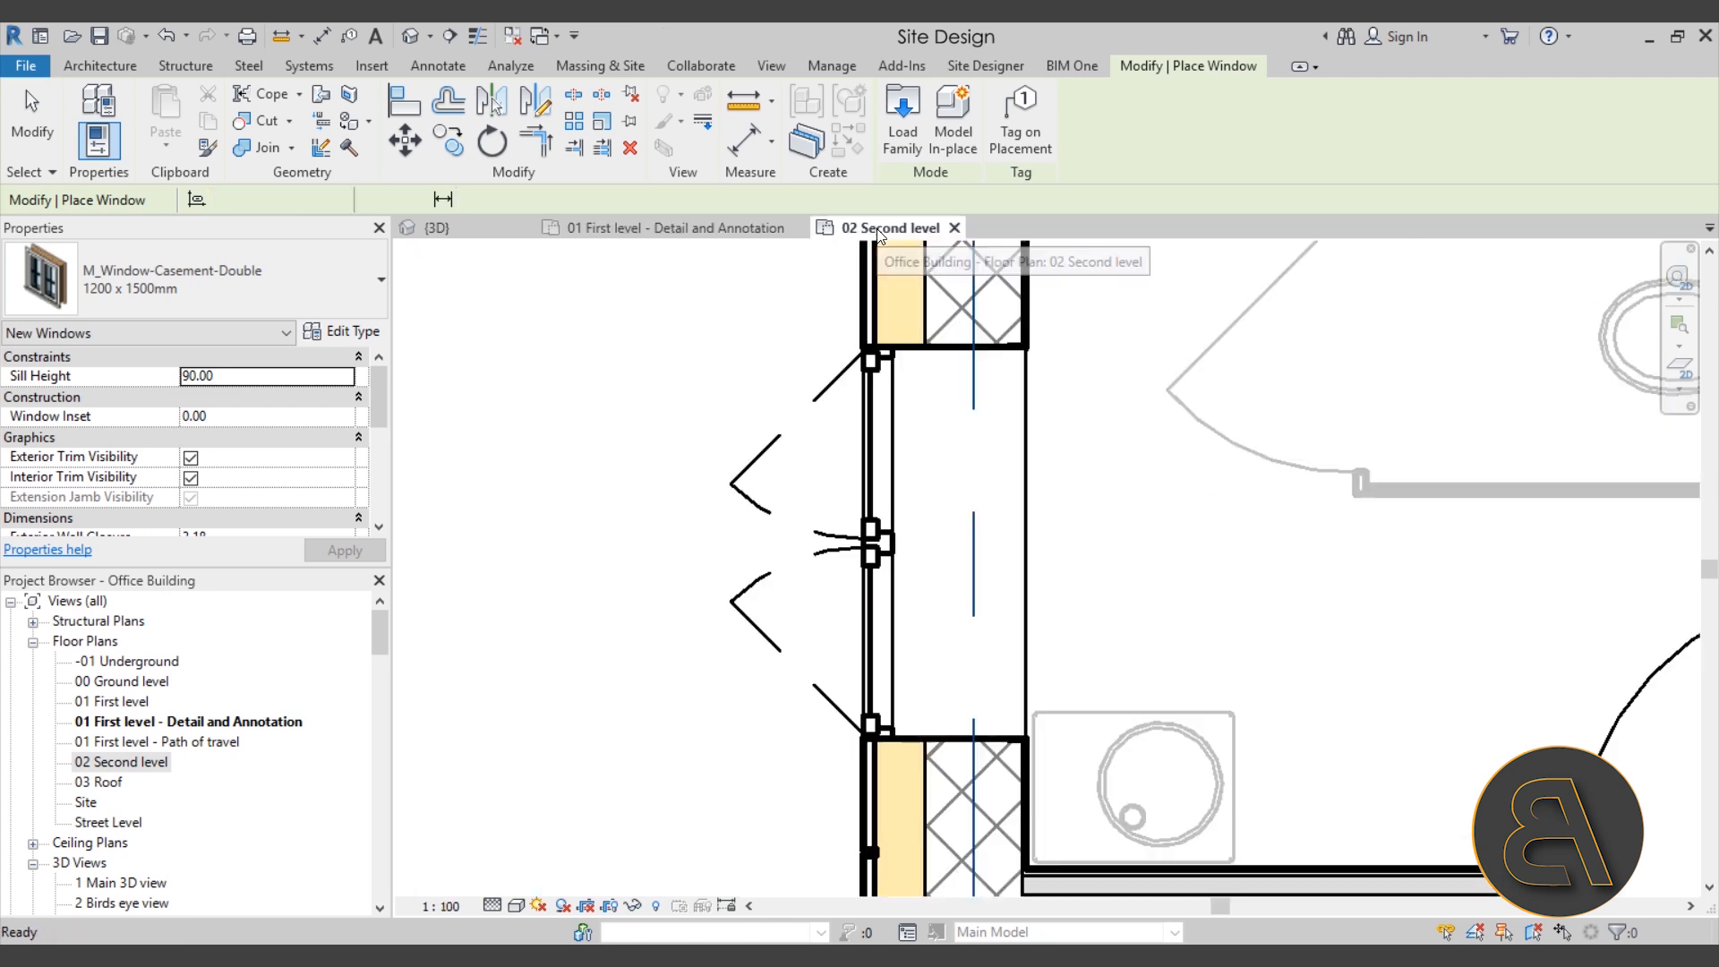
key(Escape)
key(Escape)
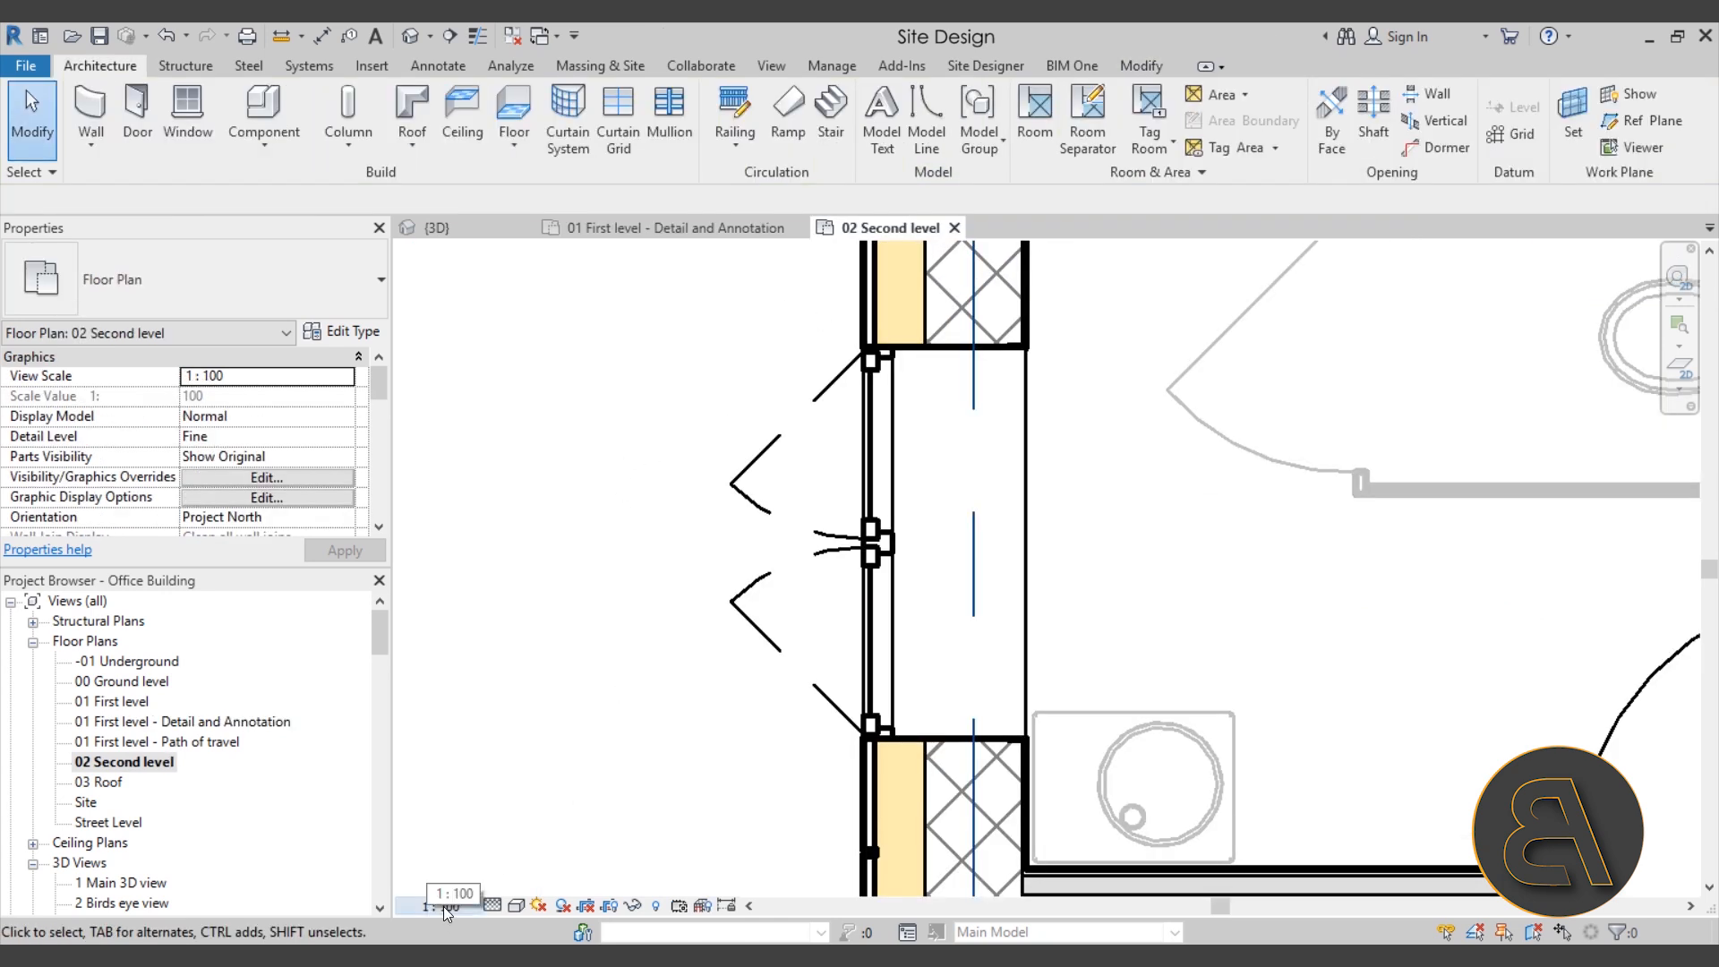
click(676, 228)
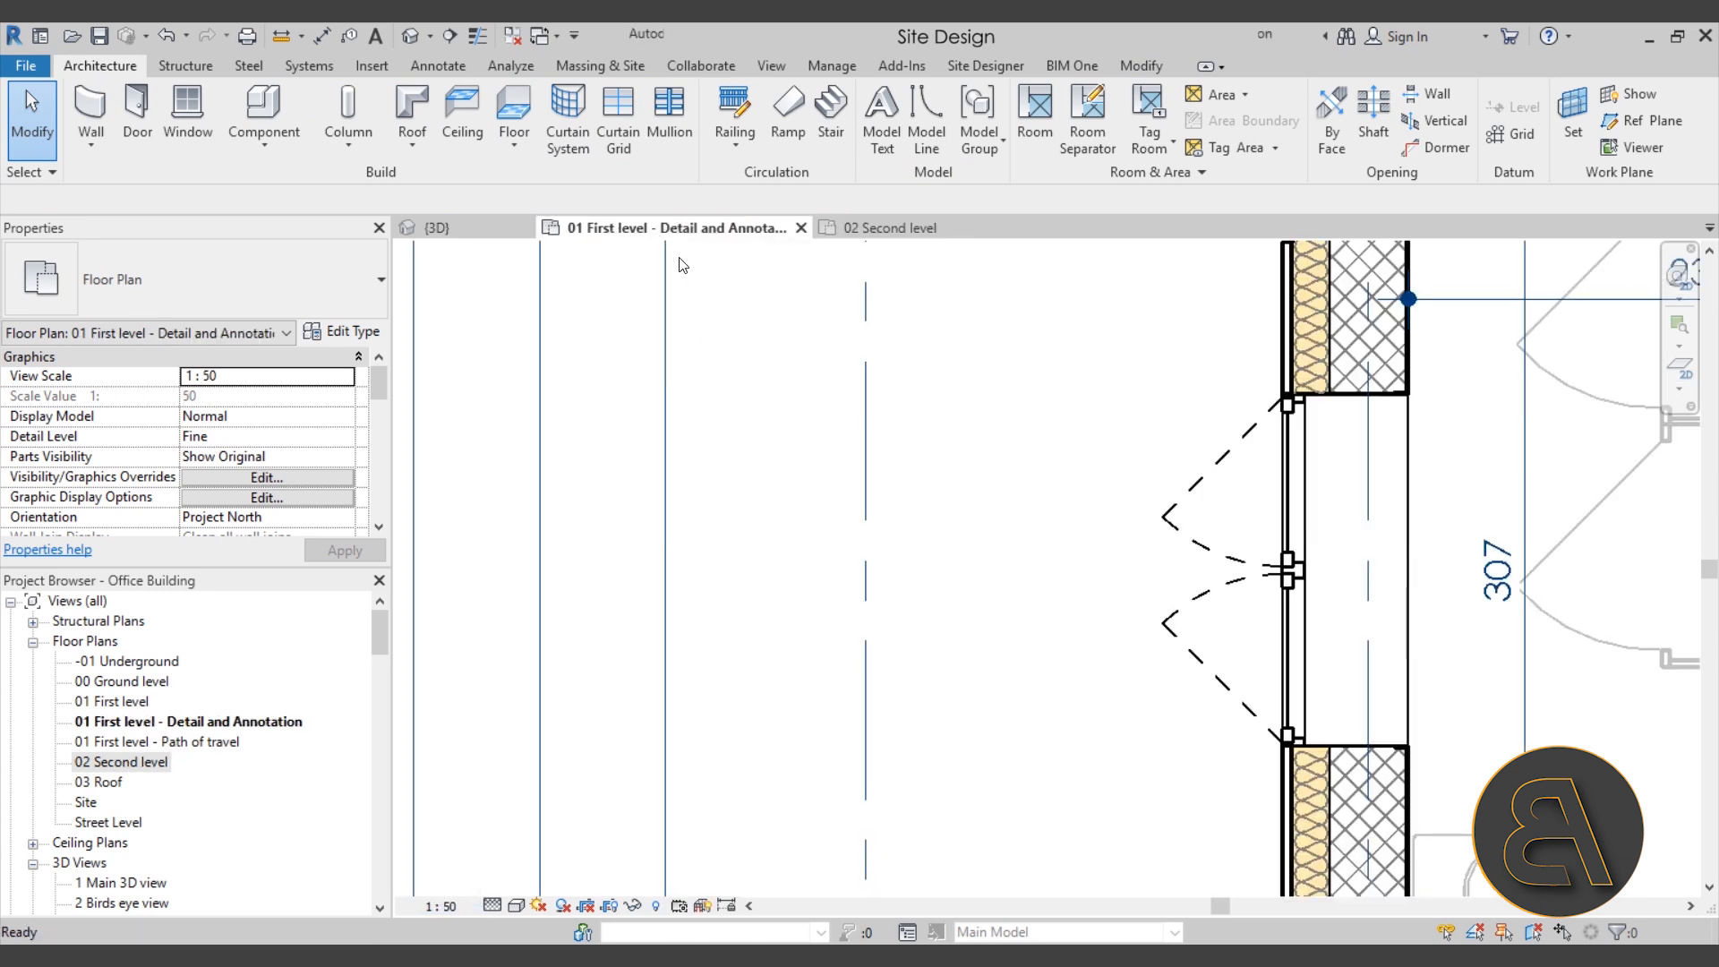
key(ctrl+Tab)
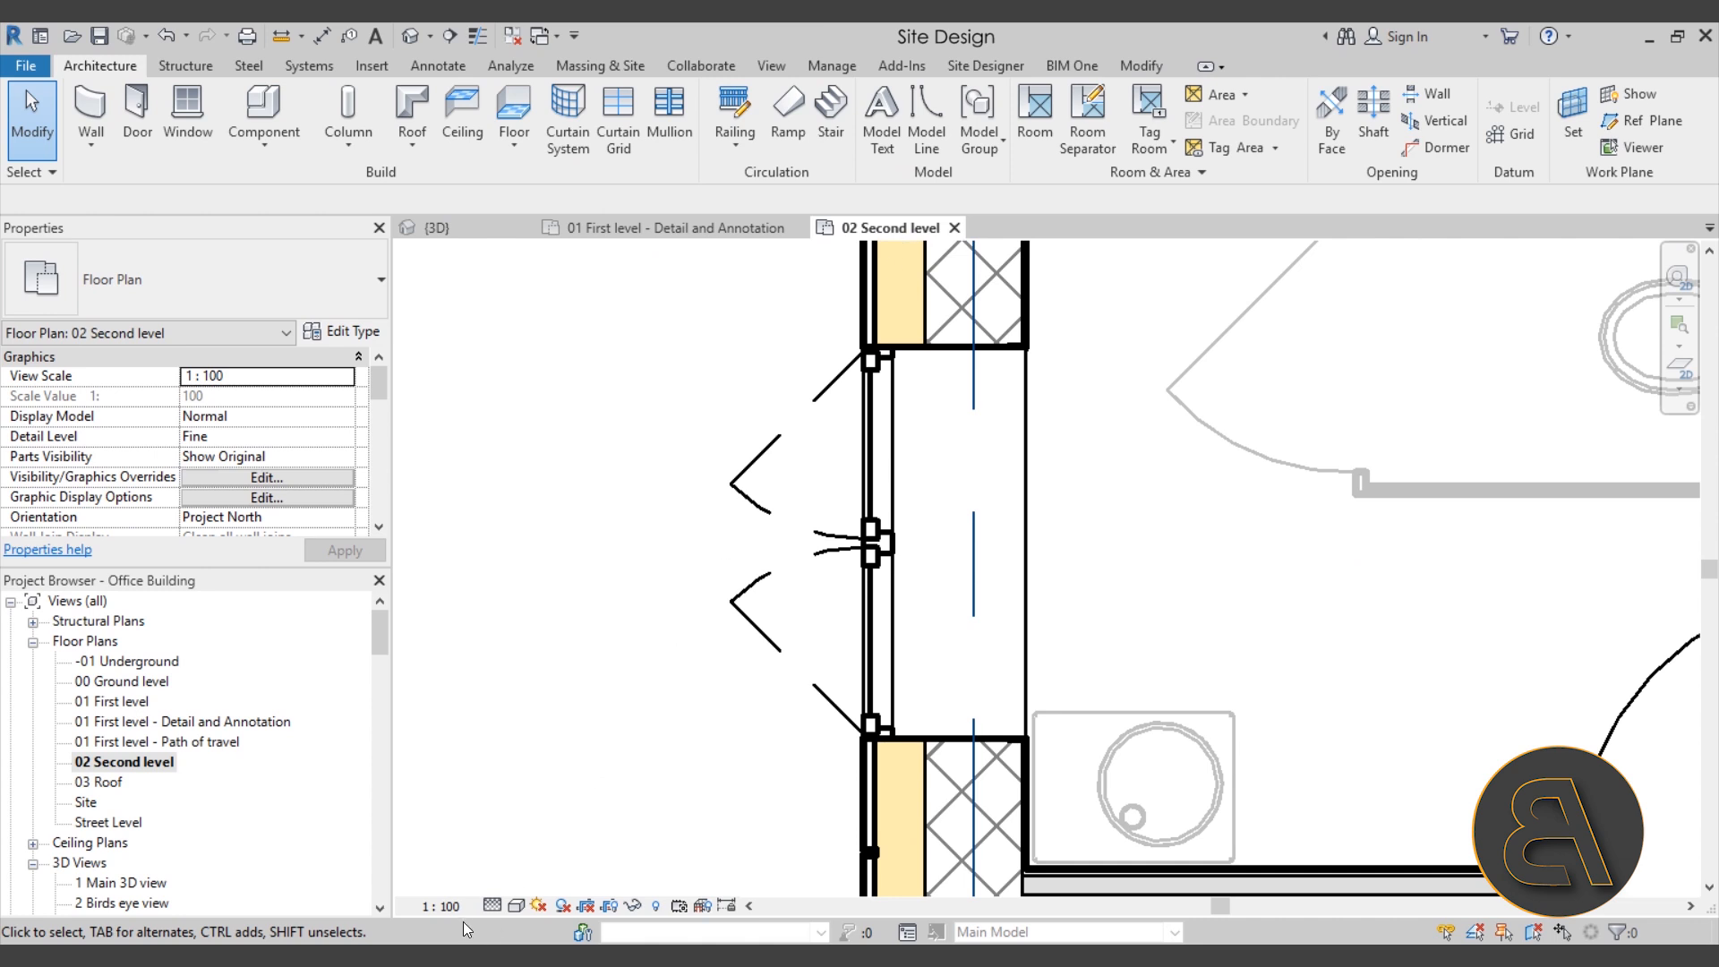
Step: Set the 02 Second level view scale to 1:50 and compare its window swing with the 01 First level - Detail and Annotation plan
click(440, 906)
click(470, 734)
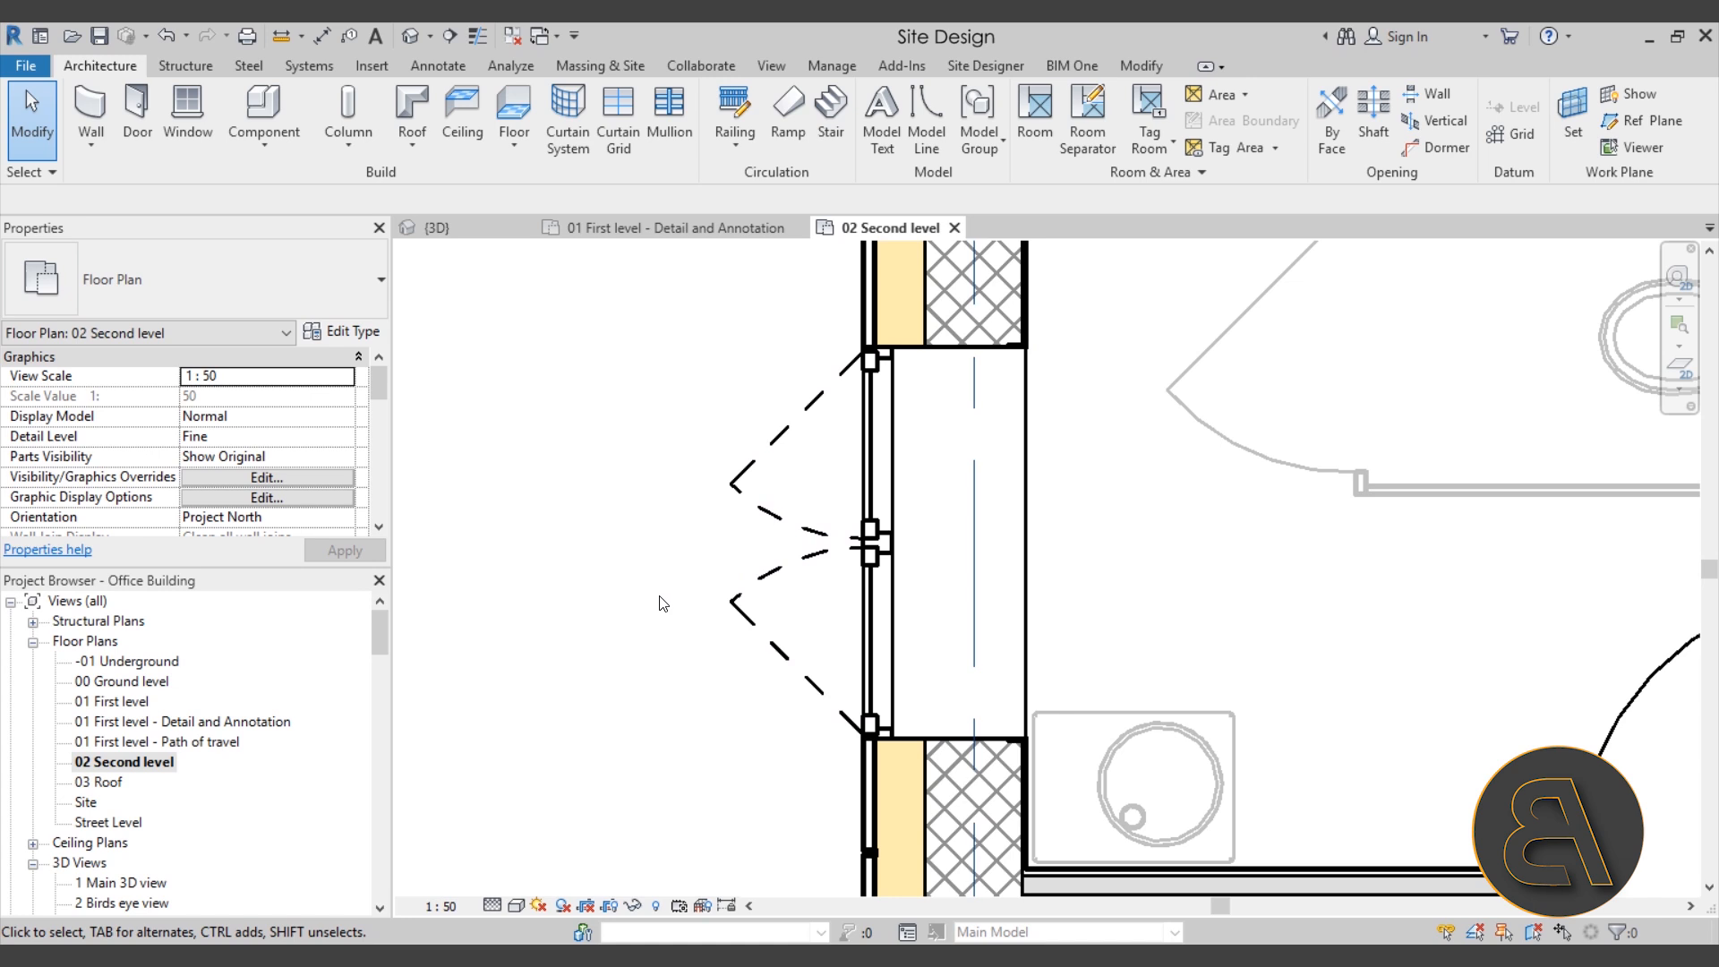
click(631, 235)
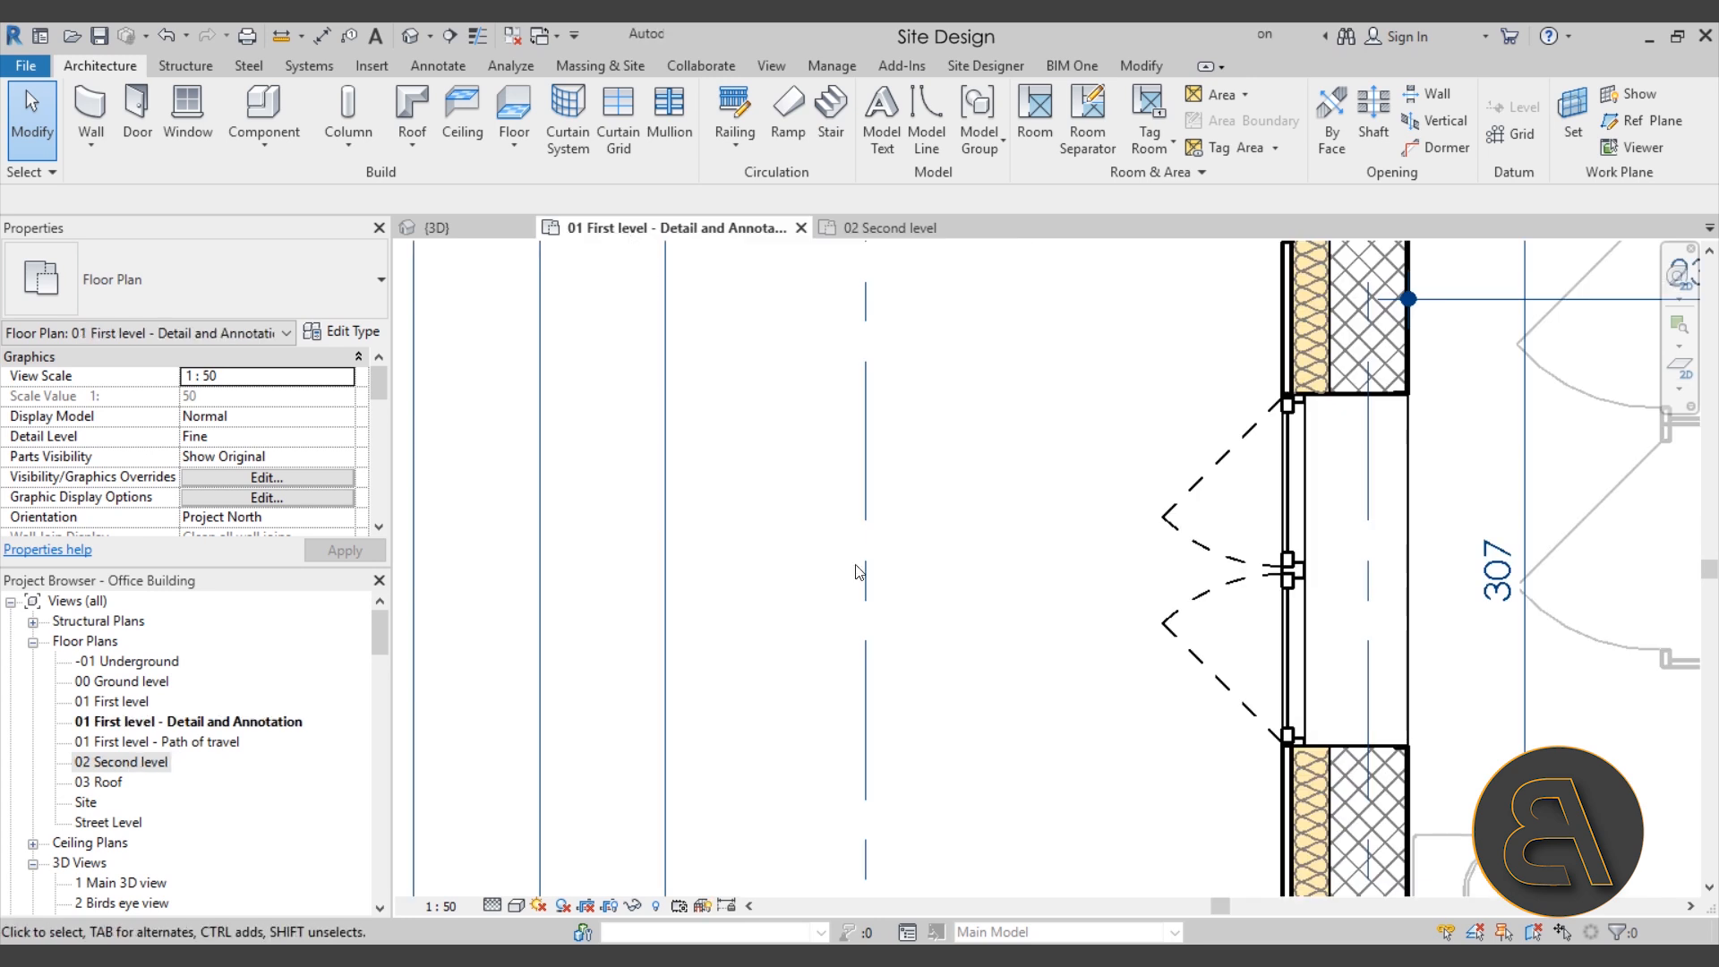
click(1164, 510)
click(1101, 534)
scroll(931, 528, down, 2)
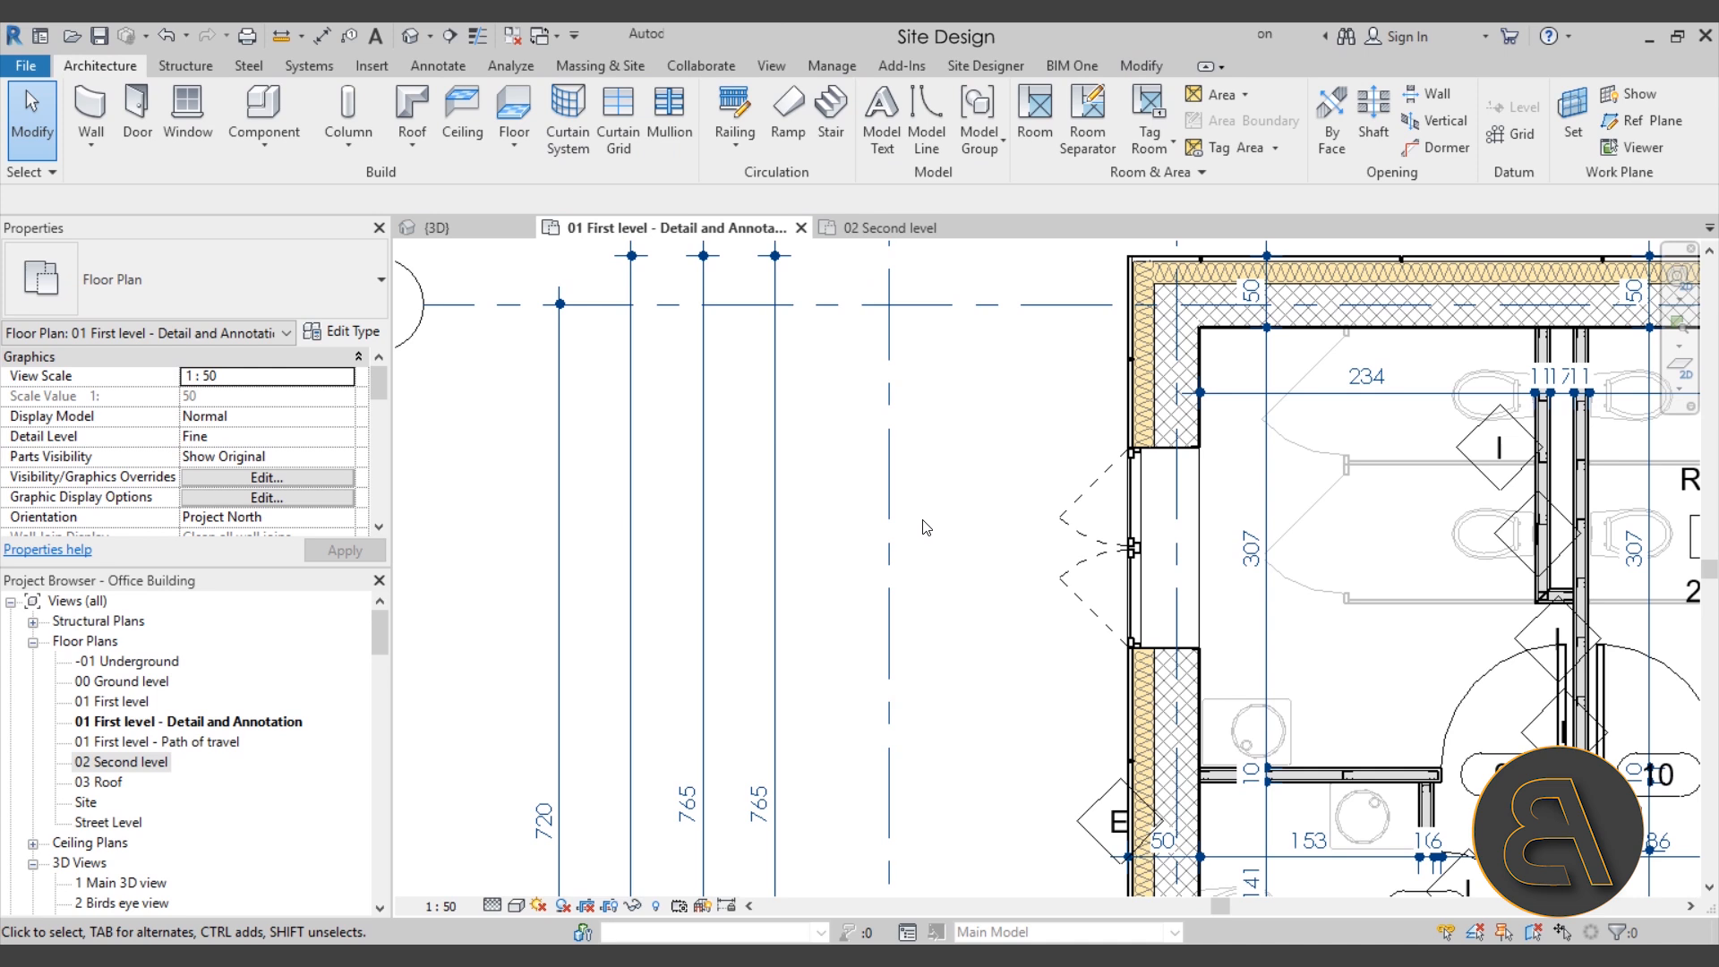
scroll(1039, 537, up, 2)
middle_drag(1030, 542, 1100, 561)
scroll(1090, 552, up, 1)
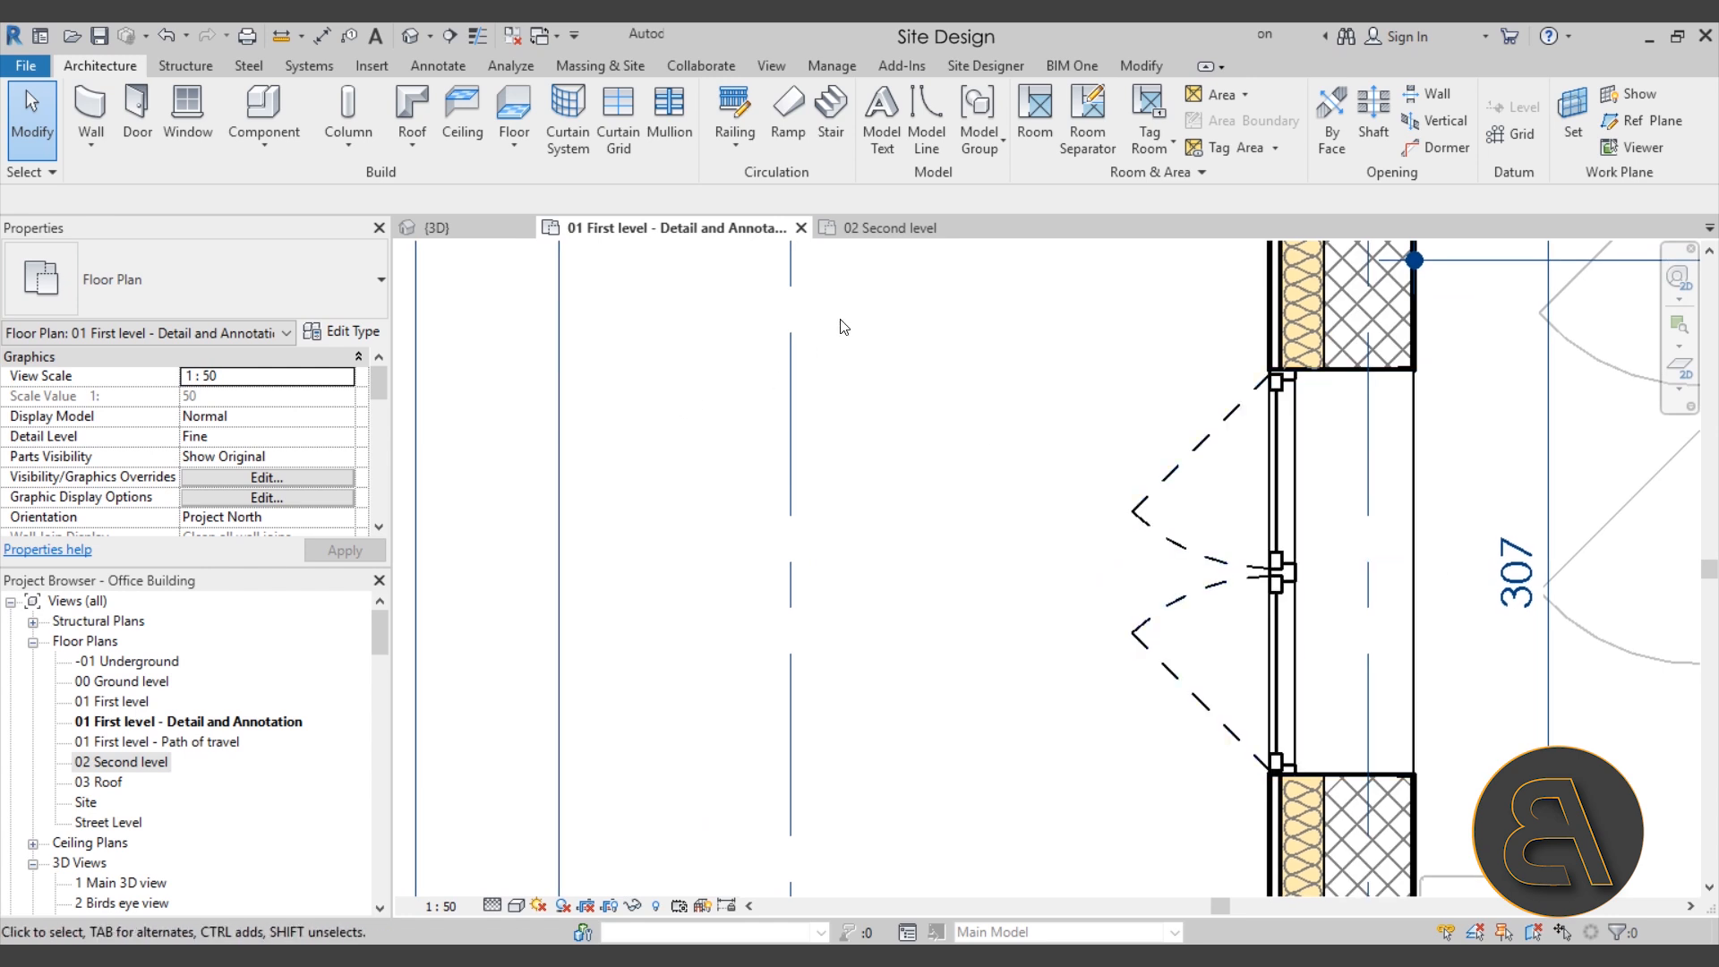
Step: Open Object Styles from the first level detail plan and expand the subcategories of the Windows category
click(831, 66)
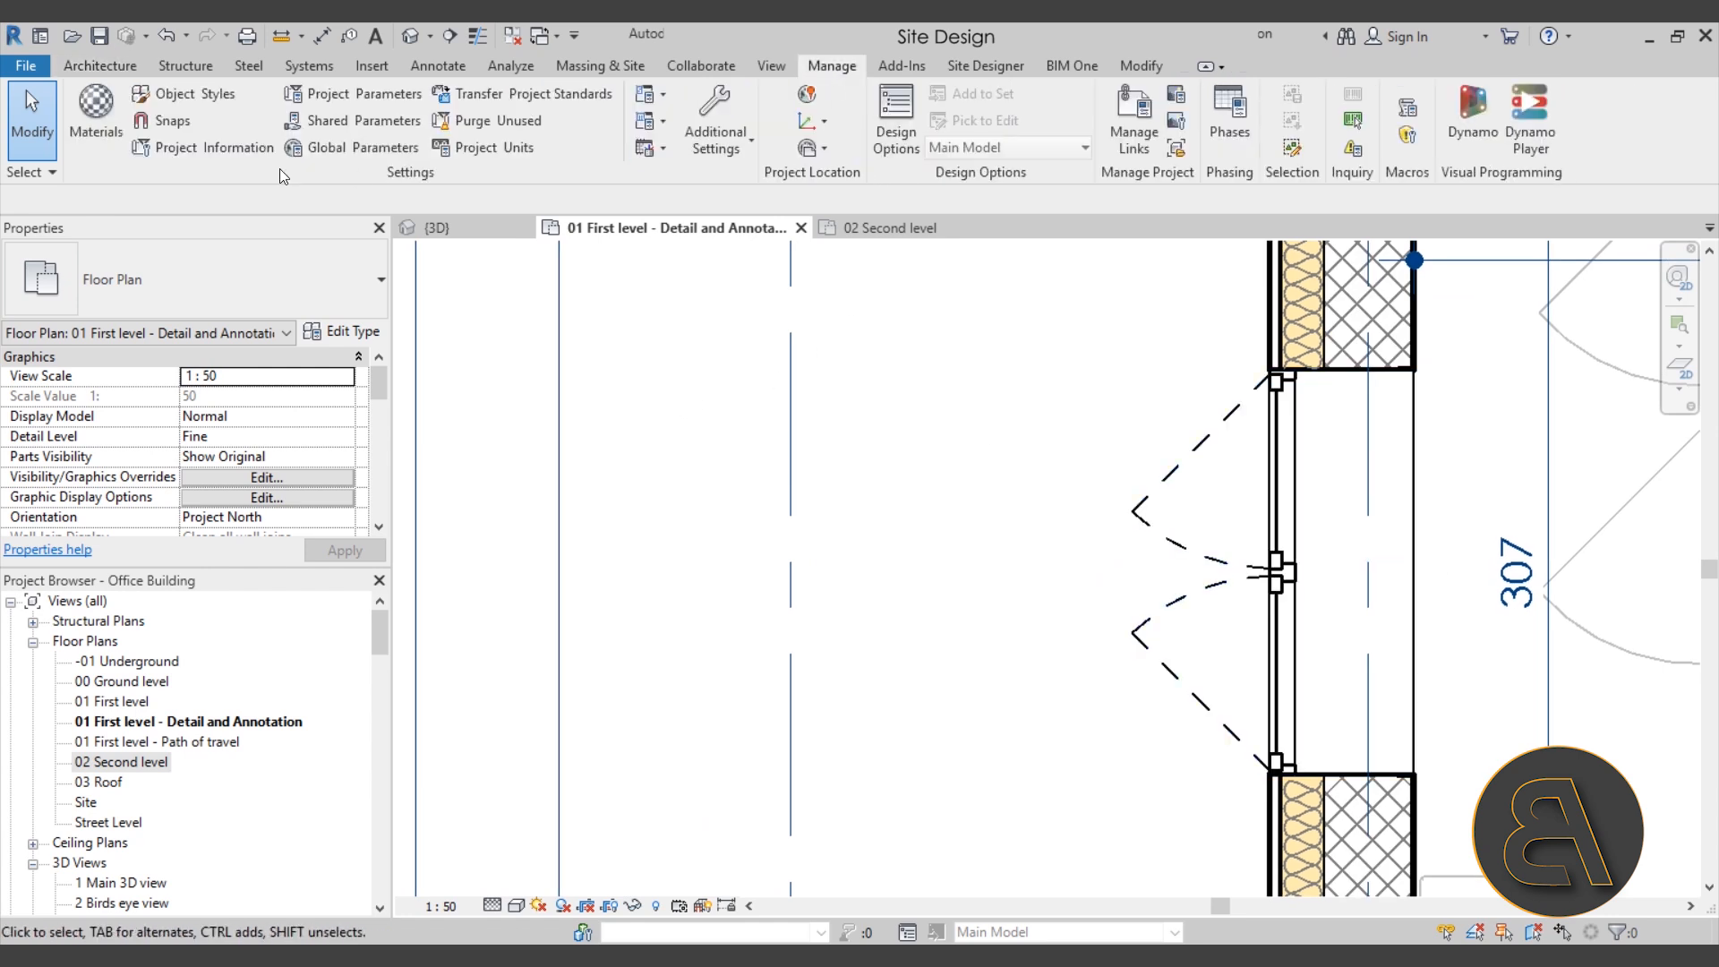
click(181, 94)
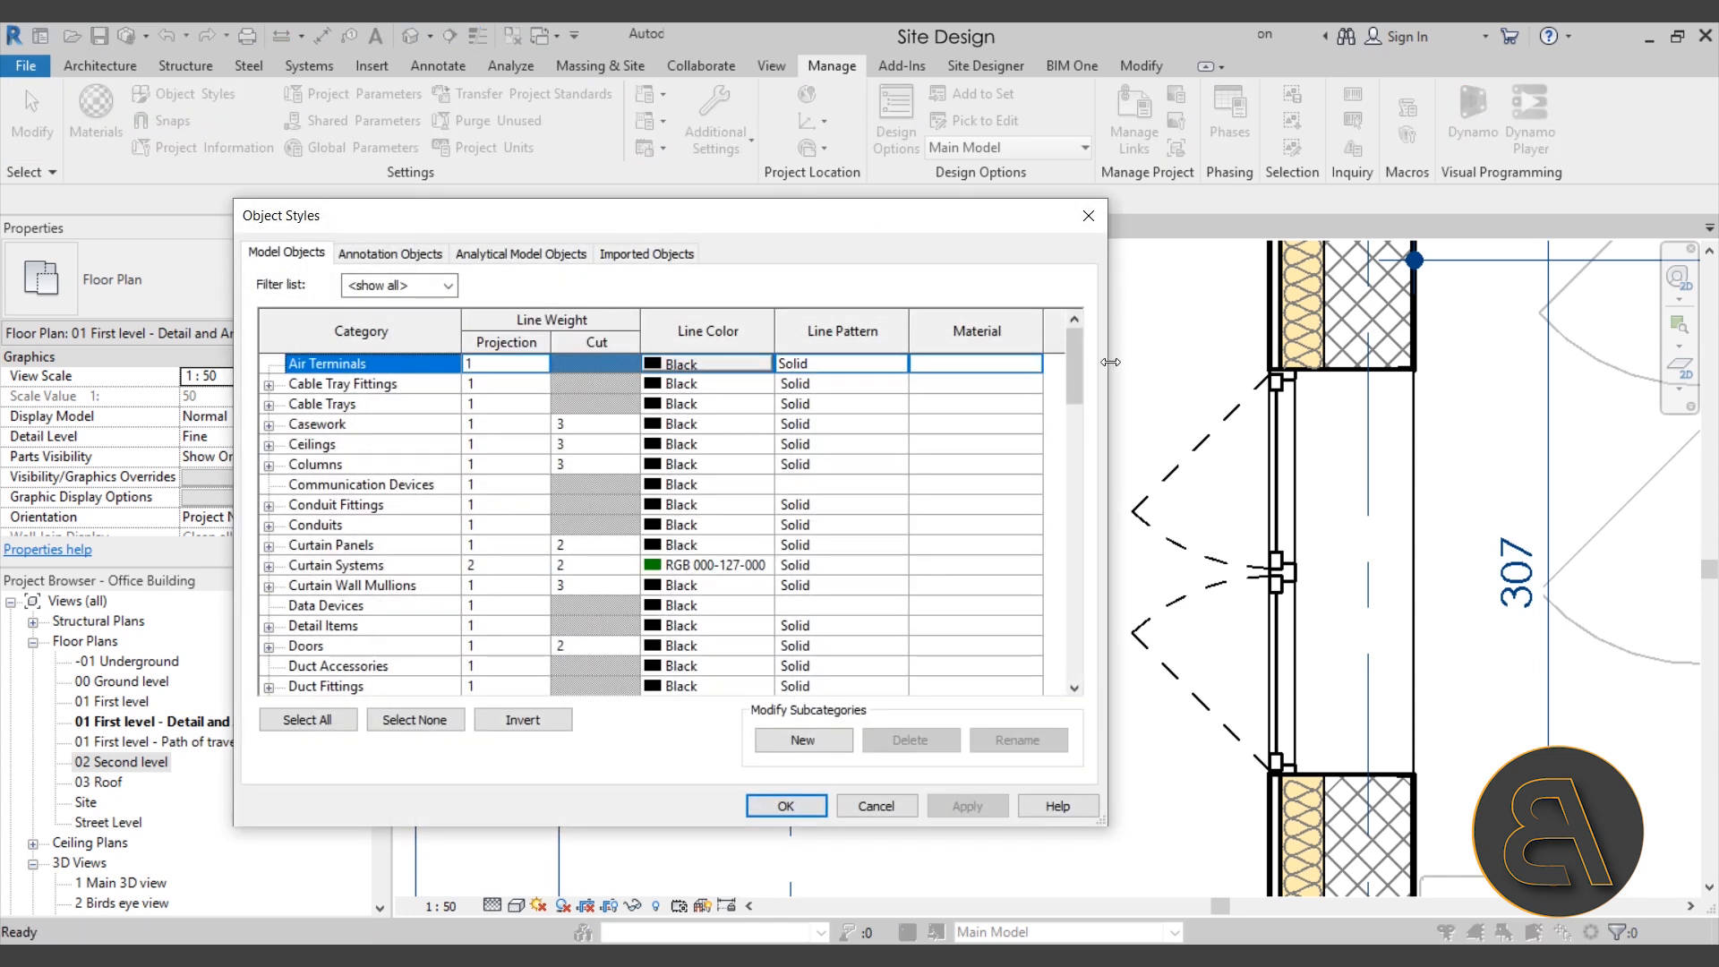
drag(1074, 362, 1072, 644)
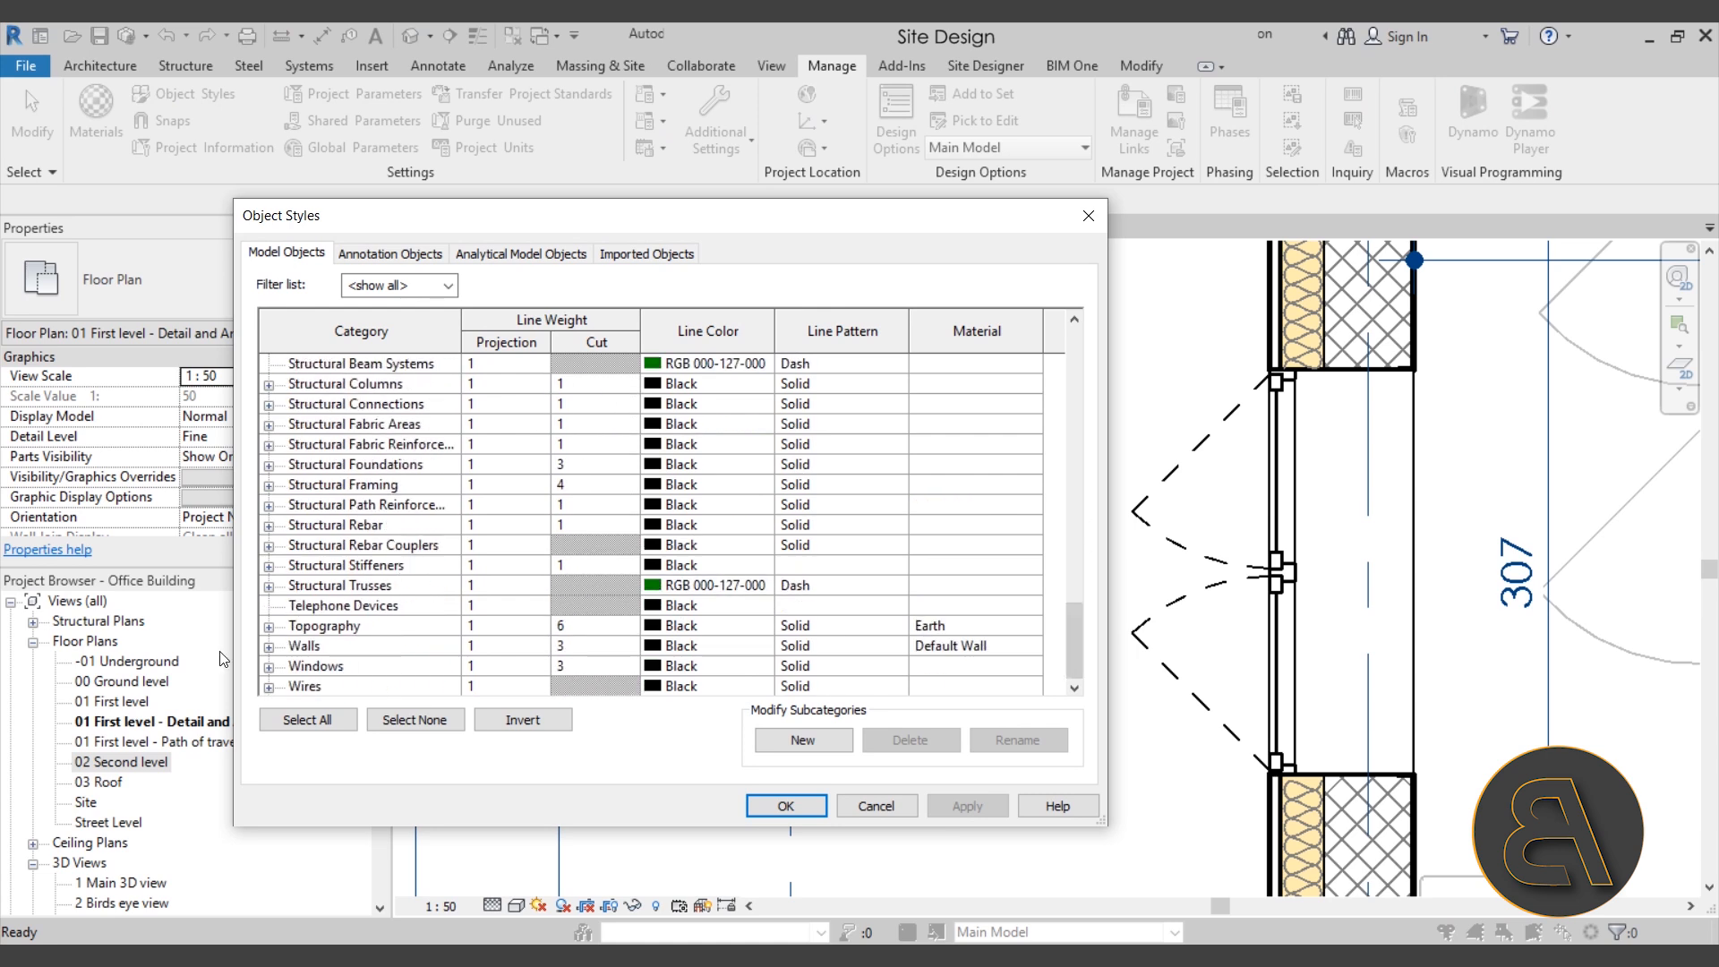
click(269, 667)
scroll(344, 570, down, 1)
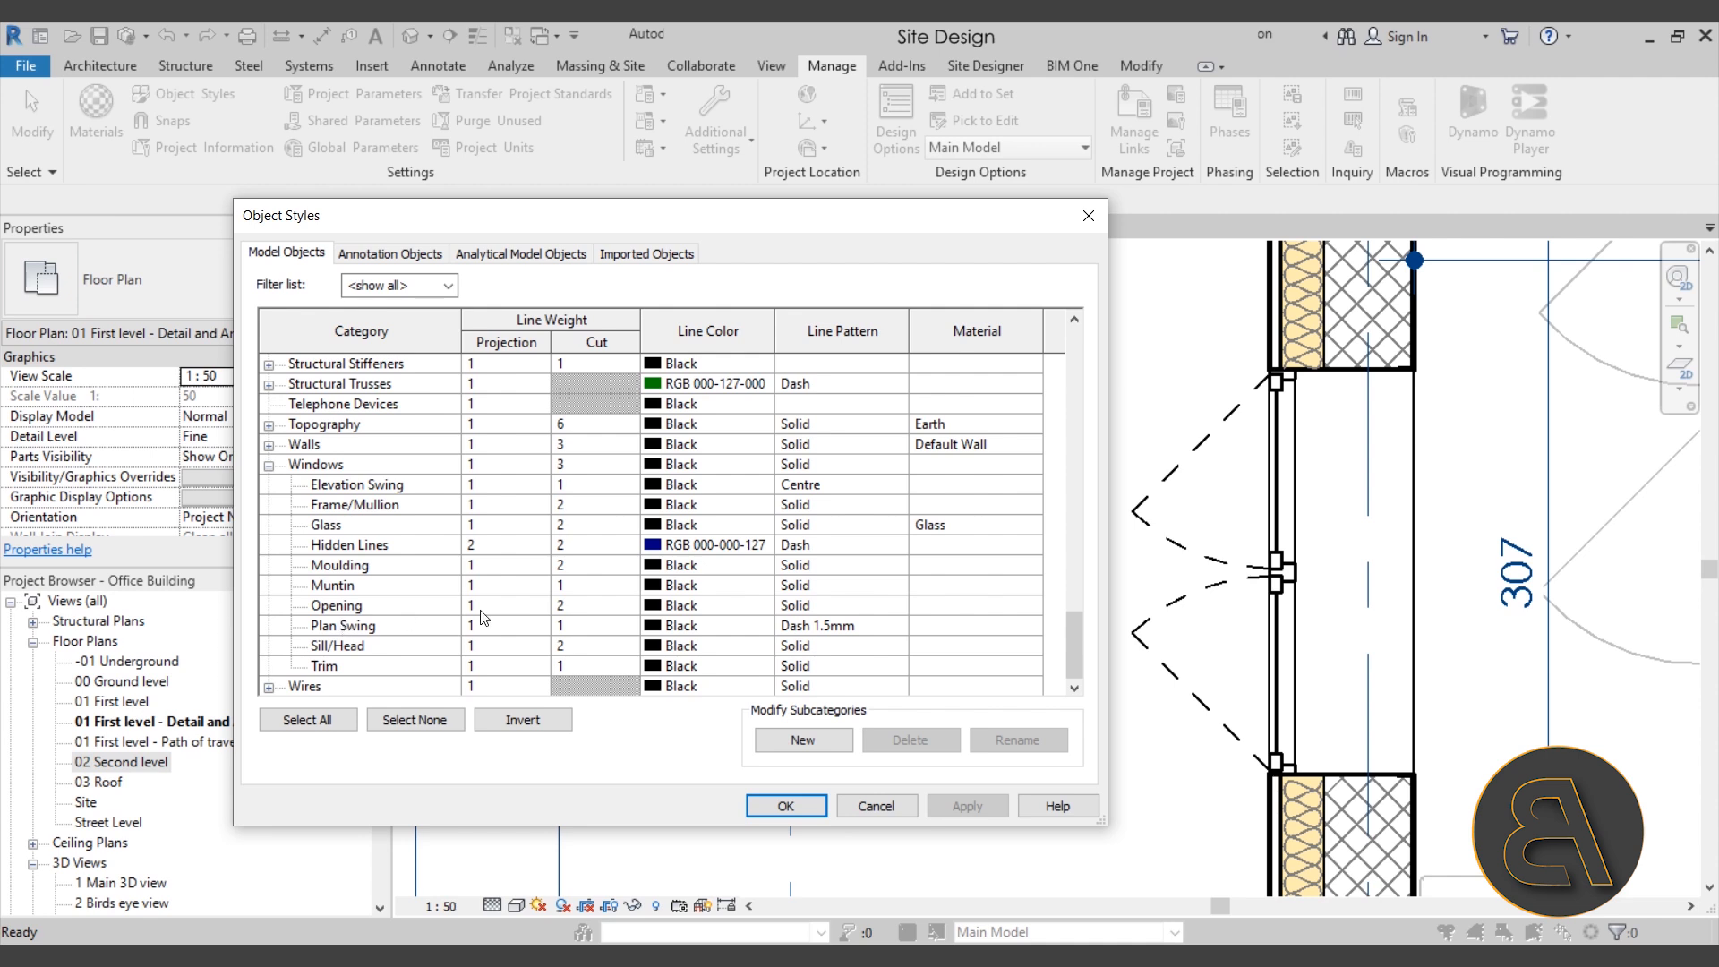
Step: Create a subcategory named "New subcategory" under the Windows category in Object Styles
click(803, 743)
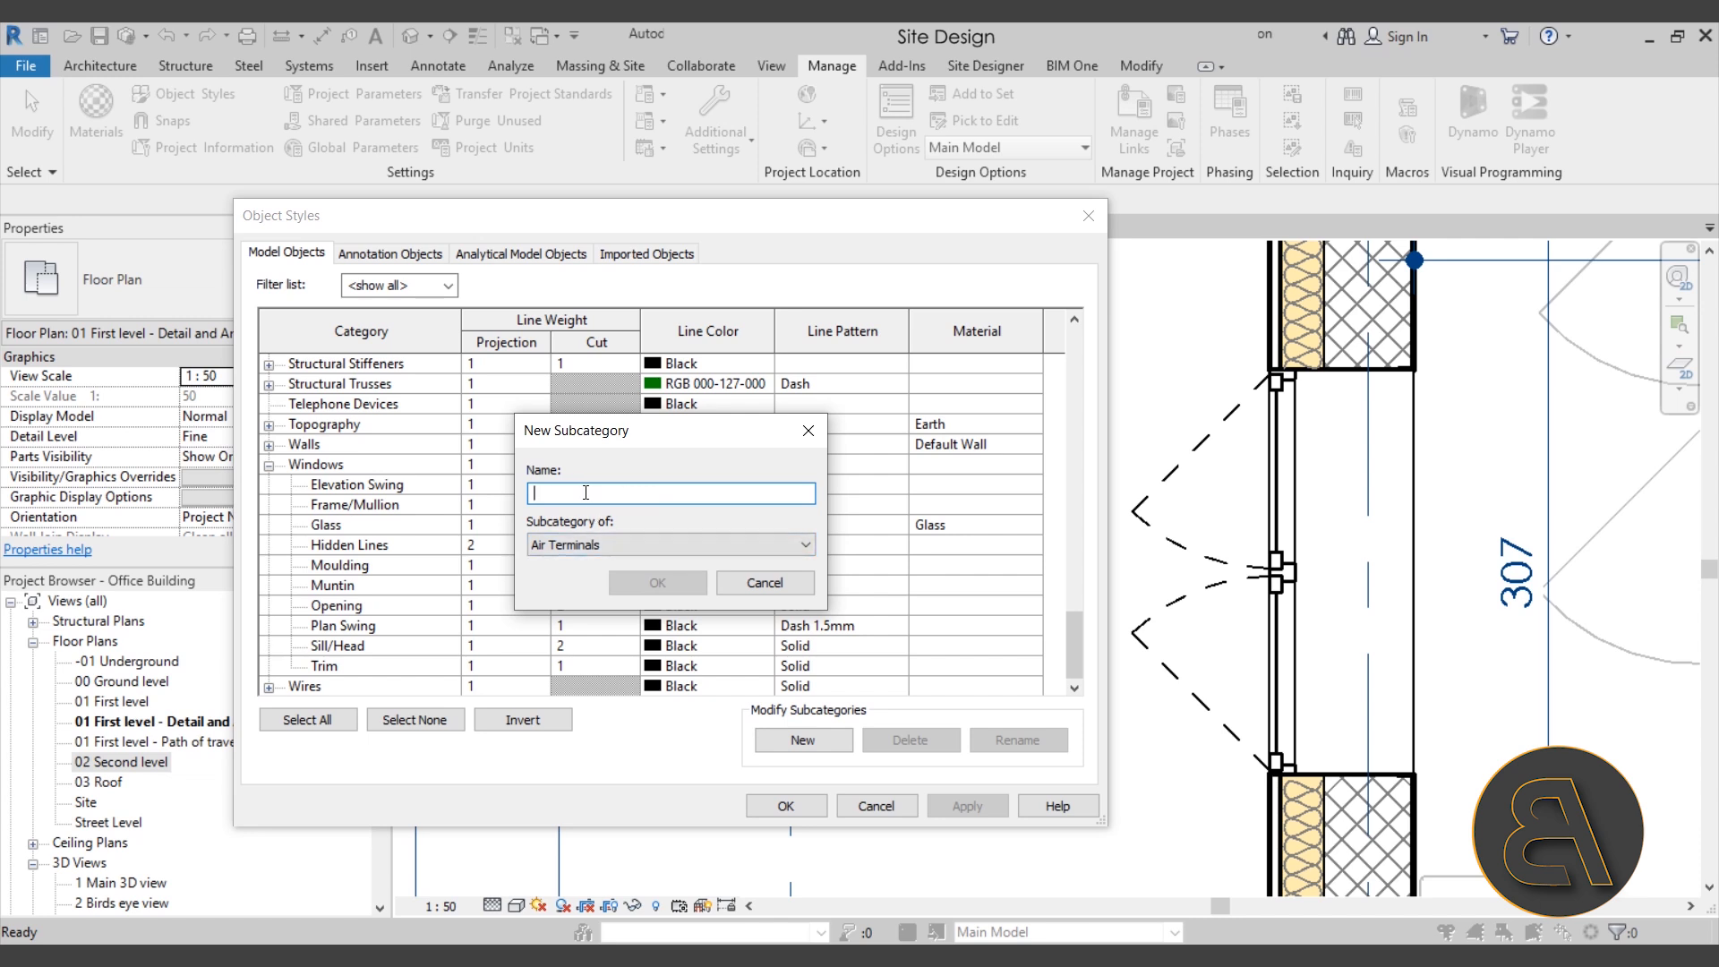
text(New subcategory)
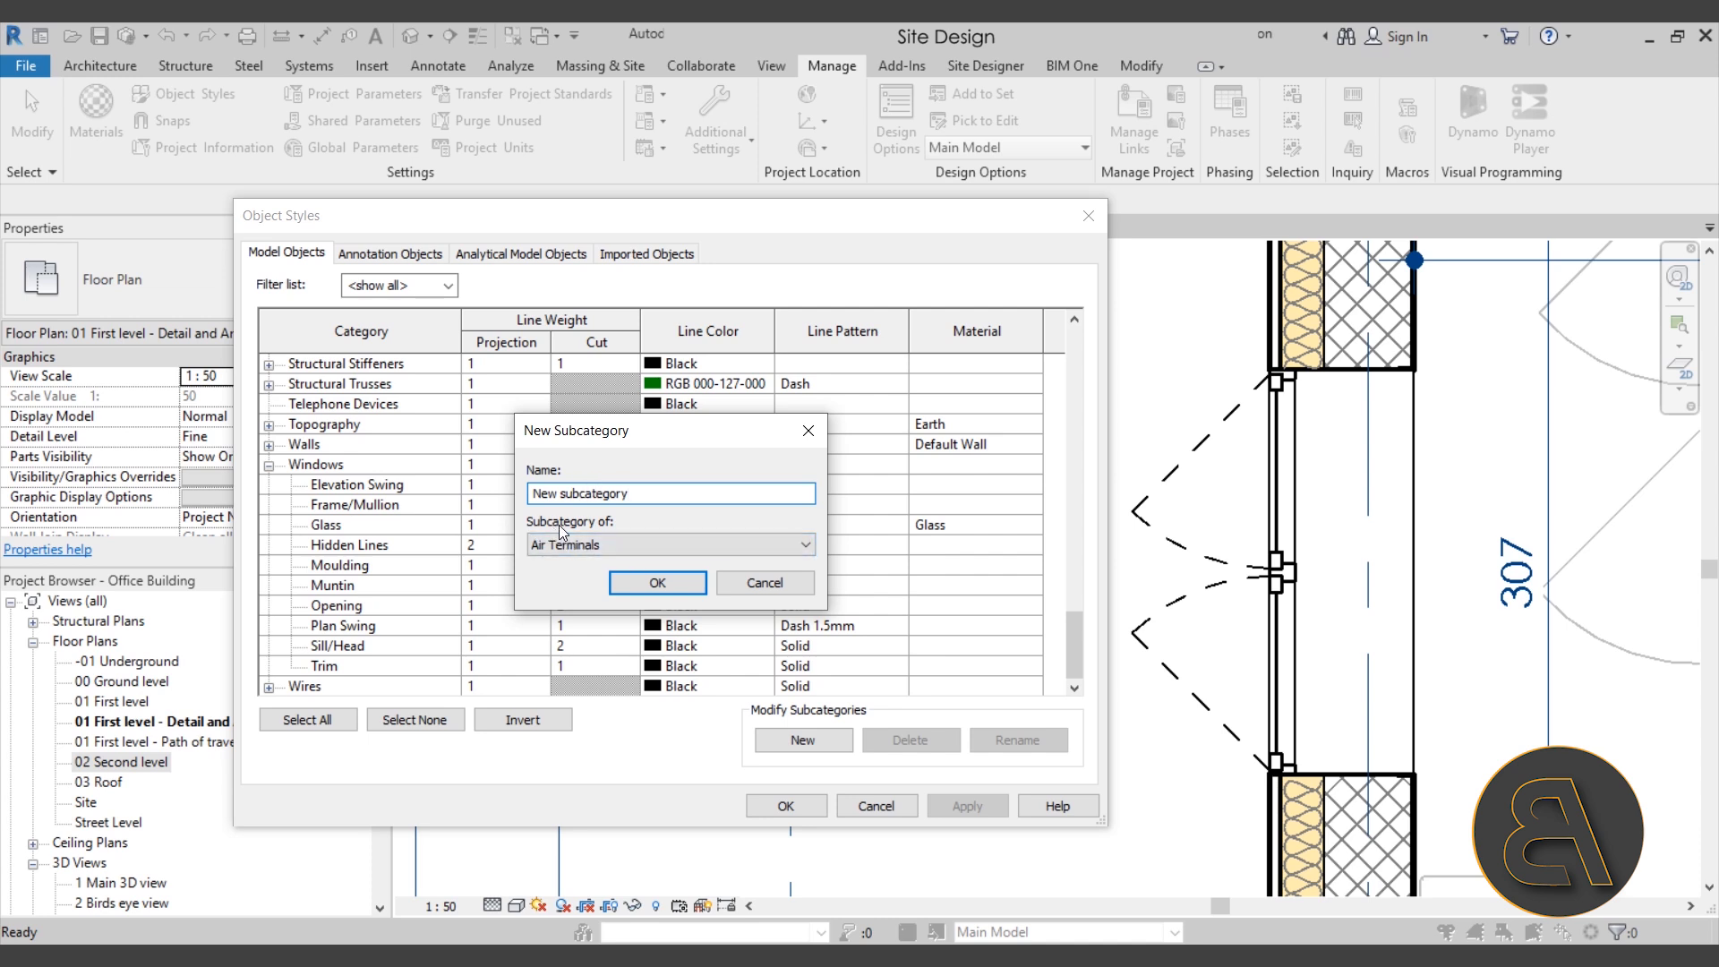
click(575, 548)
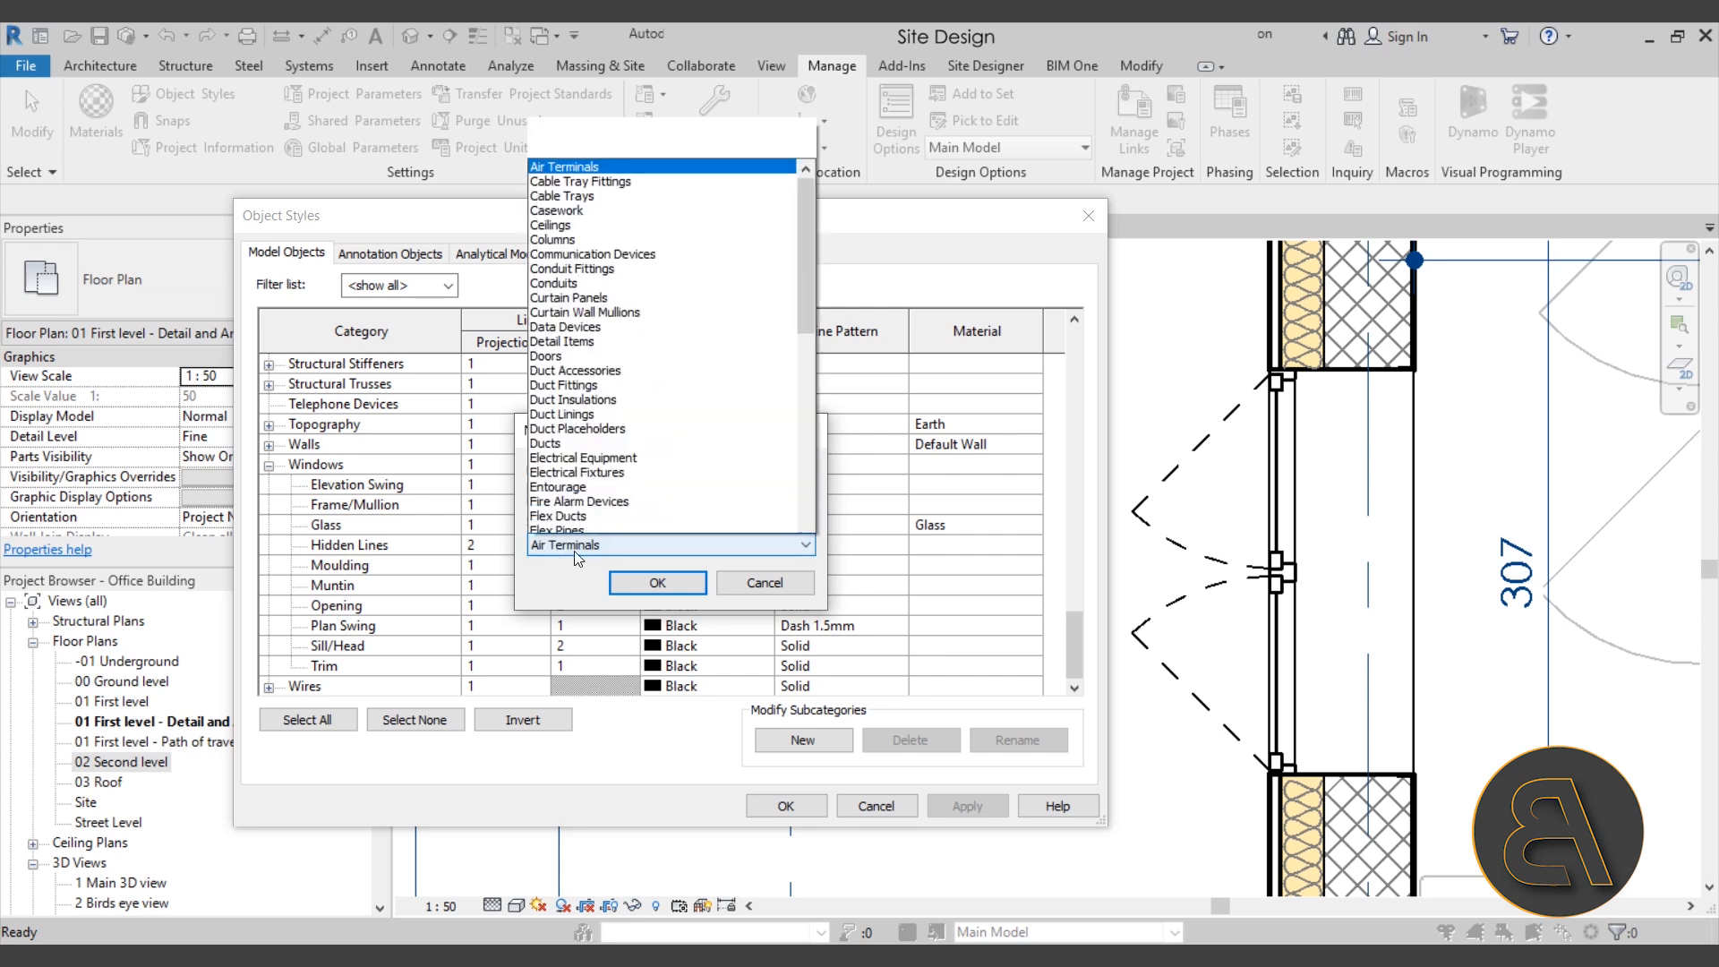
drag(808, 260, 792, 521)
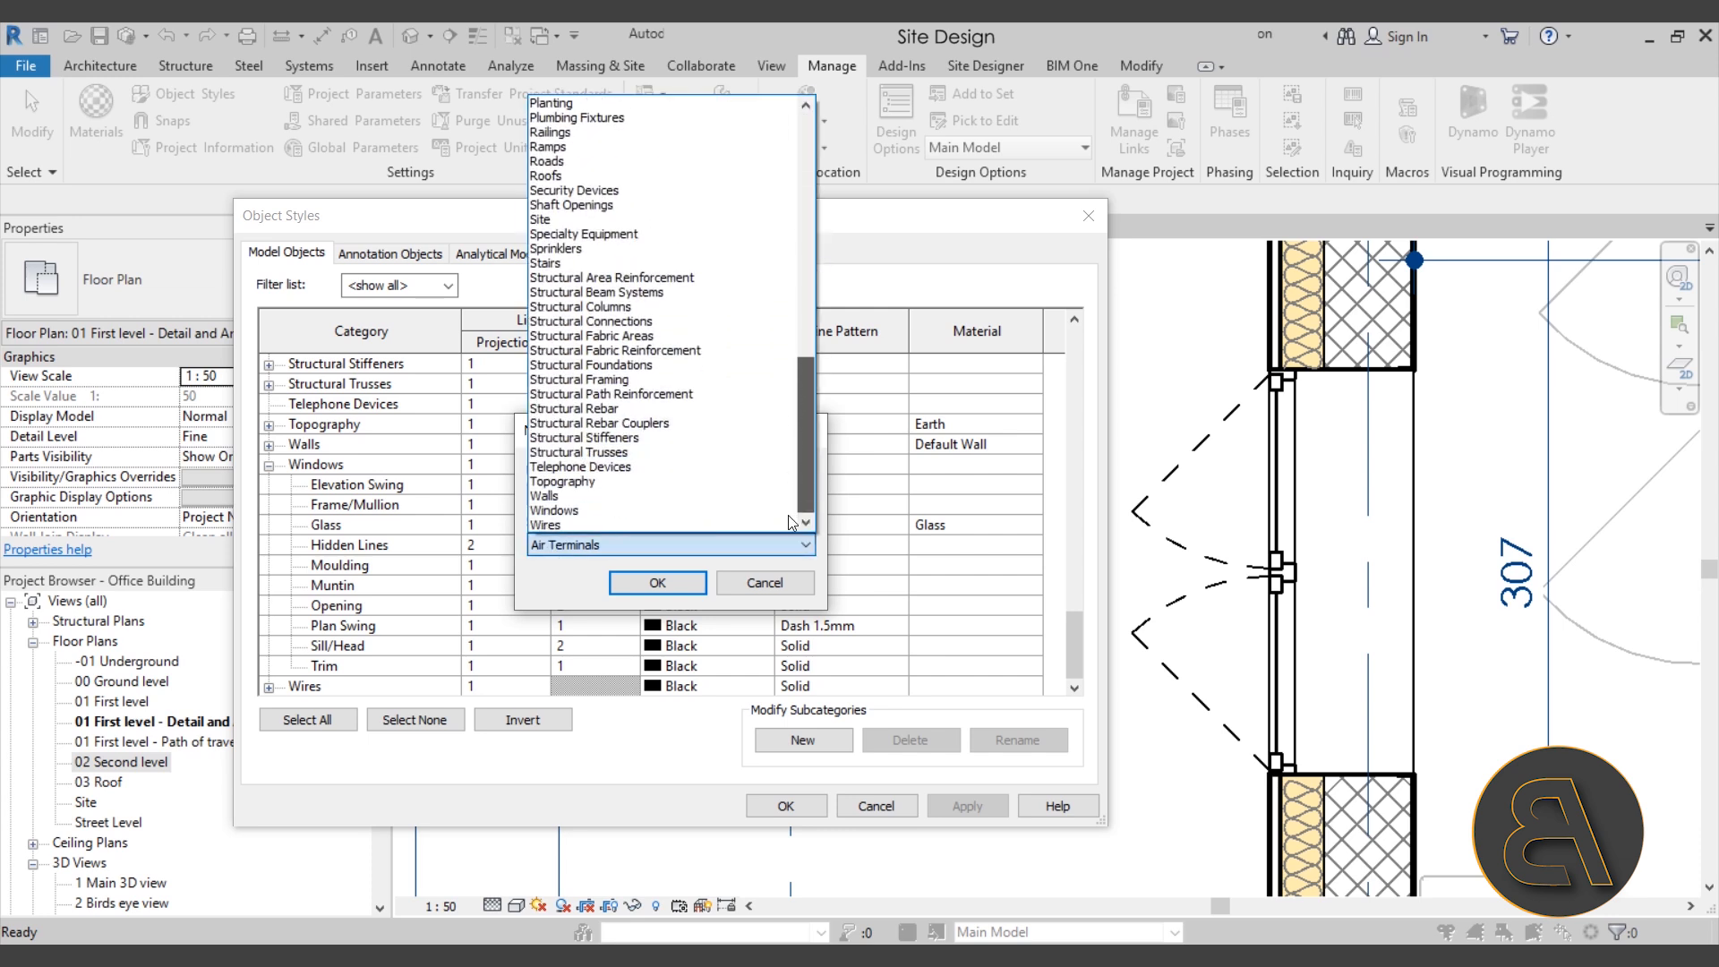
click(616, 510)
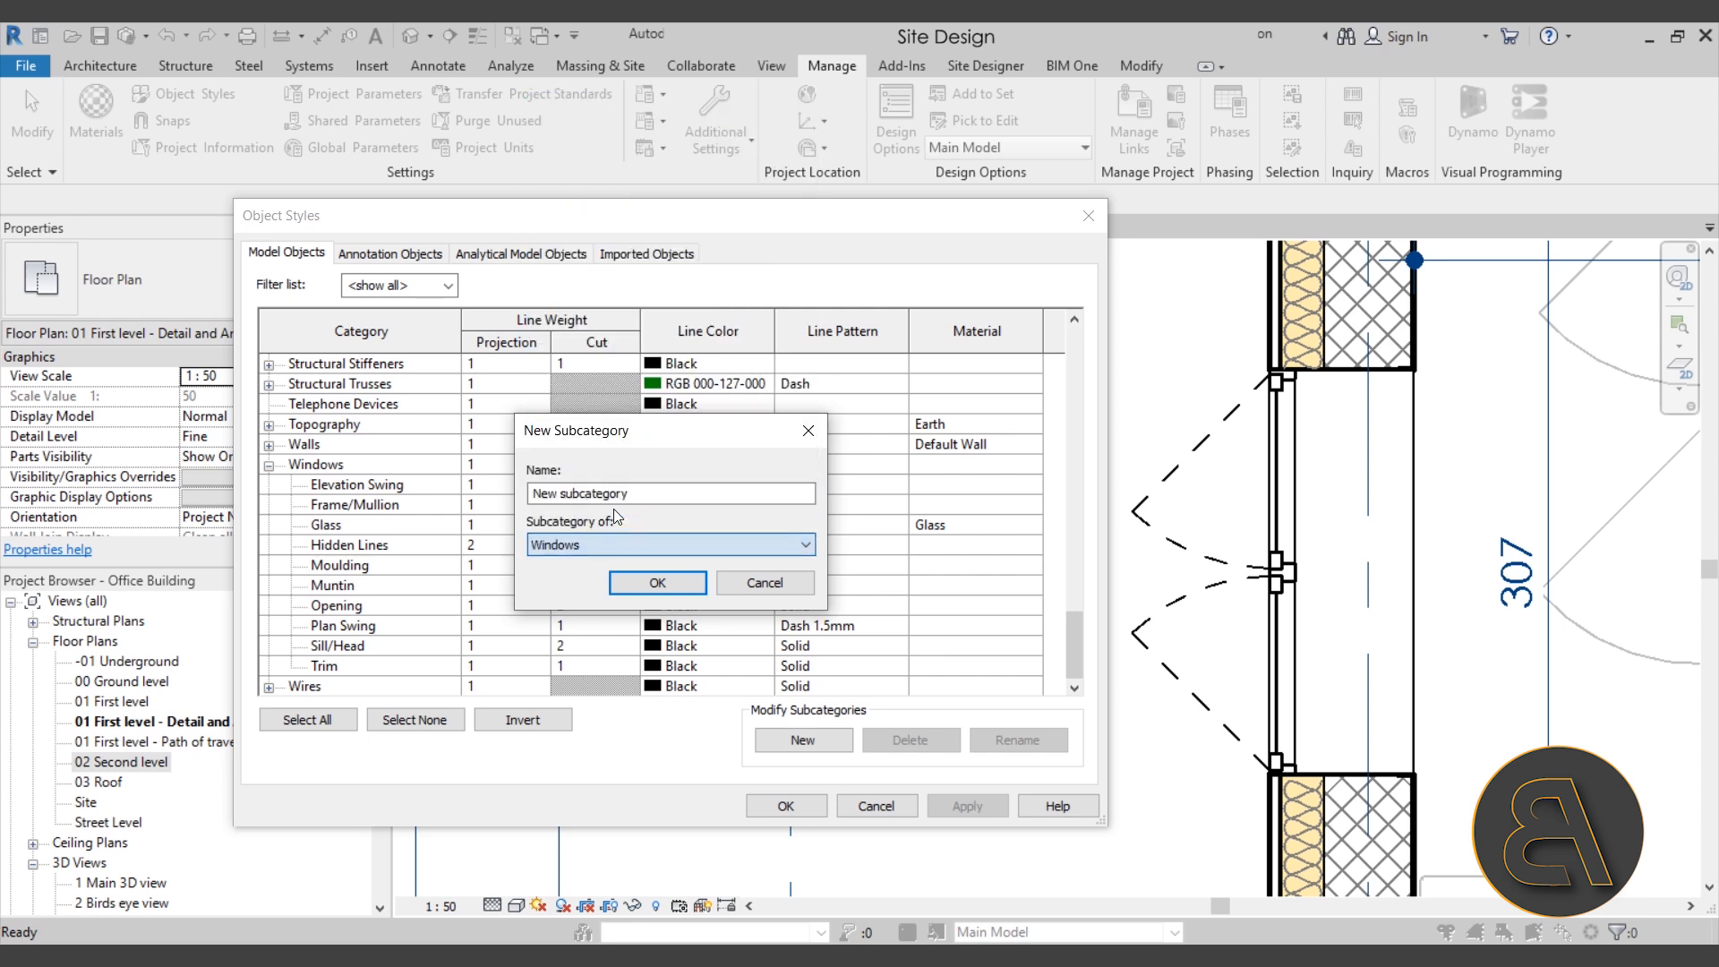
click(638, 583)
scroll(318, 621, down, 1)
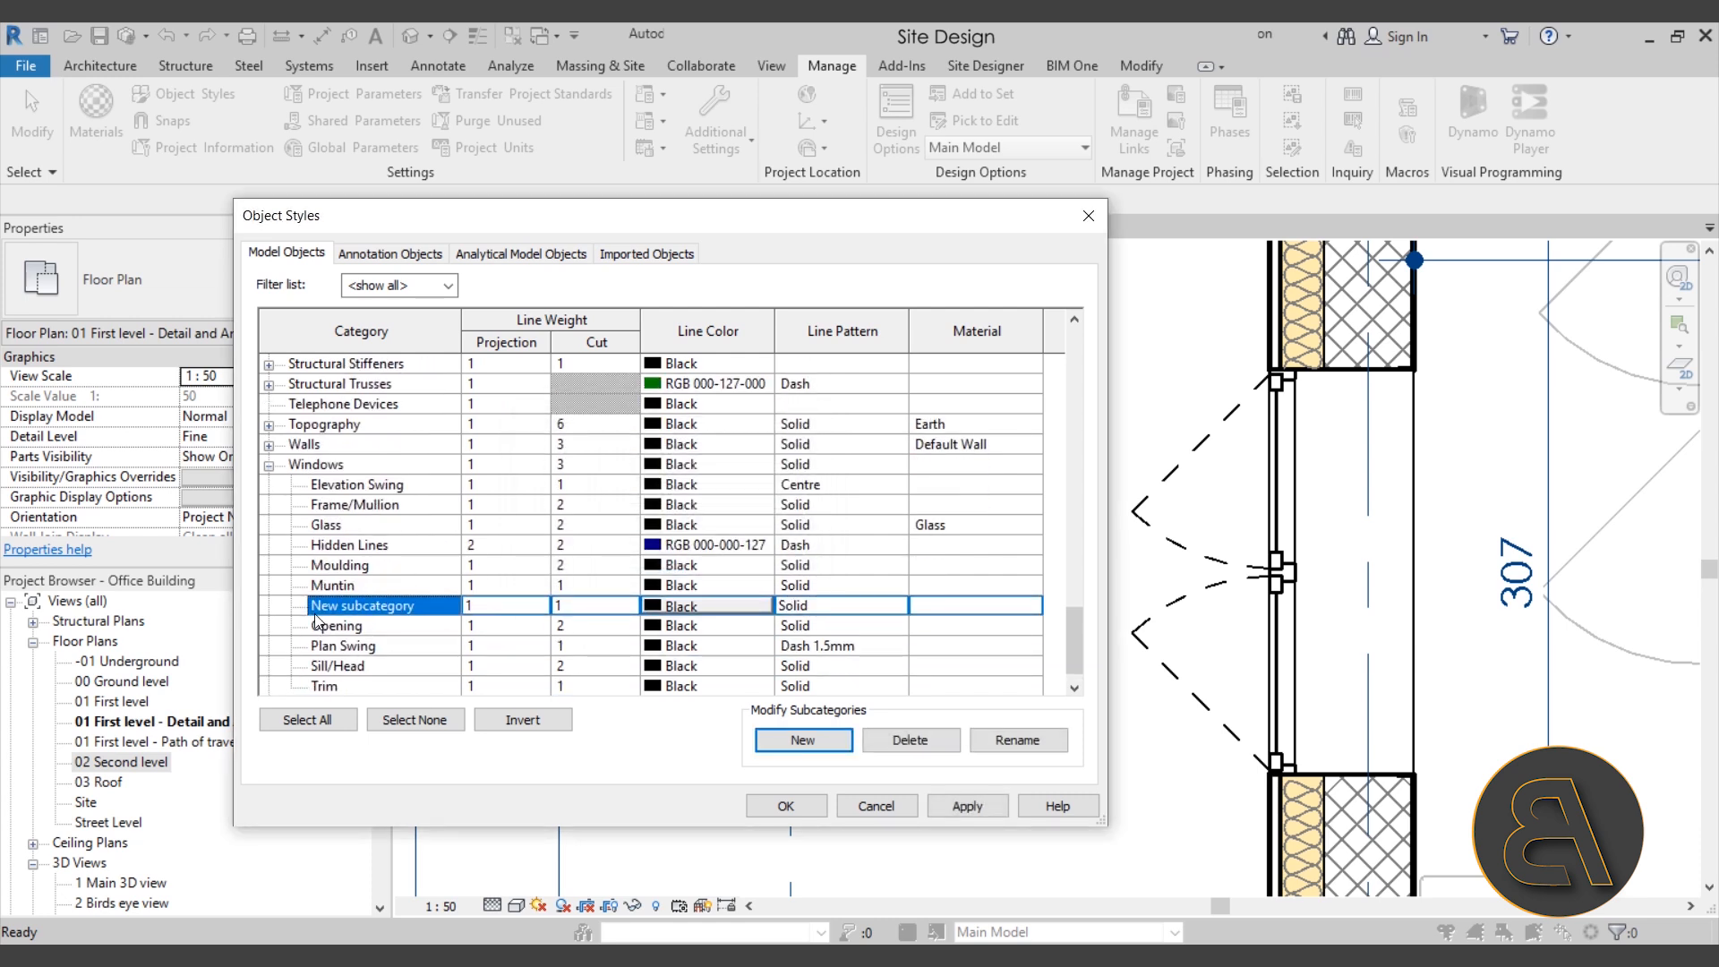
Step: Set the line color of the Windows "New subcategory" to Red, apply the change and close Object Styles
click(657, 608)
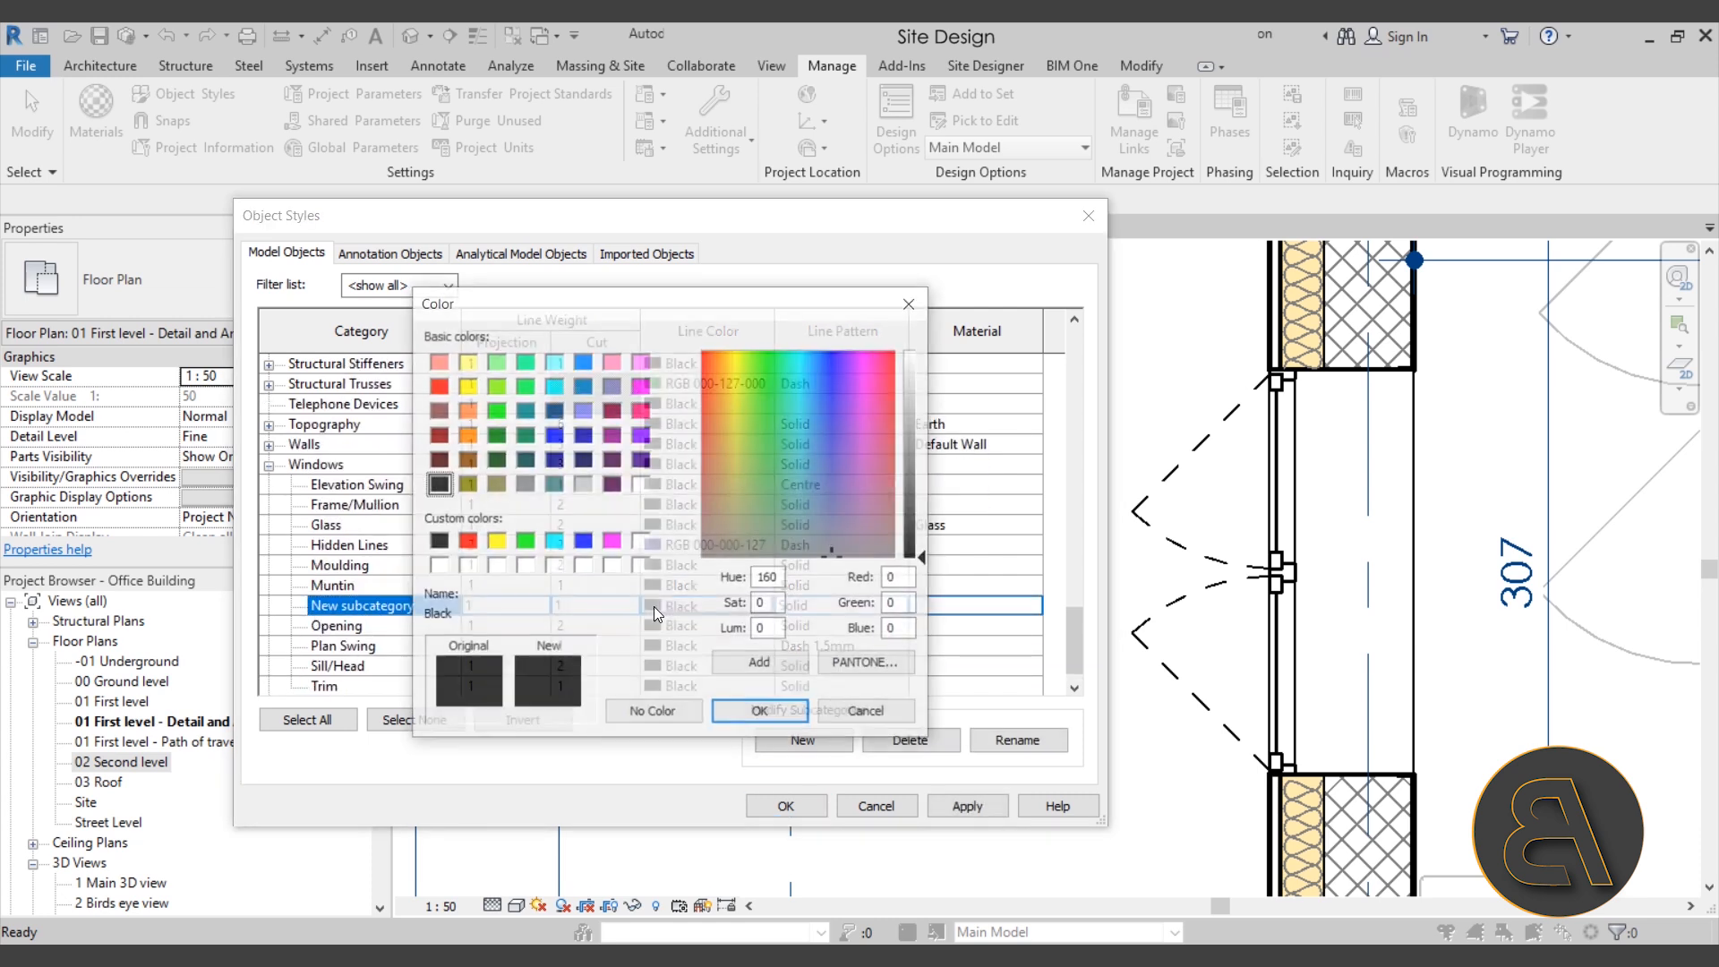
click(436, 385)
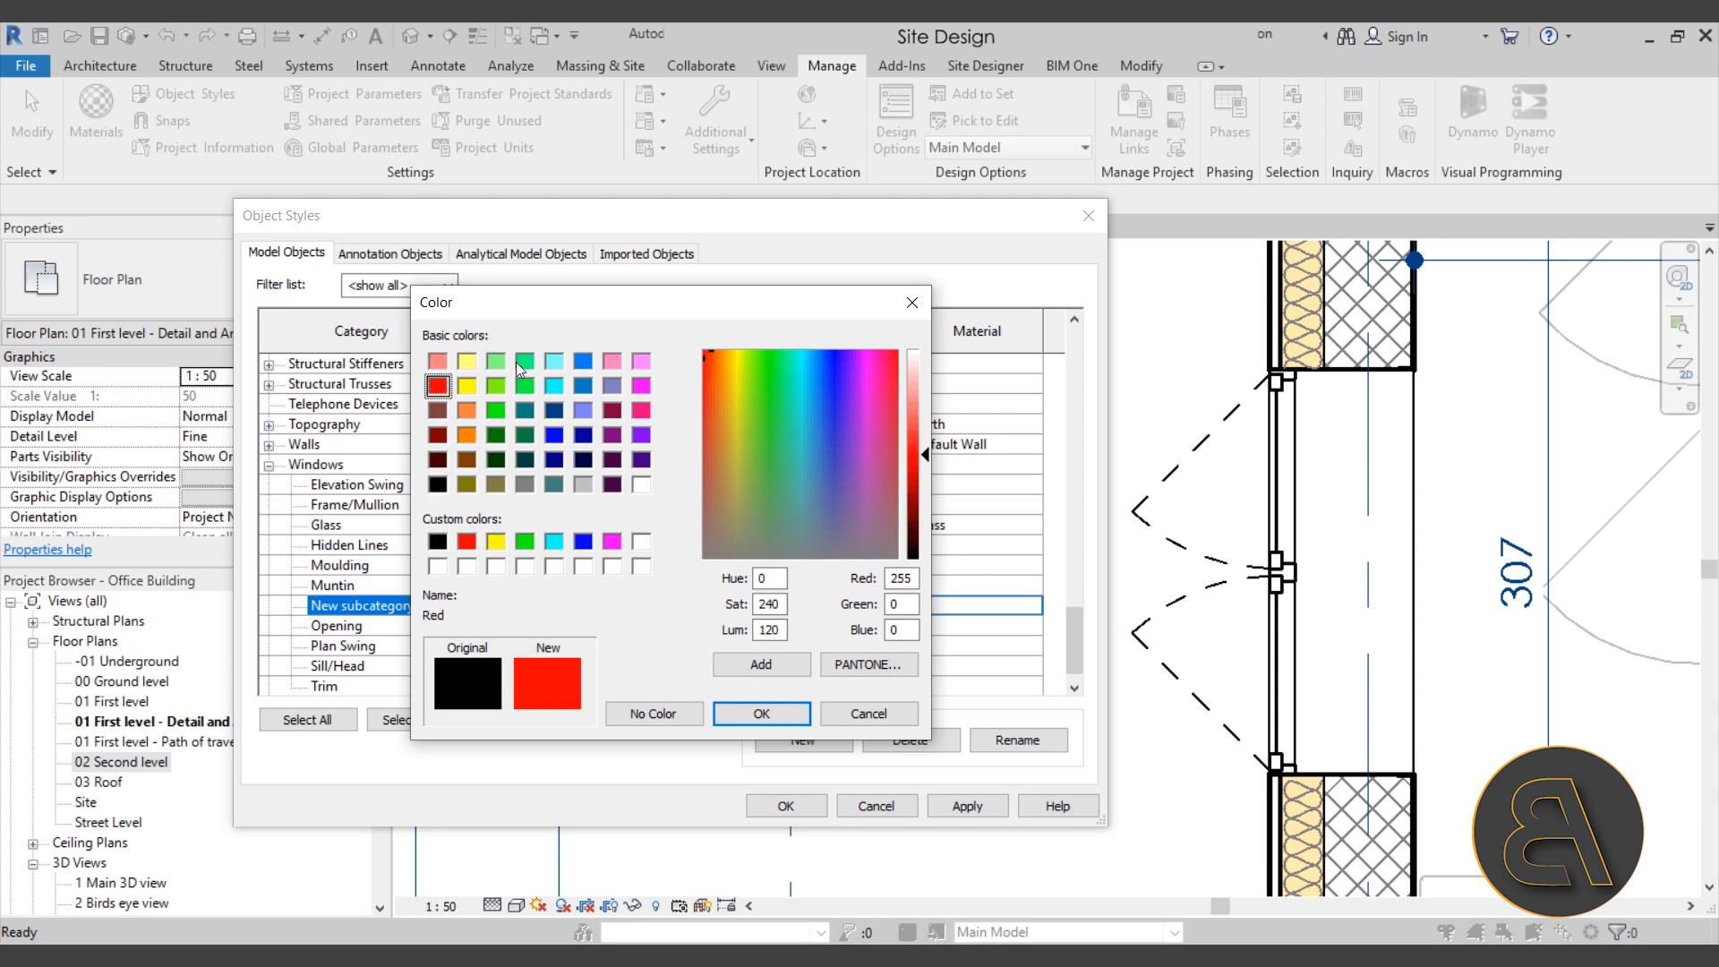
click(795, 713)
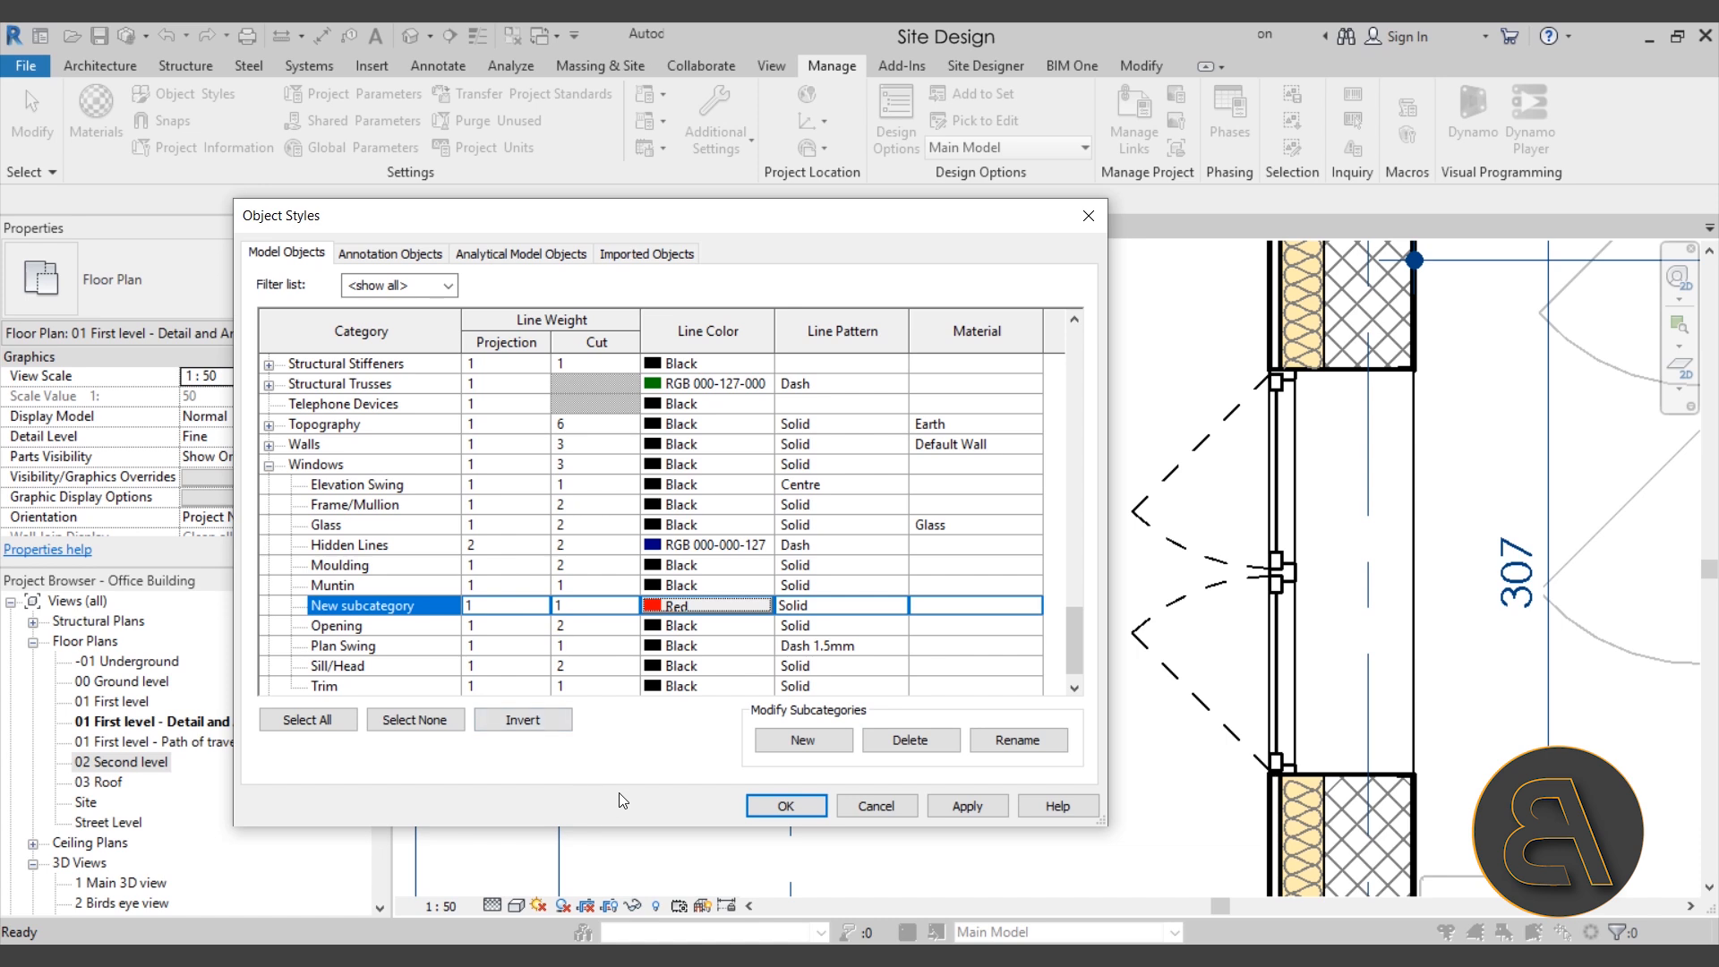
click(966, 808)
click(820, 806)
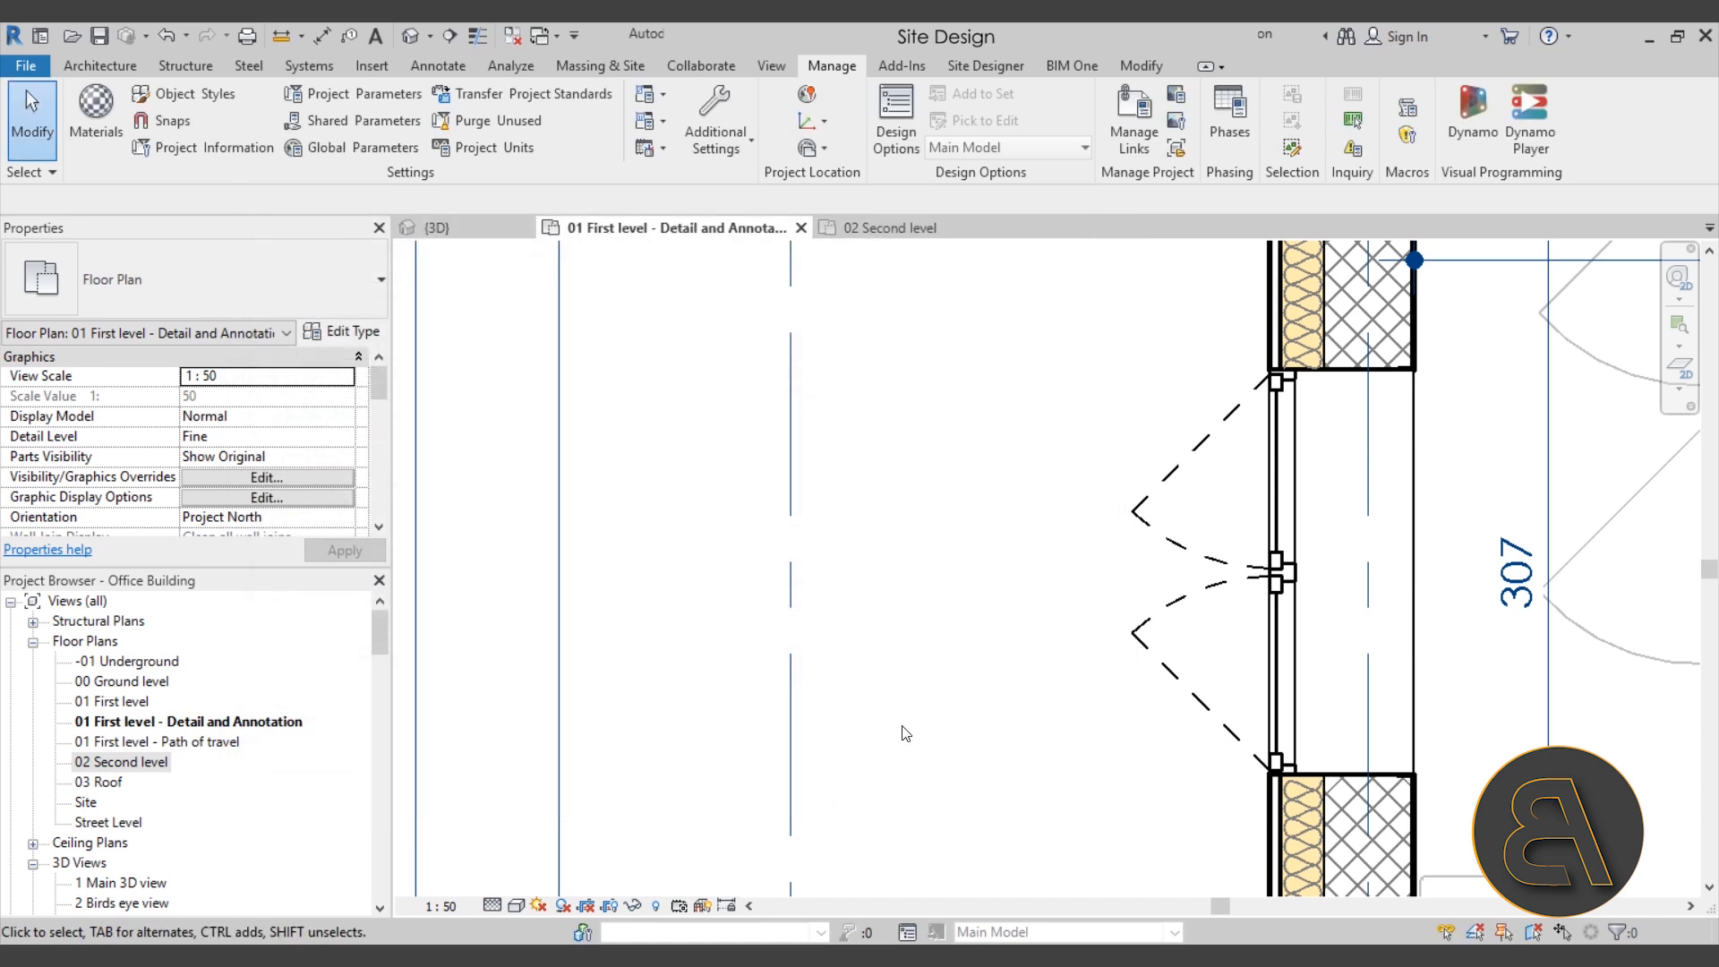
Step: Open the restroom's M_Window-Casement-Double window family for editing and display its Ref. Level floor plan
scroll(744, 302, down, 5)
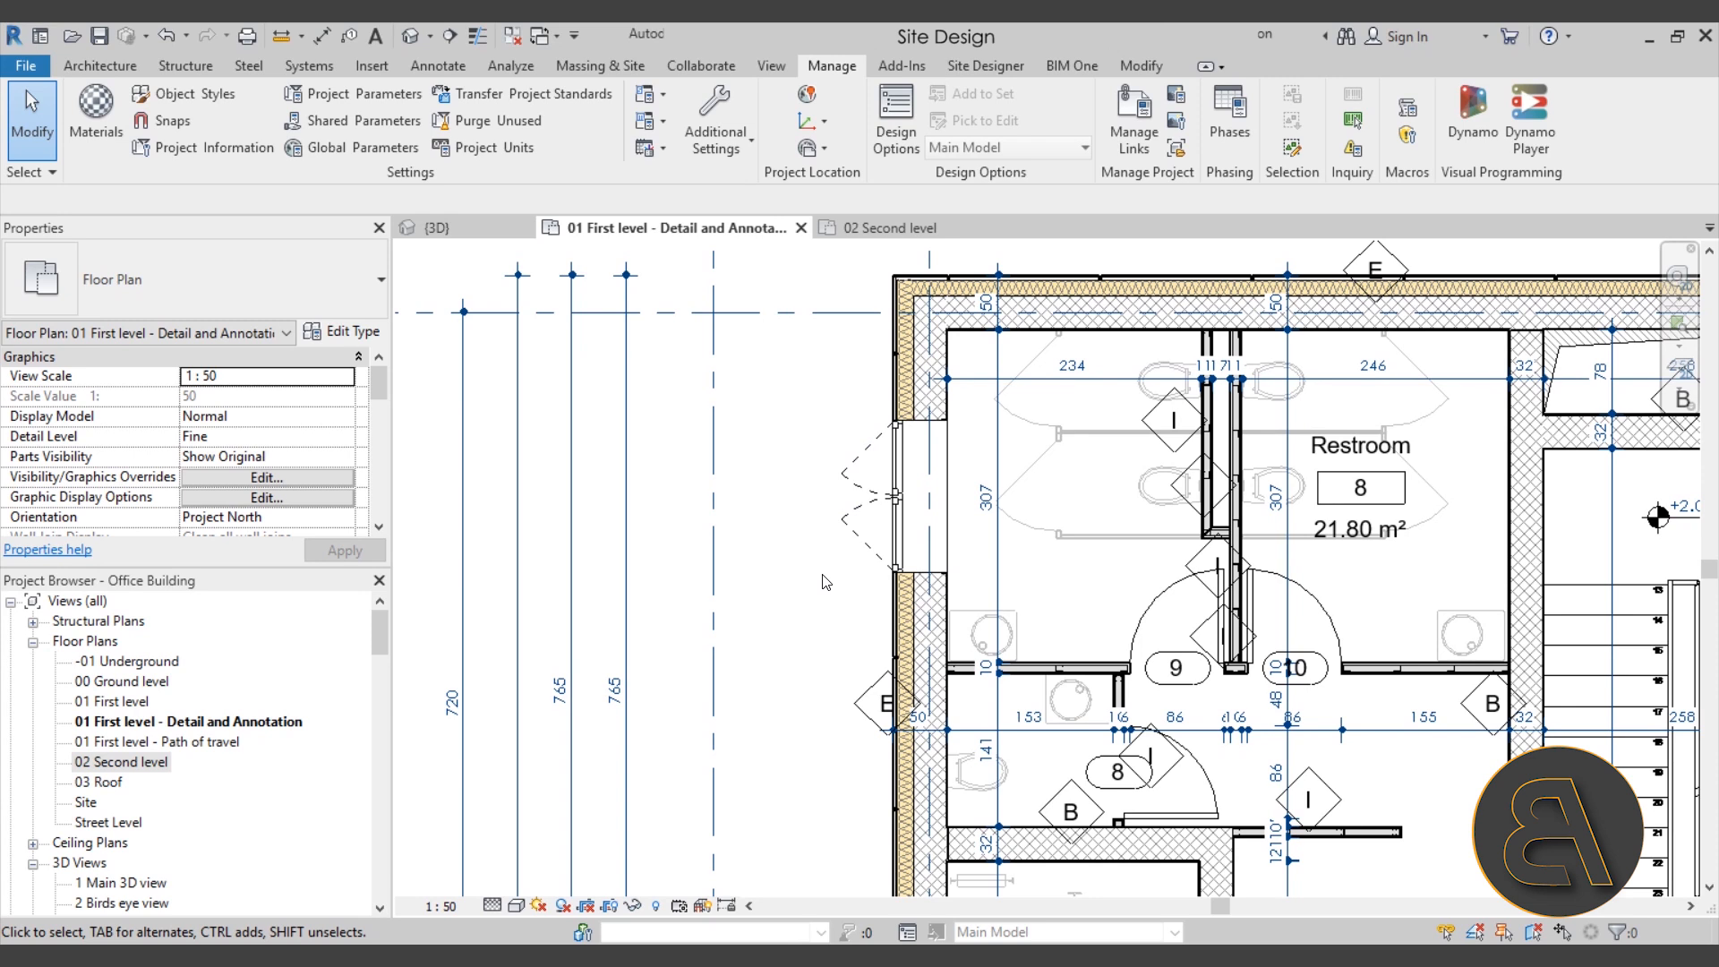
click(844, 540)
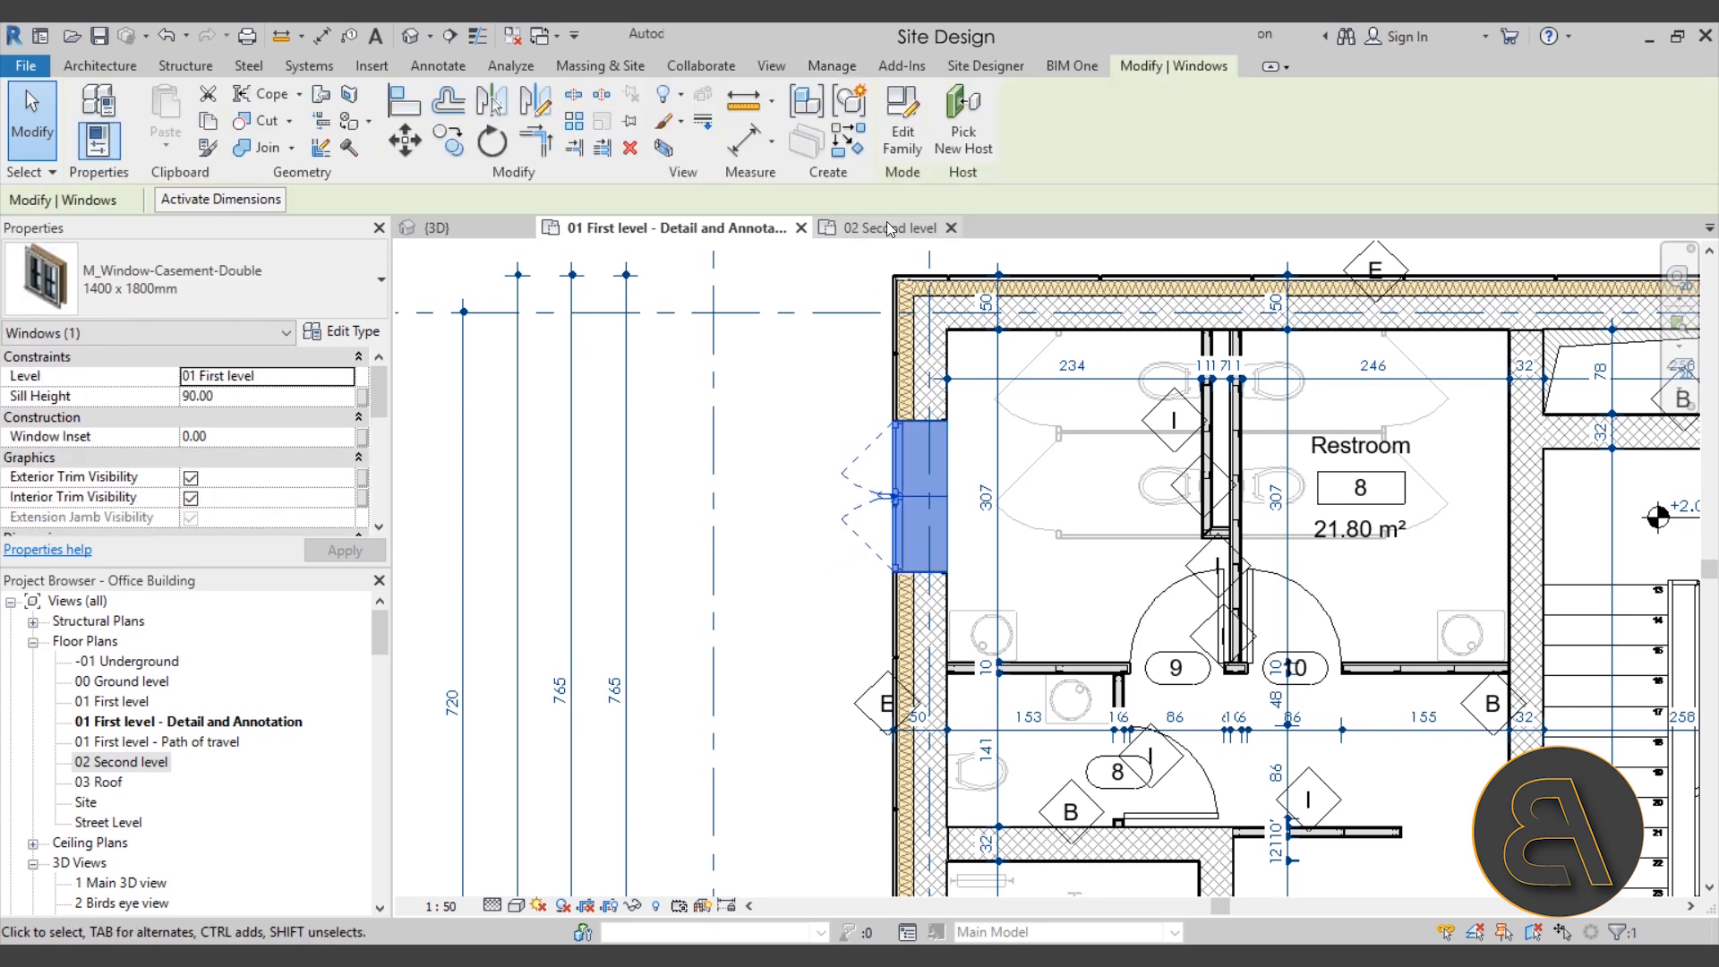
click(894, 153)
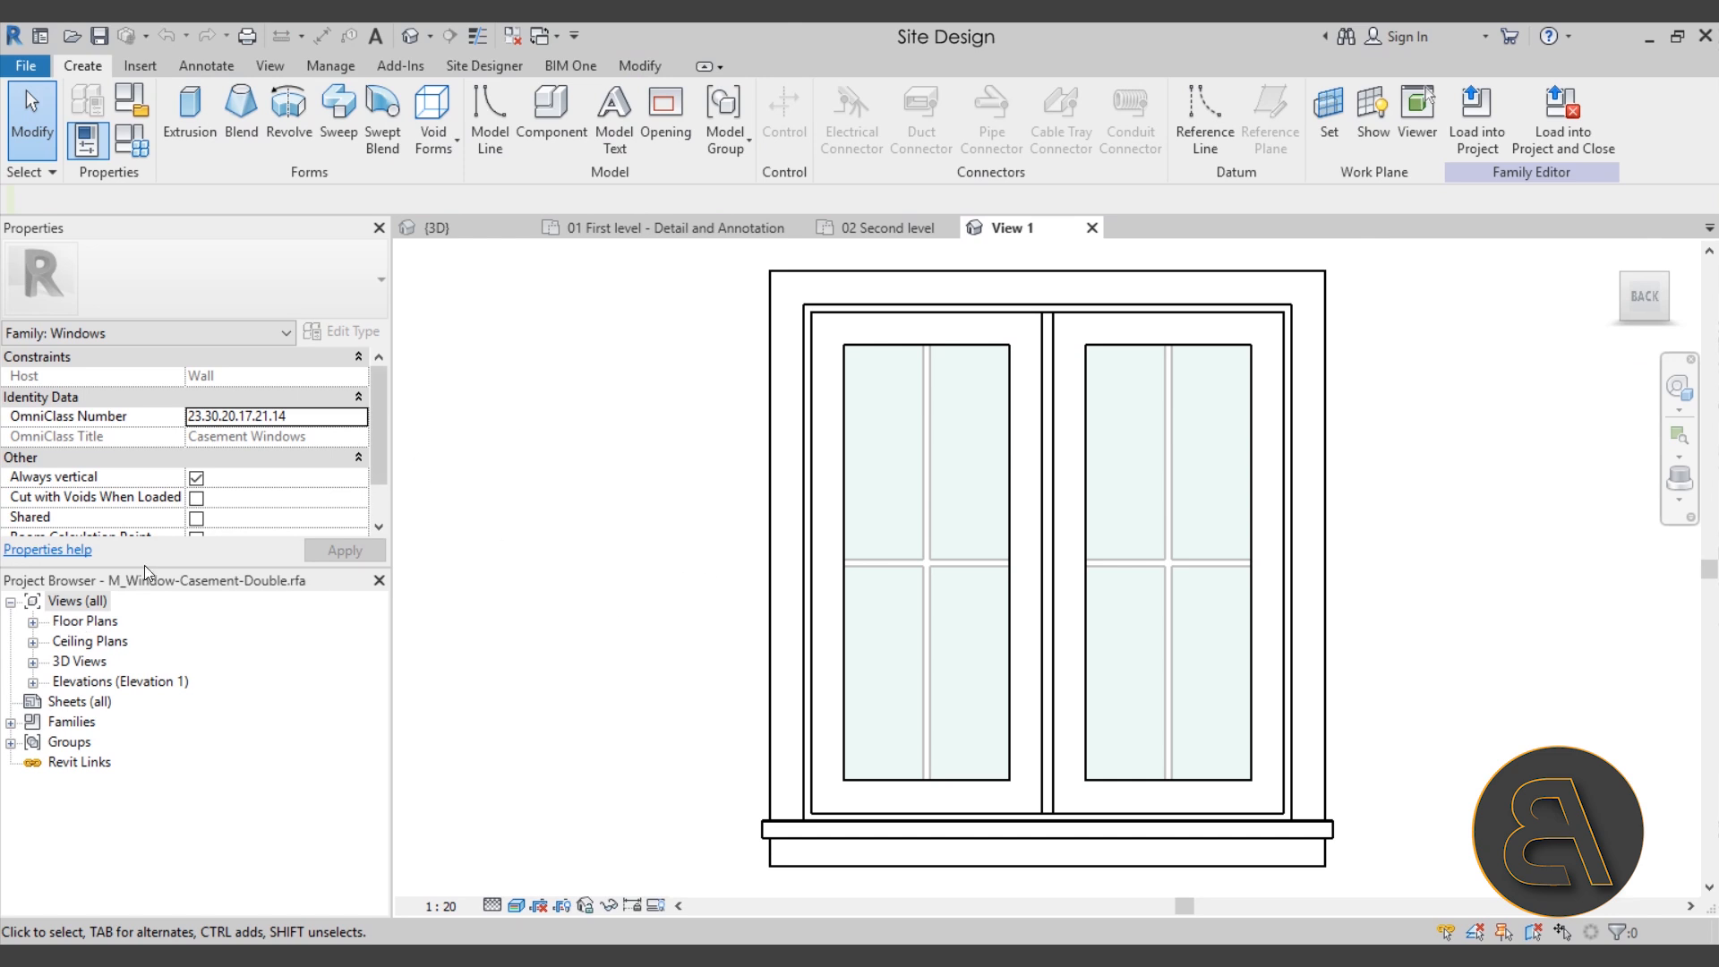
click(34, 621)
double_click(102, 641)
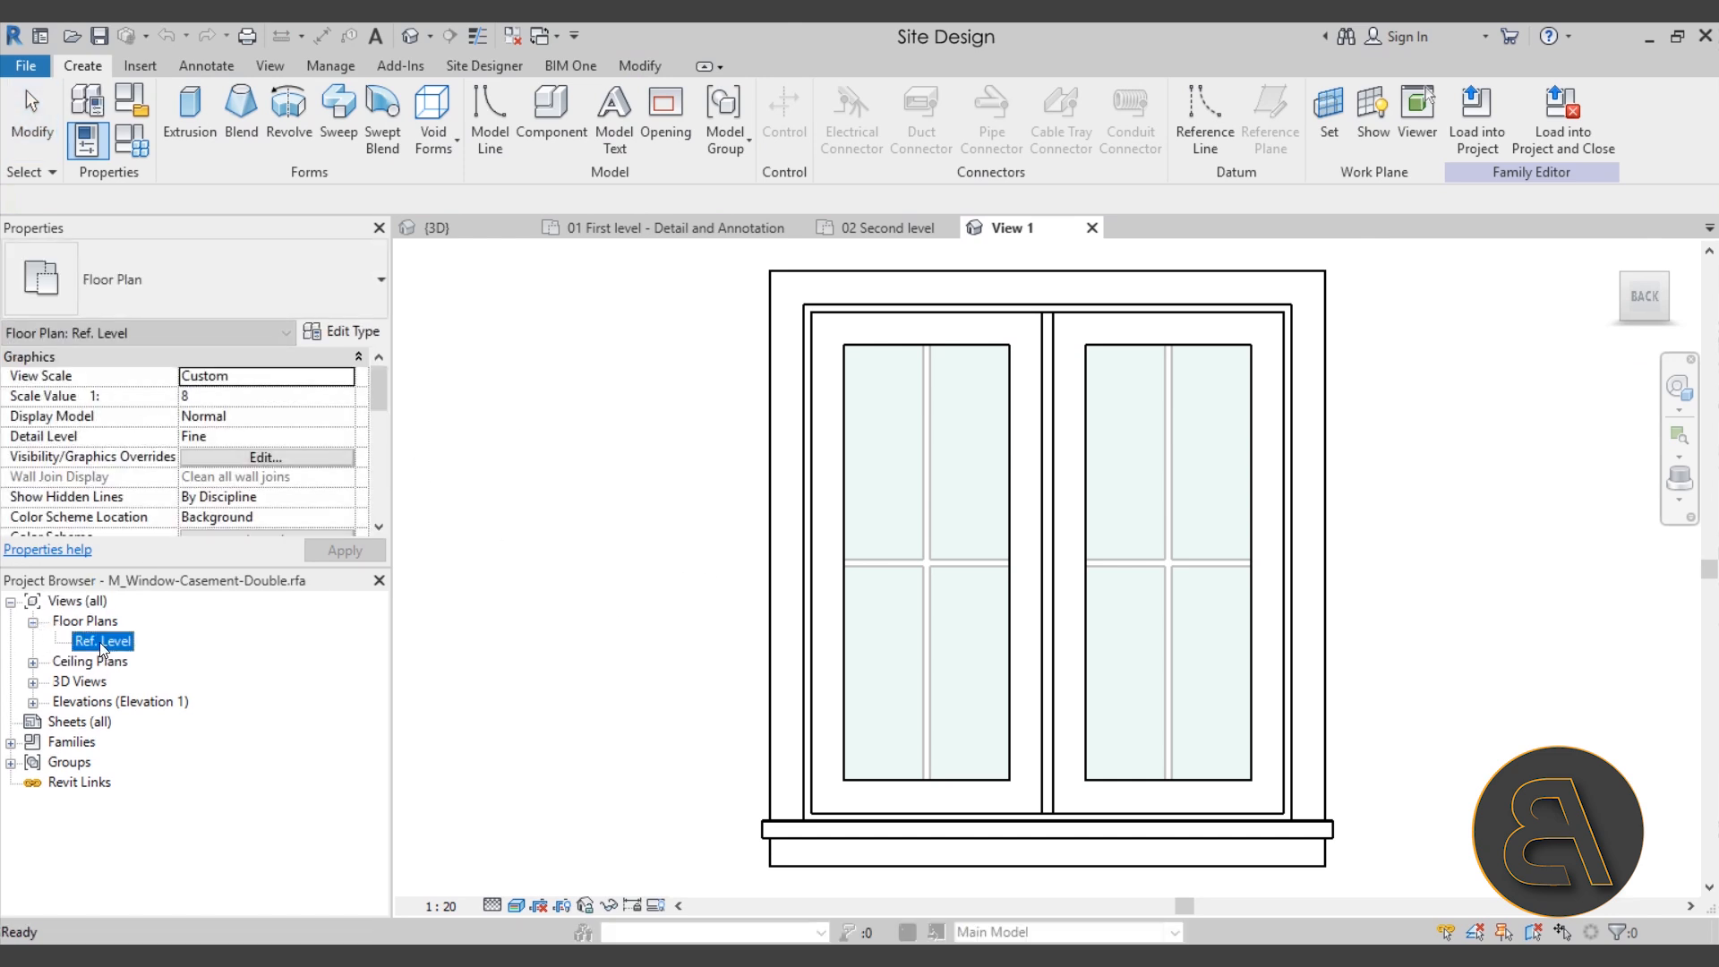
scroll(994, 562, up, 3)
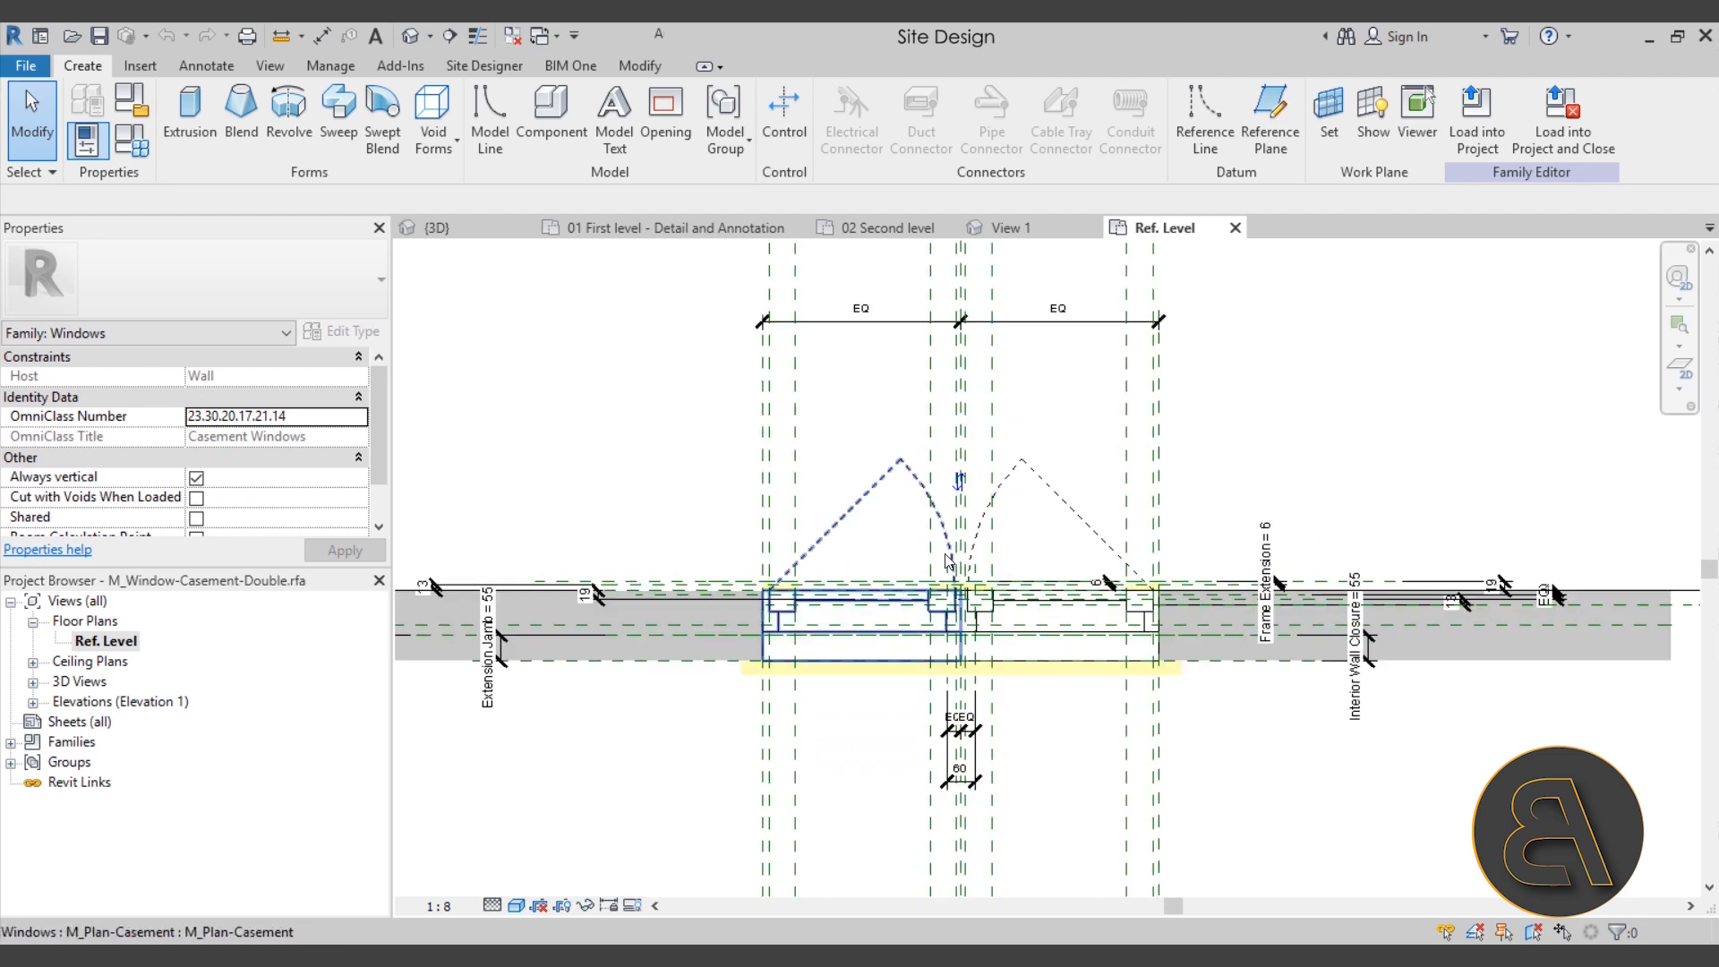
Step: Inspect the nested casement, exterior trim and interior trim components of the window in the Ref. Level plan
click(883, 524)
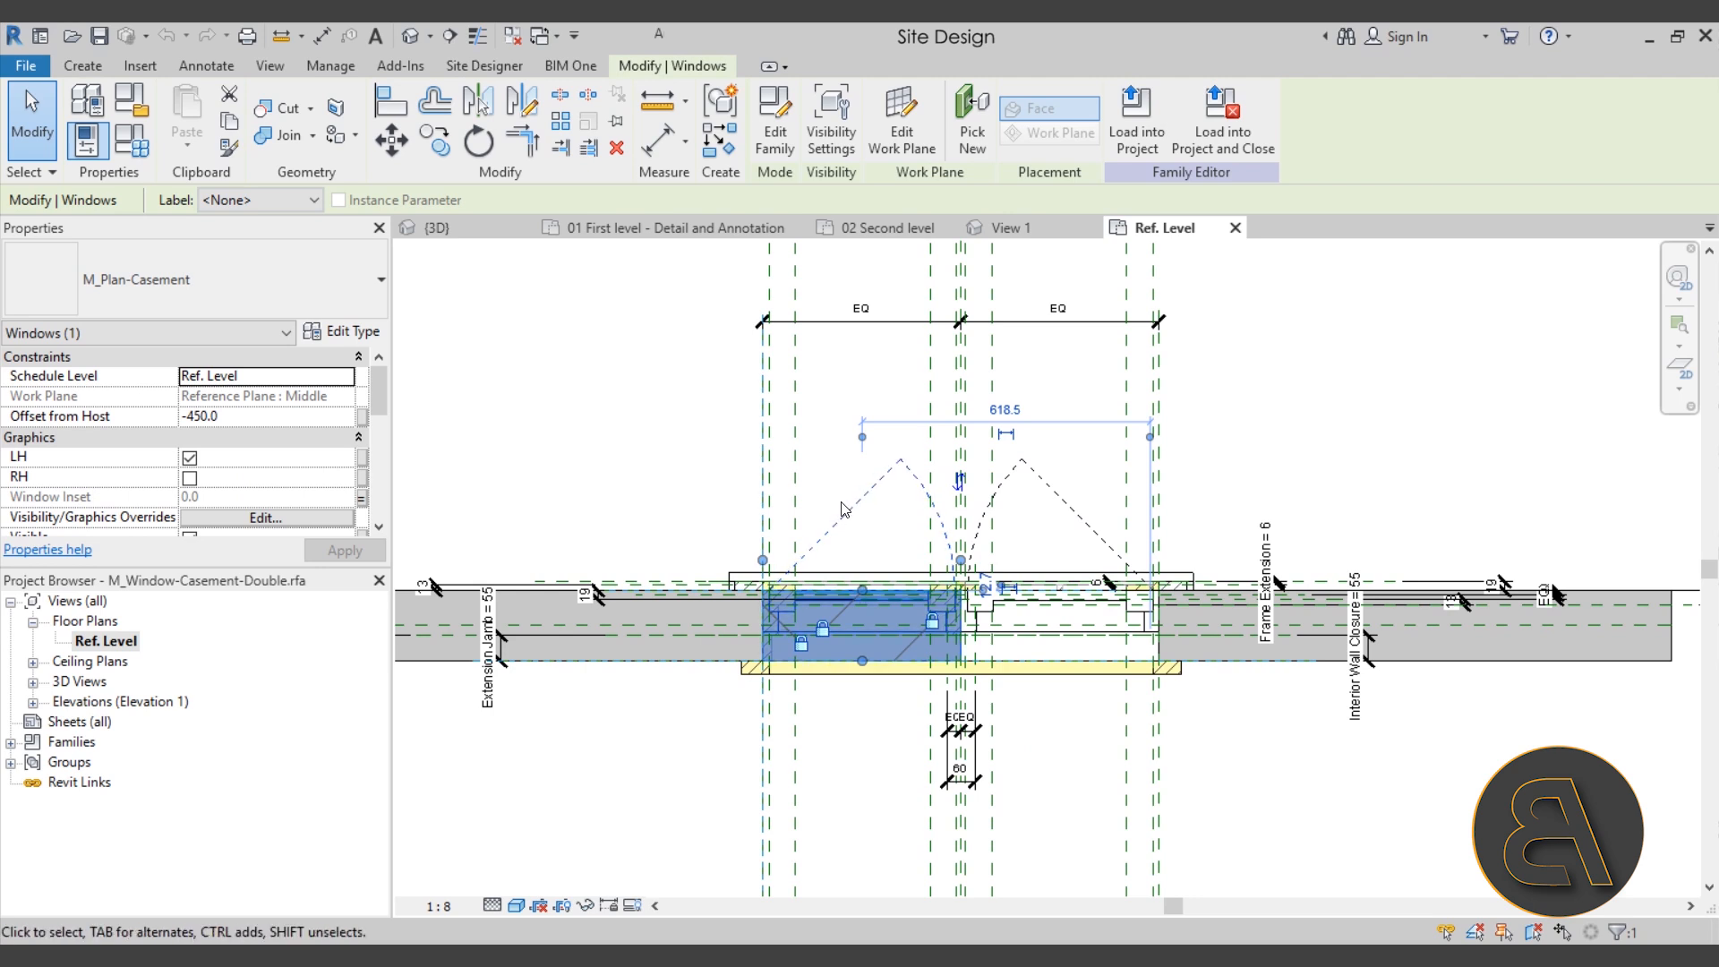
scroll(877, 557, up, 3)
middle_drag(875, 558, 908, 509)
click(846, 544)
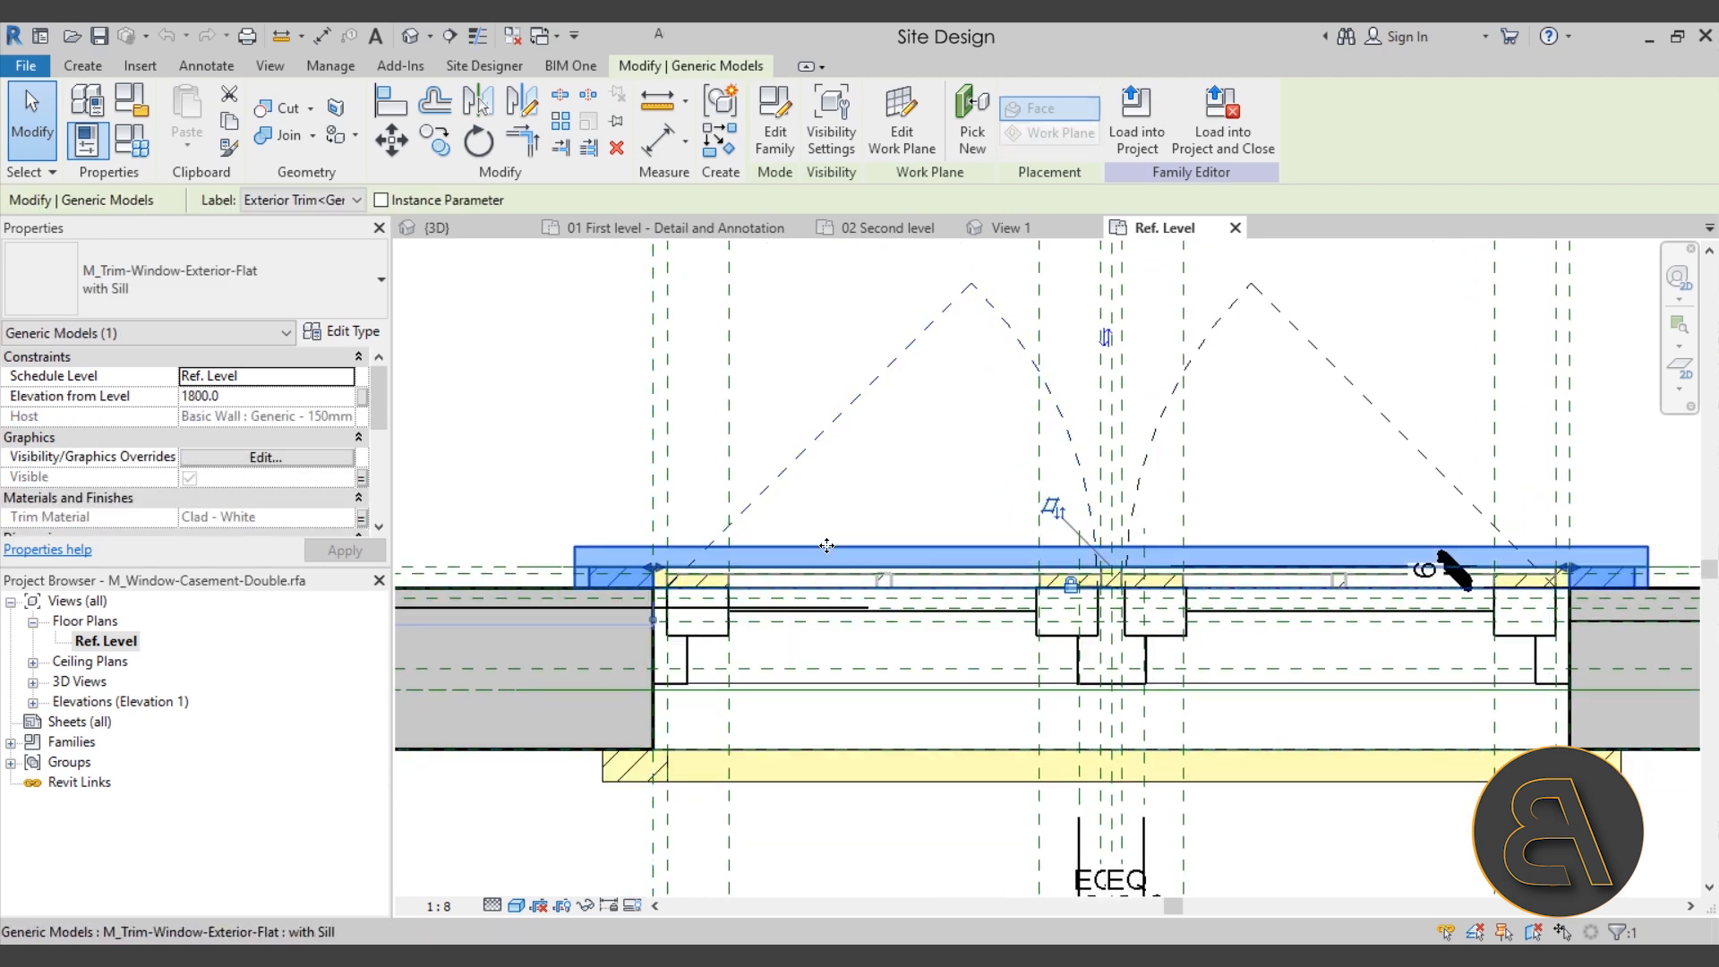
scroll(873, 459, down, 2)
click(759, 674)
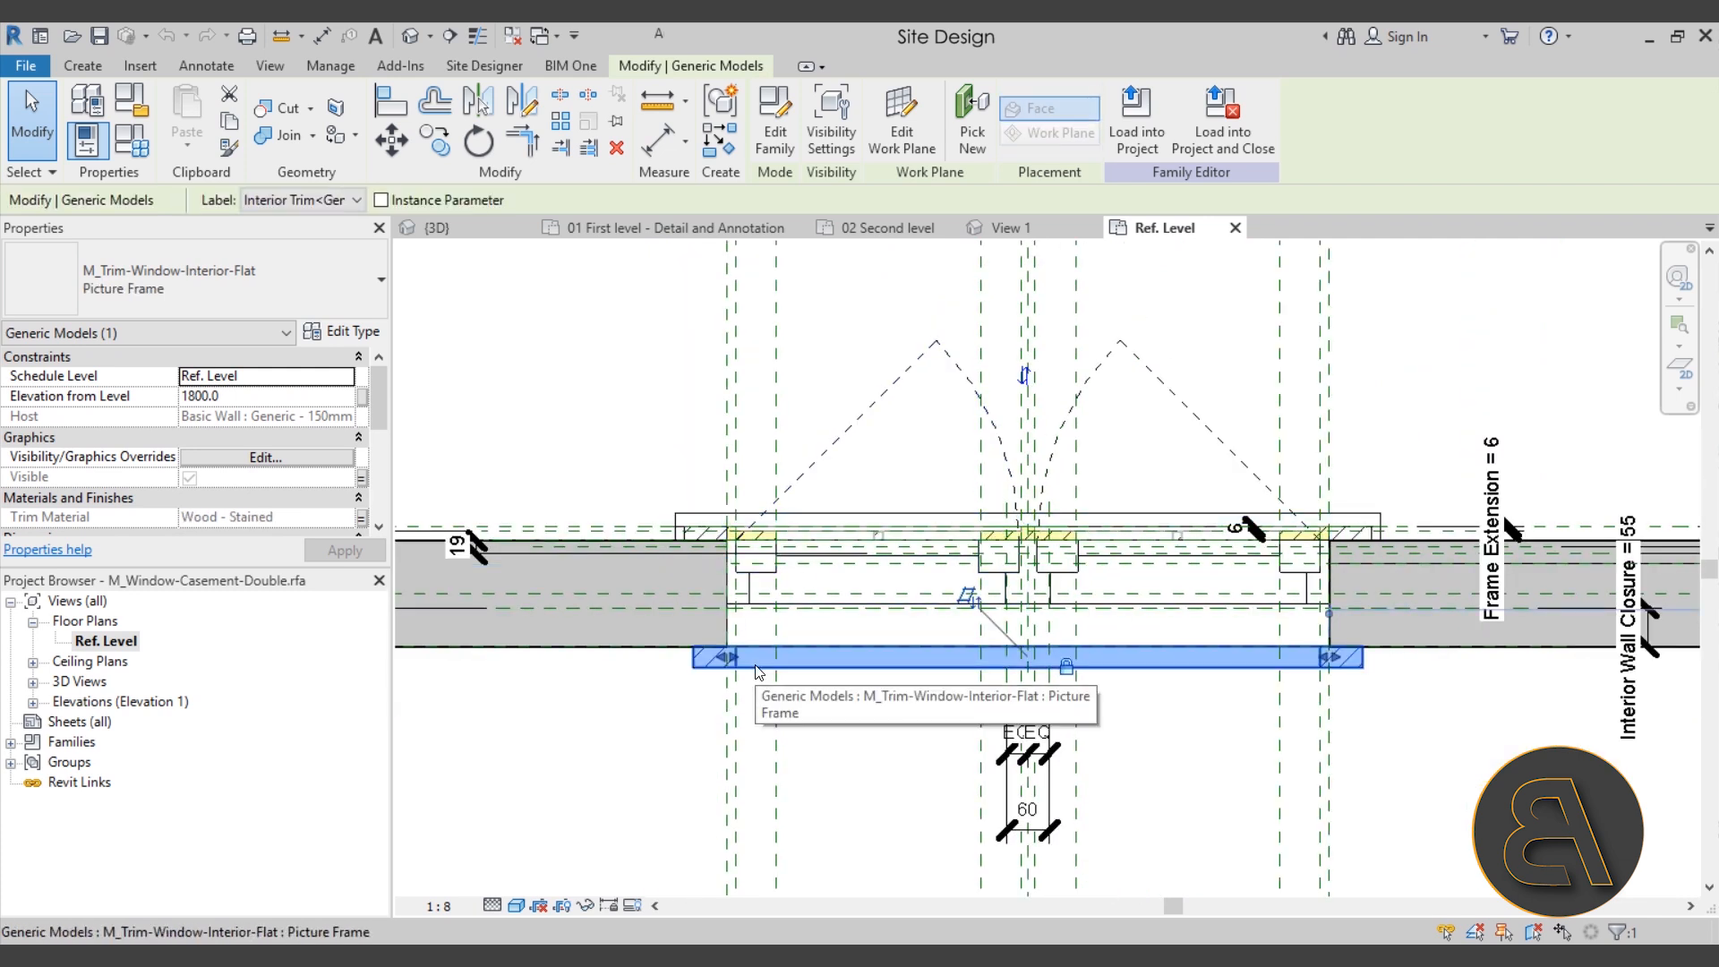
click(862, 721)
click(788, 607)
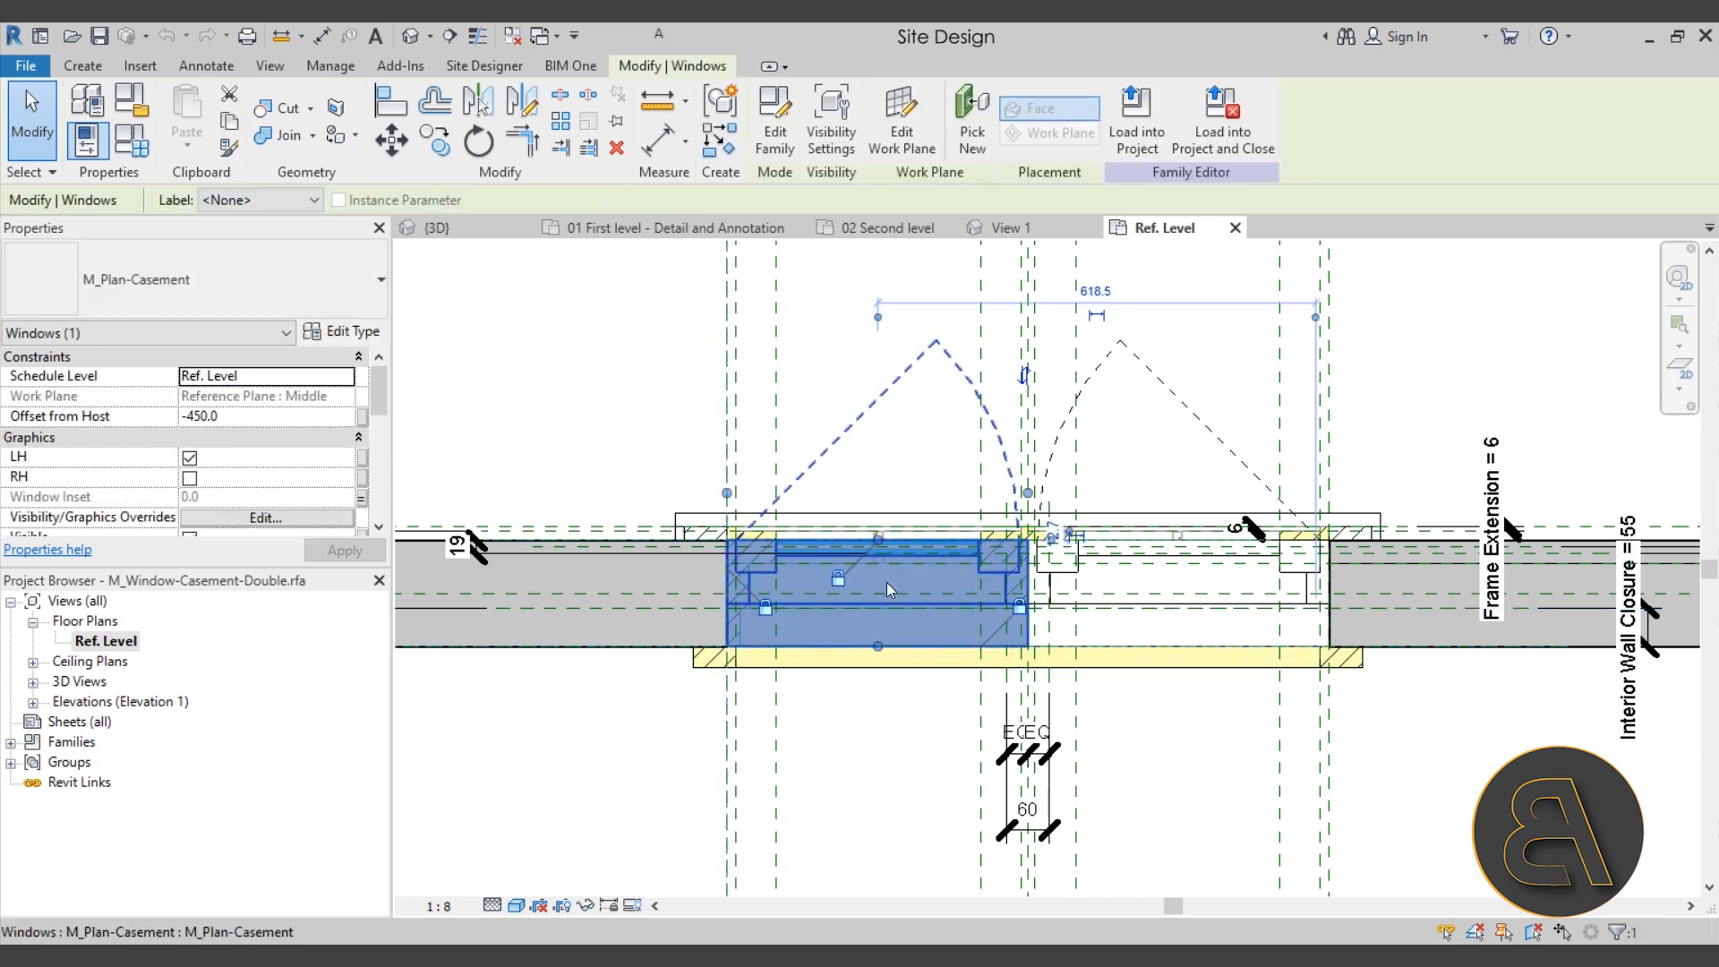
scroll(810, 492, down, 3)
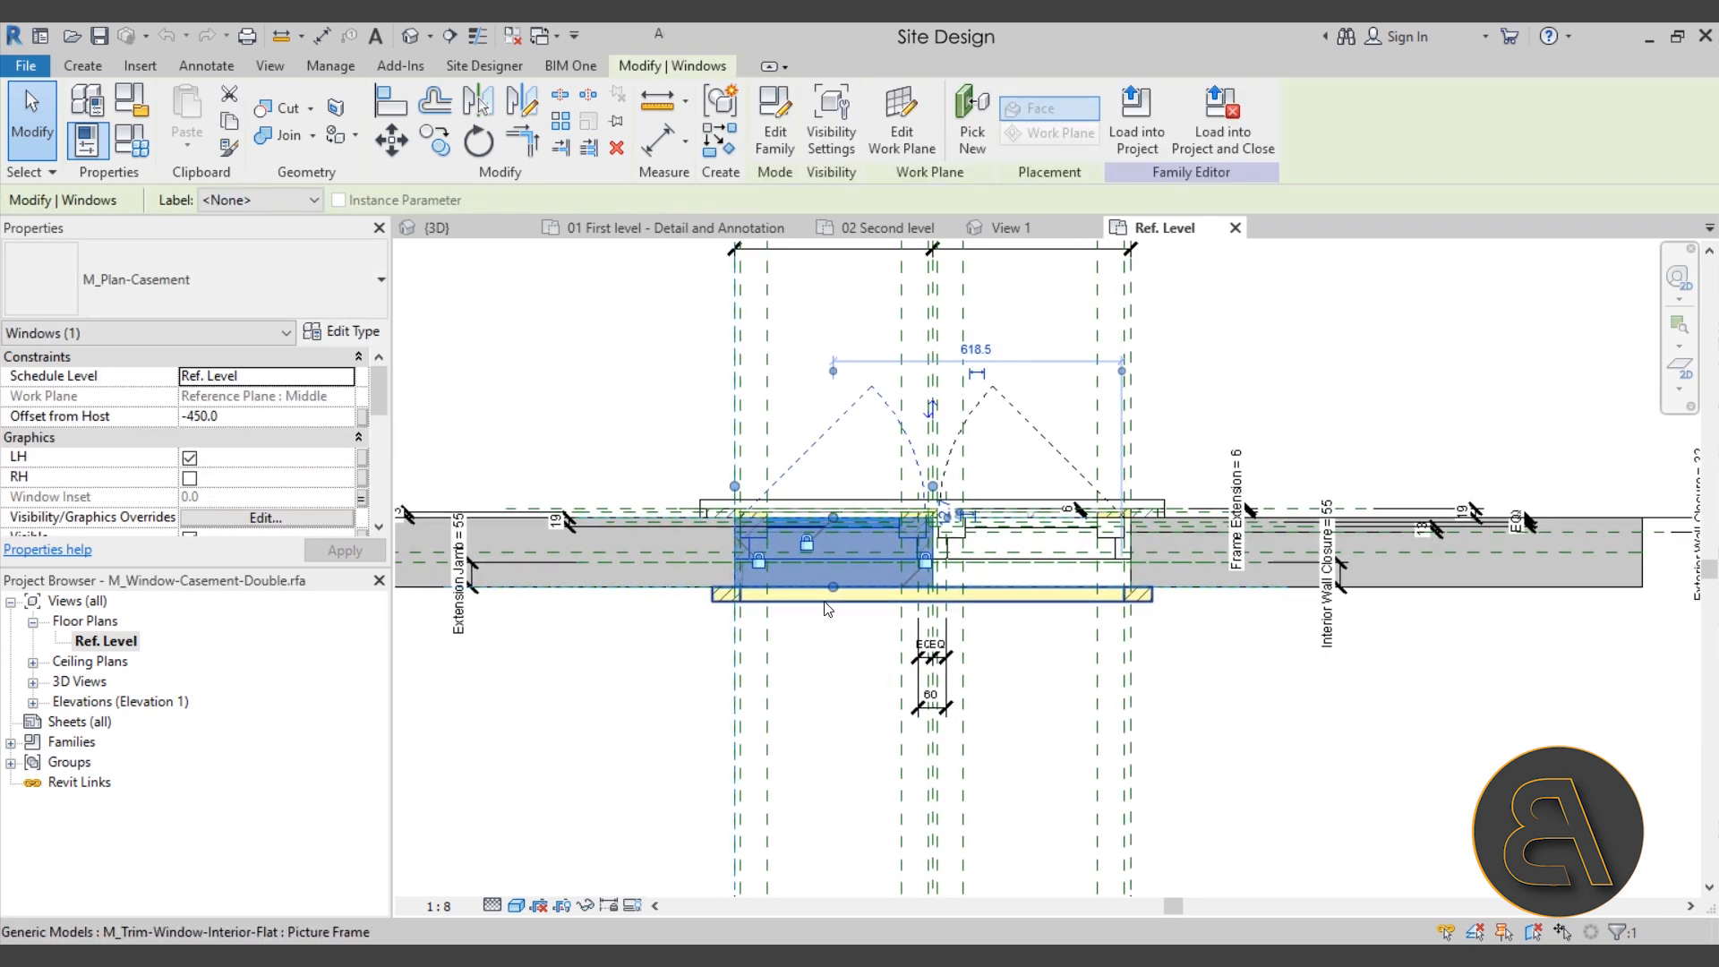
scroll(999, 526, up, 4)
click(1024, 496)
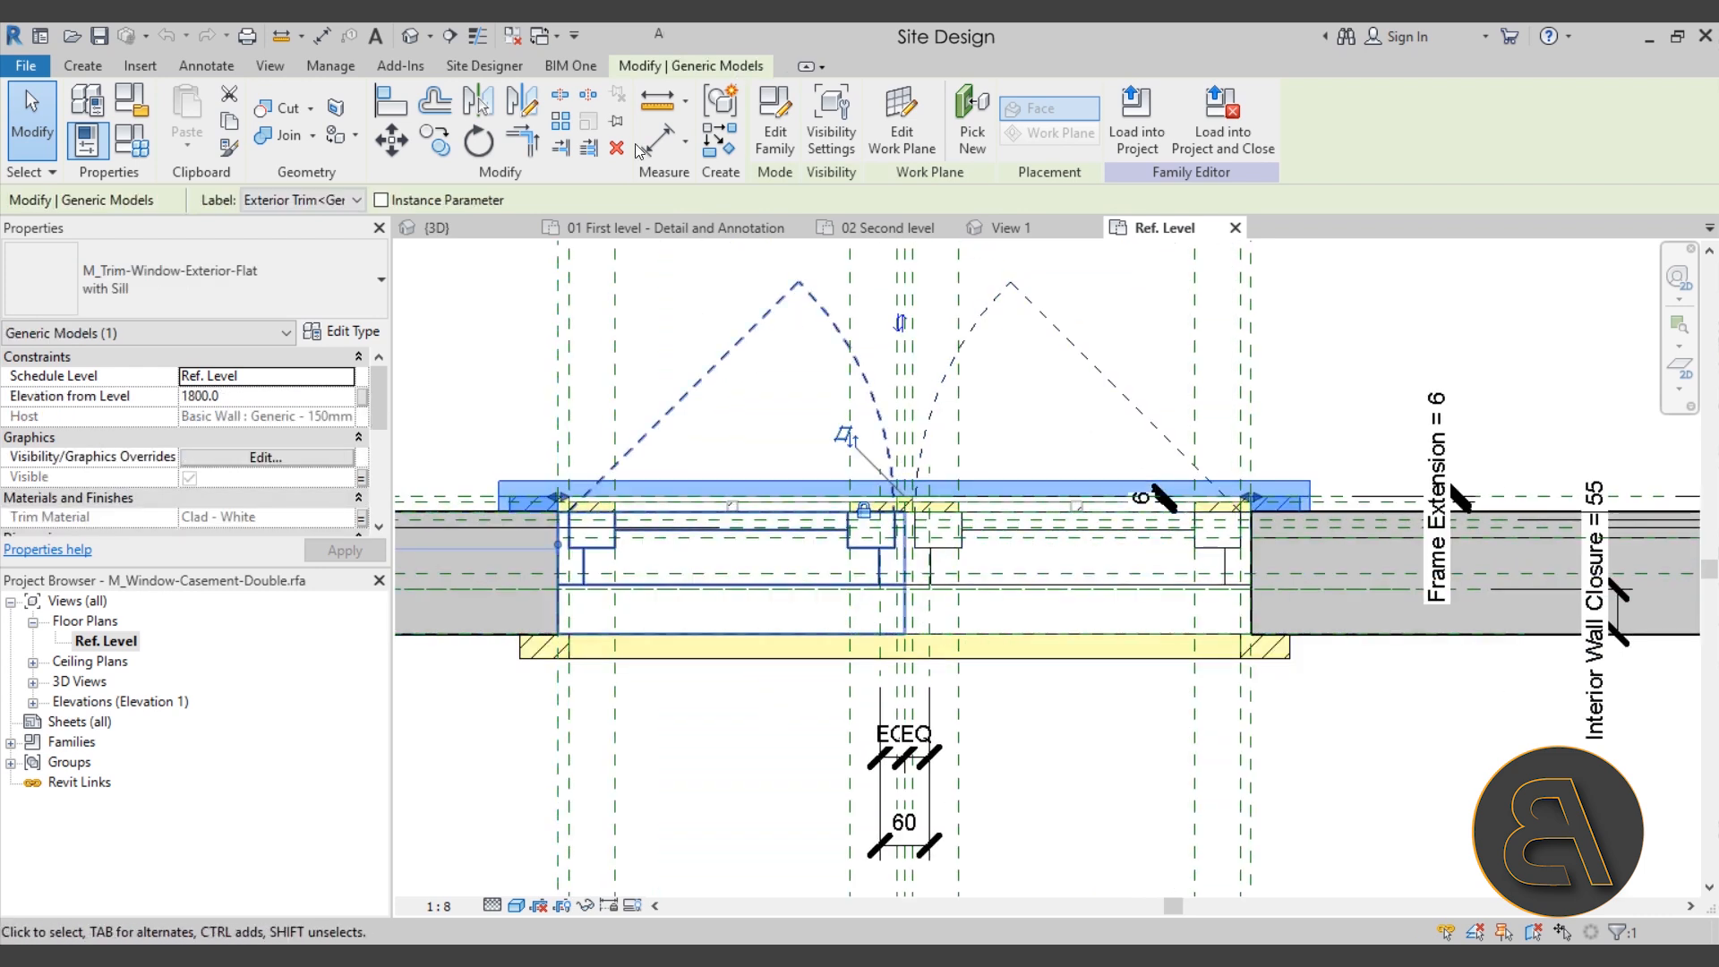
Step: Examine the window family in the default 3D view, checking its muntins and frame, then view it from the back
click(411, 40)
click(616, 149)
scroll(1181, 658, up, 5)
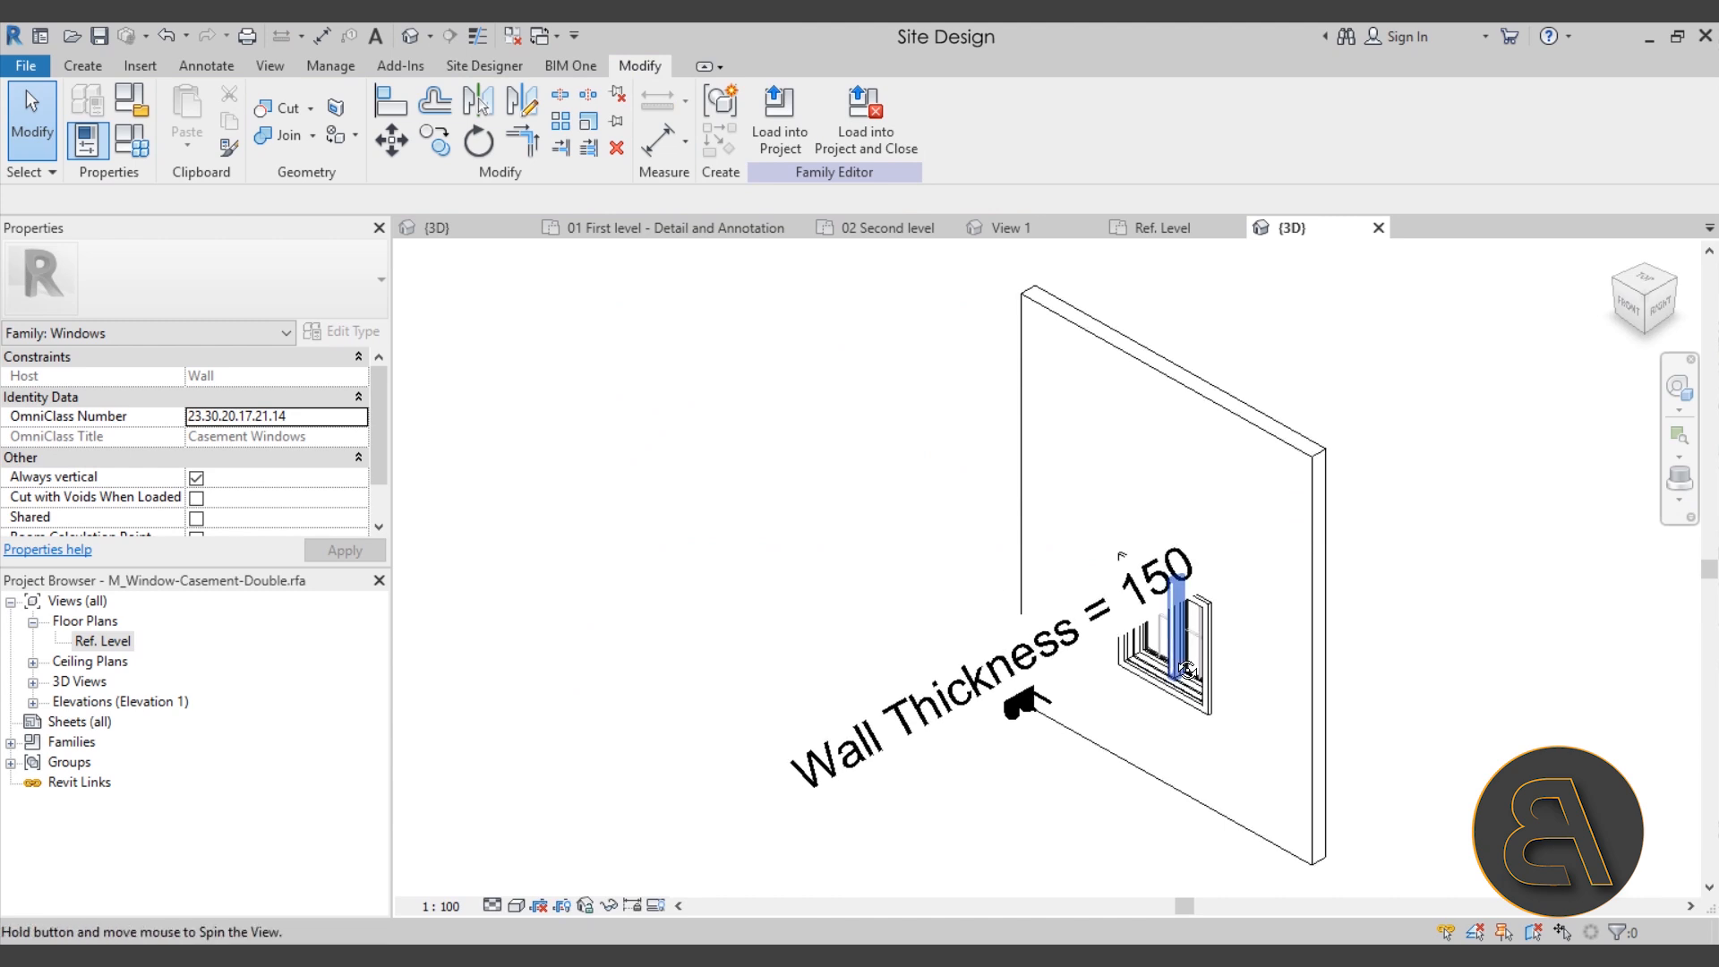
scroll(1176, 662, up, 2)
click(1221, 643)
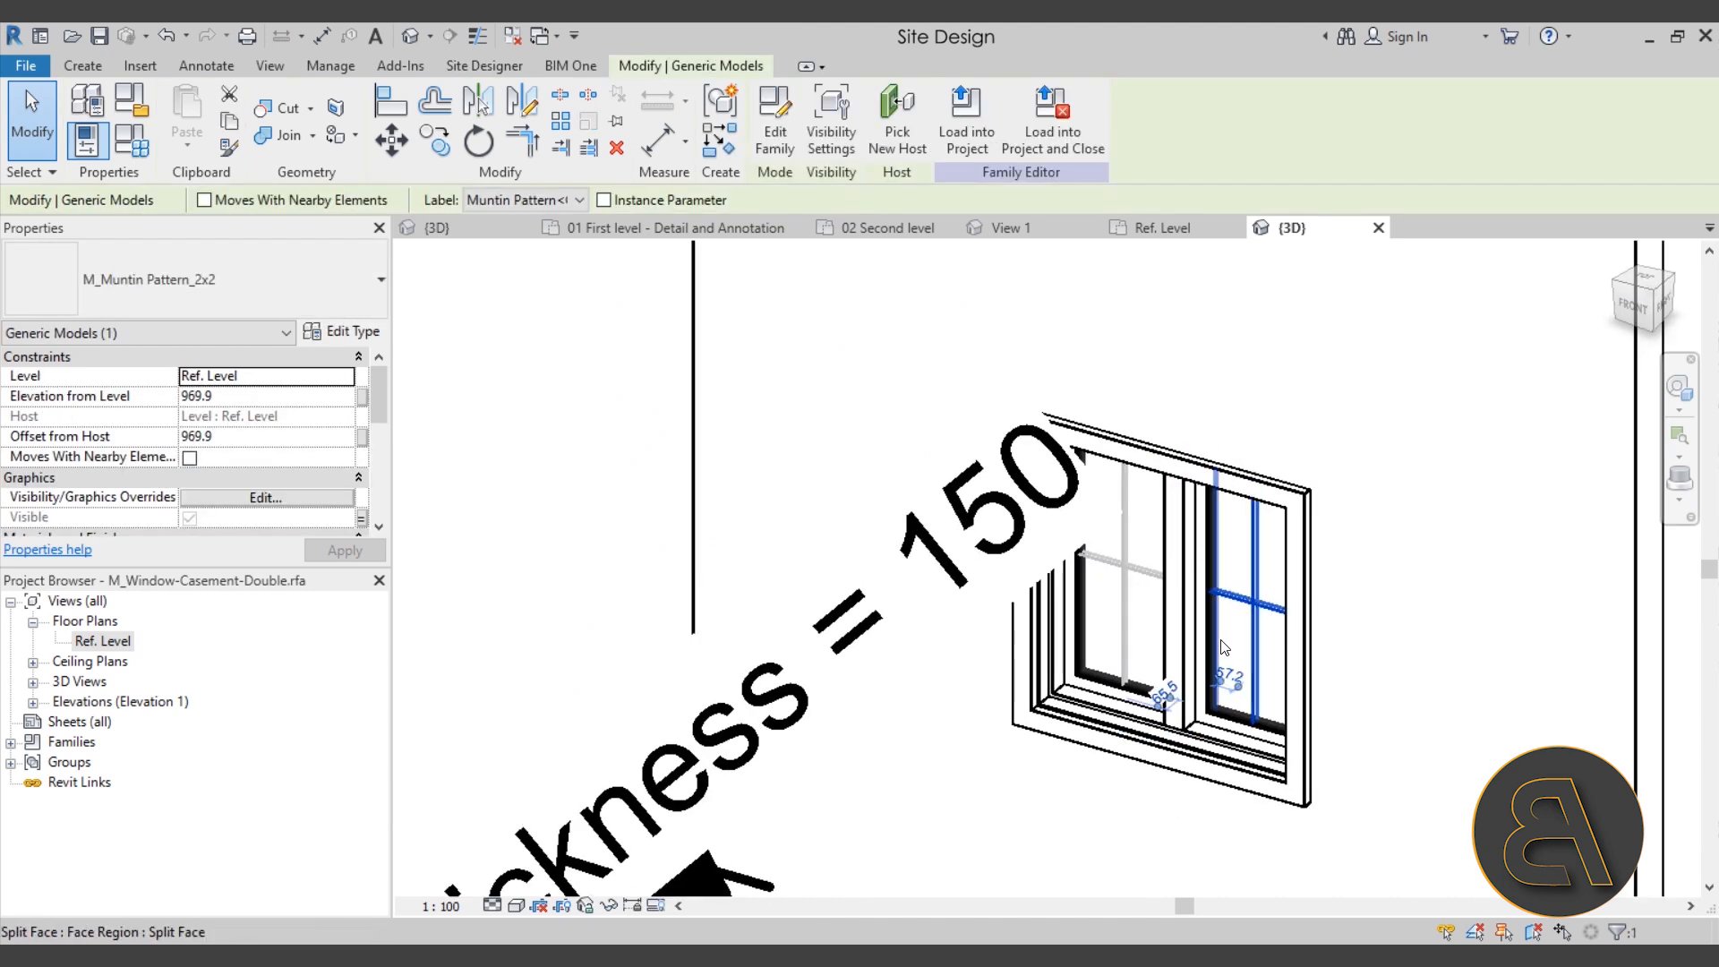
click(1187, 702)
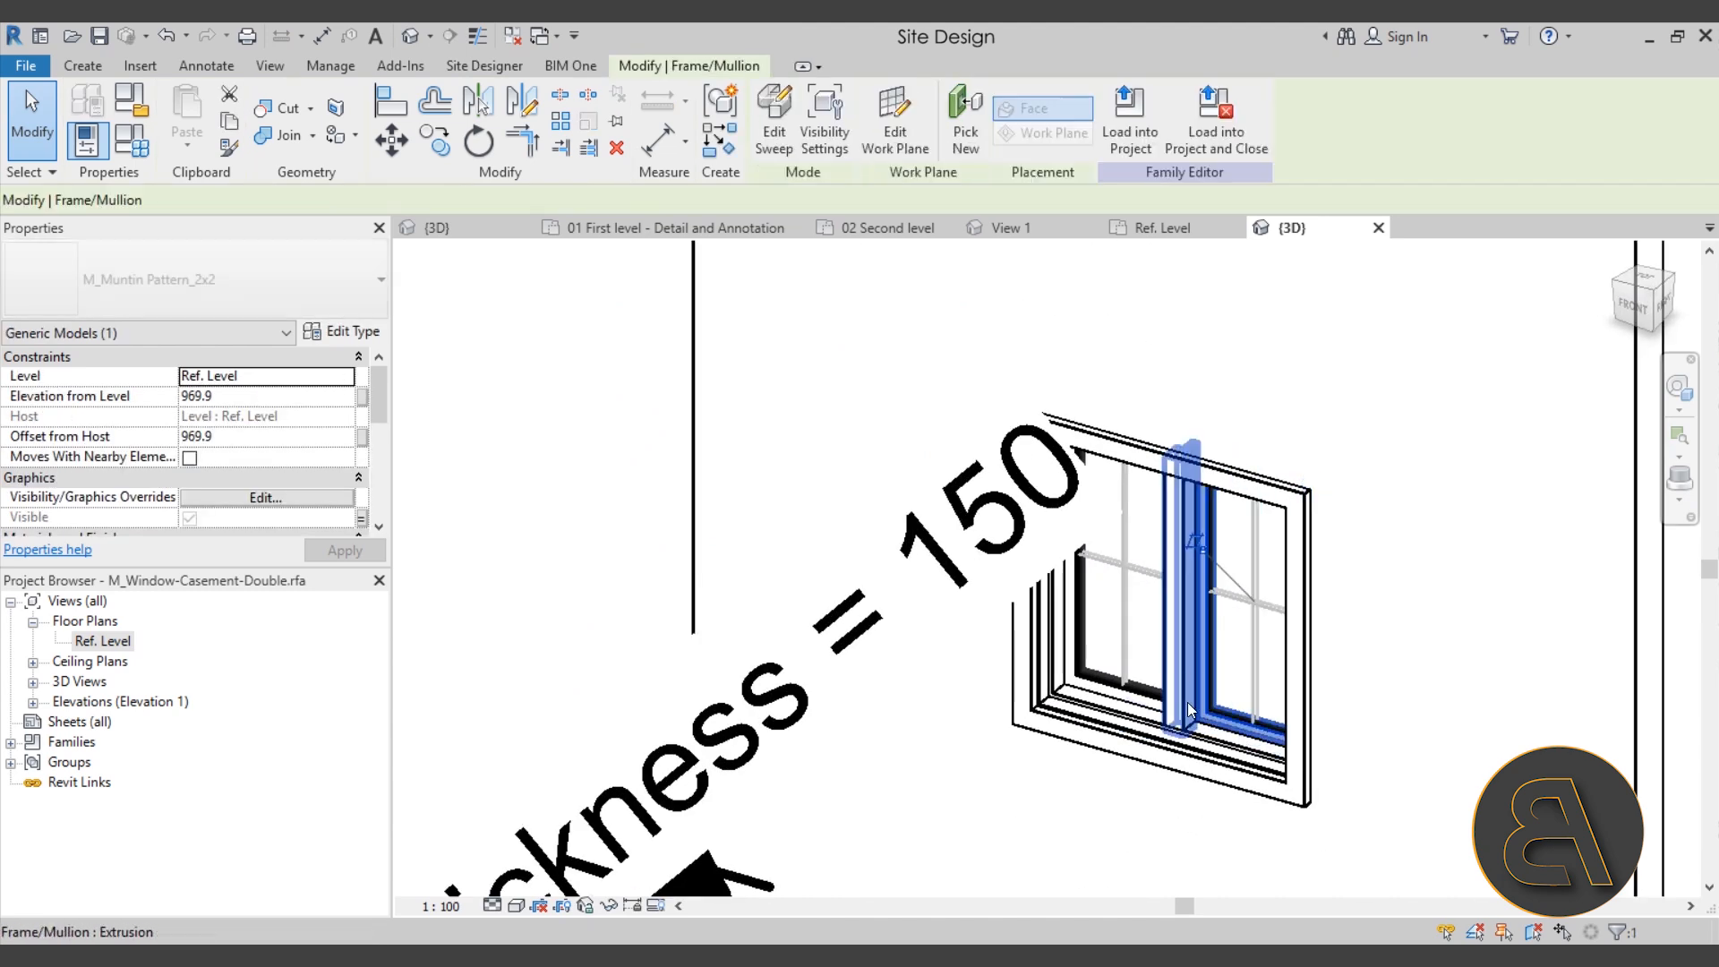
click(1122, 734)
click(1063, 816)
shift+middle_drag(1063, 816, 552, 760)
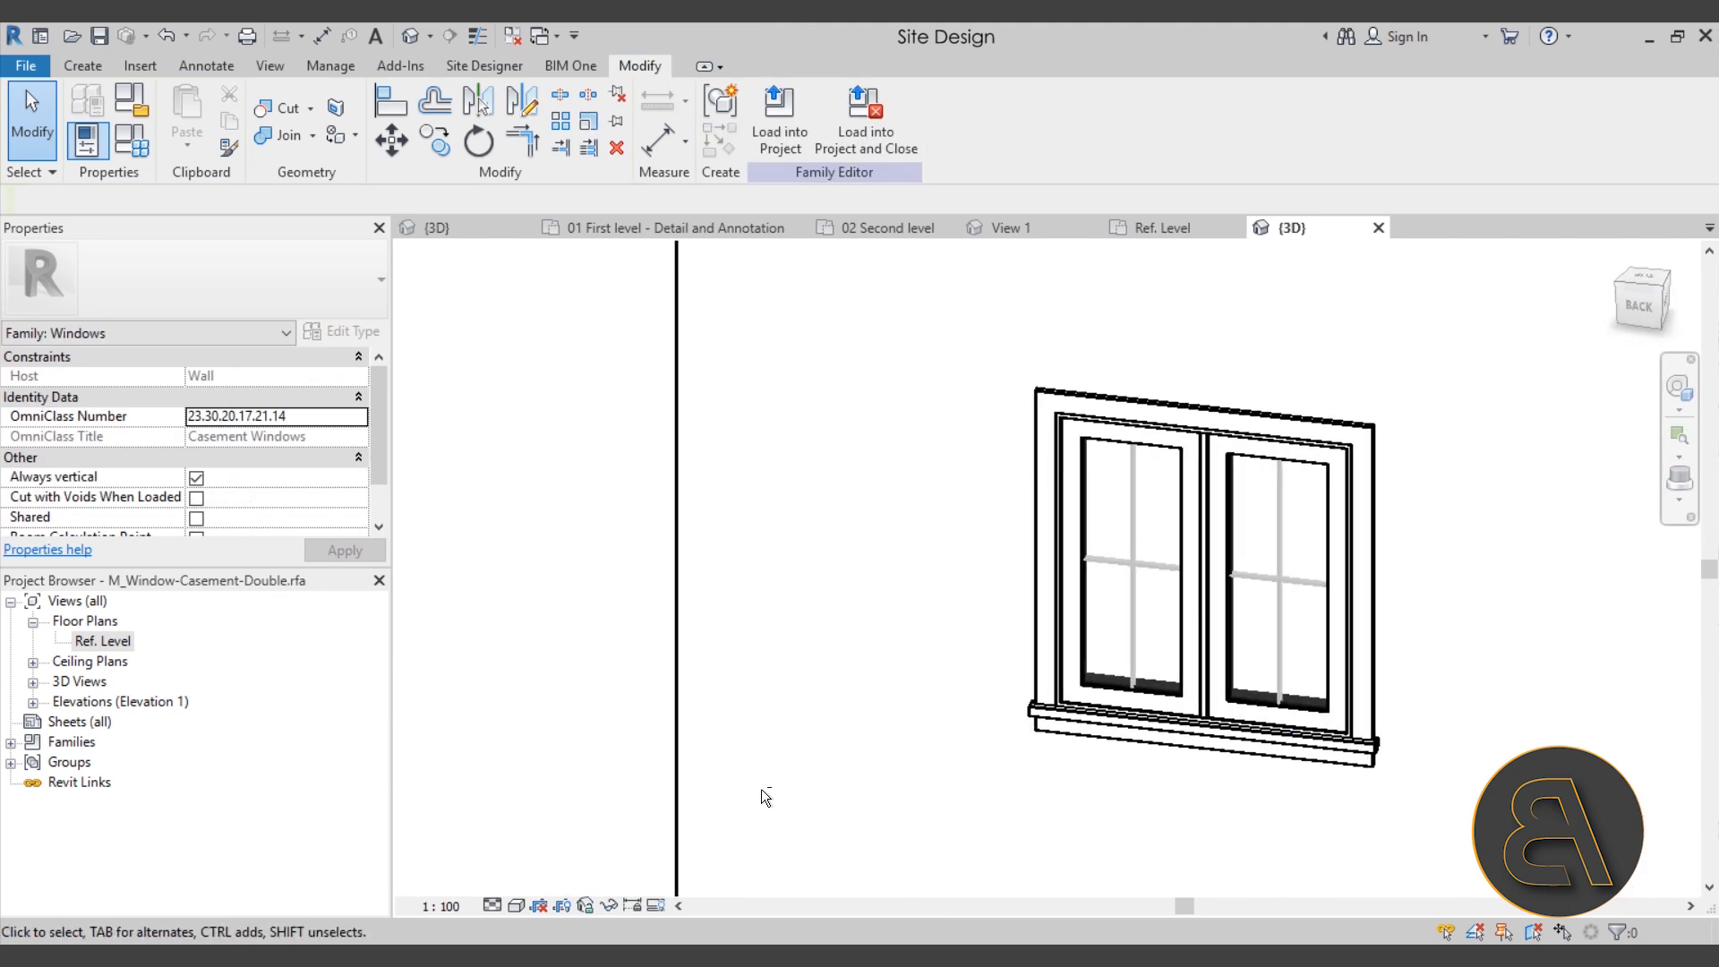
shift+middle_drag(1047, 779, 833, 769)
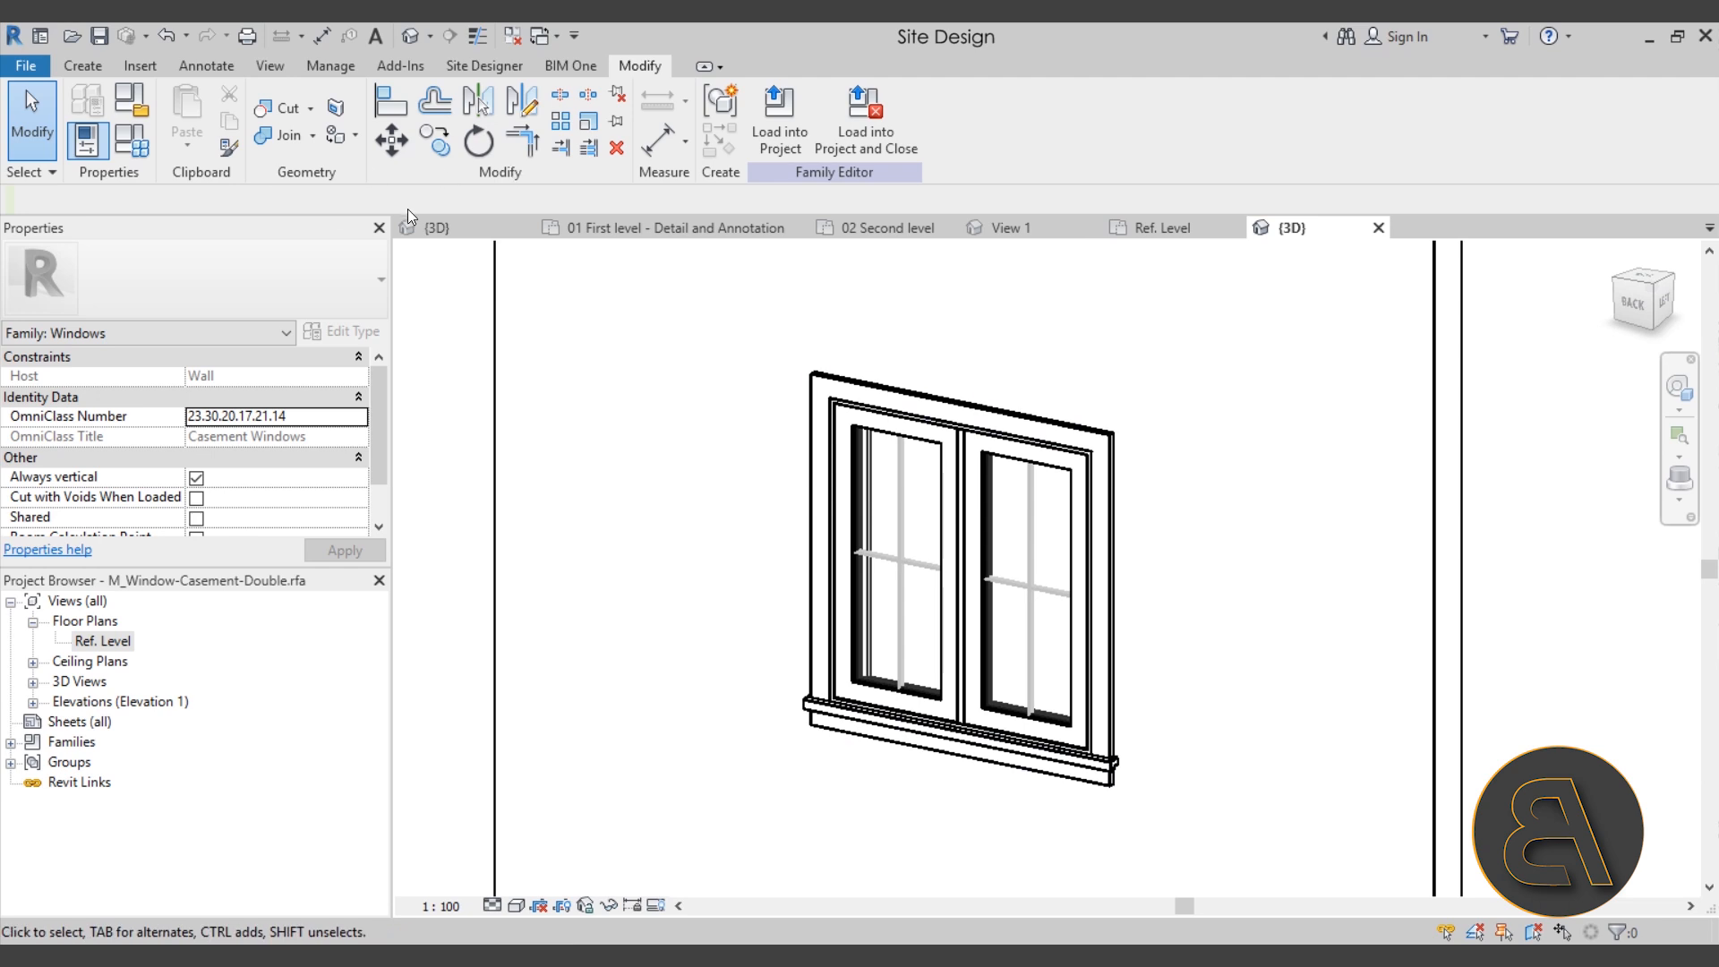
Step: Start an Extrusion in the window family and pick the wall face surrounding the window as its work plane
click(78, 67)
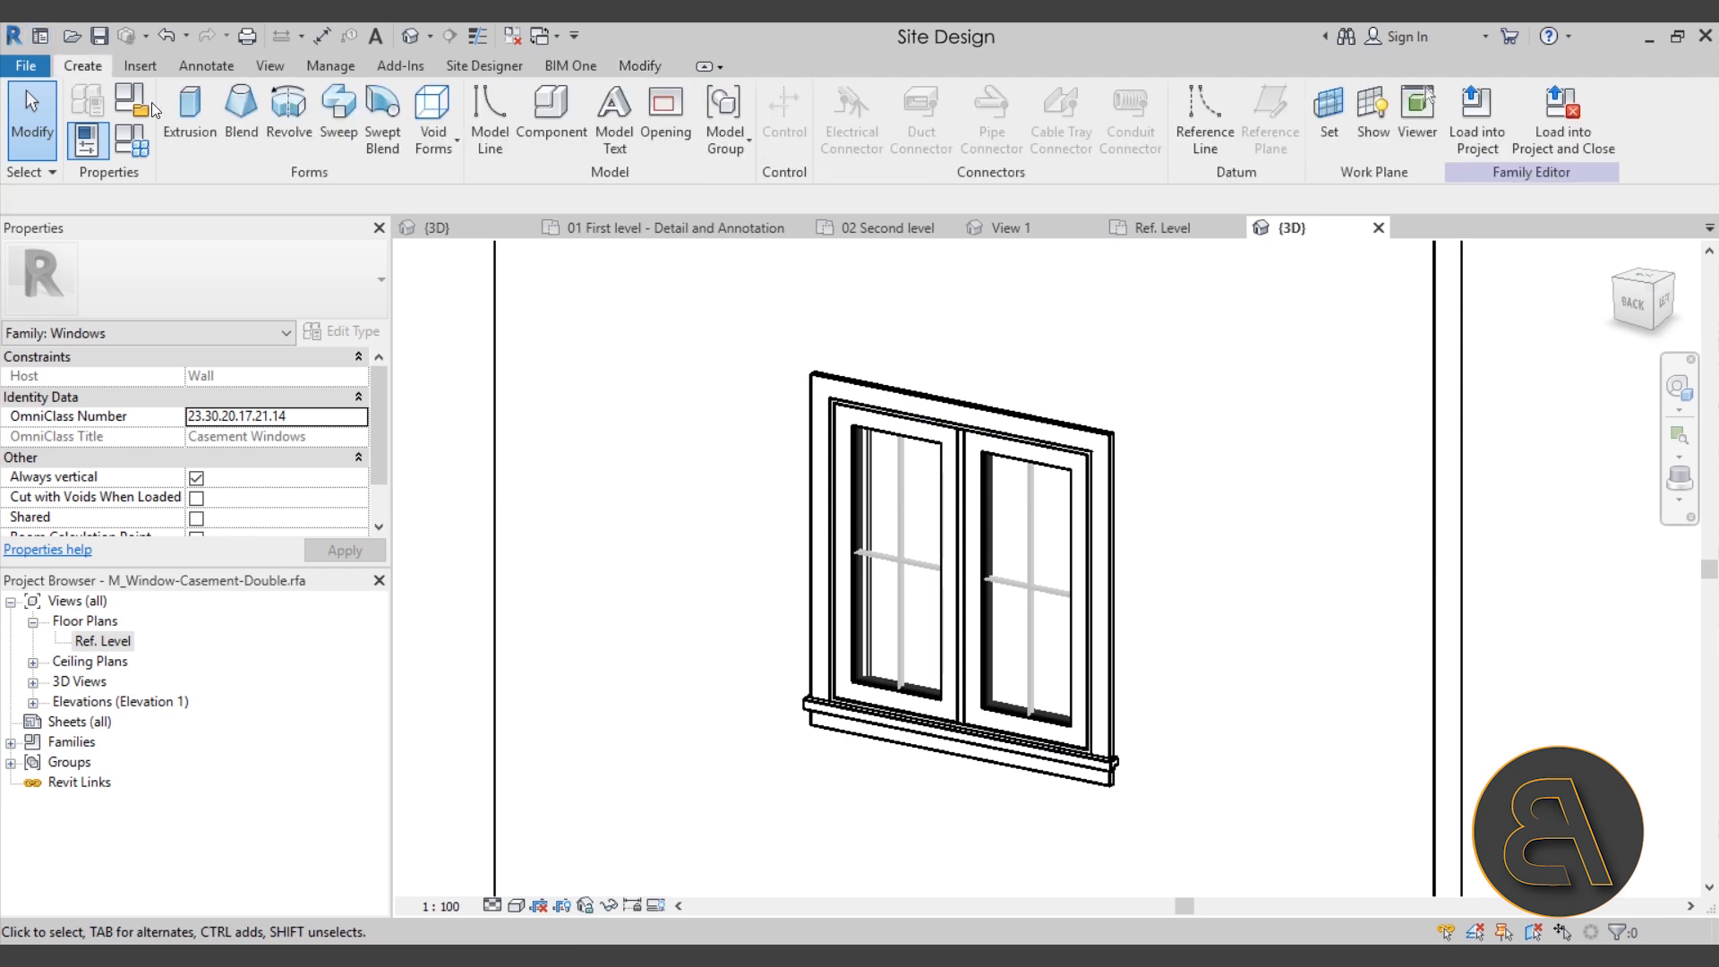
click(188, 118)
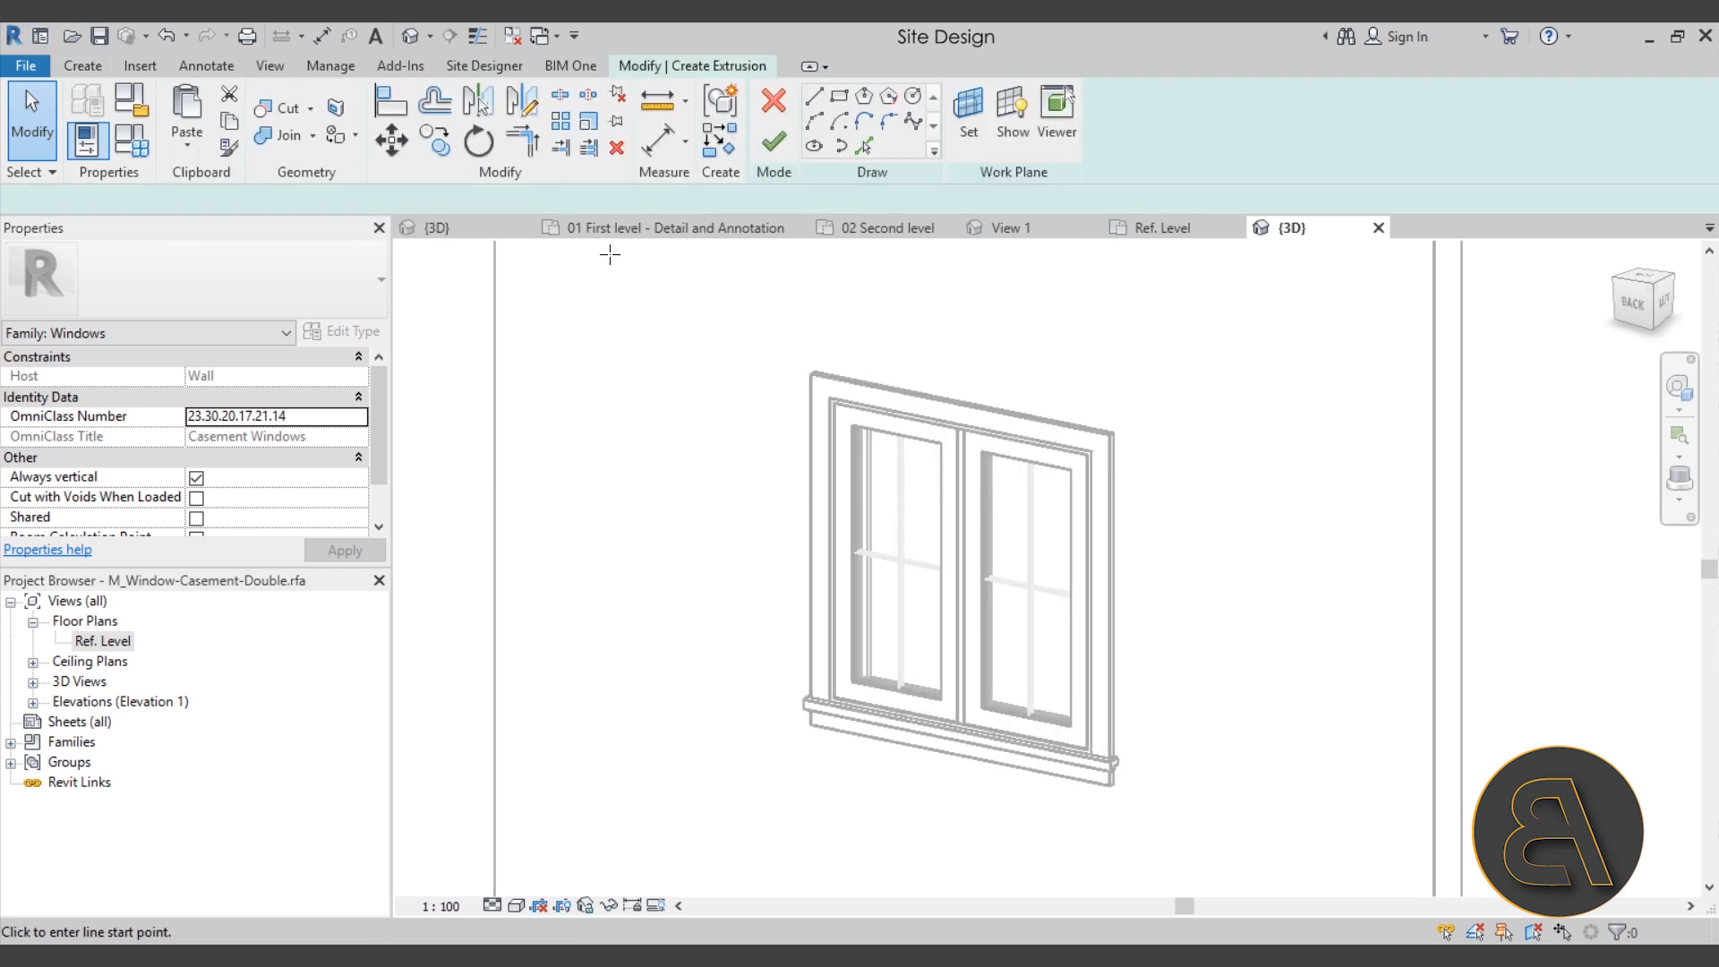
click(839, 96)
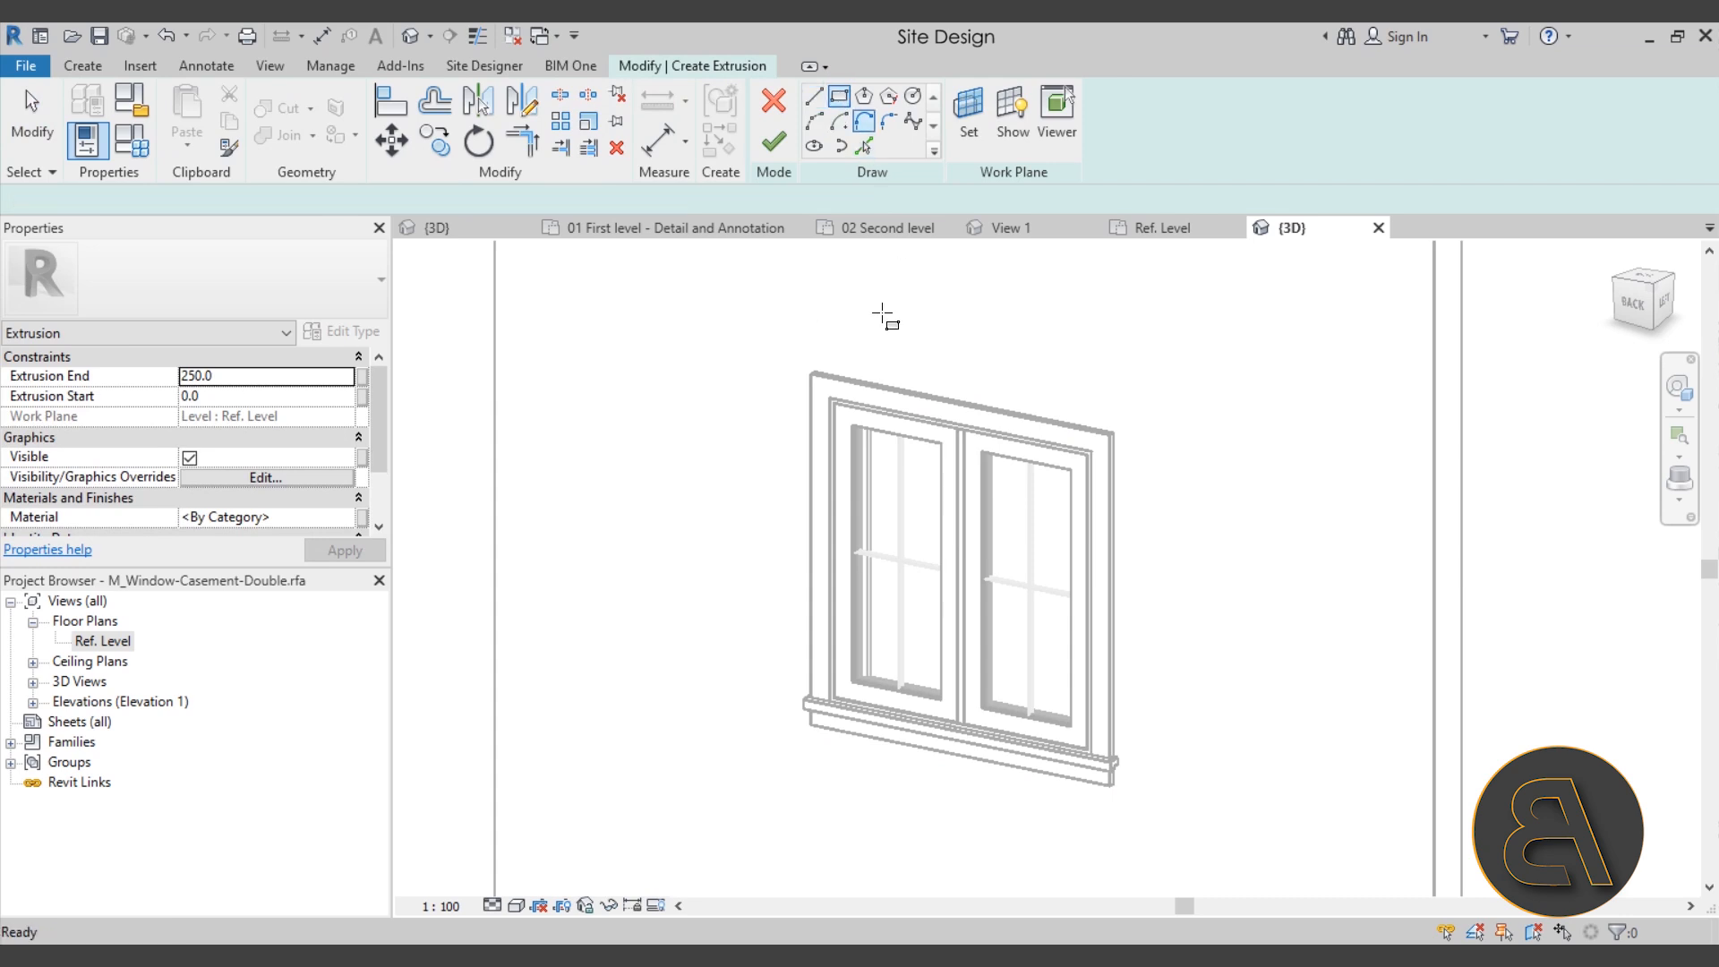
click(782, 318)
key(Escape)
scroll(805, 537, down, 3)
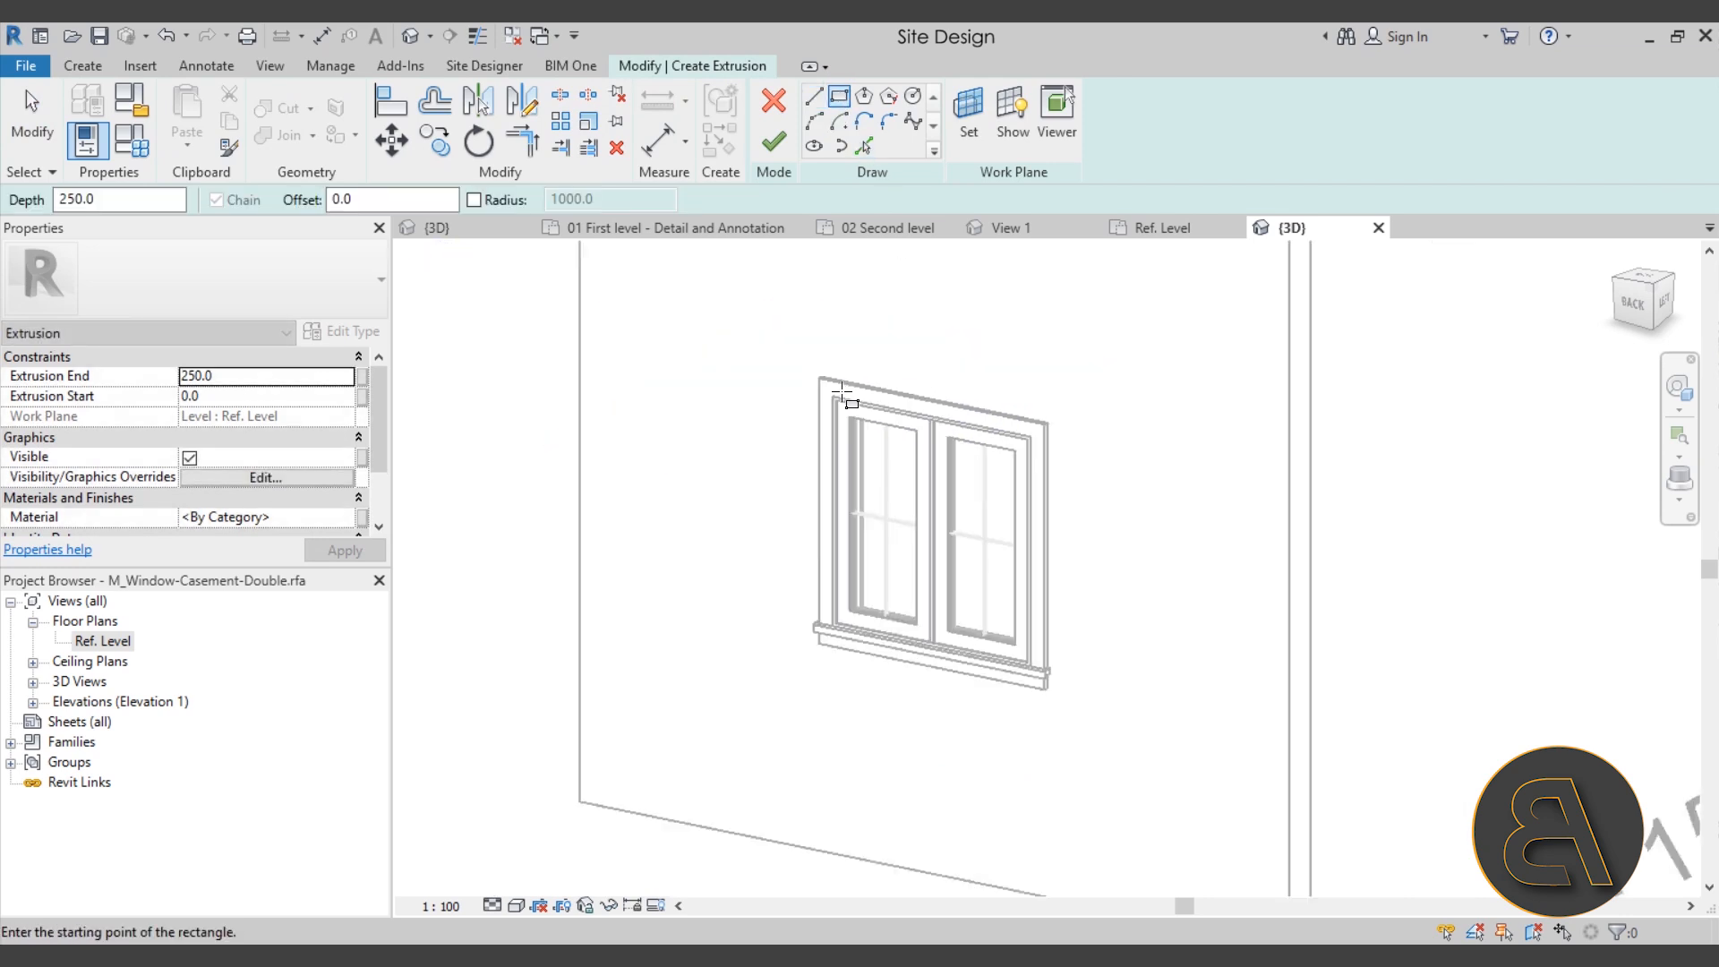
middle_drag(846, 470, 846, 519)
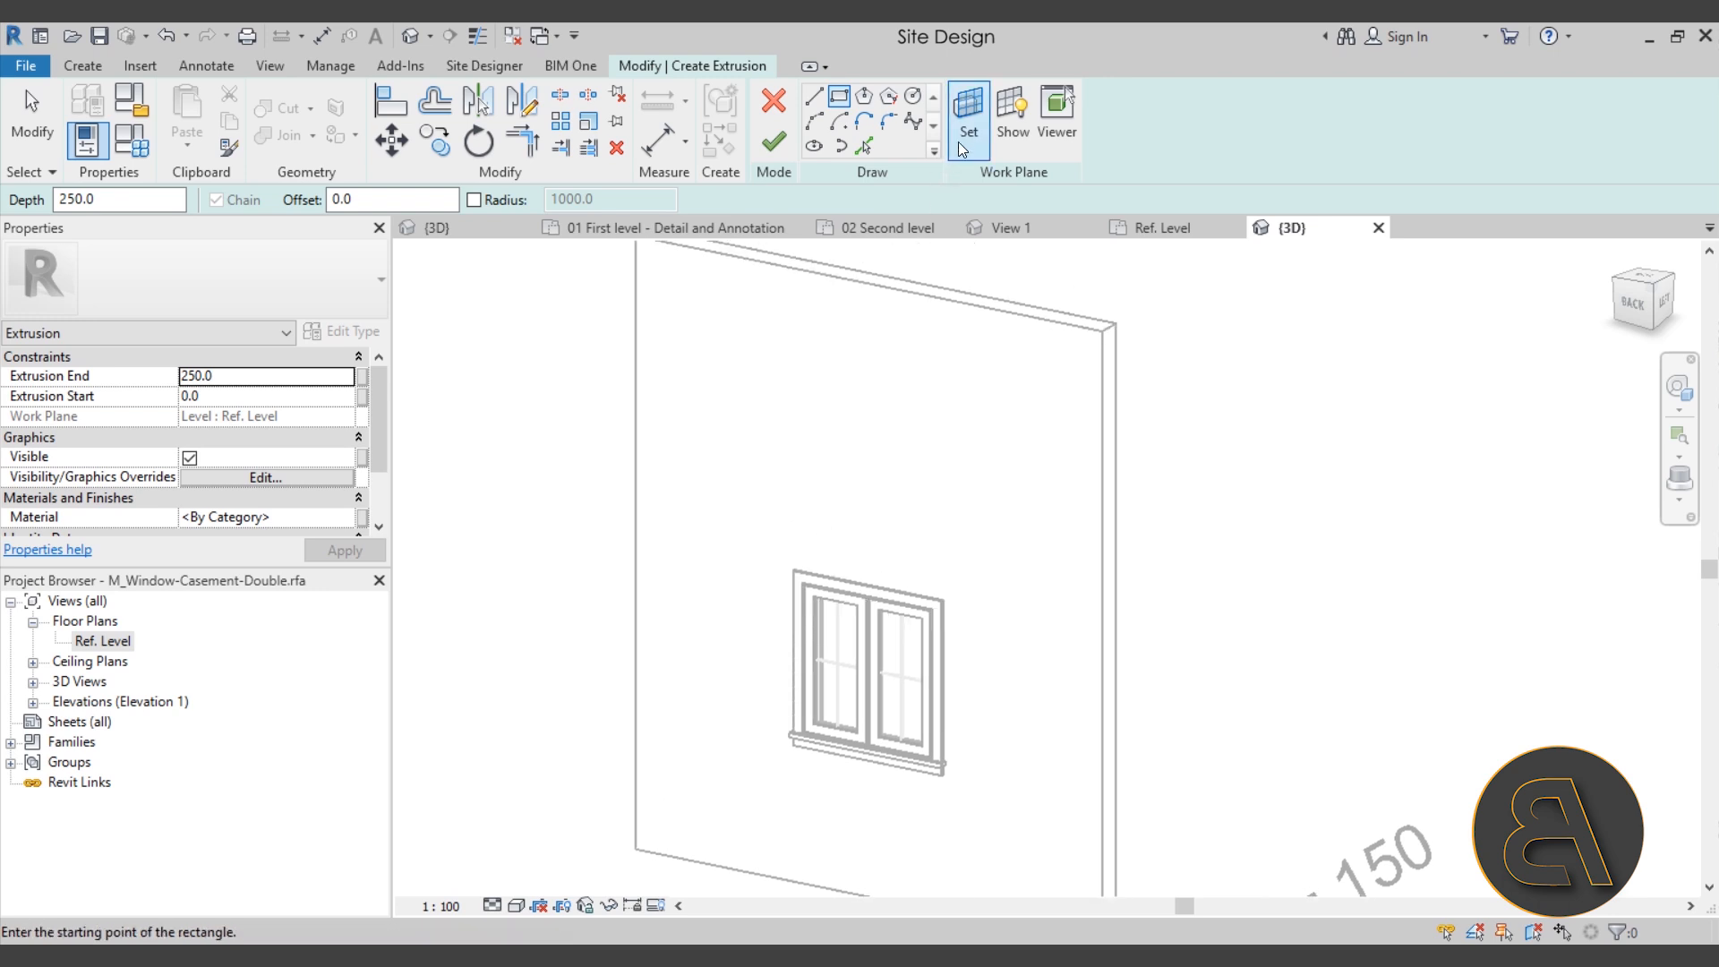
click(960, 138)
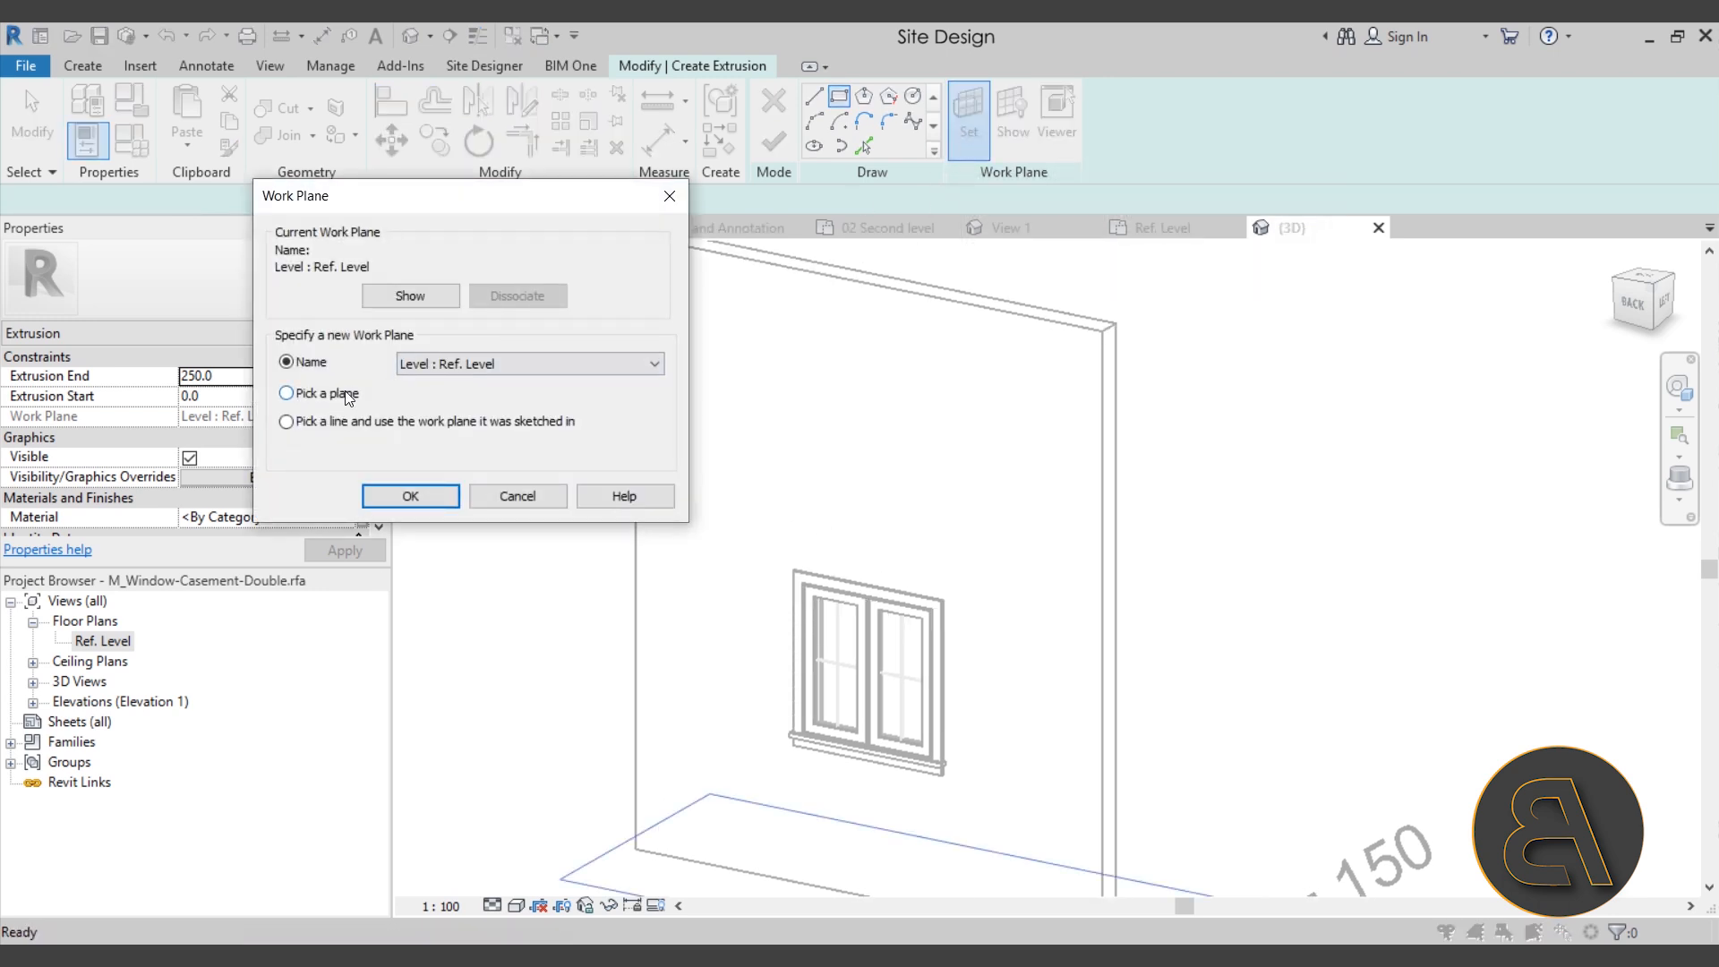
click(288, 394)
click(435, 497)
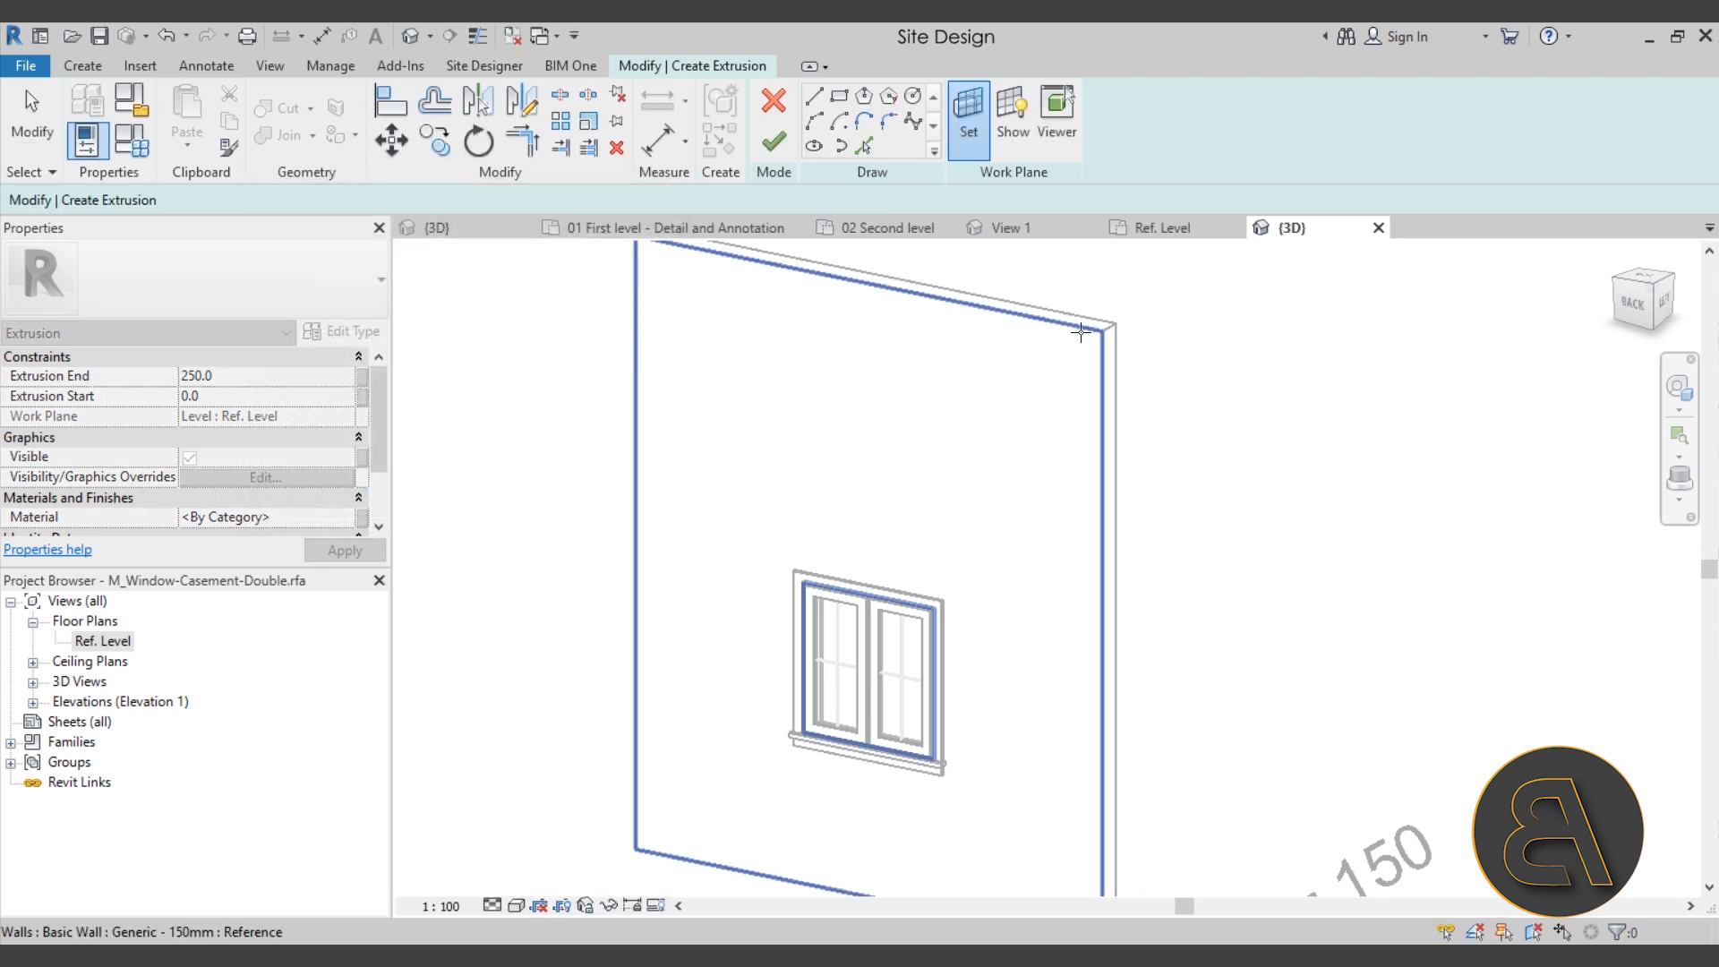
click(1080, 331)
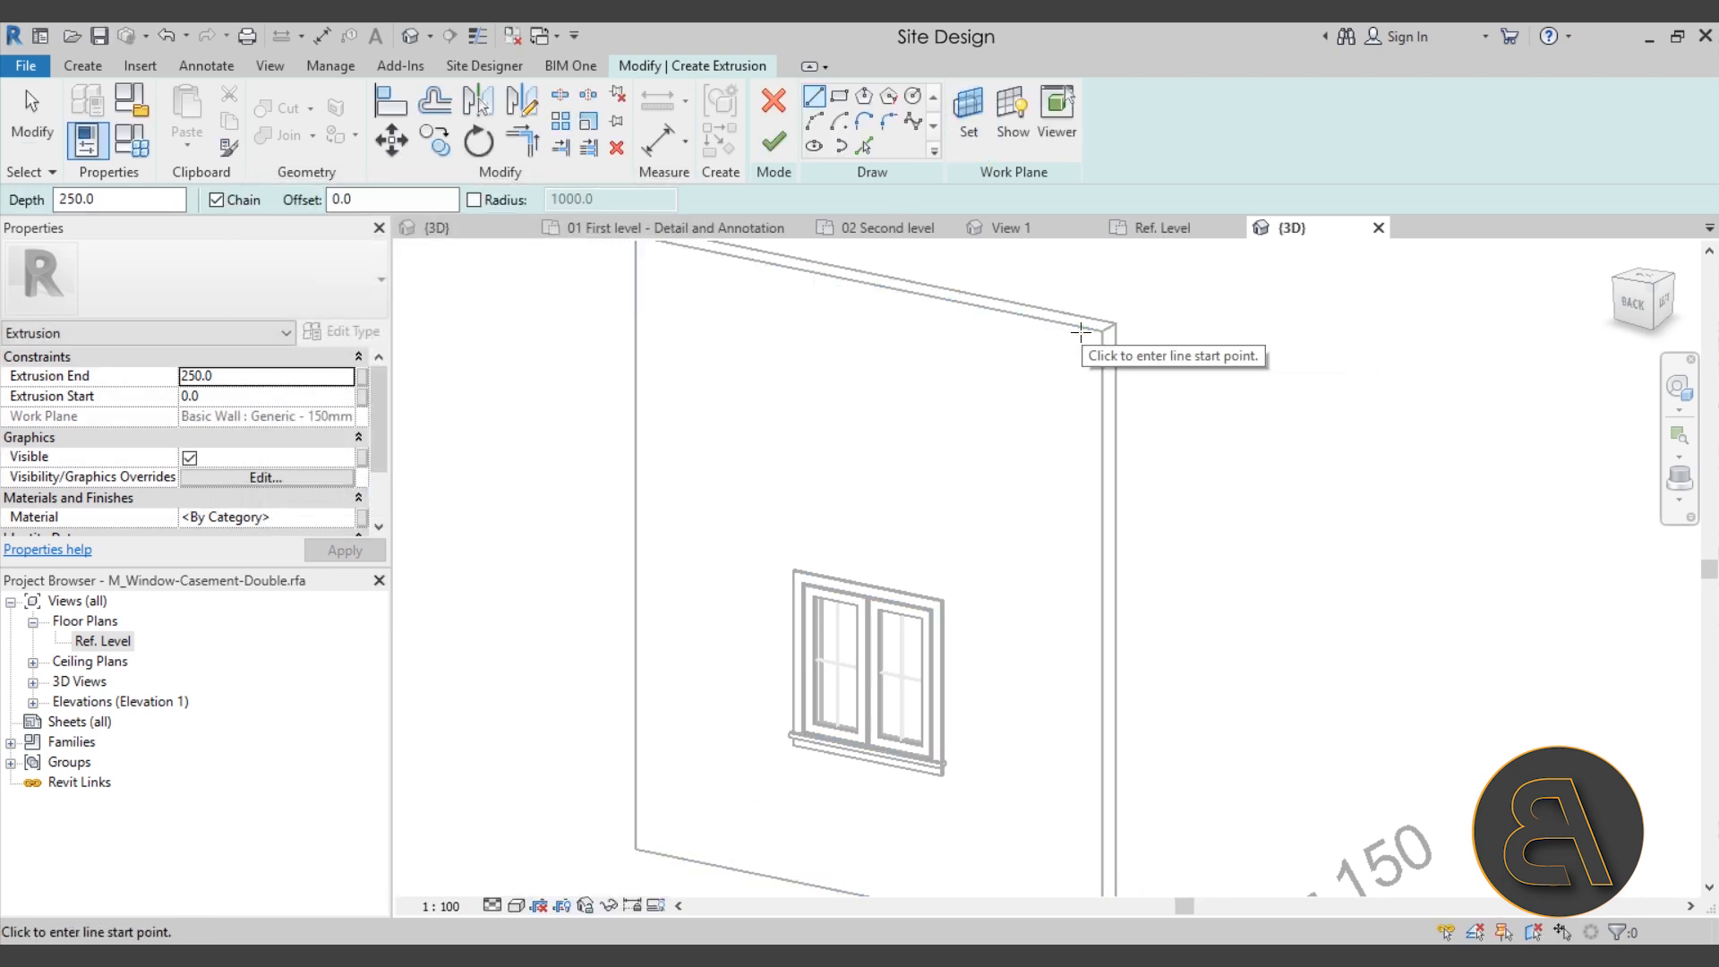
scroll(736, 511, up, 2)
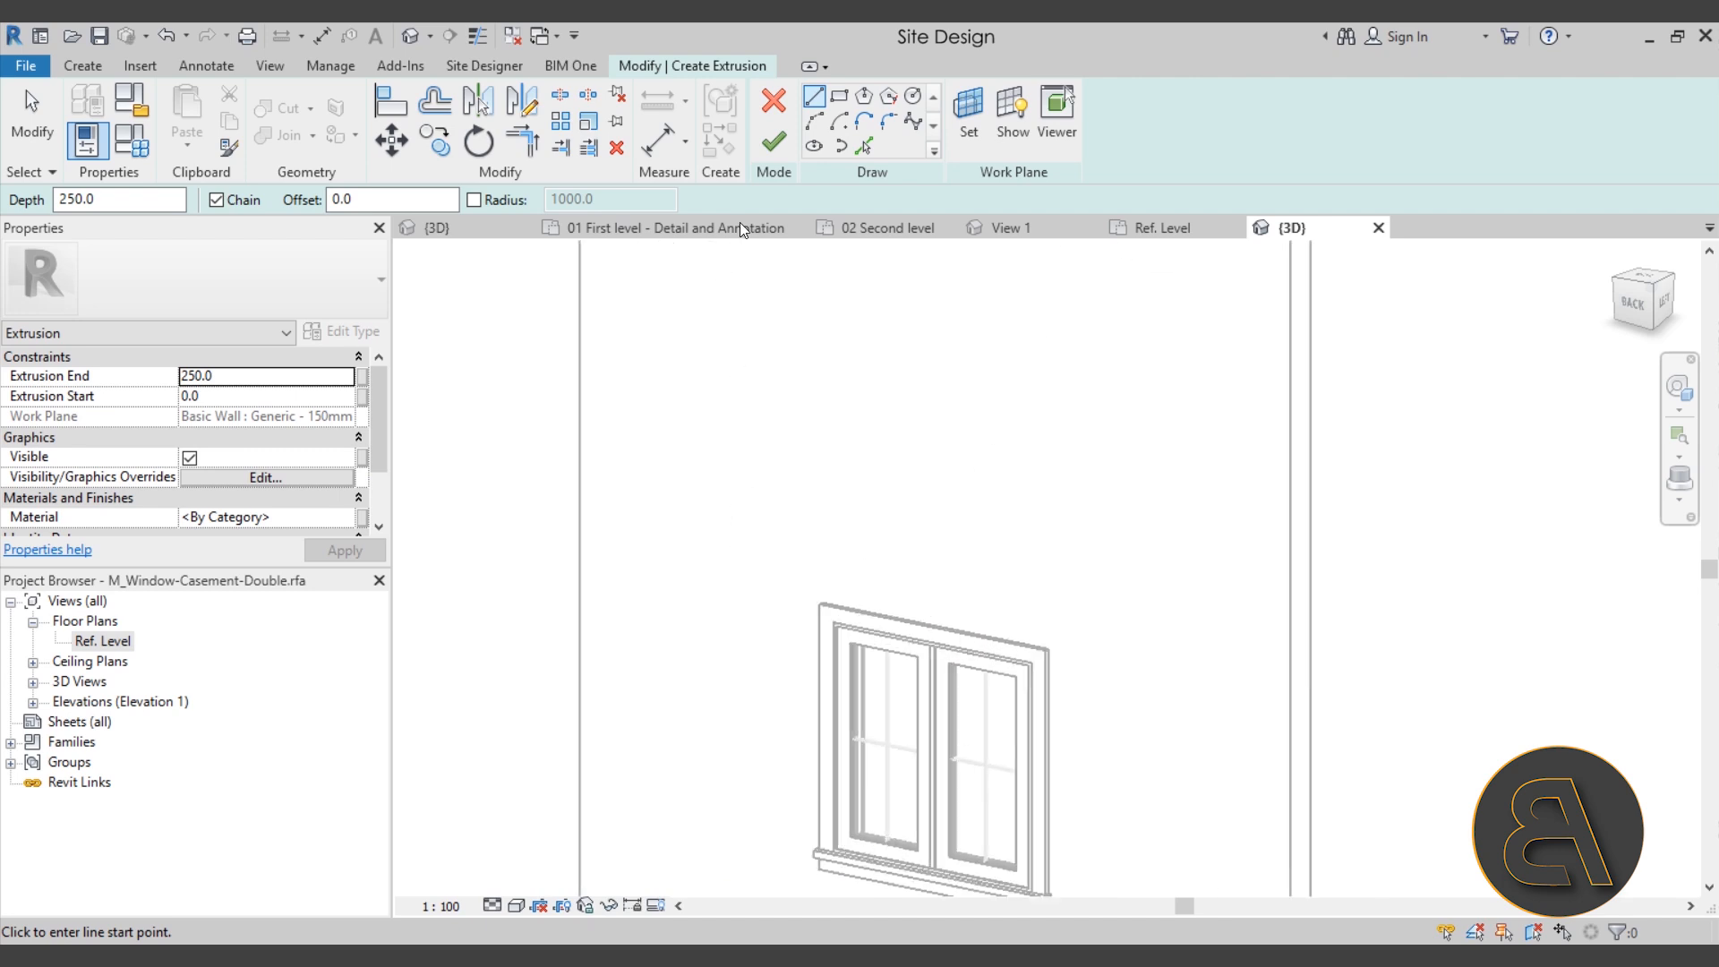
Step: Sketch a rectangle of about 1220 by 120 mm just above the window and finish the extrusion
click(839, 98)
click(795, 552)
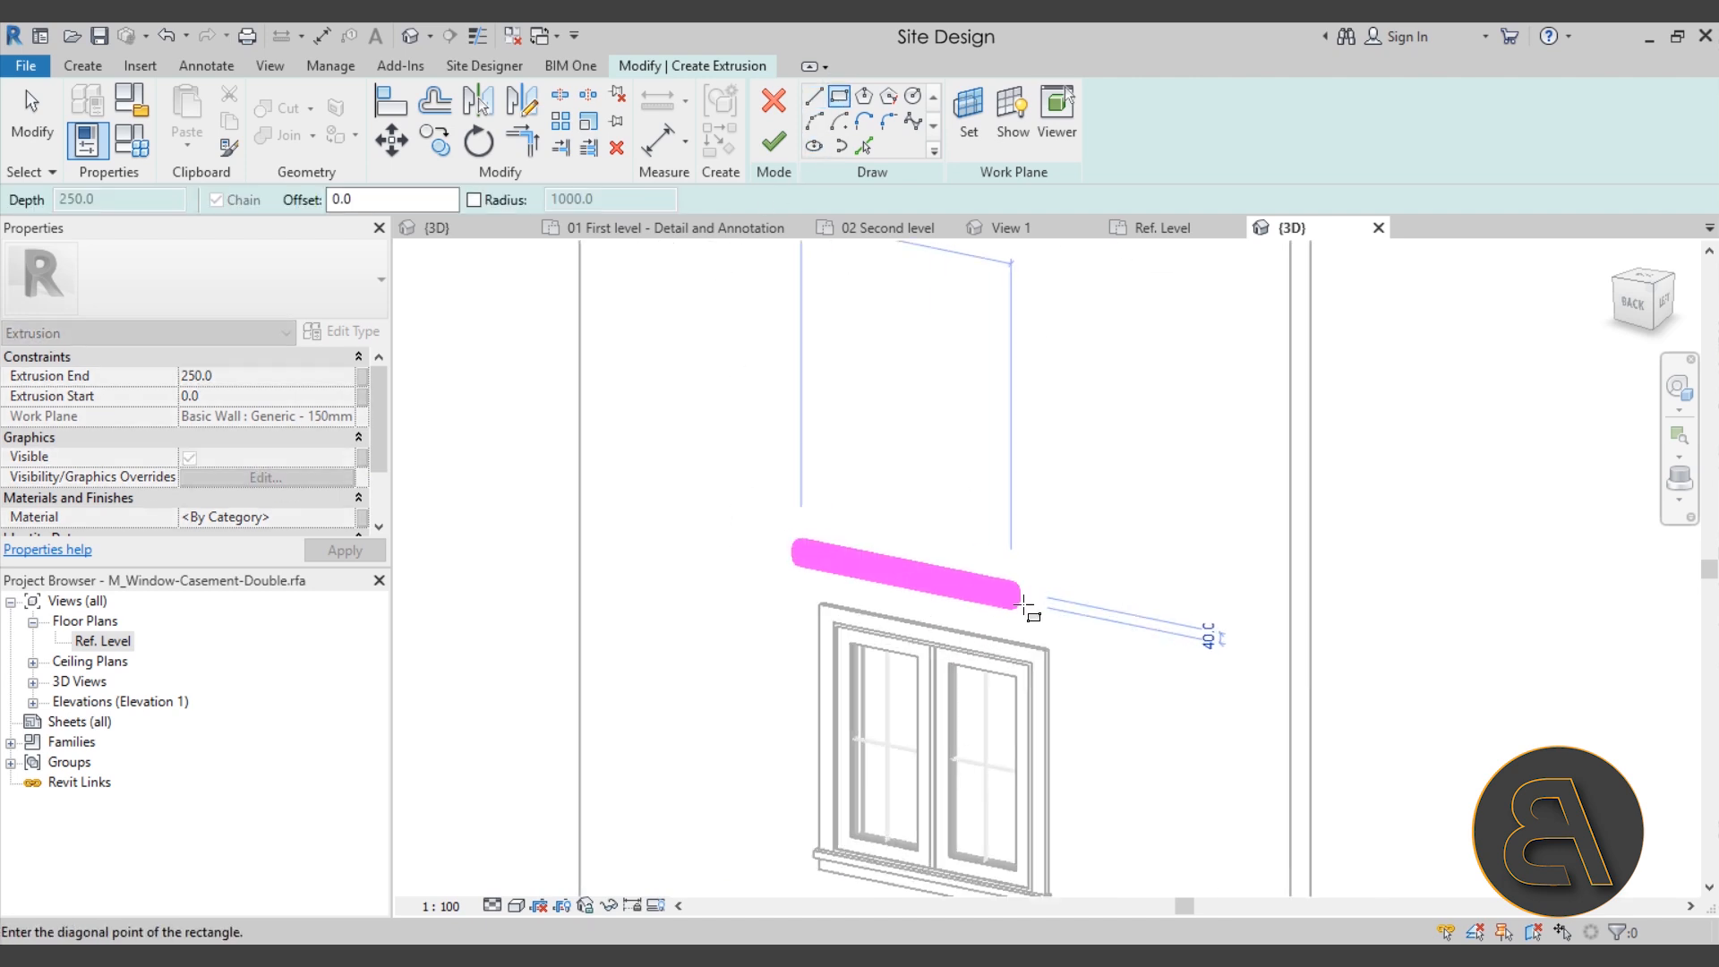
click(1110, 630)
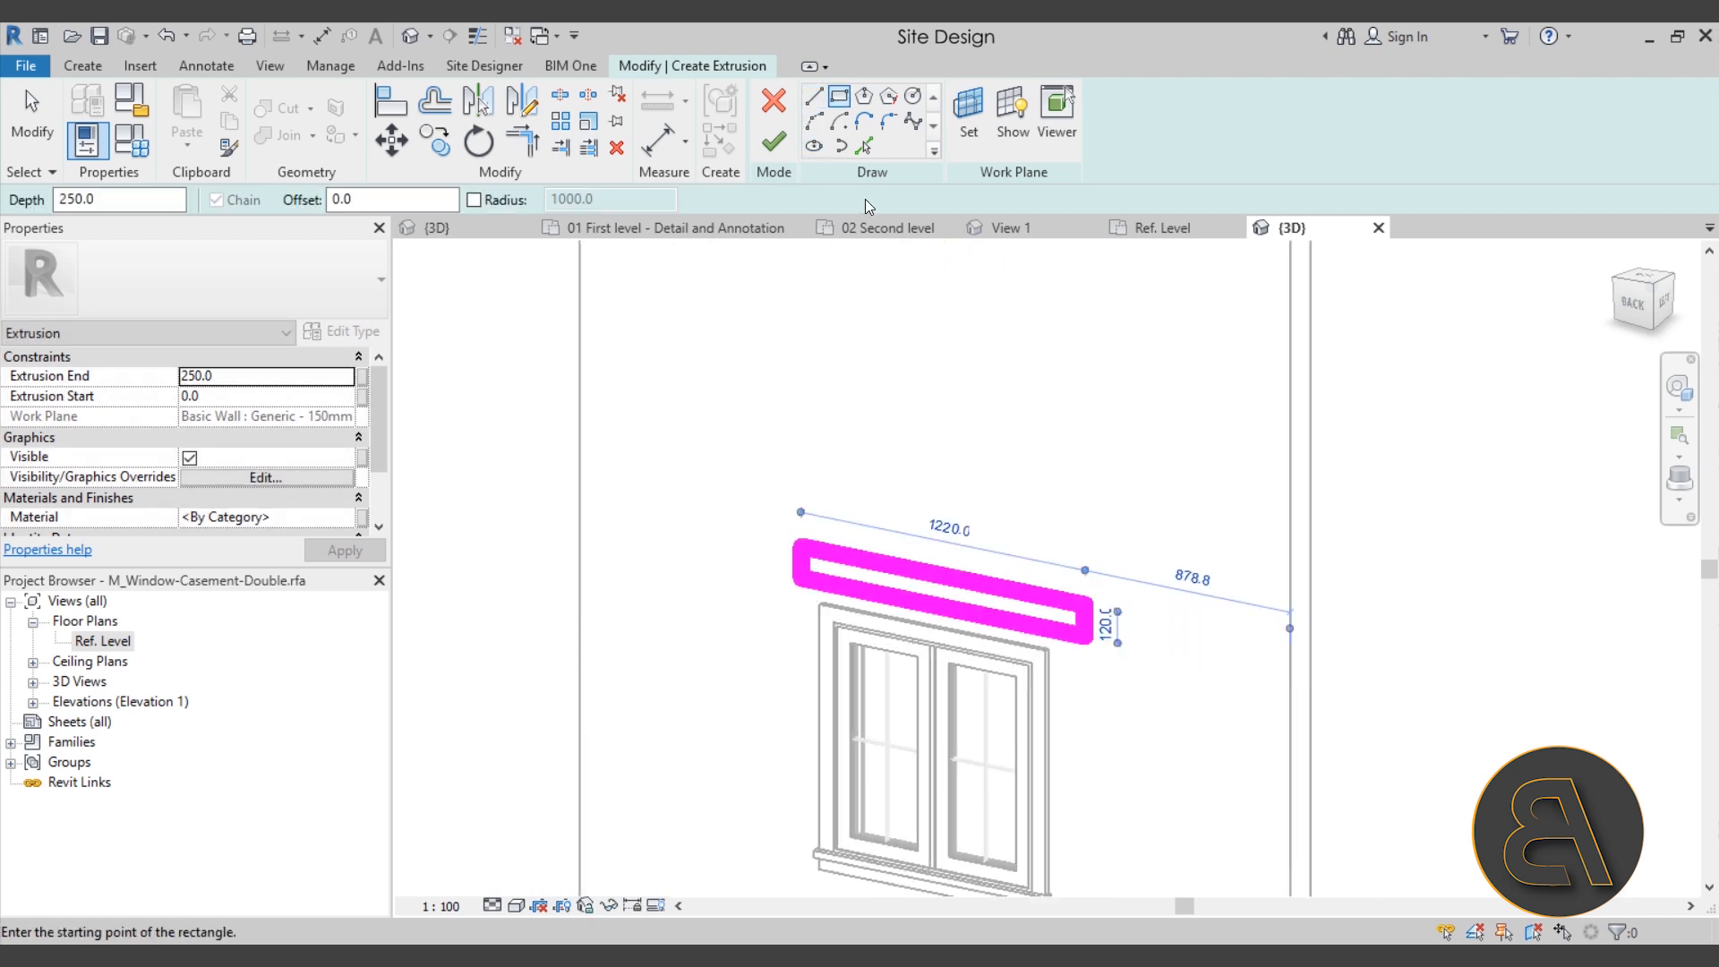
click(773, 142)
Step: Select the extrusion above the window and reduce its depth to about 124.8 mm
click(985, 478)
click(943, 614)
drag(906, 615, 942, 603)
shift+middle_drag(1182, 602, 1029, 590)
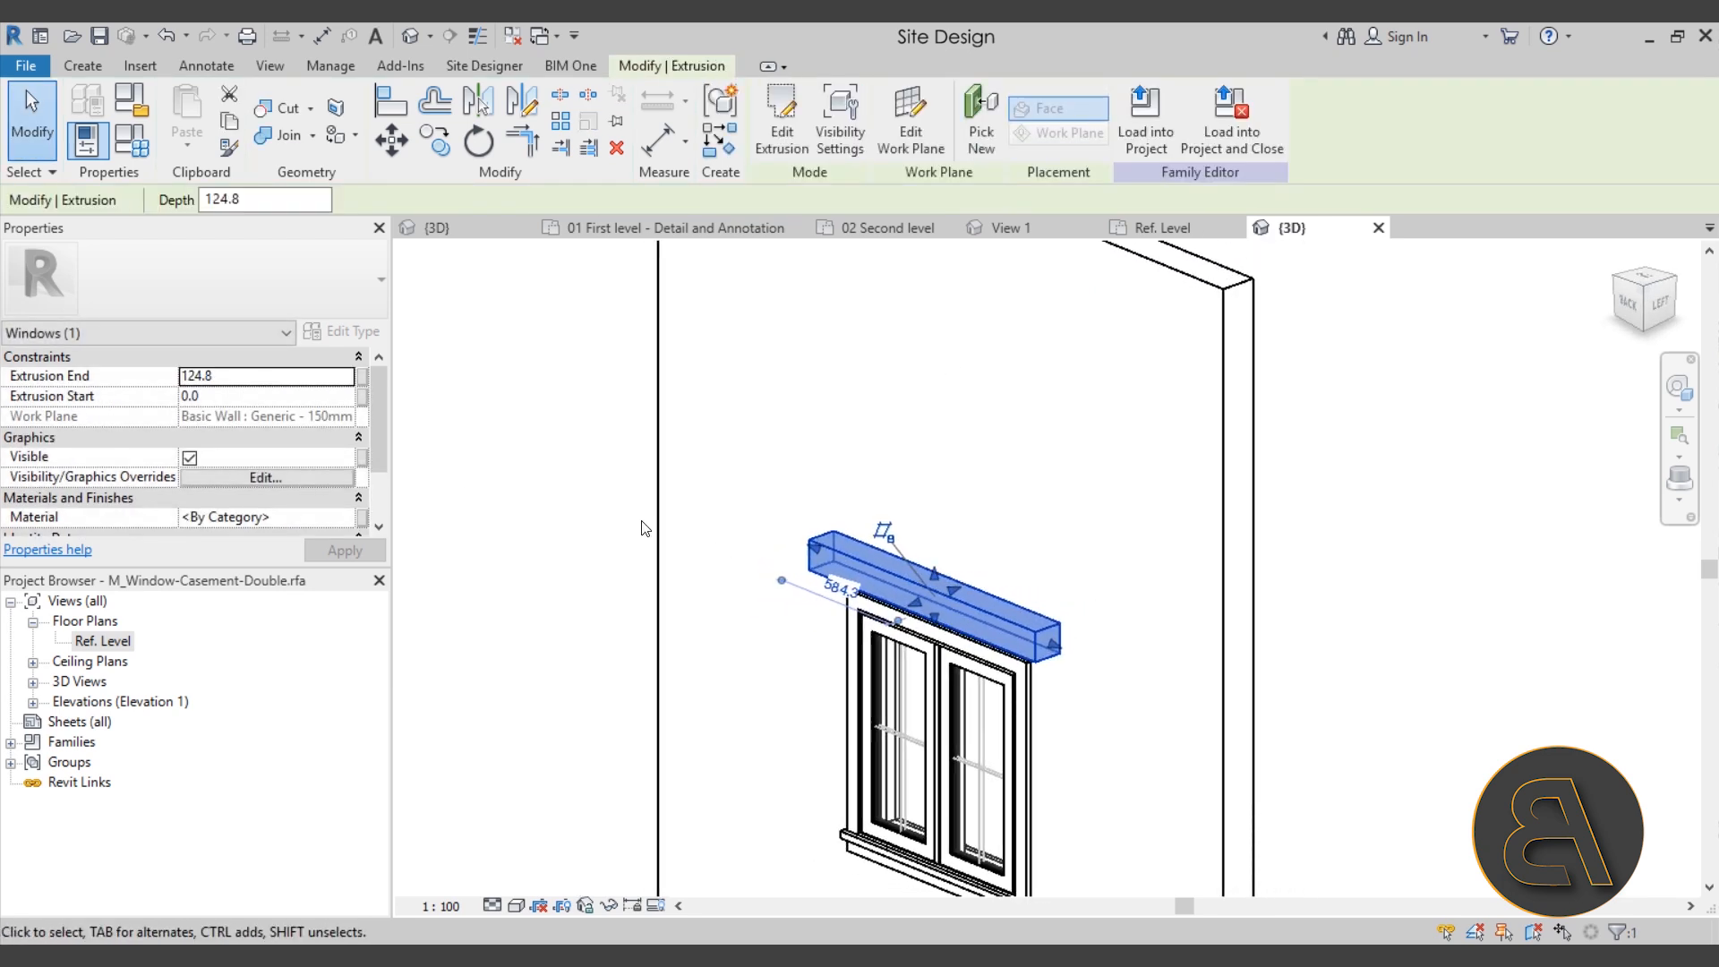
Step: Check which subcategories are available for the selected extrusion in the window family
scroll(249, 447, down, 2)
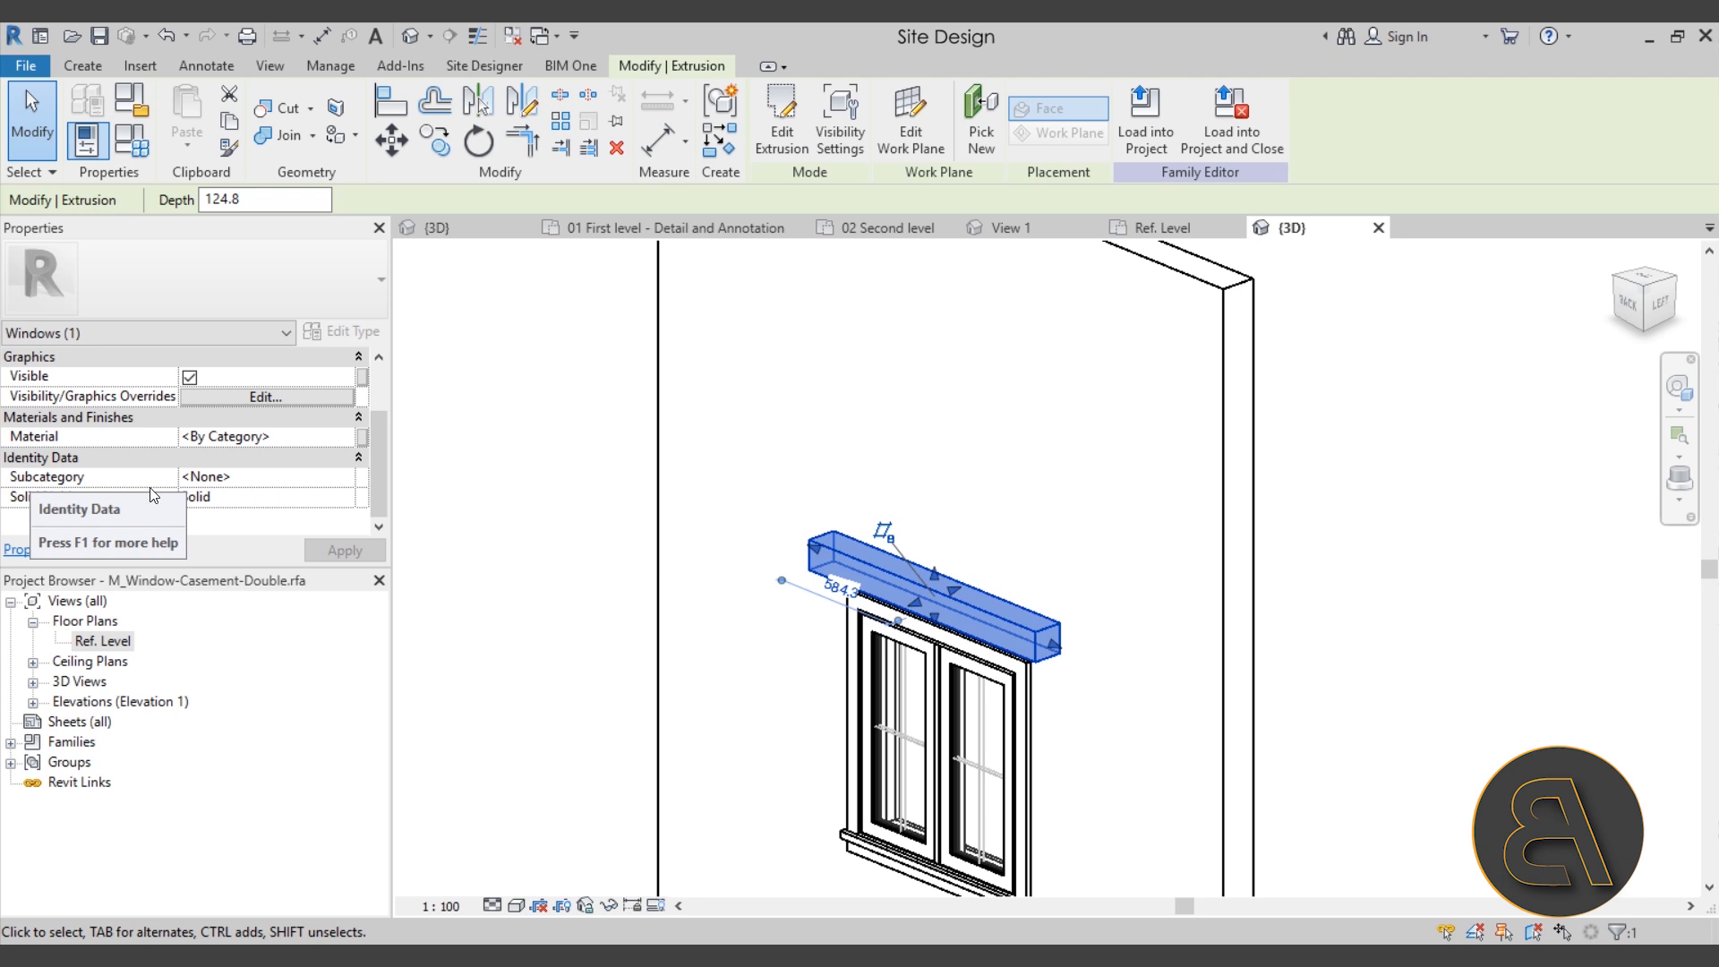
click(312, 479)
click(345, 478)
scroll(283, 542, down, 1)
scroll(252, 584, up, 2)
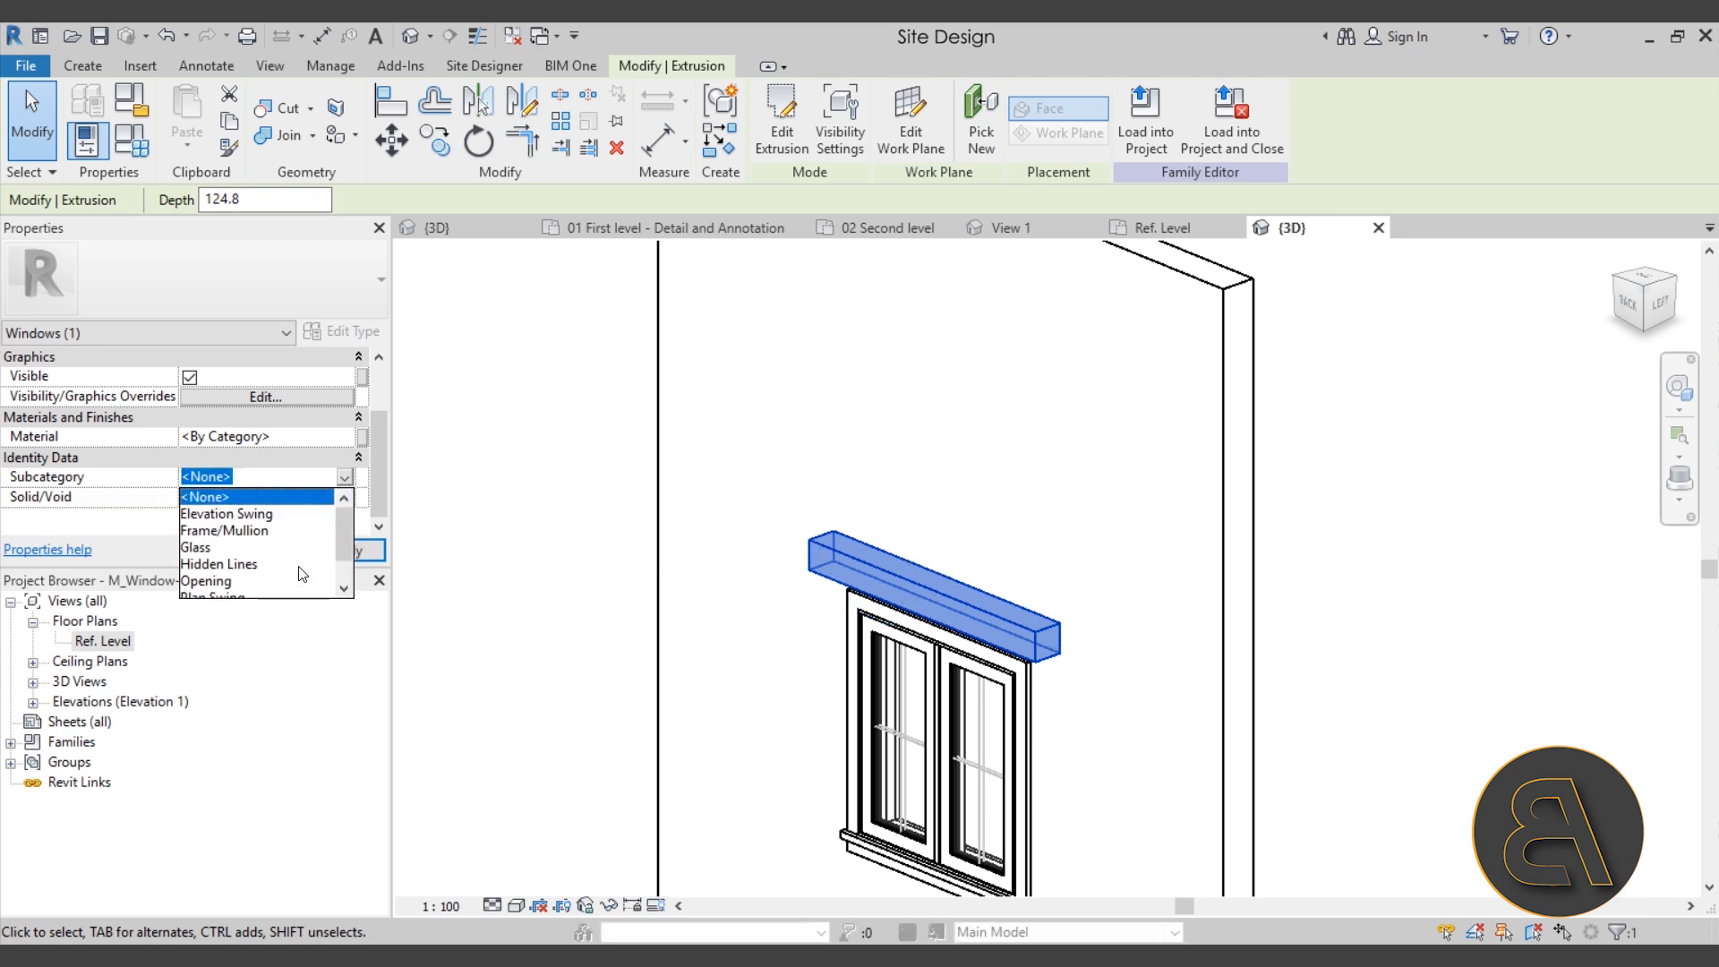
scroll(303, 574, down, 1)
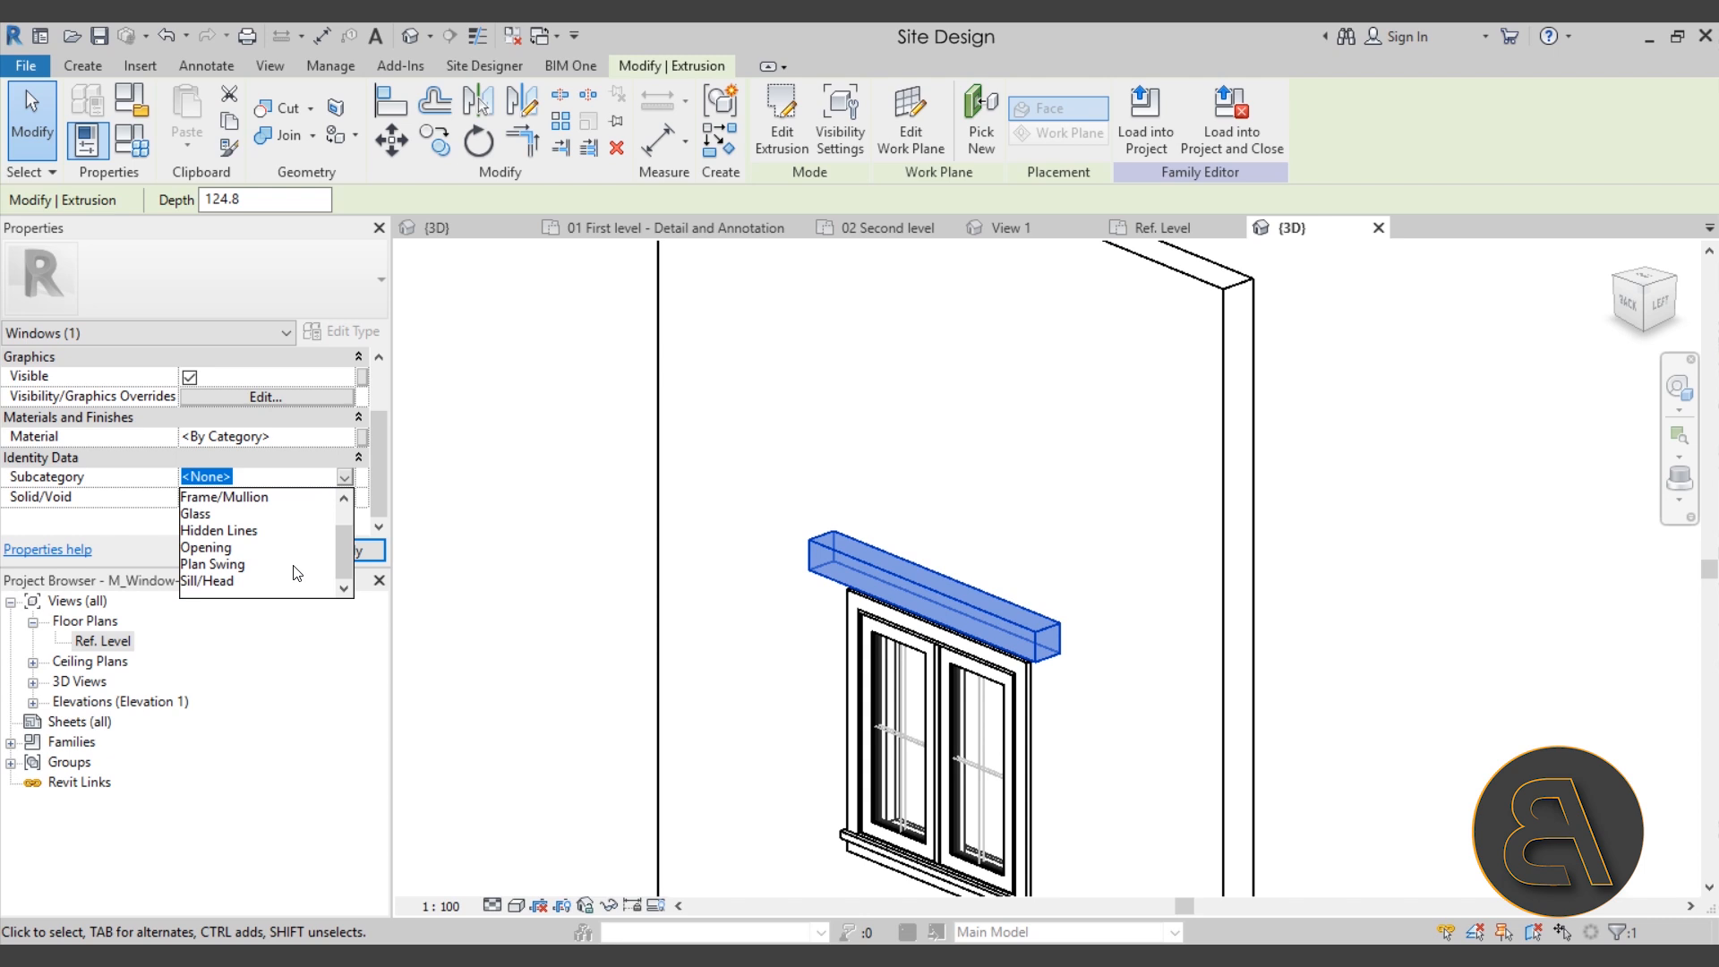
scroll(296, 573, up, 1)
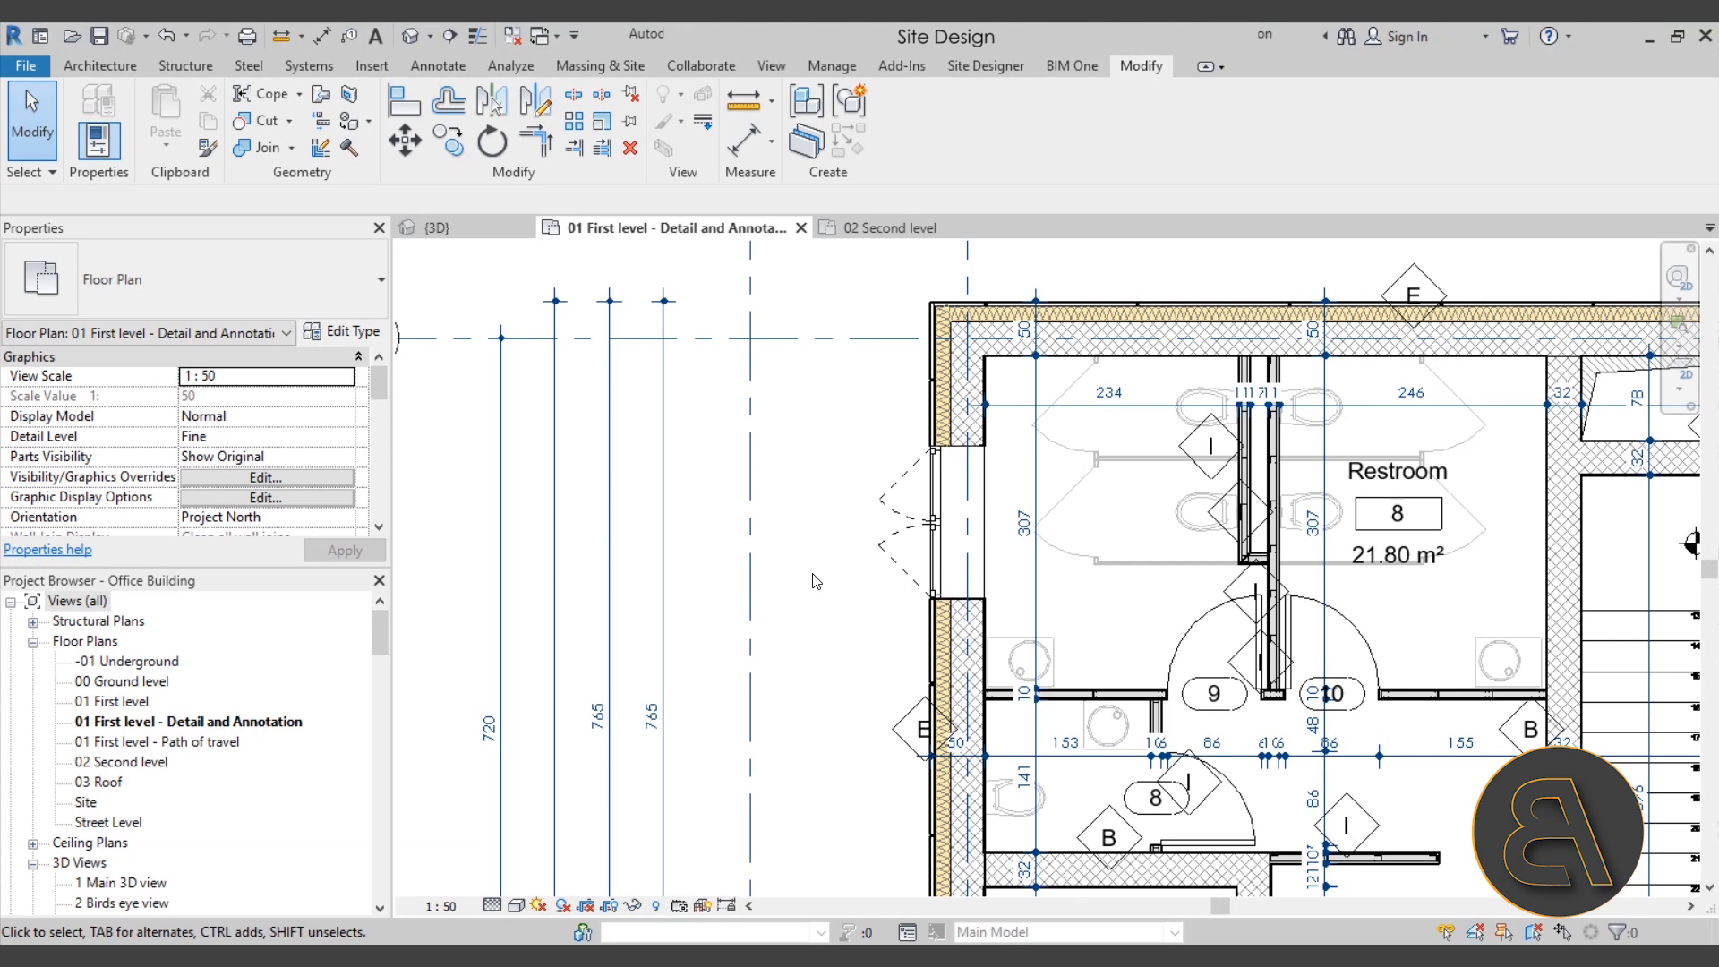
Step: Start an in-place model in the Windows category, accepting the suggested name
click(92, 70)
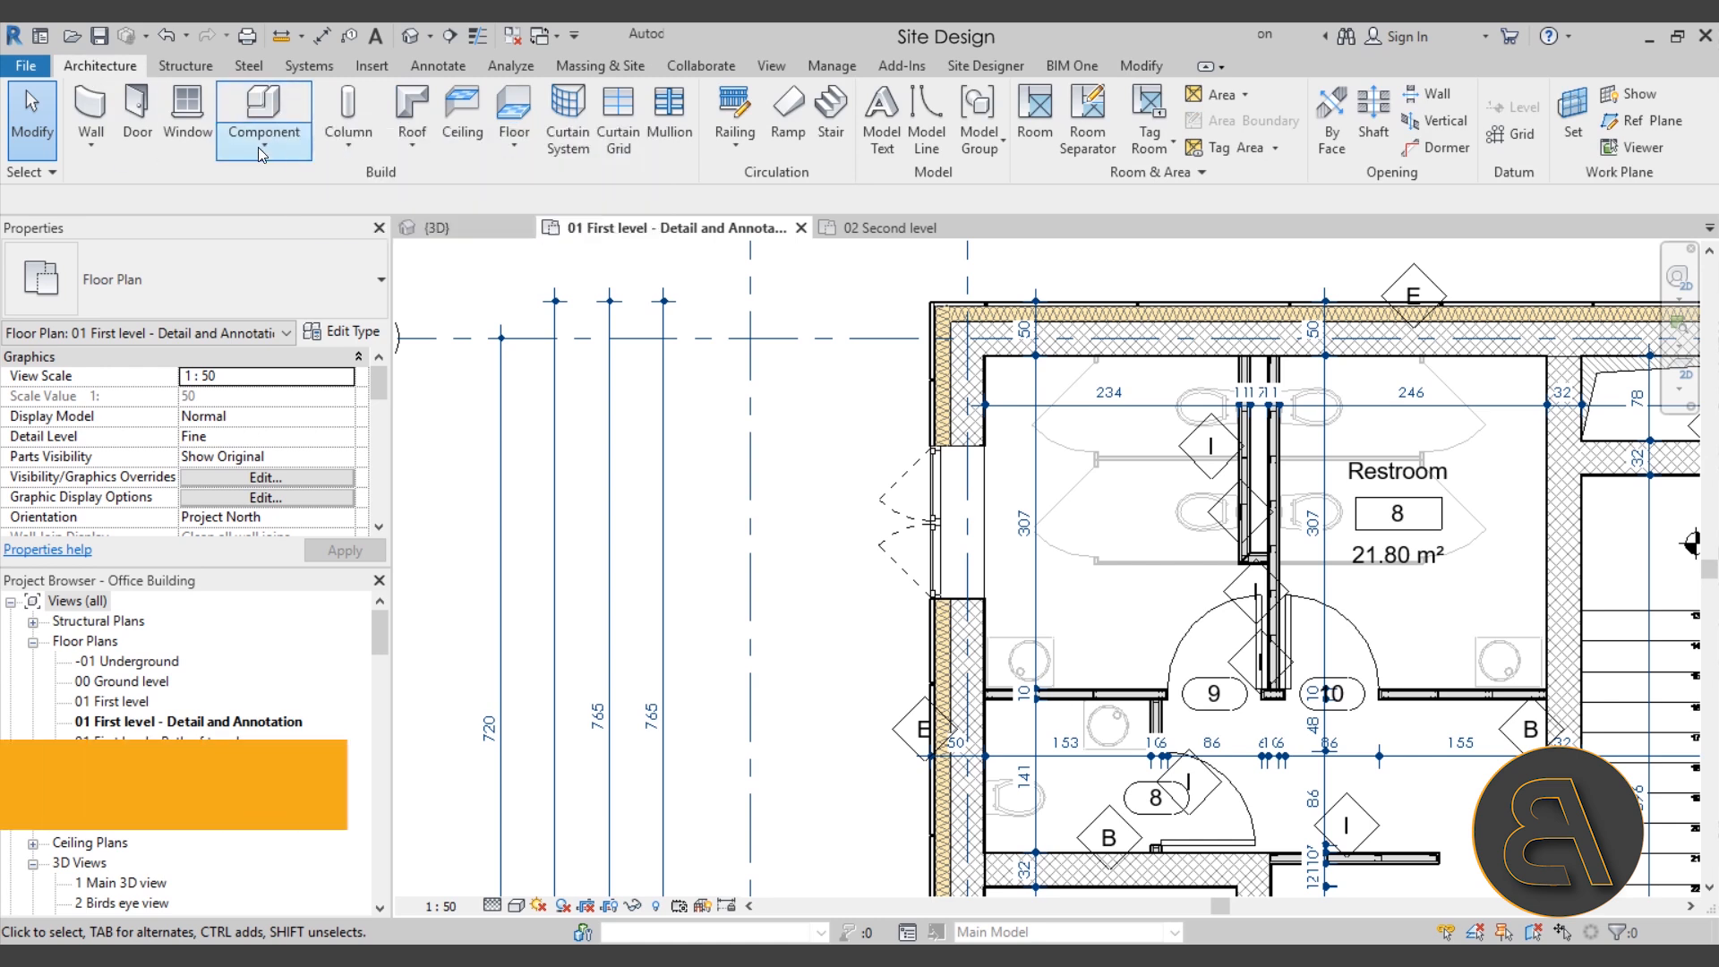
click(258, 147)
click(303, 236)
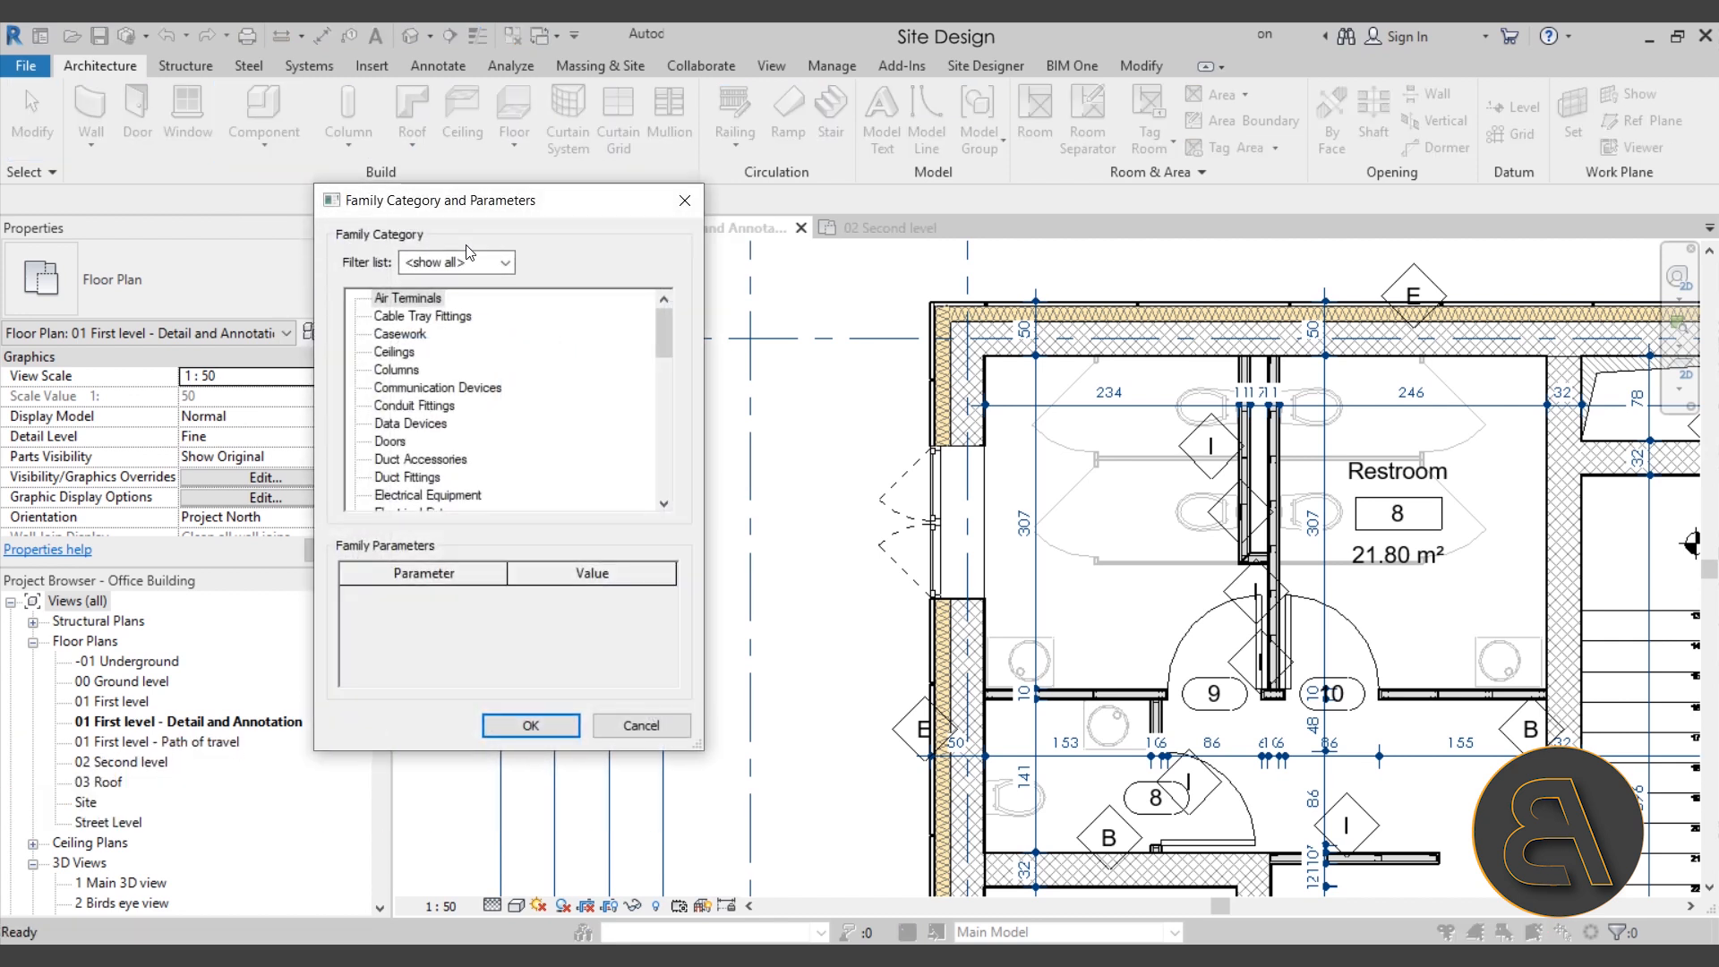
drag(668, 340, 664, 473)
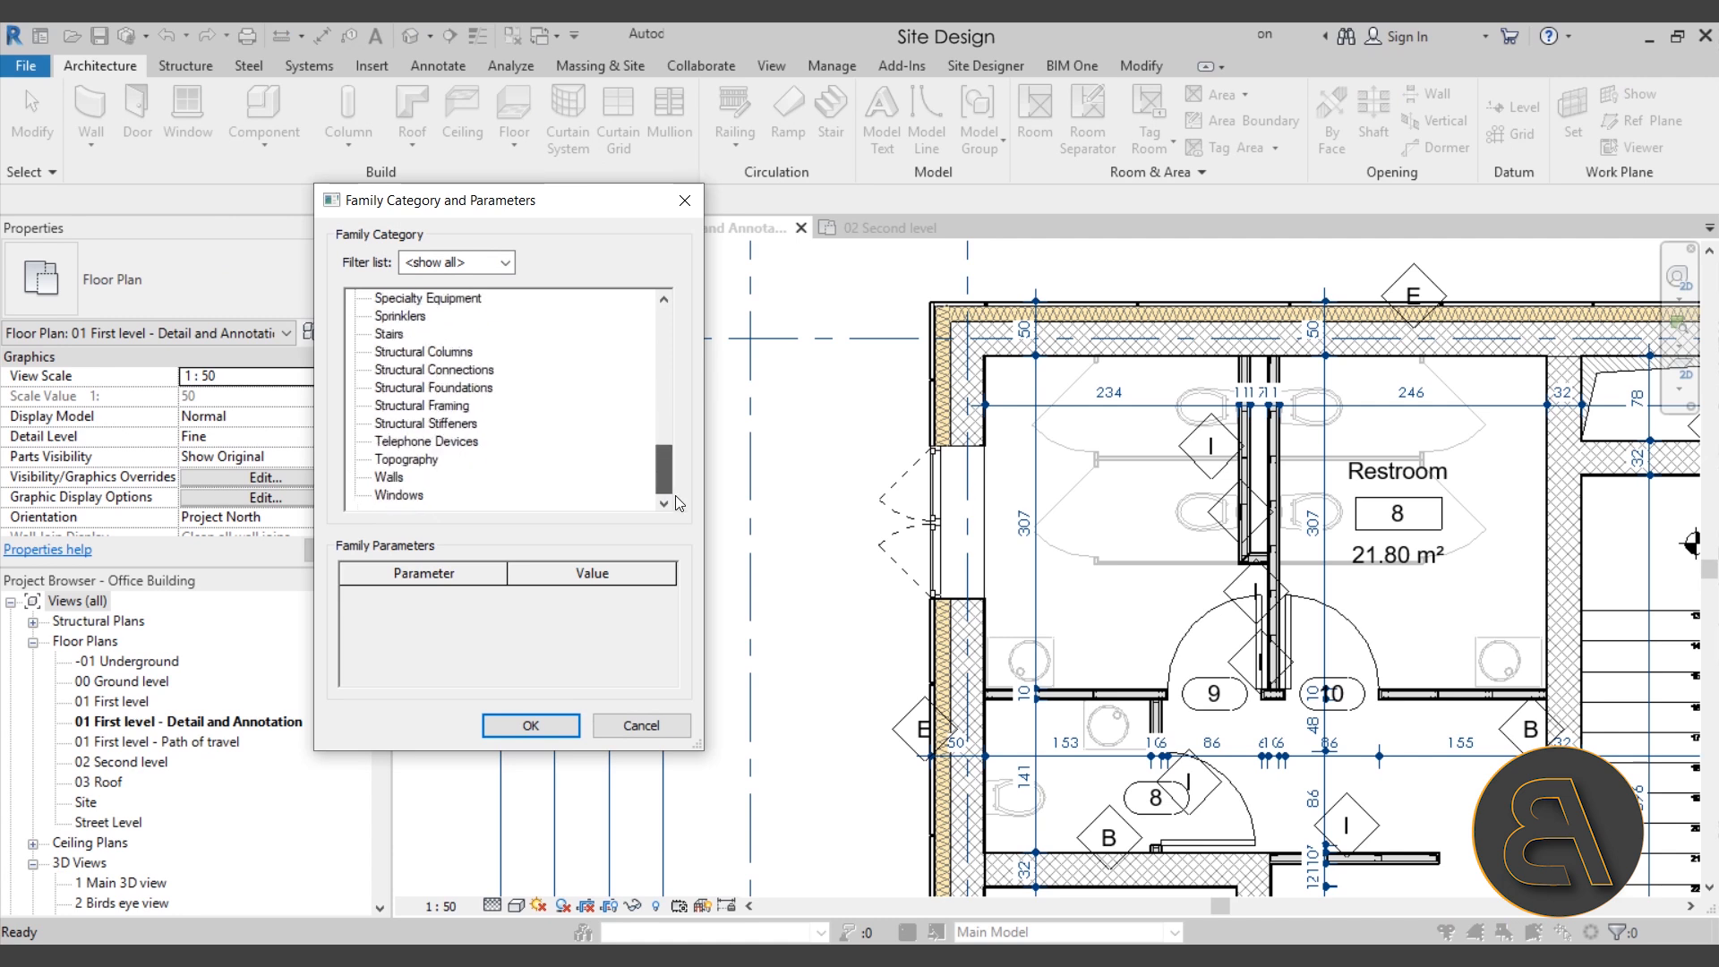
click(399, 496)
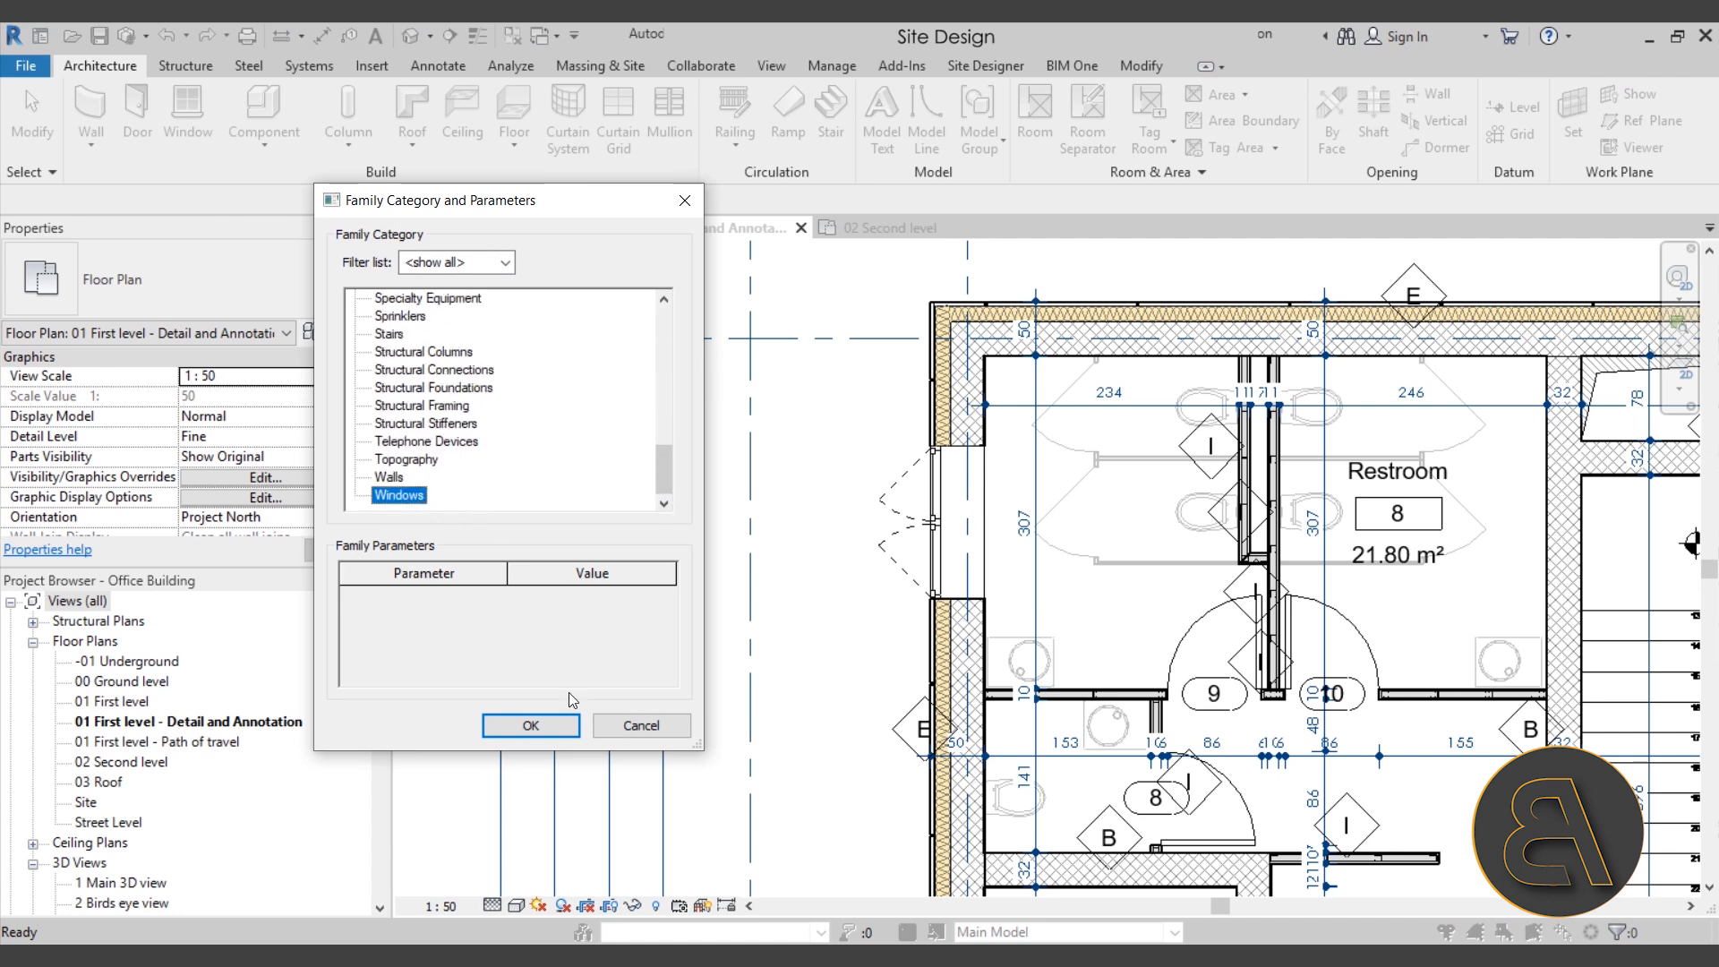
click(515, 727)
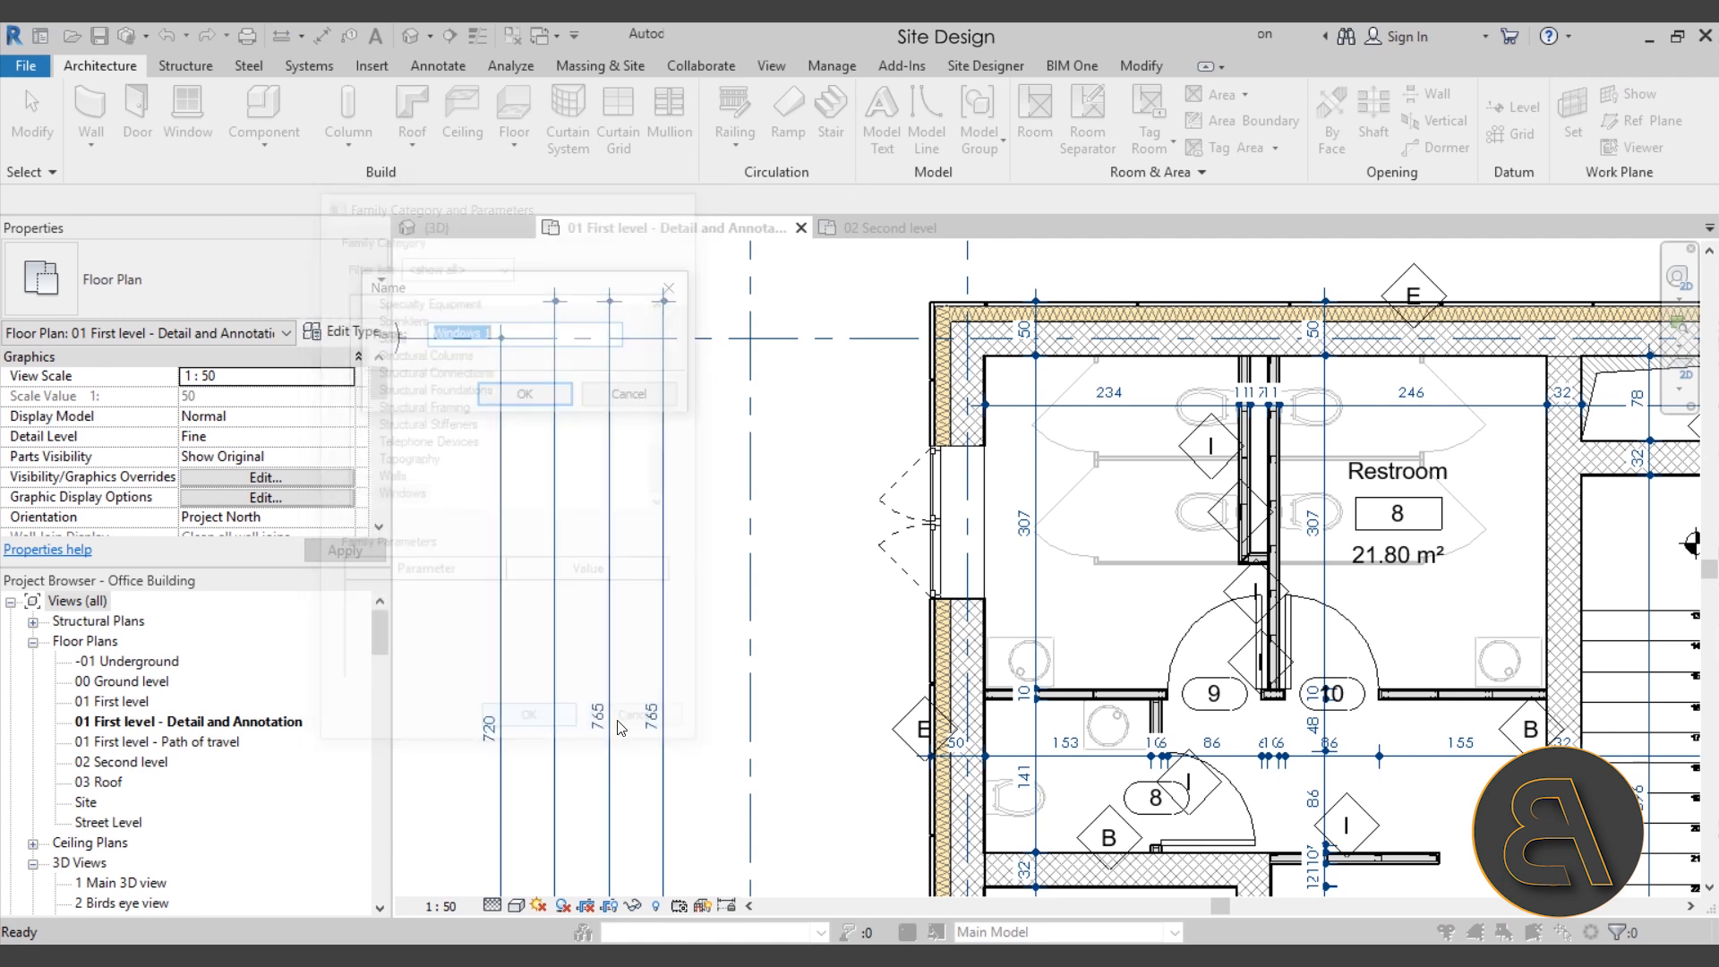
click(498, 396)
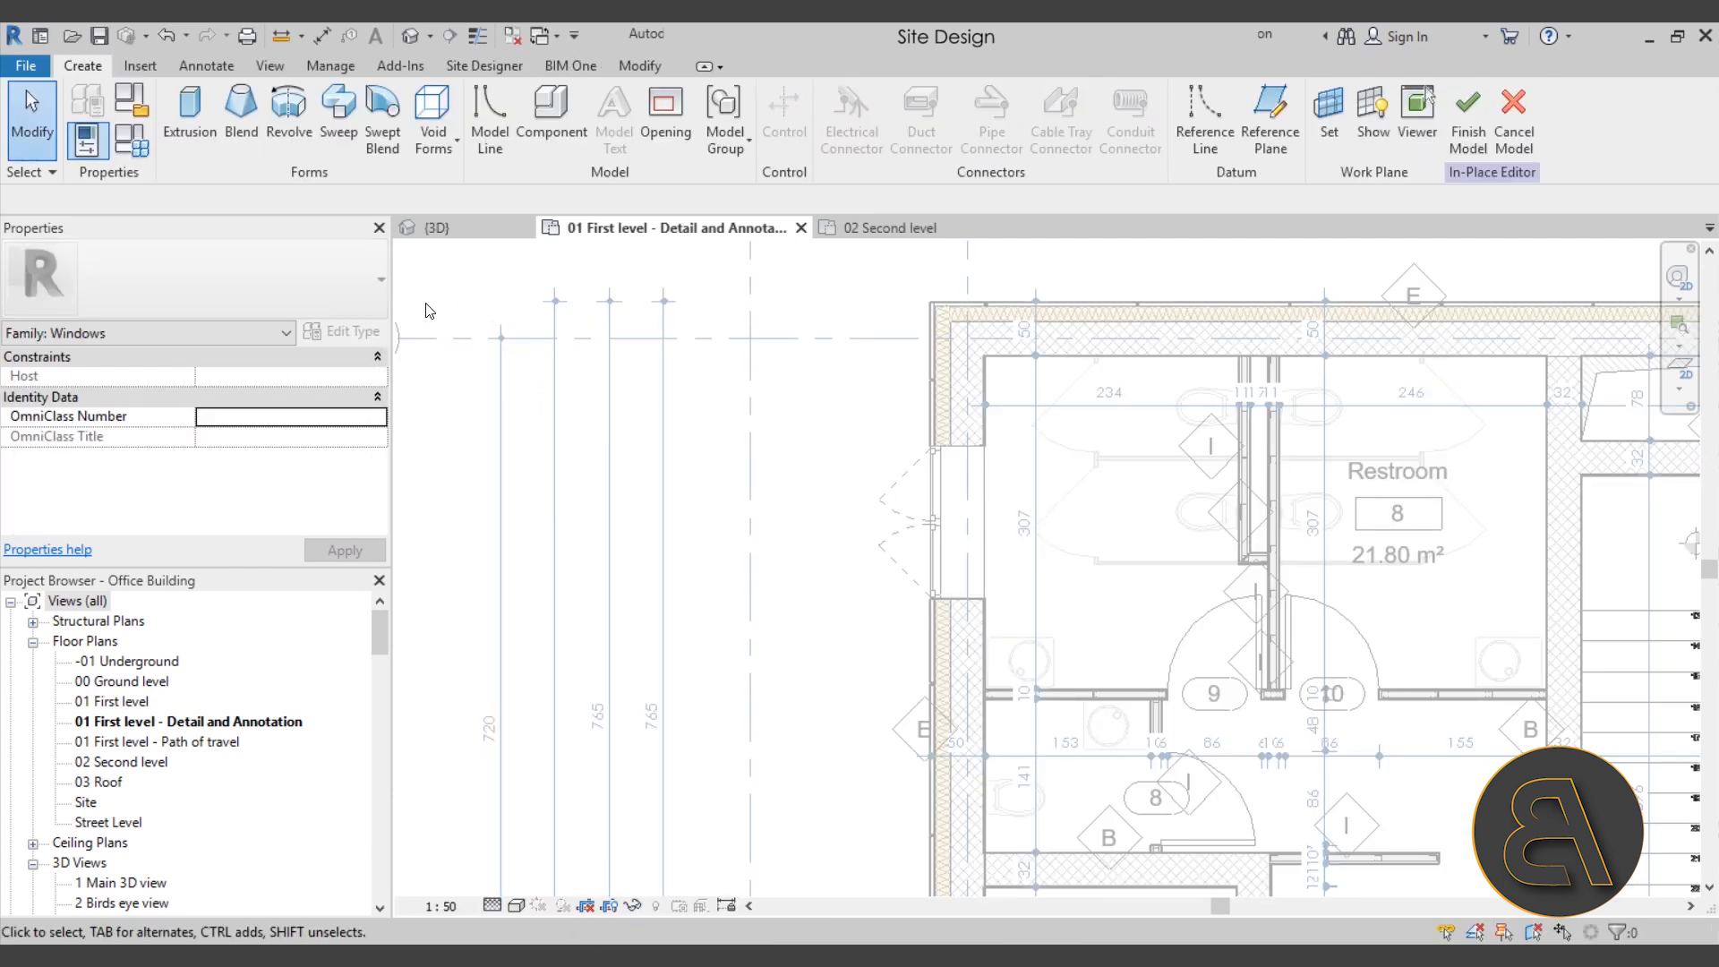
Step: Start an Extrusion in the in-place model and set its subcategory to New subcategory
click(201, 131)
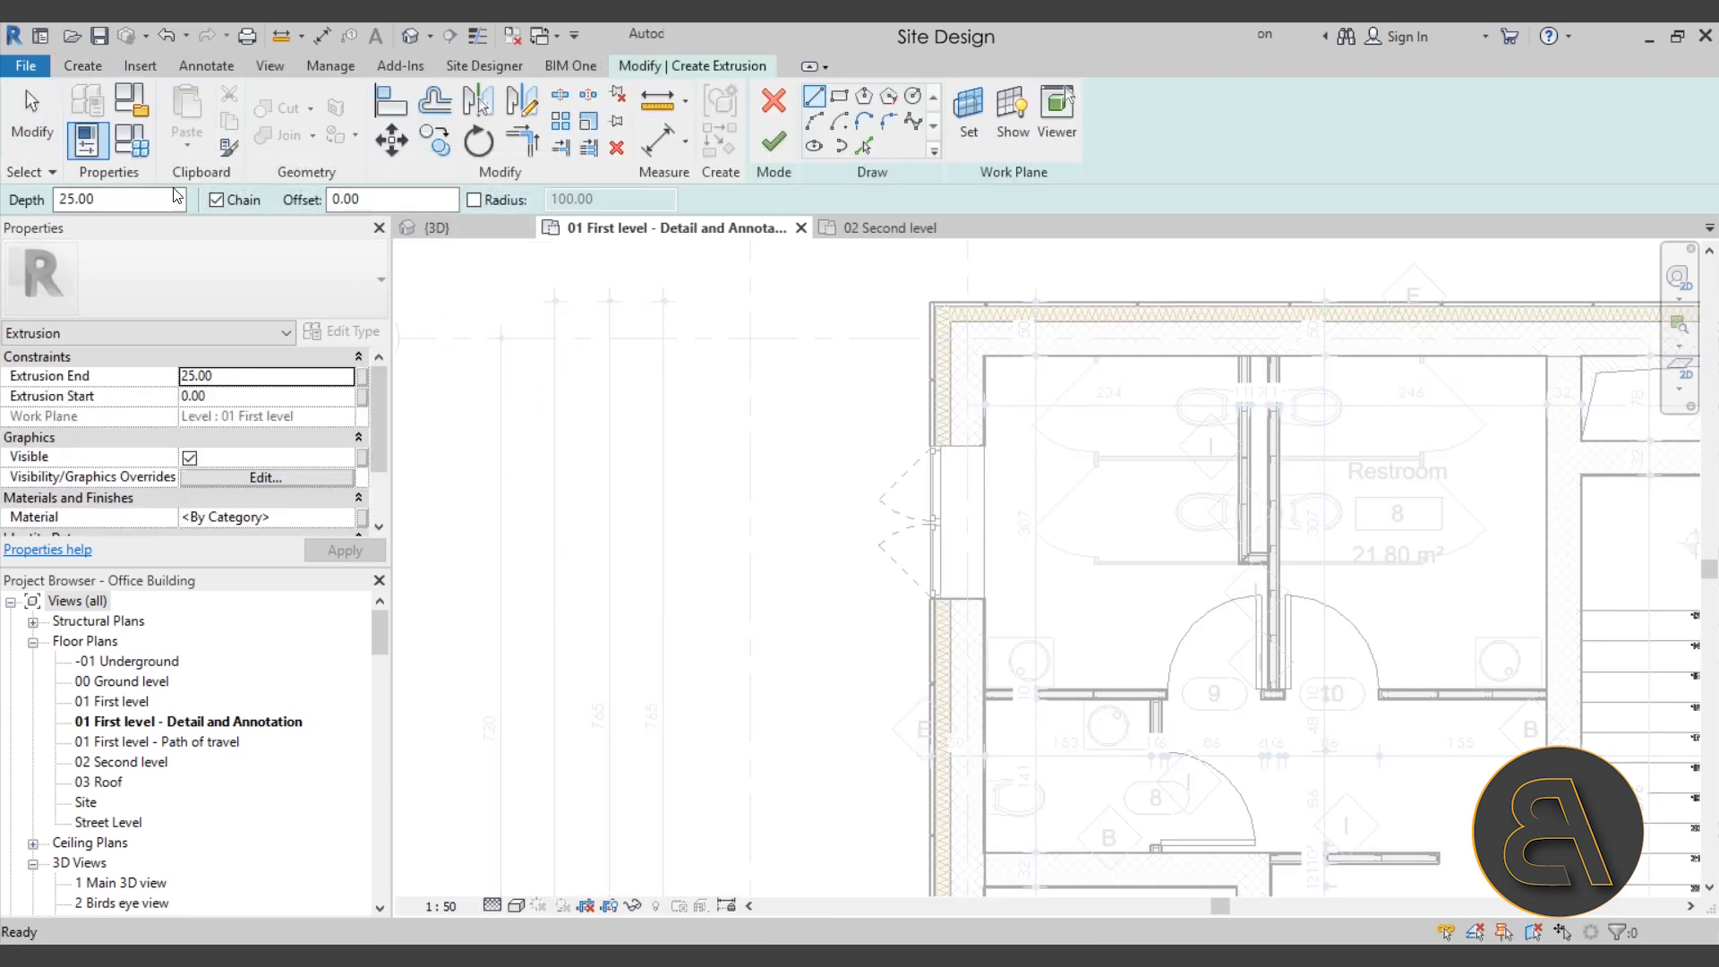
scroll(307, 438, down, 2)
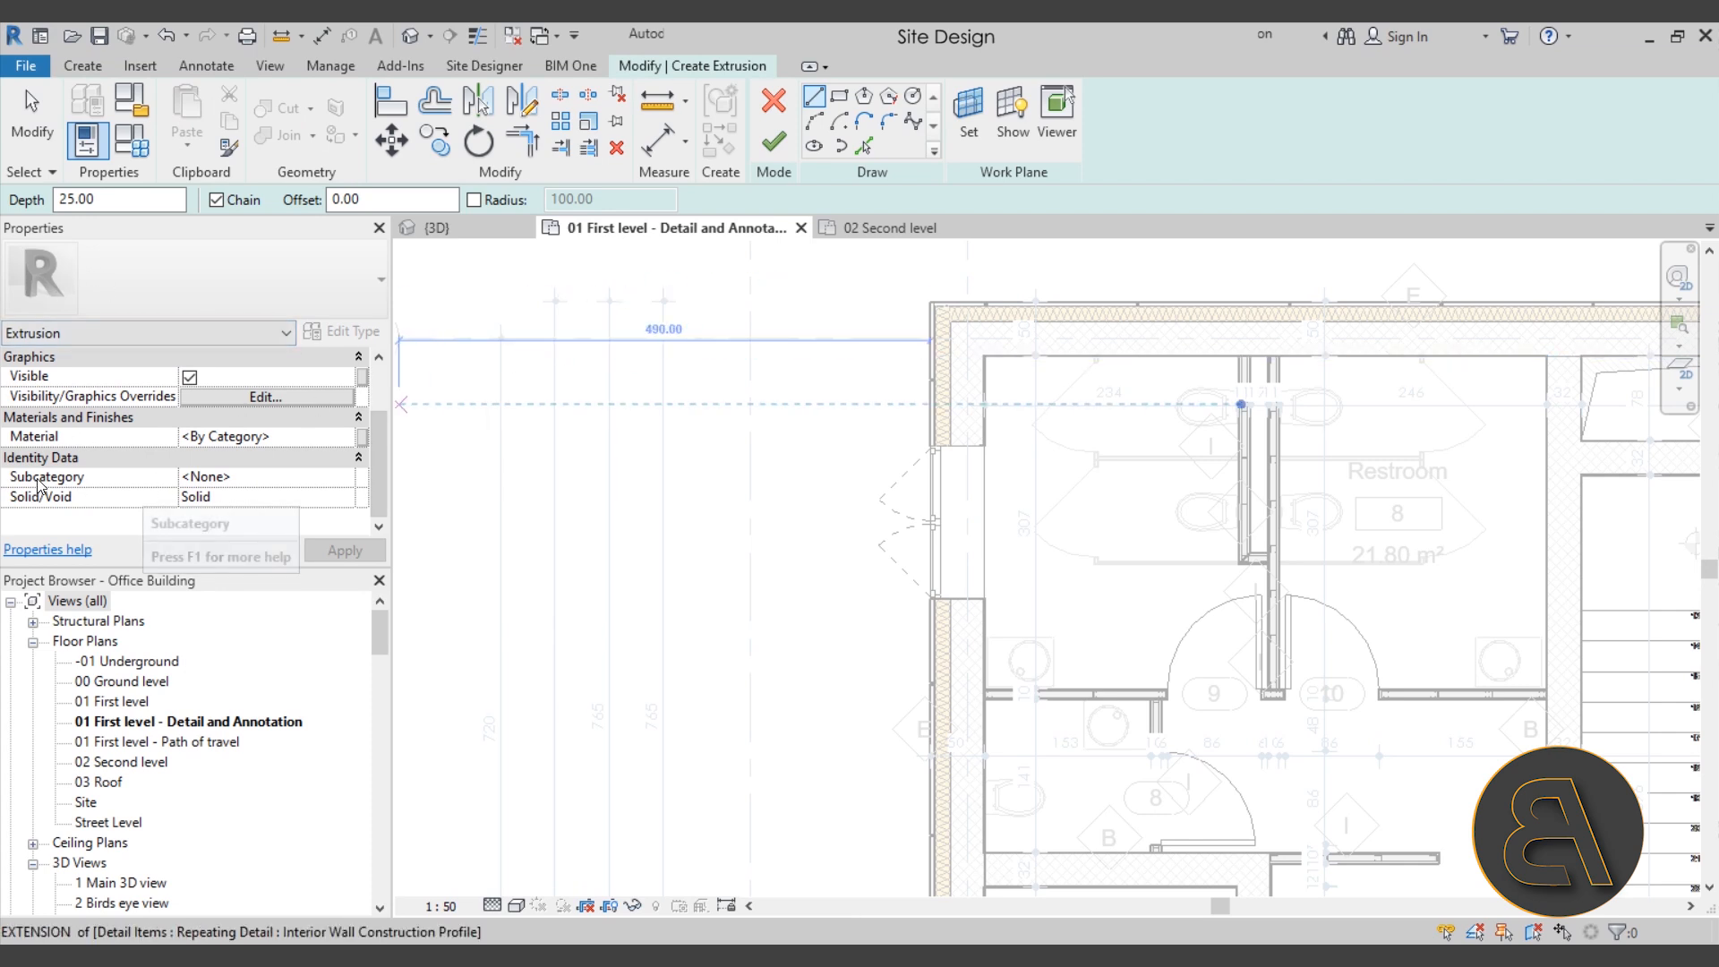
click(349, 479)
scroll(320, 529, down, 2)
scroll(321, 530, down, 1)
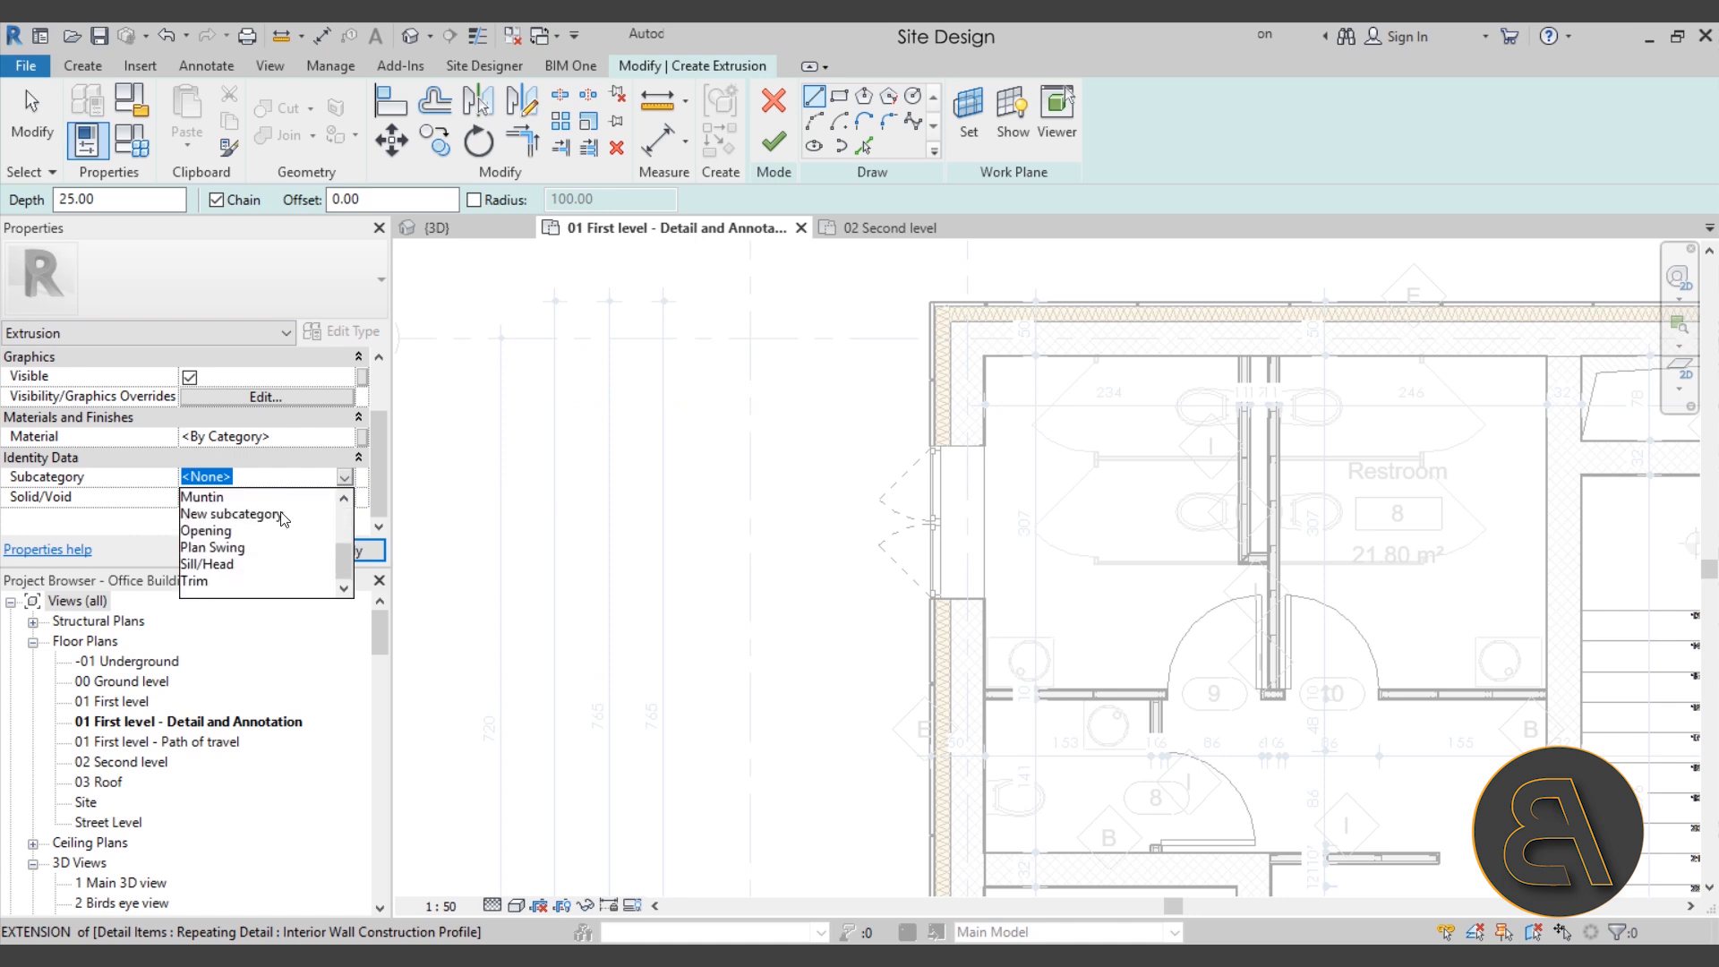
click(239, 517)
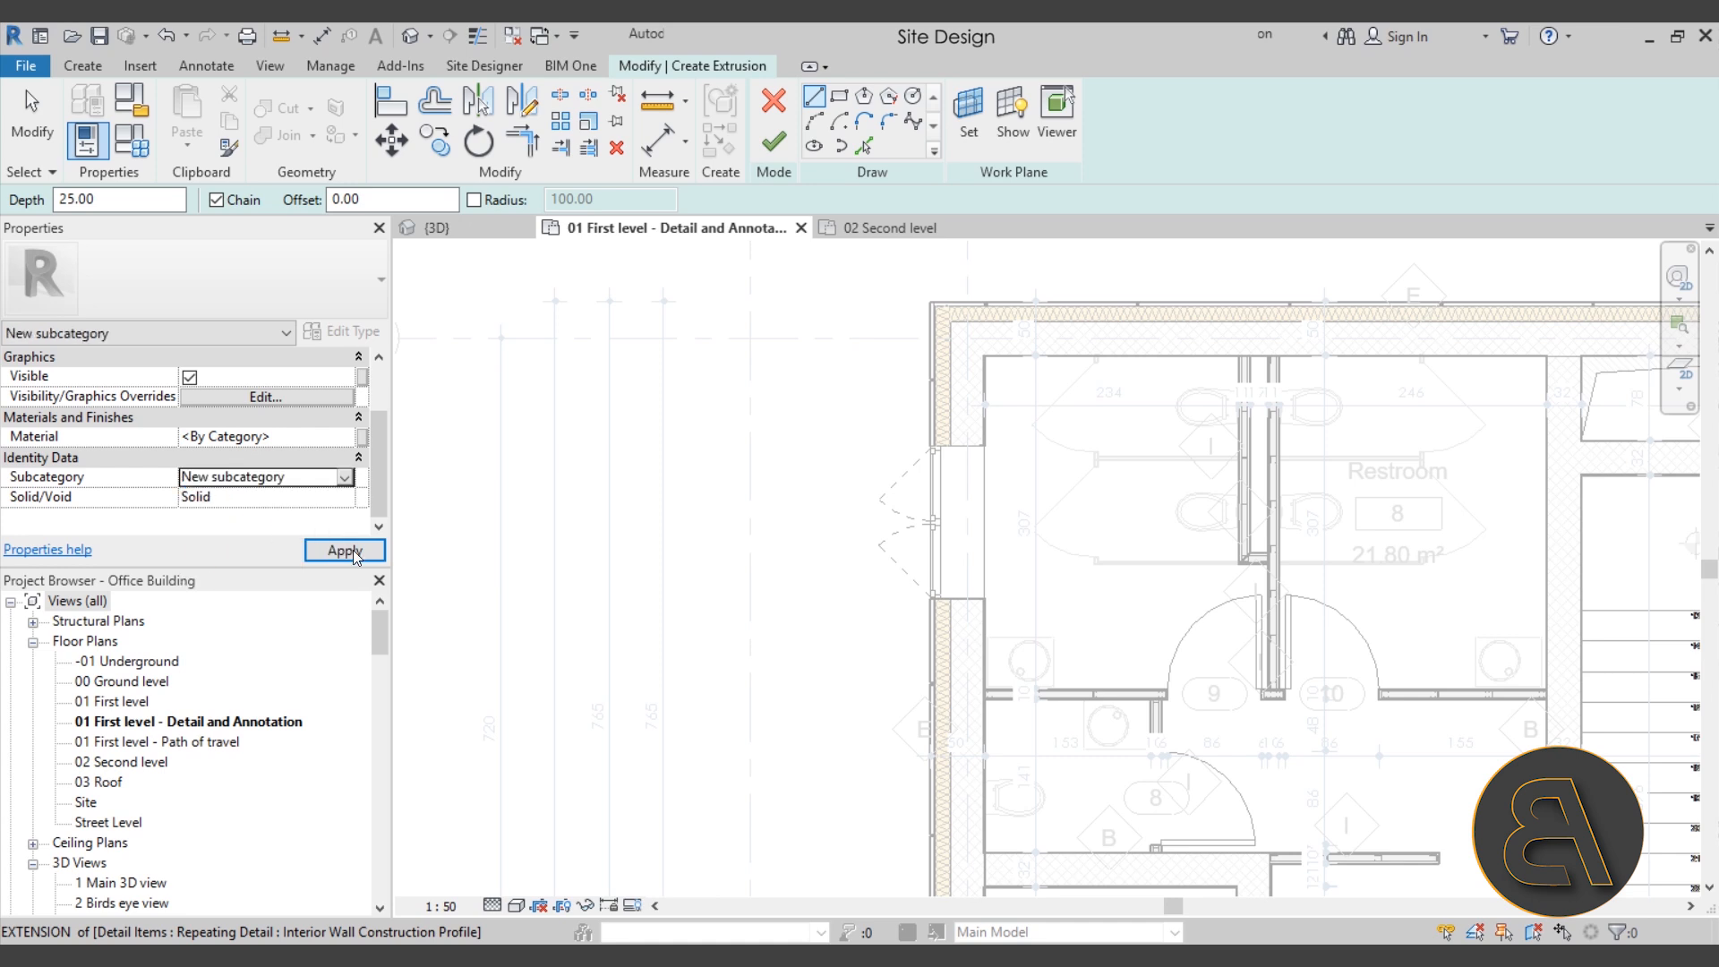
Step: Sketch a rectangle of about 38 by 110 cm inside the restroom beside the window and finish the extrusion
click(1101, 460)
scroll(1042, 517, up, 3)
click(838, 96)
click(967, 430)
click(1039, 638)
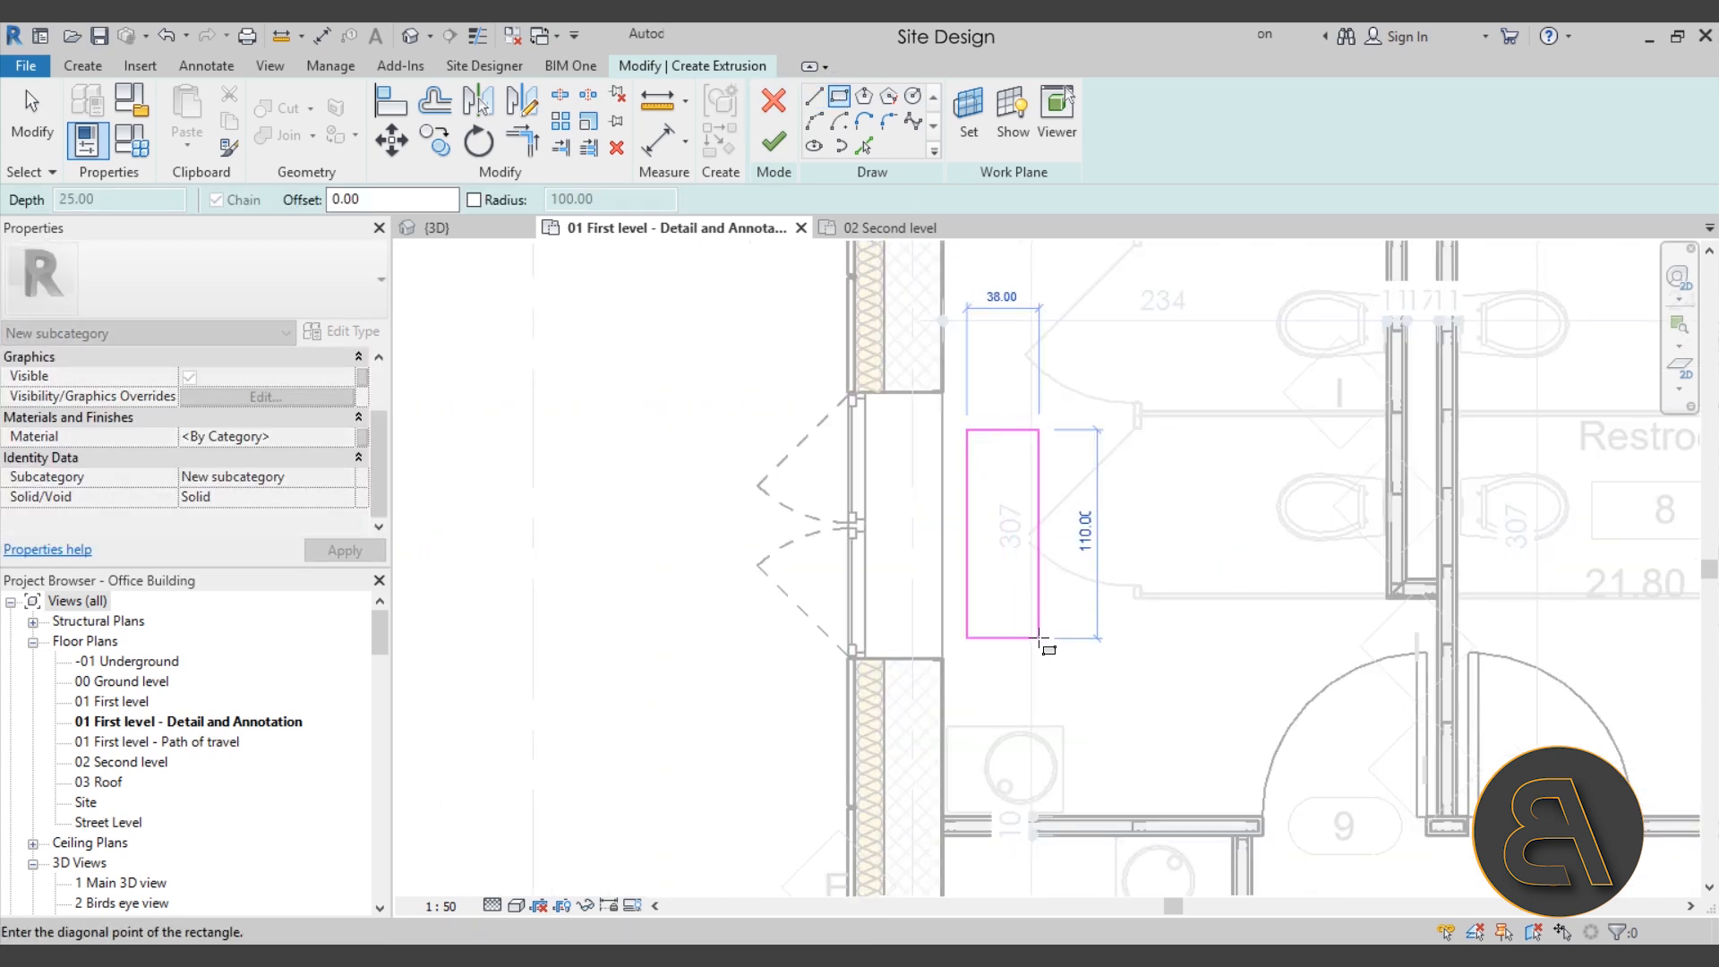
click(770, 141)
click(633, 414)
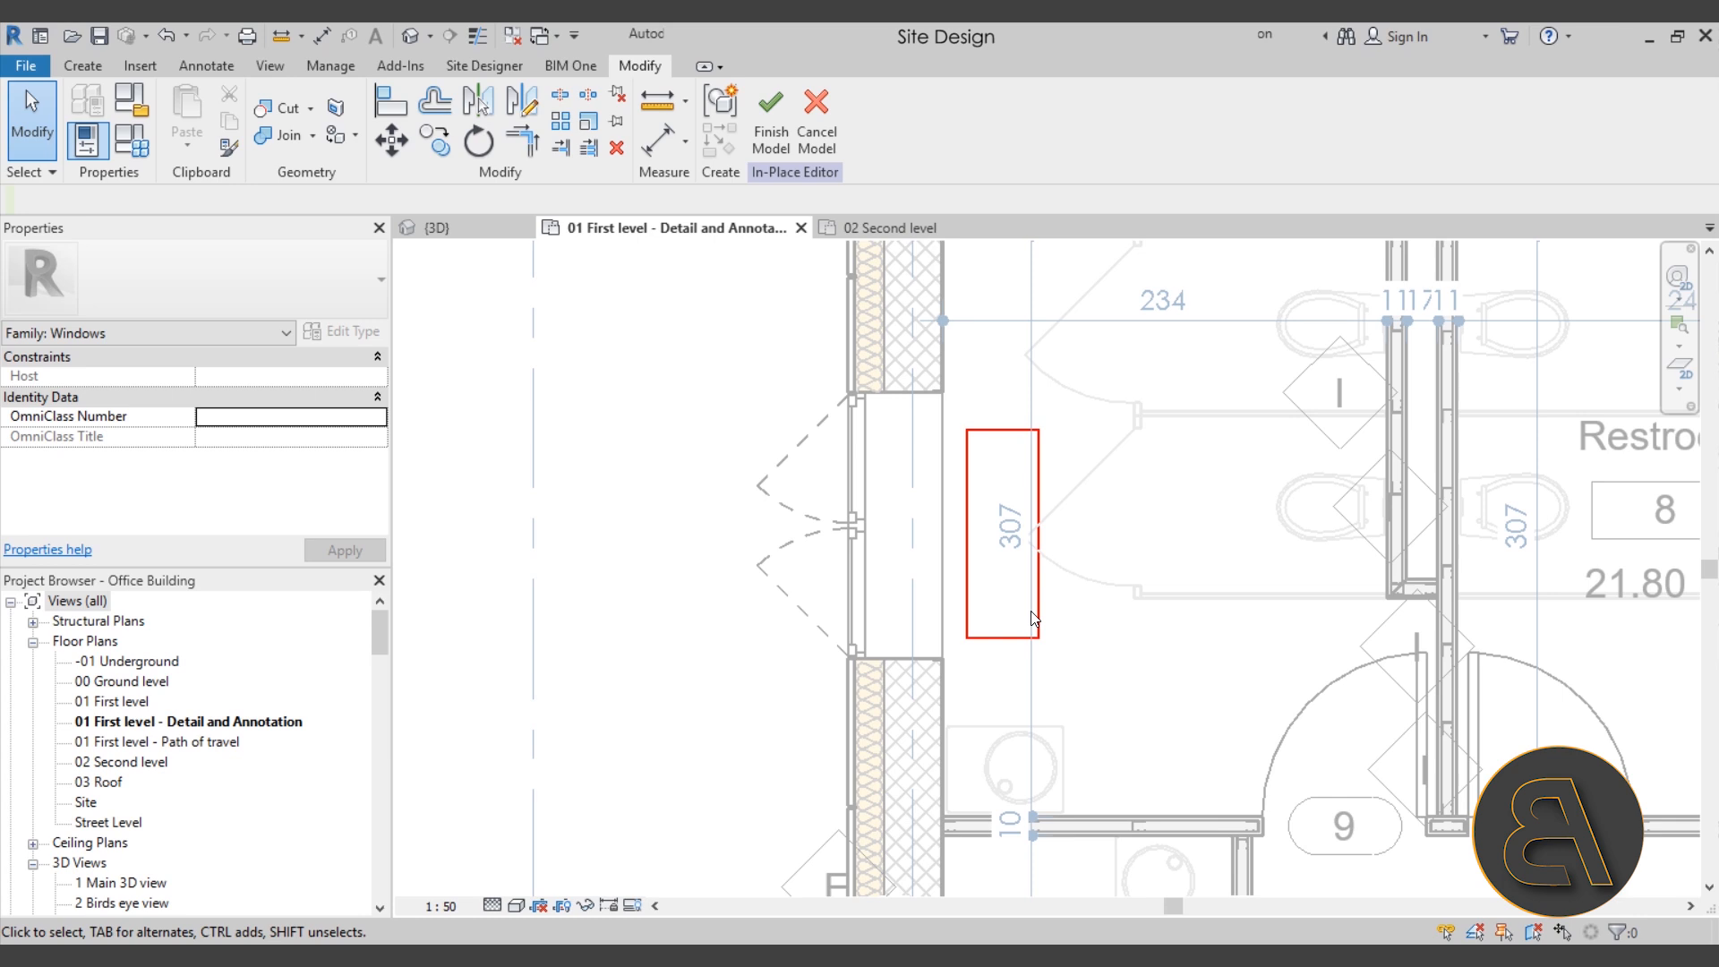
Step: Finish the in-place model and save the project, leaving the save reminder options as they are
click(772, 143)
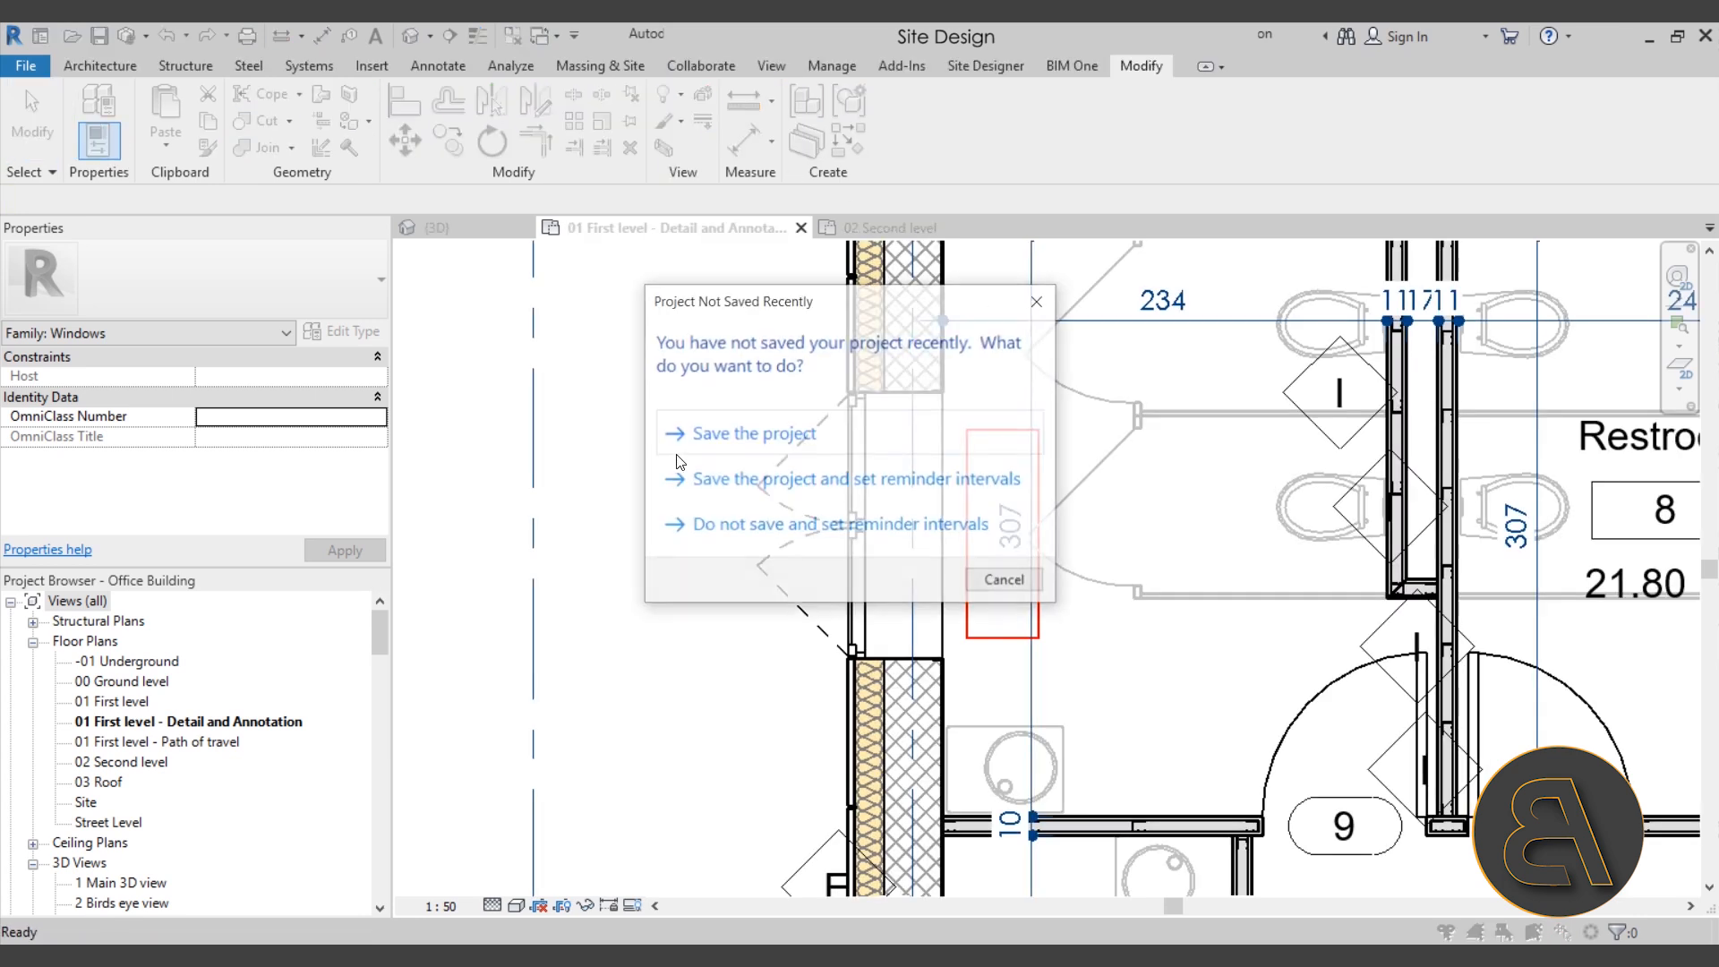
click(677, 483)
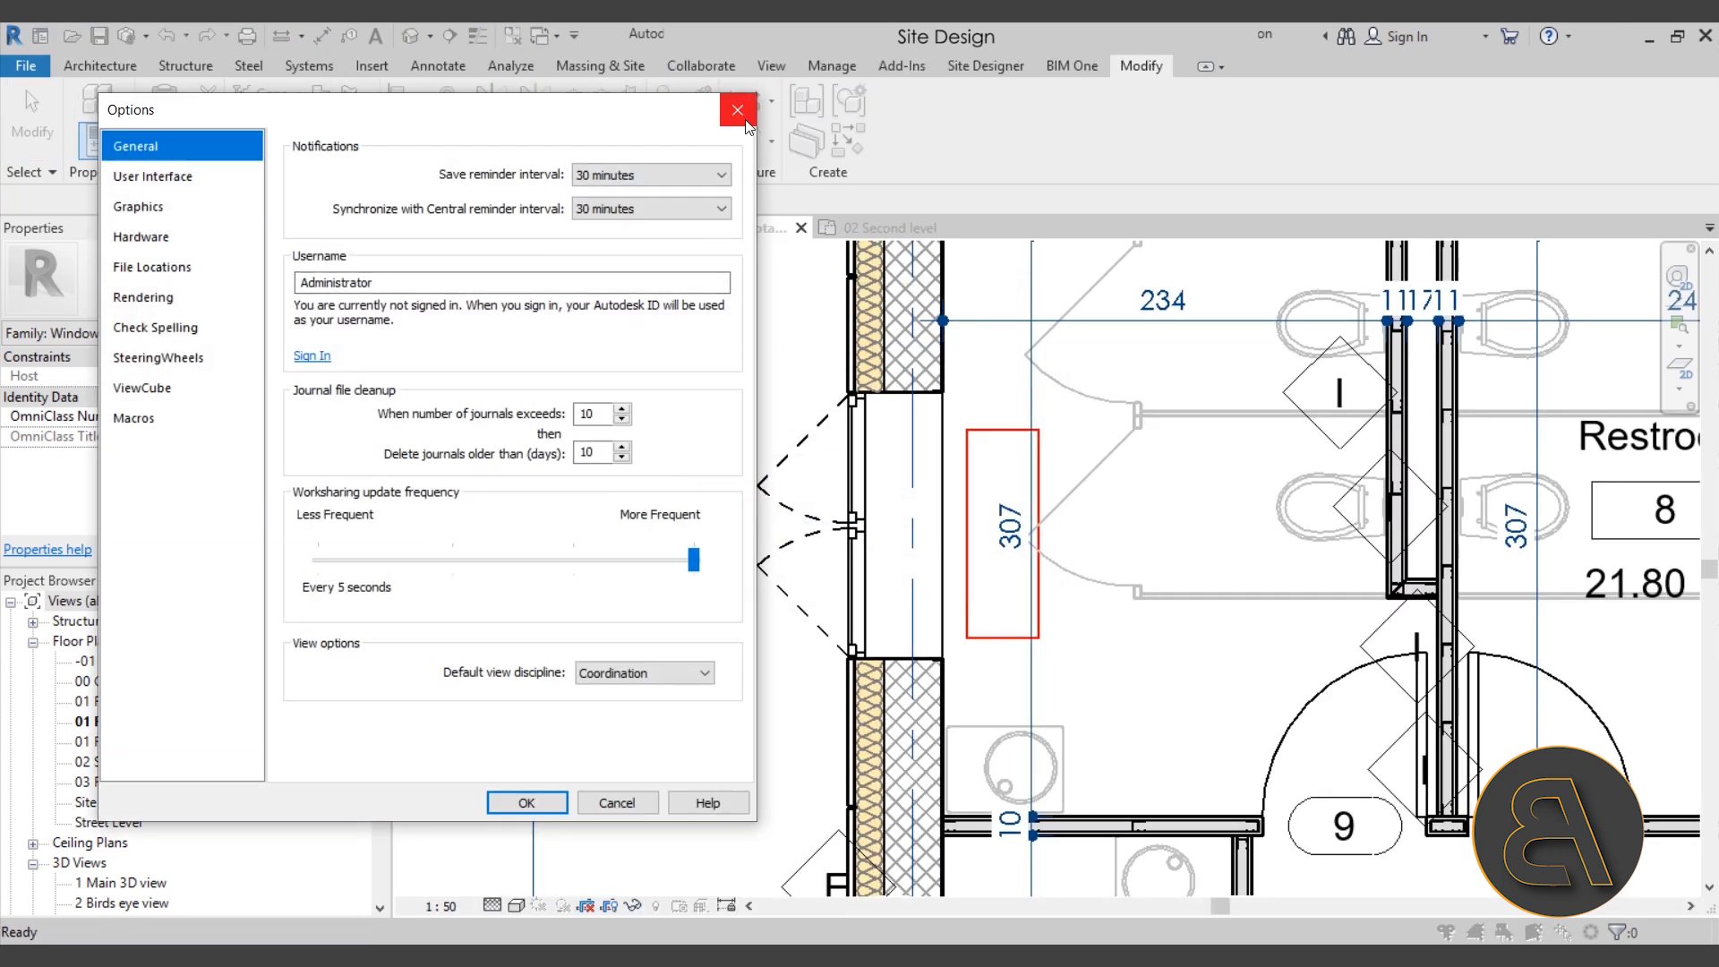
click(744, 116)
click(780, 145)
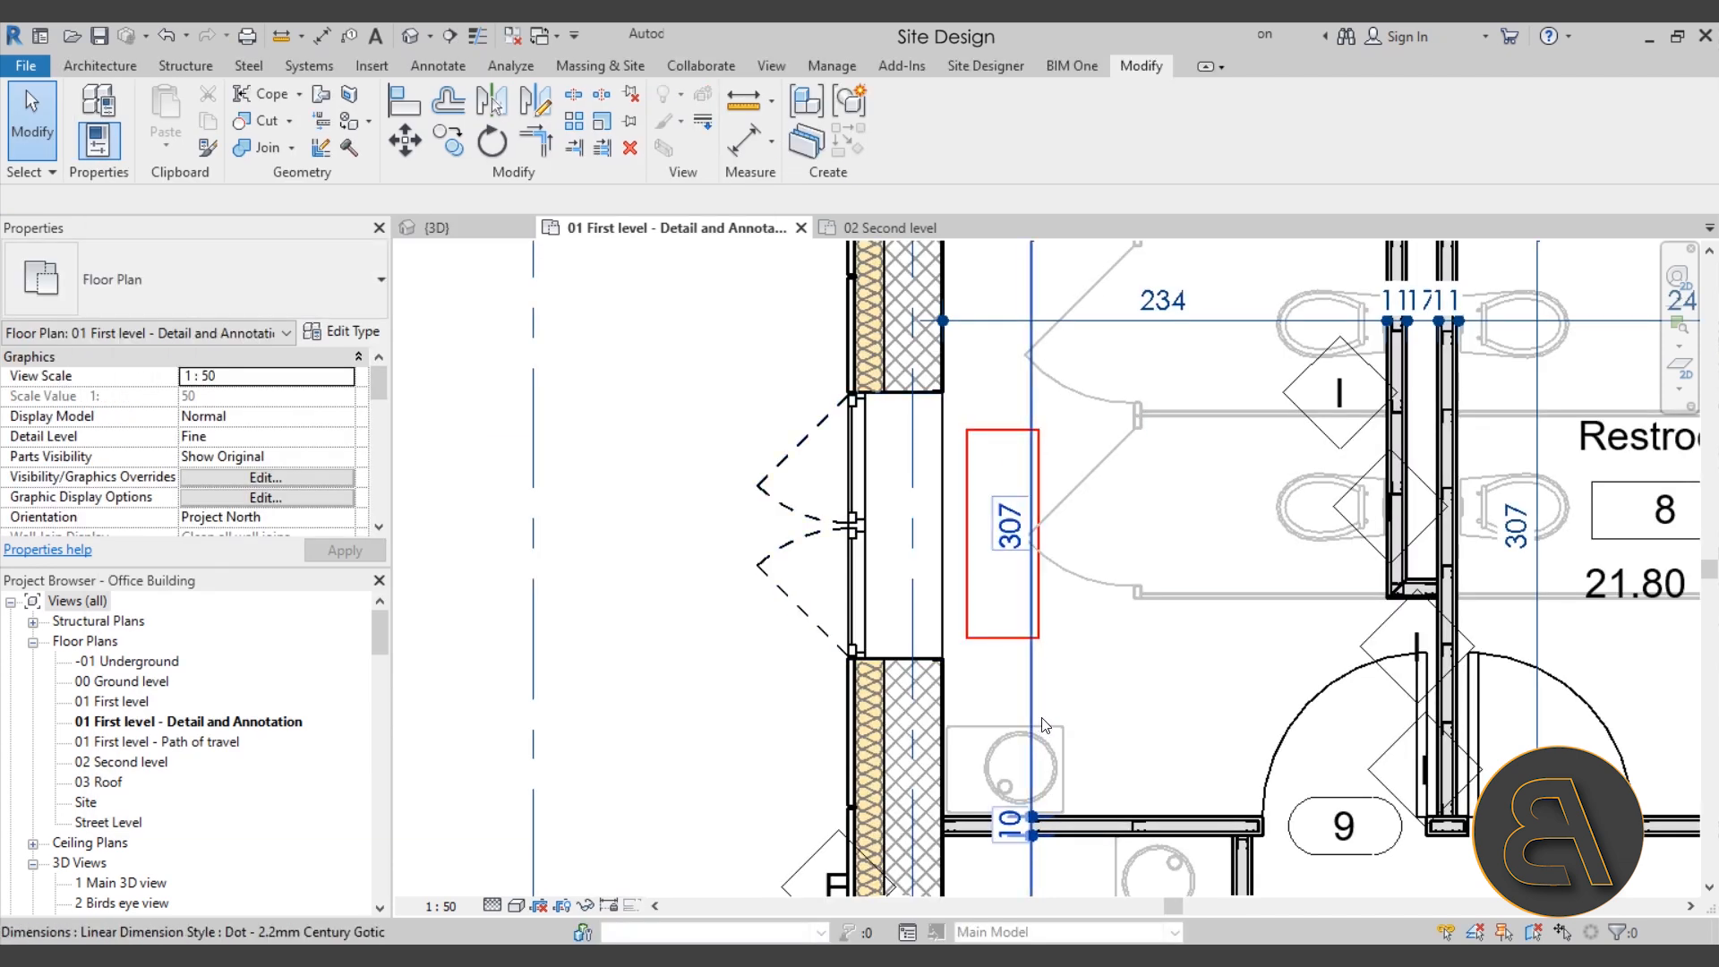
Step: Select the in-place window model beside the restroom window and delete it
middle_drag(1028, 653, 1042, 677)
click(1015, 665)
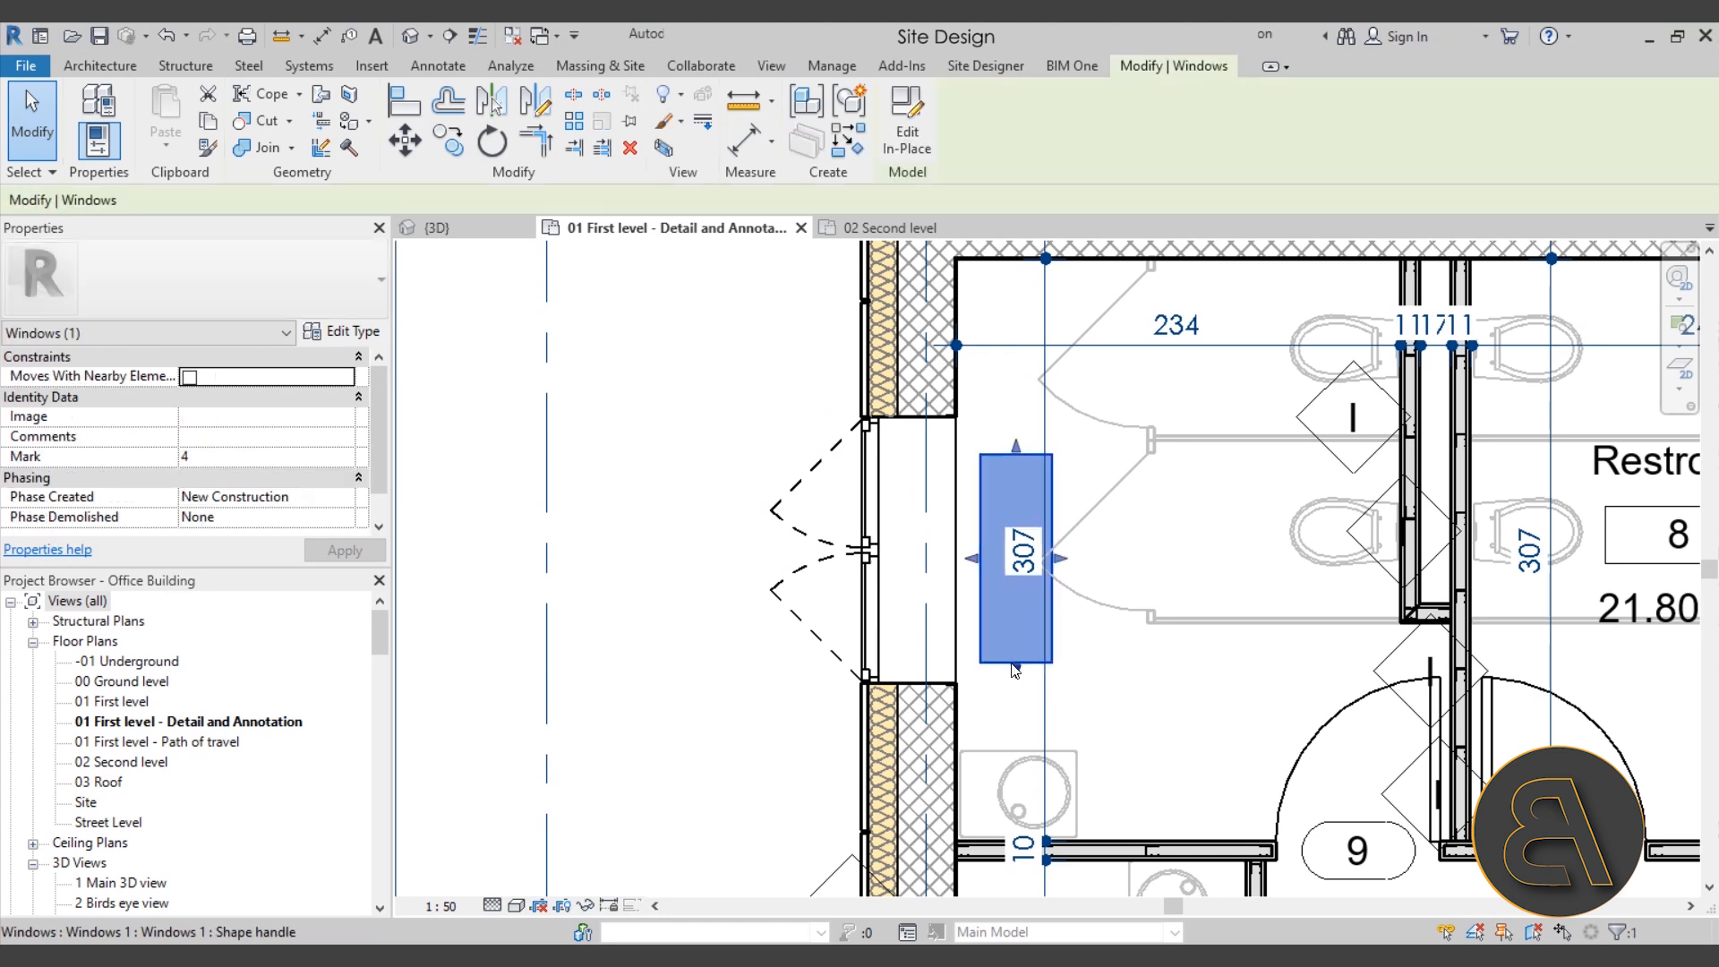
click(1126, 703)
click(1054, 618)
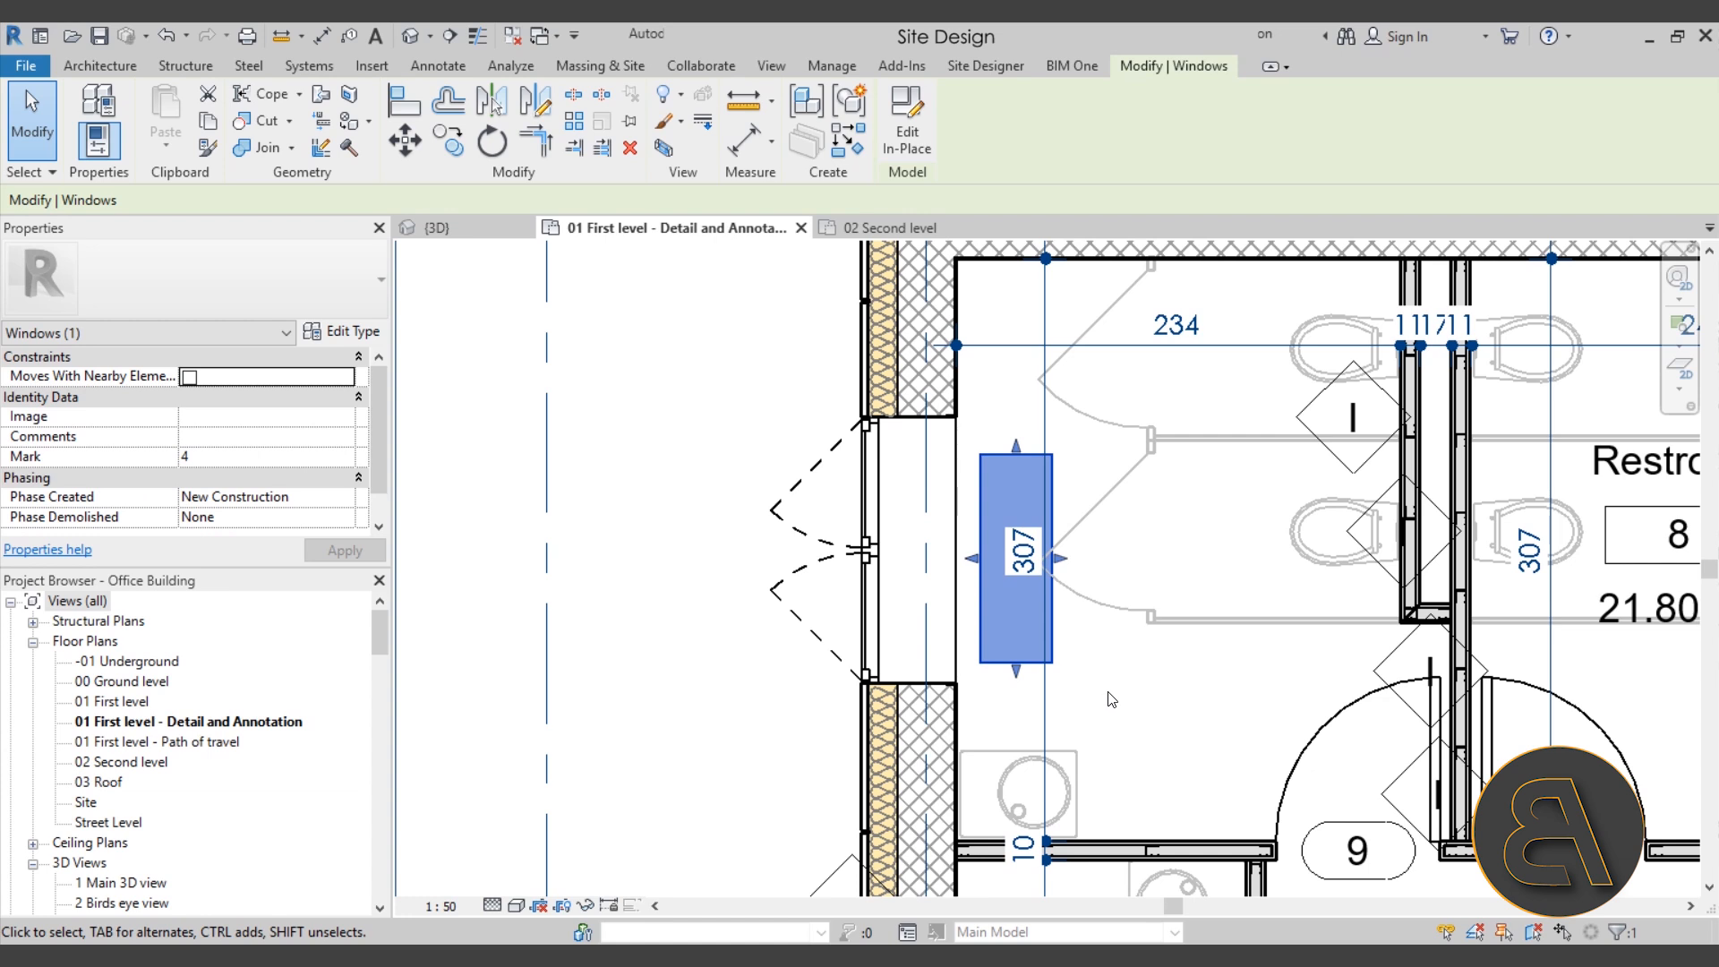
key(Escape)
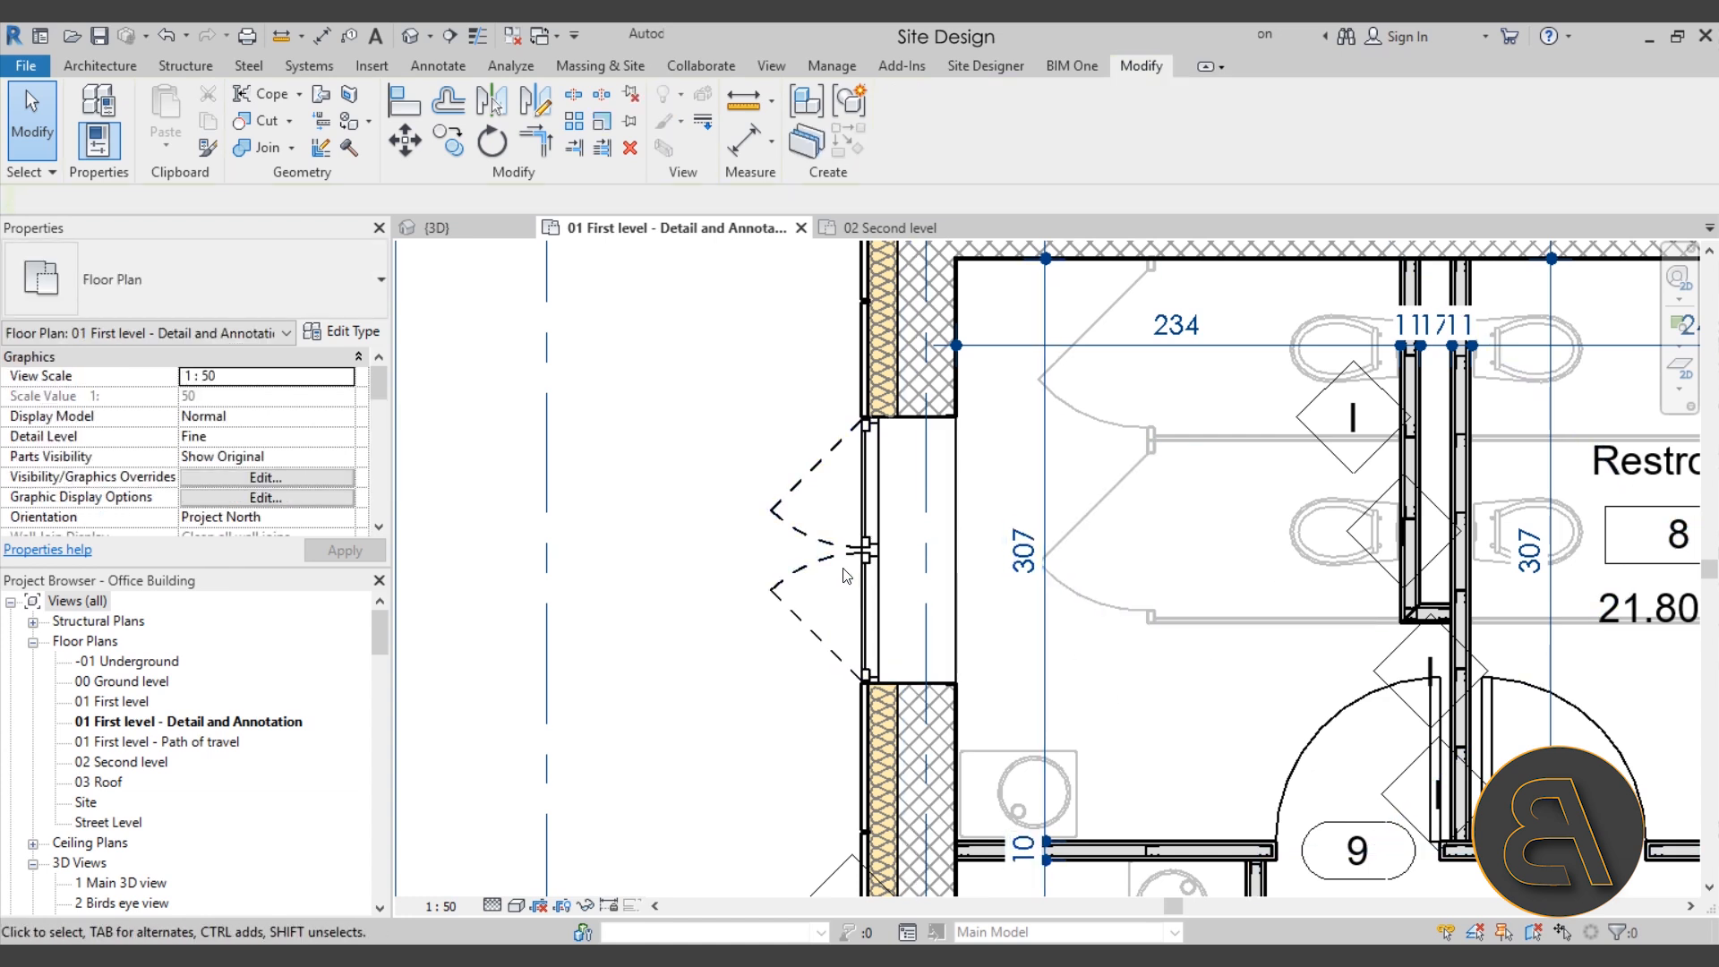
Step: Open the restroom's M_Window-Casement-Double window family for editing again
scroll(1116, 597, down, 2)
middle_drag(1119, 601, 1070, 630)
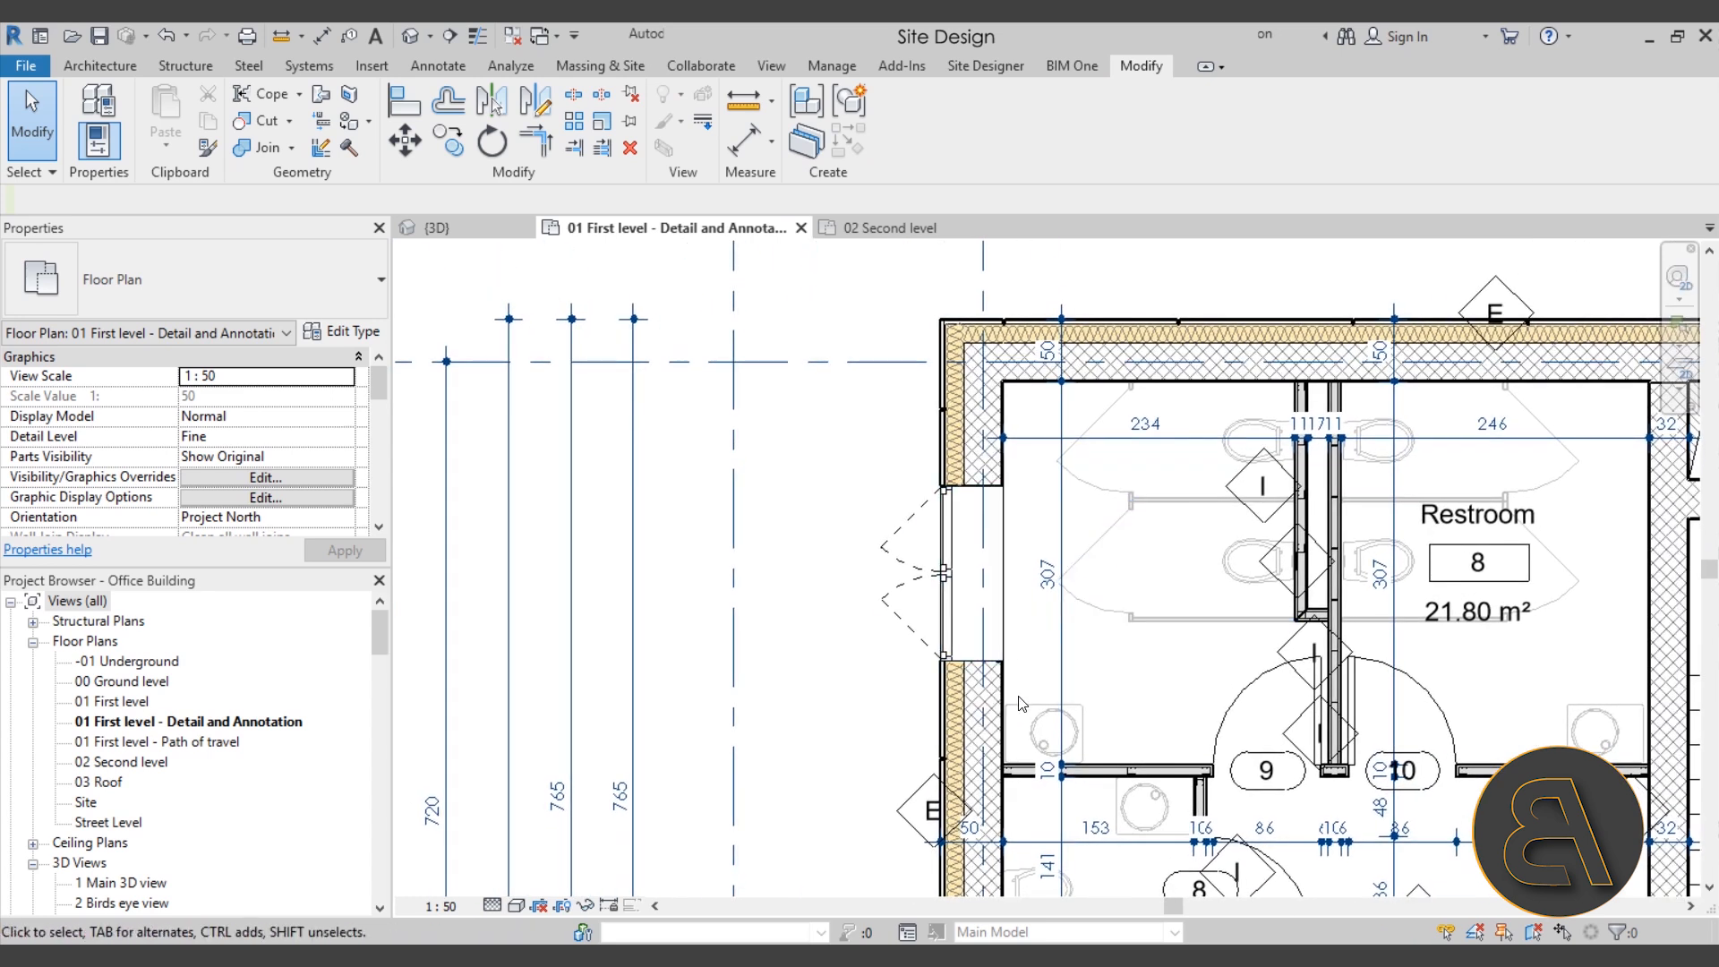
click(979, 654)
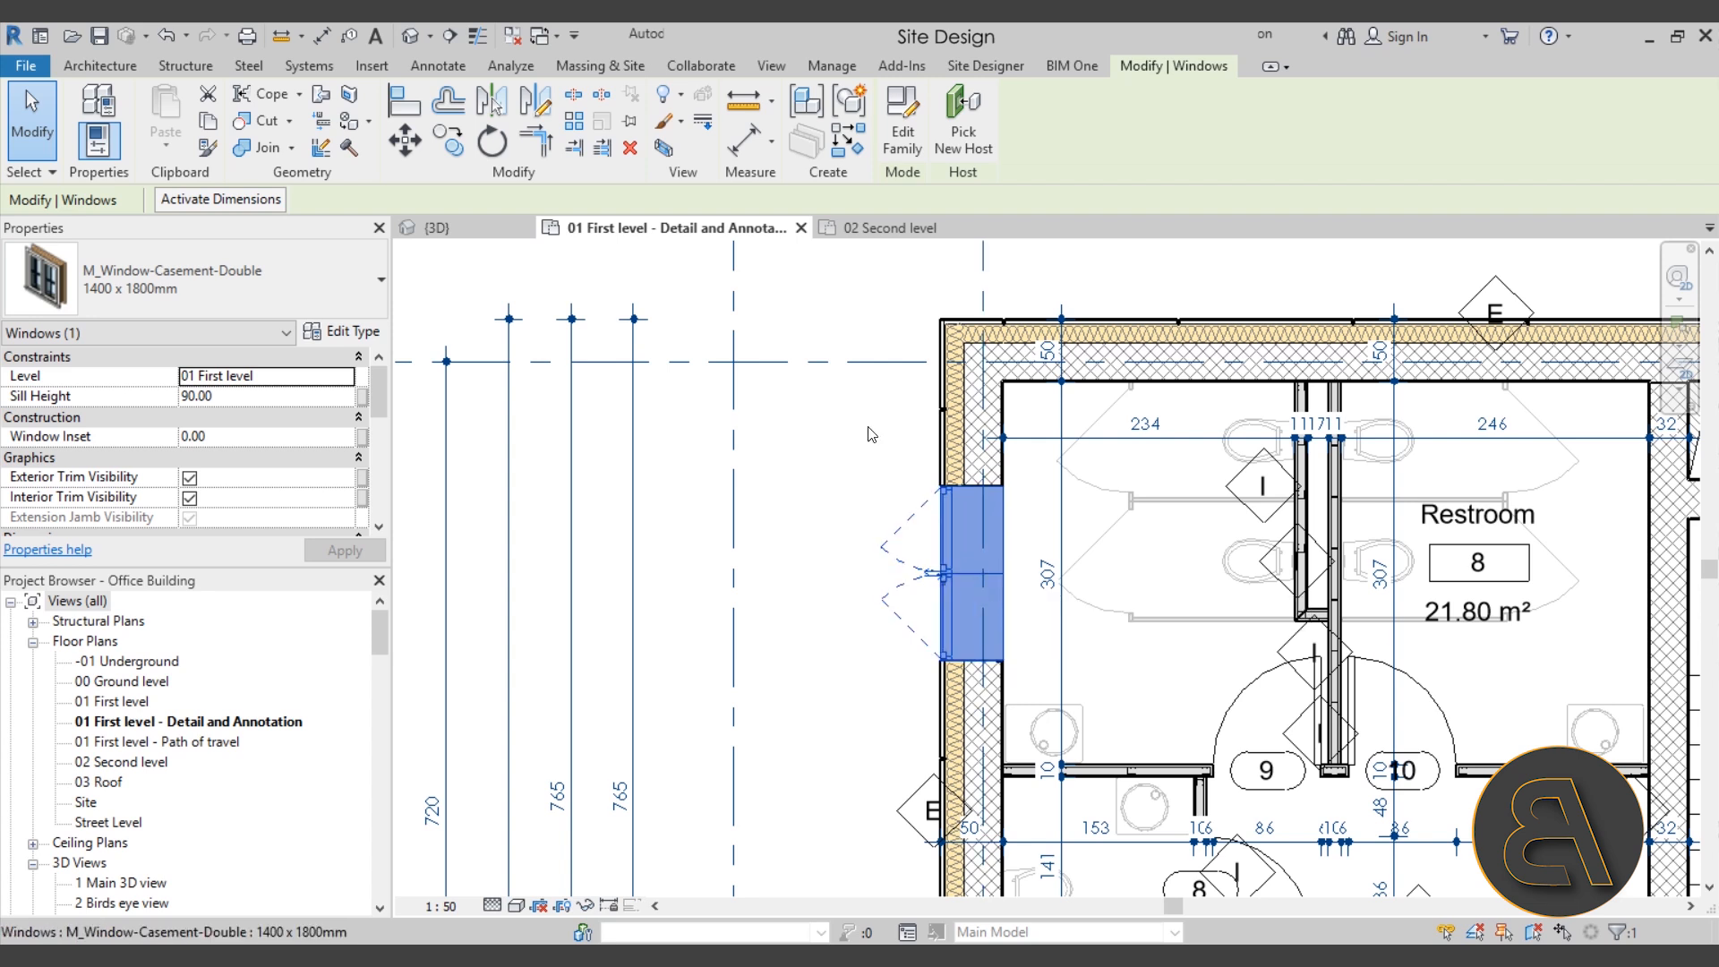
click(895, 160)
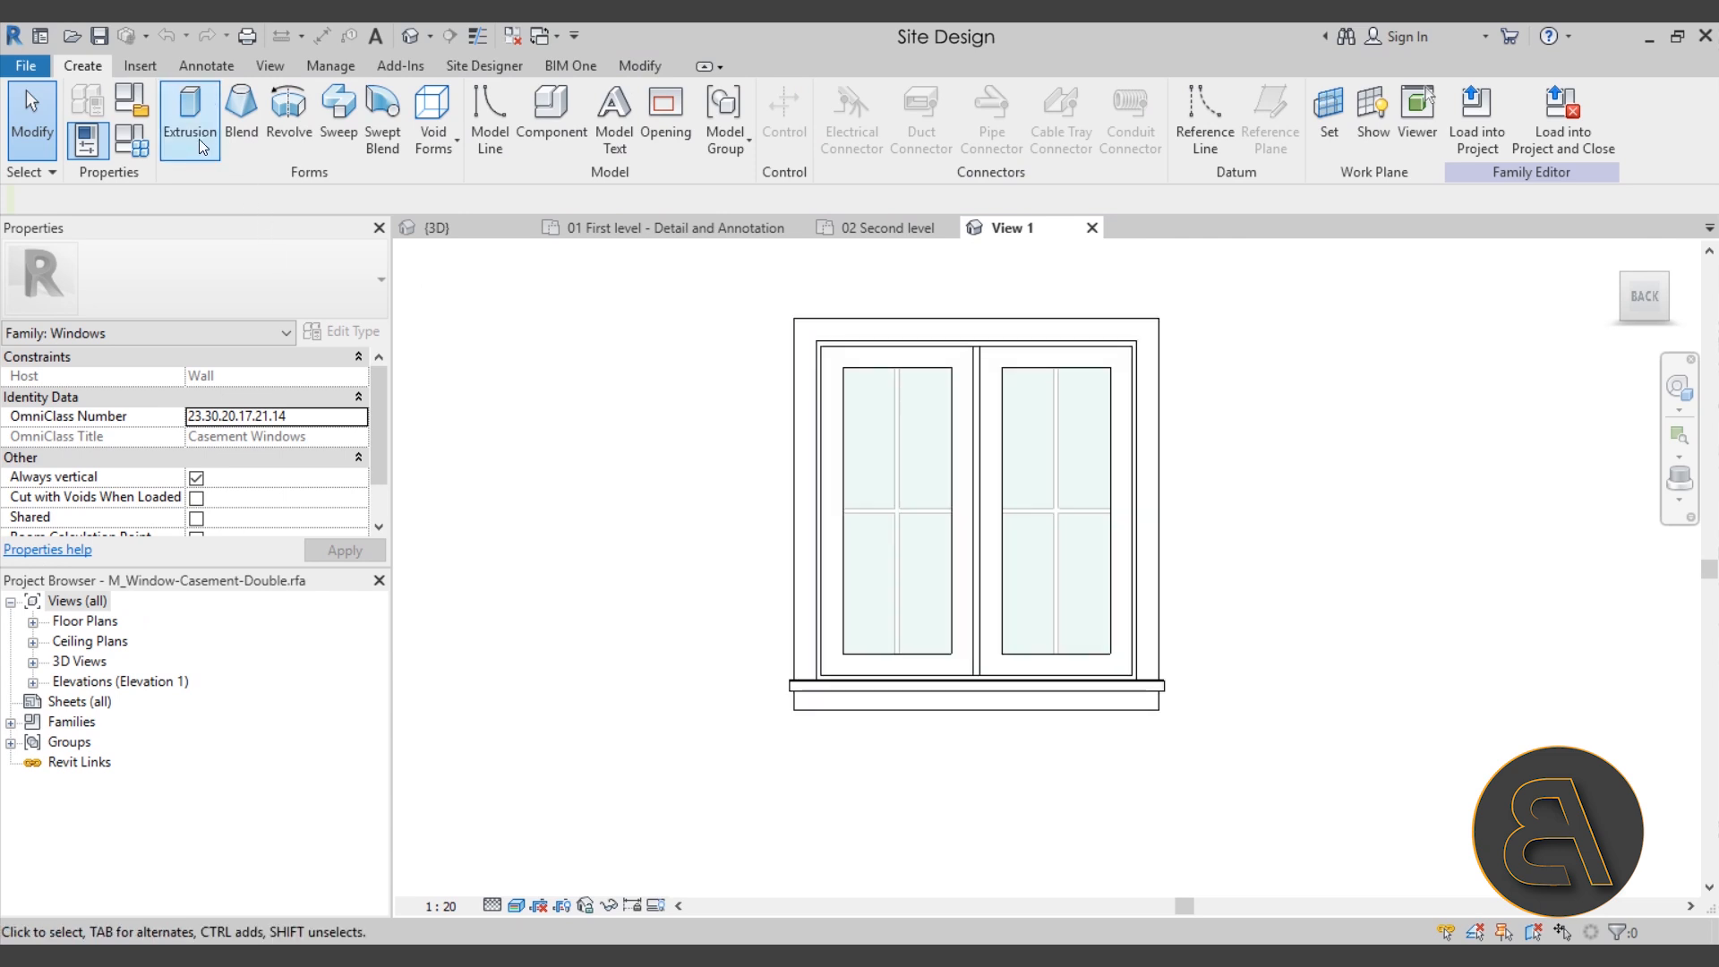
Step: Start an Extrusion in the window family to check its available subcategories, cancel it and close the family view
click(190, 112)
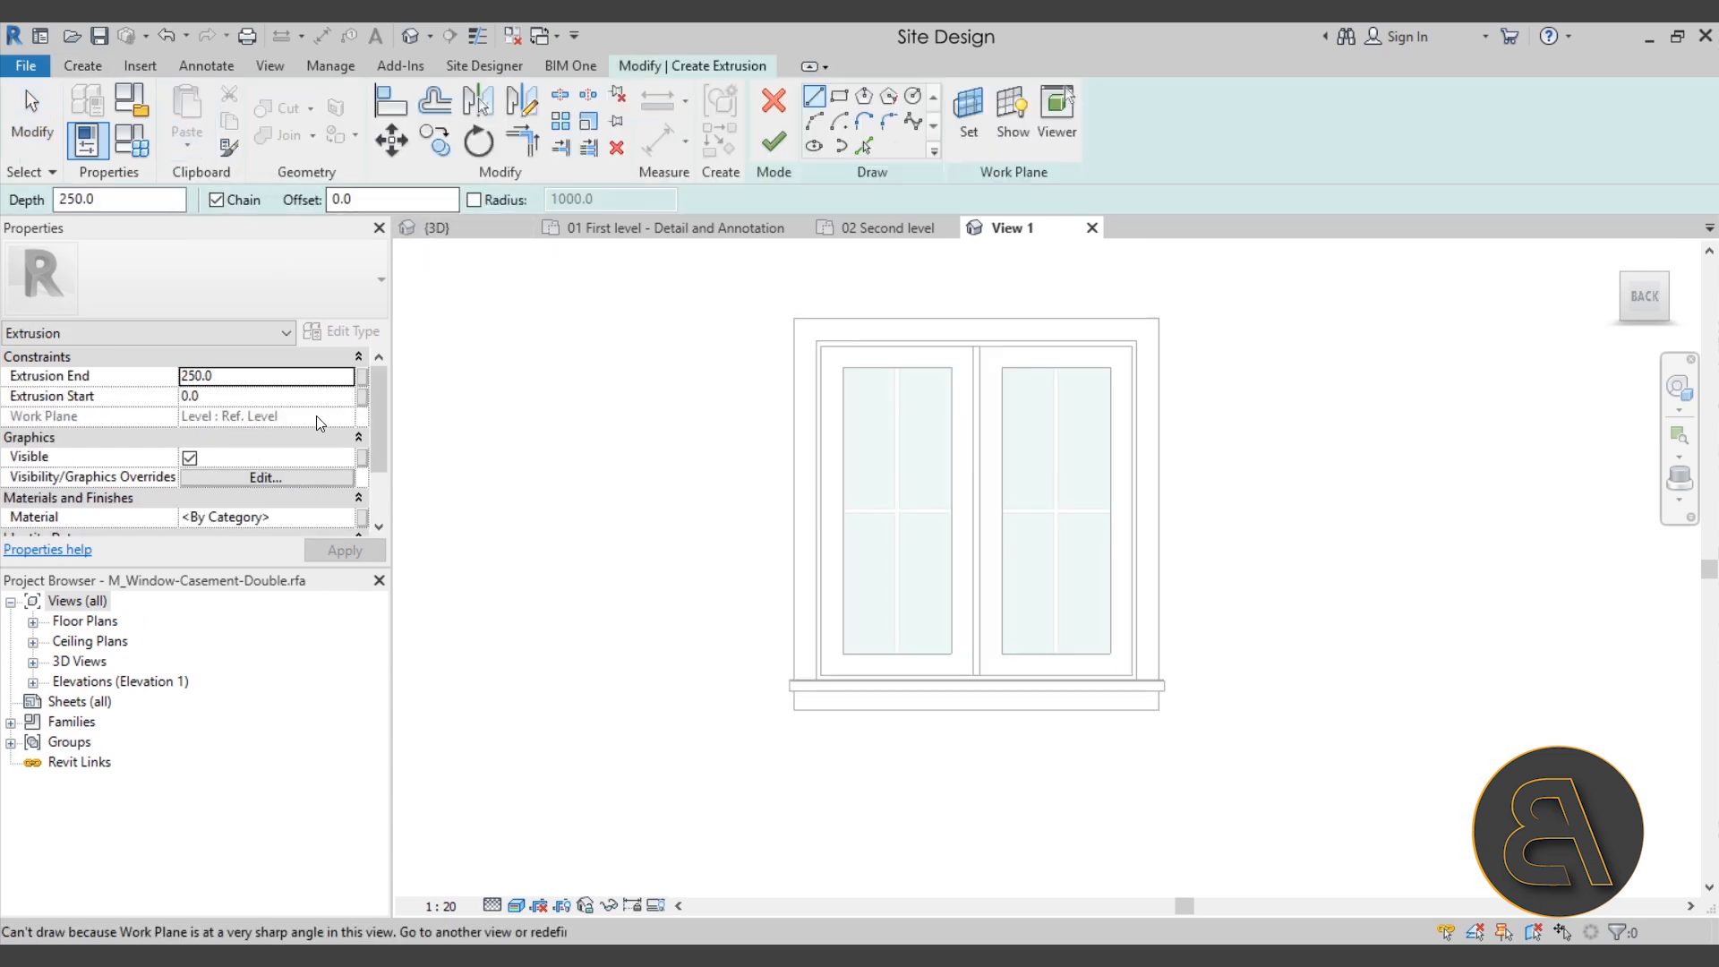
scroll(315, 415, down, 3)
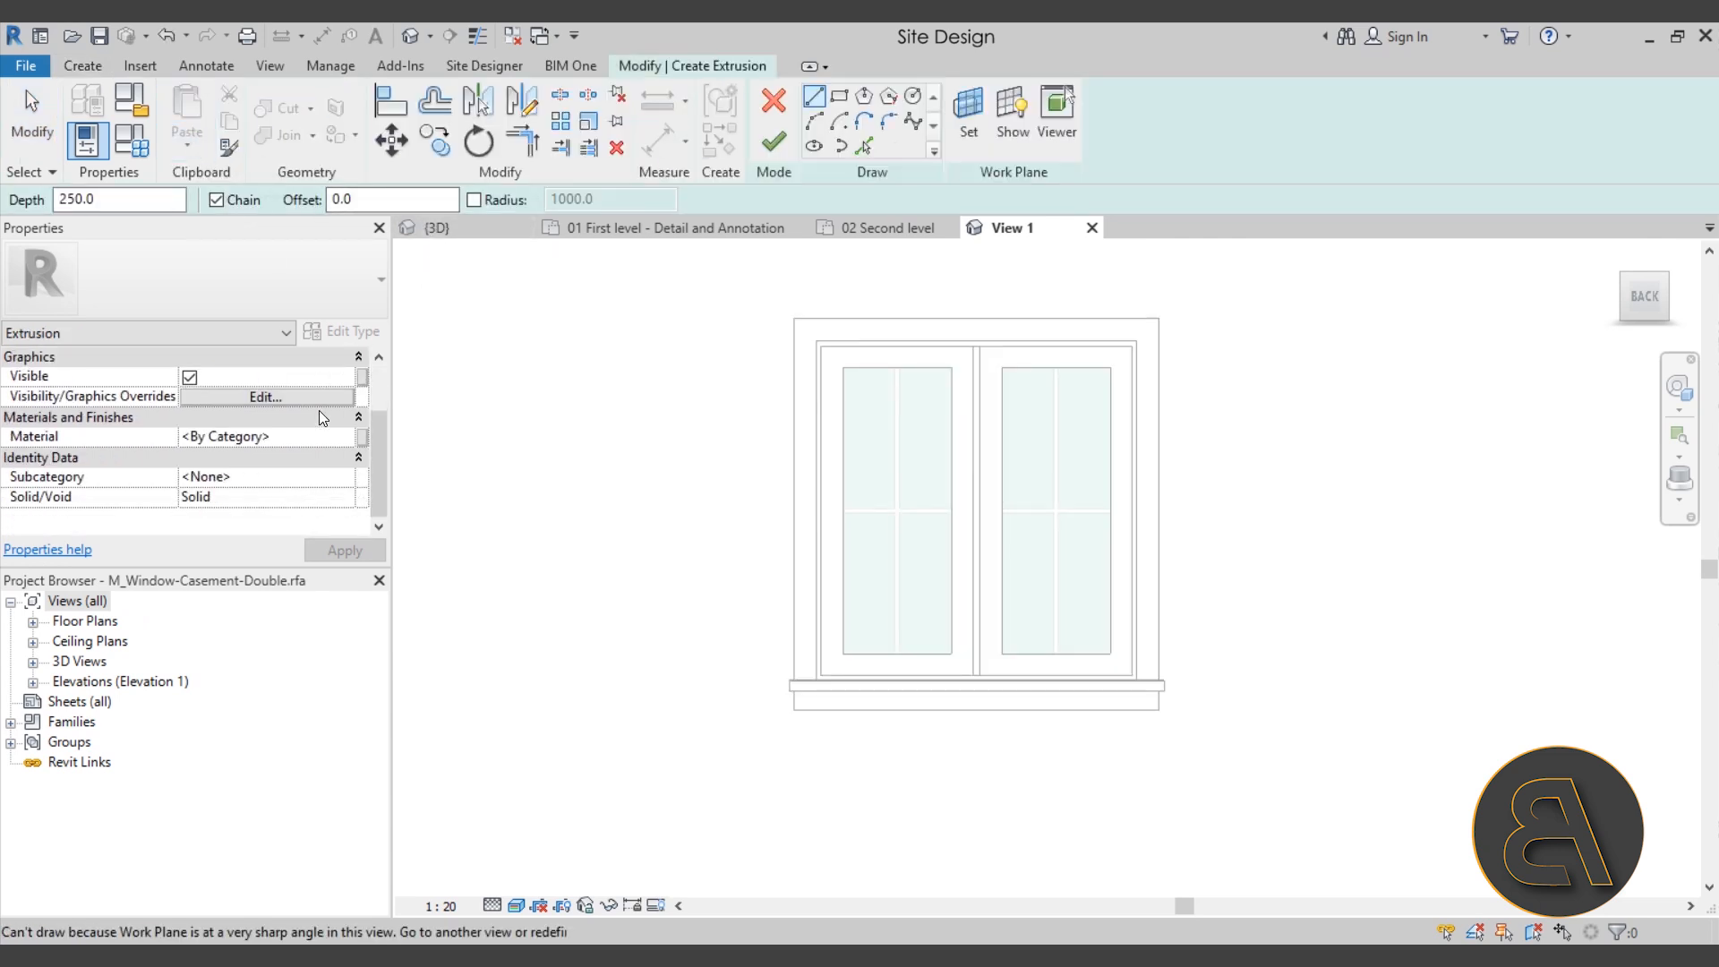
click(342, 478)
drag(344, 507, 346, 525)
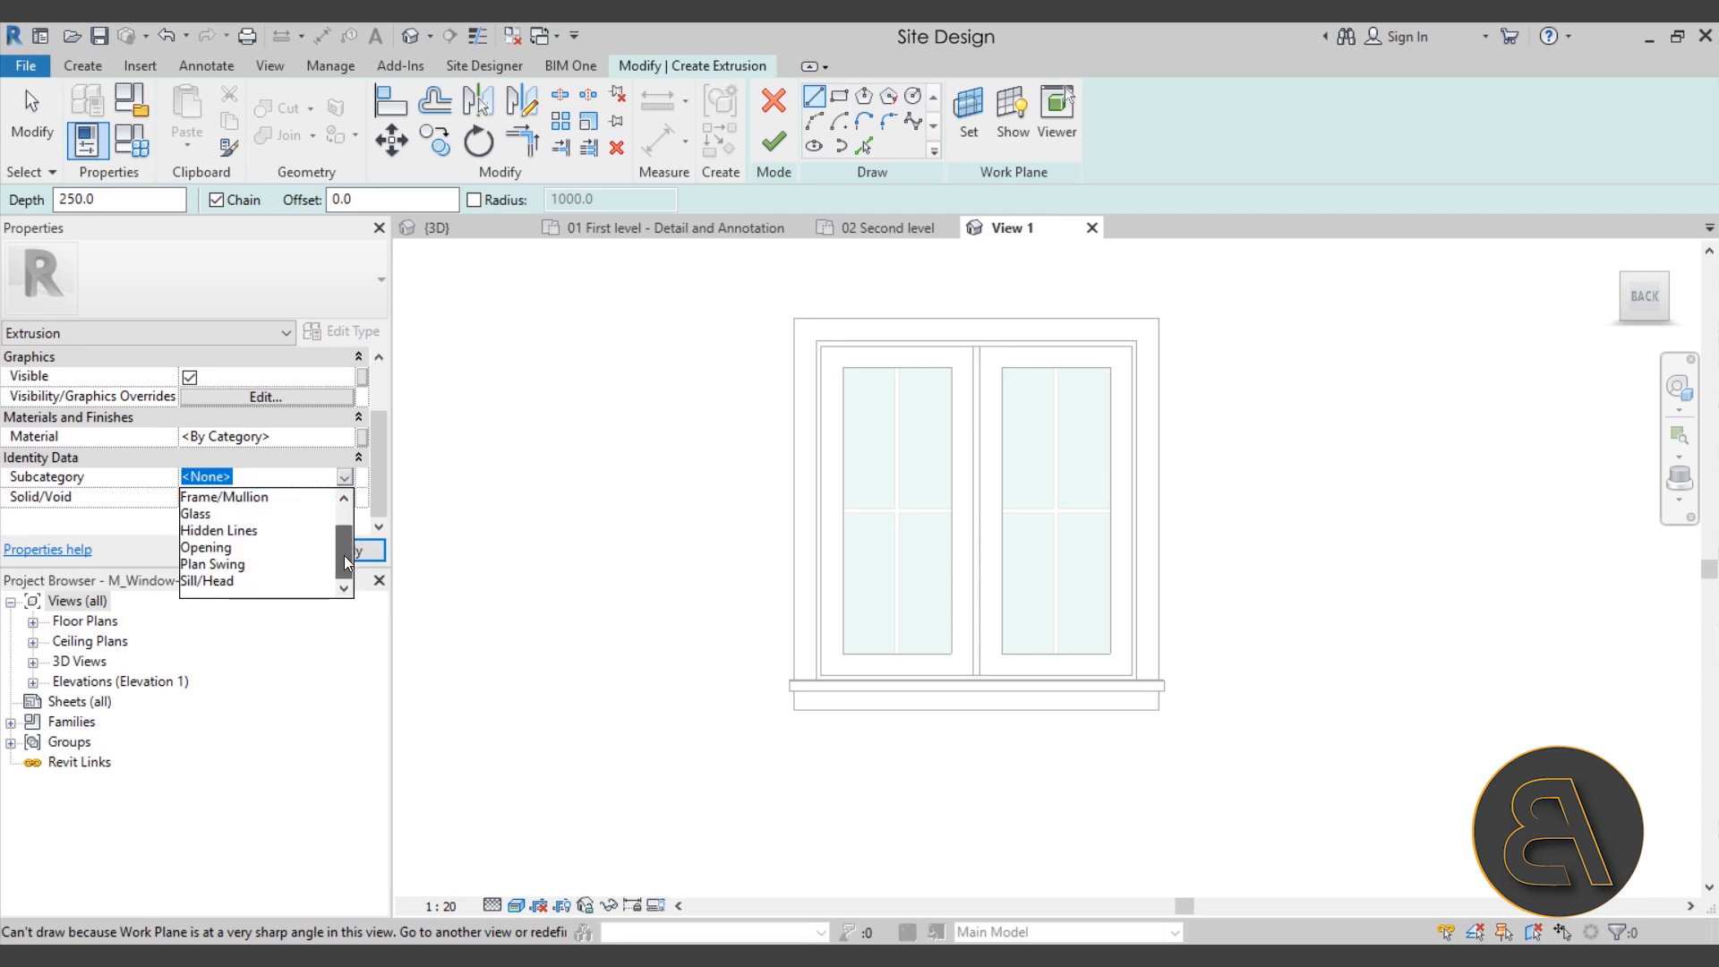
scroll(343, 527, up, 1)
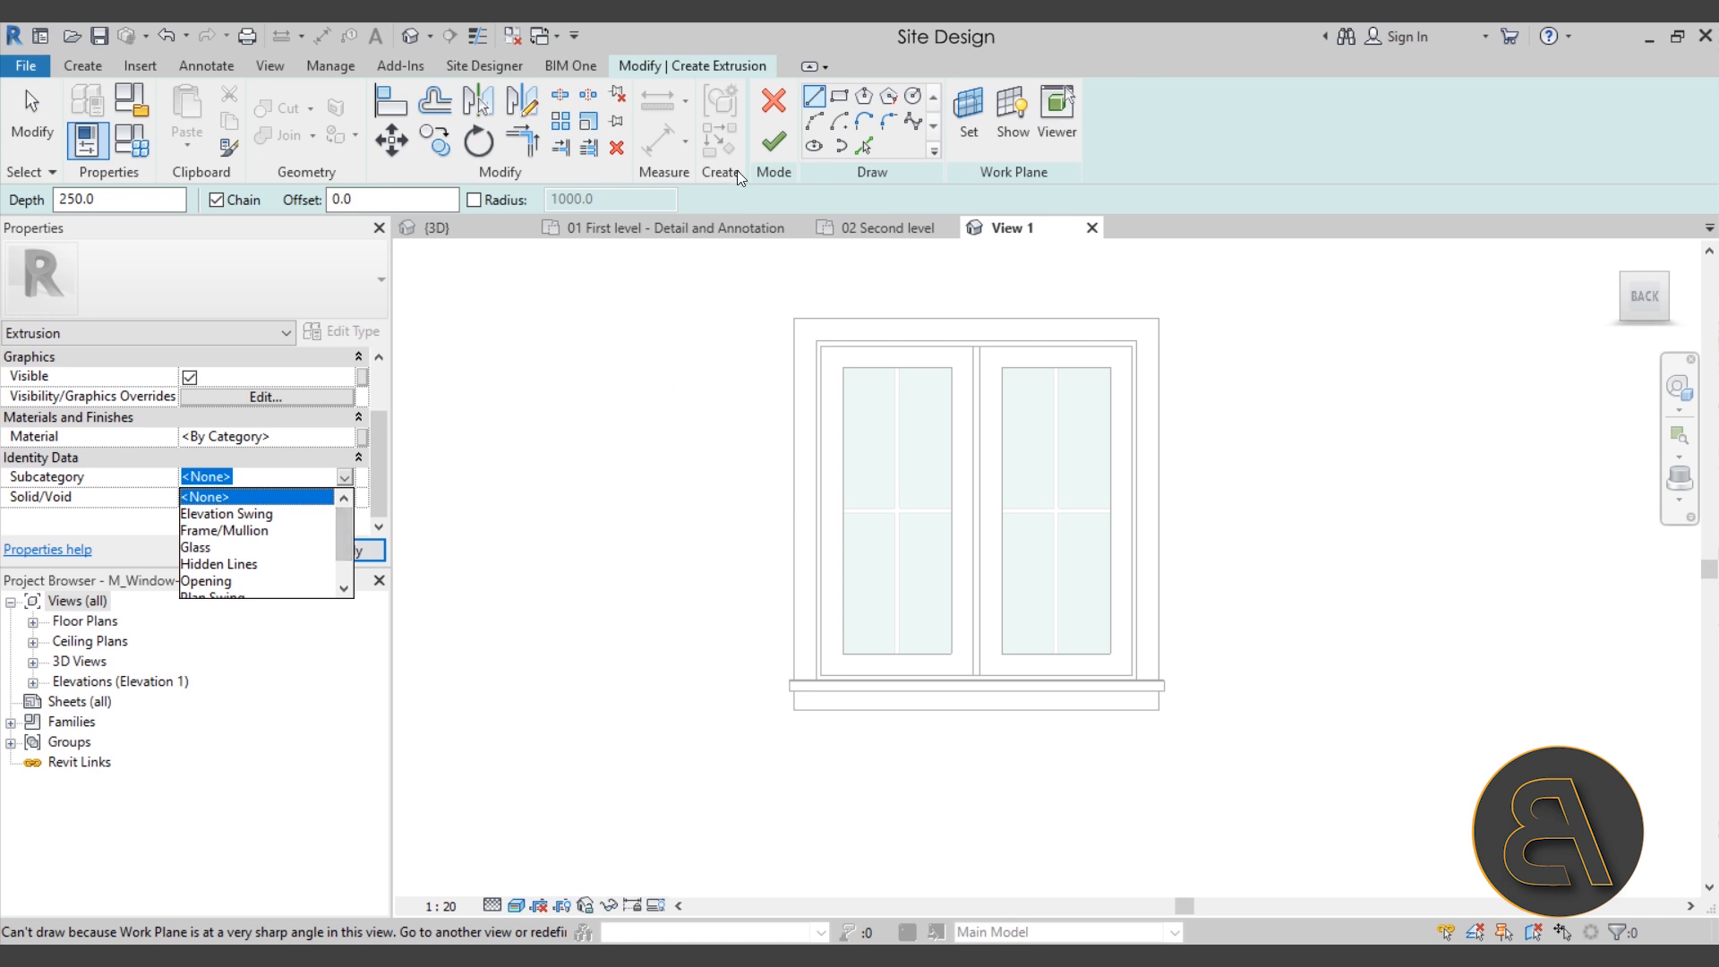
click(773, 106)
click(773, 106)
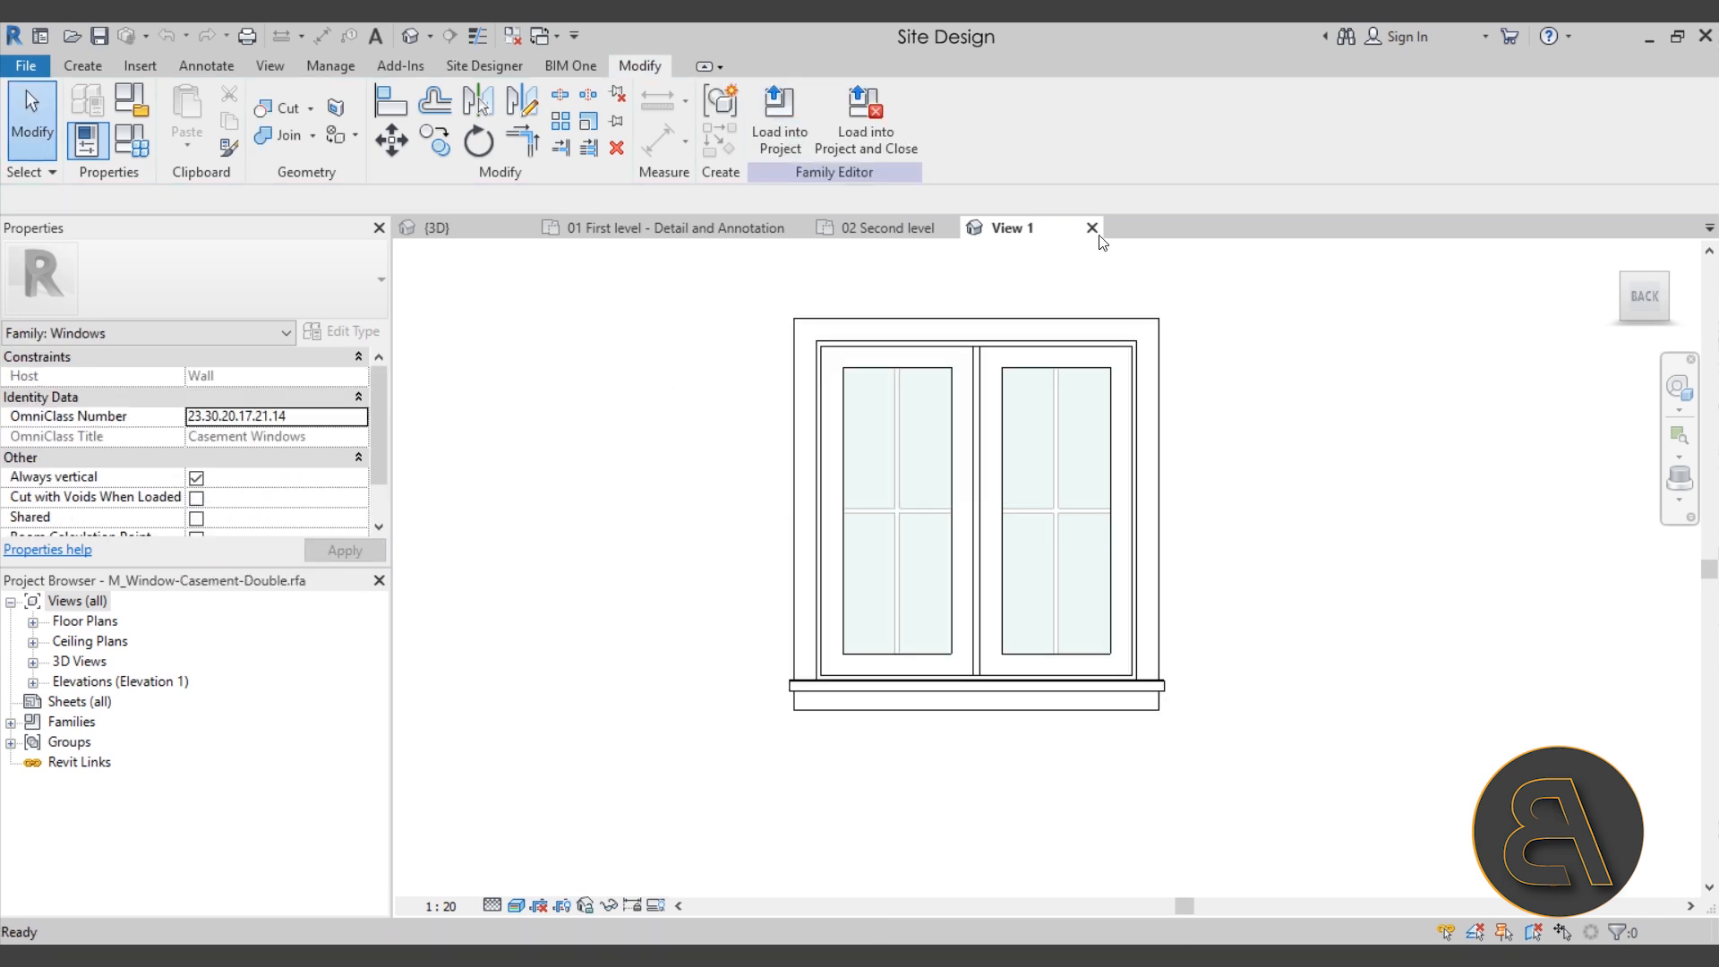
click(1092, 227)
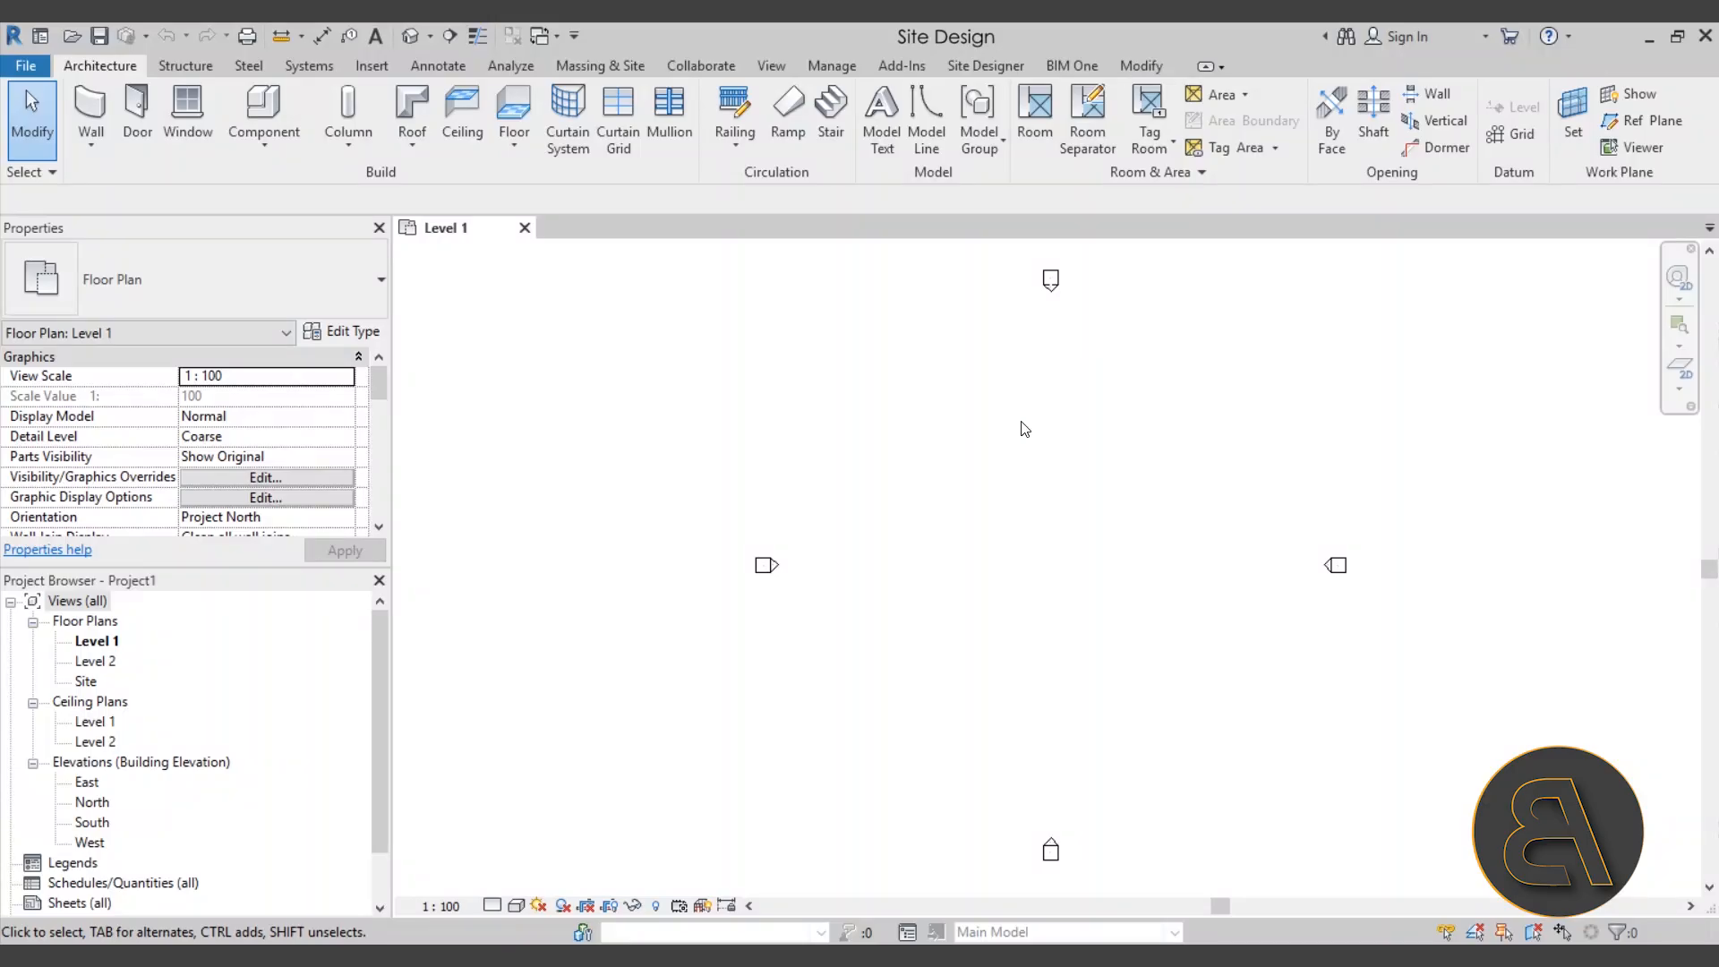
middle_drag(1017, 430, 929, 469)
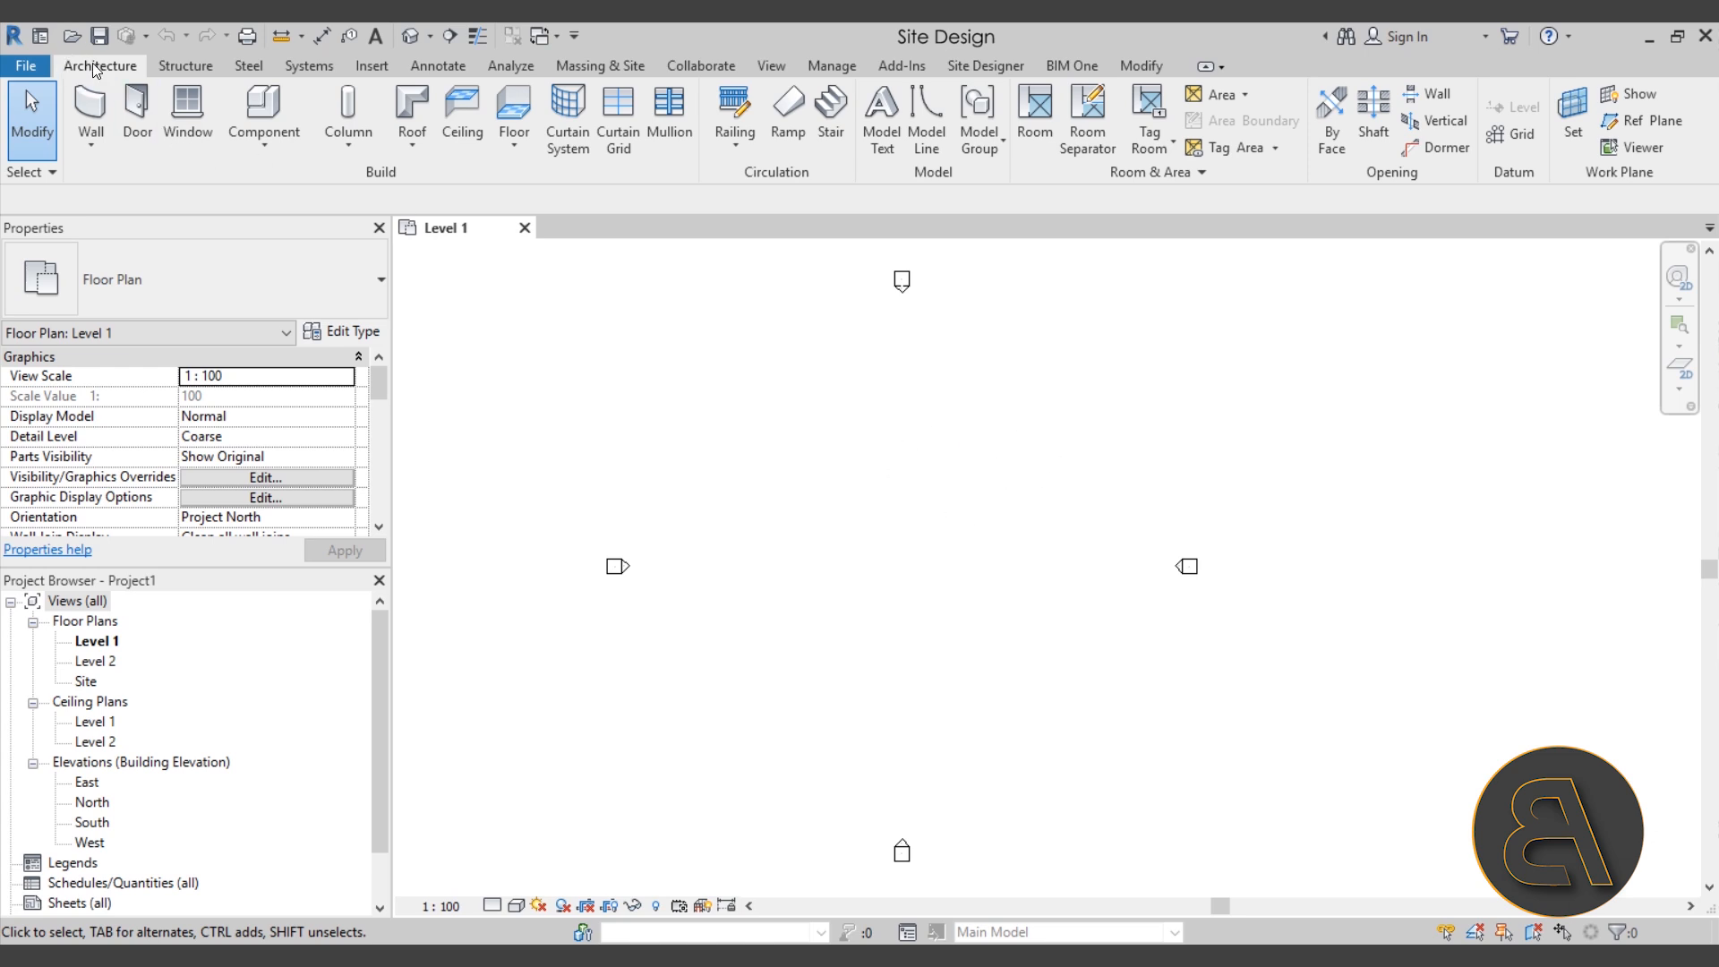
Step: Start the Wall command and choose the Exterior - Brick on Mtl. Stud basic wall type
click(92, 112)
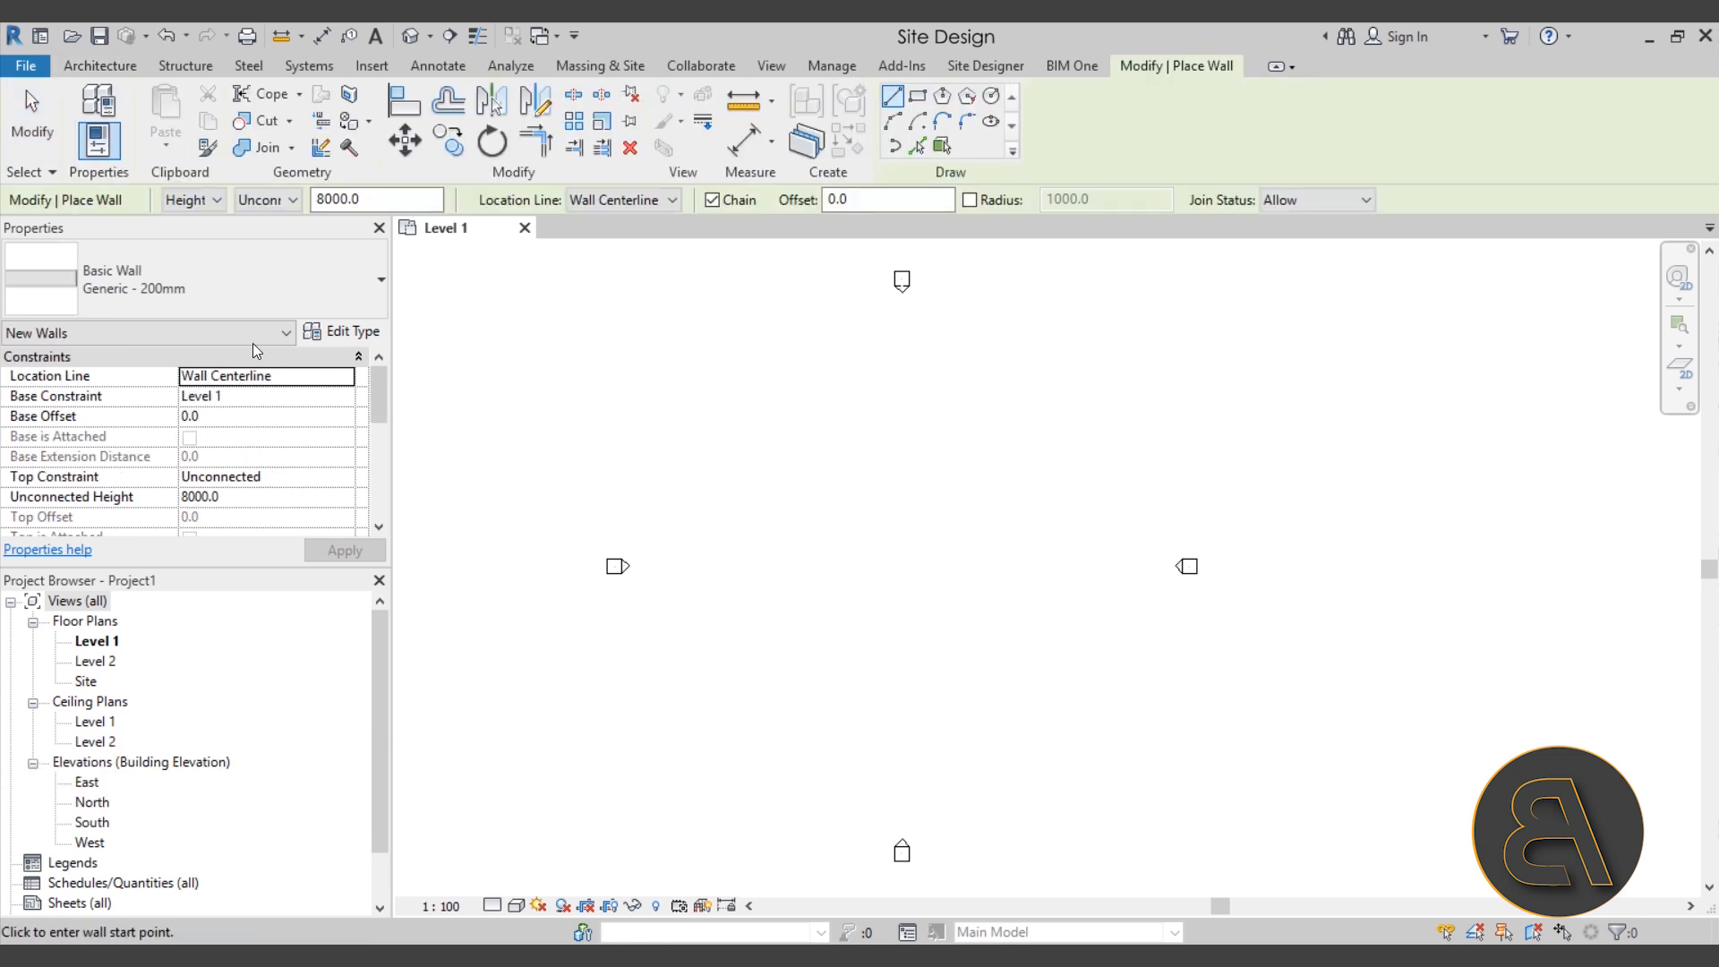
click(195, 309)
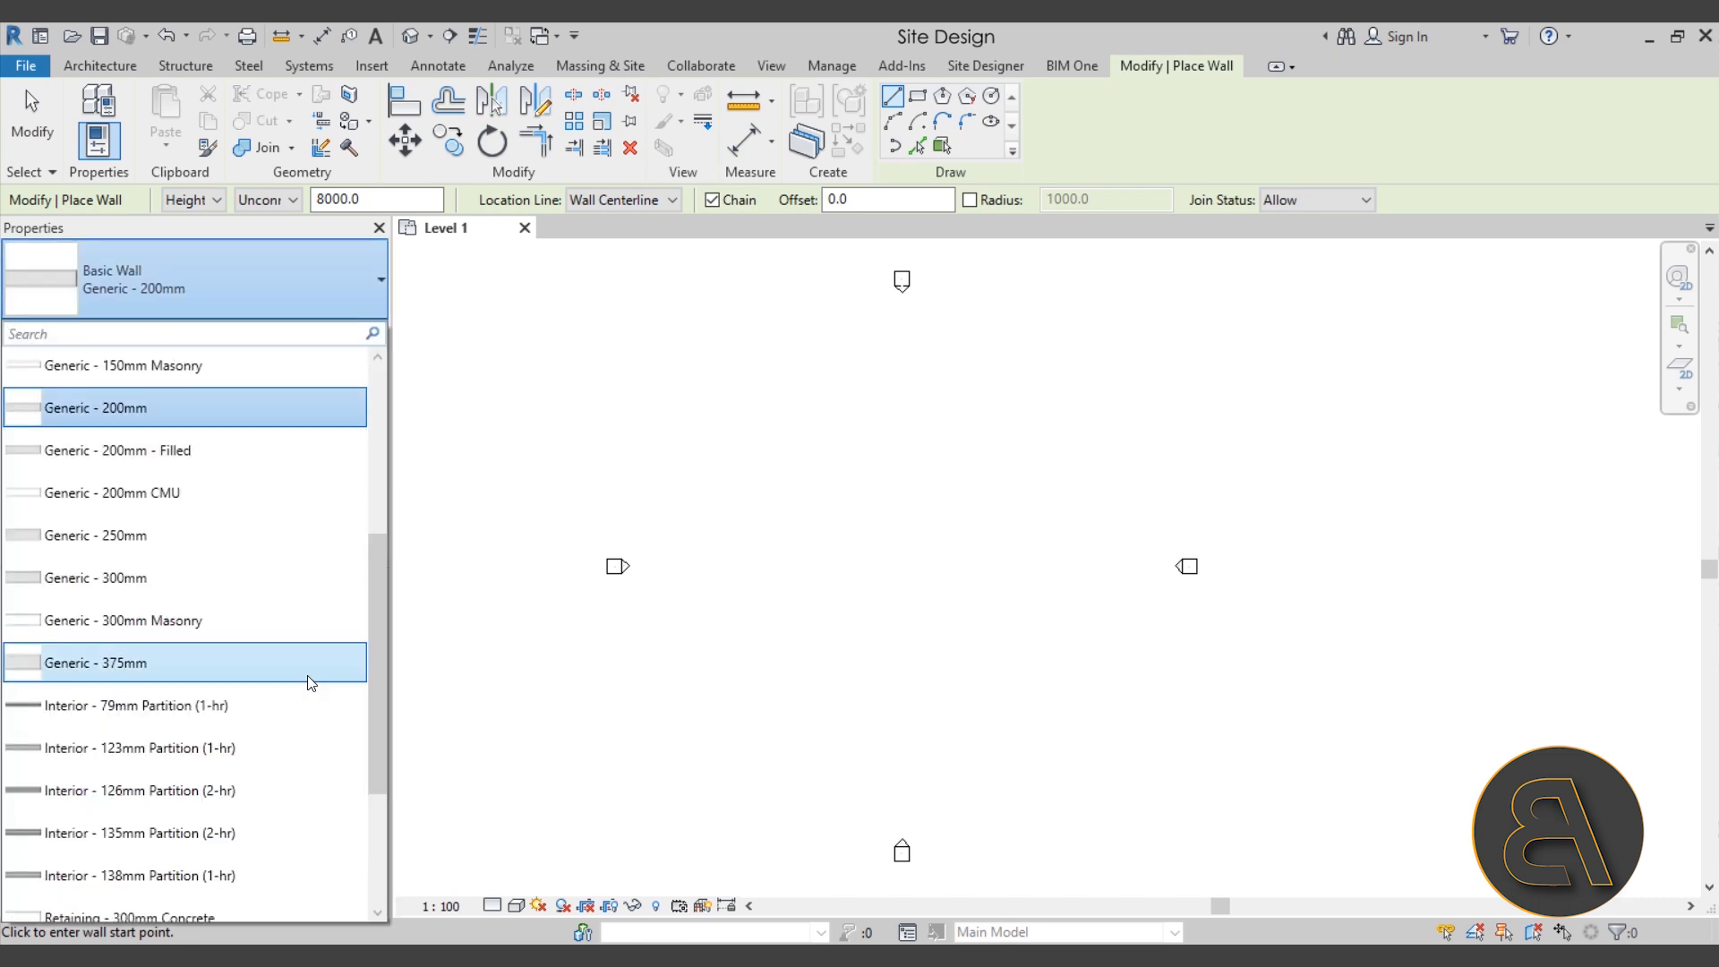
scroll(280, 570, down, 1)
scroll(280, 570, down, 1)
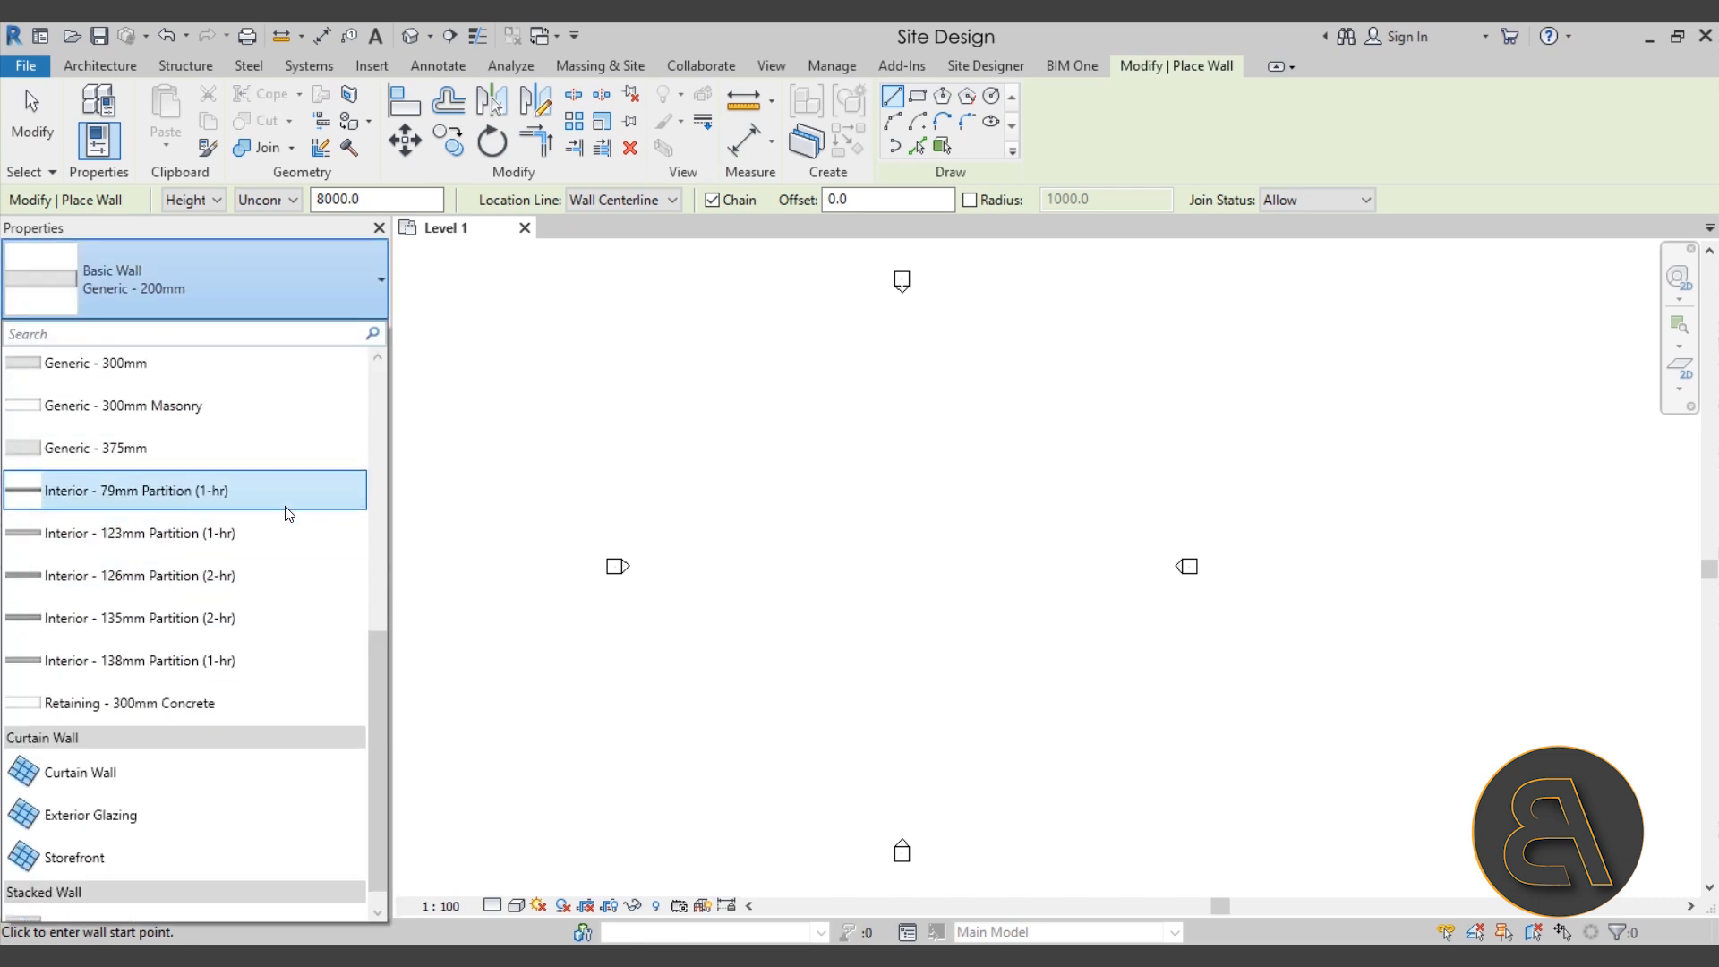
scroll(287, 507, up, 2)
scroll(286, 509, up, 2)
mouse_move(229, 416)
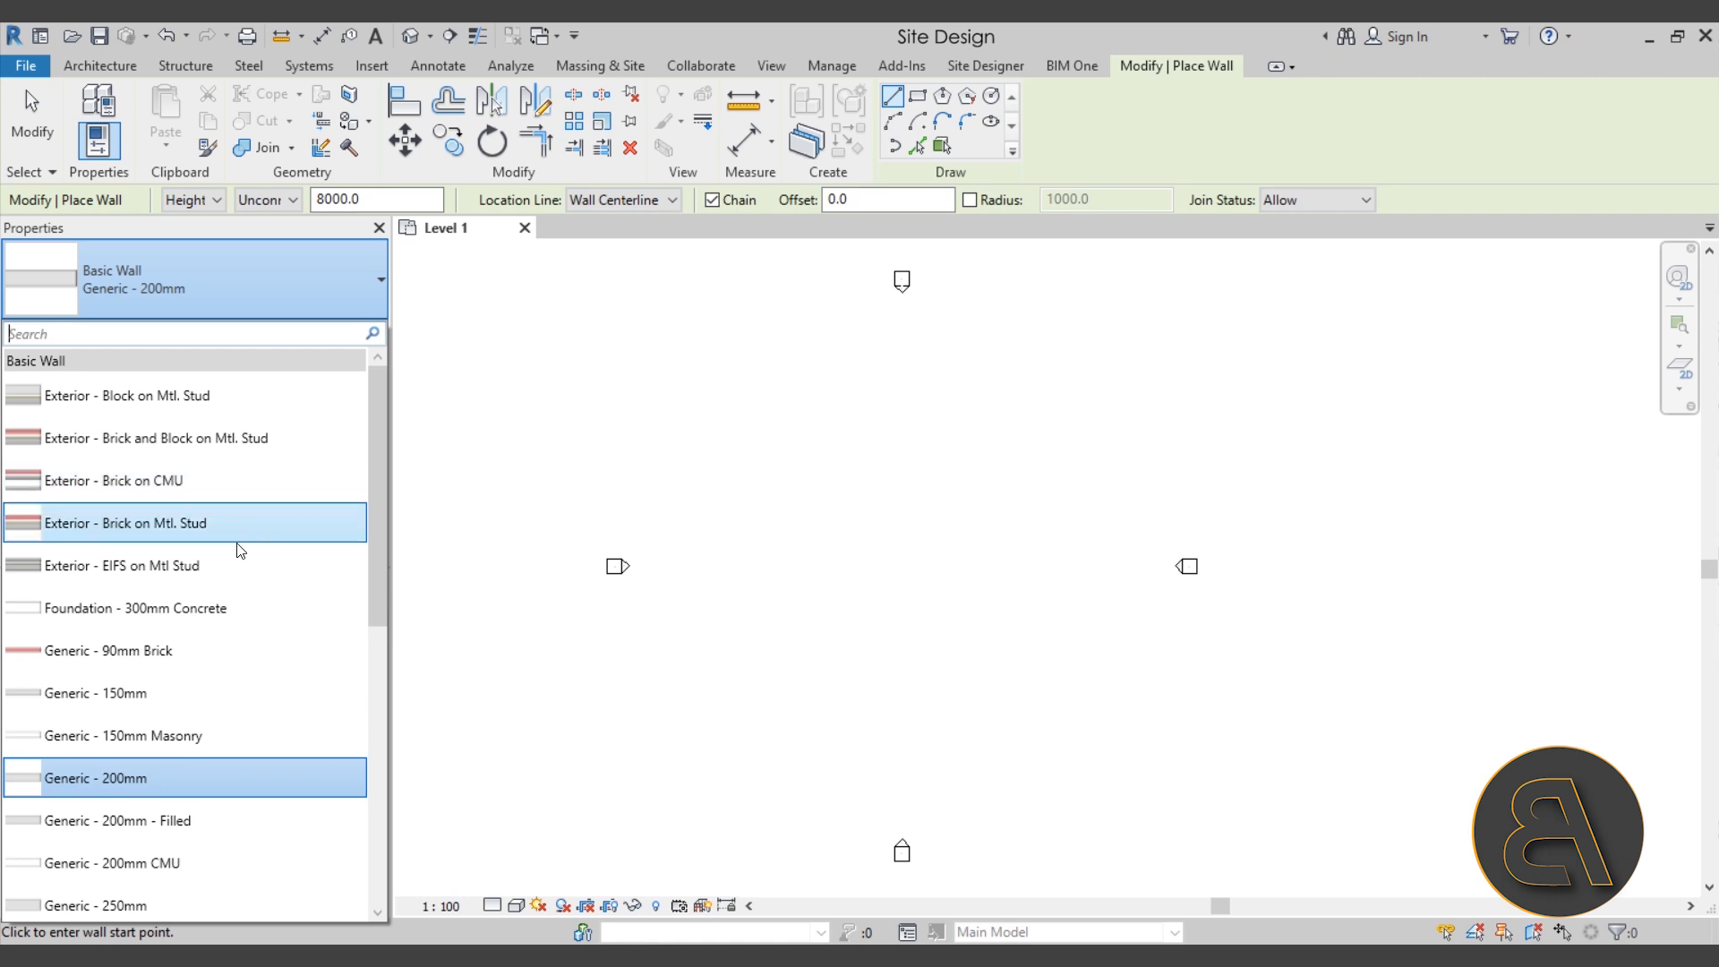
click(90, 532)
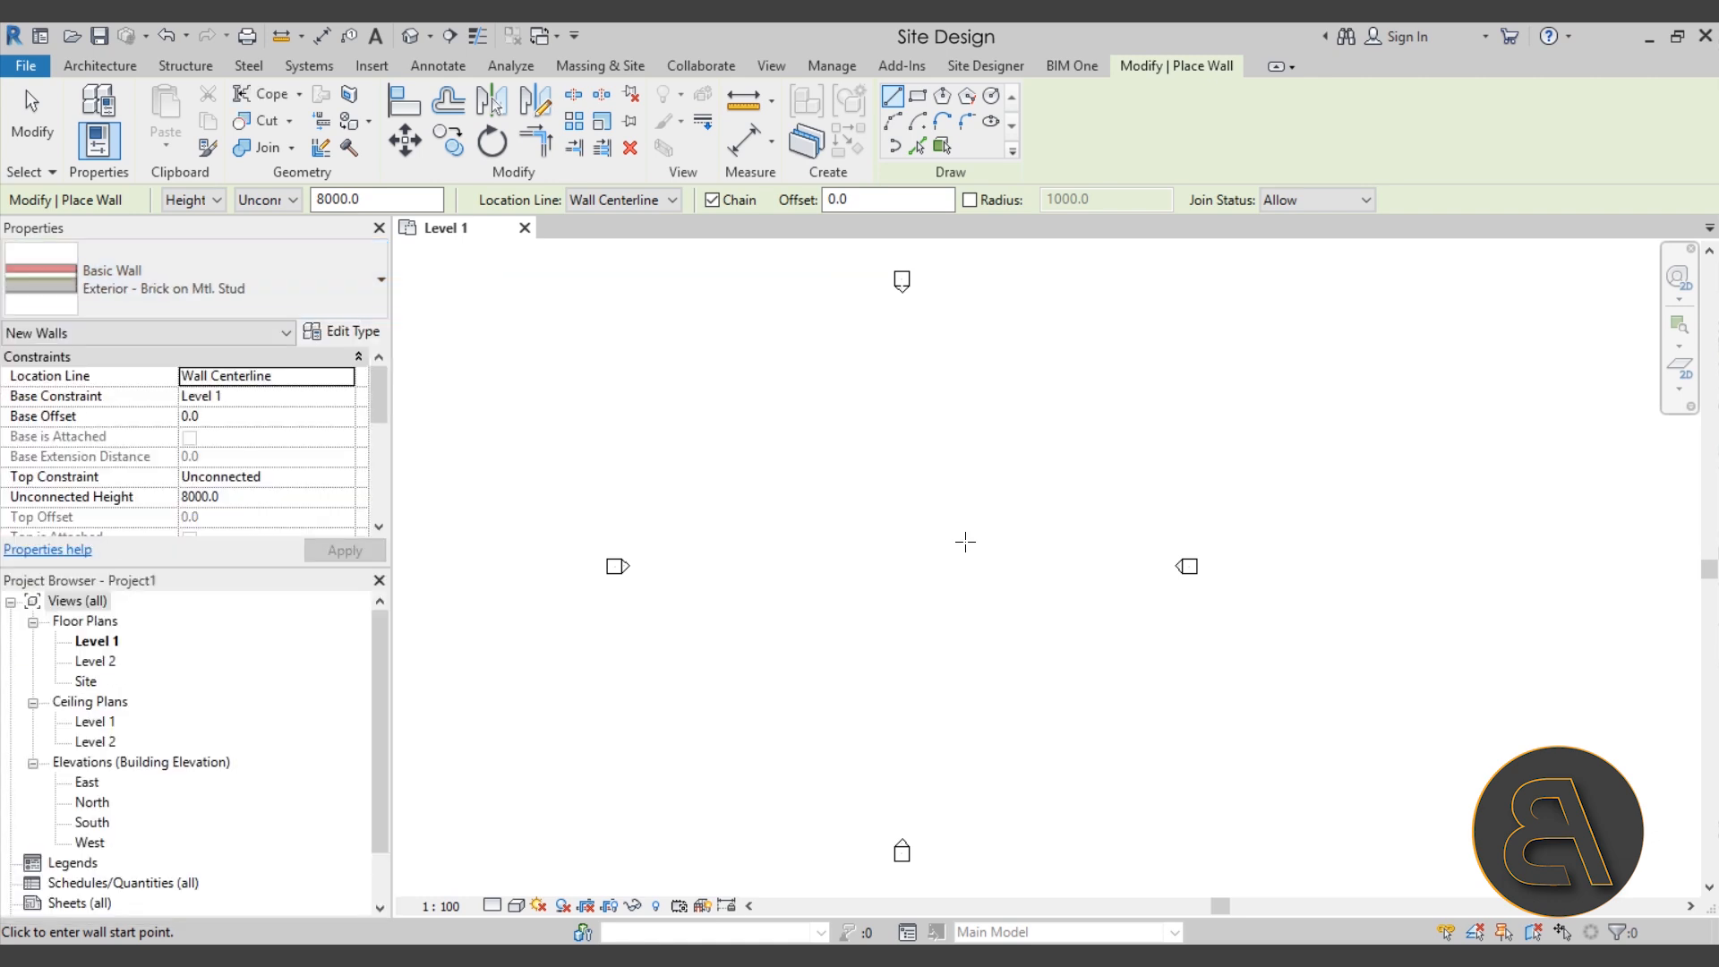
Step: Draw a vertical wall and a horizontal wall from its upper end, forming an L-shaped corner between the elevation markers
click(829, 646)
click(829, 557)
click(906, 557)
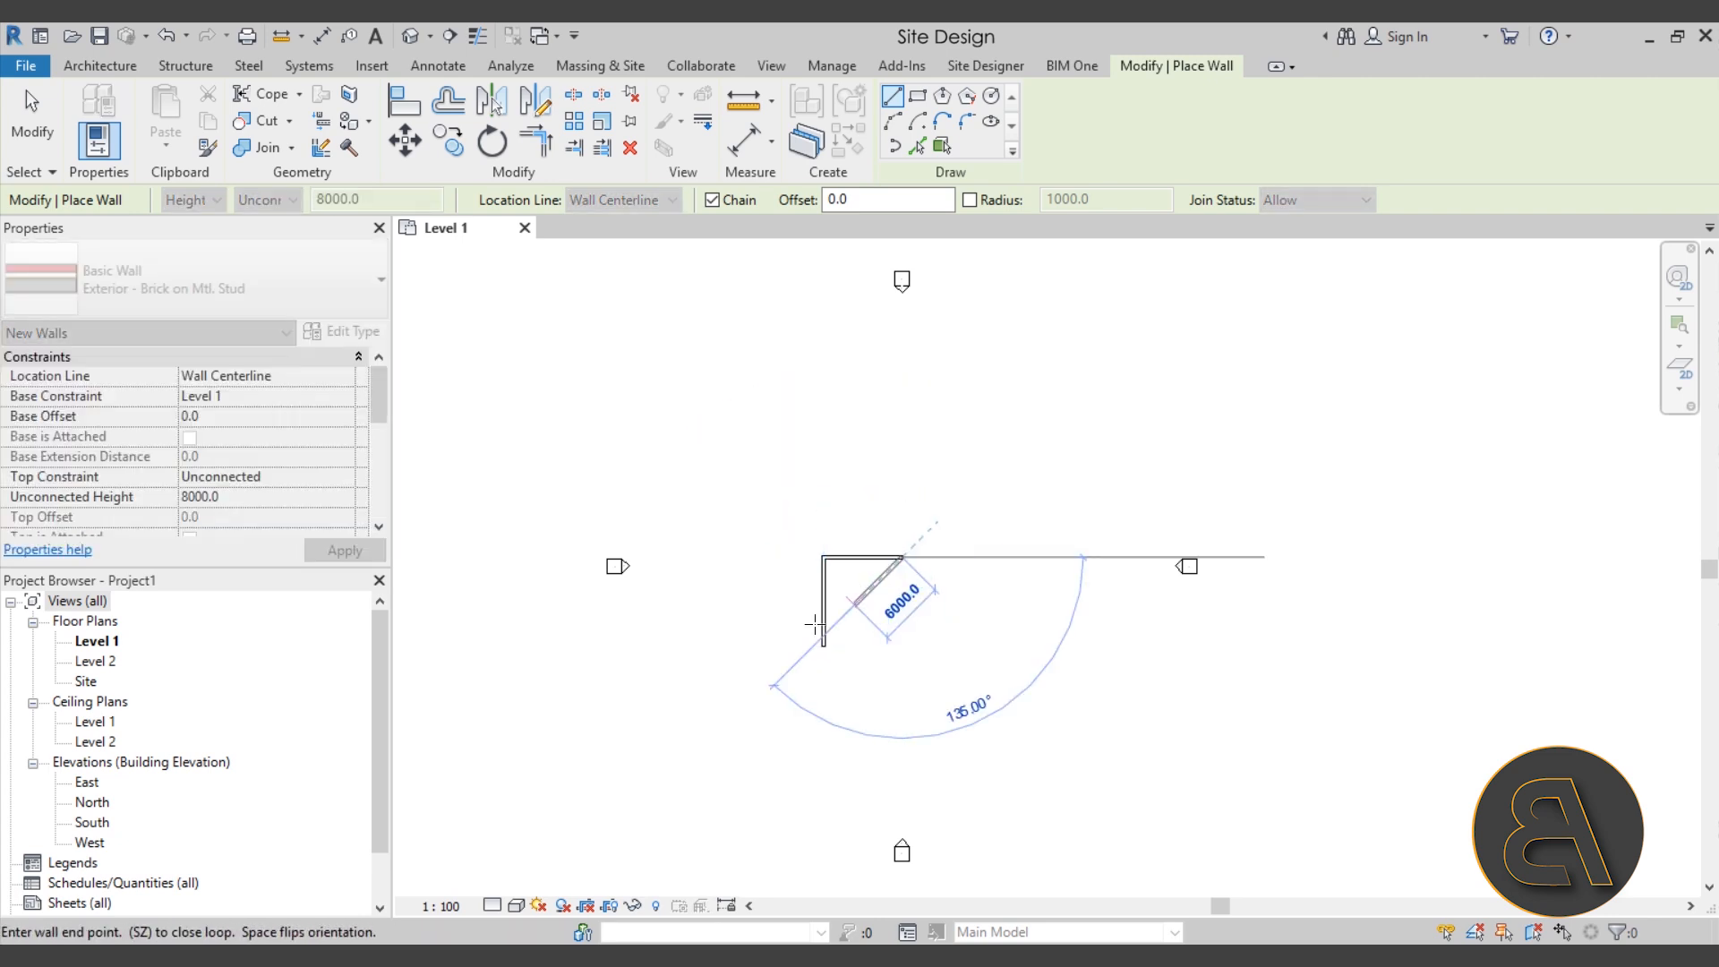
scroll(914, 586, up, 4)
scroll(914, 587, up, 5)
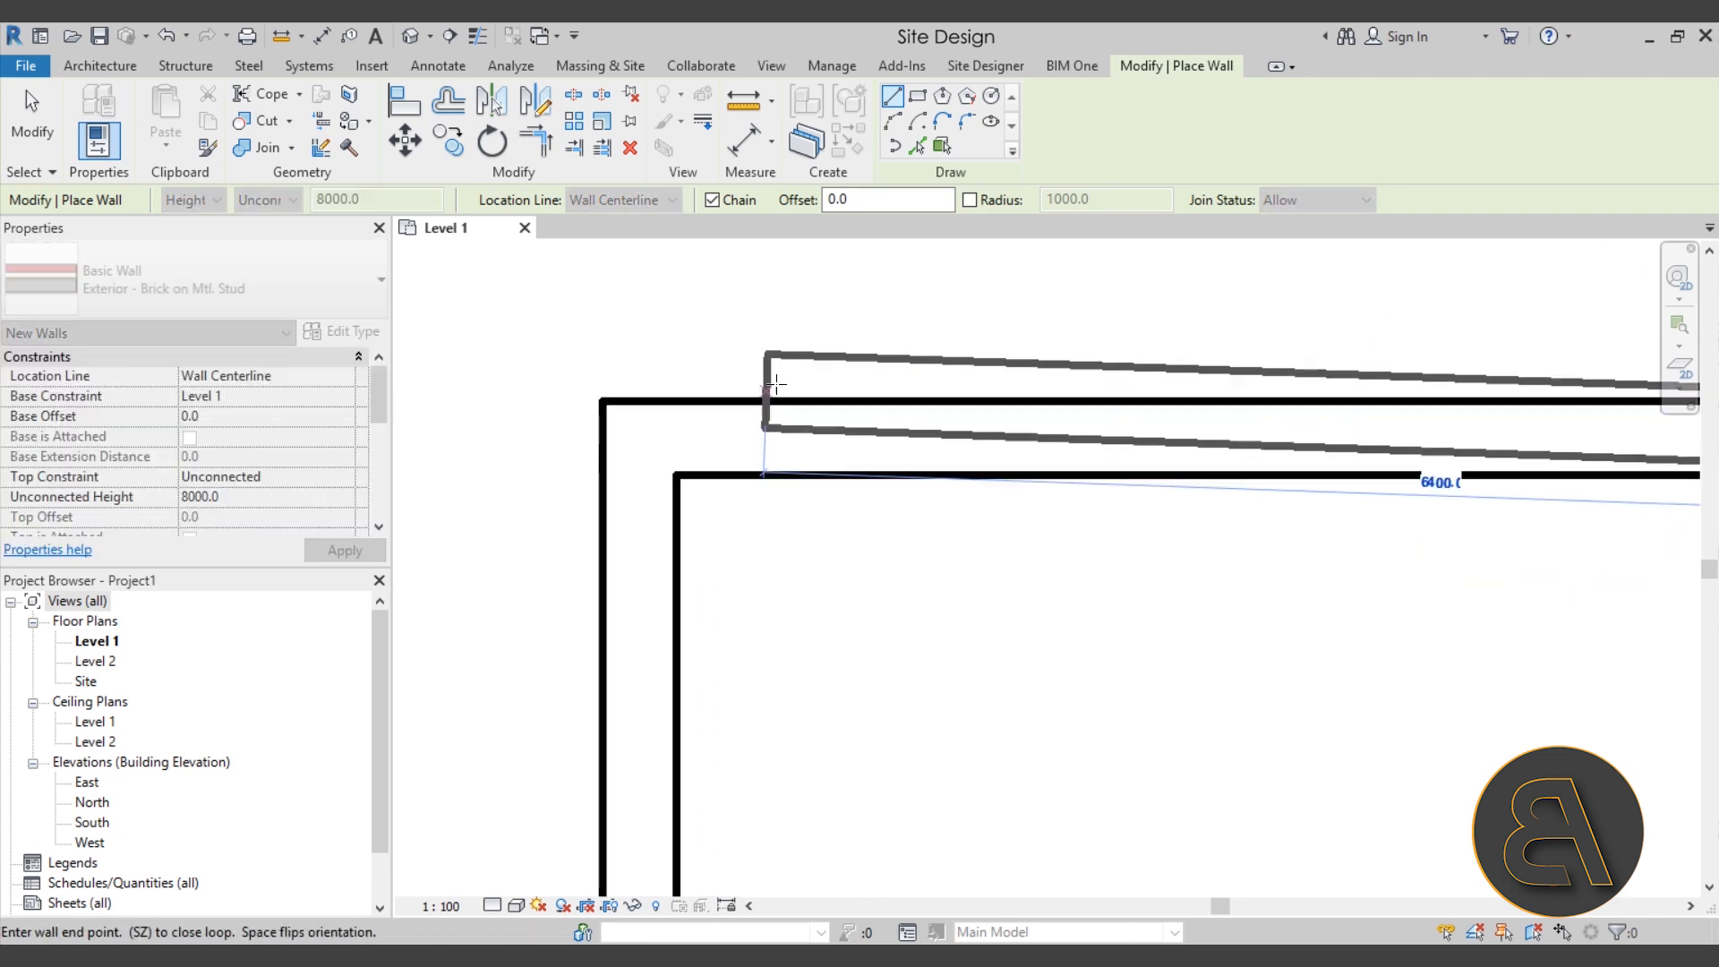
scroll(738, 531, down, 1)
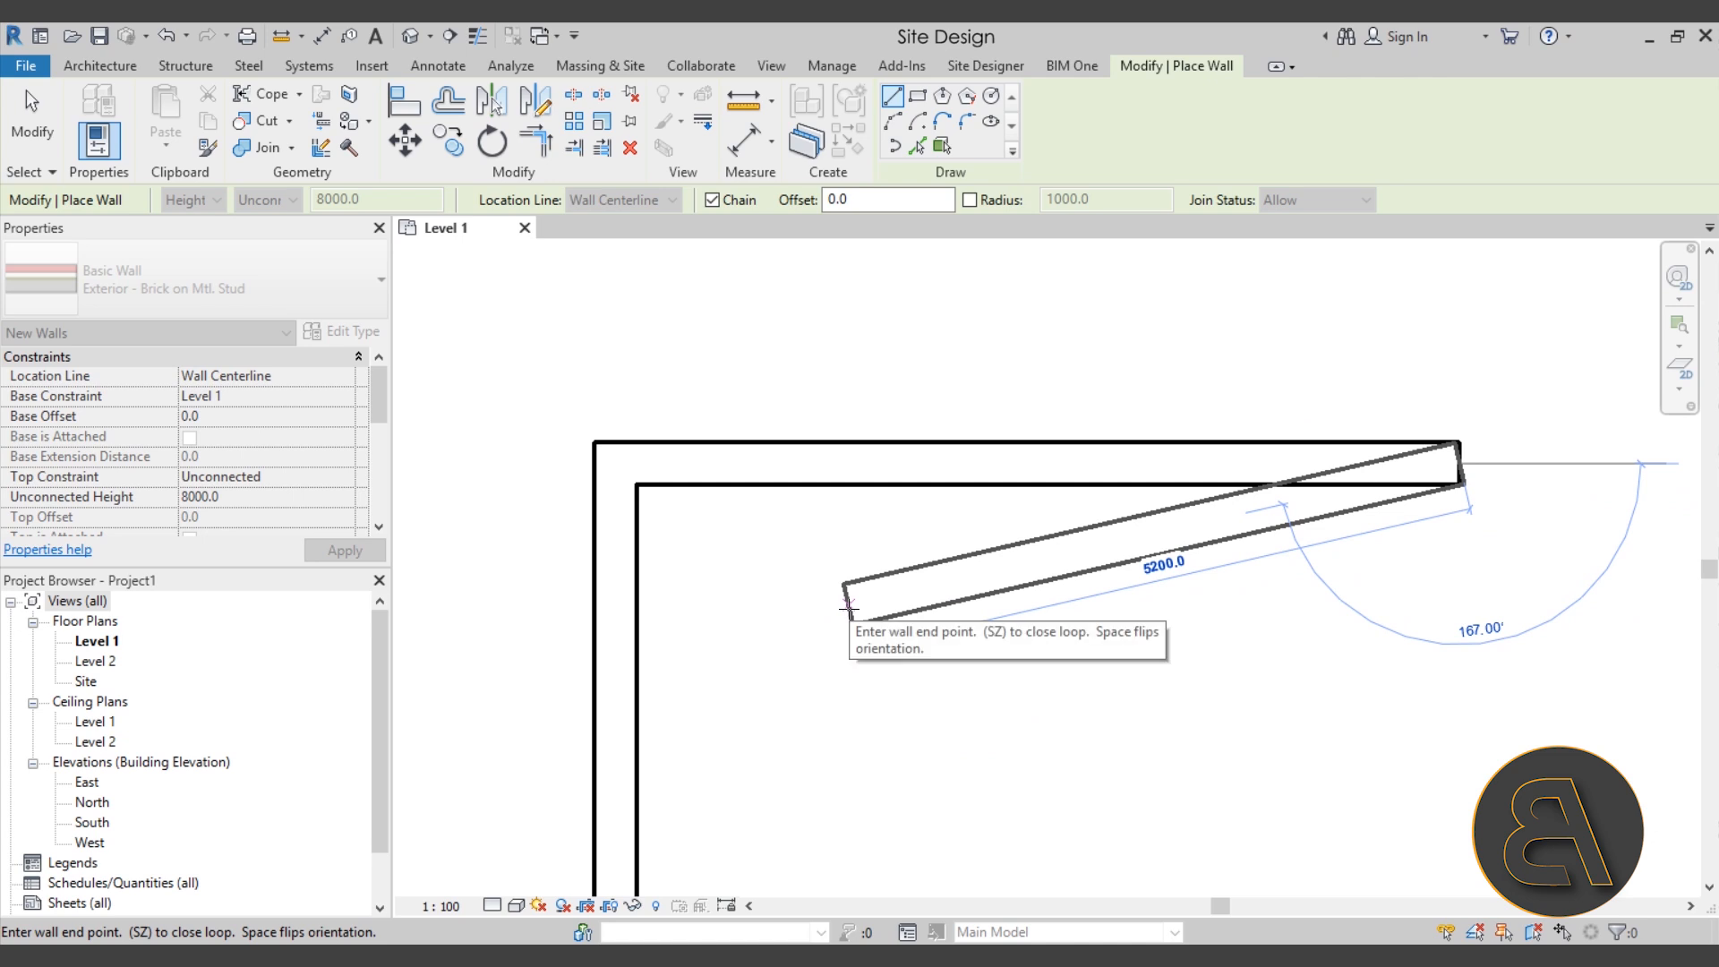
key(Escape)
key(Escape)
Step: Set the Level 1 plan's detail level to Fine to show the wall layers at the corner
scroll(798, 518, up, 3)
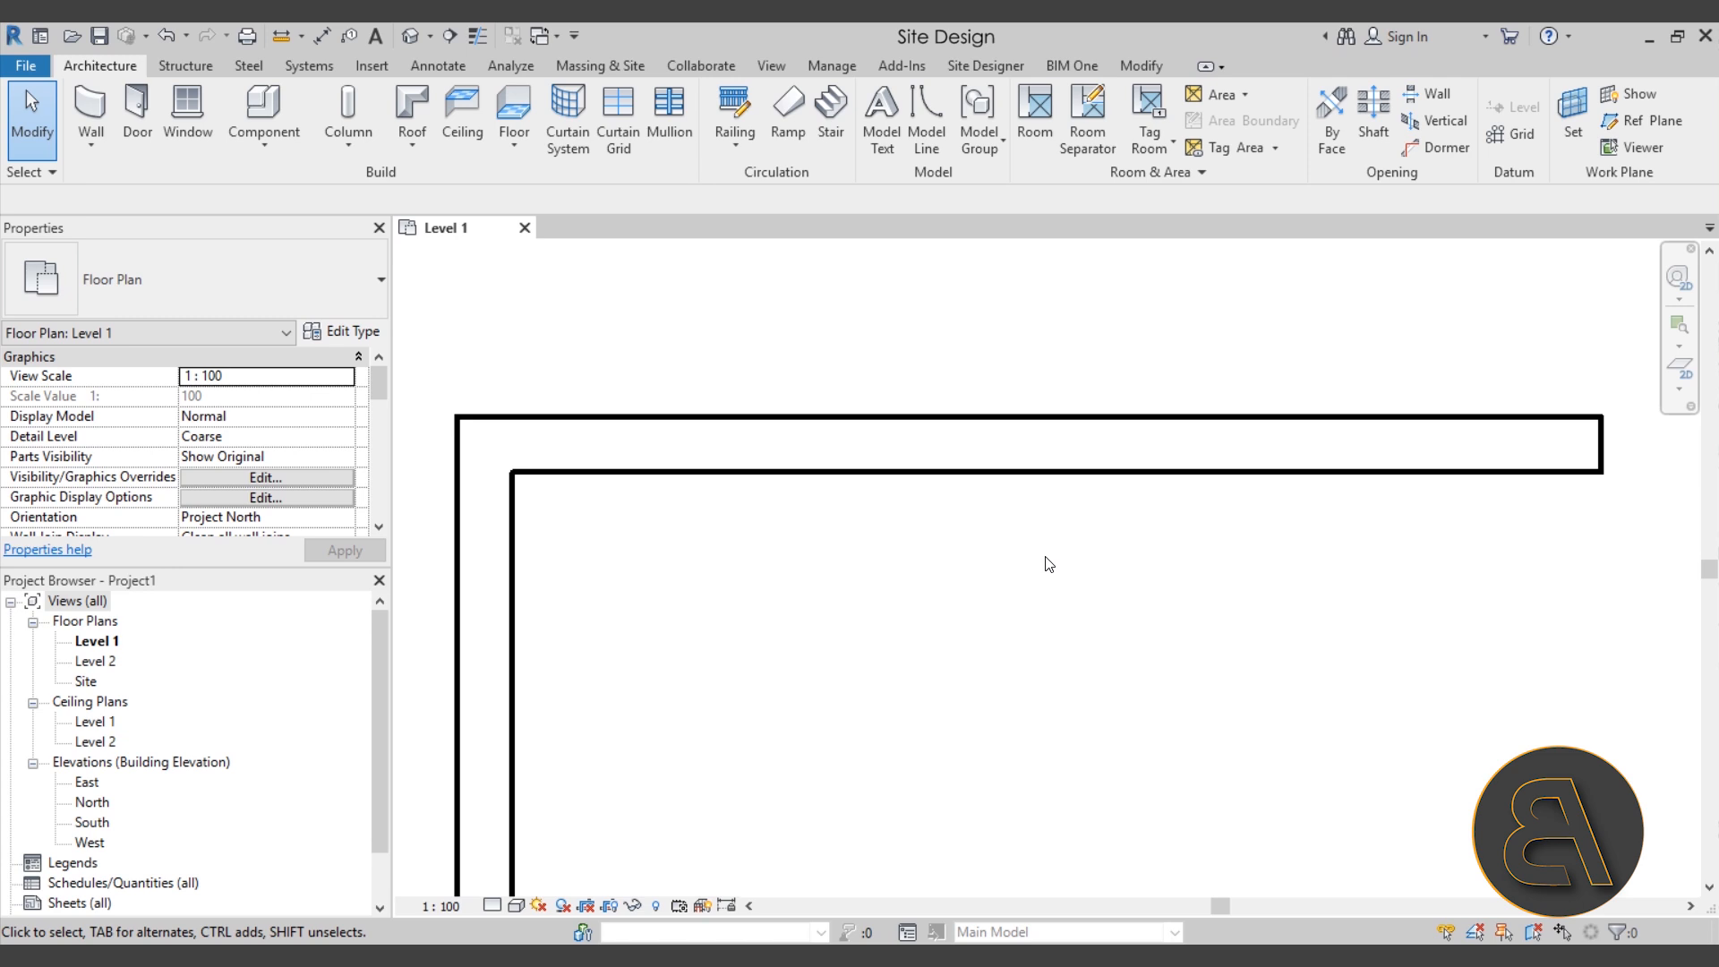
click(492, 905)
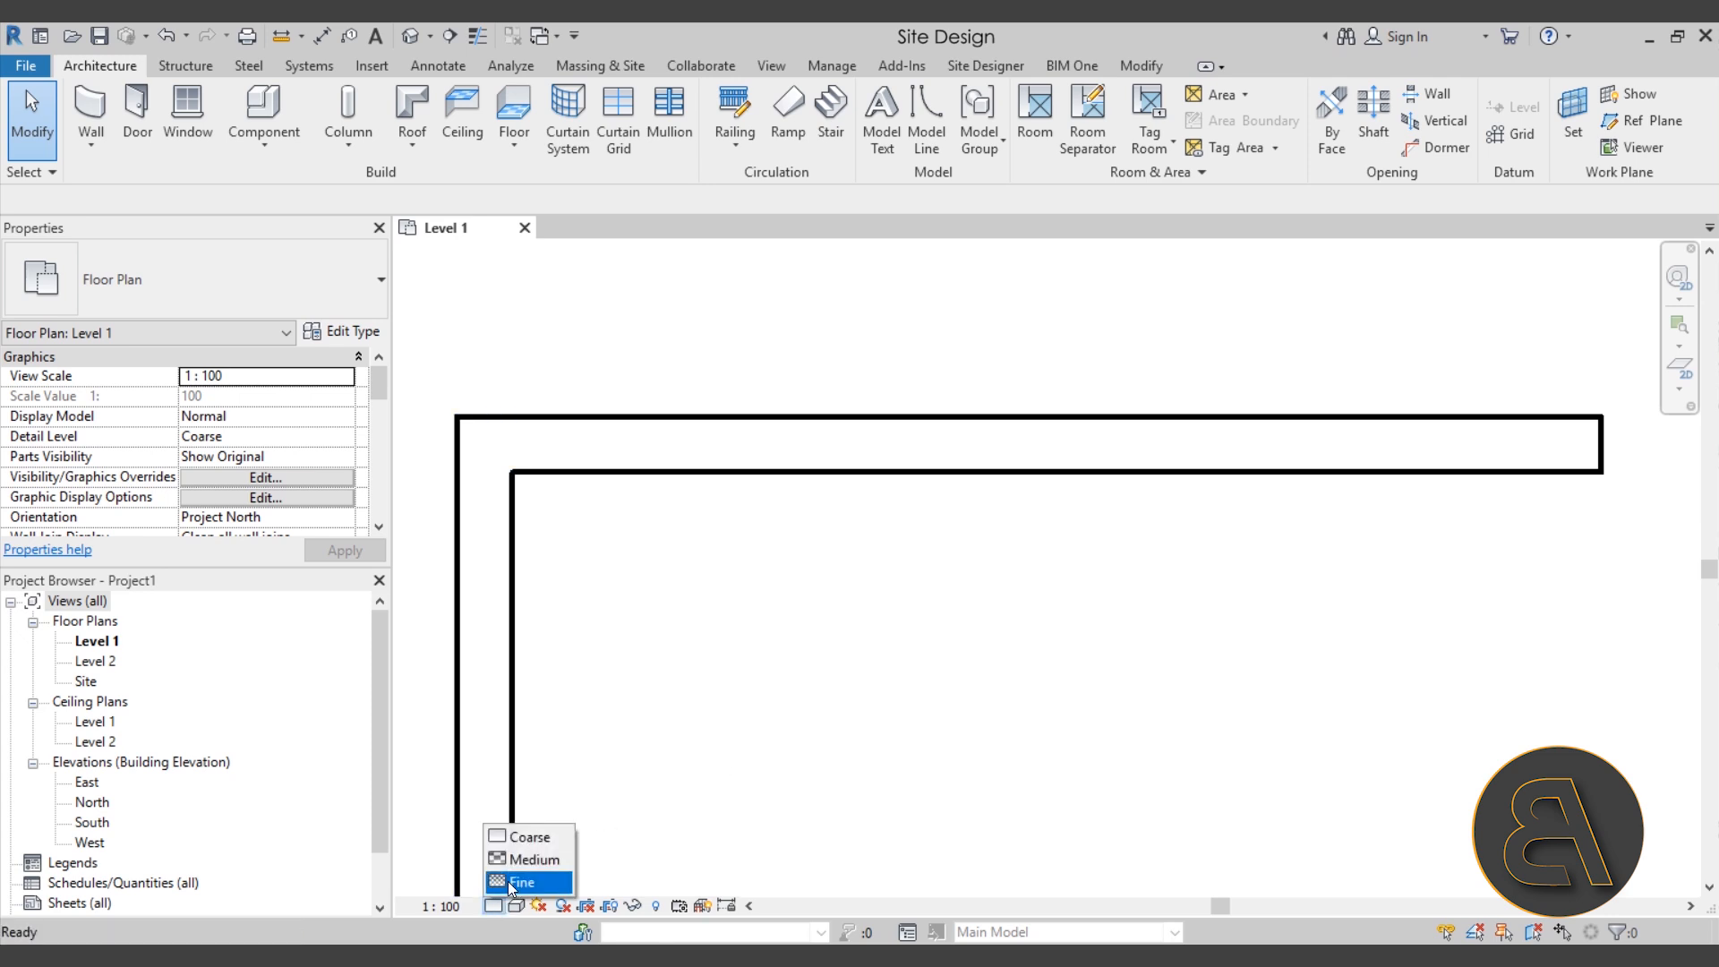
click(520, 881)
scroll(576, 448, up, 4)
scroll(798, 617, down, 4)
mouse_move(827, 656)
middle_down()
mouse_move(789, 605)
mouse_move(822, 627)
mouse_move(752, 555)
middle_up()
scroll(810, 626, down, 1)
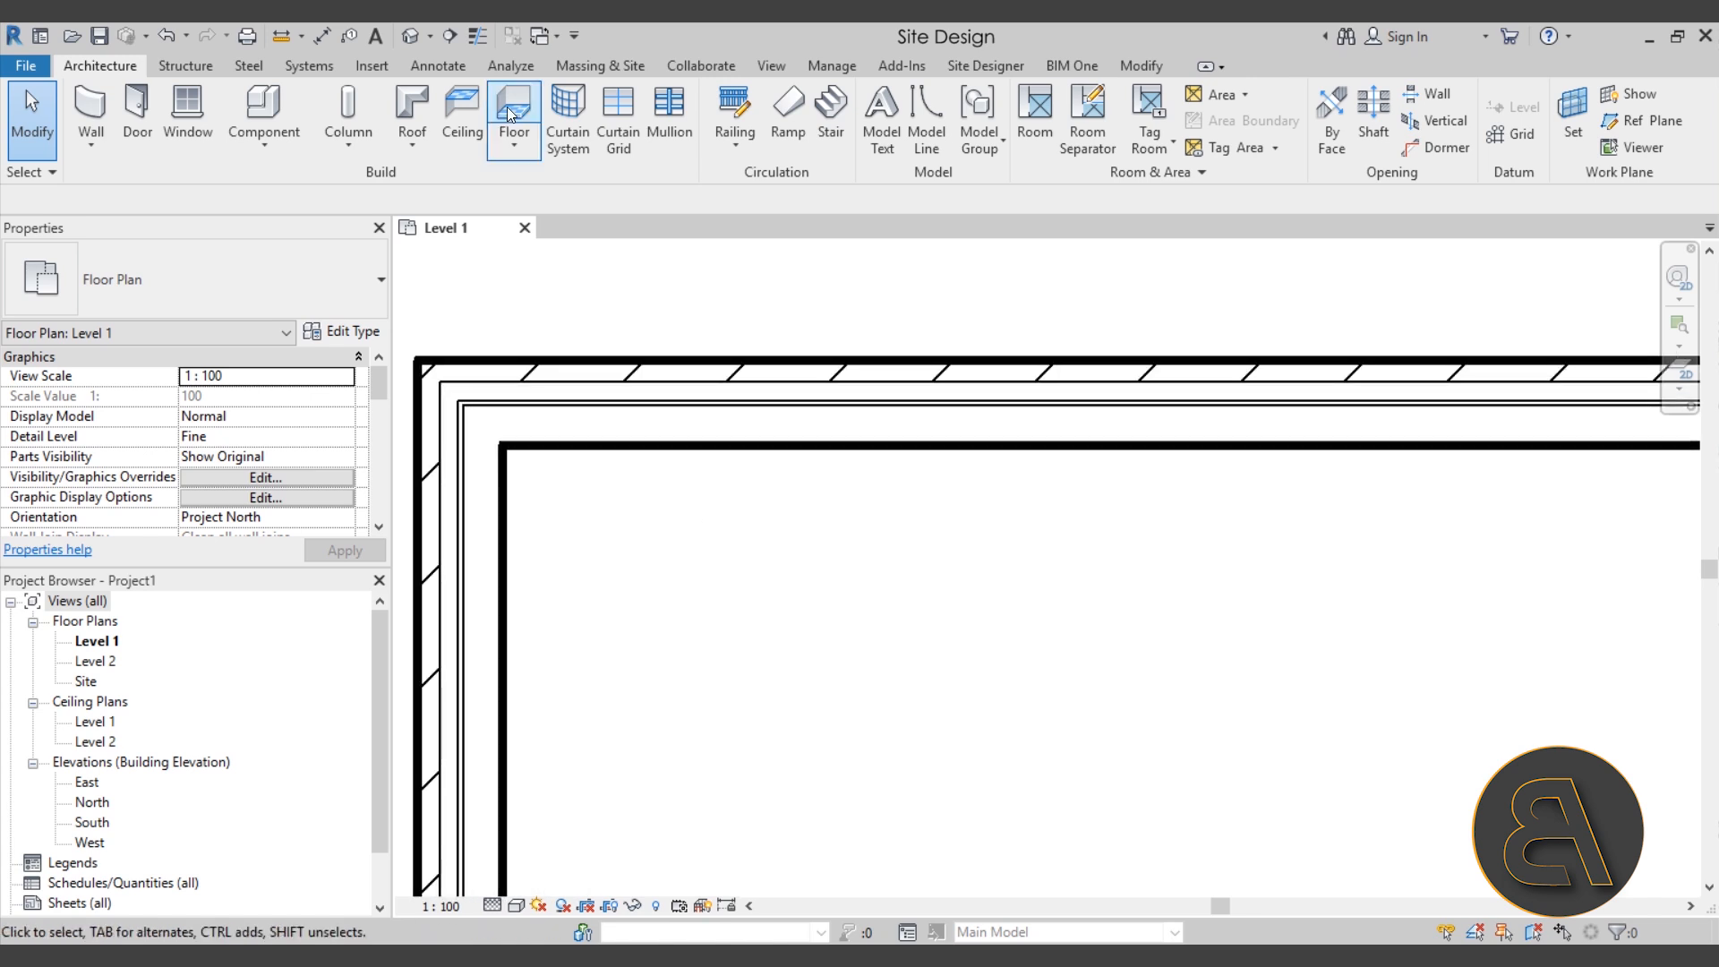
Step: Turn Thin Lines on to inspect the wall corner's layers, and switch it off again
click(475, 45)
scroll(526, 427, up, 3)
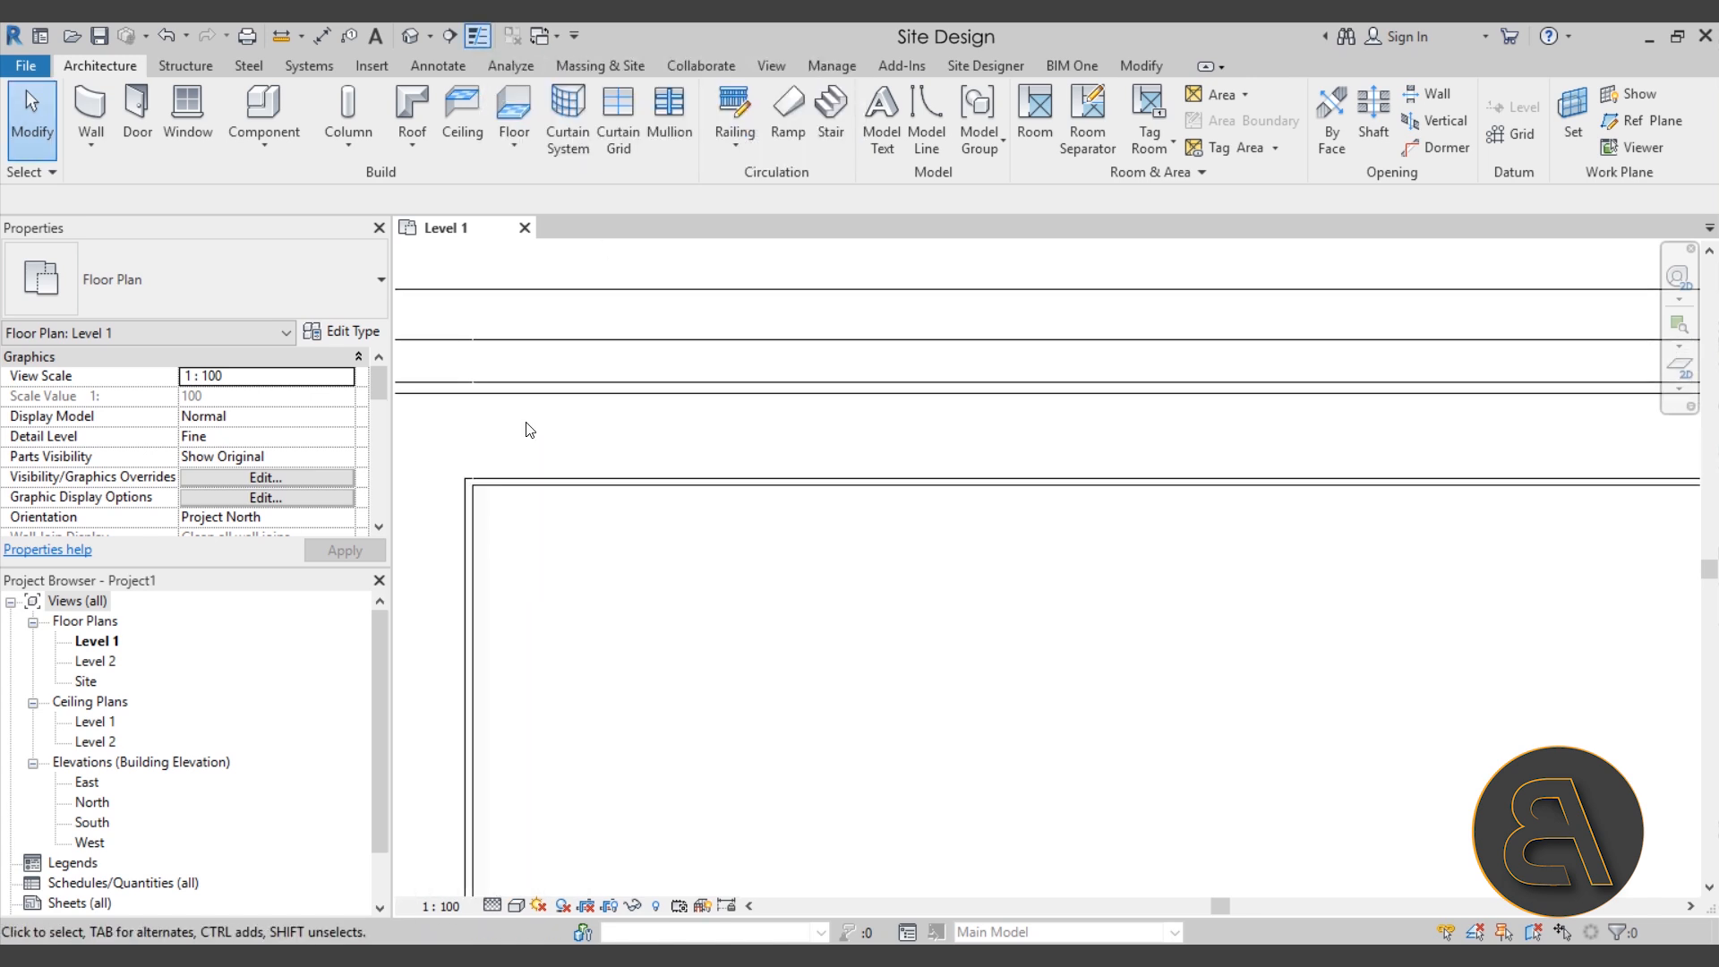
scroll(763, 519, down, 4)
middle_drag(769, 528, 770, 480)
scroll(634, 408, up, 3)
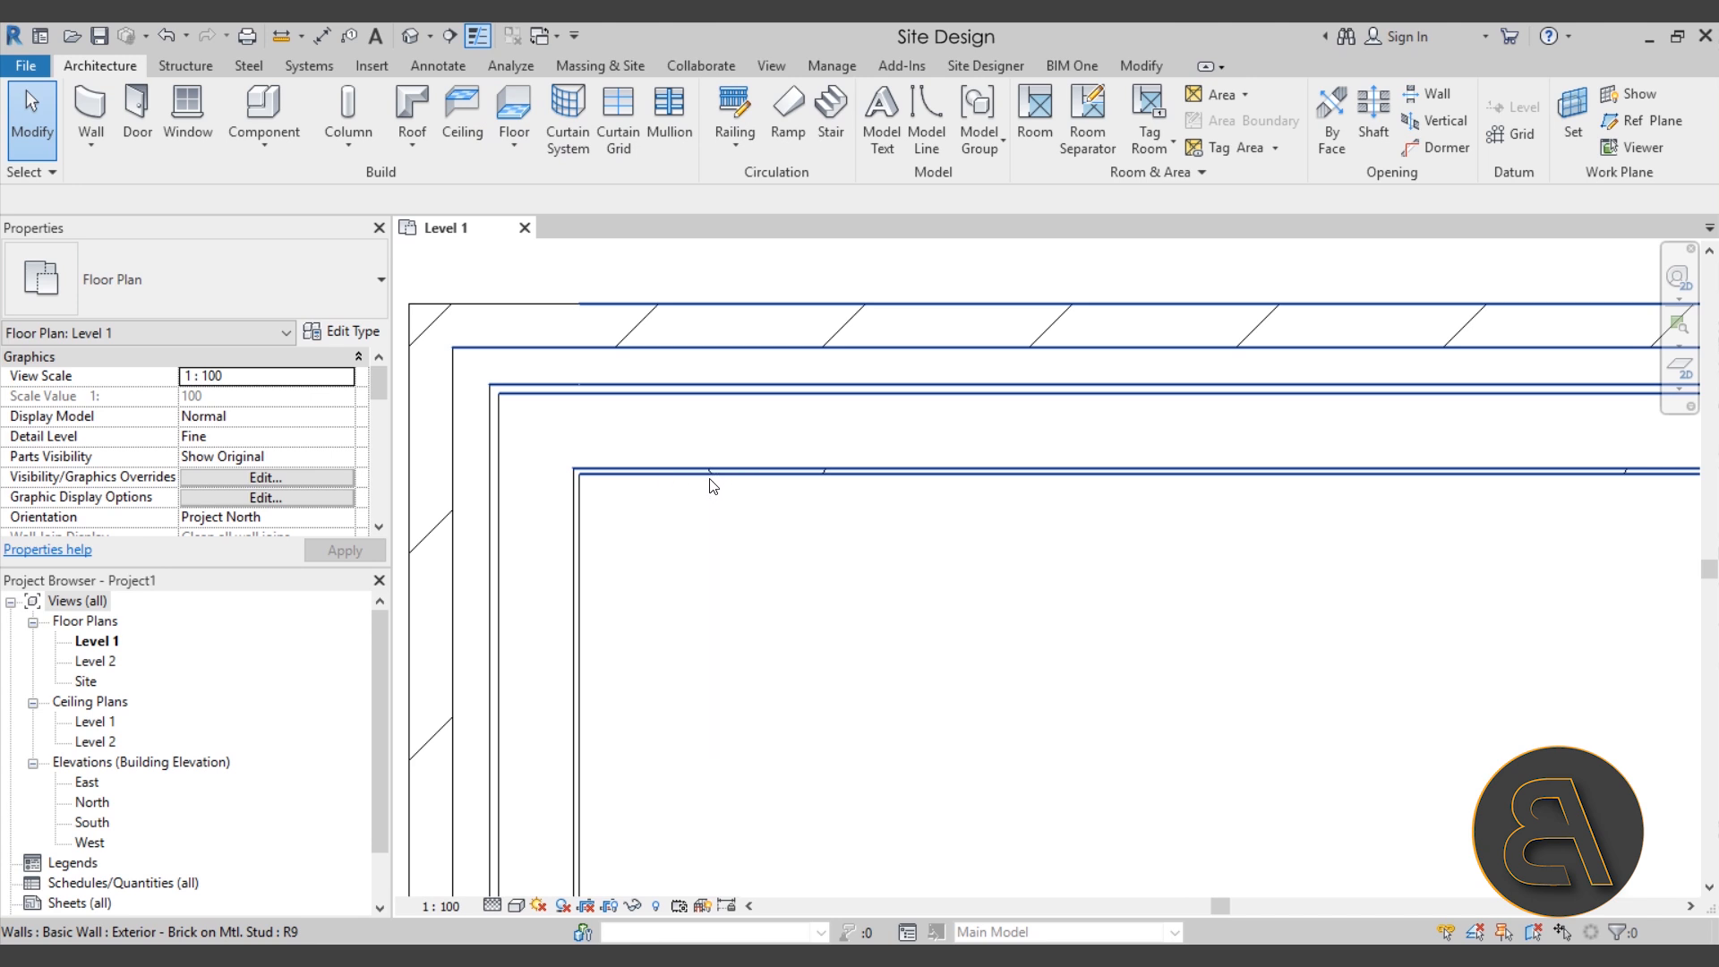
click(476, 37)
scroll(725, 461, down, 2)
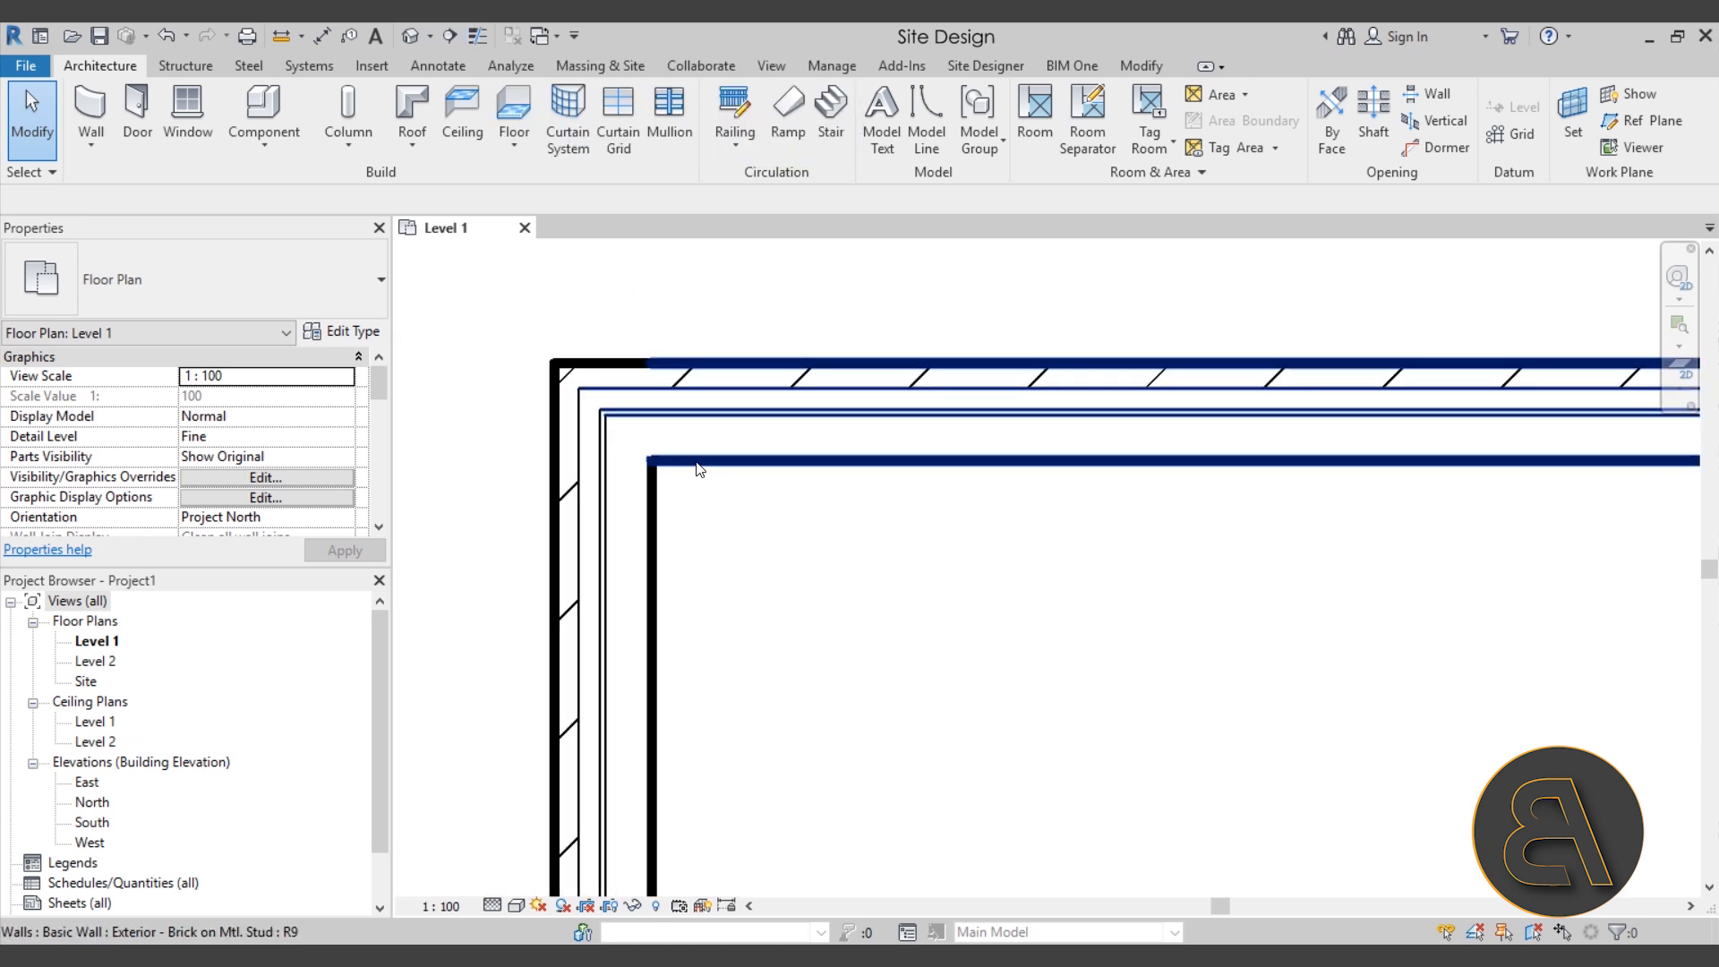
Step: Examine the wall corner's line weights and bring up the project management tools that include Object Styles
middle_drag(801, 573, 1293, 594)
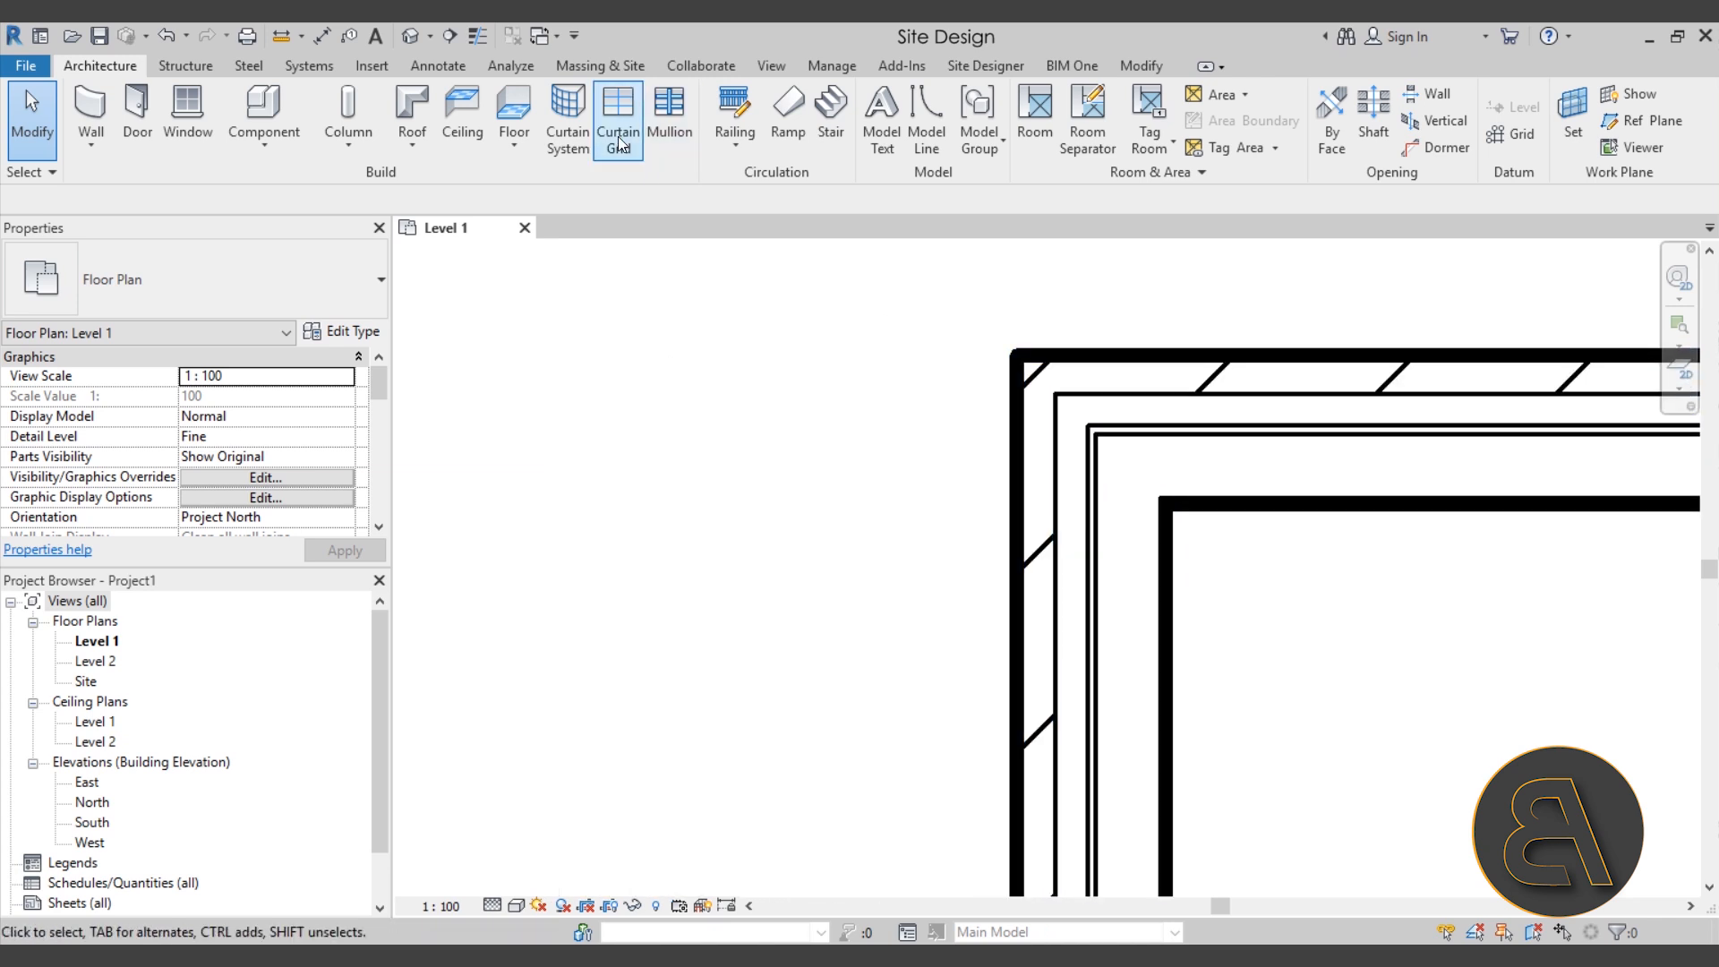
middle_drag(749, 395, 956, 412)
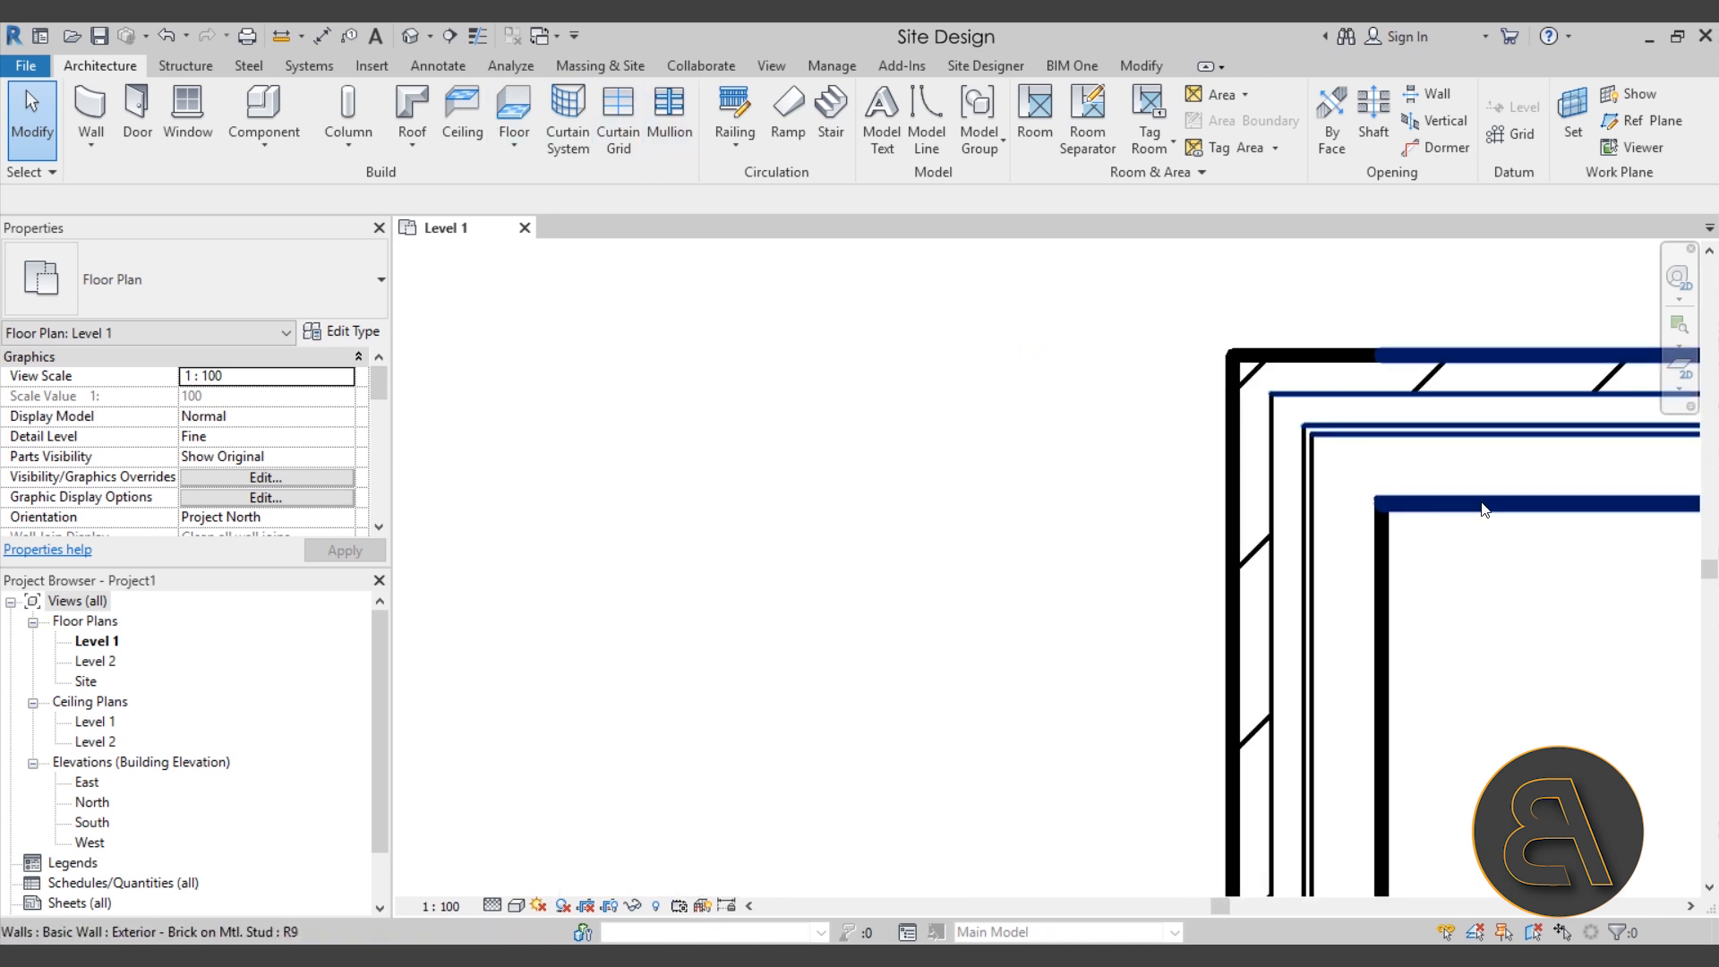
middle_drag(1324, 502, 1231, 470)
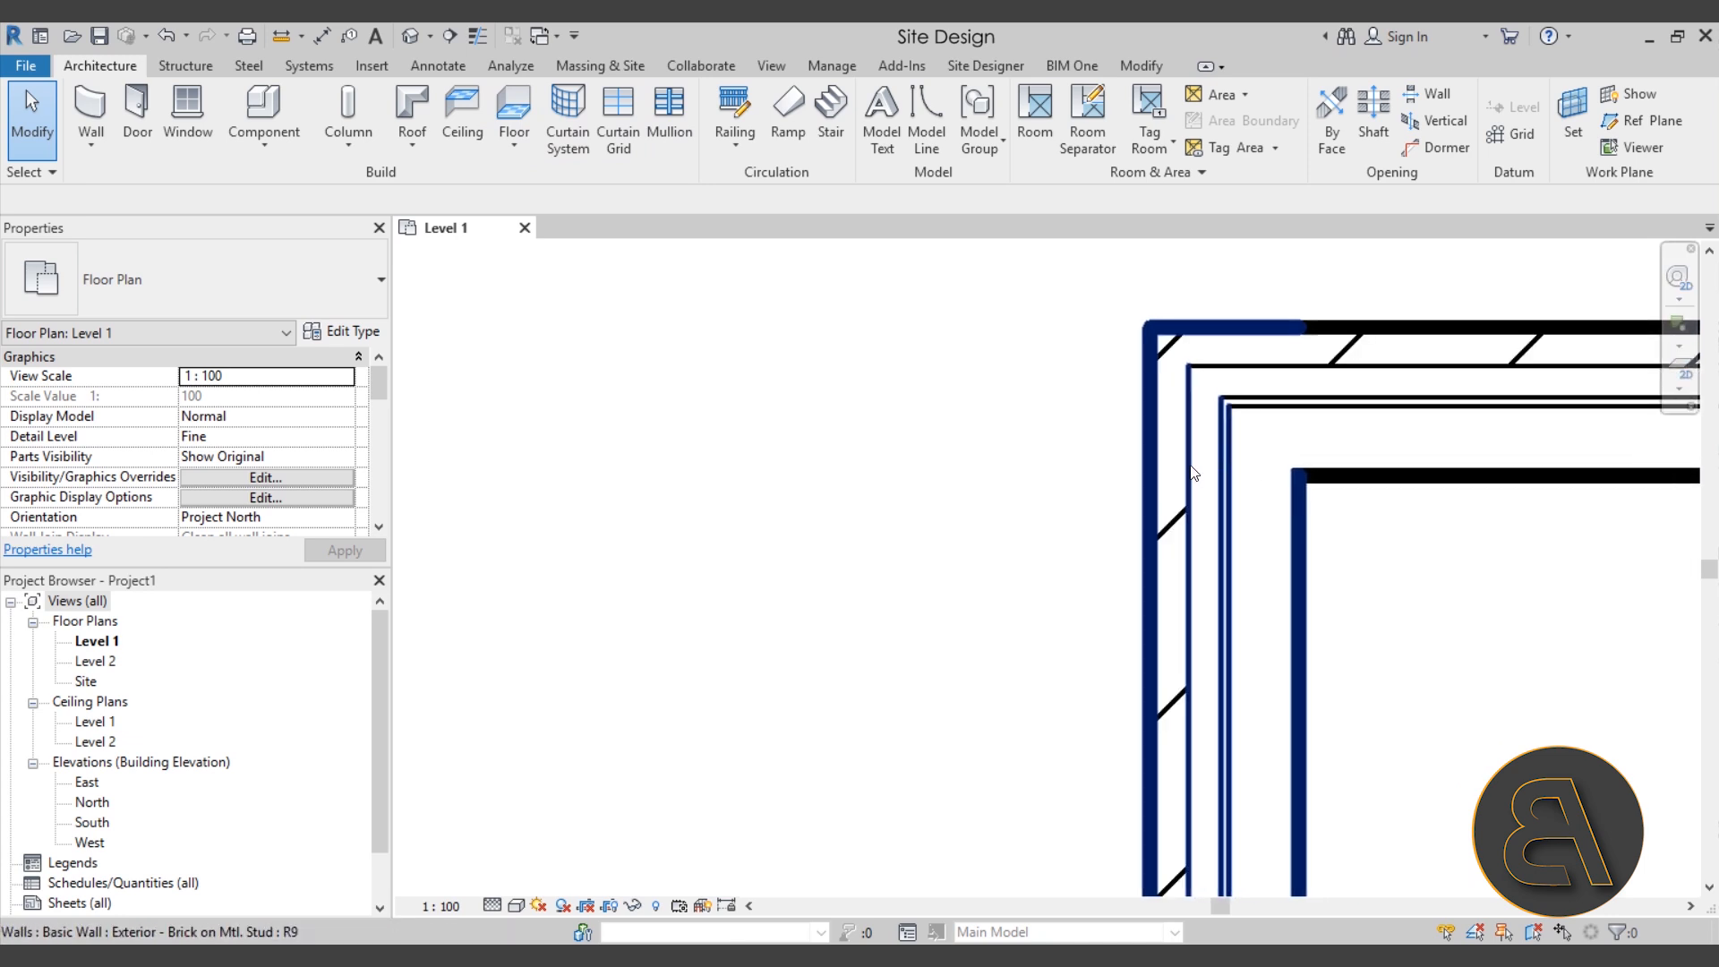
click(838, 72)
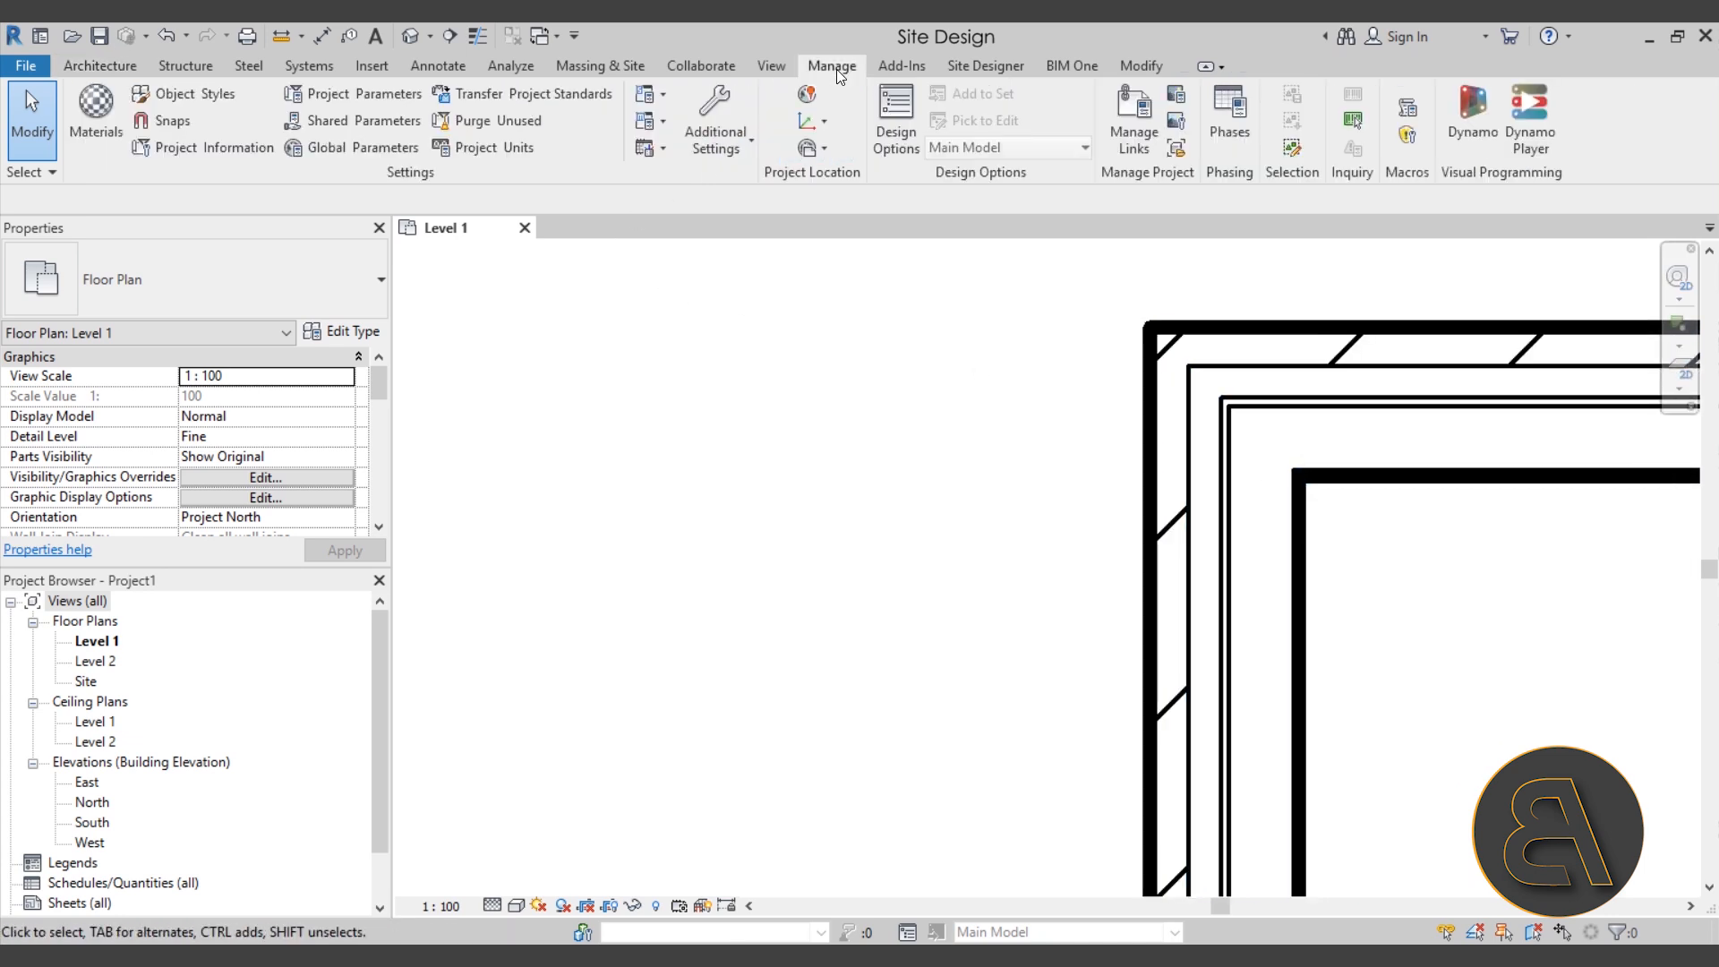
Step: Set the cut line weight of the Walls category to 6 in the model Object Styles and apply the change
click(195, 92)
drag(698, 215, 607, 186)
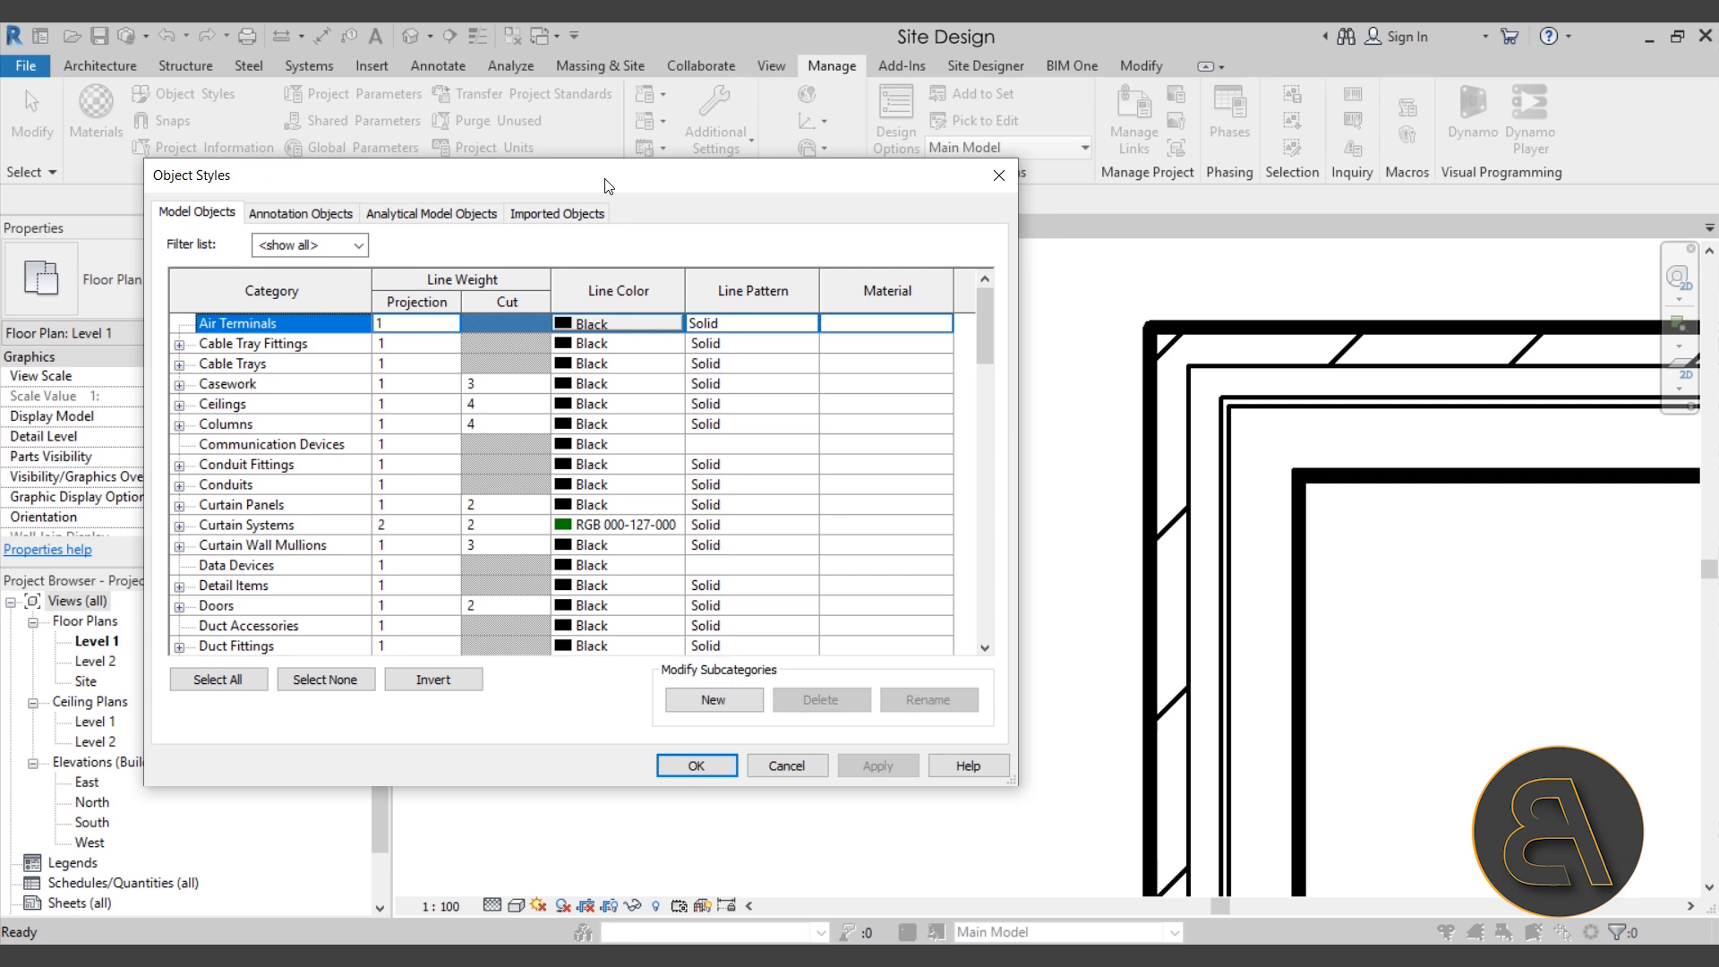
drag(991, 335, 980, 615)
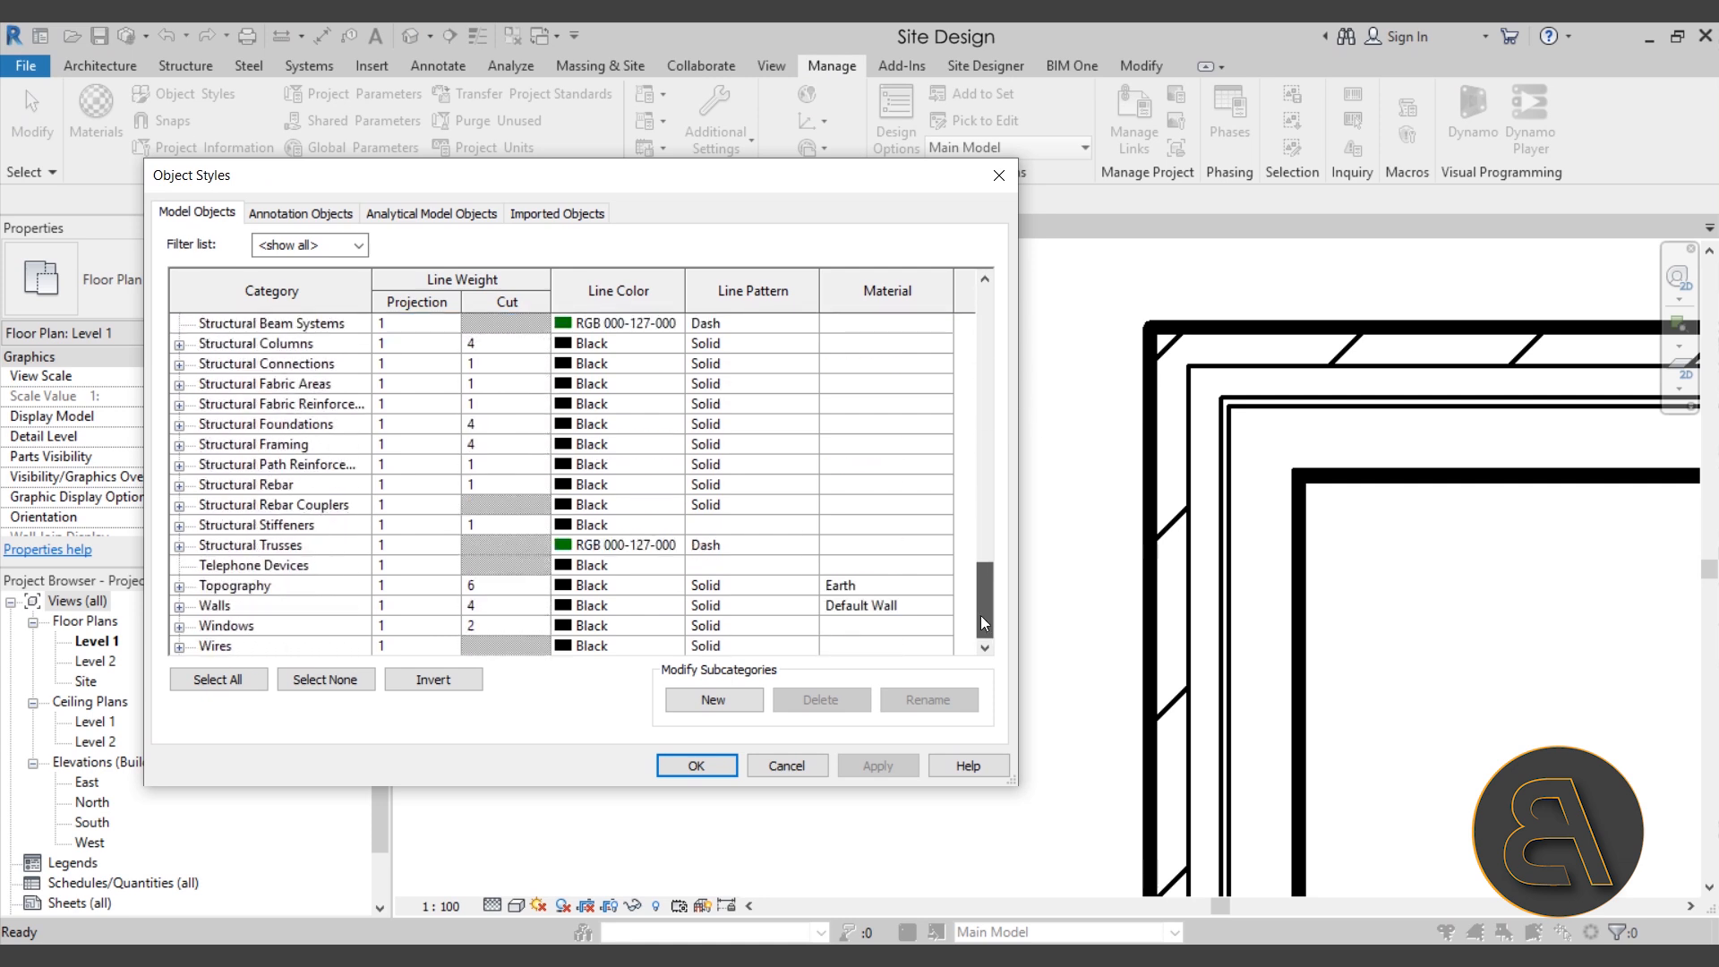
click(202, 605)
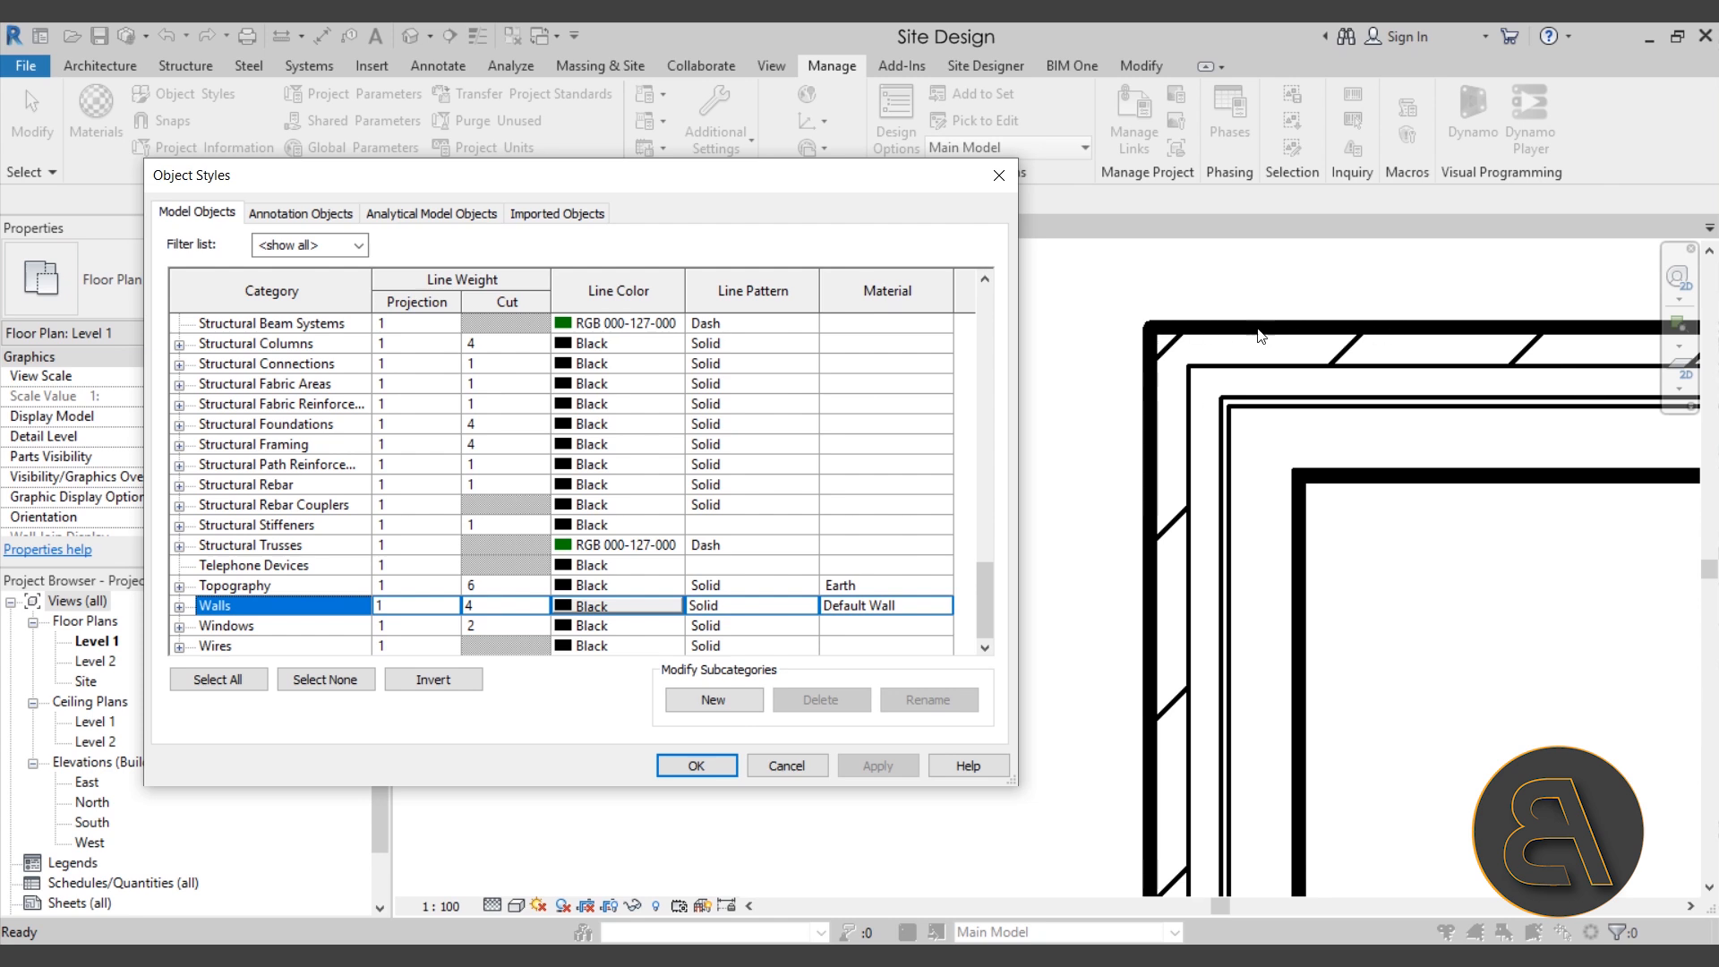
click(513, 605)
text(6)
key(Return)
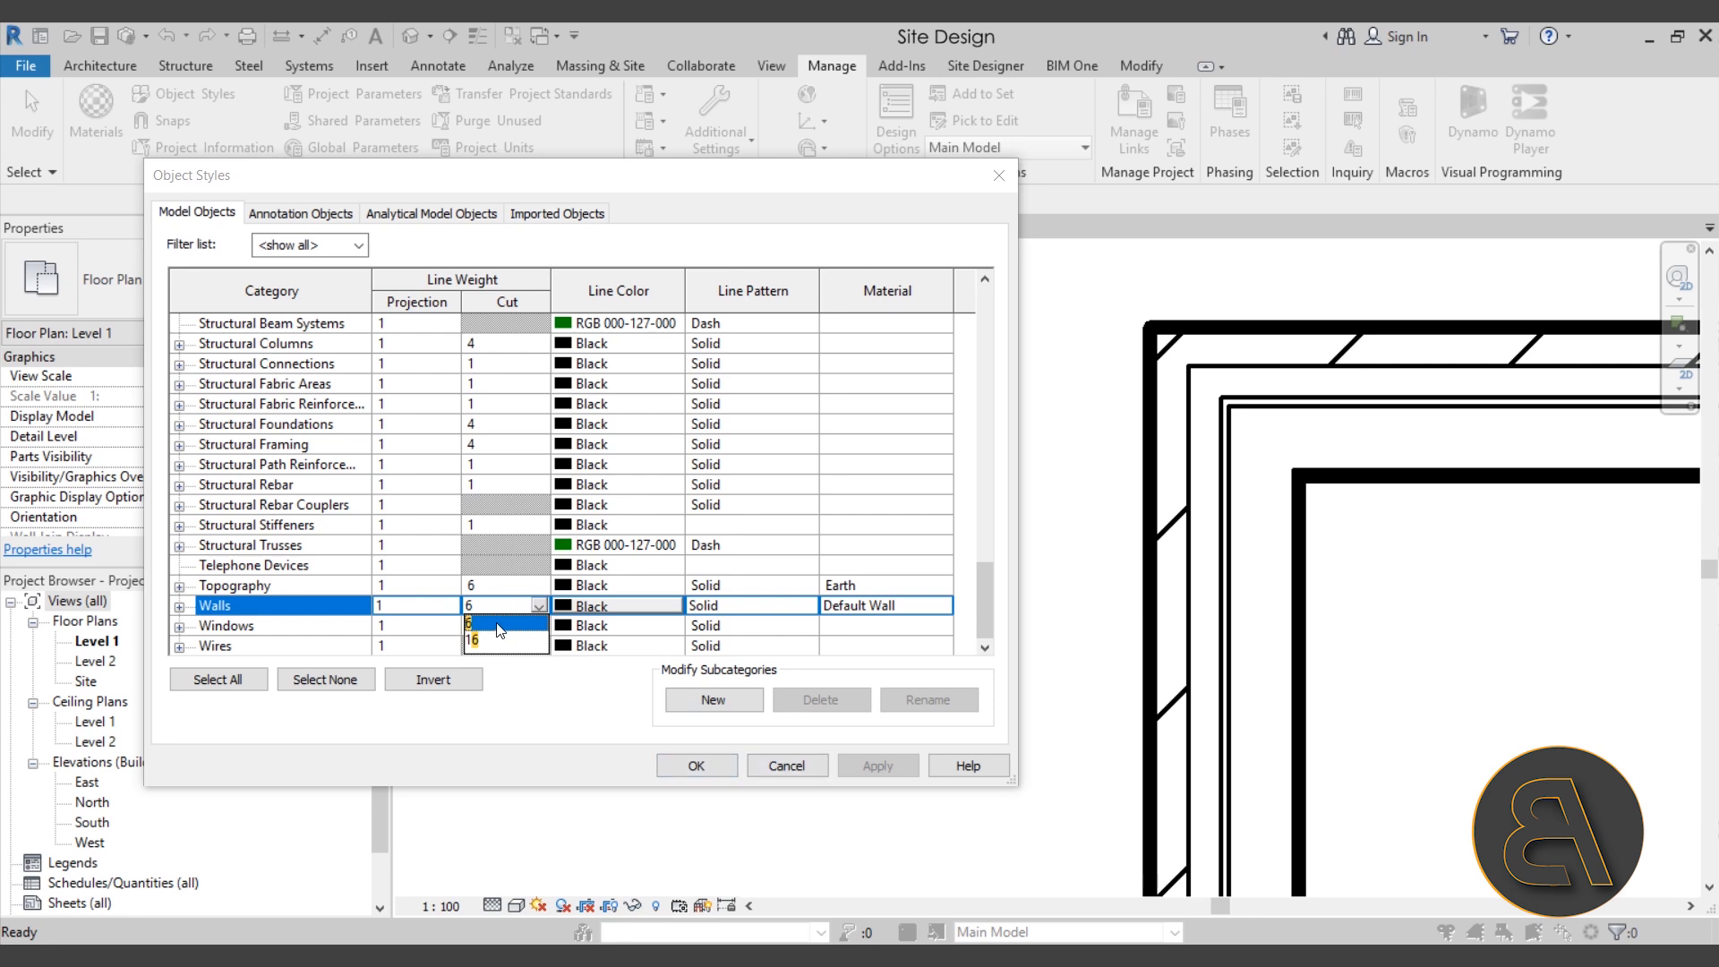
click(879, 766)
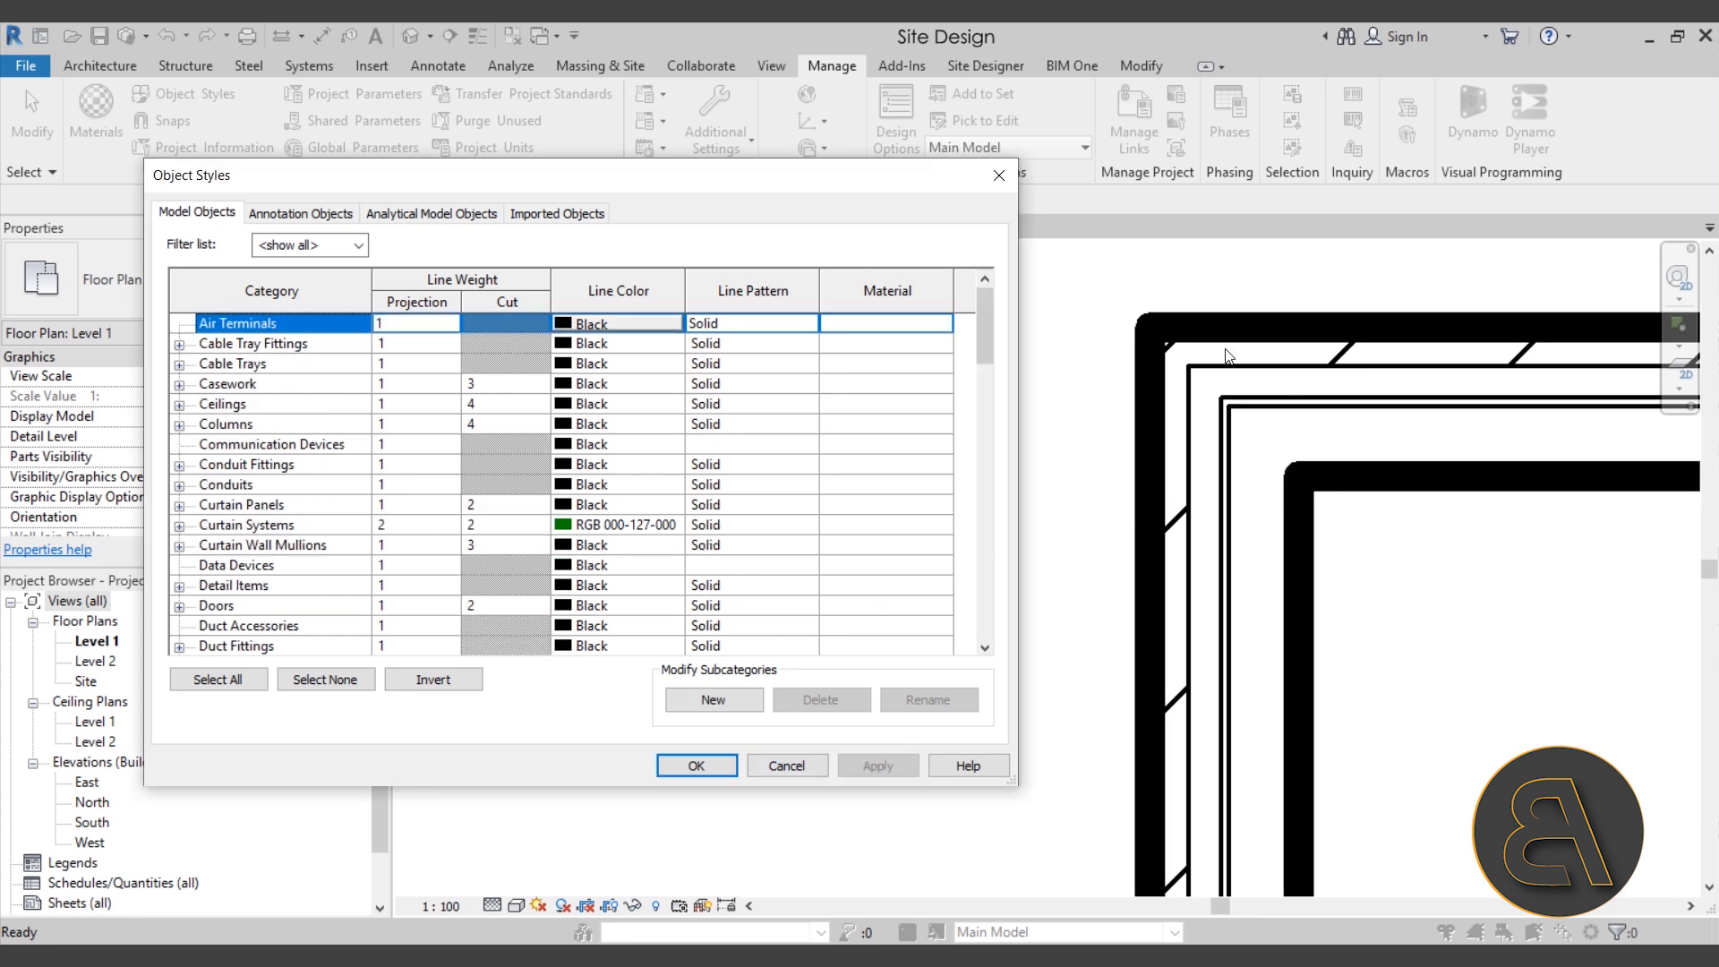
Step: Set the cut line weight of the Walls category to 2 and apply the change
drag(983, 345, 985, 627)
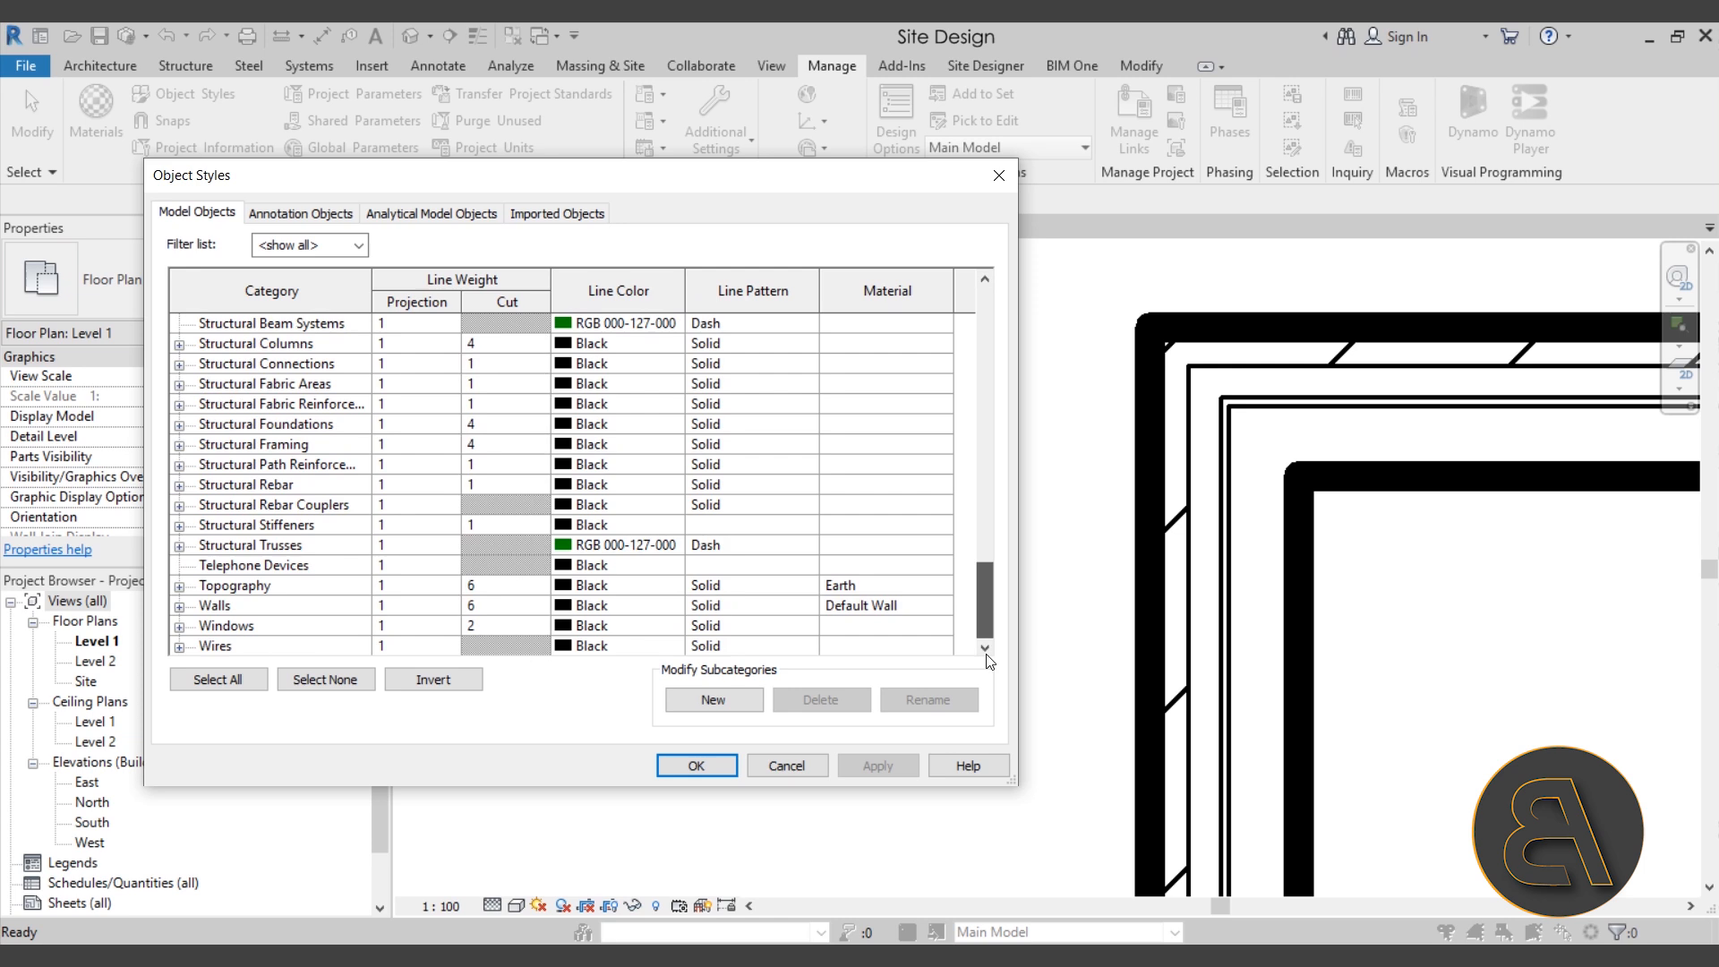
click(499, 592)
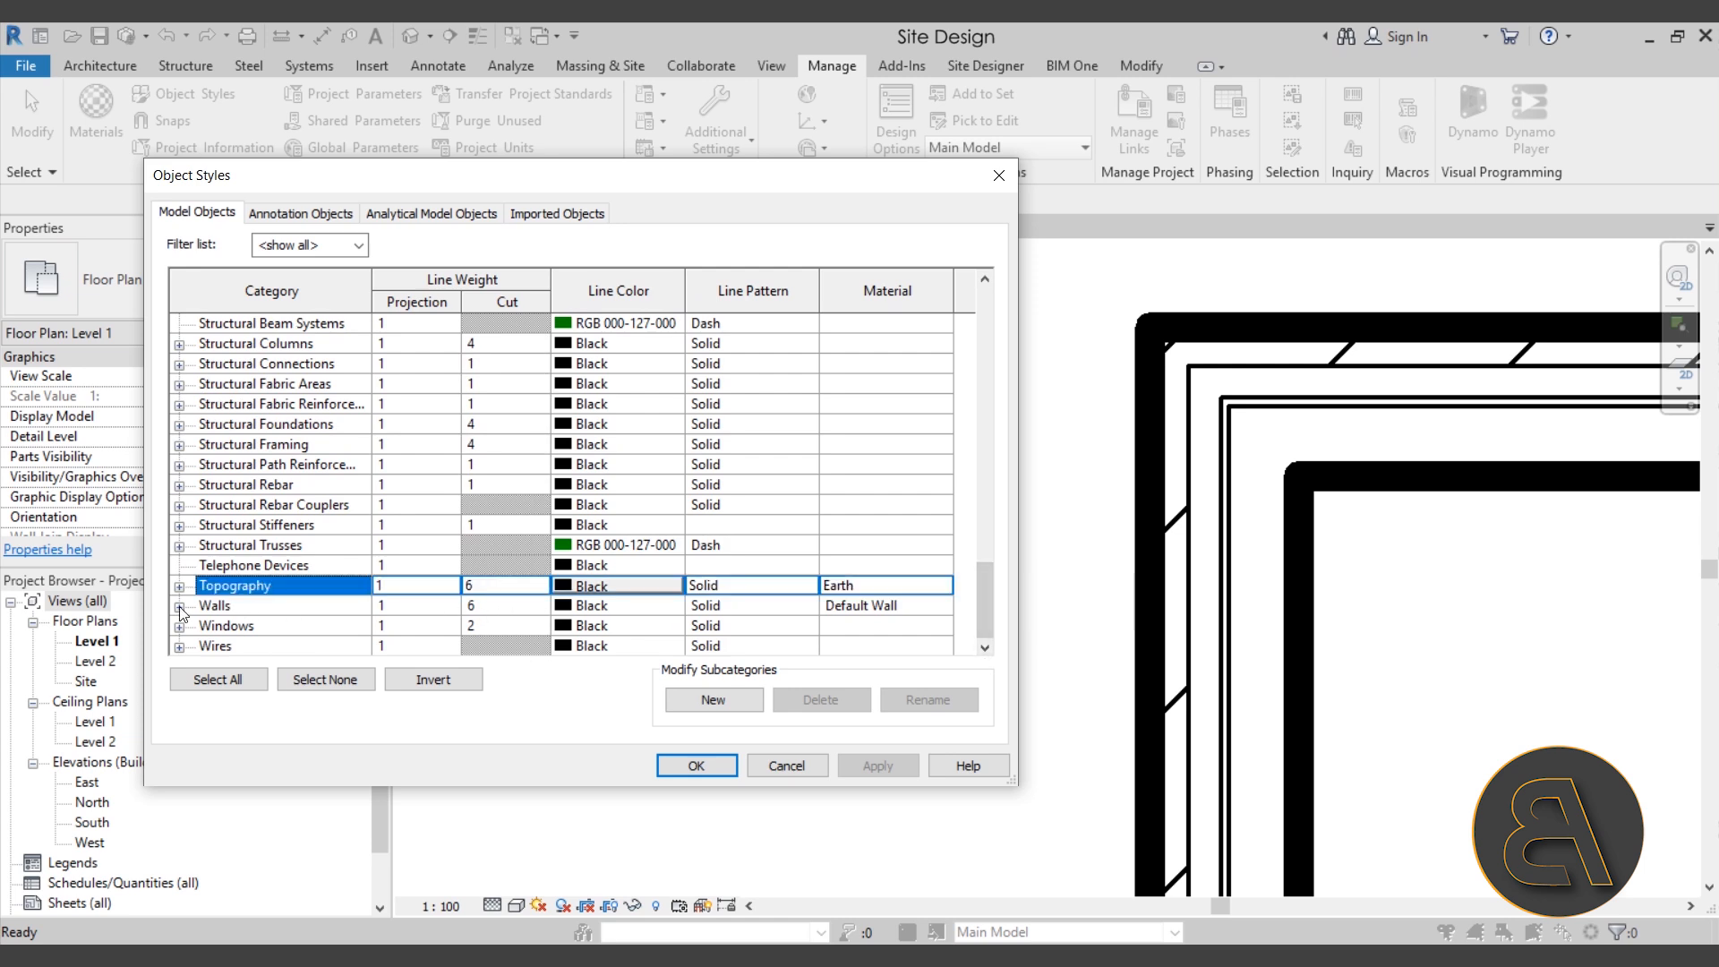
click(179, 612)
click(178, 587)
click(497, 609)
click(516, 609)
text(2)
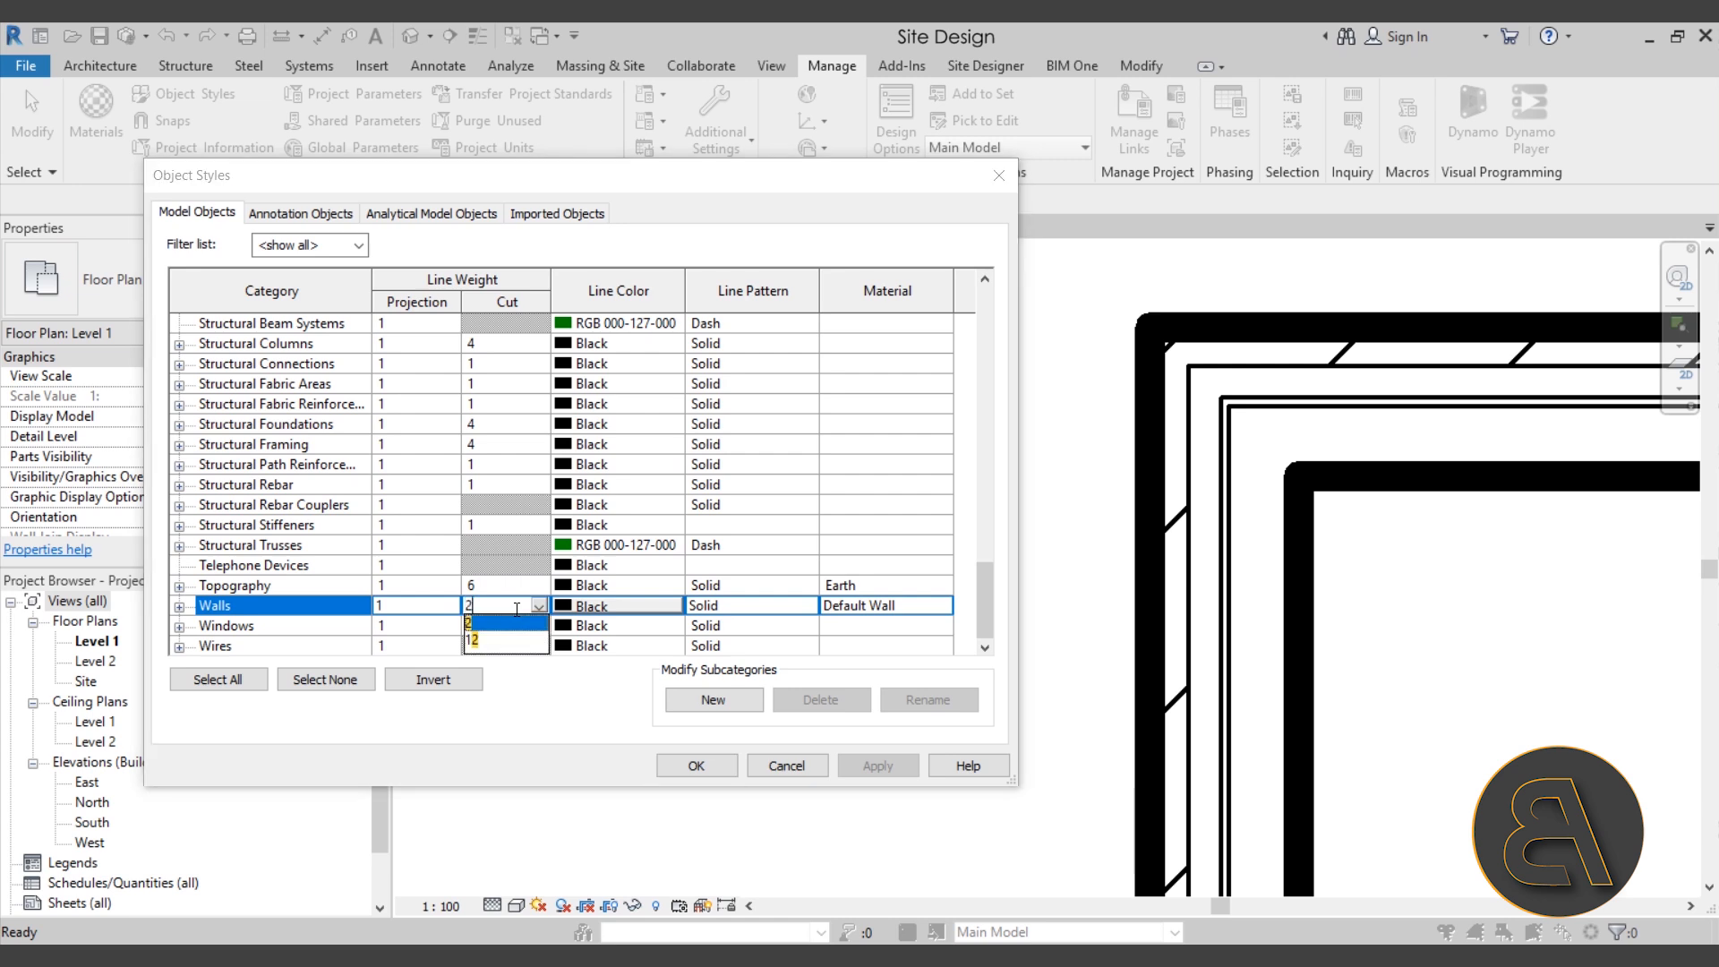
key(Return)
click(877, 766)
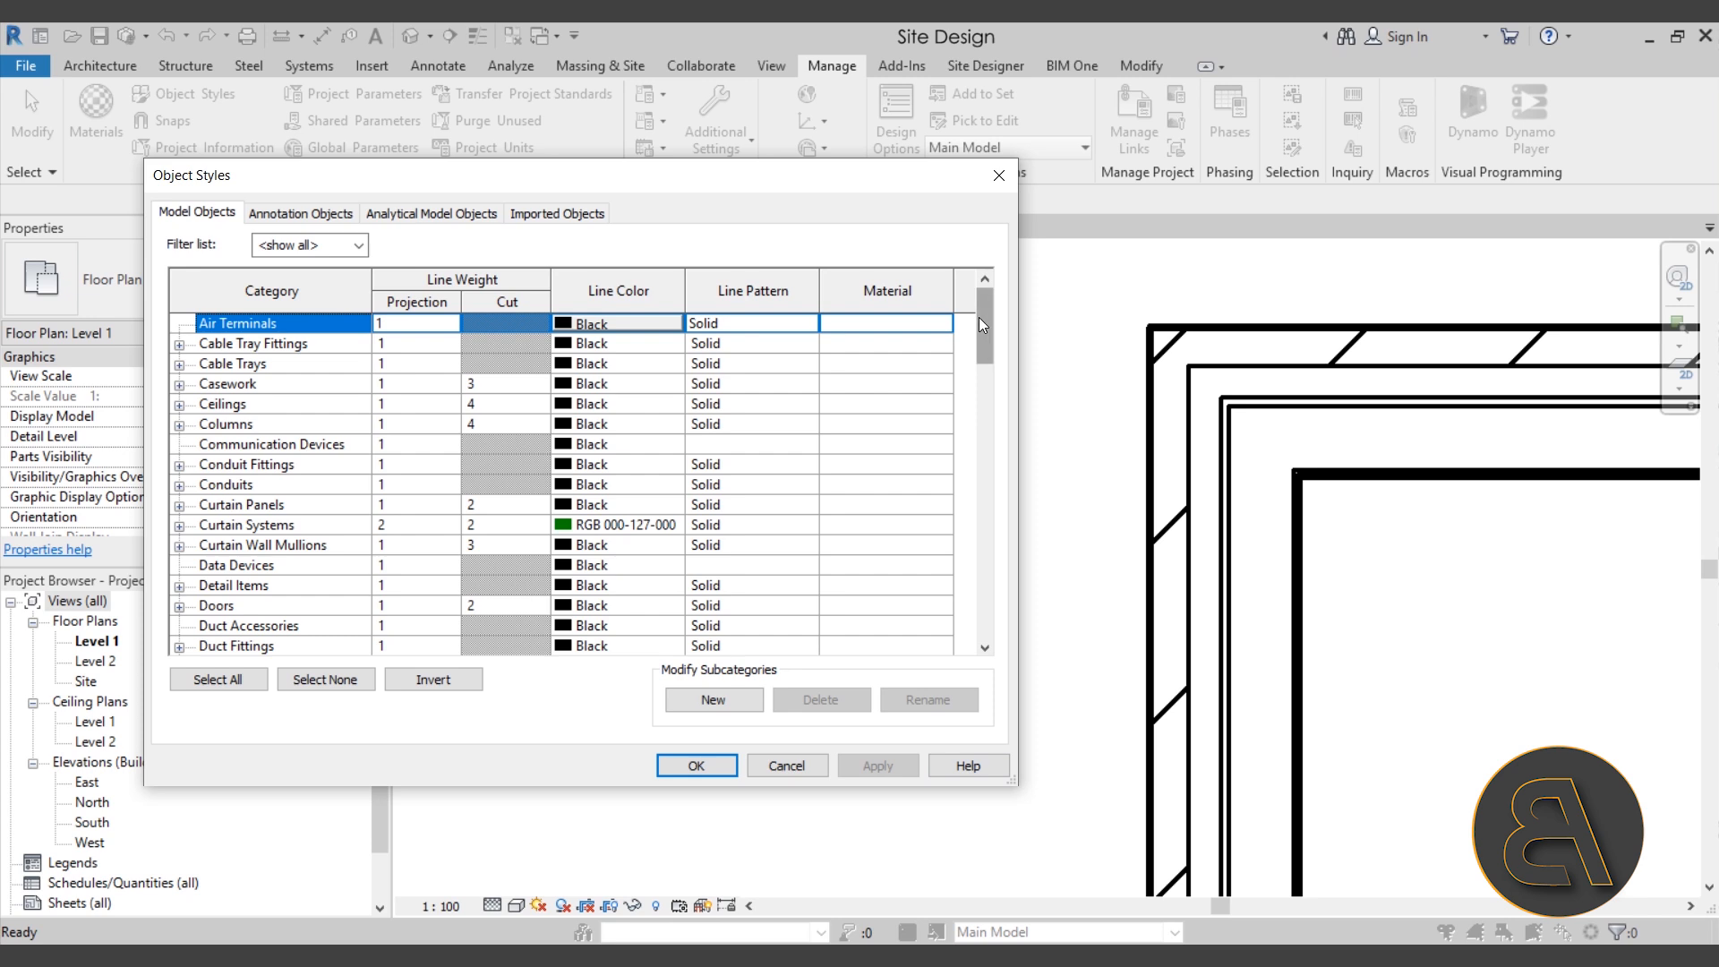
Step: Set the cut line weight of the Walls category to 4 and apply the change
drag(979, 317, 1017, 612)
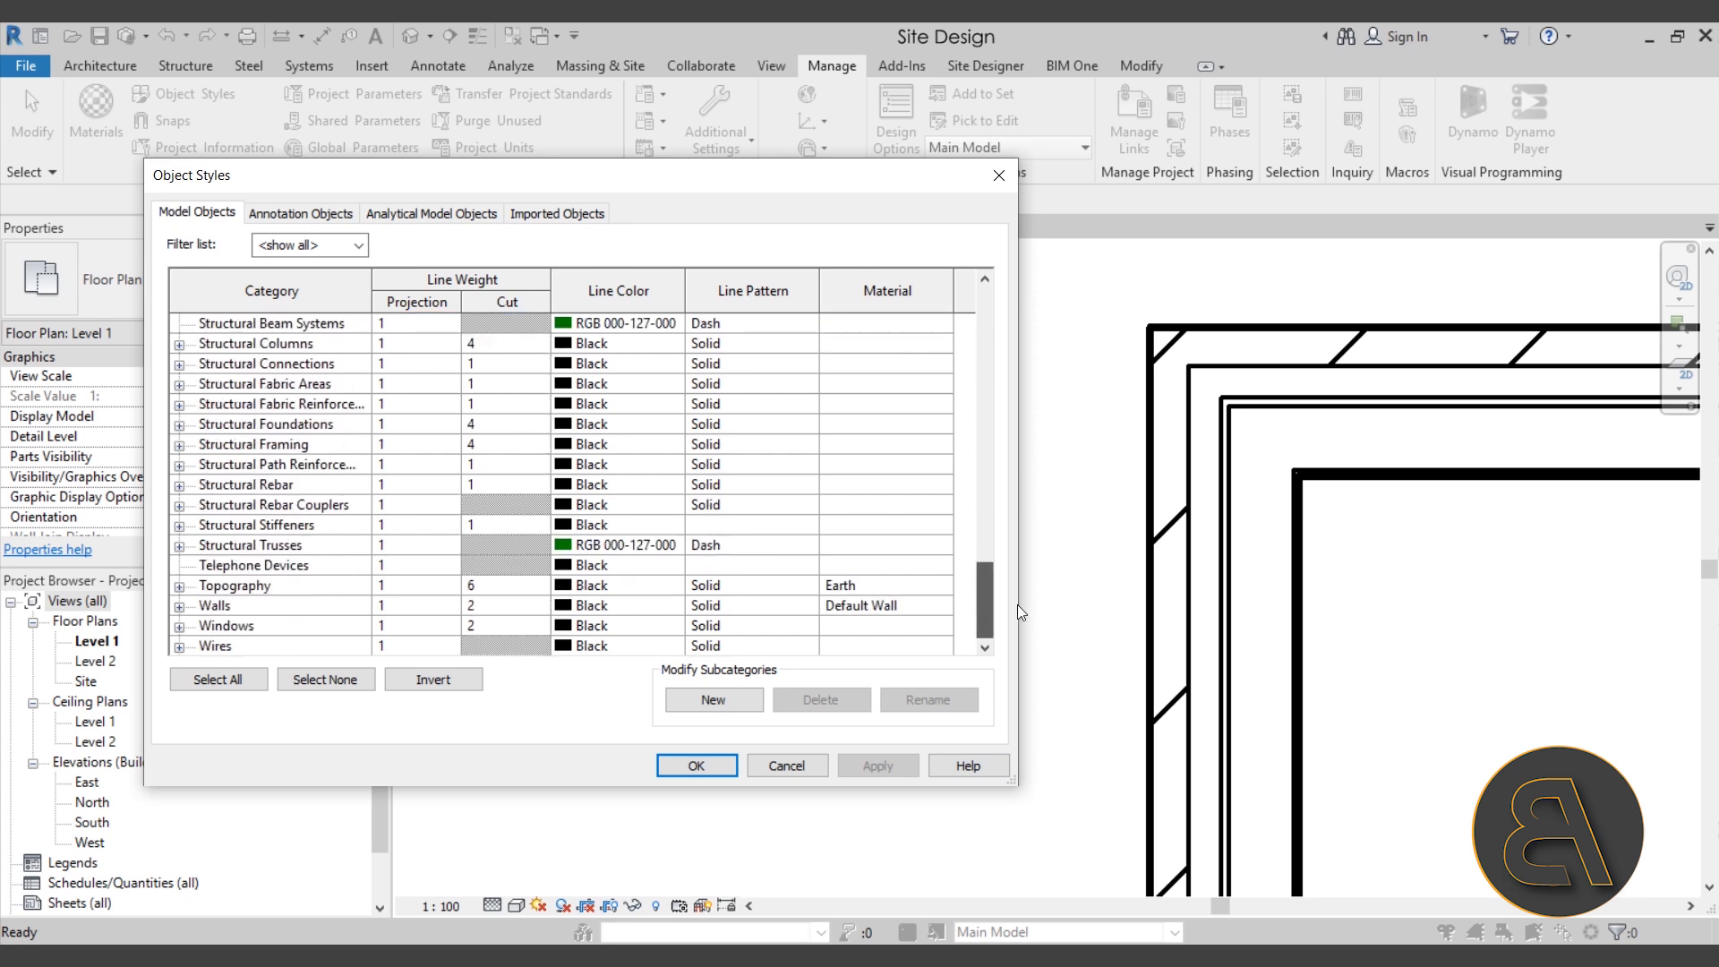
click(504, 607)
double_click(480, 606)
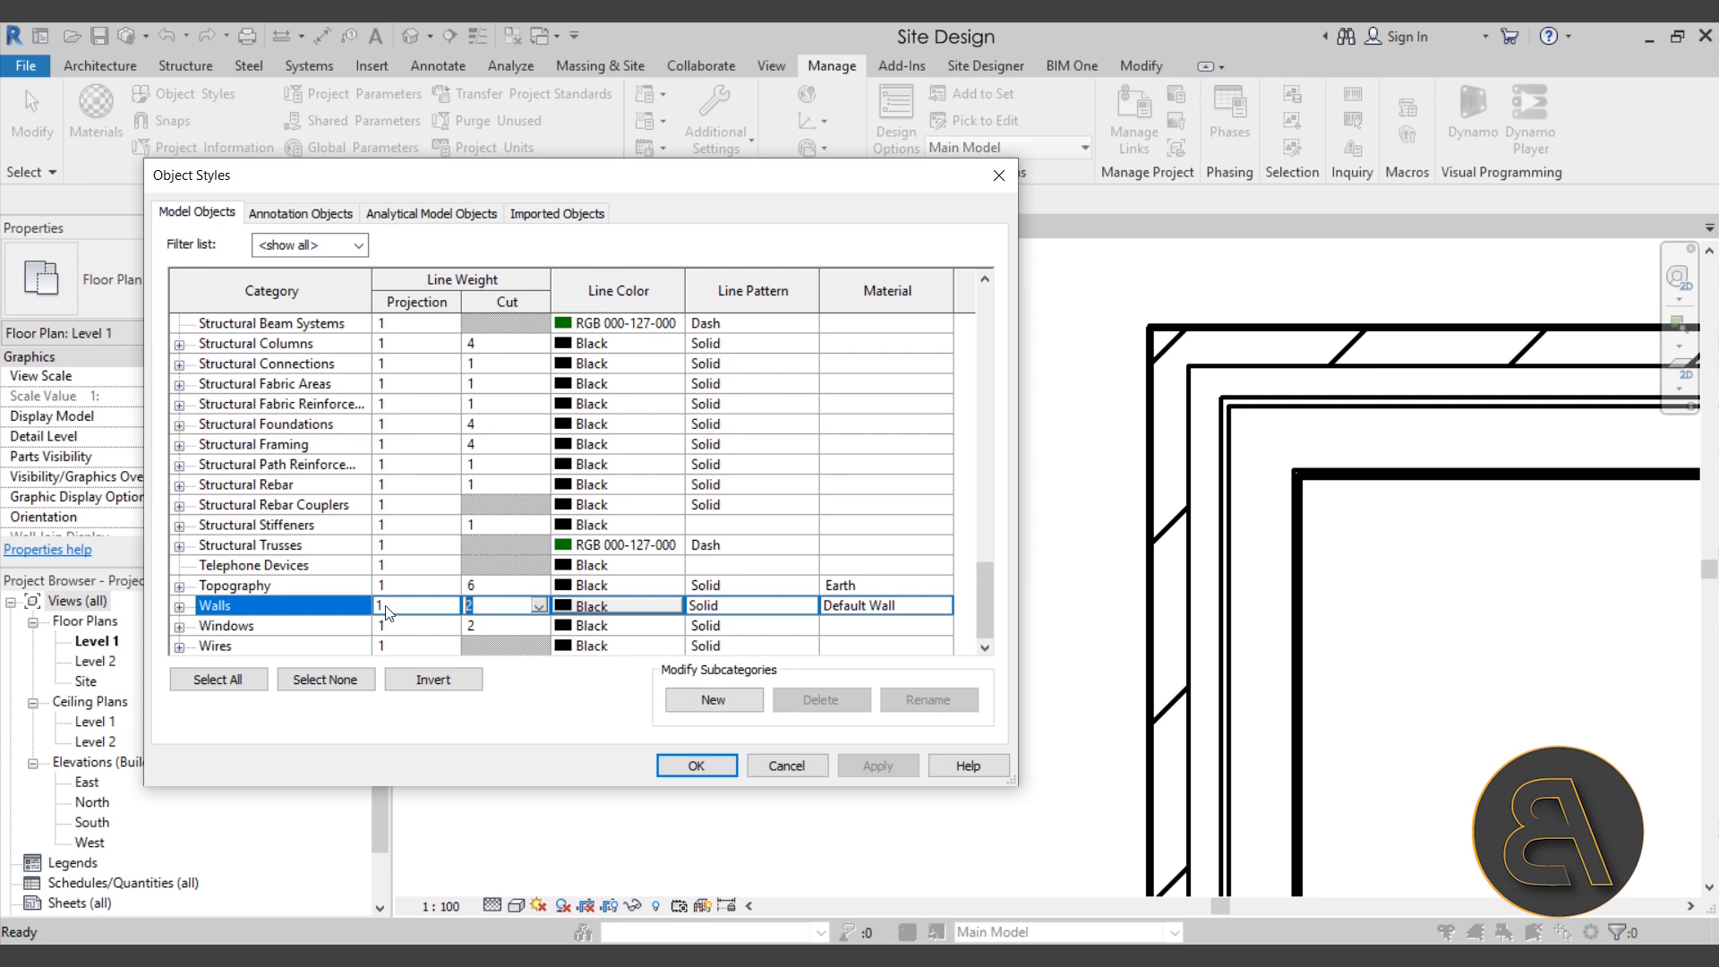
text(4)
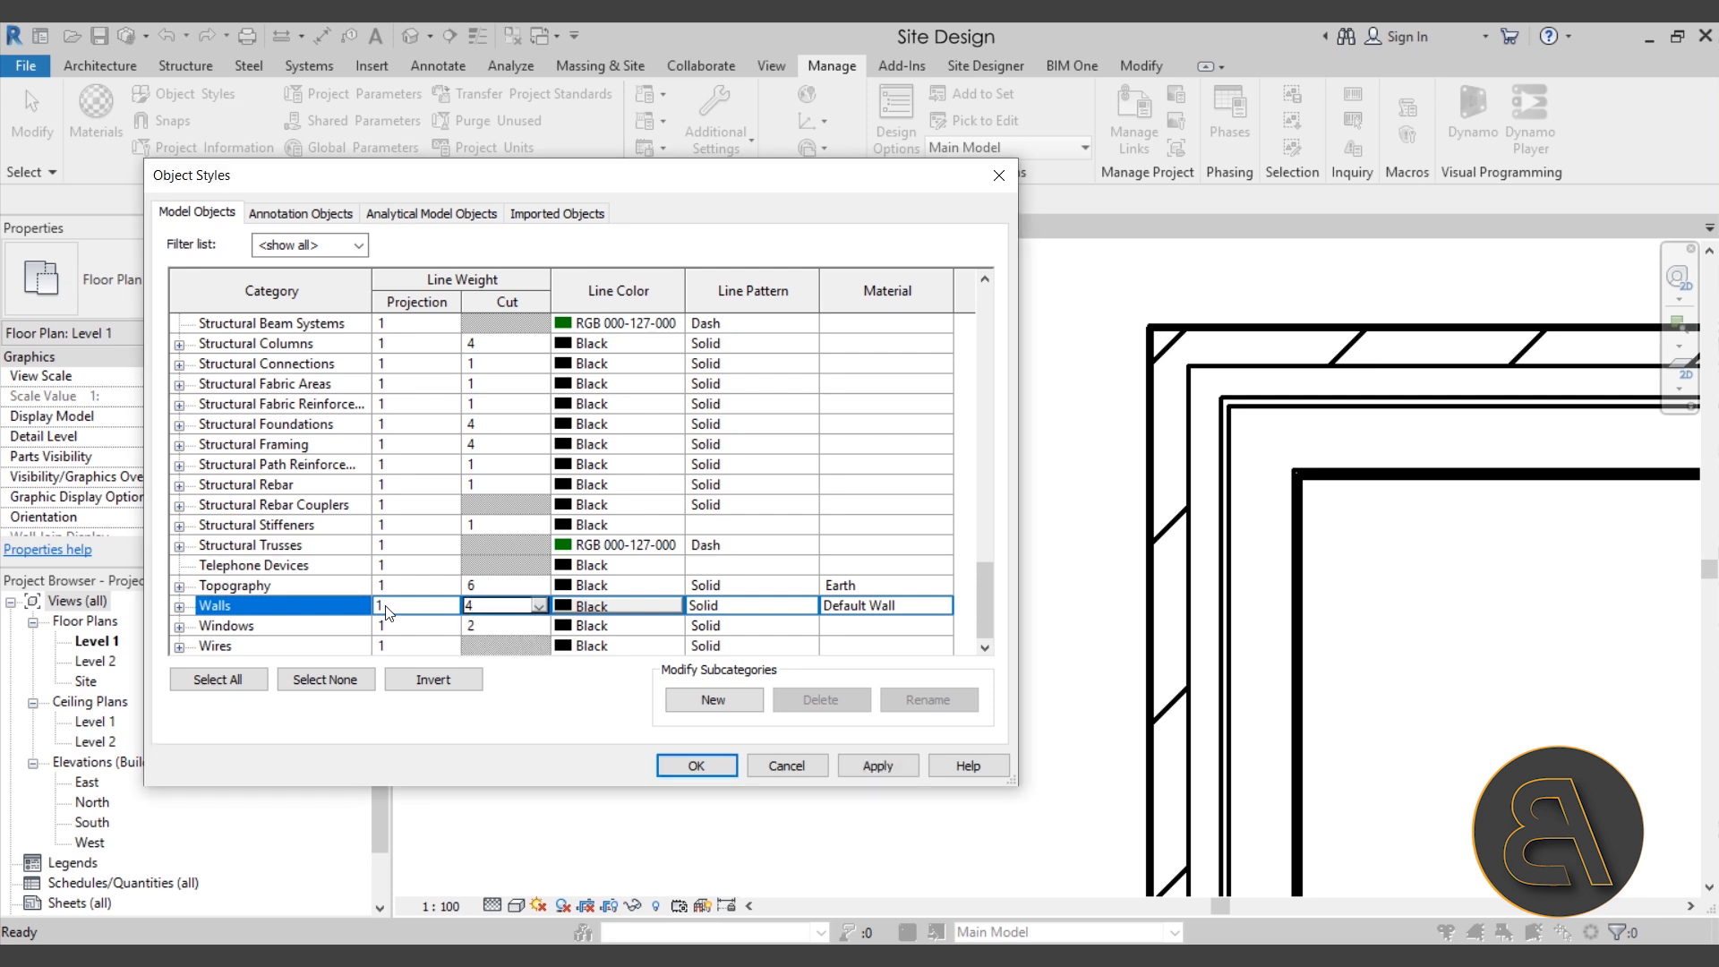
click(888, 762)
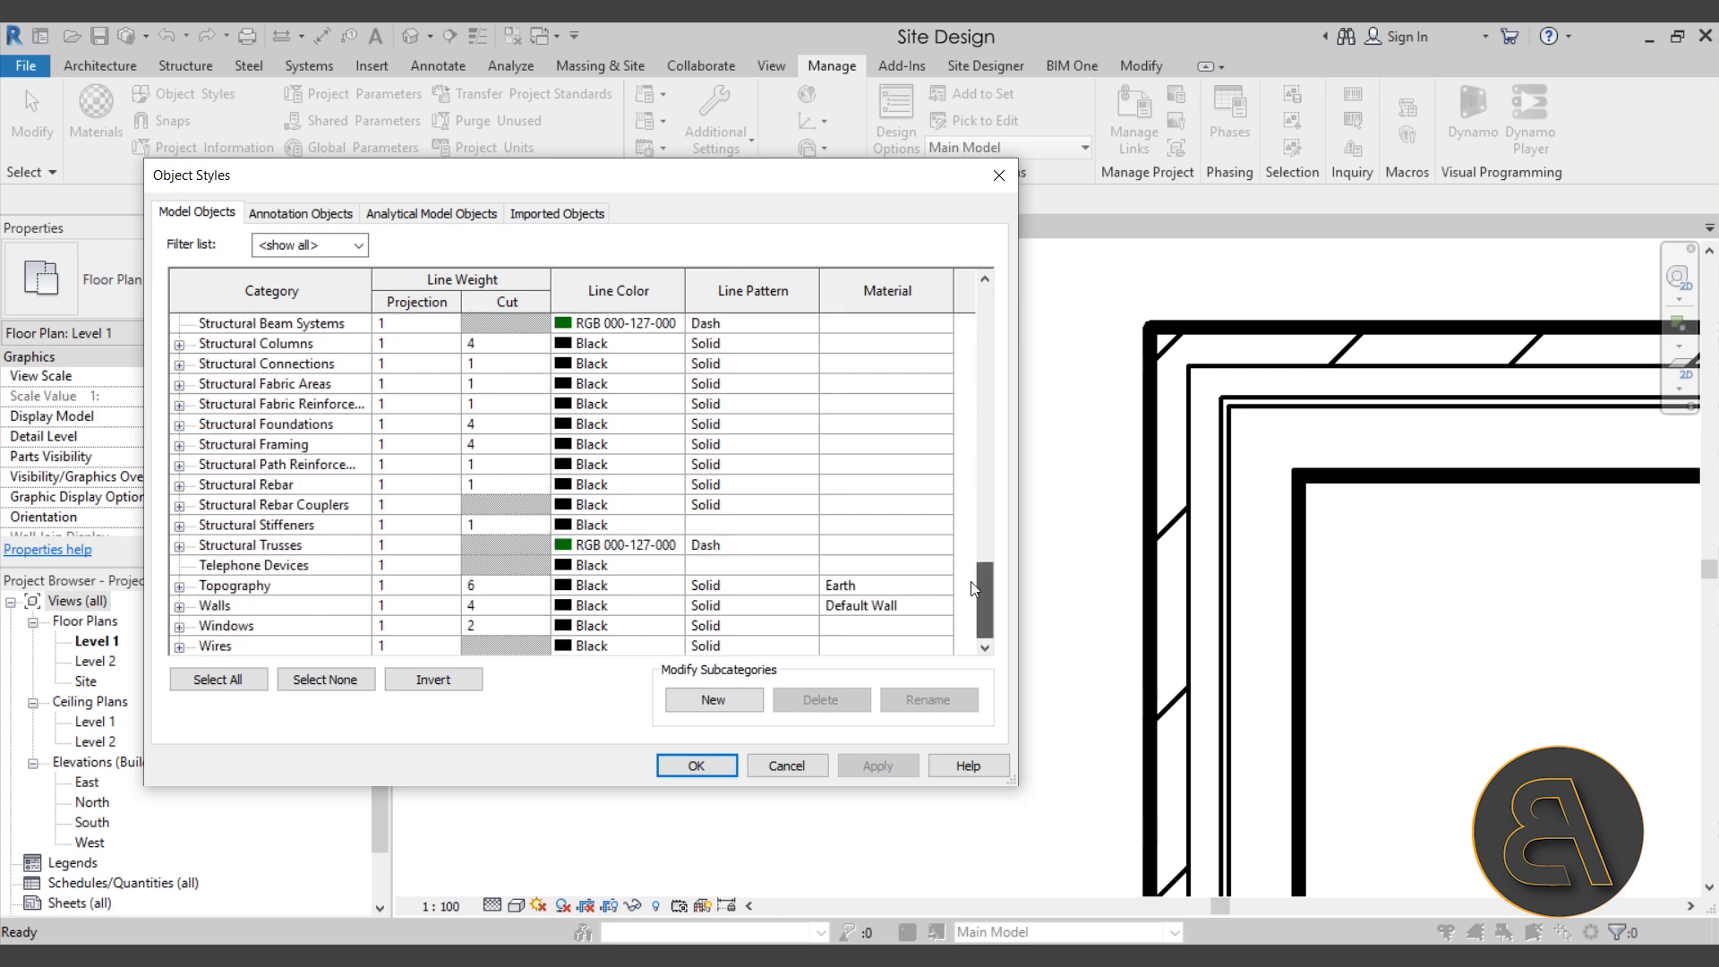
Step: Set the line color of the Common Edges subcategory under Walls to gray RGB 128-128-128 and apply it
click(179, 606)
scroll(453, 496, down, 2)
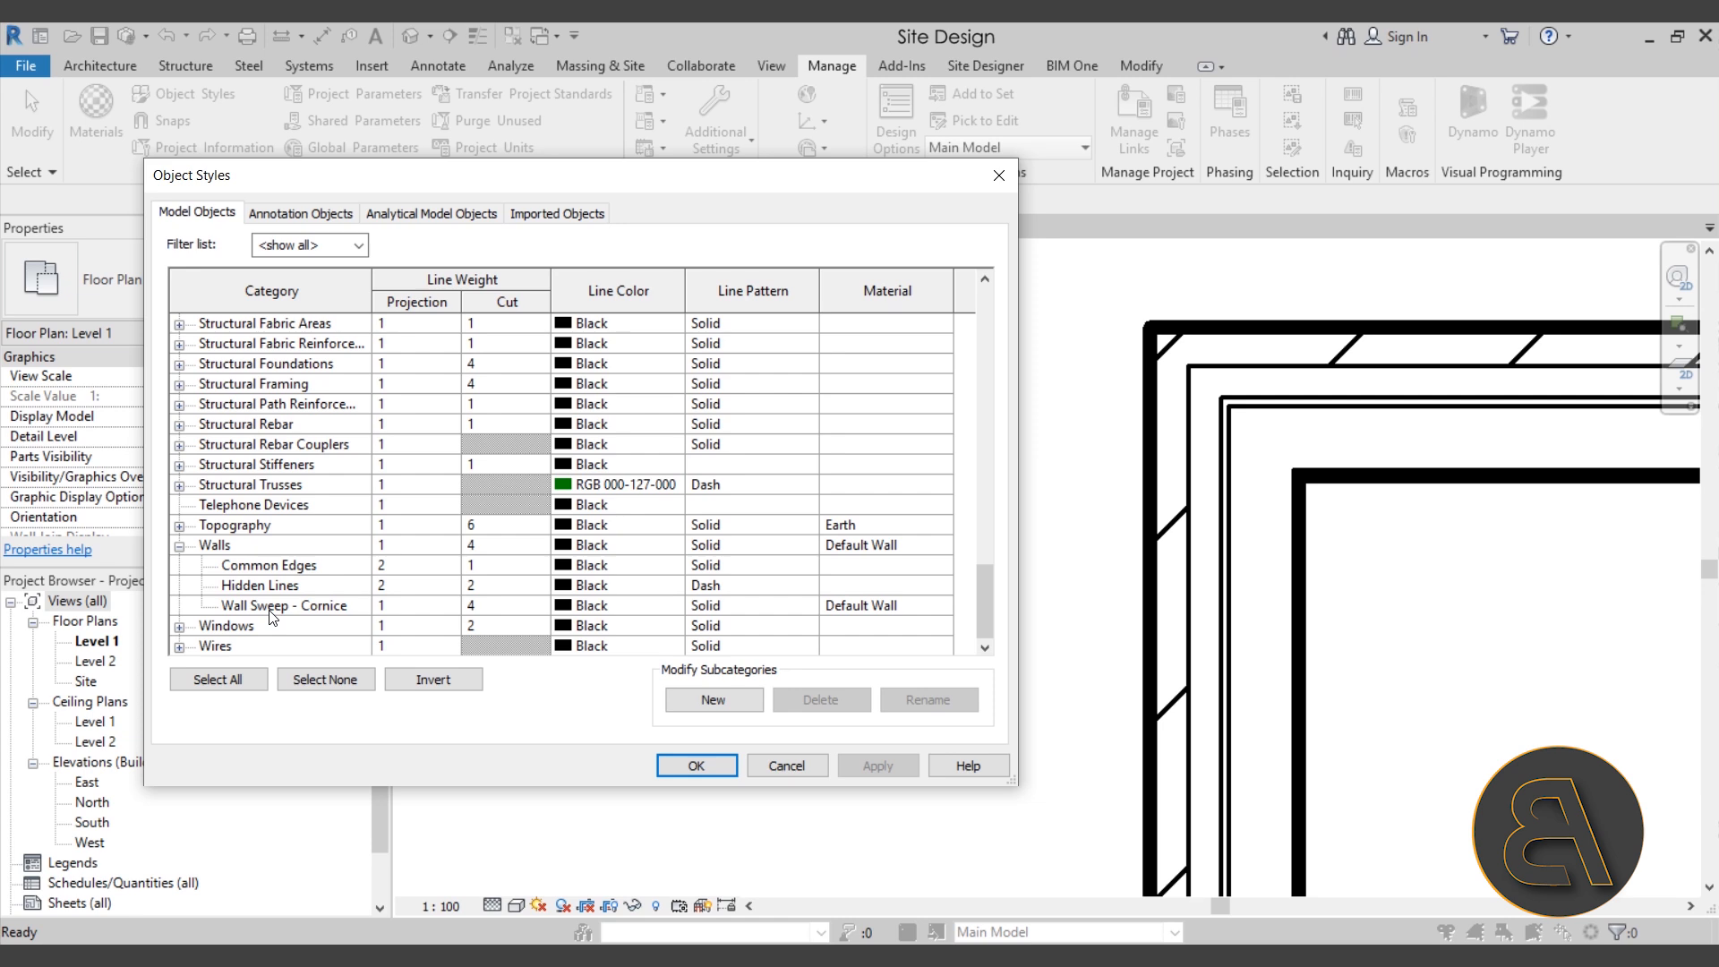
click(229, 566)
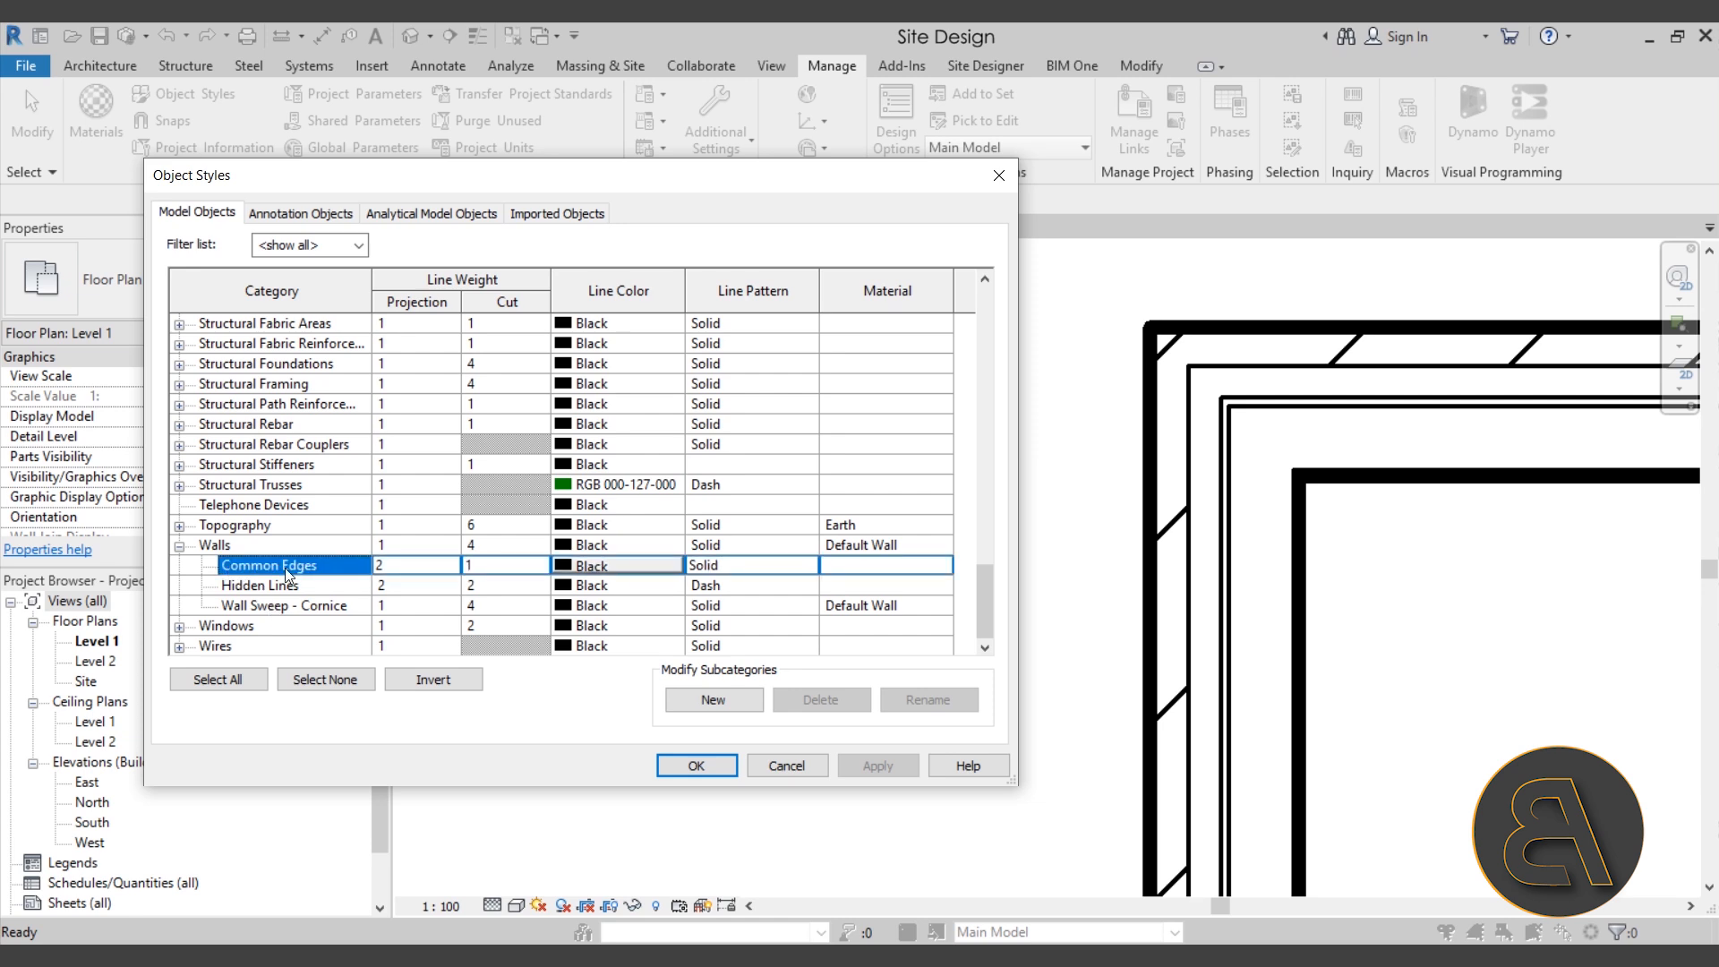
click(297, 584)
click(235, 566)
click(577, 569)
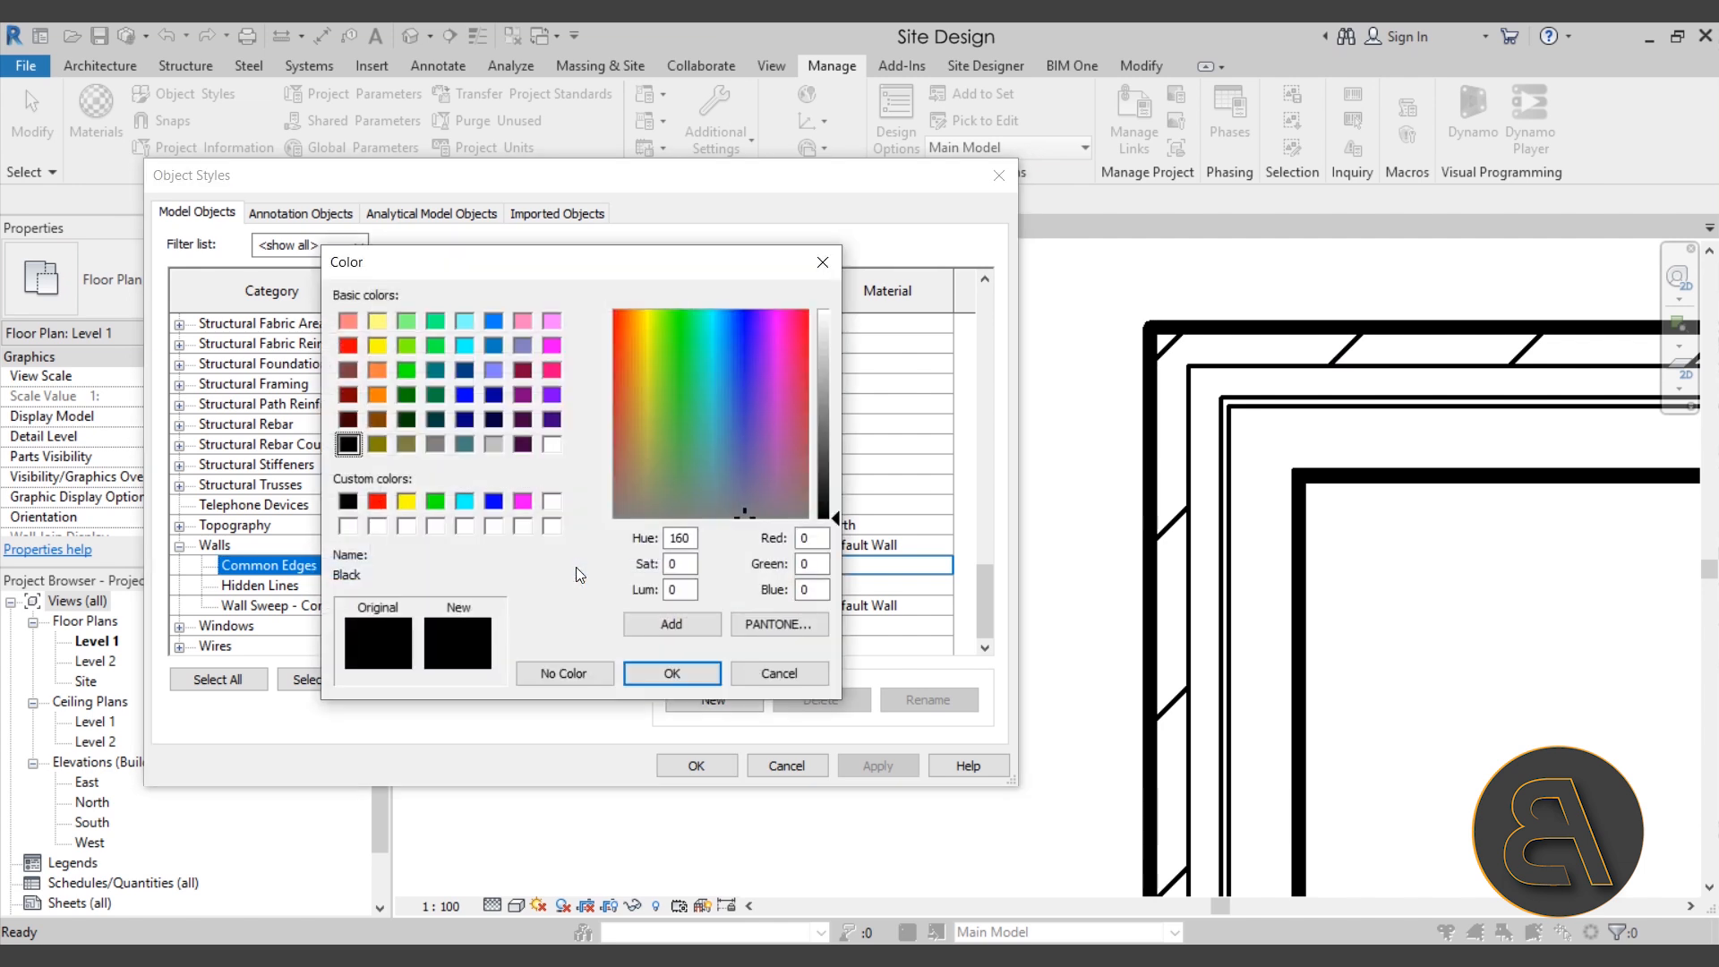
click(436, 444)
click(701, 683)
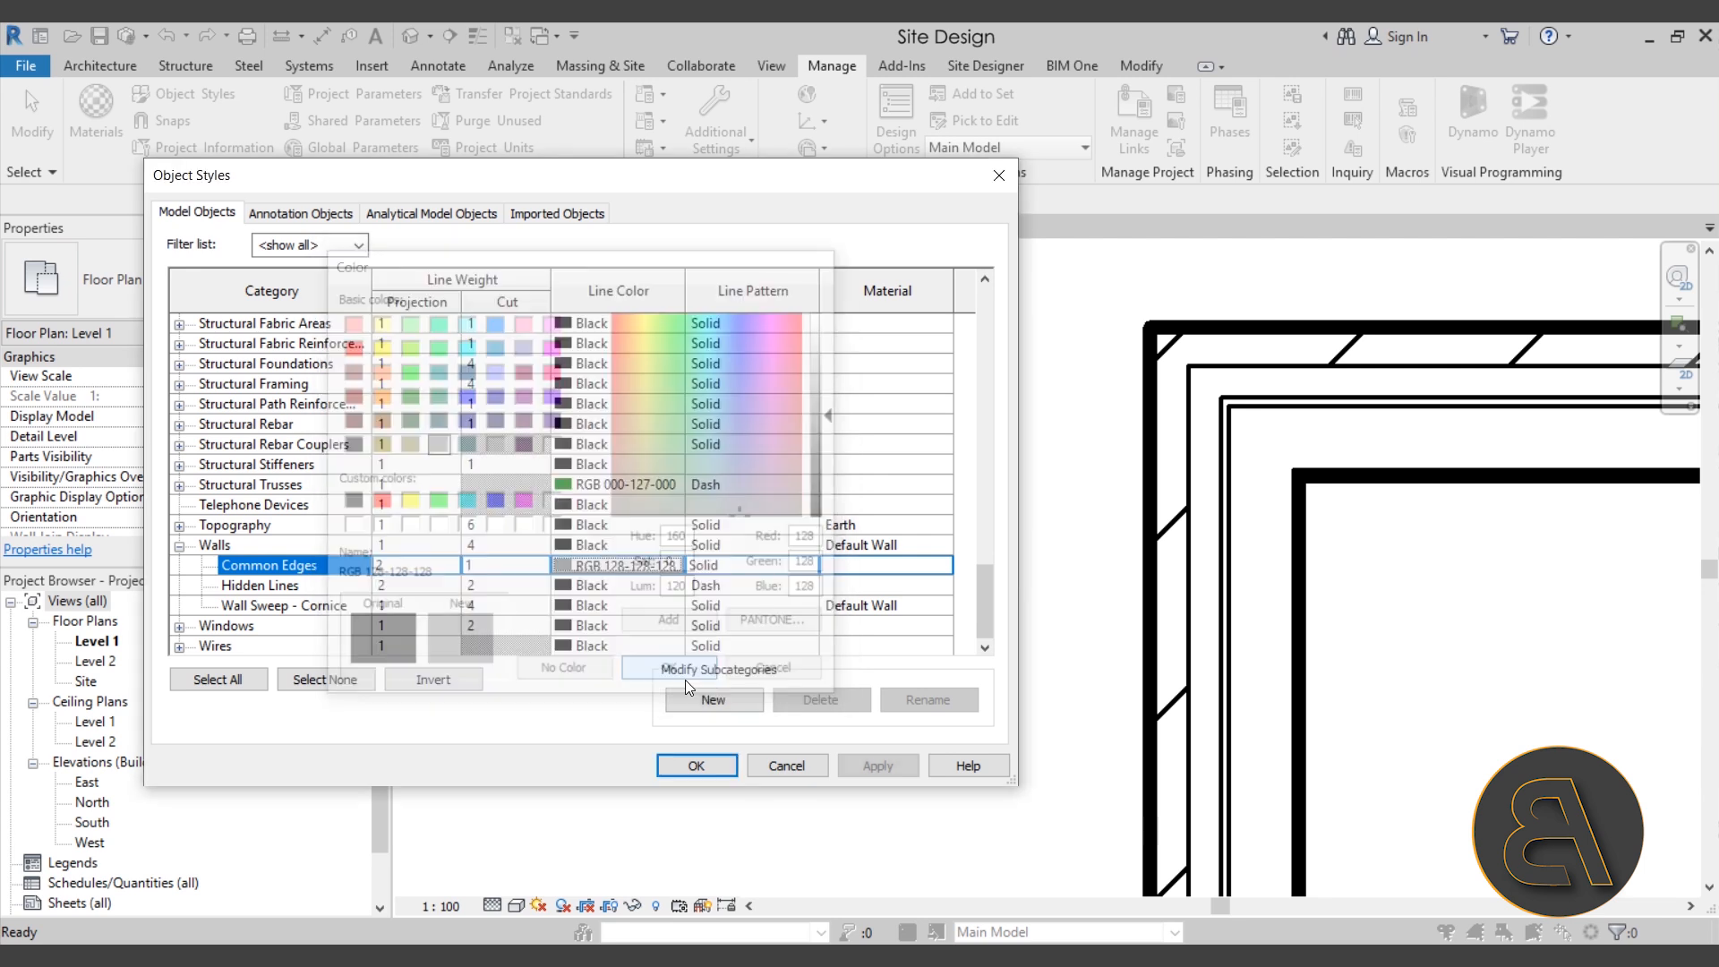
click(872, 762)
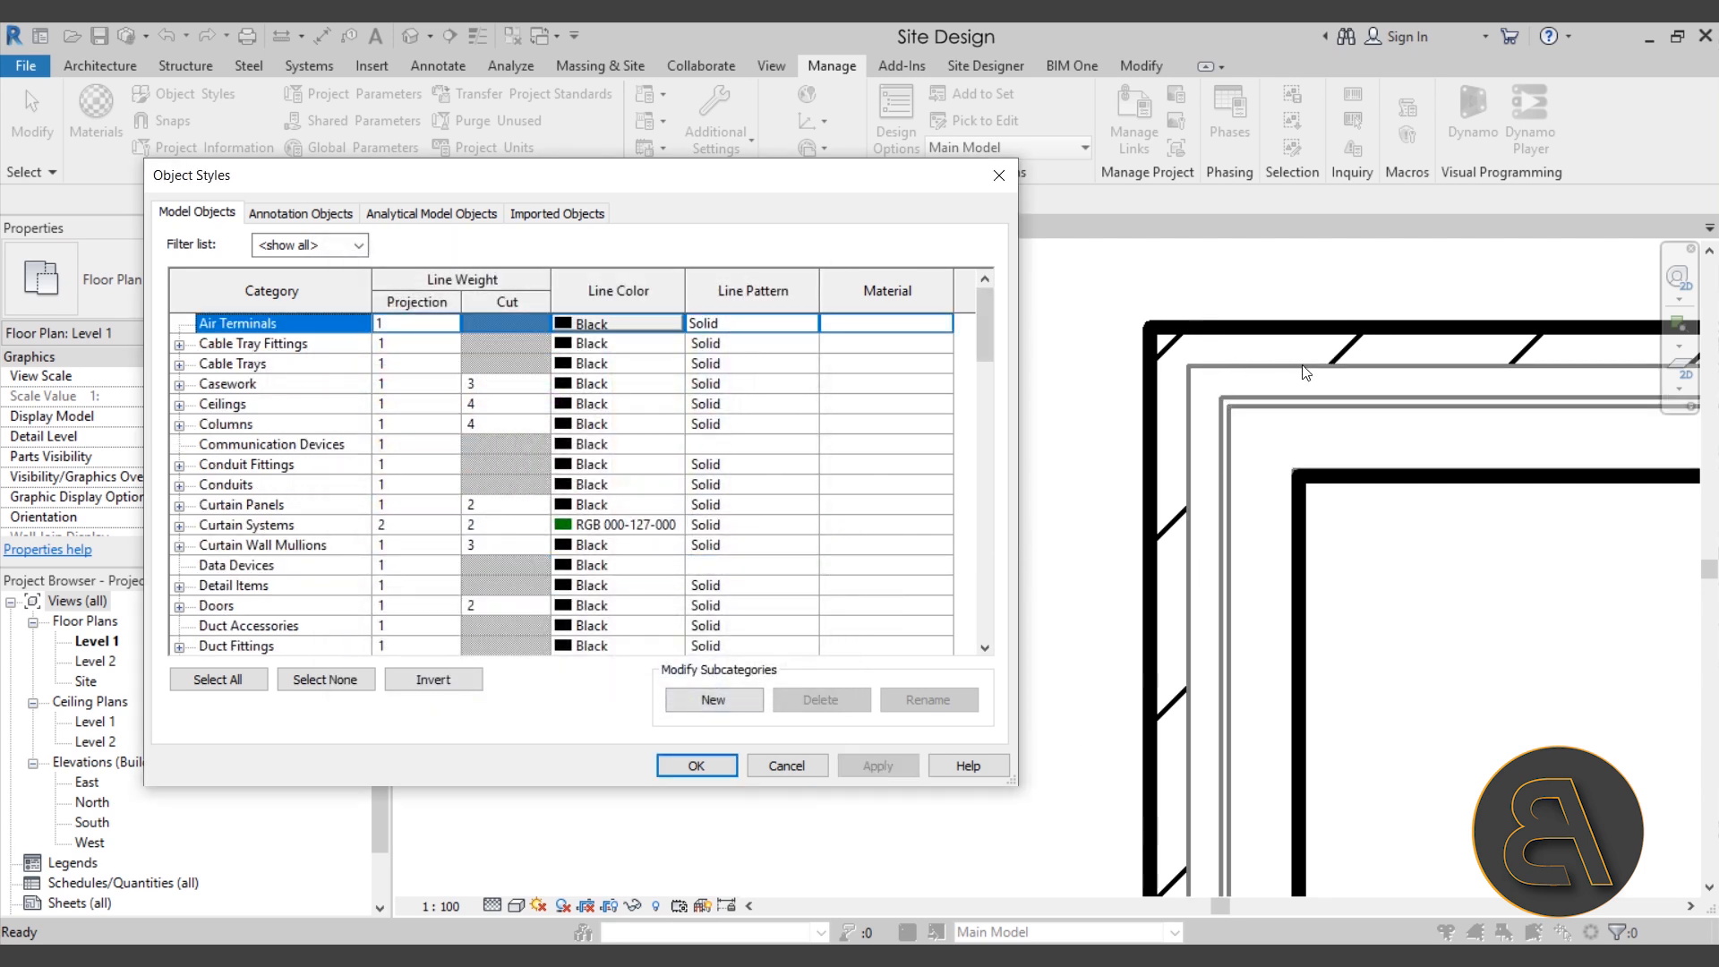
Step: Set the line color of the Walls' Common Edges subcategory to Red, apply it and close Object Styles
drag(985, 326, 985, 617)
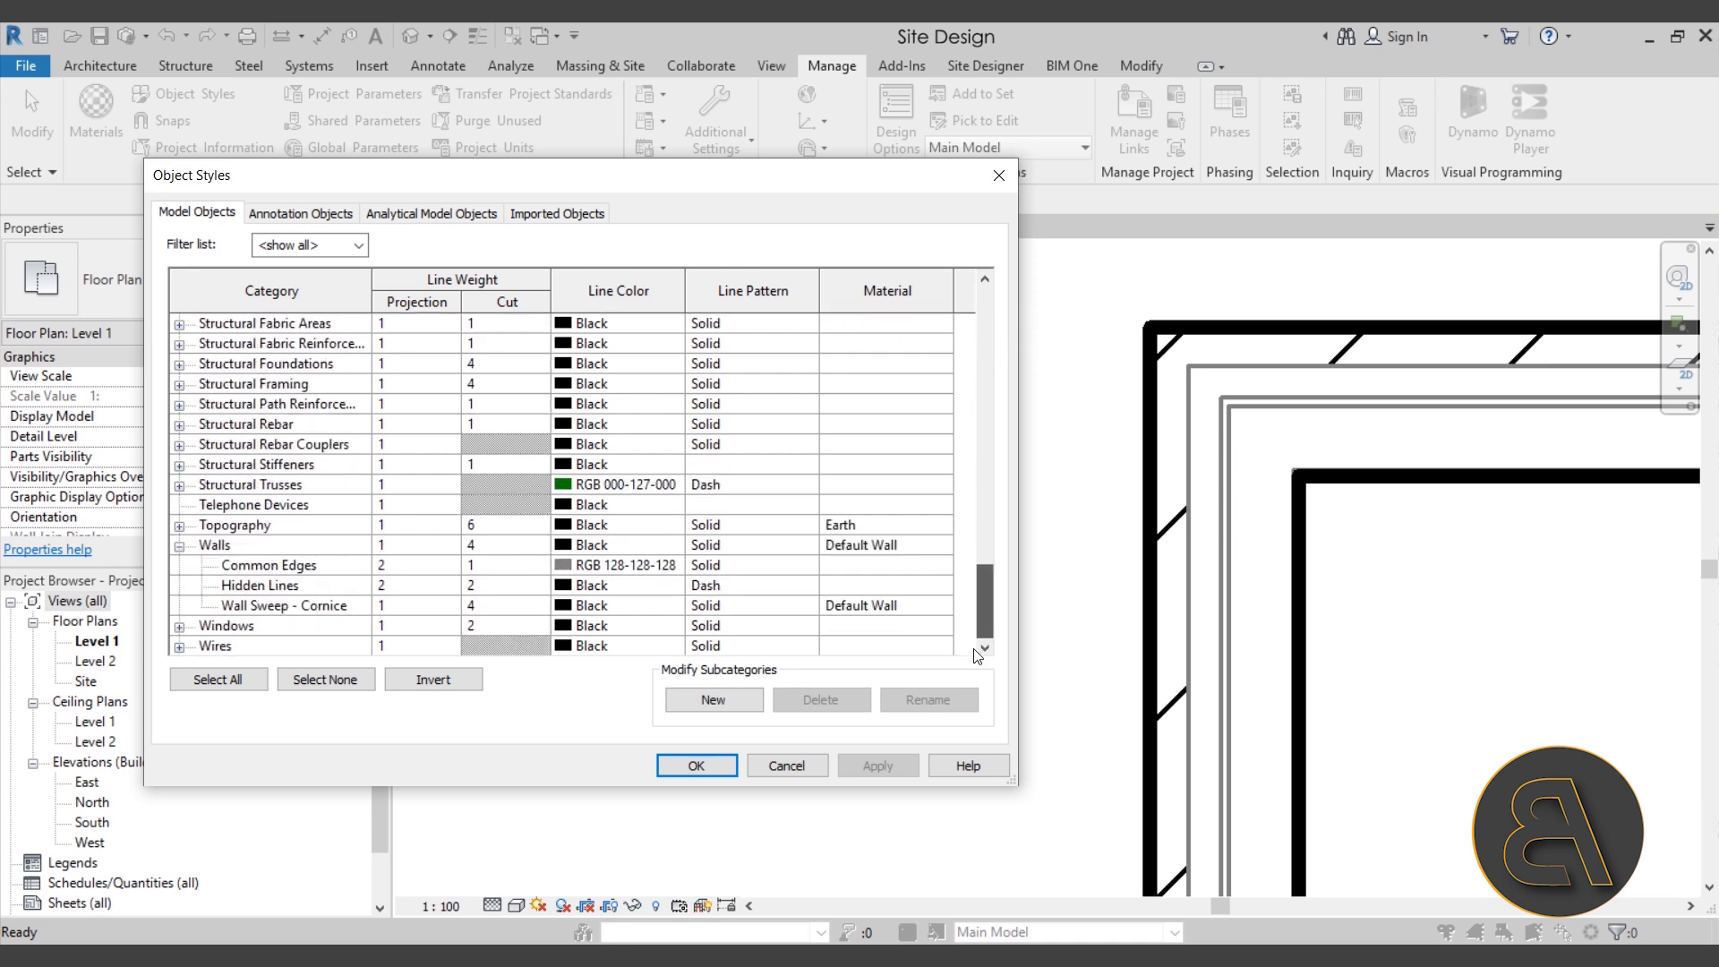
click(566, 566)
click(562, 569)
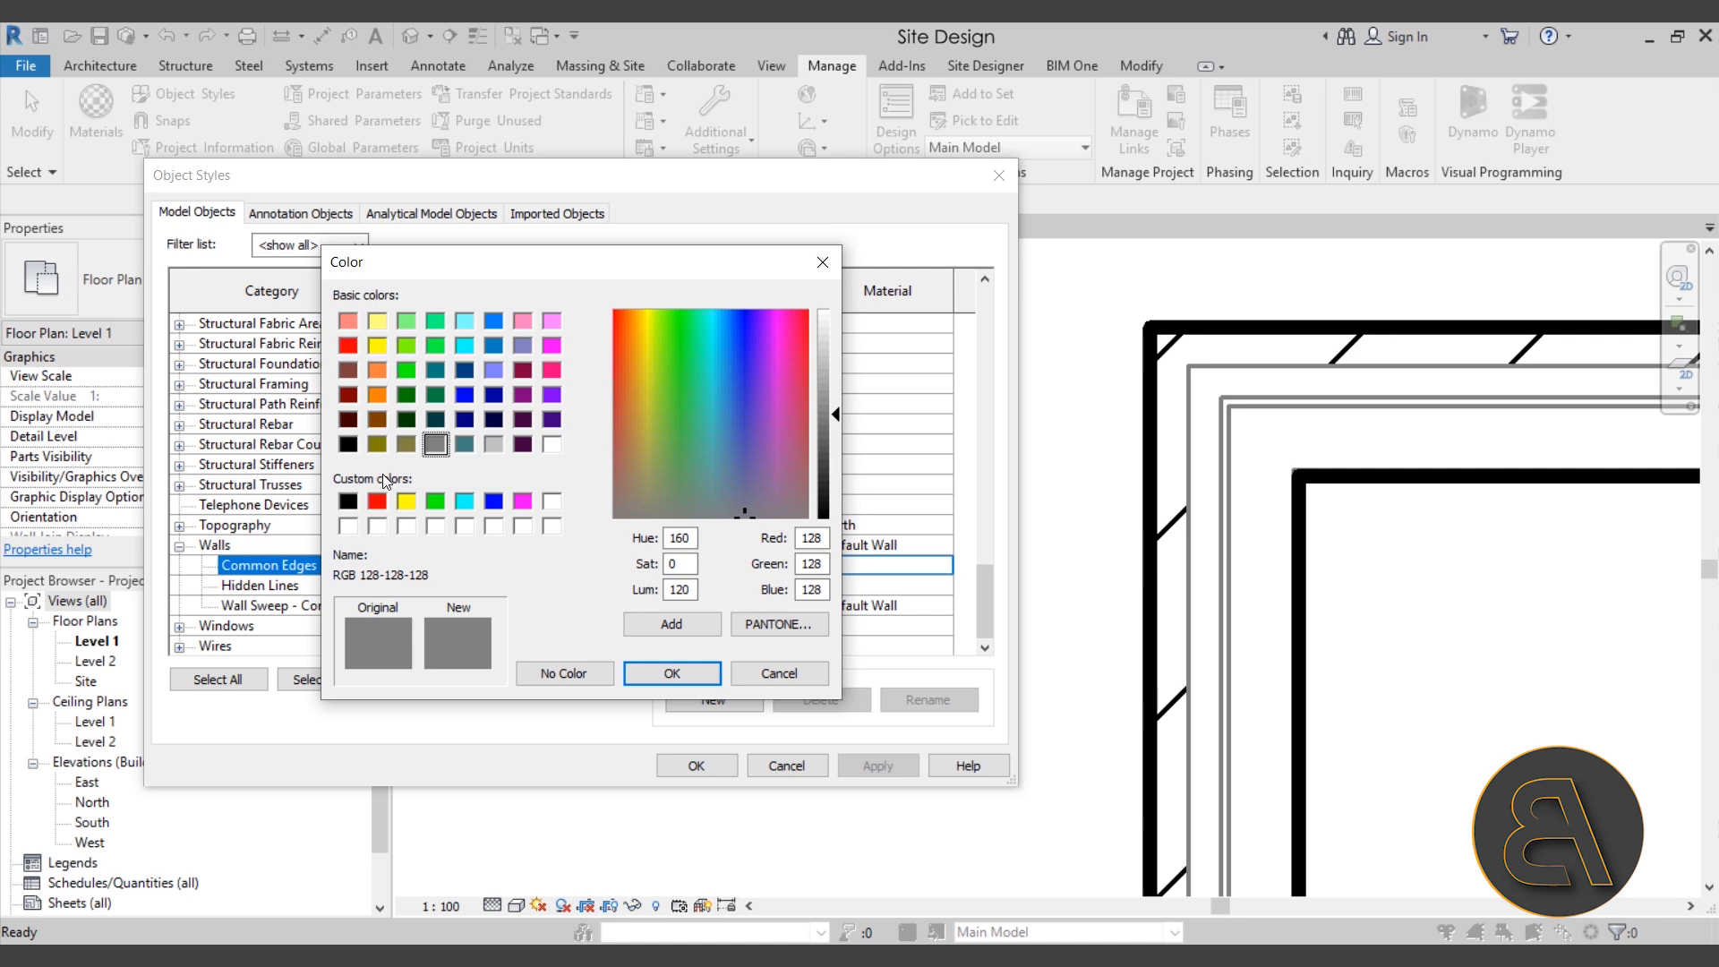
click(348, 346)
click(697, 667)
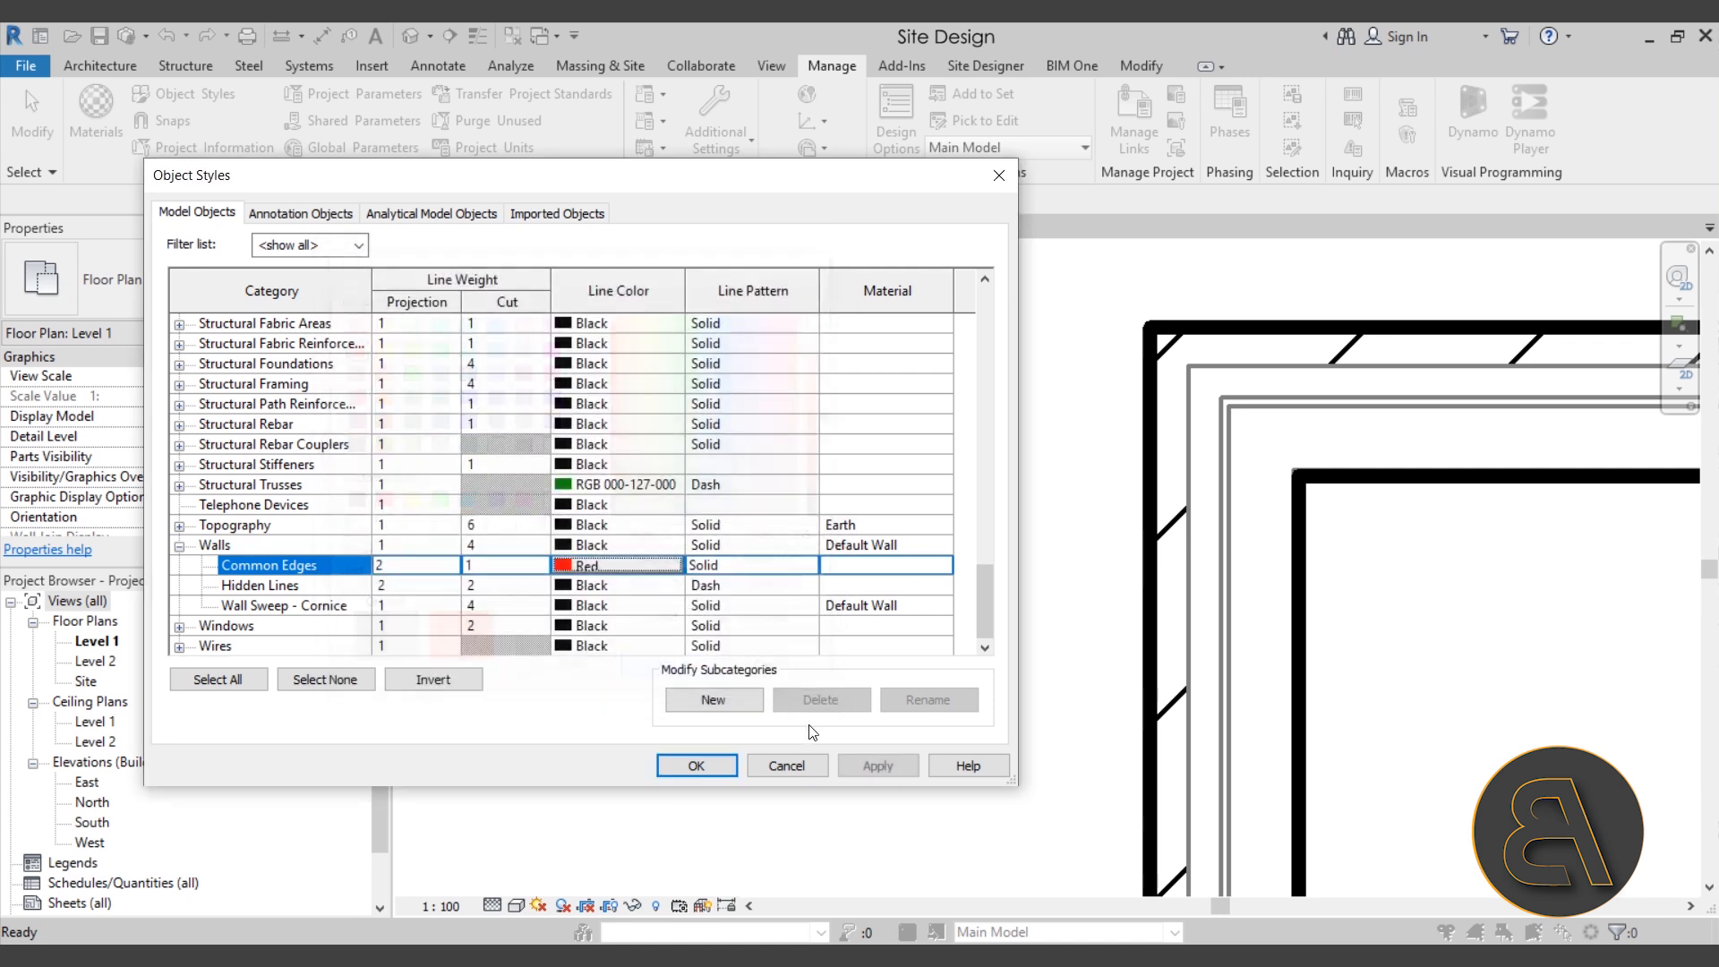
click(879, 766)
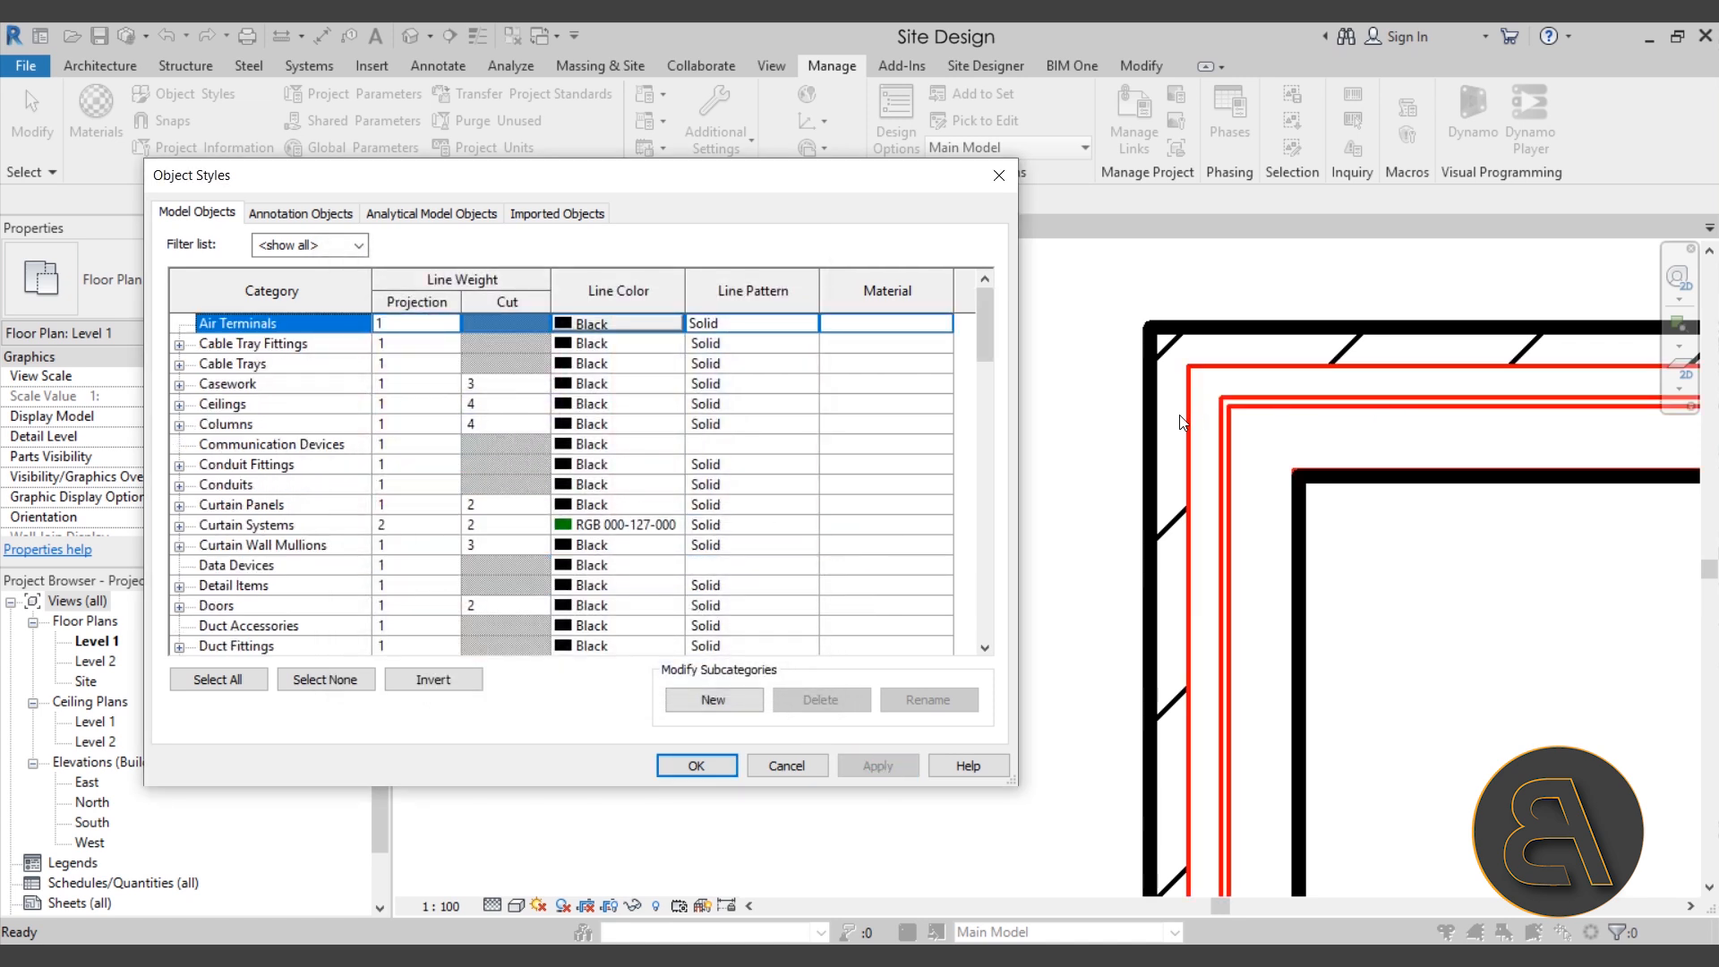
click(690, 765)
Step: Examine the edges between wall layers at the corner with Thin Lines temporarily switched on, and switch it off again
middle_drag(1258, 509, 810, 439)
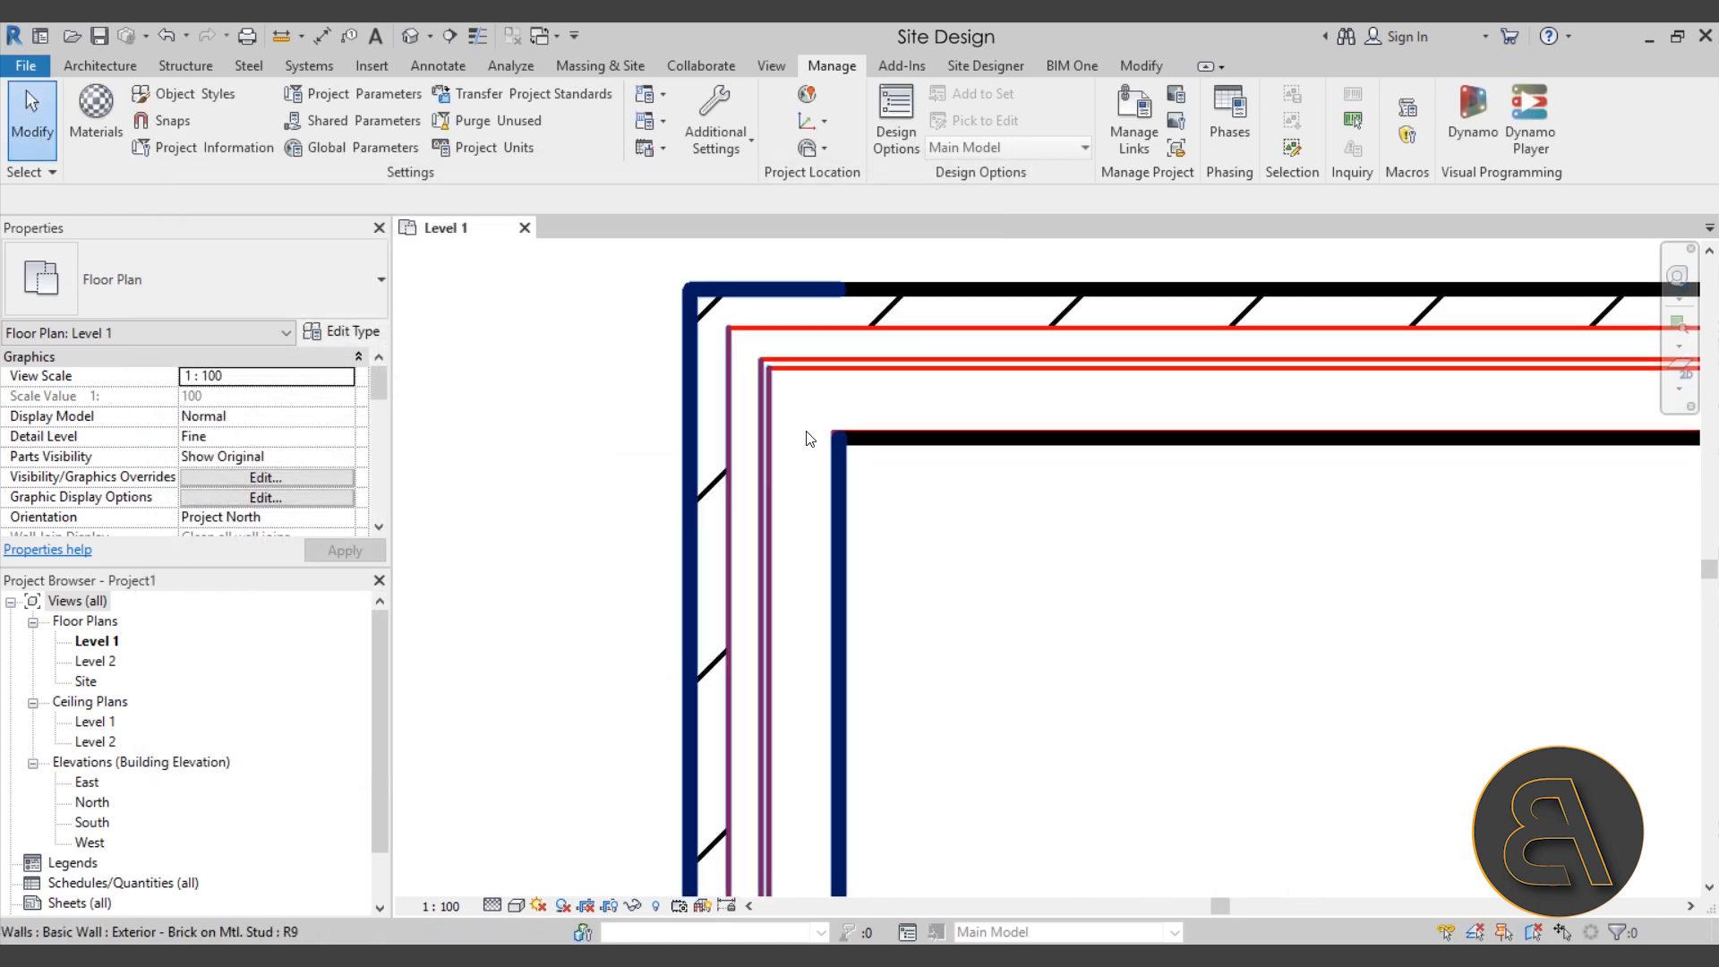
scroll(812, 437, up, 4)
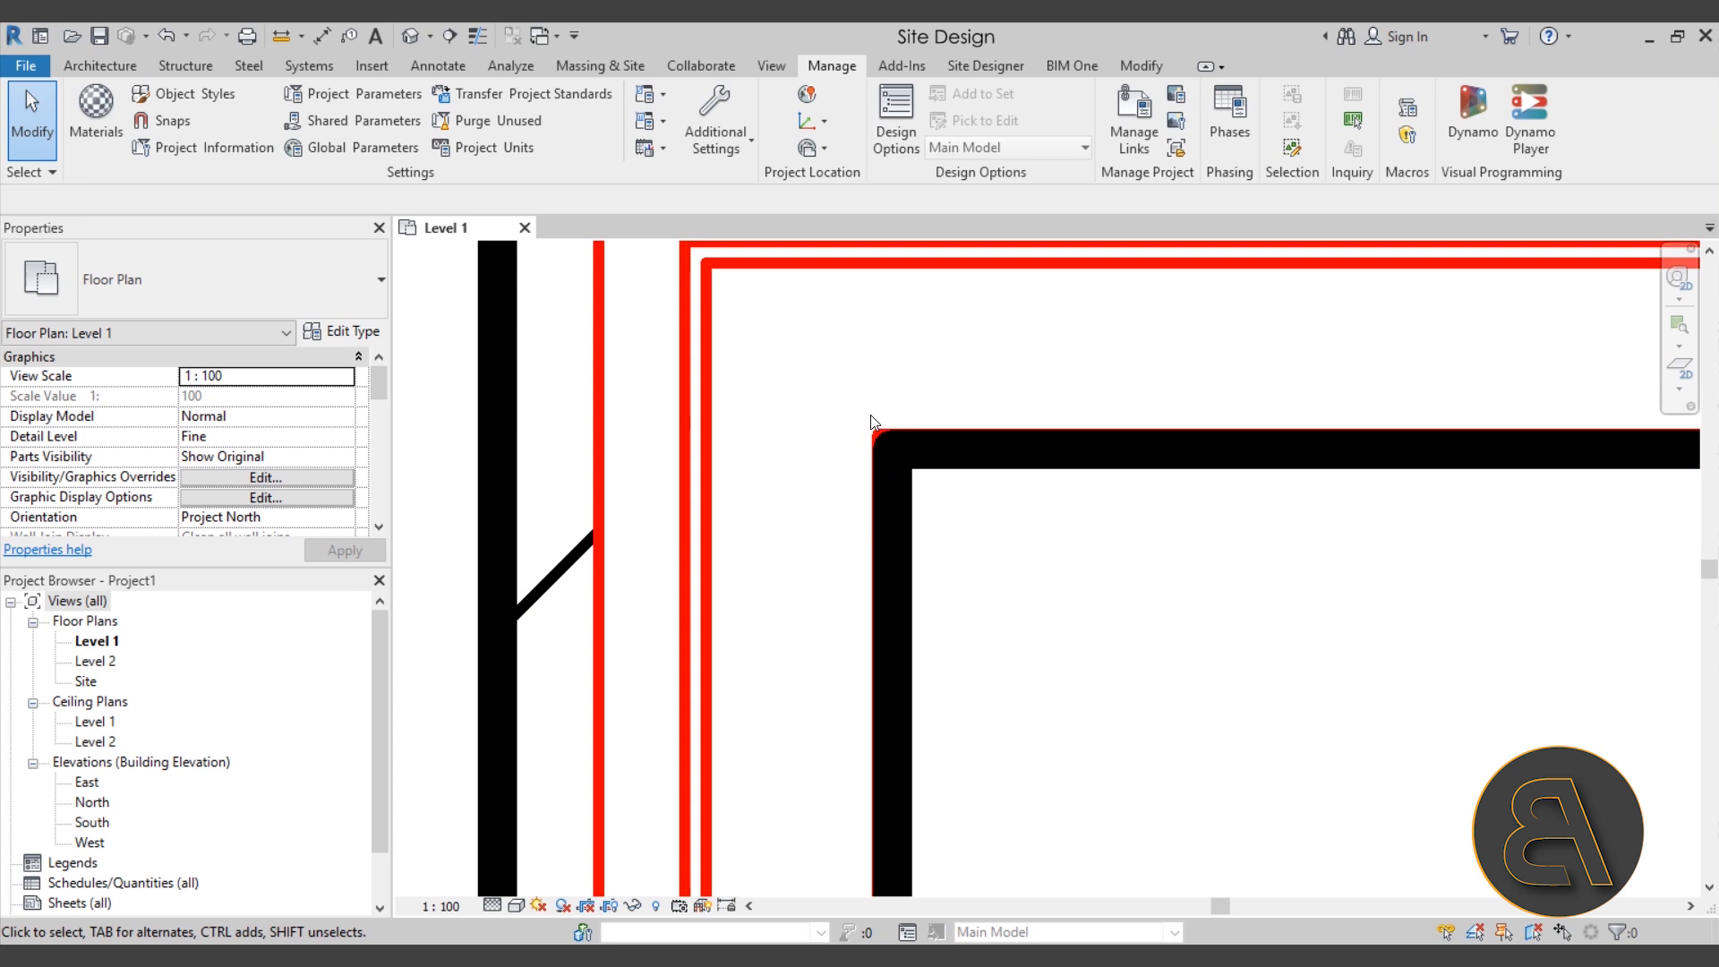
click(480, 39)
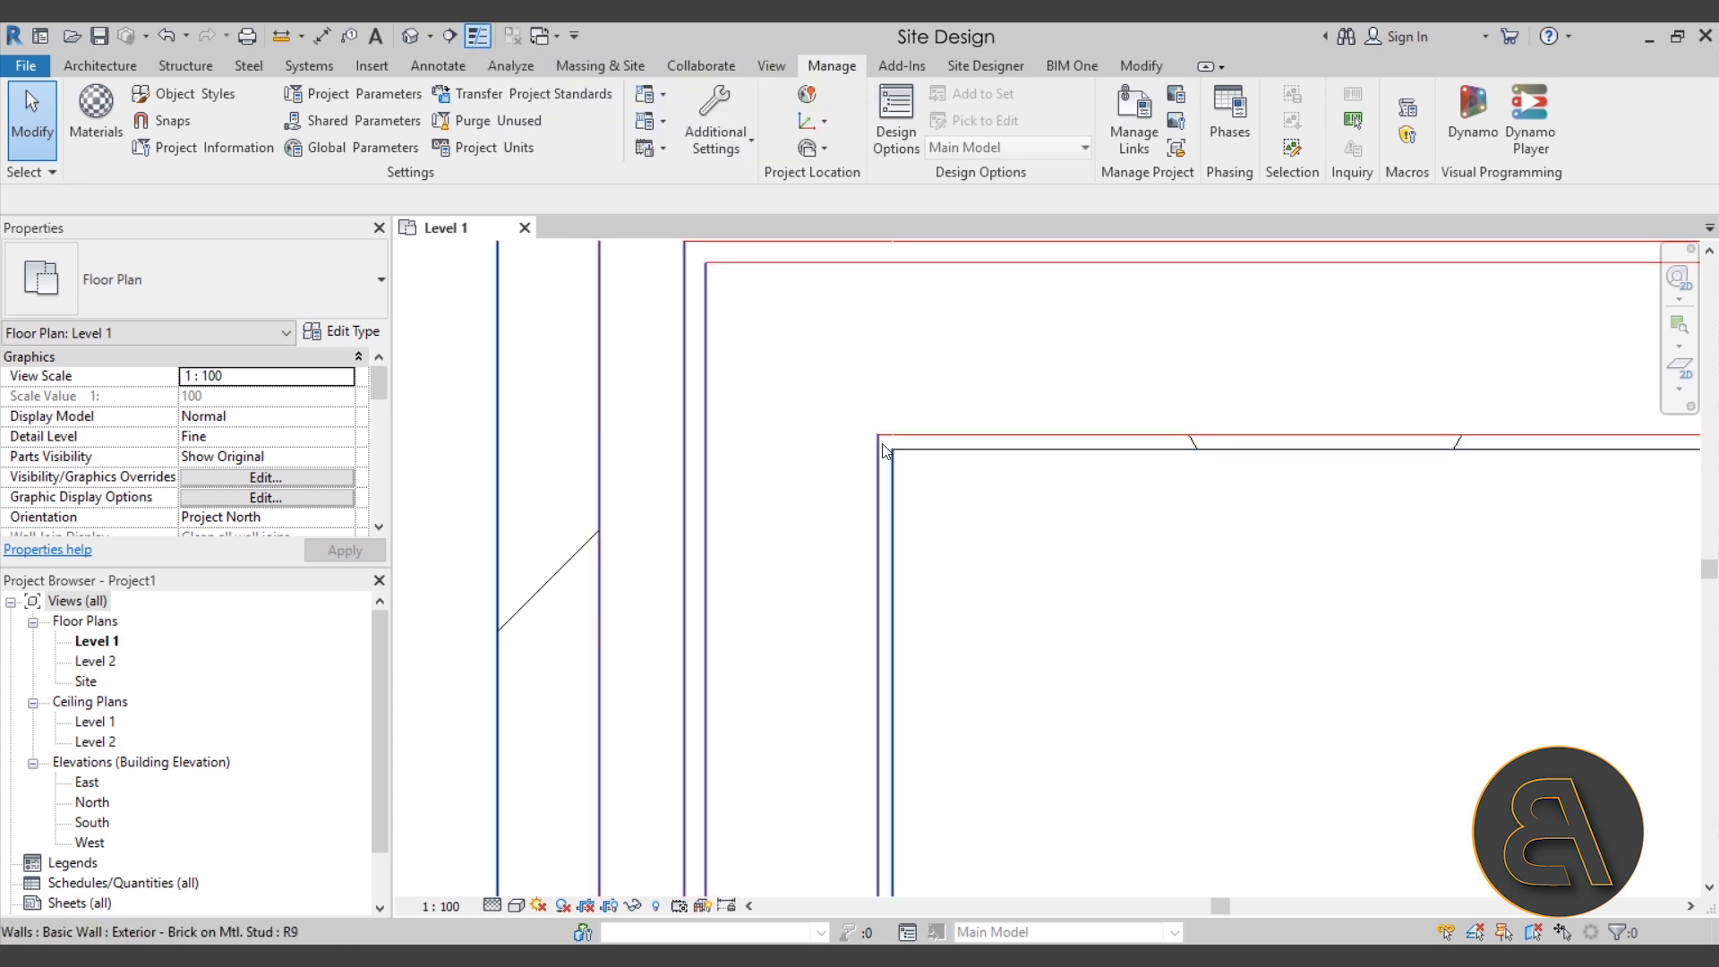
scroll(879, 537, down, 3)
mouse_move(879, 537)
middle_down()
mouse_move(1145, 555)
mouse_move(487, 506)
mouse_move(1182, 515)
middle_up()
scroll(874, 436, up, 3)
middle_drag(598, 491, 840, 511)
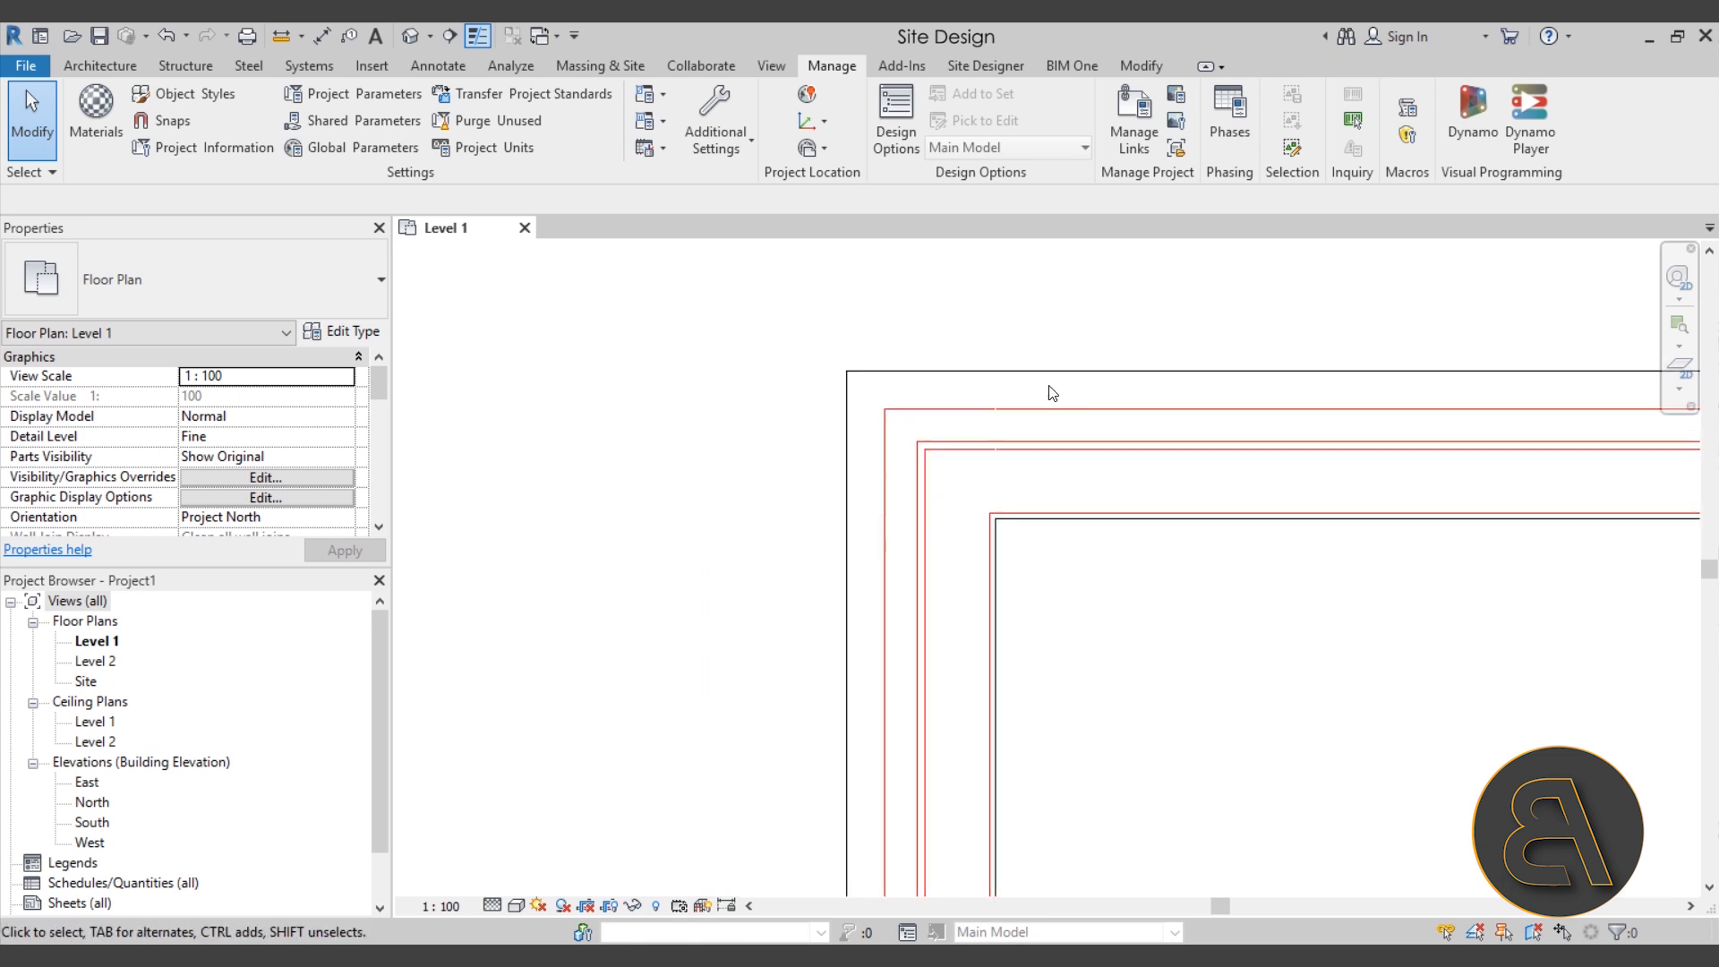
scroll(1052, 394, up, 1)
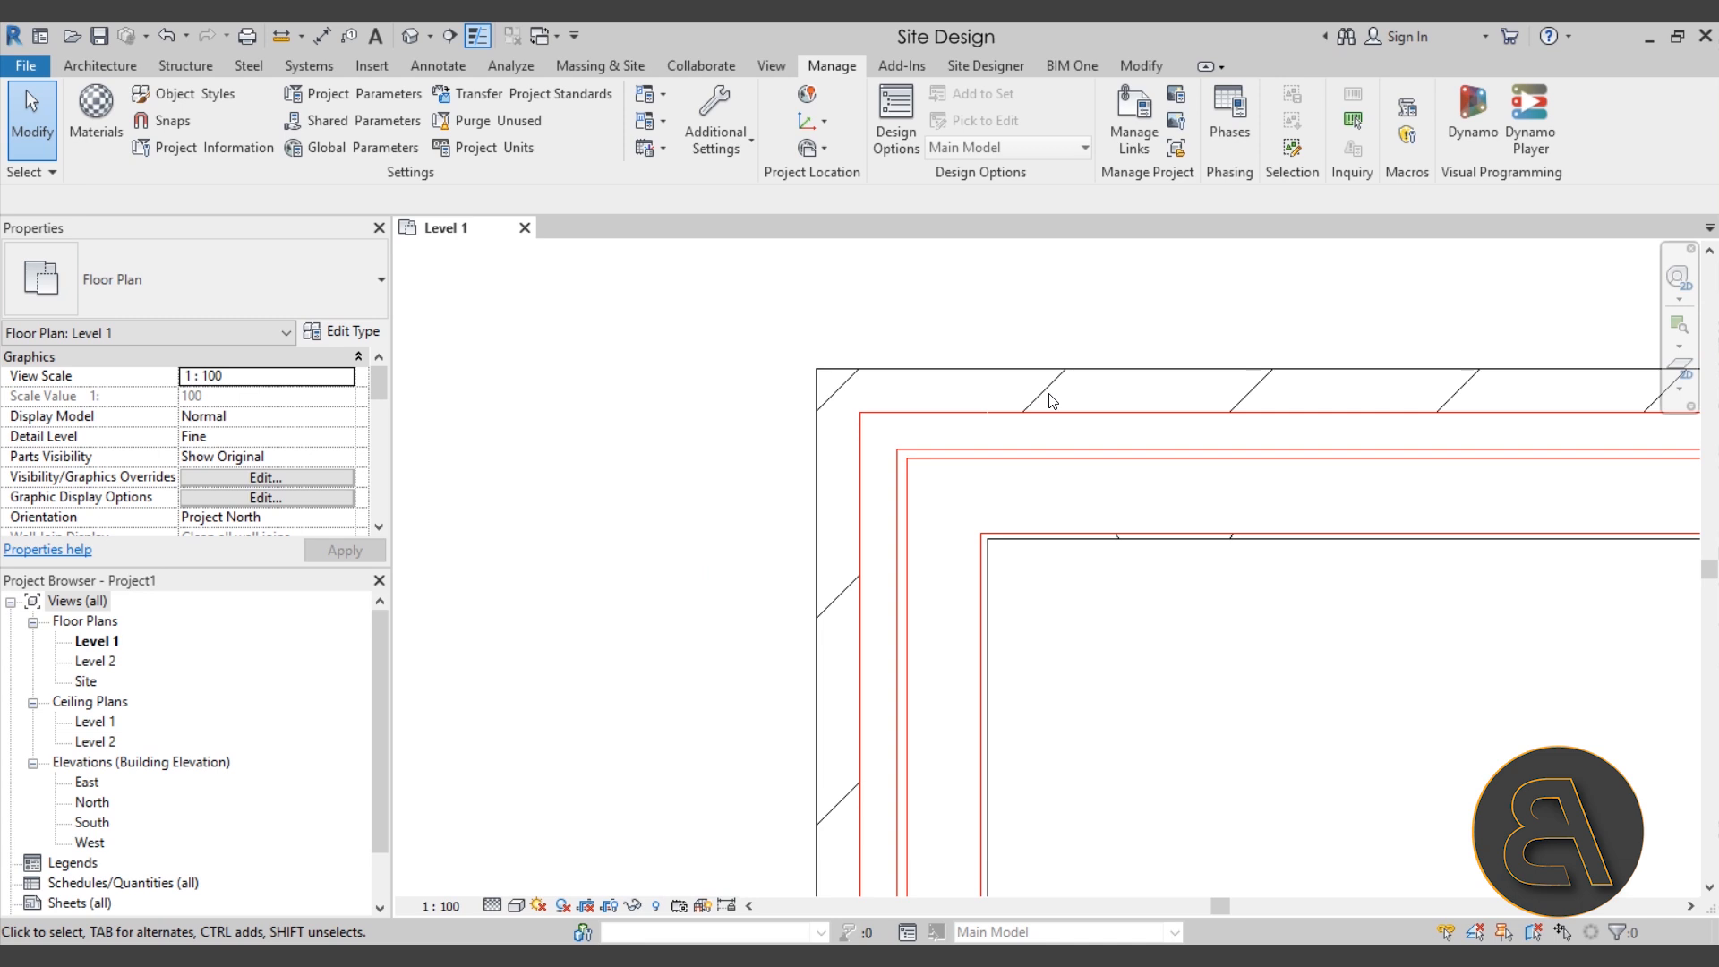
click(478, 36)
mouse_move(966, 340)
middle_down()
mouse_move(1059, 346)
mouse_move(971, 309)
middle_up()
Step: Set the line color of the Walls' Common Edges subcategory to Black in Object Styles, apply it and accept the settings
click(195, 94)
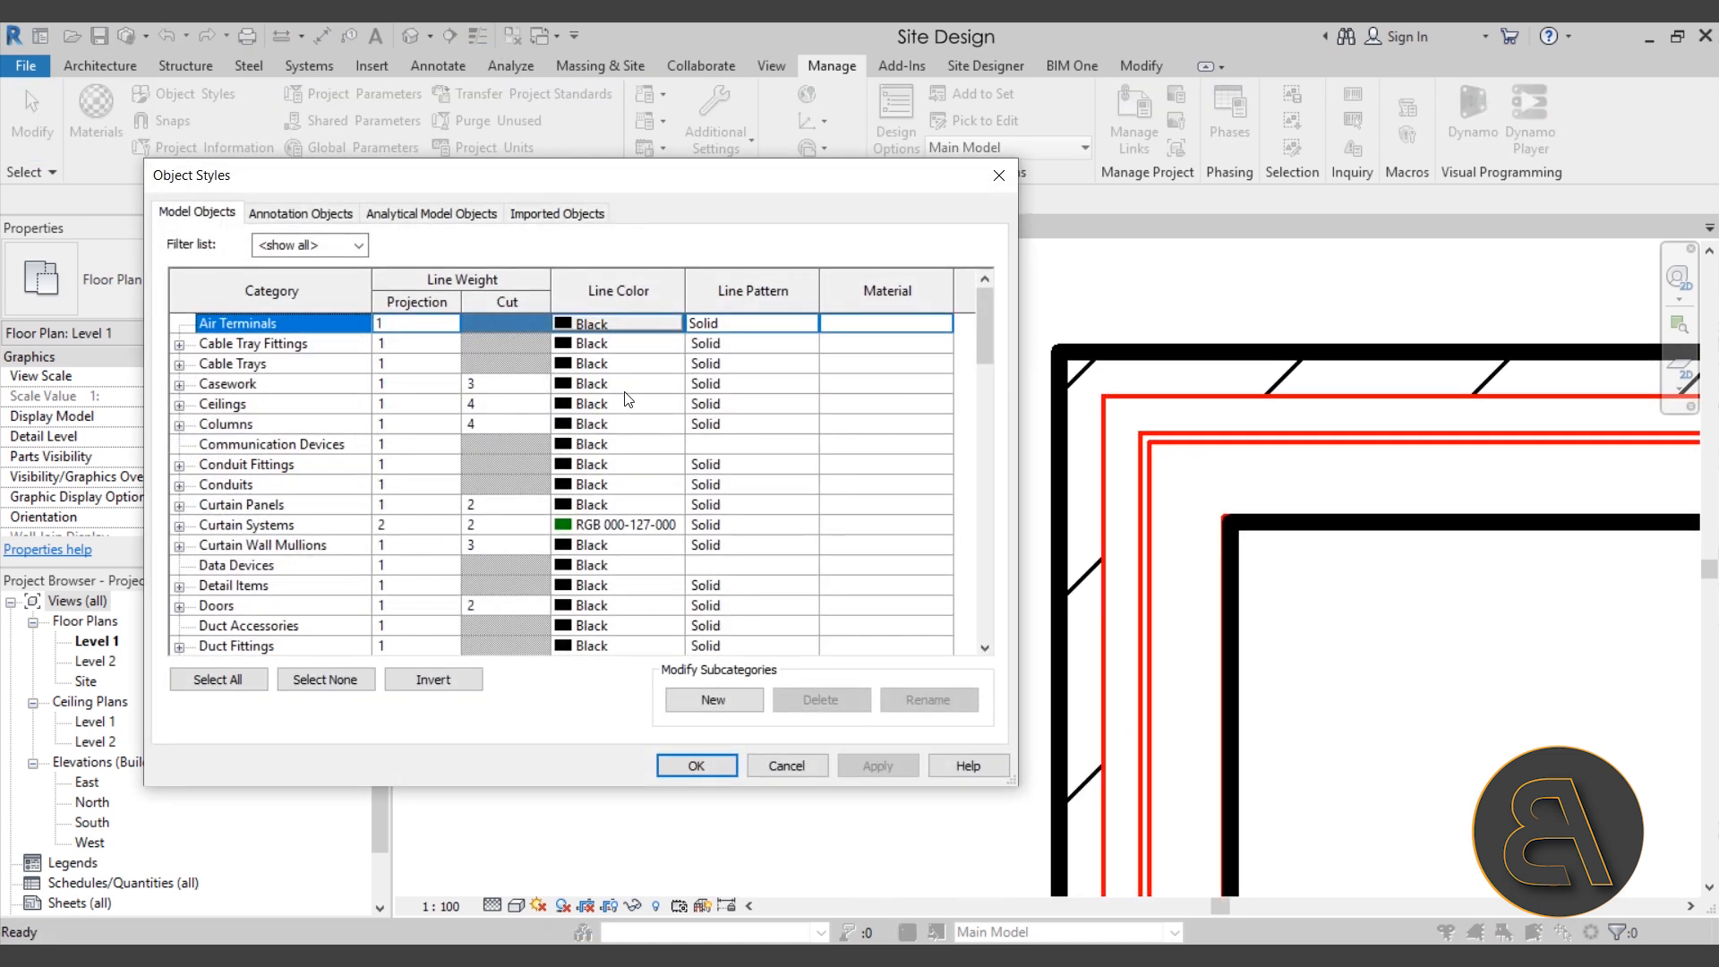
drag(989, 358, 986, 631)
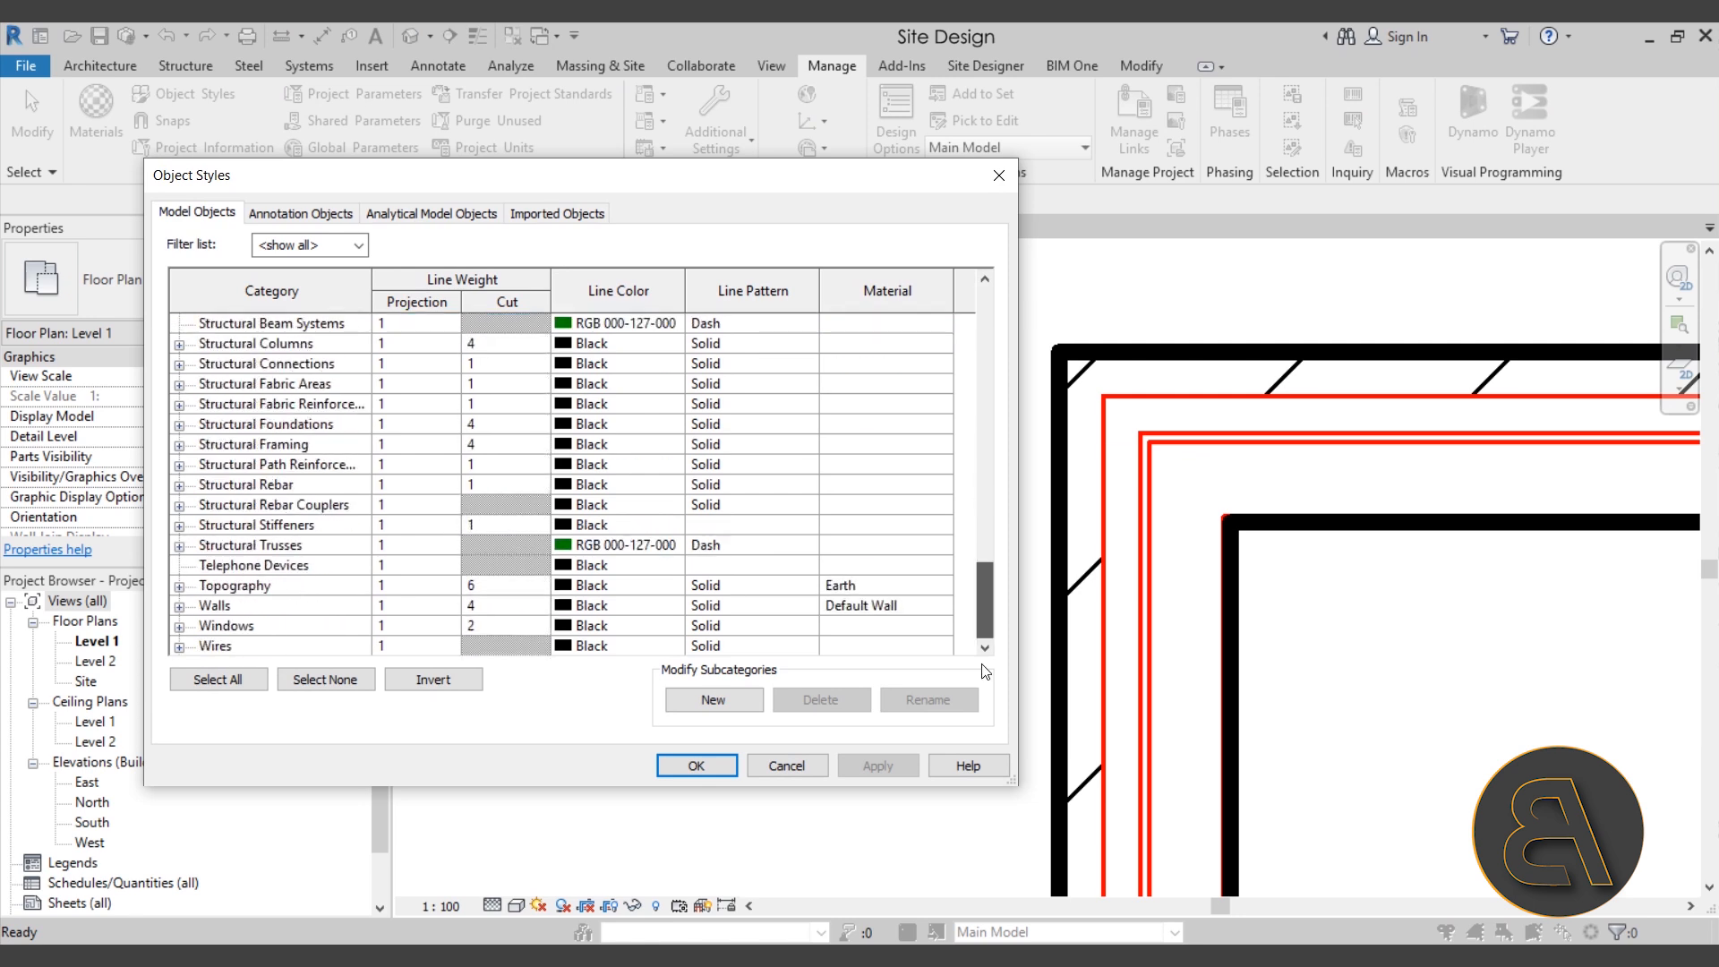
click(180, 605)
click(582, 606)
click(579, 606)
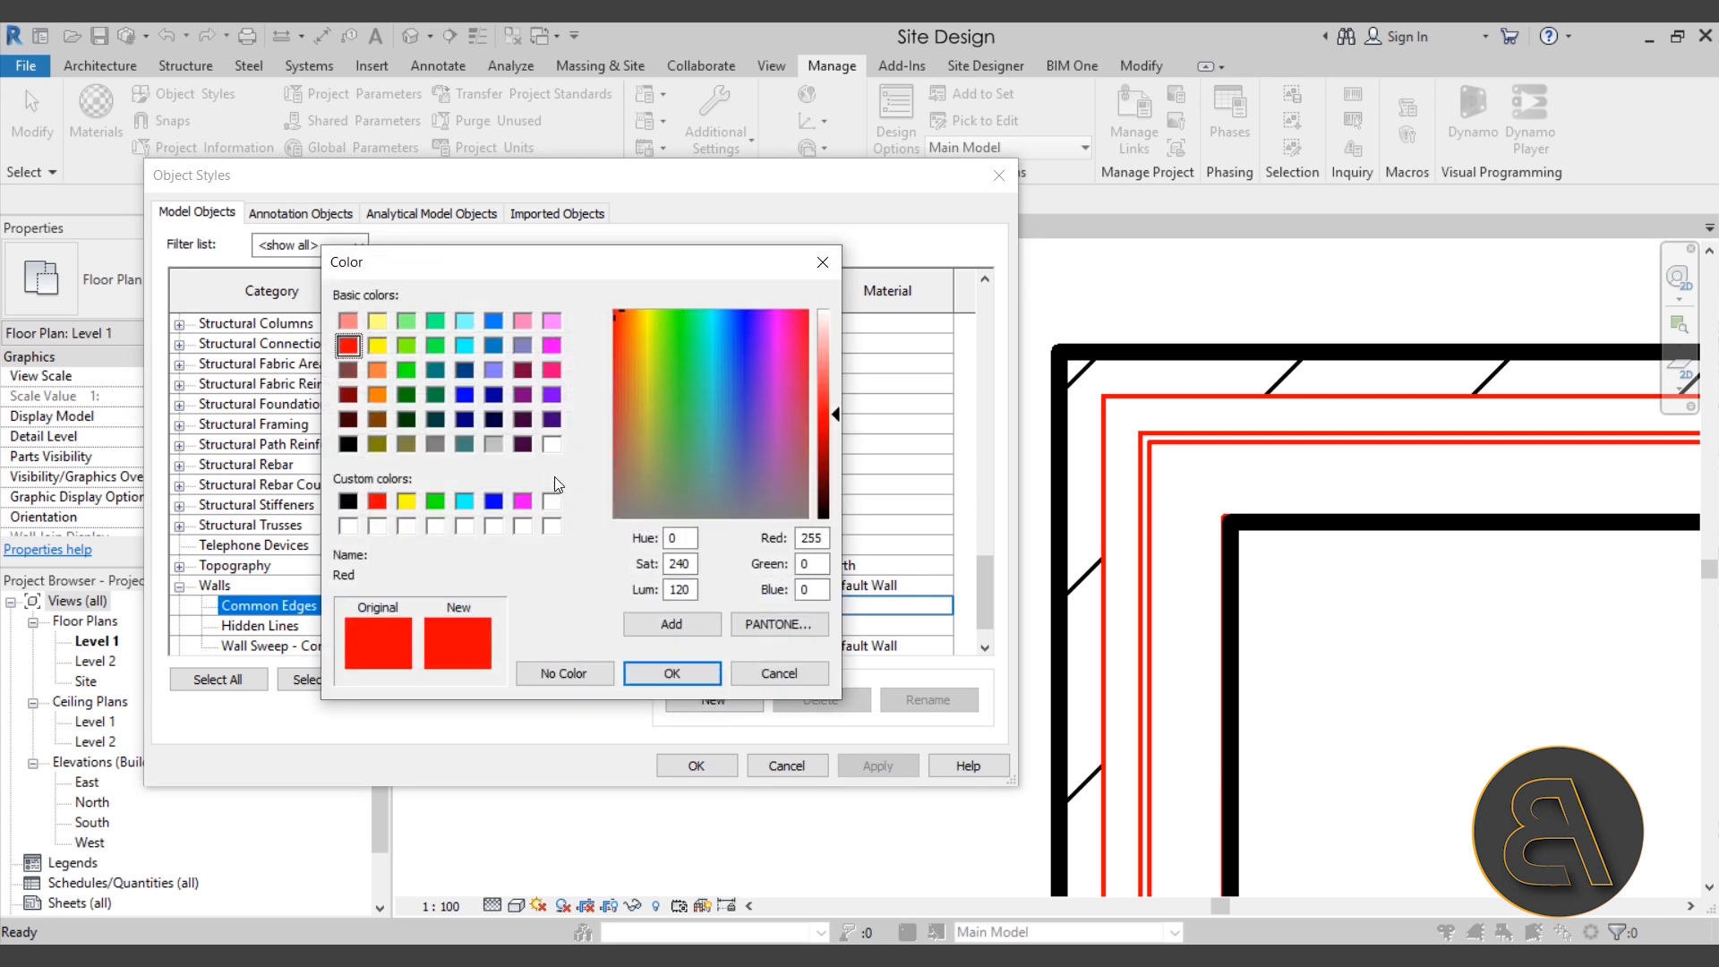
click(351, 502)
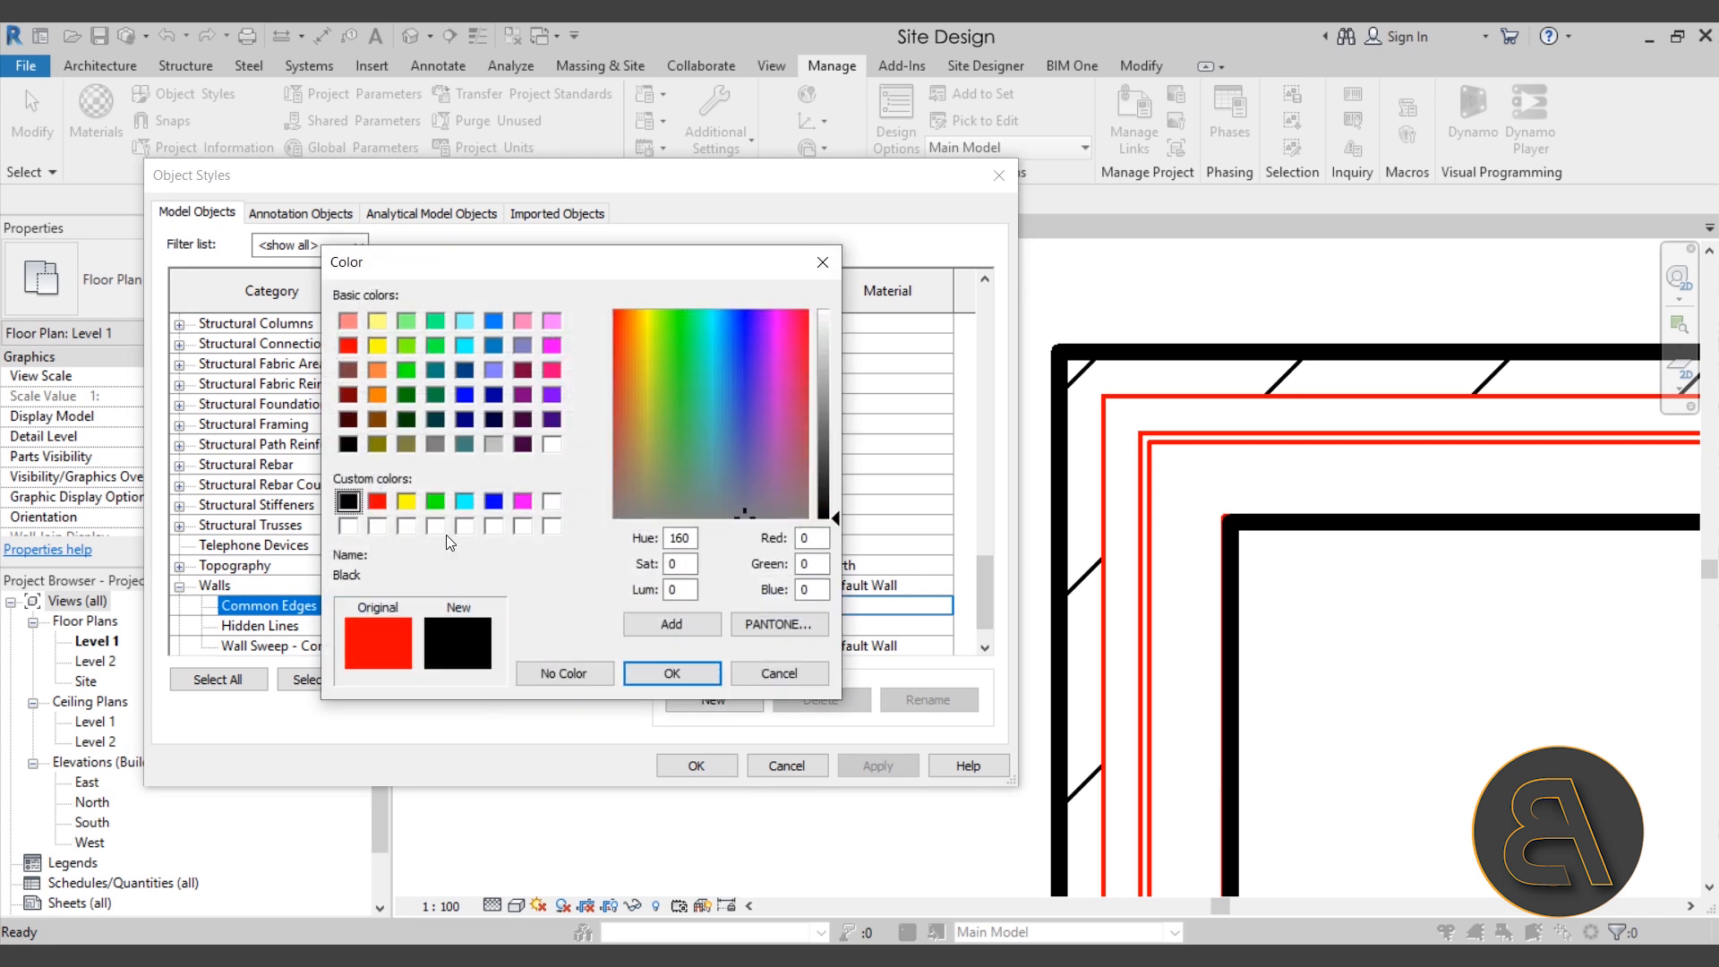
click(662, 676)
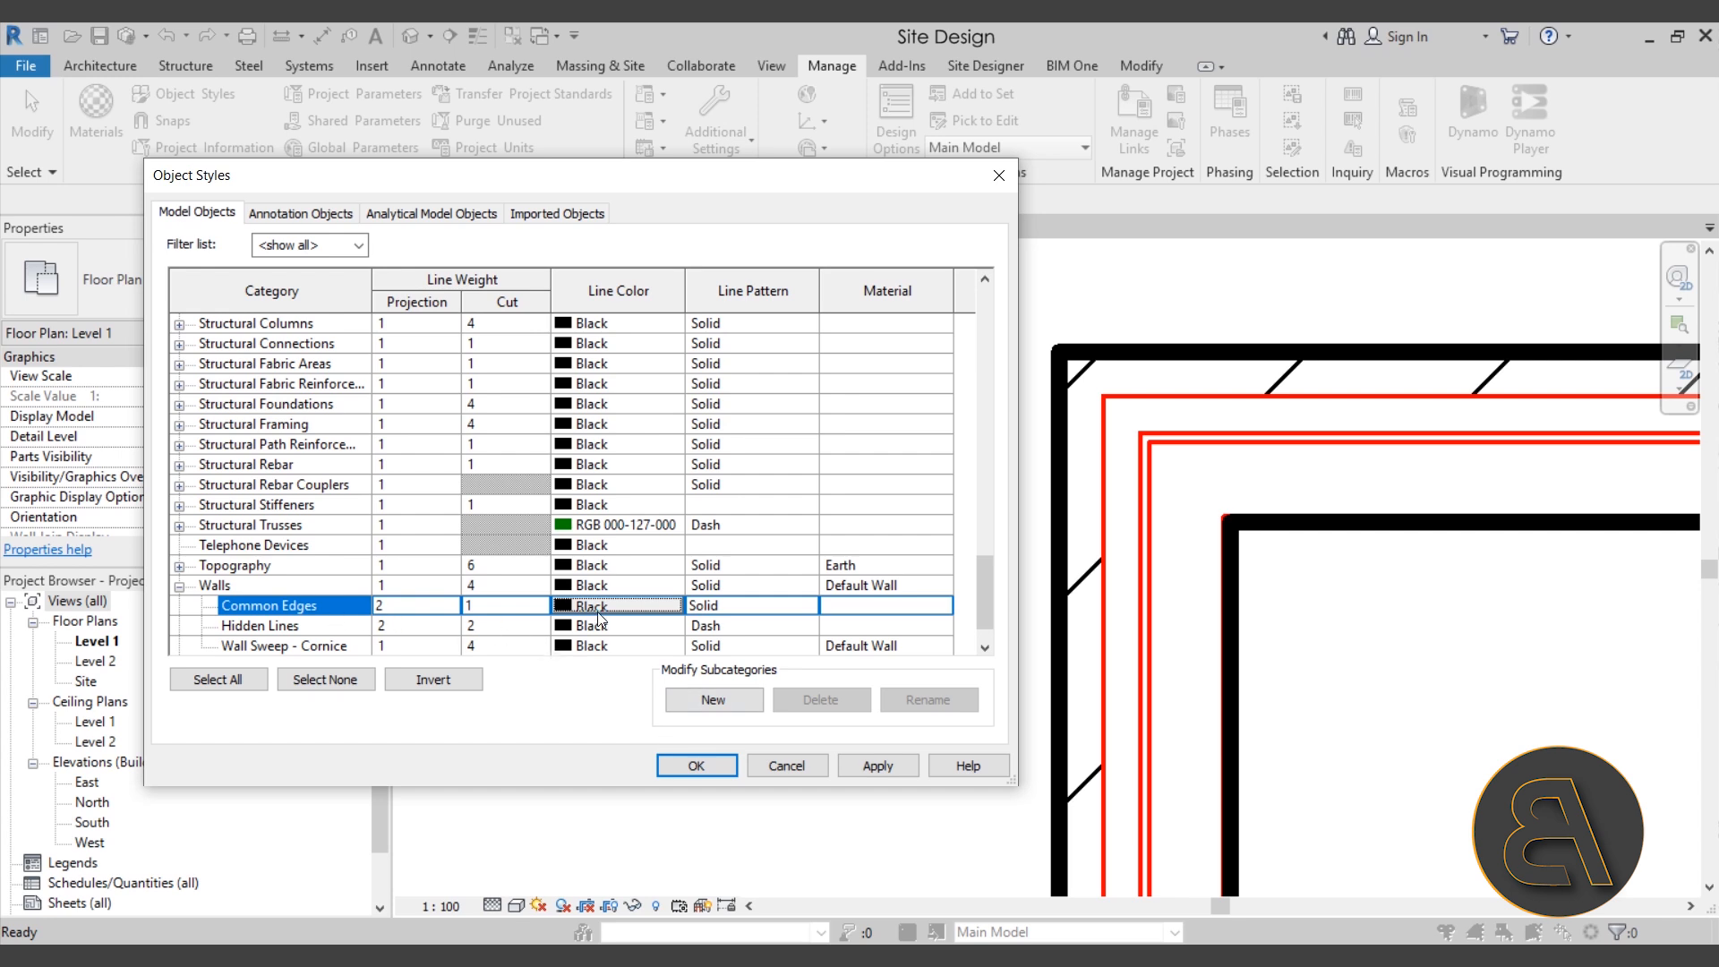
click(878, 765)
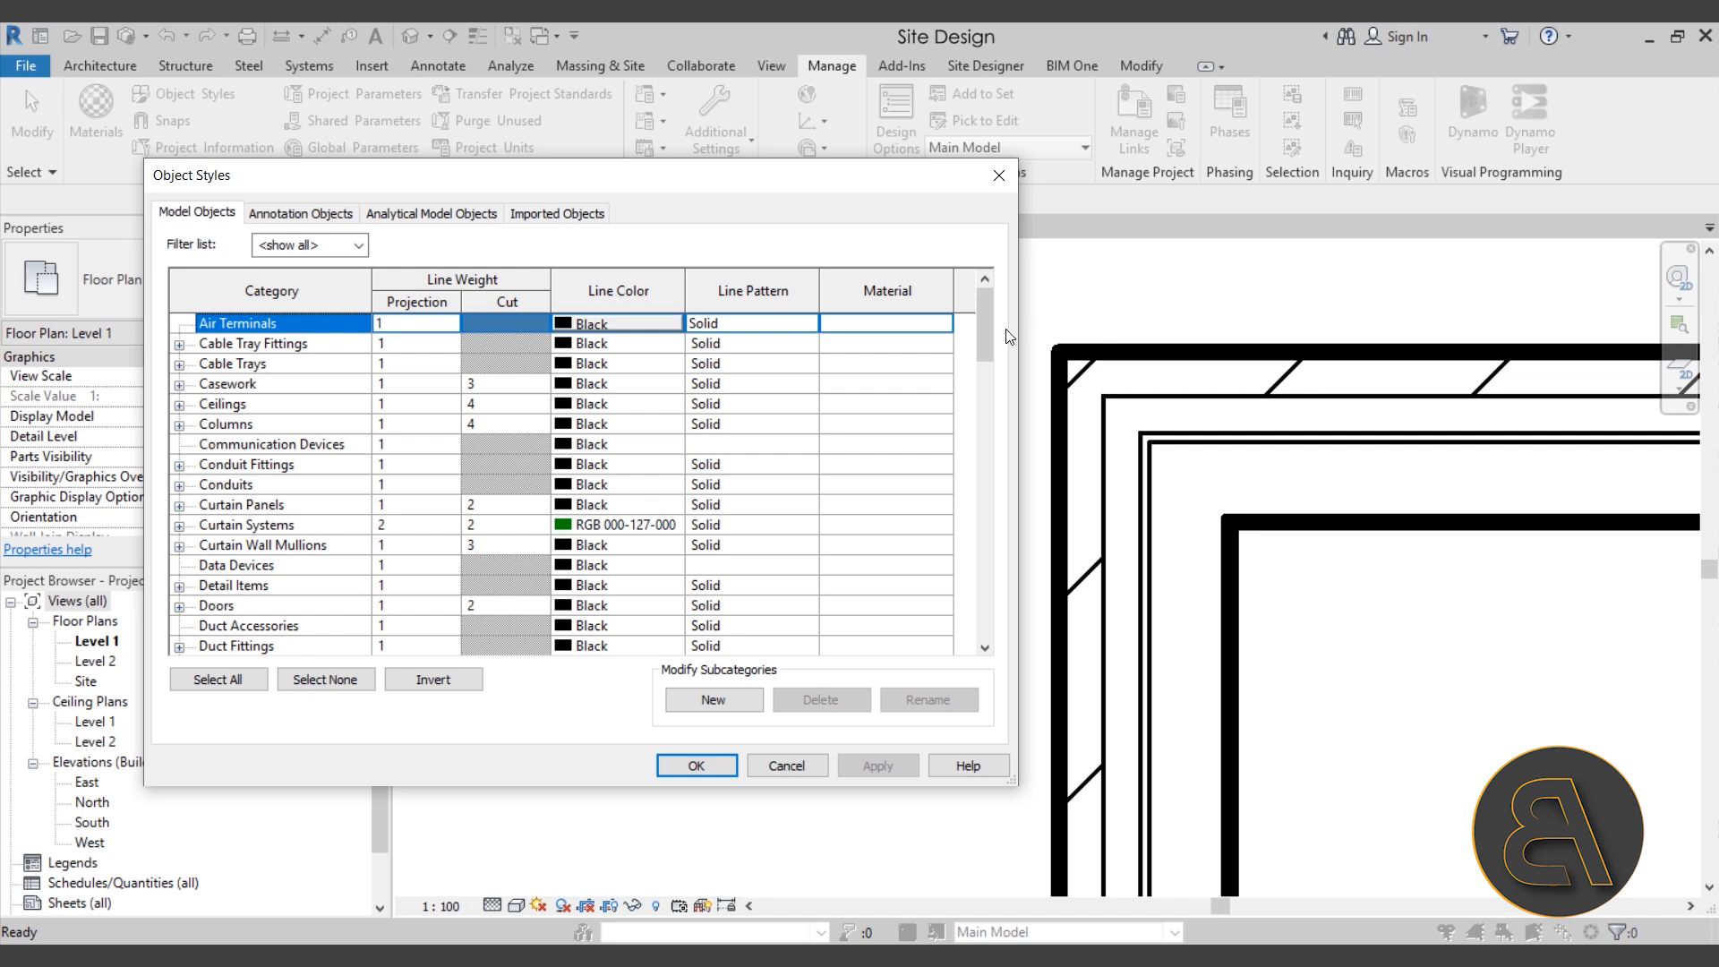
drag(994, 348, 1001, 658)
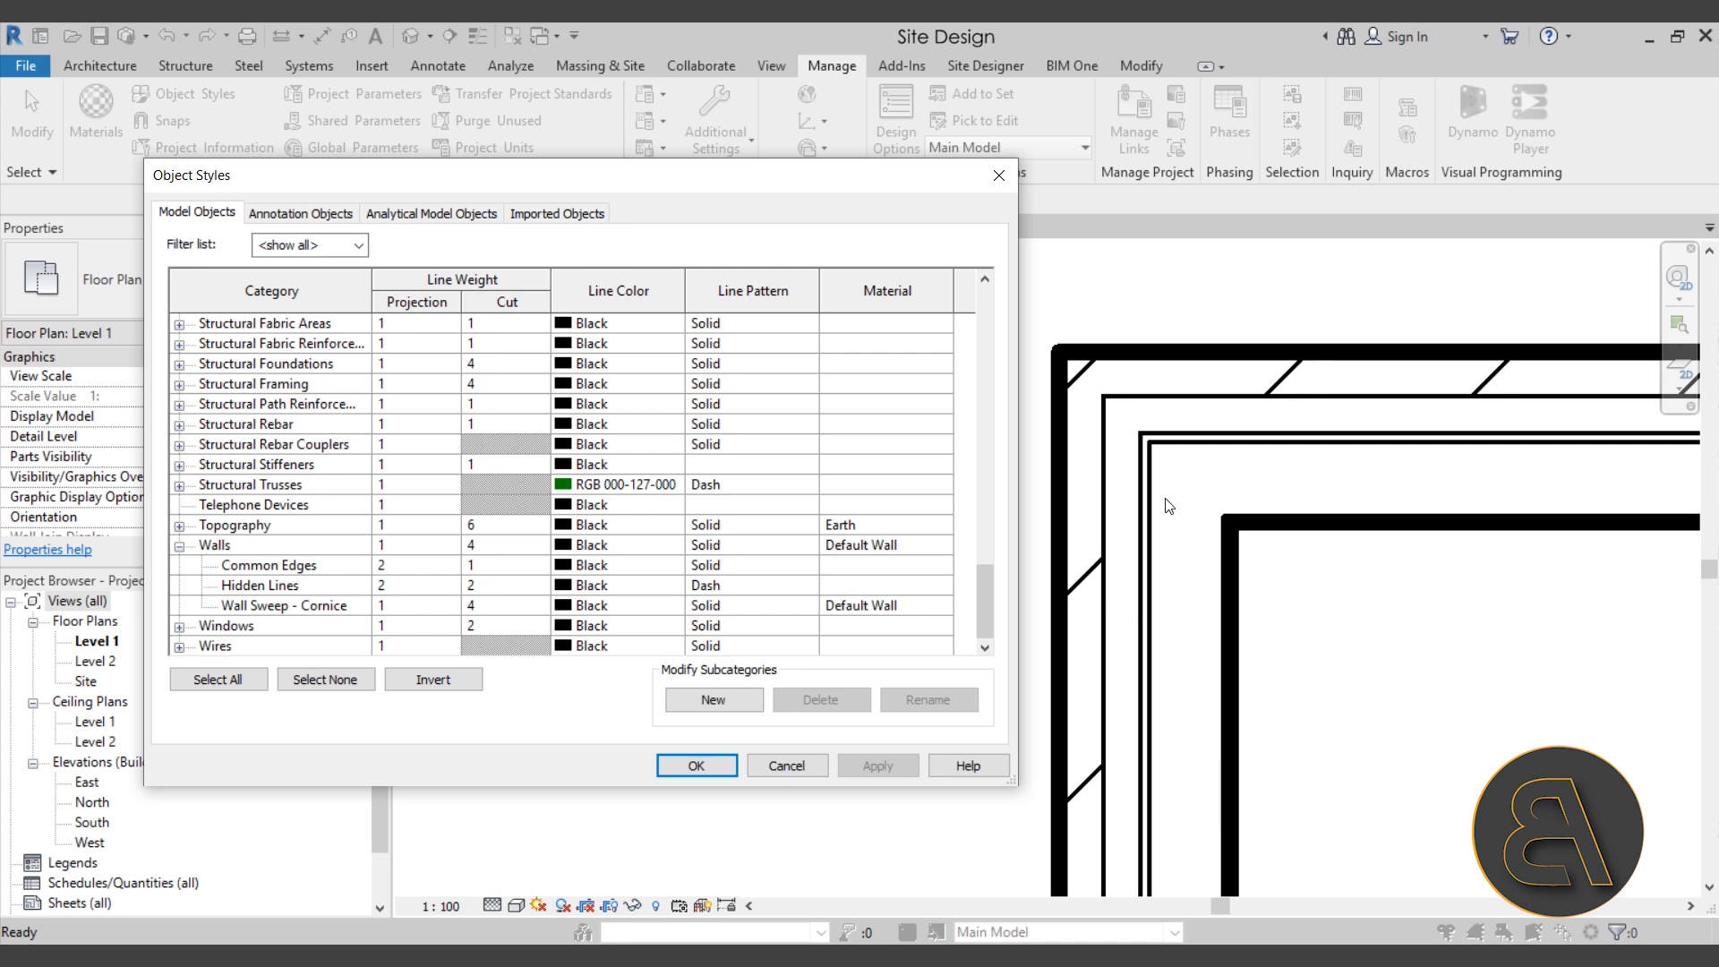
click(727, 768)
mouse_move(825, 481)
middle_down()
mouse_move(653, 480)
mouse_move(740, 468)
middle_up()
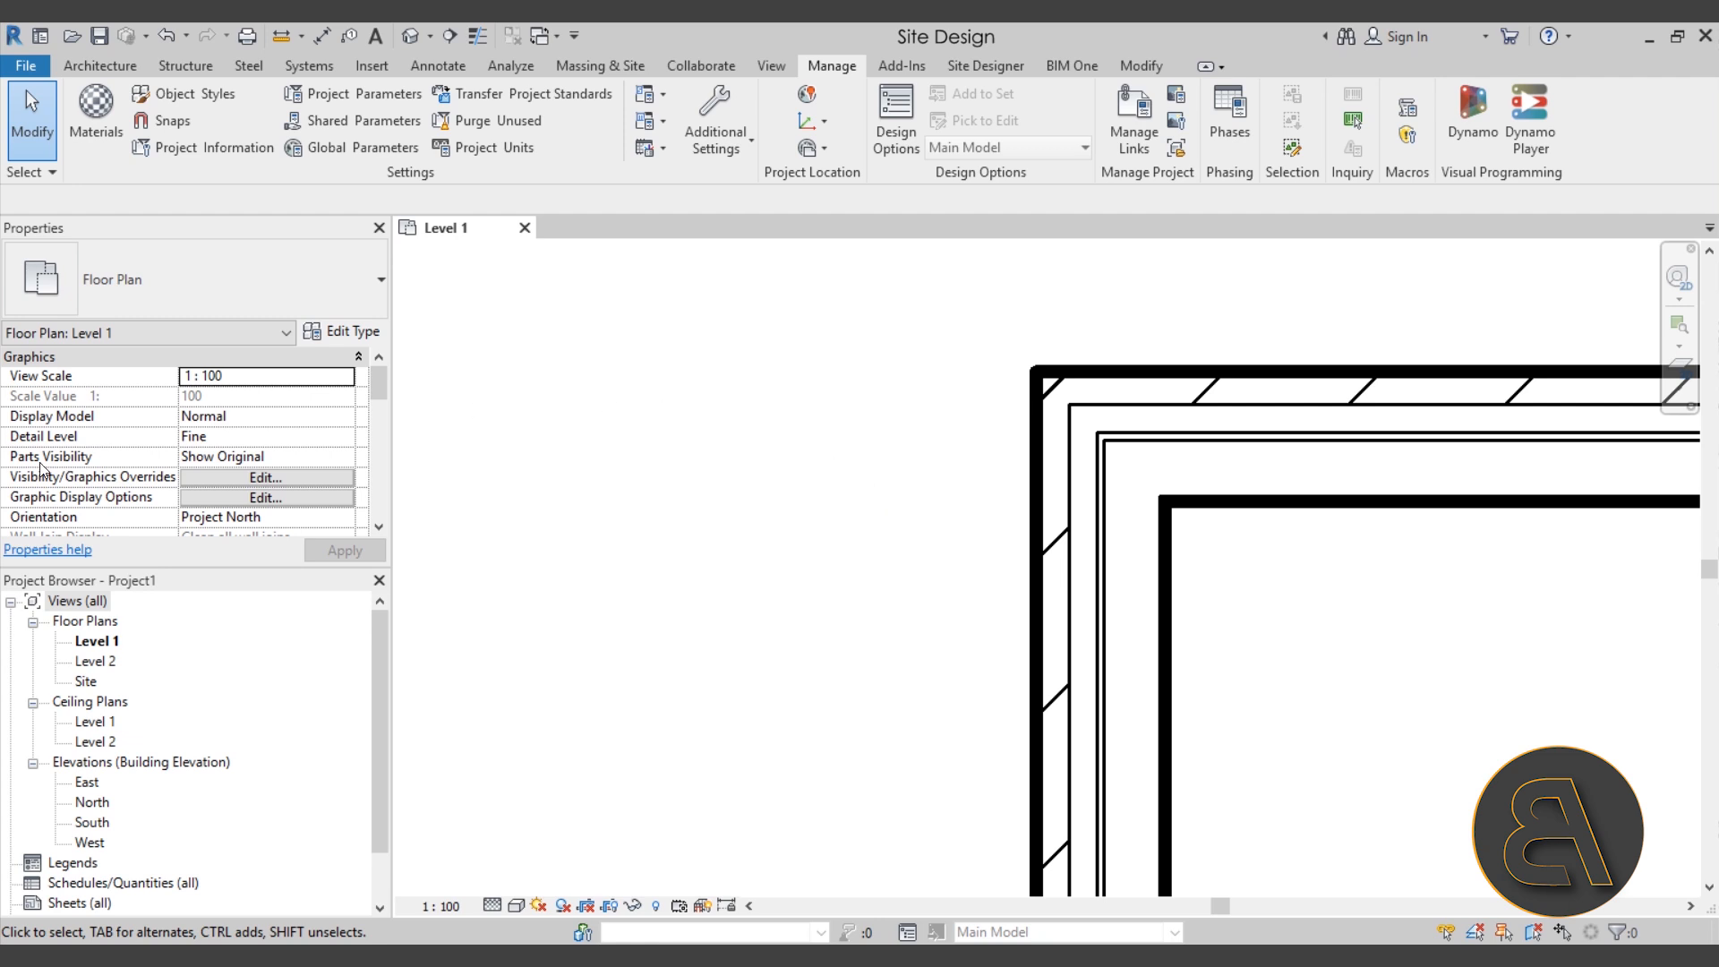
Step: Review the host layer cut line styles in Level 1's Visibility/Graphic Overrides, and cancel the overrides without keeping any change
click(190, 481)
drag(591, 192, 551, 173)
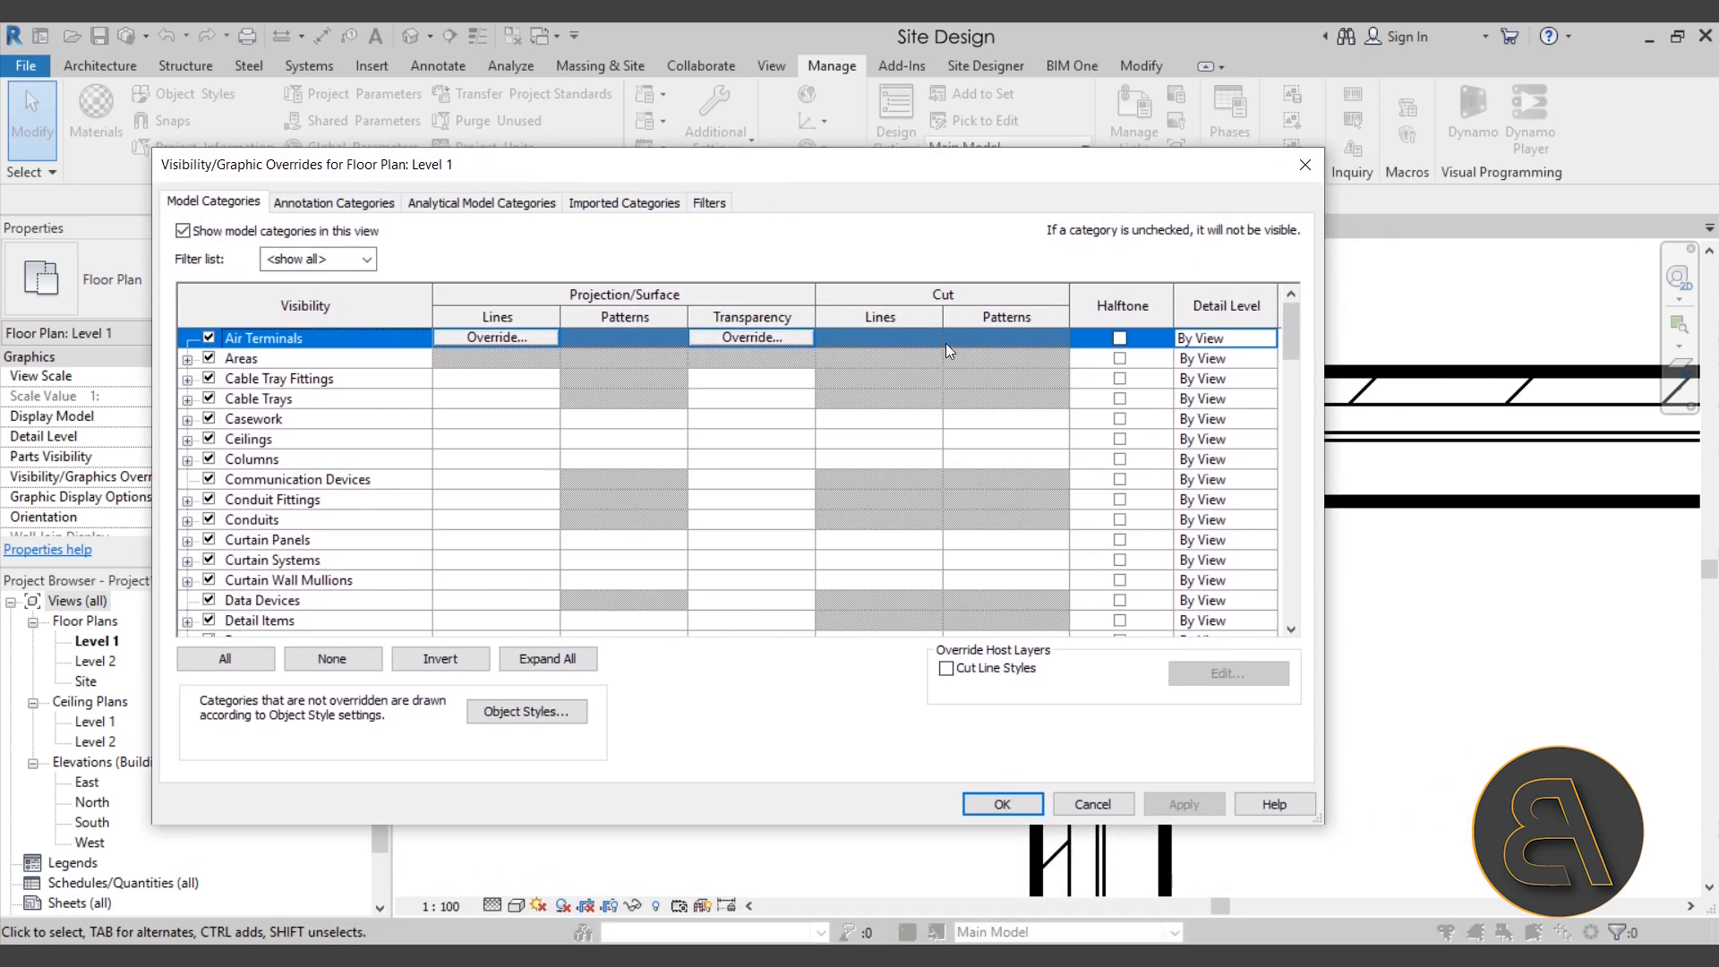
drag(1325, 421, 1001, 415)
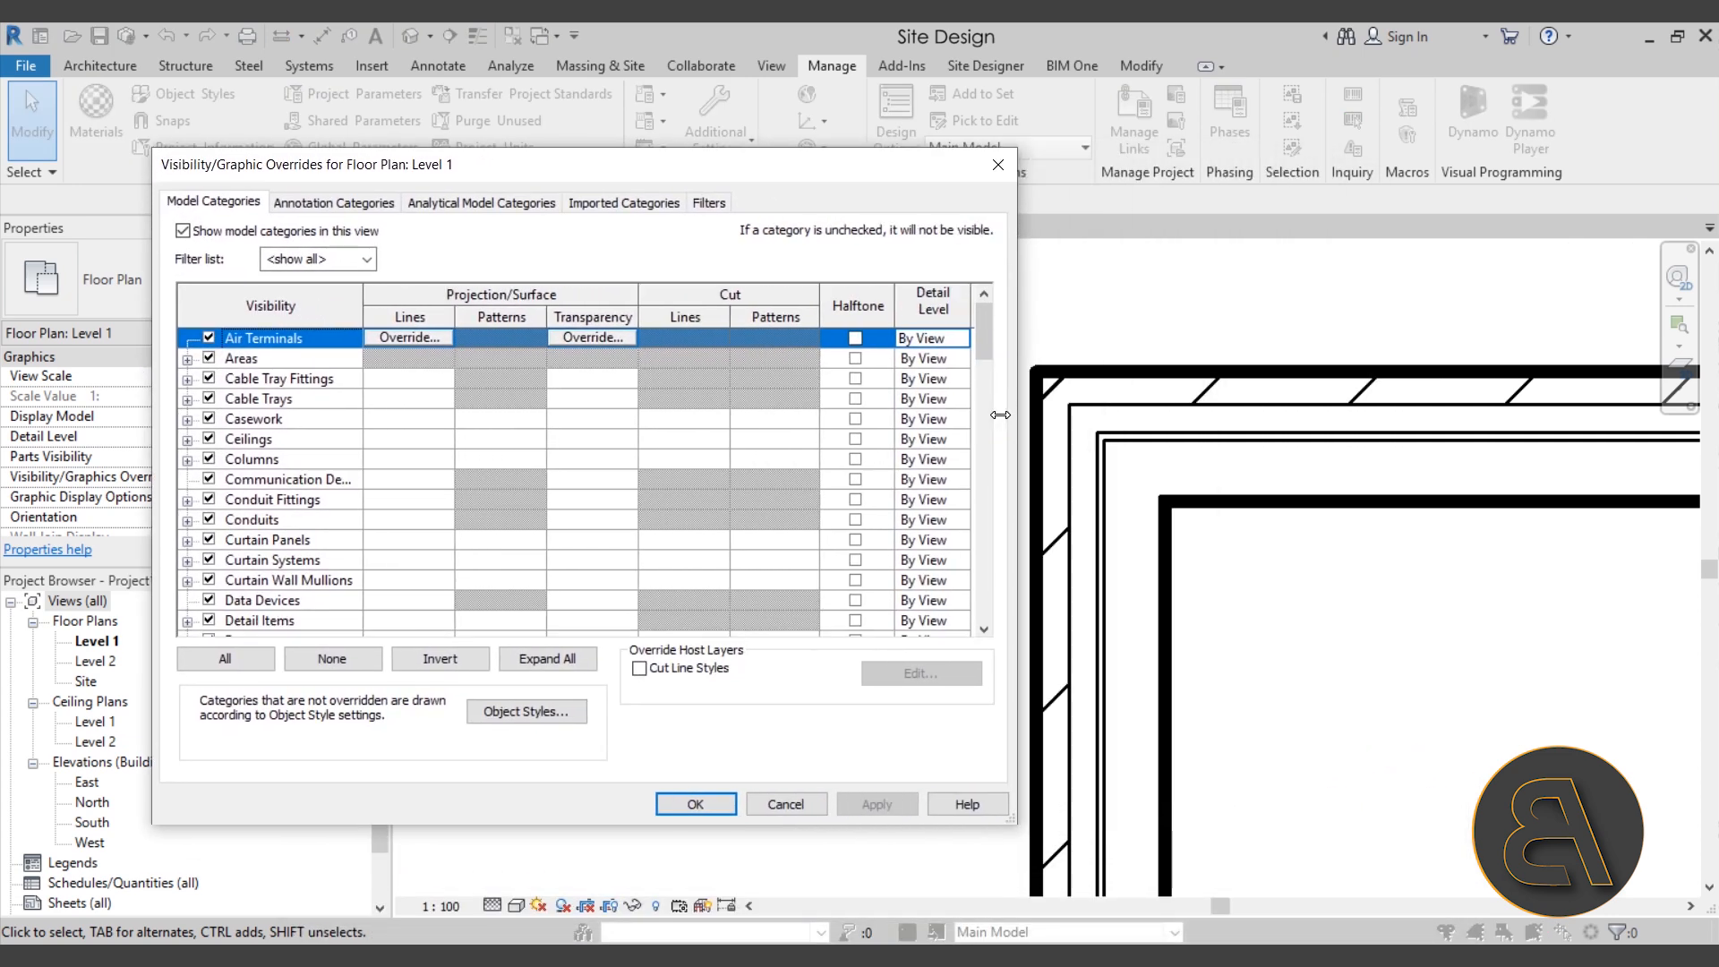
click(727, 672)
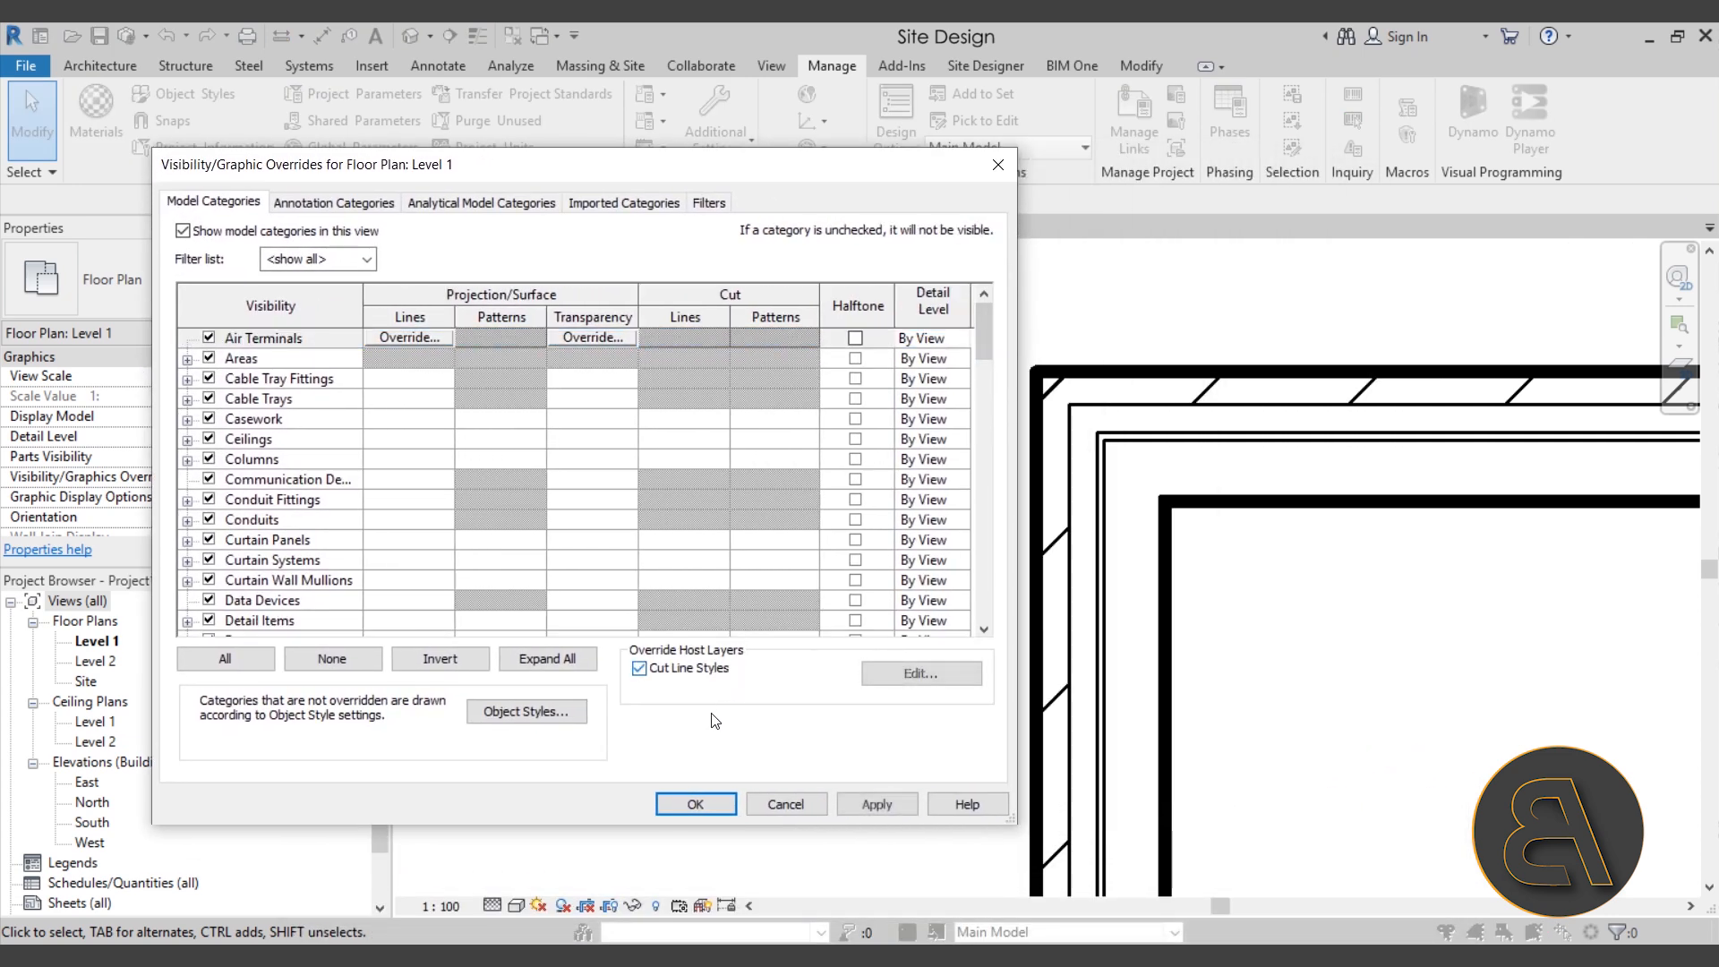
click(640, 669)
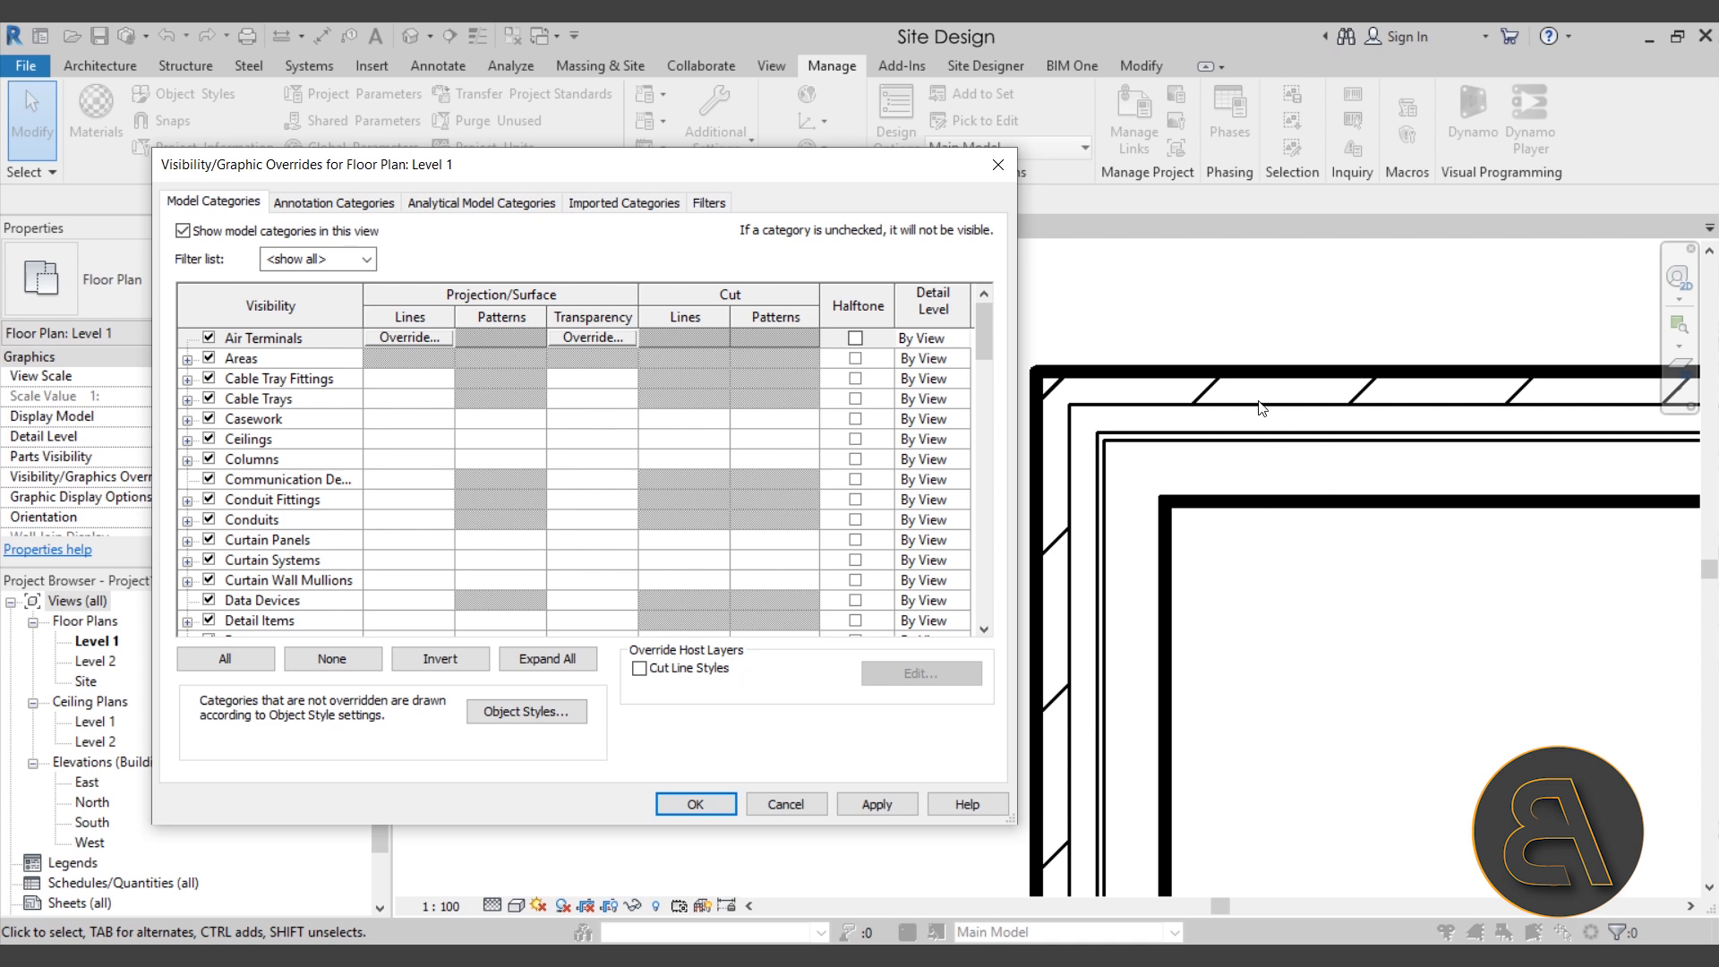
click(686, 678)
click(917, 676)
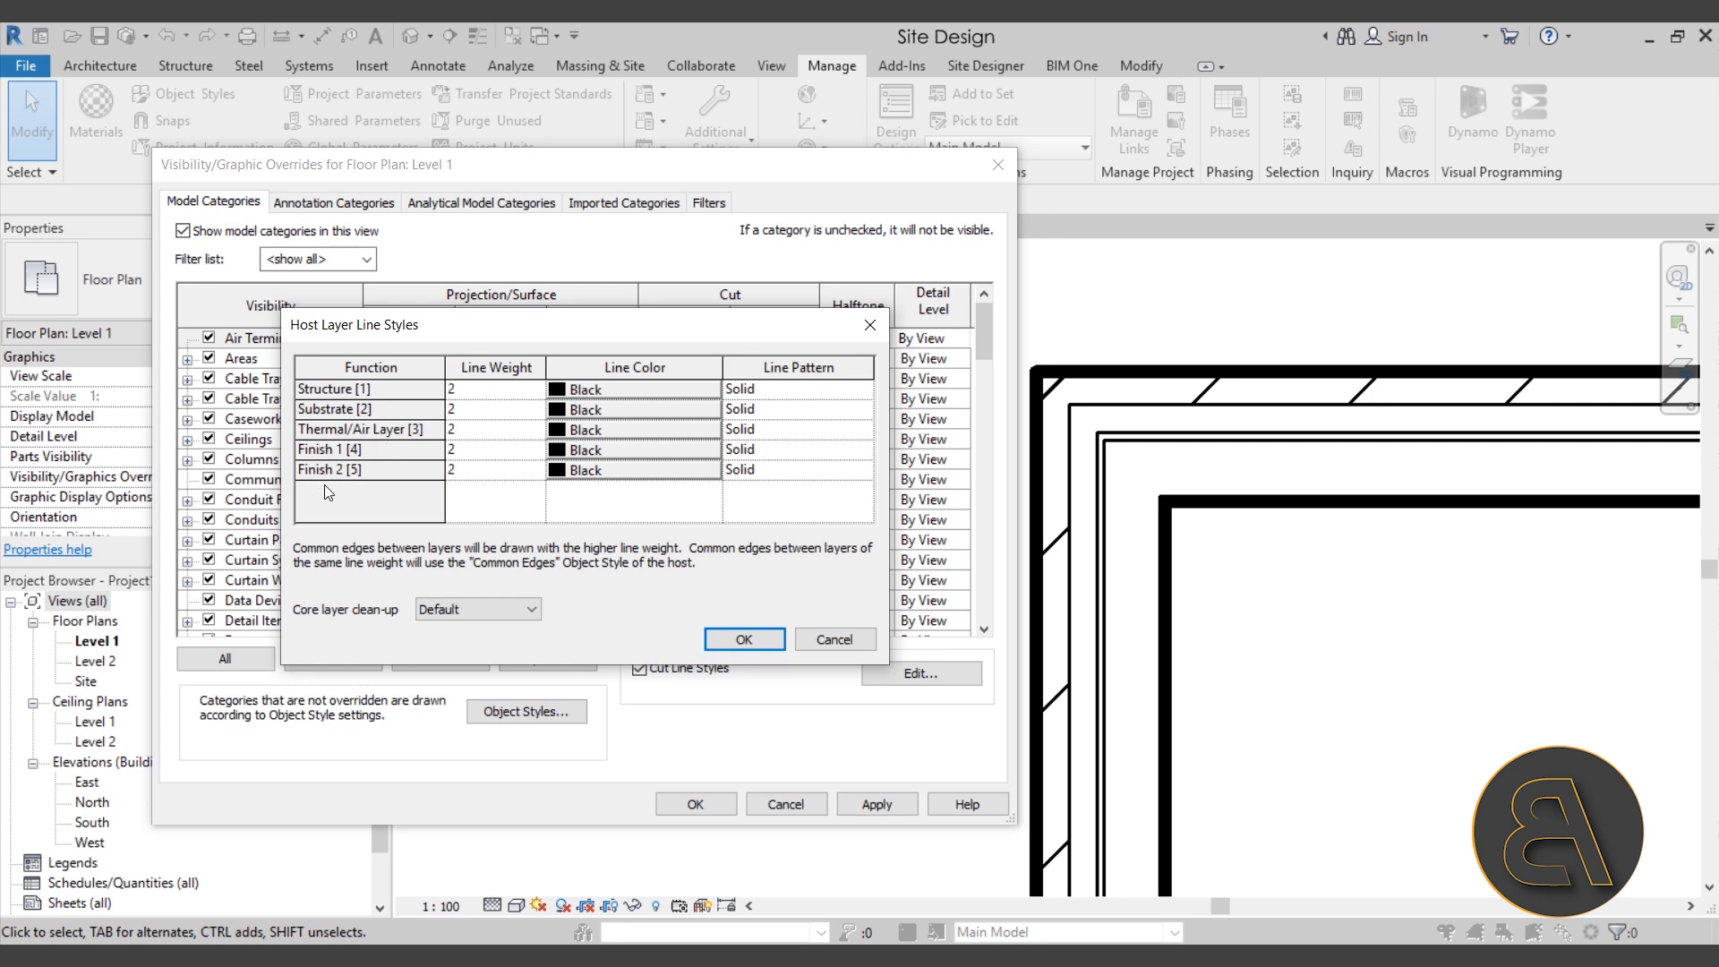
click(744, 639)
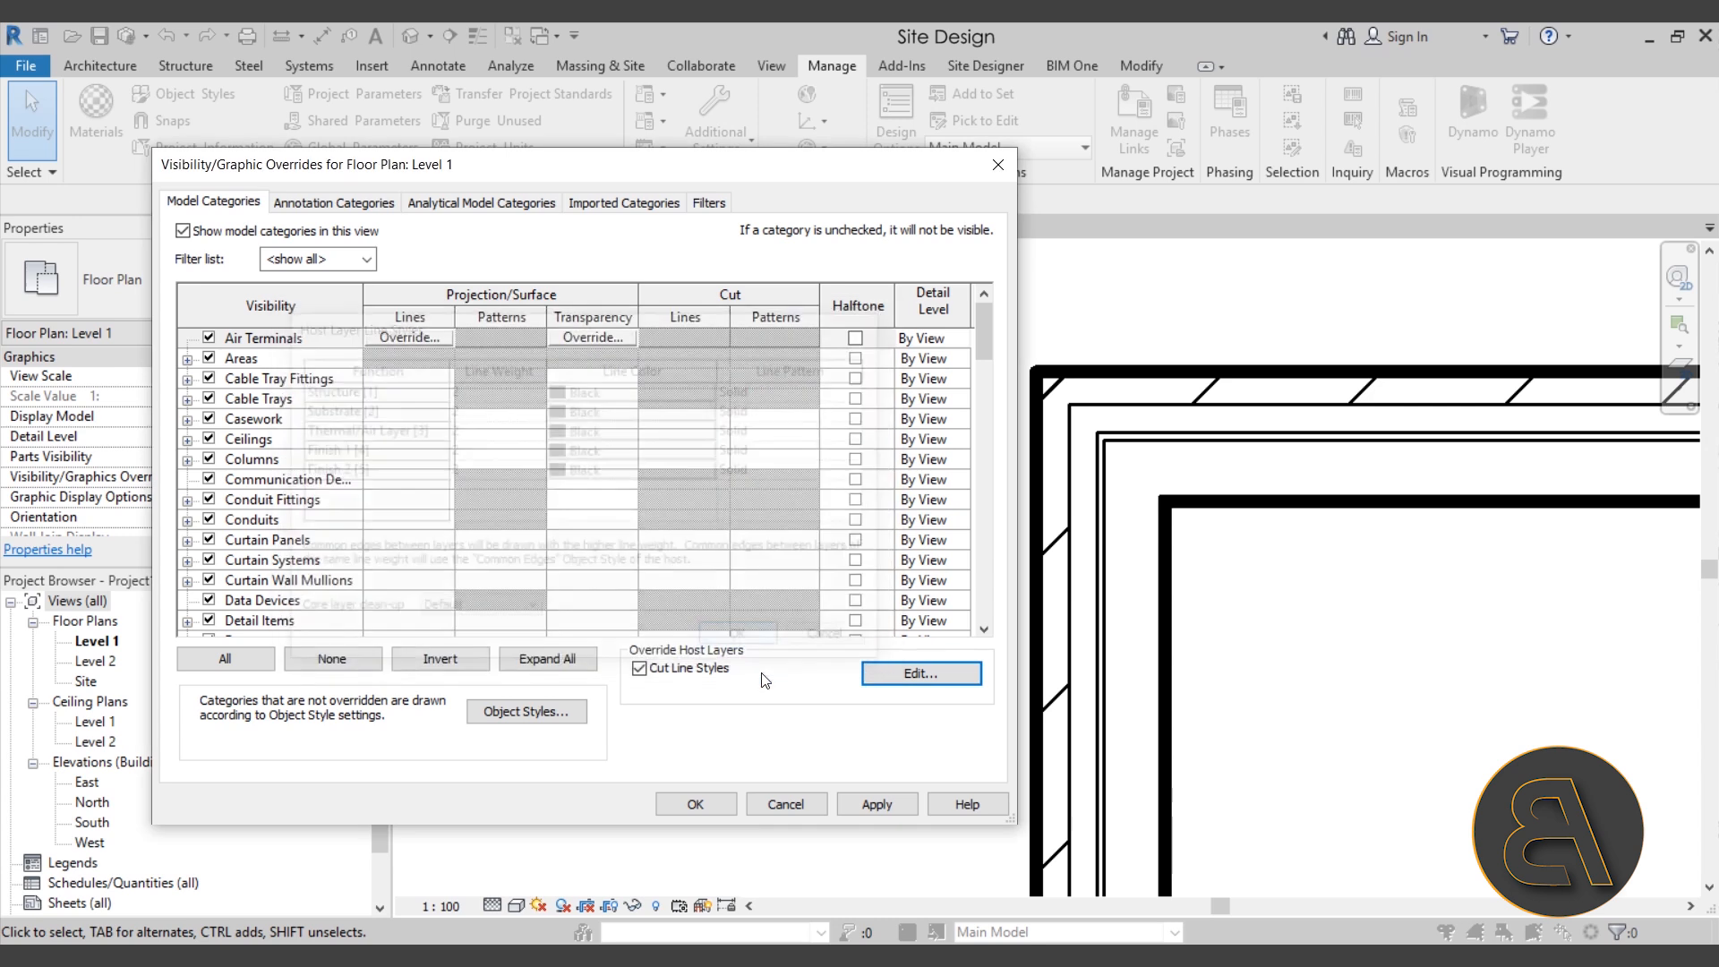
click(786, 804)
Step: Examine the layer functions in the structure of the horizontal Exterior - Brick on Mtl. Stud wall and leave its type unchanged
click(1229, 516)
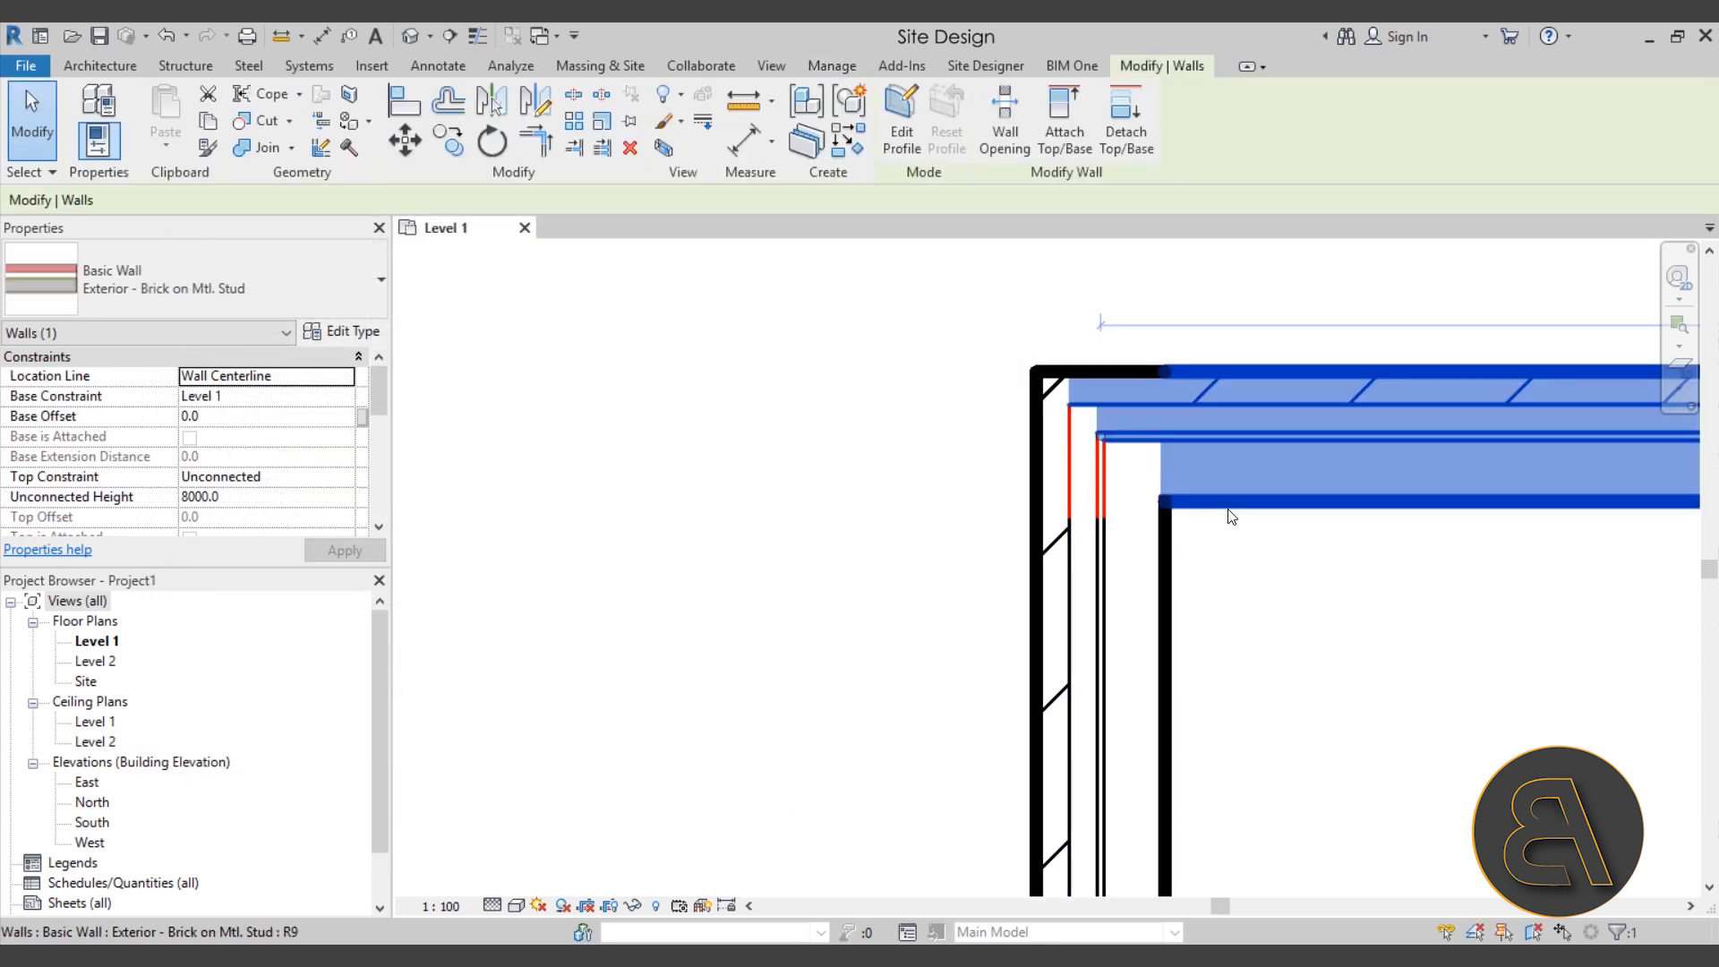
click(360, 337)
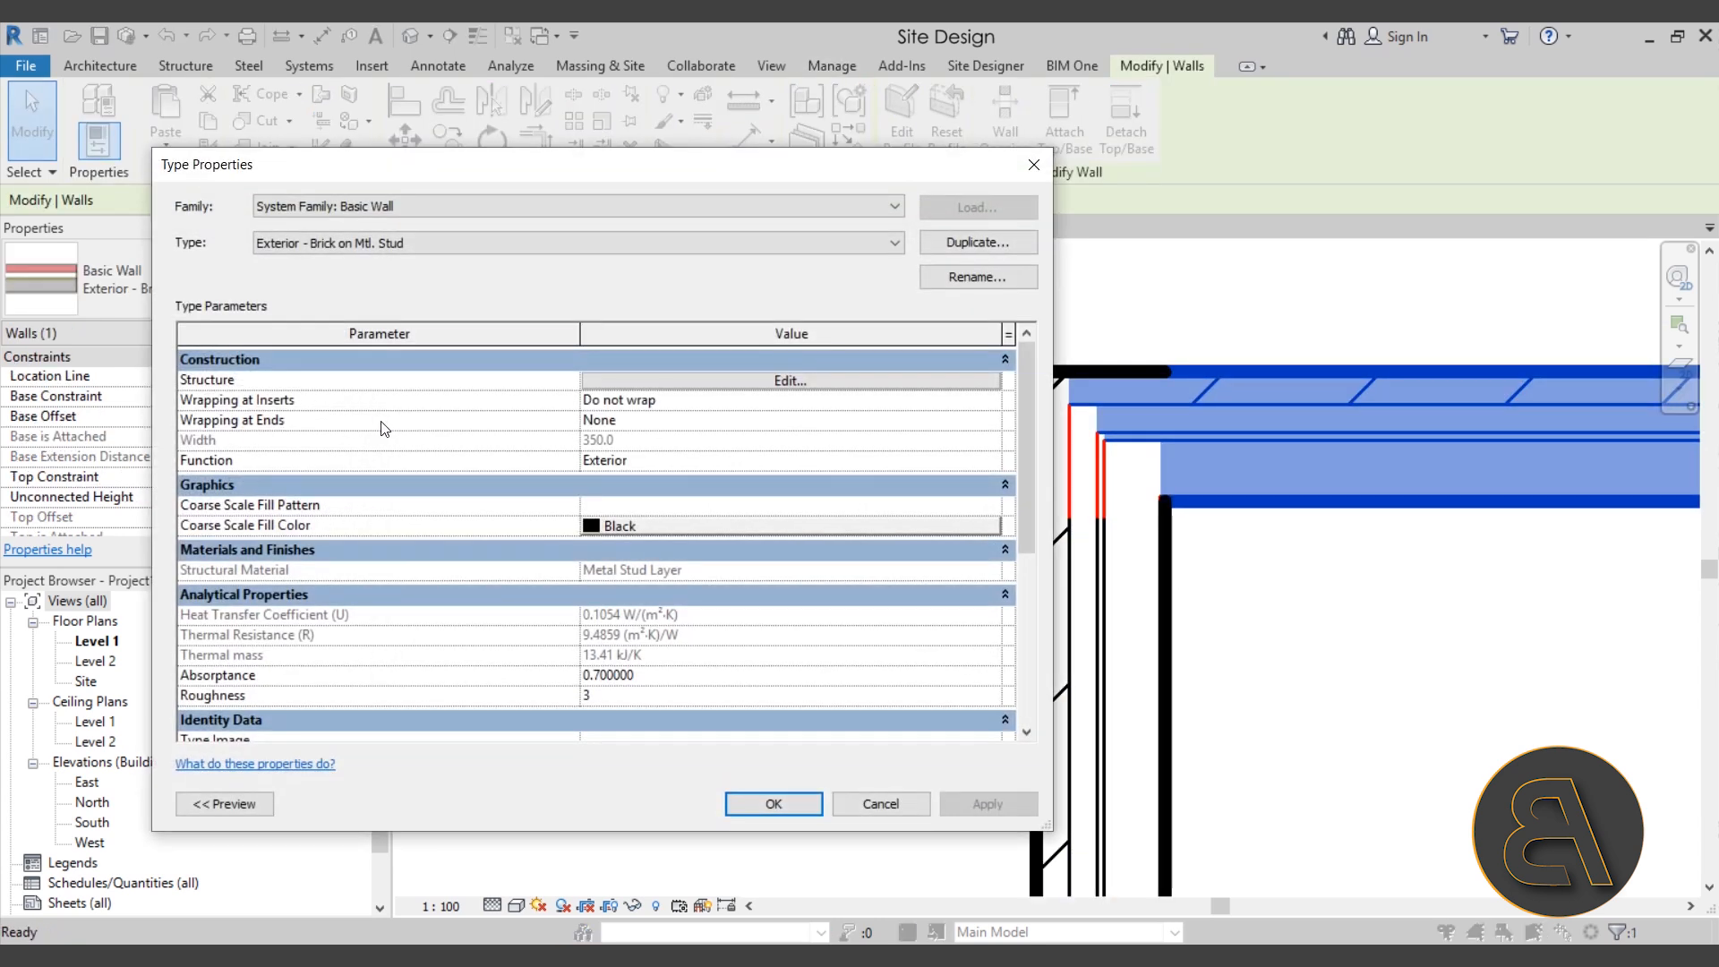
click(688, 384)
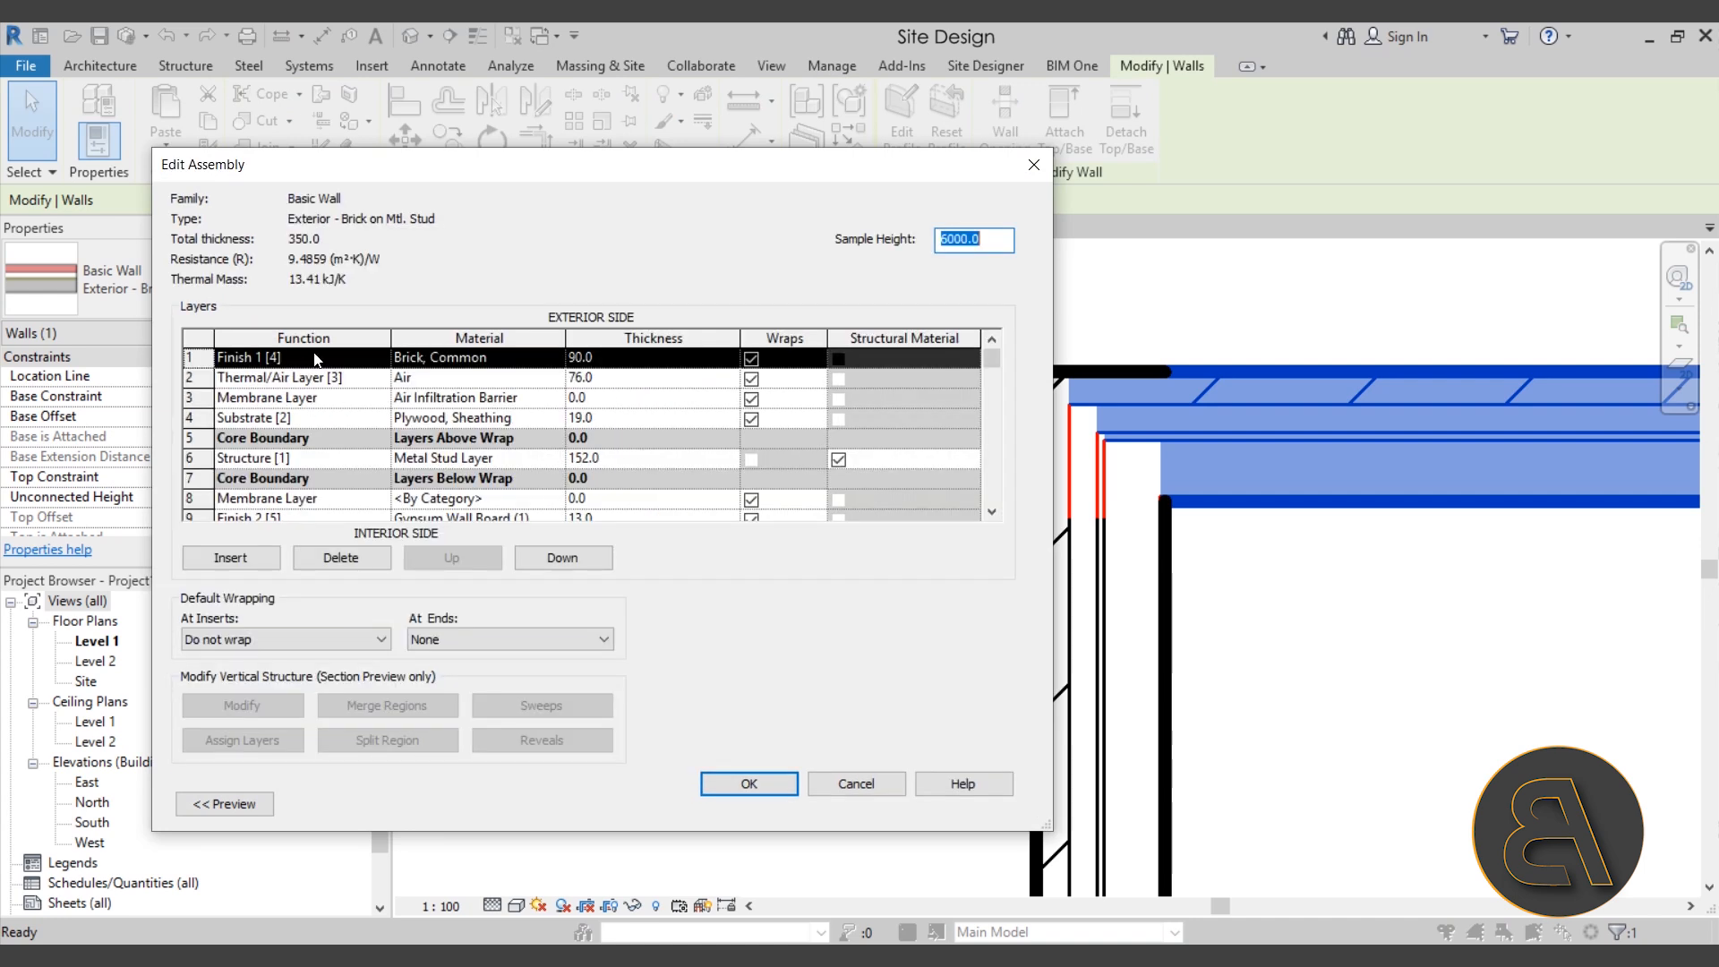
scroll(399, 412, down, 1)
scroll(367, 426, up, 1)
click(825, 786)
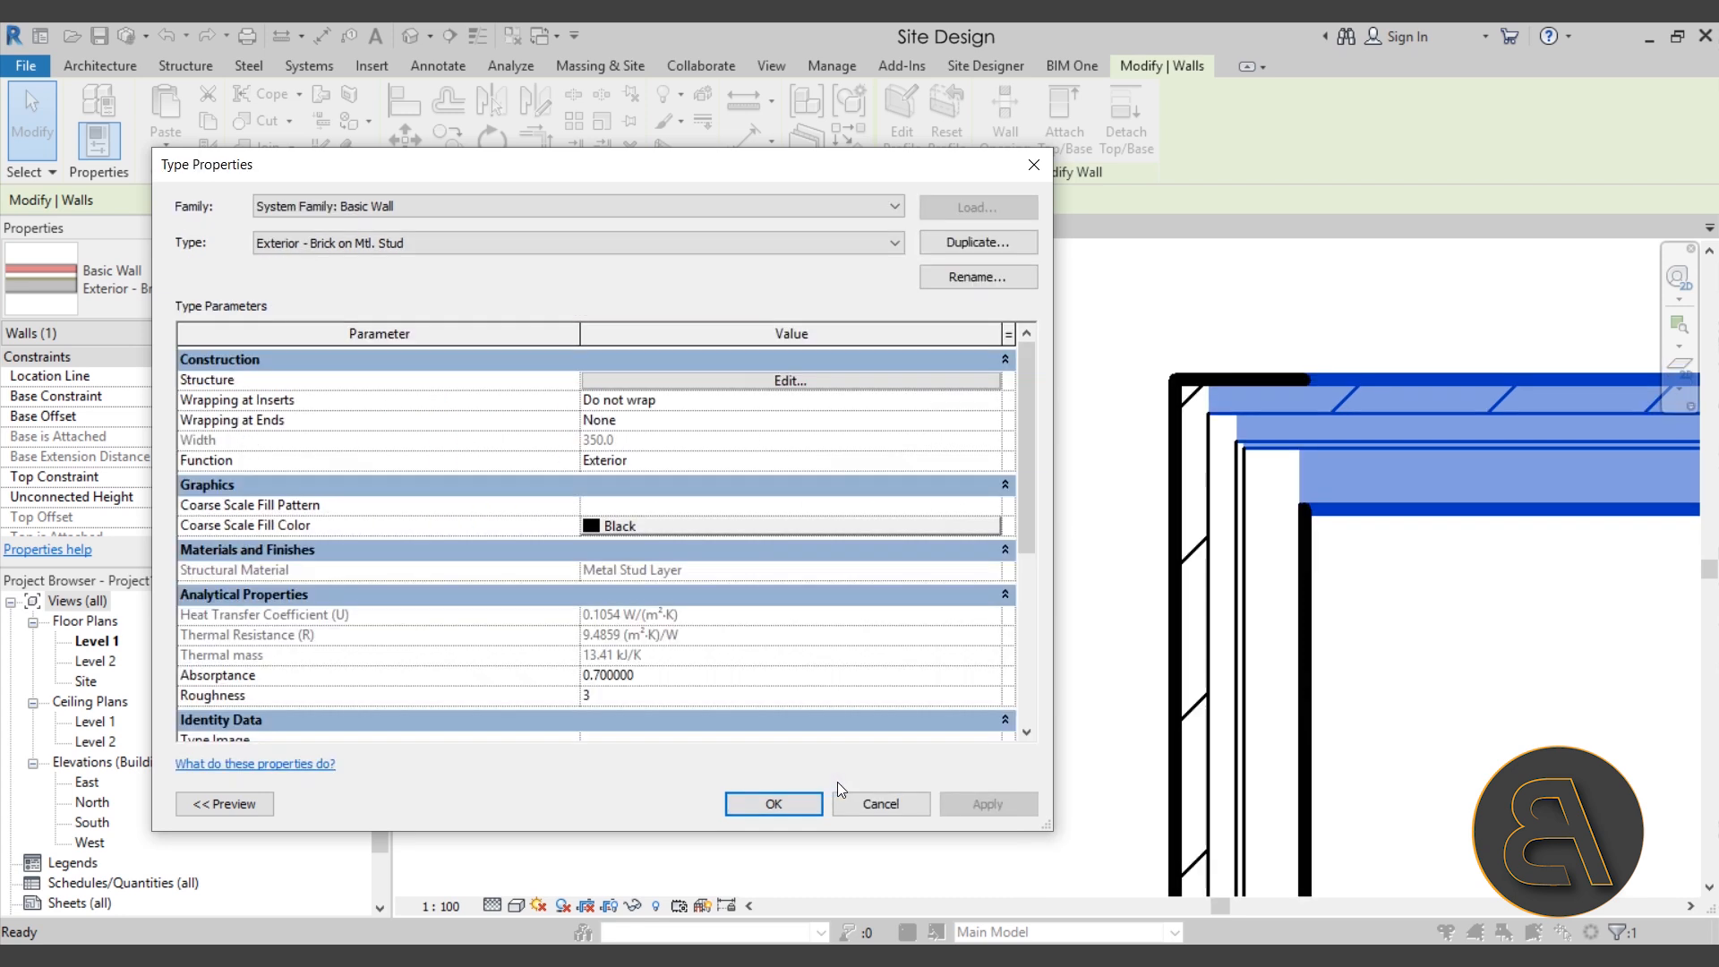
click(869, 804)
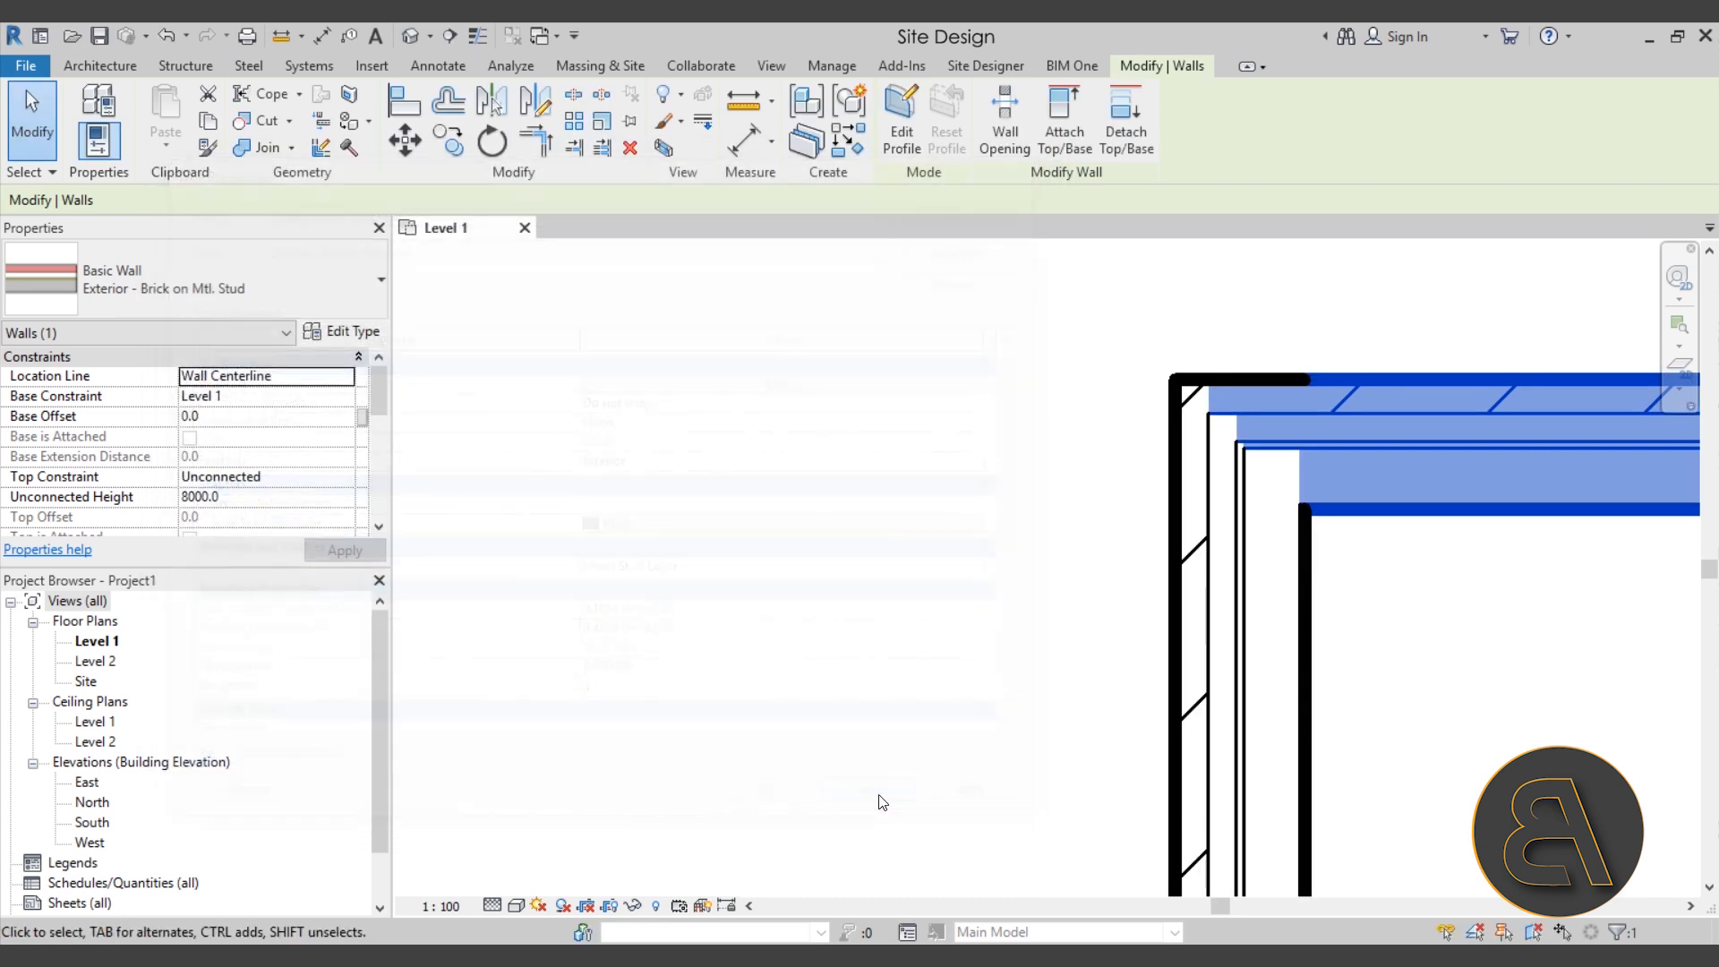
click(830, 735)
middle_drag(774, 571, 768, 588)
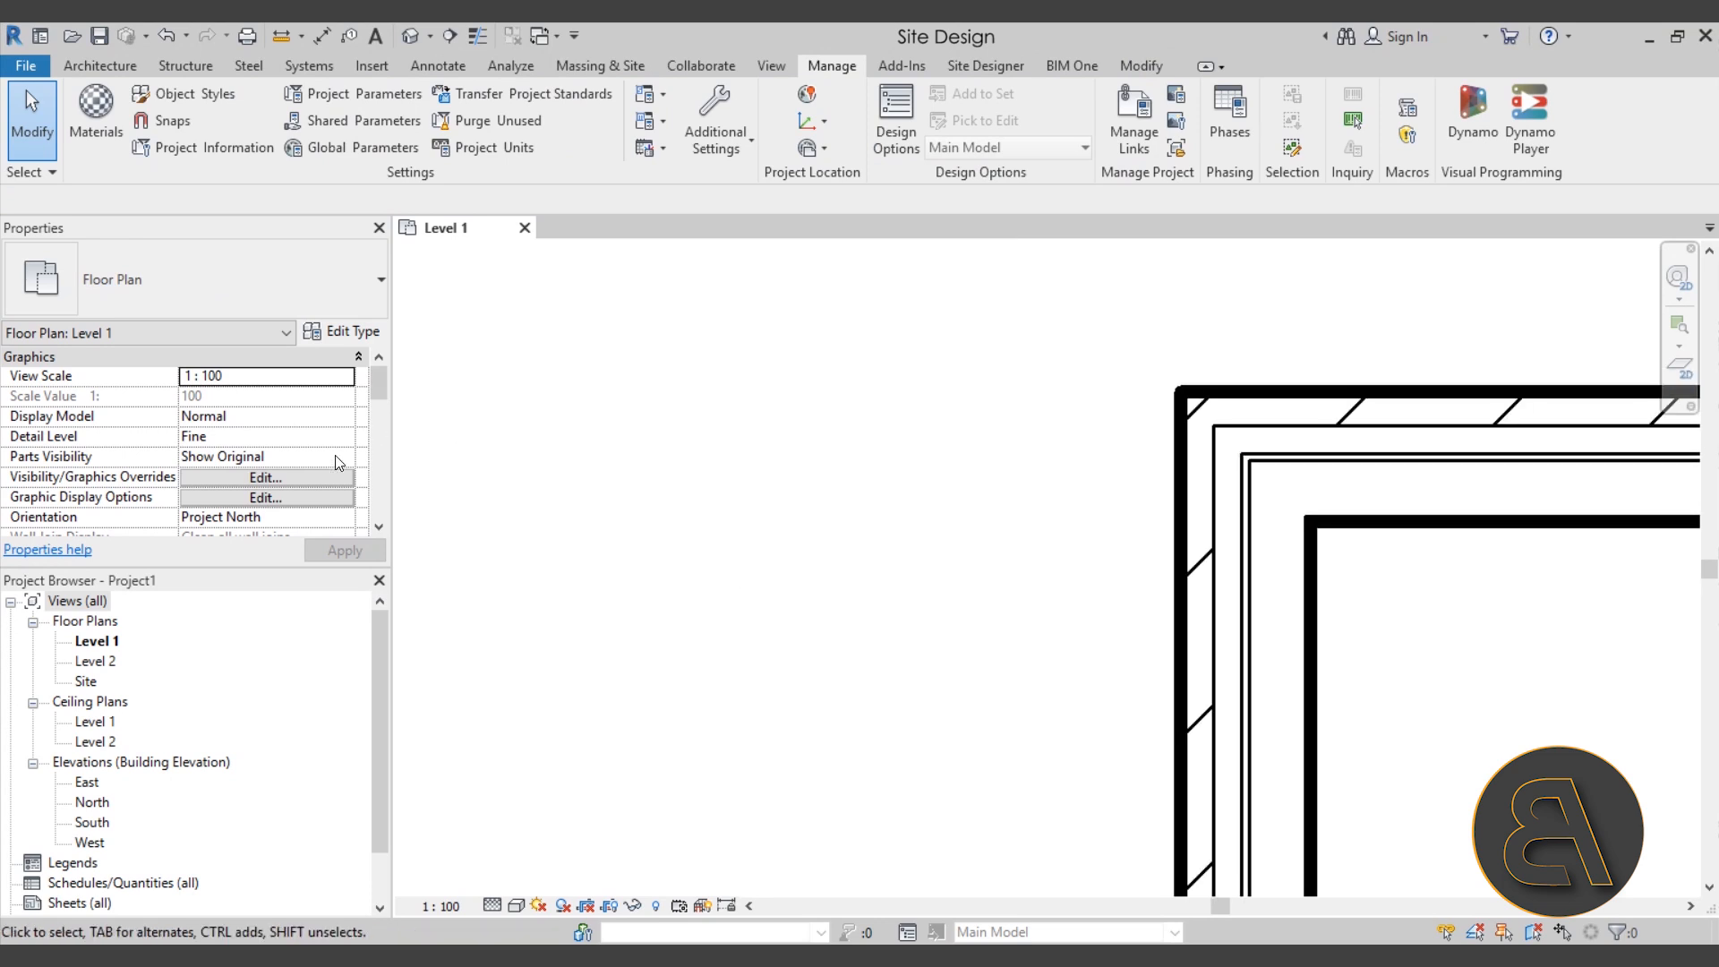
Step: Override host layer cut line styles in the Level 1 view and set the Thermal/Air Layer [3] line color to Red
click(291, 478)
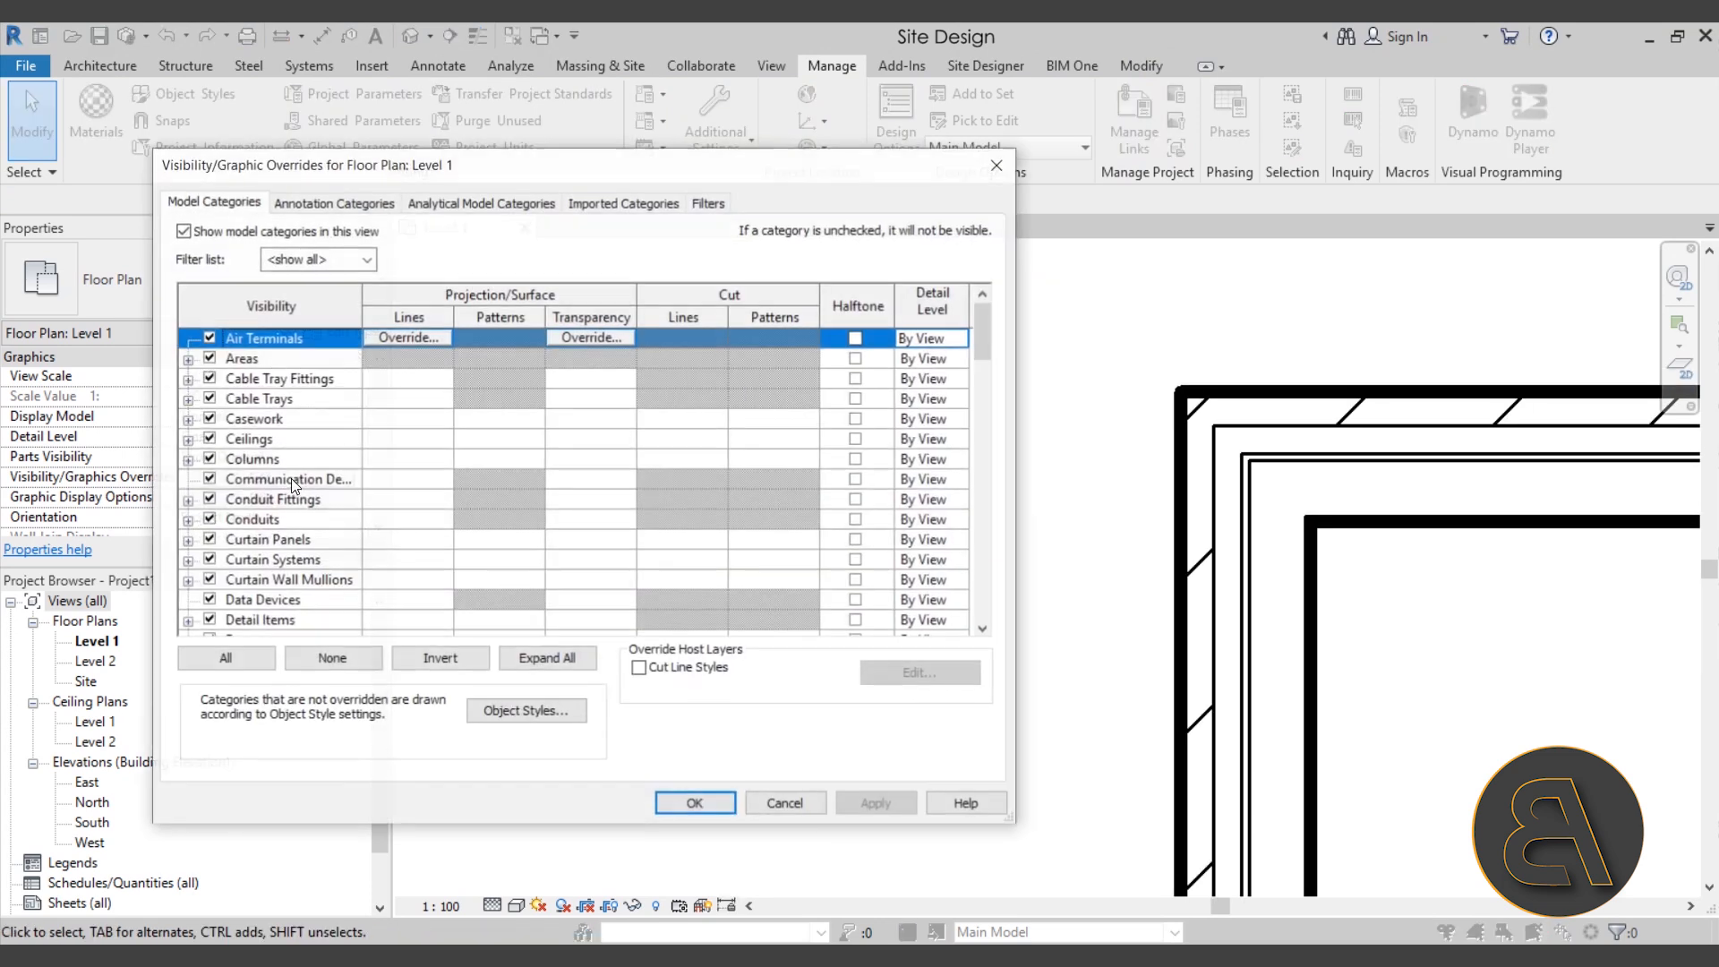
click(658, 673)
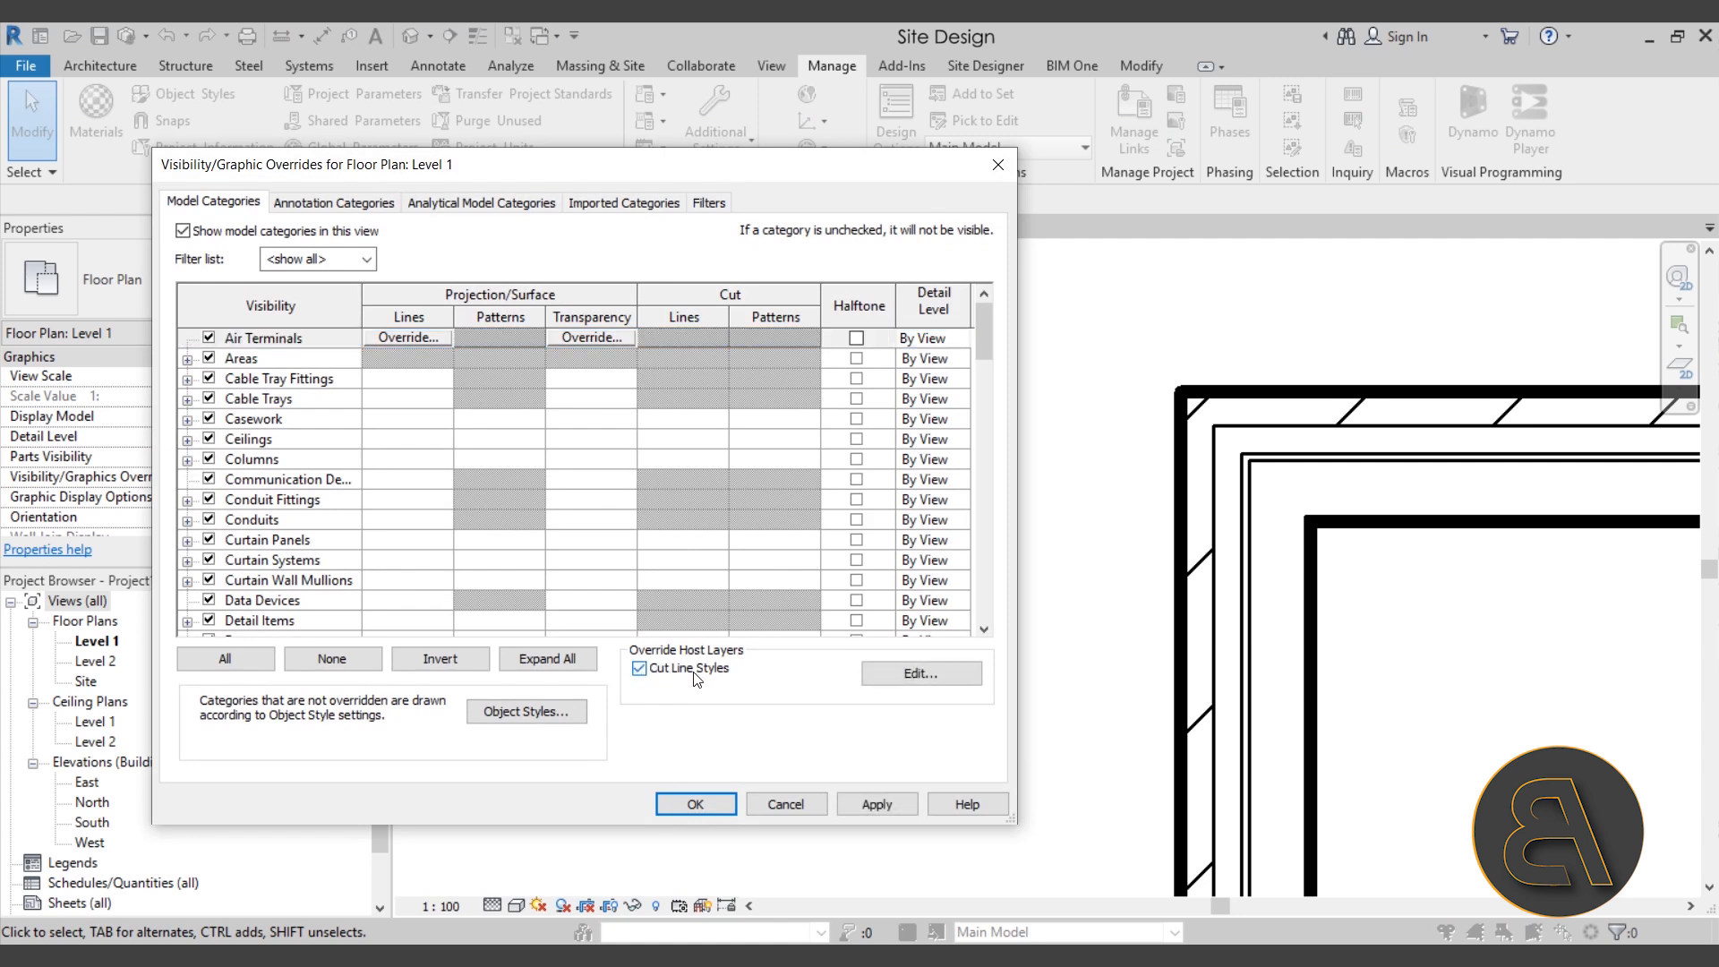
click(871, 681)
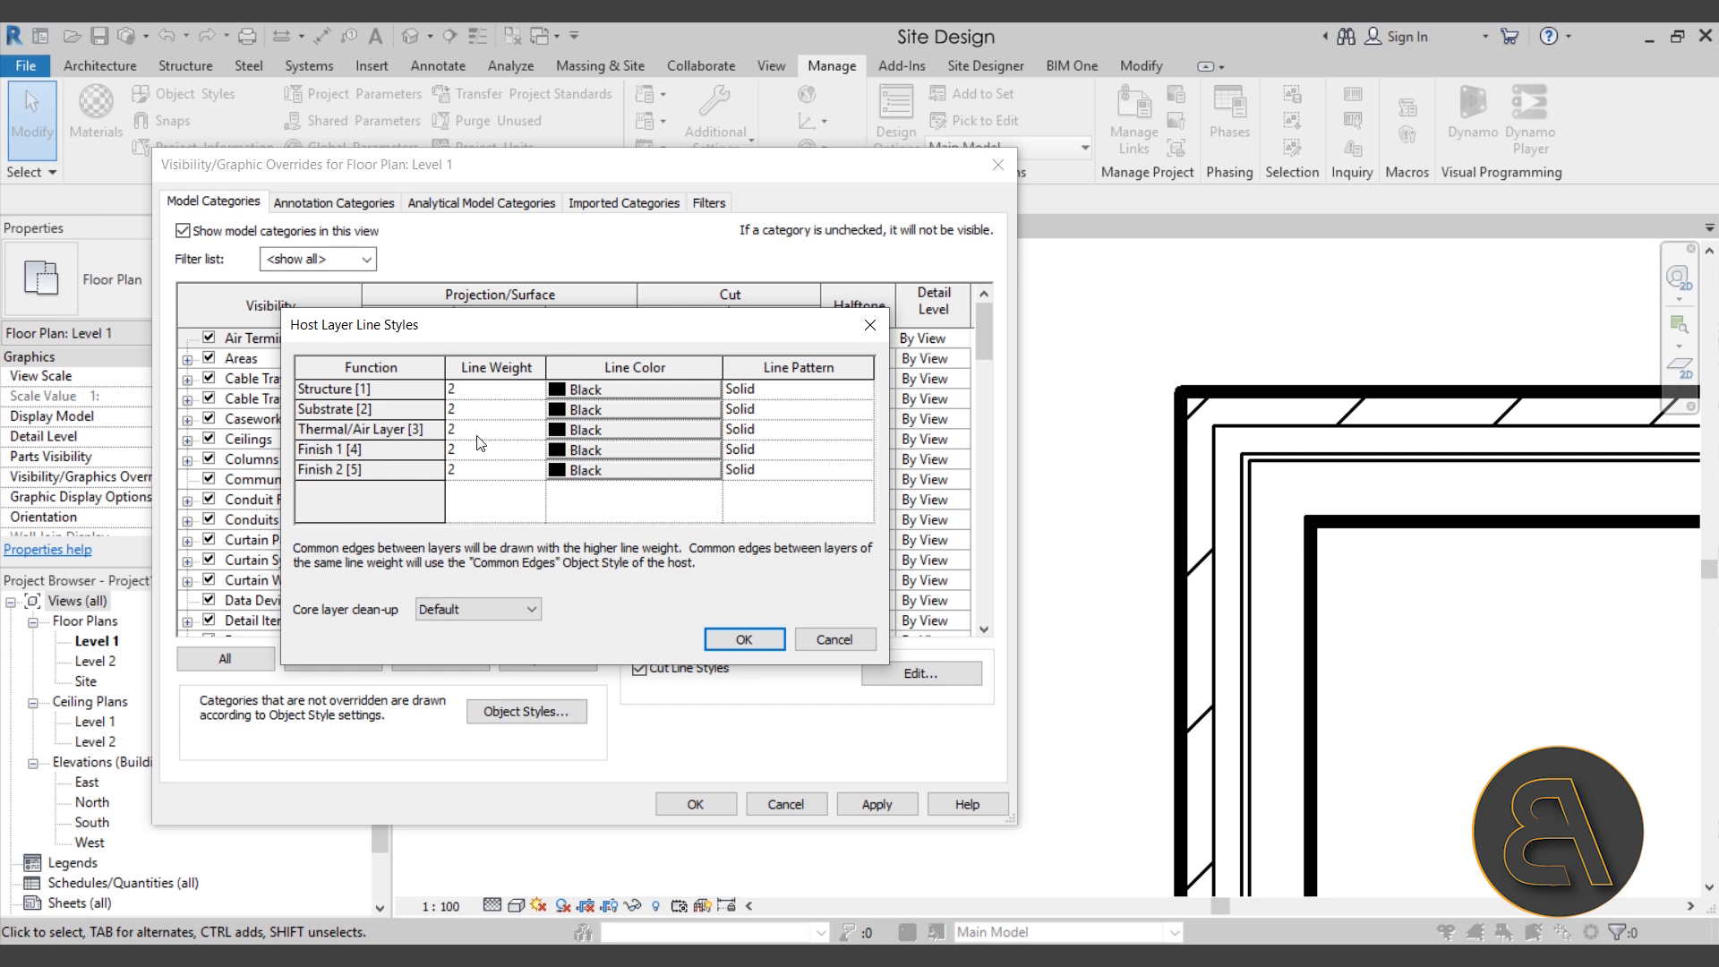
click(565, 435)
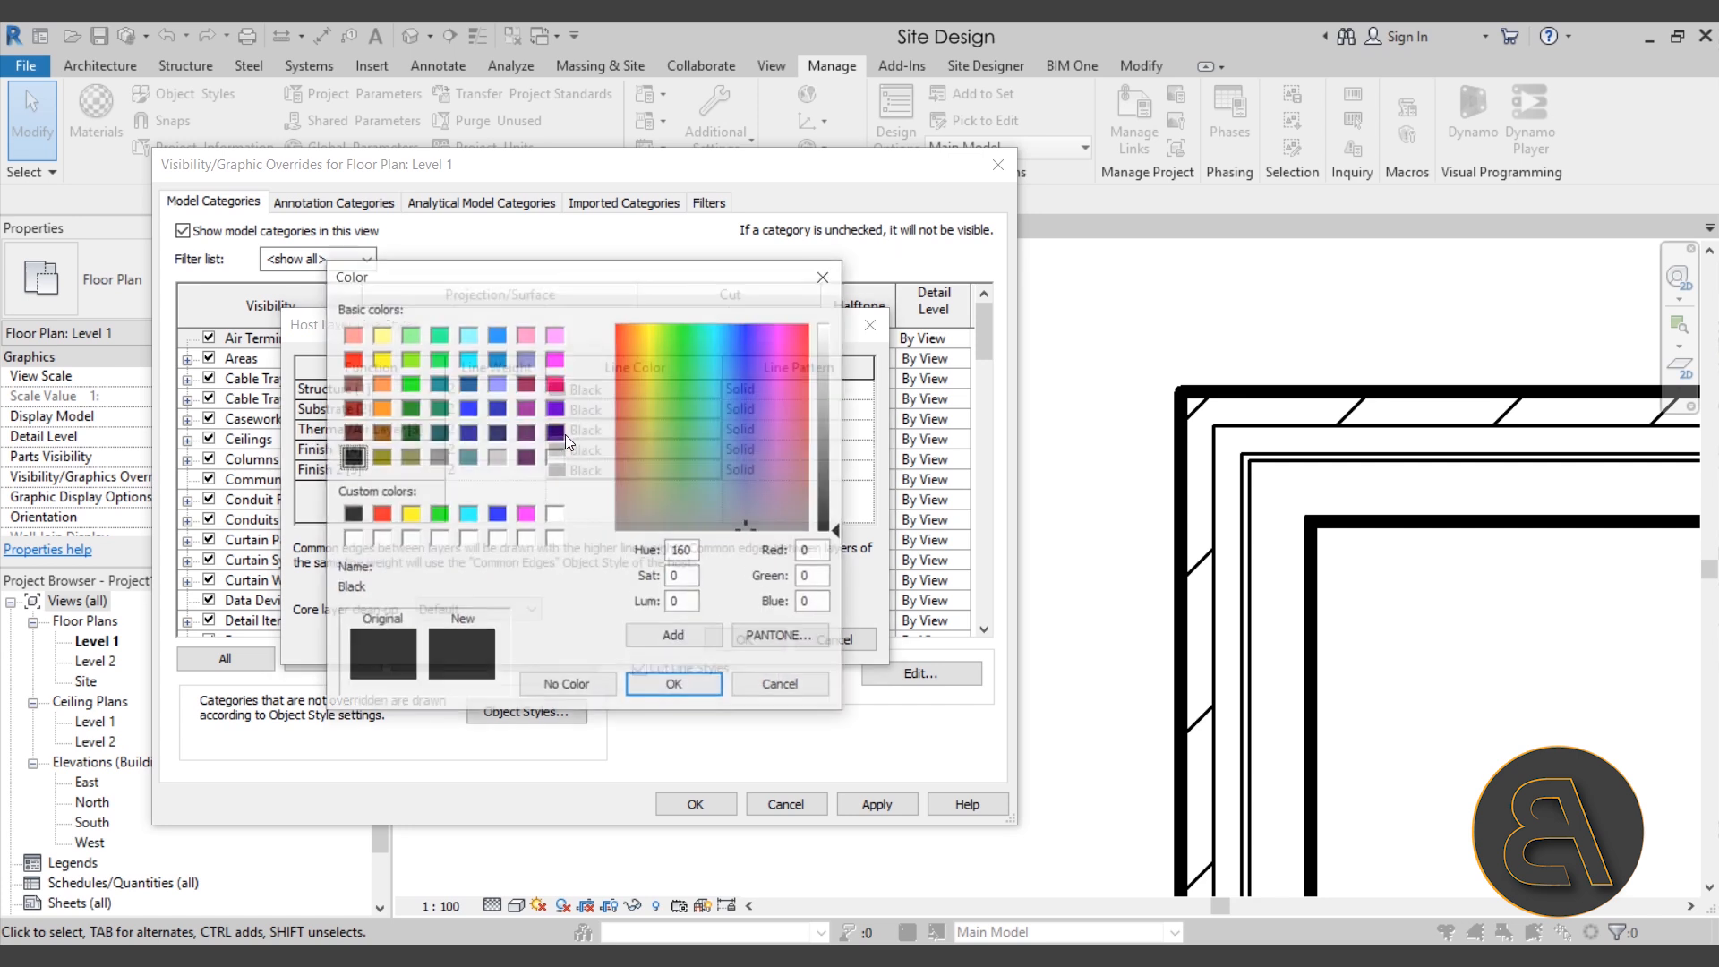
click(352, 359)
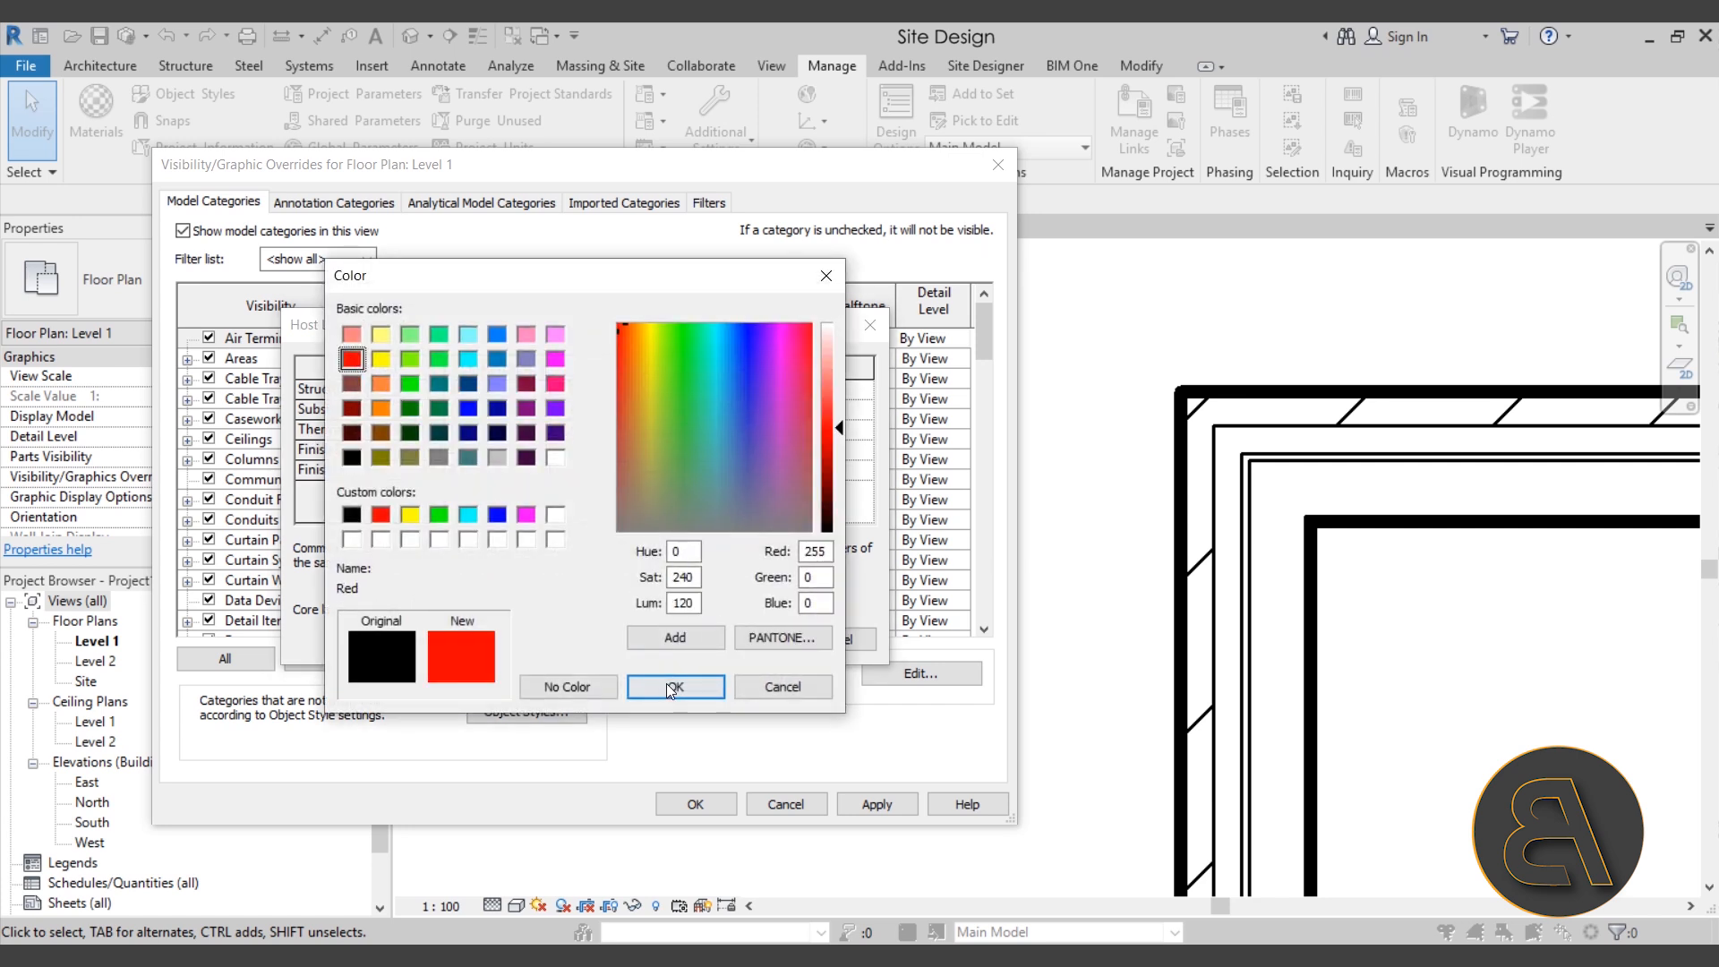
click(666, 684)
Step: Choose a heavier line weight for the Thermal/Air Layer [3], apply the override and accept the view's graphic settings
click(518, 430)
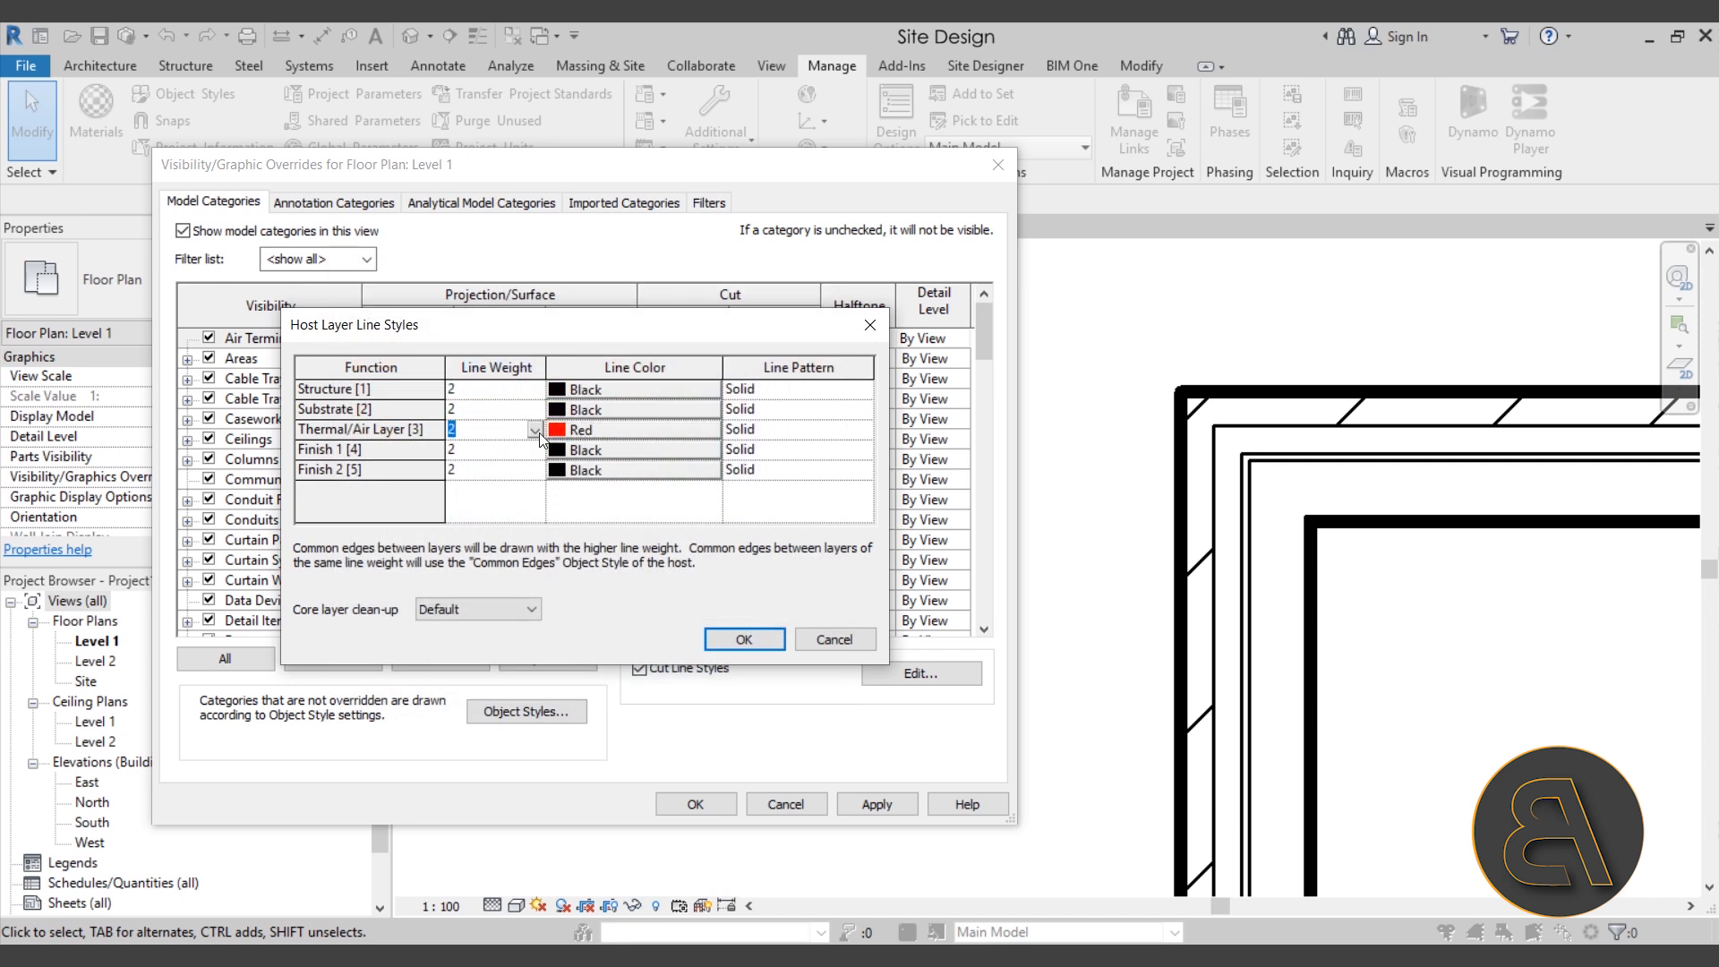
click(536, 430)
click(471, 483)
click(744, 640)
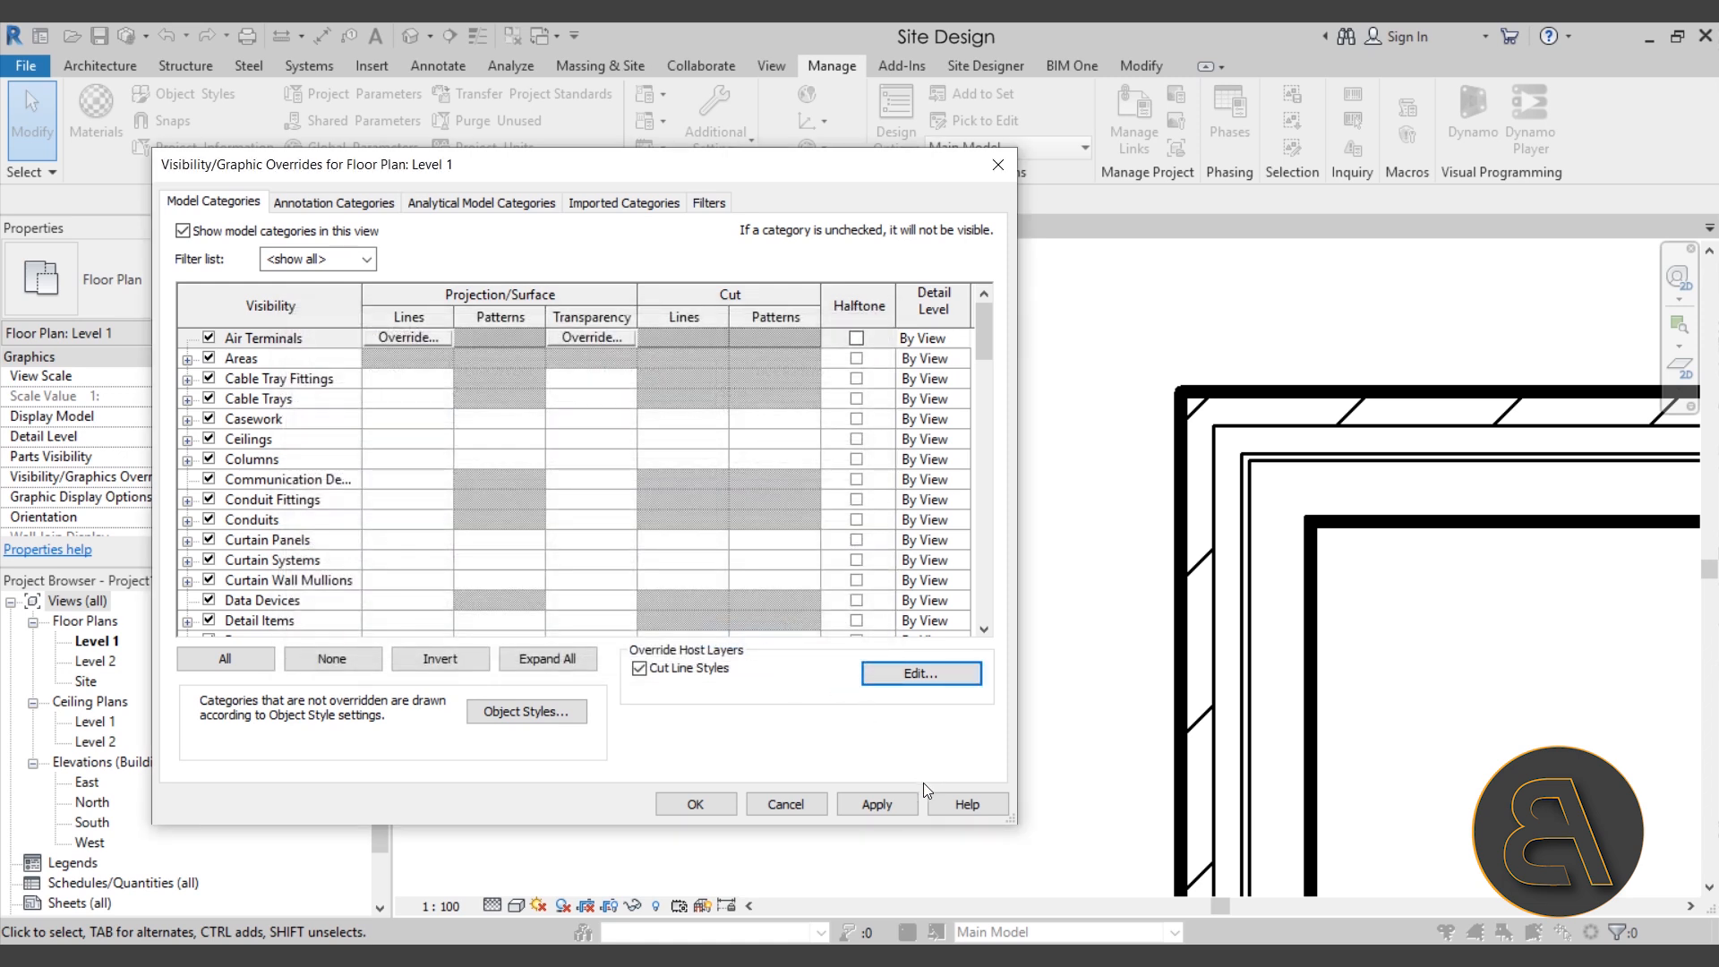
click(873, 806)
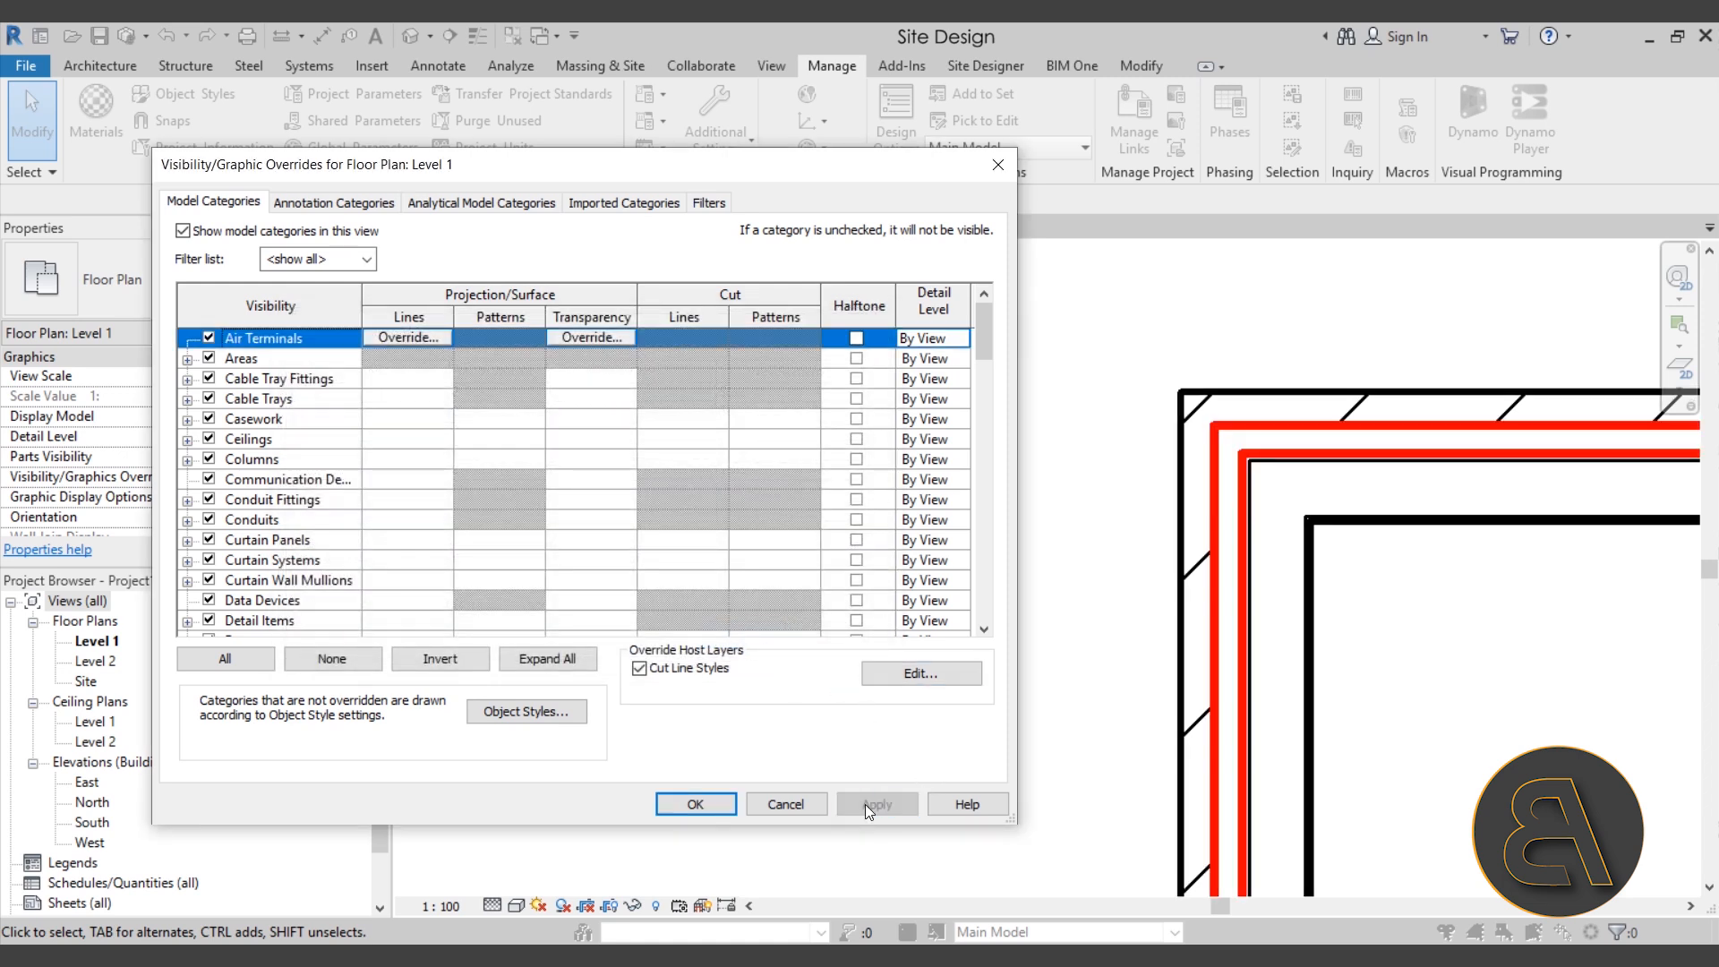
click(696, 803)
Step: Examine the overridden air layer lines at the wall's free end and around the corner in the floor plan
scroll(727, 532, down, 2)
scroll(899, 535, down, 1)
middle_drag(1113, 626, 734, 572)
middle_drag(982, 568, 722, 575)
scroll(1228, 384, up, 3)
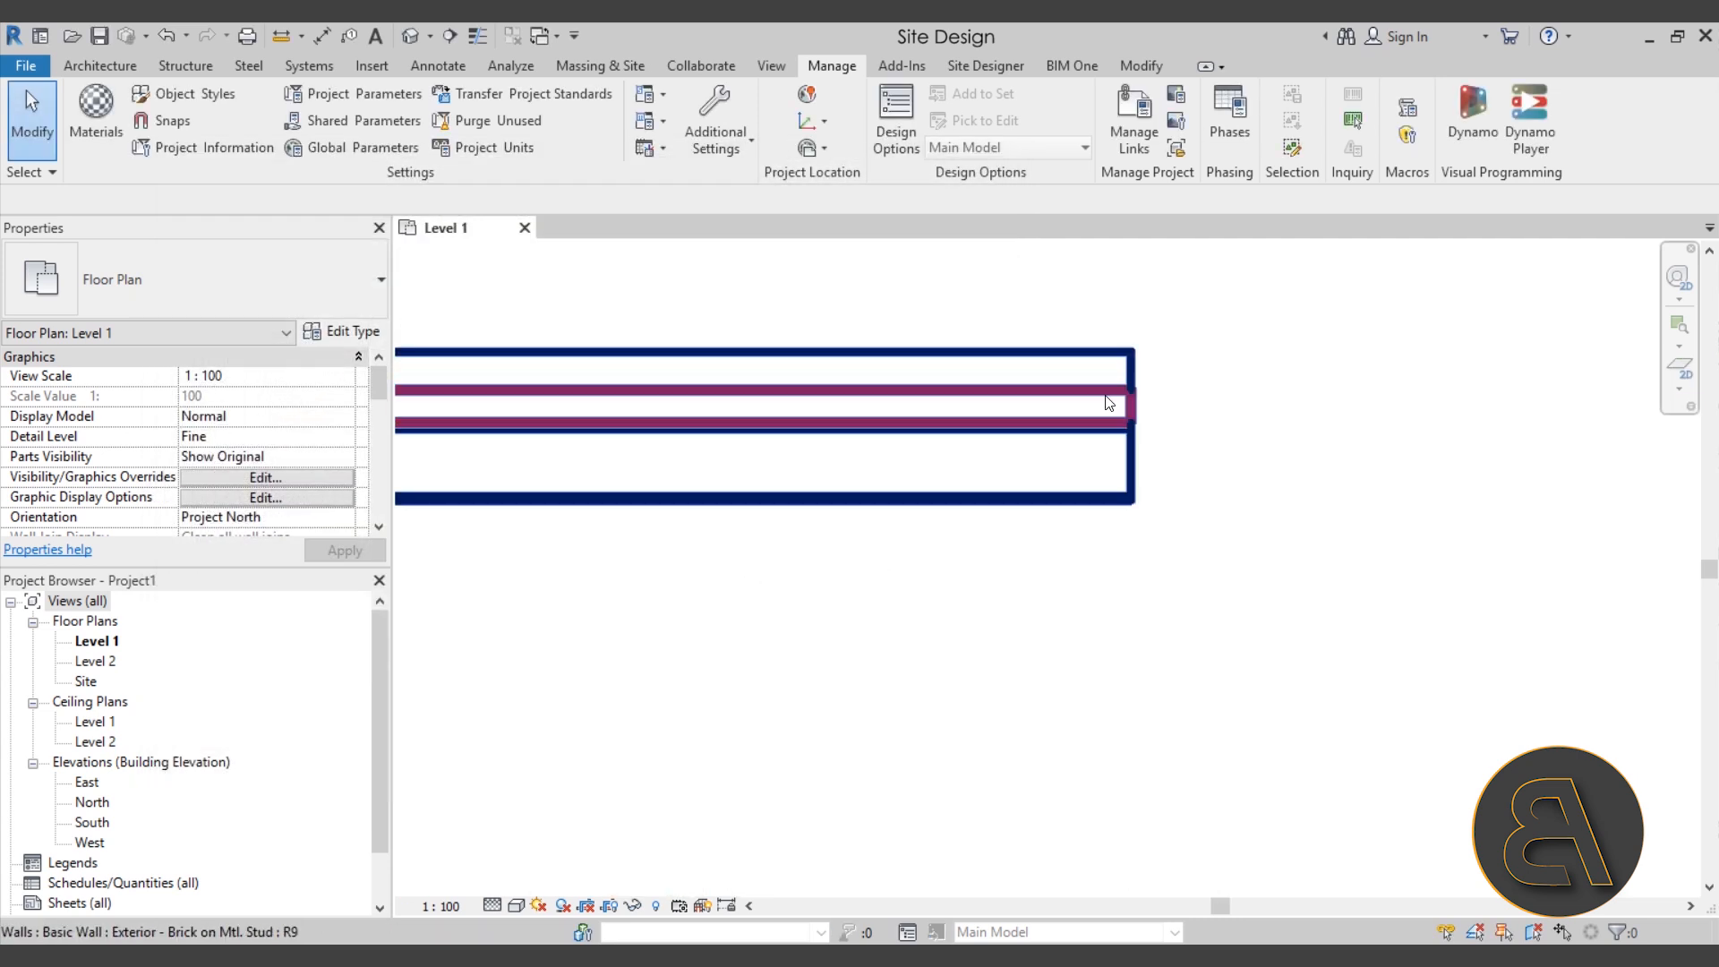
scroll(1105, 395, up, 3)
scroll(1172, 443, down, 3)
scroll(877, 454, down, 1)
middle_drag(944, 464, 1566, 456)
mouse_move(547, 454)
middle_down()
mouse_move(1253, 461)
mouse_move(1069, 445)
middle_up()
scroll(869, 409, down, 2)
middle_drag(871, 573, 760, 295)
scroll(752, 292, down, 3)
middle_drag(956, 353, 798, 510)
scroll(698, 447, up, 3)
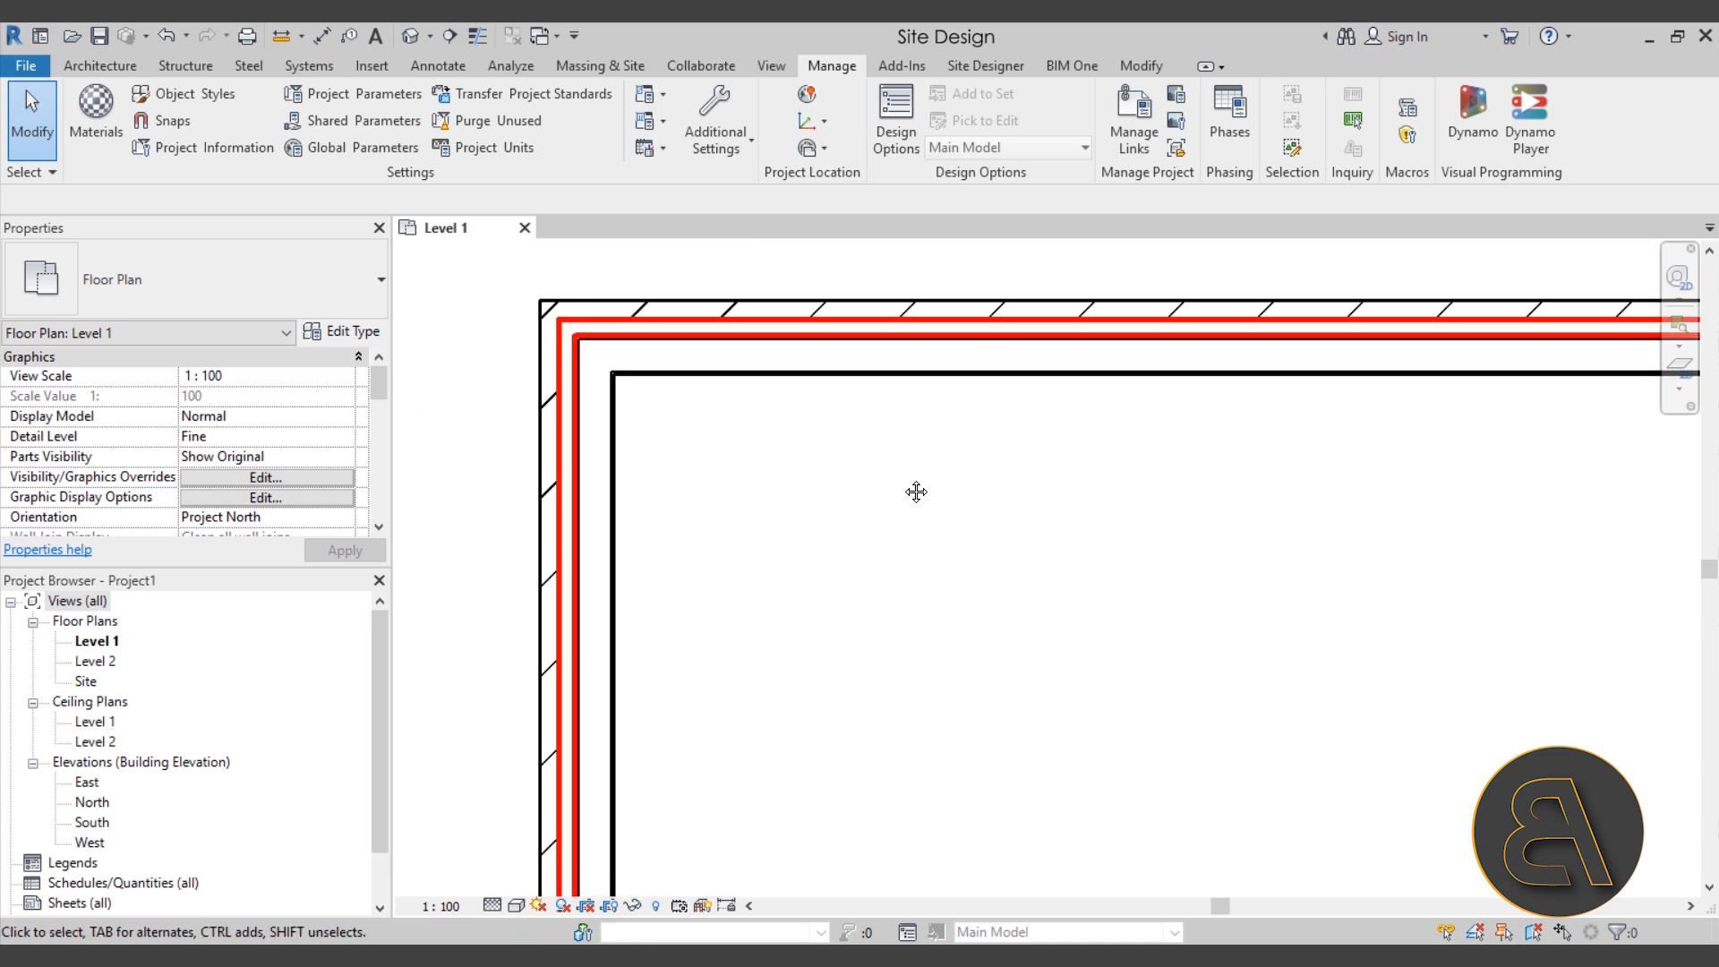
middle_drag(915, 491, 824, 480)
scroll(752, 475, up, 2)
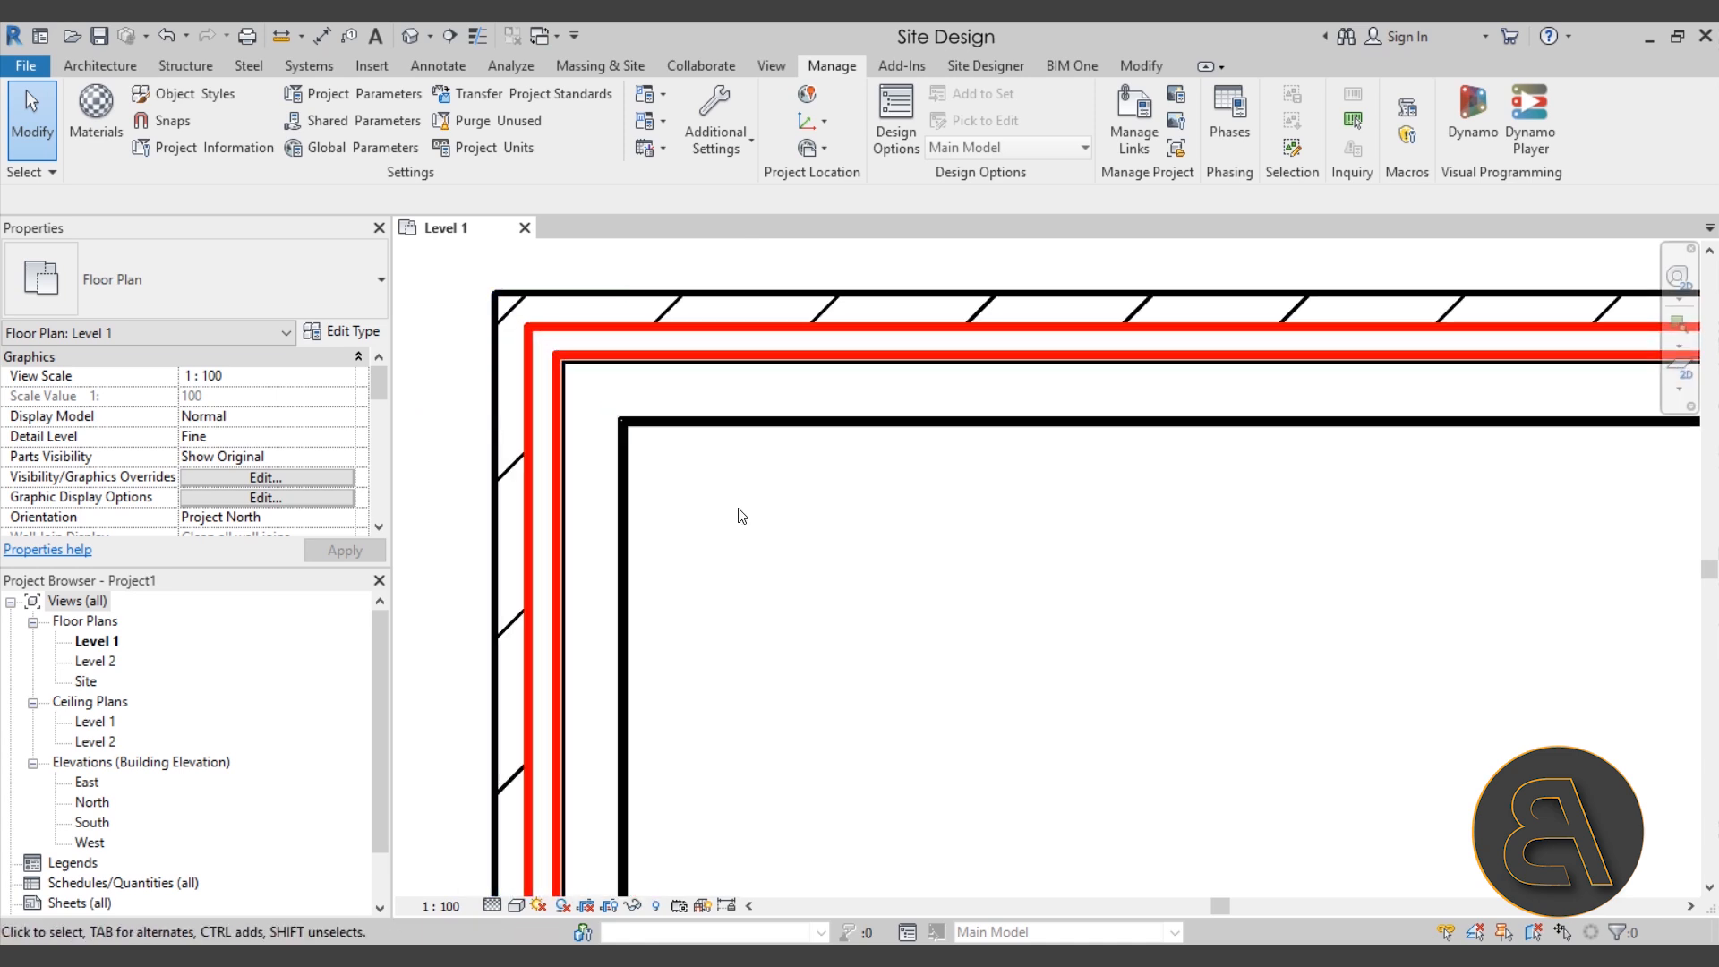
click(443, 68)
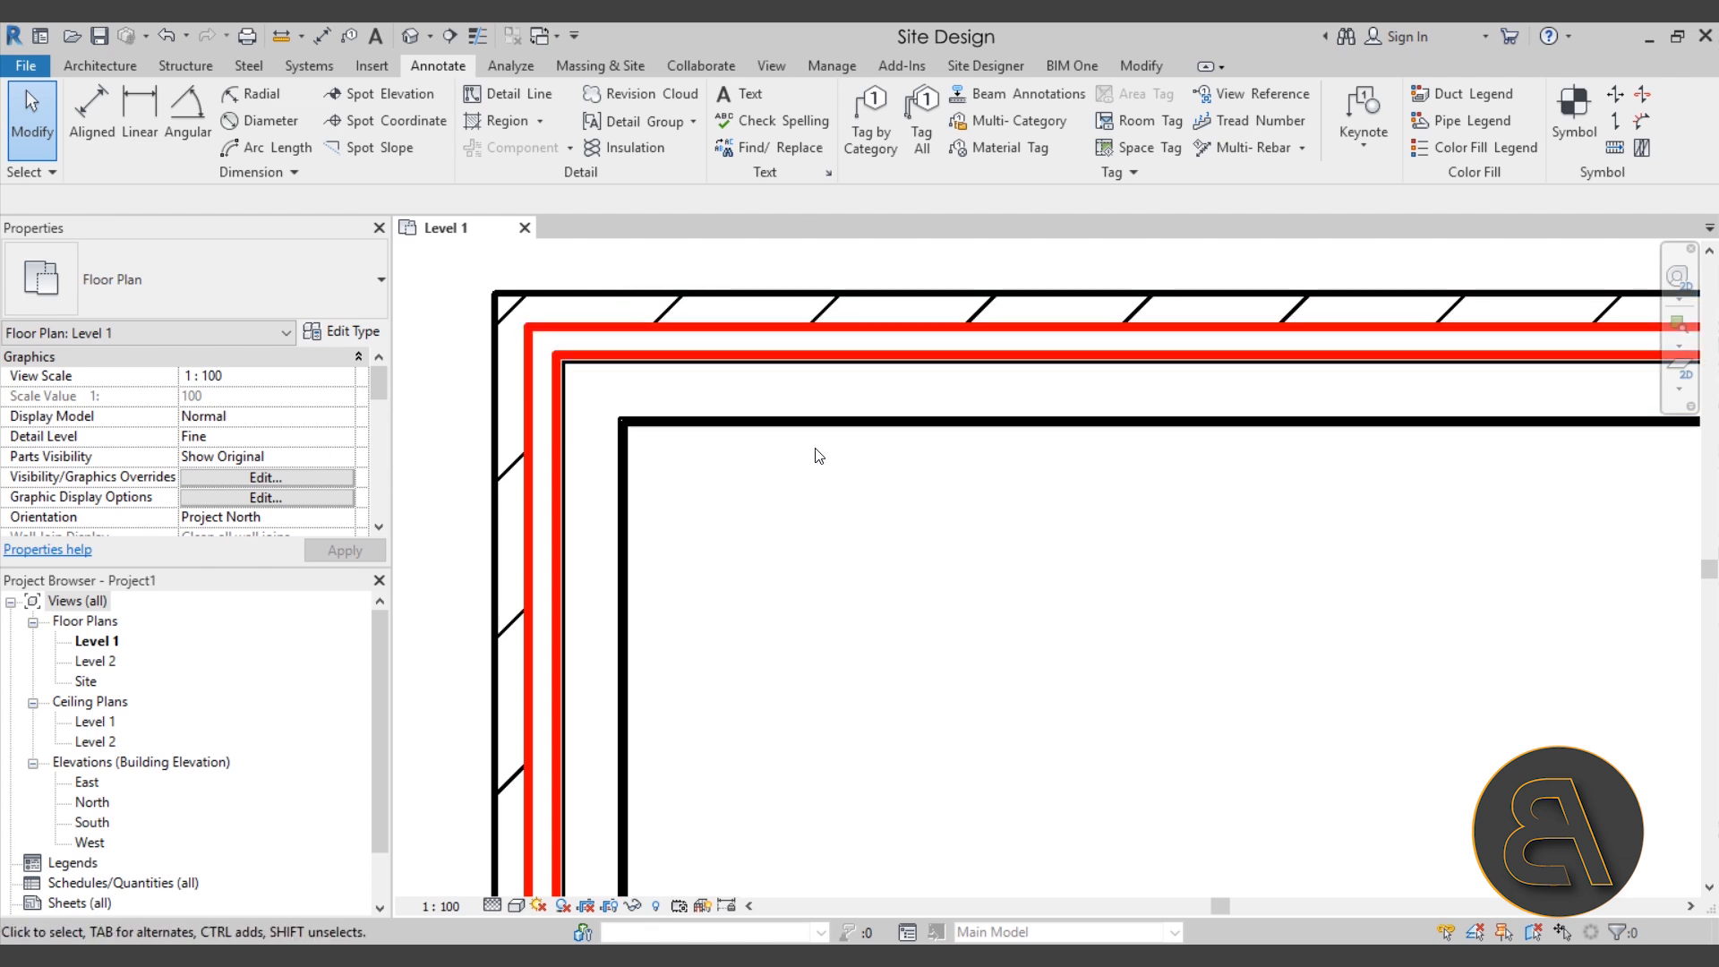
scroll(867, 331, down, 3)
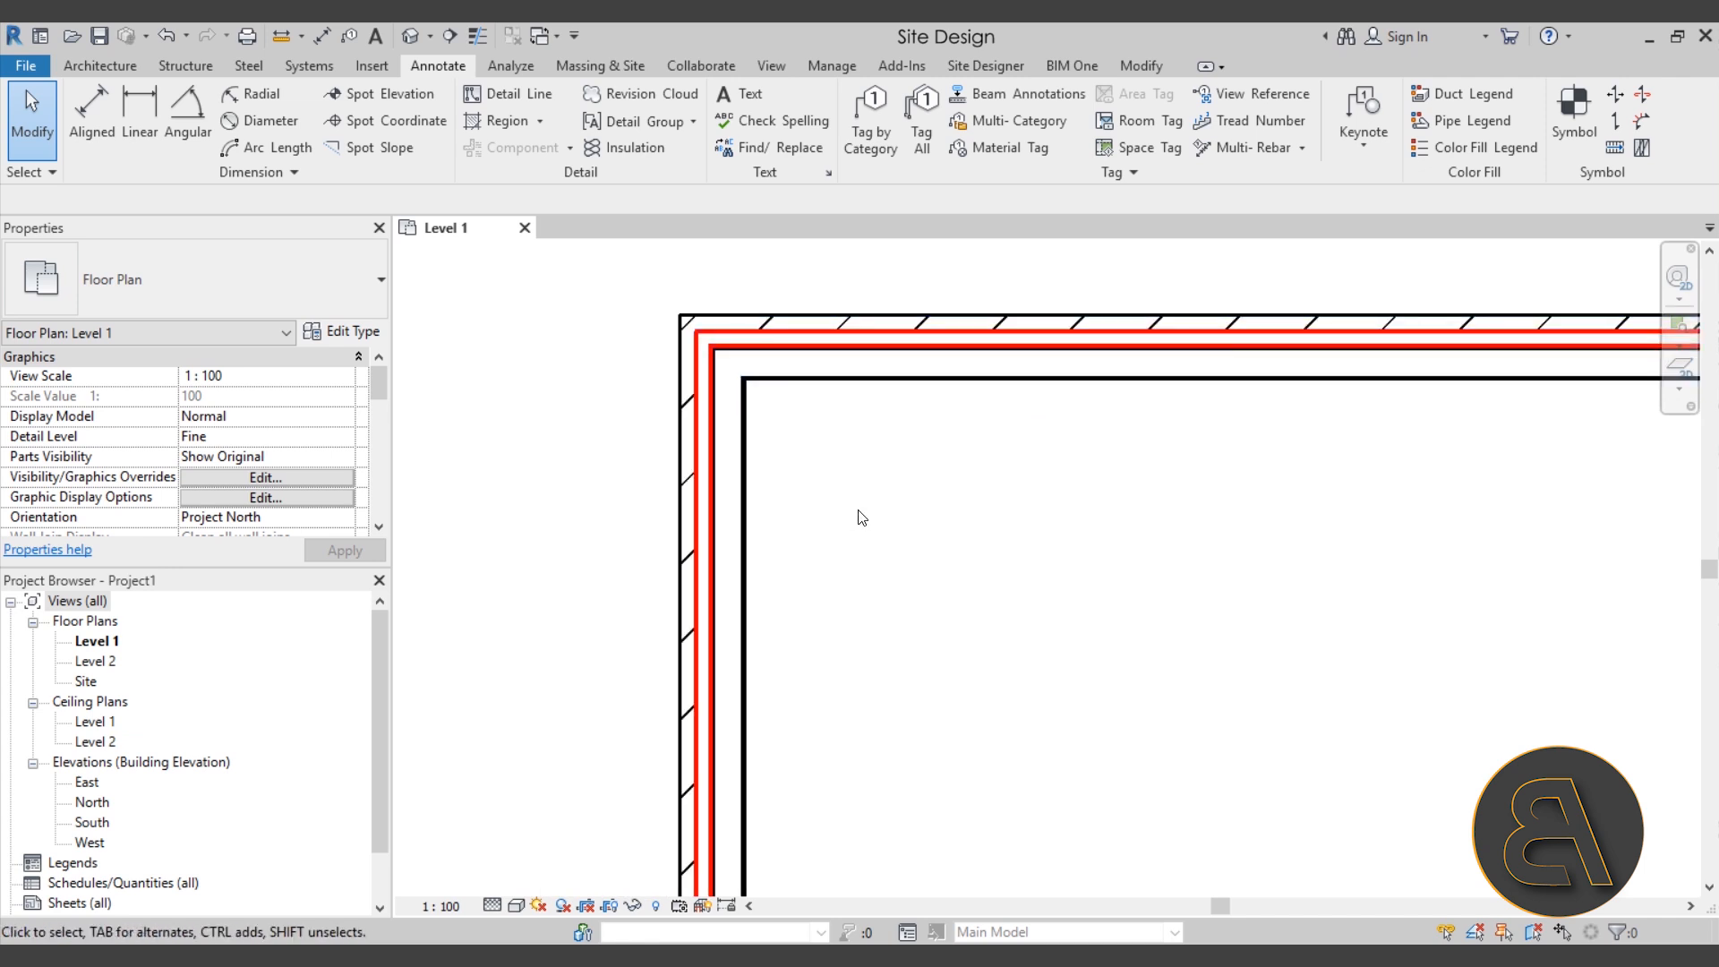
middle_drag(905, 479, 792, 476)
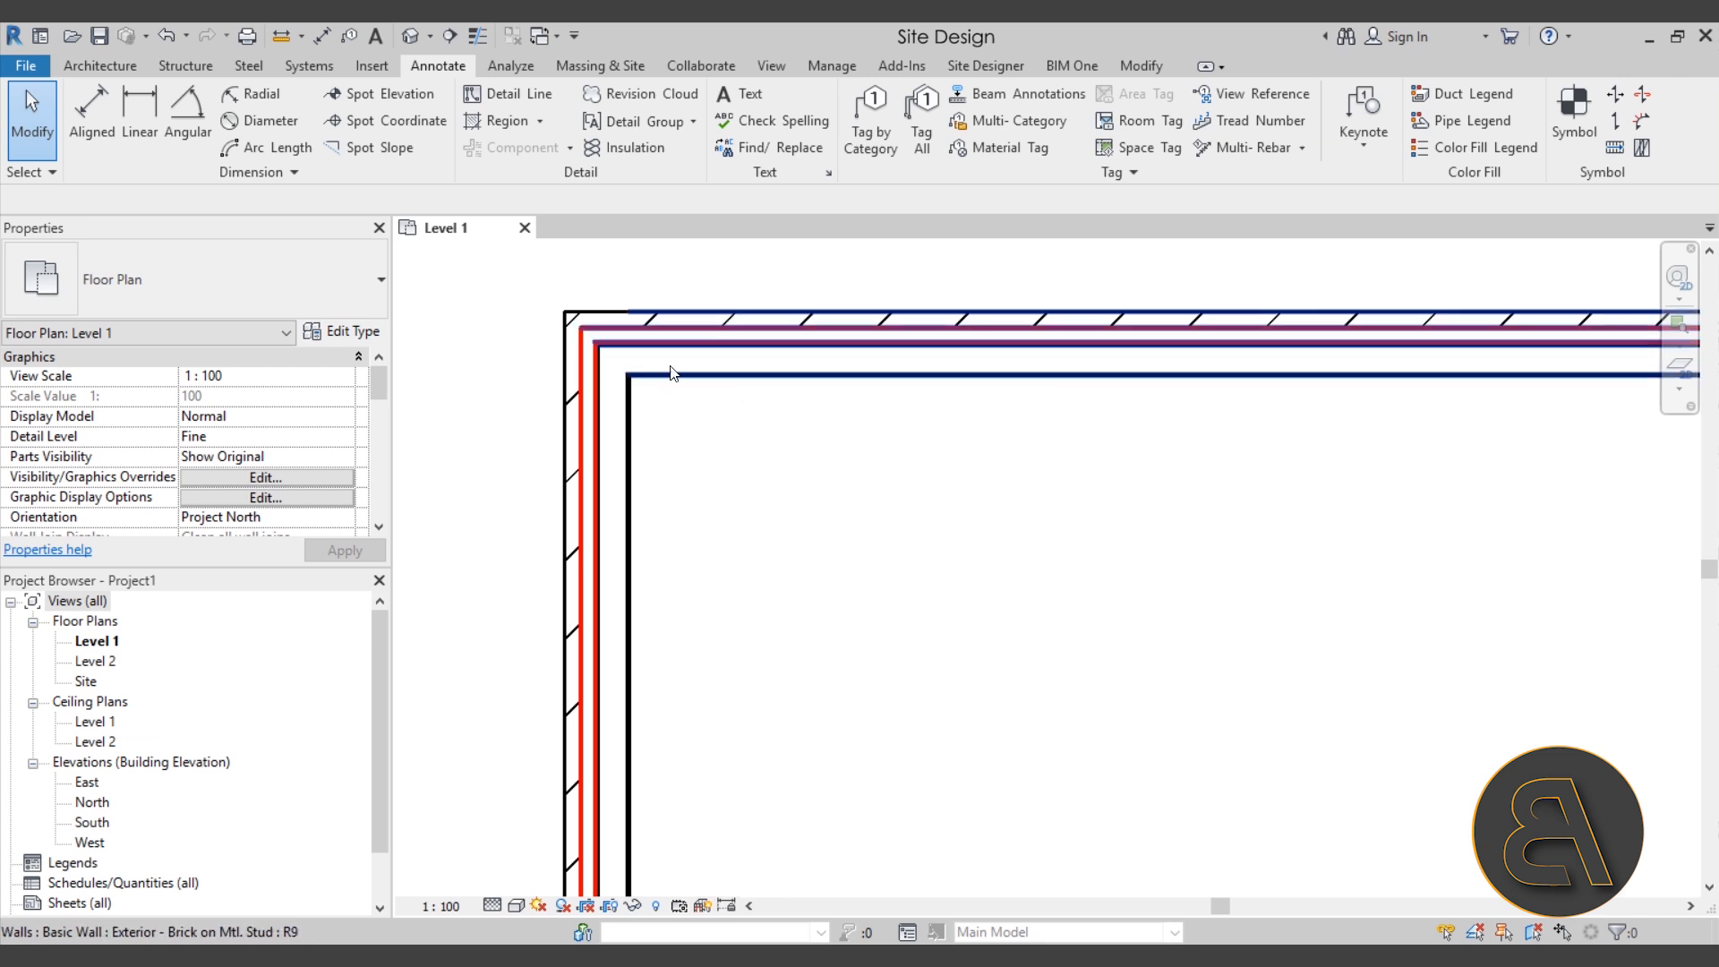
Step: Draw a slightly sloping Exterior - Brick on CMU wall about 2140 mm long inside the corner of the existing walls
click(79, 68)
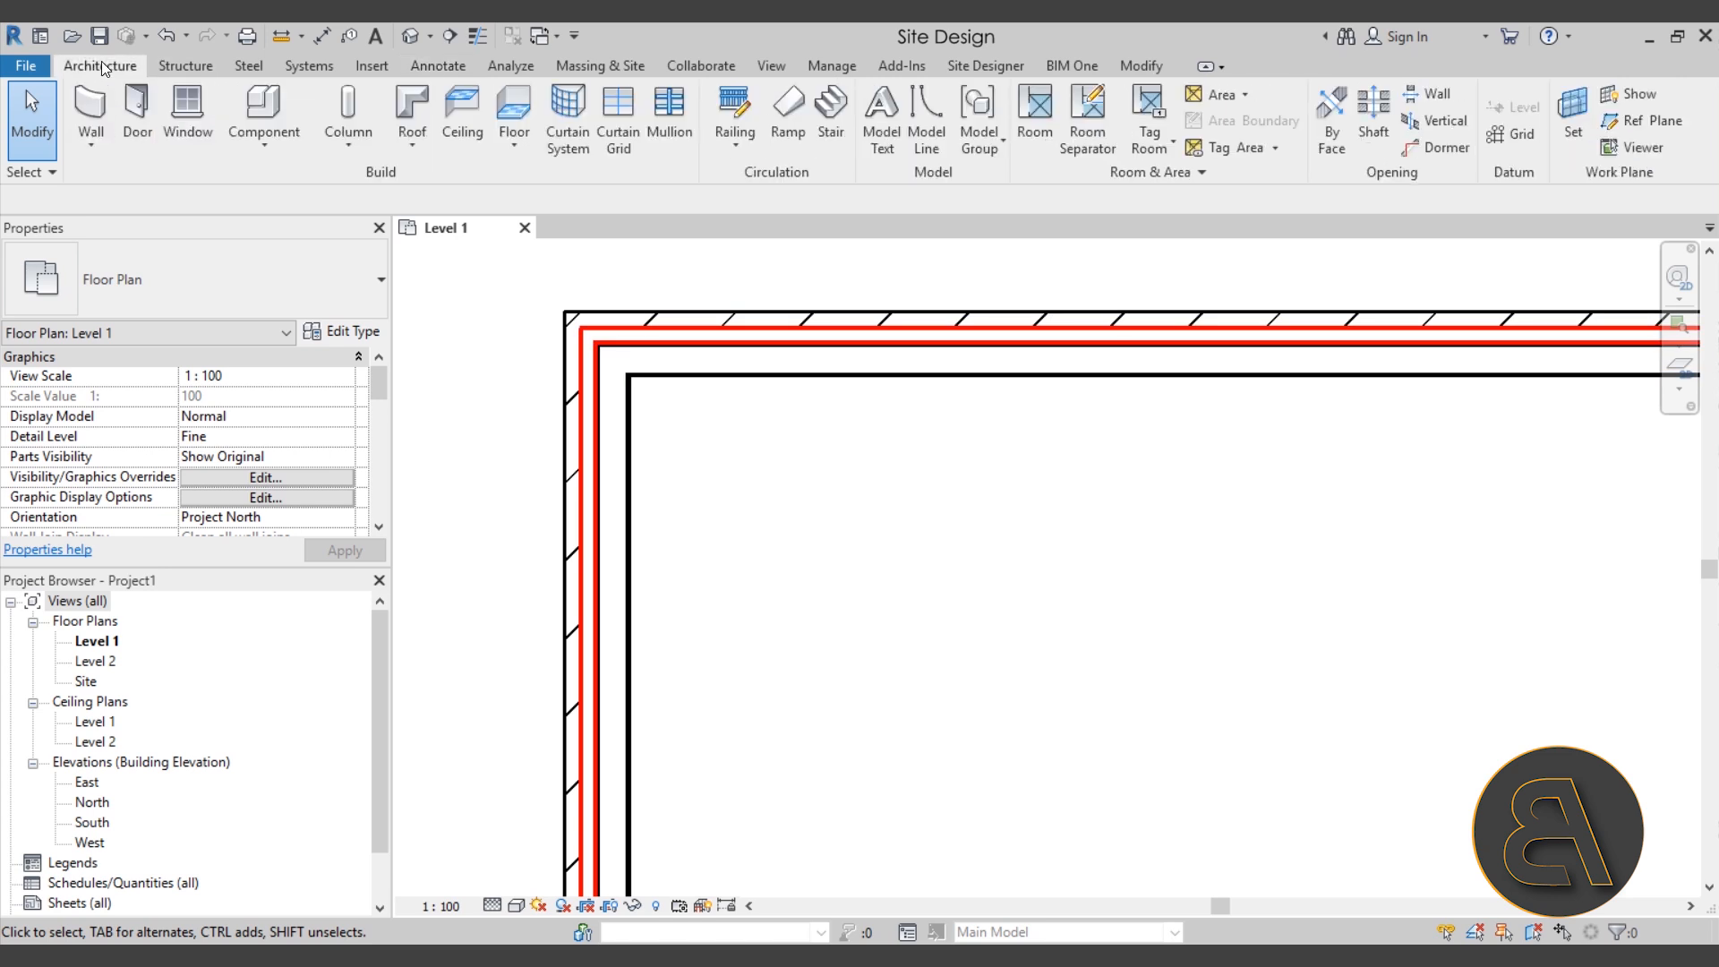
click(84, 104)
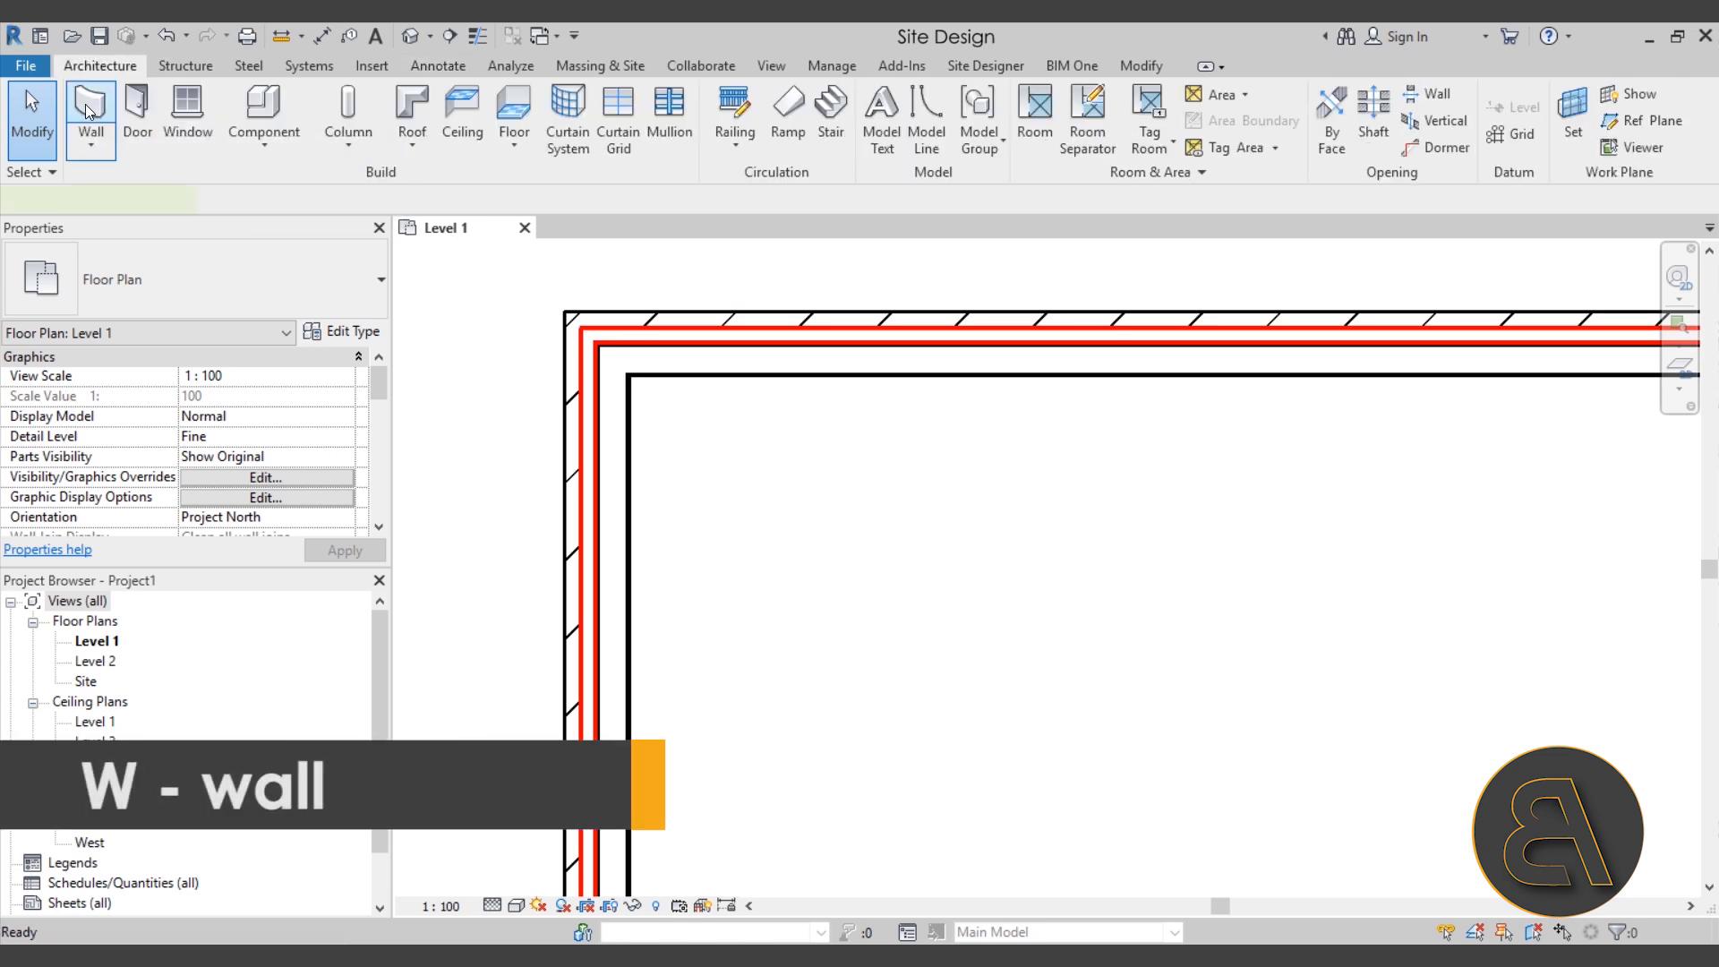
click(165, 298)
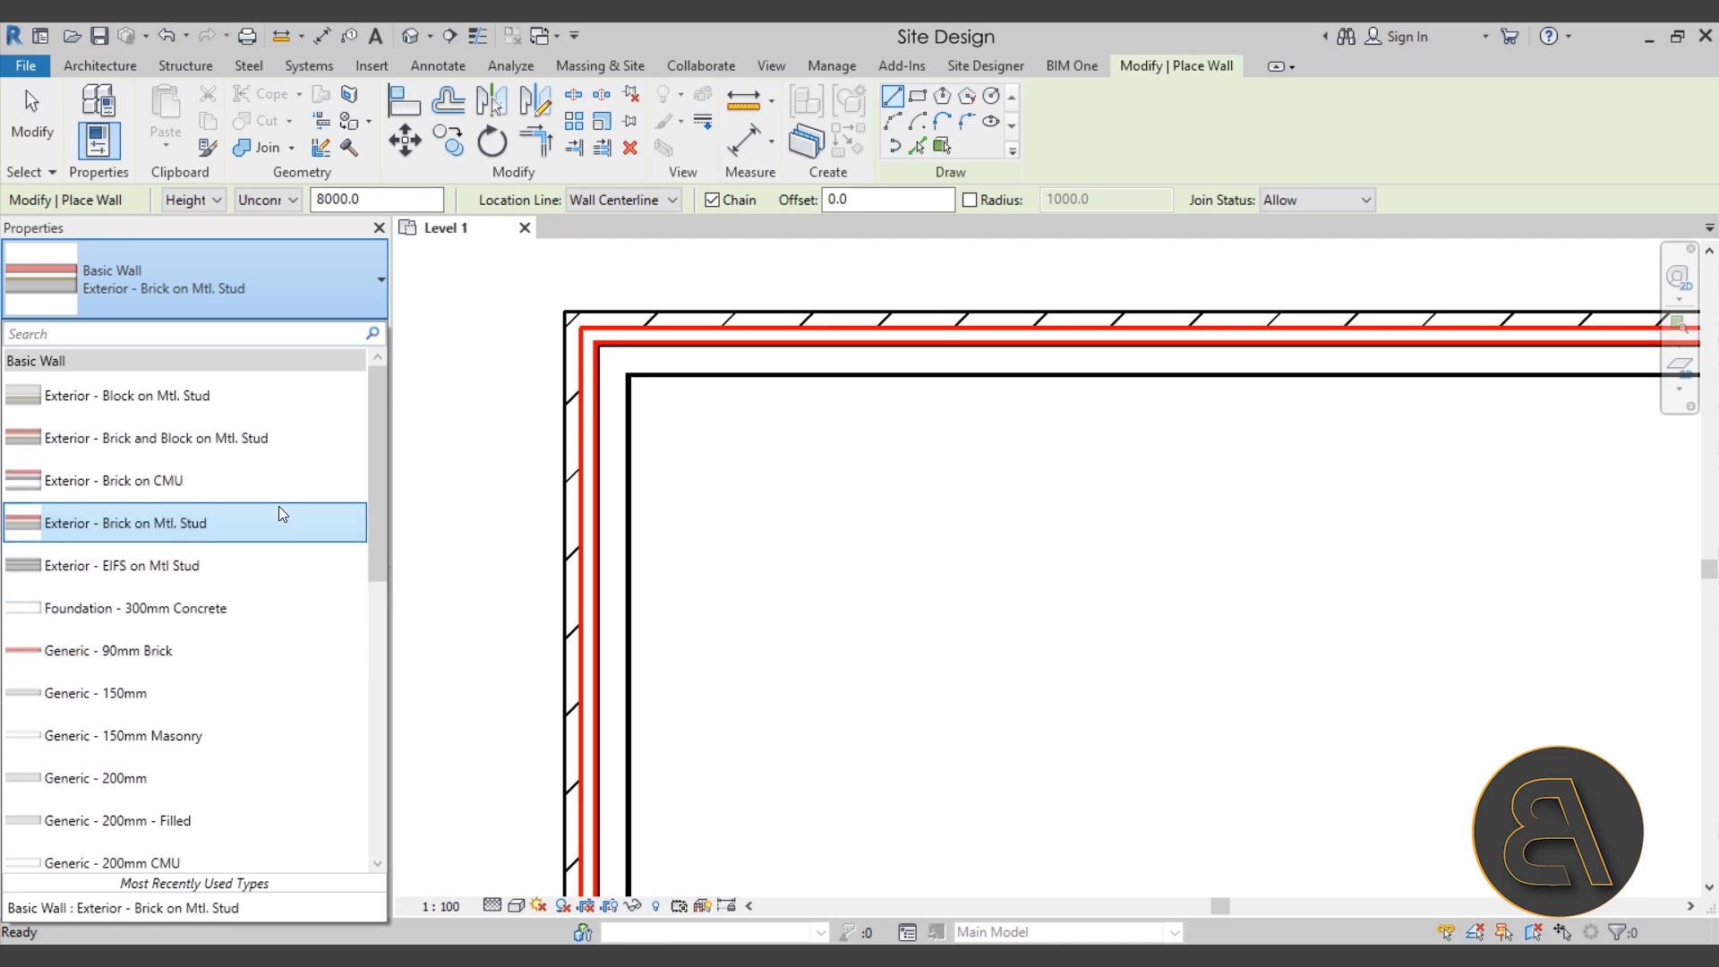
click(175, 476)
click(1215, 598)
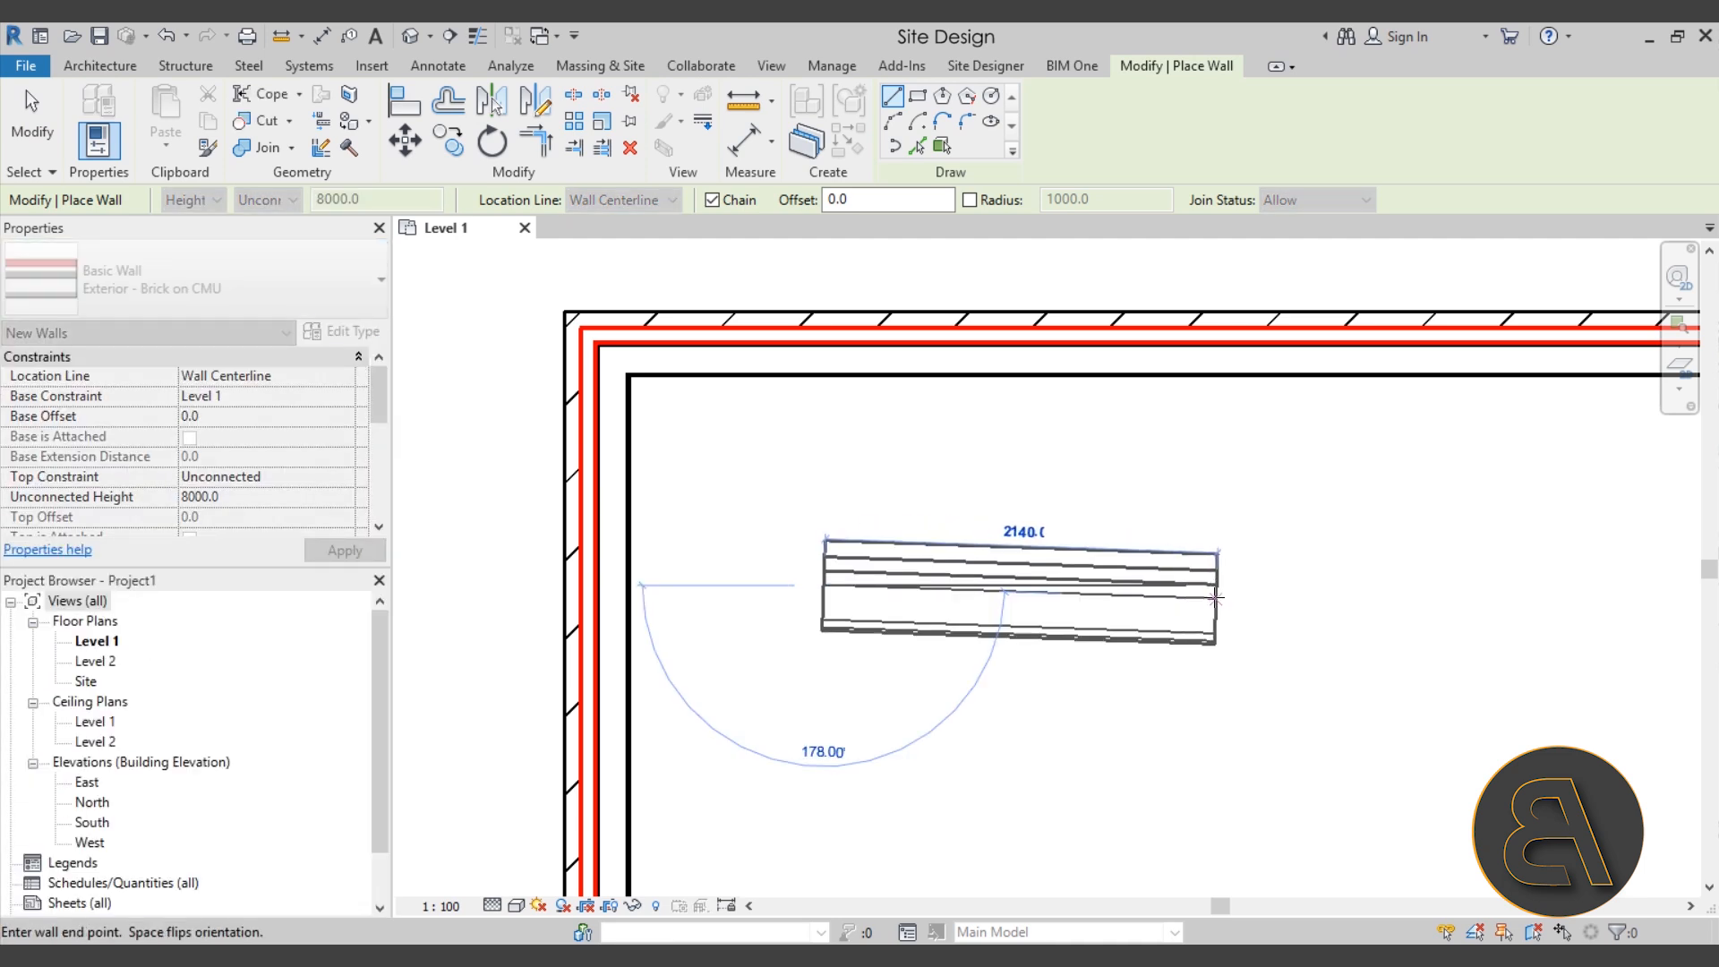
middle_drag(972, 673, 887, 638)
key(Escape)
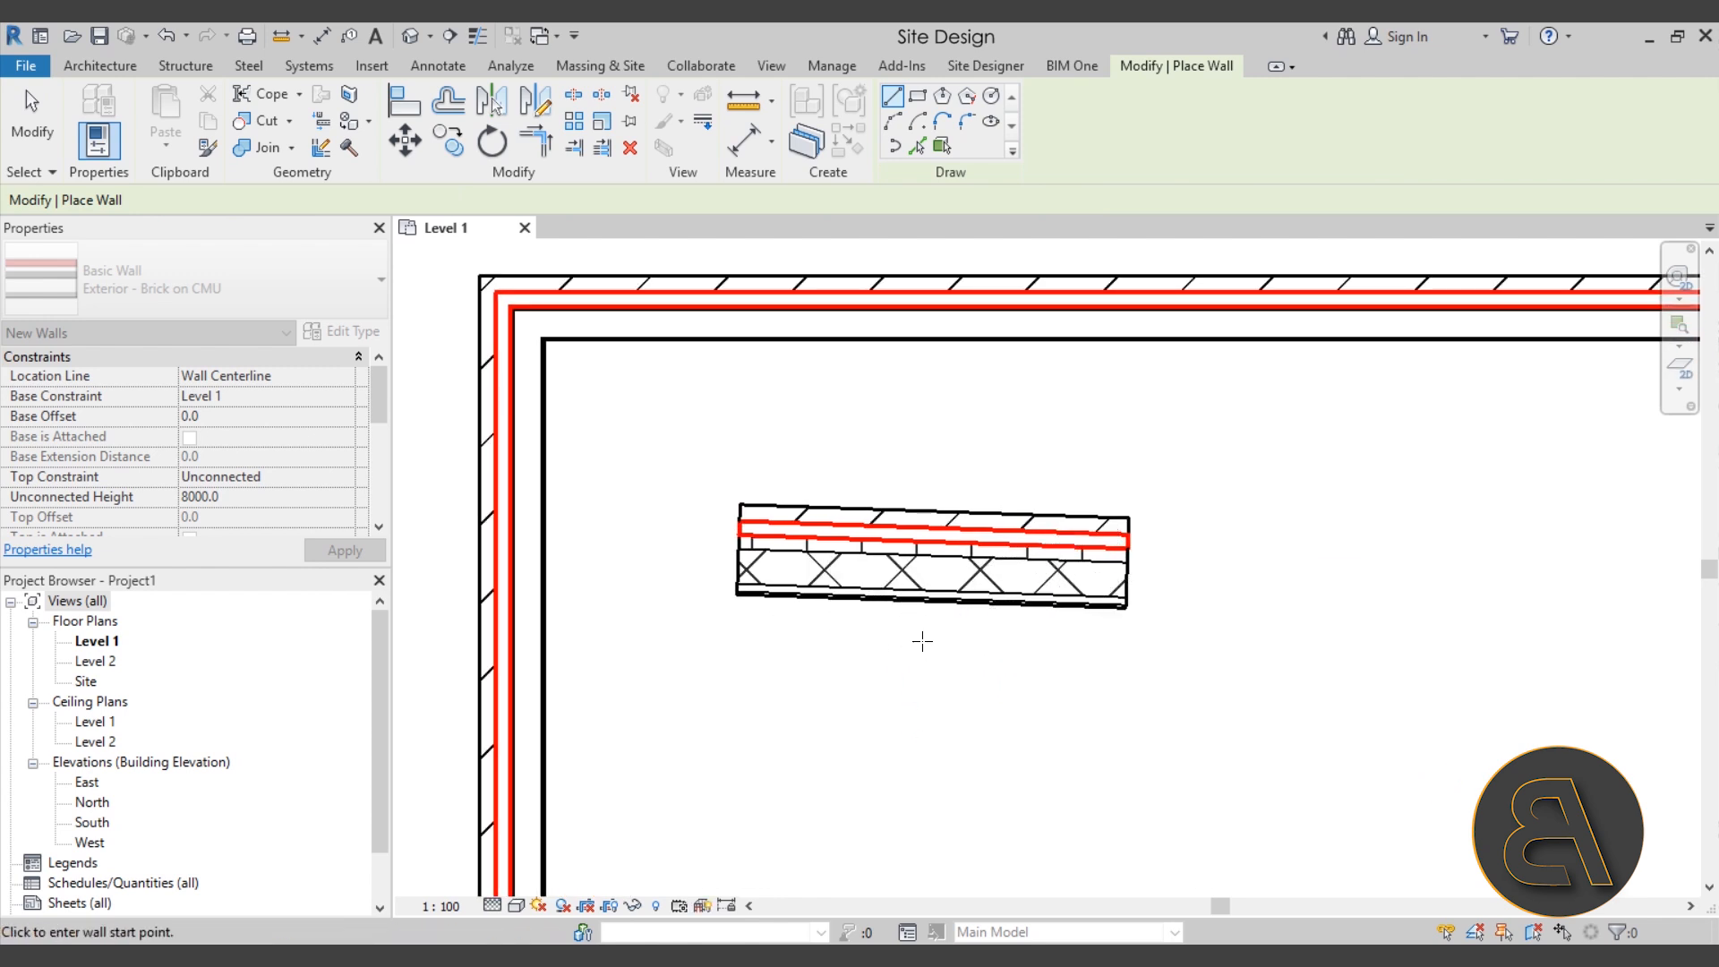
middle_drag(1020, 663, 946, 605)
middle_drag(798, 608, 844, 587)
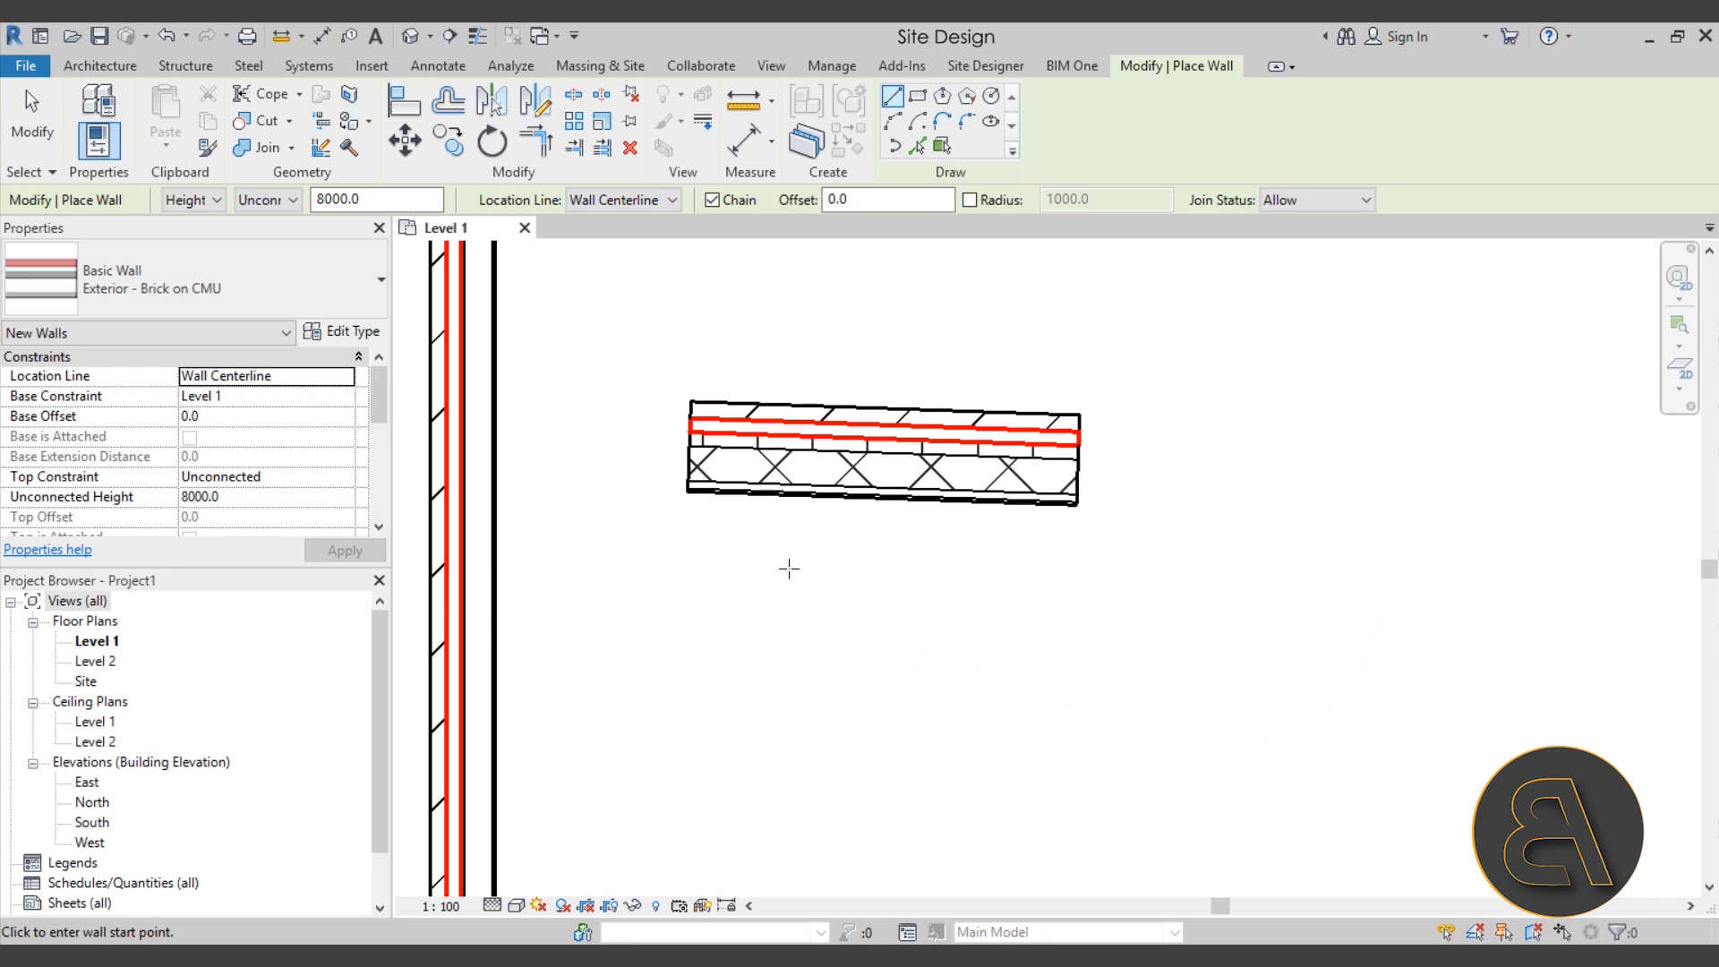
middle_drag(675, 491, 668, 568)
Step: Draw a short horizontal Exterior - Block on Mtl. Stud wall to the right of the Brick on CMU wall
click(212, 294)
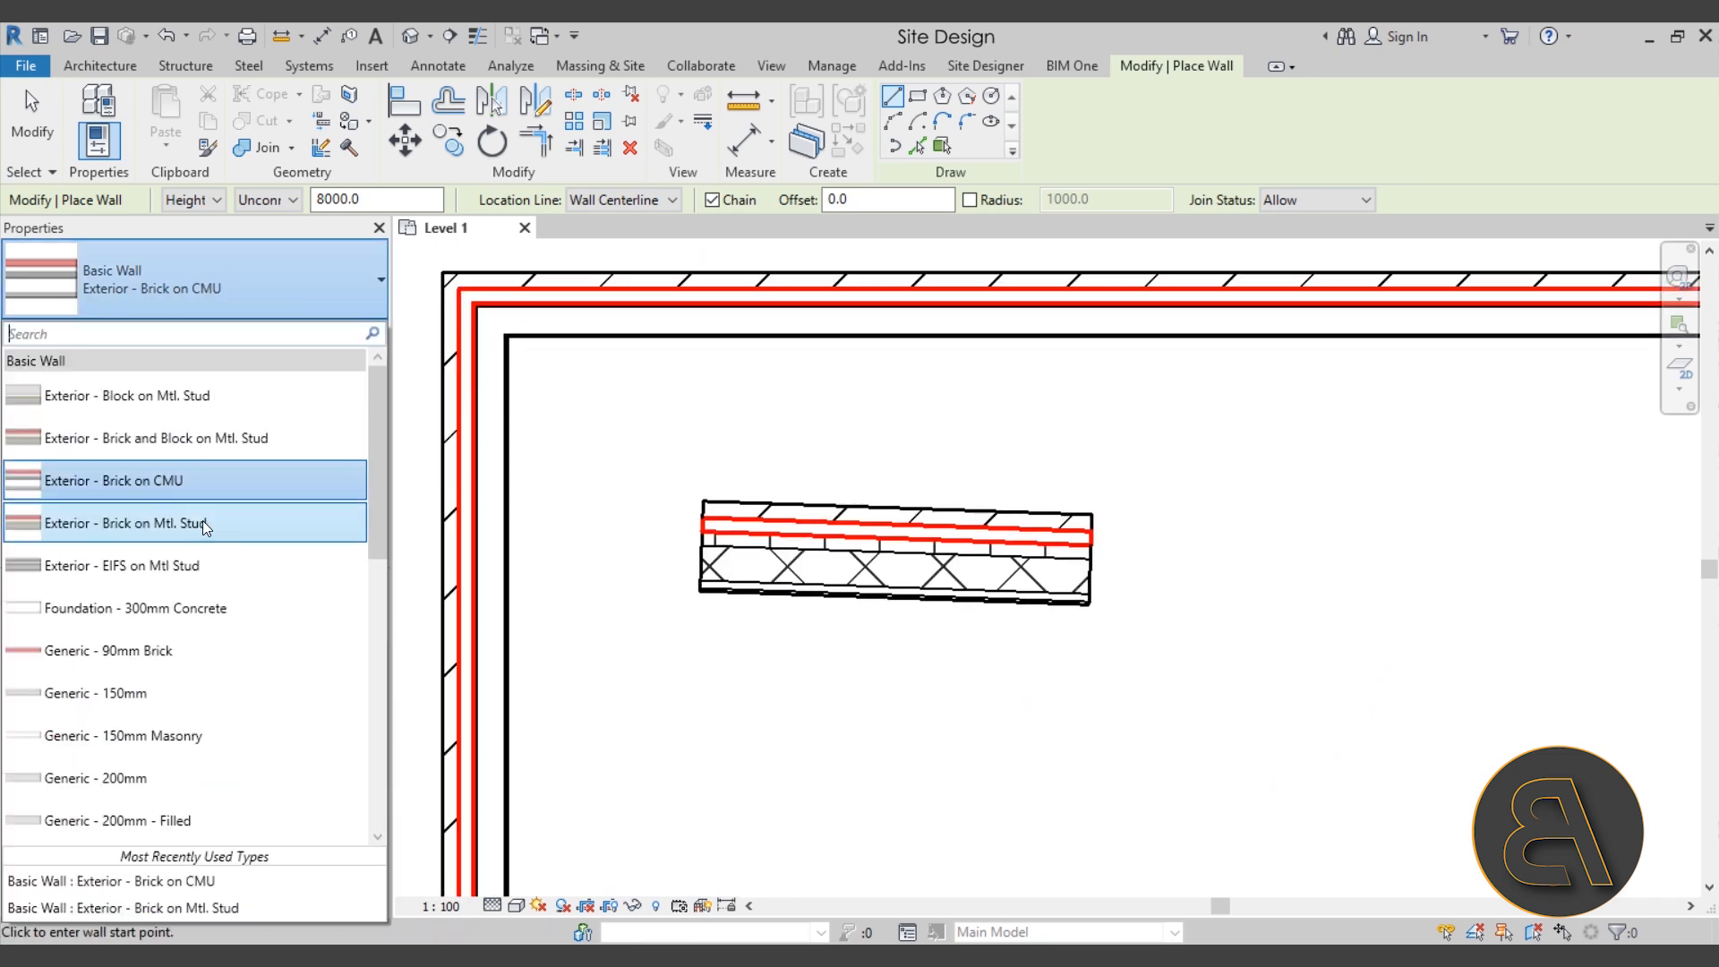
click(134, 398)
click(1262, 482)
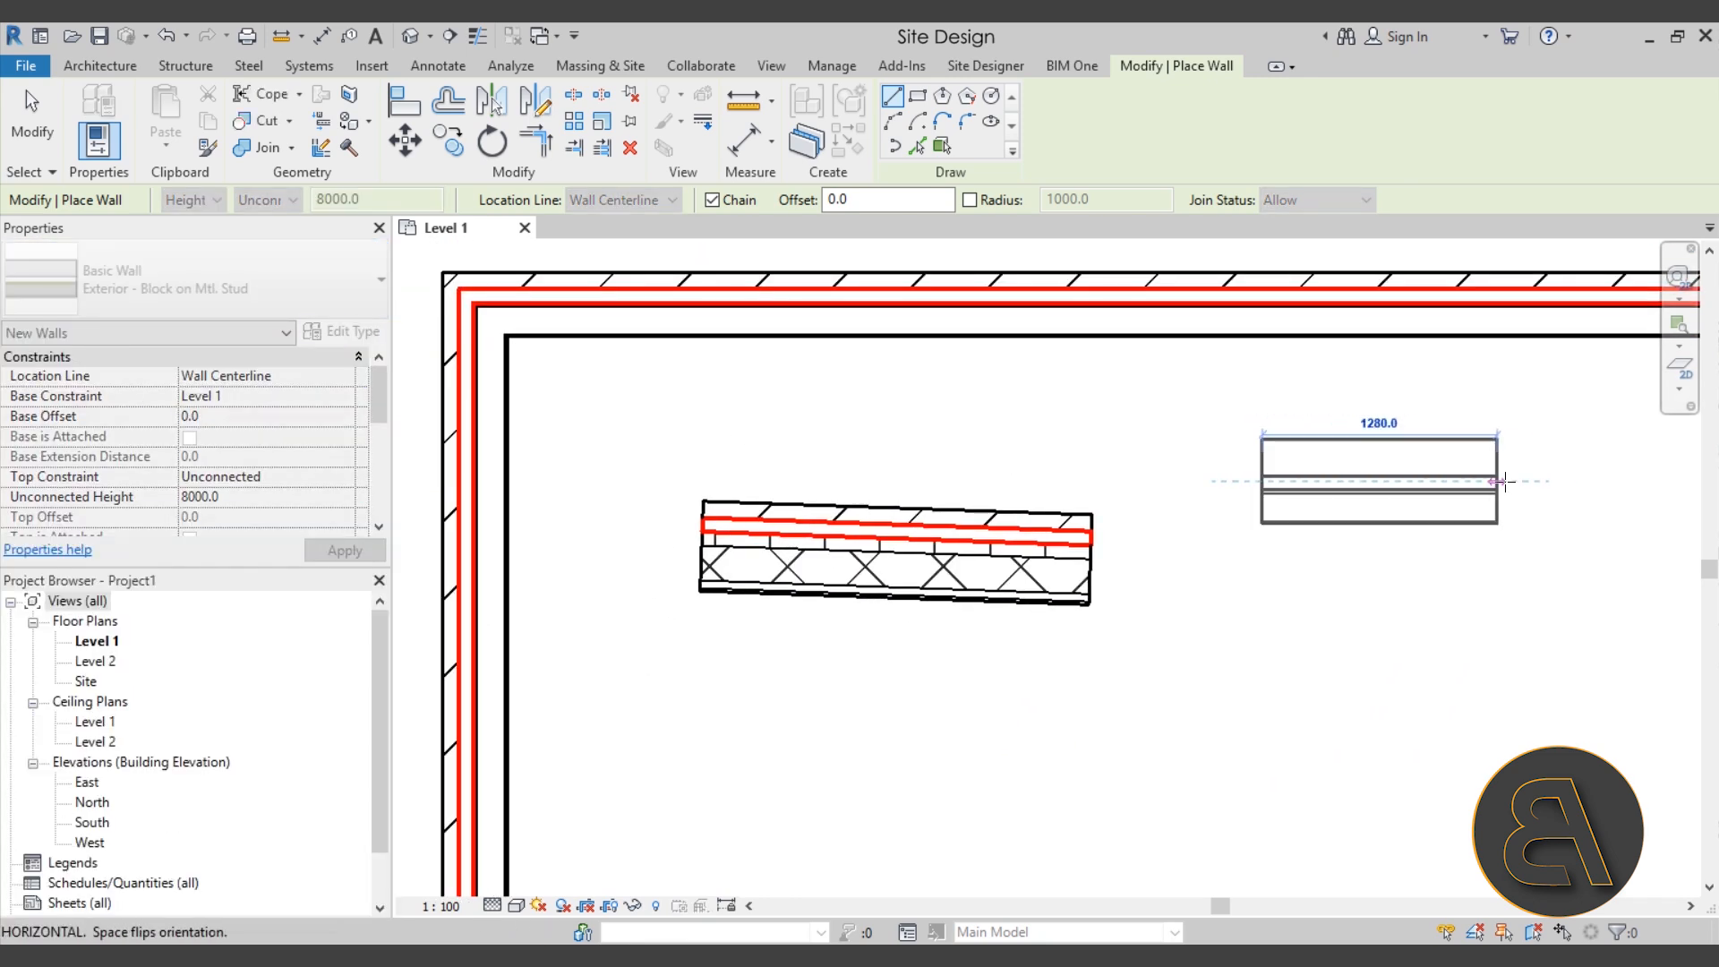
click(1534, 481)
middle_drag(1389, 606, 1296, 583)
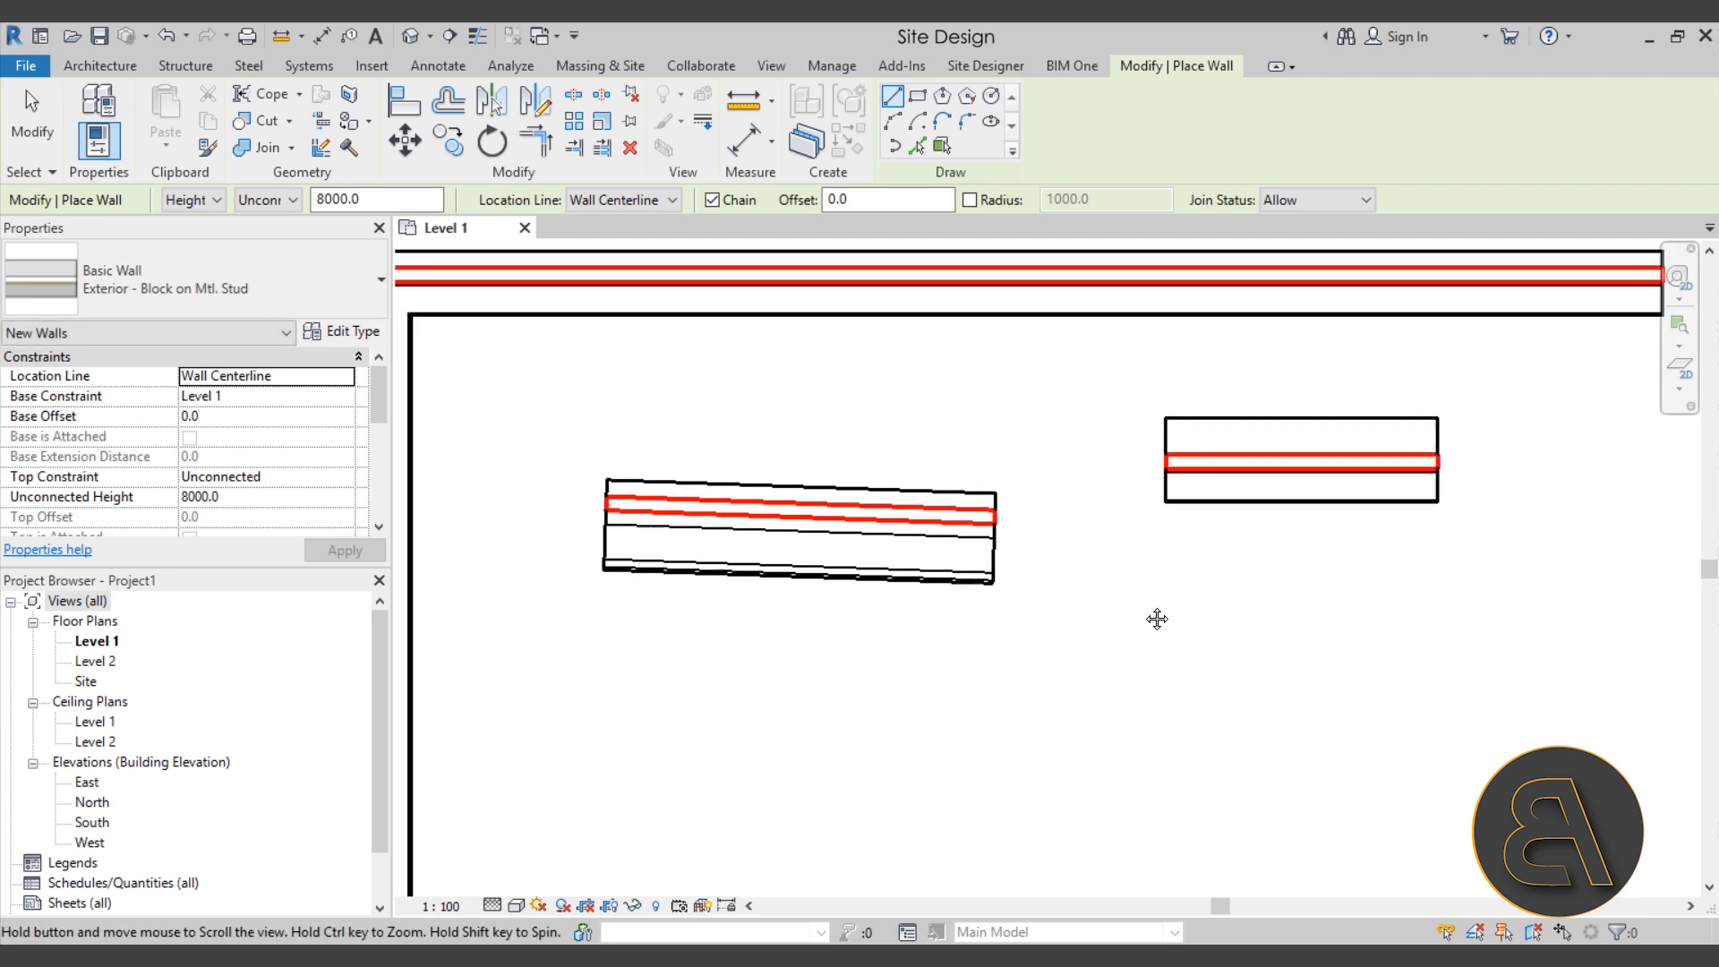
Step: End wall placement and examine the overridden air layer lines across all the Level 1 walls
key(Escape)
key(Escape)
scroll(1187, 552, down, 2)
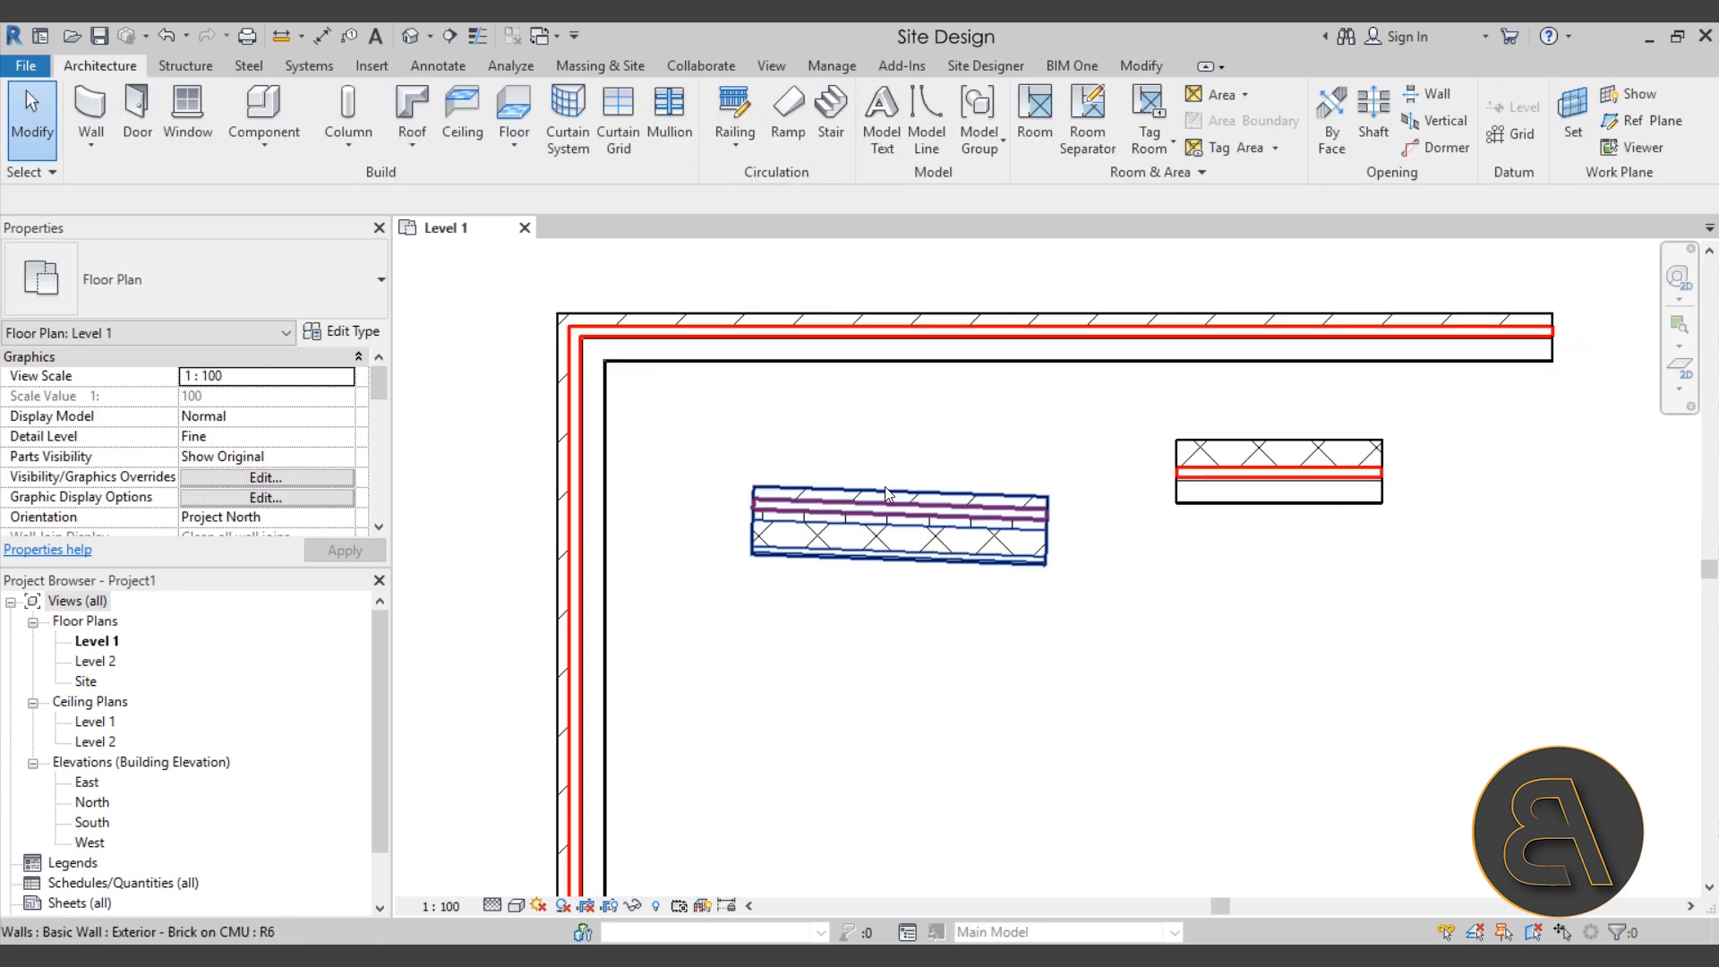
middle_drag(732, 392, 780, 448)
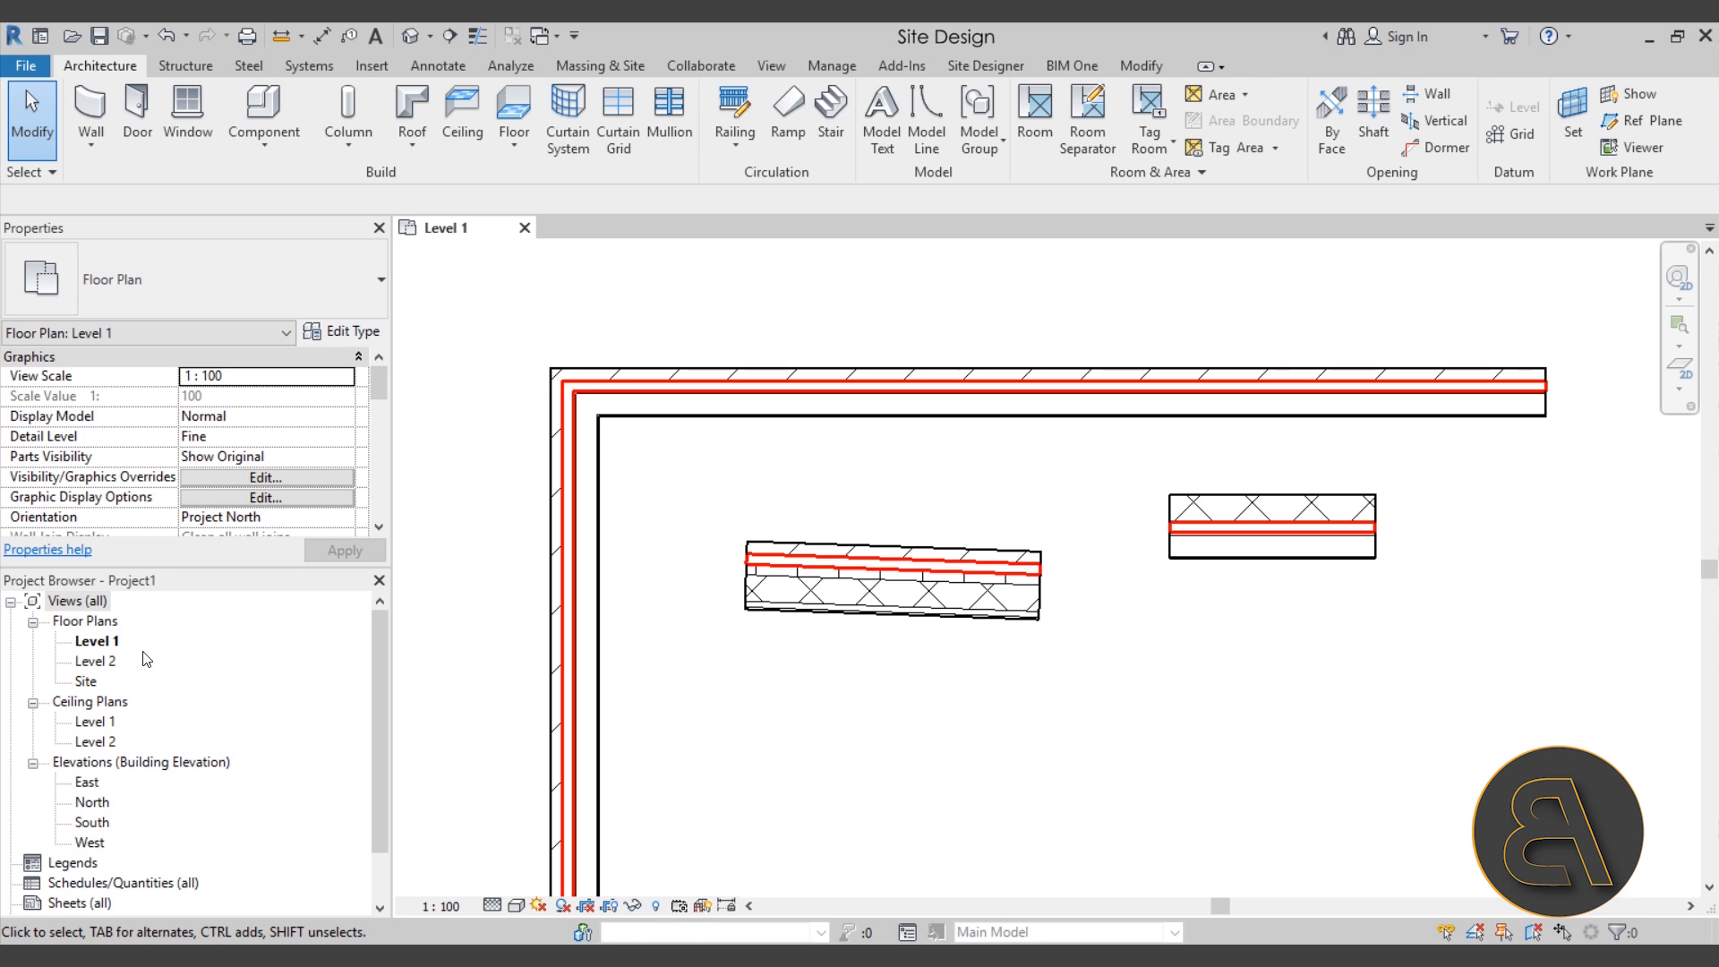
Step: Open the Level 2 floor plan and set it to Hidden Line visual style and Fine detail level
double_click(108, 664)
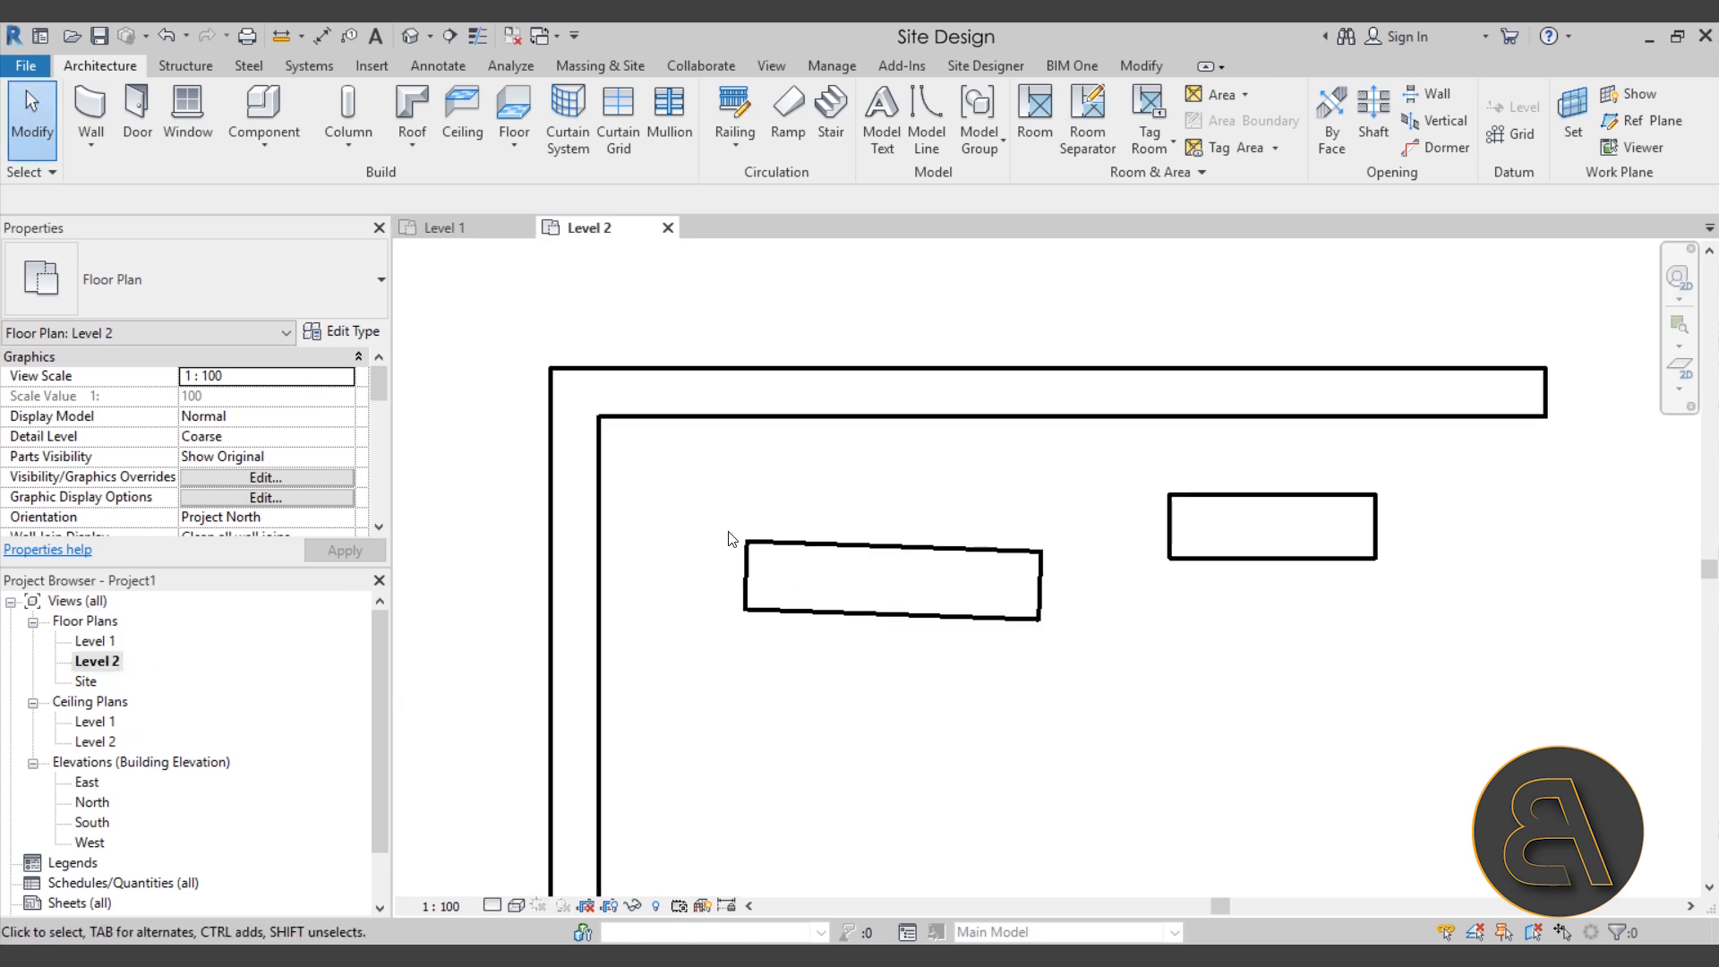
click(517, 906)
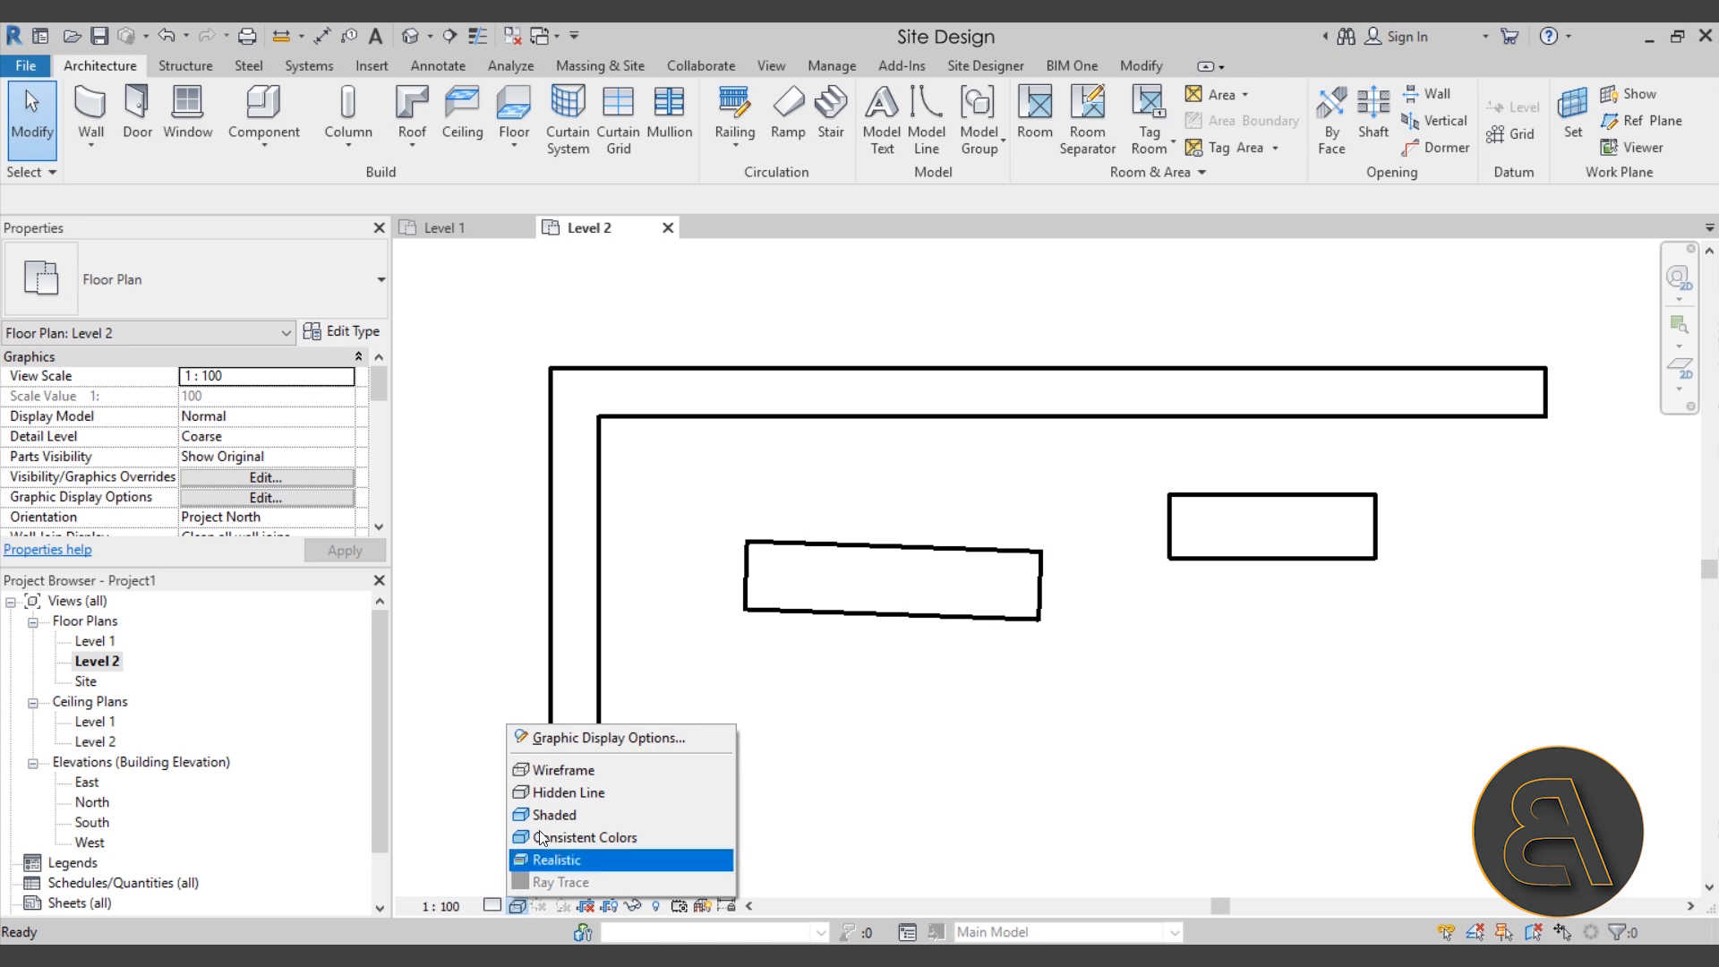
click(546, 792)
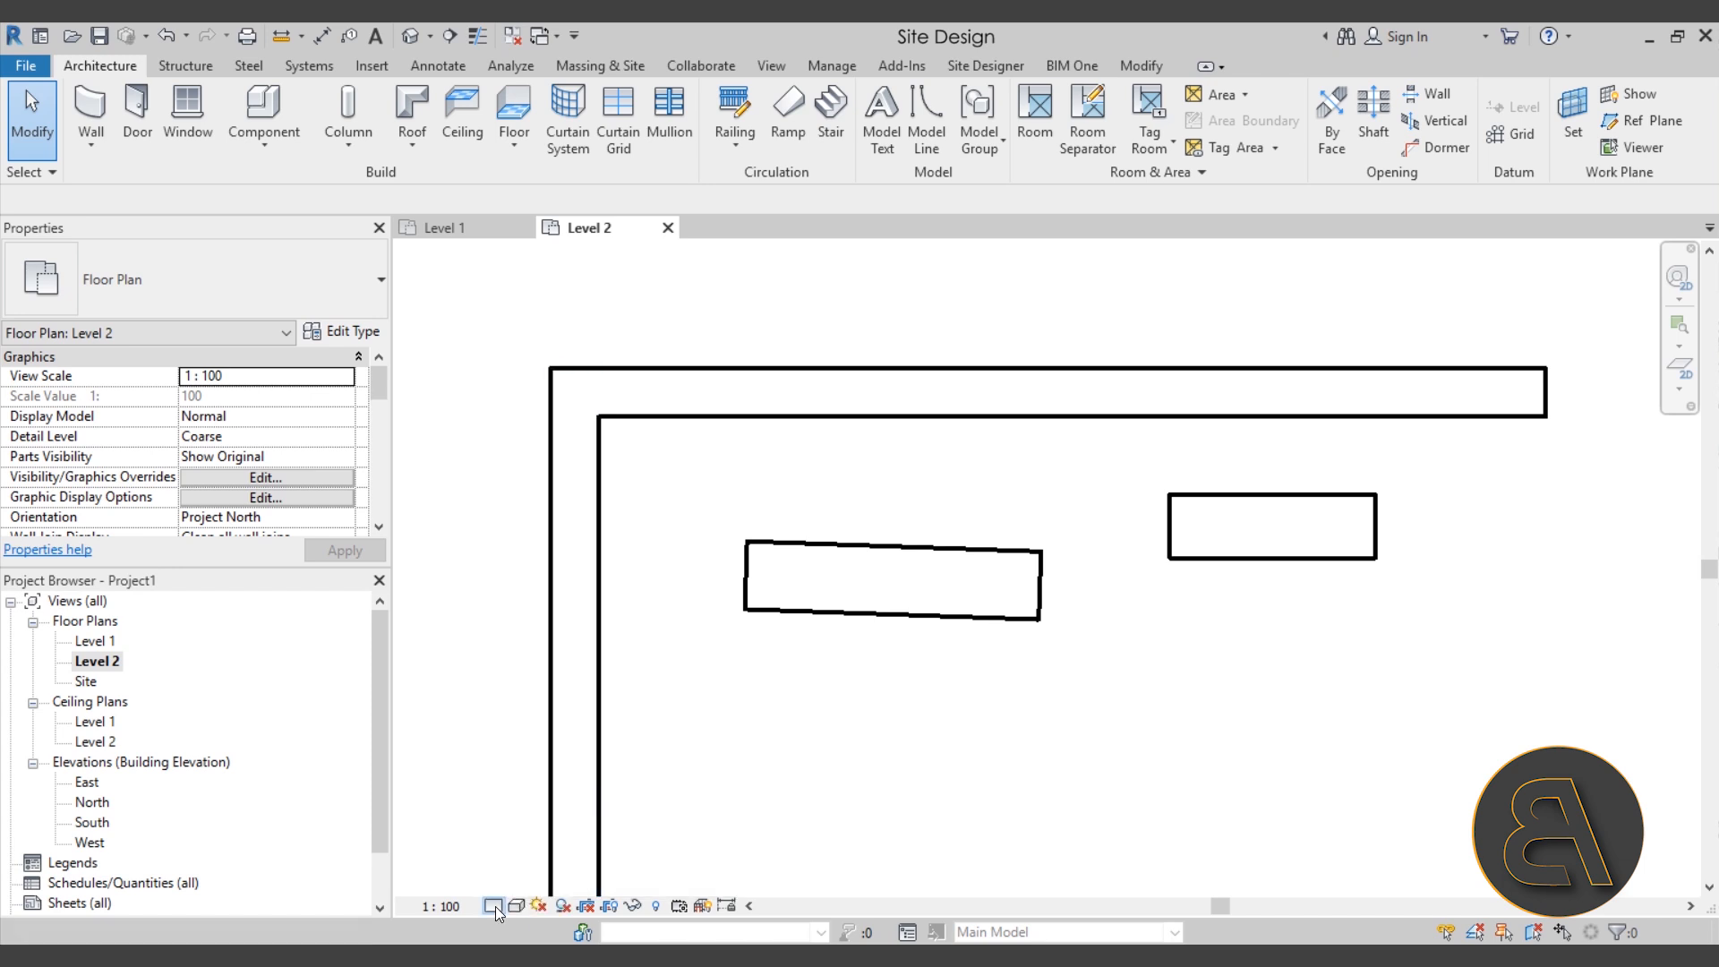
click(494, 906)
click(519, 881)
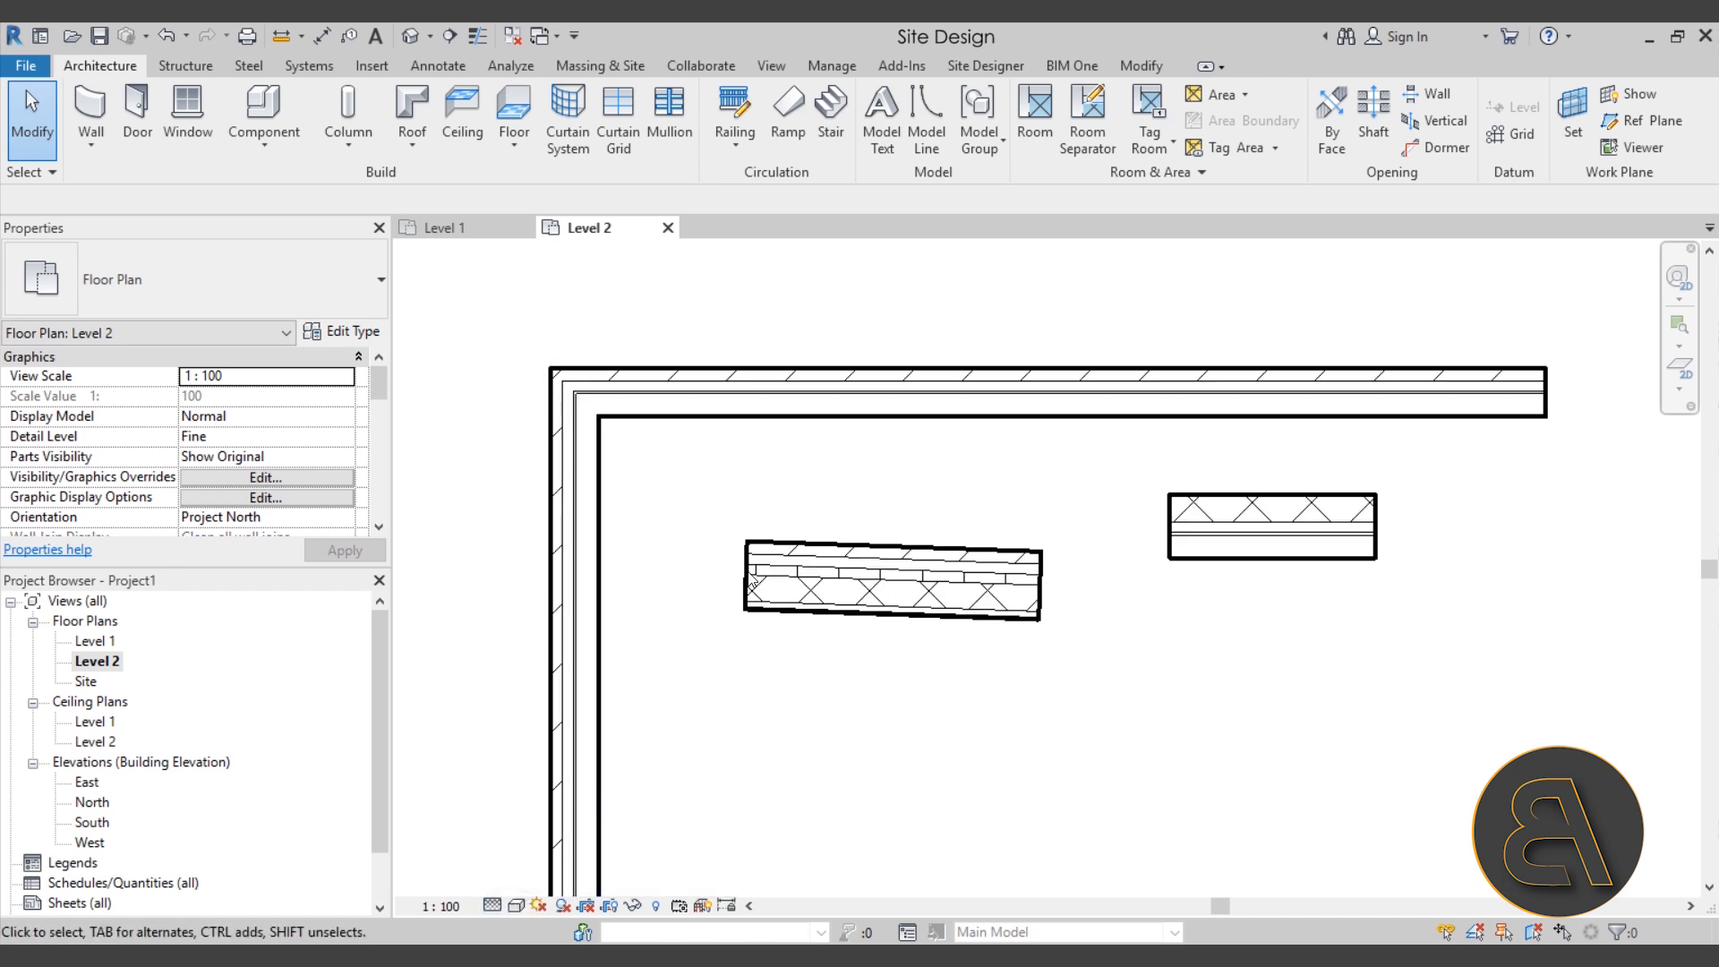
Step: Compare the wall layer lines in the Level 2 floor plan with those in the Level 1 floor plan
scroll(573, 385, up, 3)
scroll(802, 594, down, 2)
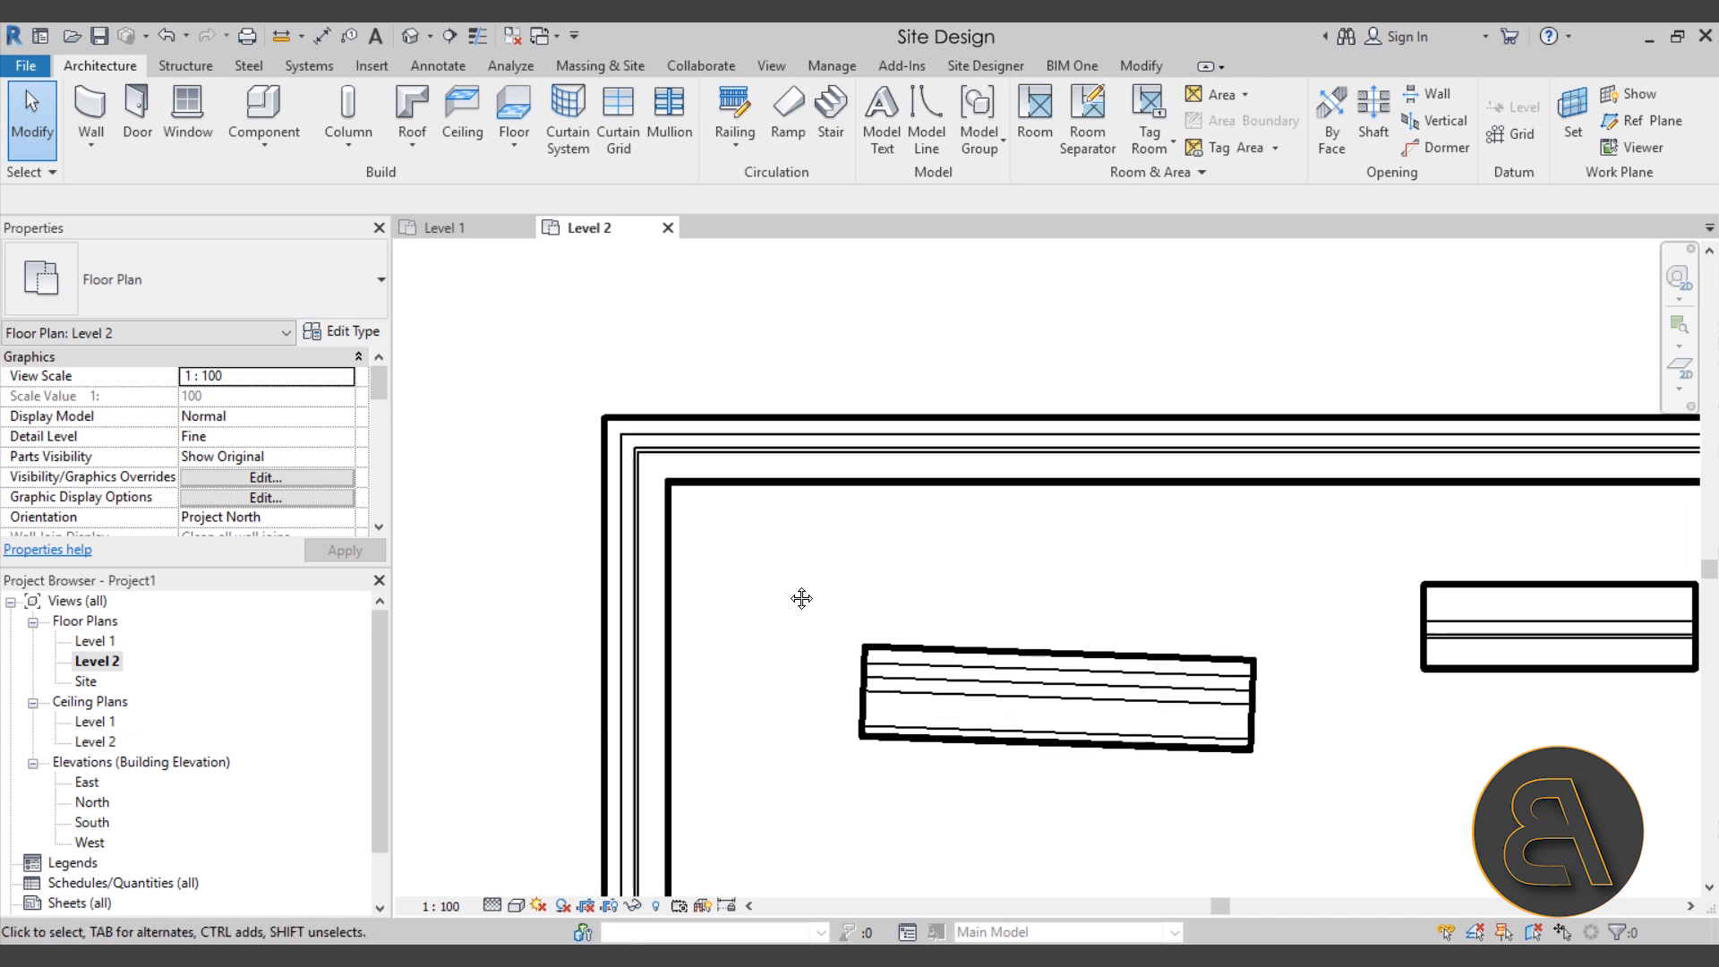
scroll(891, 573, up, 1)
scroll(890, 573, down, 1)
click(443, 227)
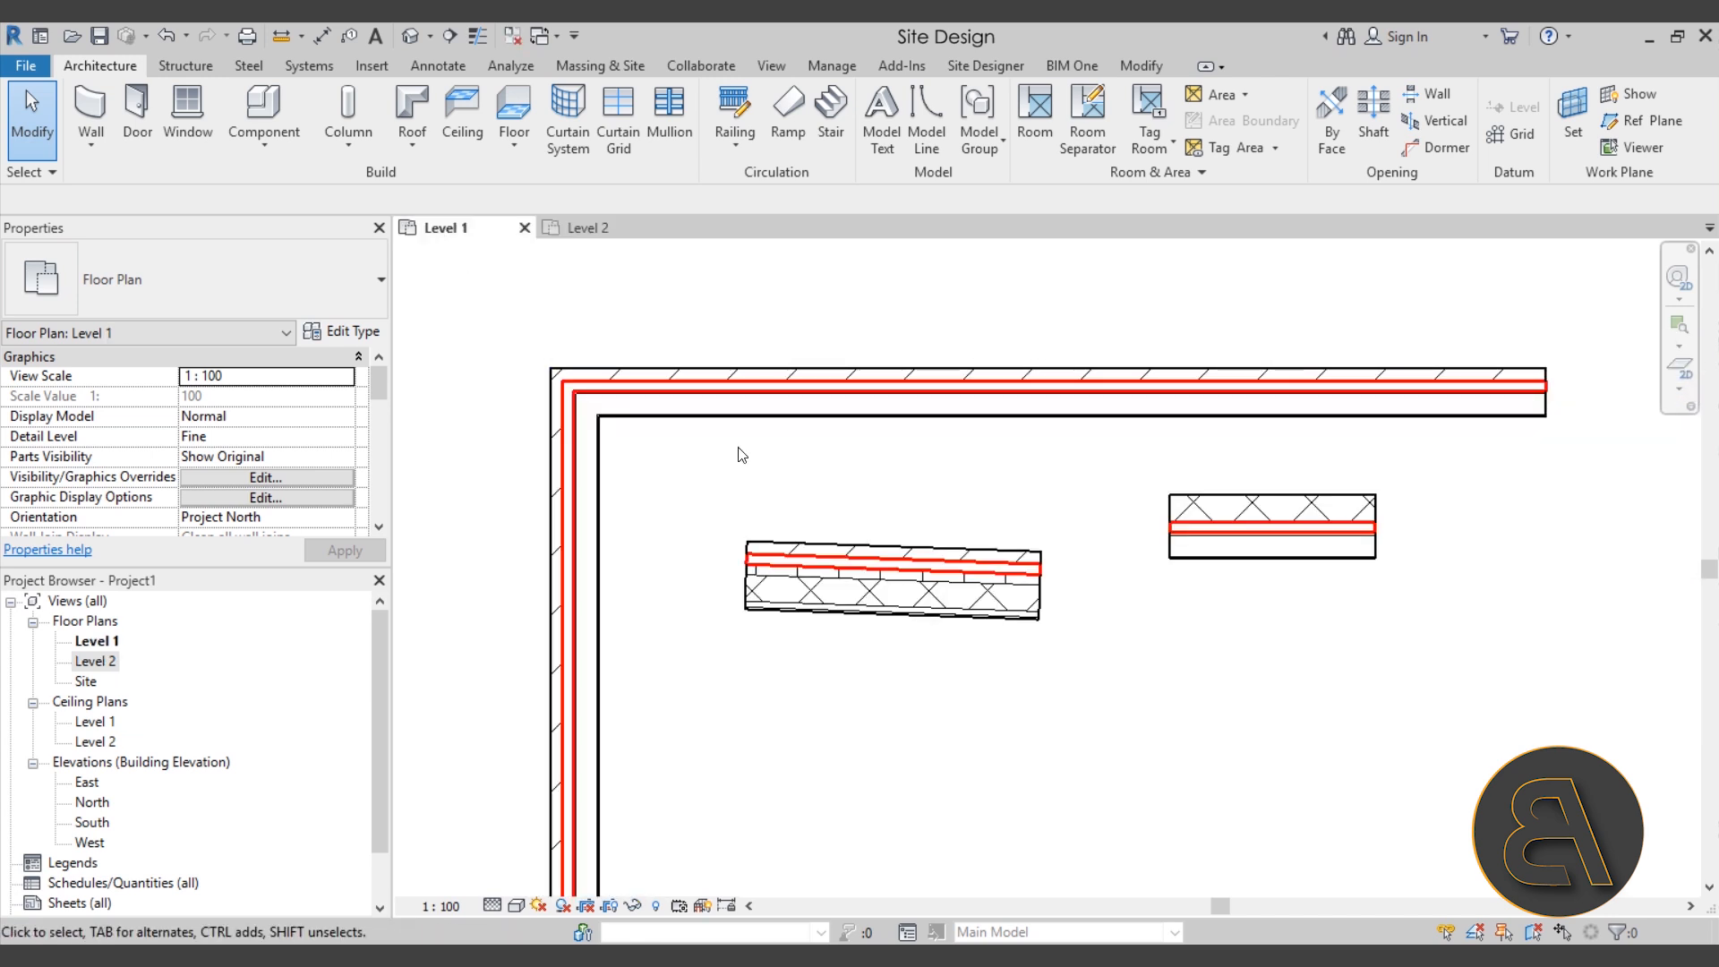
click(611, 229)
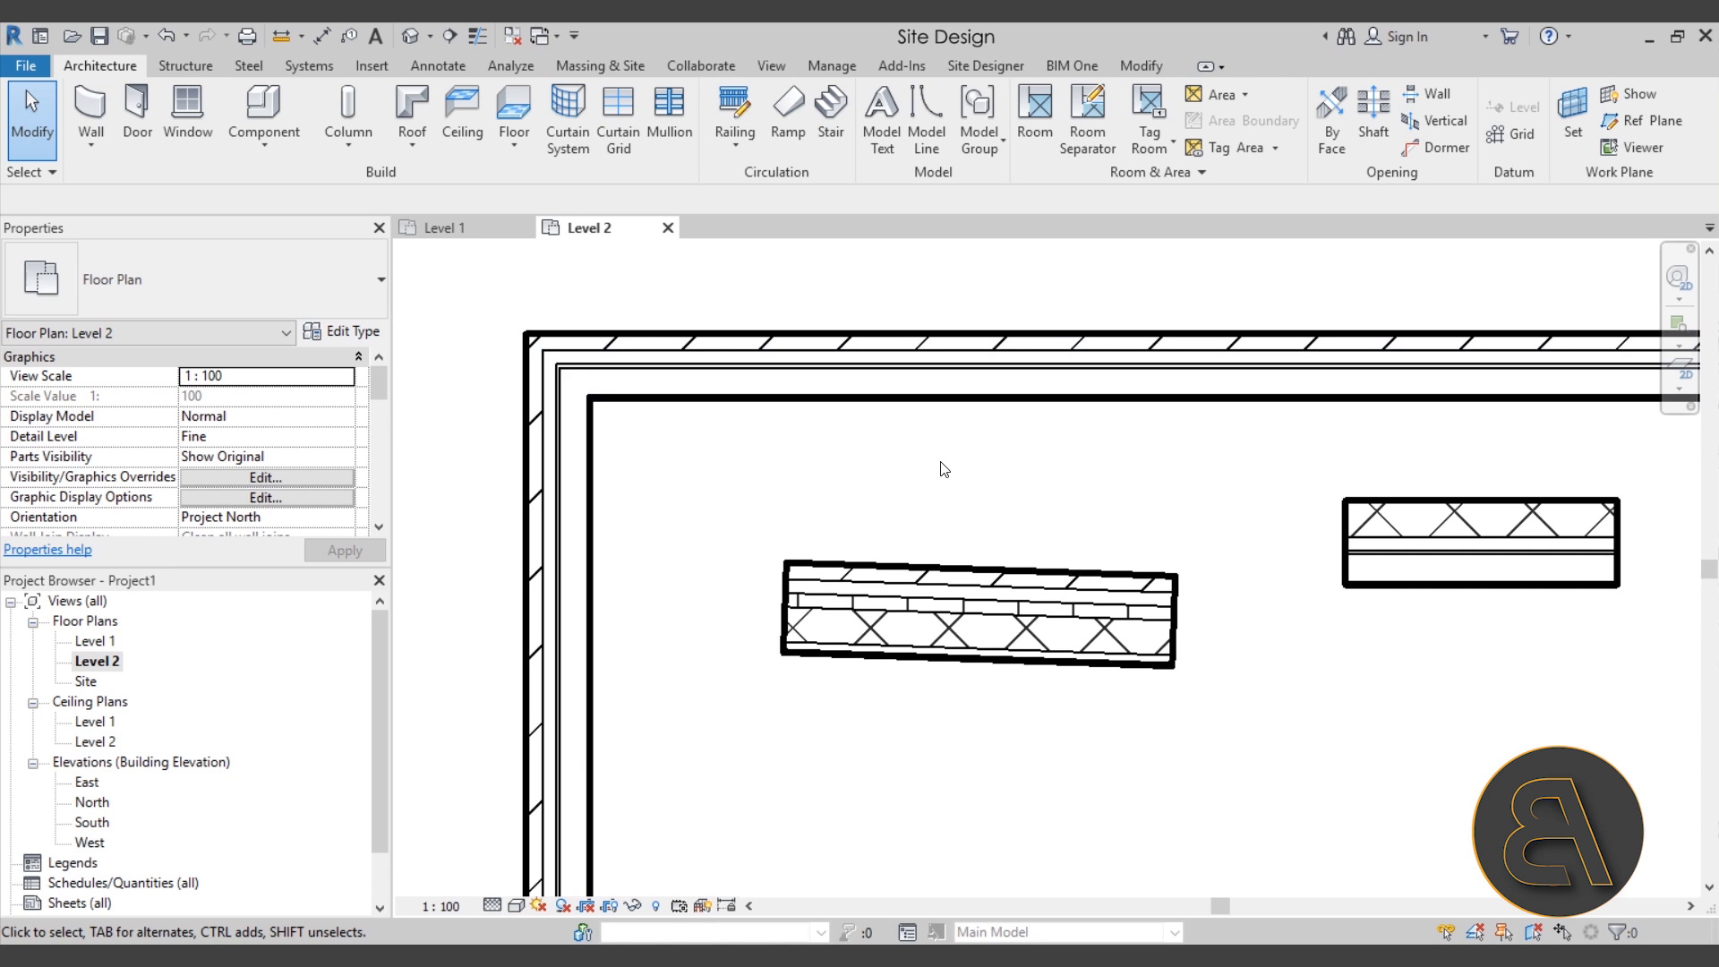
scroll(577, 367, up, 2)
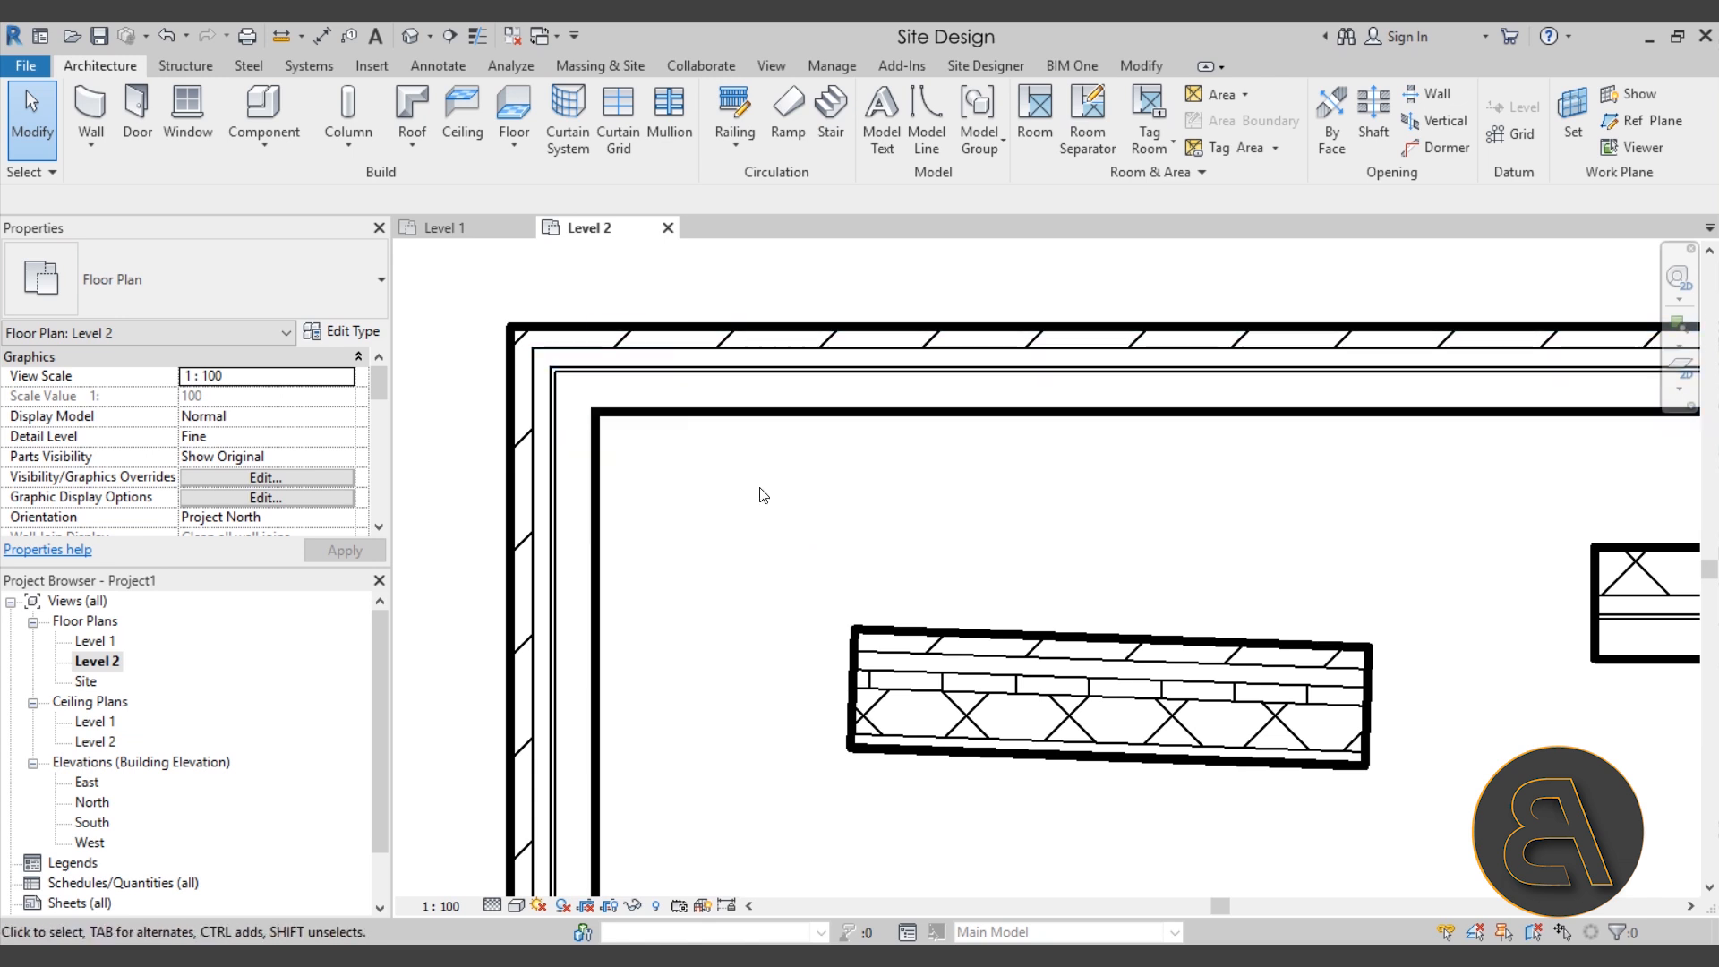
scroll(754, 476, down, 2)
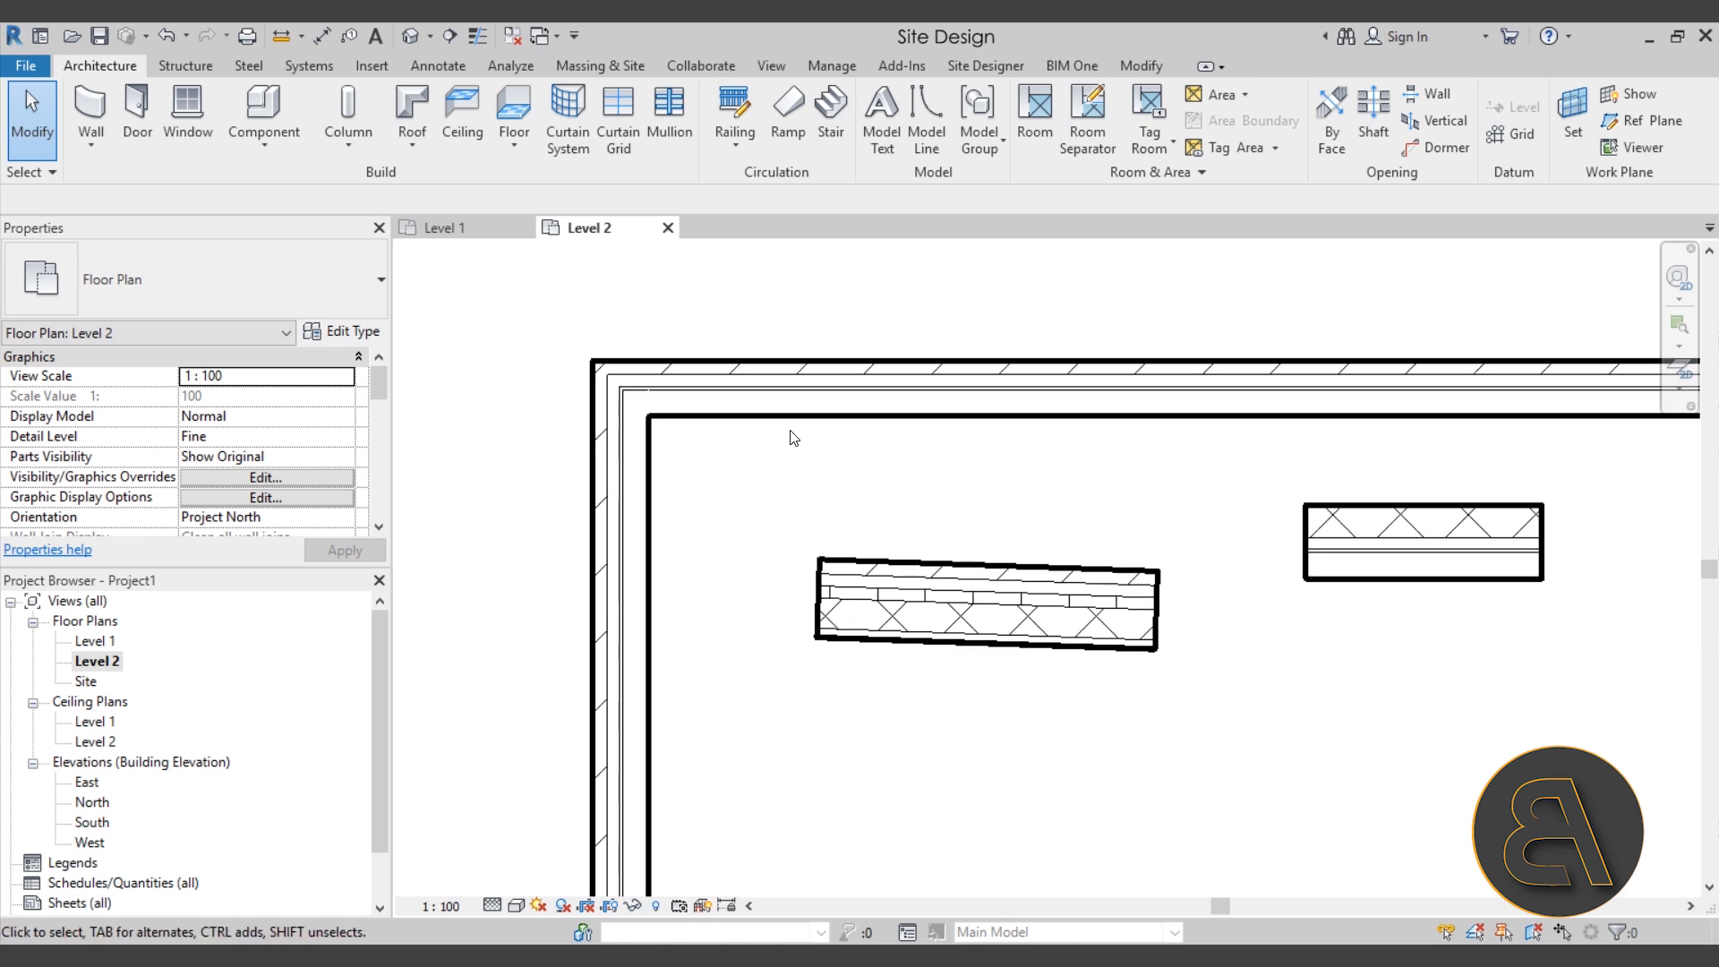
middle_drag(828, 522, 794, 487)
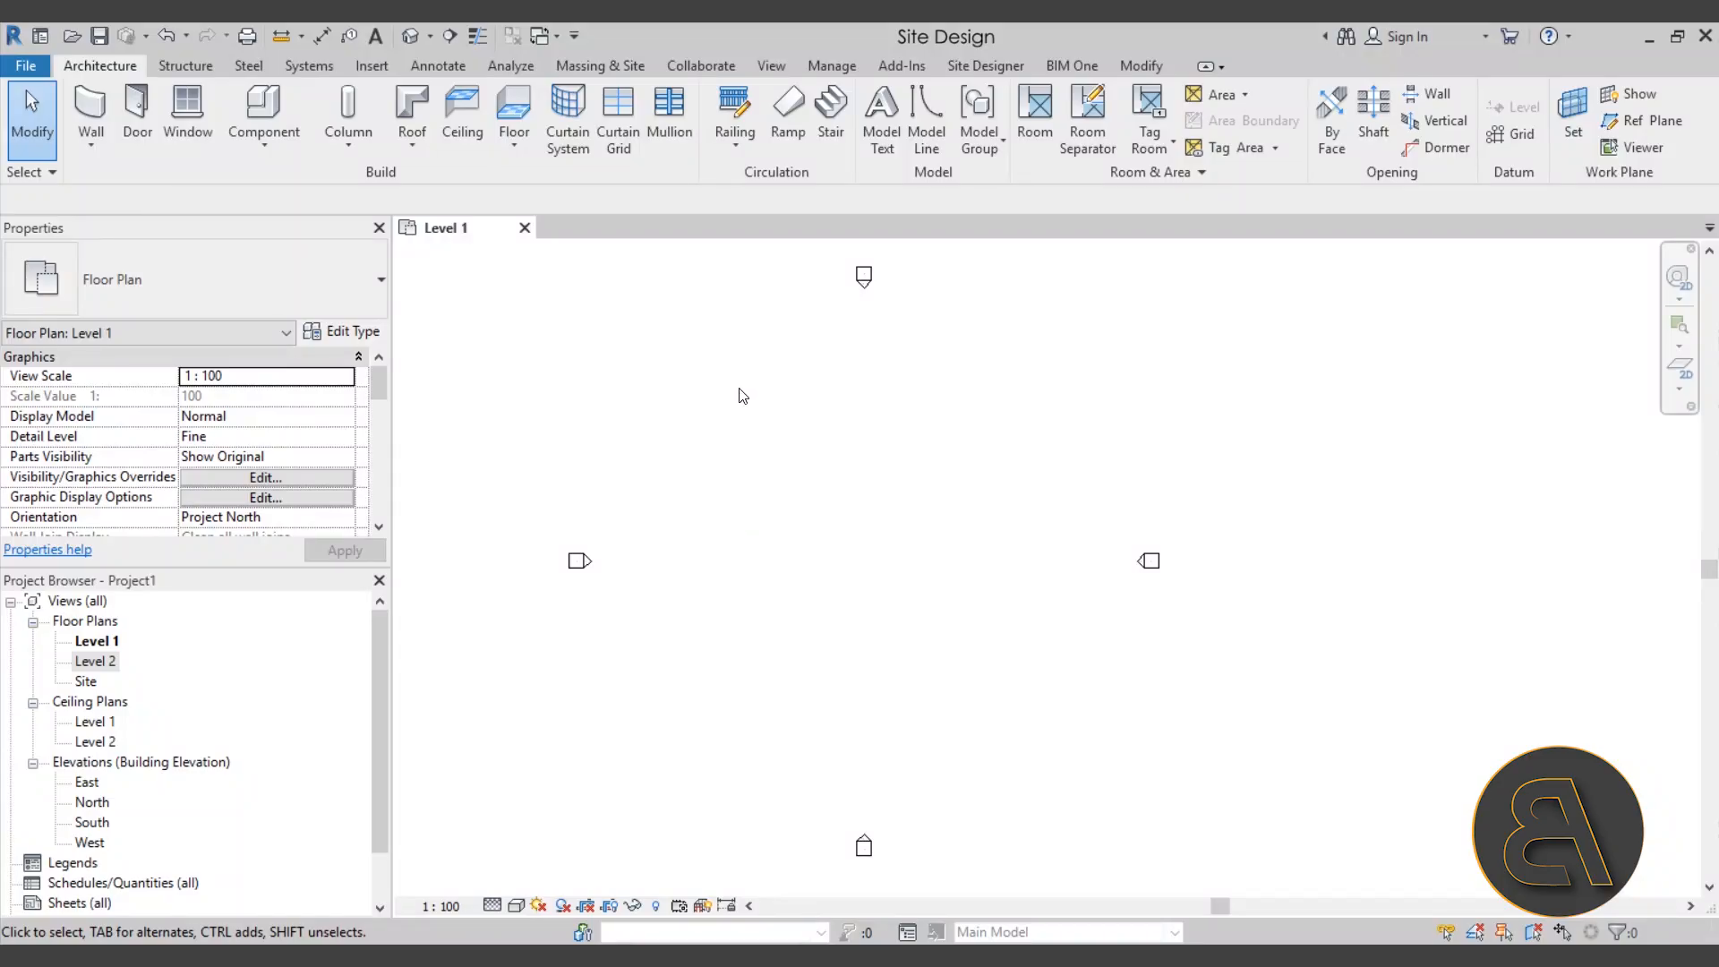
Step: Review the line weights and default materials of the model categories in Object Styles, down to Topography and Walls
click(830, 67)
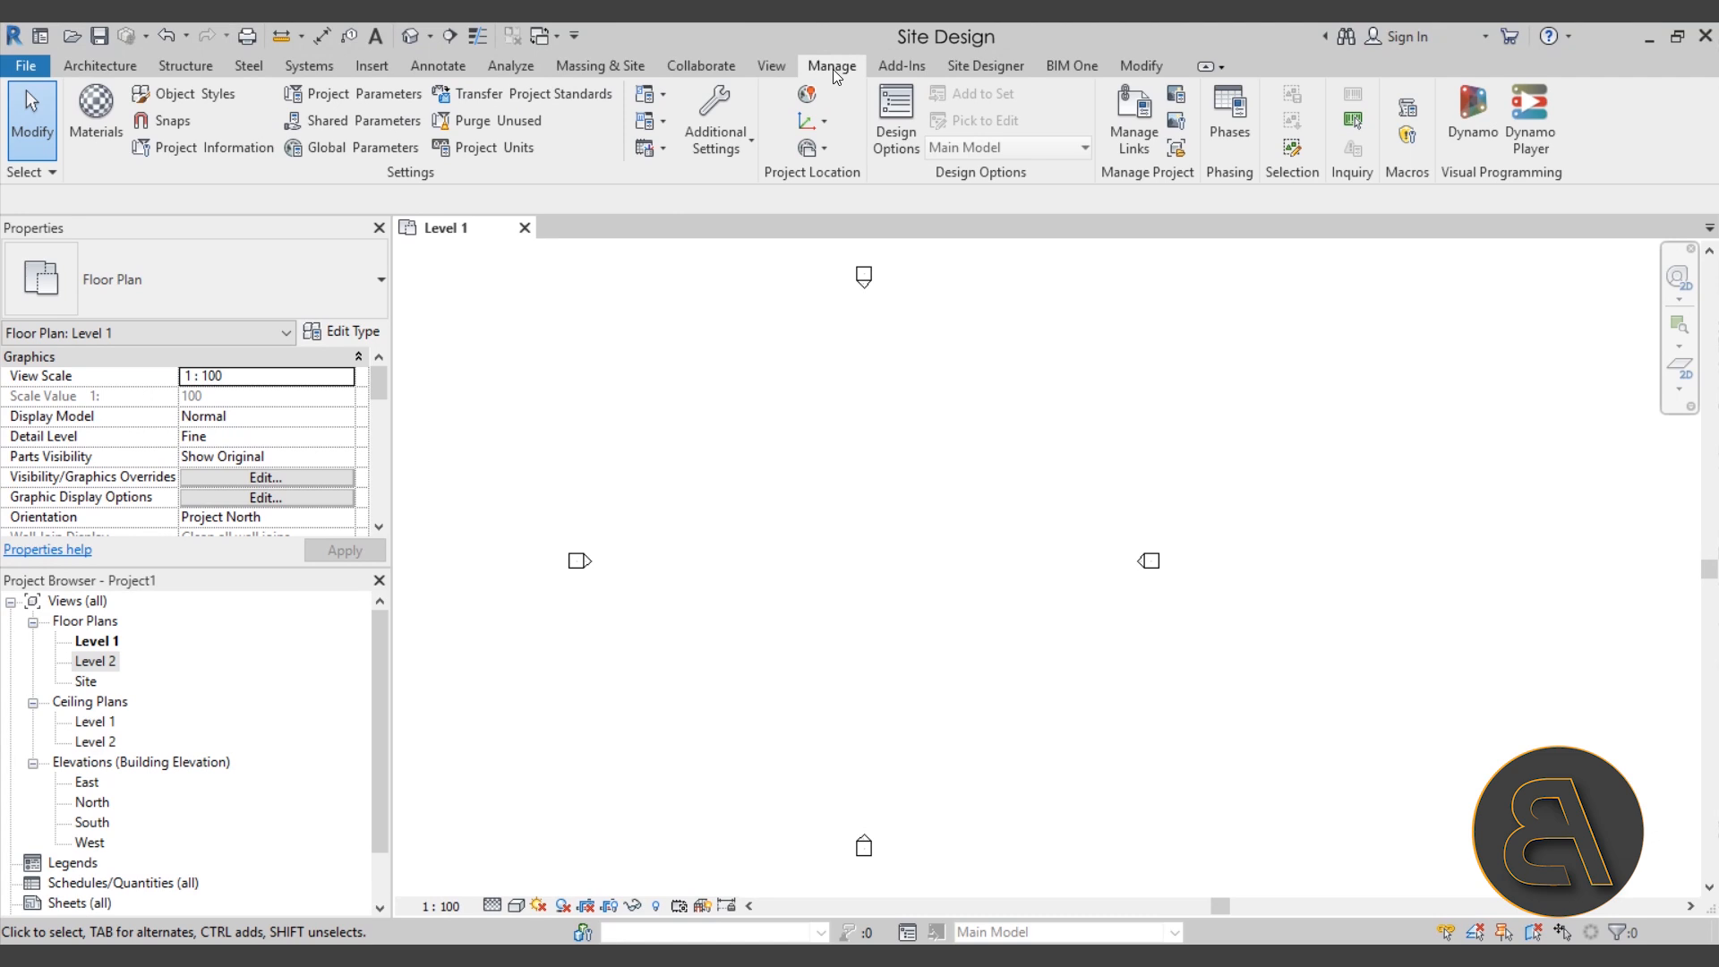
click(186, 94)
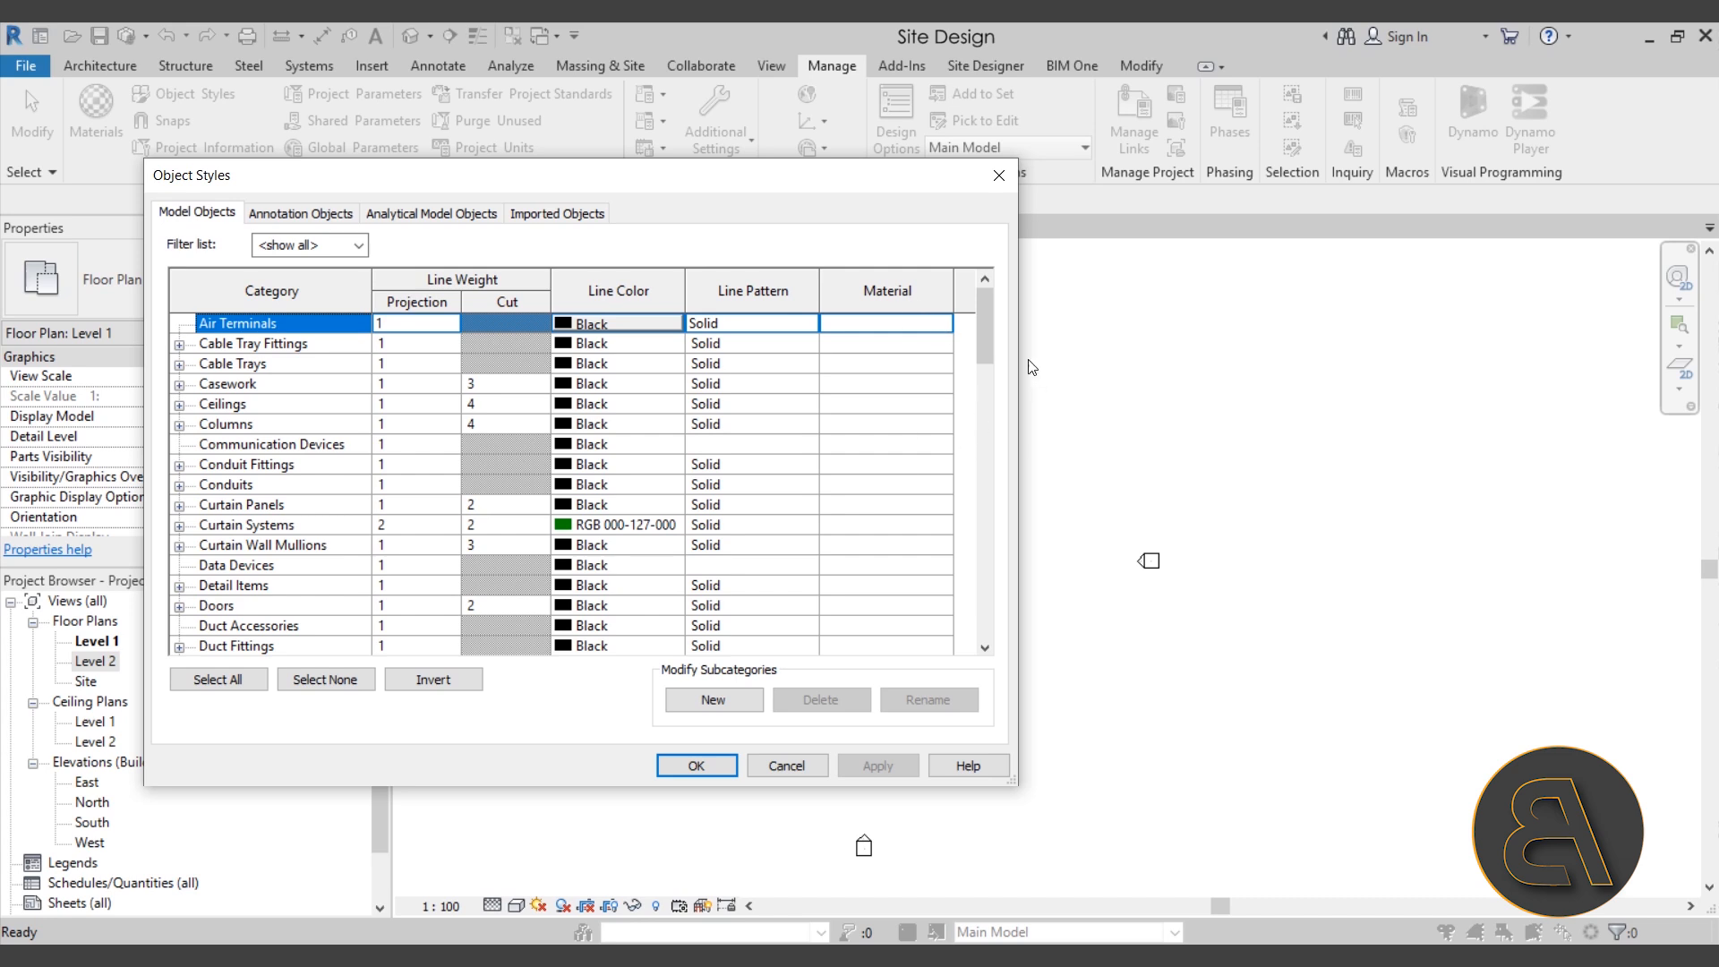
drag(991, 331, 991, 435)
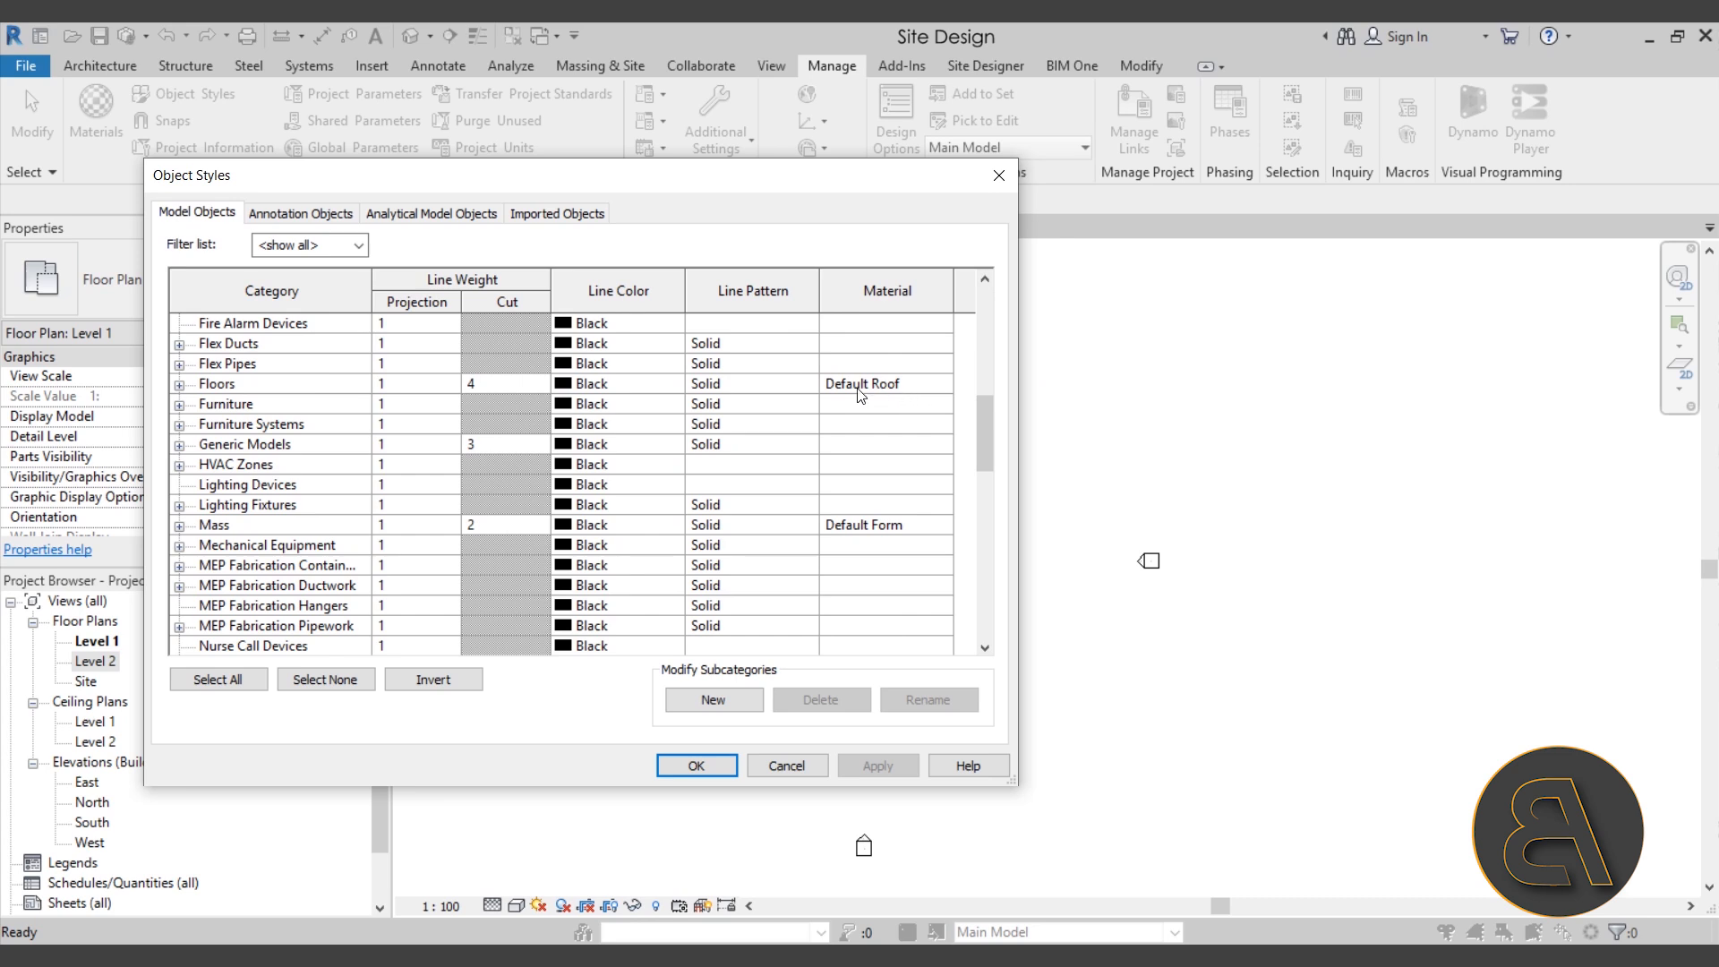
mouse_move(991, 421)
mouse_down()
mouse_move(985, 433)
mouse_move(985, 413)
mouse_up()
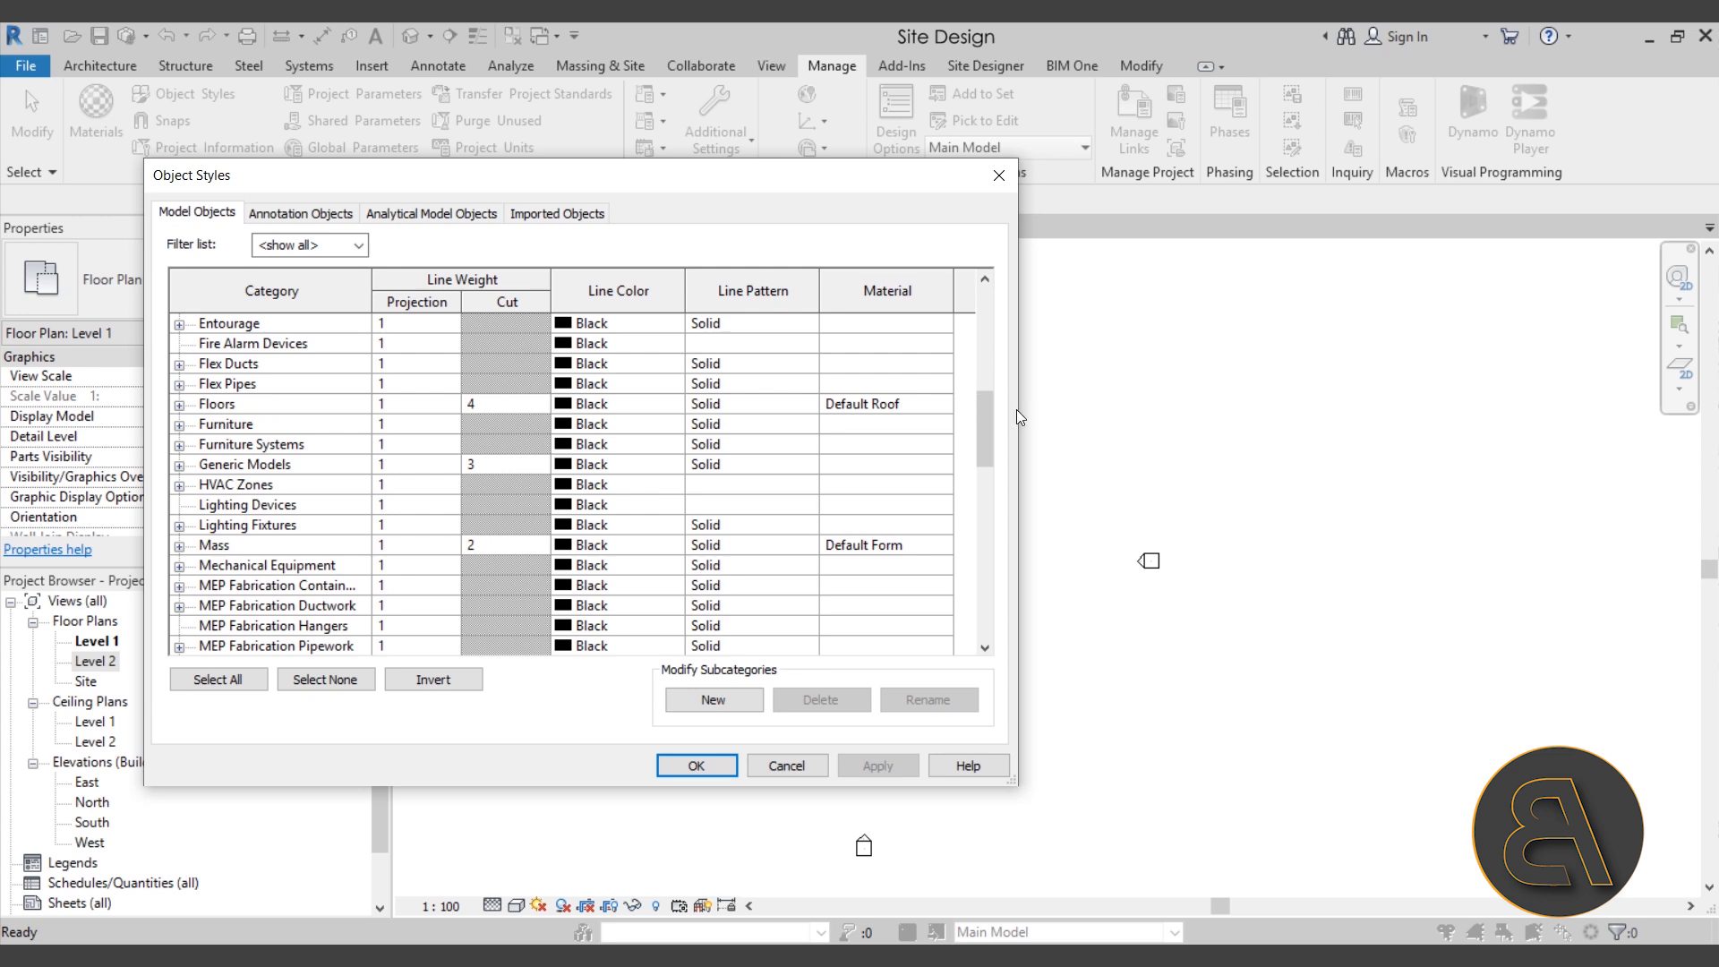
drag(990, 431, 947, 449)
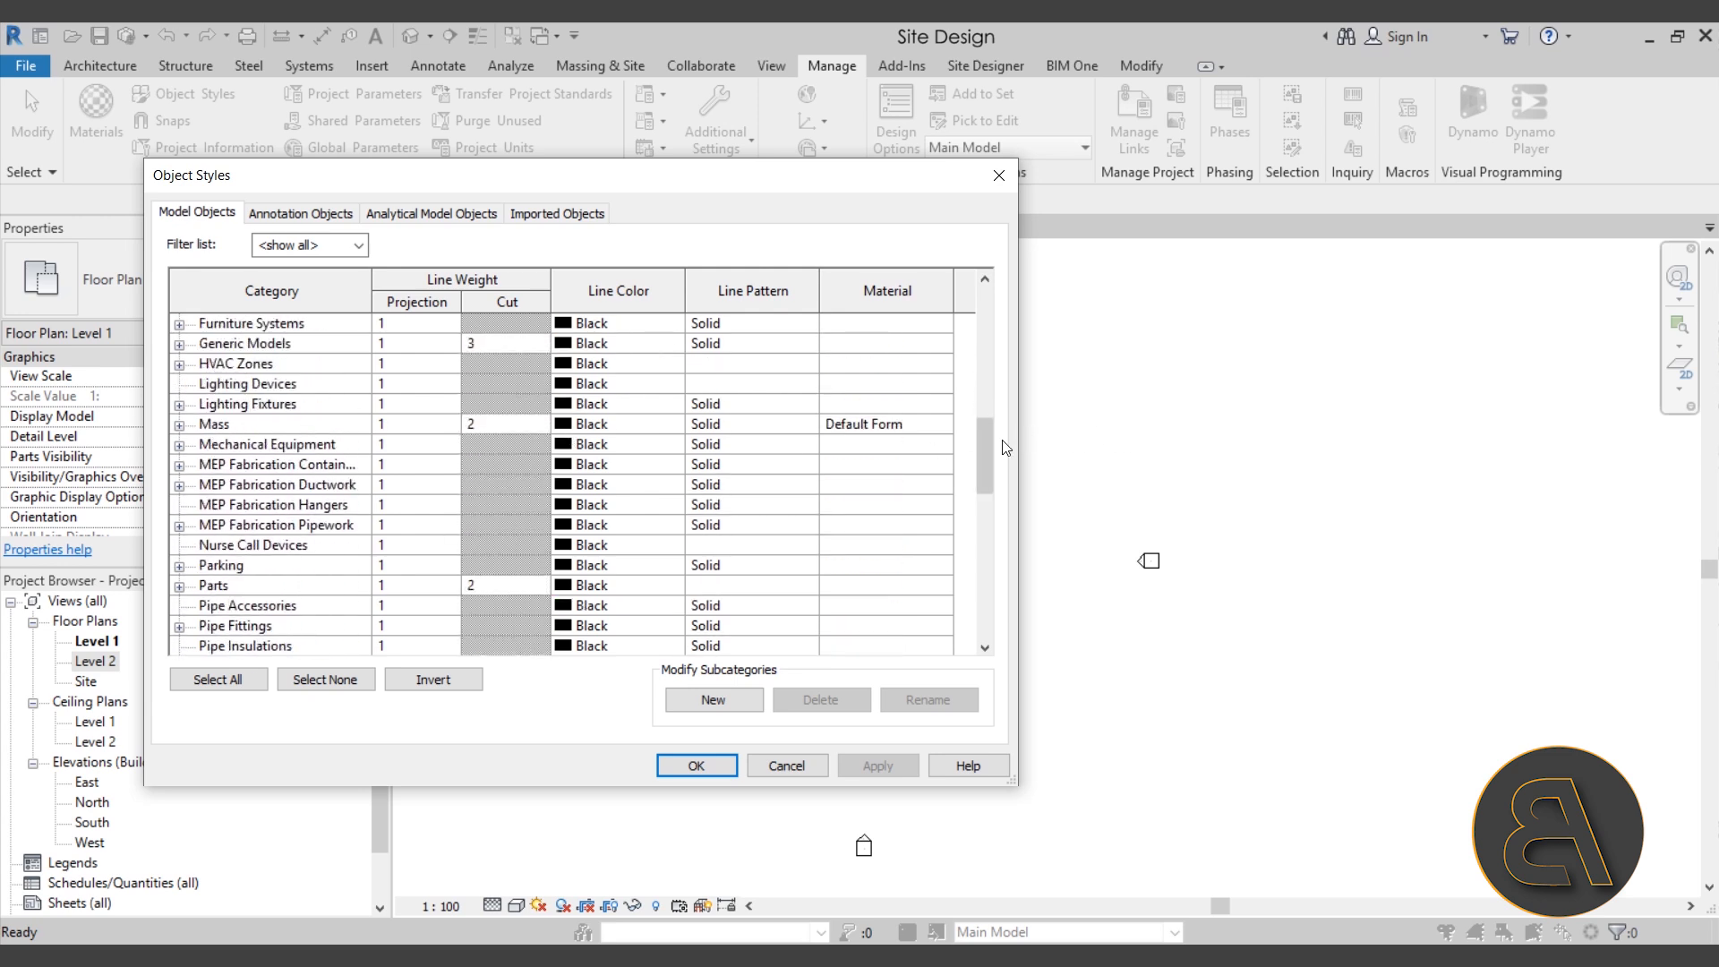
drag(985, 448, 977, 531)
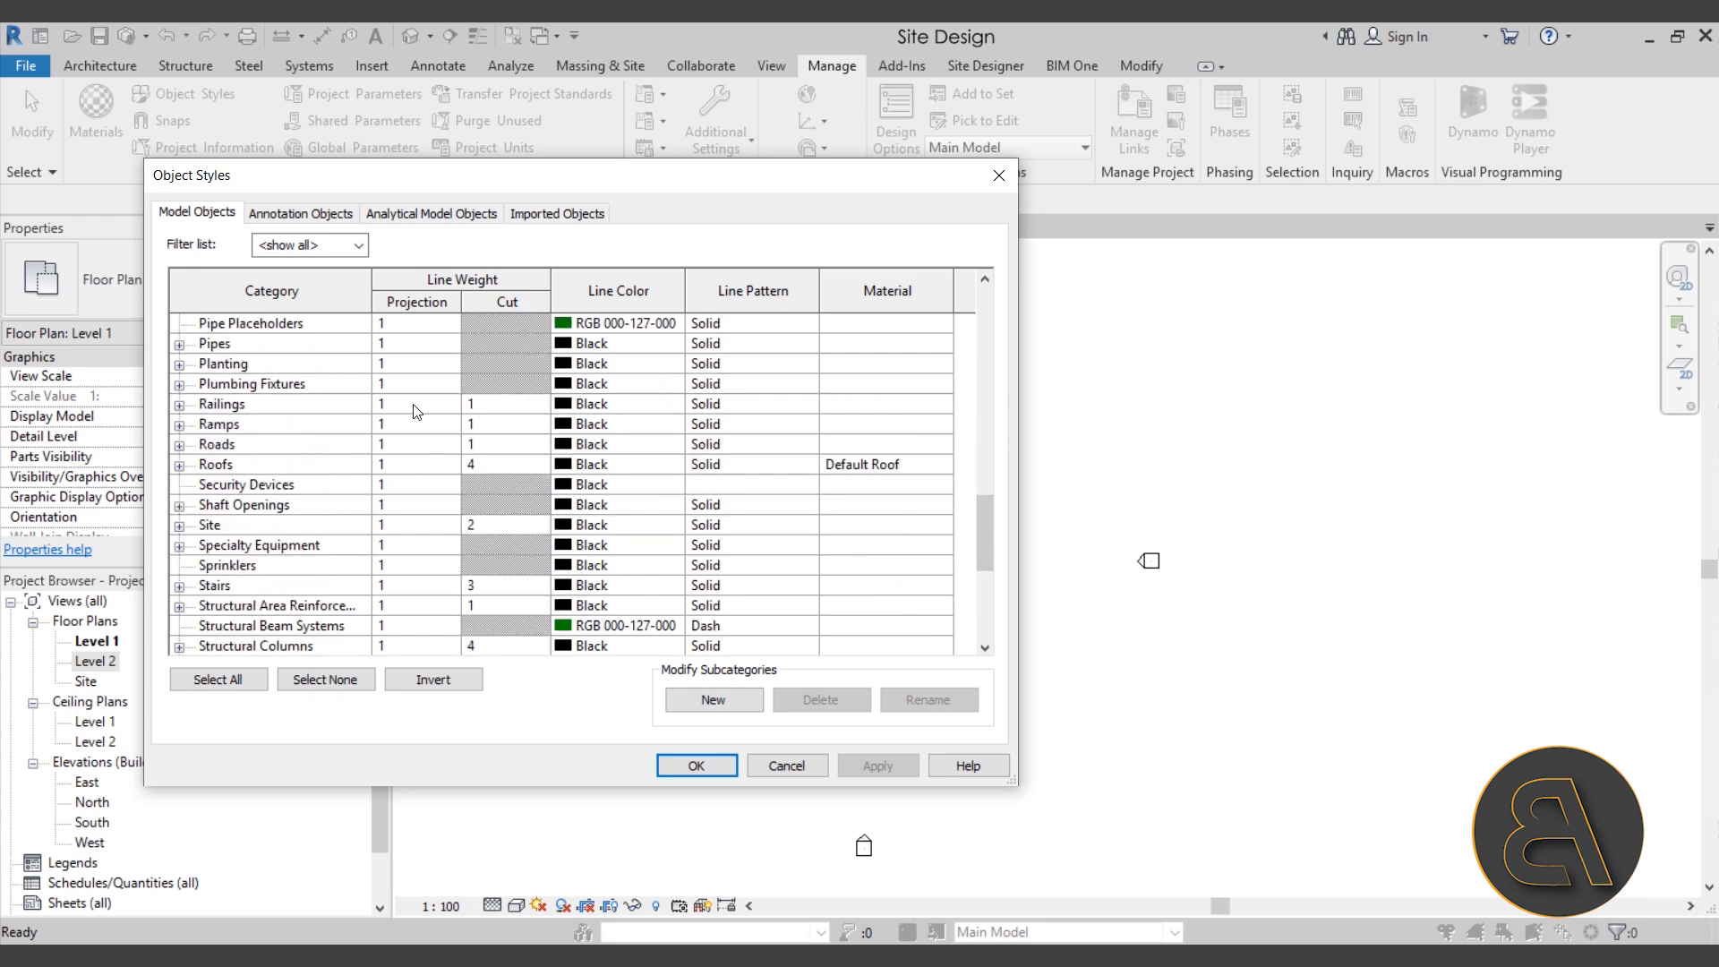
drag(977, 560, 984, 625)
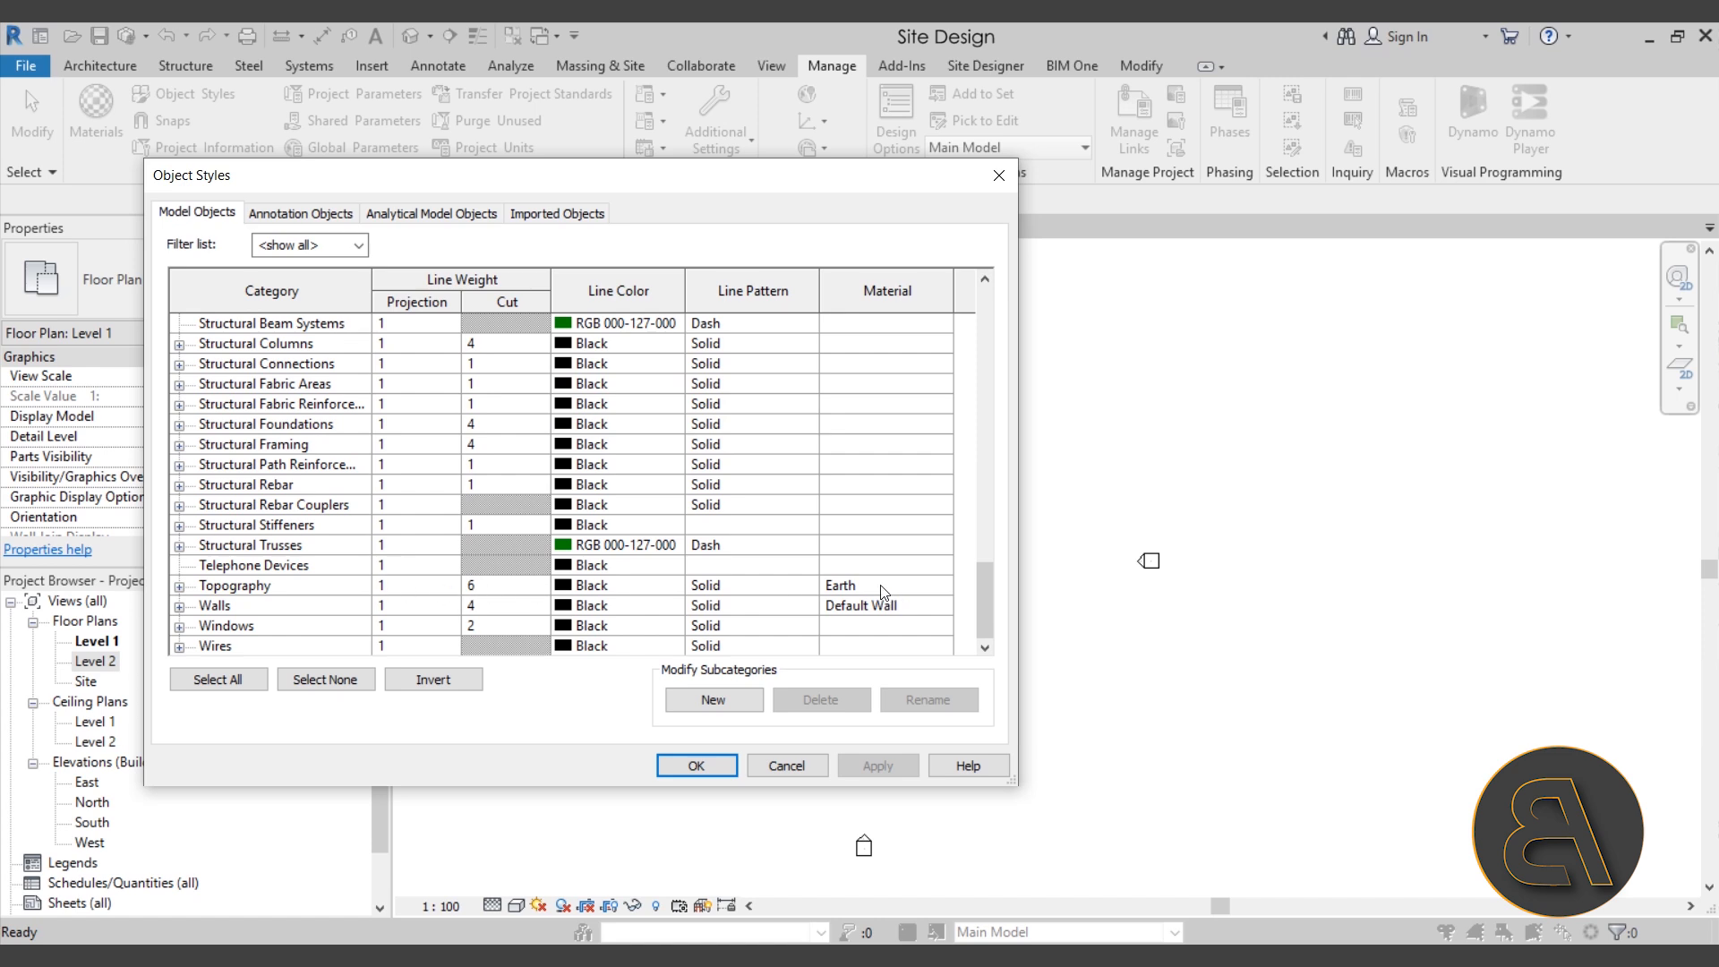
drag(977, 580, 974, 634)
click(717, 766)
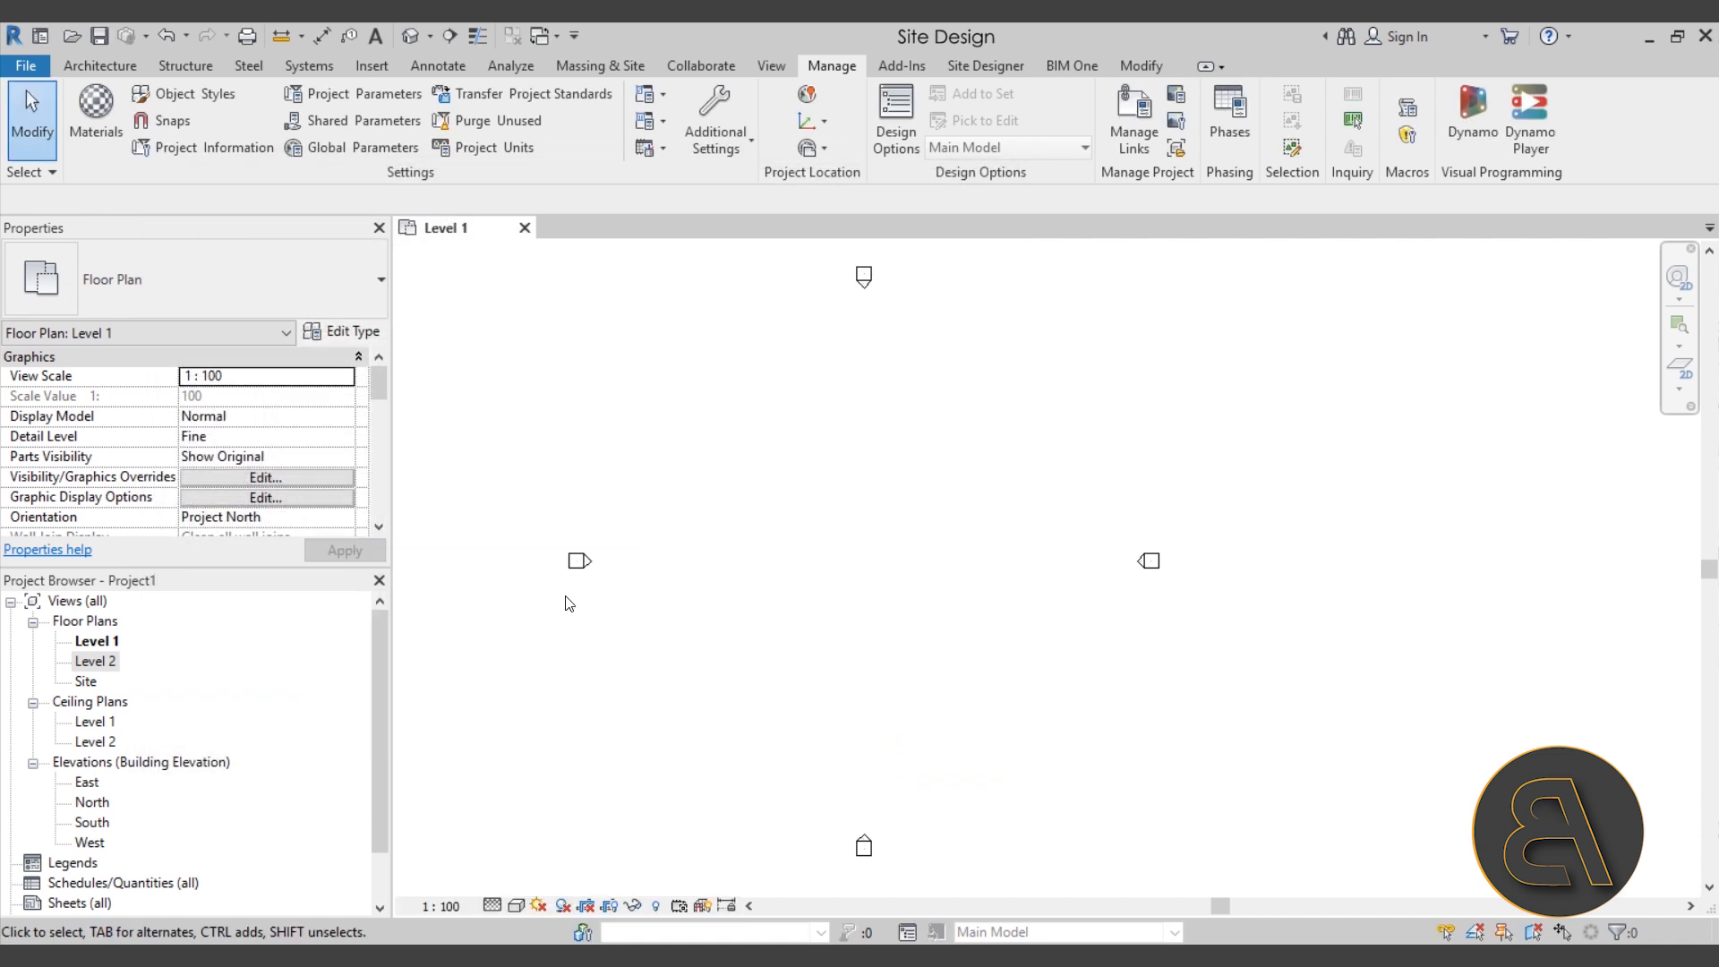
Step: In the Site floor plan, create a toposurface from six points at absolute elevation 0.0
double_click(89, 684)
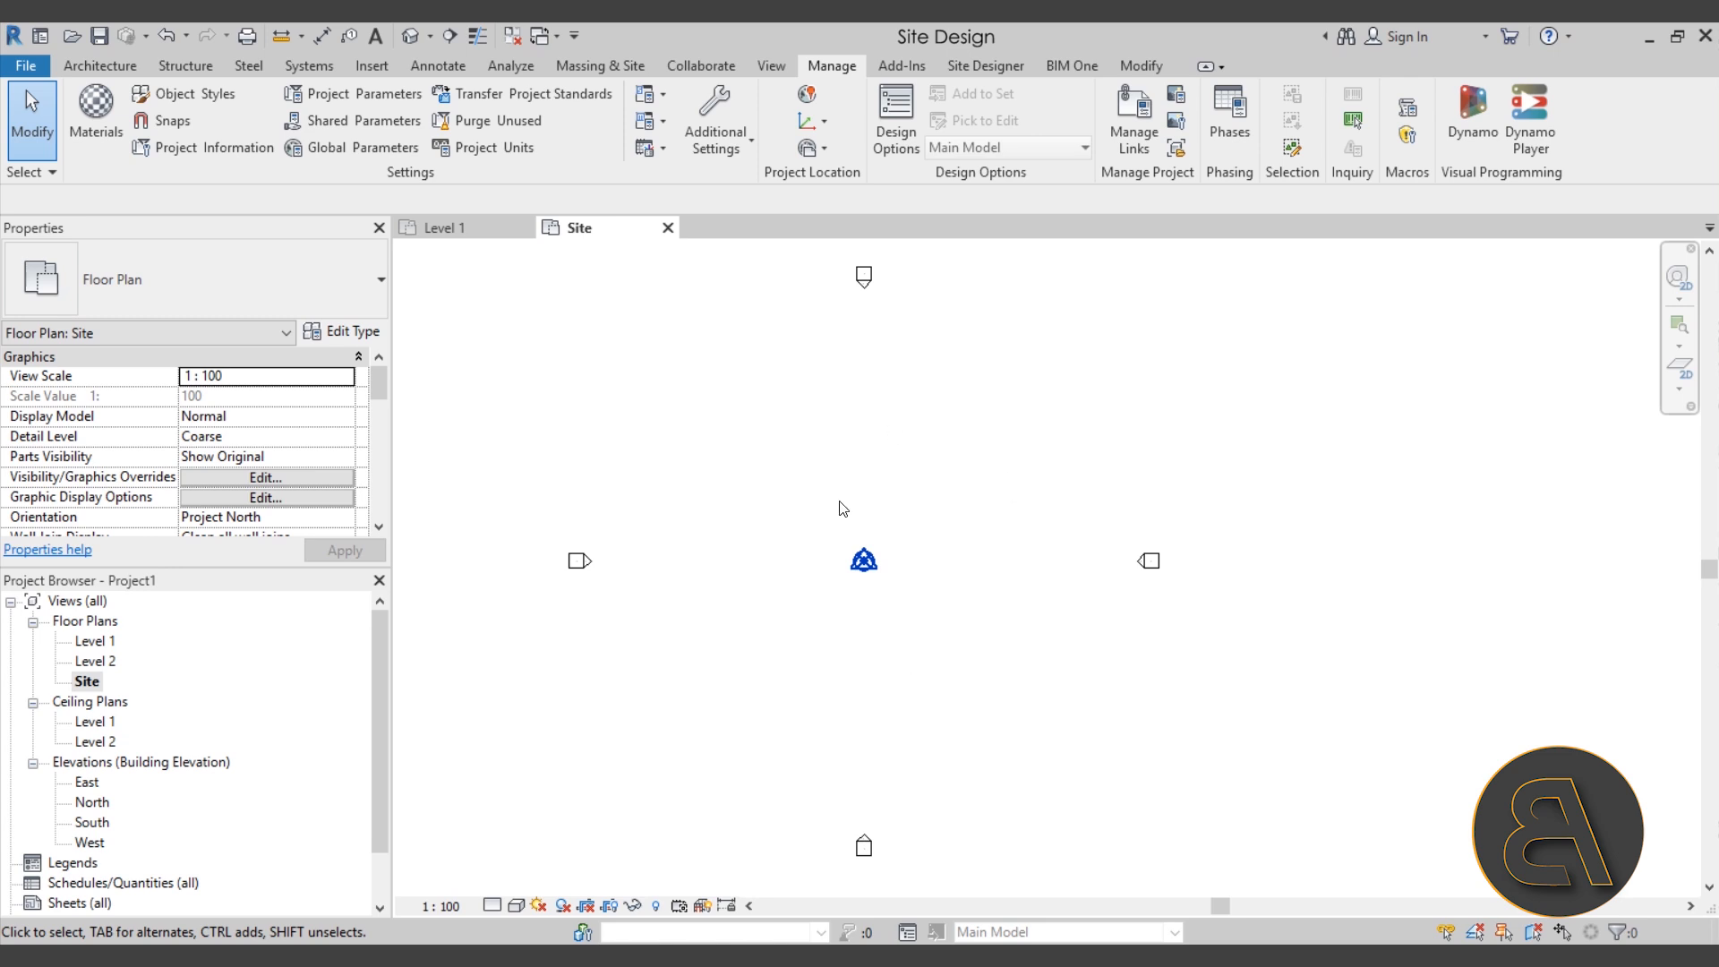
click(614, 67)
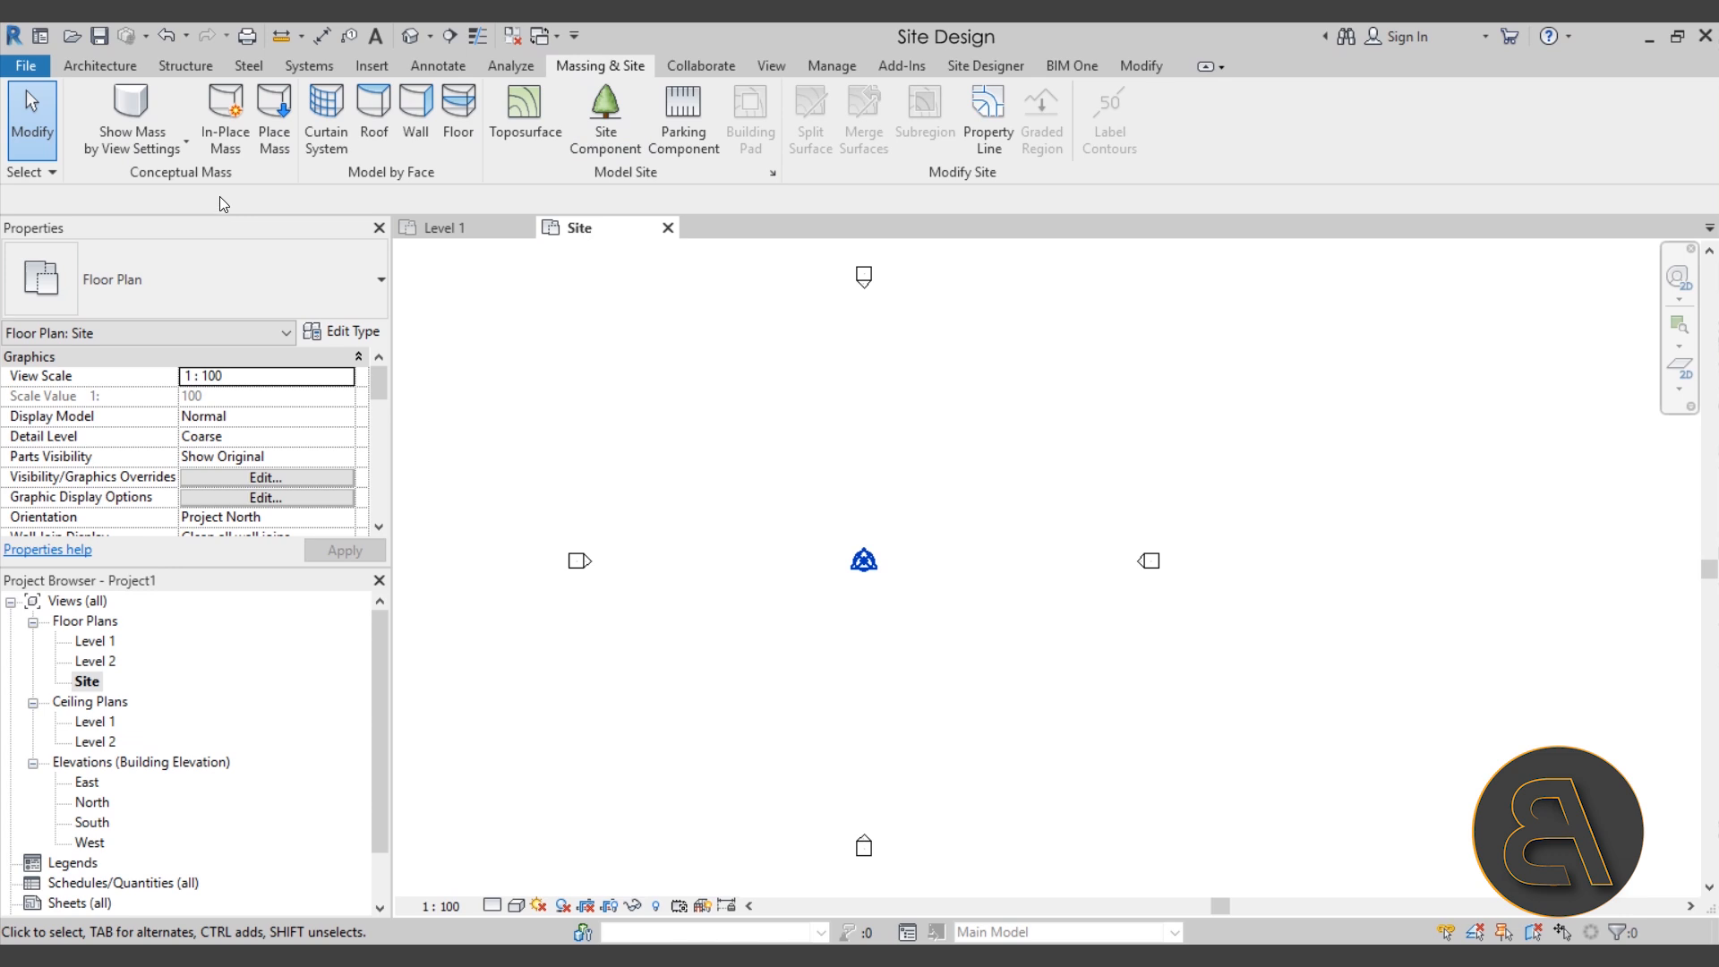
click(528, 137)
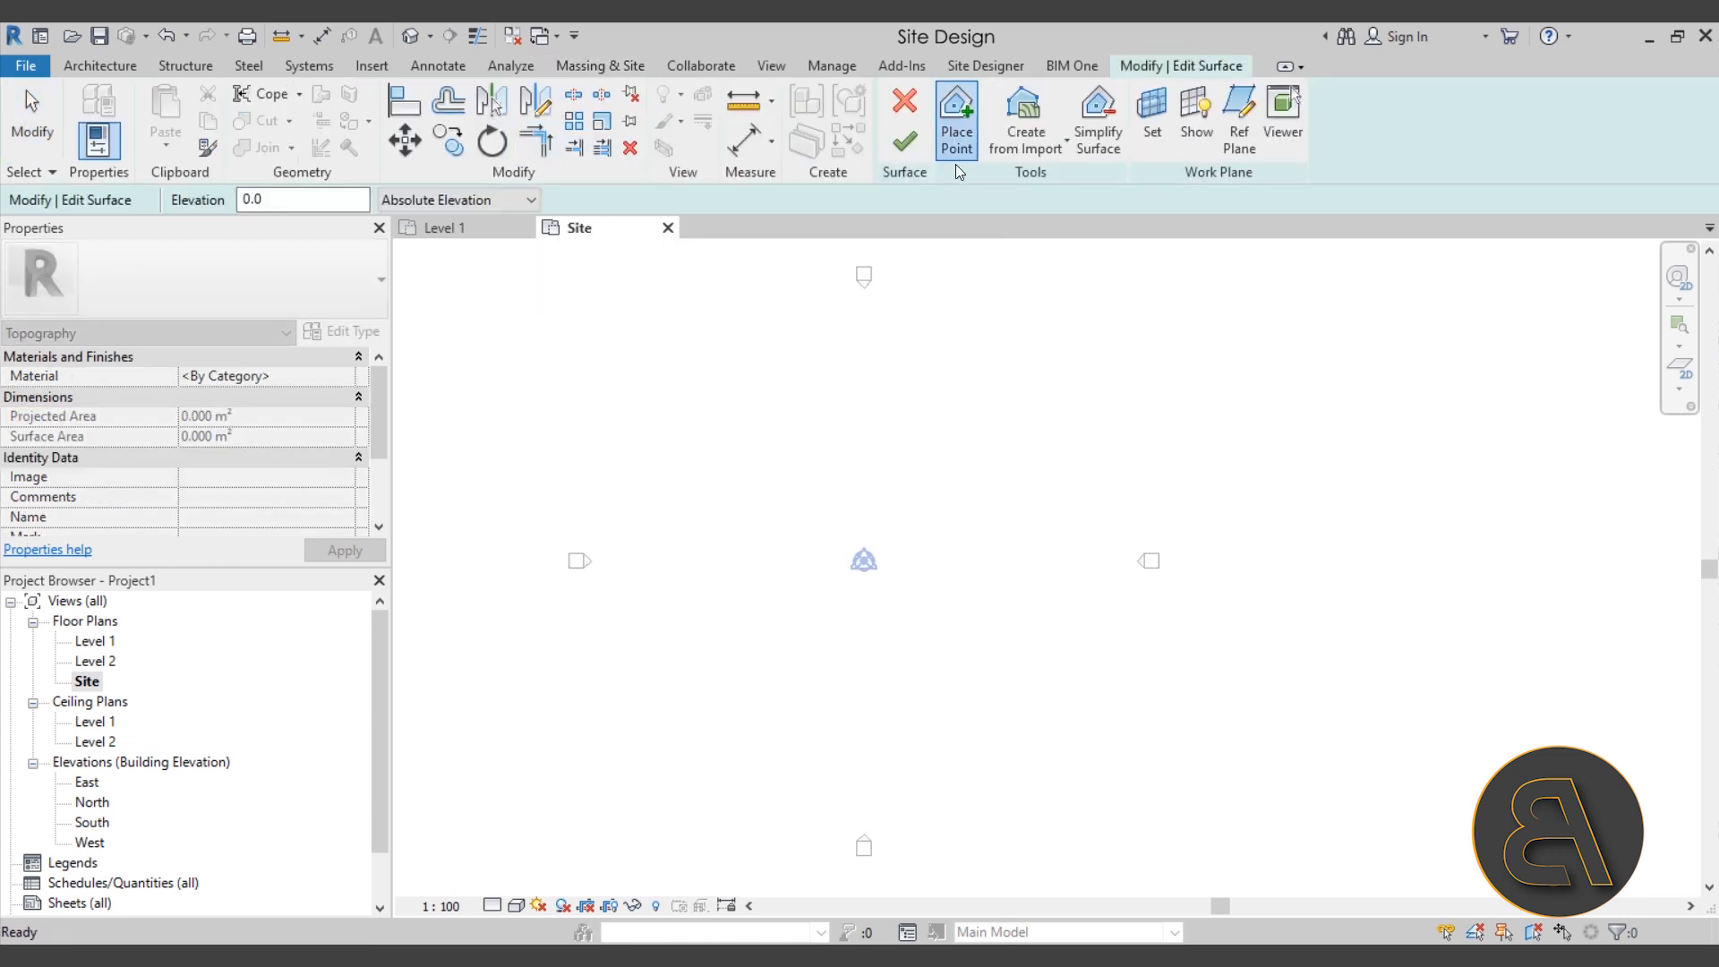
click(643, 690)
click(807, 692)
click(1108, 720)
click(1039, 392)
click(721, 356)
click(1007, 252)
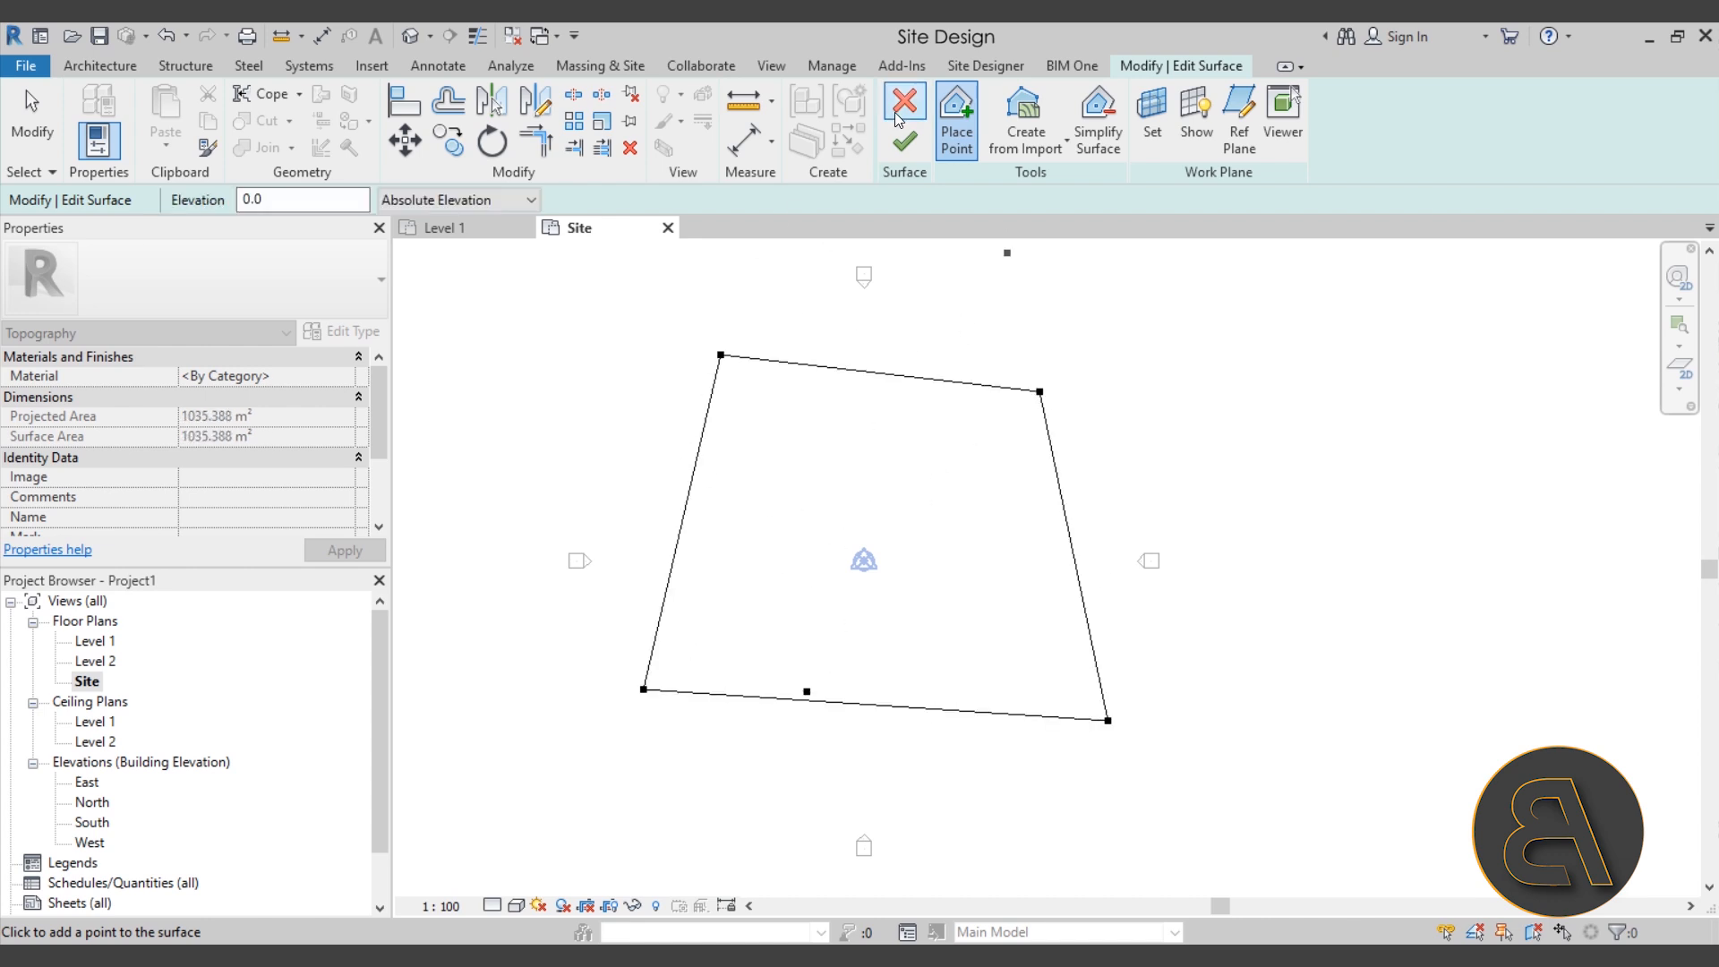
click(903, 139)
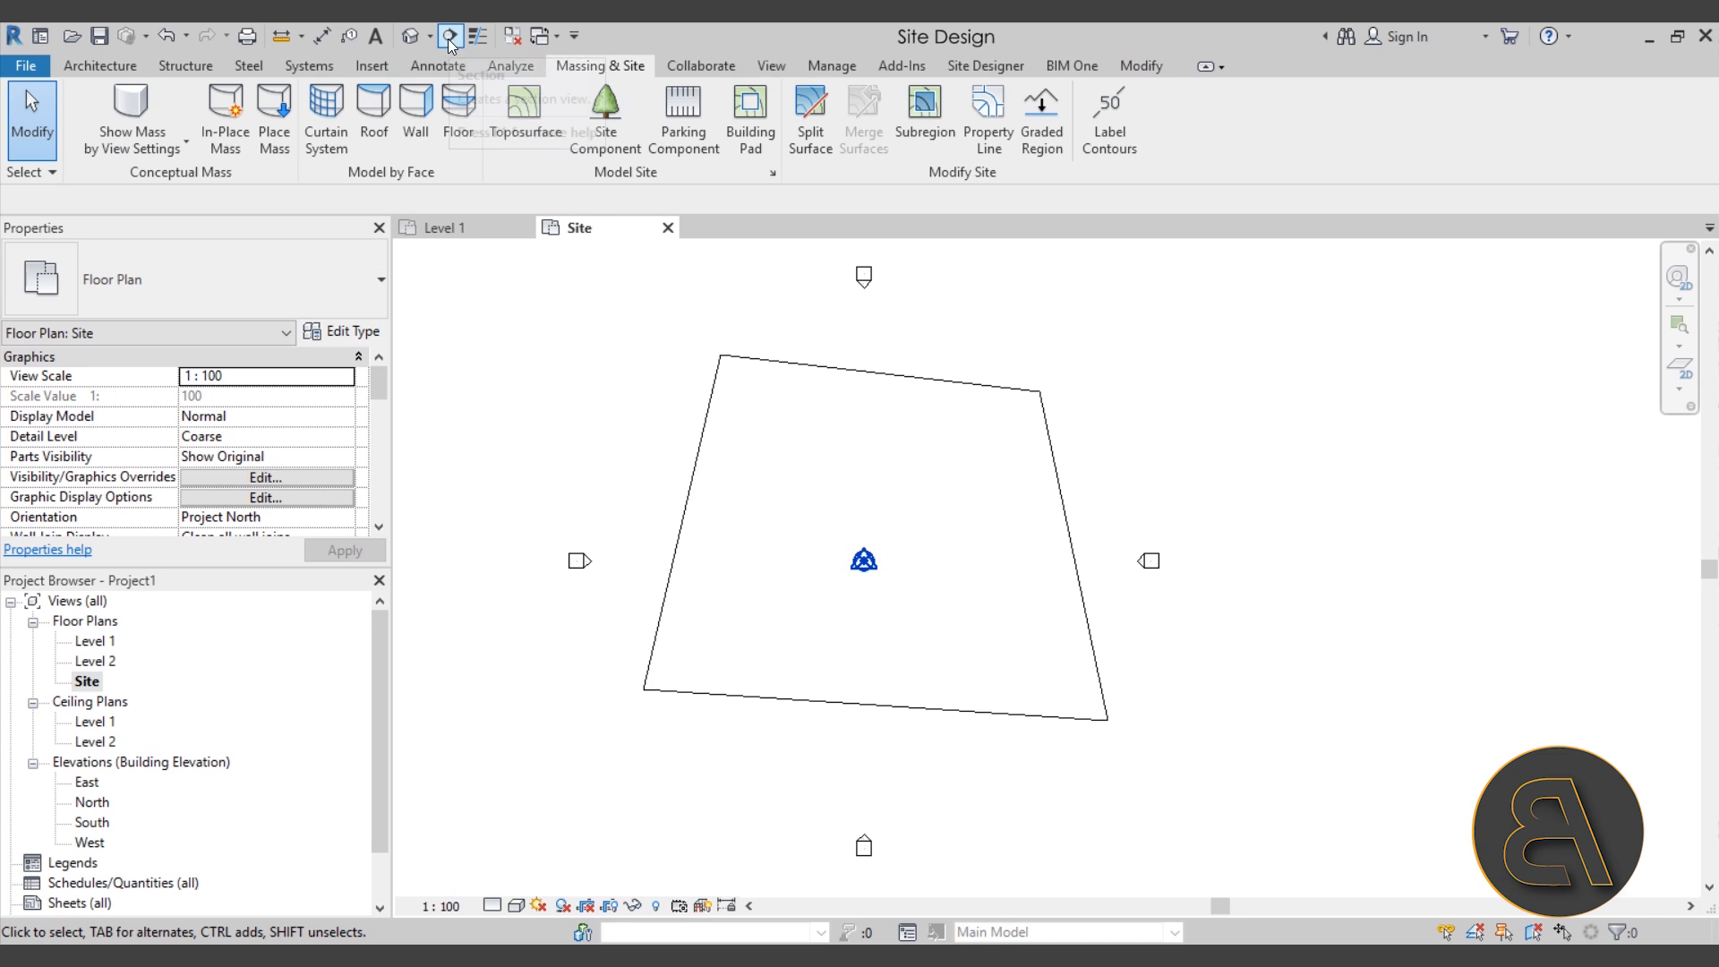
Step: Open the default 3D view and display the toposurface in the Realistic visual style
click(409, 38)
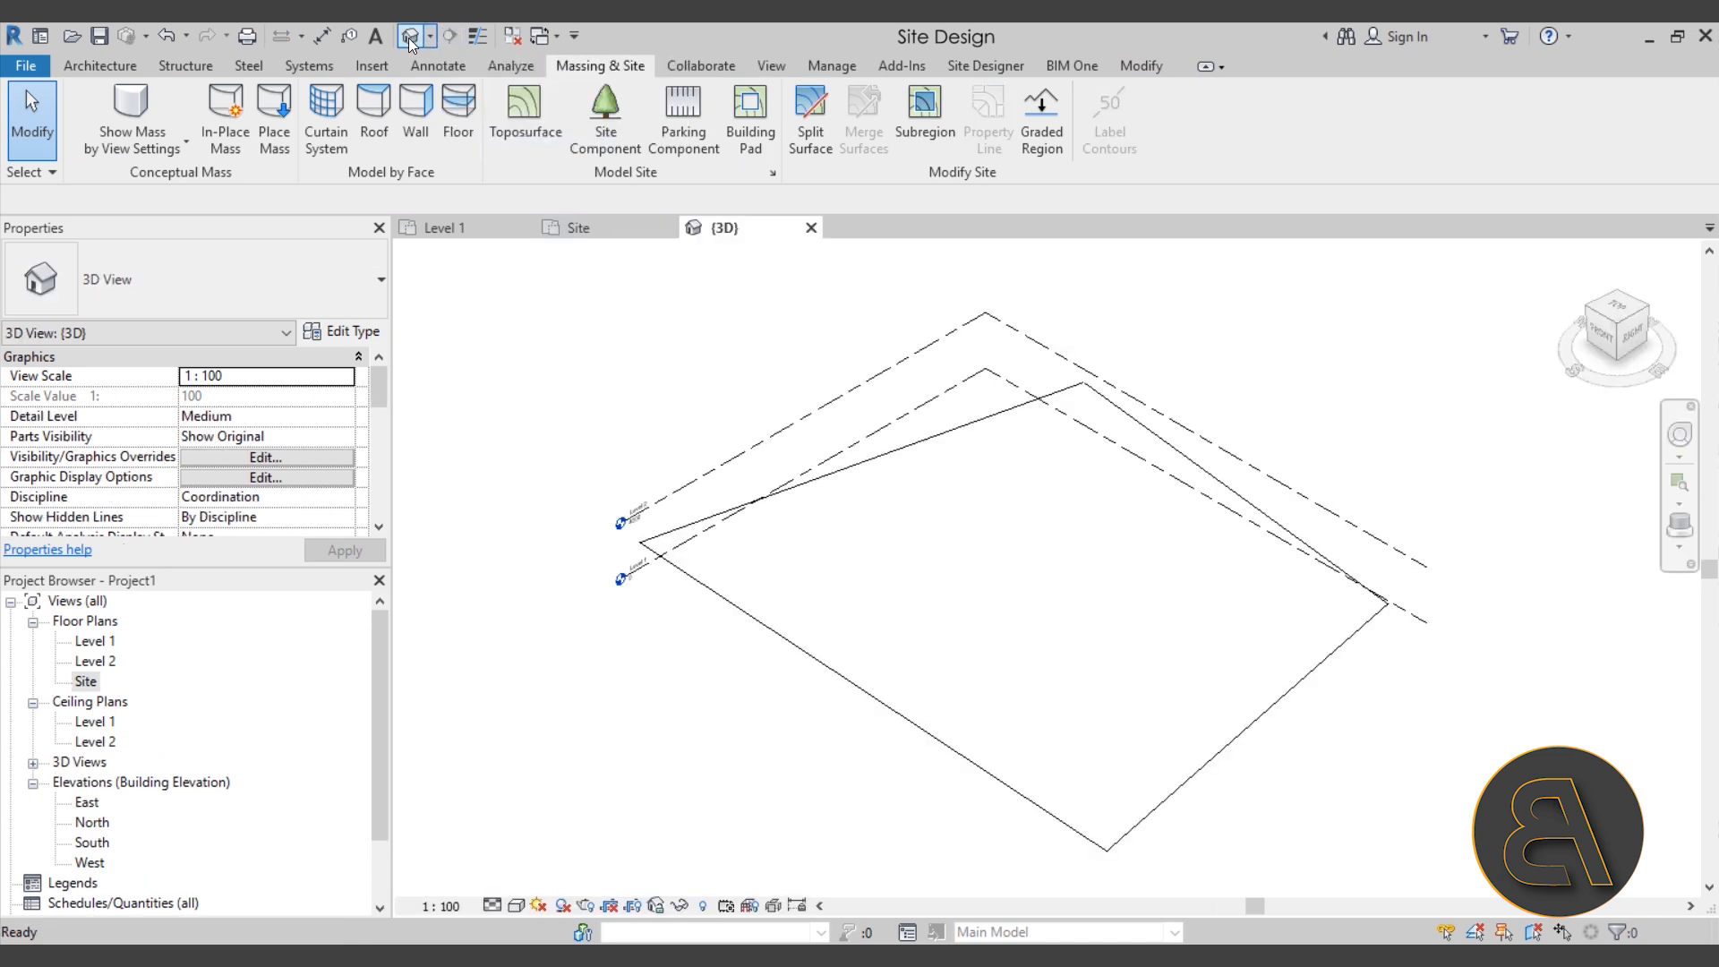
middle_drag(762, 456, 646, 469)
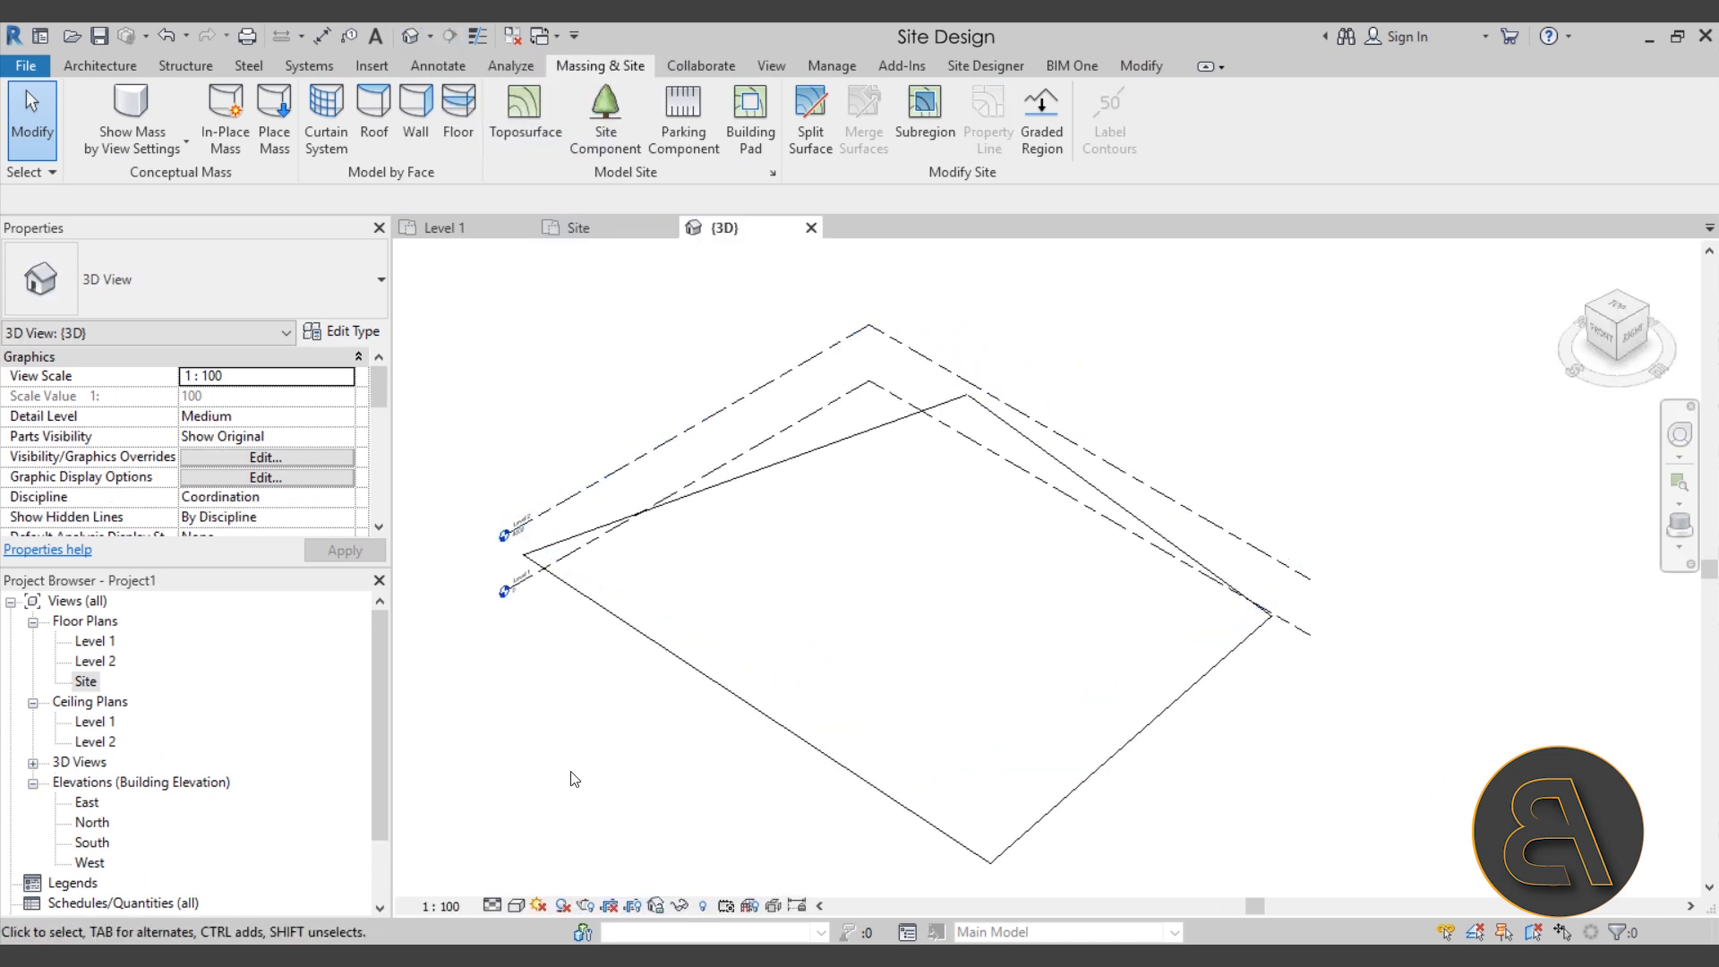
click(518, 909)
click(572, 854)
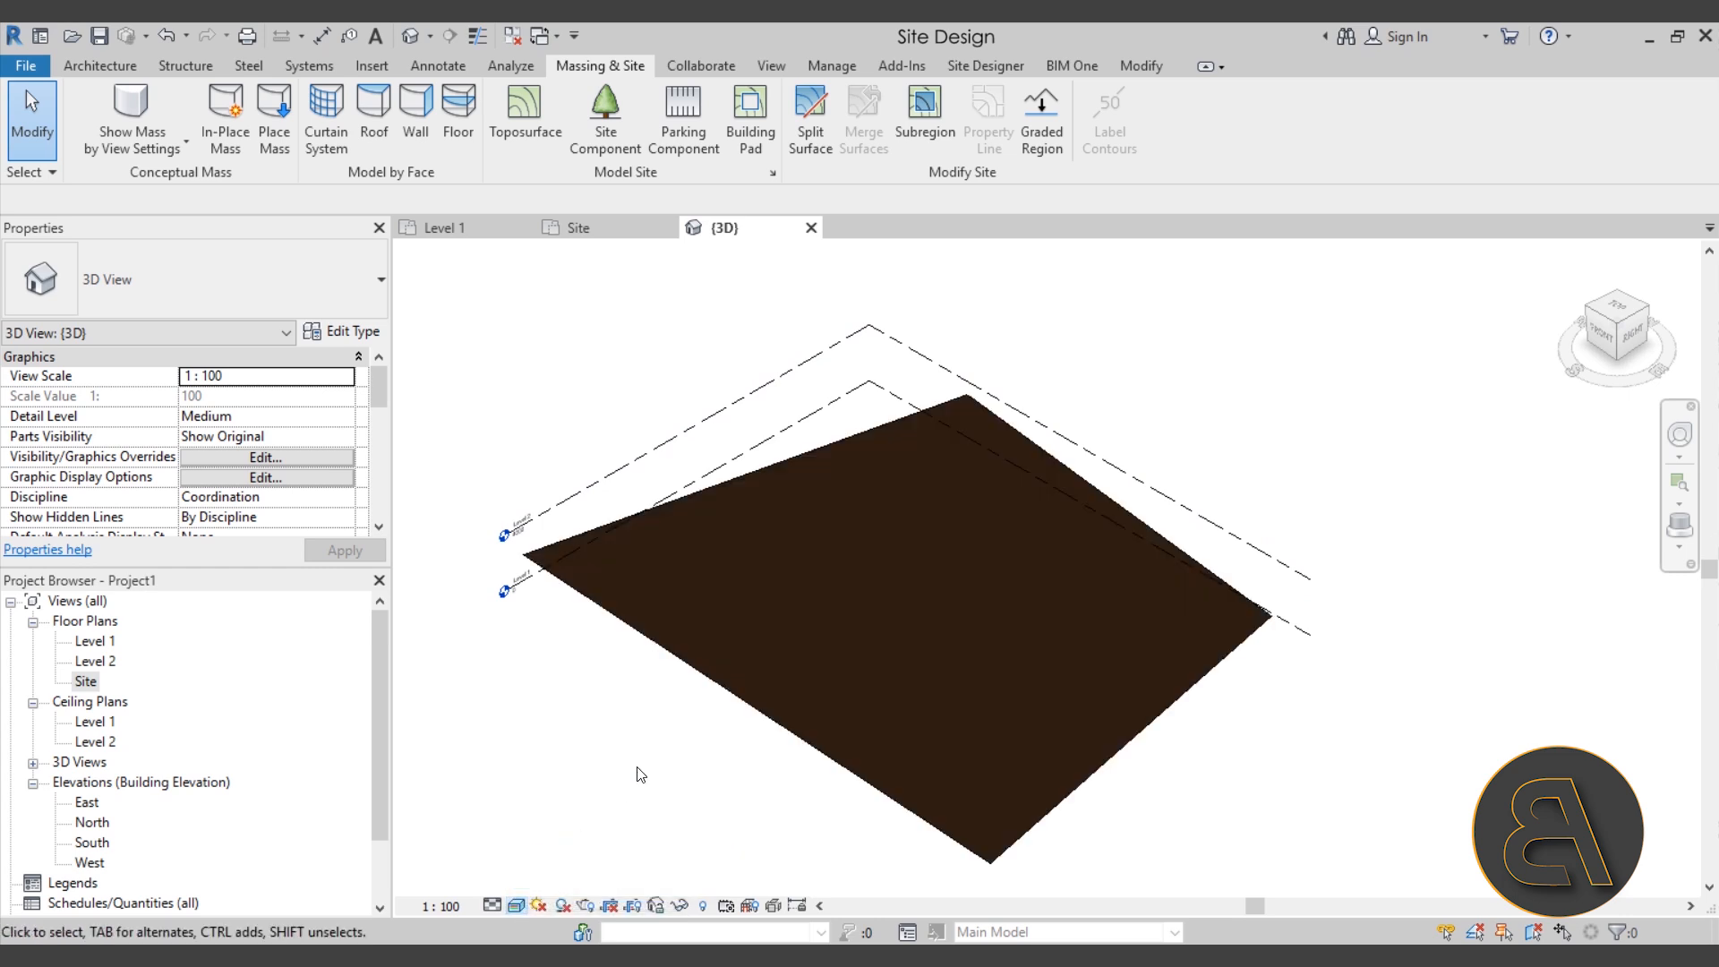
scroll(872, 669, up, 6)
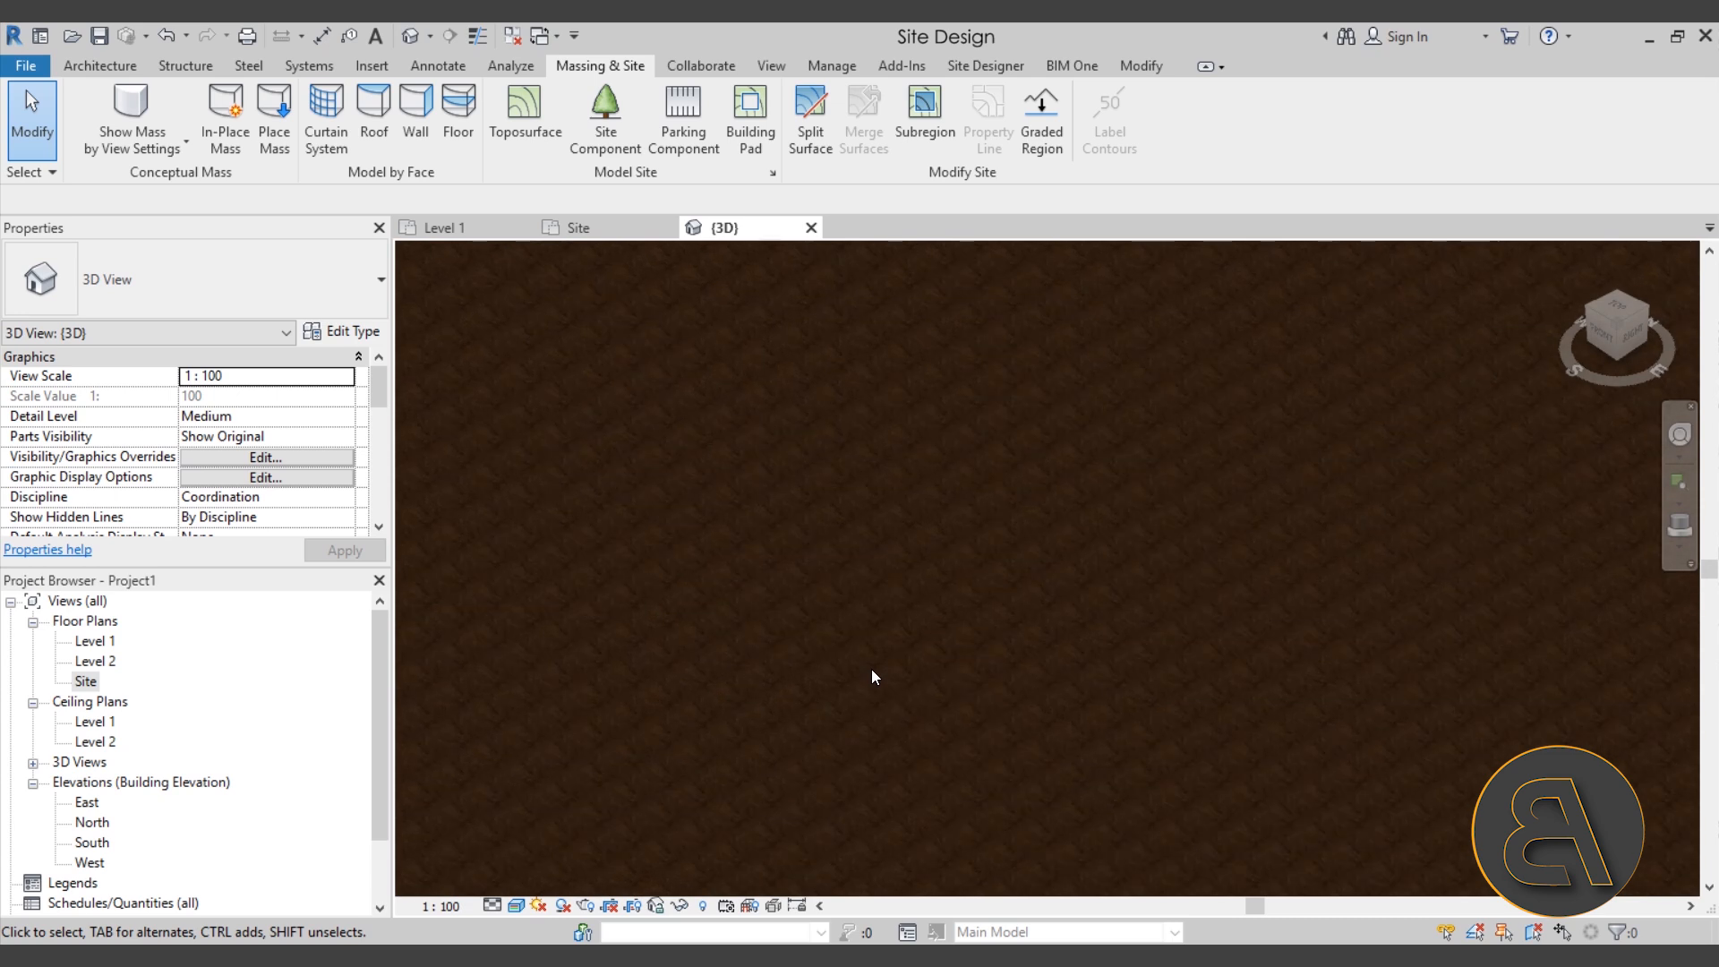
scroll(850, 645, down, 5)
Step: Switch the 3D view to the Shaded visual style and select the toposurface
click(518, 906)
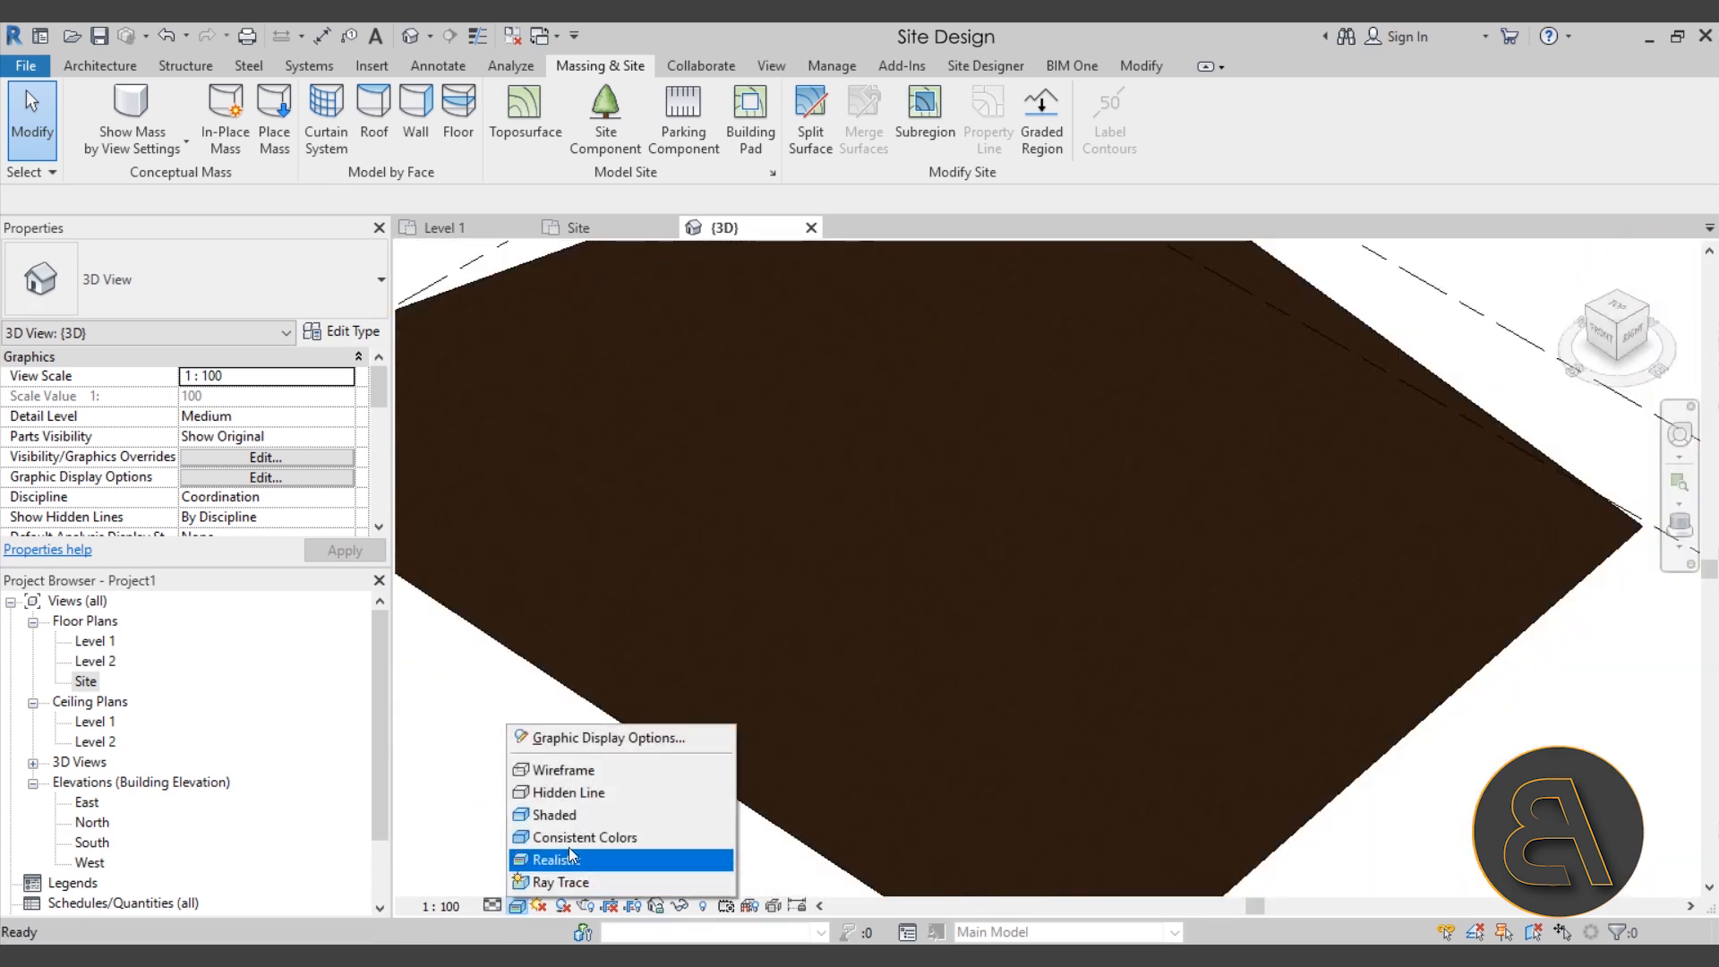
click(556, 815)
scroll(770, 588, down, 4)
mouse_move(770, 588)
shift+middle_down()
mouse_move(825, 582)
mouse_move(716, 658)
shift+middle_up()
click(711, 667)
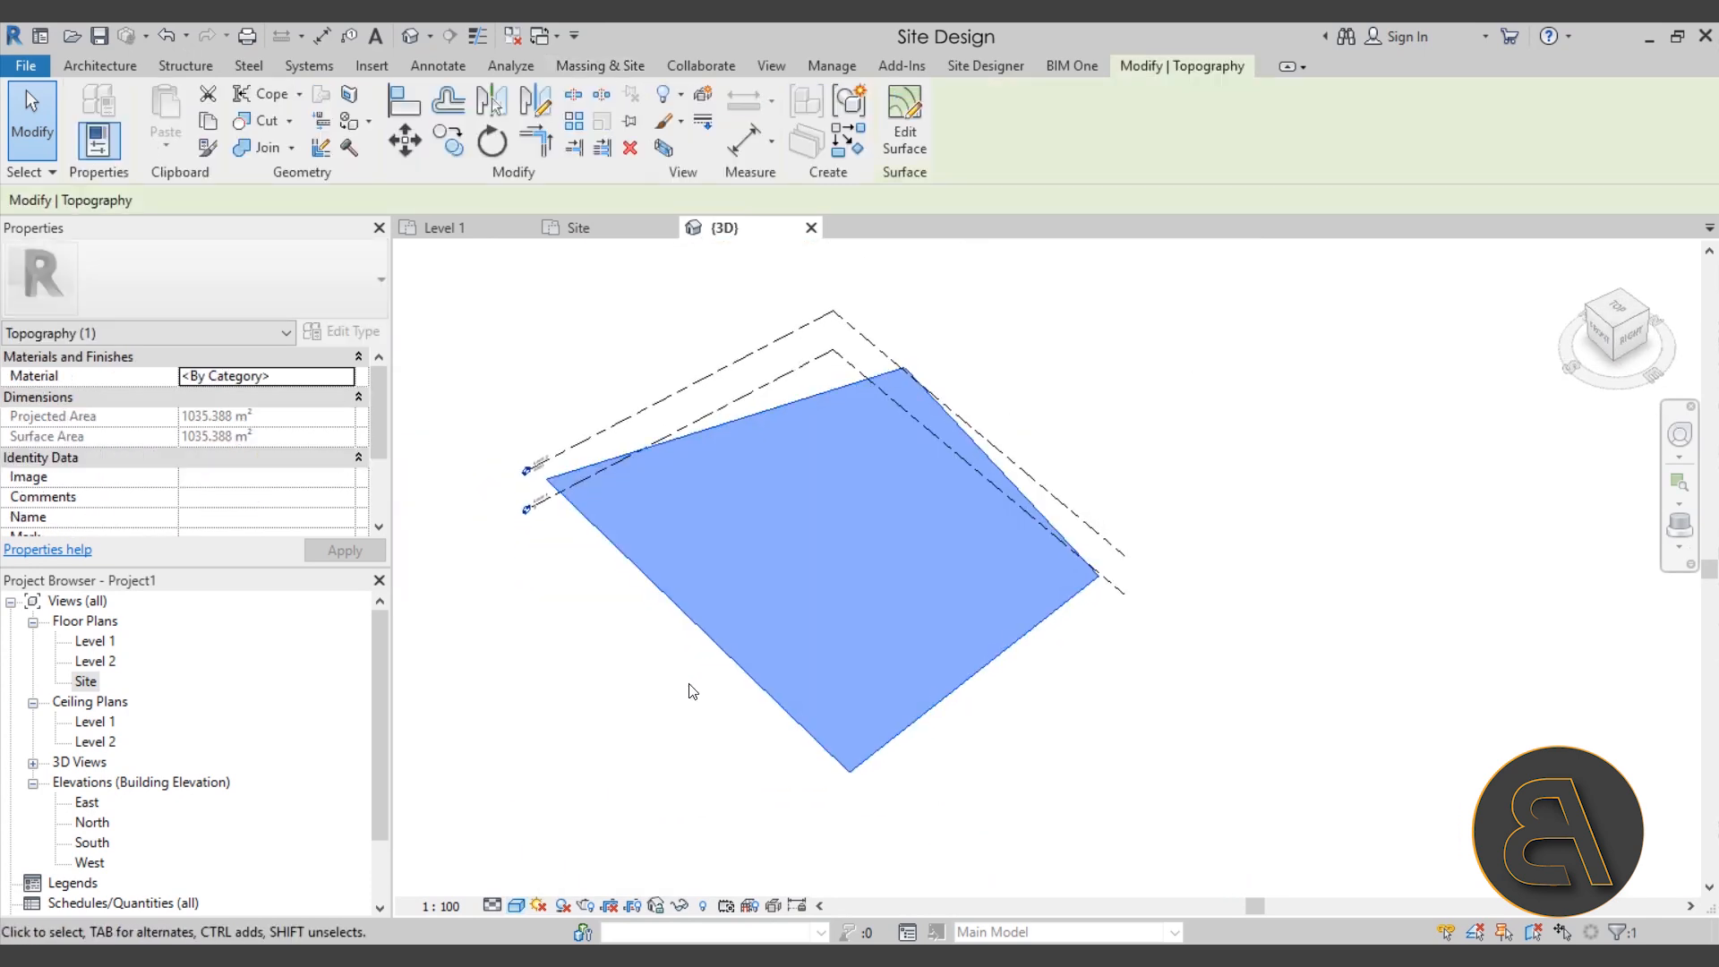
Step: Set the 3D view's visual style to Consistent Colors and clear the toposurface selection
click(517, 905)
click(559, 841)
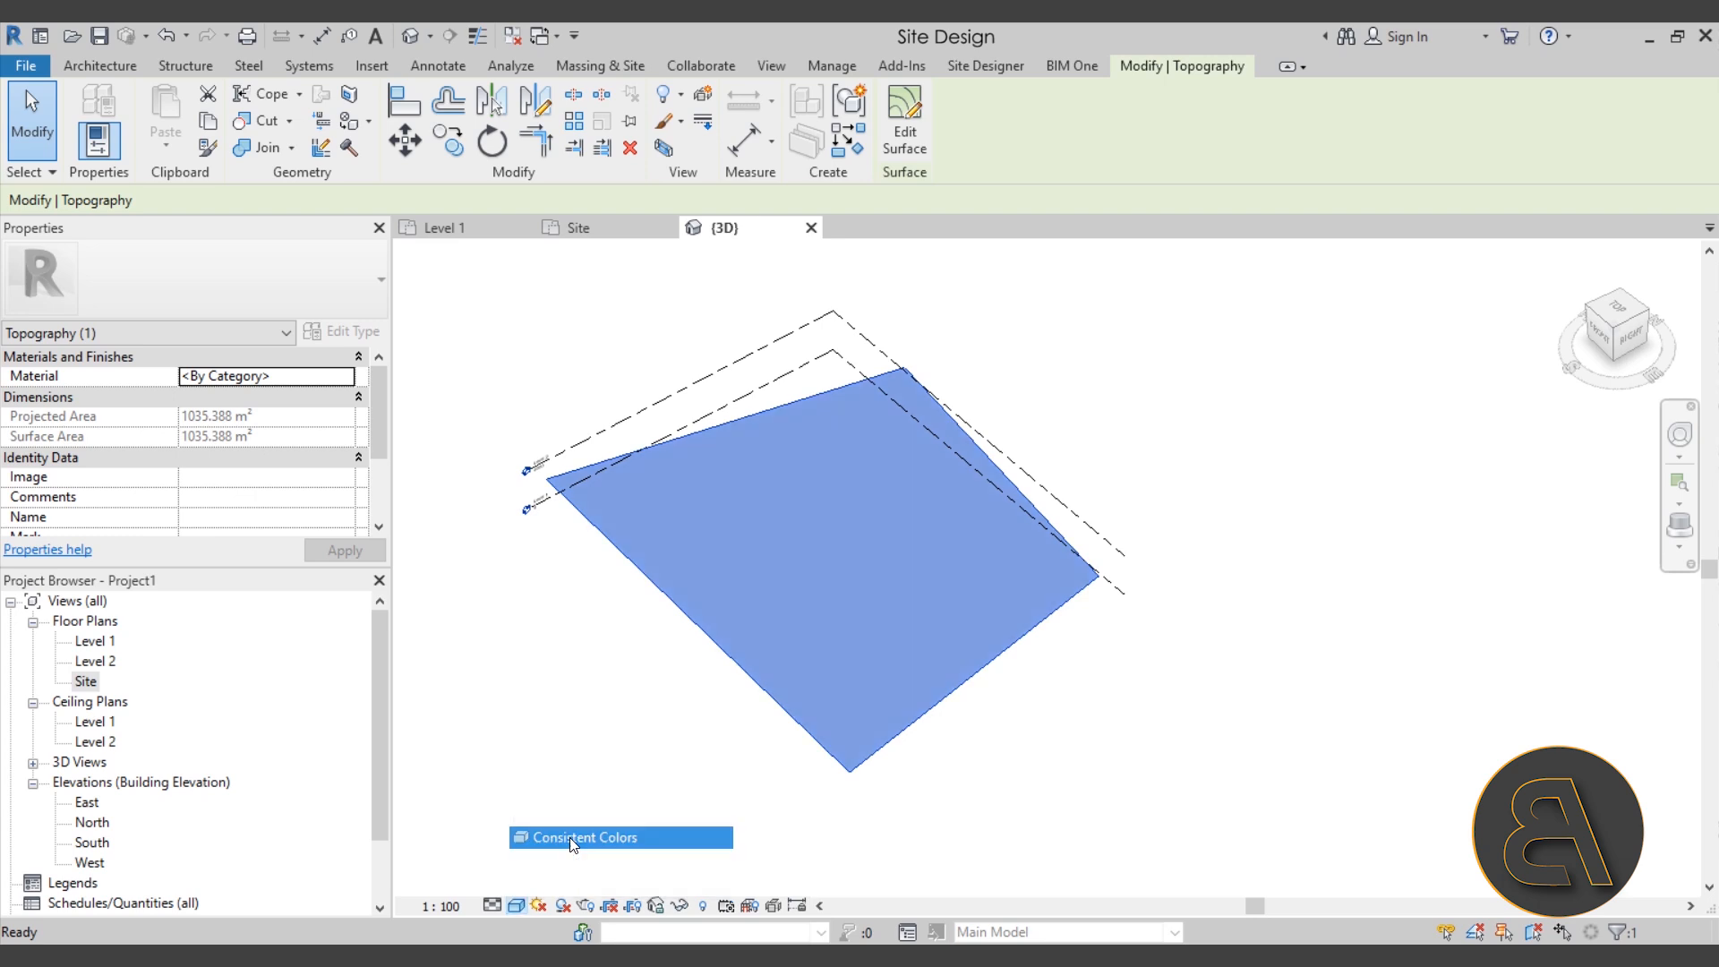
click(670, 785)
shift+middle_drag(686, 721, 721, 691)
scroll(689, 638, up, 3)
Step: Select the toposurface to check its material assignment, and deselect it
click(690, 639)
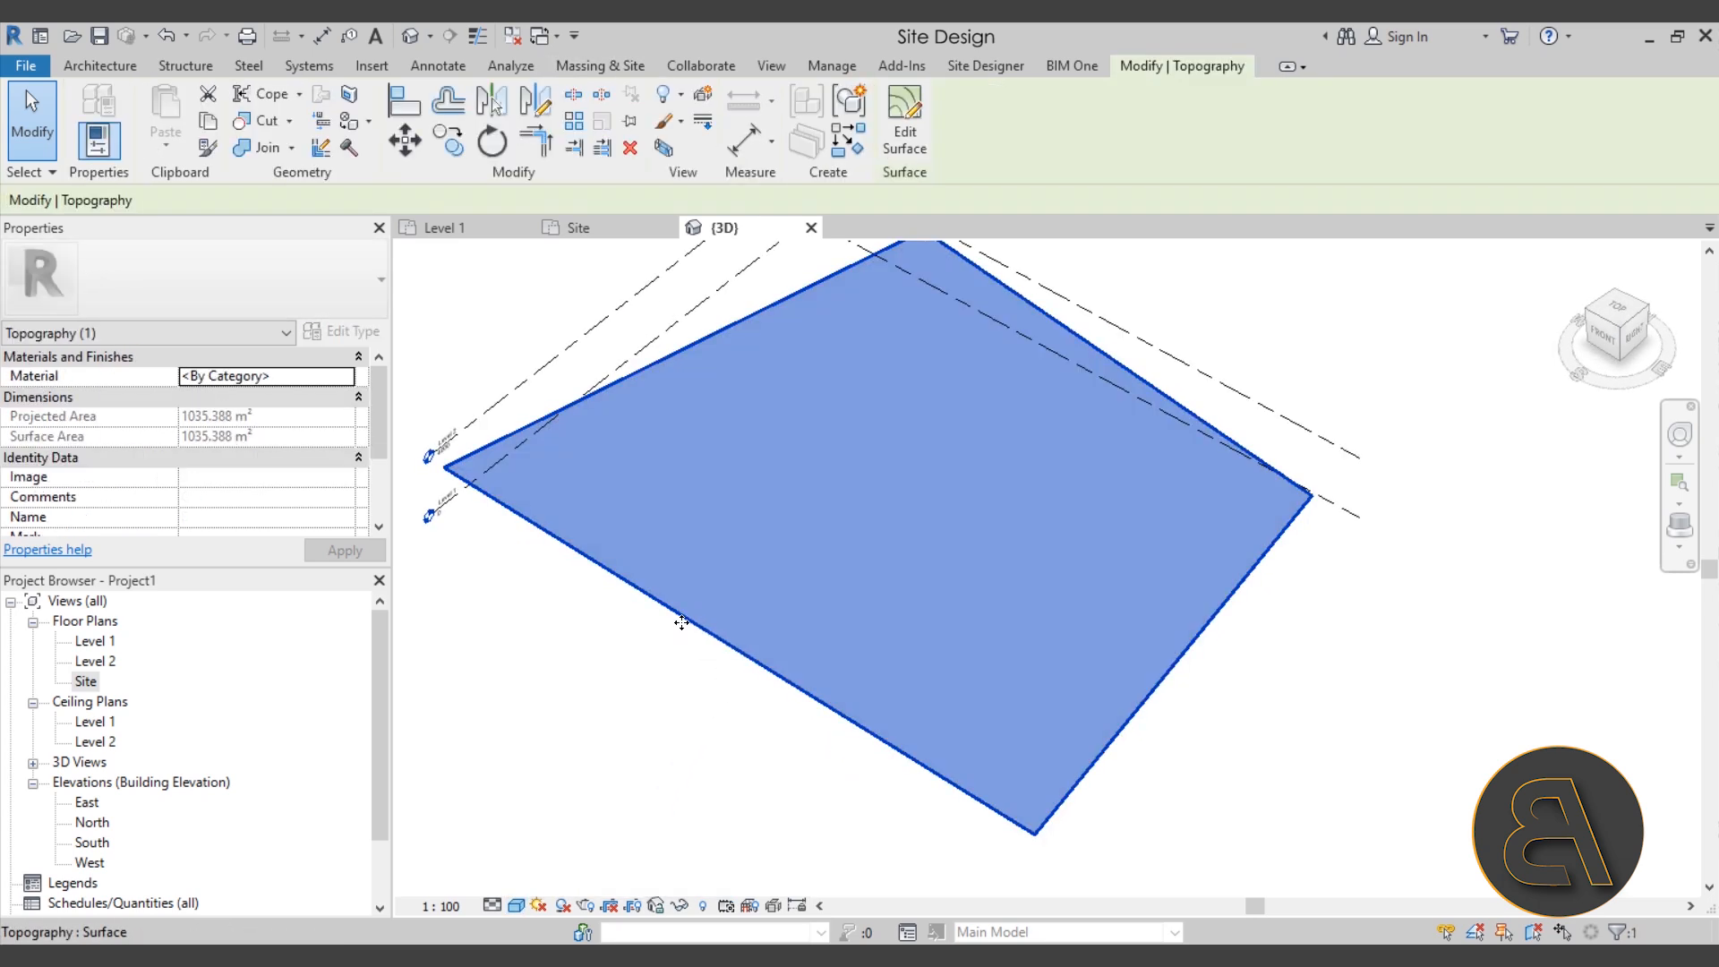
scroll(740, 541, down, 2)
middle_drag(739, 540, 741, 626)
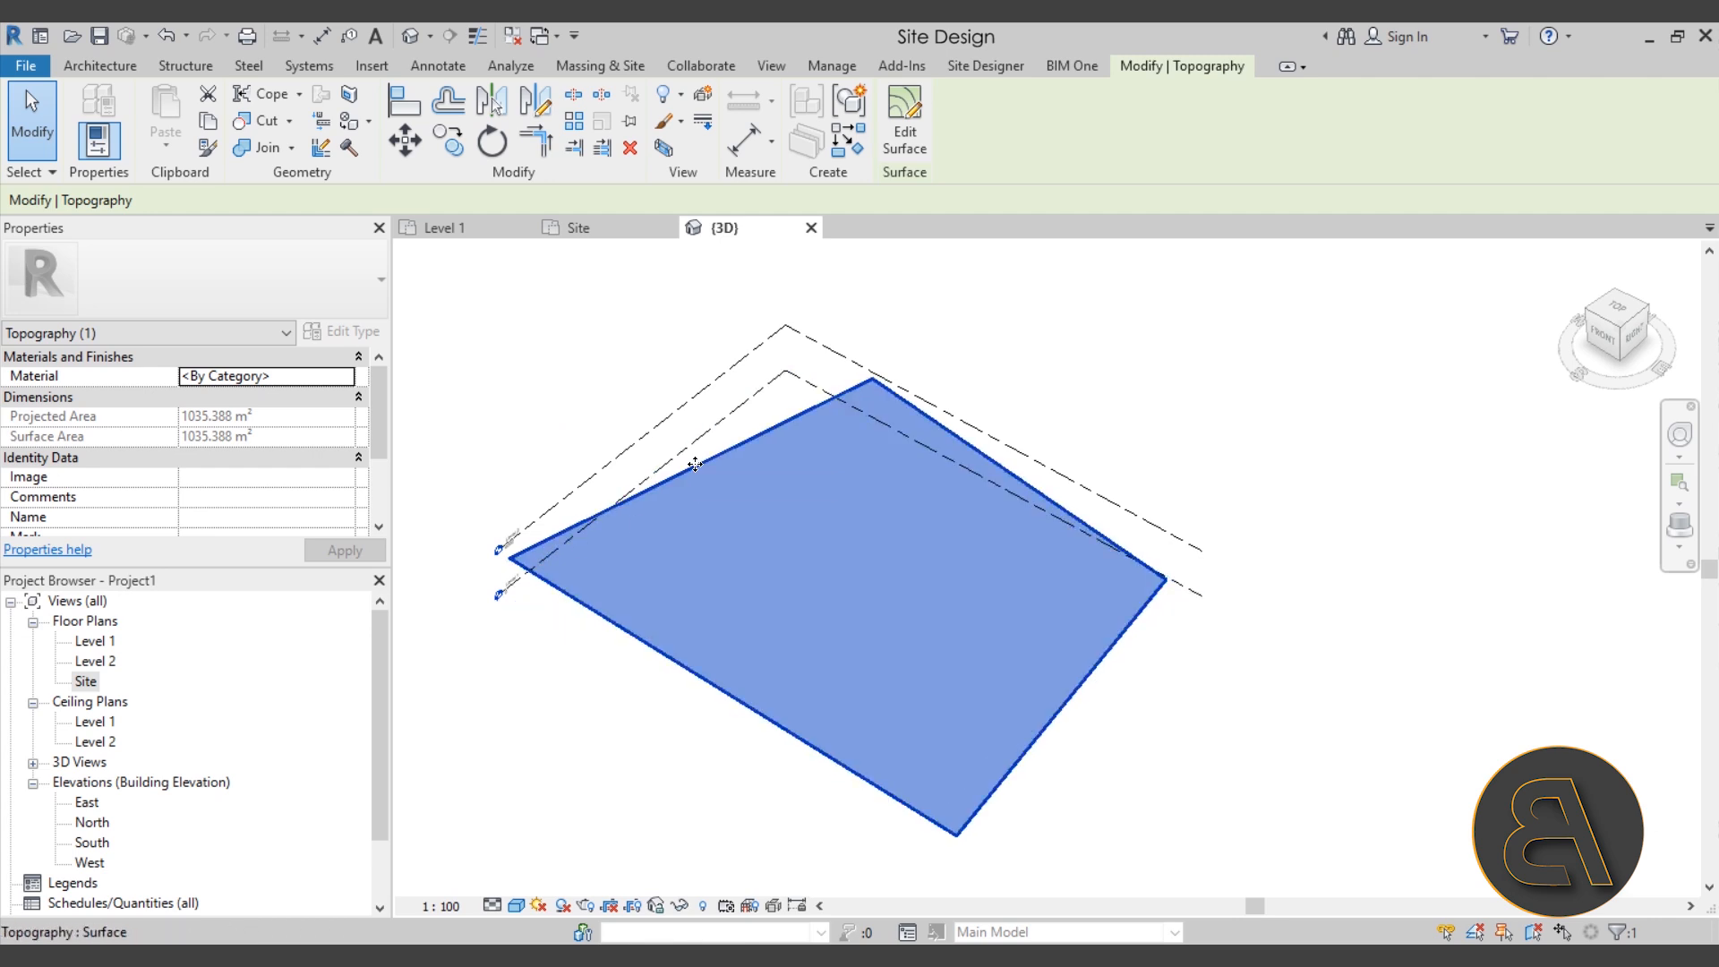
click(591, 736)
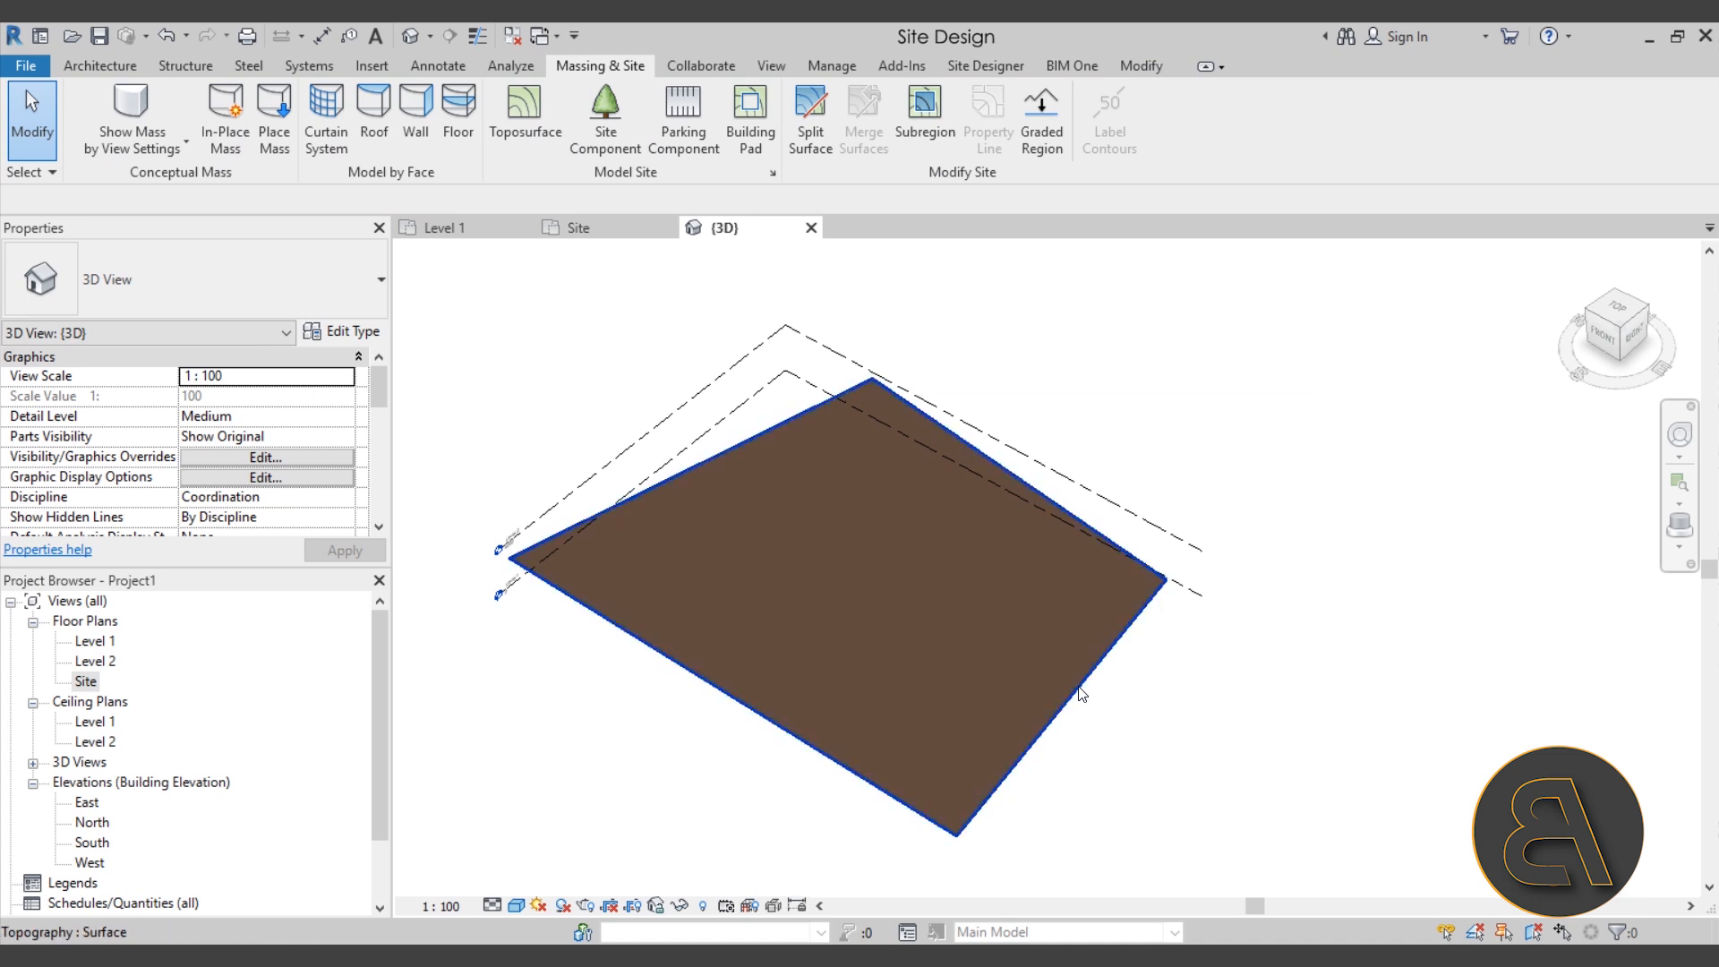
Step: Browse the project materials available for the toposurface's Material property, and cancel without assigning one
click(736, 445)
click(328, 384)
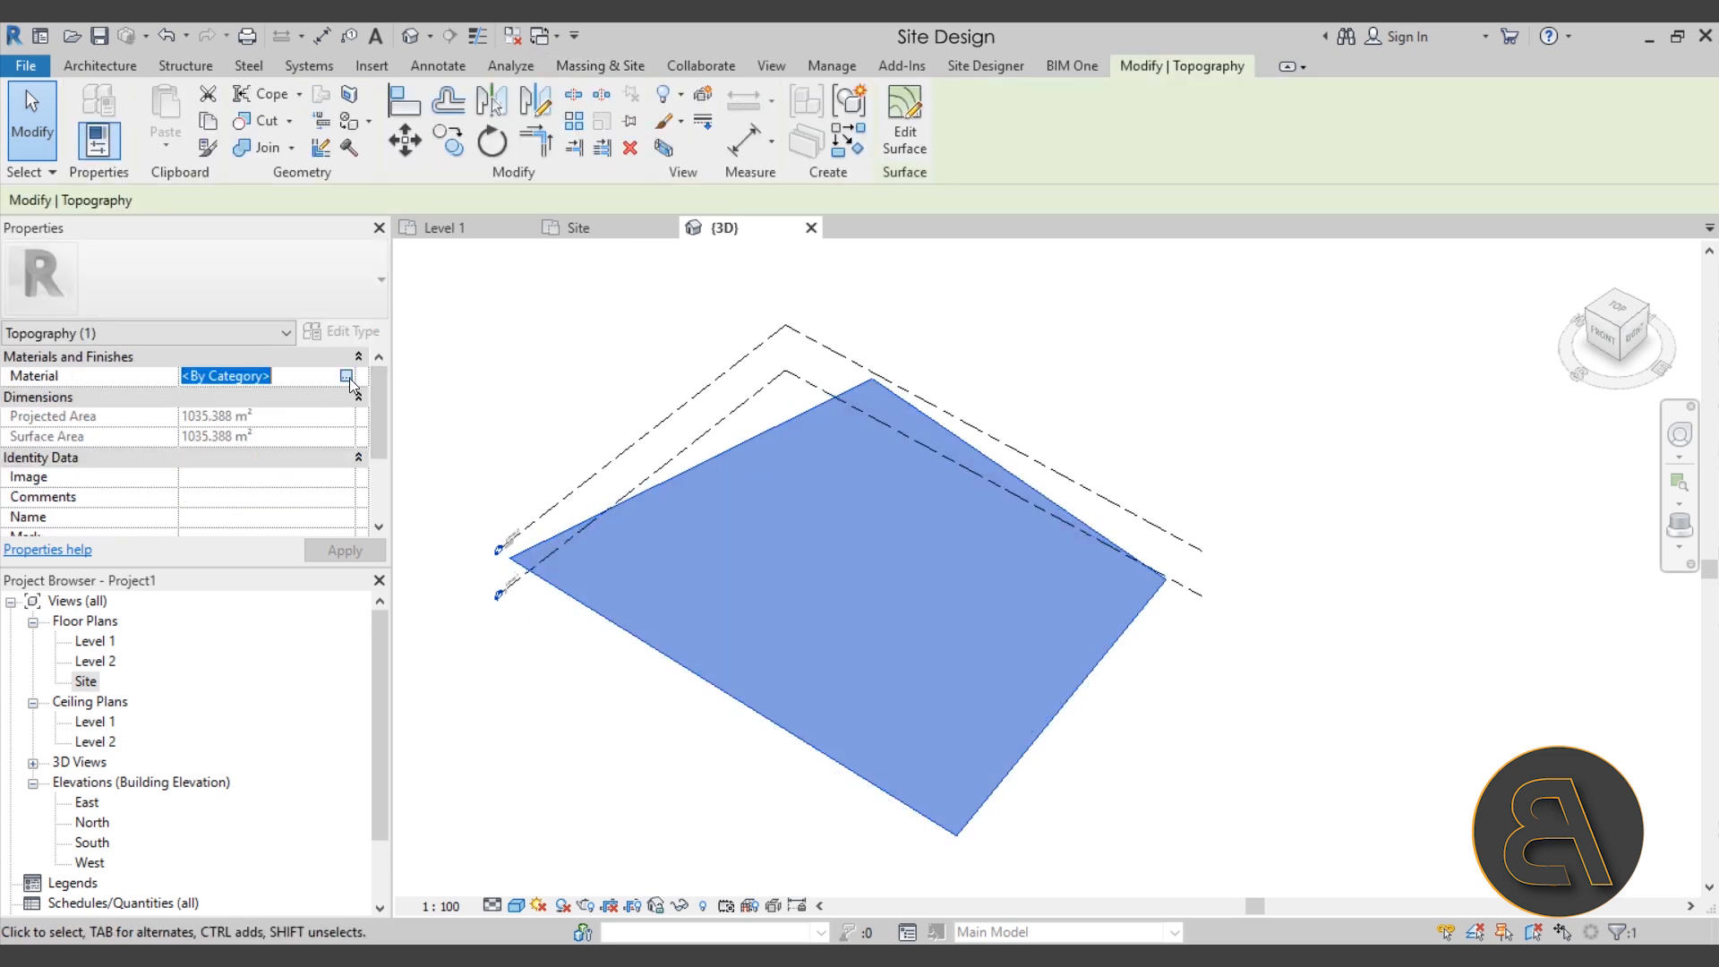
click(347, 376)
scroll(447, 335, down, 4)
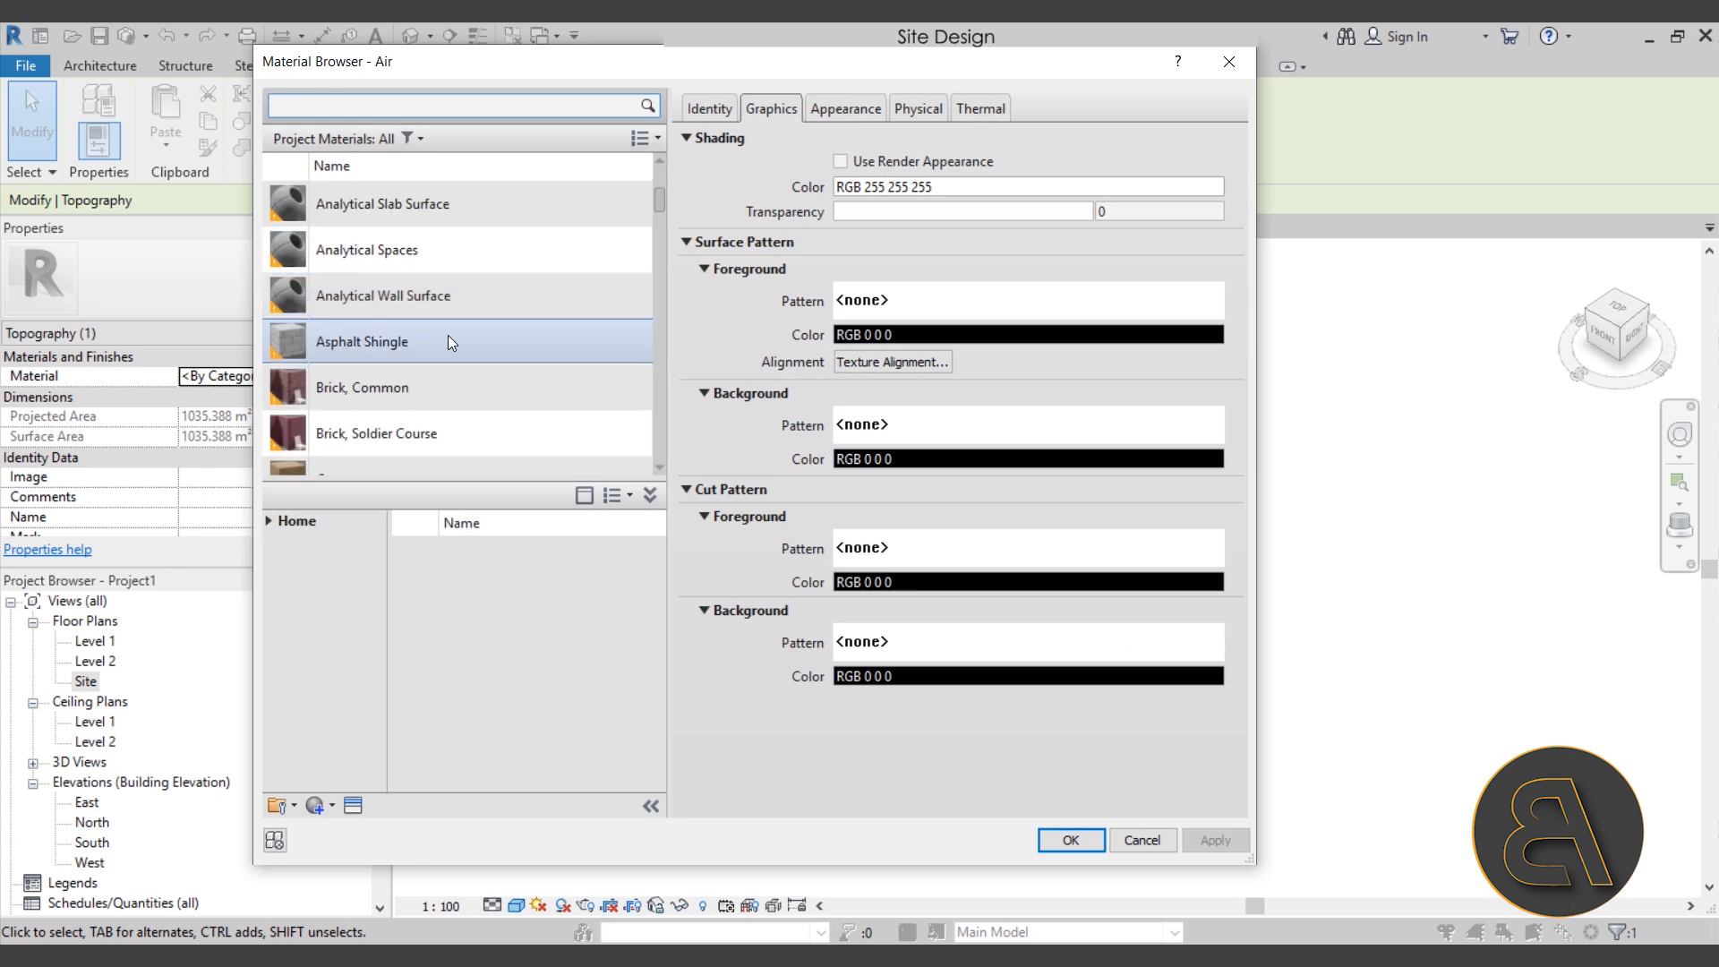
scroll(412, 313, down, 8)
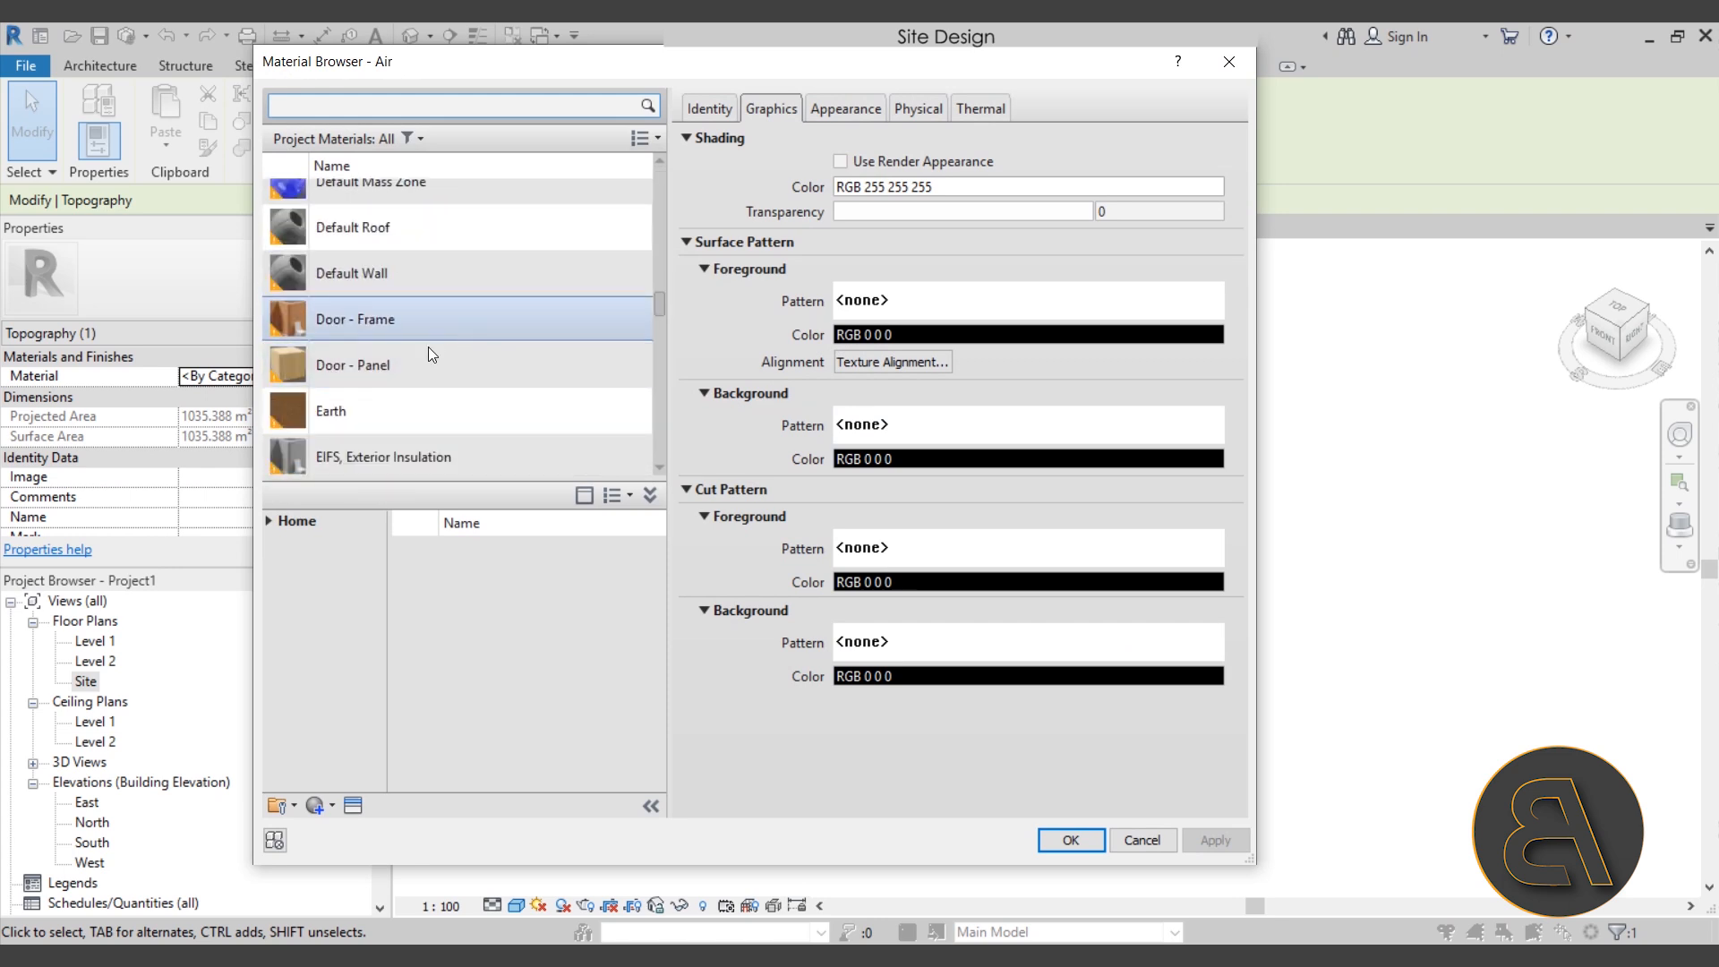
click(1142, 841)
Step: Delete the toposurface from the 3D view
click(732, 438)
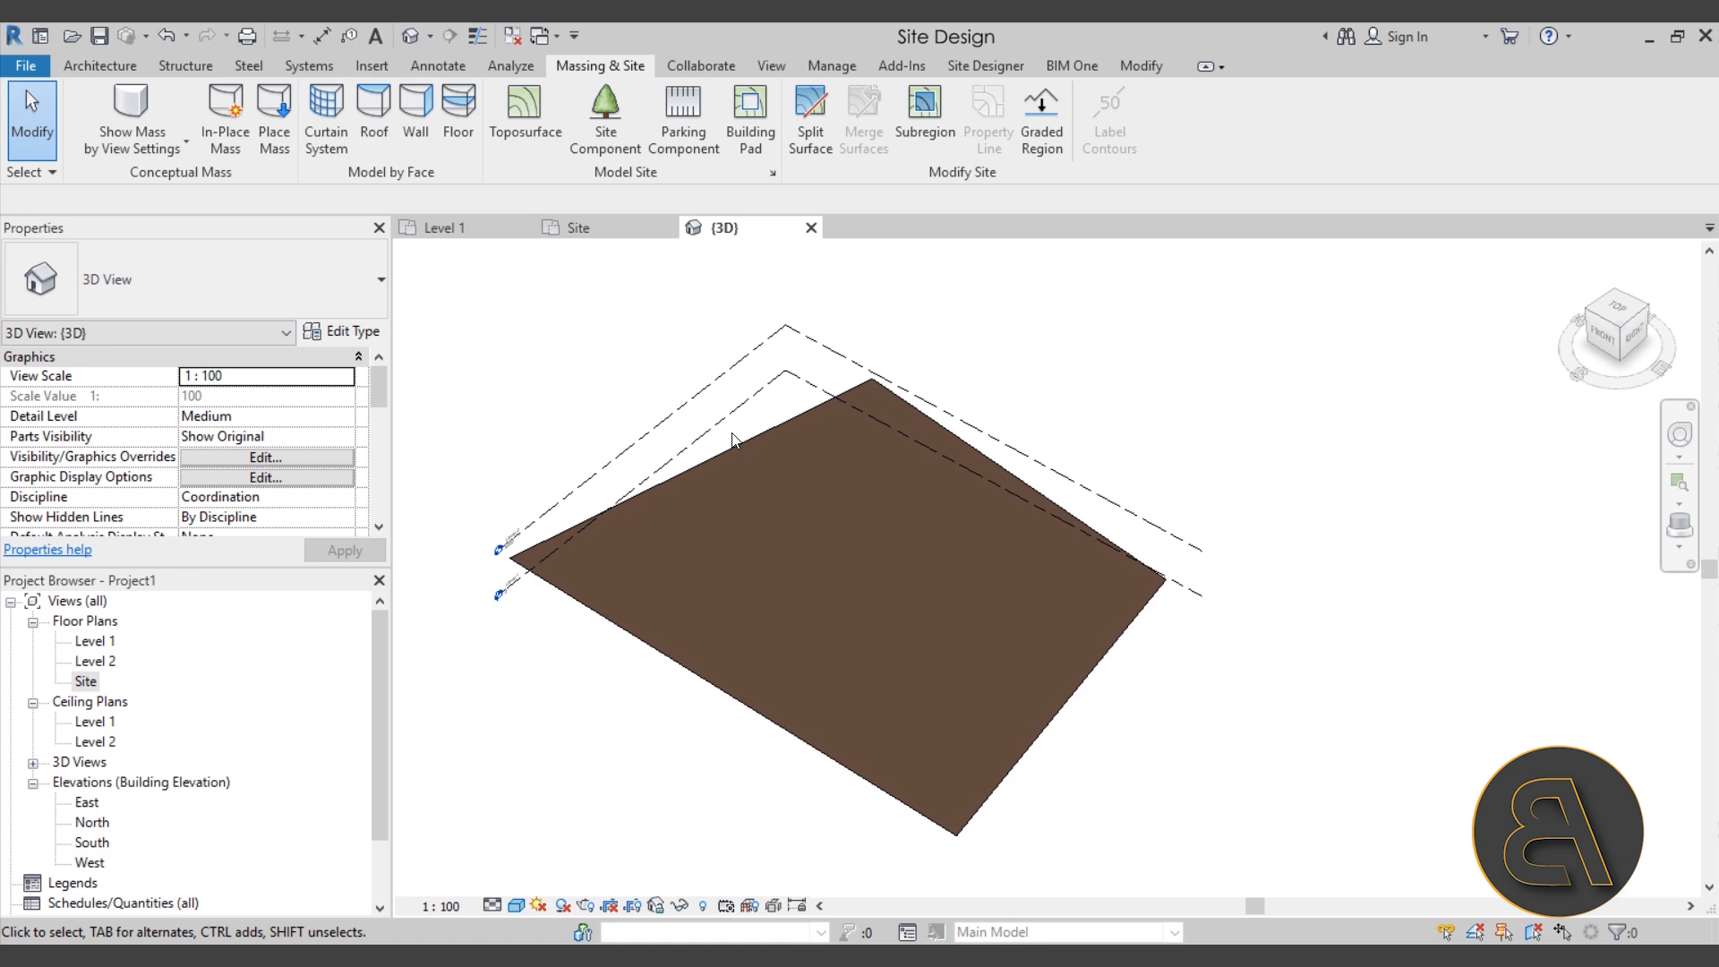
click(739, 439)
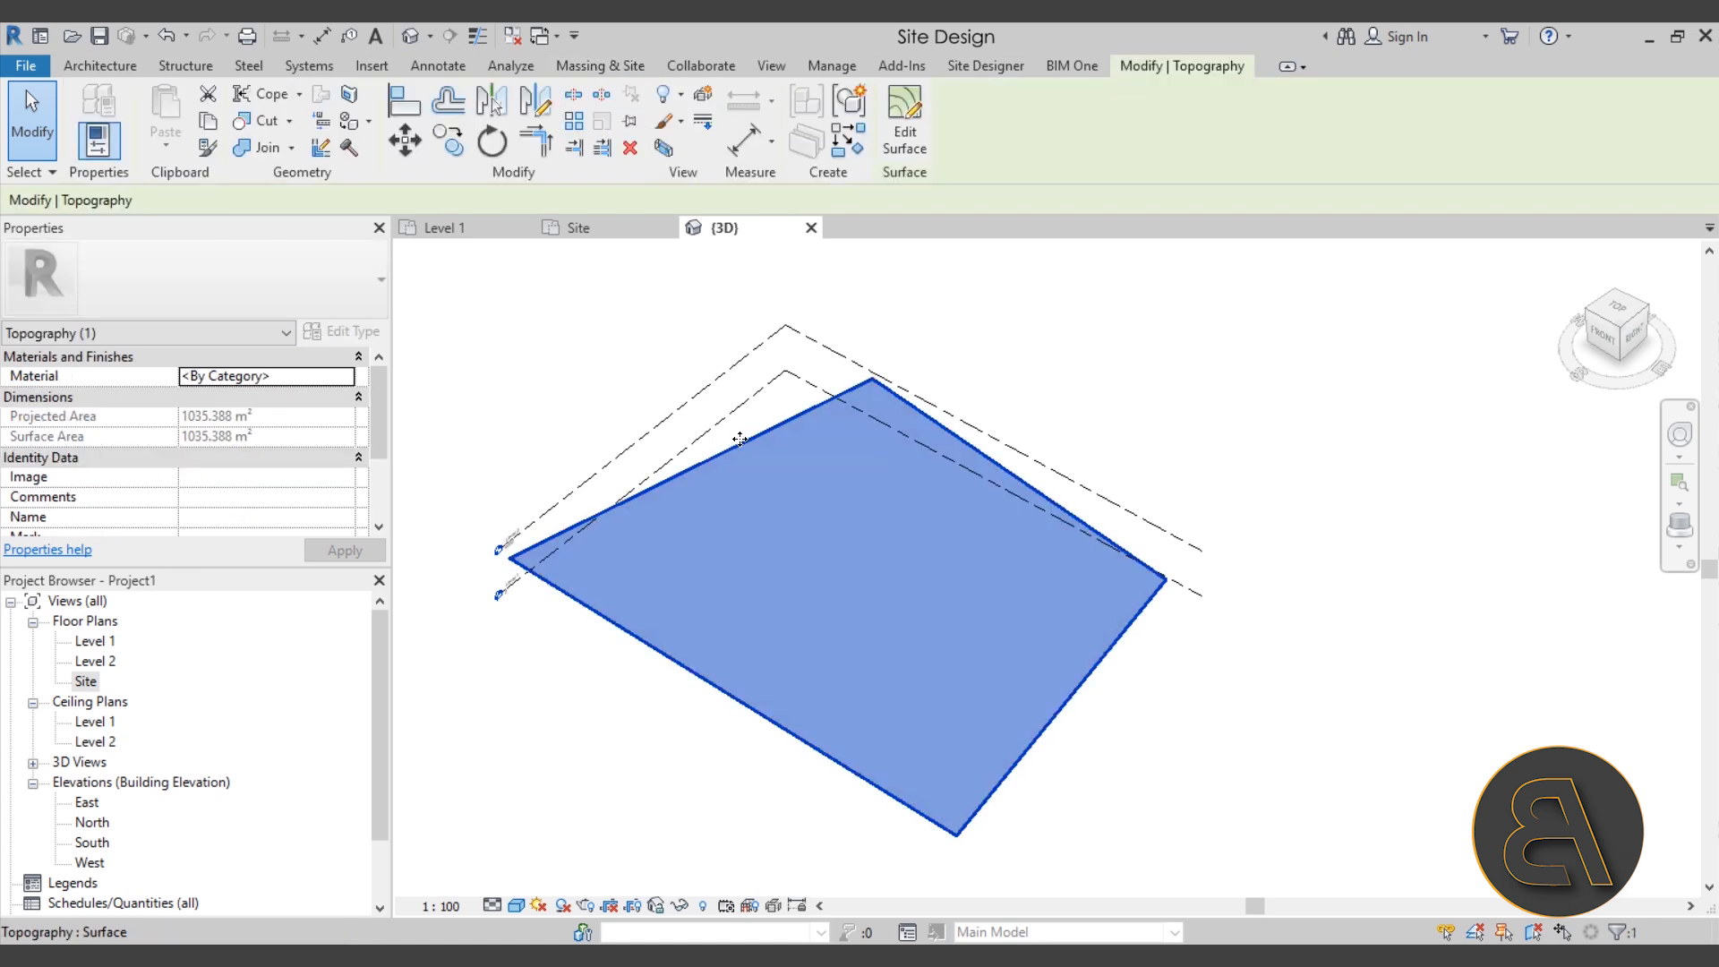
key(Delete)
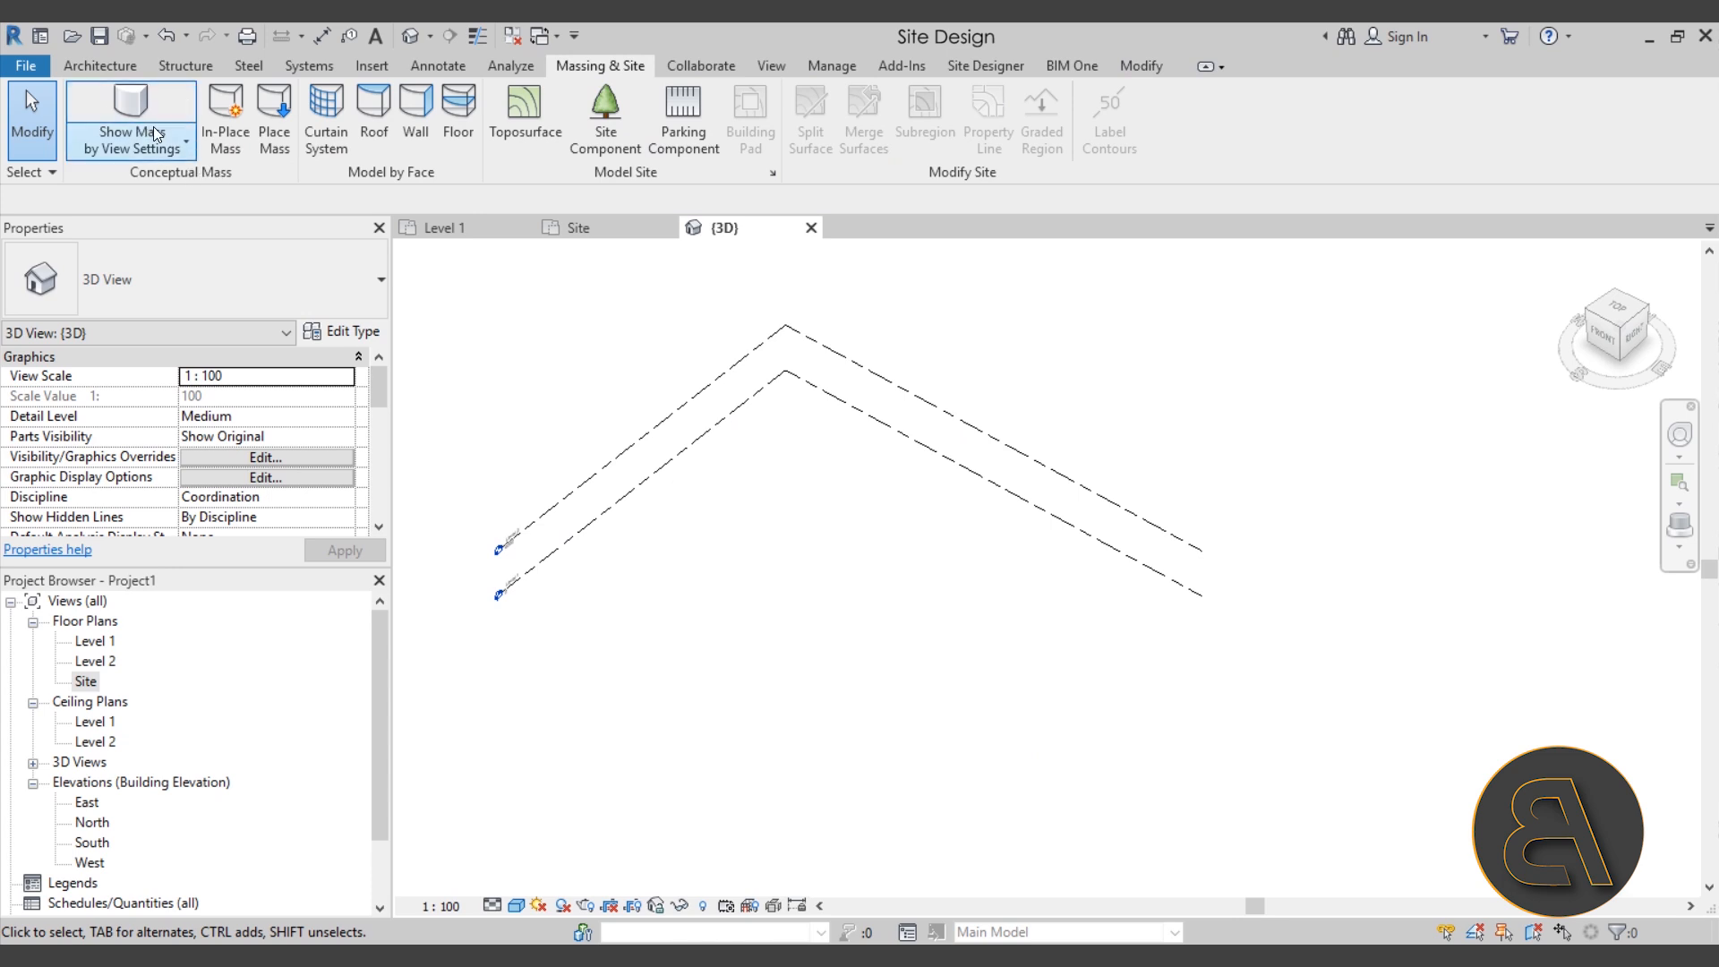
Step: Start a footprint roof and assign it to Level 2
click(89, 68)
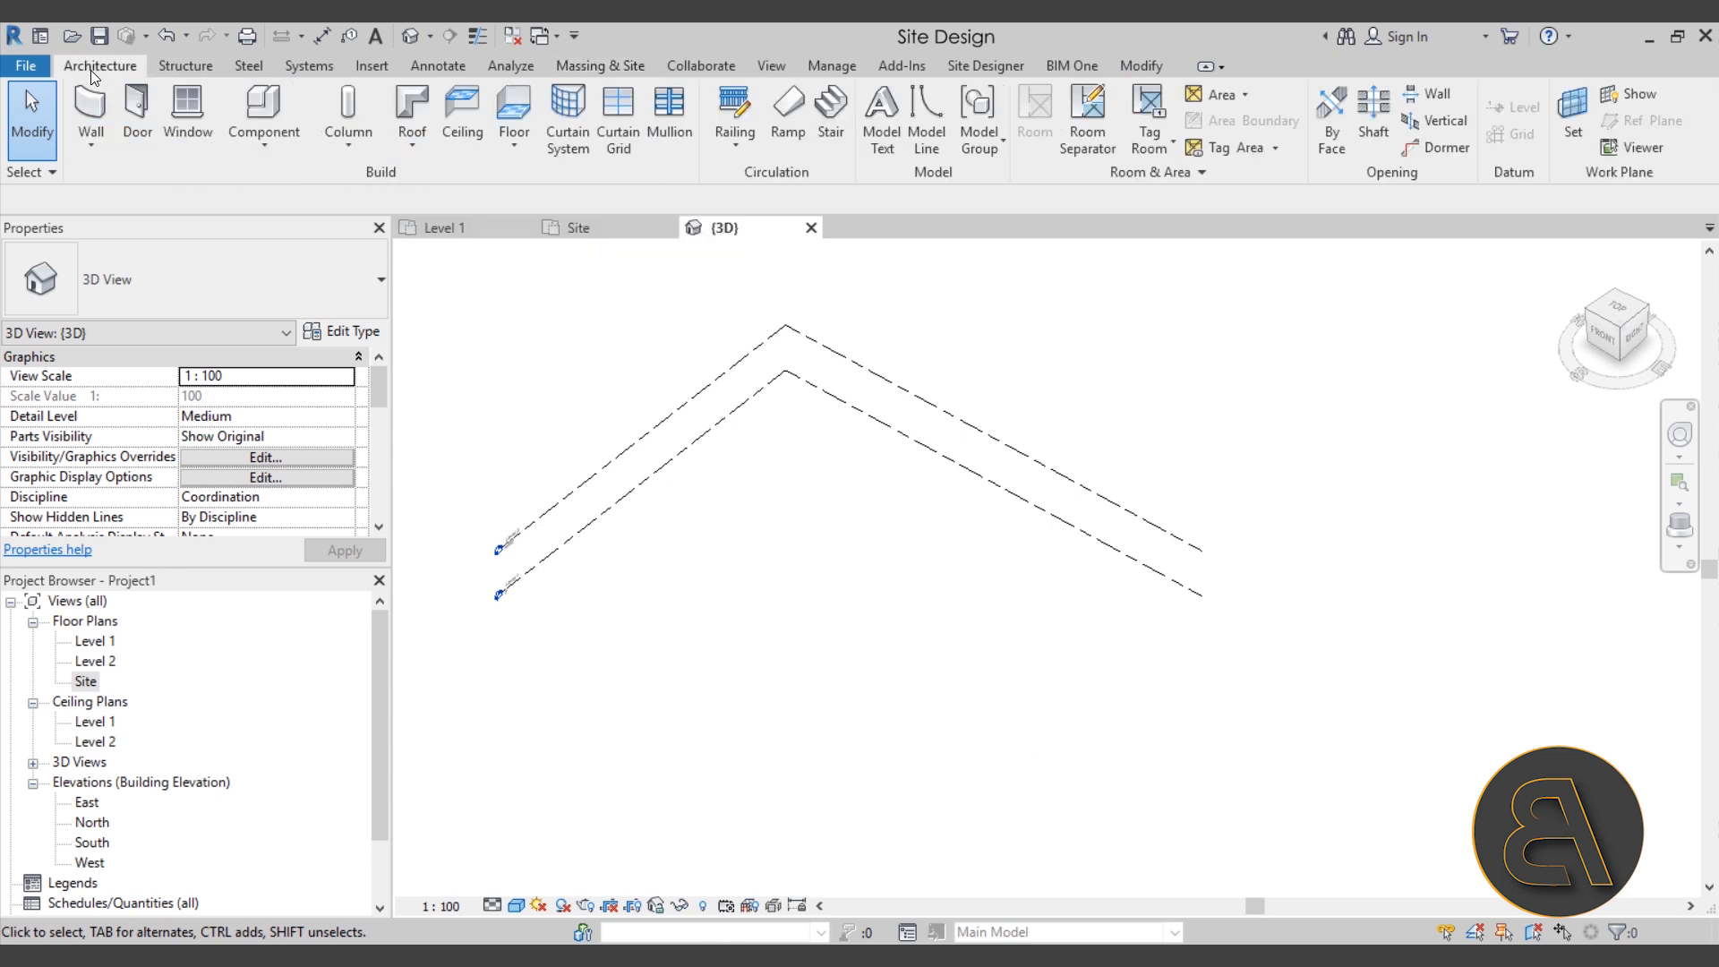
click(410, 106)
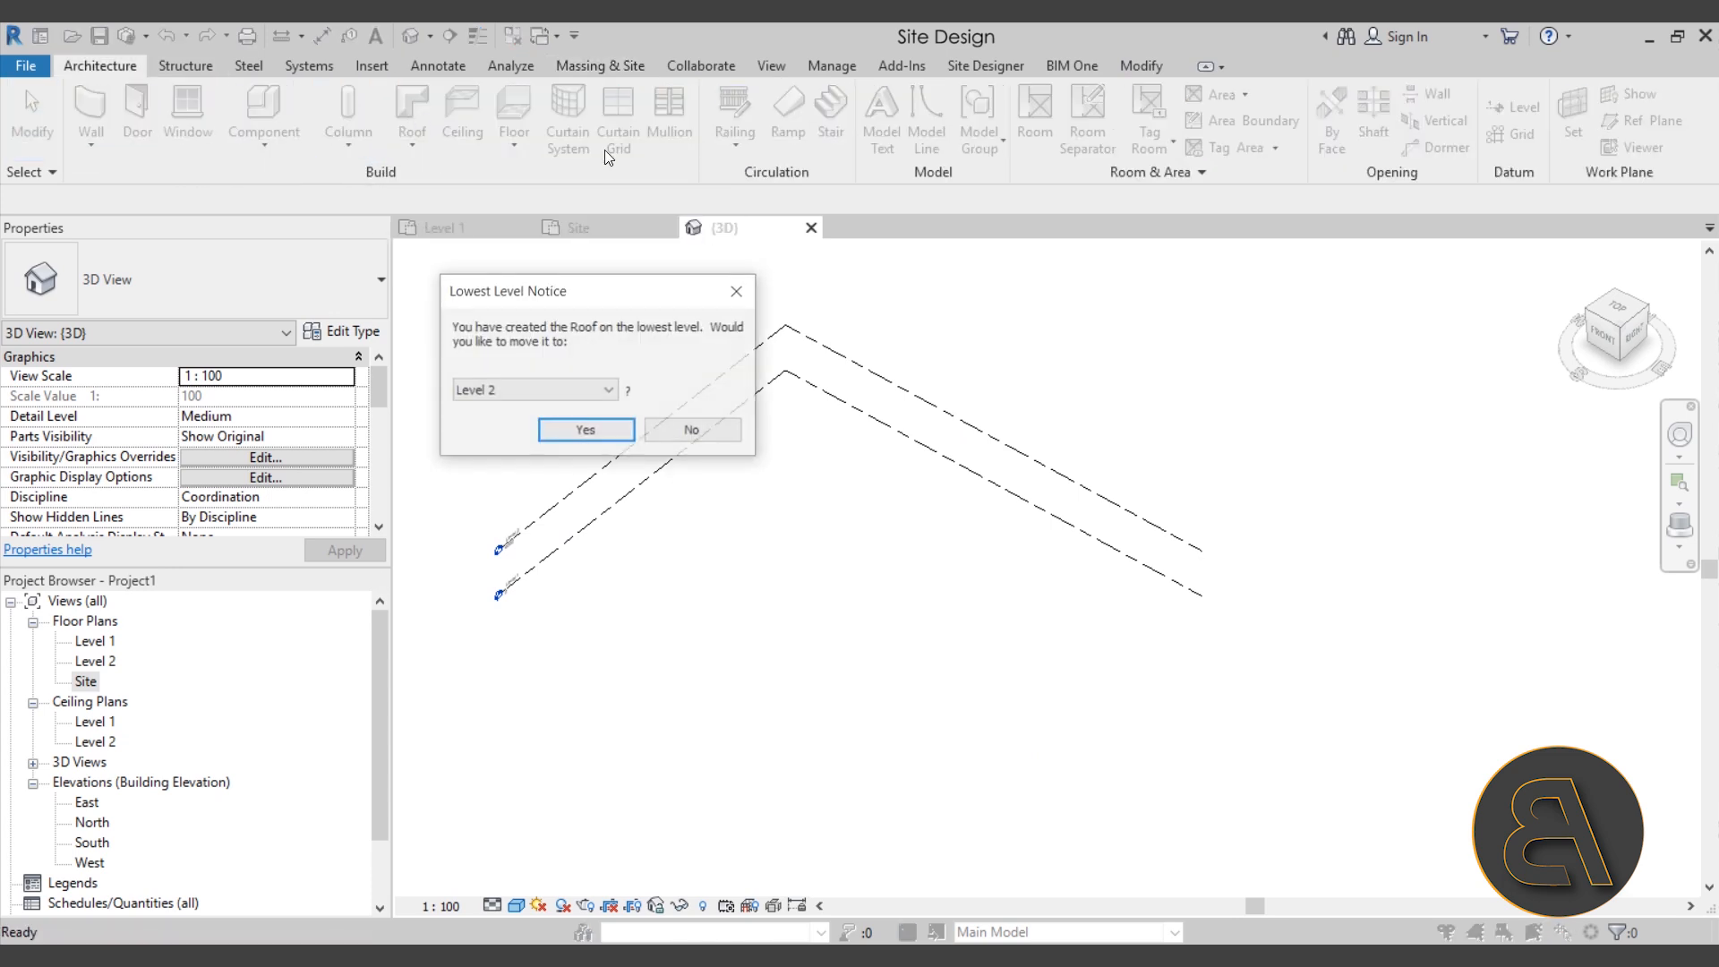
click(561, 392)
click(561, 422)
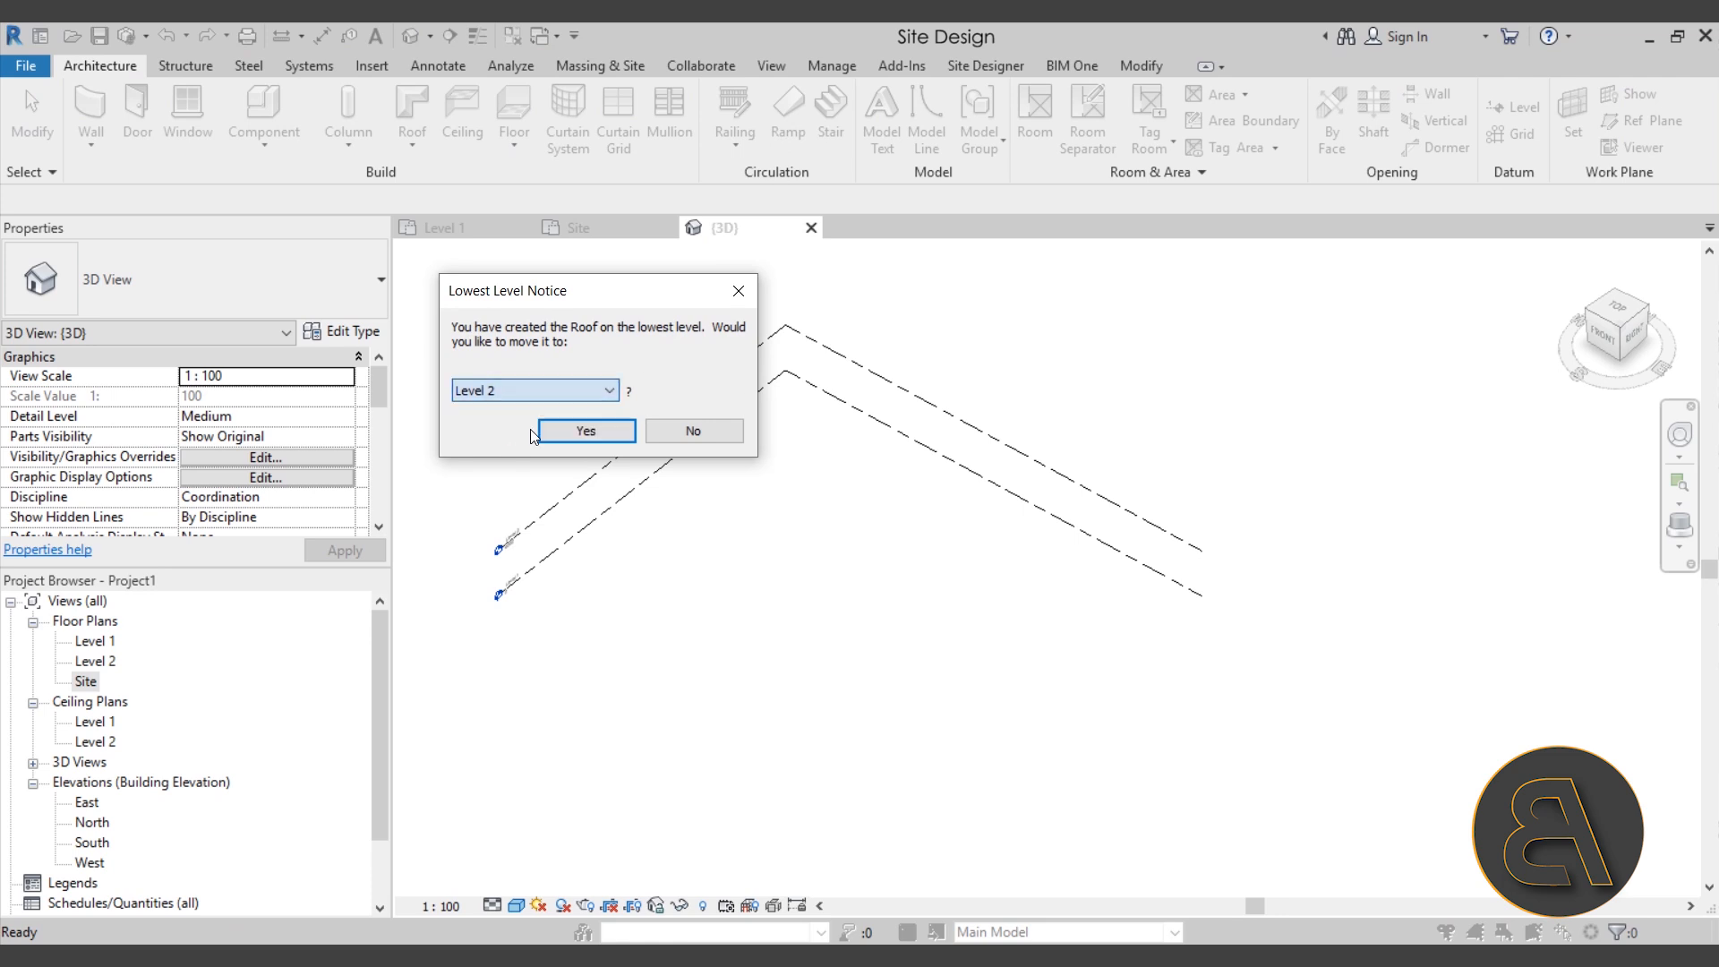
click(561, 434)
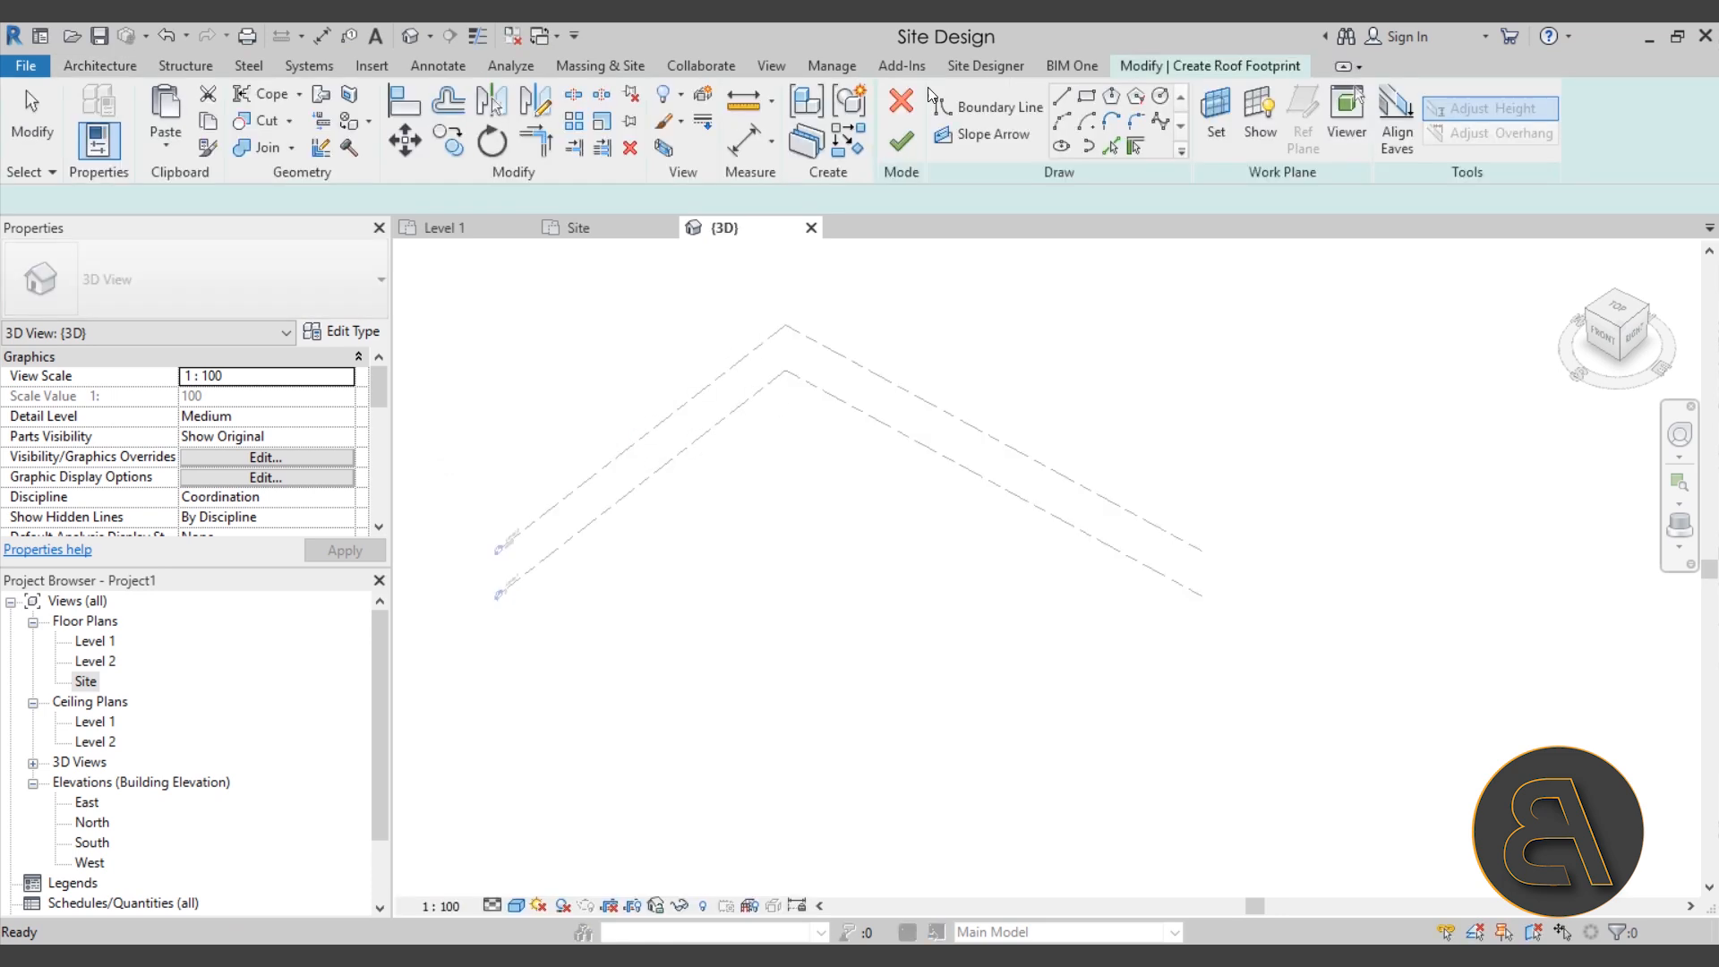
Step: Sketch a rectangular roof boundary about 19900 by 7300 mm with sloped edges, and finish the roof
click(1096, 97)
click(638, 588)
click(910, 488)
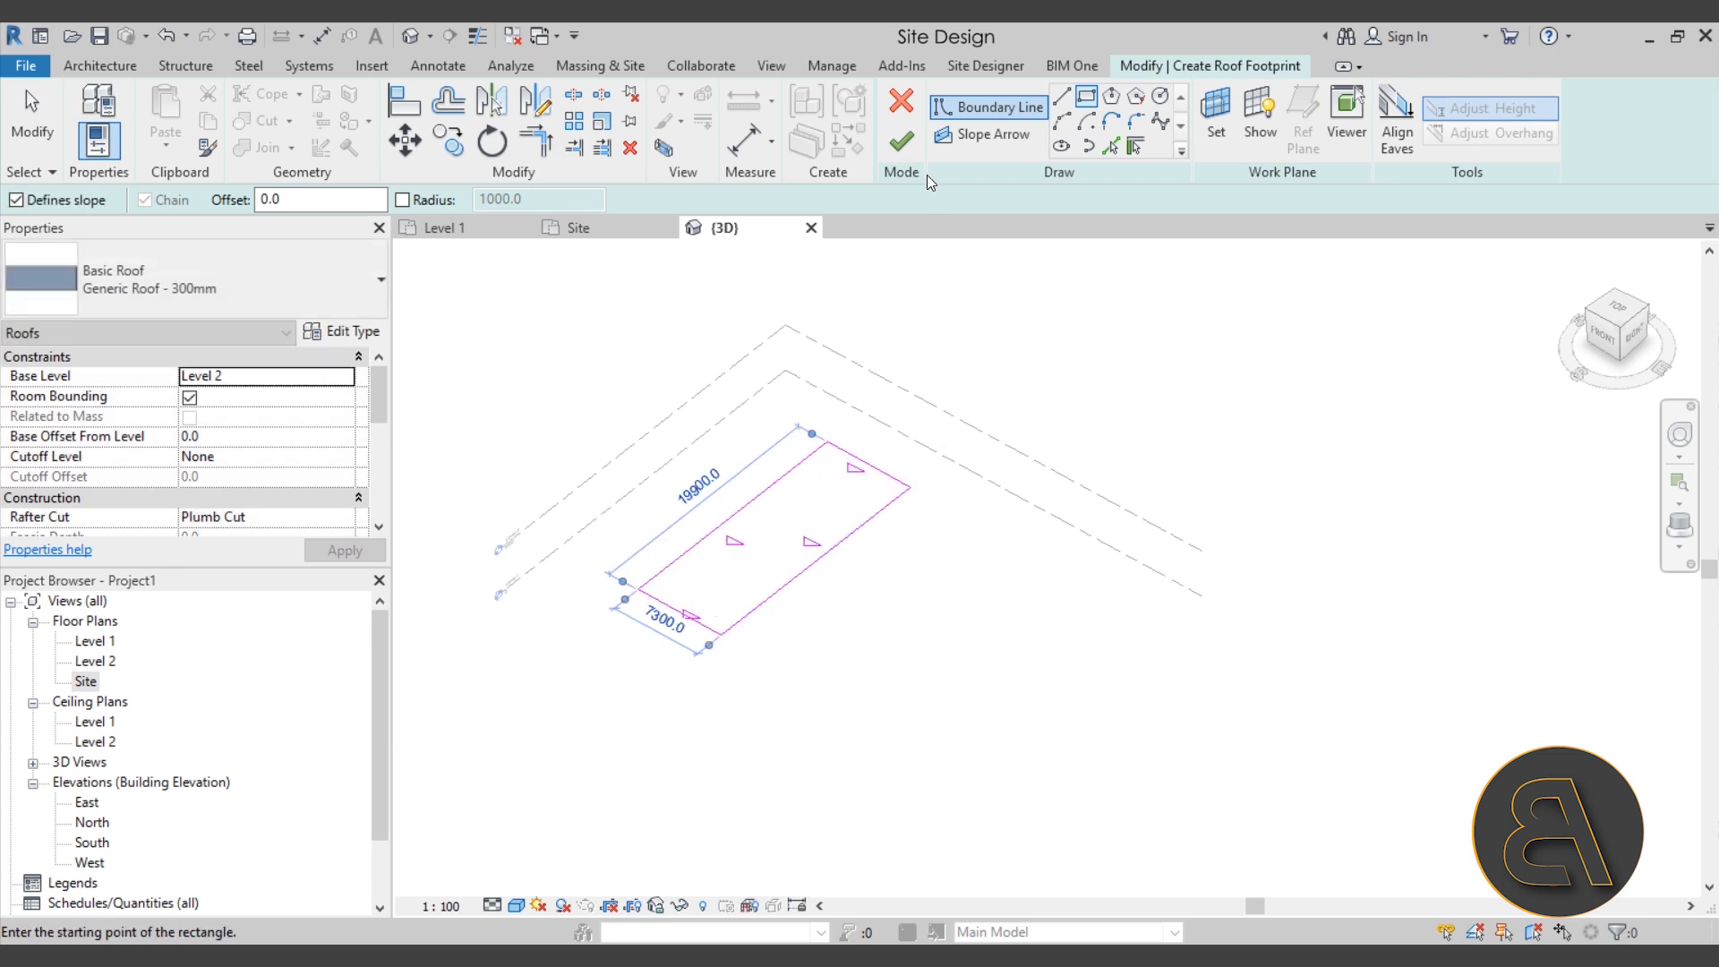
click(900, 141)
click(908, 619)
shift+middle_drag(842, 617, 862, 568)
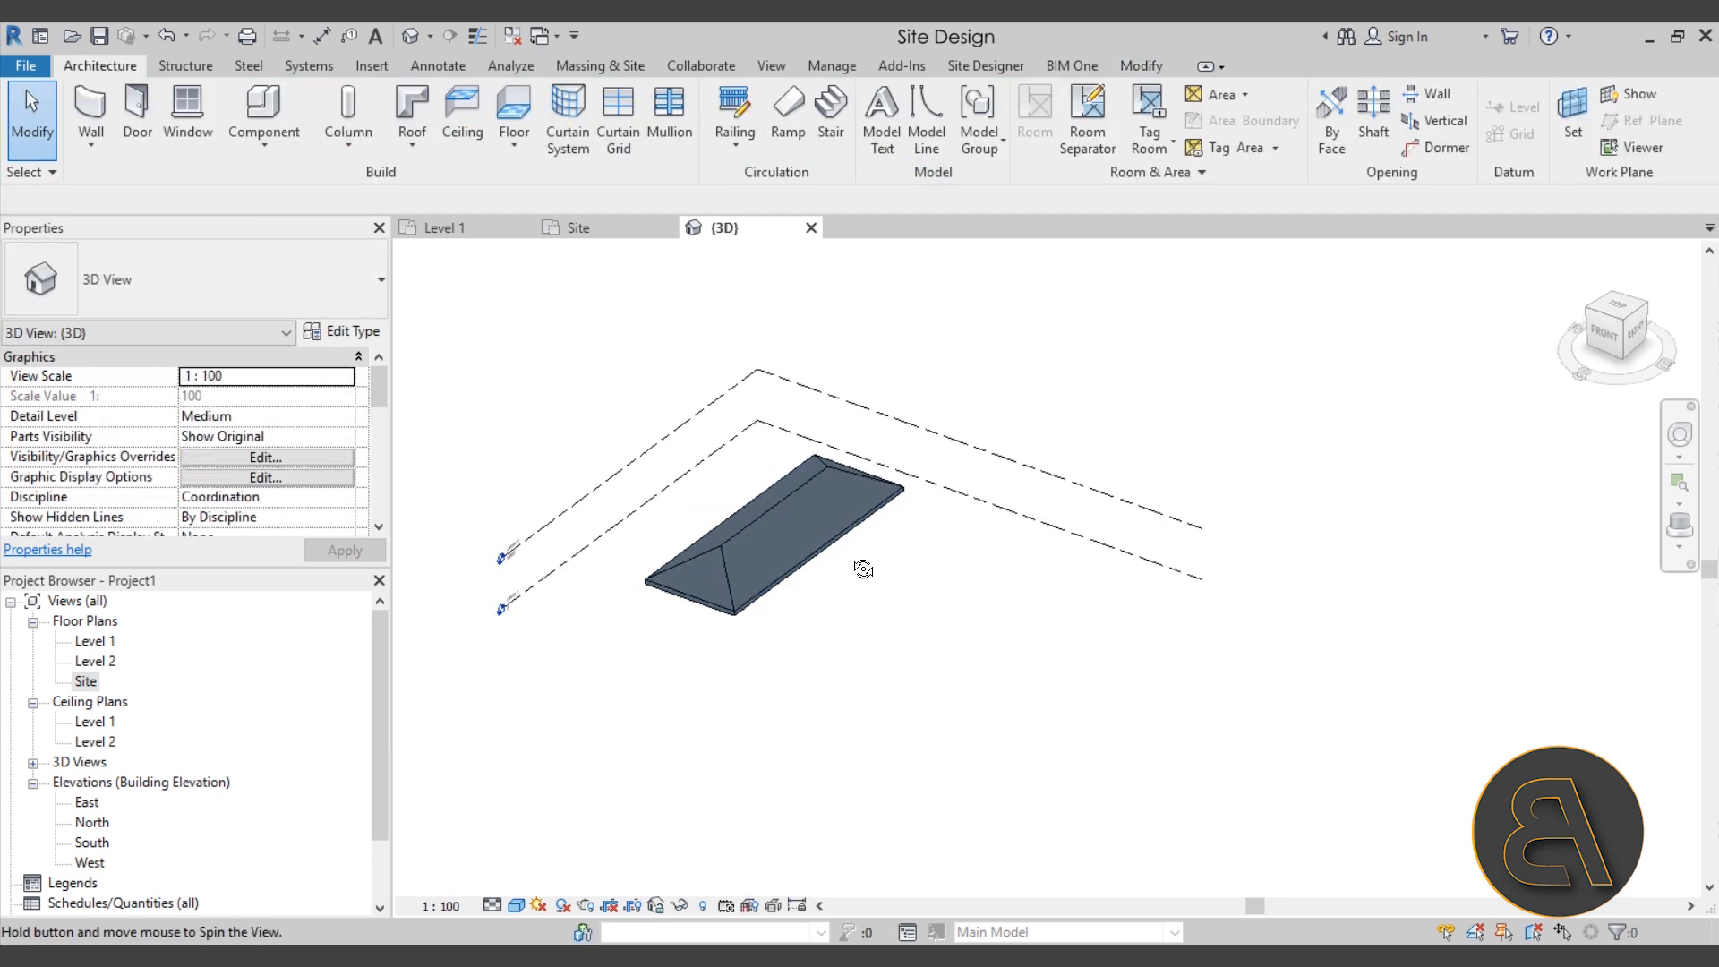
scroll(776, 548, up, 4)
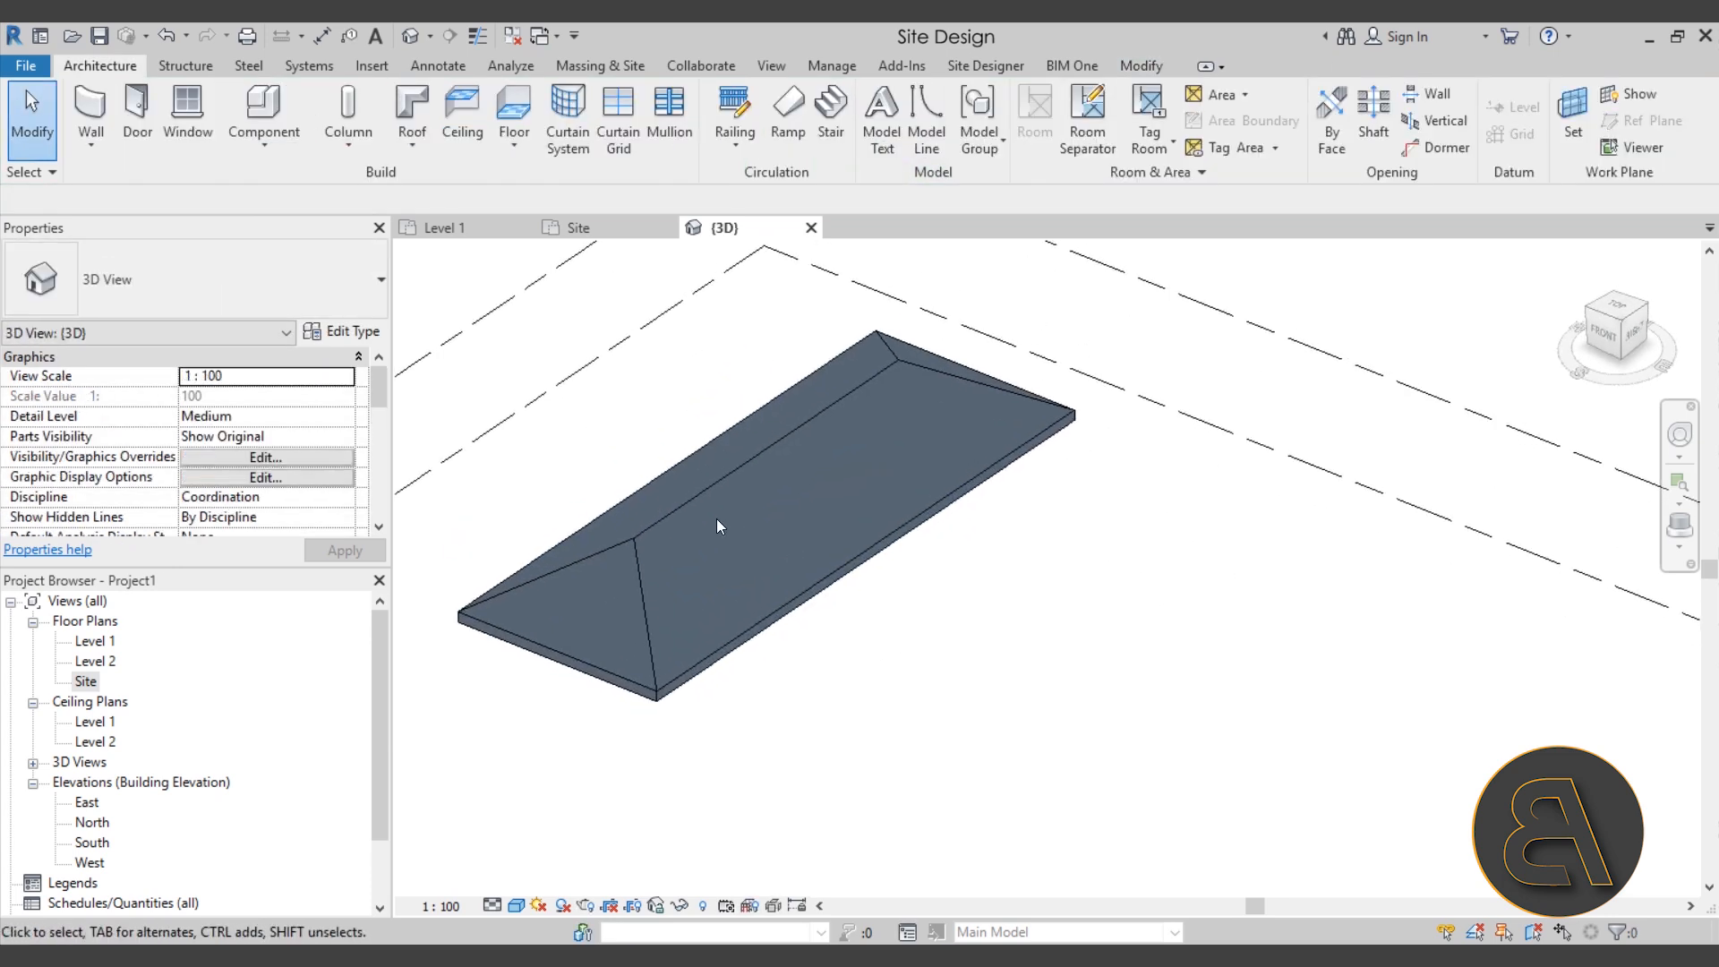
click(675, 507)
mouse_move(865, 670)
shift+middle_down()
mouse_move(985, 655)
mouse_move(889, 683)
shift+middle_up()
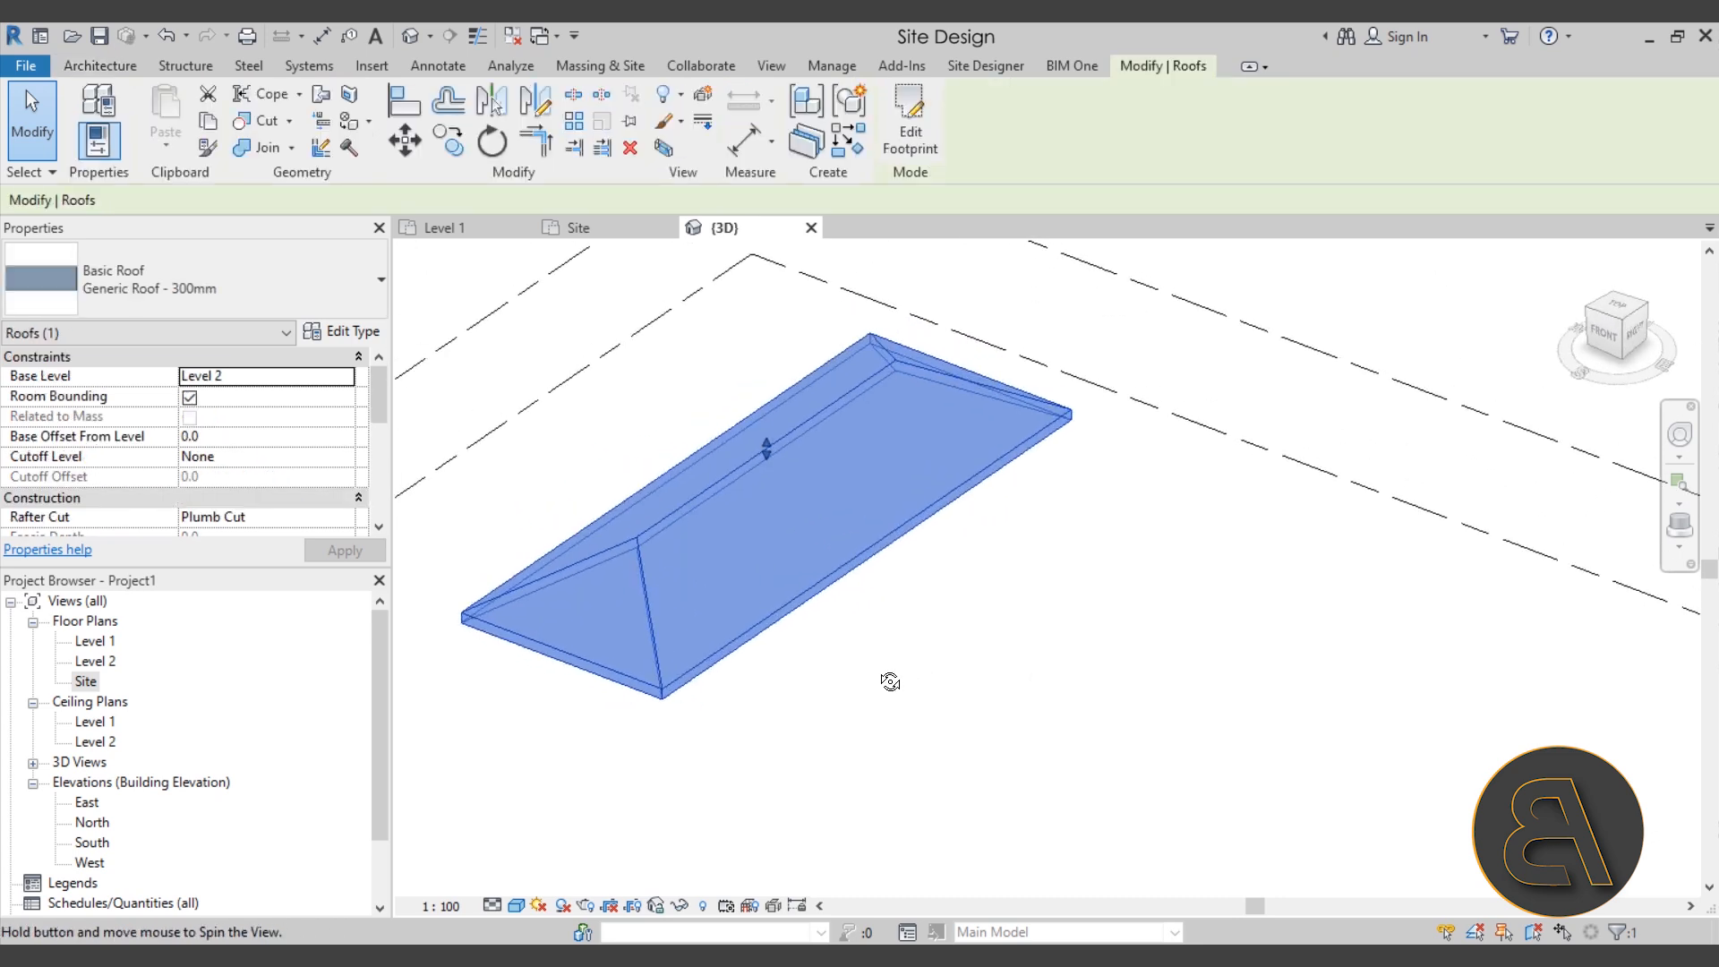
click(817, 594)
Step: Inspect the Roofs category's default material in Object Styles and its shading settings, leaving everything unchanged
middle_drag(638, 542, 1139, 628)
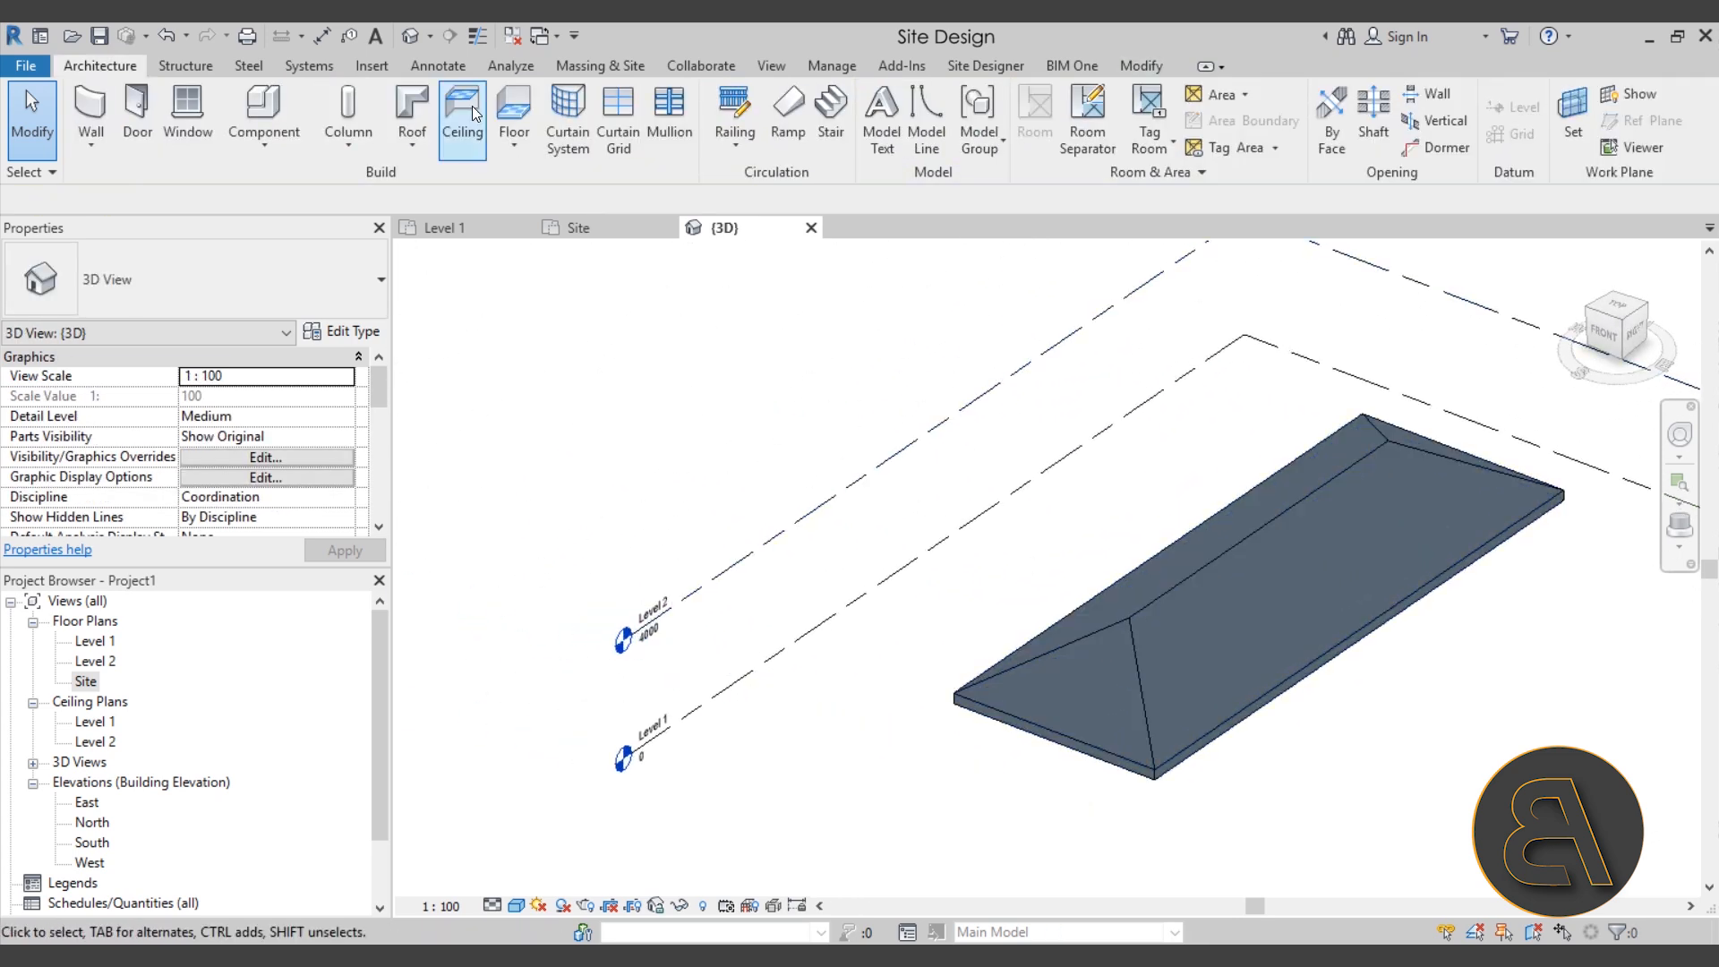
click(832, 66)
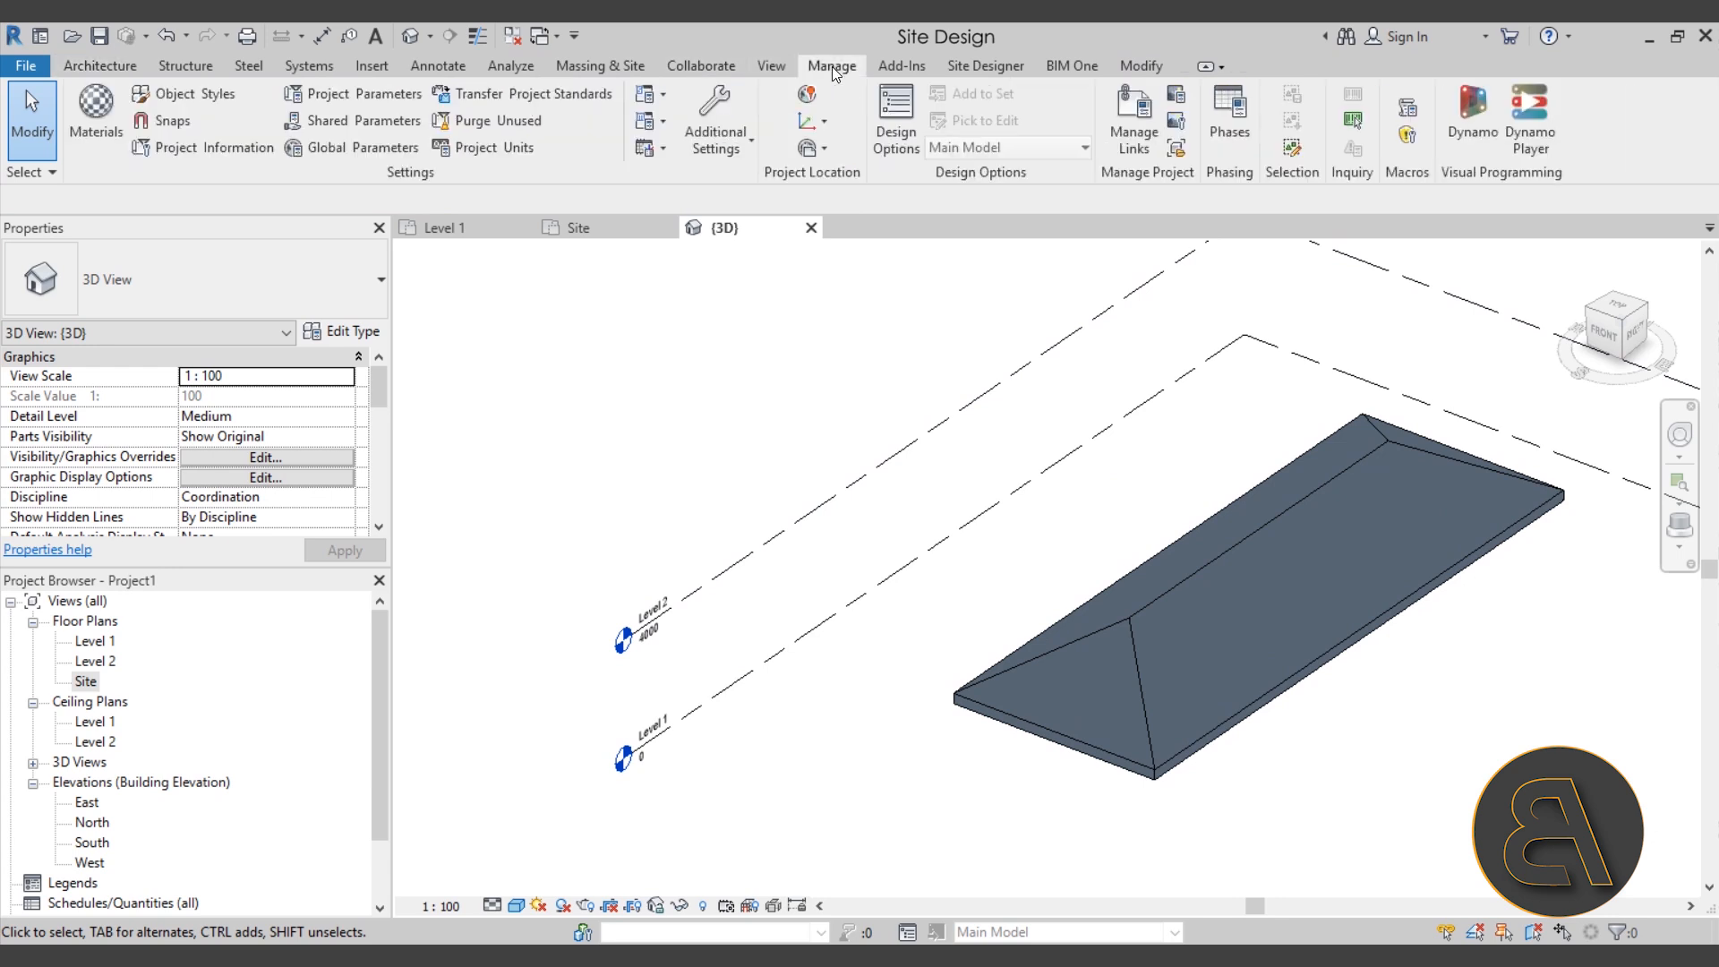
click(204, 95)
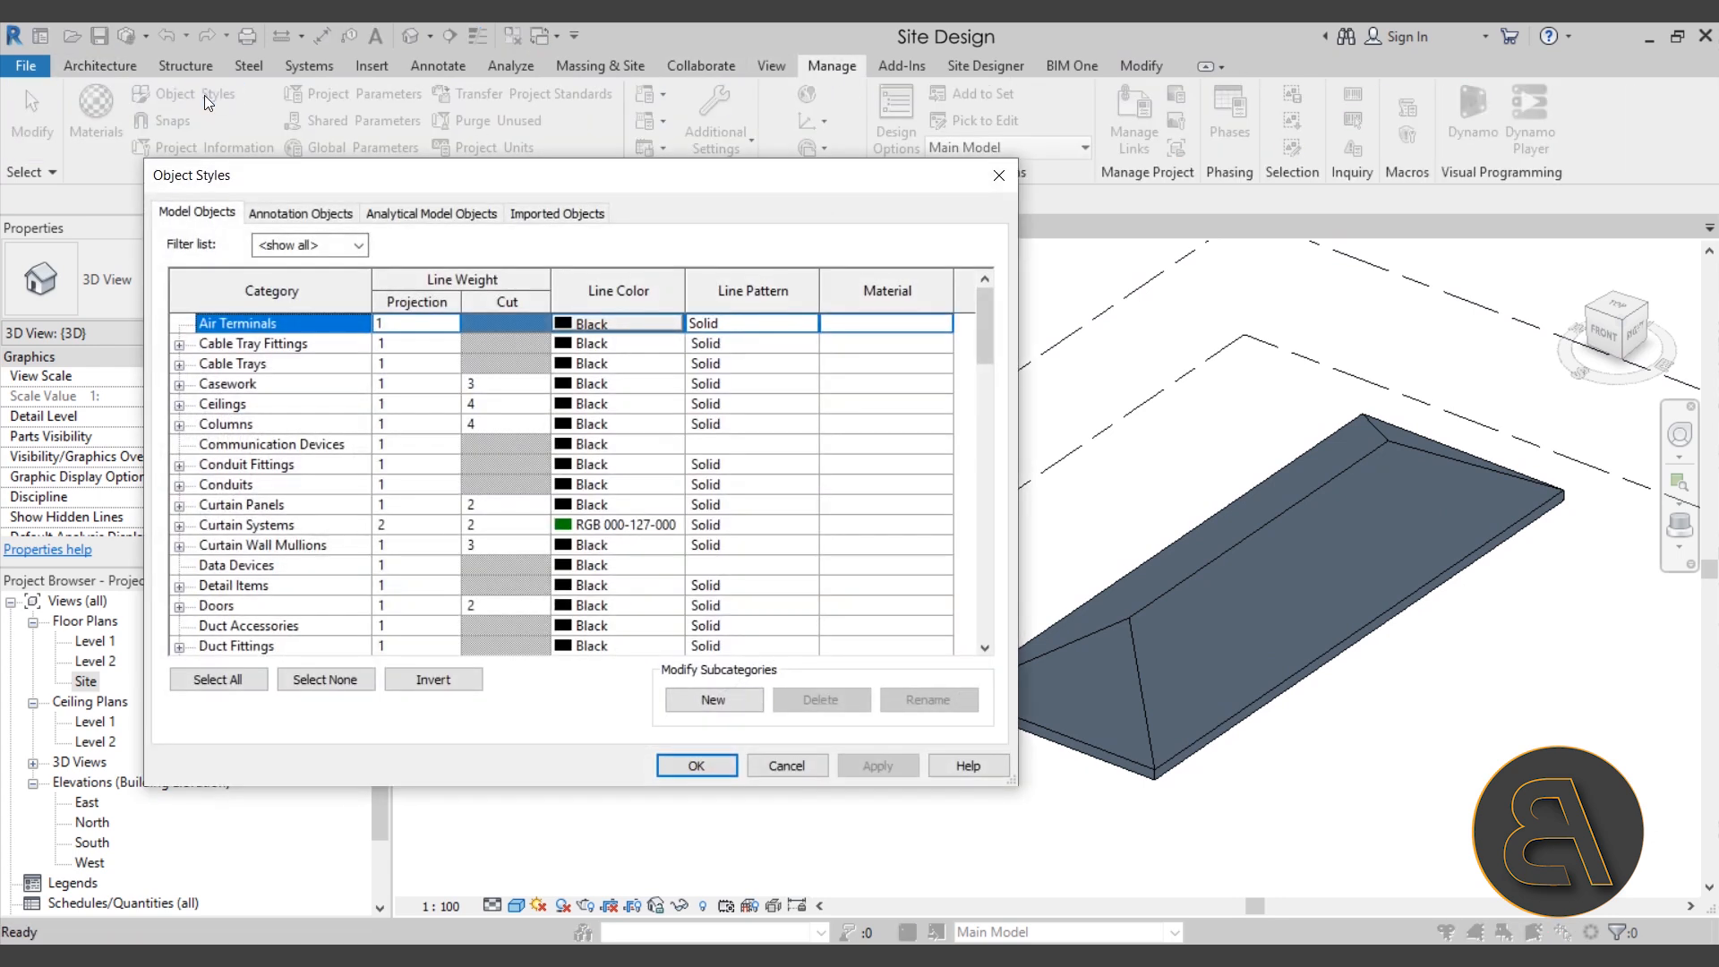
drag(373, 188, 345, 137)
drag(960, 272, 963, 470)
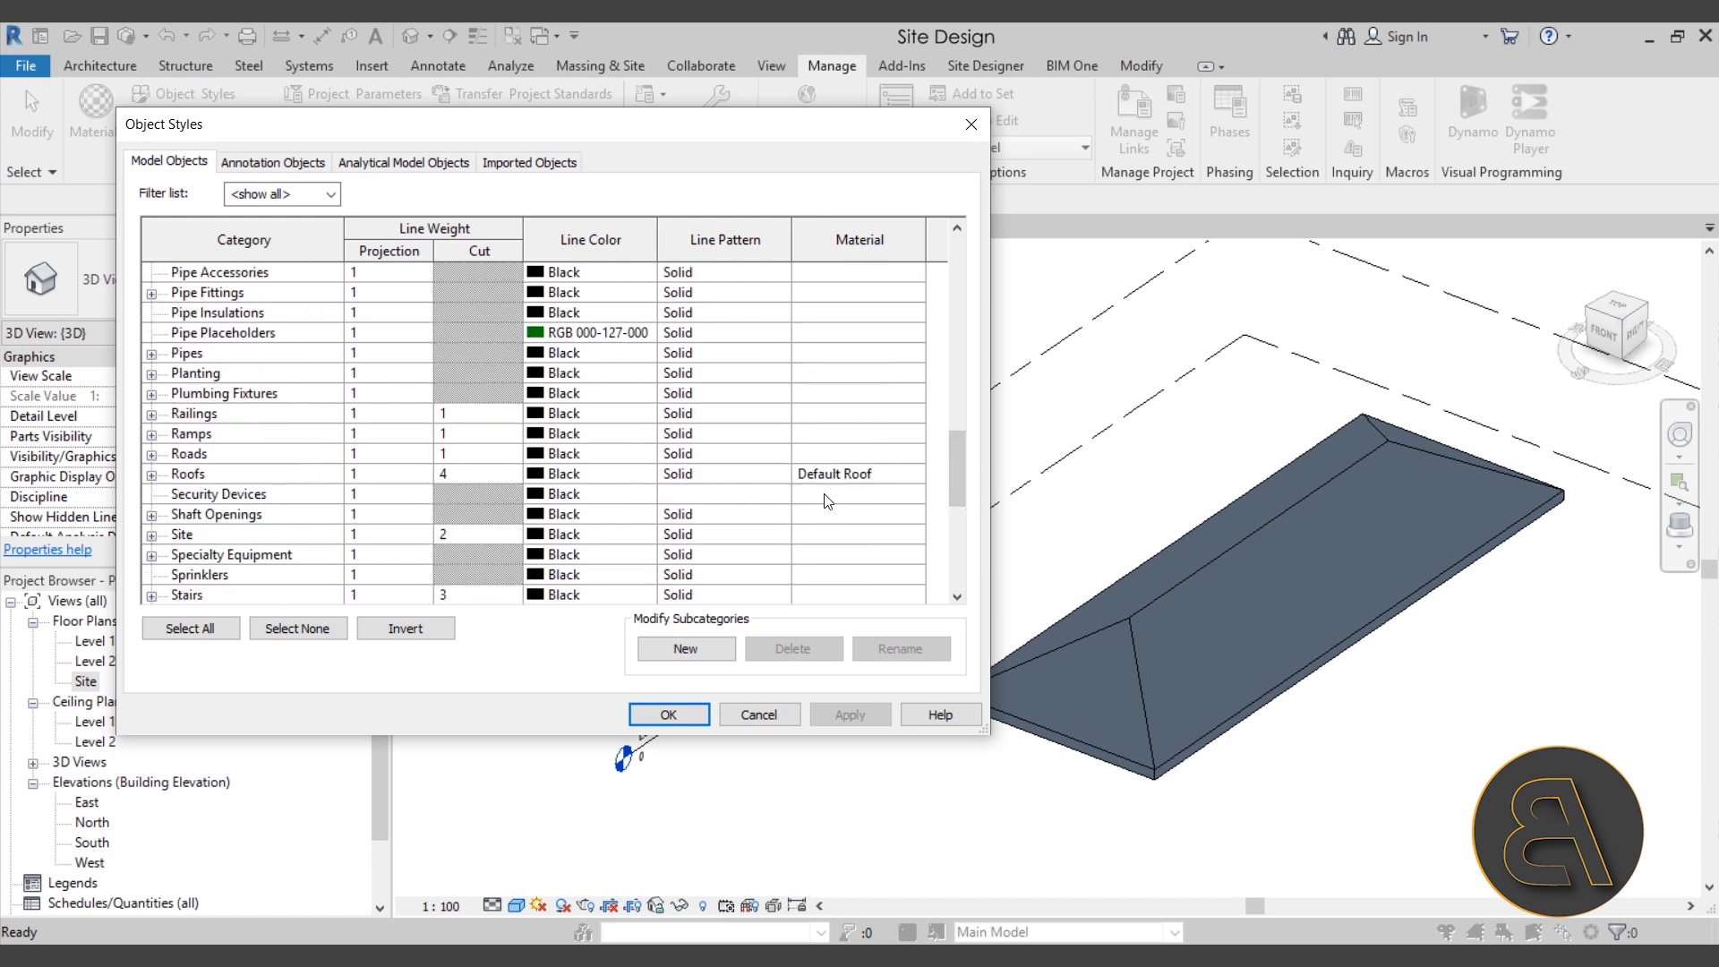
click(915, 477)
click(917, 475)
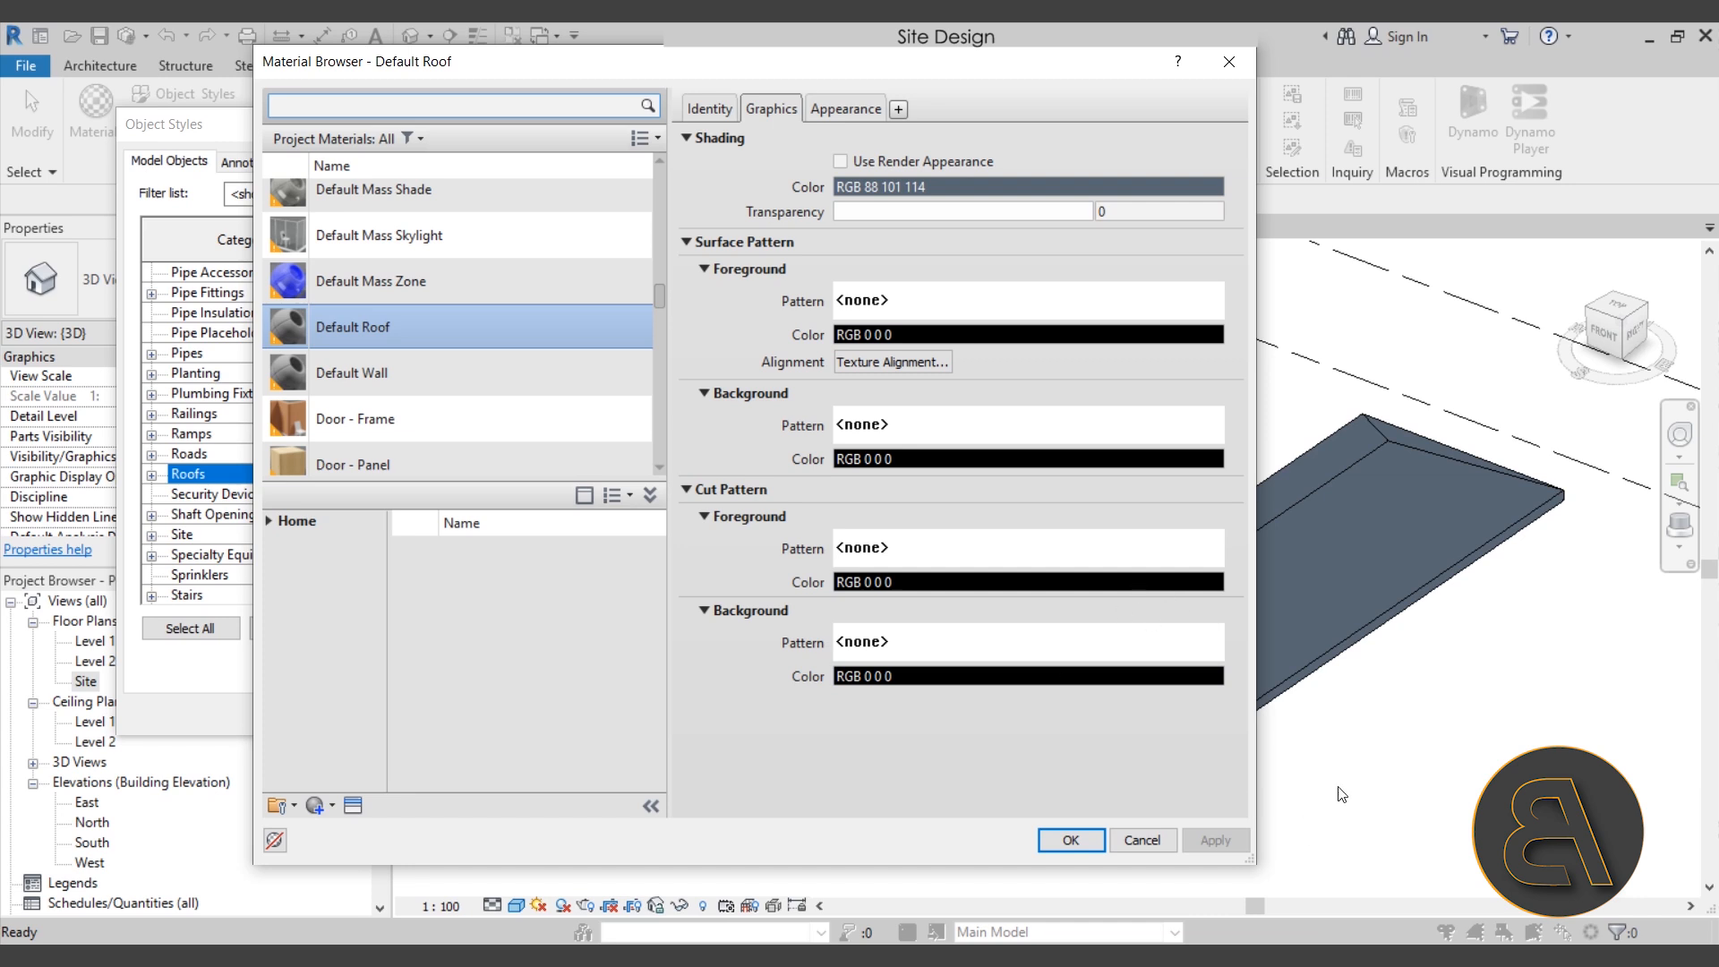
click(1132, 842)
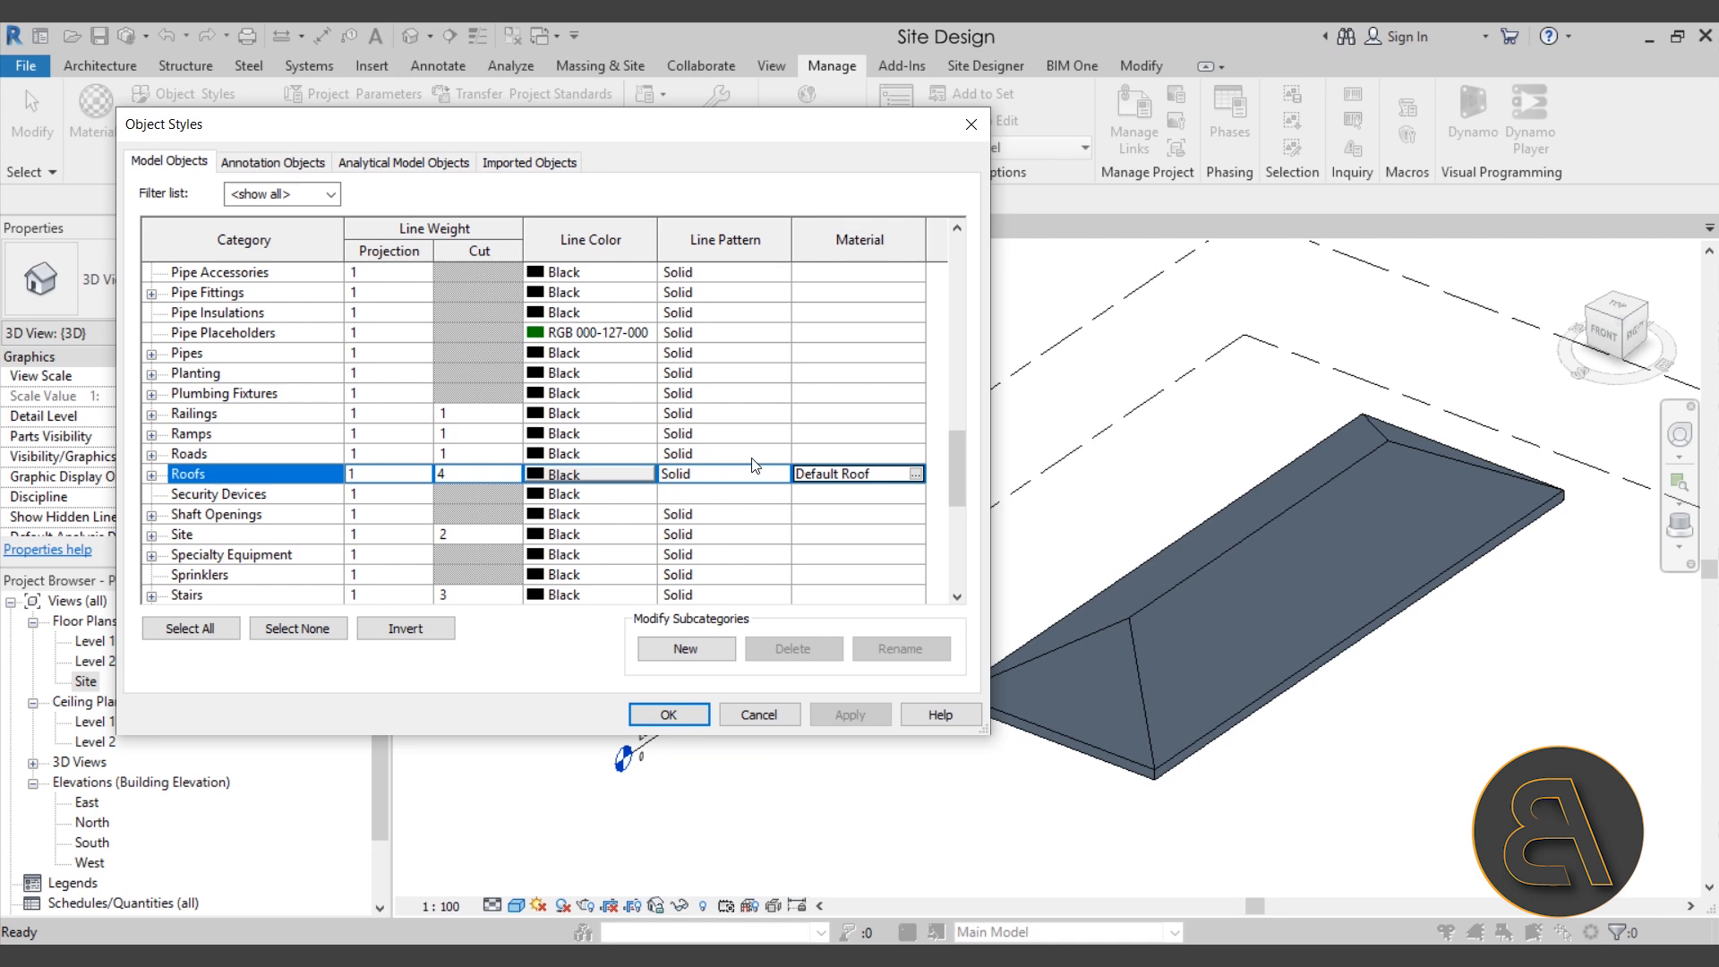
click(758, 715)
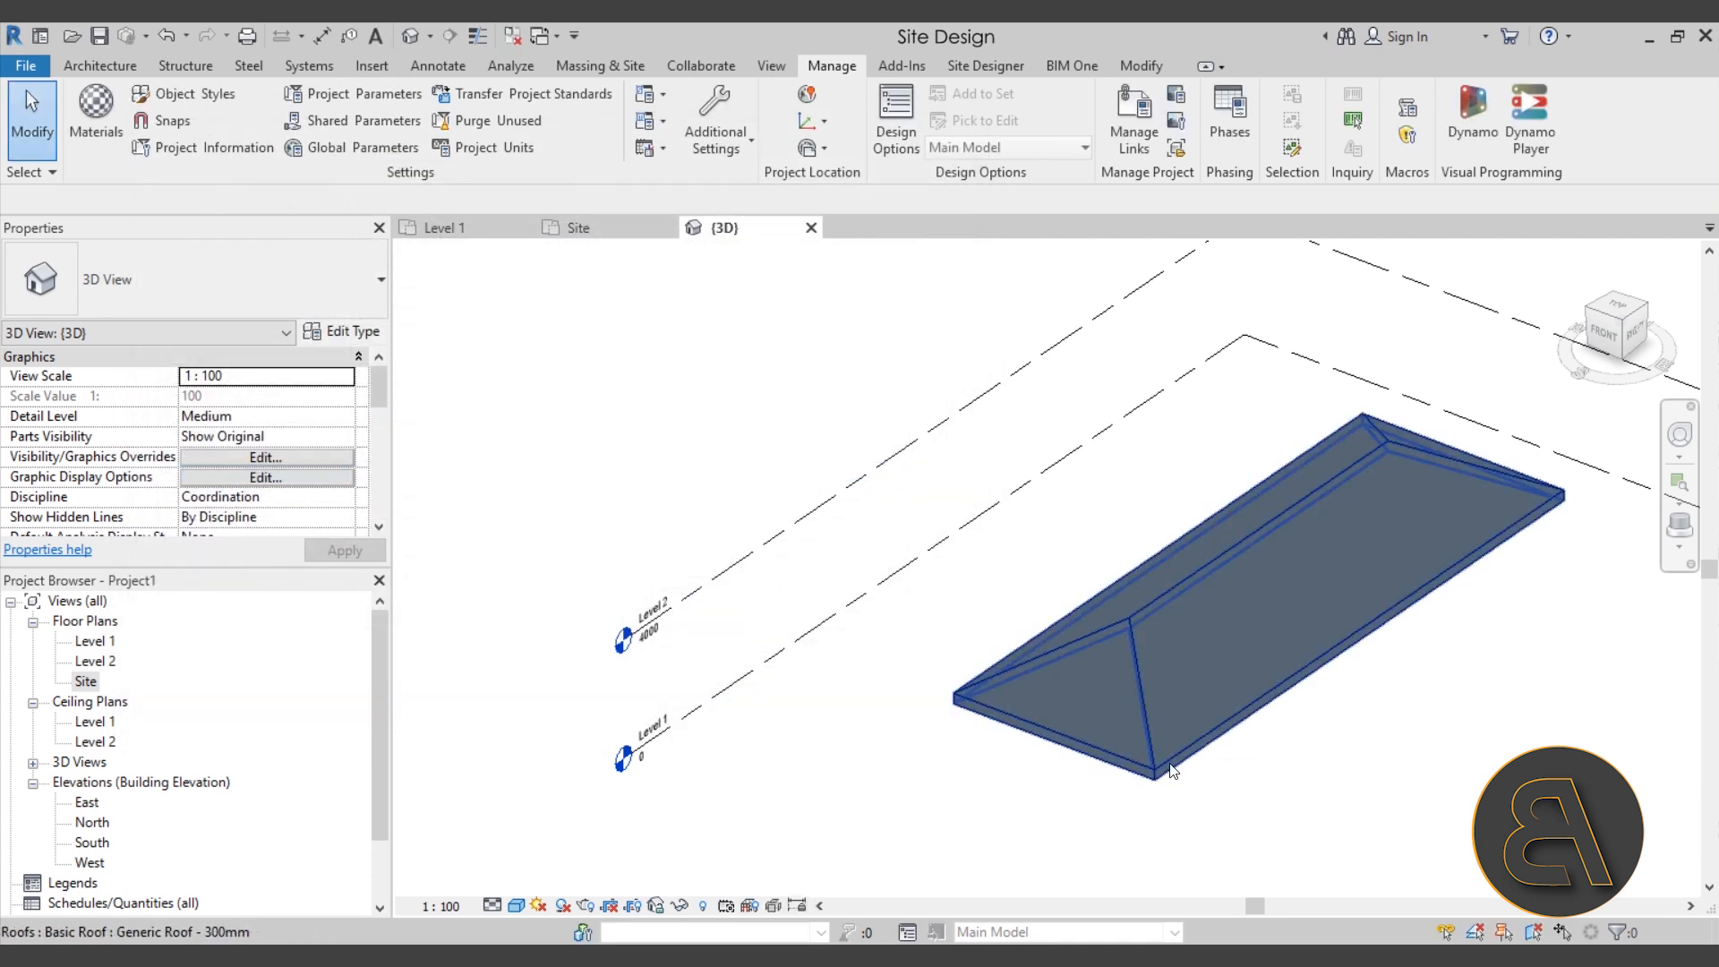
Step: Inspect the material assigned to the structure layer of the roof's type, cancel the edits and deselect the roof
middle_drag(1001, 726, 943, 756)
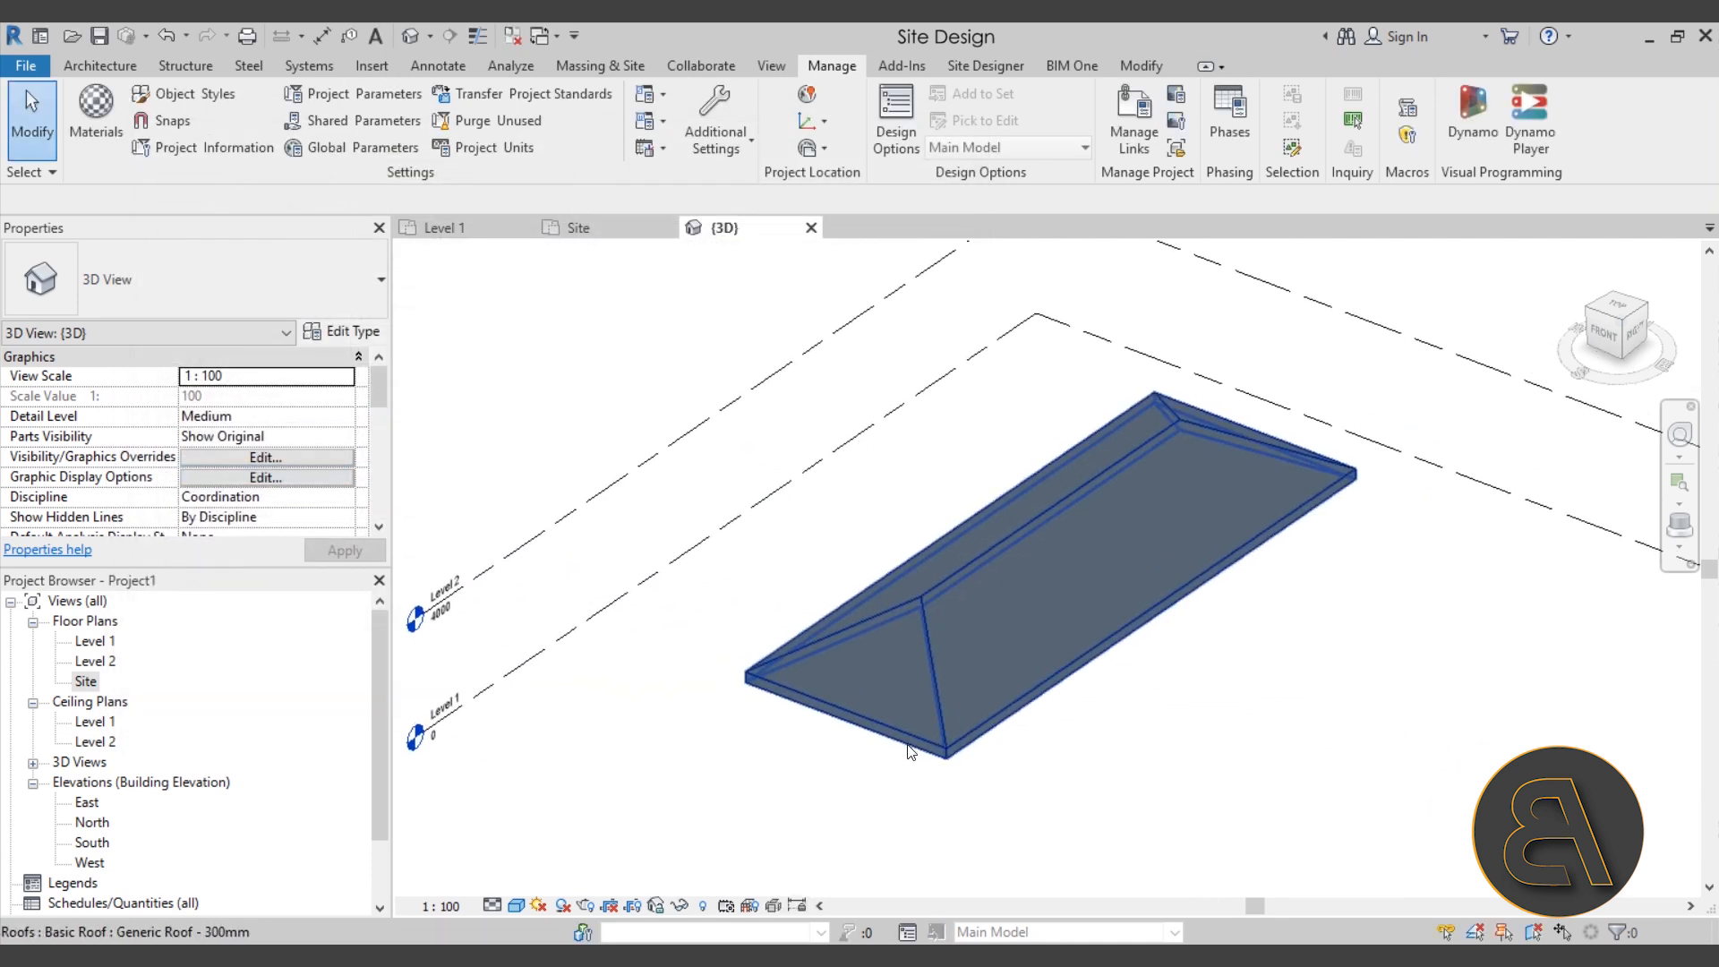
click(910, 752)
click(342, 333)
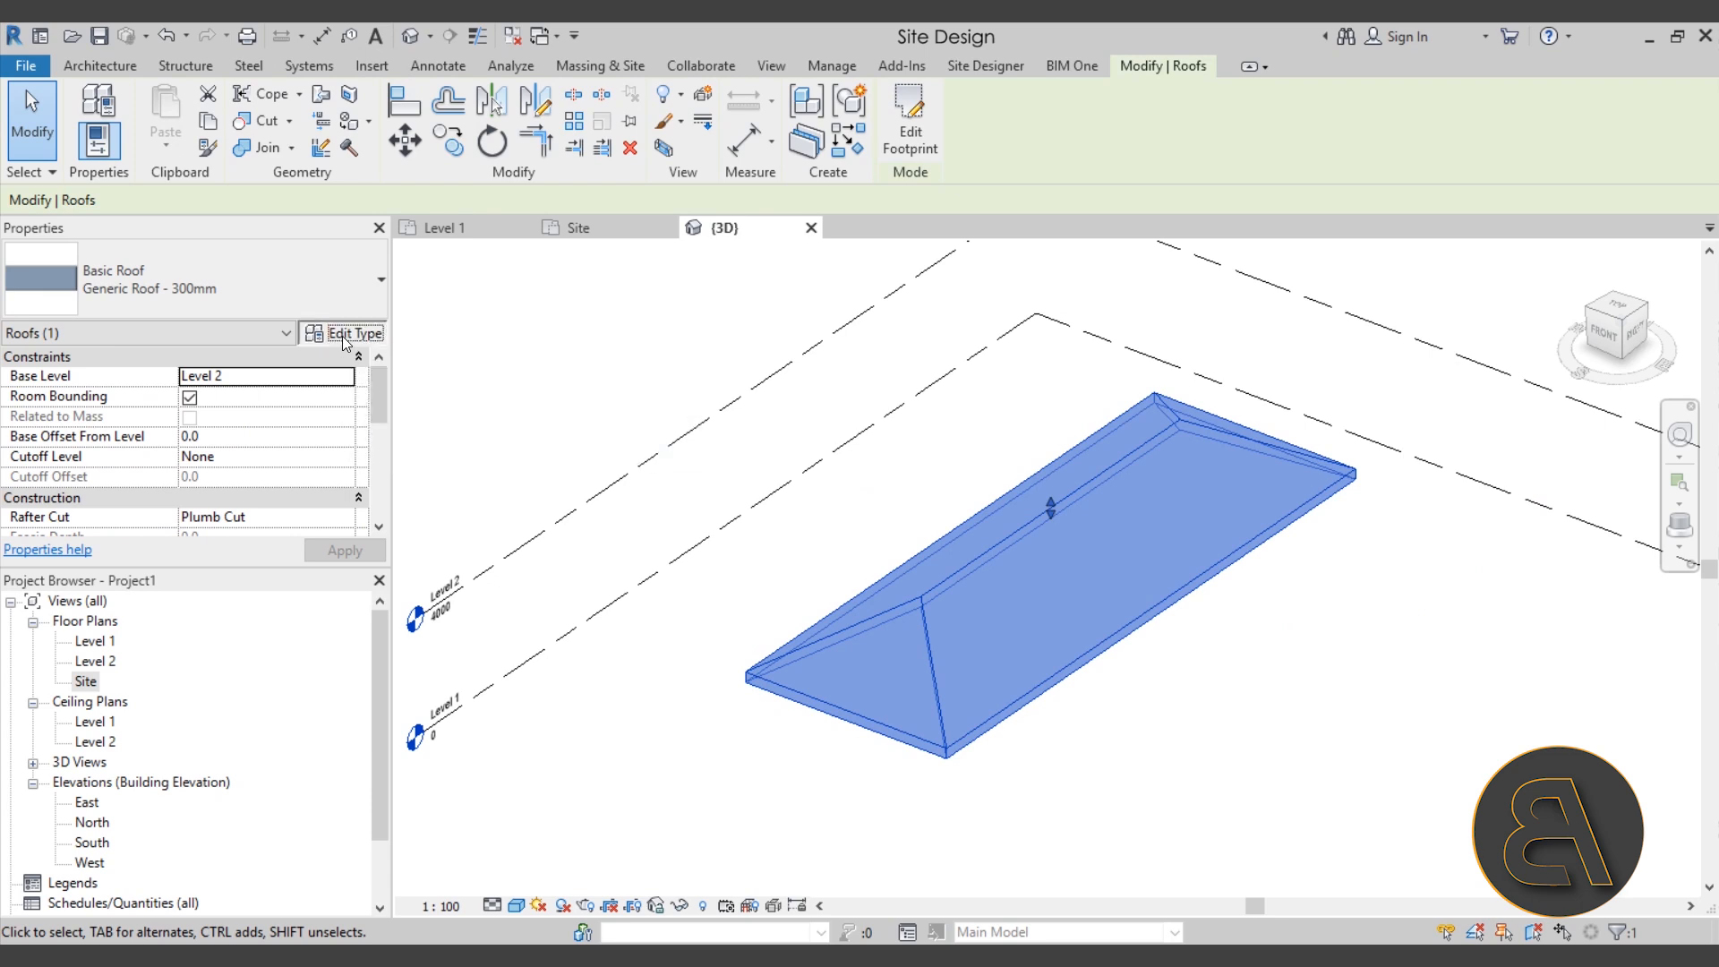
click(700, 381)
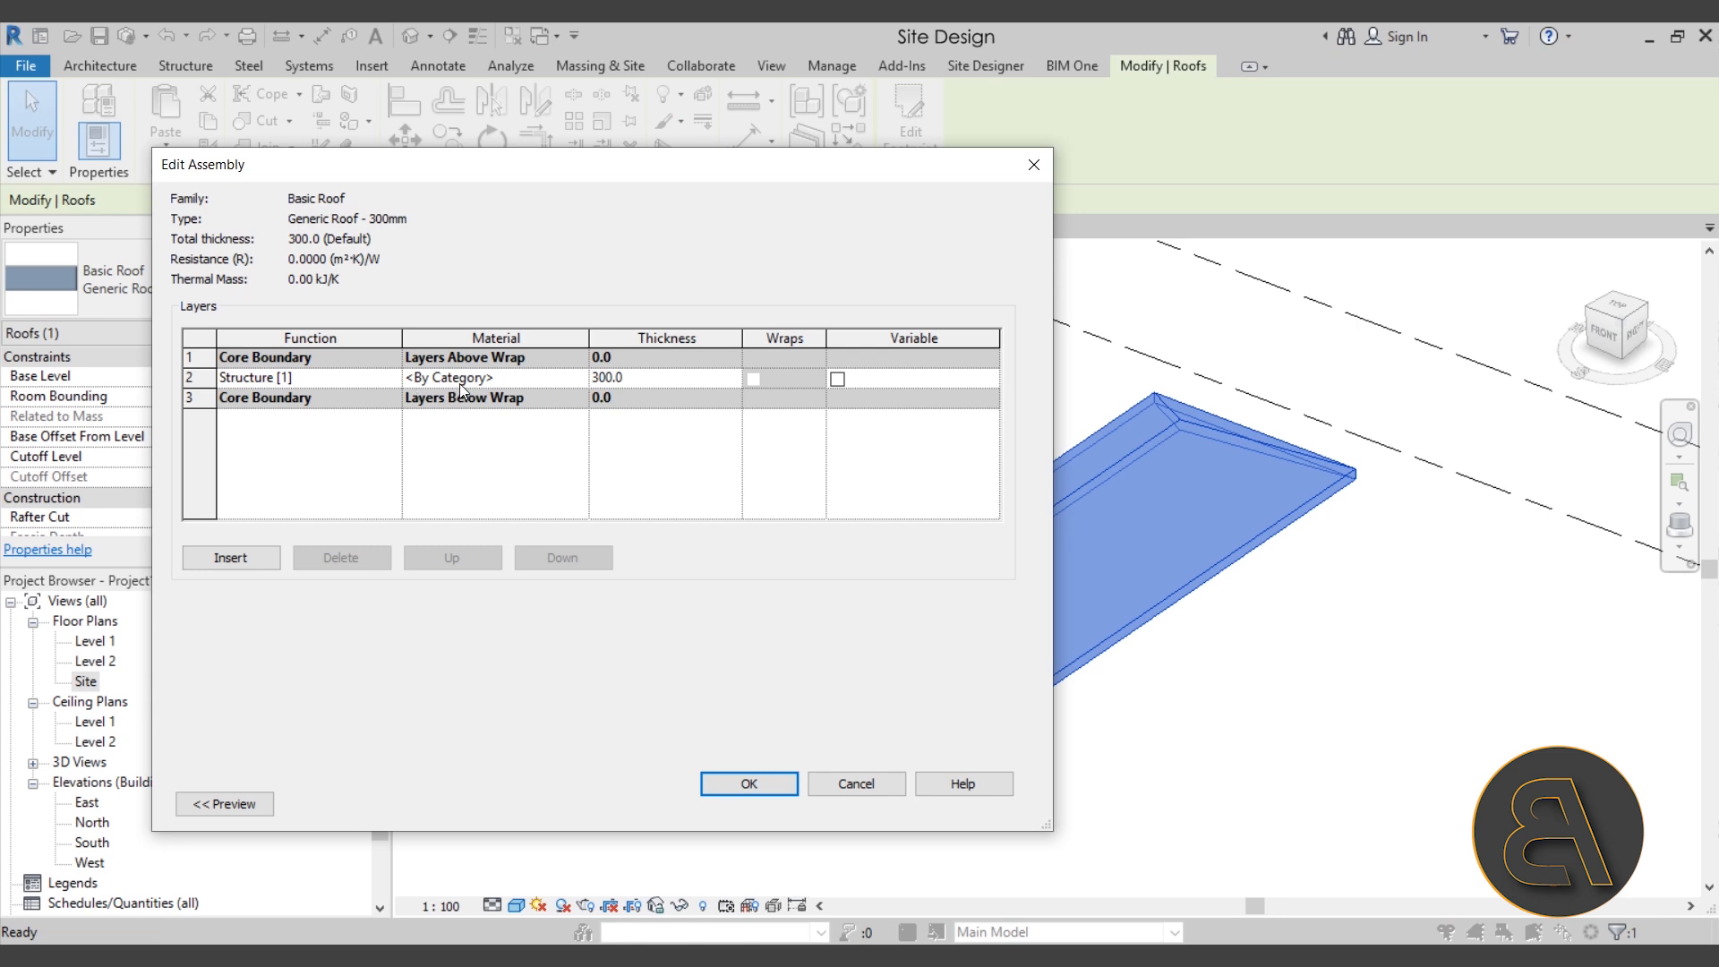
click(838, 785)
click(871, 807)
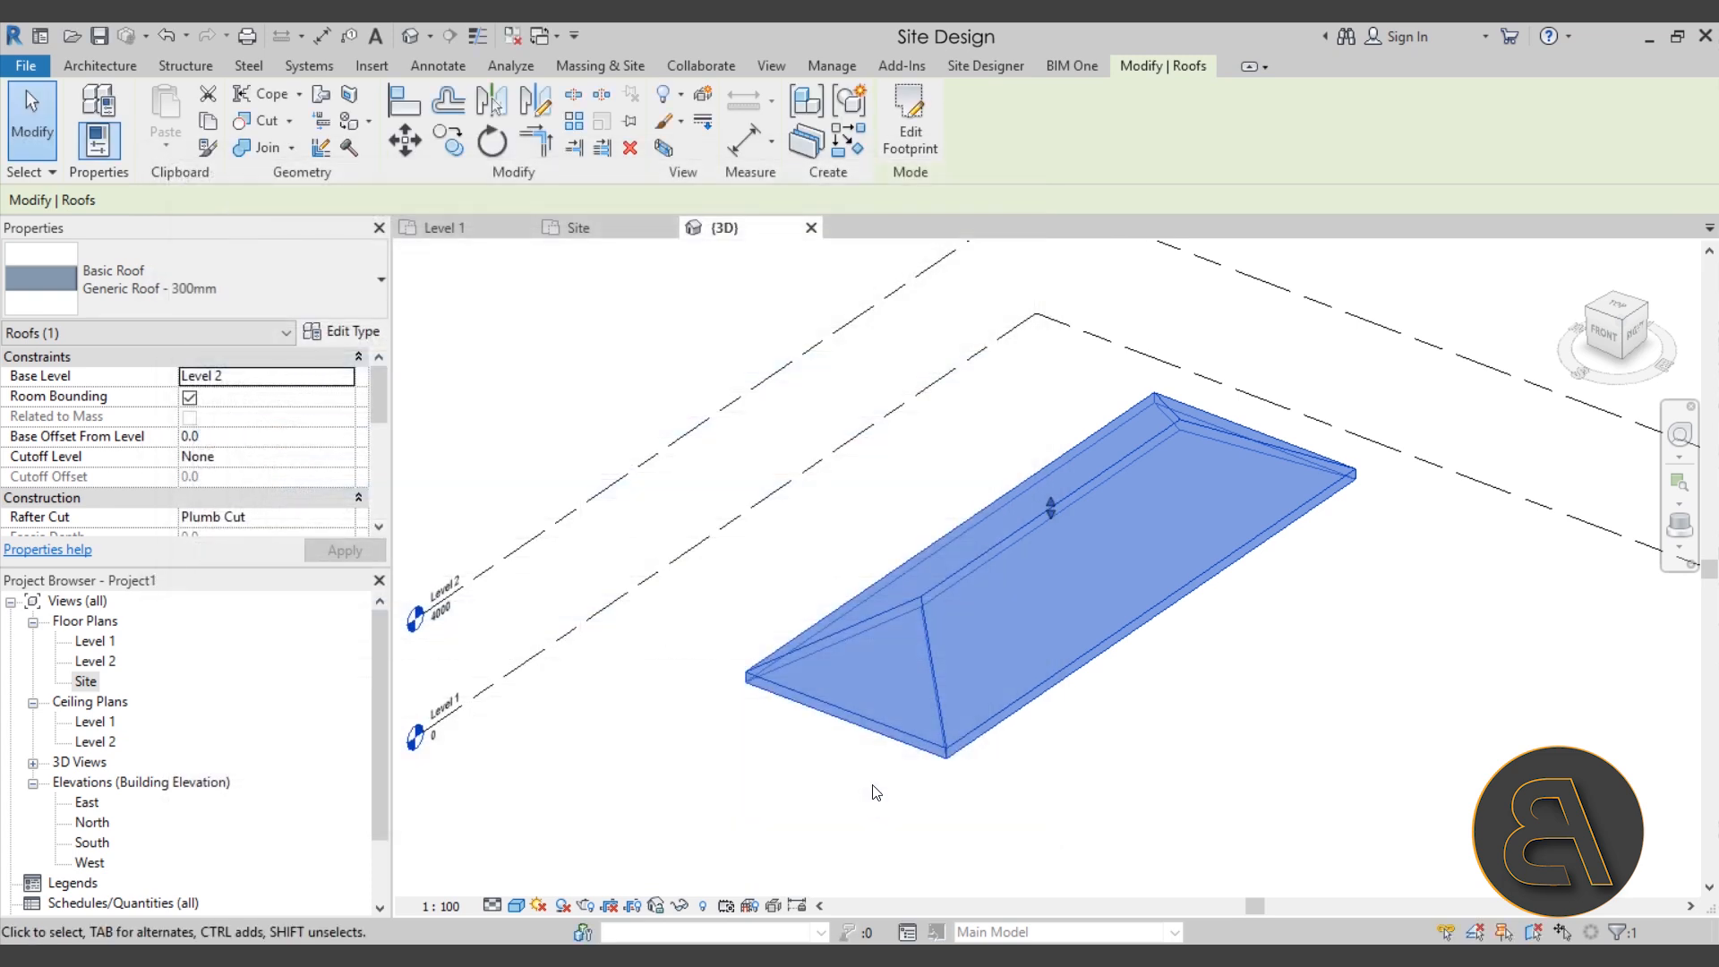
click(848, 772)
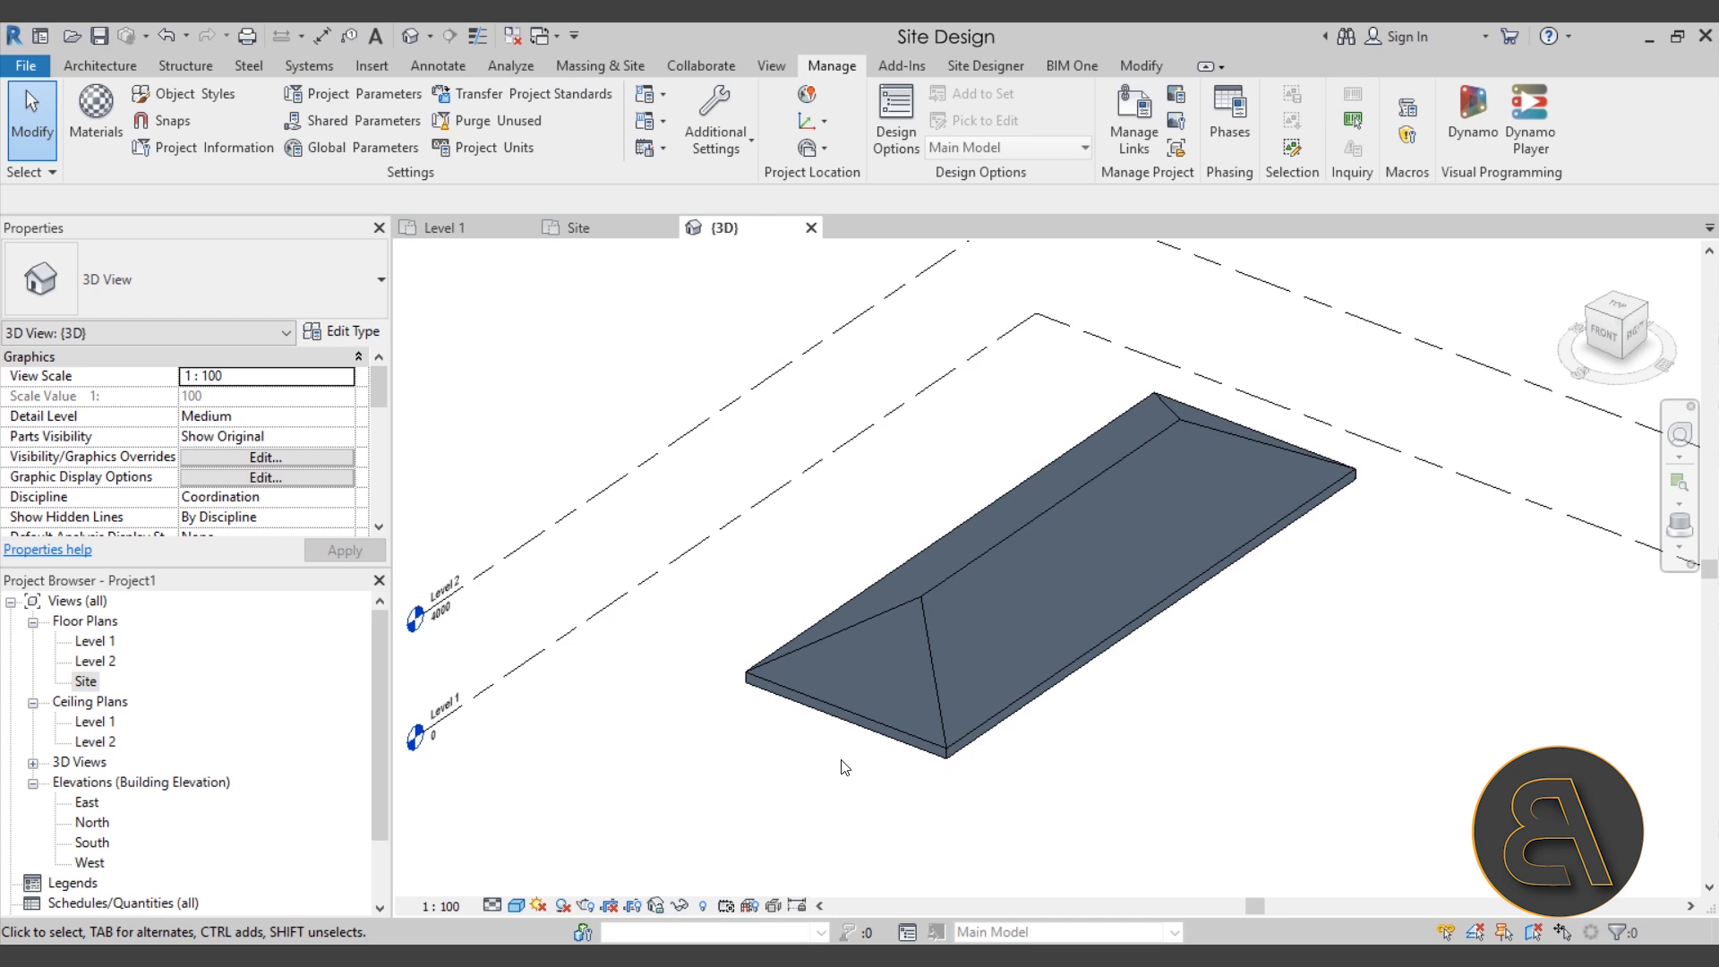
Step: Change the roof's type to Steel Truss - Insulation on Metal Deck- EPDM
click(837, 721)
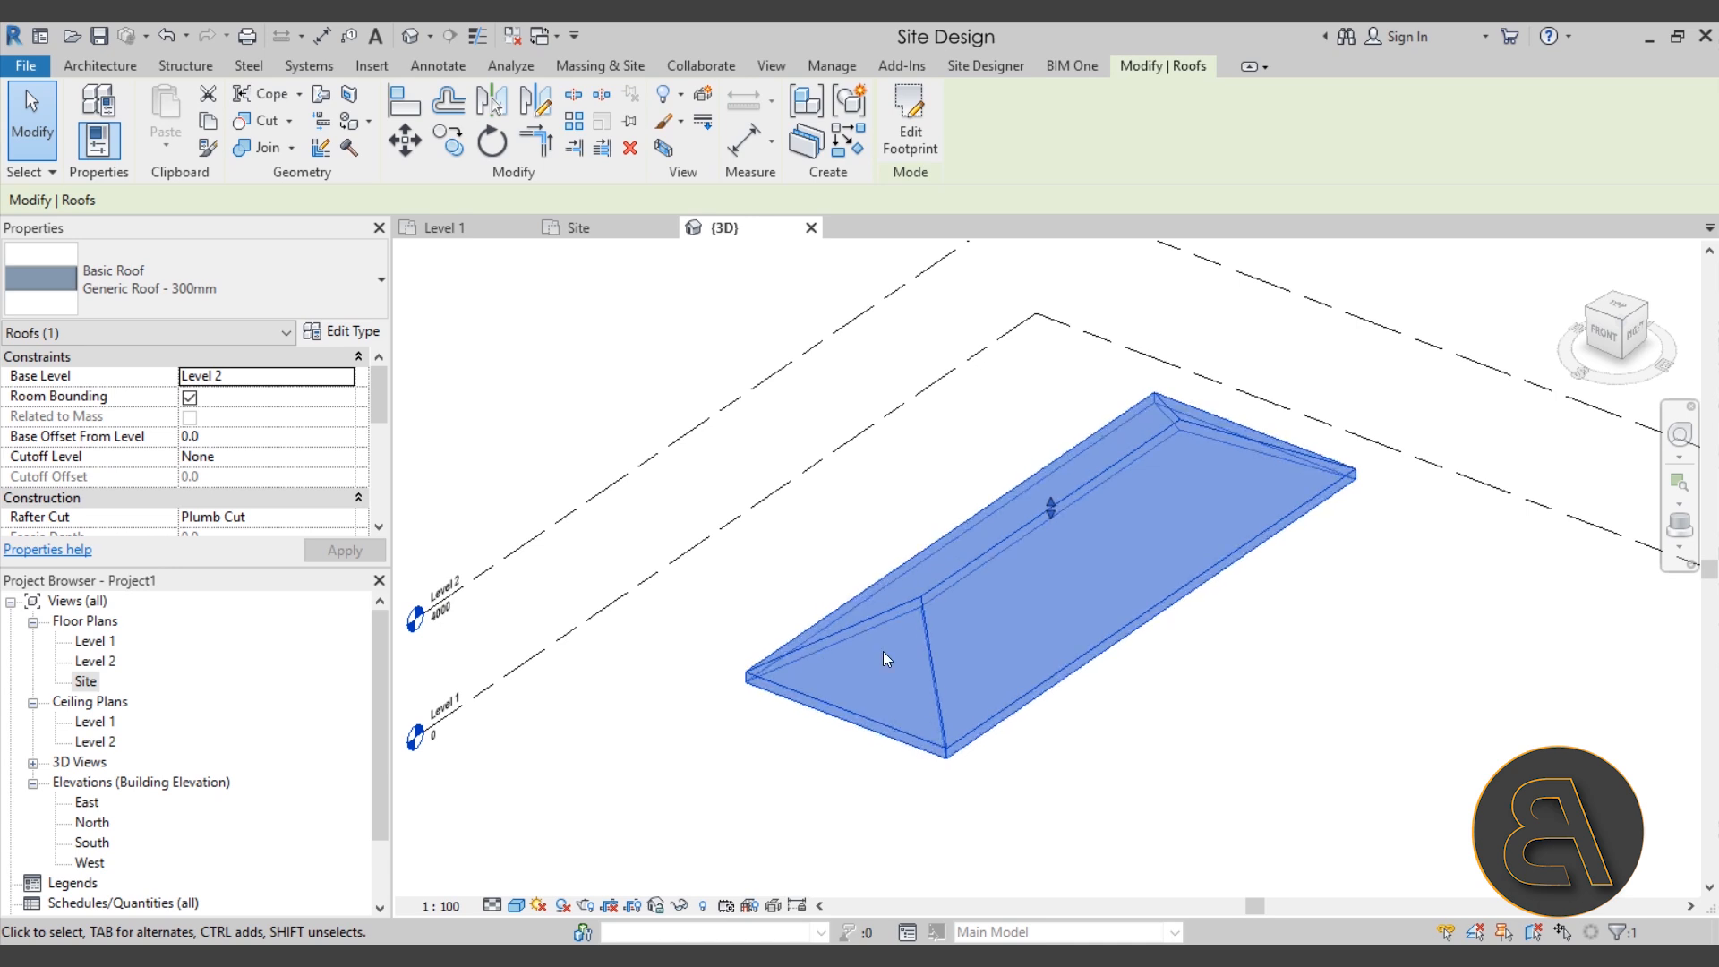
click(245, 287)
click(155, 573)
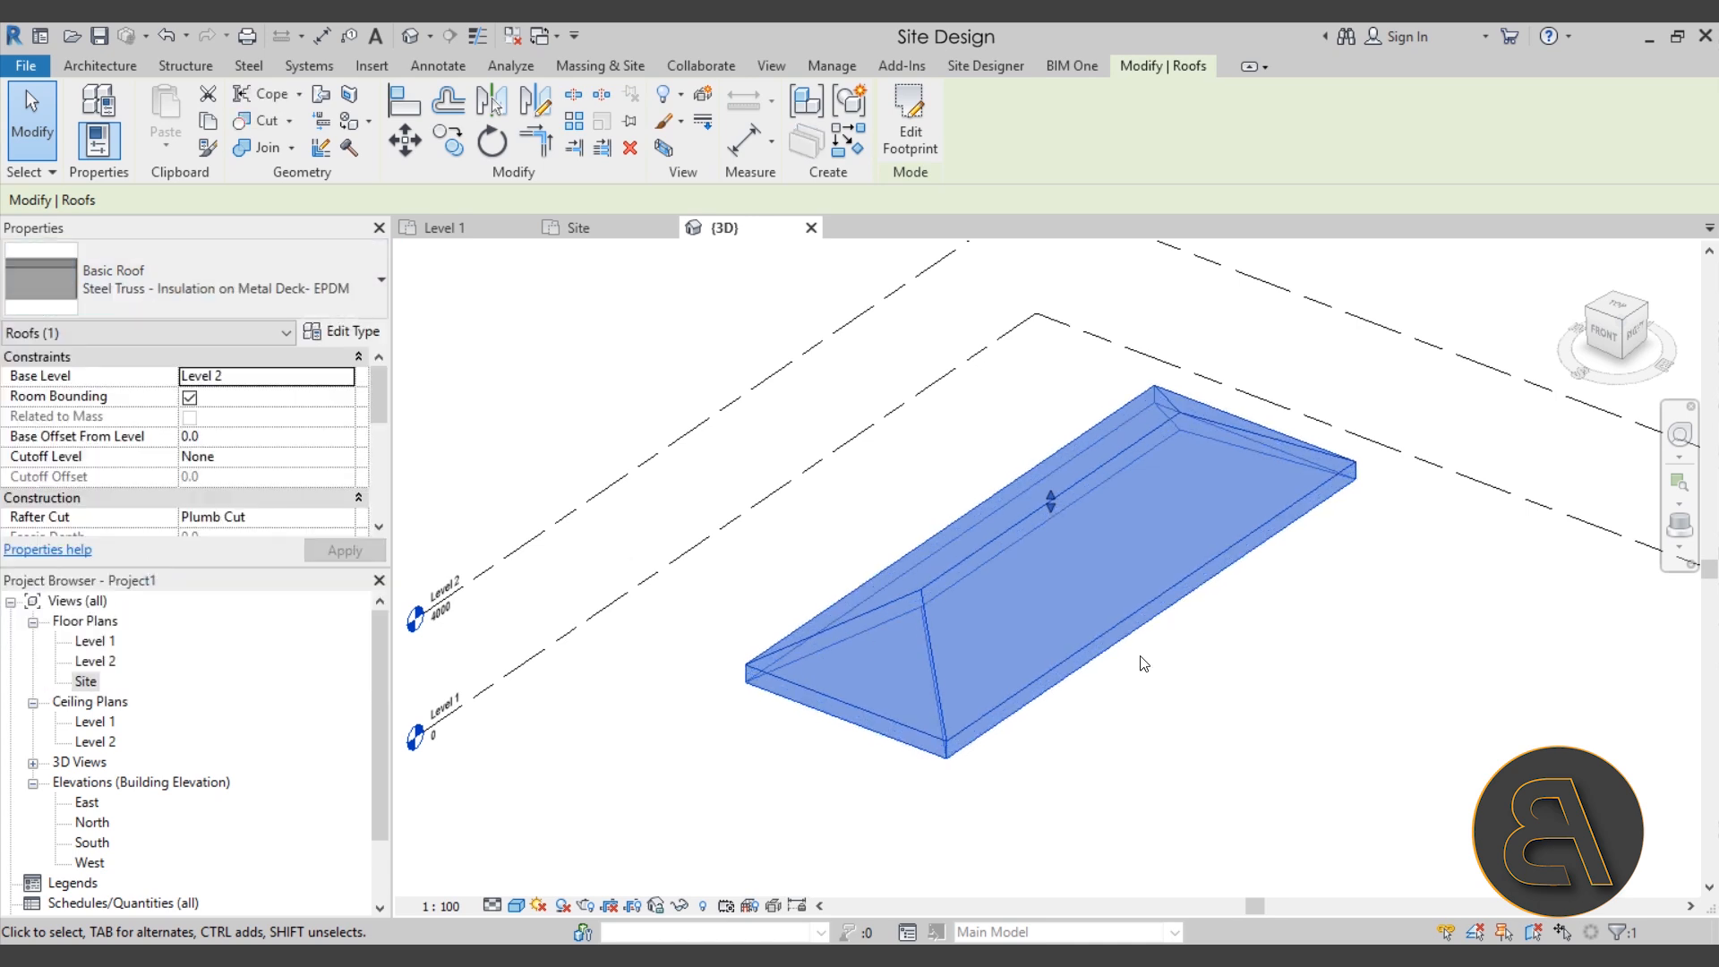
click(1244, 705)
Step: Switch the 3D view to the Realistic visual style and examine the roof's material from several angles
click(492, 906)
click(560, 860)
shift+middle_drag(1048, 759, 978, 744)
scroll(741, 677, up, 5)
scroll(931, 682, up, 1)
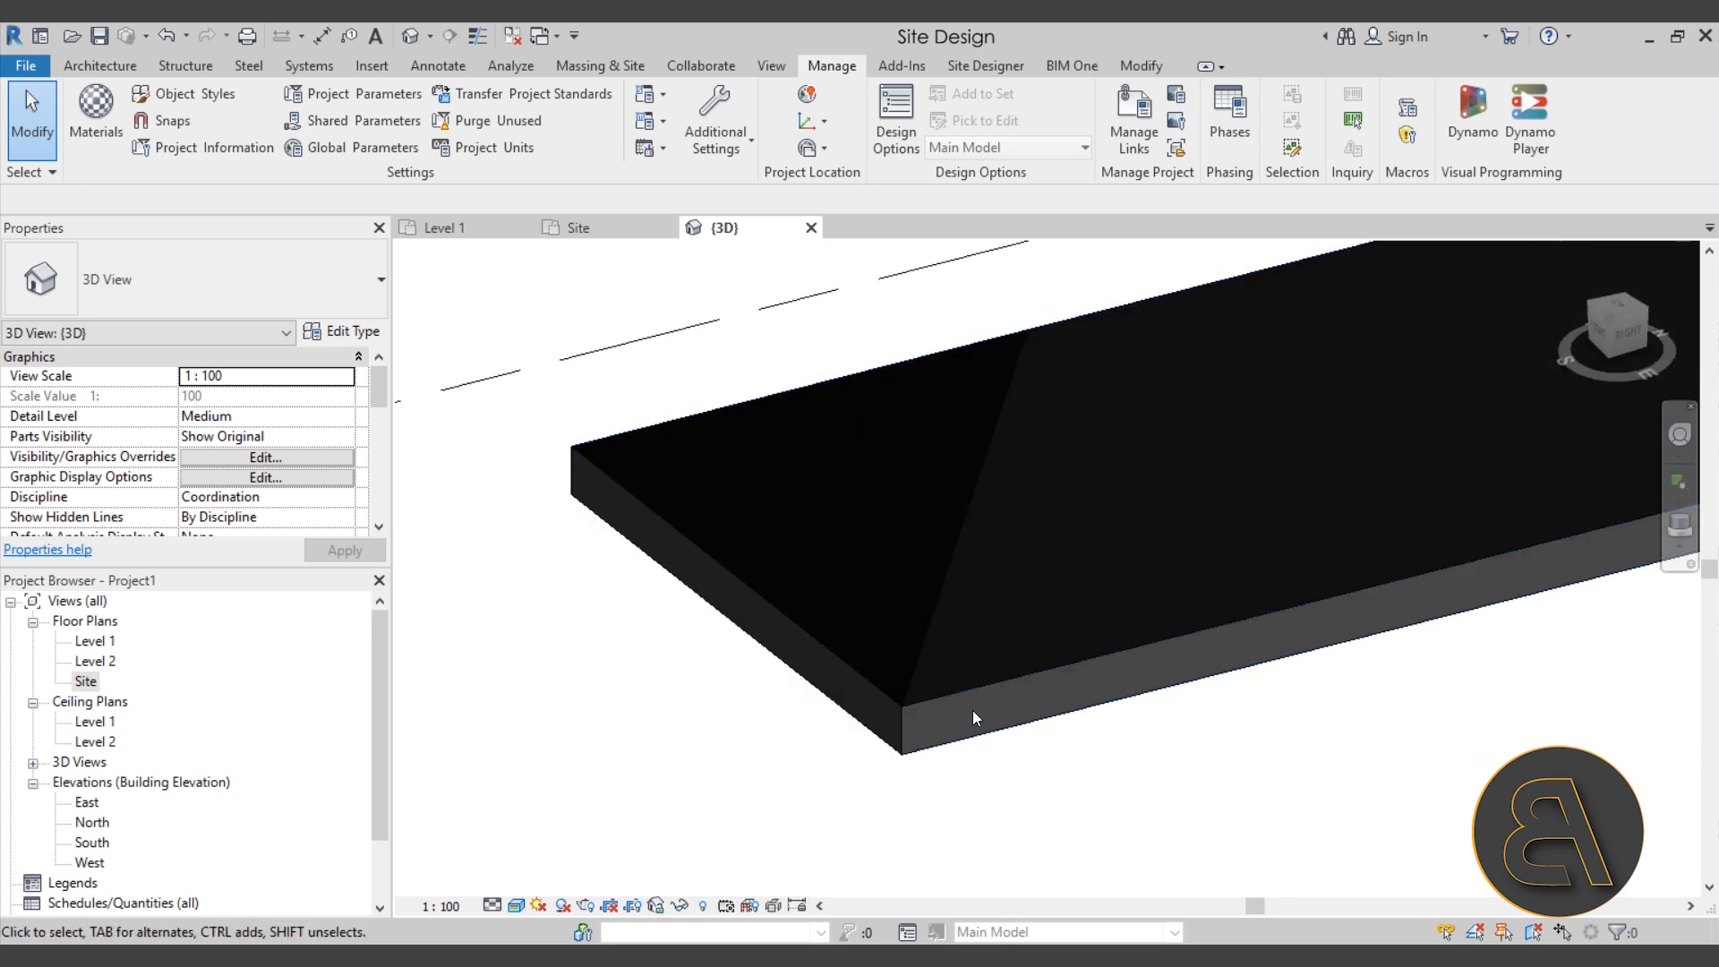
shift+middle_drag(984, 699, 731, 804)
scroll(731, 804, down, 3)
mouse_move(794, 744)
shift+middle_down()
mouse_move(782, 717)
mouse_move(765, 731)
shift+middle_up()
middle_drag(765, 730, 867, 712)
click(867, 712)
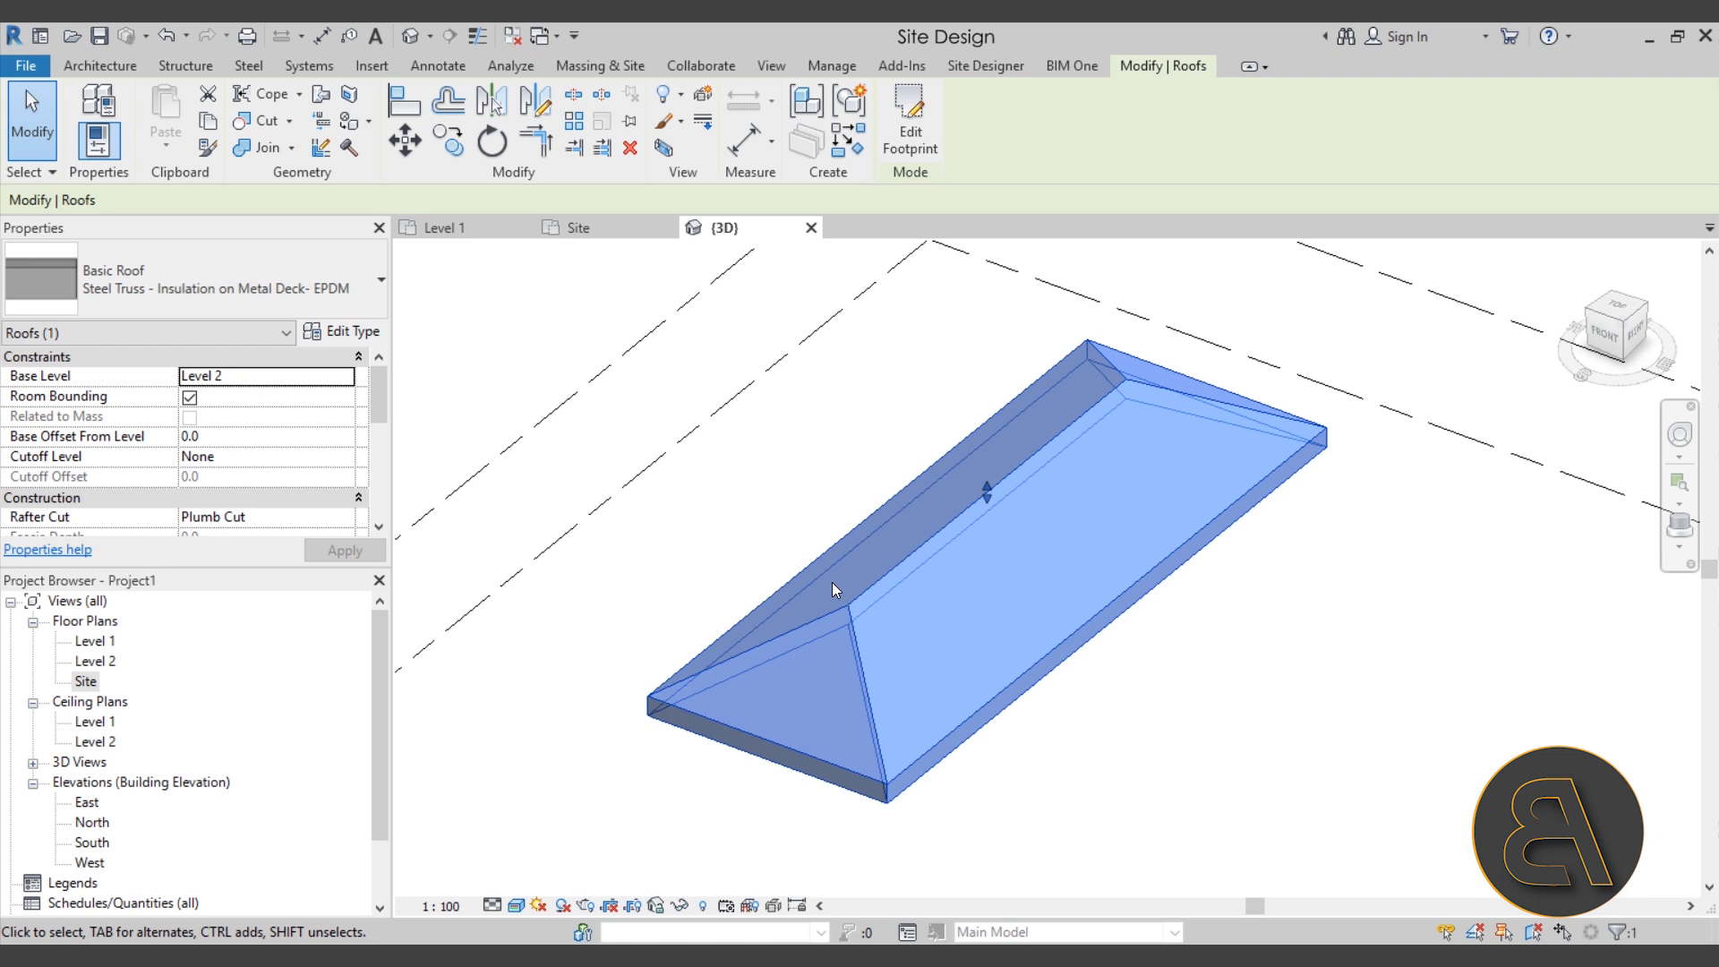
shift+middle_drag(842, 587, 819, 670)
click(662, 564)
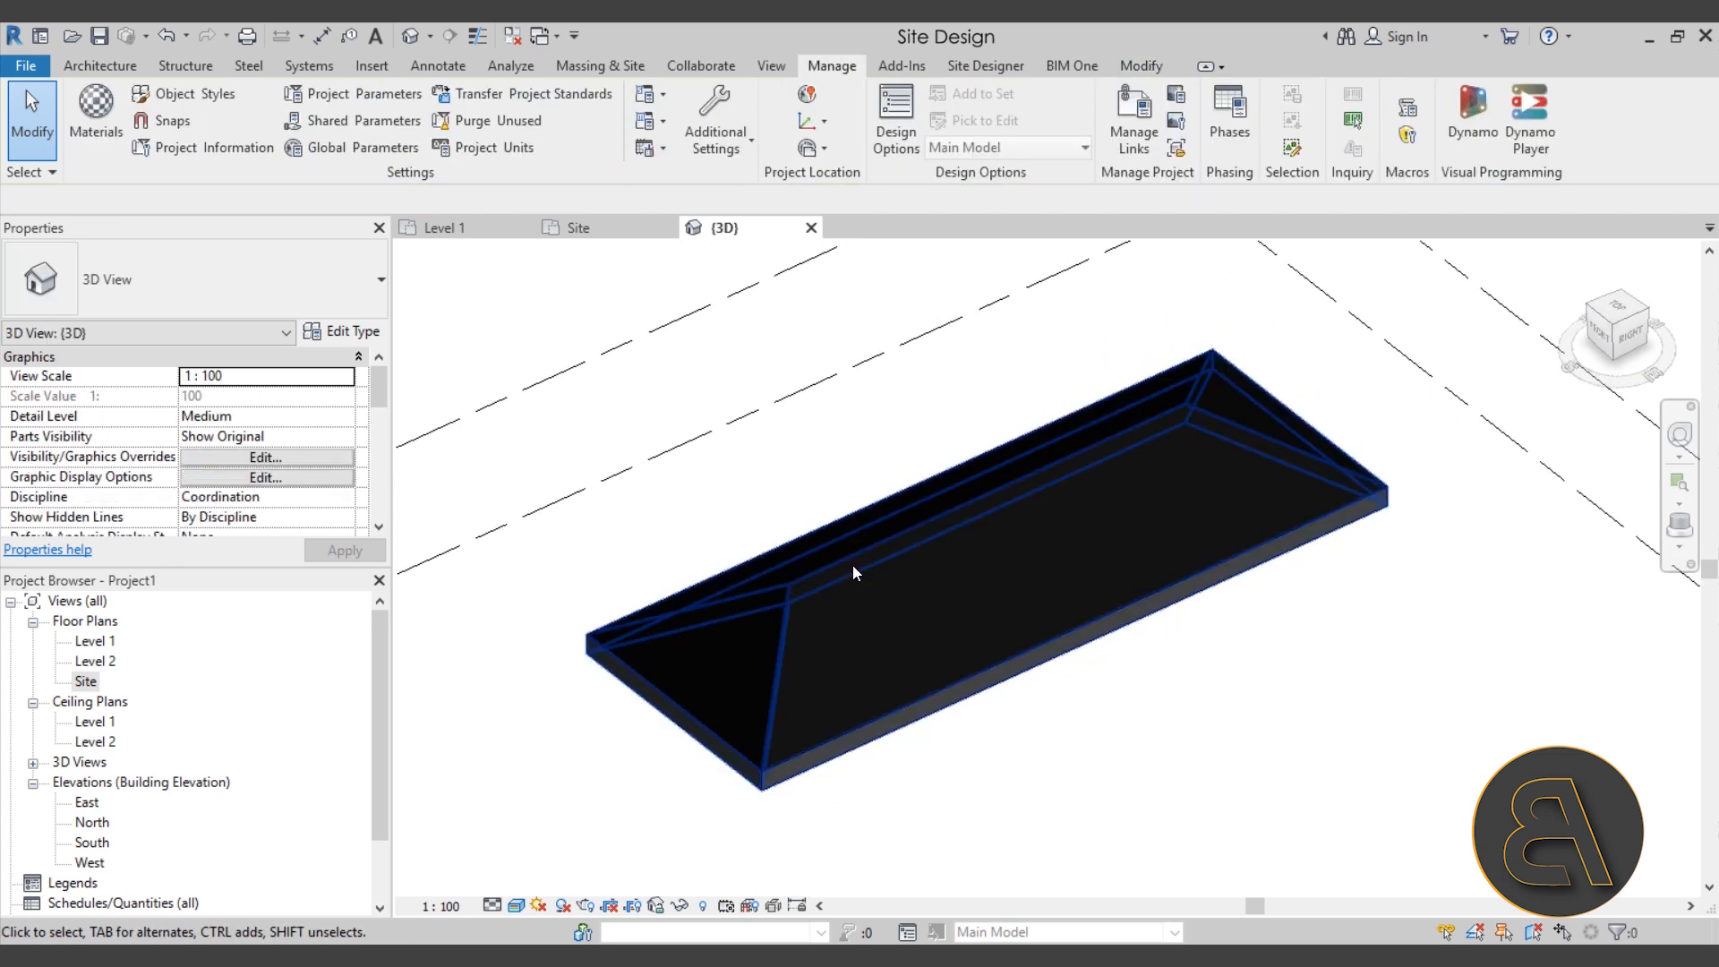
Step: Dismiss the project save reminder without saving, and delete the roof
click(172, 95)
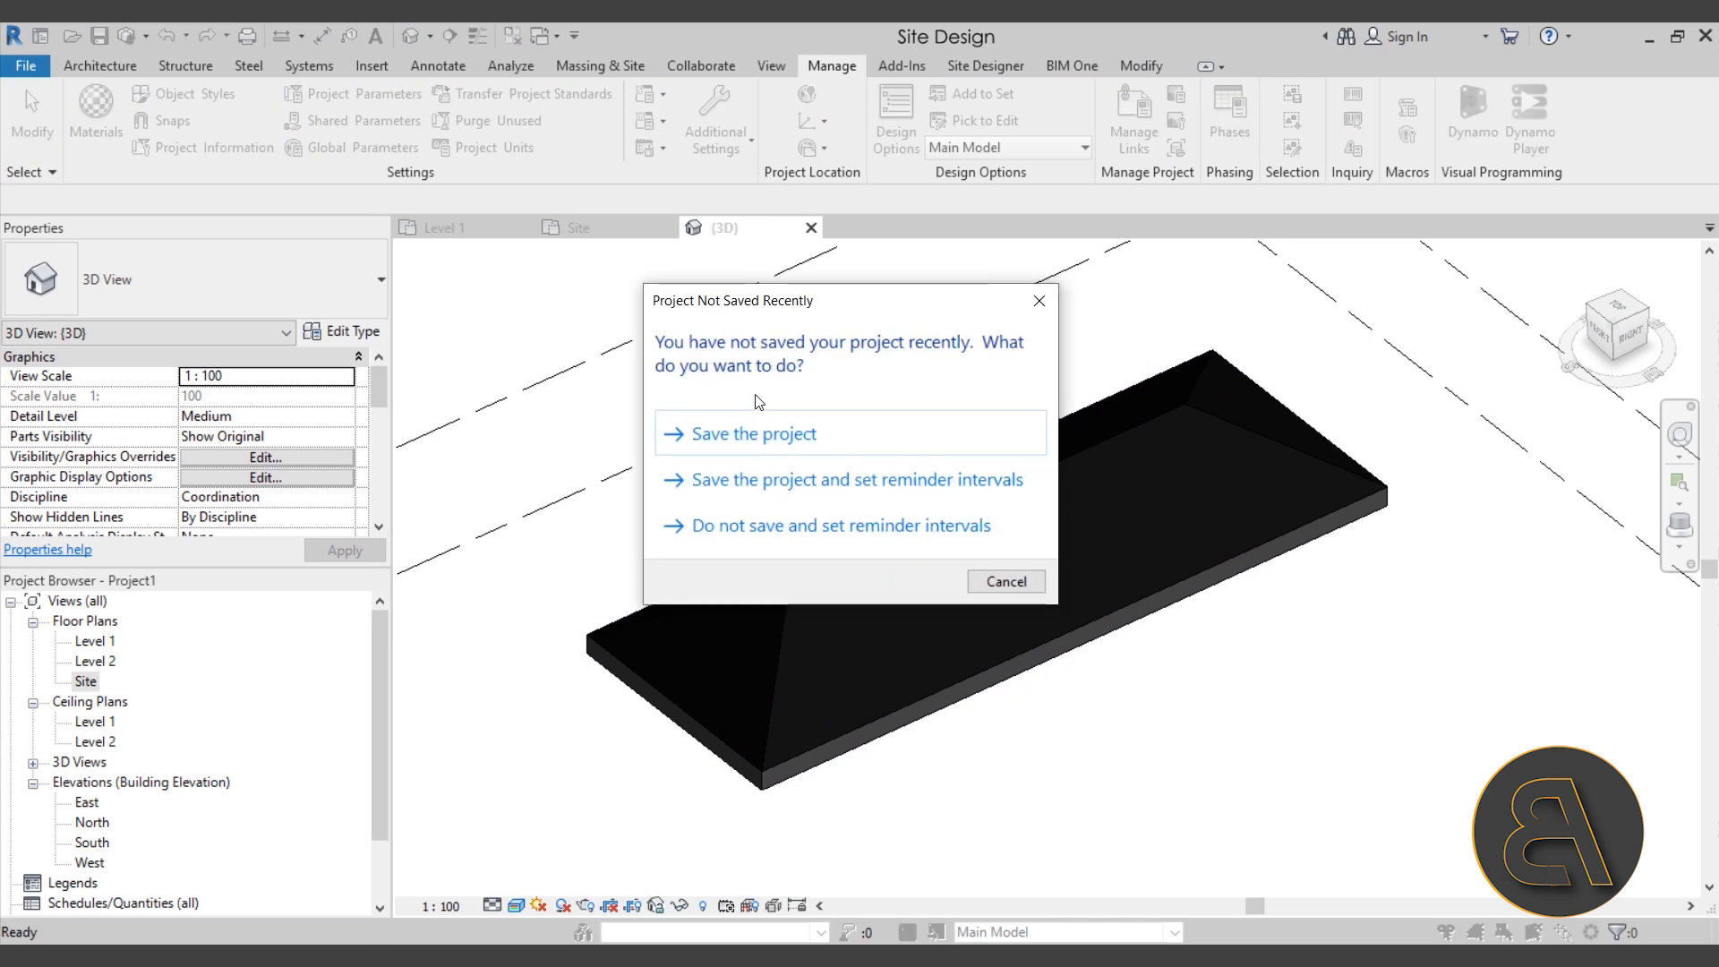
click(1009, 578)
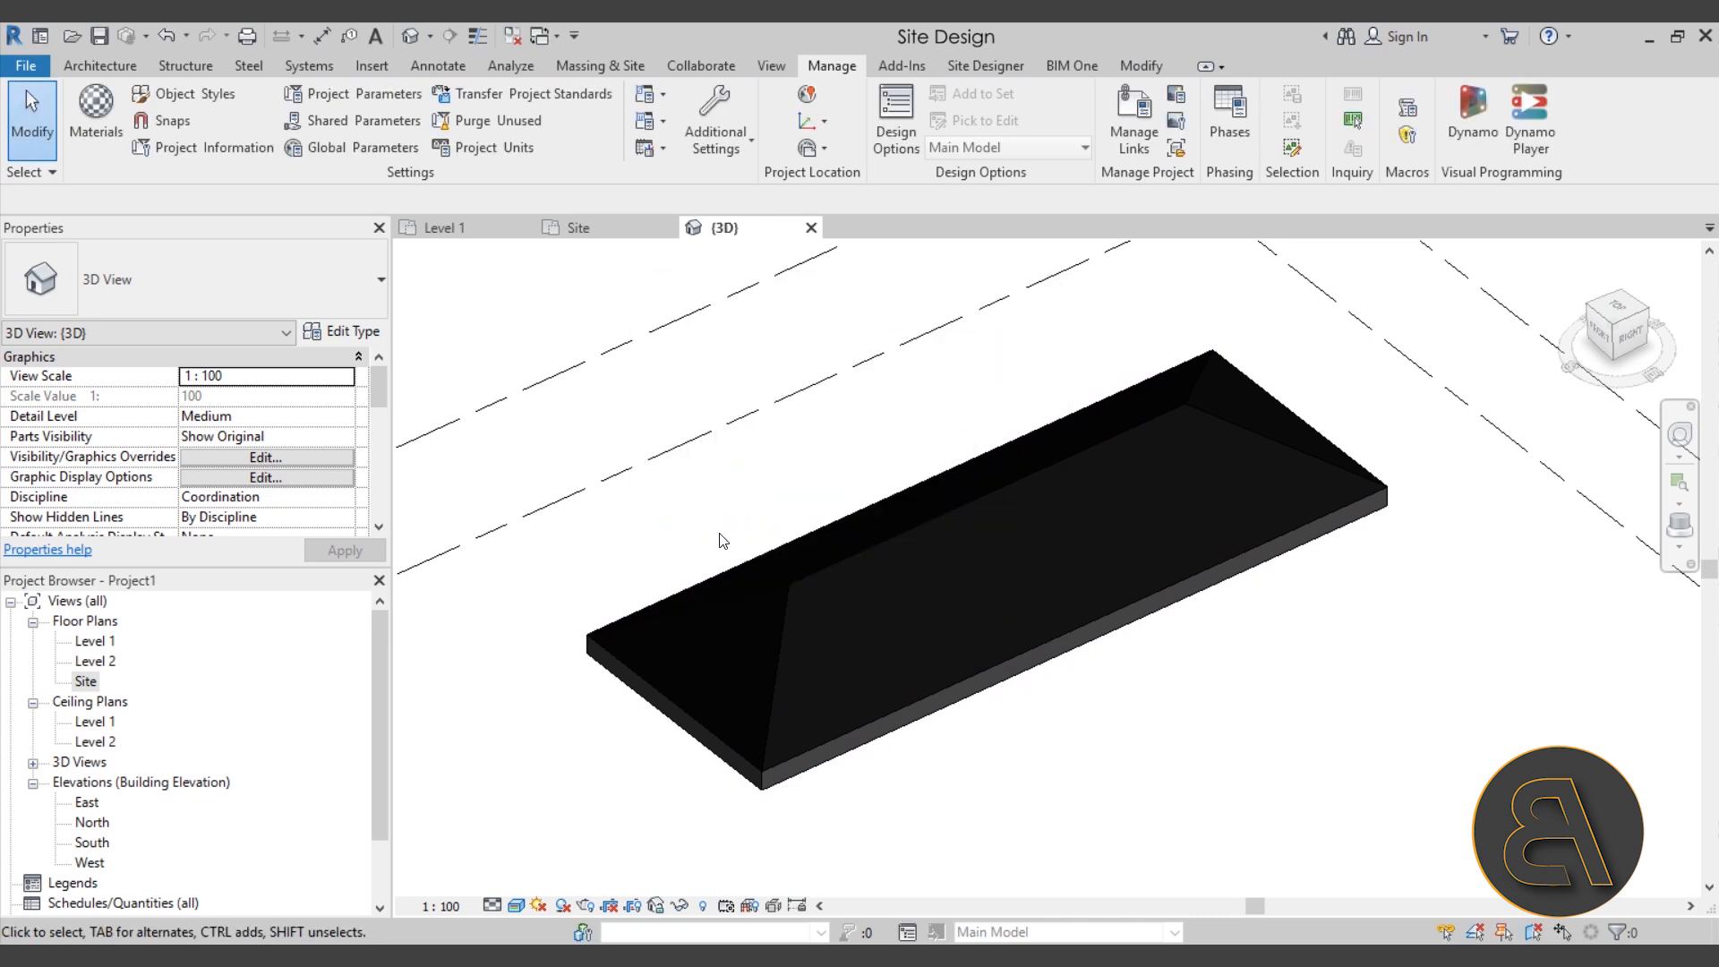
click(678, 603)
key(Delete)
scroll(843, 515, down, 1)
middle_drag(855, 531, 823, 460)
scroll(955, 514, down, 1)
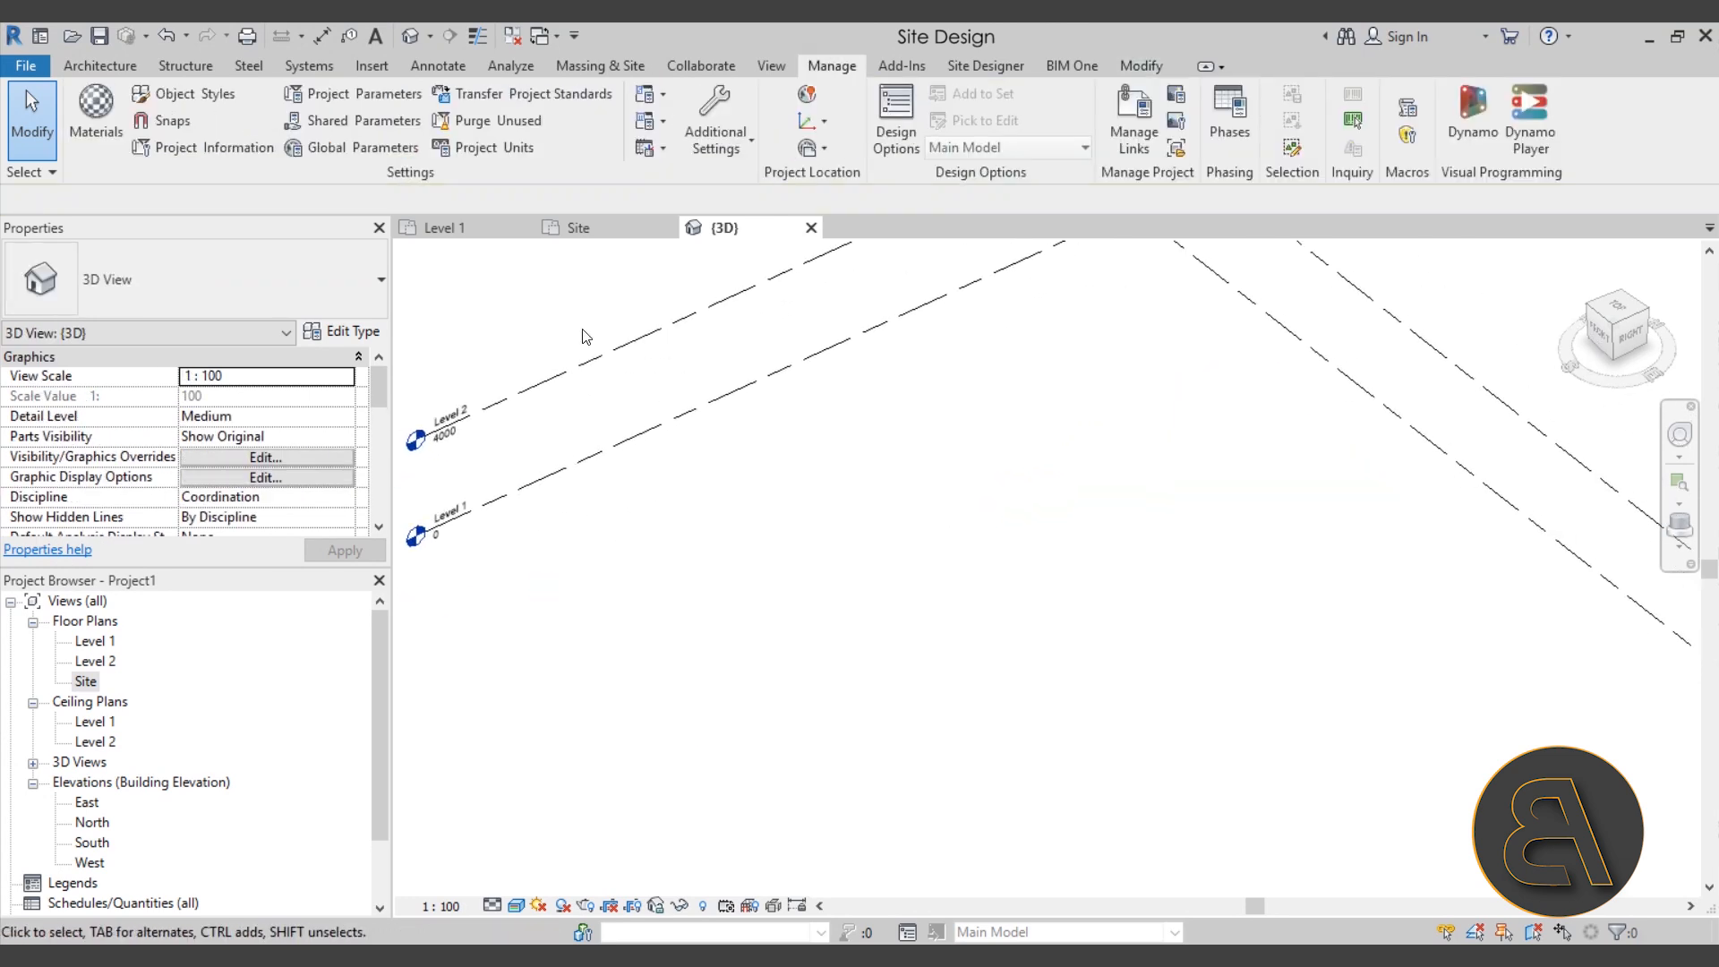
Step: In Object Styles, assign the library material Aluminum, Anodized Red as the default material of the Casework category
click(214, 98)
mouse_move(962, 273)
mouse_down()
mouse_move(960, 347)
mouse_move(952, 254)
mouse_up()
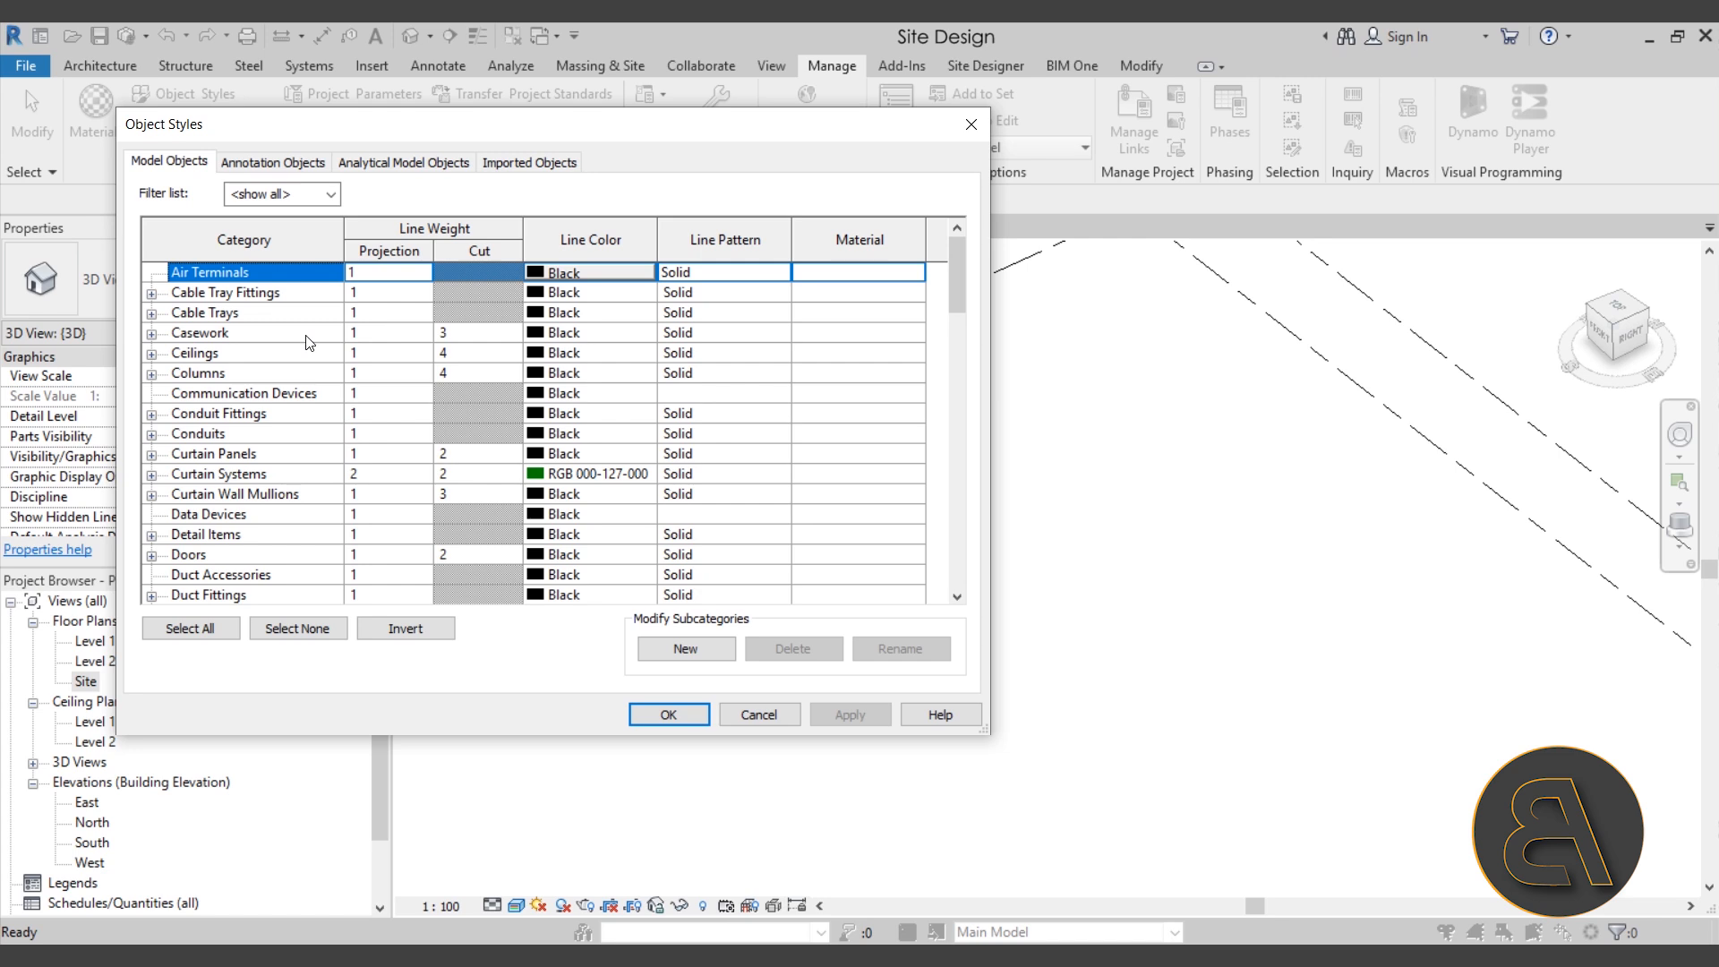
click(922, 338)
click(918, 334)
click(917, 333)
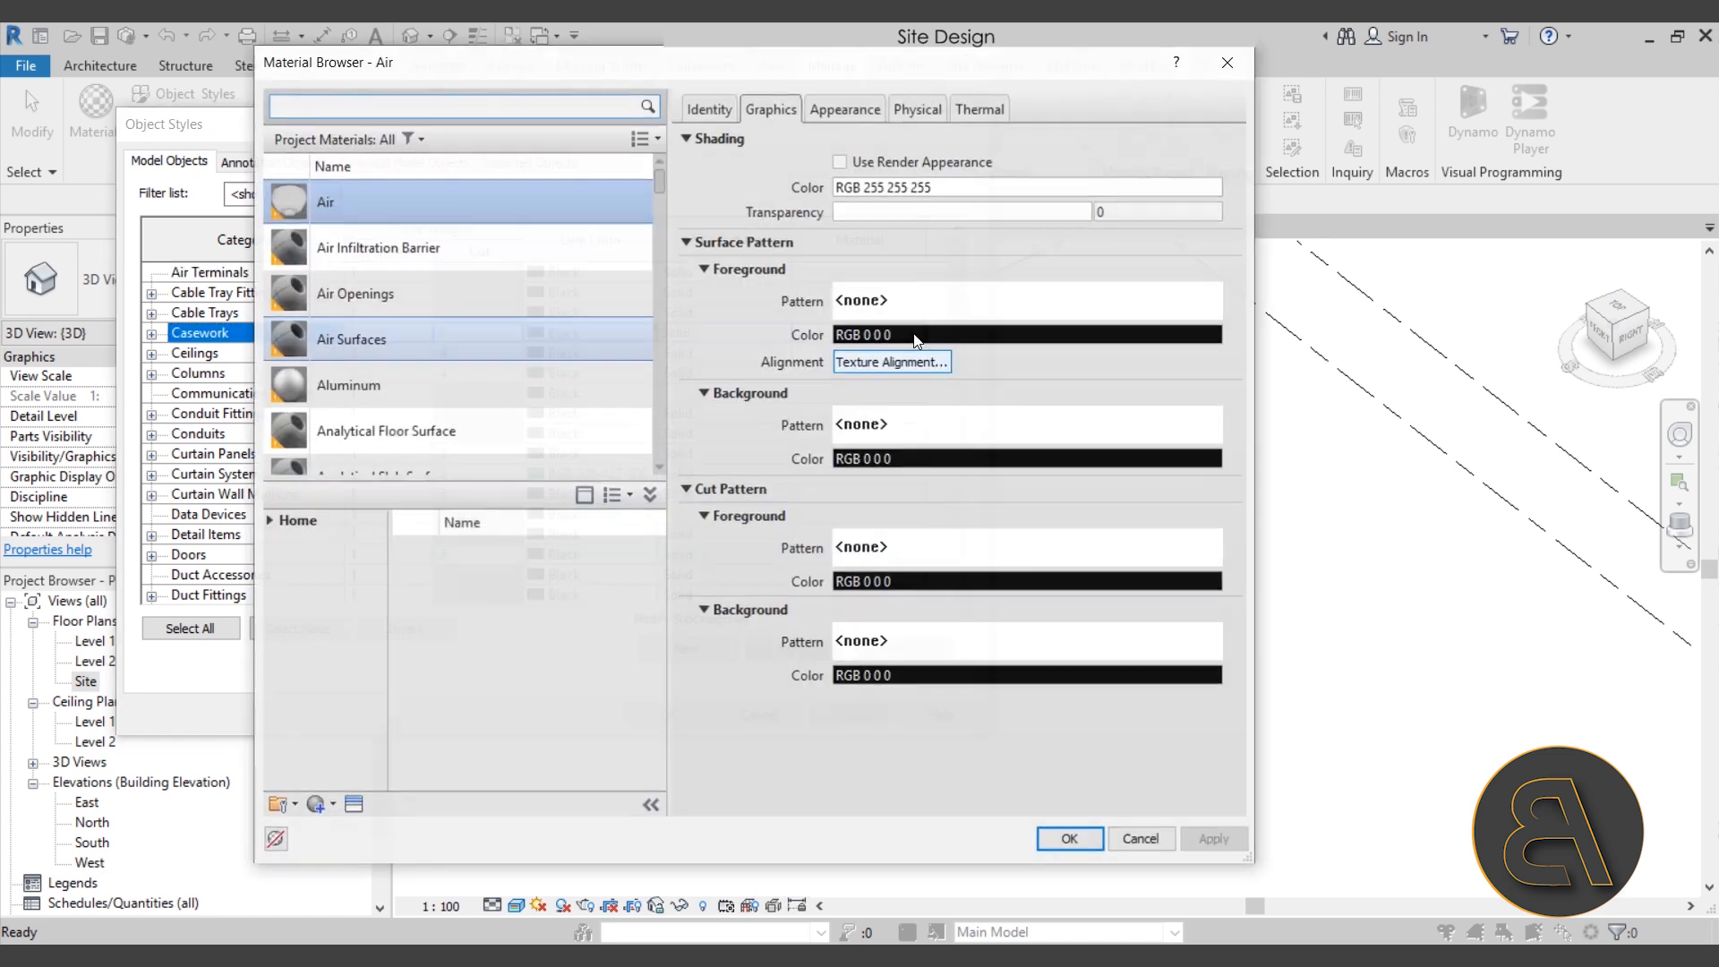
click(348, 107)
text(red)
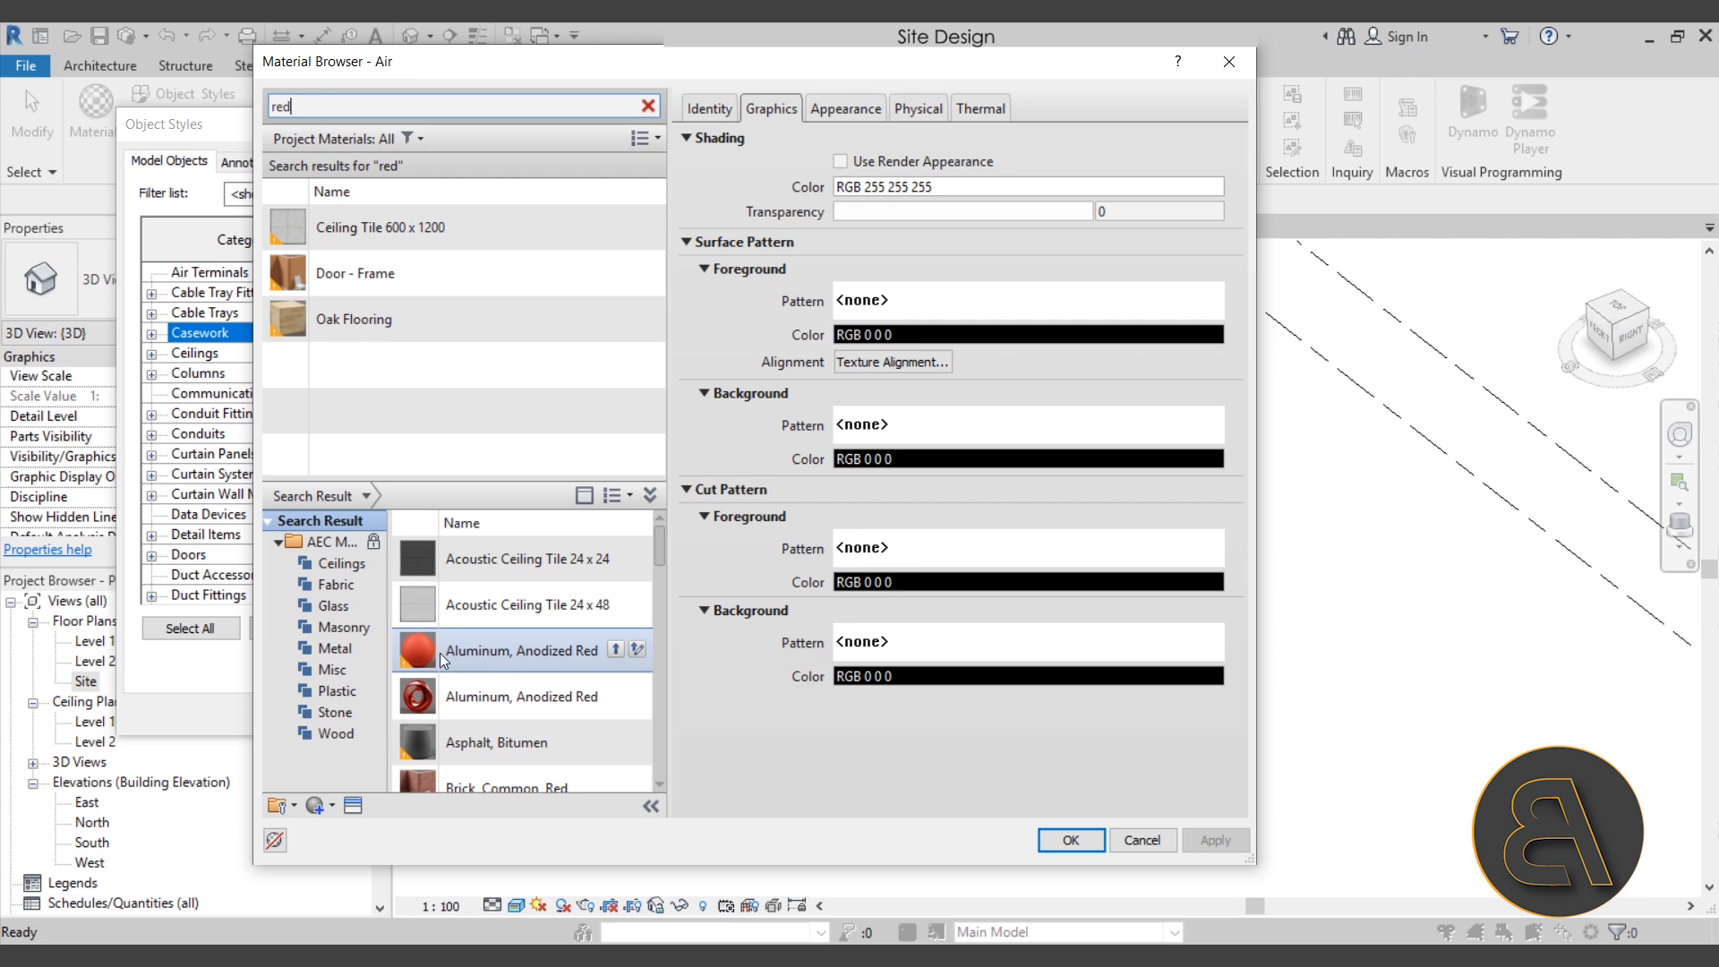
click(614, 650)
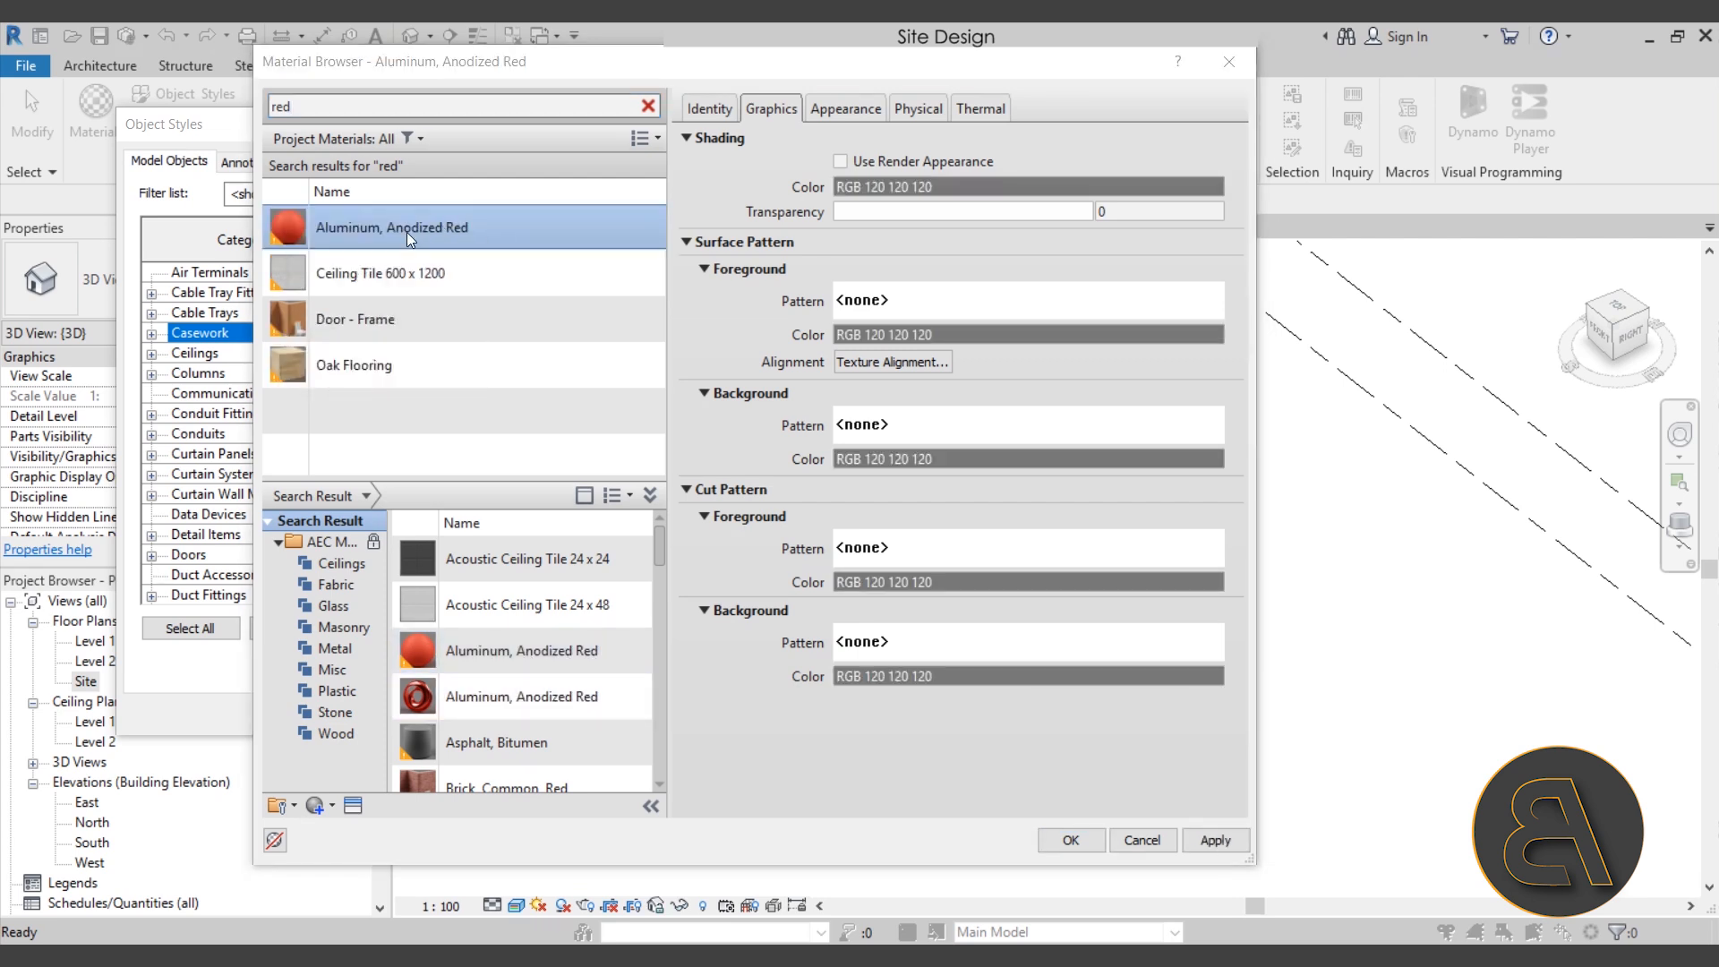
click(1217, 839)
click(1074, 839)
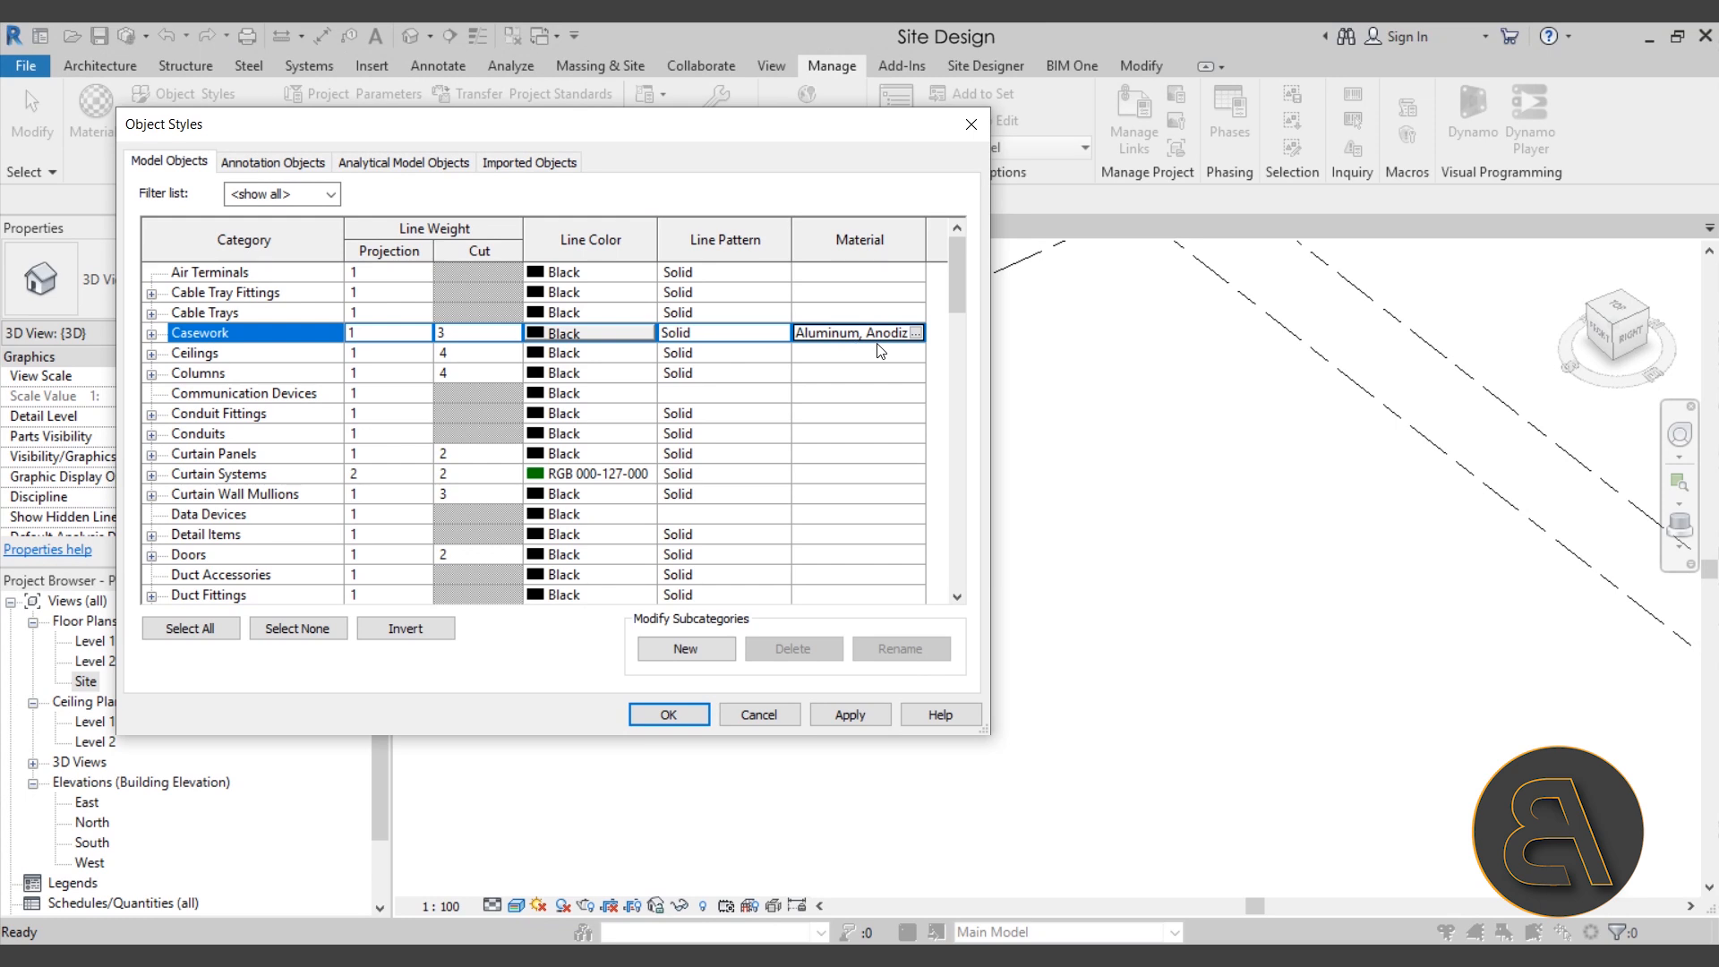
click(859, 721)
click(684, 713)
Step: Start an in-place model in the Casework family category, keeping the name Casework 1
middle_drag(868, 587, 774, 584)
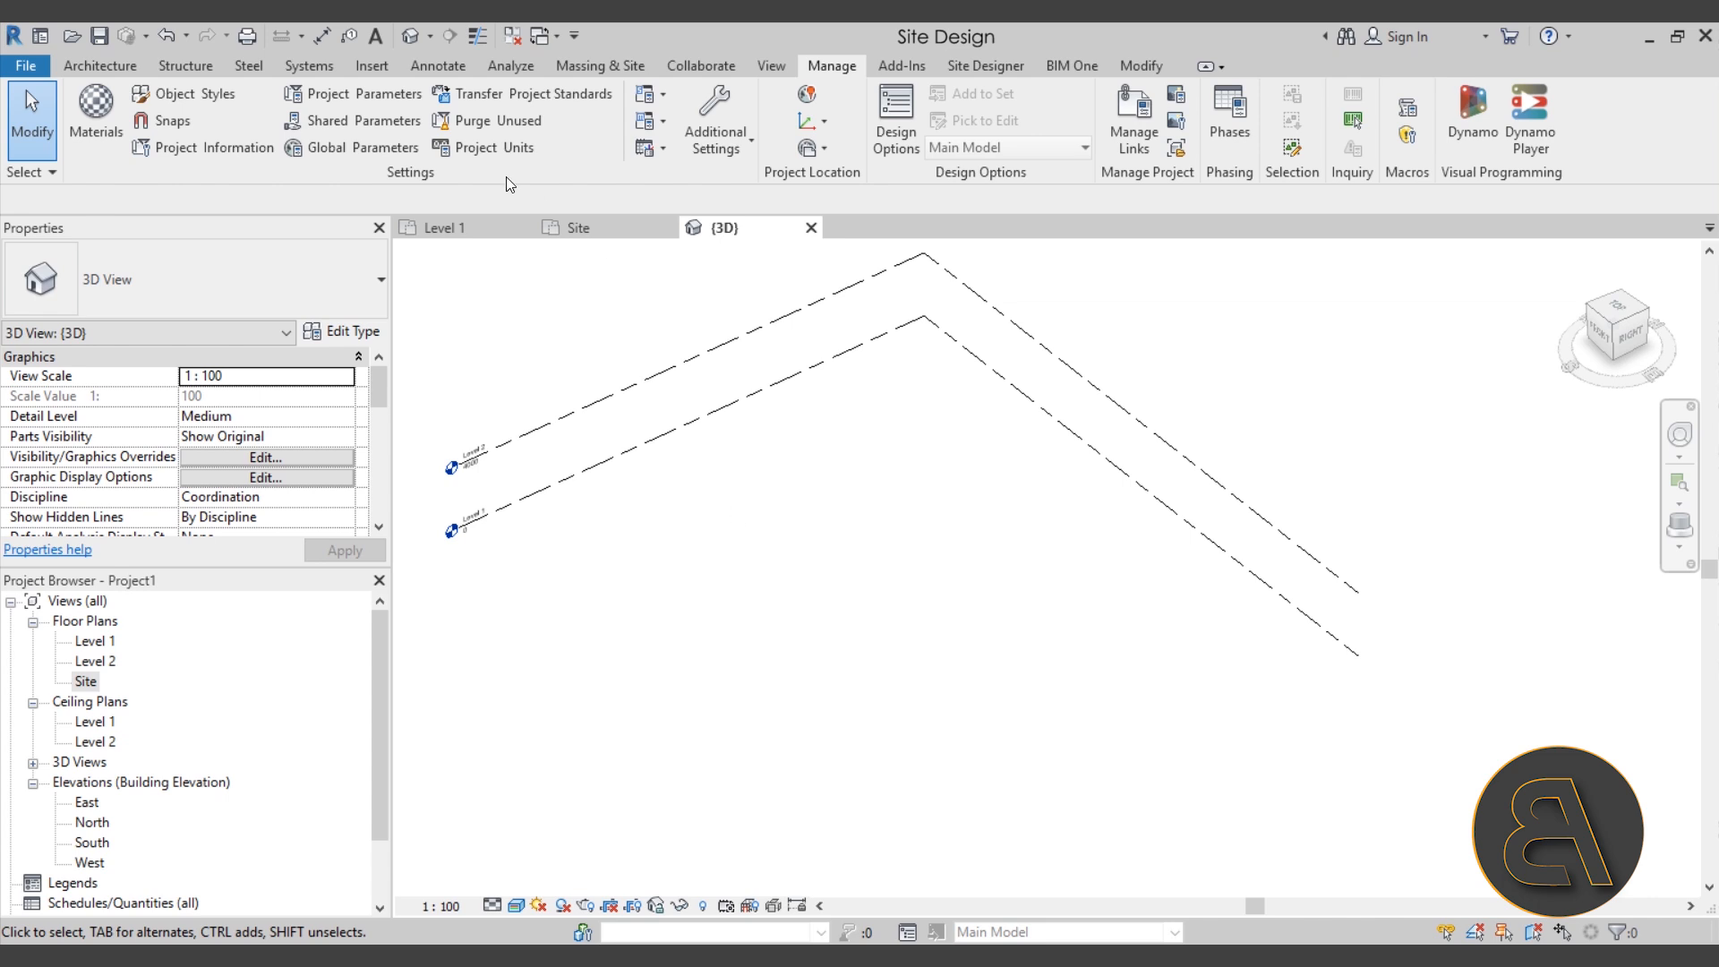
click(123, 72)
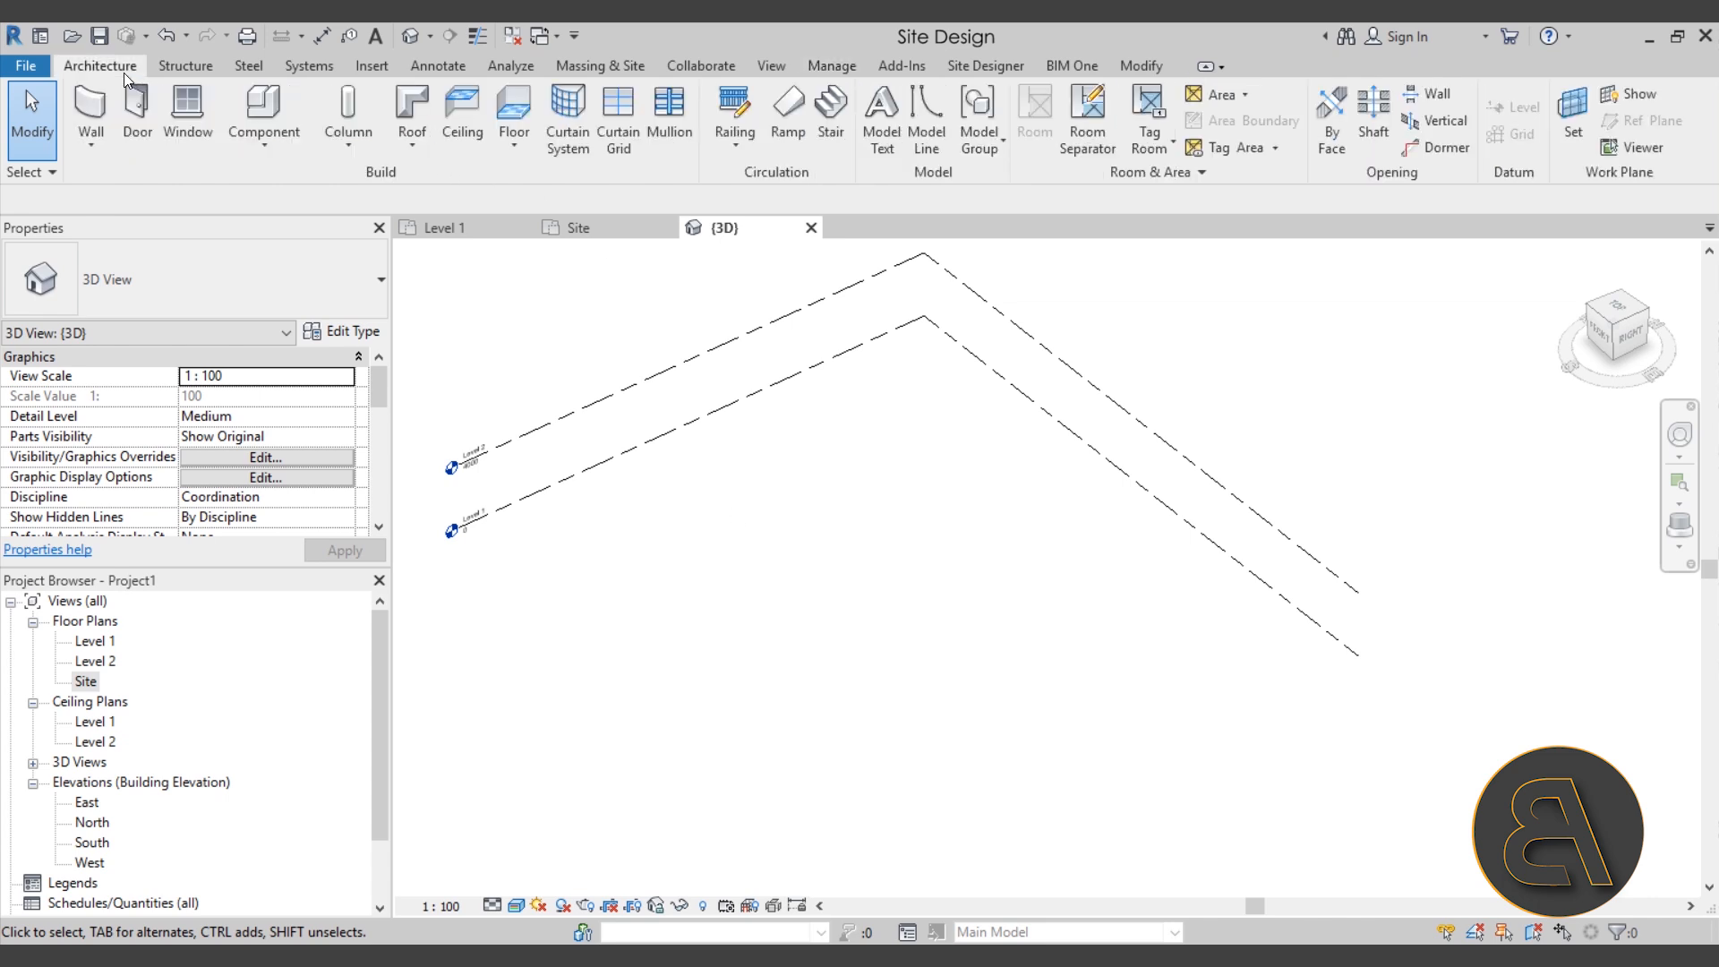
click(270, 153)
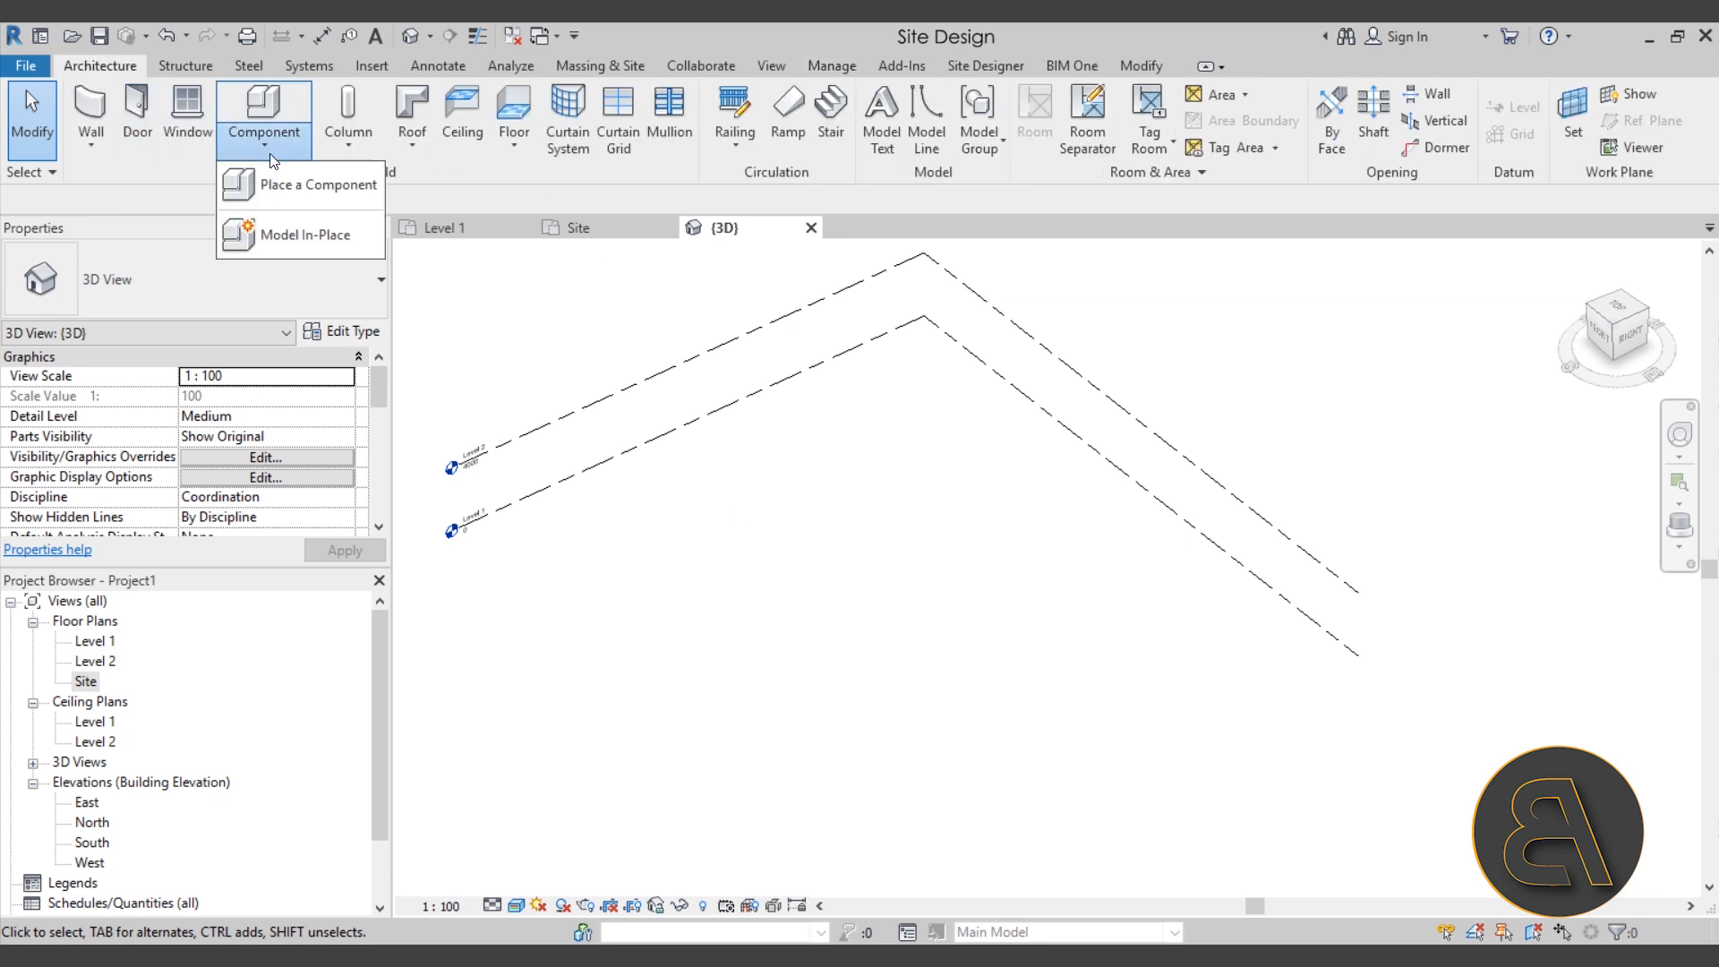
click(308, 244)
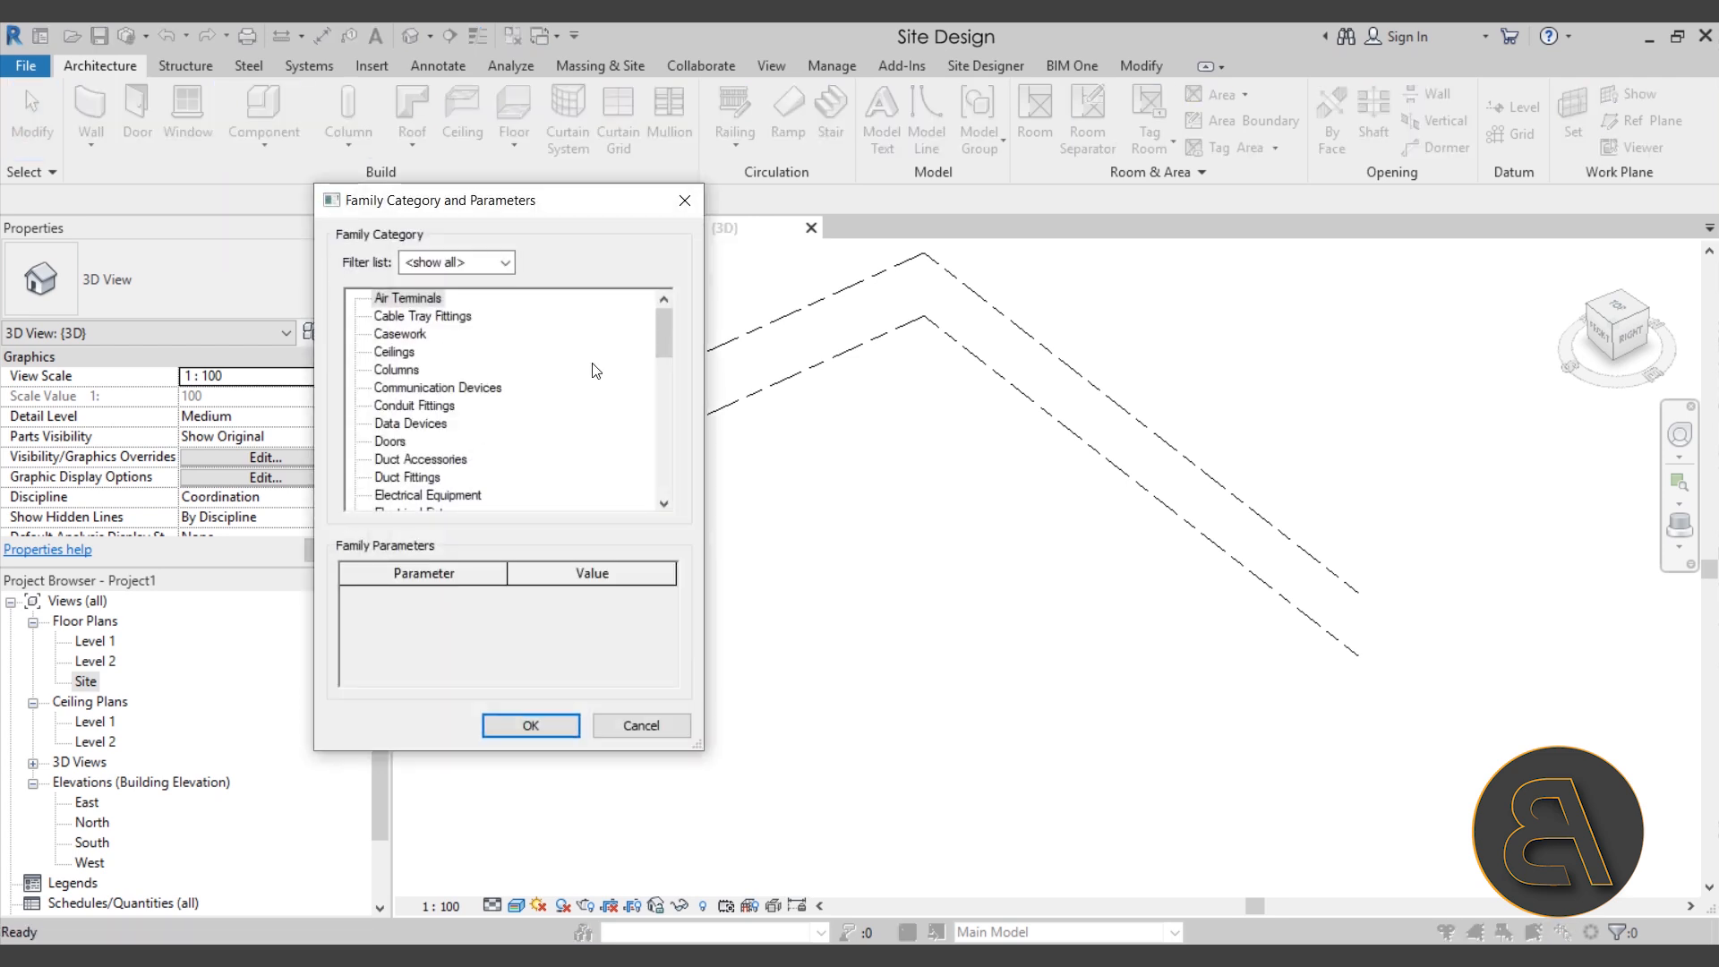
click(394, 338)
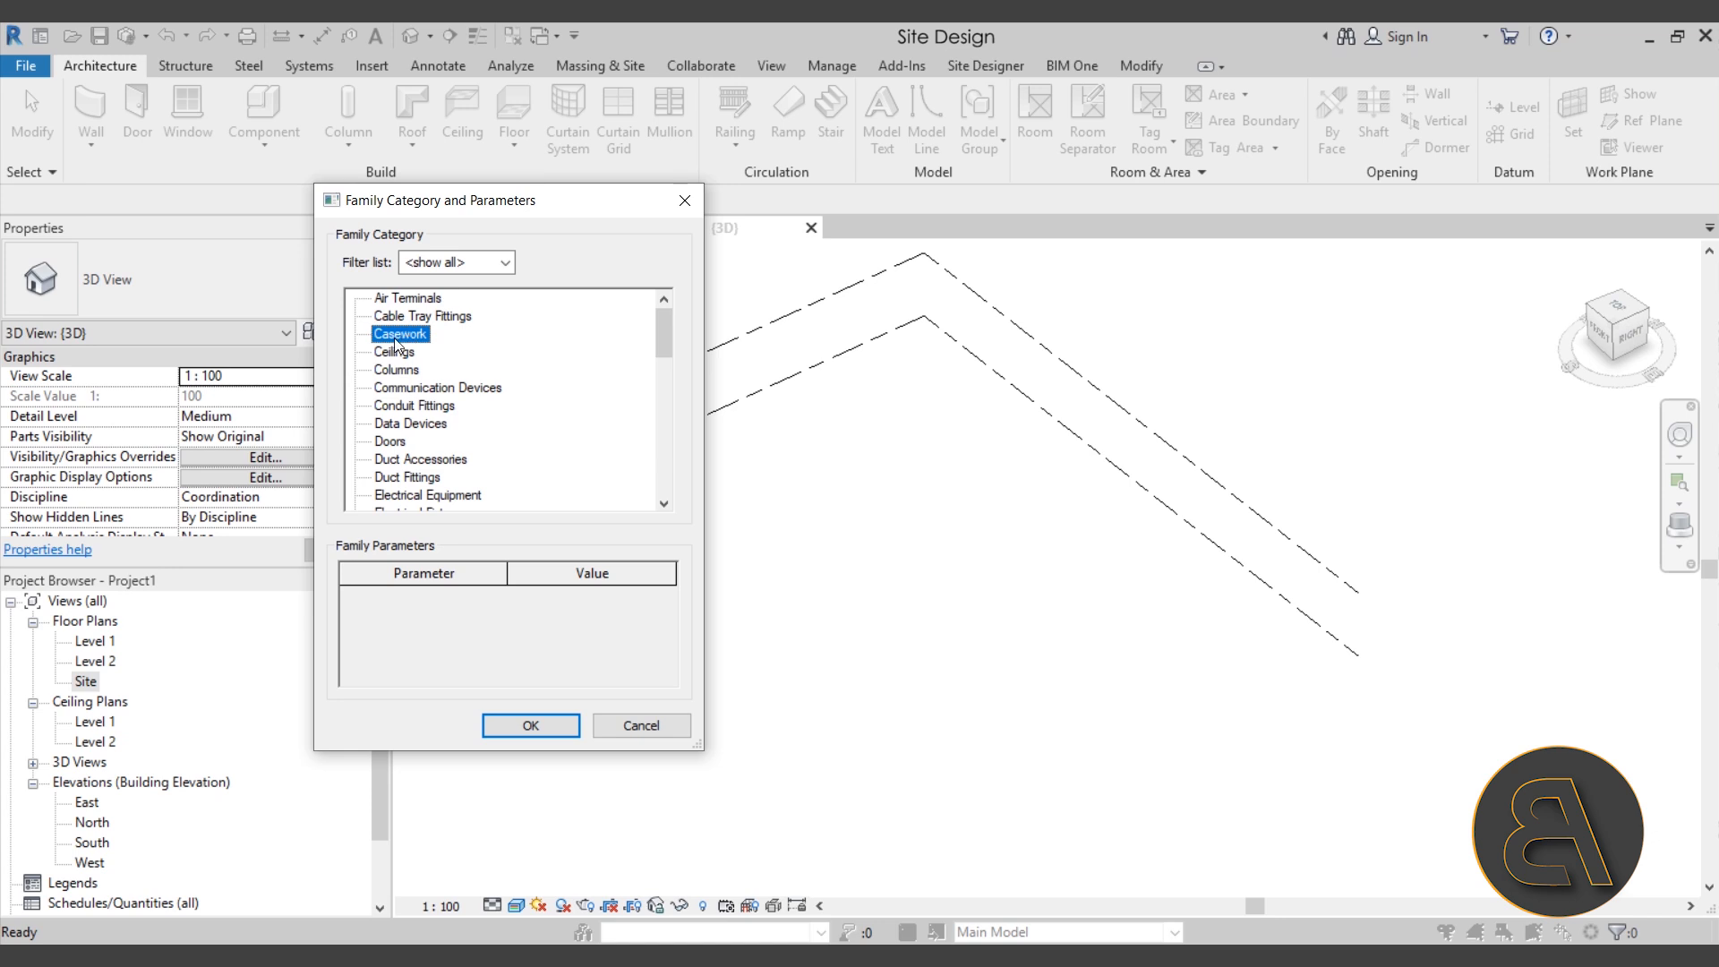
click(520, 722)
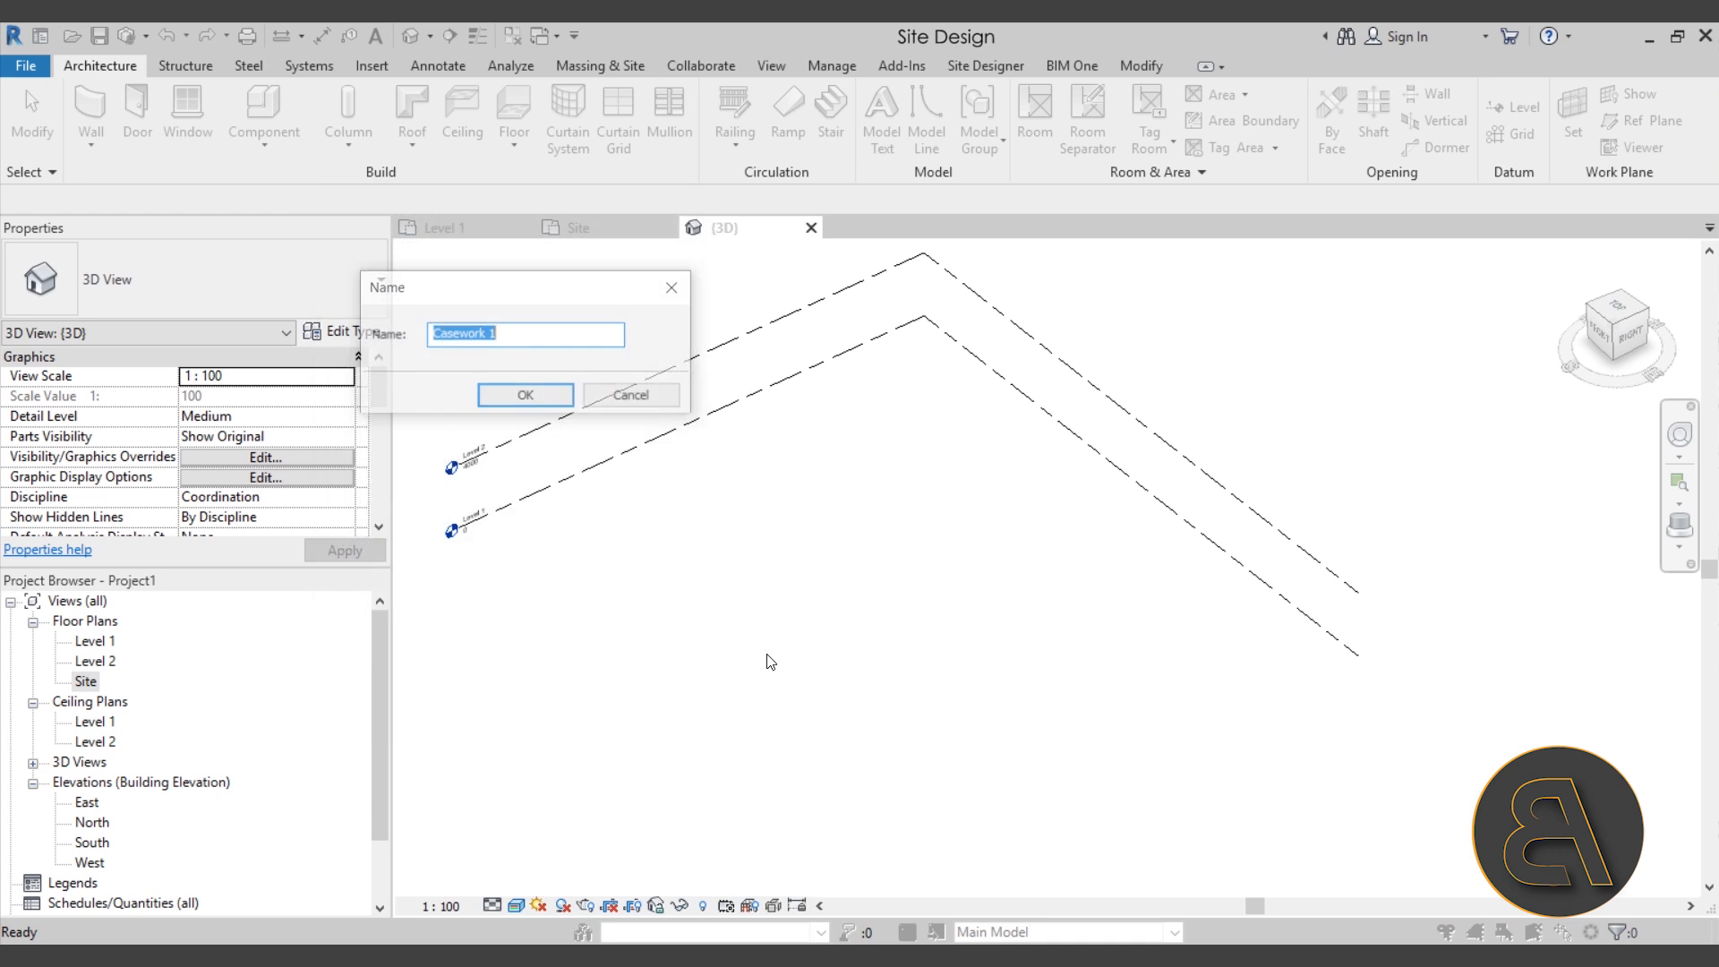
click(504, 401)
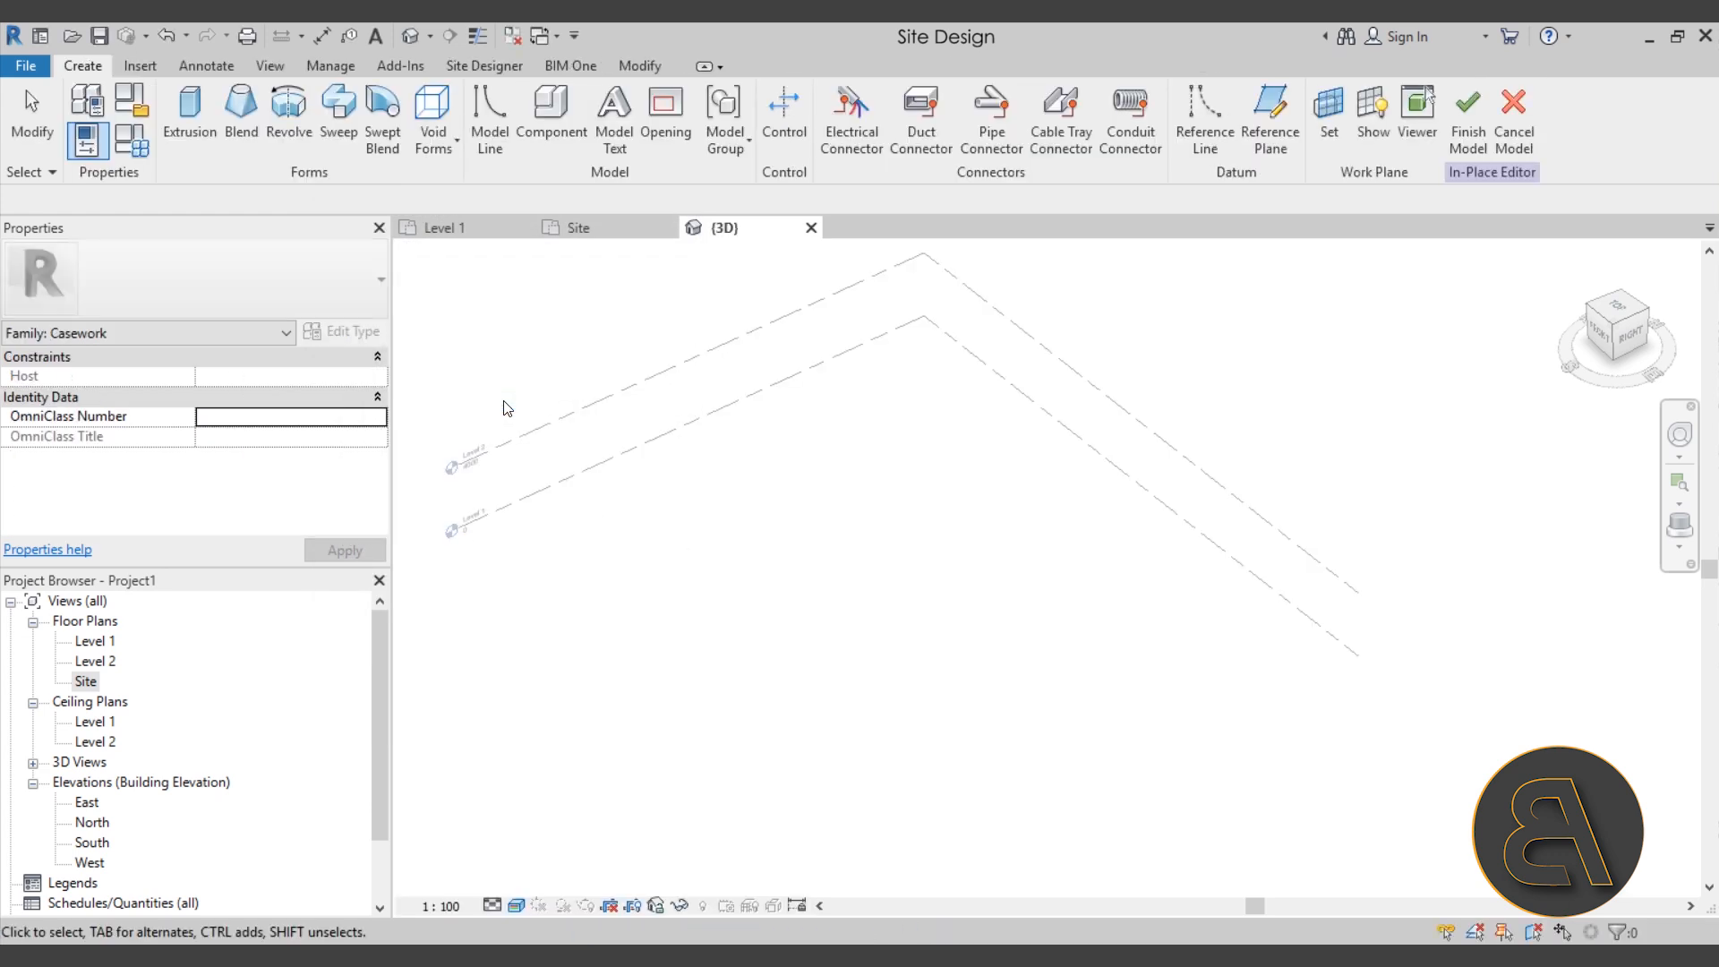
Step: Extrude a circle of about 4800 radius on Level 1 into a cylinder about 7592 high
click(197, 139)
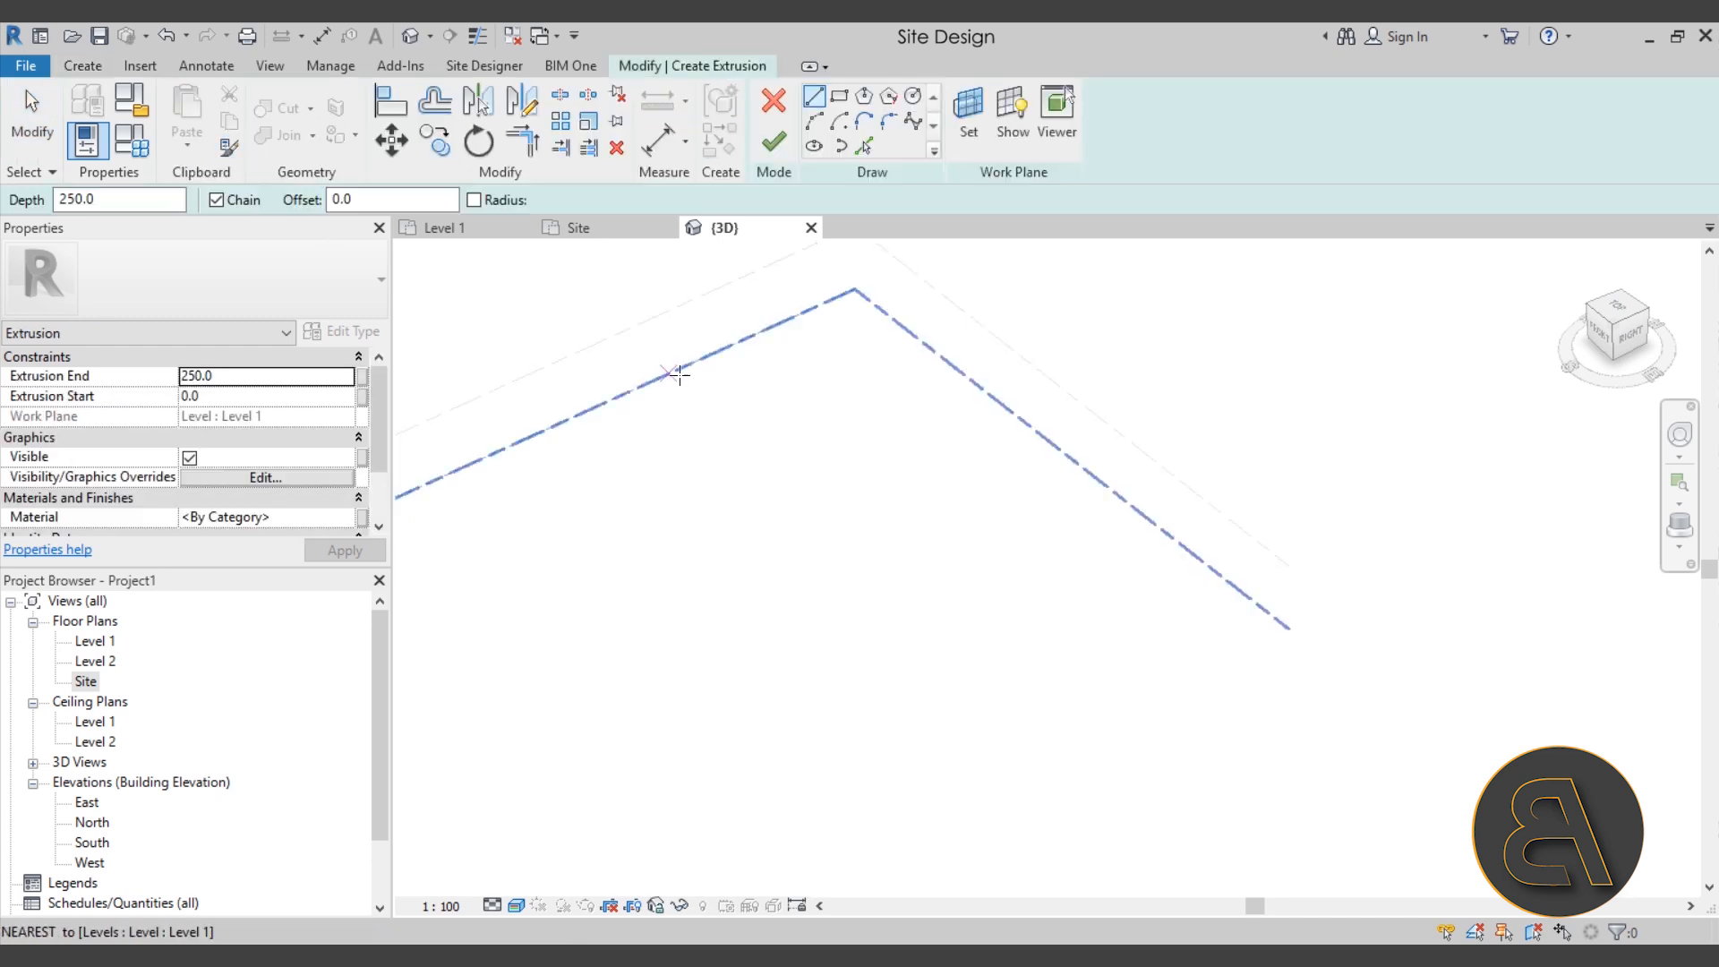
click(912, 96)
click(725, 464)
click(817, 464)
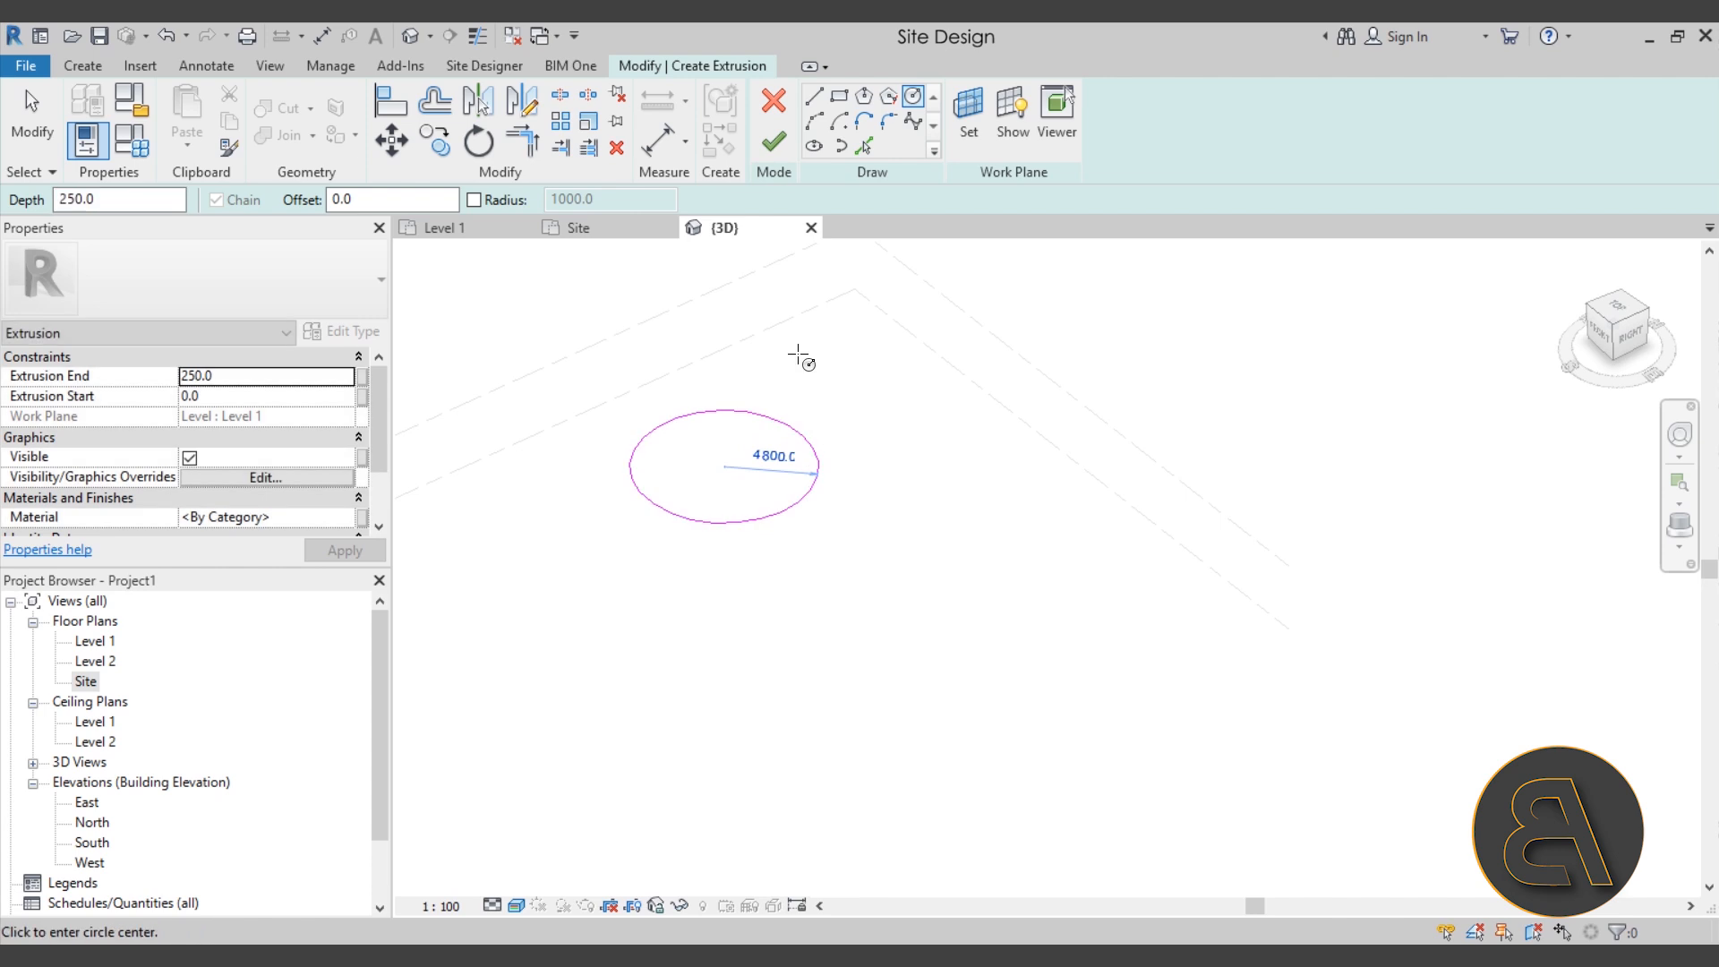
click(773, 142)
drag(734, 464, 785, 461)
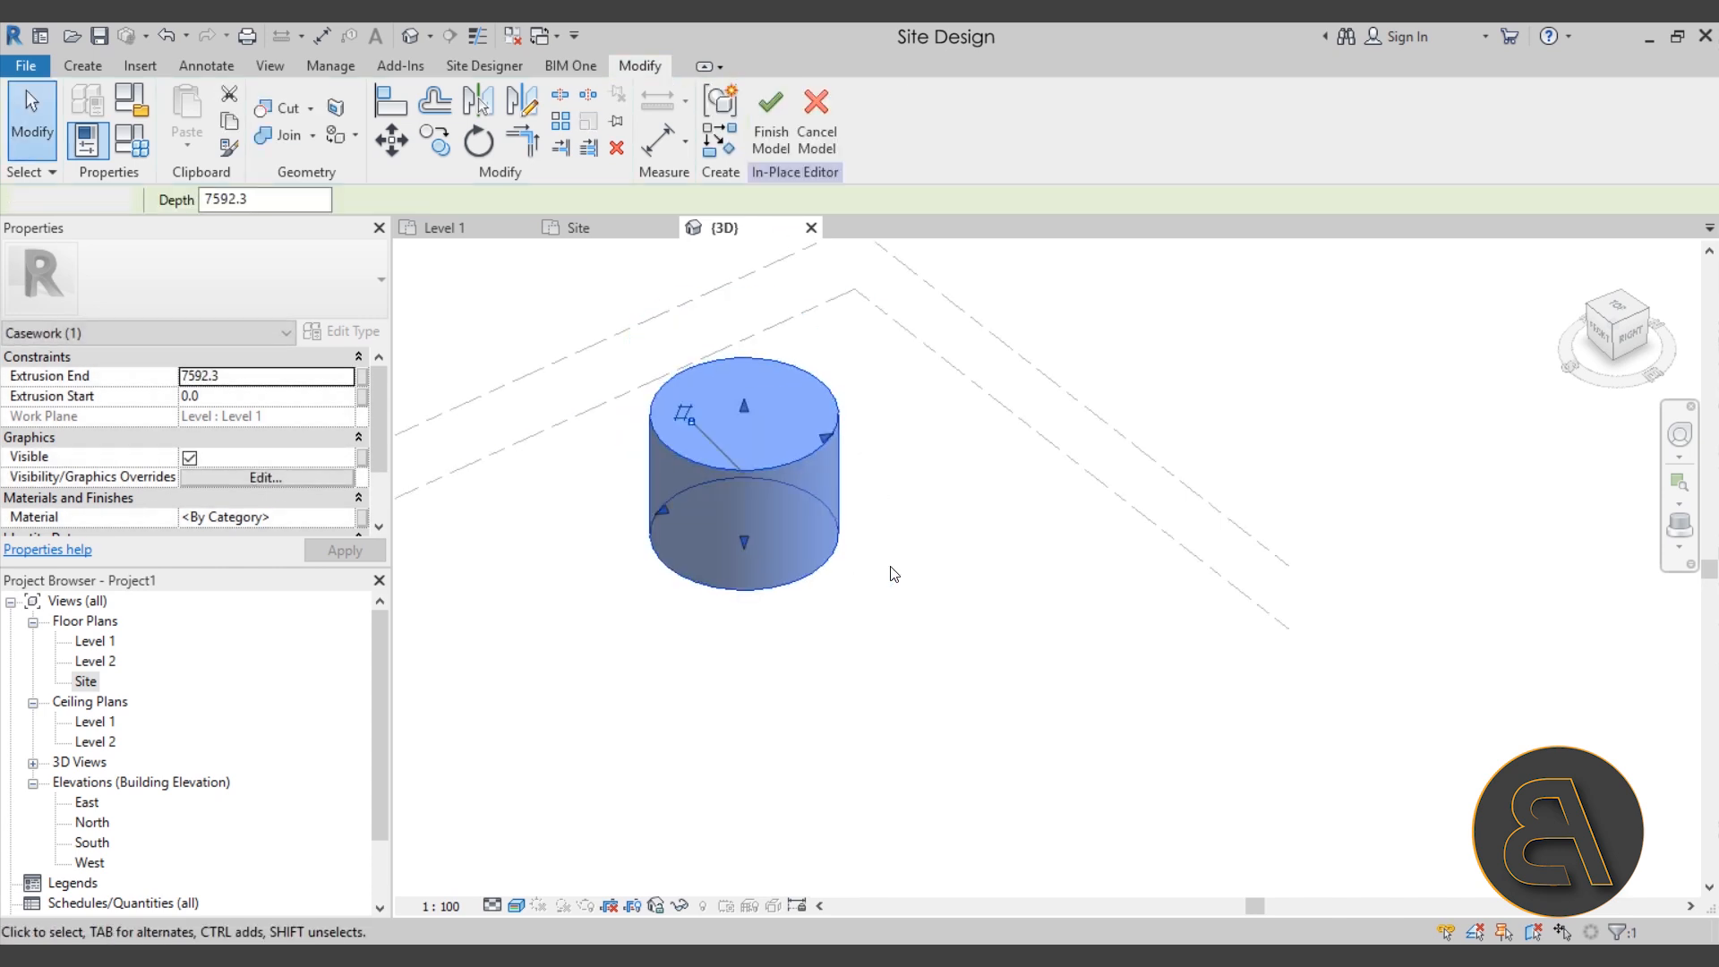
Step: Inspect the Casework cylinder's color and its material setting, and cancel the in-place model, discarding it
click(921, 524)
shift+middle_drag(747, 483, 767, 537)
scroll(740, 475, up, 3)
click(770, 521)
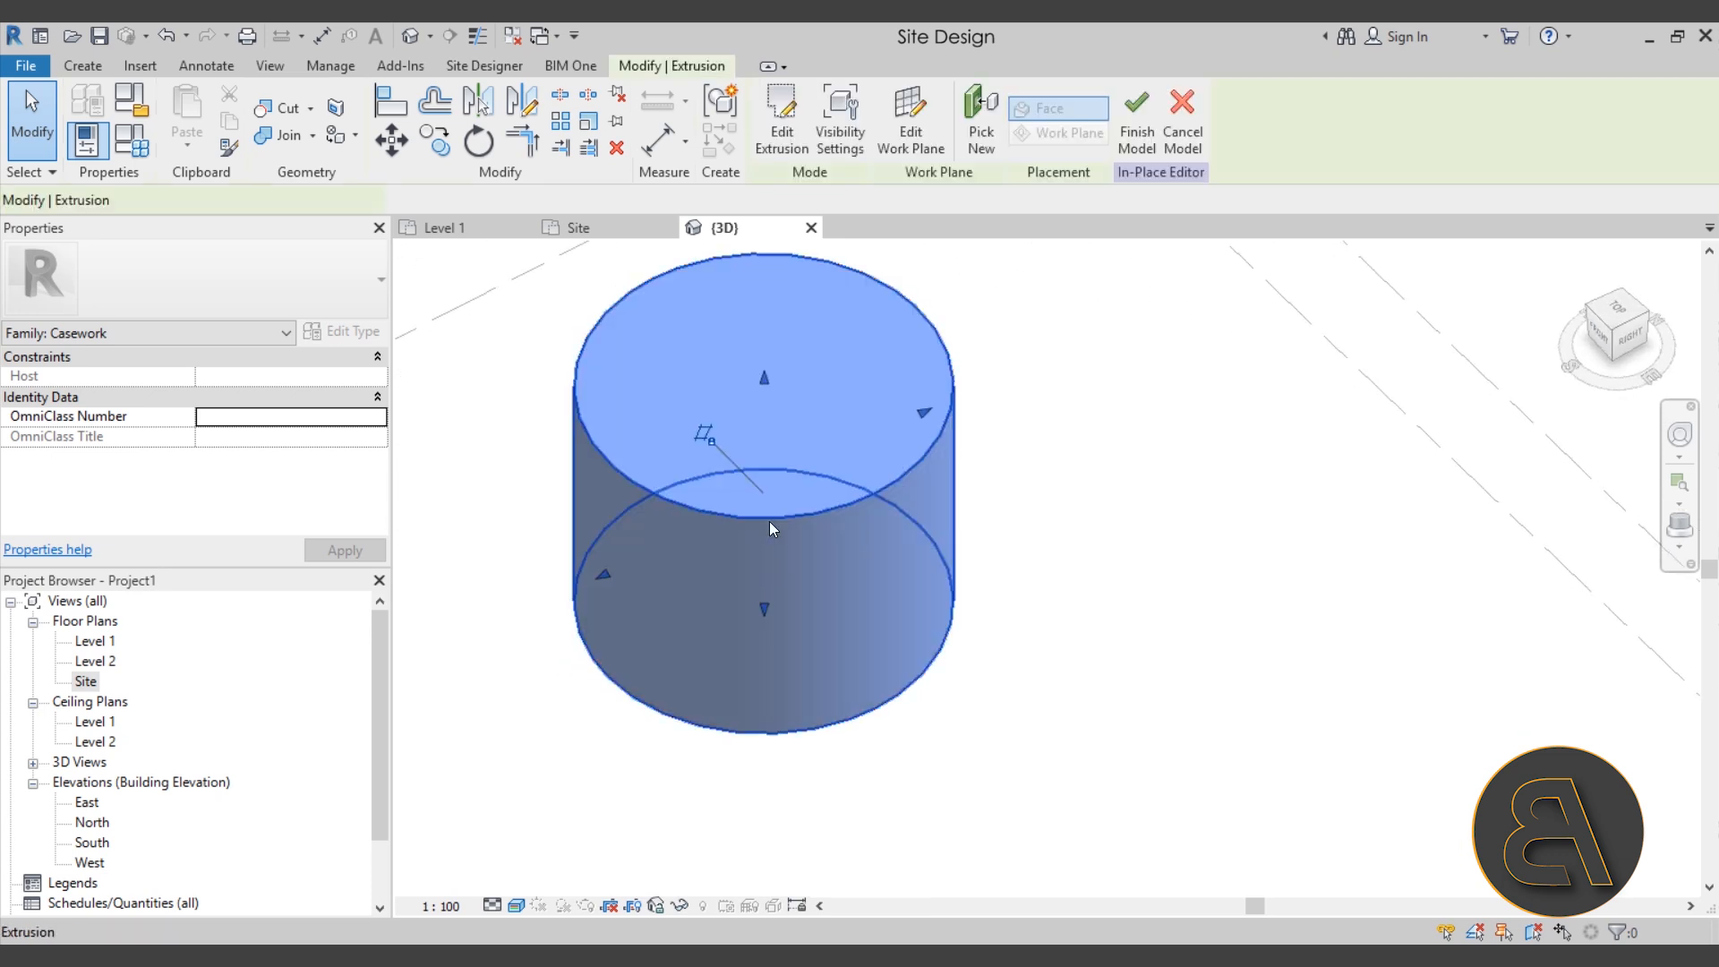
scroll(301, 465, down, 2)
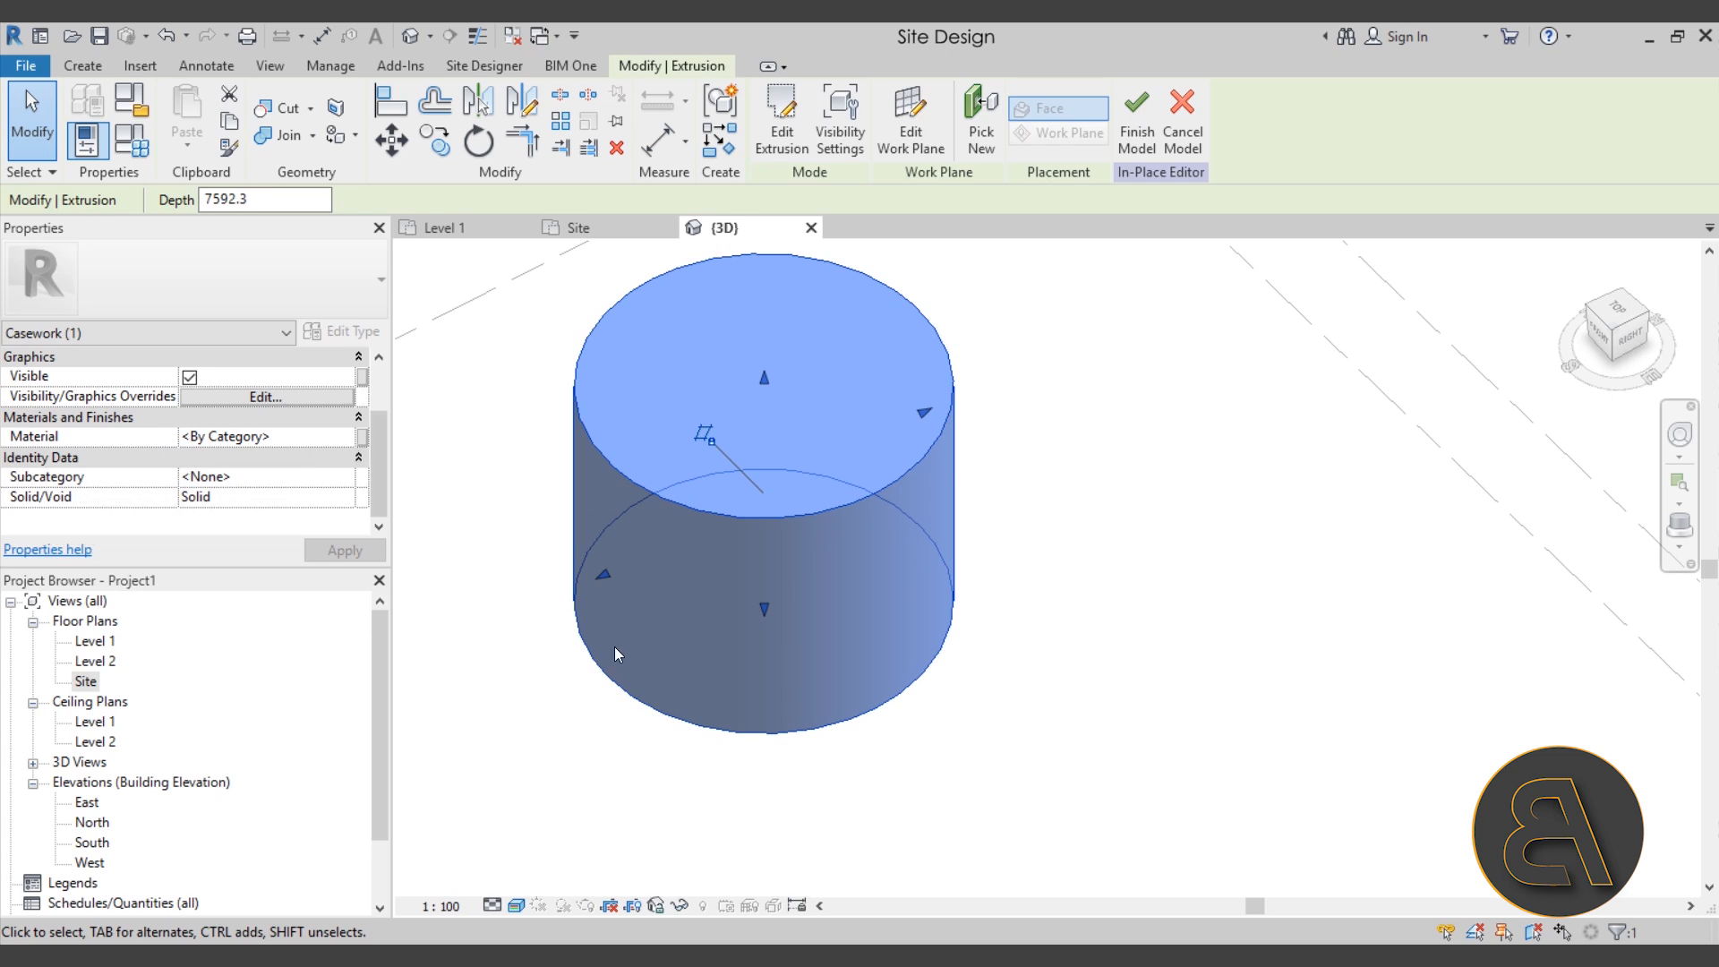
click(587, 718)
scroll(591, 573, down, 2)
scroll(591, 584, down, 1)
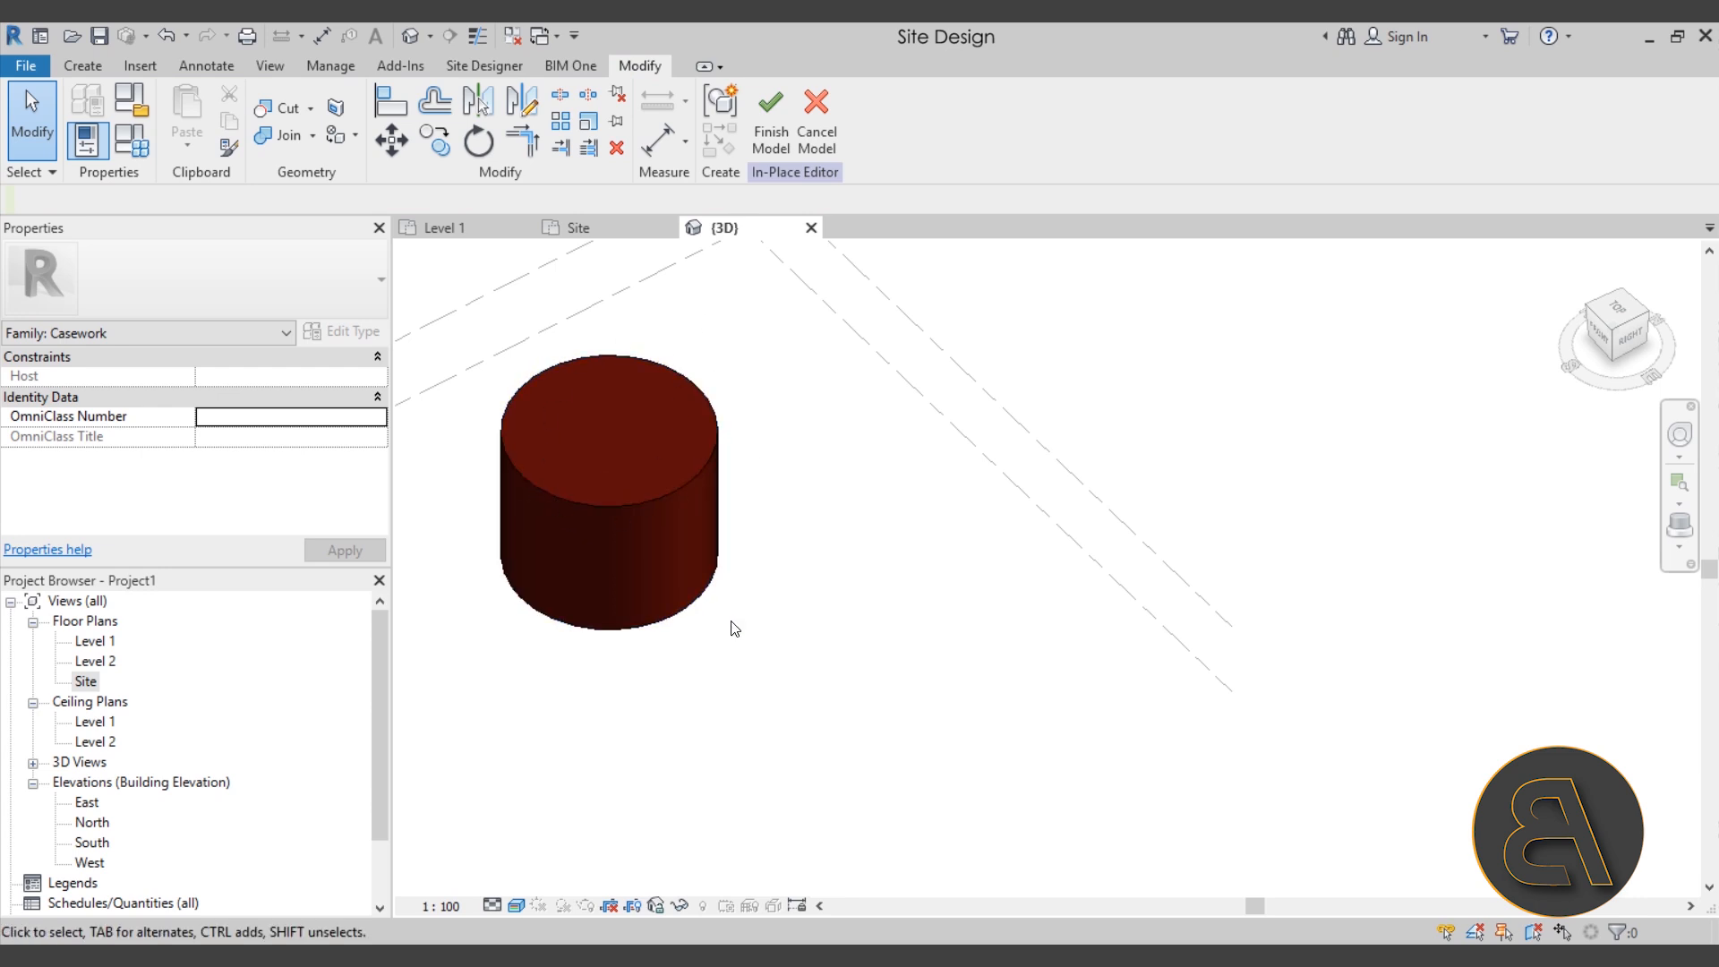
click(817, 154)
click(912, 521)
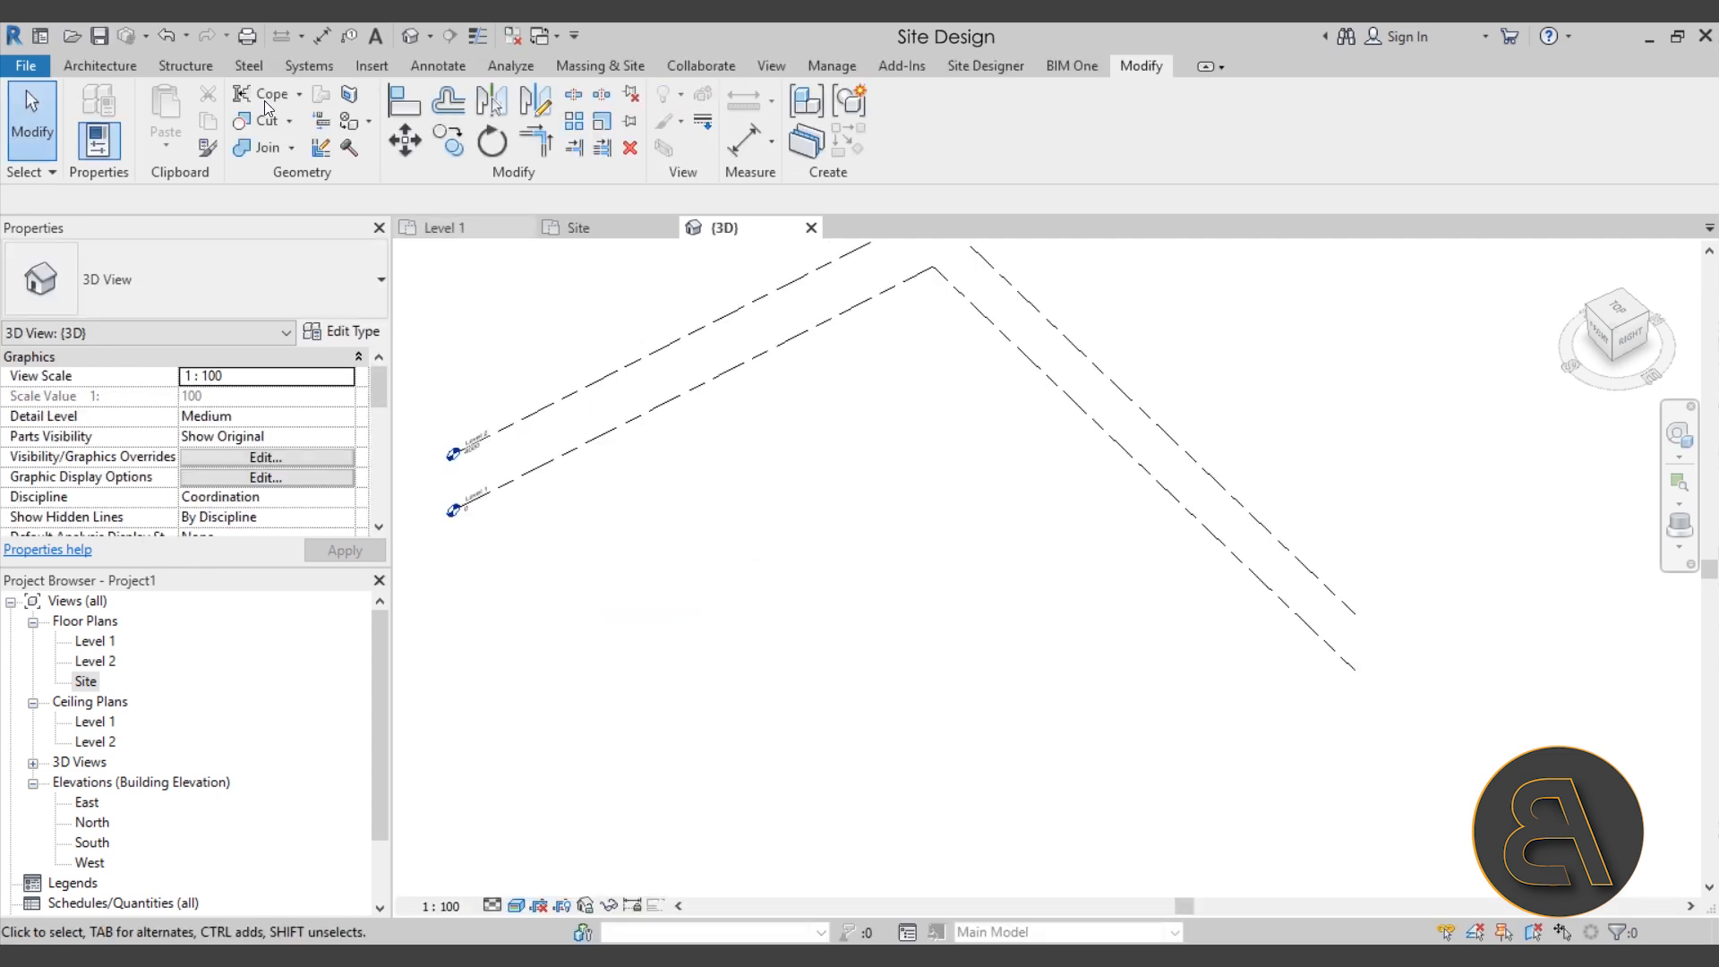
Step: Start an in-place model in the Doors family category, keeping the suggested name
click(99, 65)
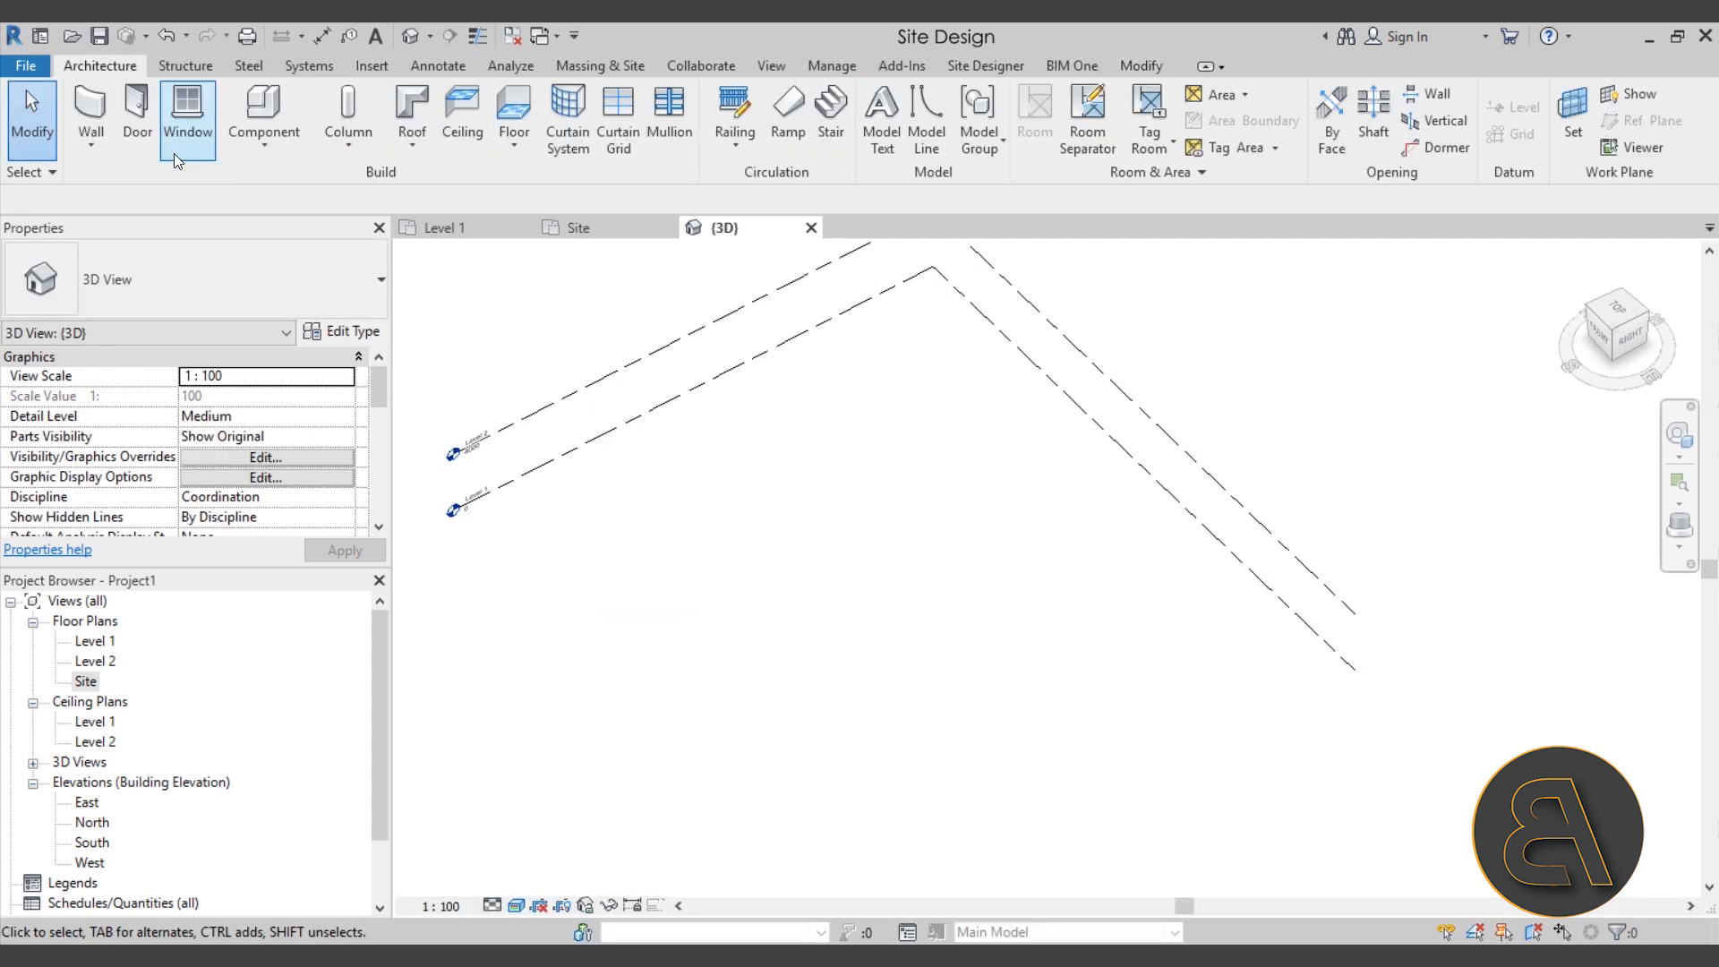
click(253, 151)
click(281, 242)
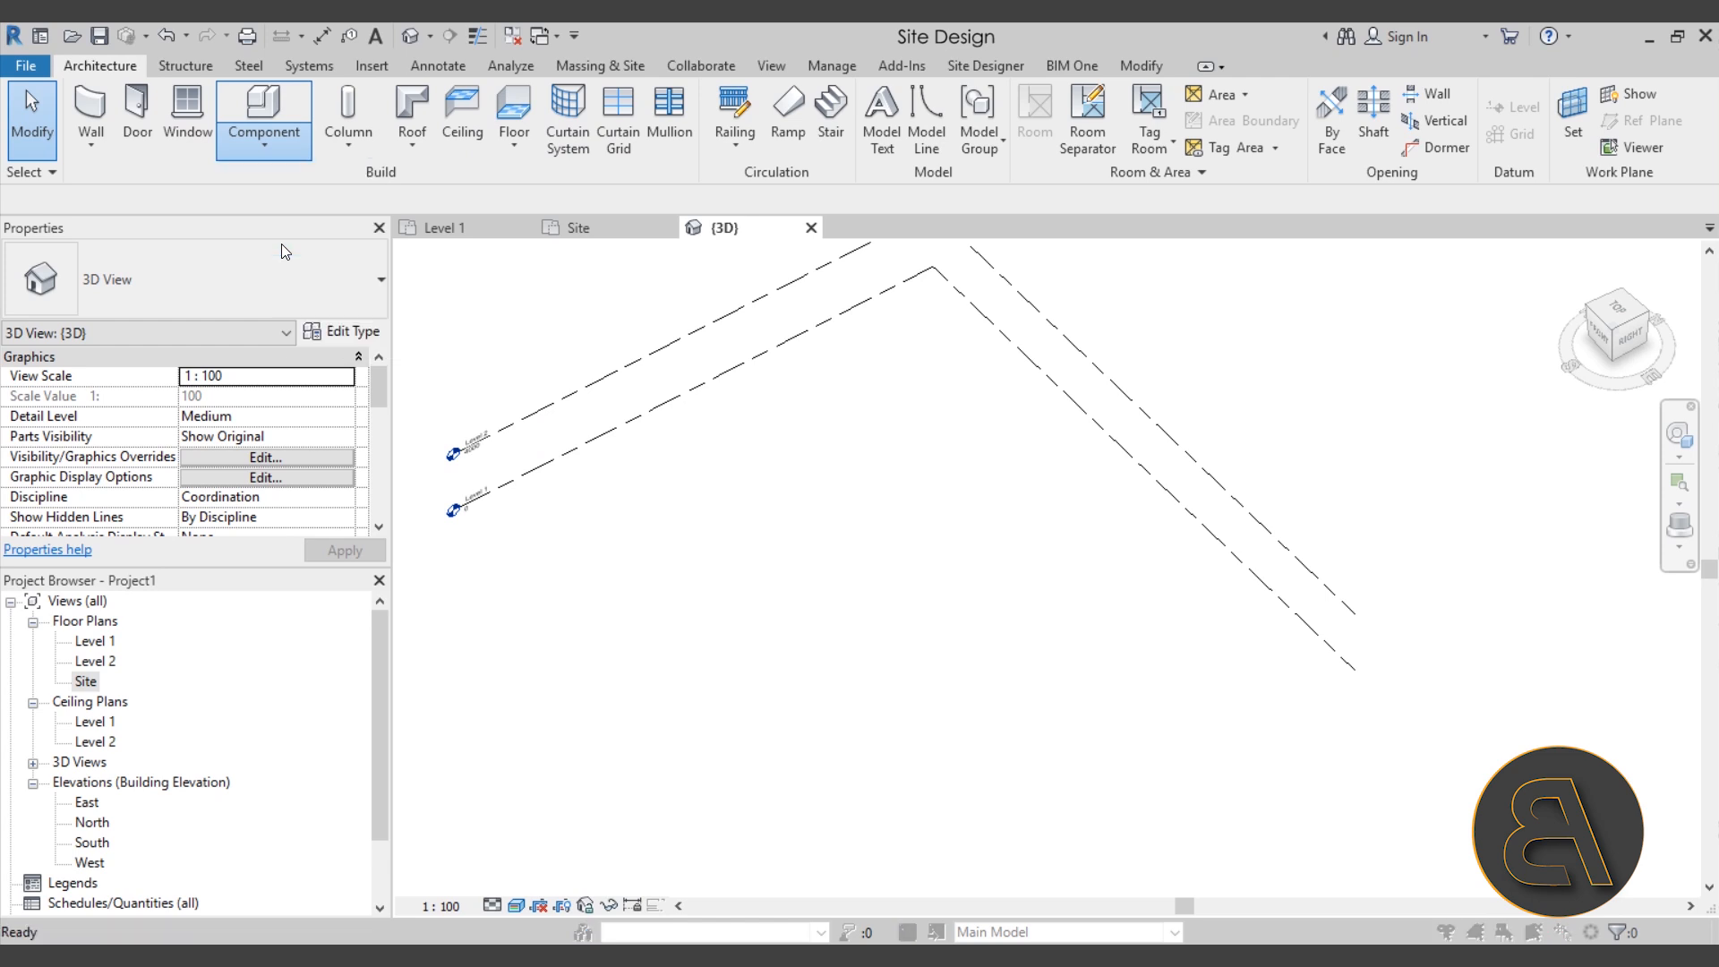
drag(659, 347, 658, 358)
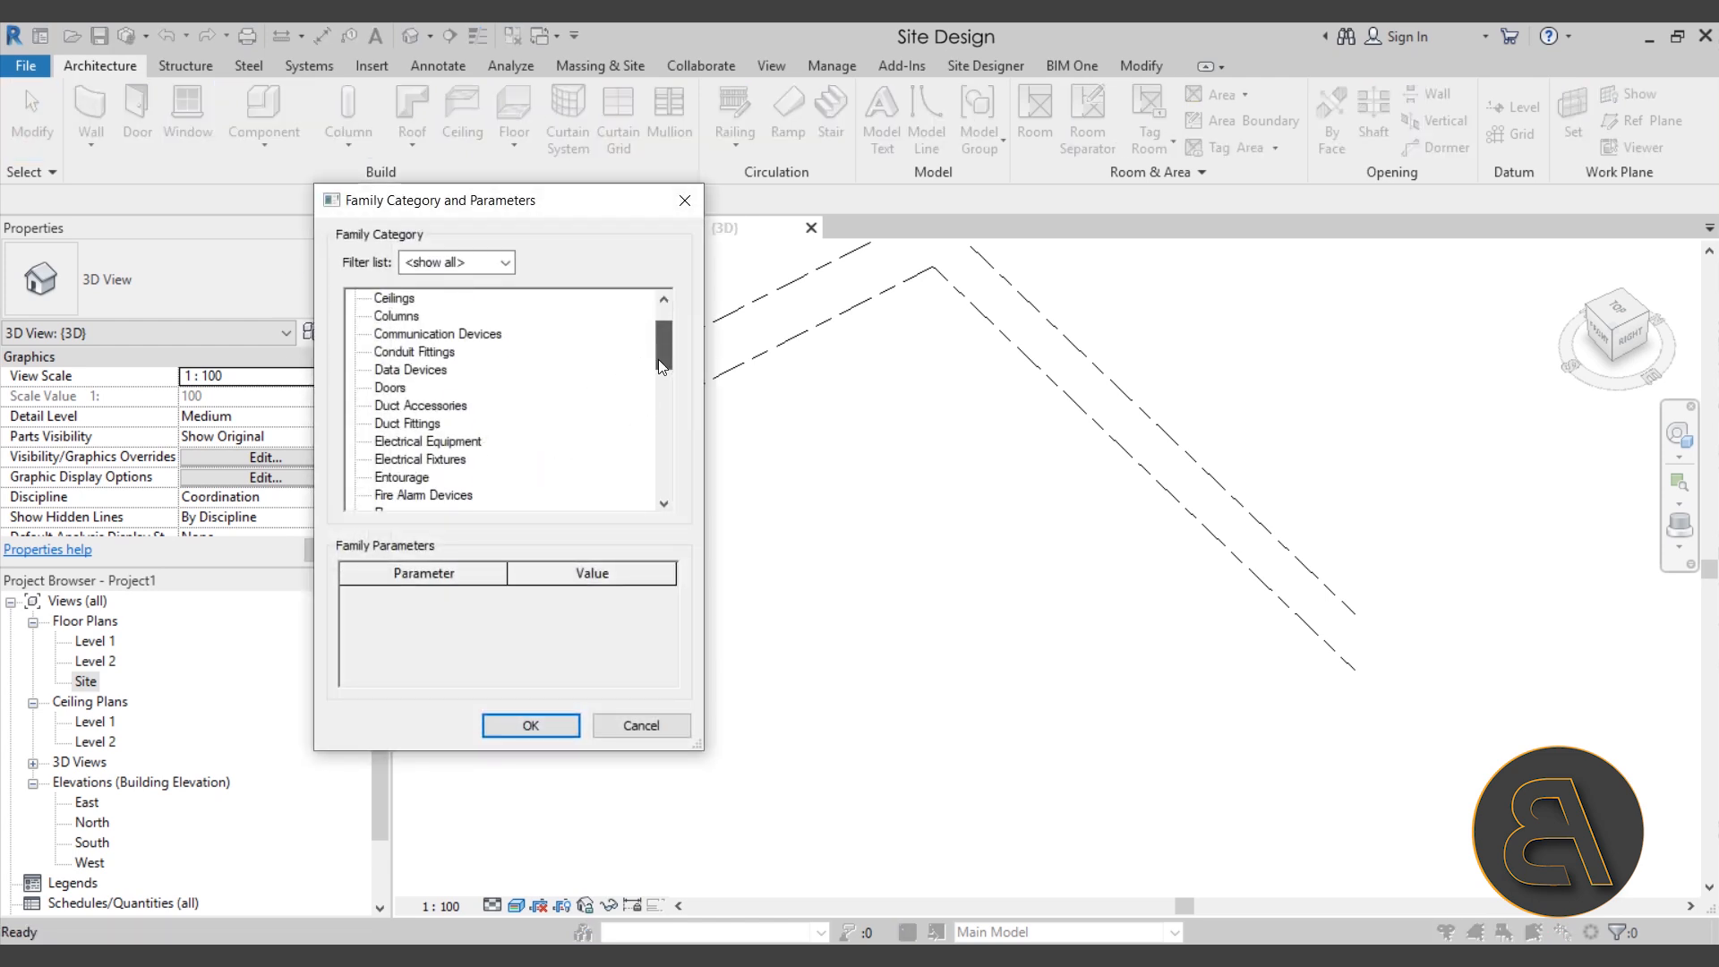
click(390, 387)
click(512, 725)
click(525, 398)
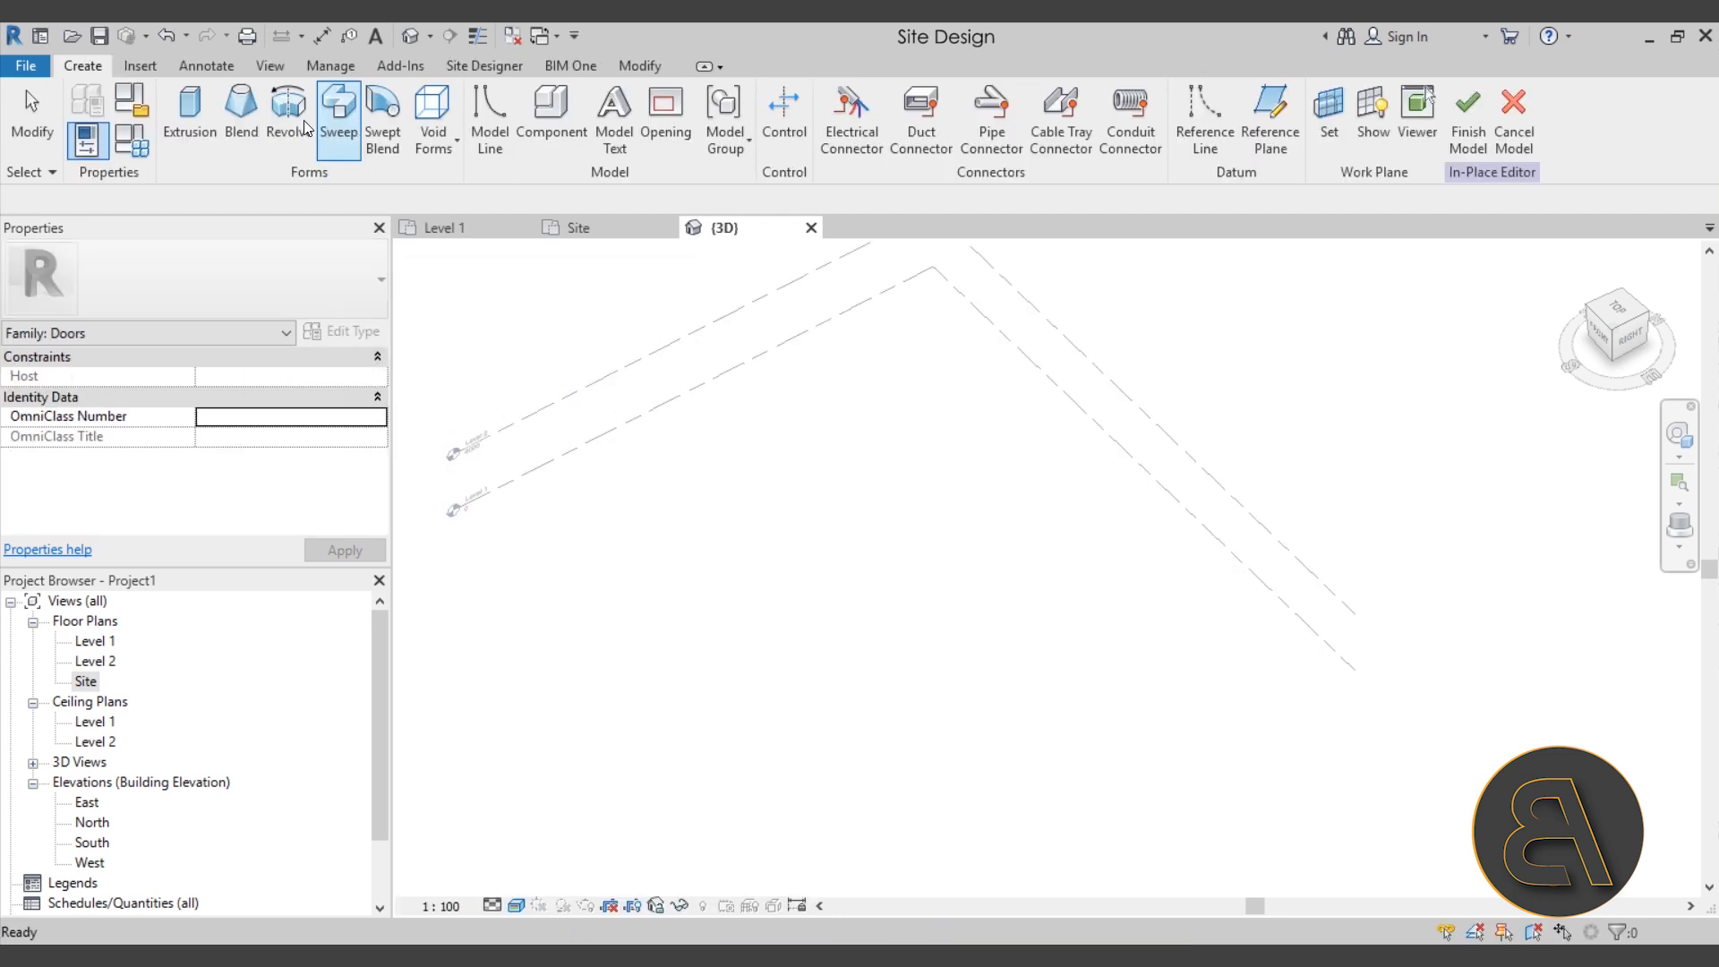
Step: Extrude a circle of about 3000 radius on Level 1 and raise its top face to form a cylinder
click(189, 112)
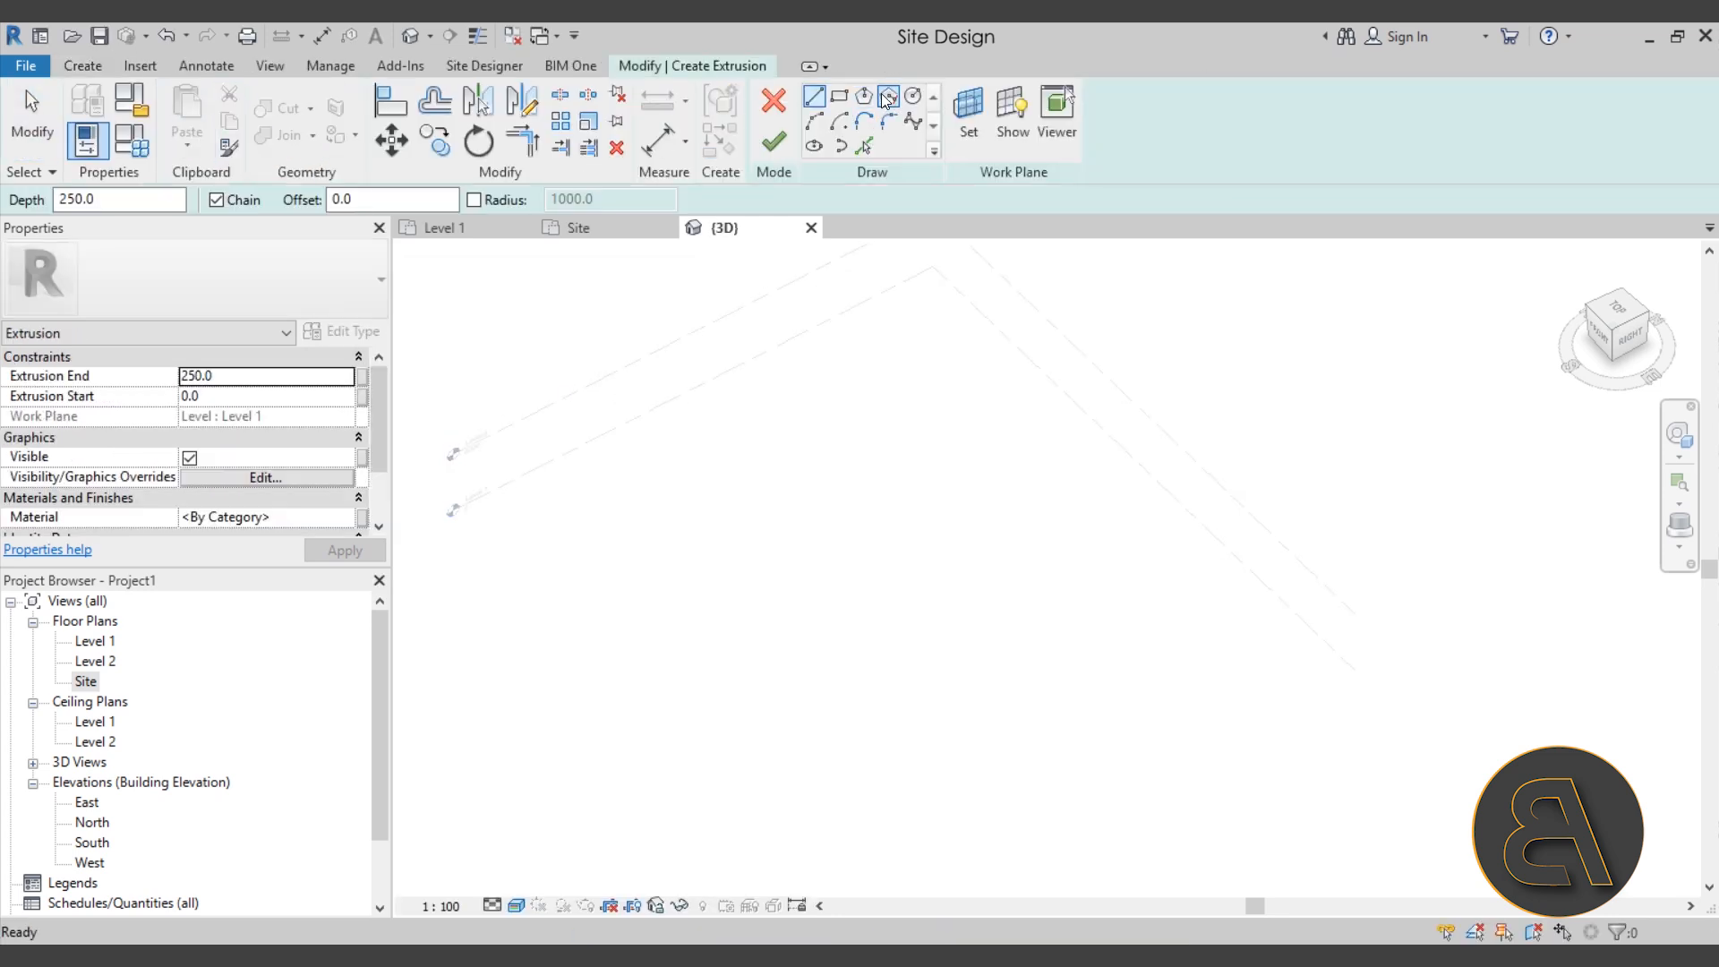
click(912, 98)
click(795, 440)
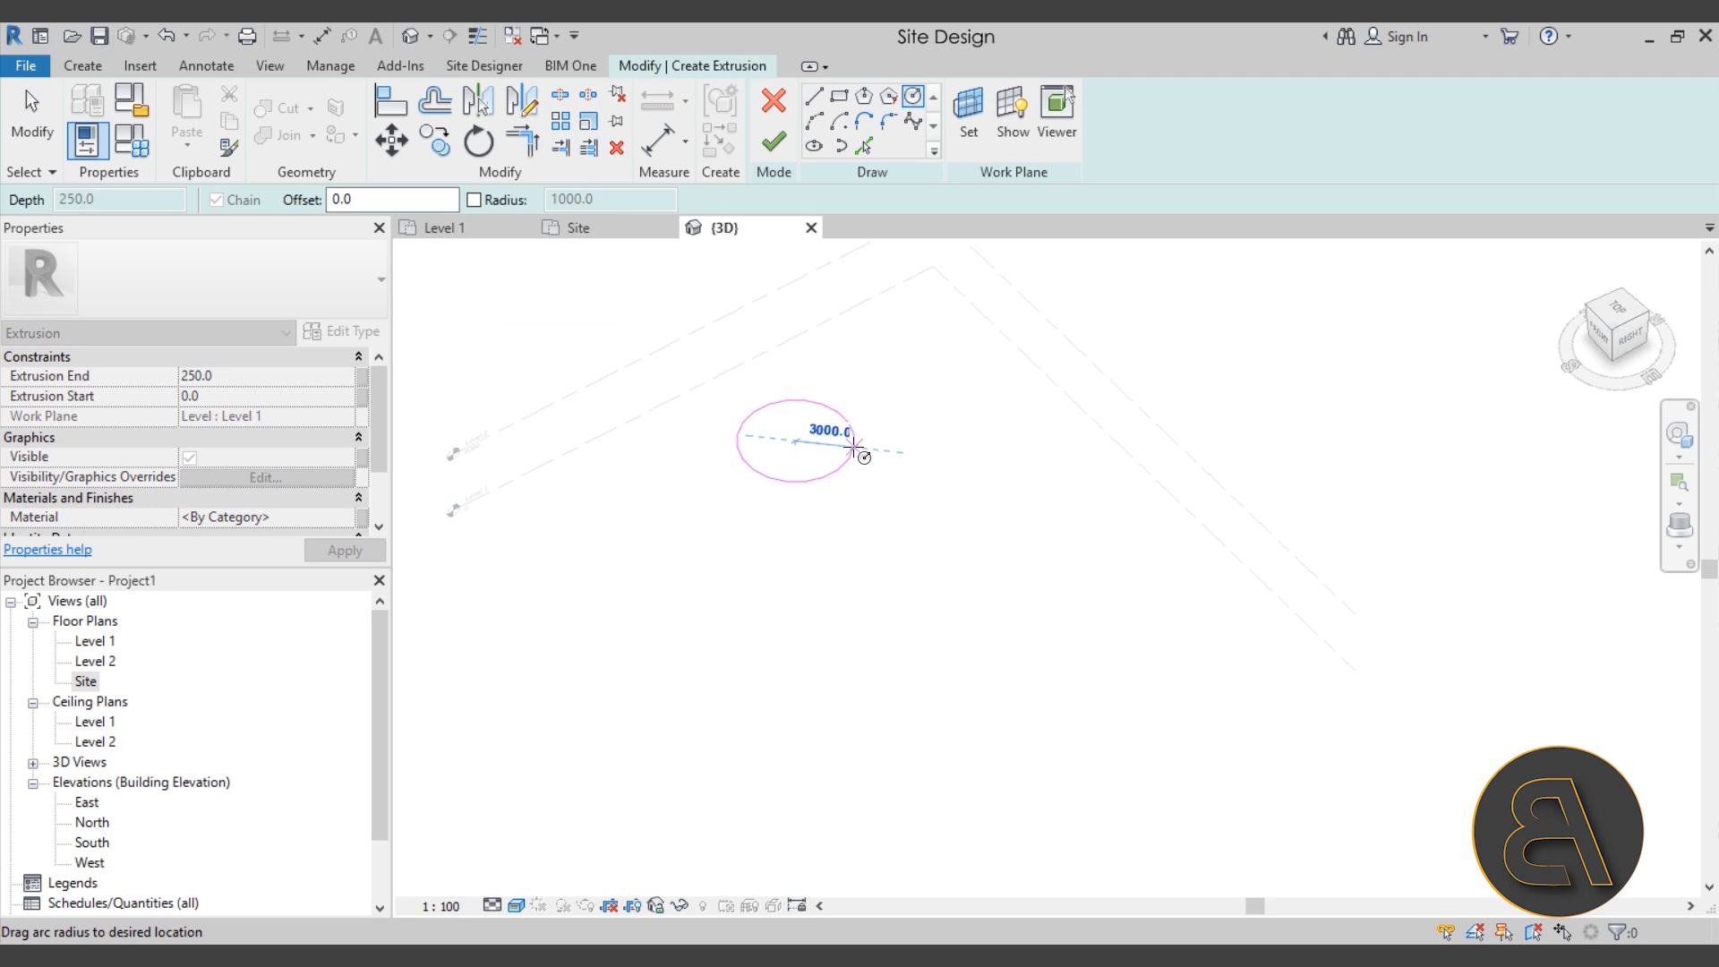
click(853, 444)
click(774, 142)
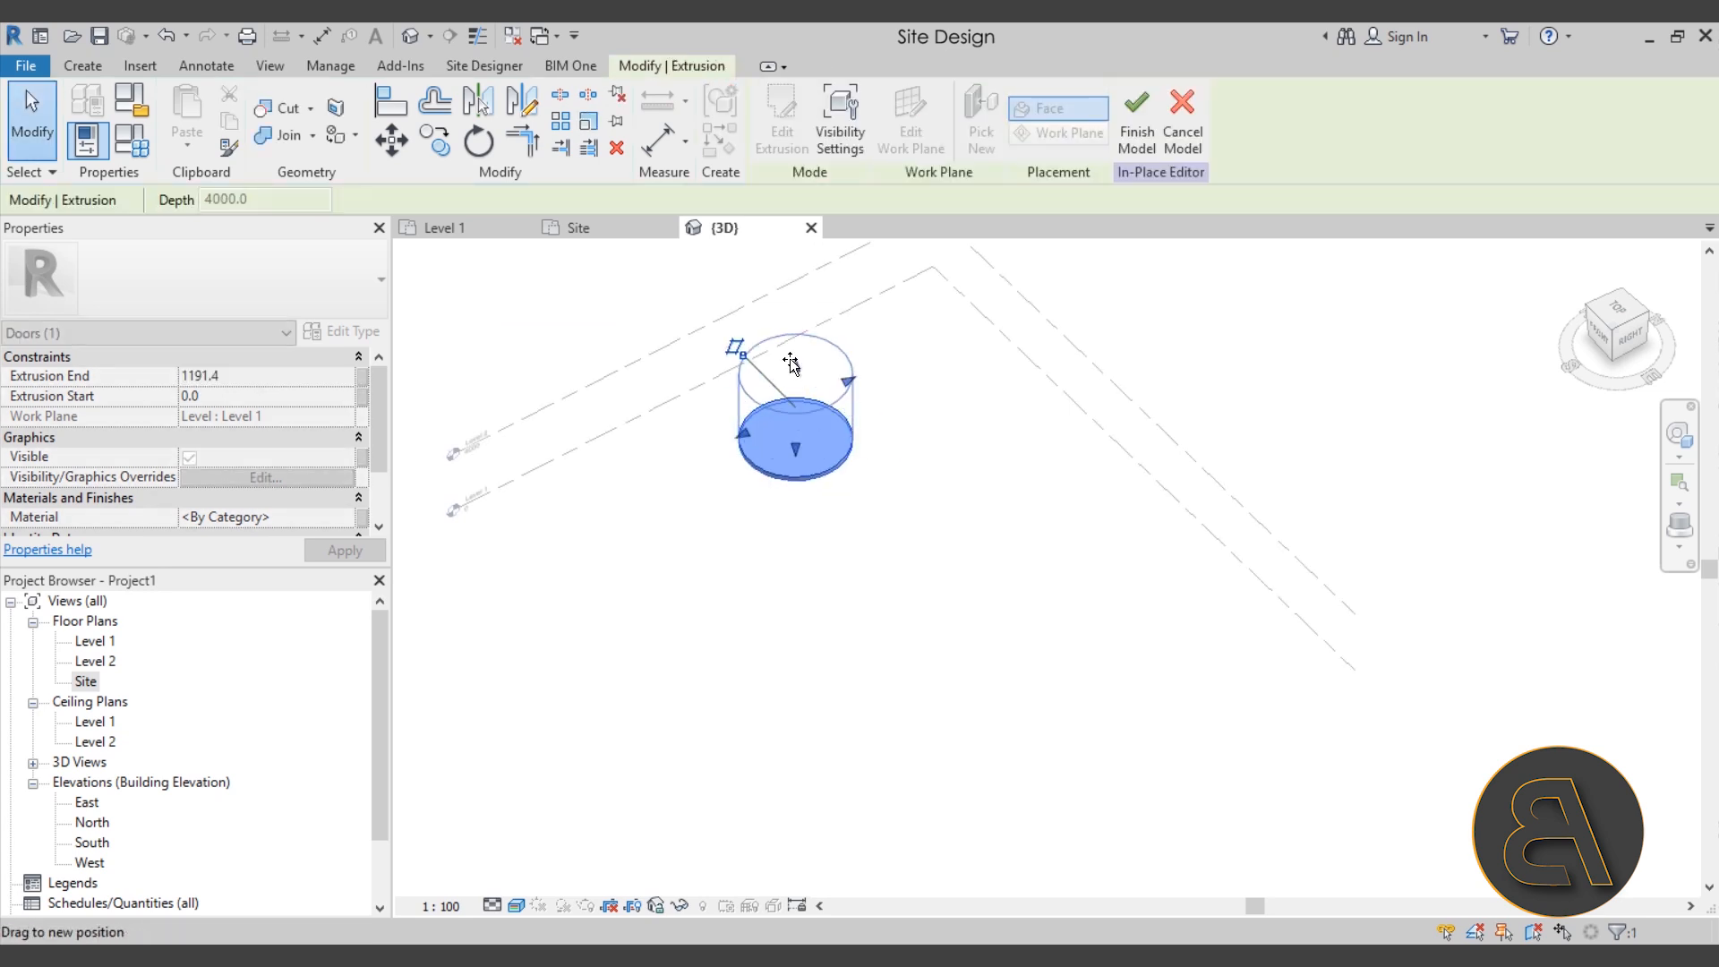
Step: Examine the Doors cylinder's category material and color from several angles
click(928, 522)
shift+middle_drag(928, 522, 859, 402)
scroll(853, 426, up, 3)
click(852, 426)
shift+middle_drag(1012, 544, 1012, 502)
click(1012, 502)
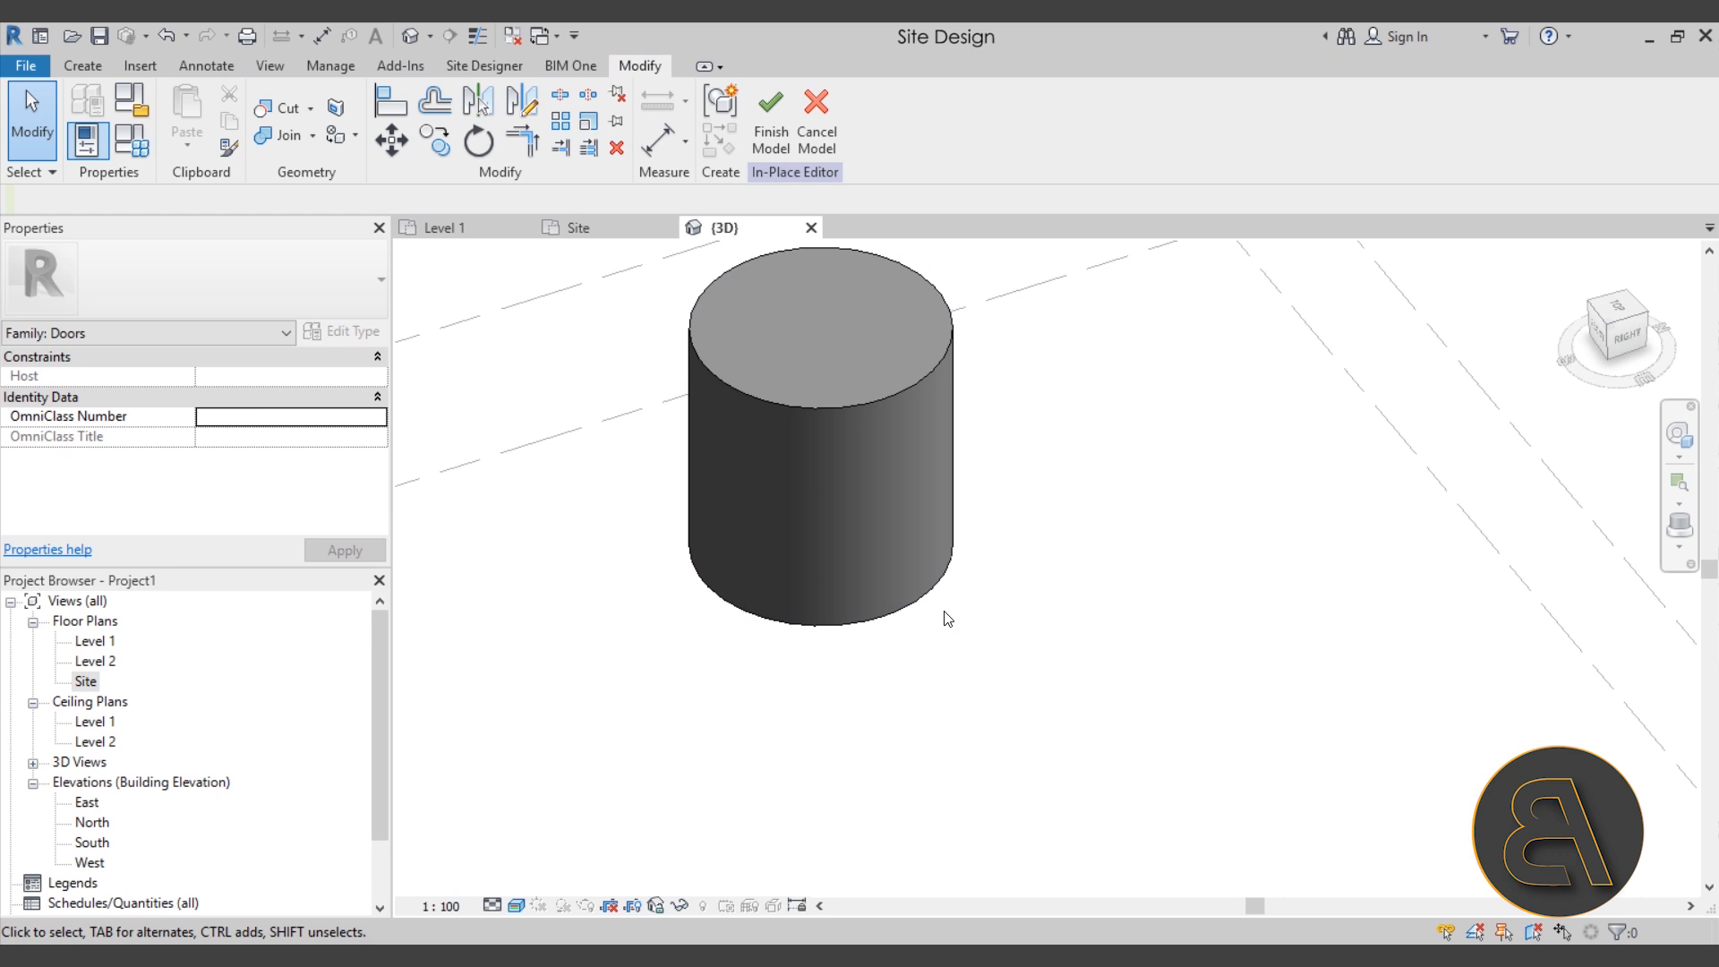
click(765, 403)
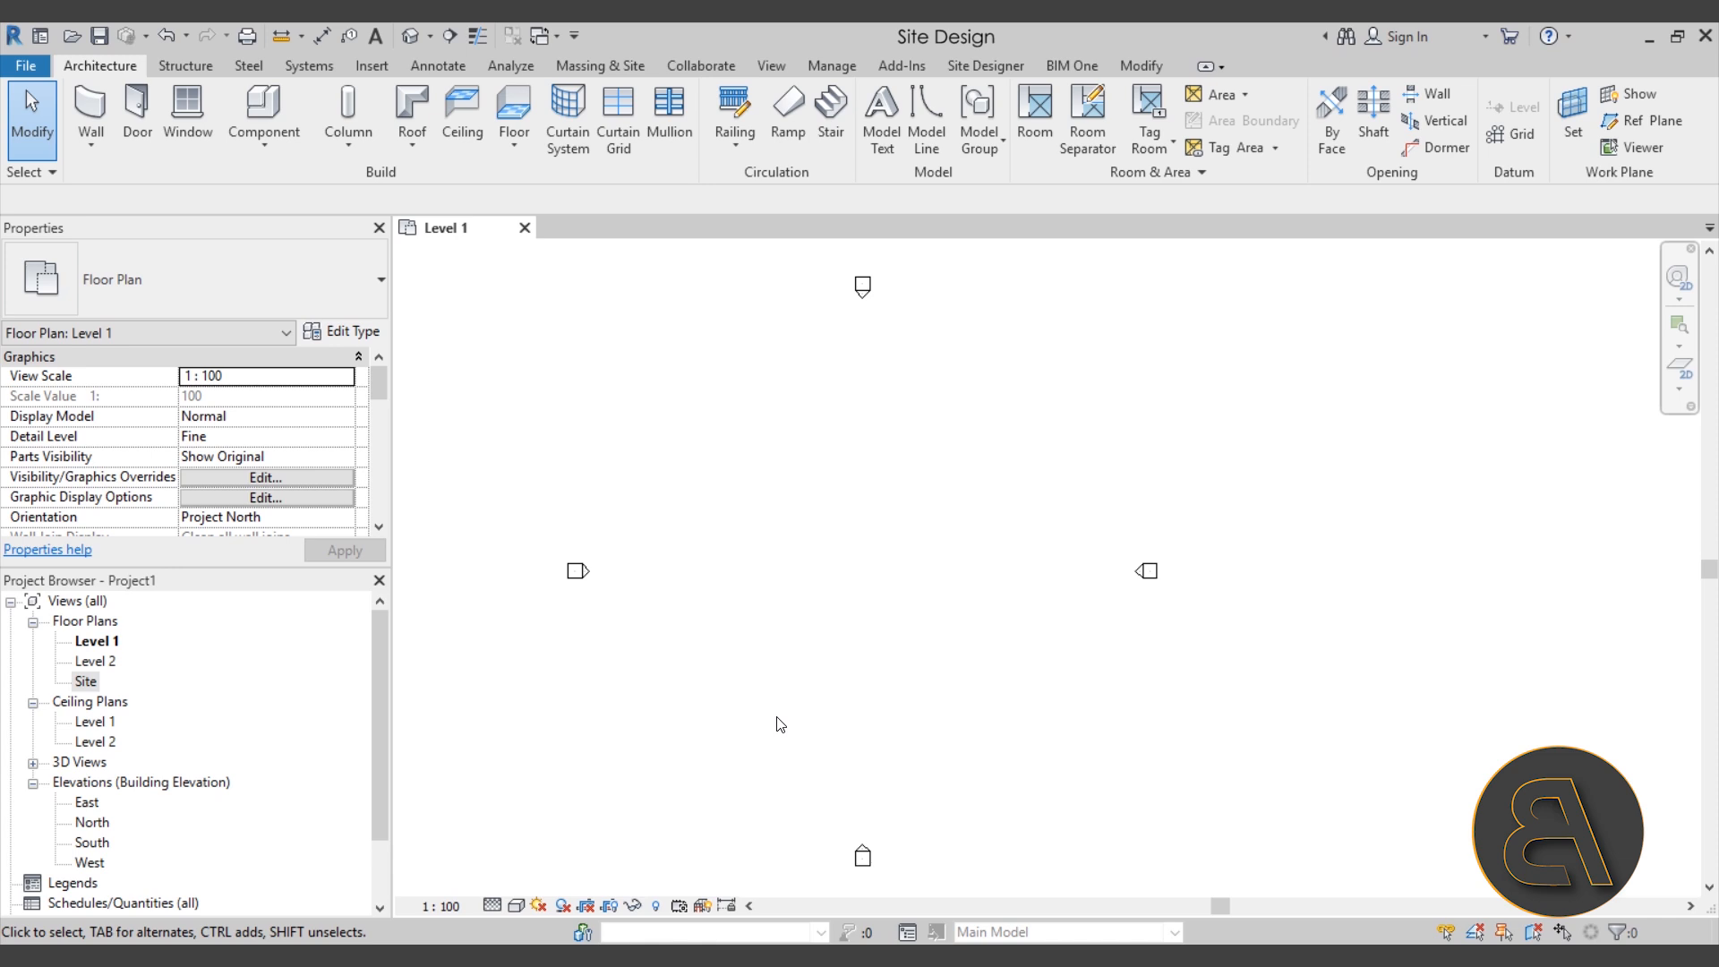
Step: Open the Fill Patterns settings, review the drafting patterns and close them without making changes
click(842, 68)
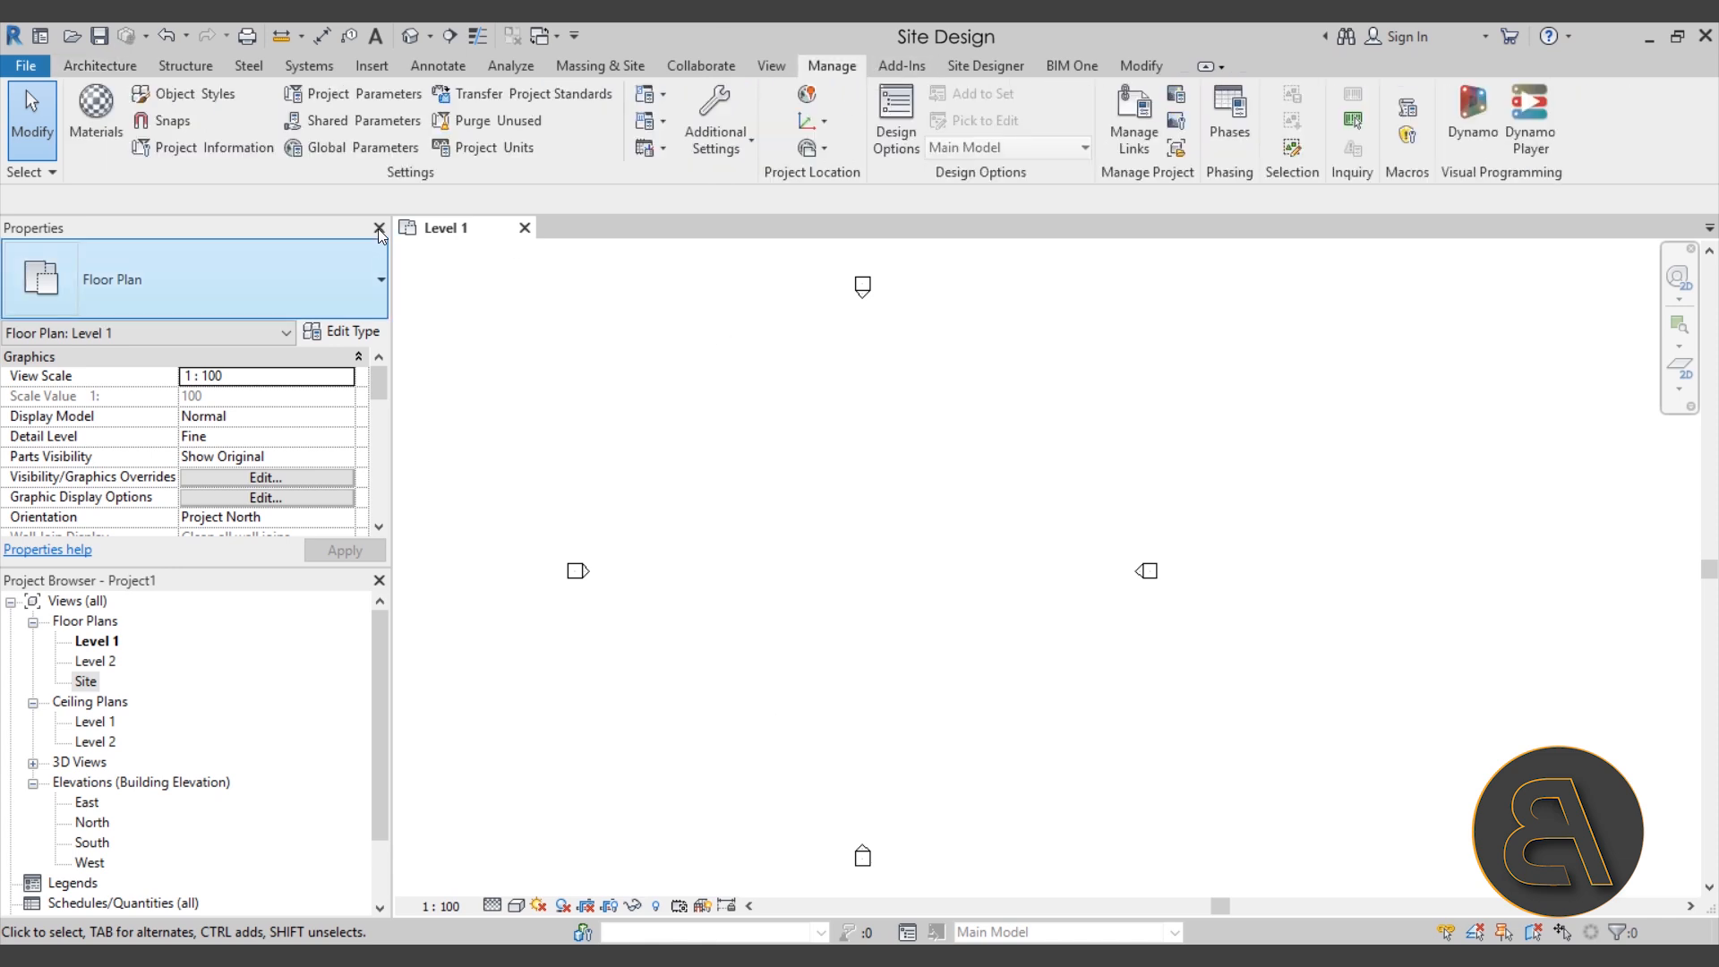
click(703, 147)
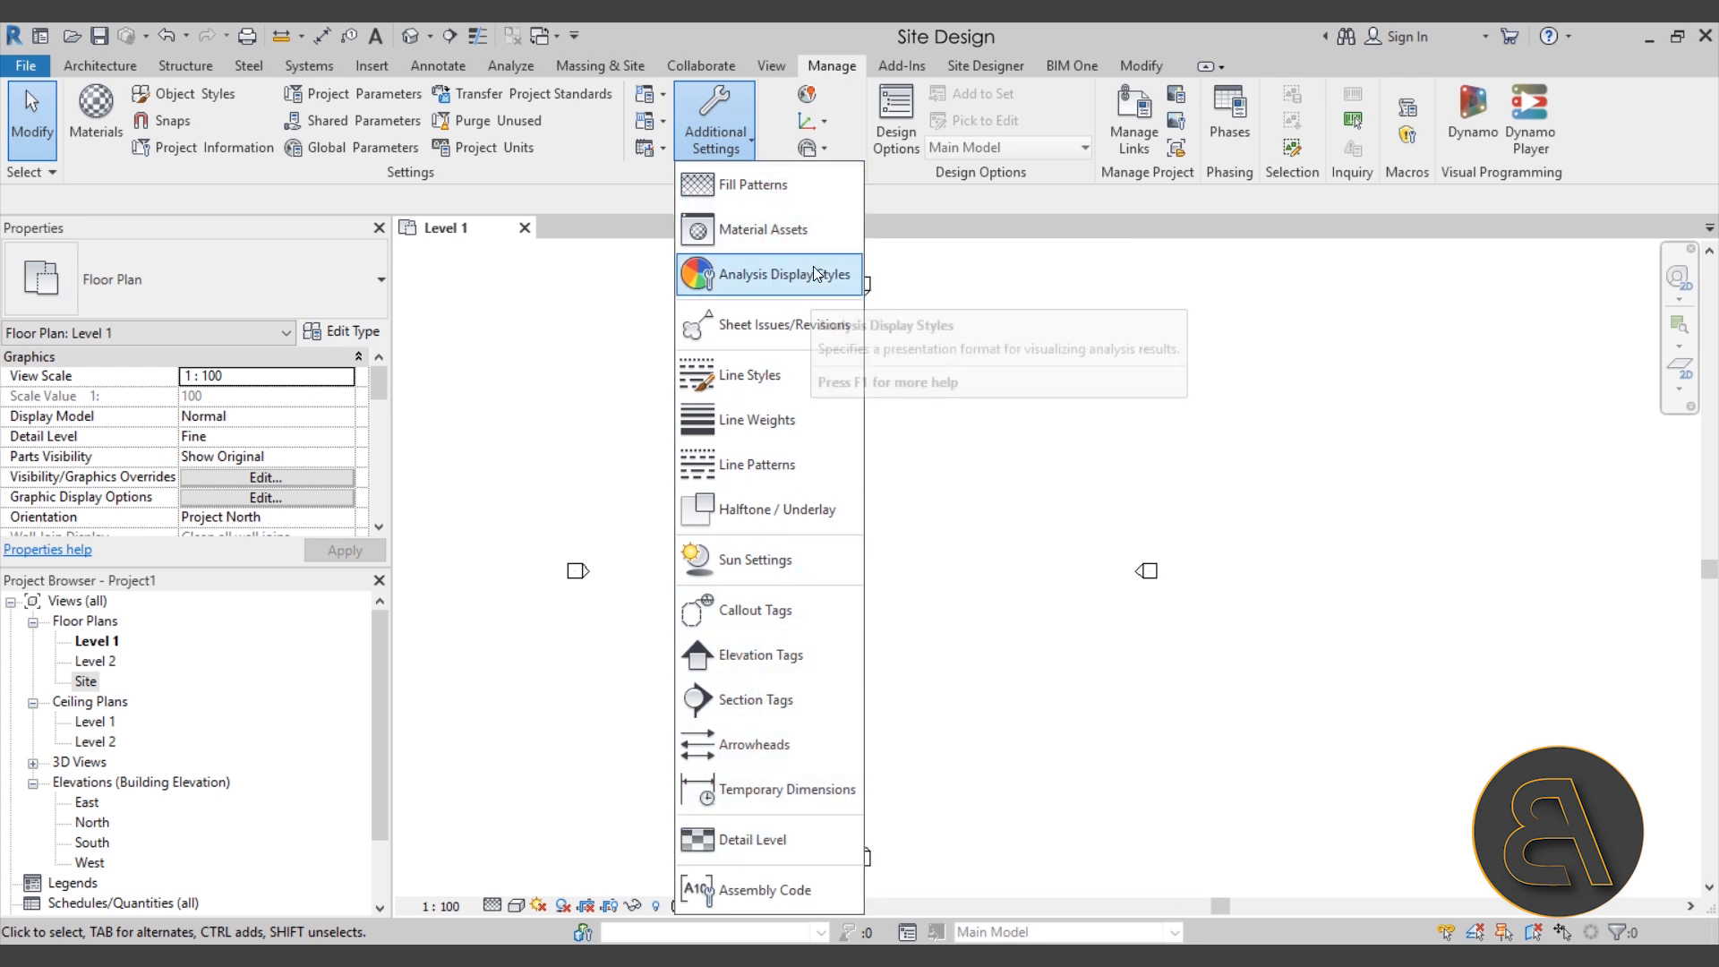
click(734, 186)
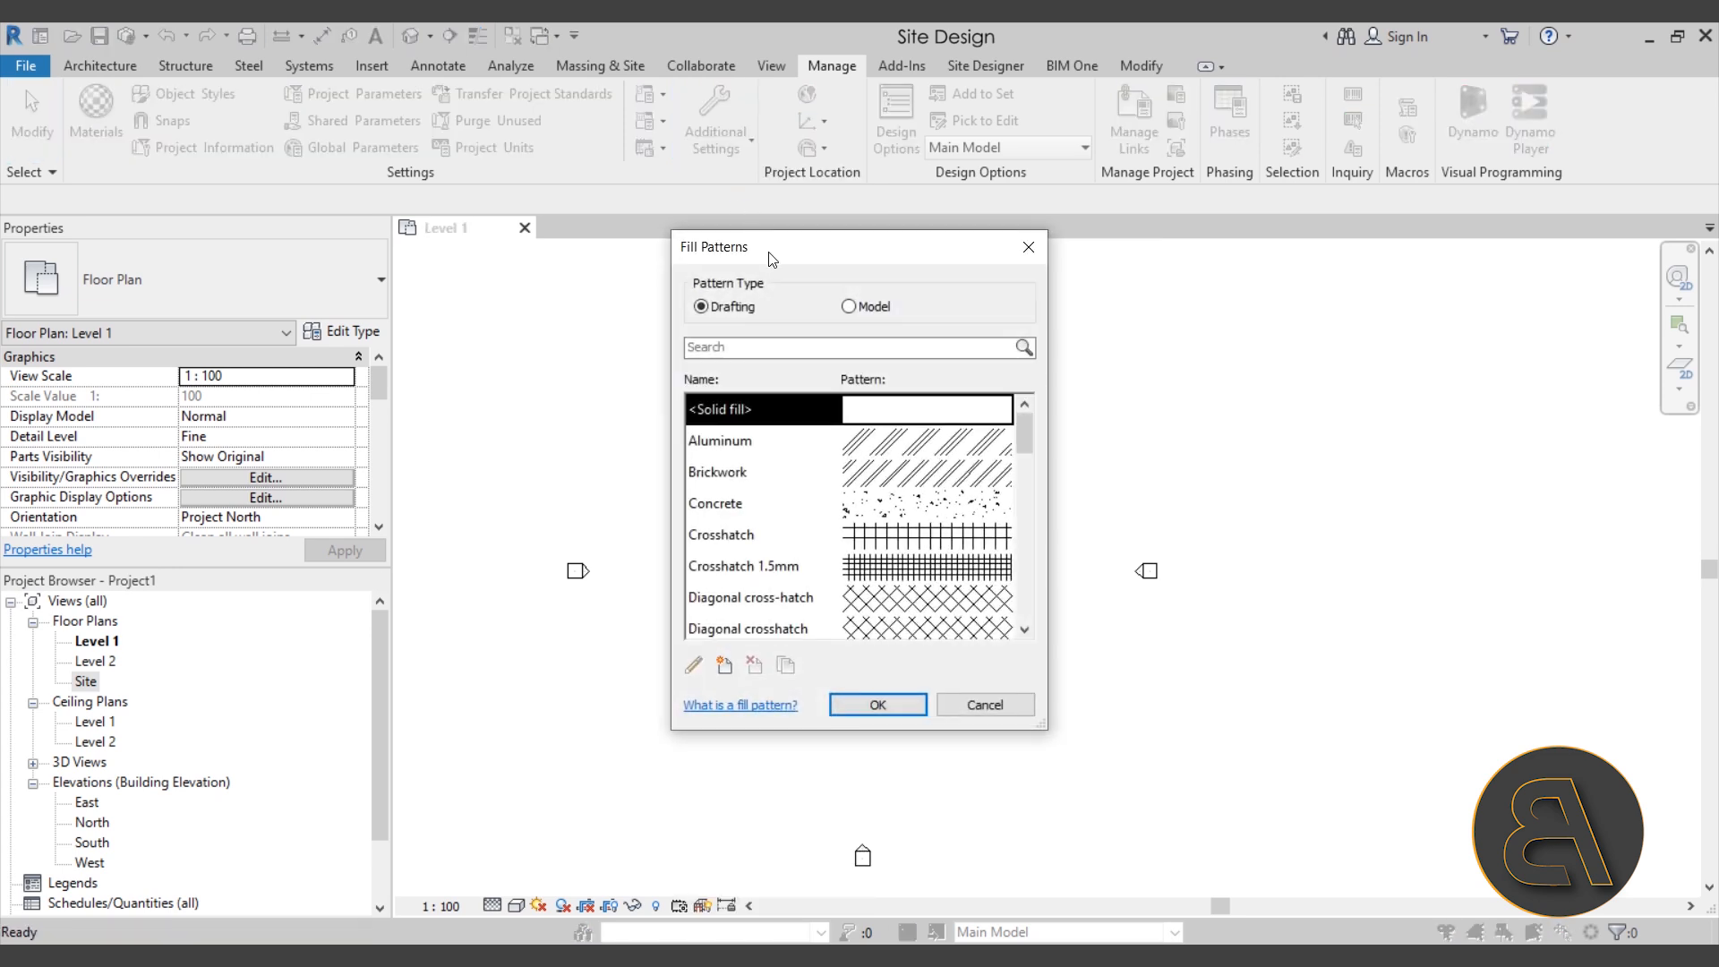
drag(772, 259, 761, 237)
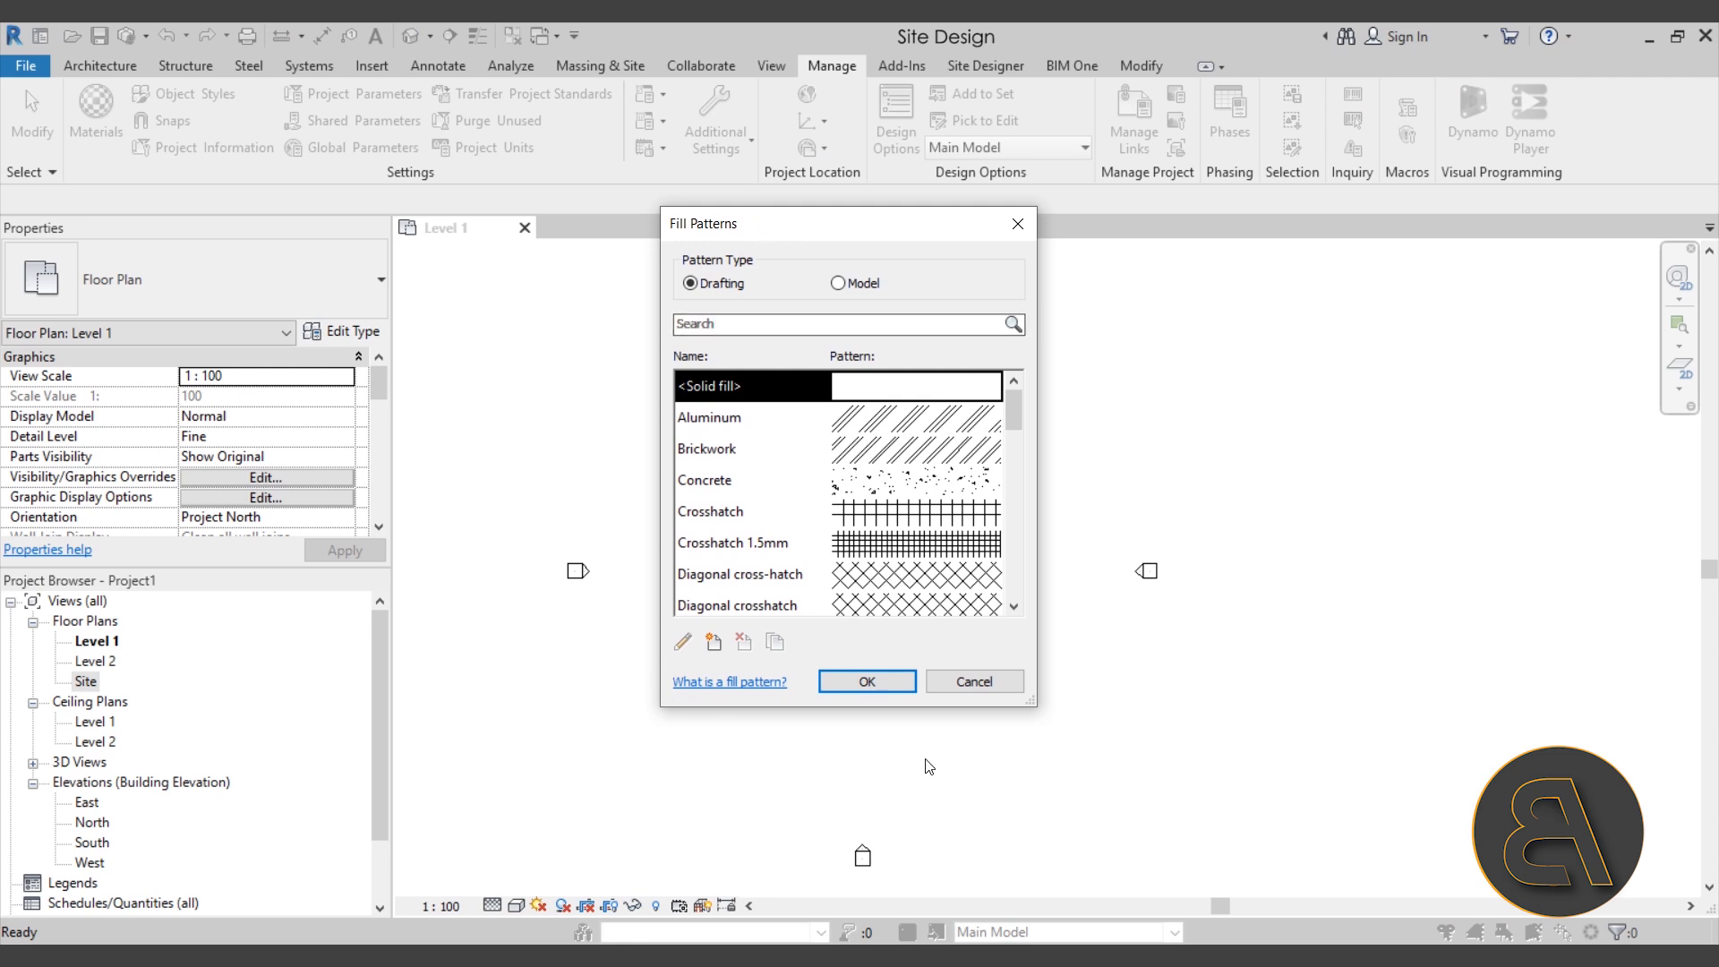
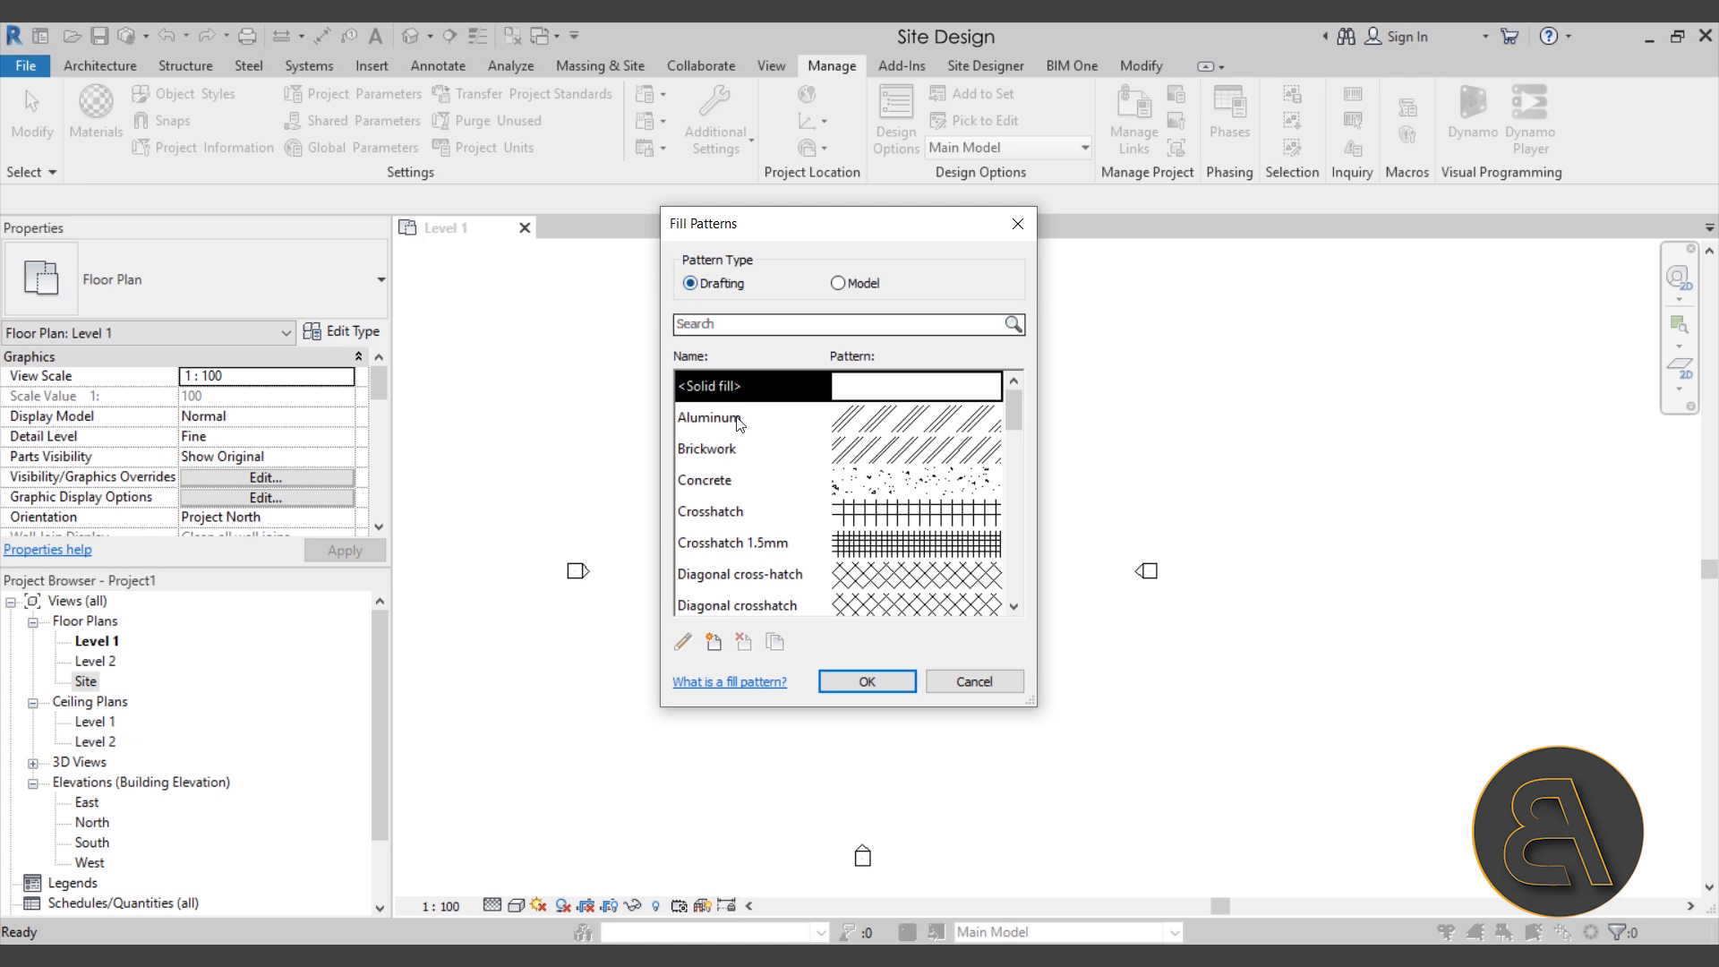
click(975, 678)
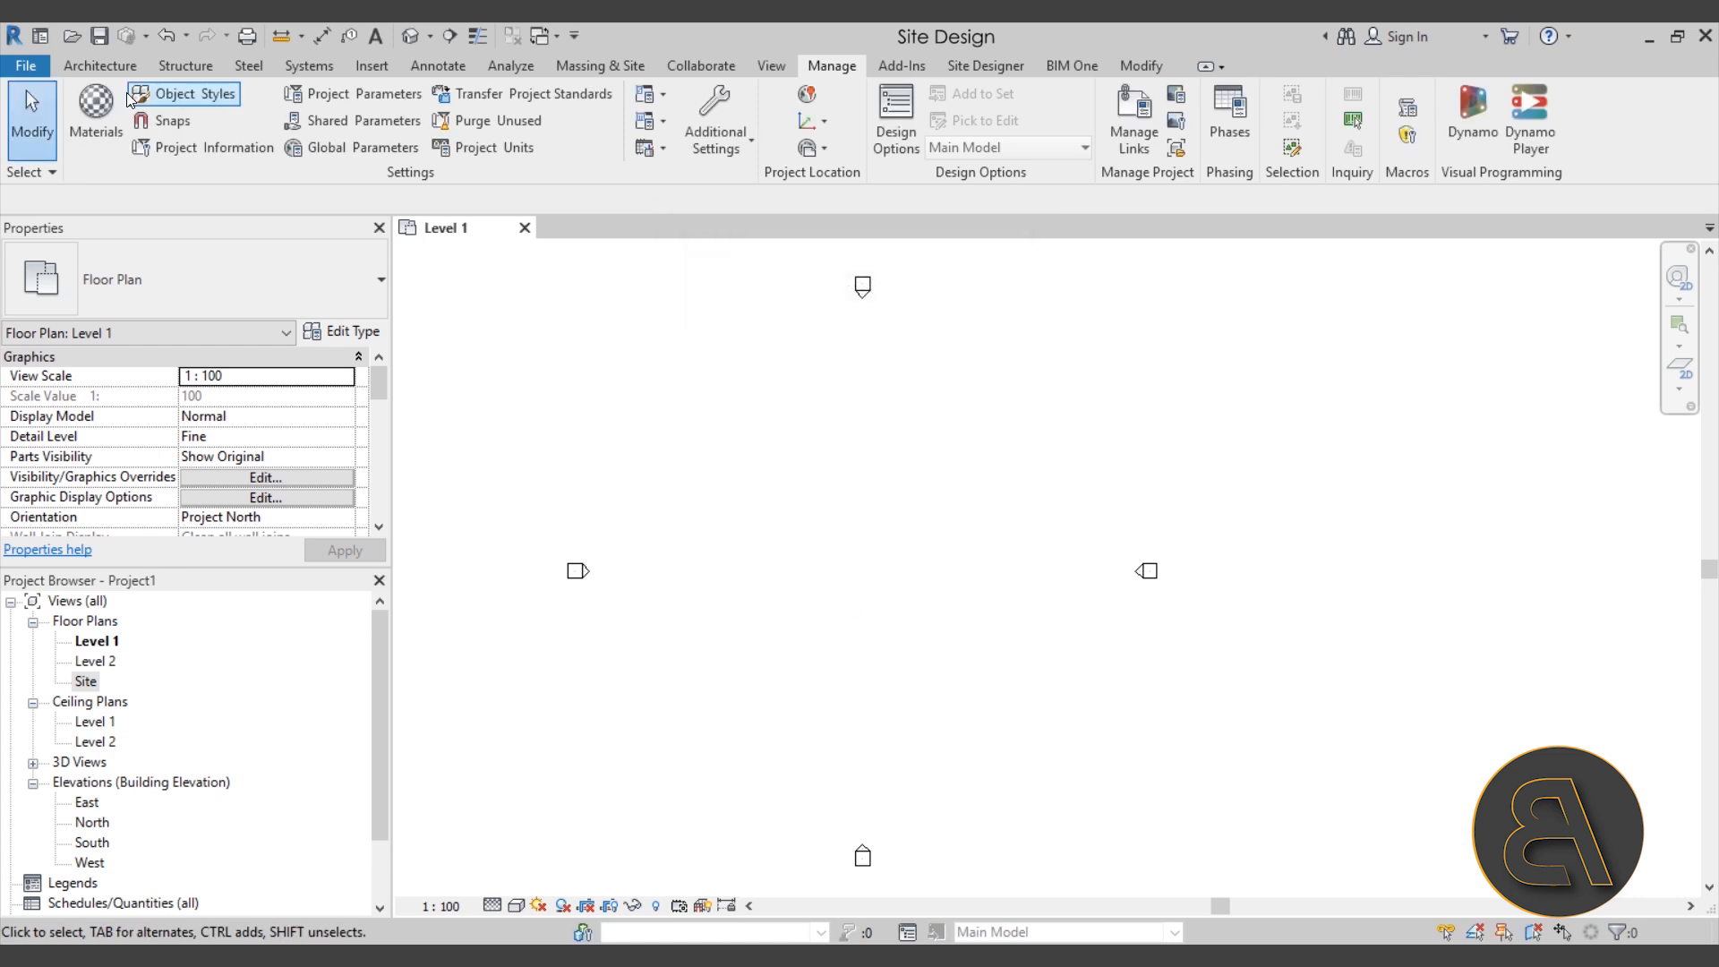
click(93, 67)
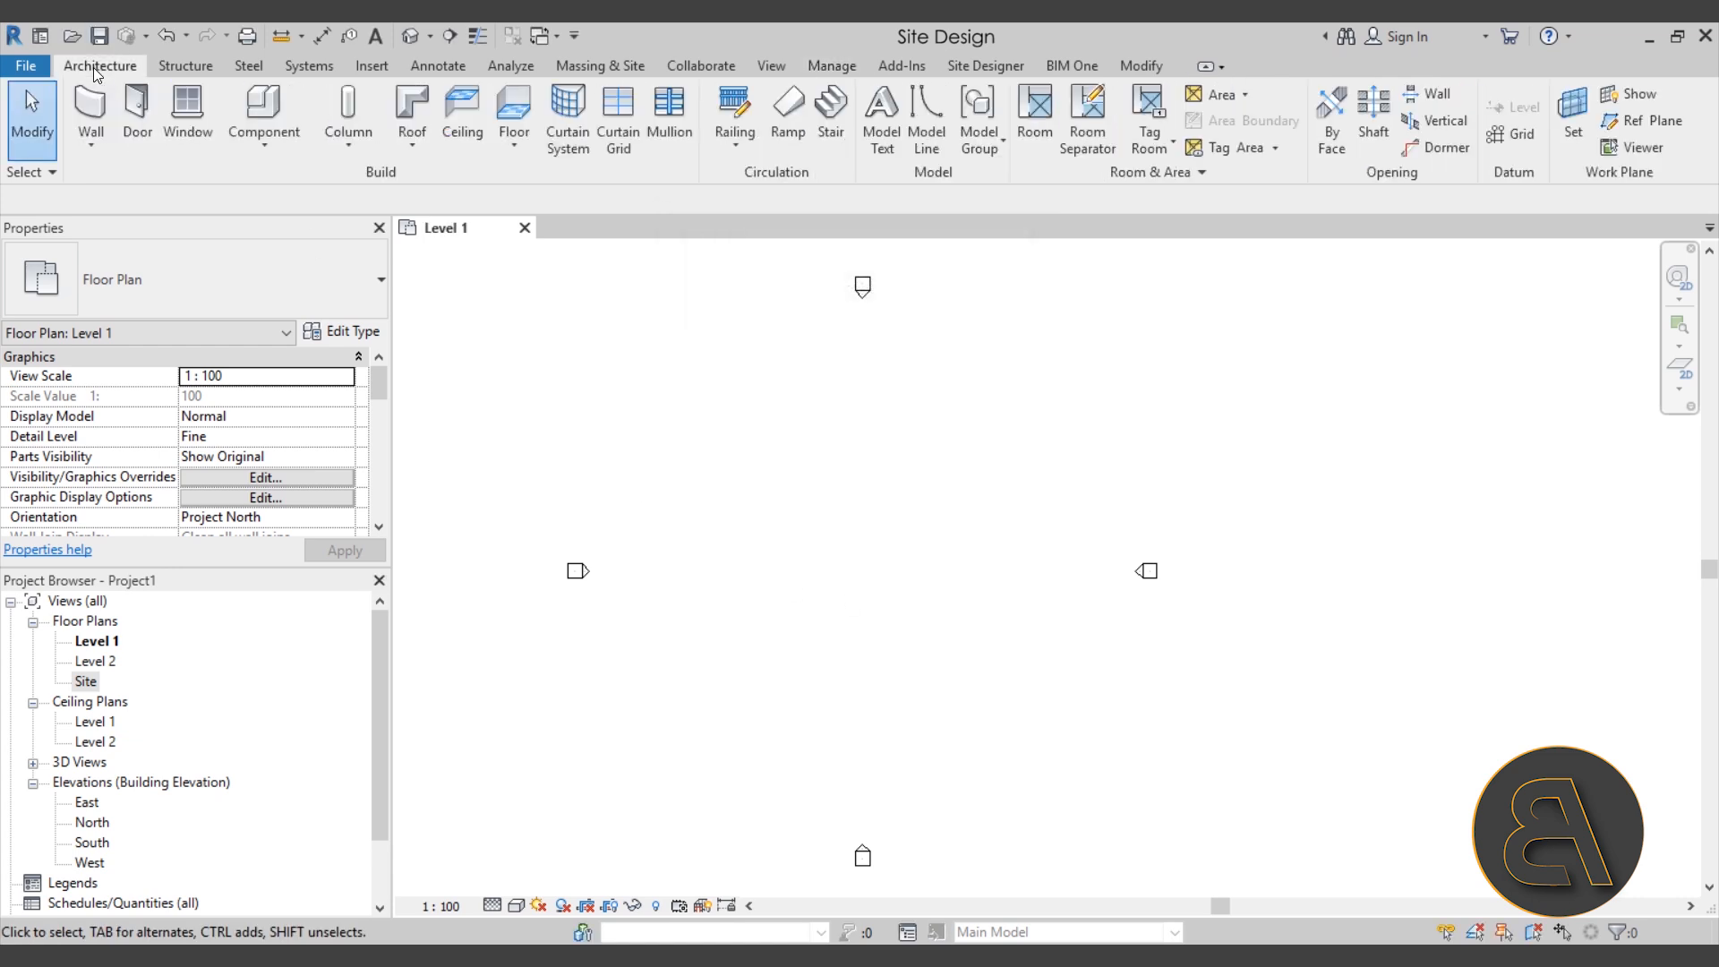
Step: Draw a horizontal Exterior - Block on Mtl. Stud wall about 9000 long on Level 1 and inspect its cut pattern
click(91, 117)
click(196, 297)
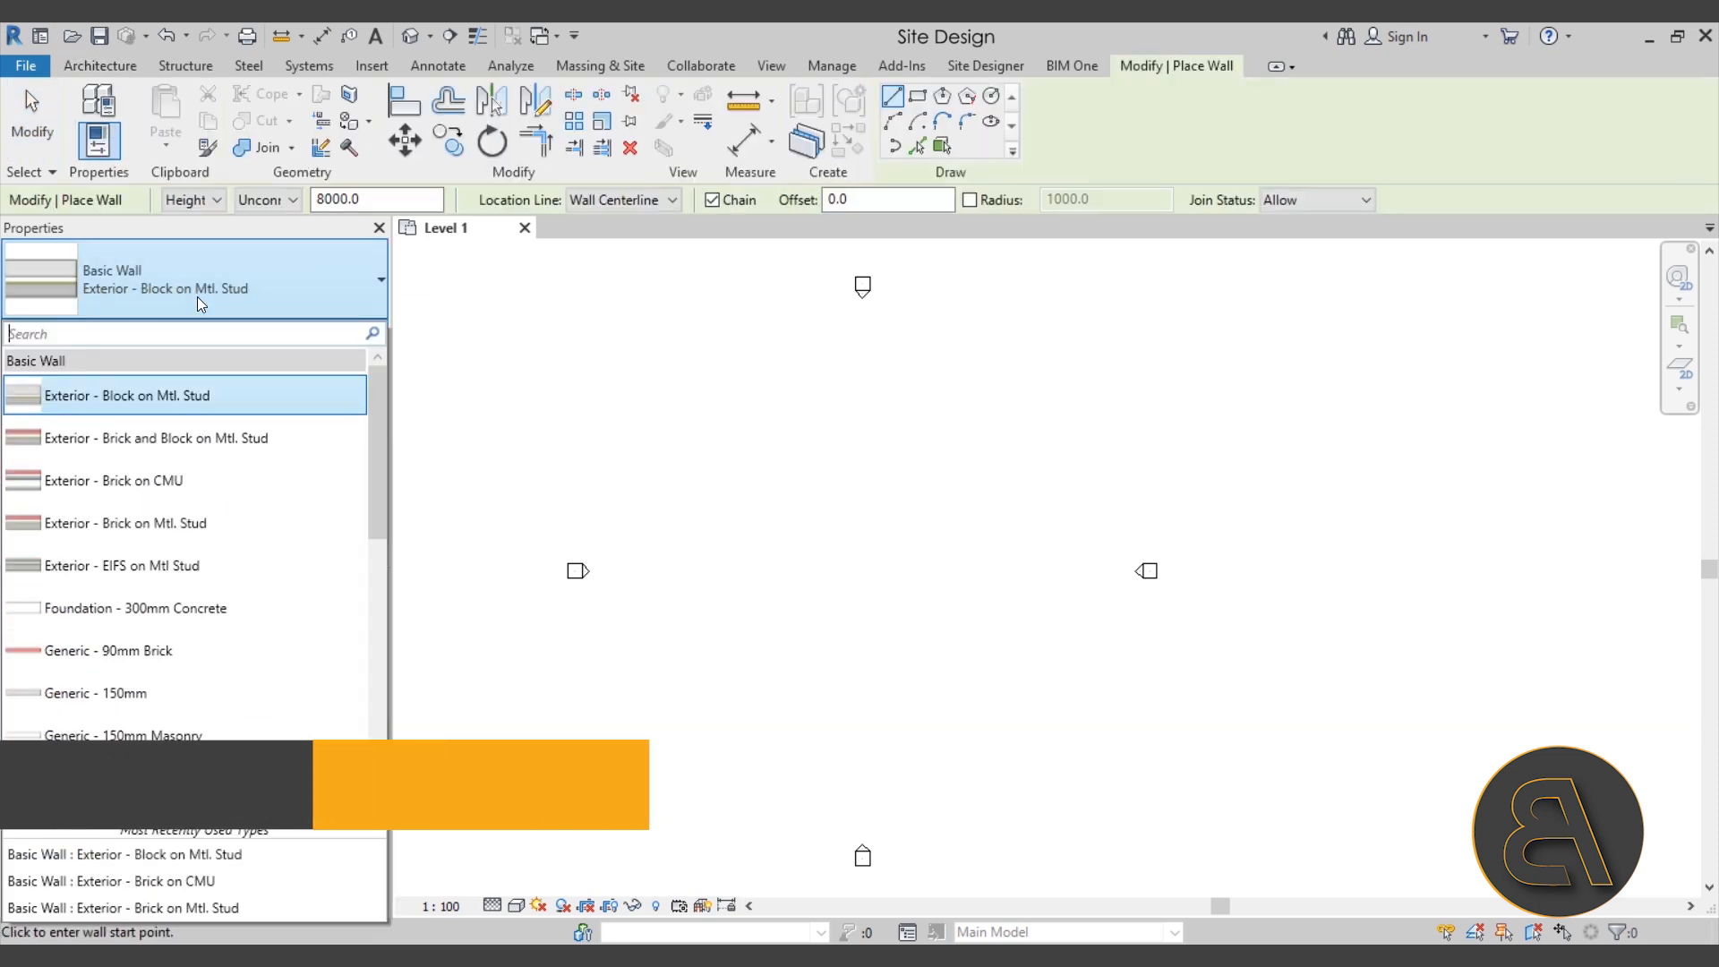
click(810, 589)
click(903, 589)
scroll(863, 594, up, 6)
key(Escape)
key(Escape)
middle_drag(650, 610, 717, 609)
scroll(579, 585, up, 1)
middle_drag(533, 599, 537, 583)
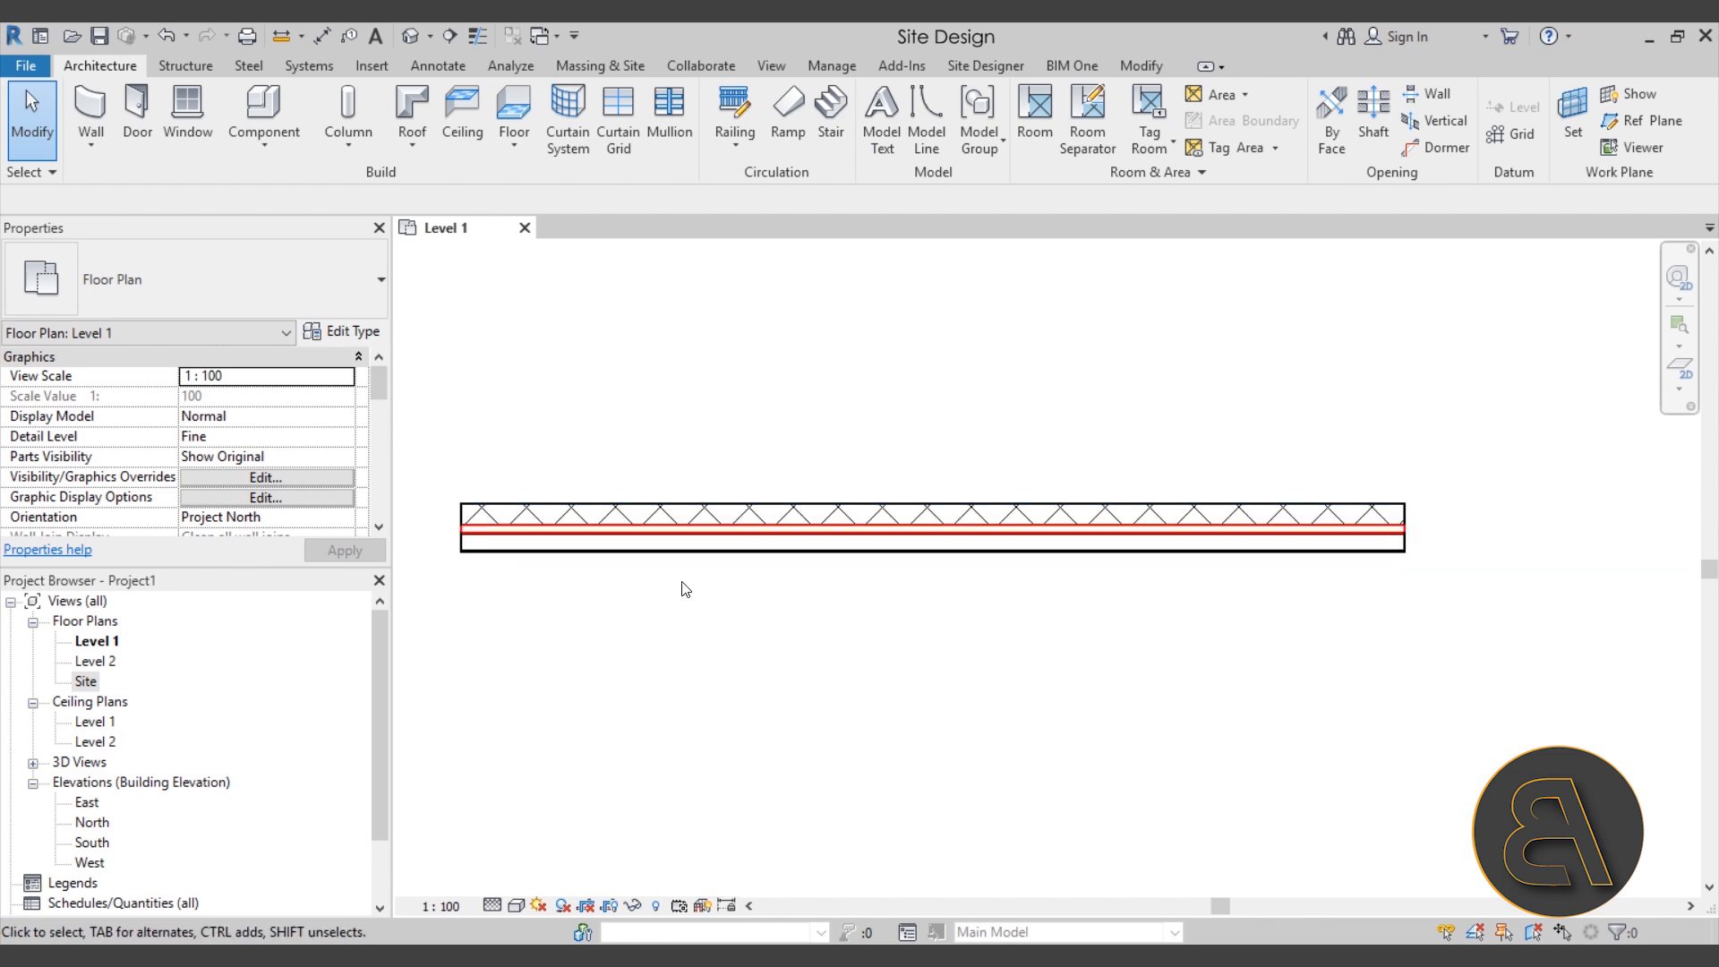
scroll(582, 522, up, 2)
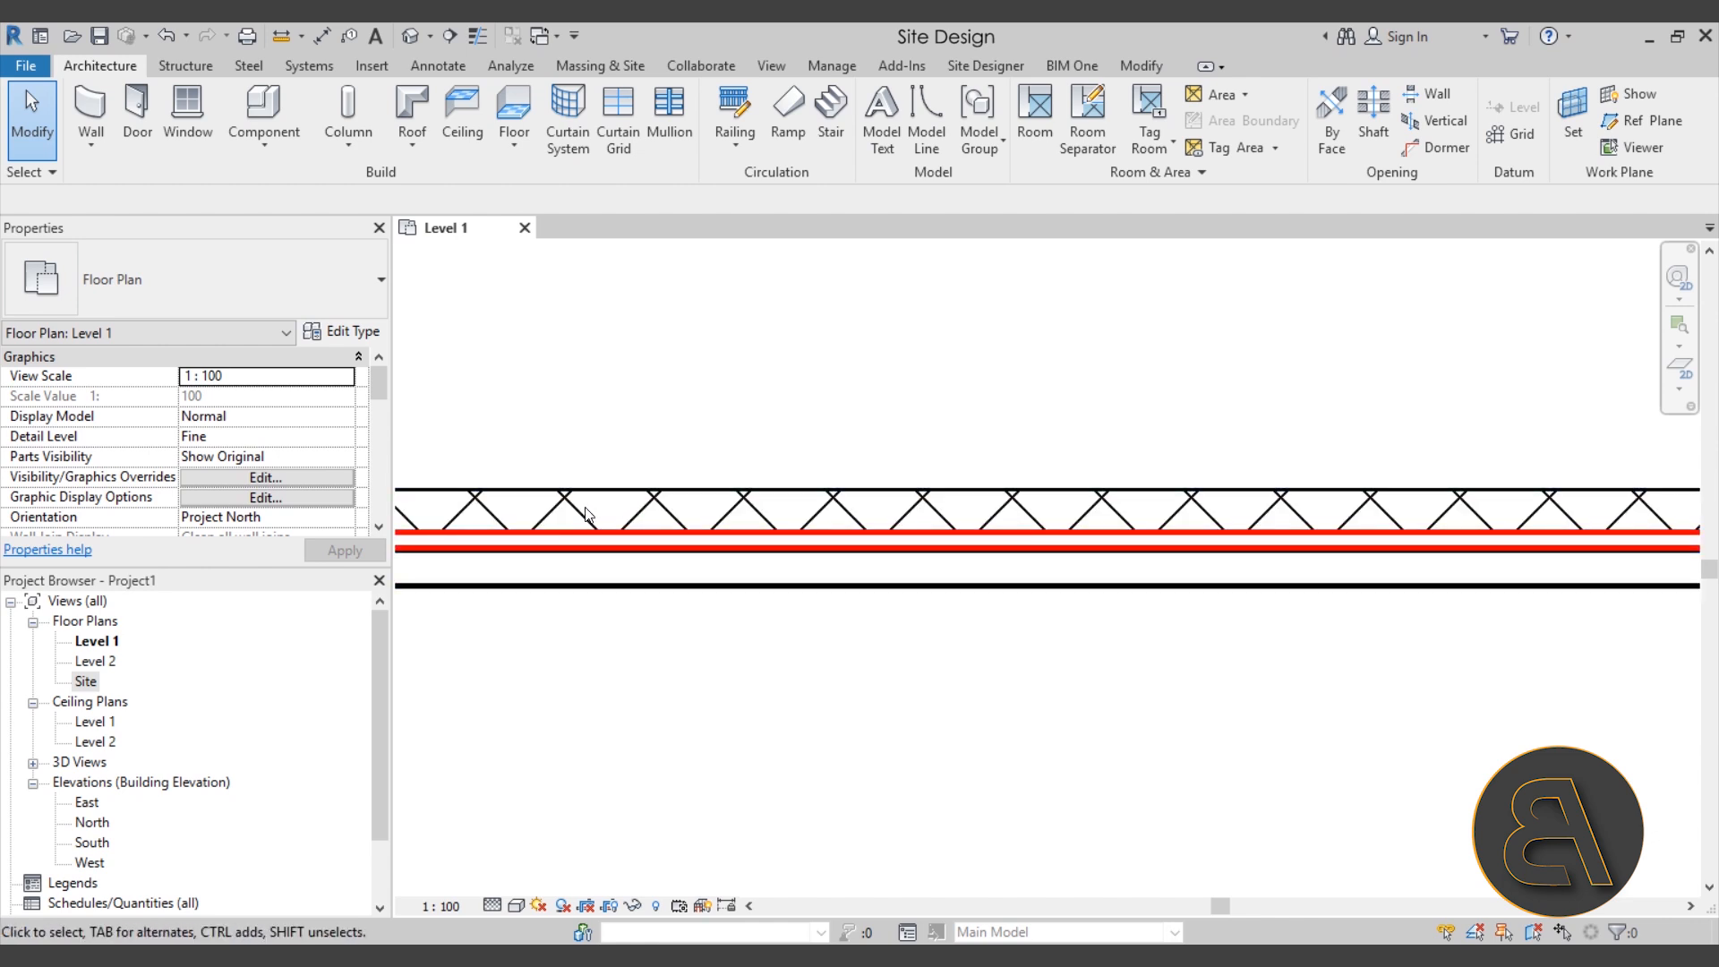
scroll(666, 519, down, 2)
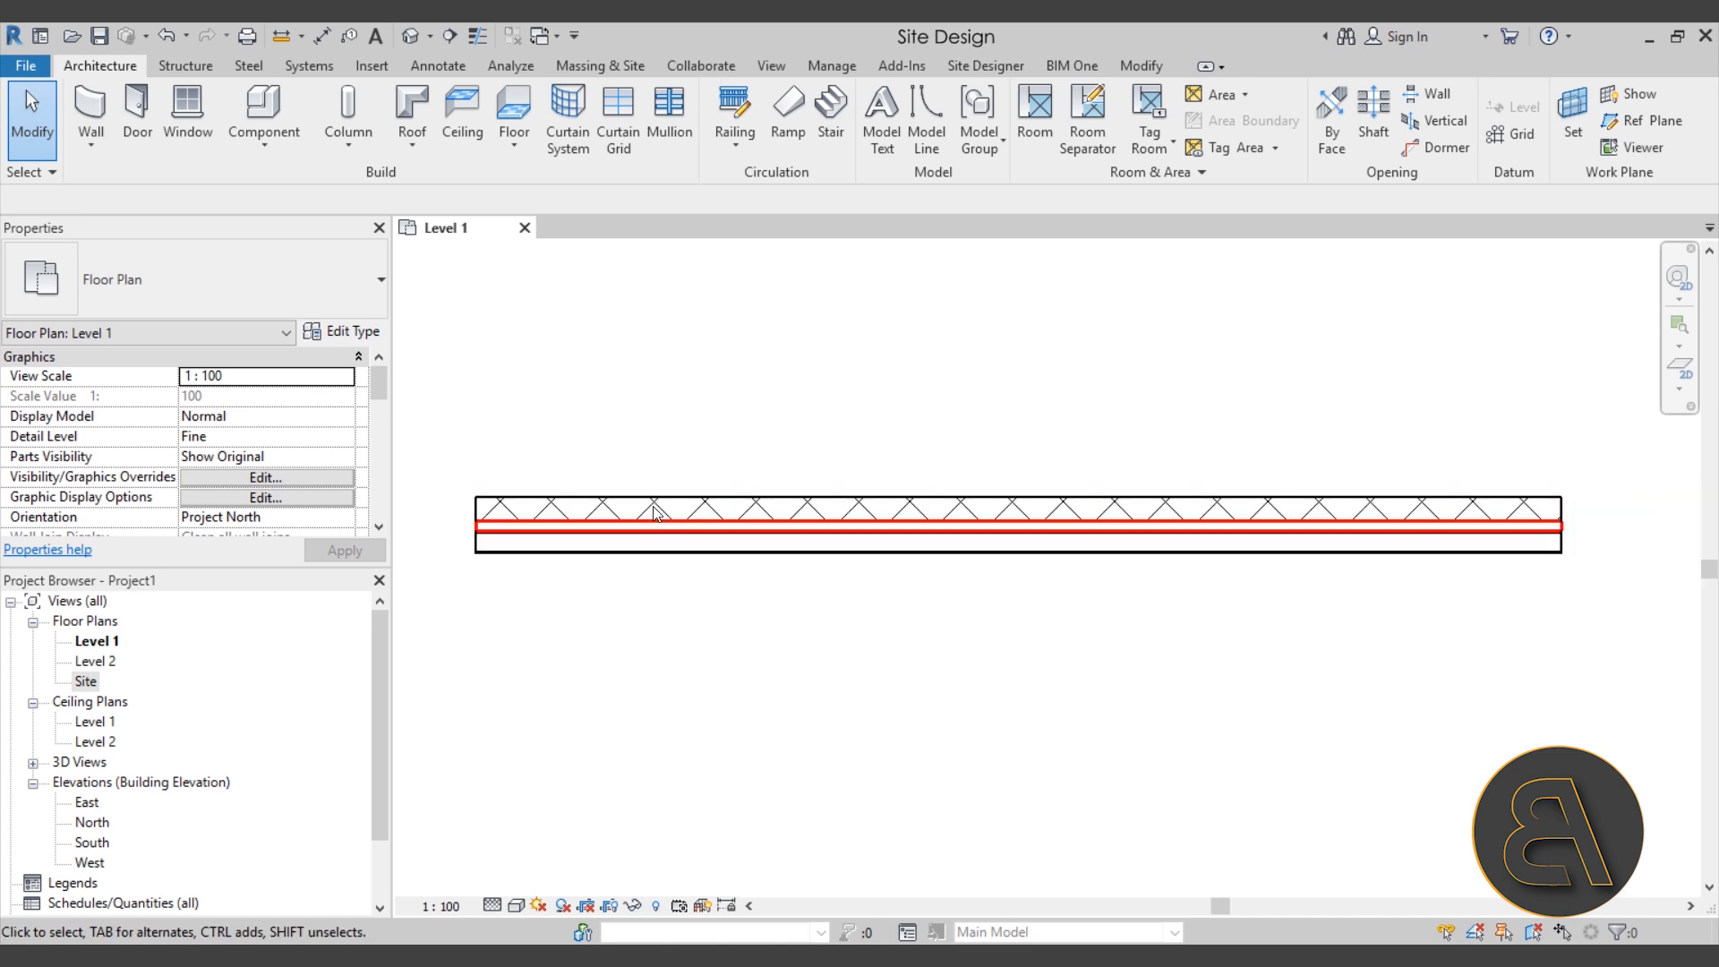
Step: Set the Level 1 plan's view scale to 1:10 and inspect the wall's crosshatch up close
click(444, 906)
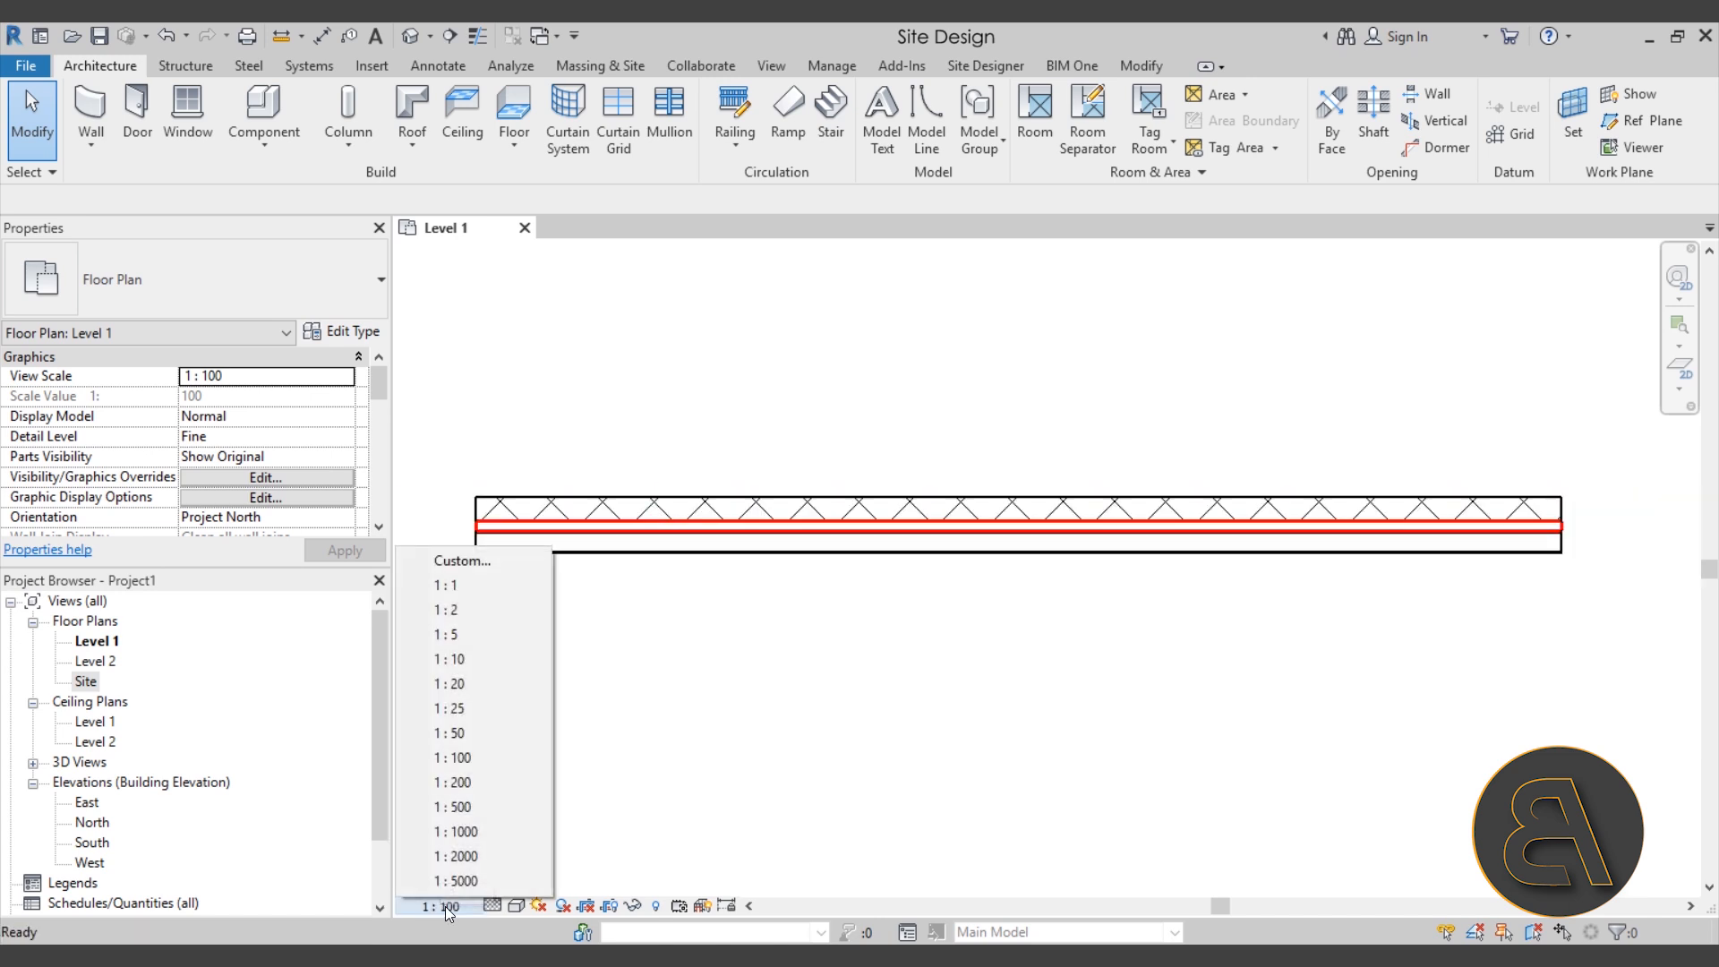
click(476, 664)
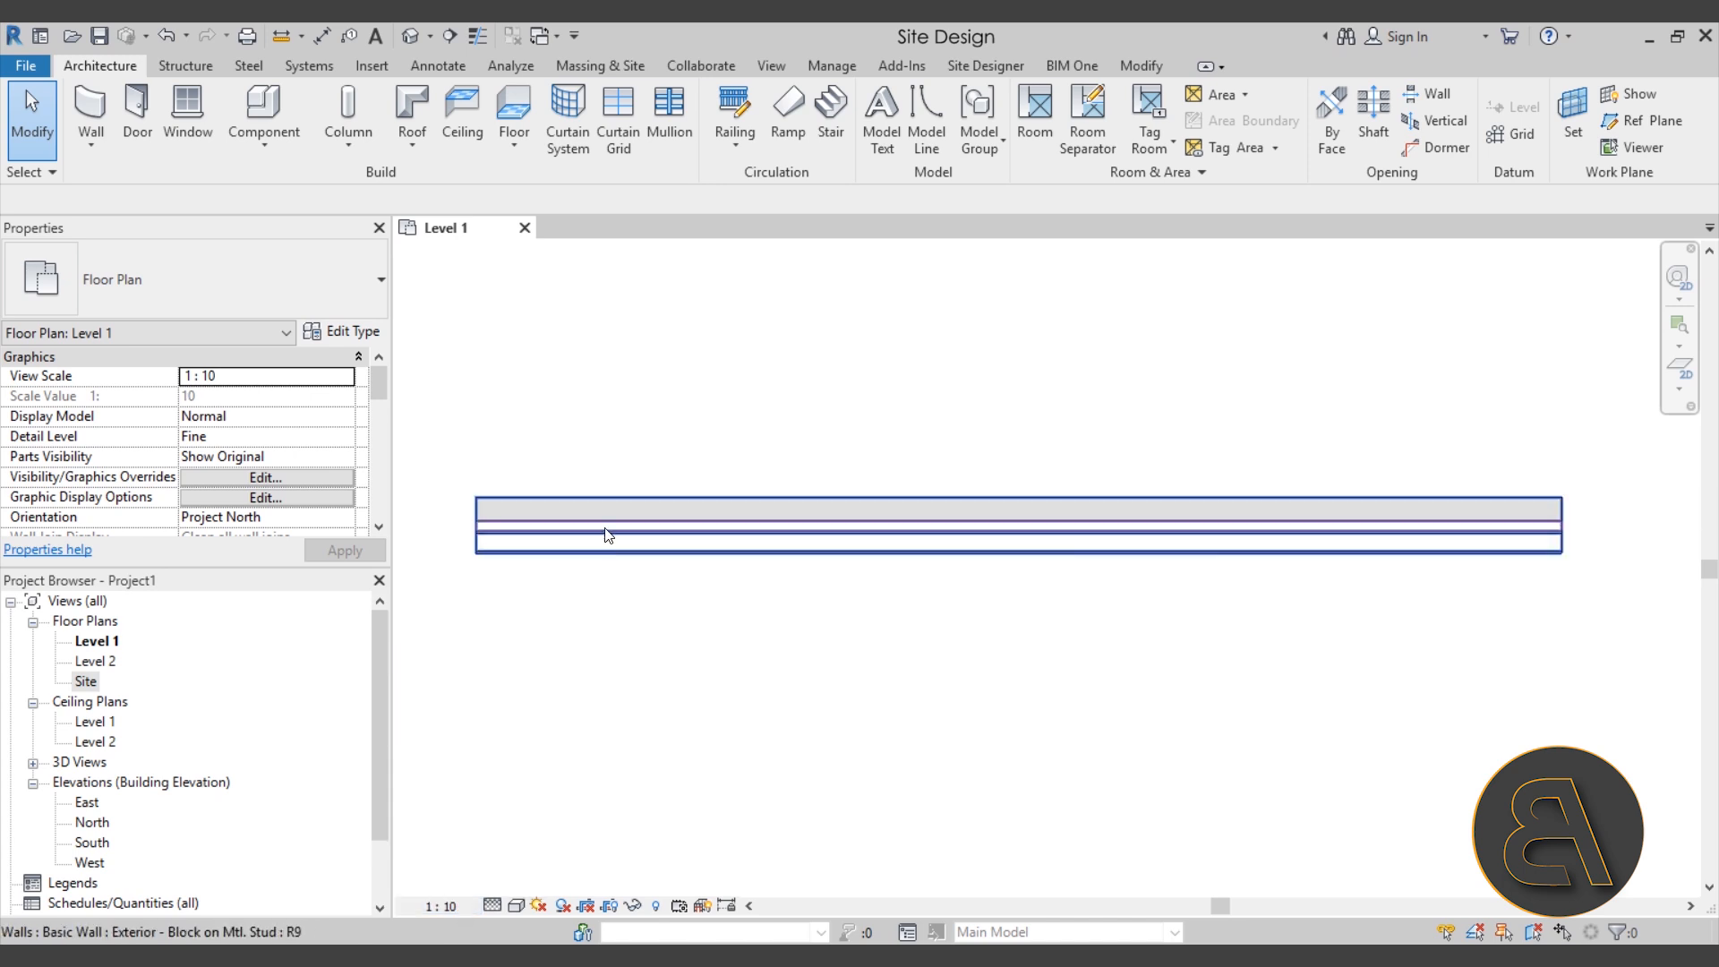
scroll(633, 515, up, 3)
scroll(633, 515, up, 2)
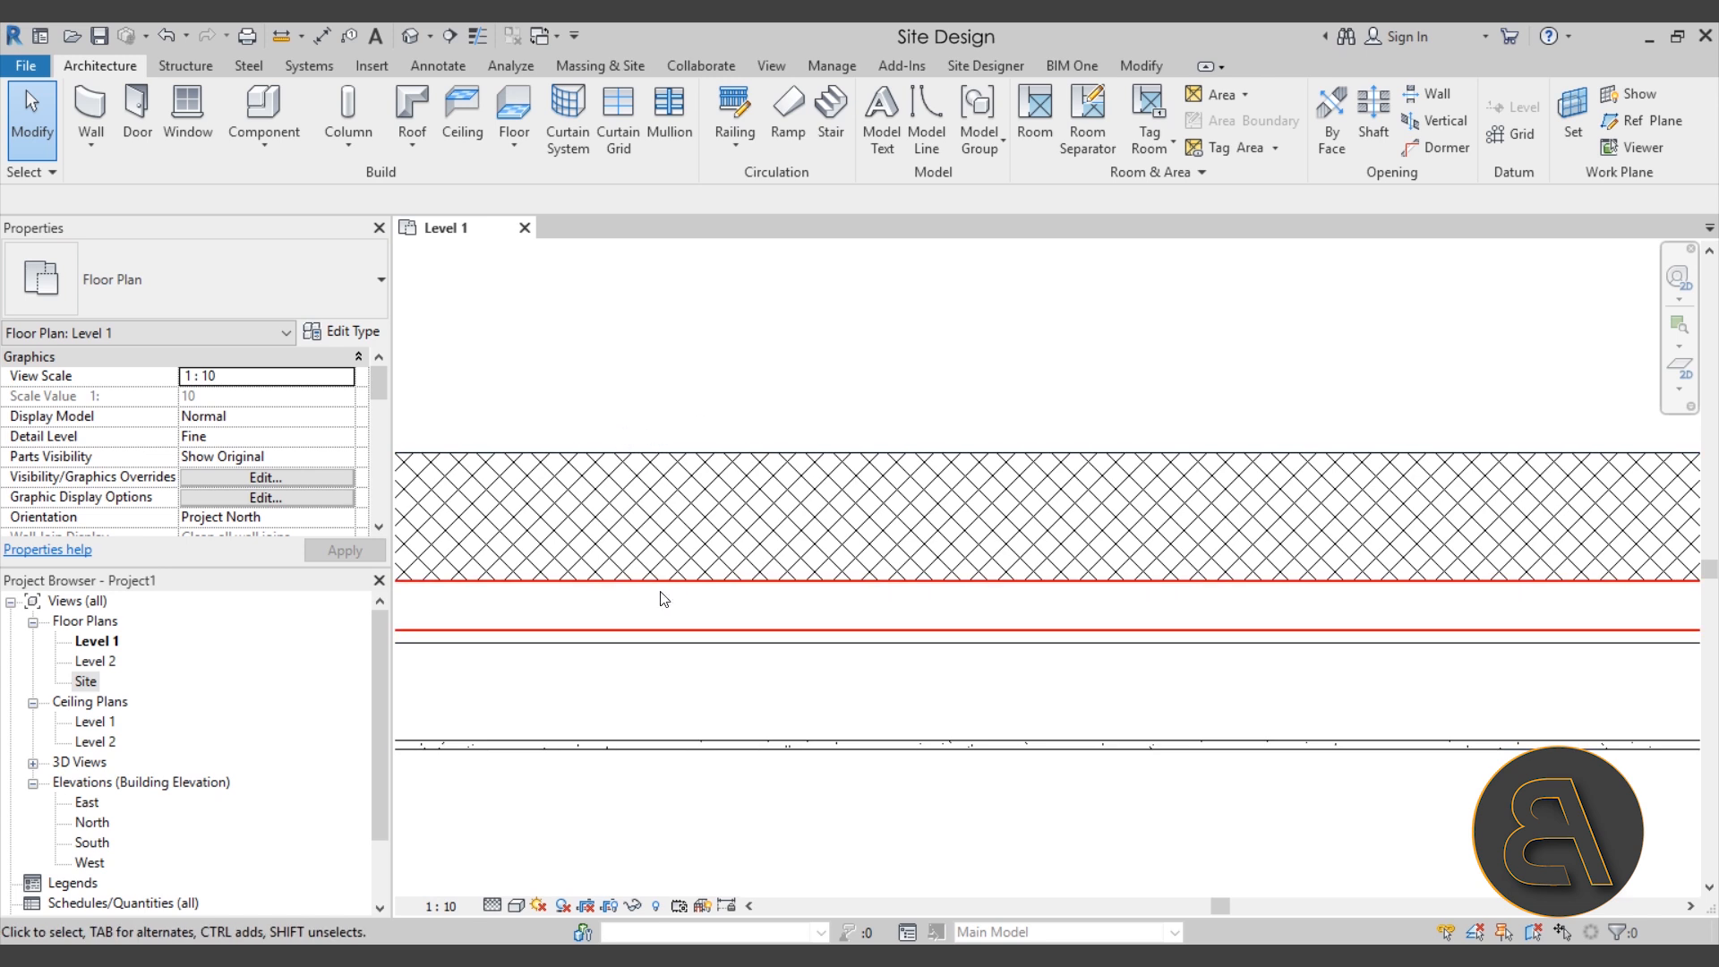
Step: Set the Level 1 plan's view scale to 1:50 and inspect the wall's hatch density
click(443, 908)
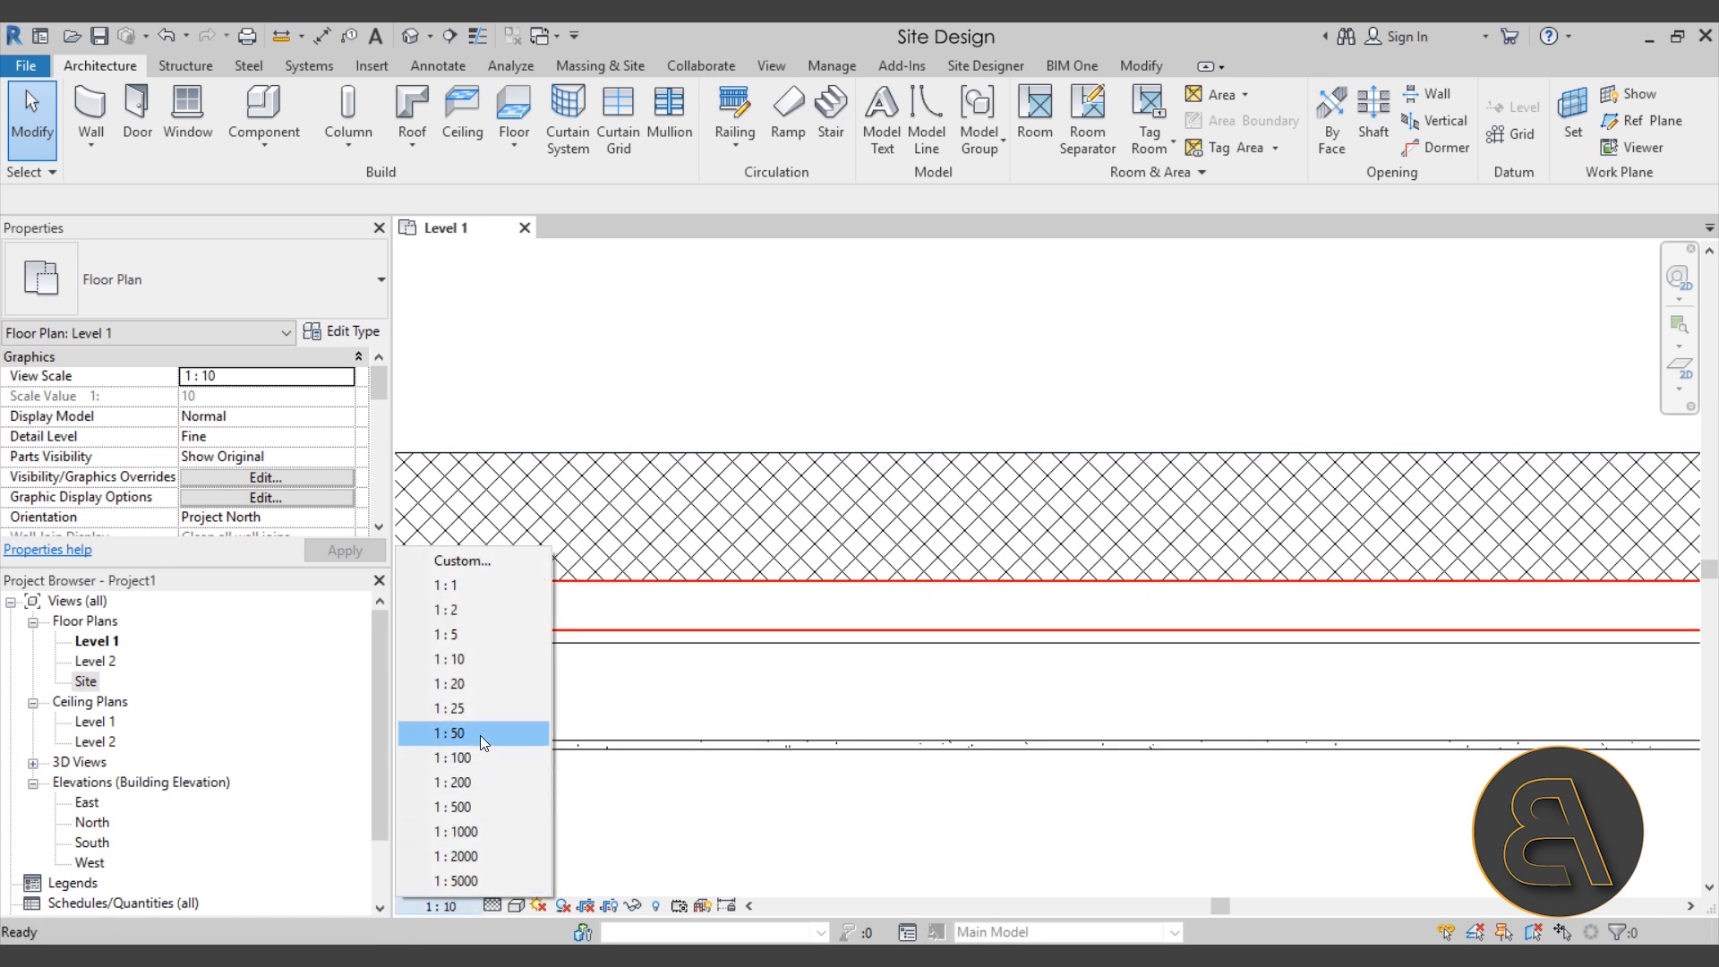
click(480, 733)
scroll(721, 573, down, 3)
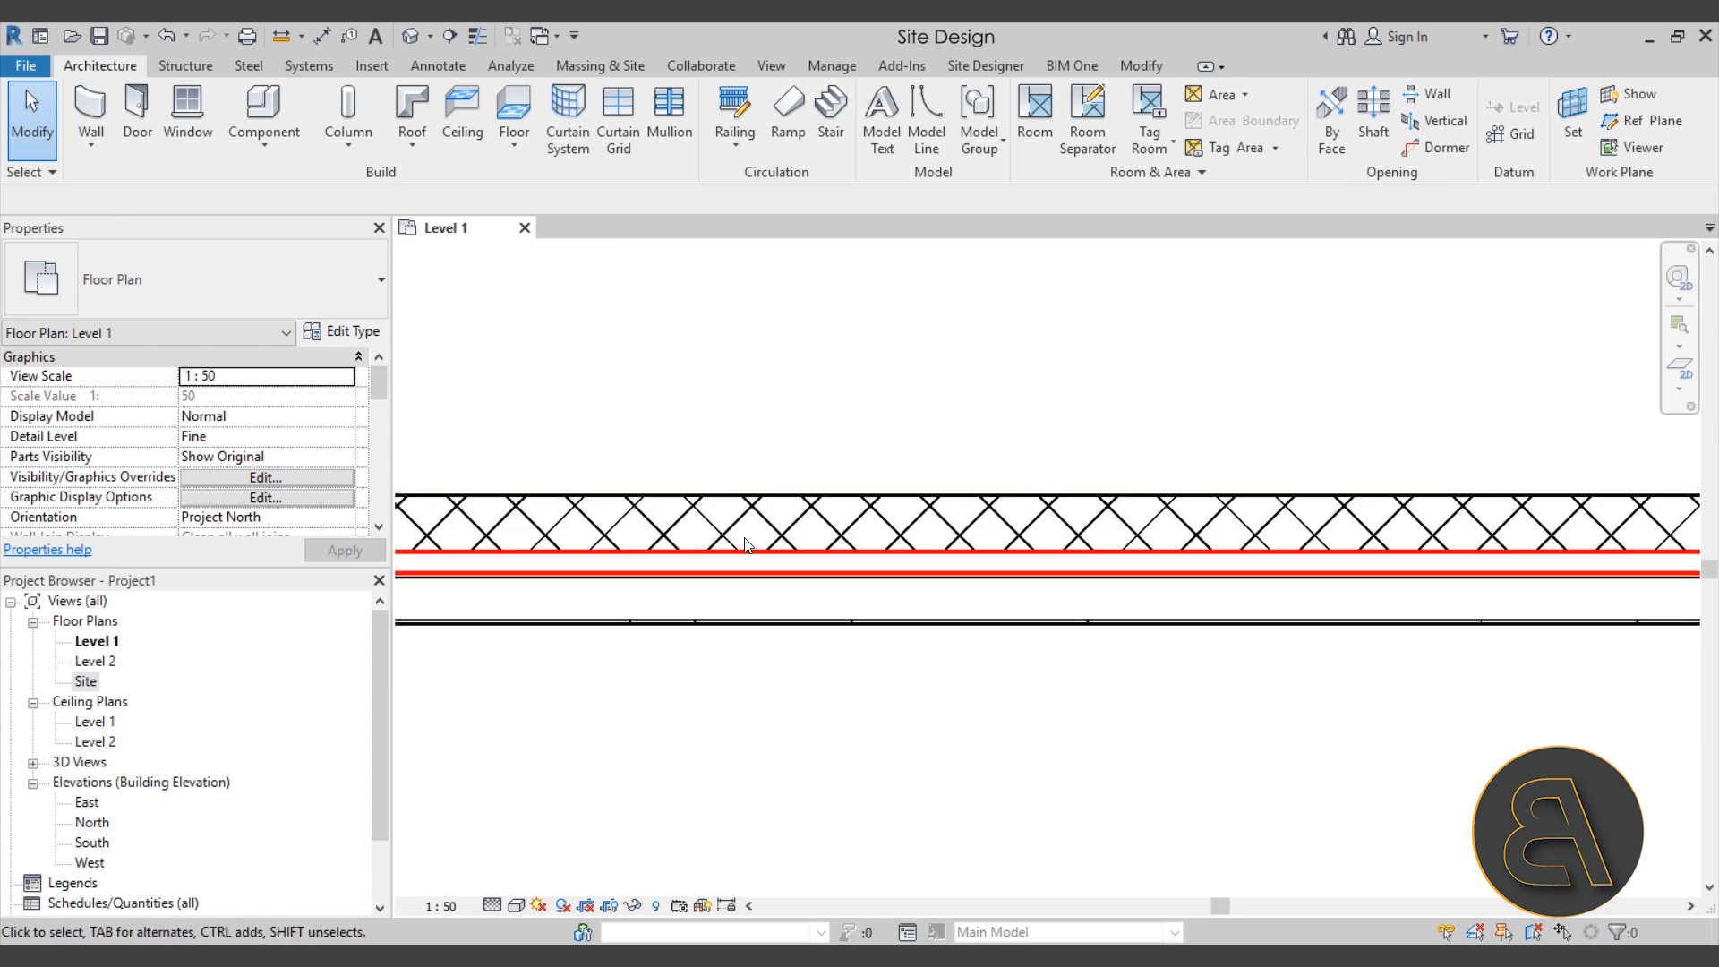
scroll(796, 574, down, 1)
scroll(795, 574, down, 3)
scroll(641, 767, down, 1)
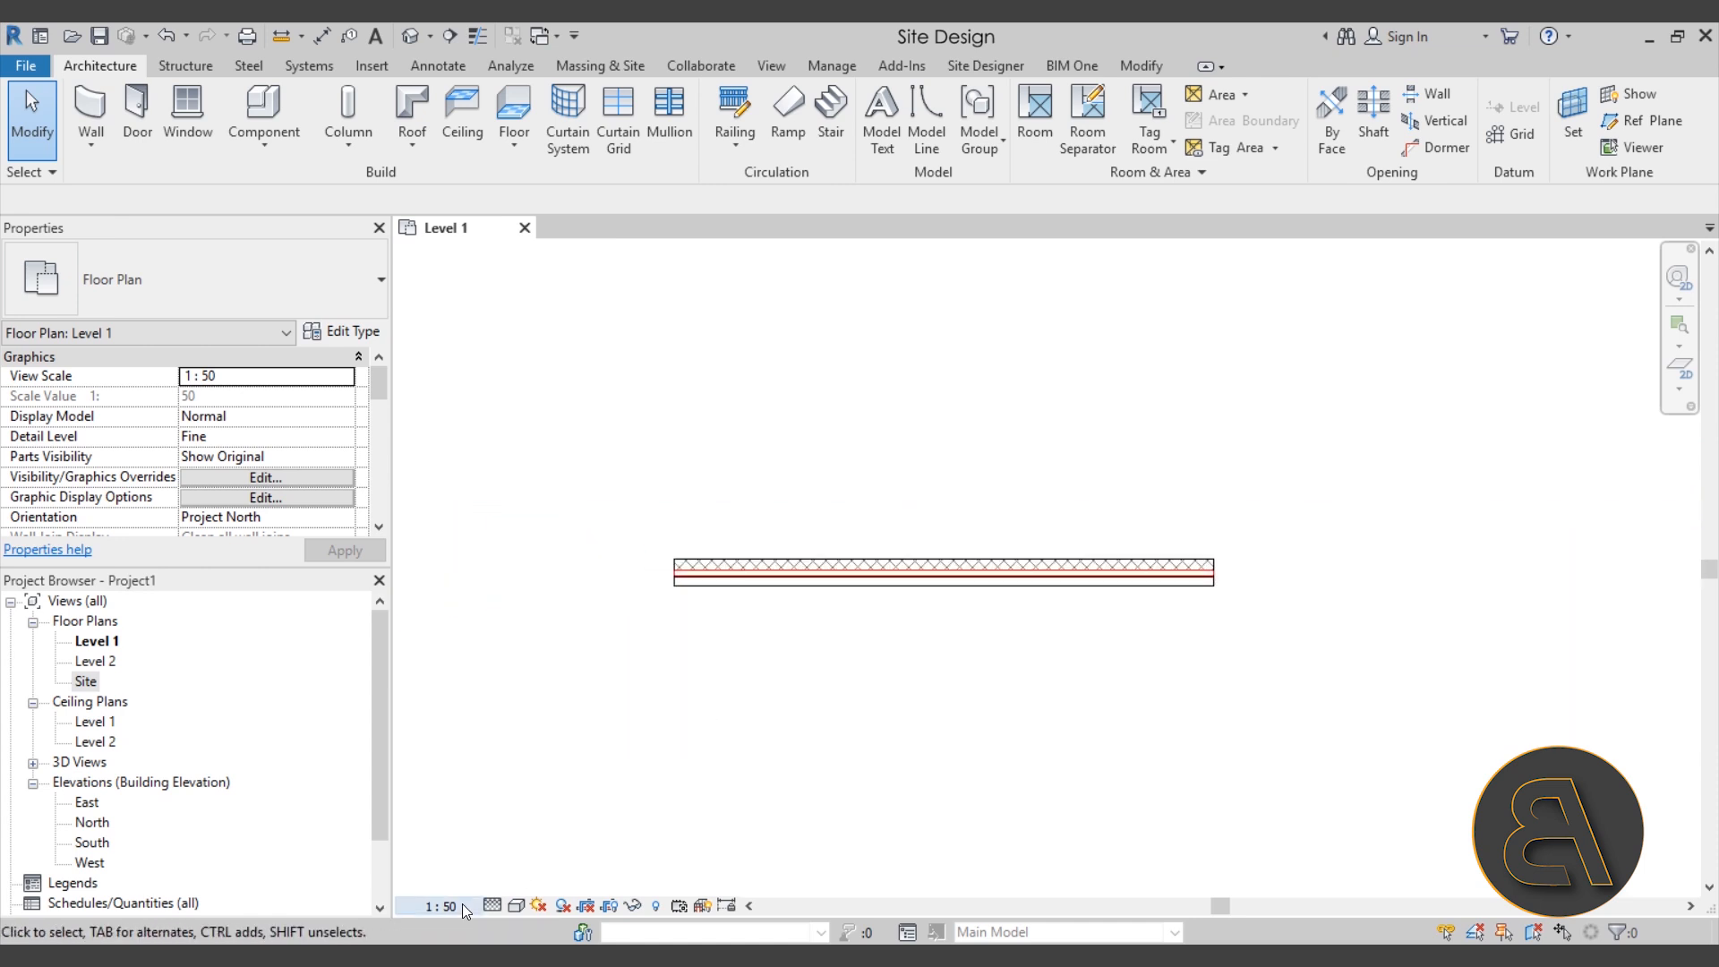
scroll(743, 571, up, 2)
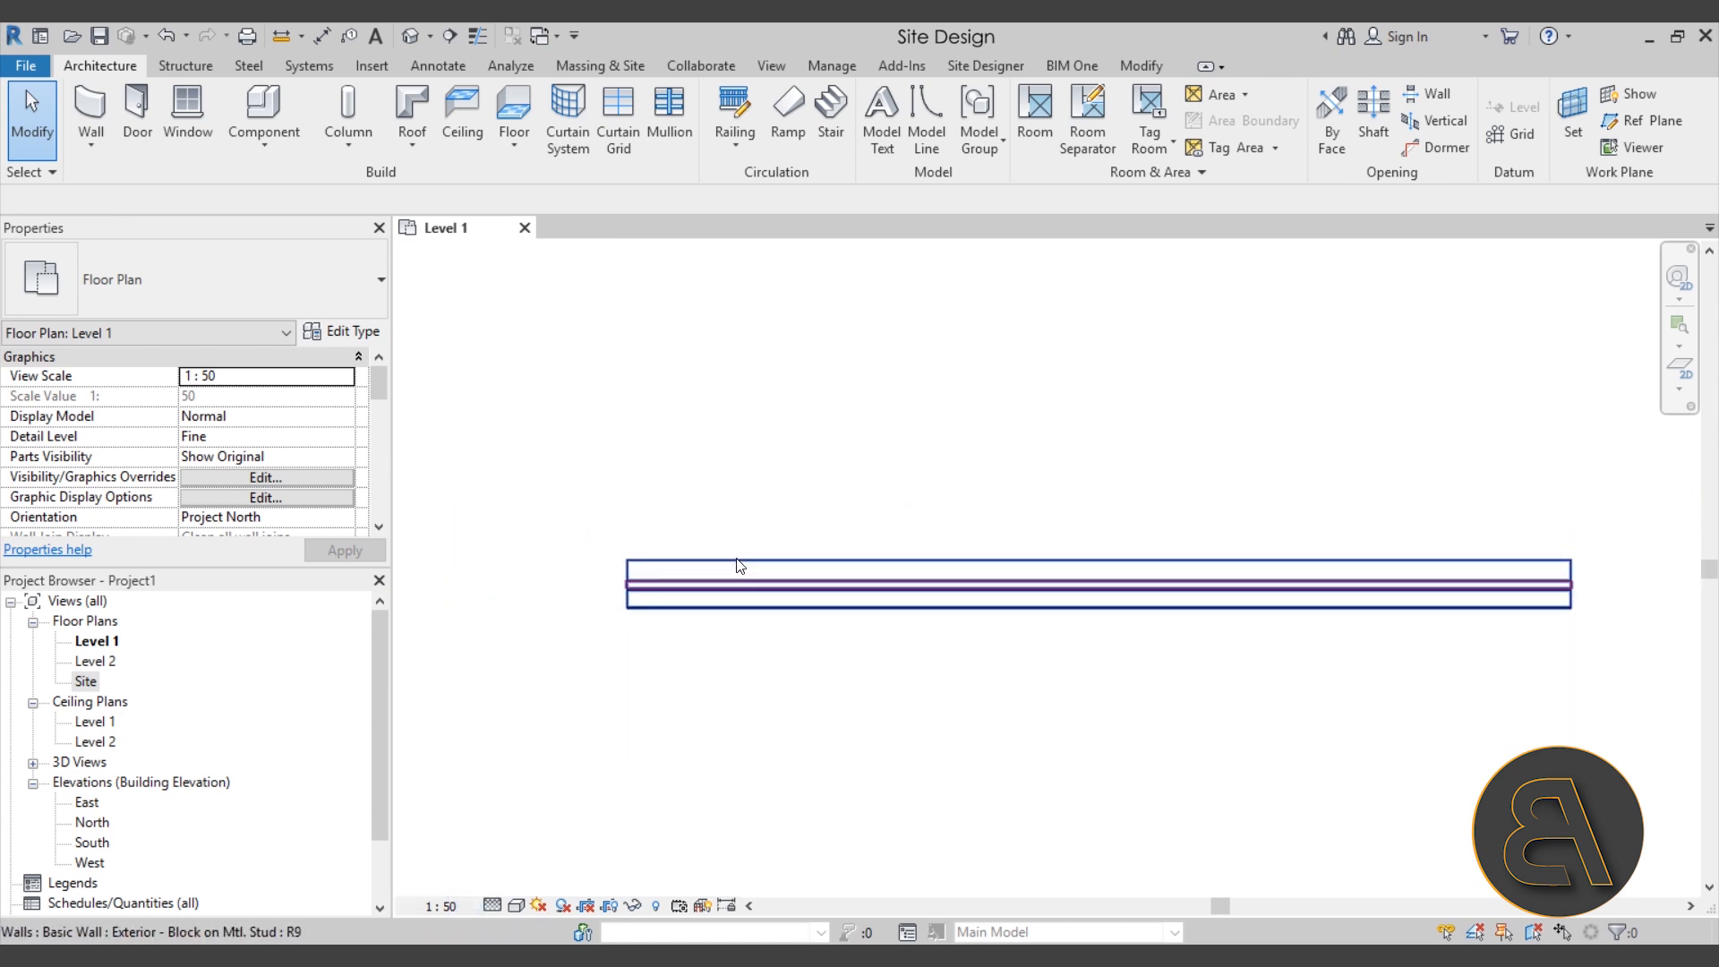
scroll(766, 563, up, 3)
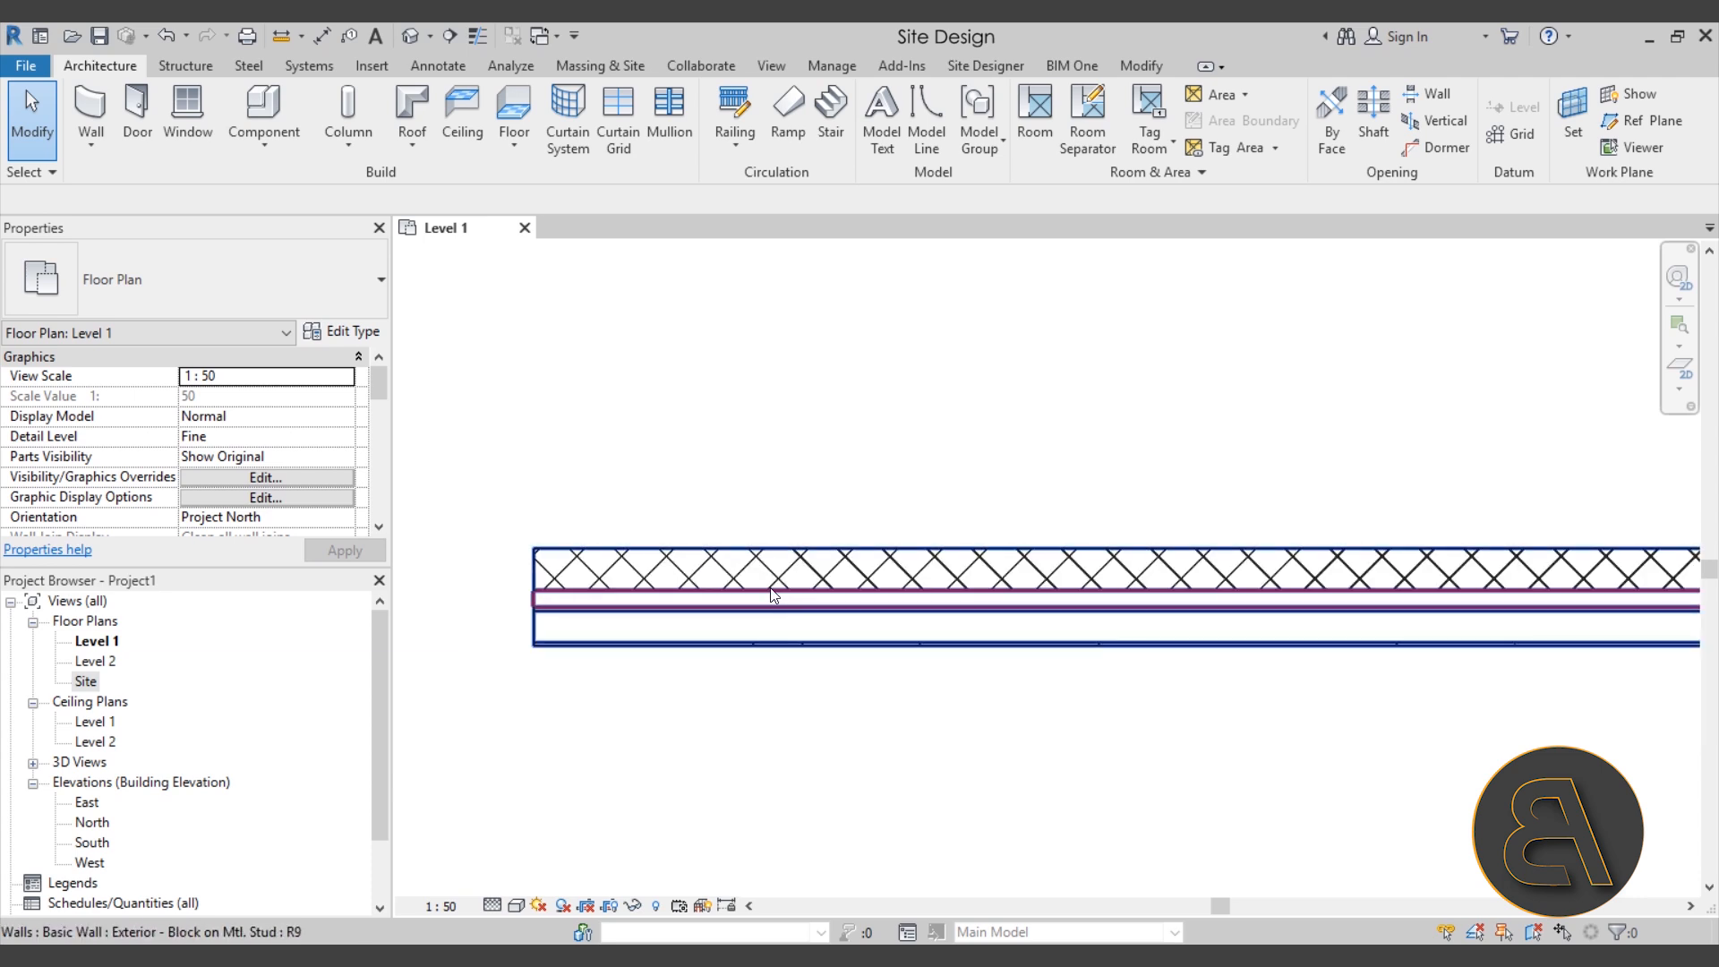
scroll(727, 627, down, 2)
scroll(726, 623, down, 2)
middle_drag(775, 656, 701, 632)
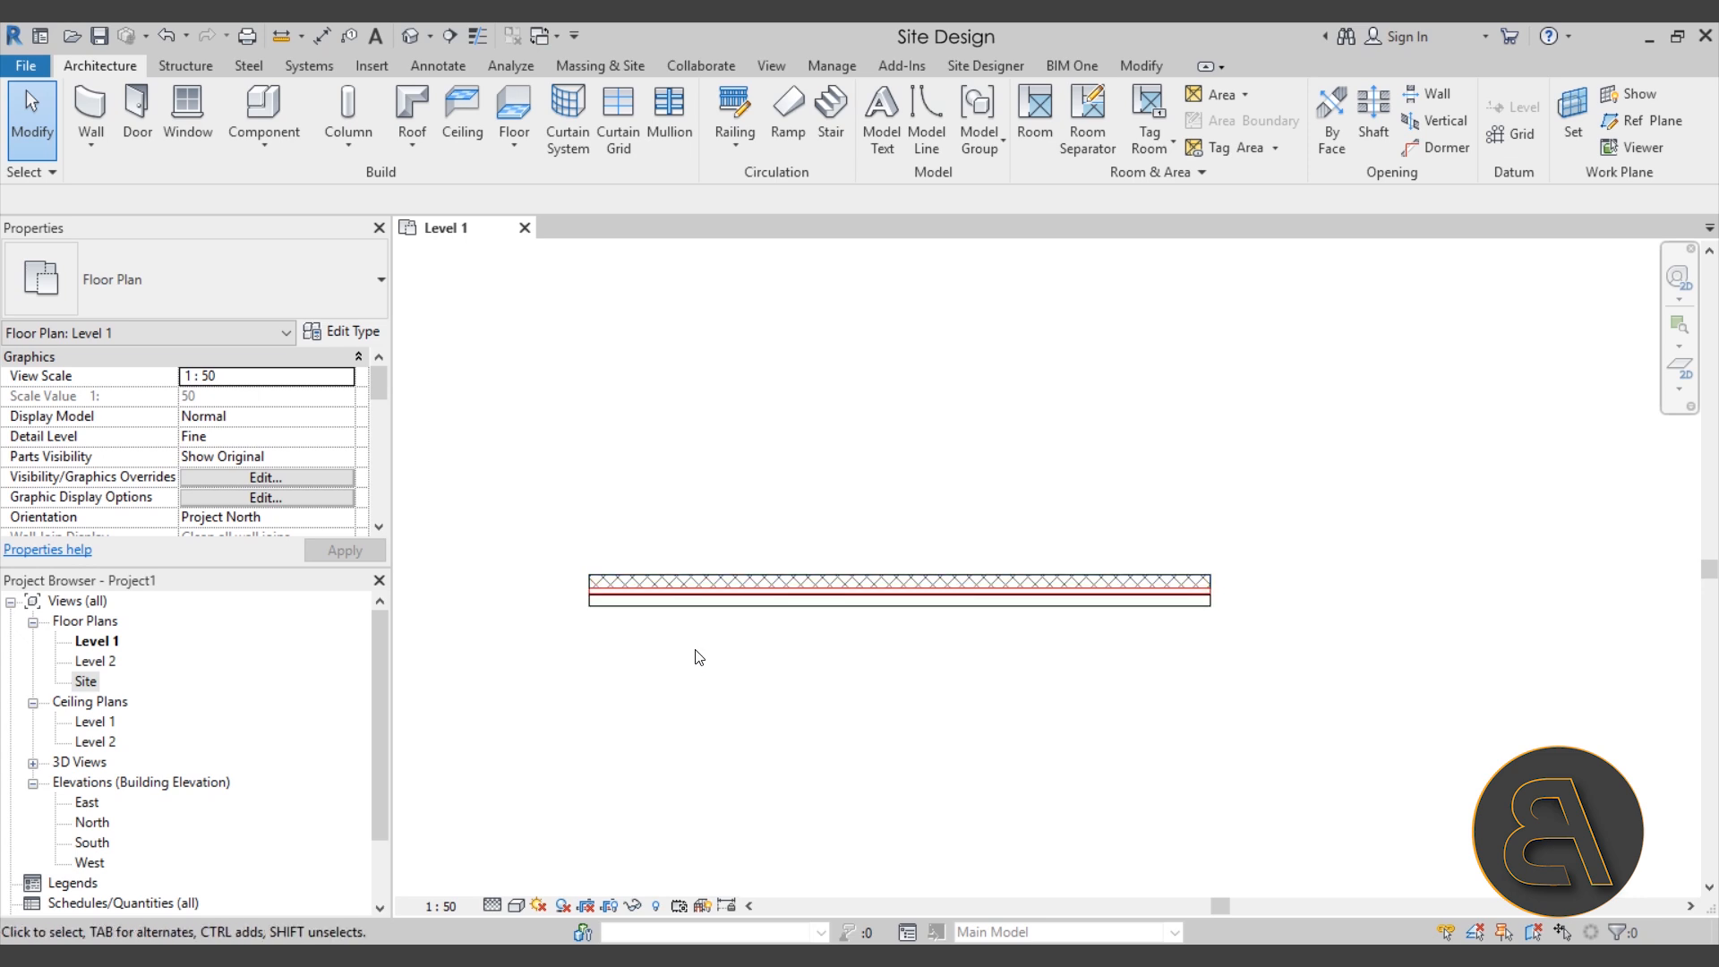
Step: Review the drafting and model patterns in the Fill Patterns settings and close them without making changes
click(829, 70)
click(717, 152)
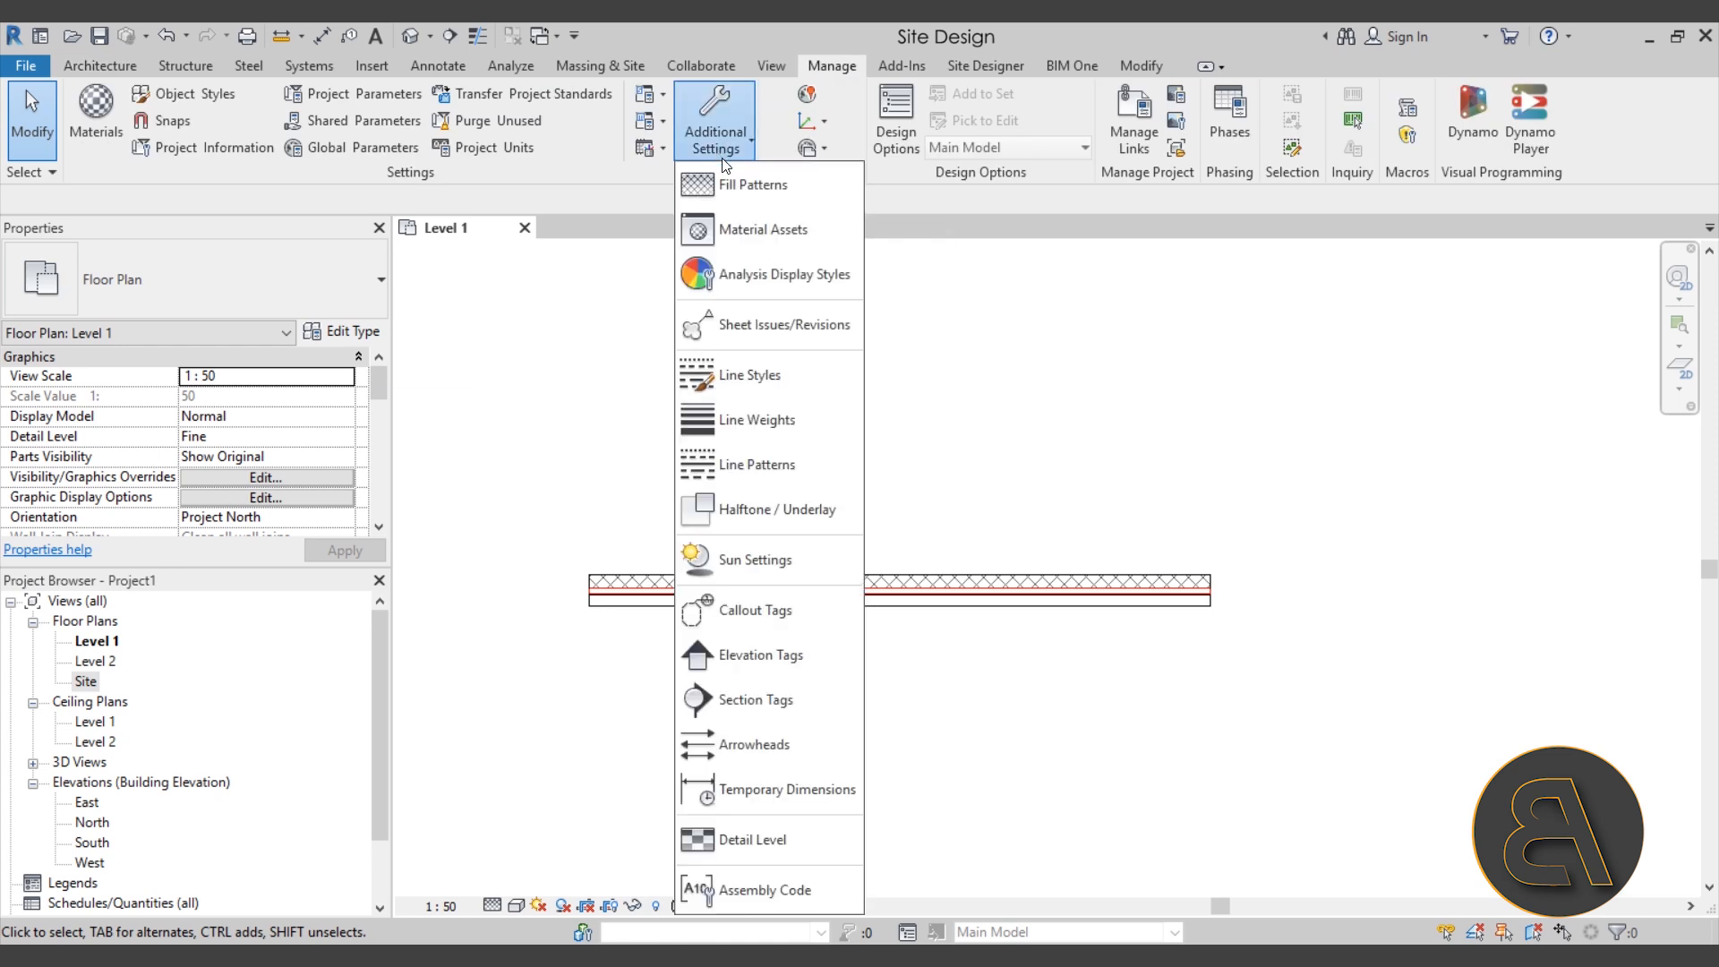
click(745, 185)
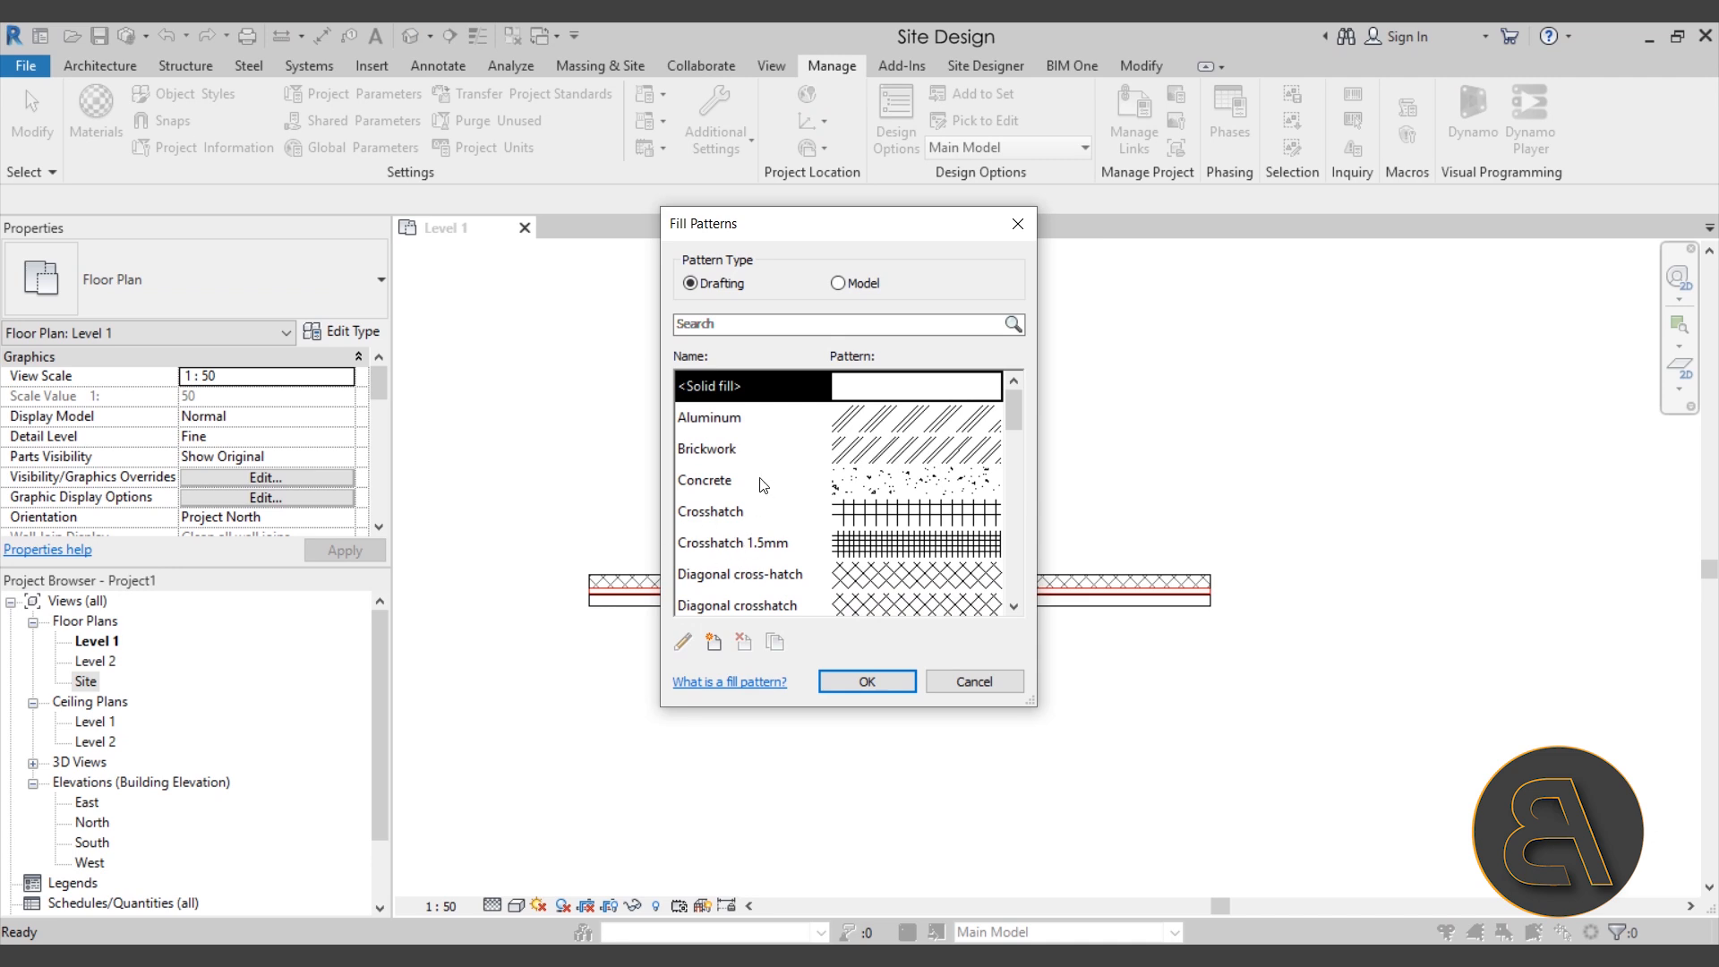
scroll(763, 485, down, 2)
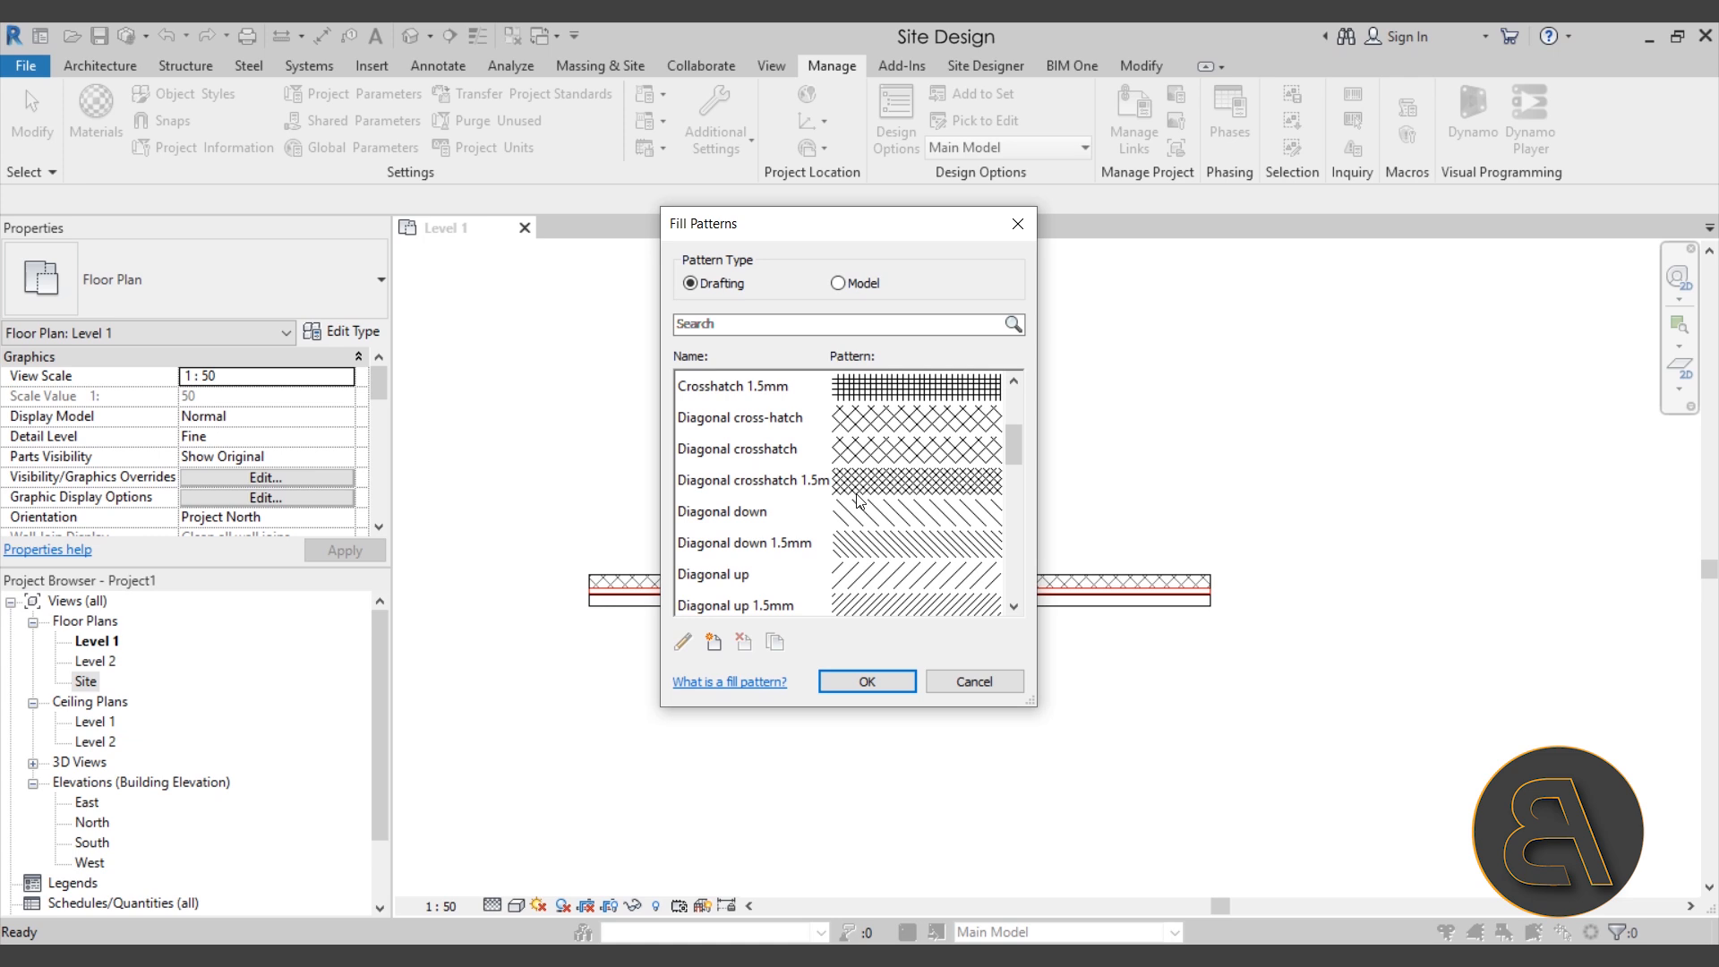
scroll(917, 530, up, 2)
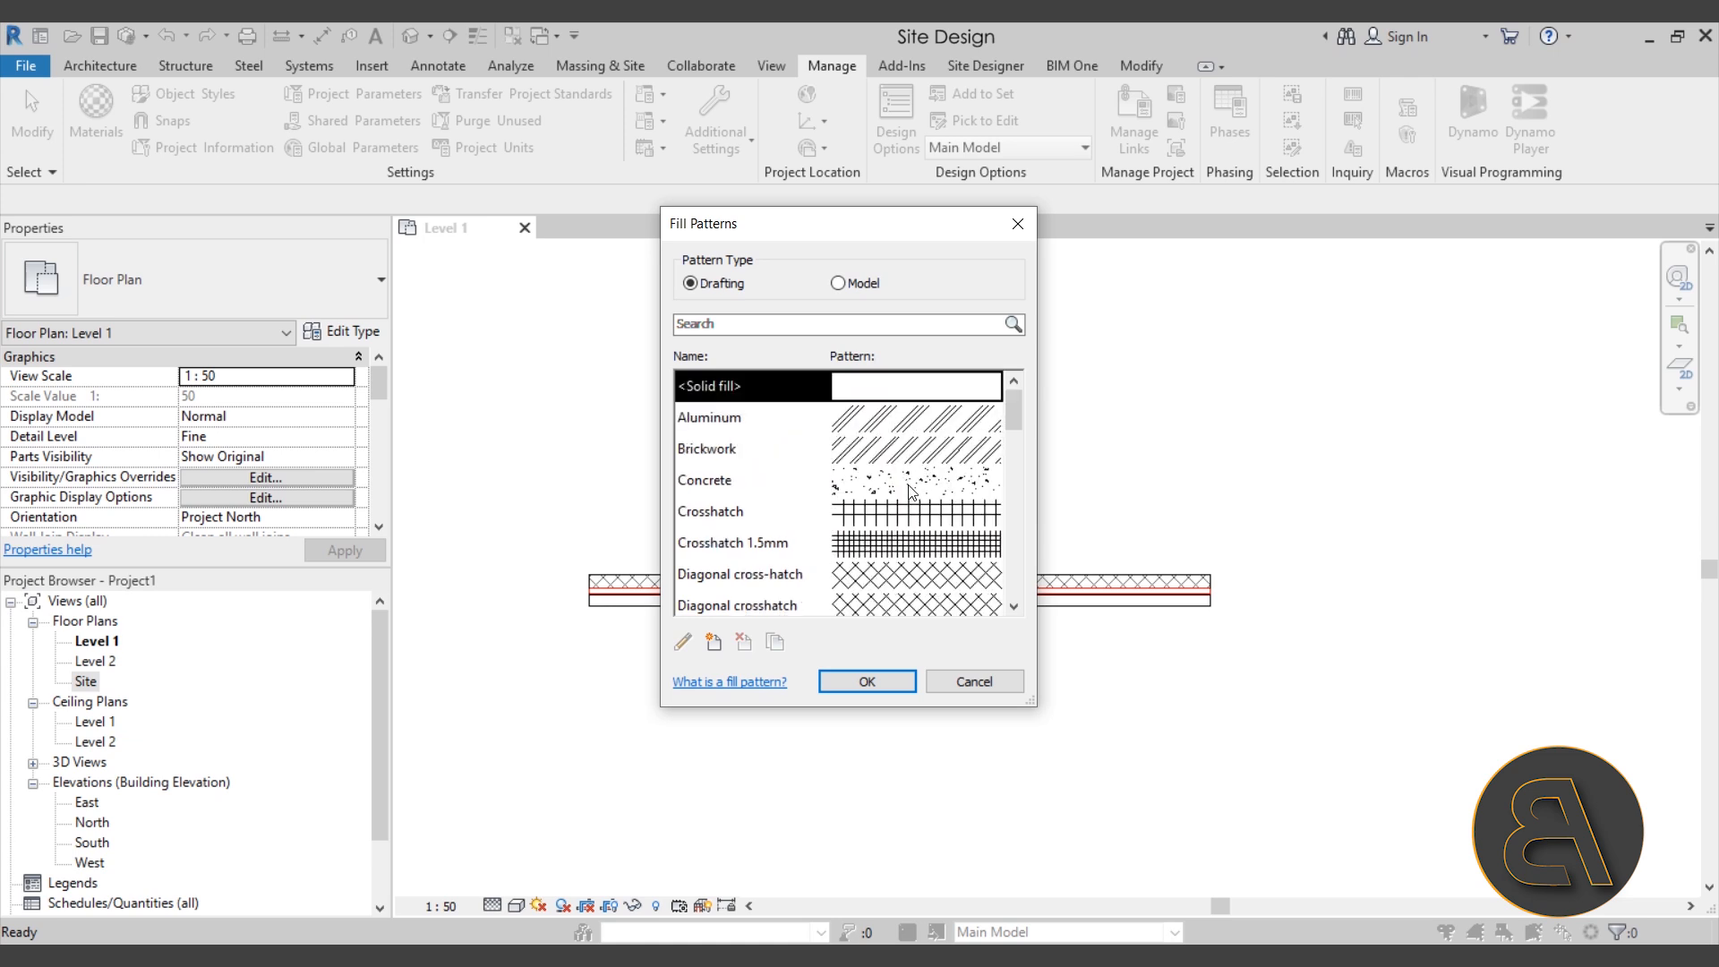
scroll(908, 491, down, 6)
scroll(908, 490, up, 6)
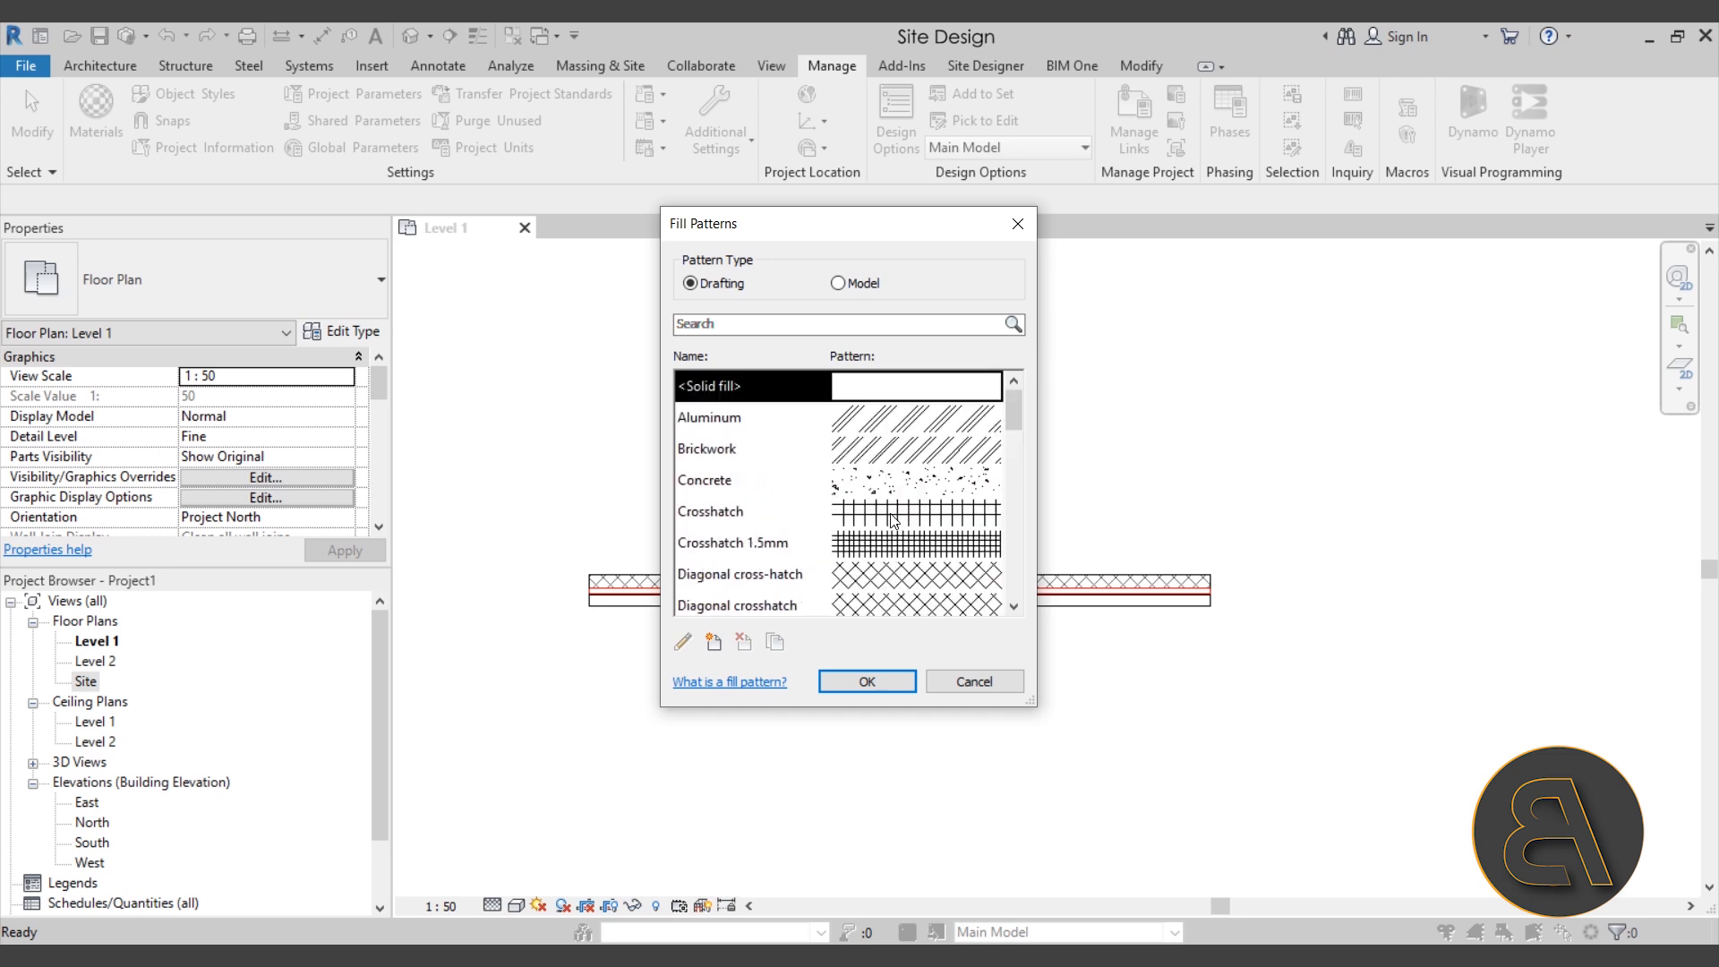
click(804, 419)
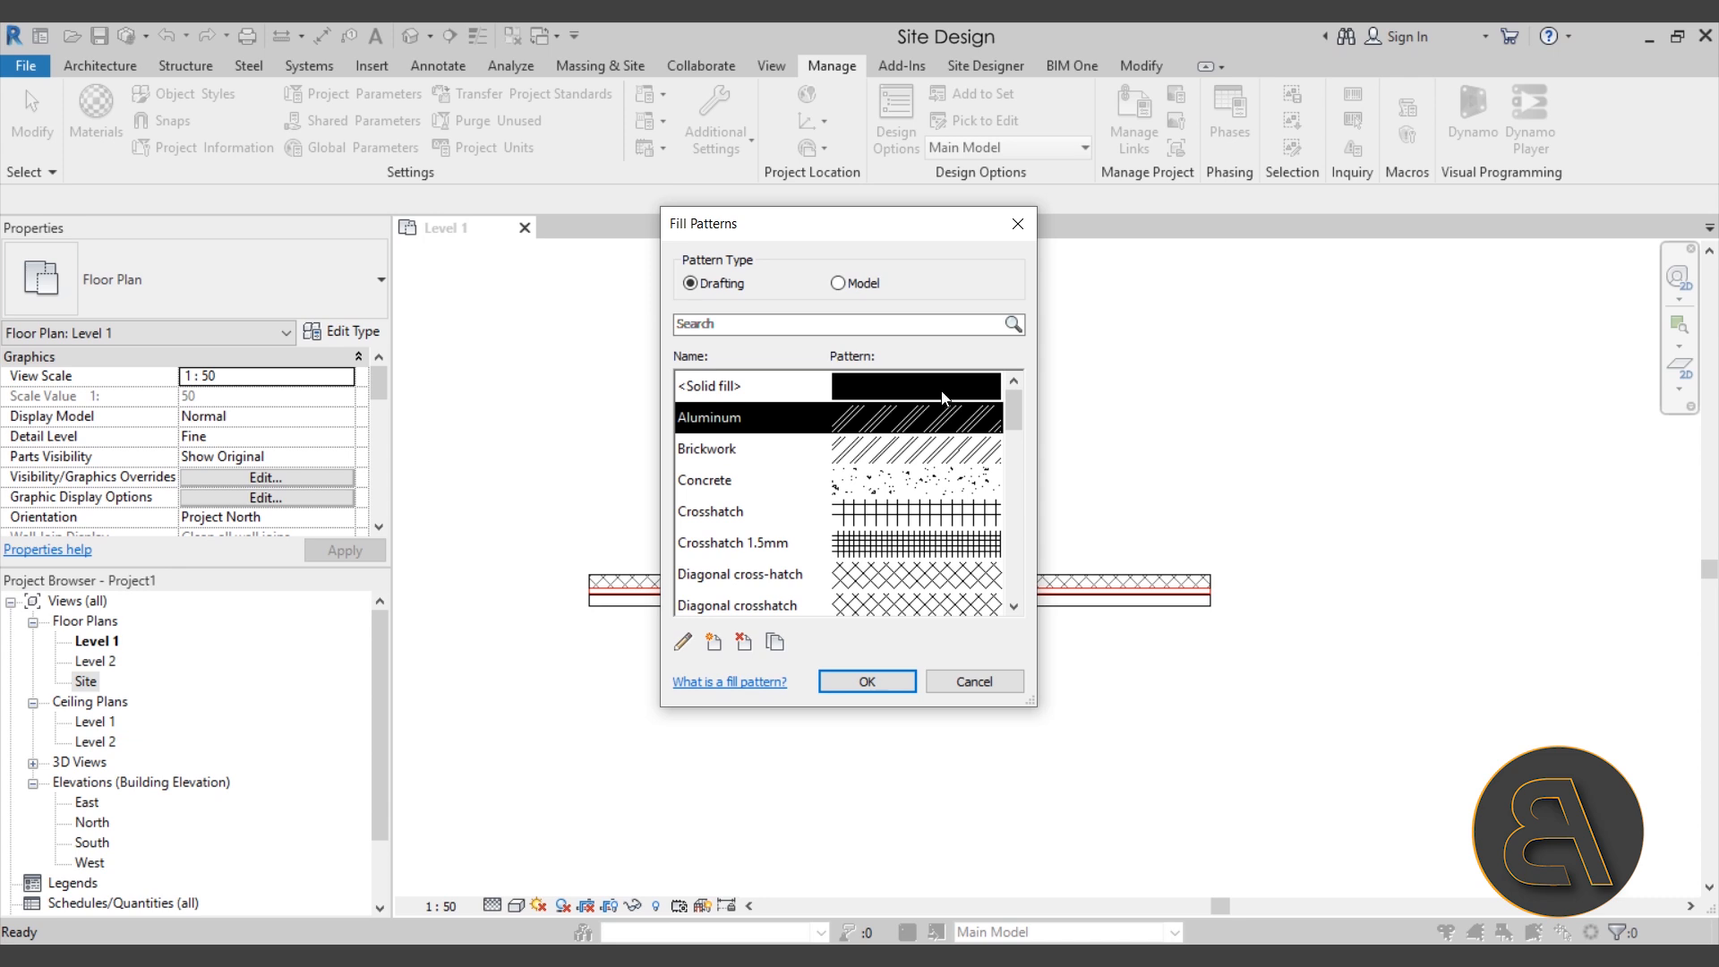
scroll(860, 412, down, 3)
scroll(837, 448, down, 1)
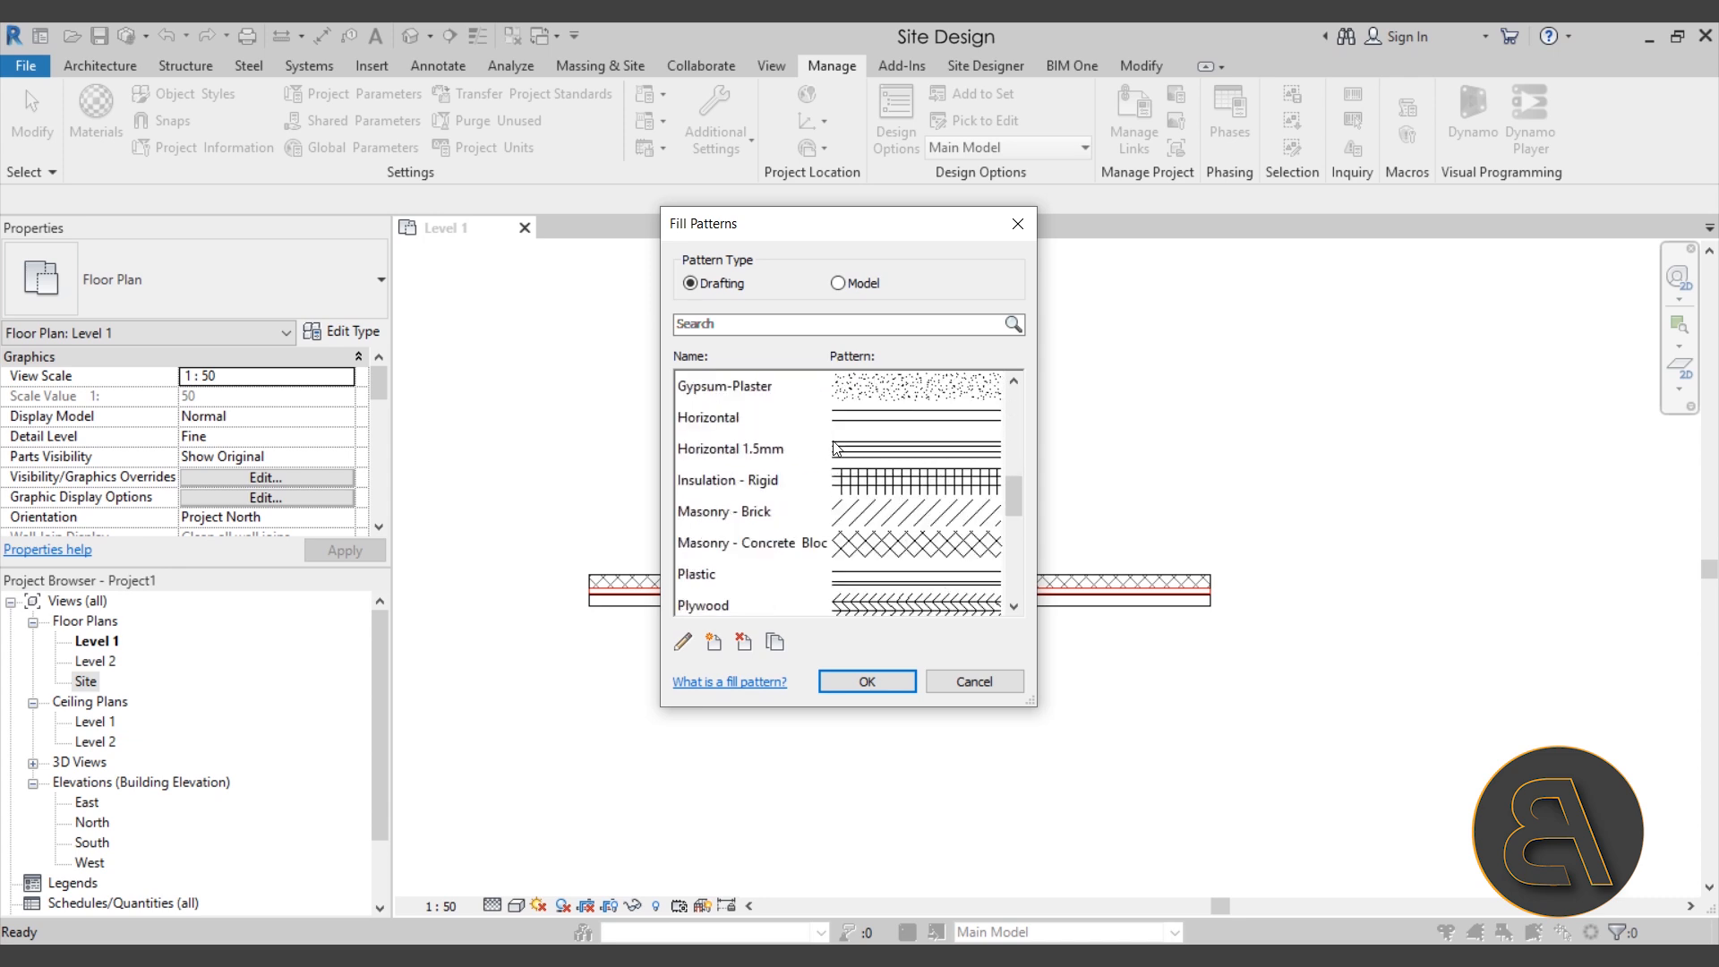
scroll(877, 442, down, 5)
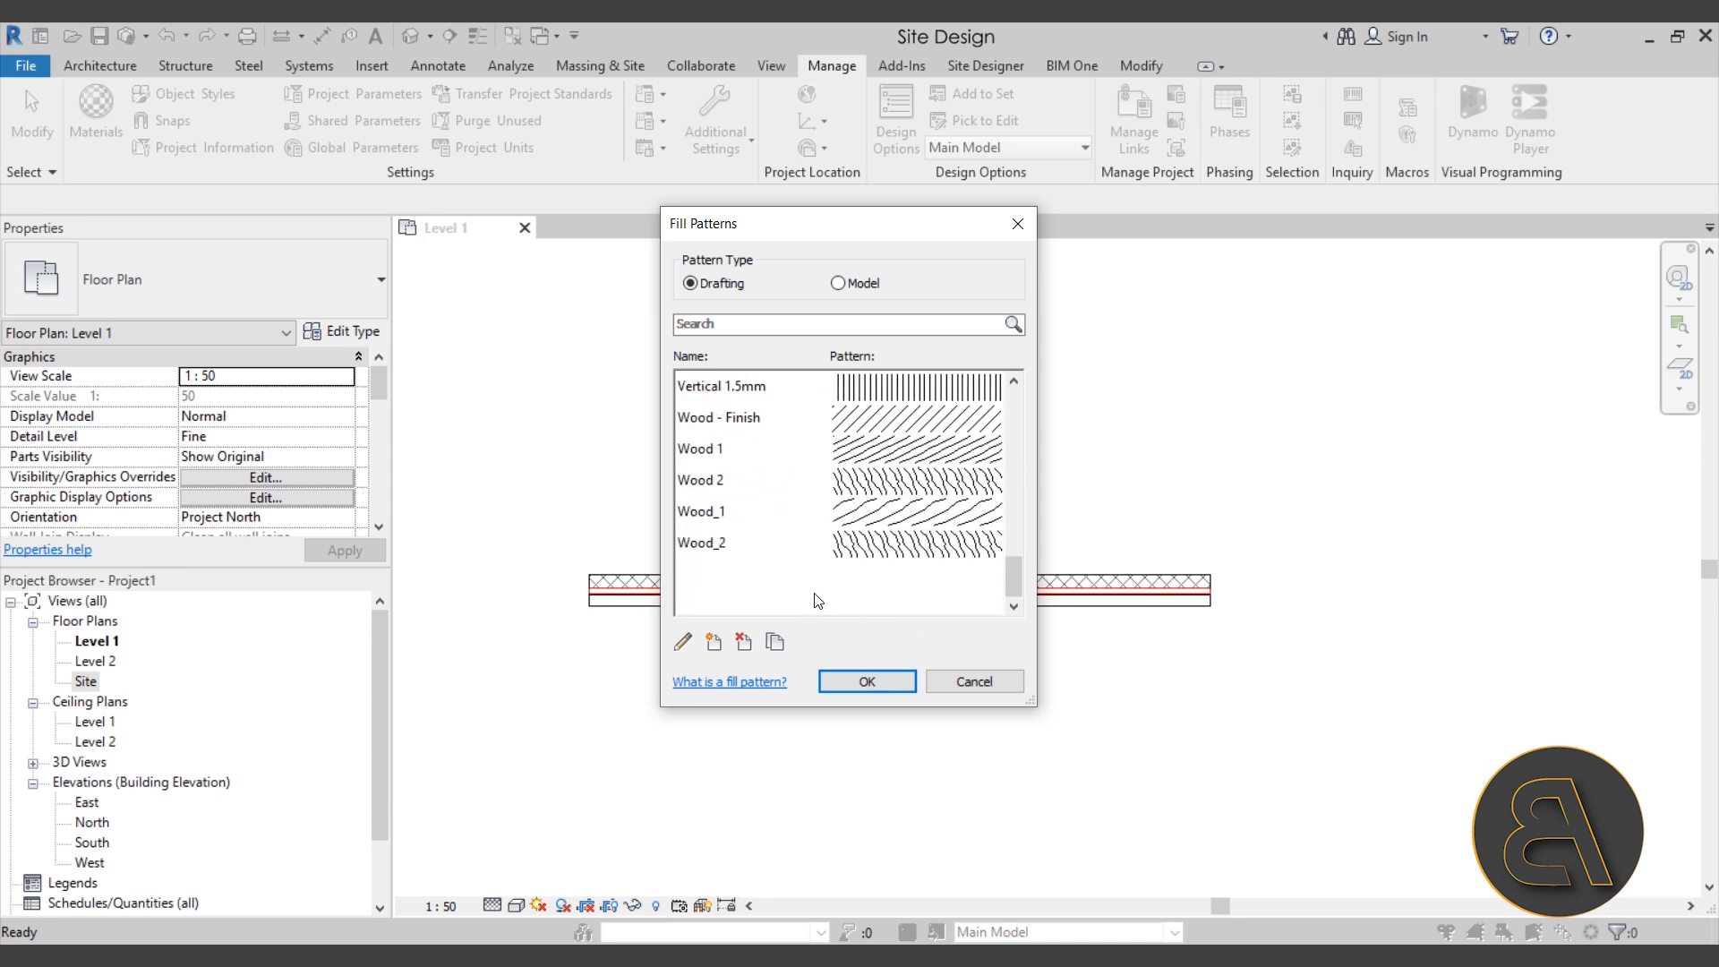
scroll(811, 564, up, 9)
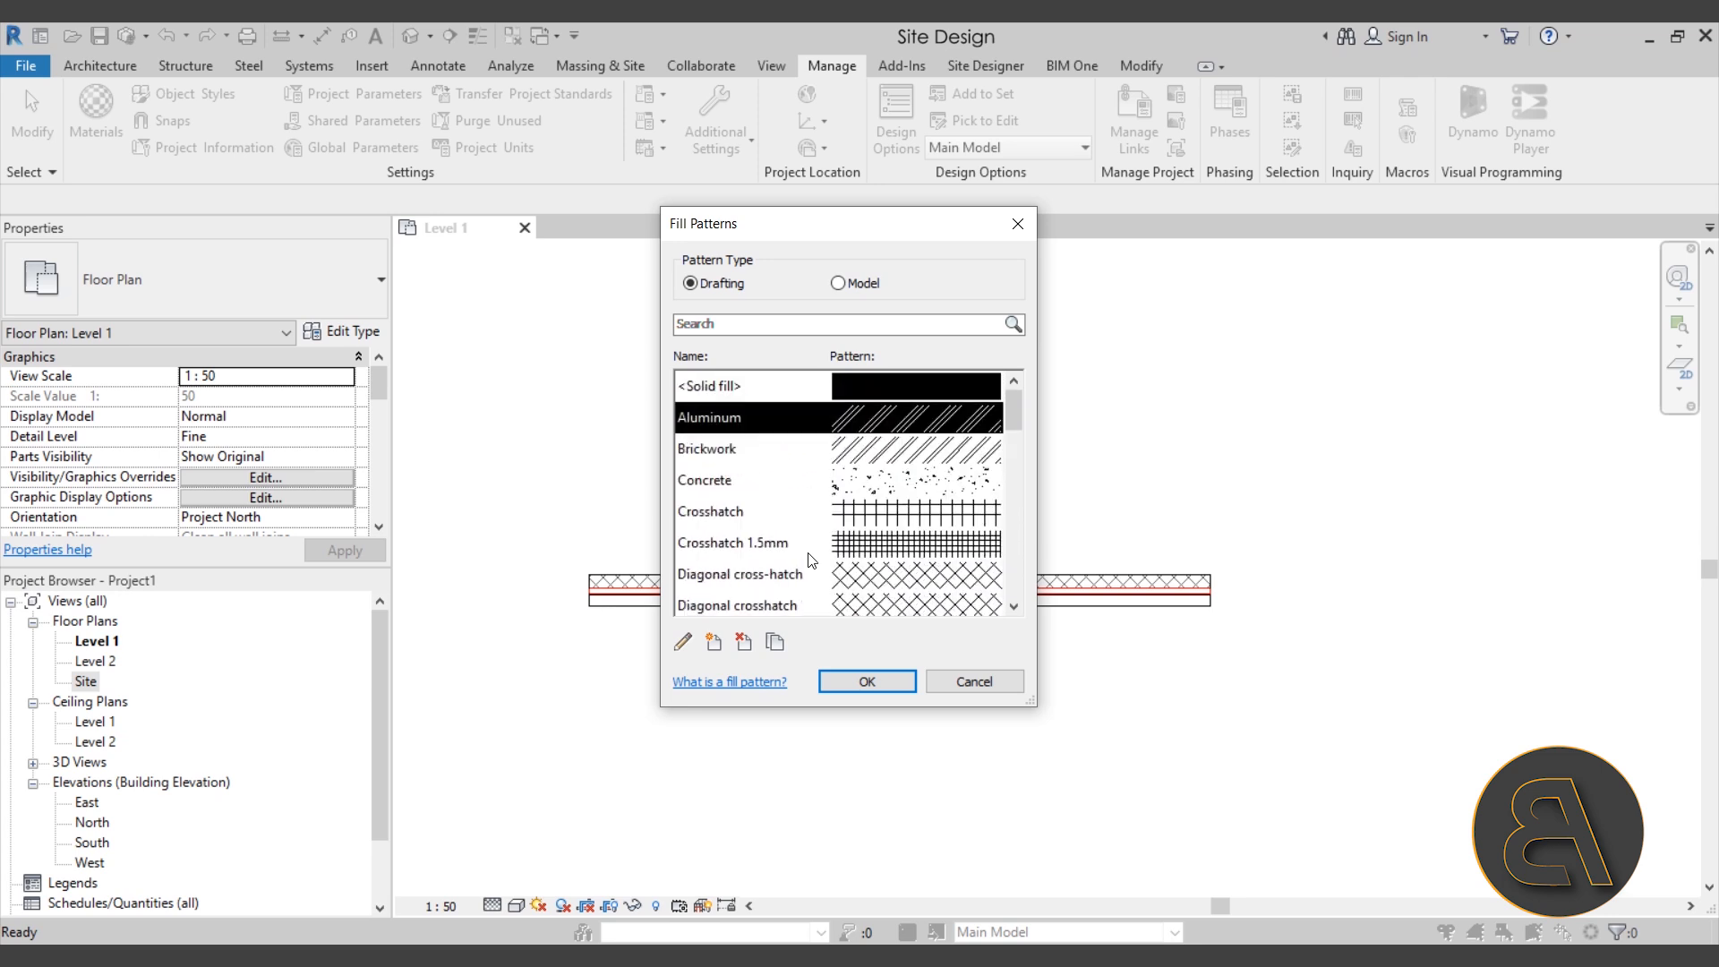
click(840, 284)
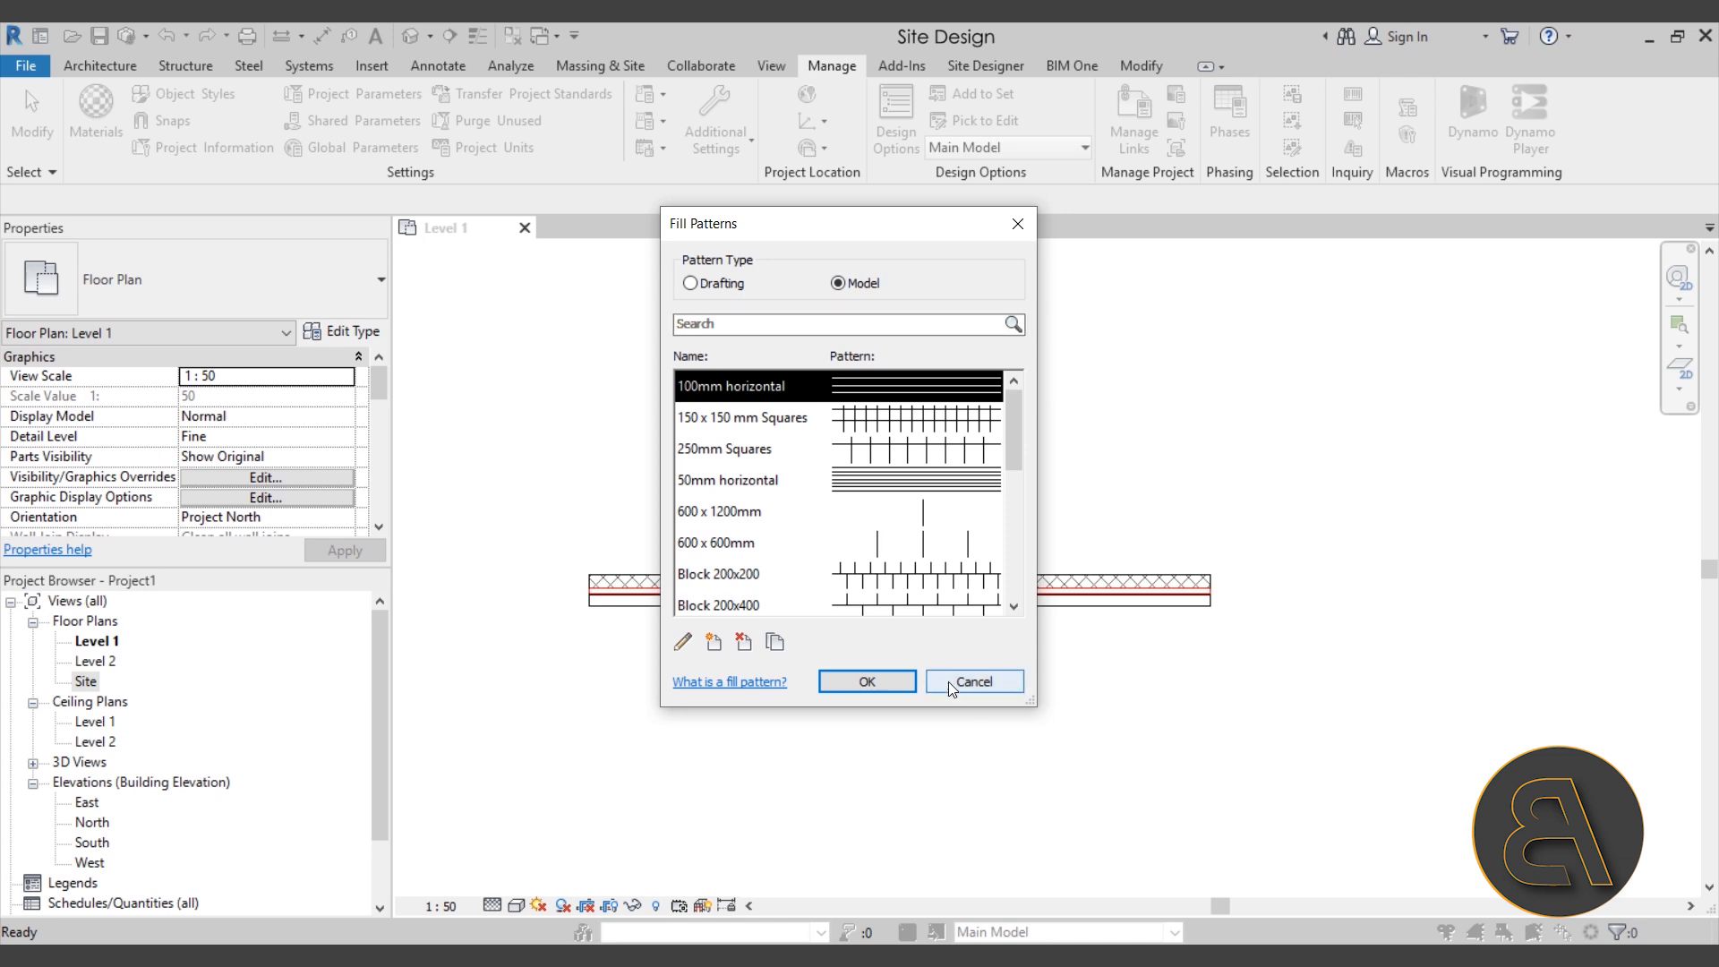
click(977, 686)
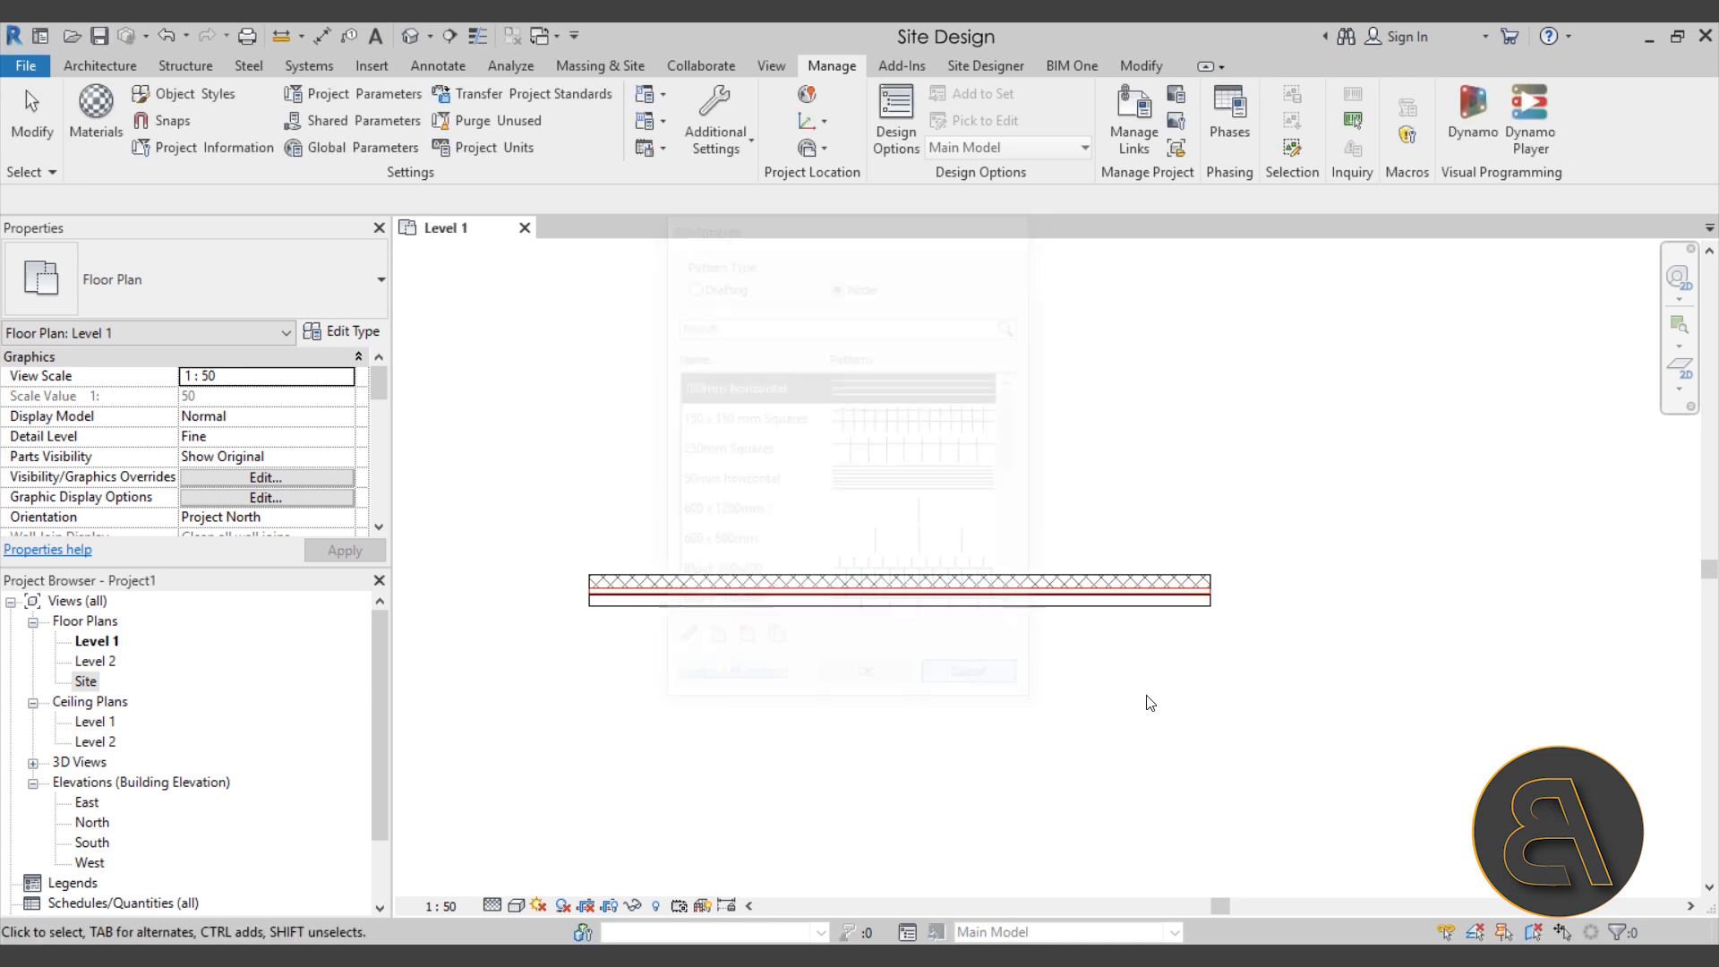
Step: Delete the block wall from the Level 1 plan
click(961, 618)
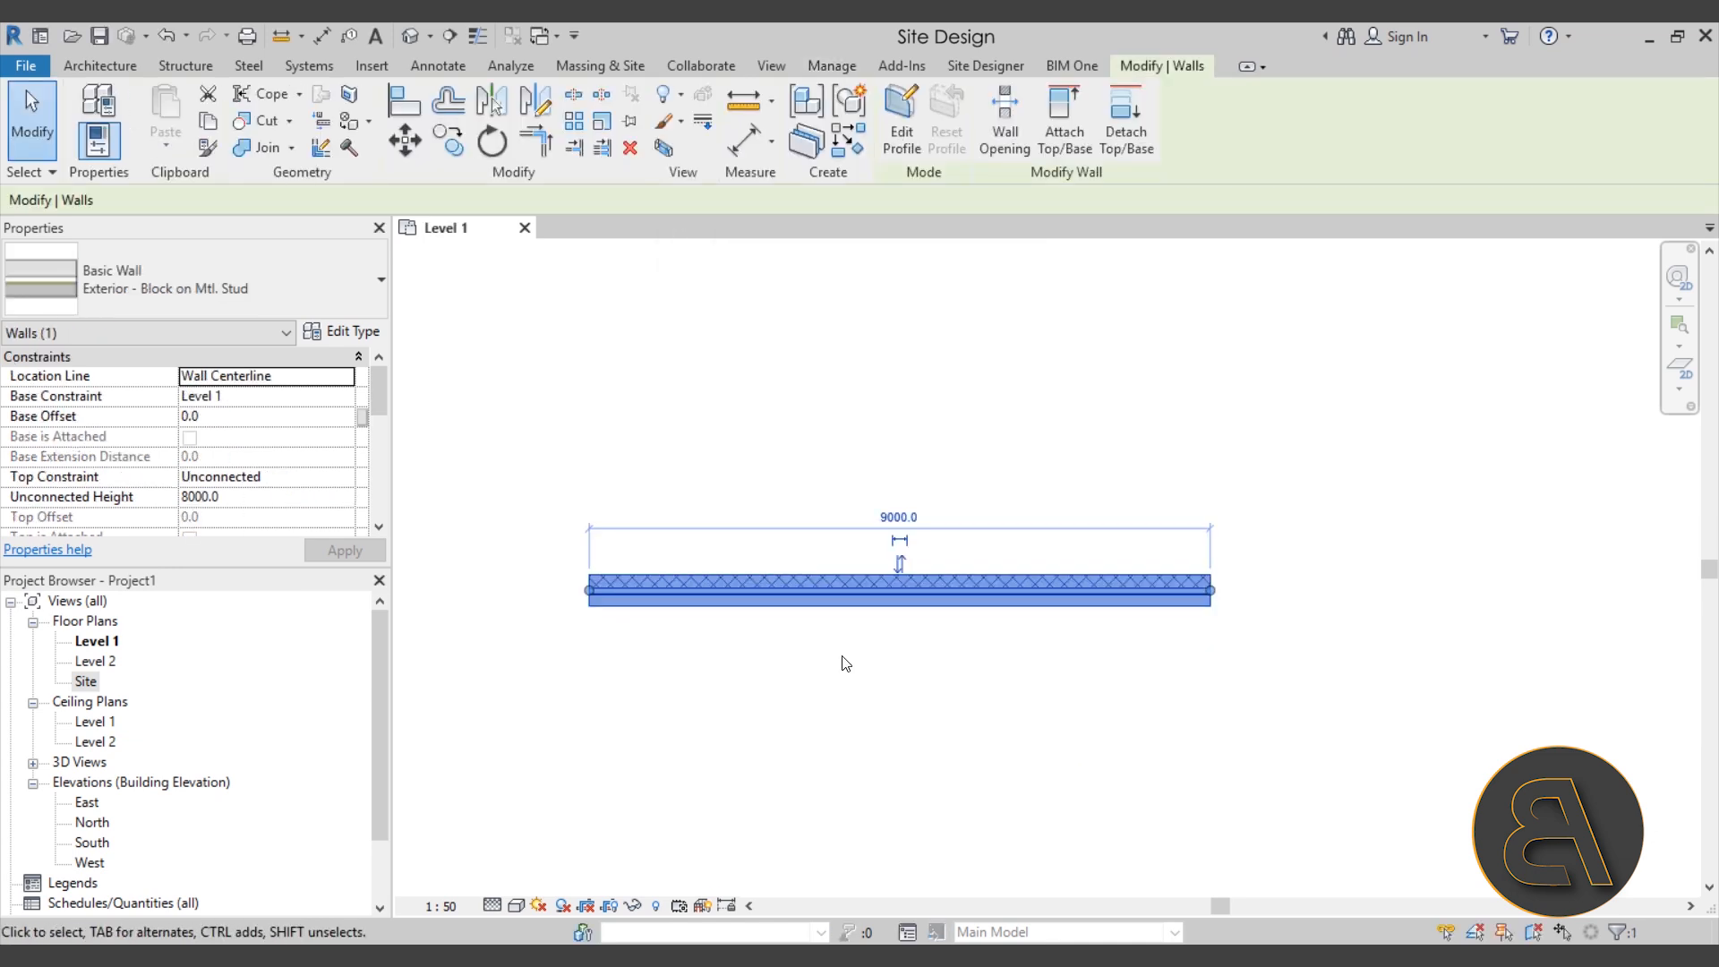
click(842, 663)
click(849, 601)
key(Delete)
Step: Draw a horizontal wall of type Exterior - Brick on Mtl. Stud in the Level 1 plan
click(111, 63)
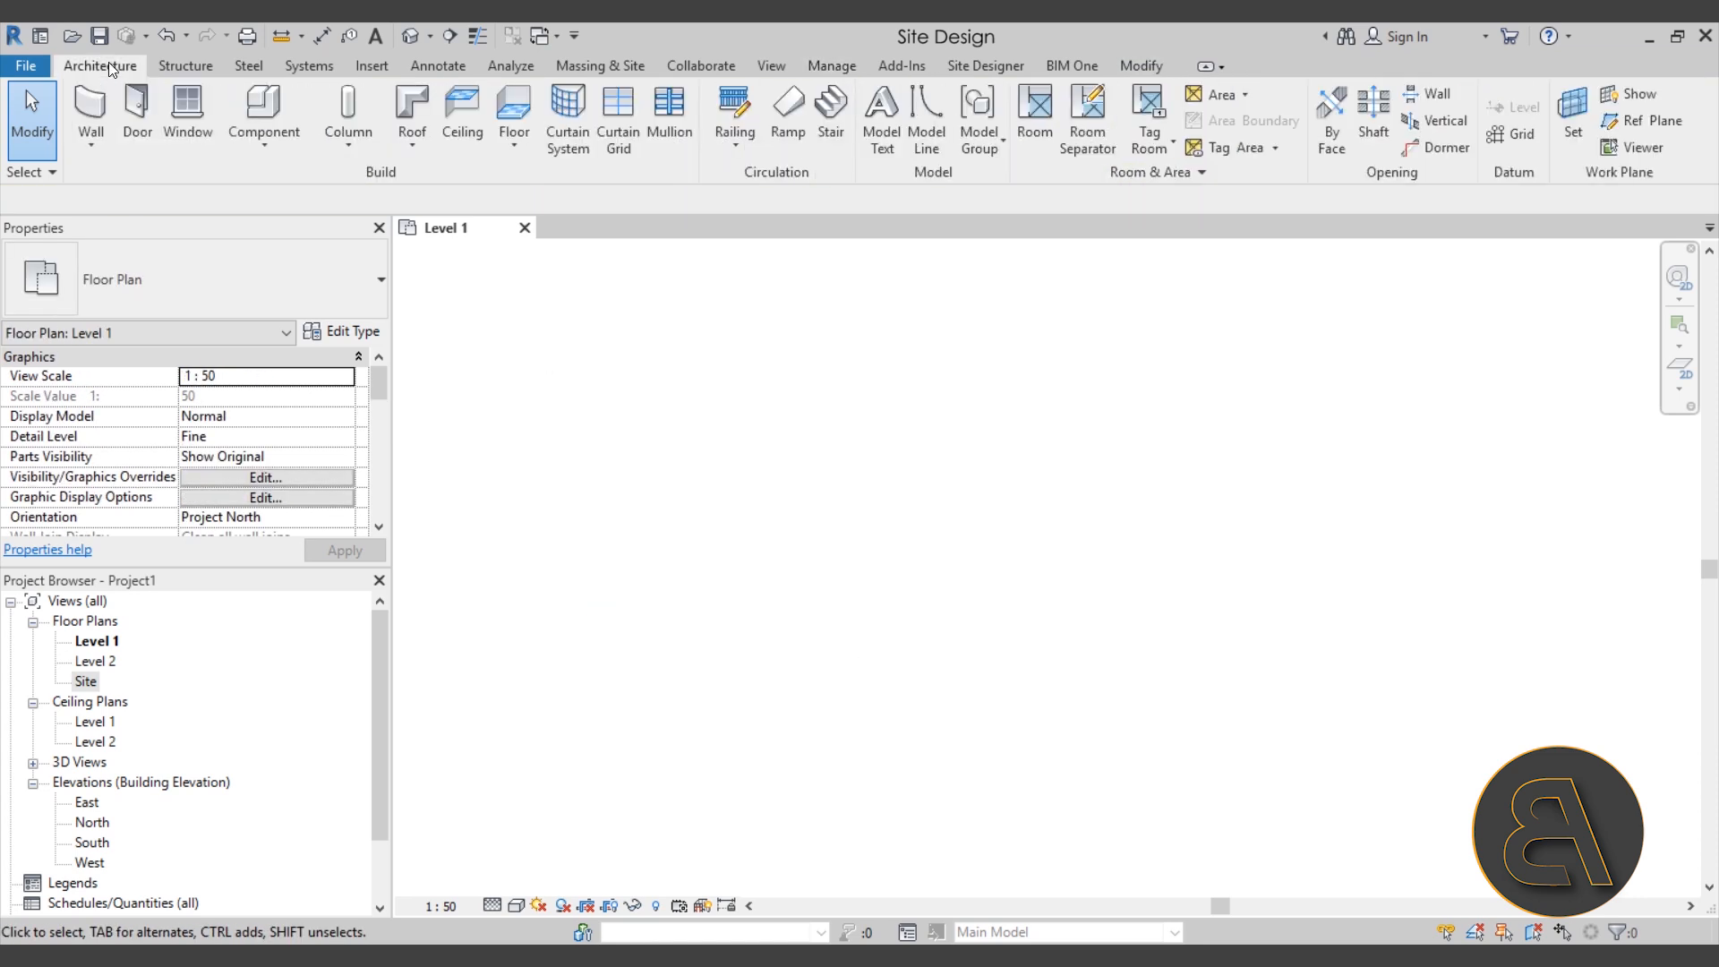
click(89, 109)
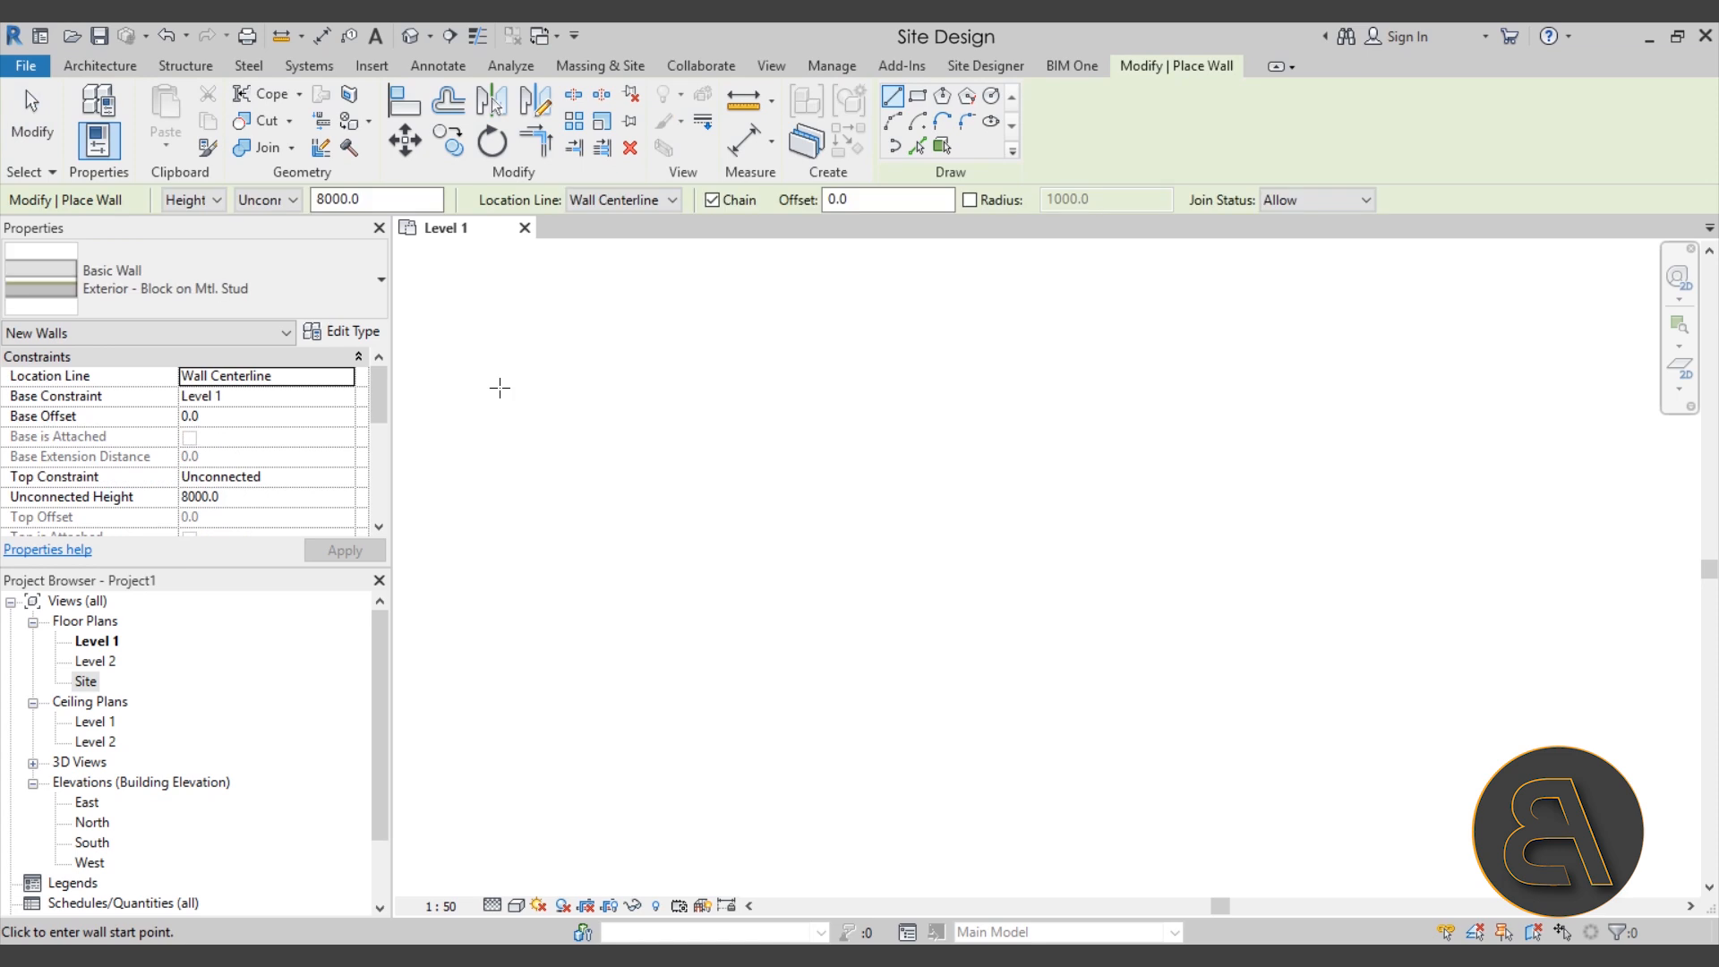
click(212, 299)
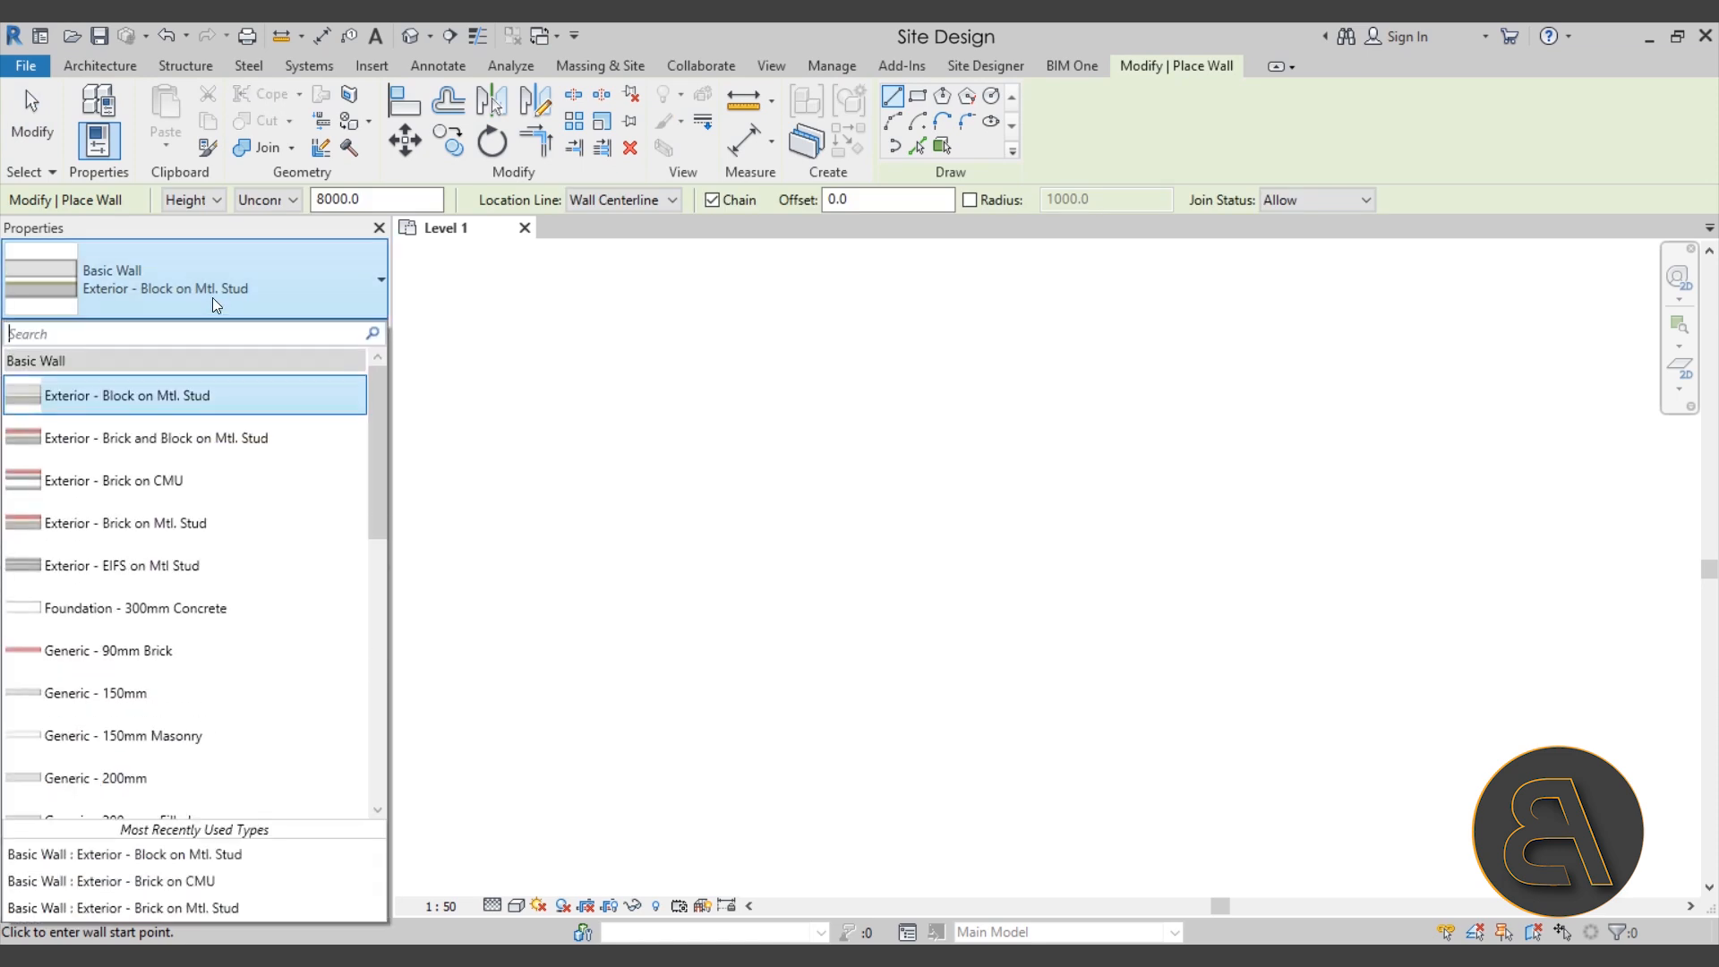
click(103, 524)
click(806, 606)
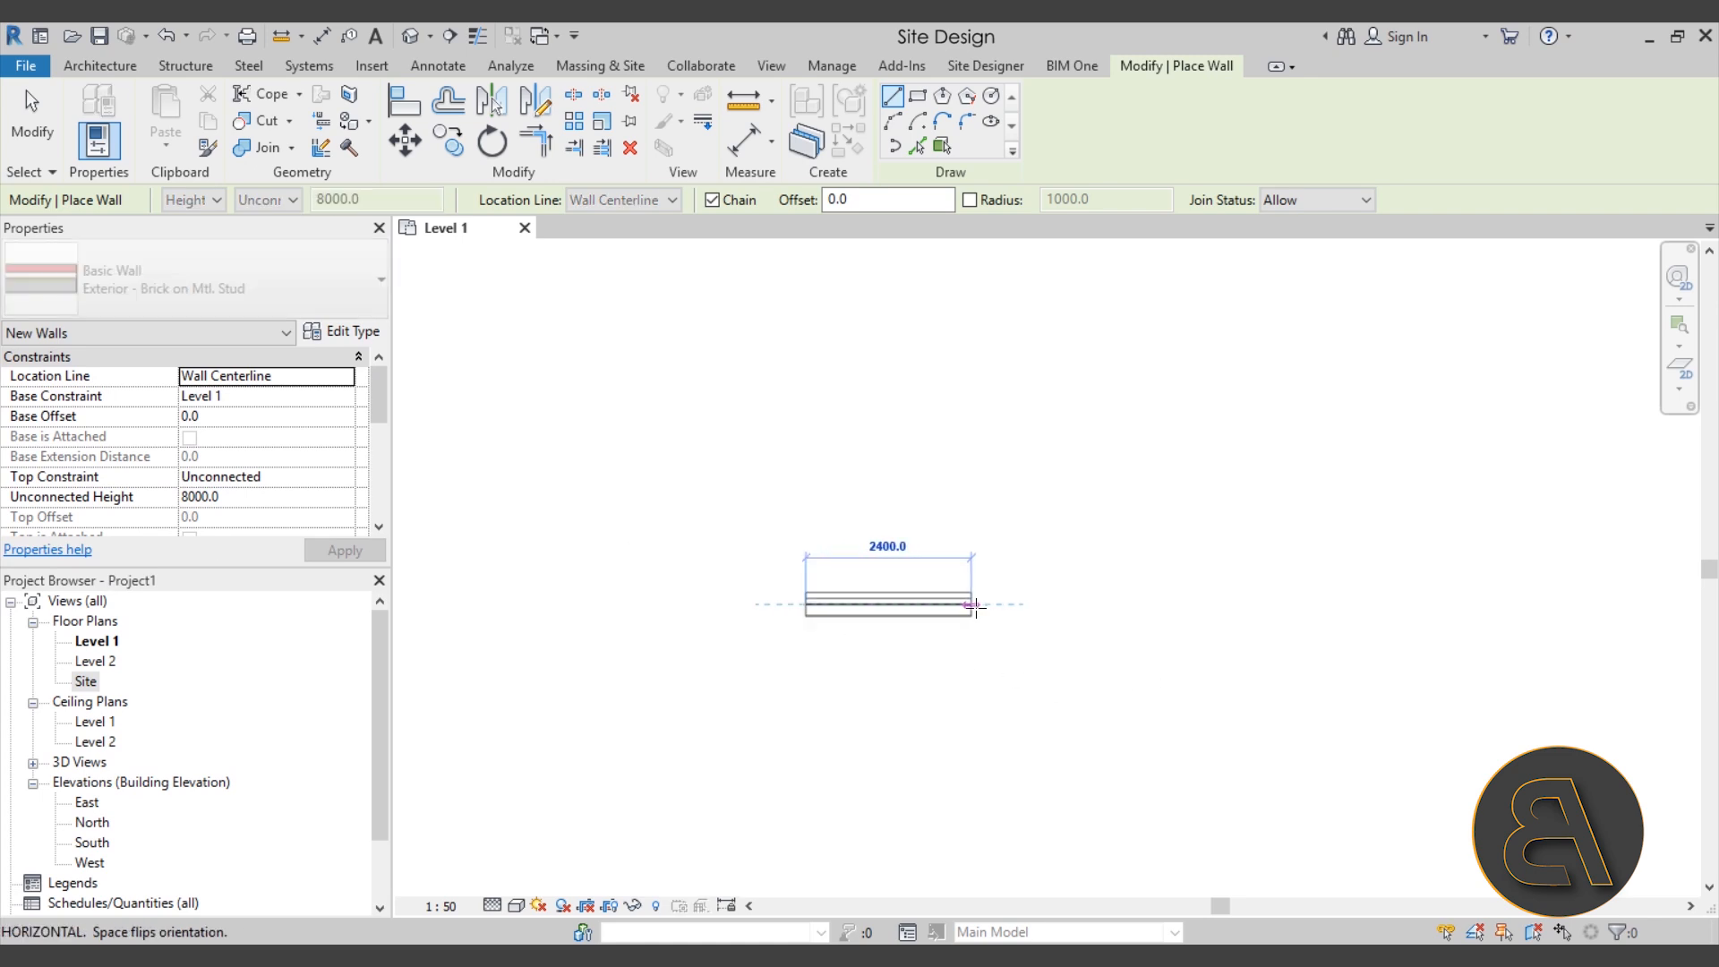
click(1082, 606)
scroll(949, 591, up, 3)
key(Escape)
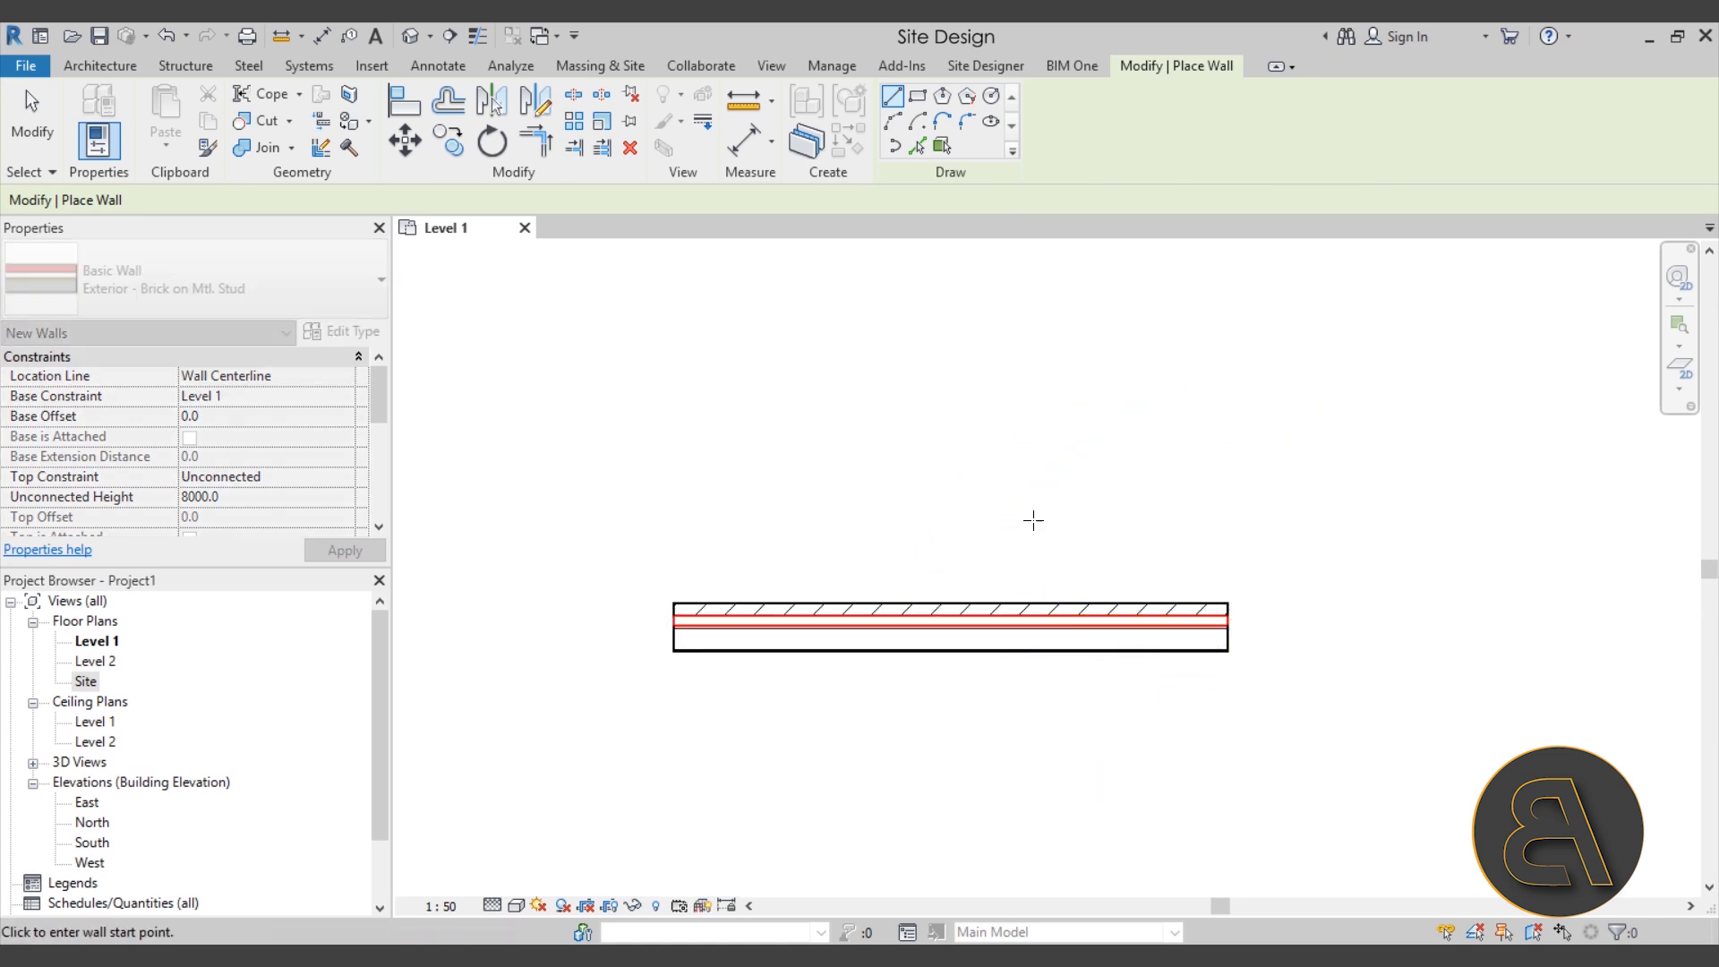
key(Escape)
scroll(847, 534, down, 1)
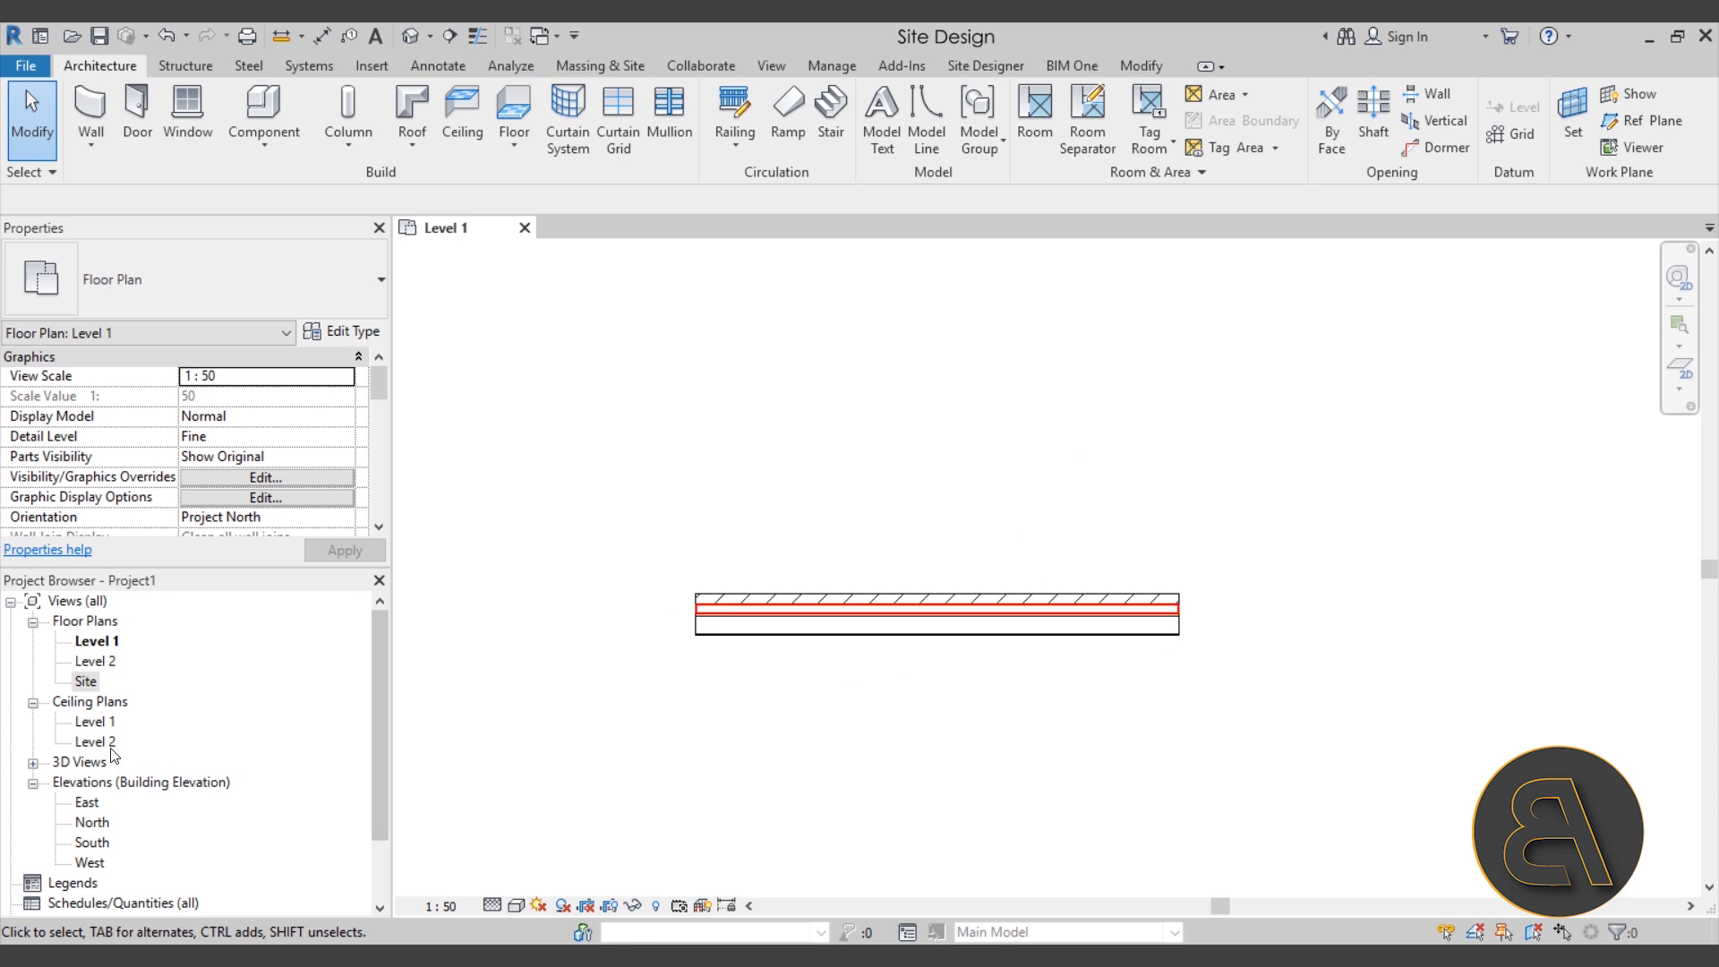
Step: Open the North elevation and examine the brick wall's surface pattern at several magnifications
click(94, 824)
double_click(94, 824)
scroll(1124, 573, up, 2)
scroll(962, 696, up, 2)
middle_drag(1116, 692, 1067, 648)
scroll(878, 729, up, 2)
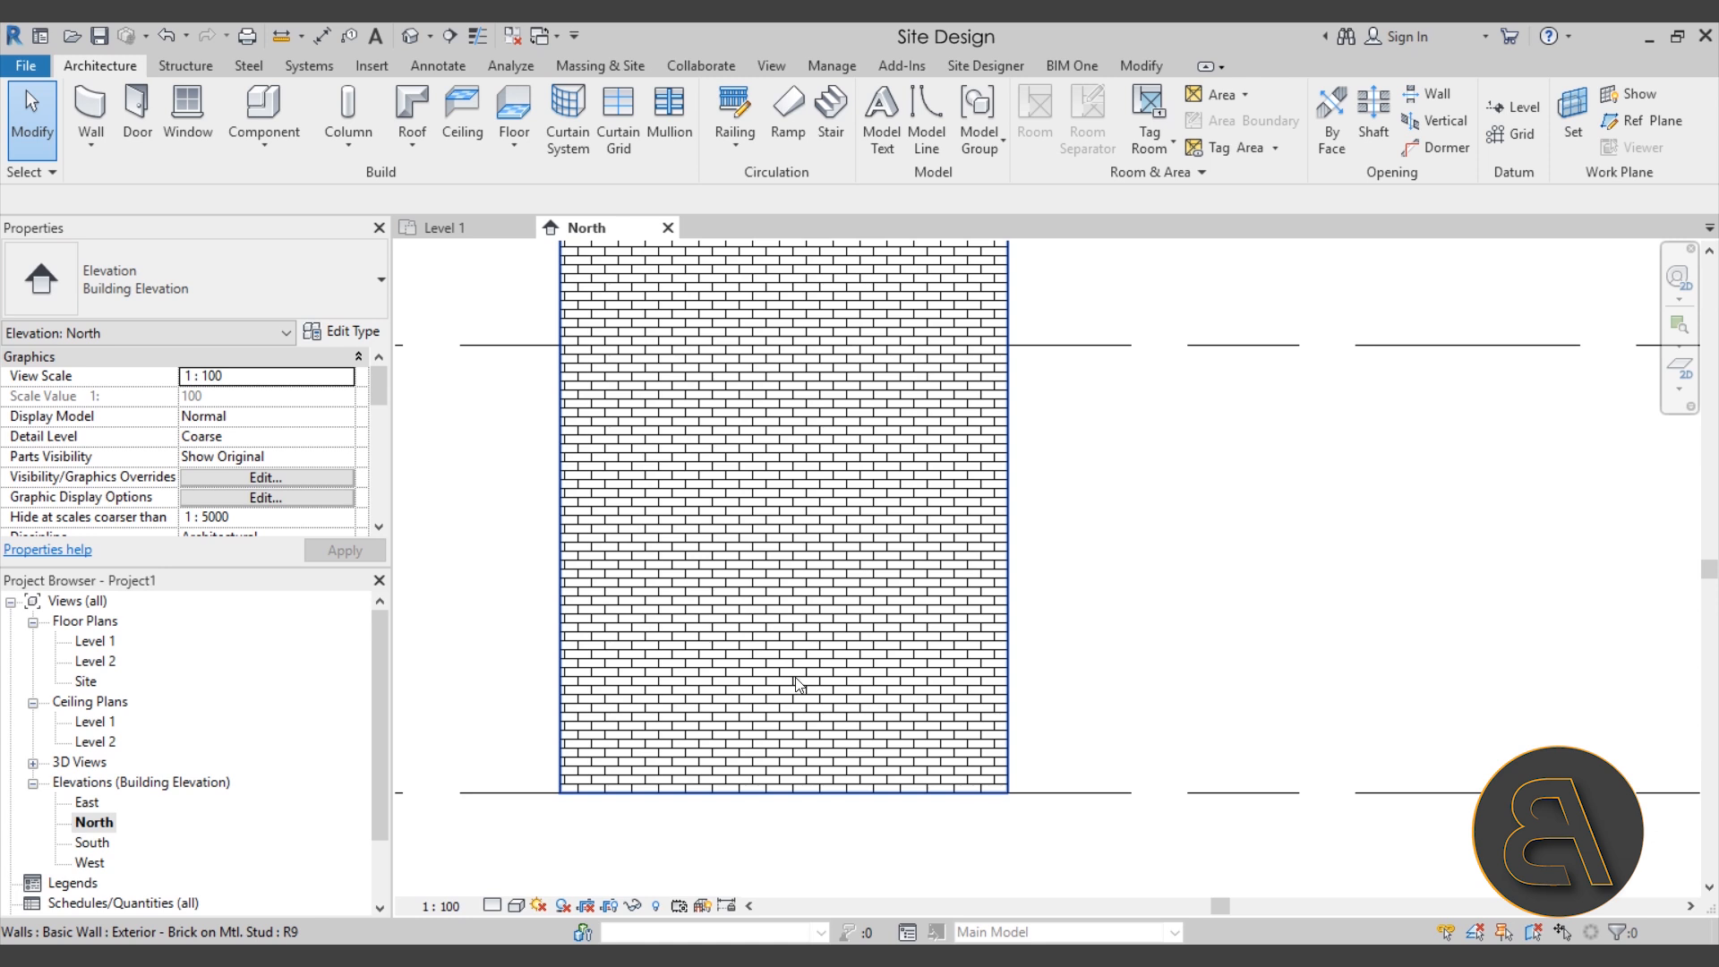
scroll(895, 626, down, 3)
scroll(836, 528, up, 3)
scroll(812, 544, down, 1)
scroll(810, 560, up, 2)
middle_drag(788, 656, 810, 544)
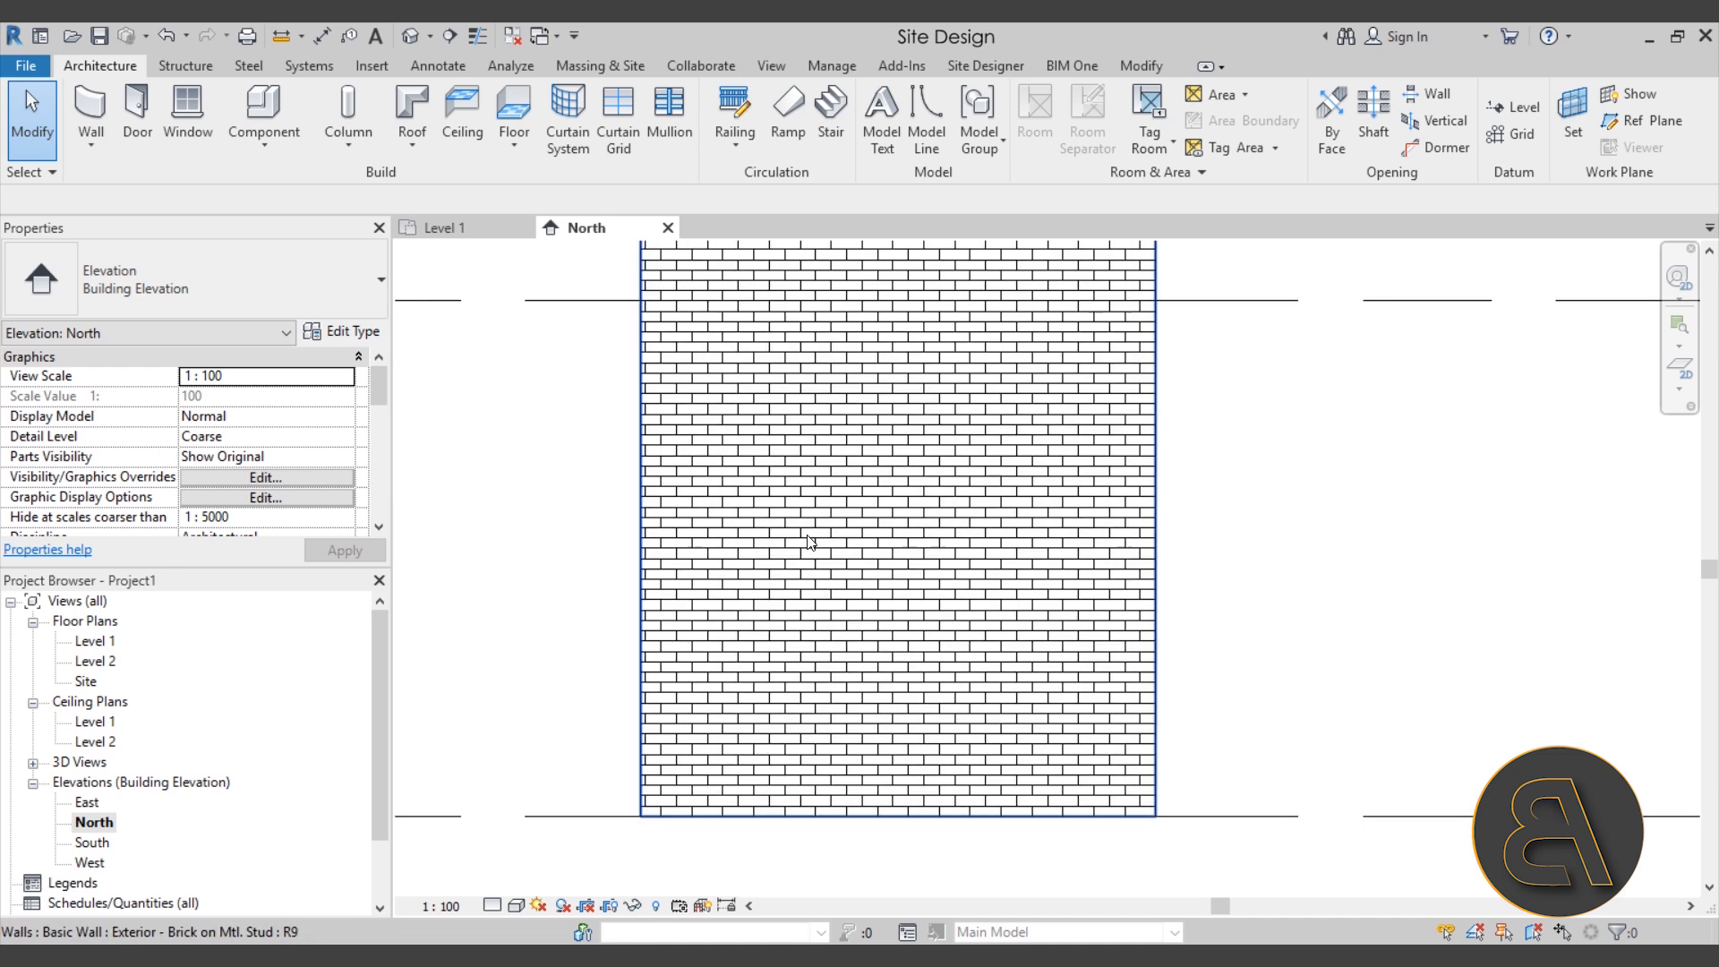
Step: Set the North elevation's view scale to 1:10
click(453, 907)
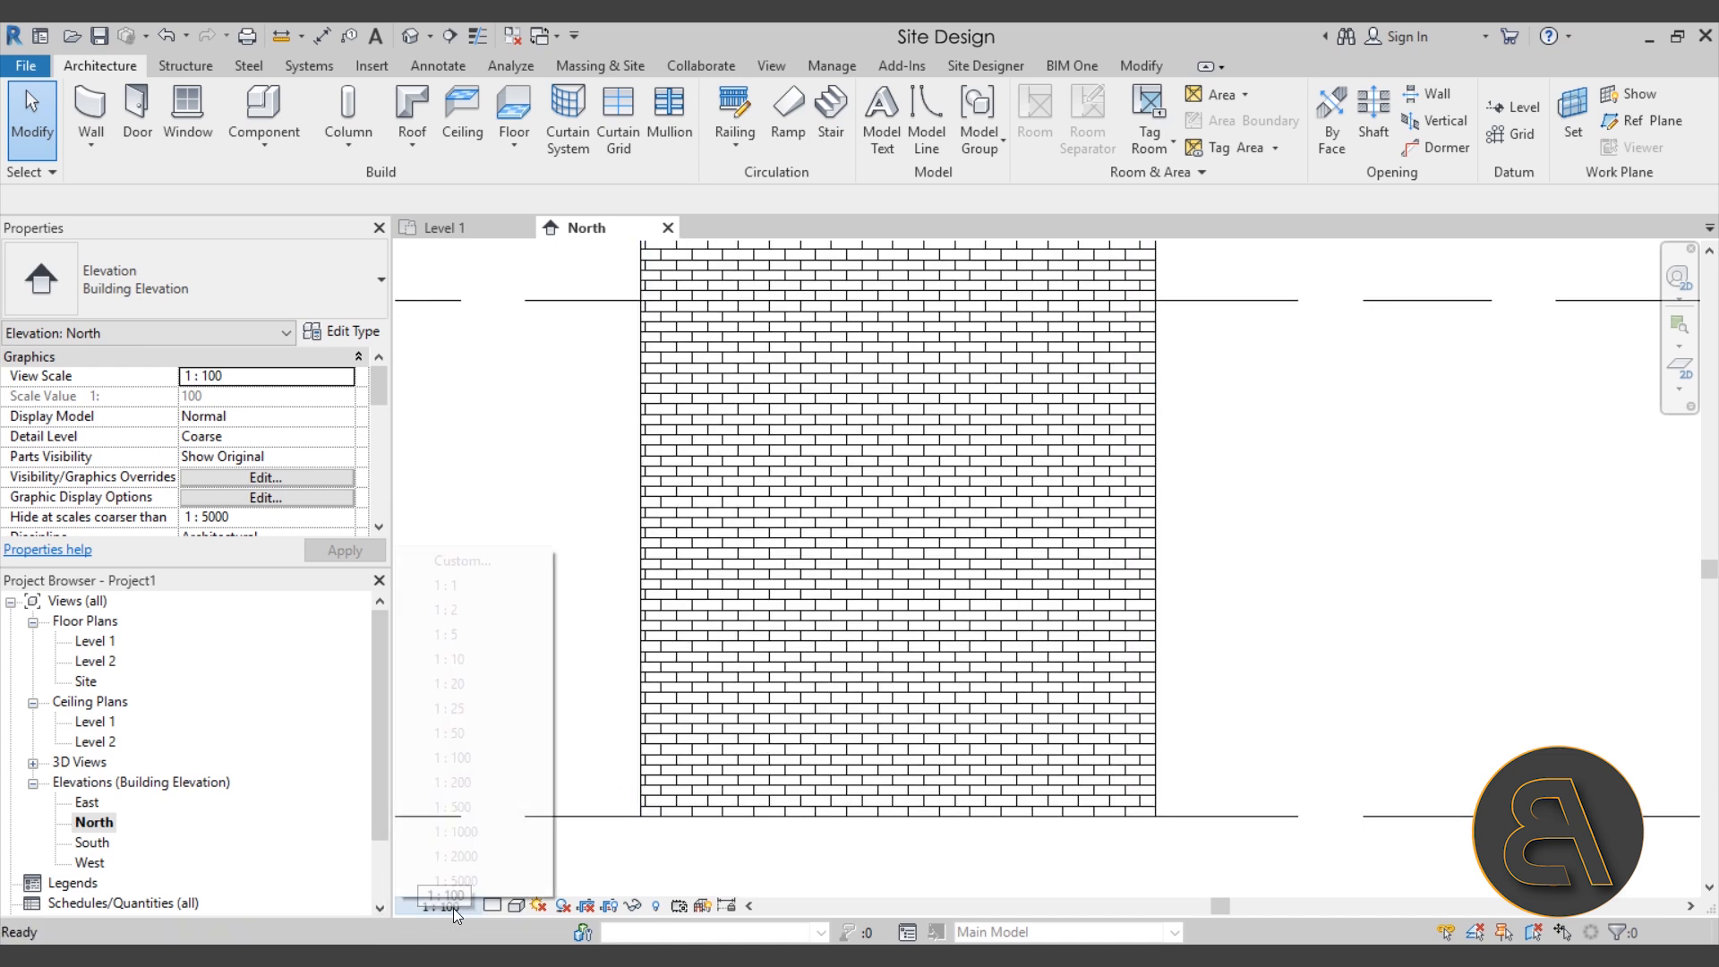
click(476, 664)
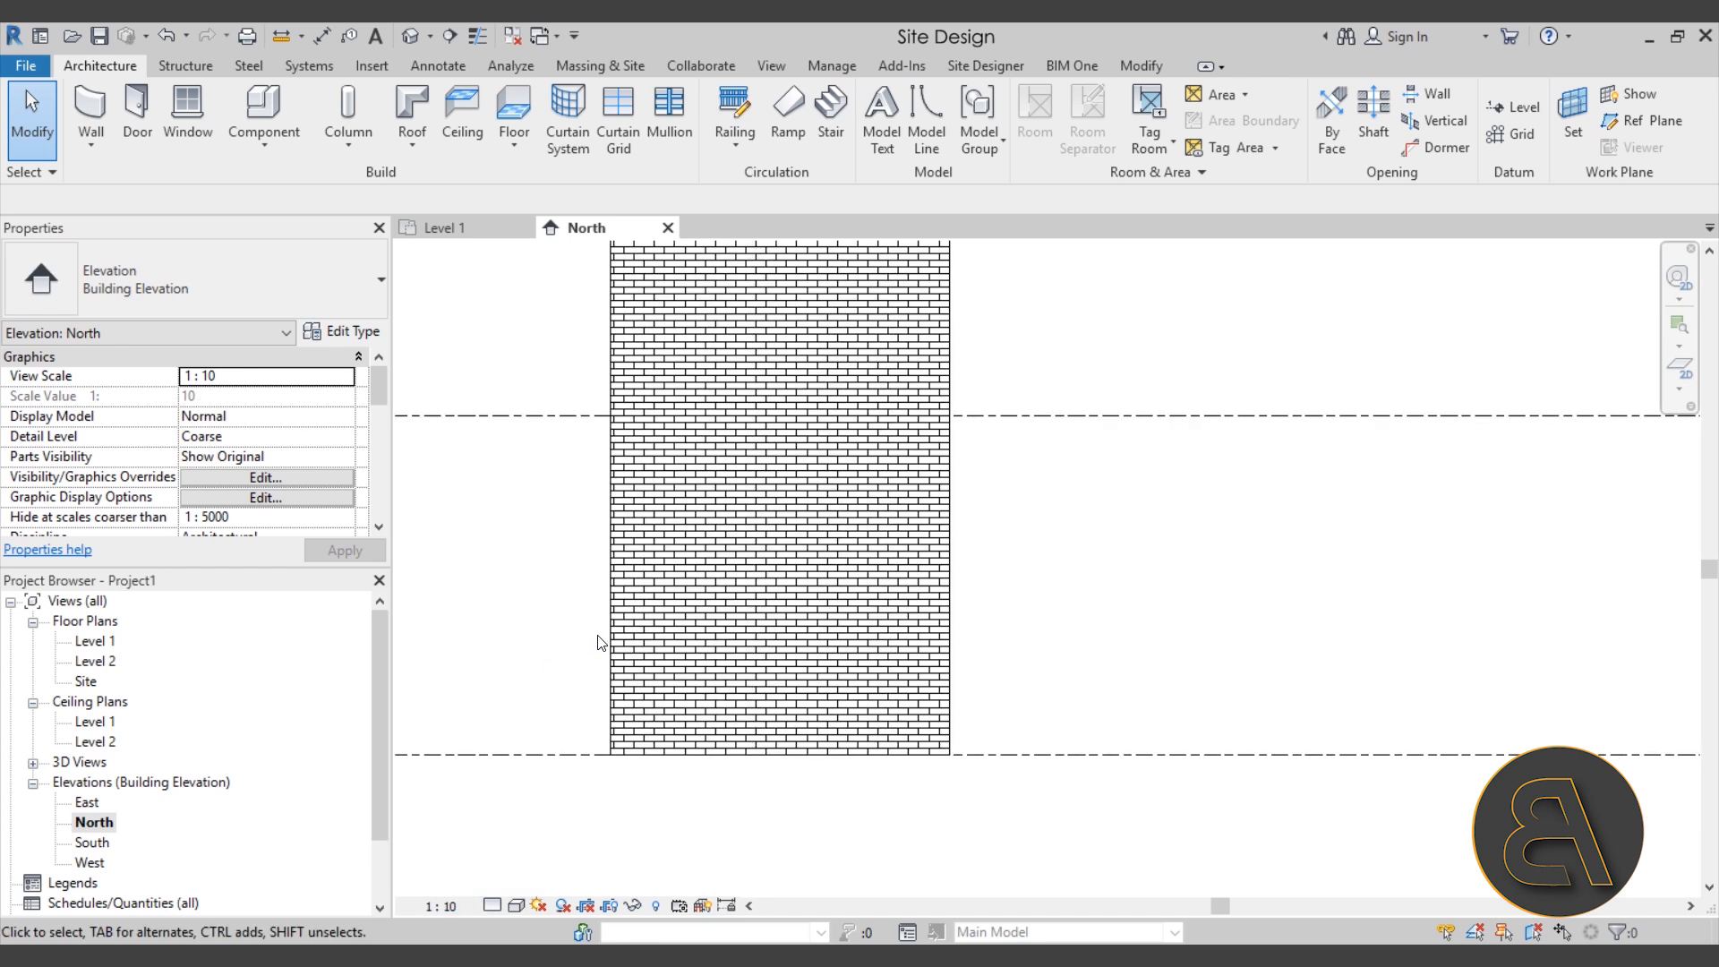
Step: Set the North elevation's view scale to 1:1
middle_drag(591, 646, 633, 672)
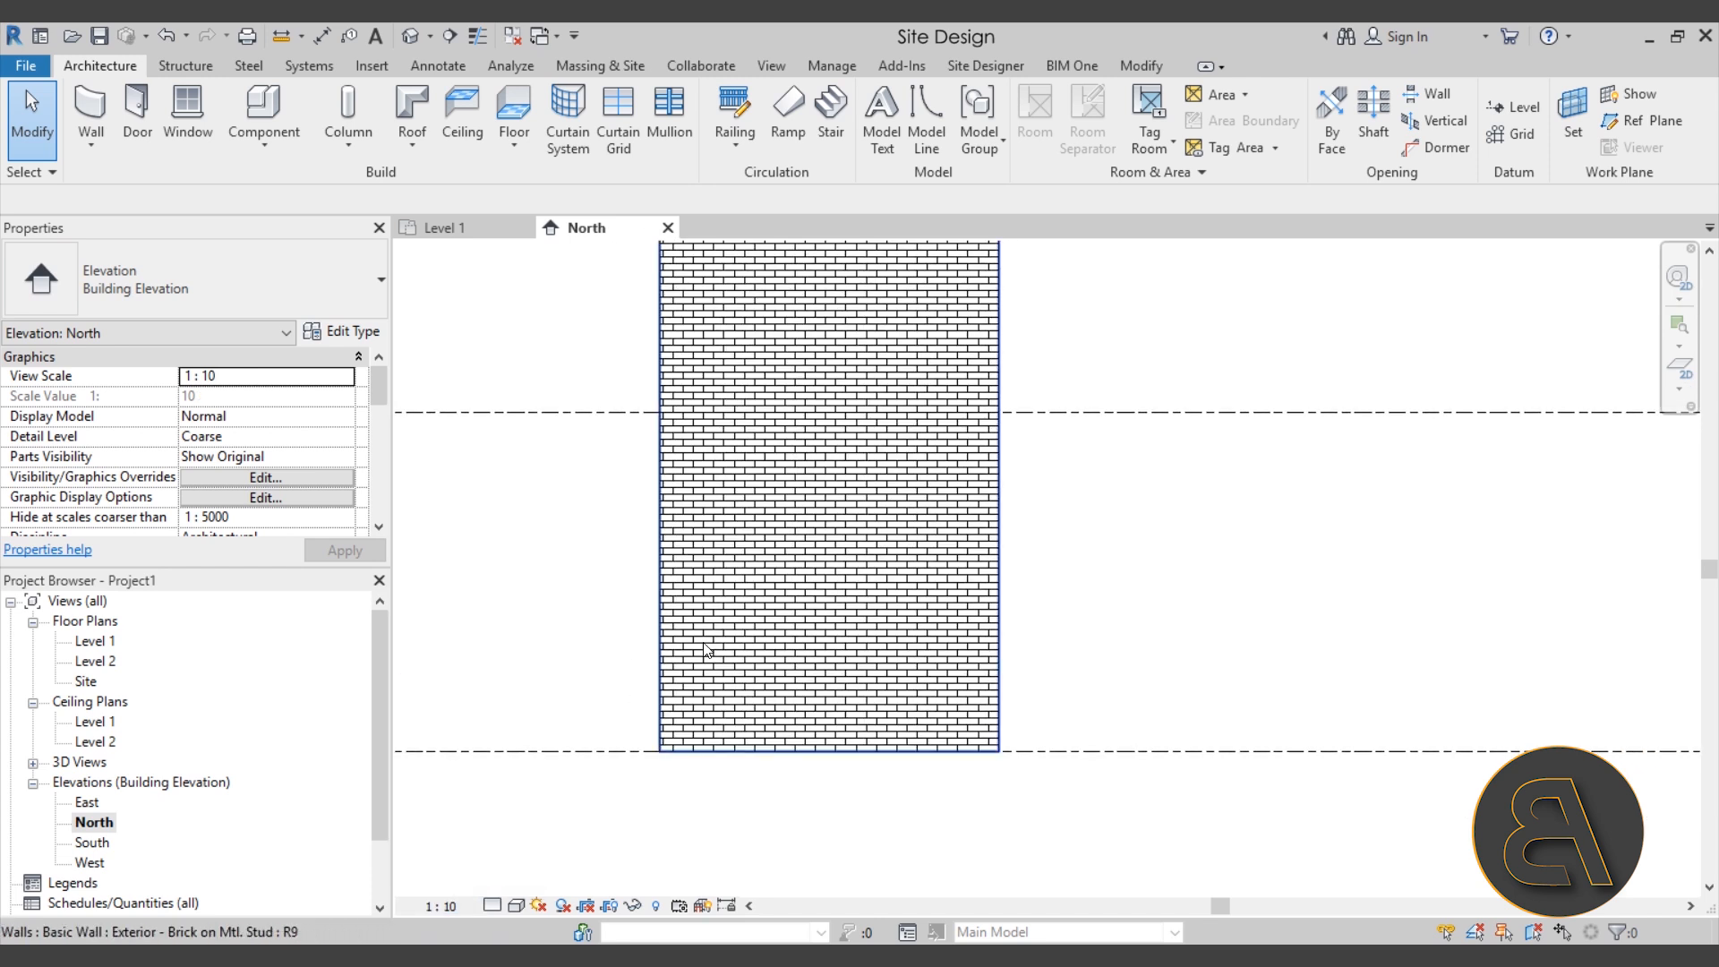
scroll(710, 651, up, 2)
click(438, 908)
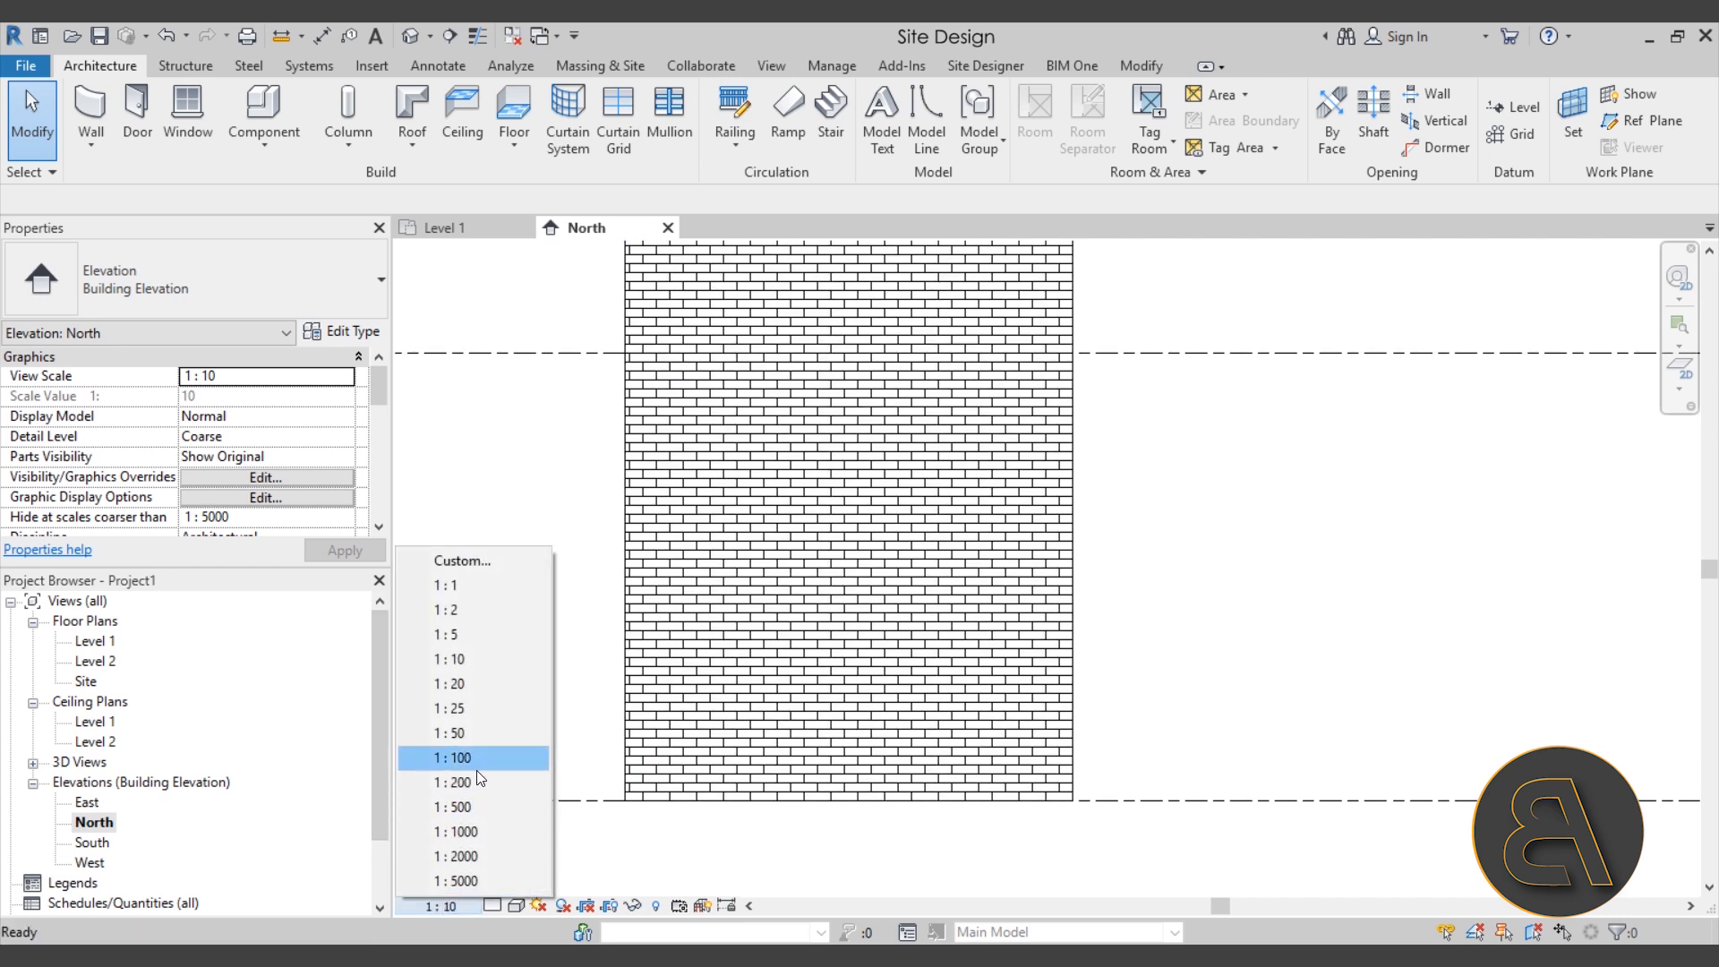
click(466, 600)
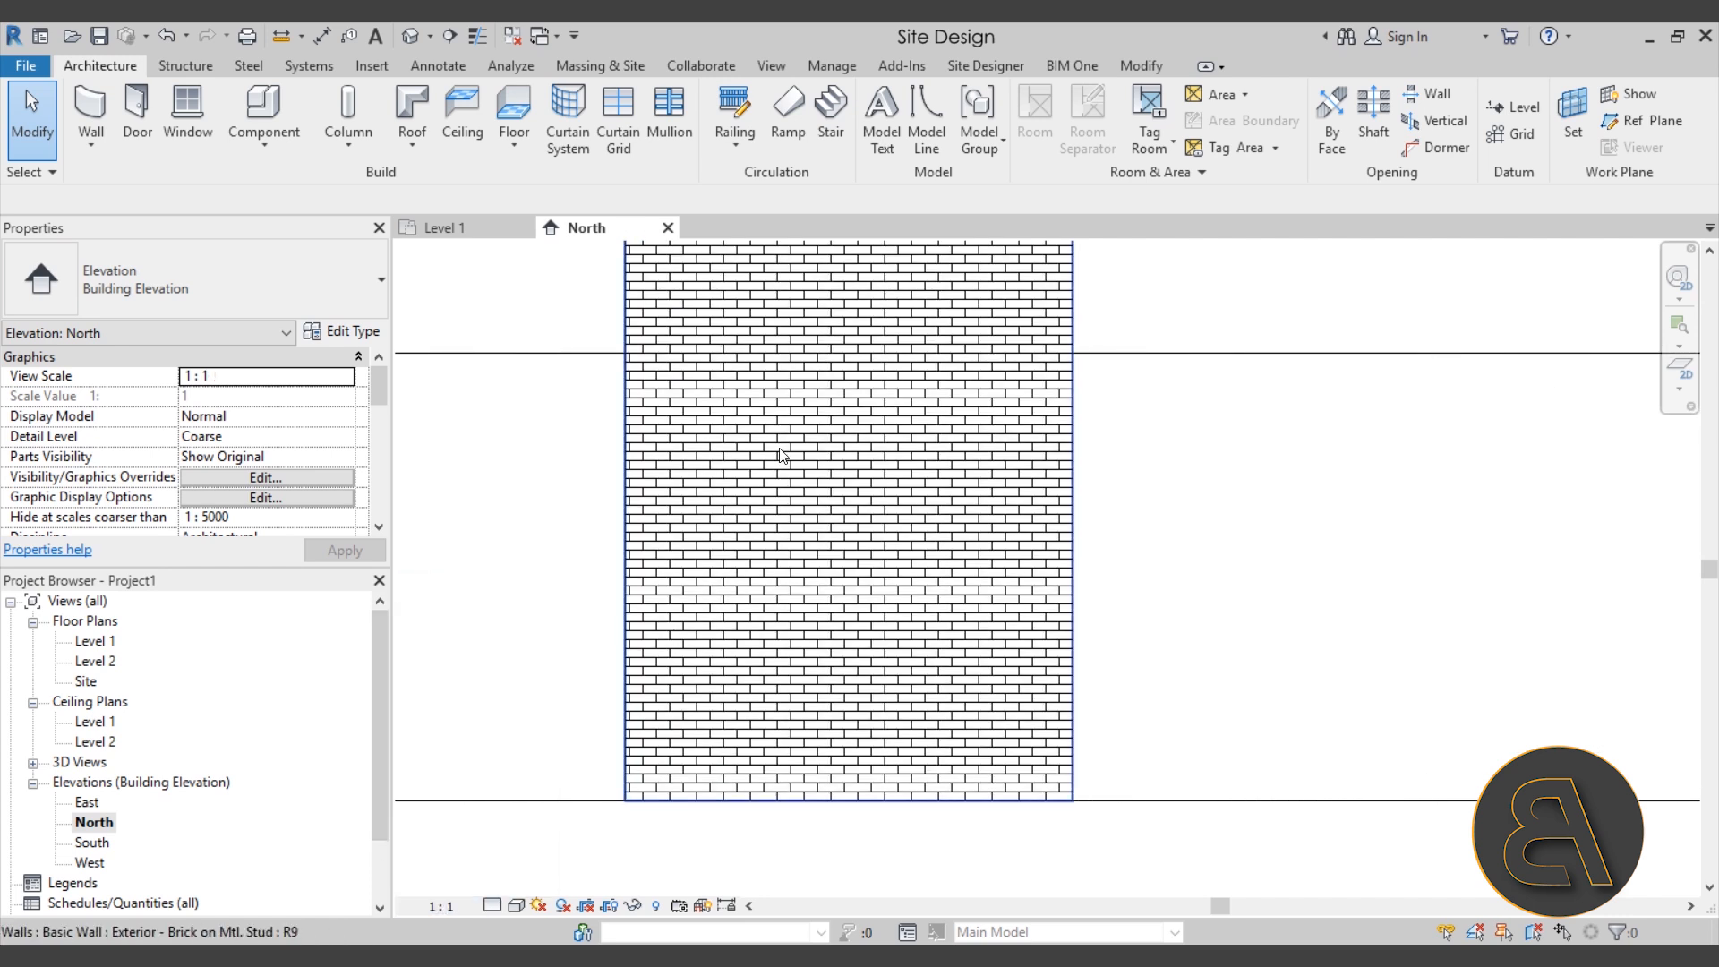
Step: Set the North elevation's view scale to 1:1000 and inspect the brick wall's surface
click(433, 906)
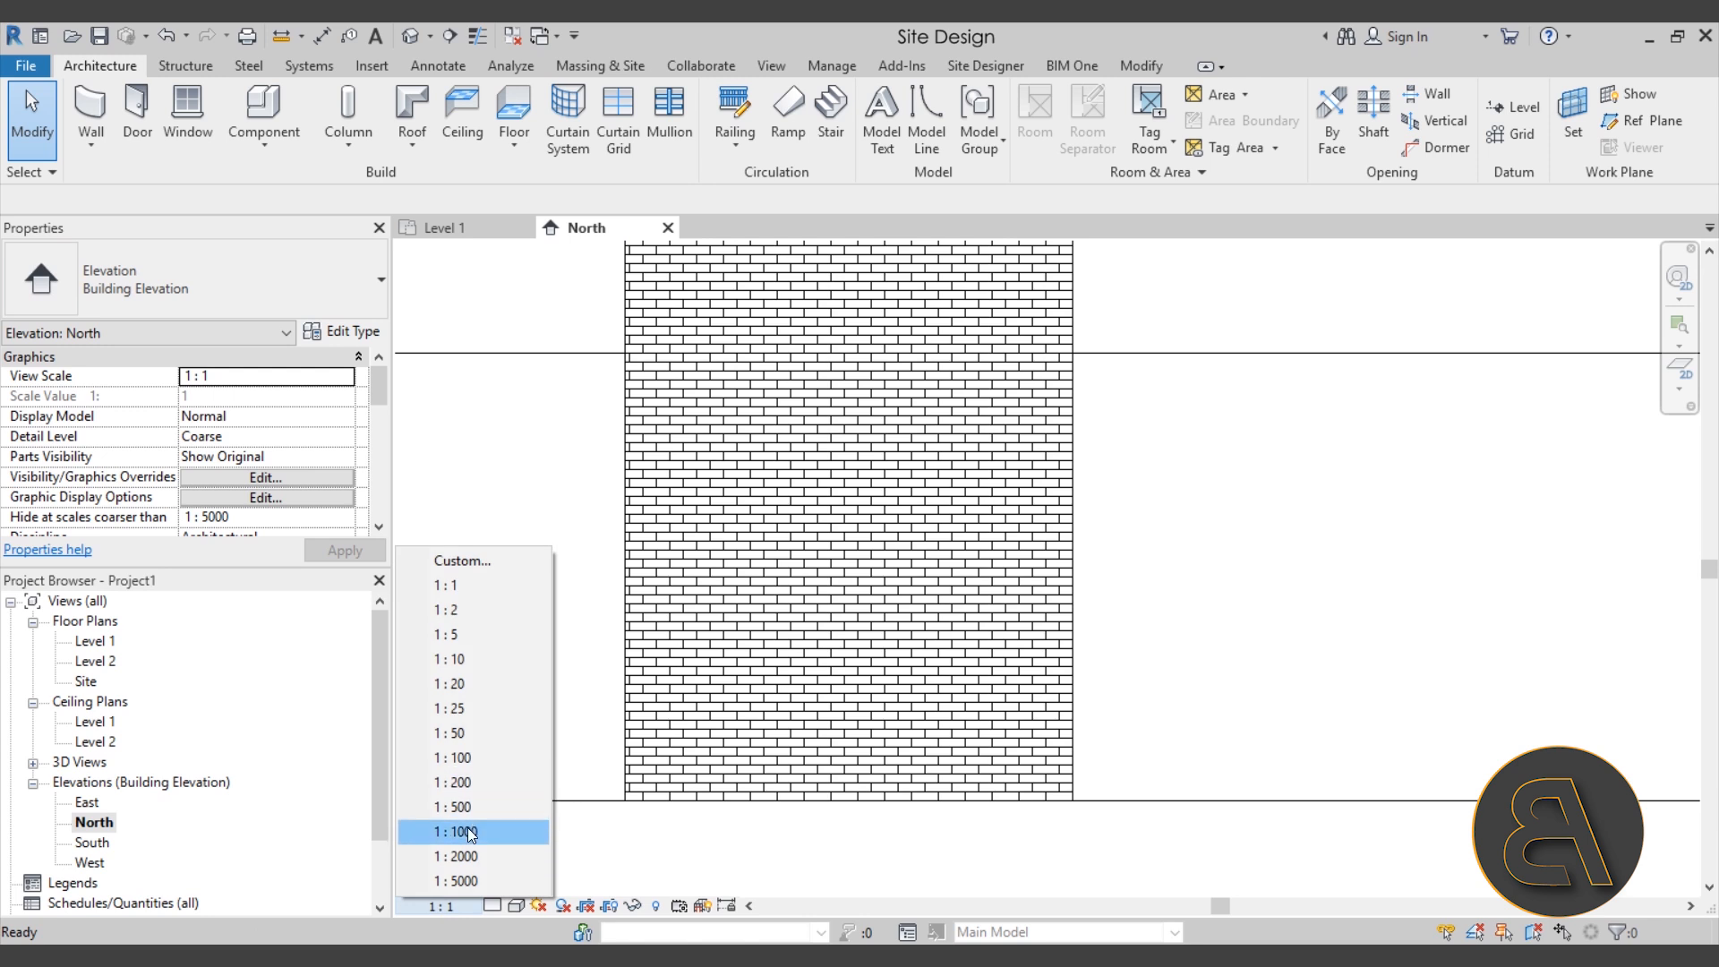
click(456, 831)
scroll(695, 643, up, 2)
scroll(694, 646, down, 4)
middle_drag(703, 666, 572, 804)
scroll(690, 705, up, 1)
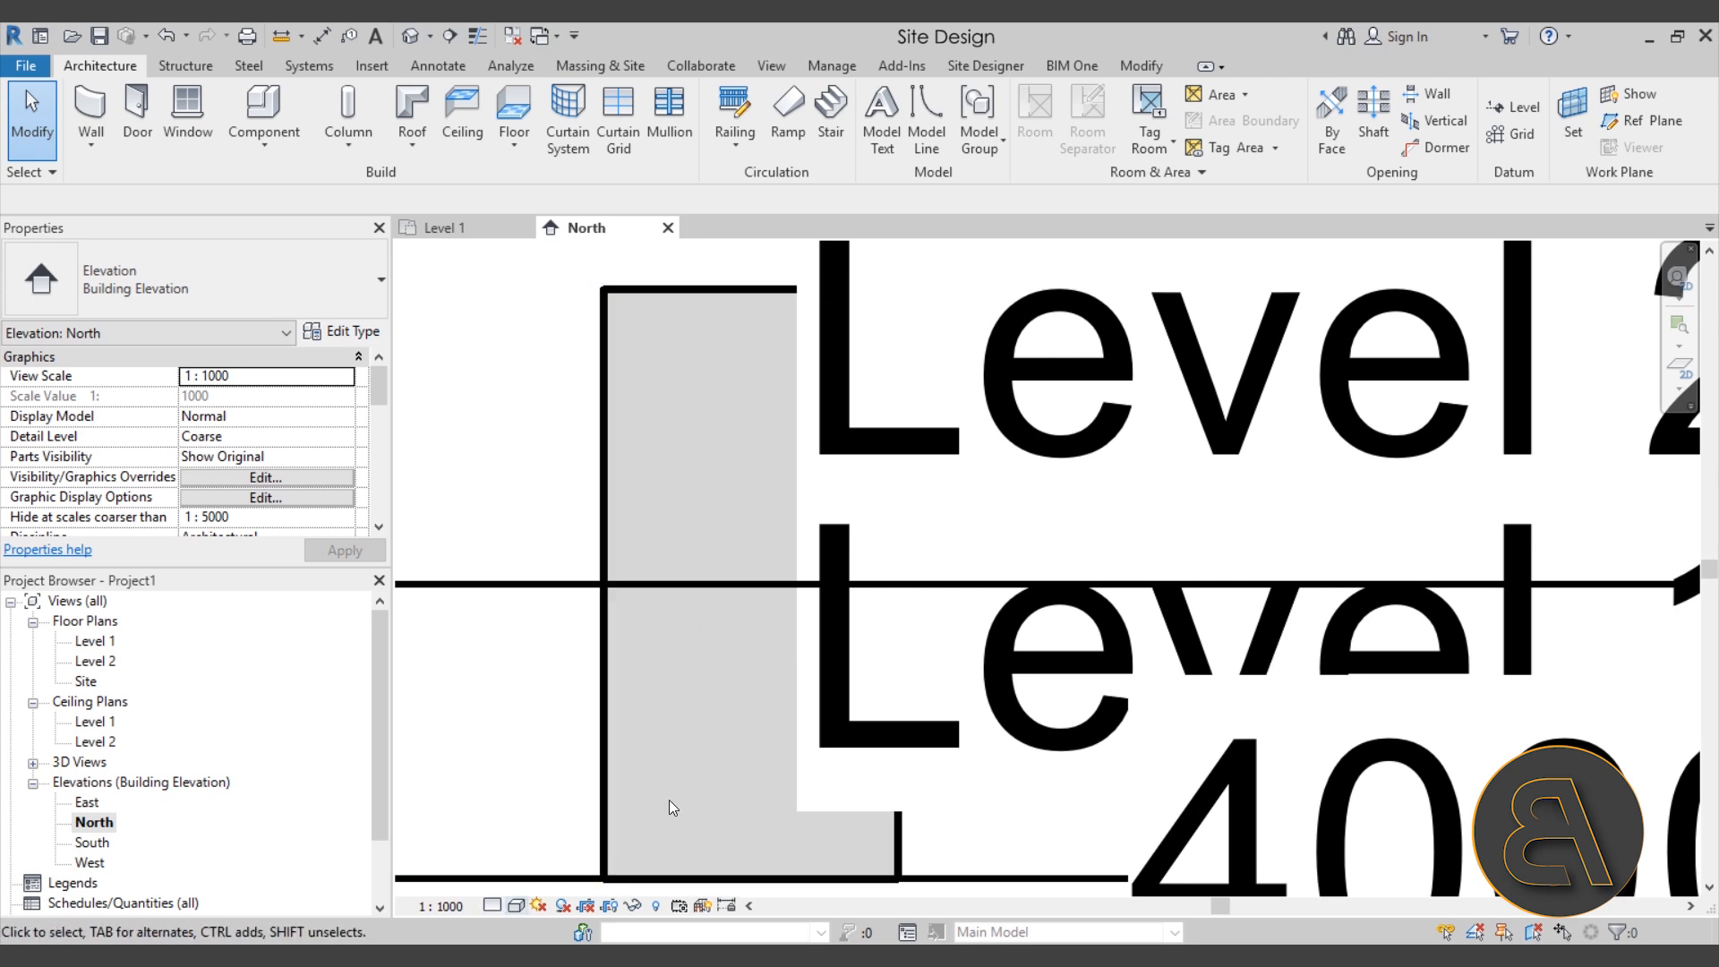
Step: Set the North elevation's detail level to Fine
click(495, 906)
click(449, 907)
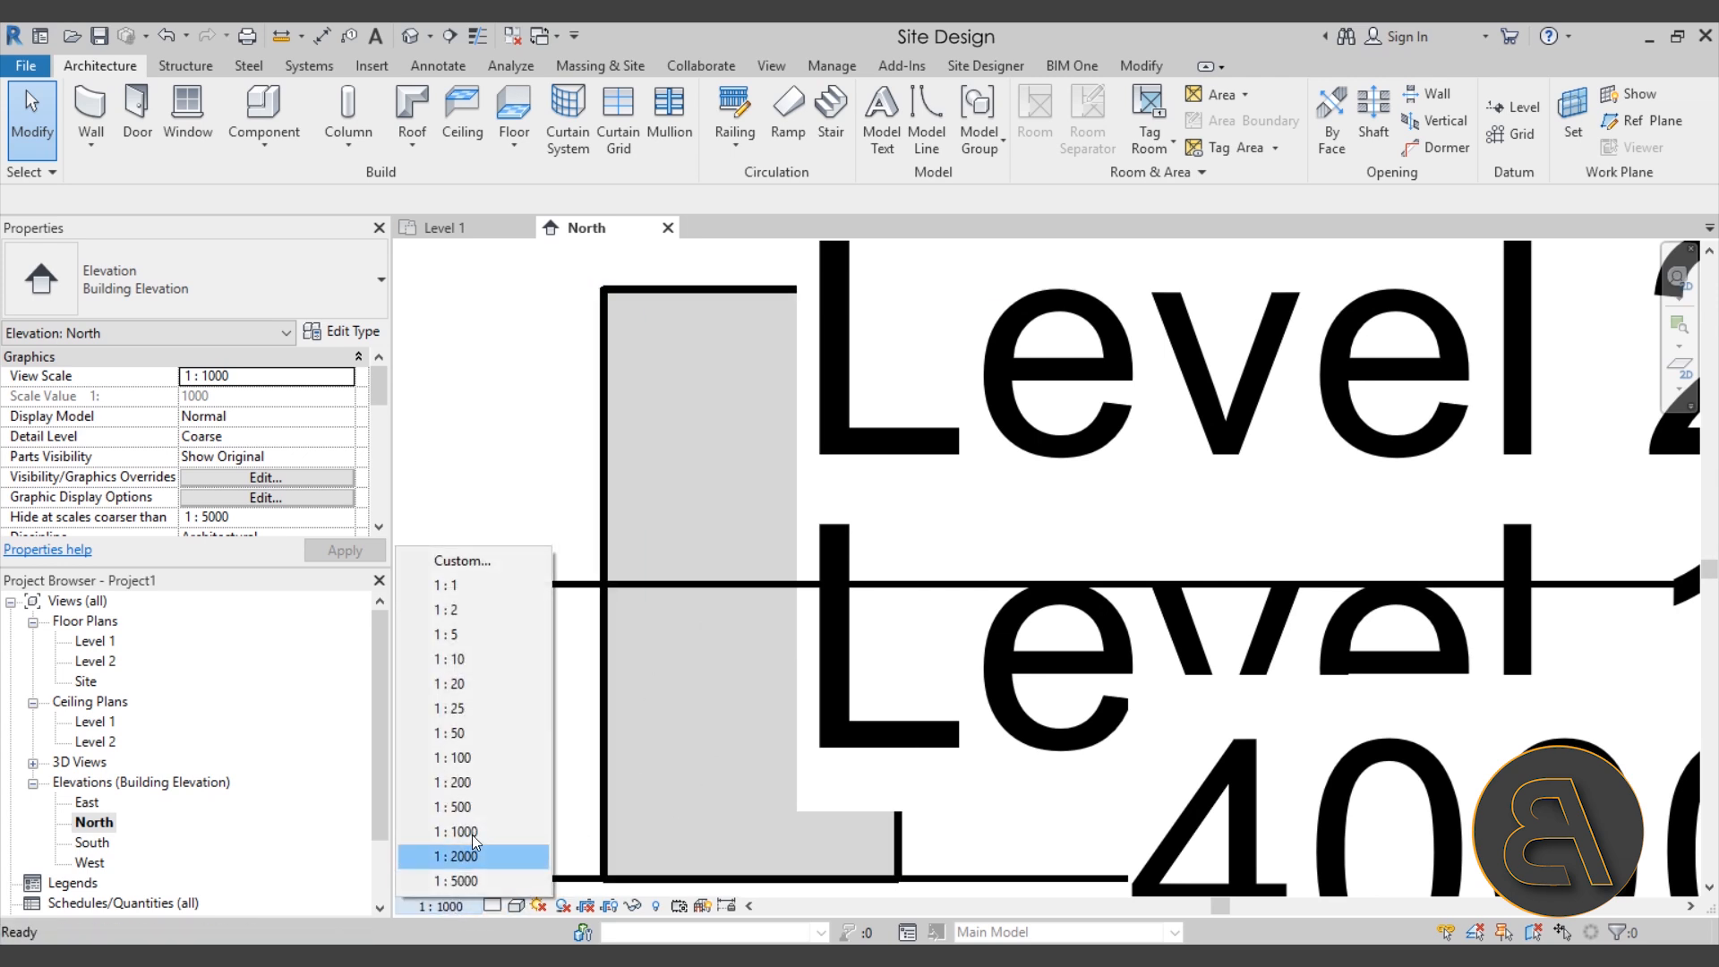
click(496, 910)
click(496, 909)
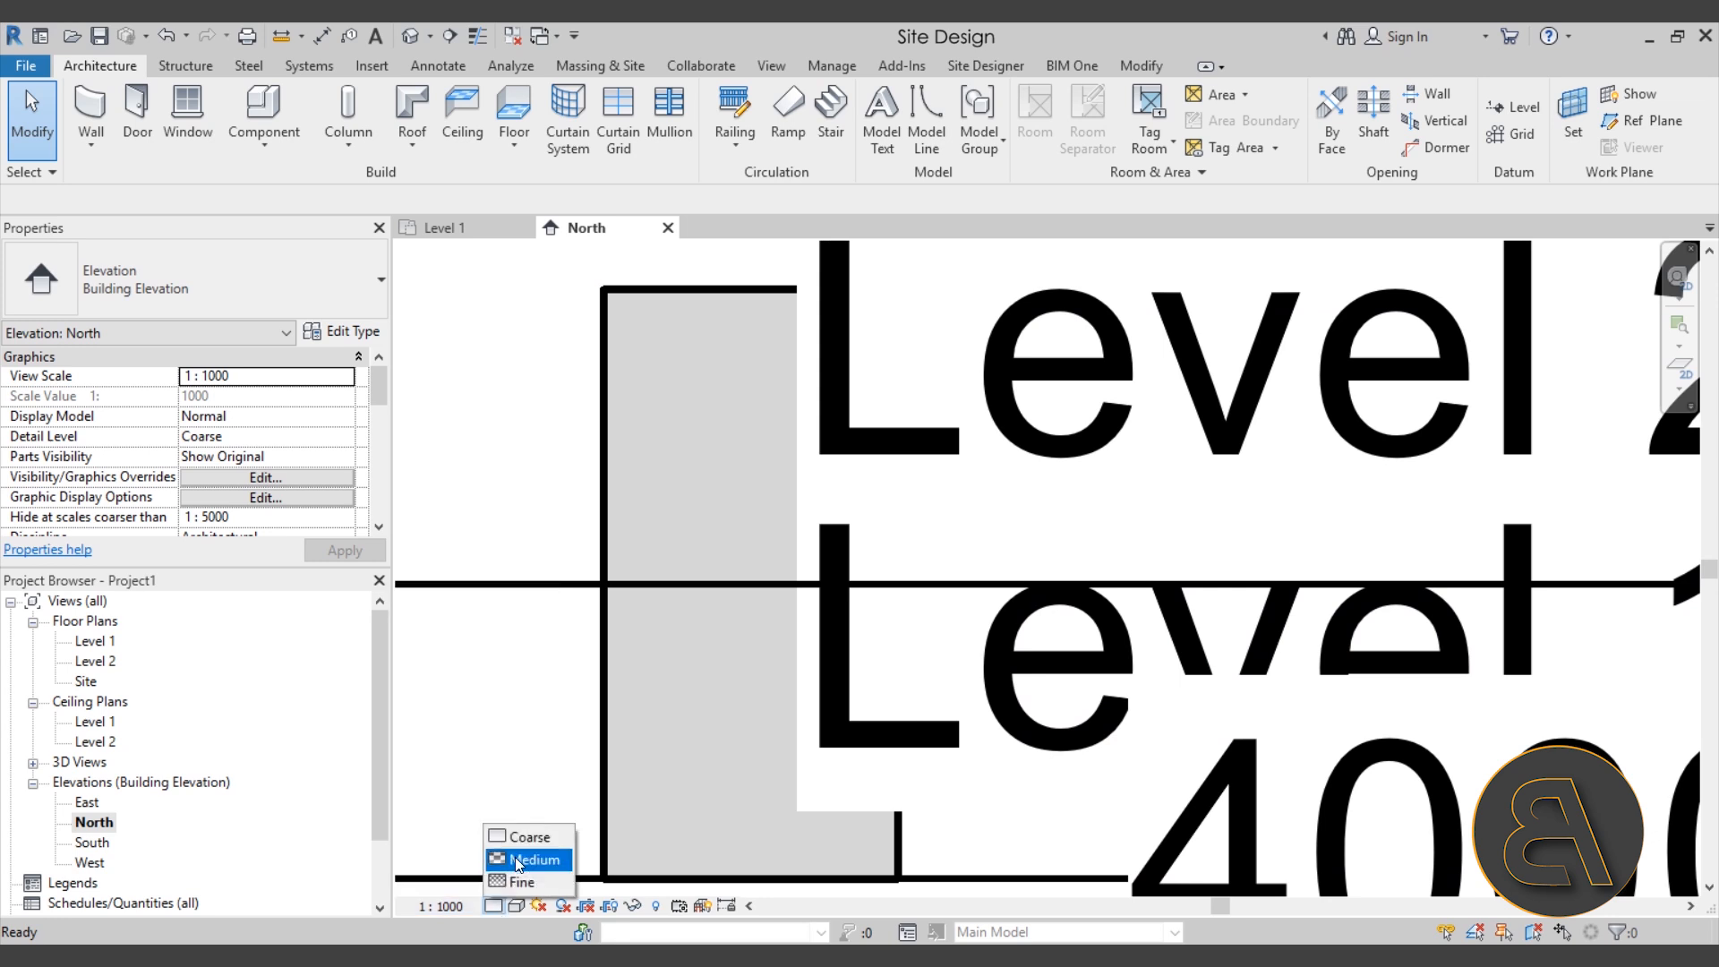
click(523, 882)
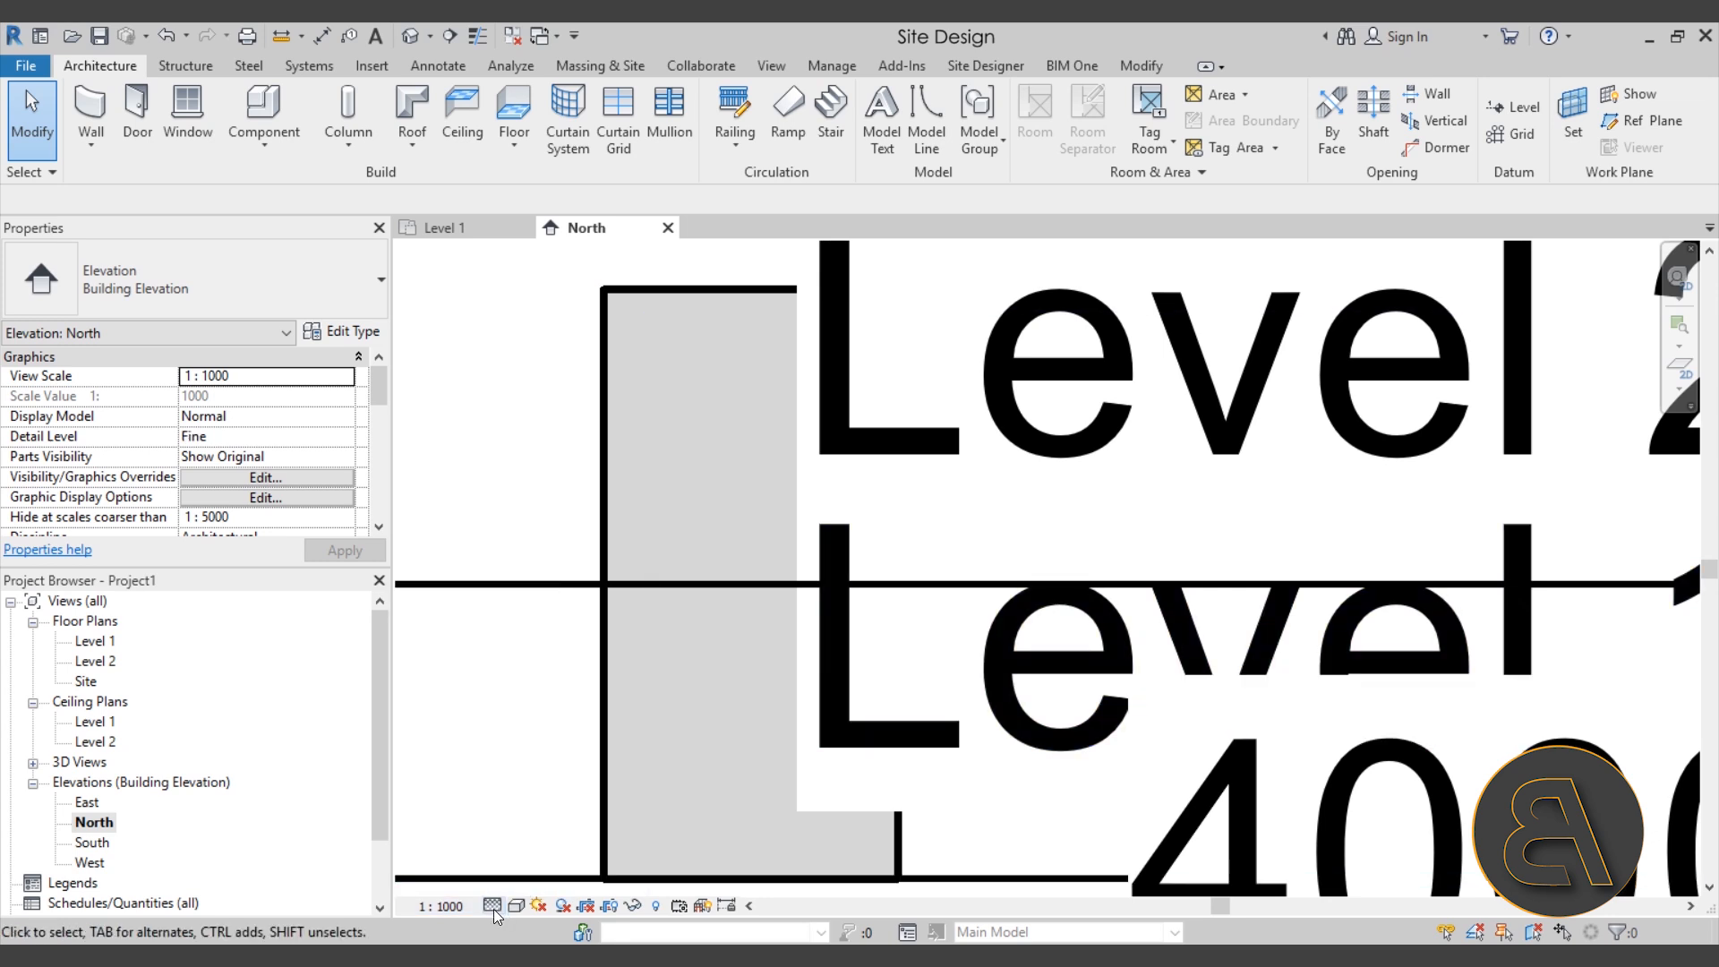
click(496, 906)
Step: Set the North elevation's view scale to 1:200 and inspect the brick pattern up close
click(448, 906)
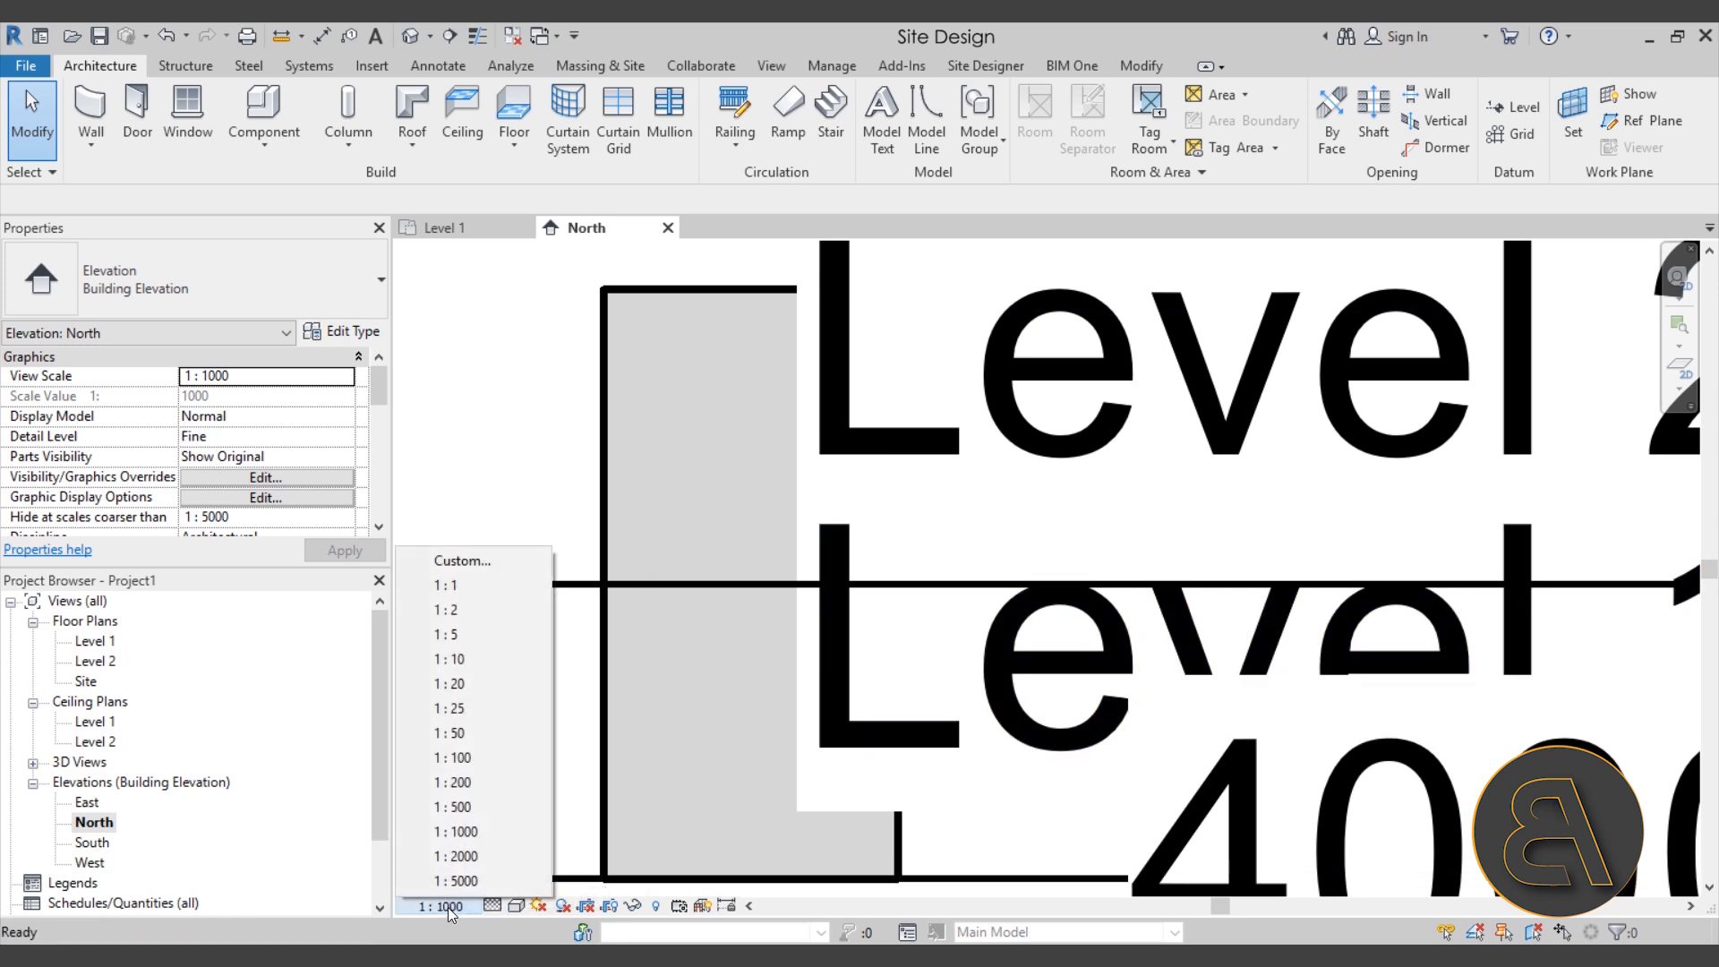
click(482, 784)
middle_drag(661, 752, 655, 706)
scroll(660, 625, up, 3)
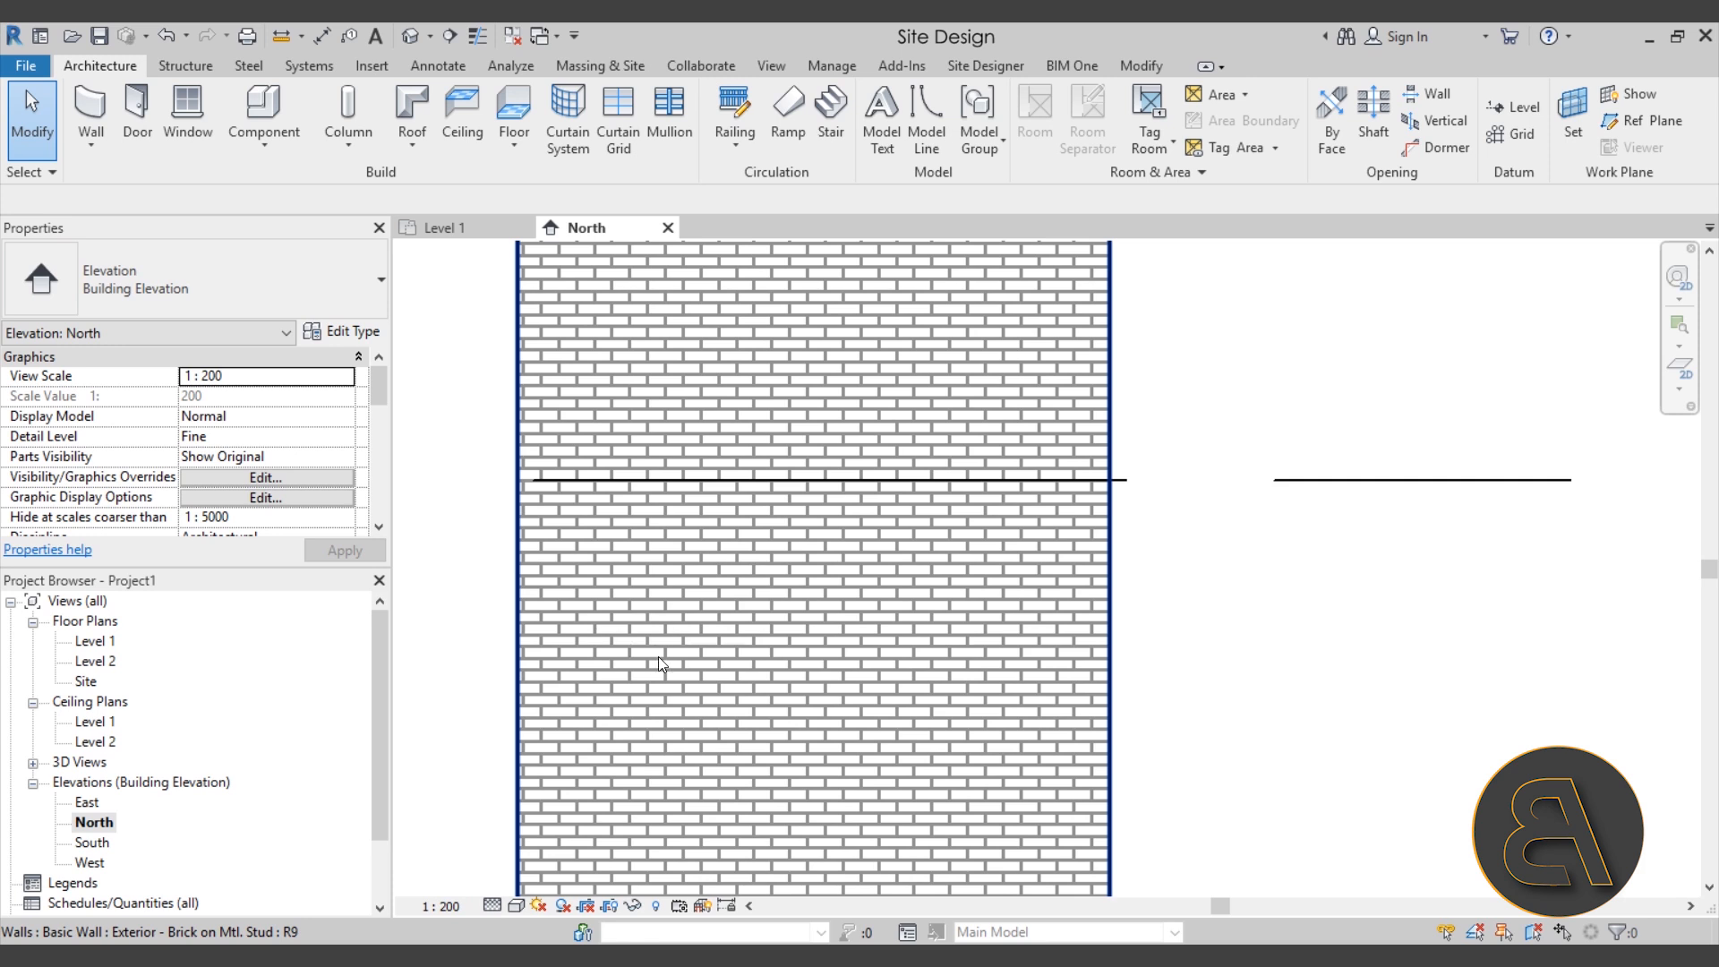
scroll(661, 626, down, 2)
middle_drag(660, 734, 660, 653)
scroll(660, 653, up, 1)
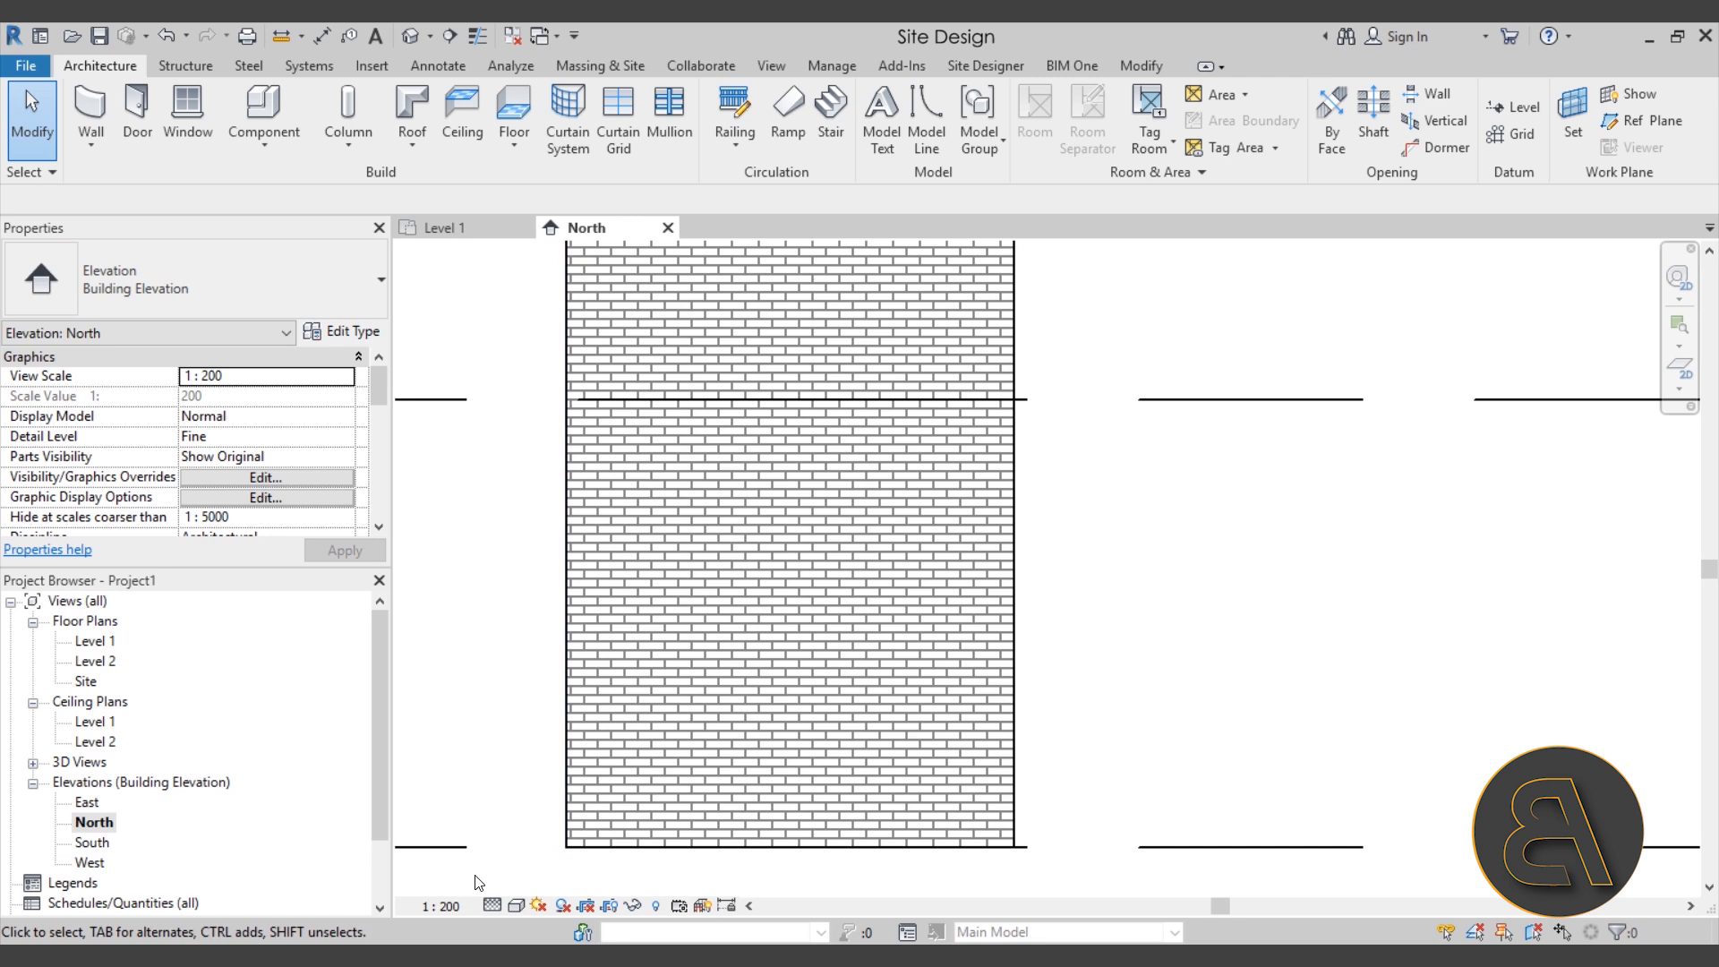
Step: Set the North elevation's view scale to 1:50 and inspect the brick pattern at several magnifications
click(492, 904)
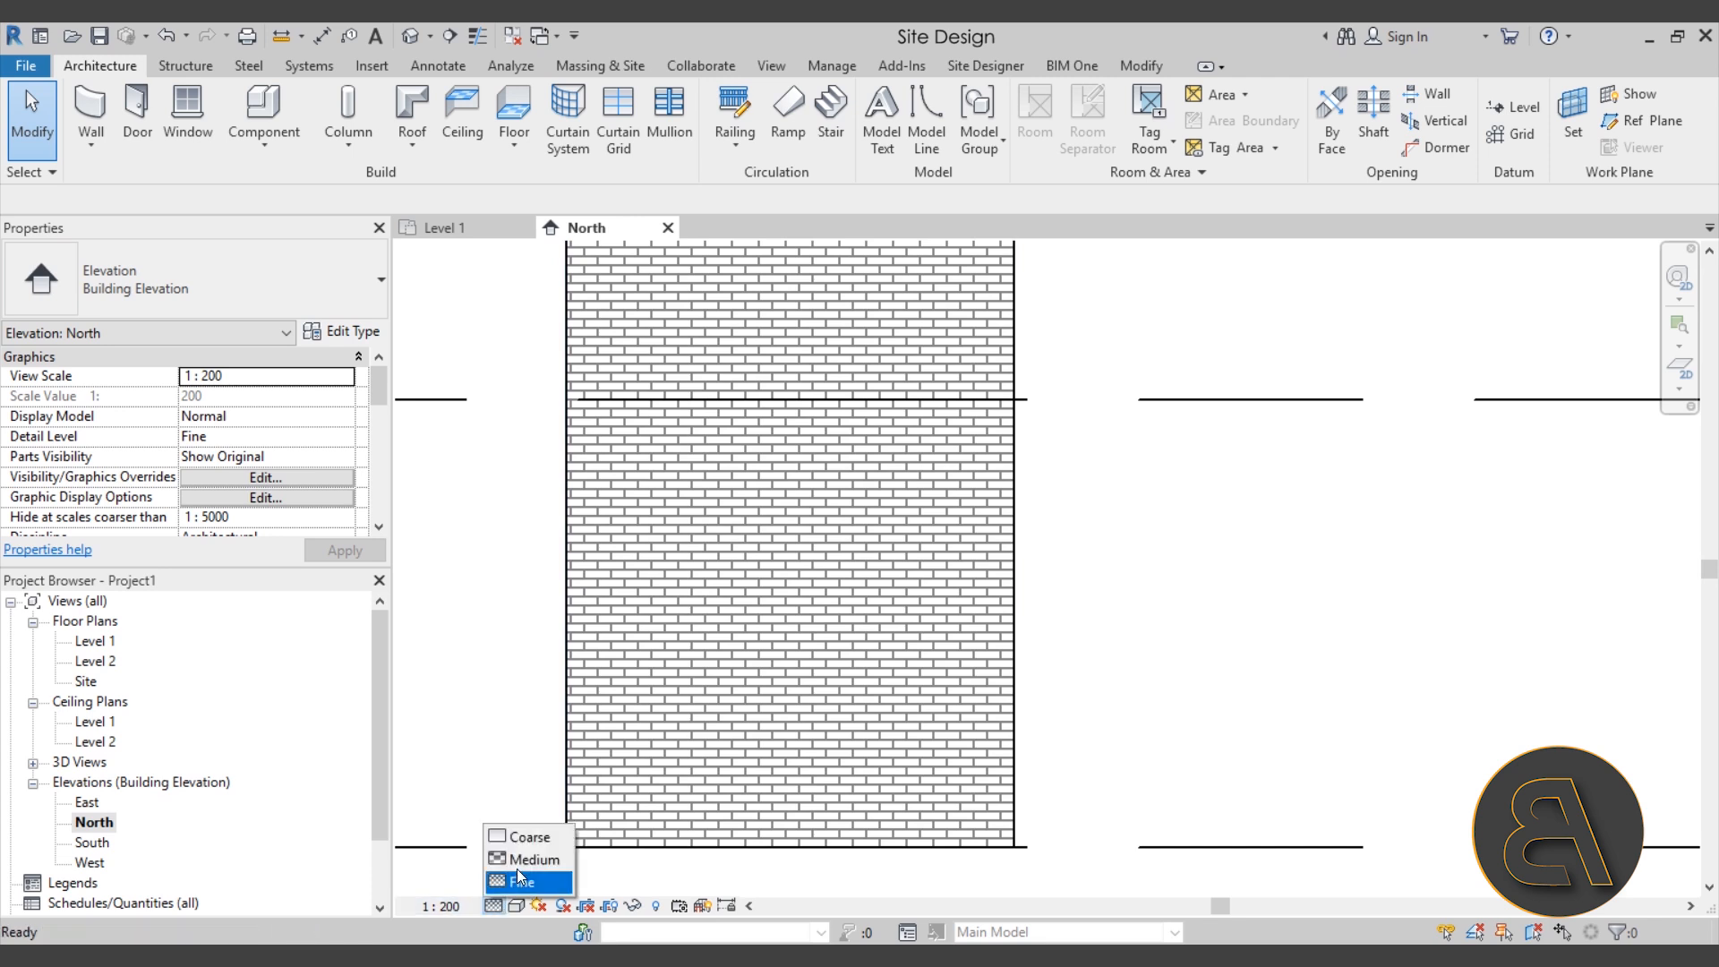
click(444, 906)
click(477, 728)
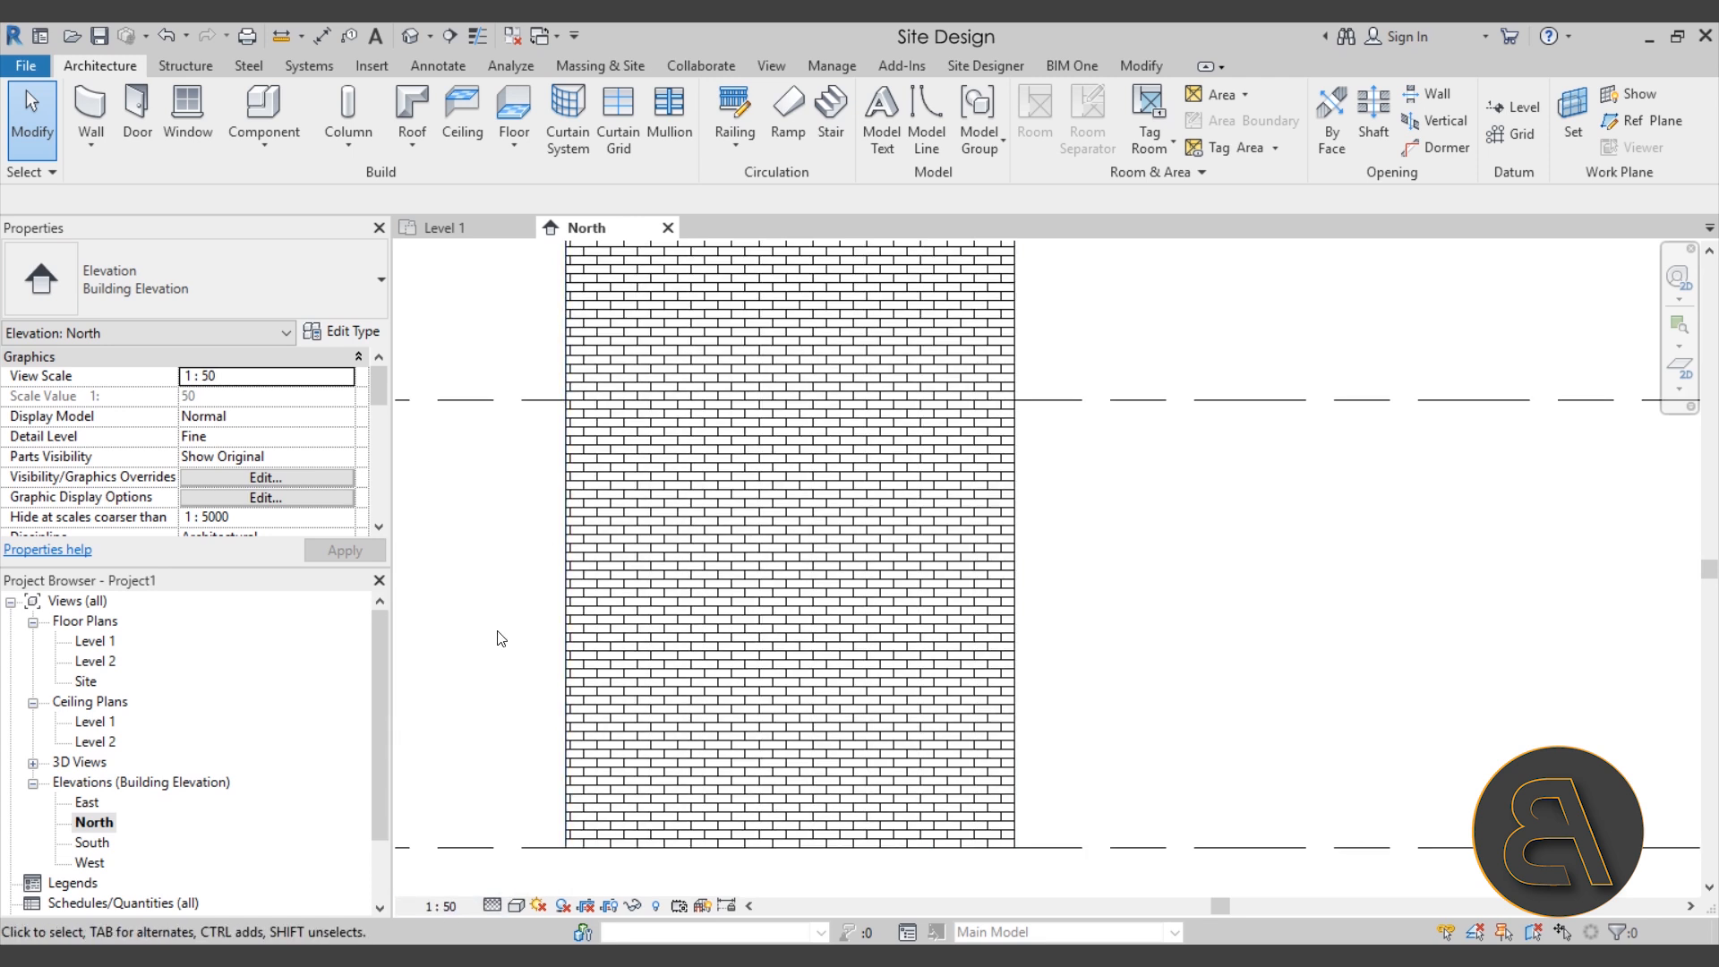
scroll(641, 546, up, 3)
scroll(640, 546, down, 3)
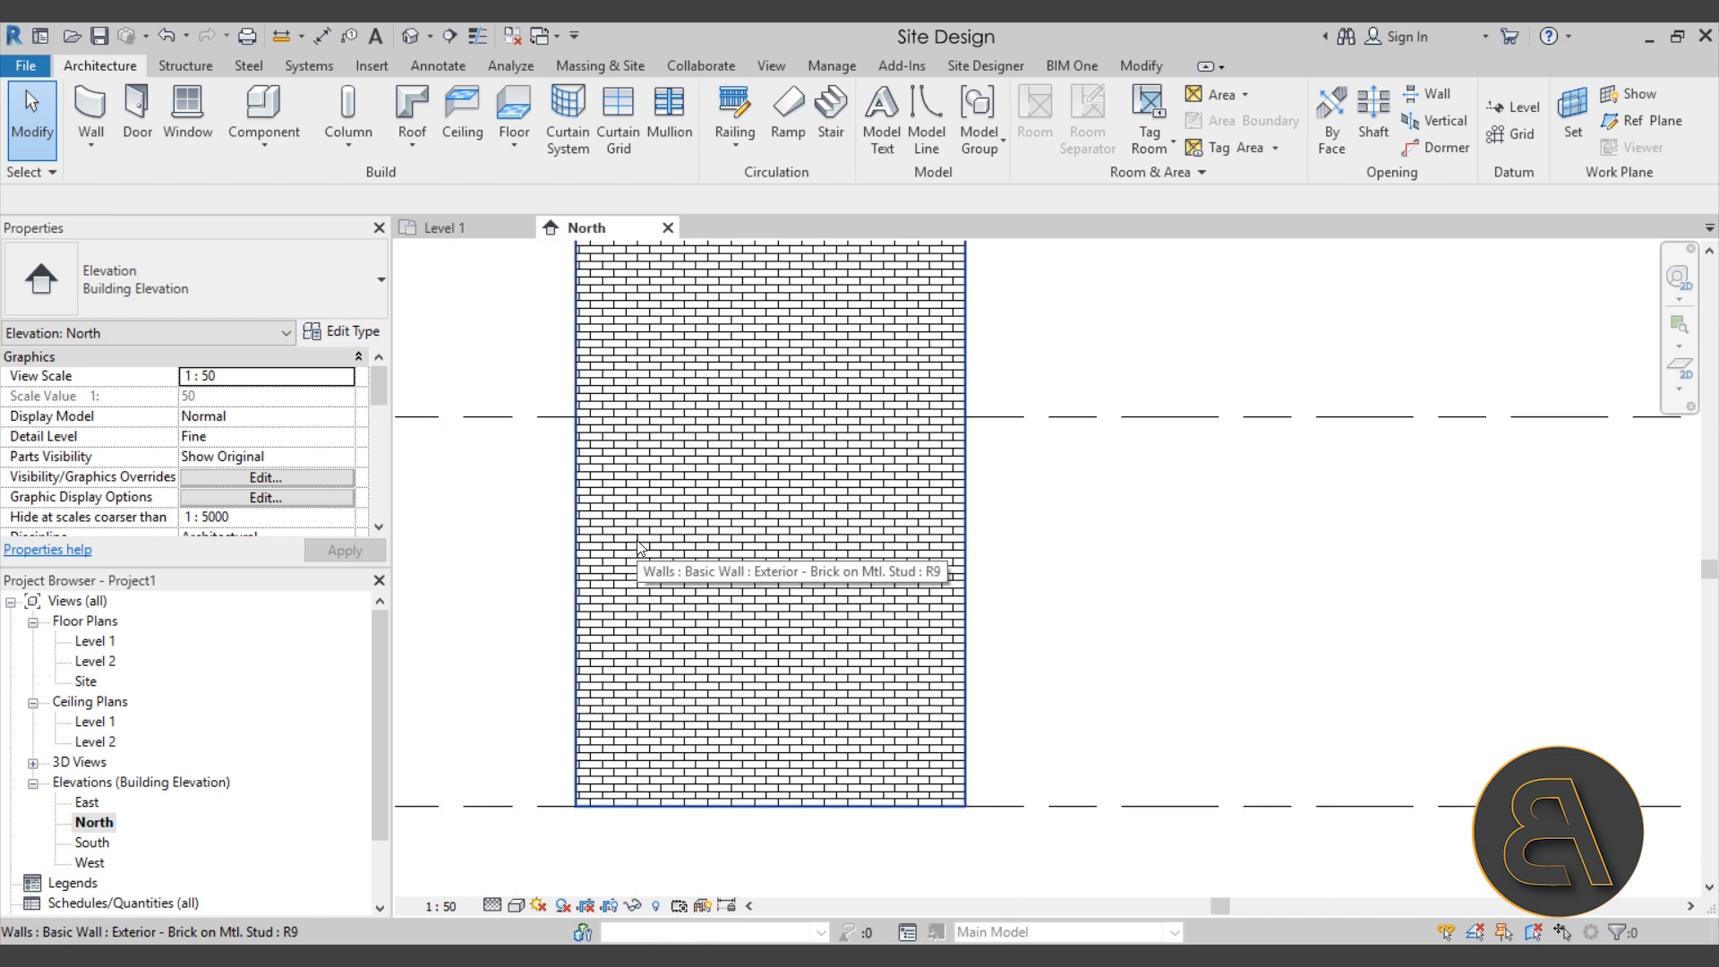
scroll(794, 629, down, 3)
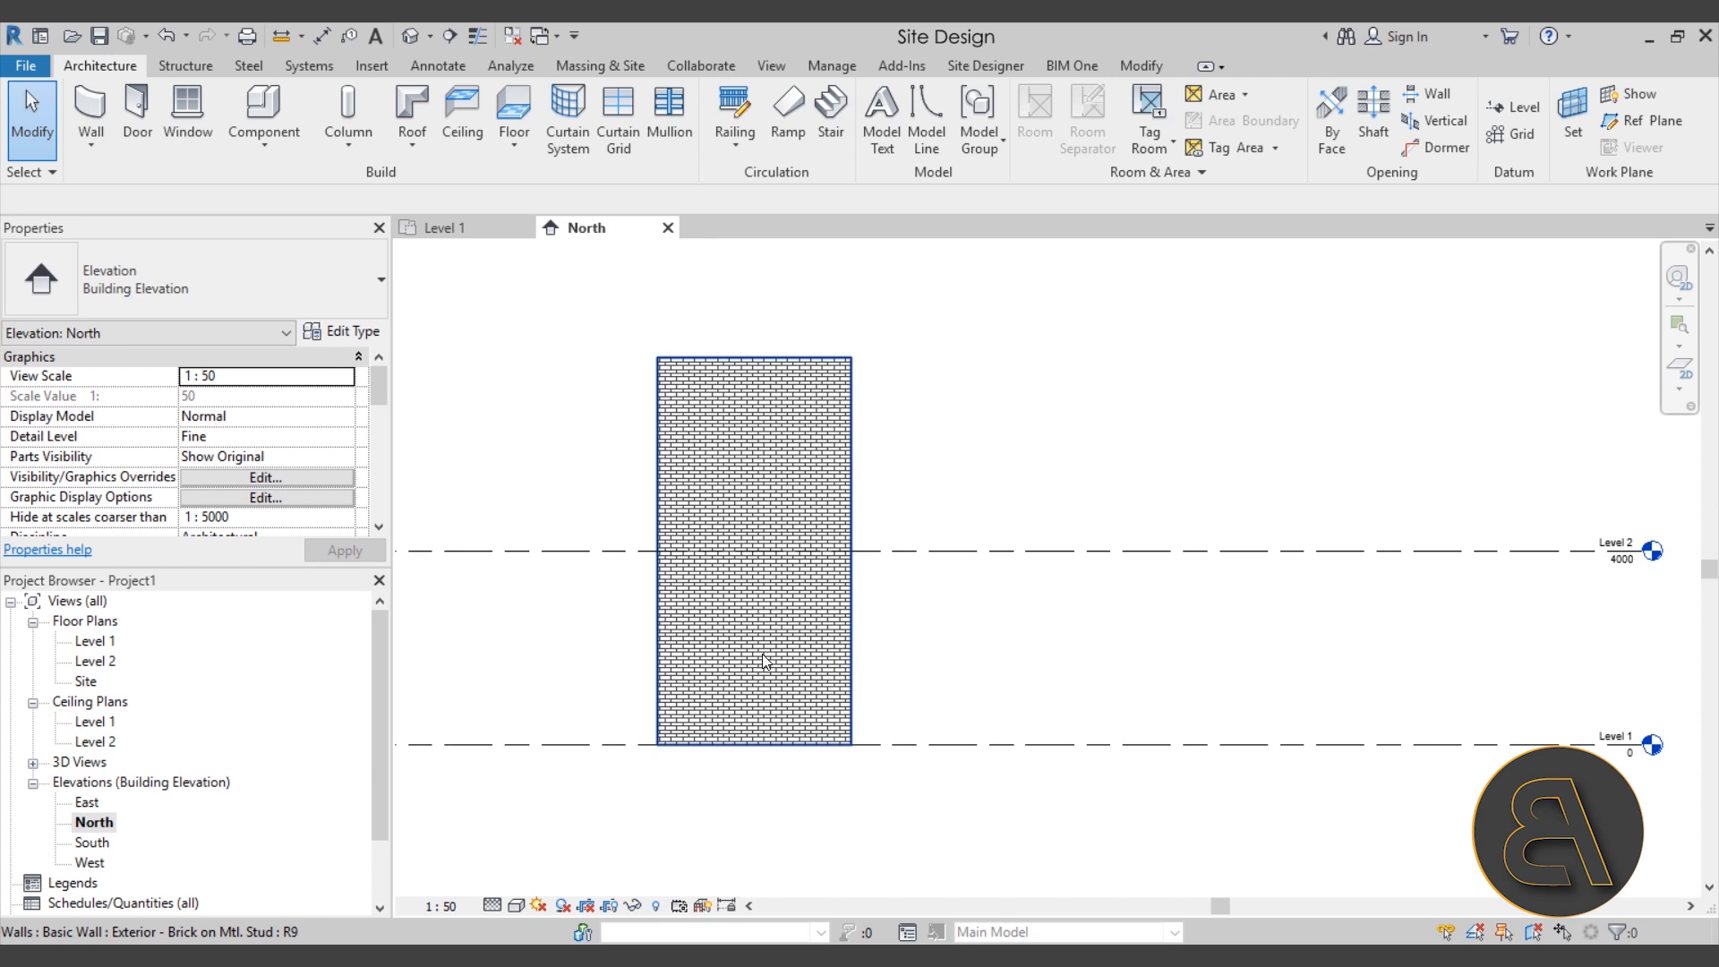
scroll(789, 679, up, 2)
middle_drag(985, 684, 978, 744)
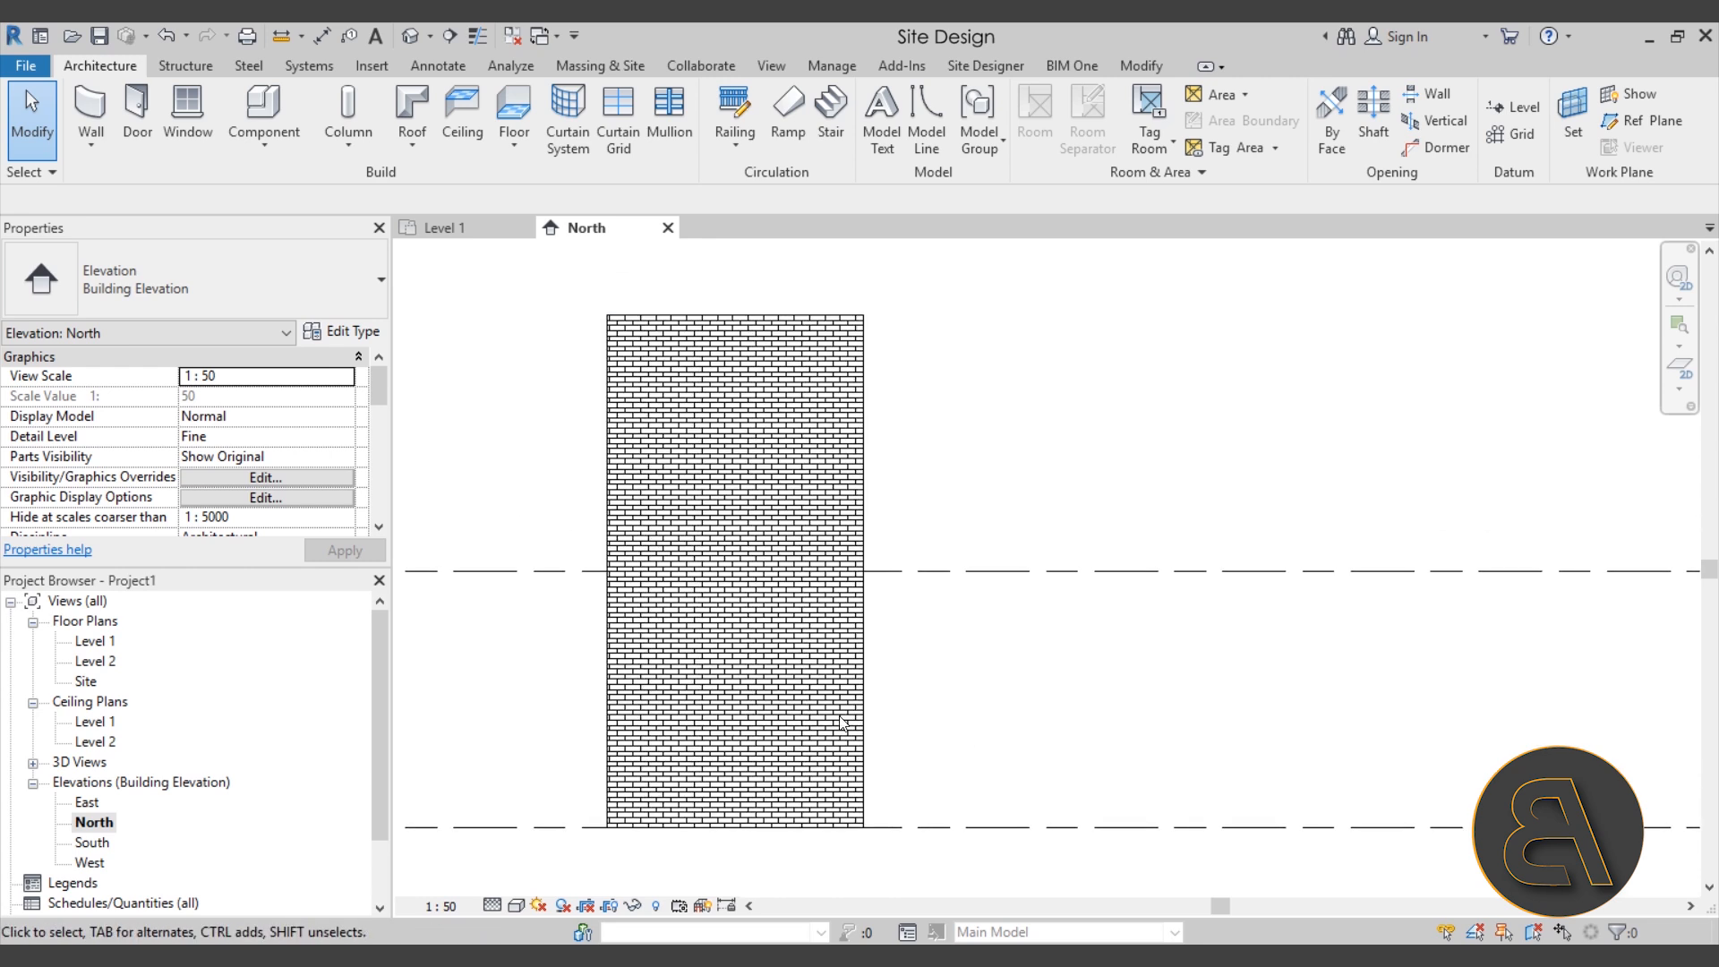
Step: Open the default 3D view and orient it to show the brick wall at an angle
click(412, 36)
shift+middle_drag(1042, 631, 990, 576)
scroll(1031, 537, up, 3)
middle_drag(1224, 601, 1127, 596)
scroll(1127, 596, up, 3)
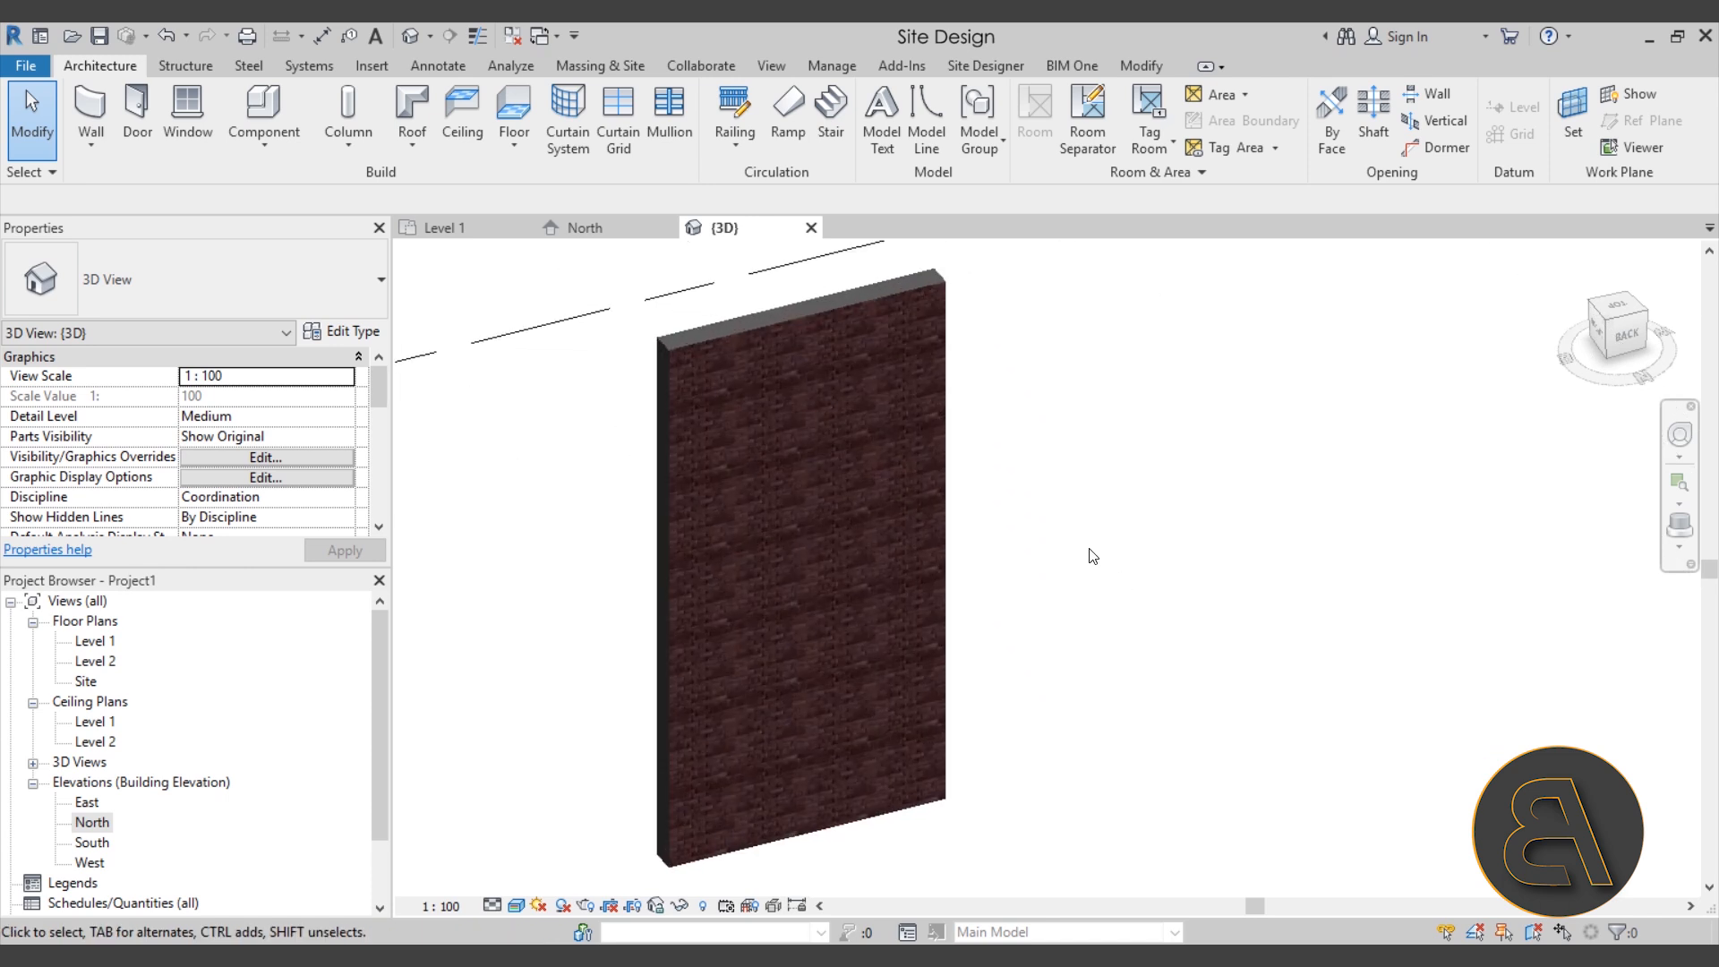
Step: Set the 3D view's visual style to Hidden Line and inspect the wall's brick pattern
click(516, 905)
click(566, 793)
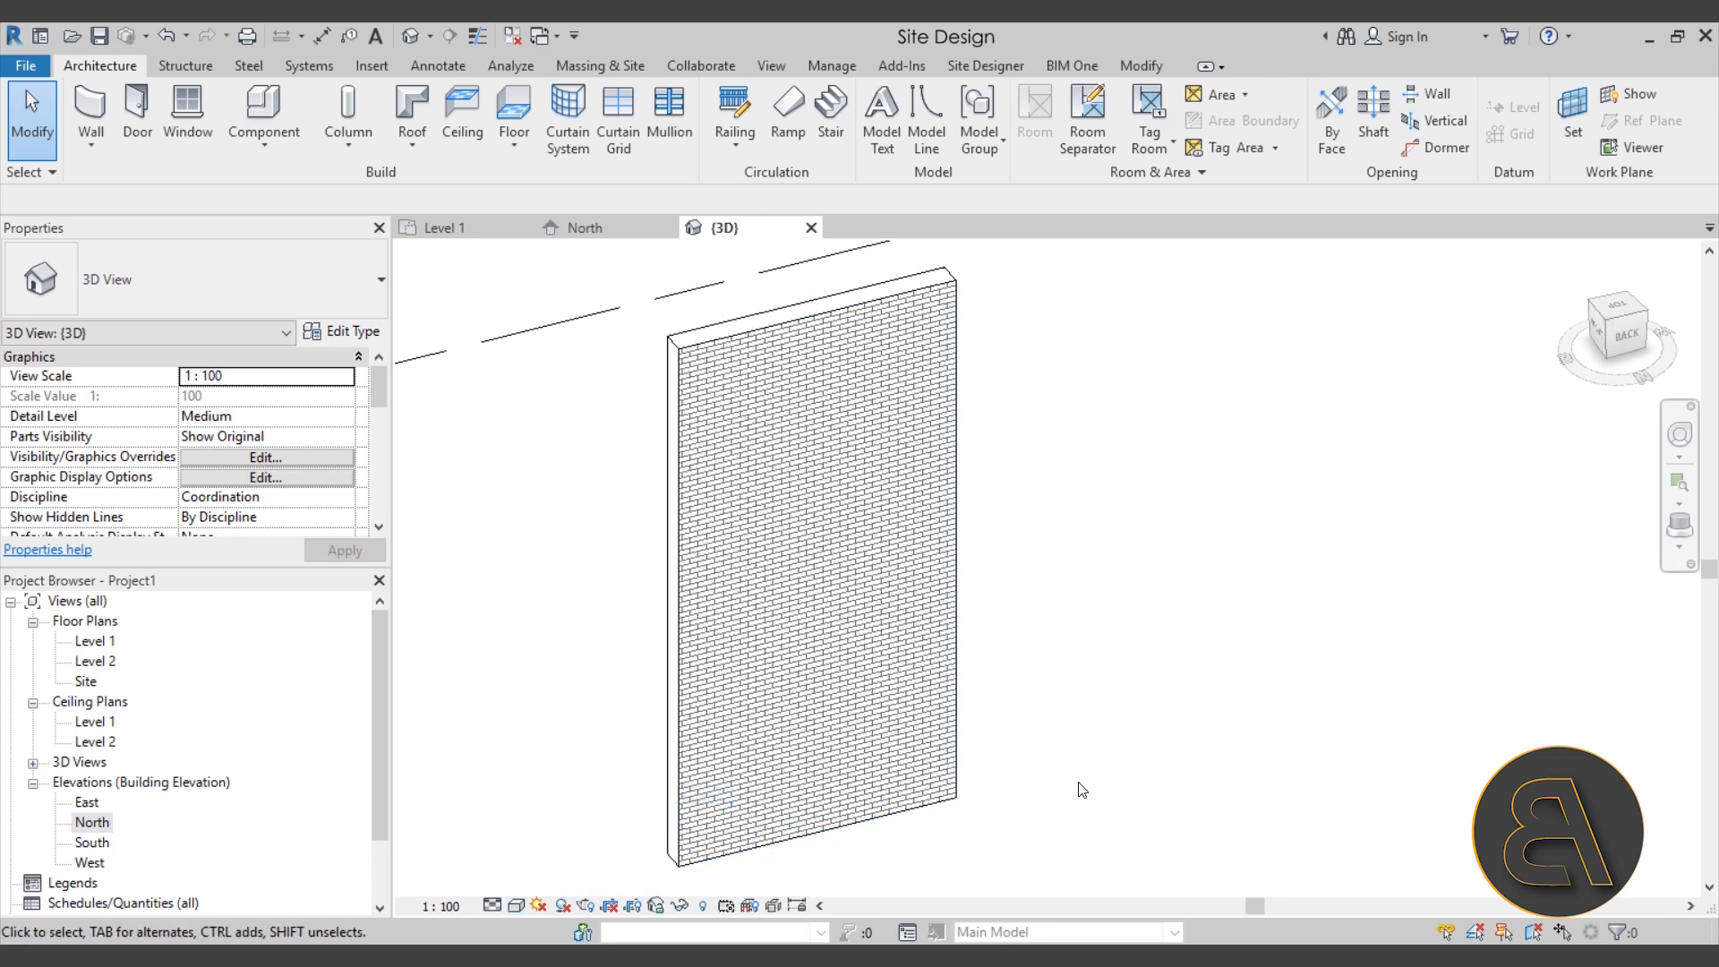
scroll(794, 576, up, 2)
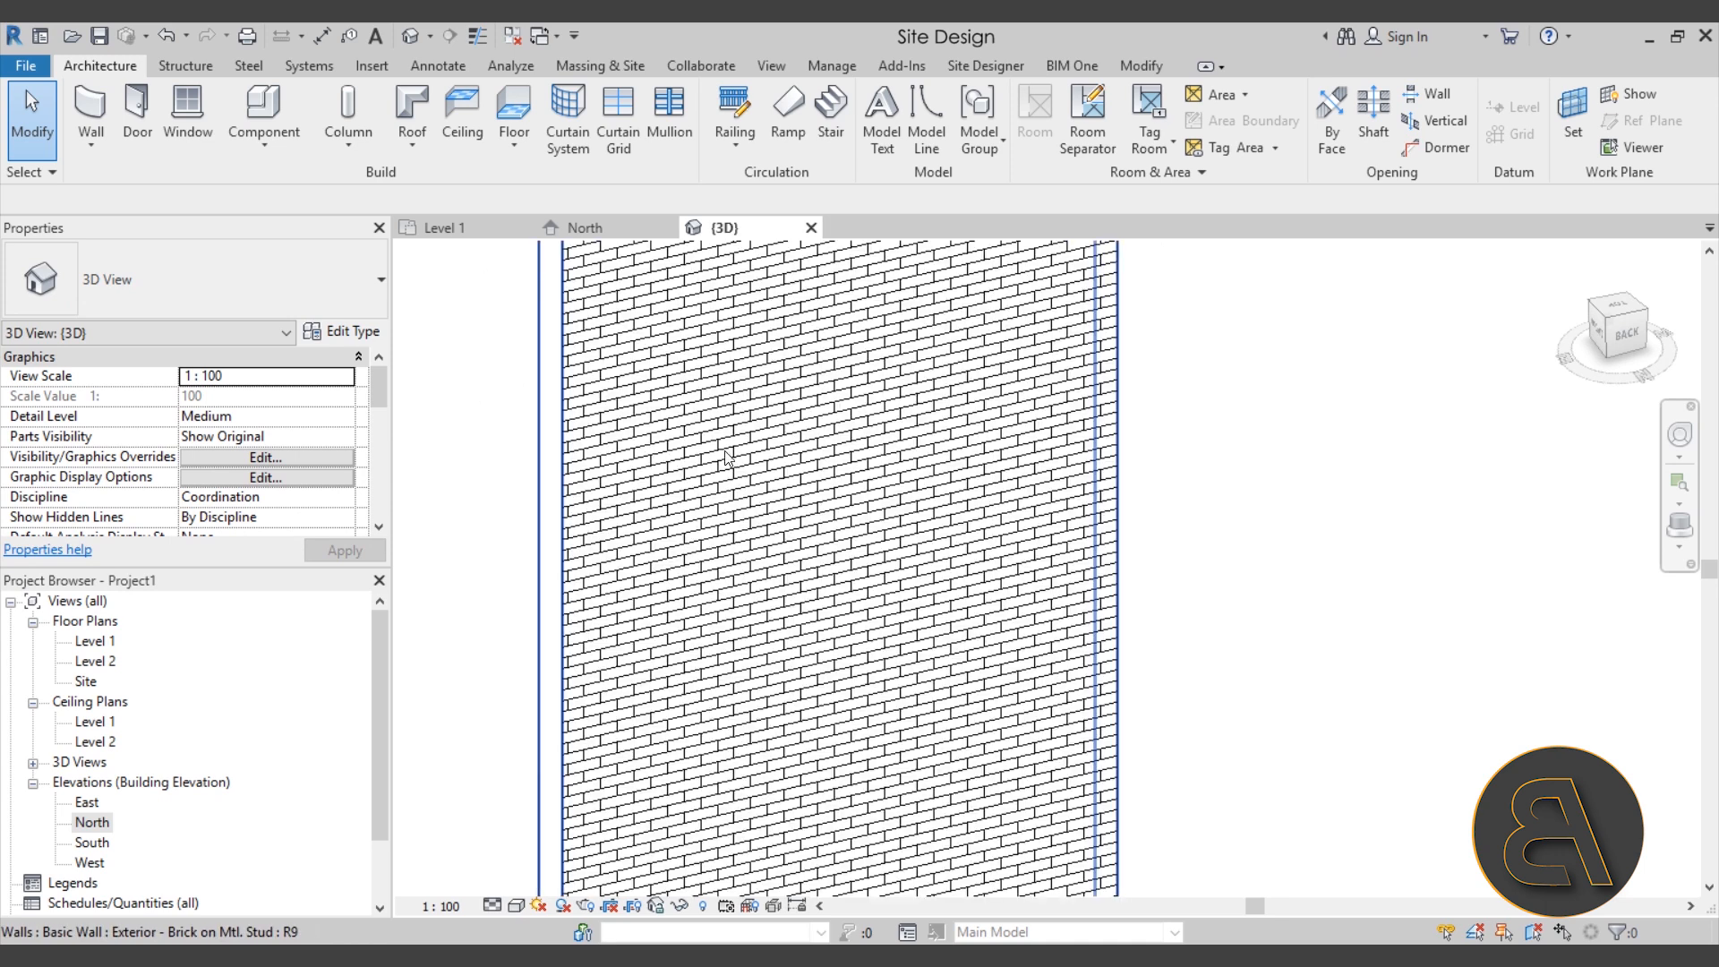
scroll(721, 439, down, 2)
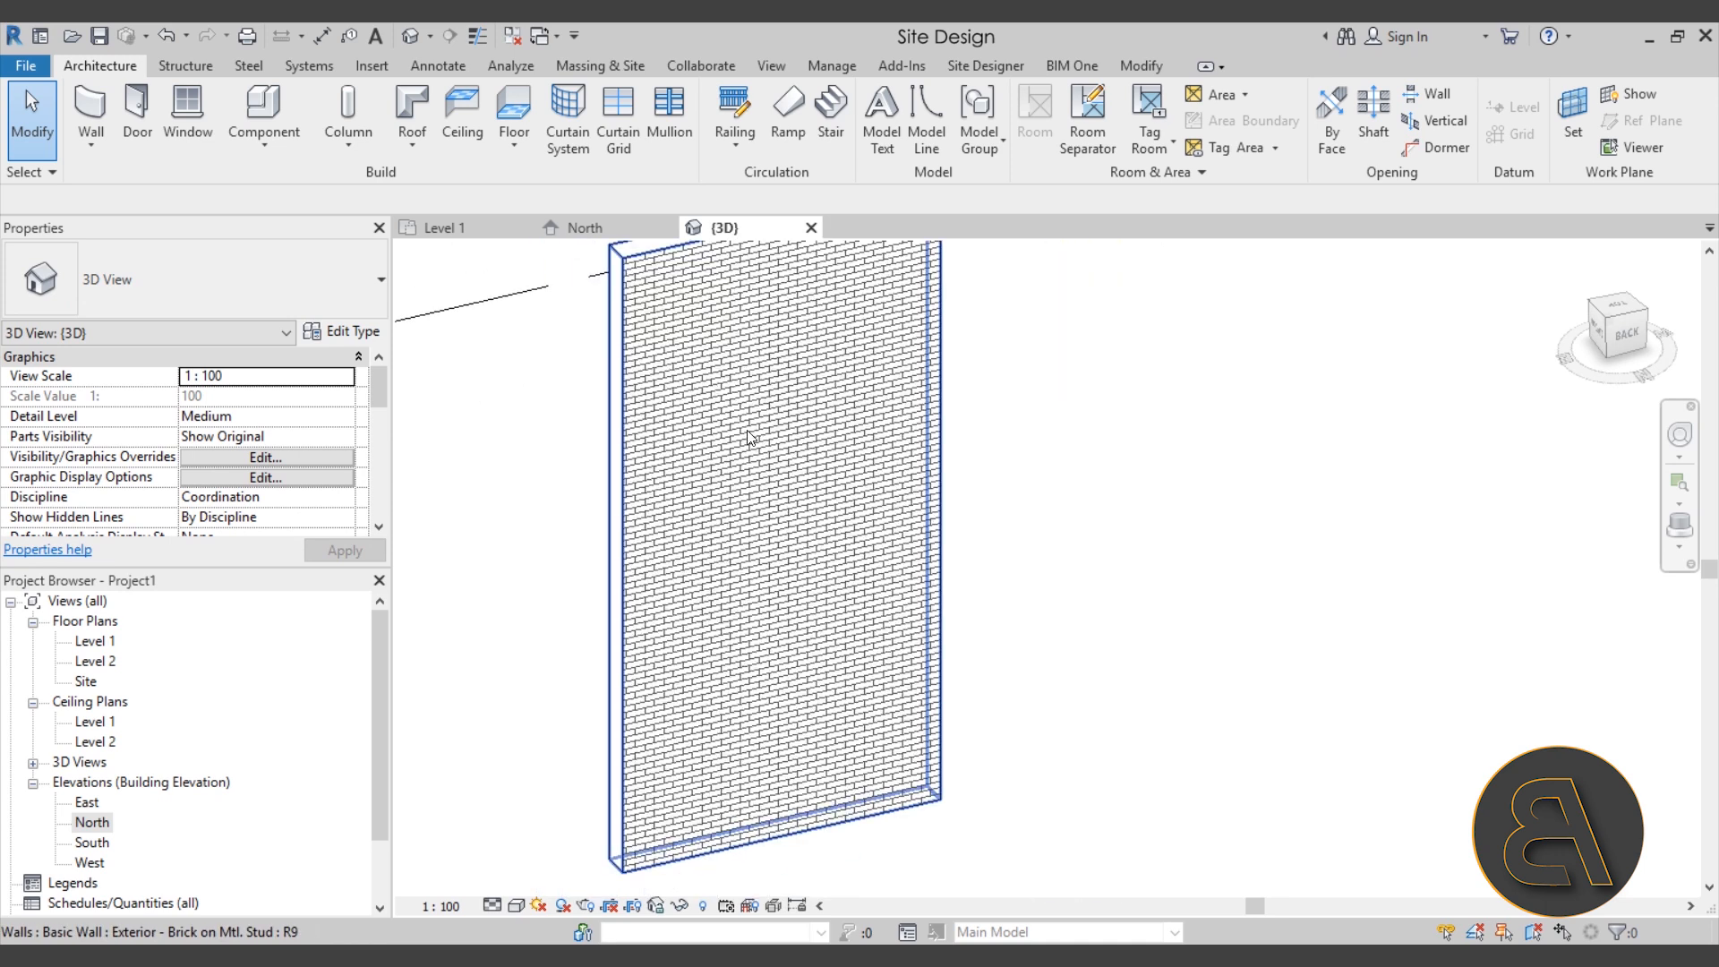
mouse_move(1021, 759)
middle_down()
mouse_move(1014, 777)
mouse_move(1006, 720)
middle_up()
scroll(1009, 727, down, 2)
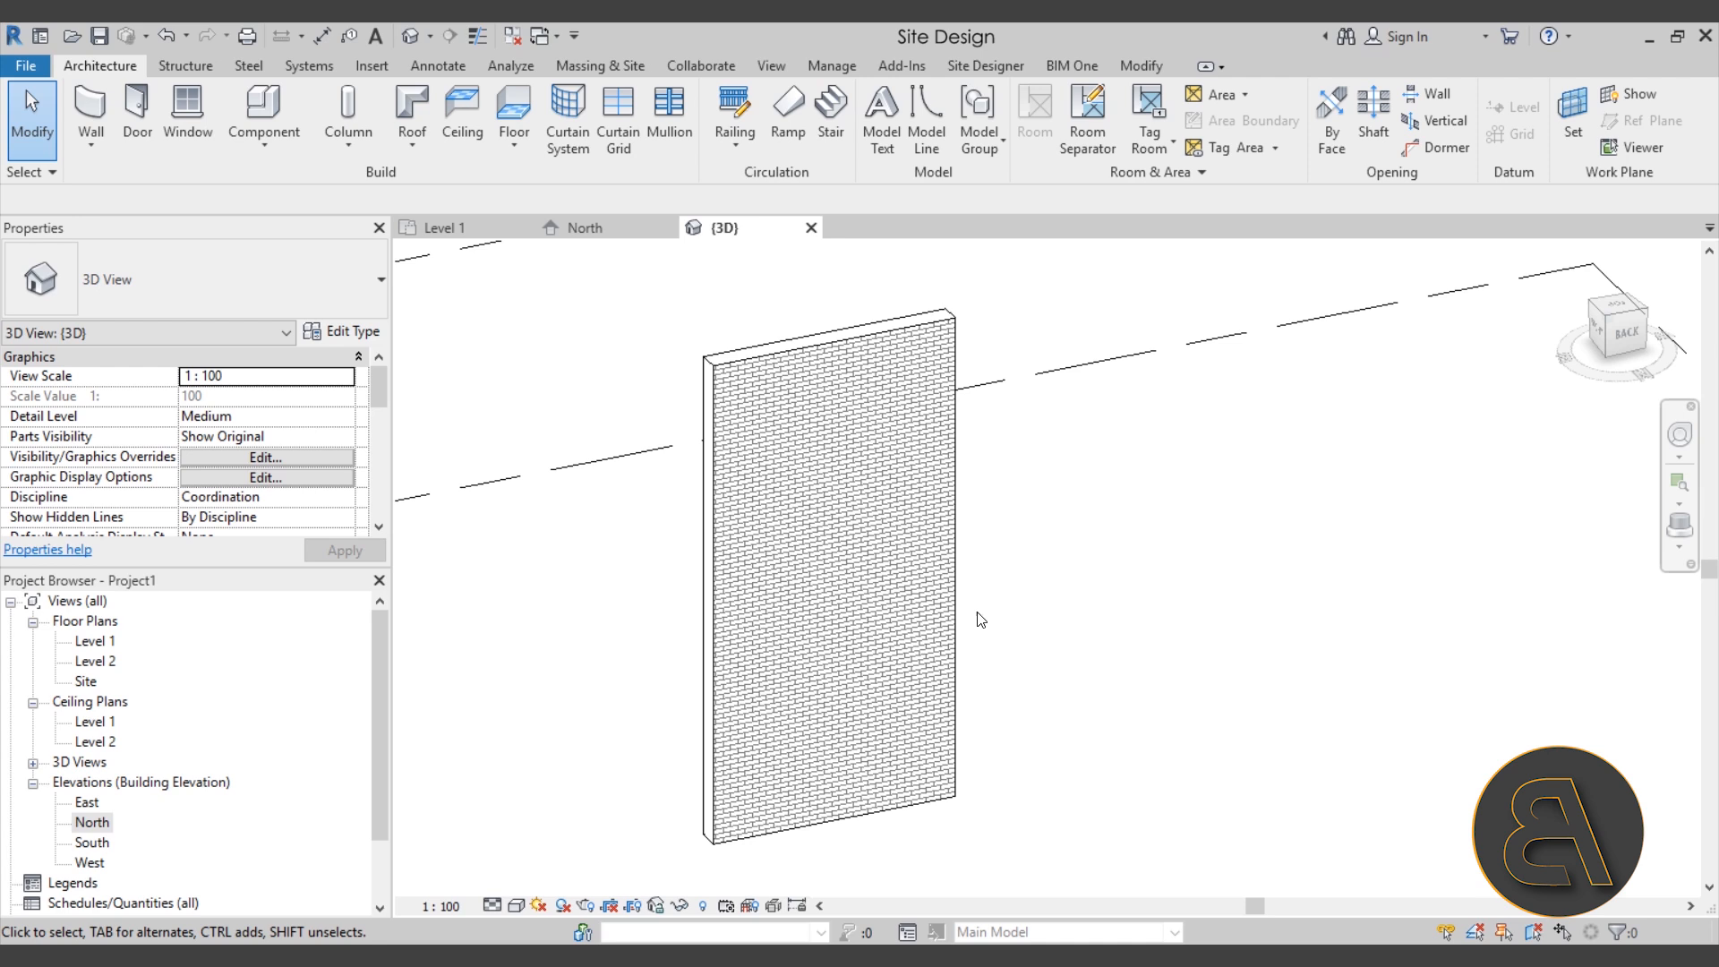
Step: Open the Fill Patterns settings, browse the drafting patterns and select Diagonal down
click(834, 68)
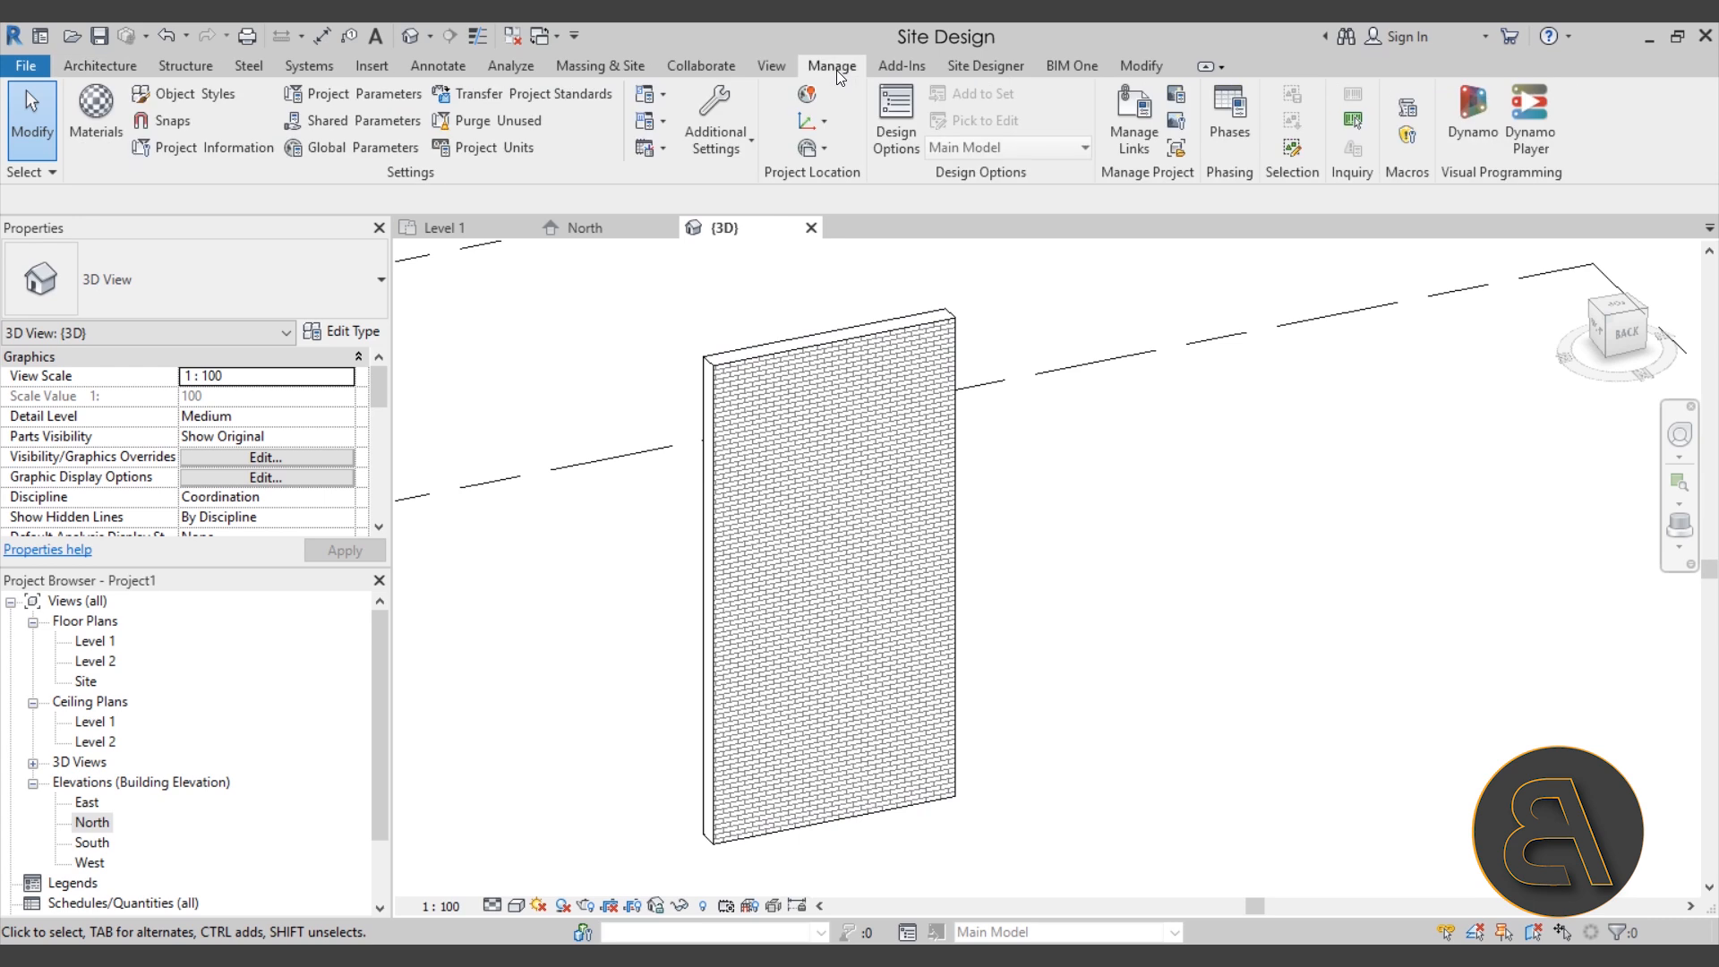
click(716, 146)
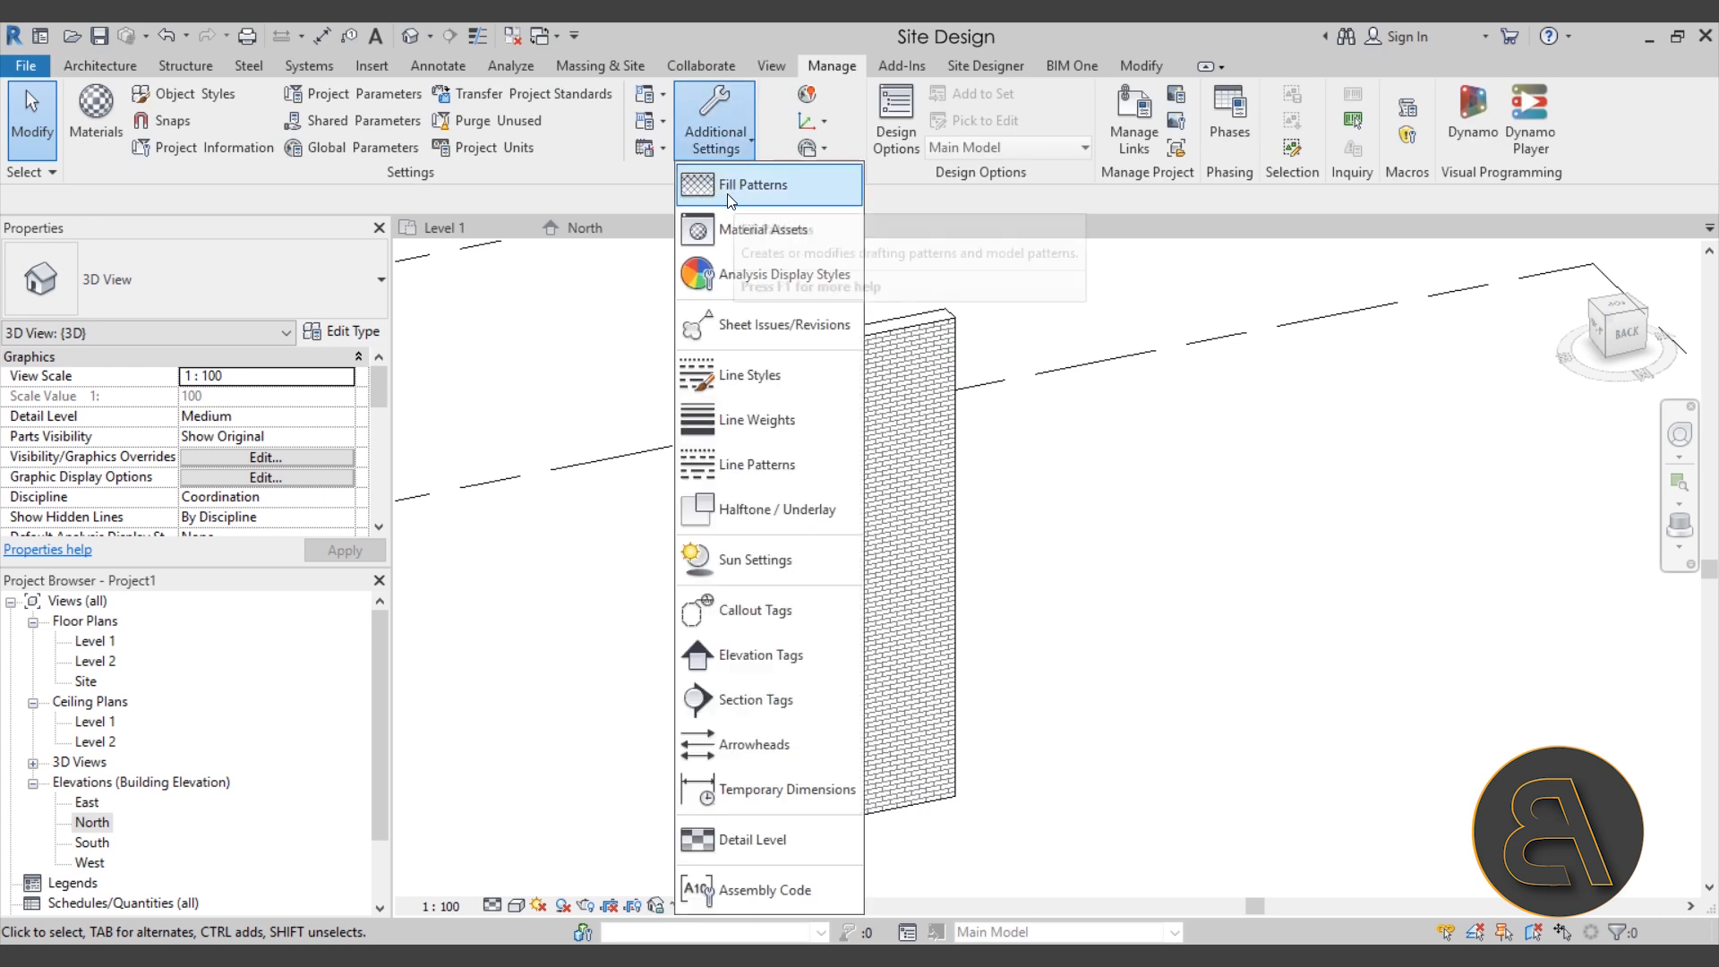
click(752, 185)
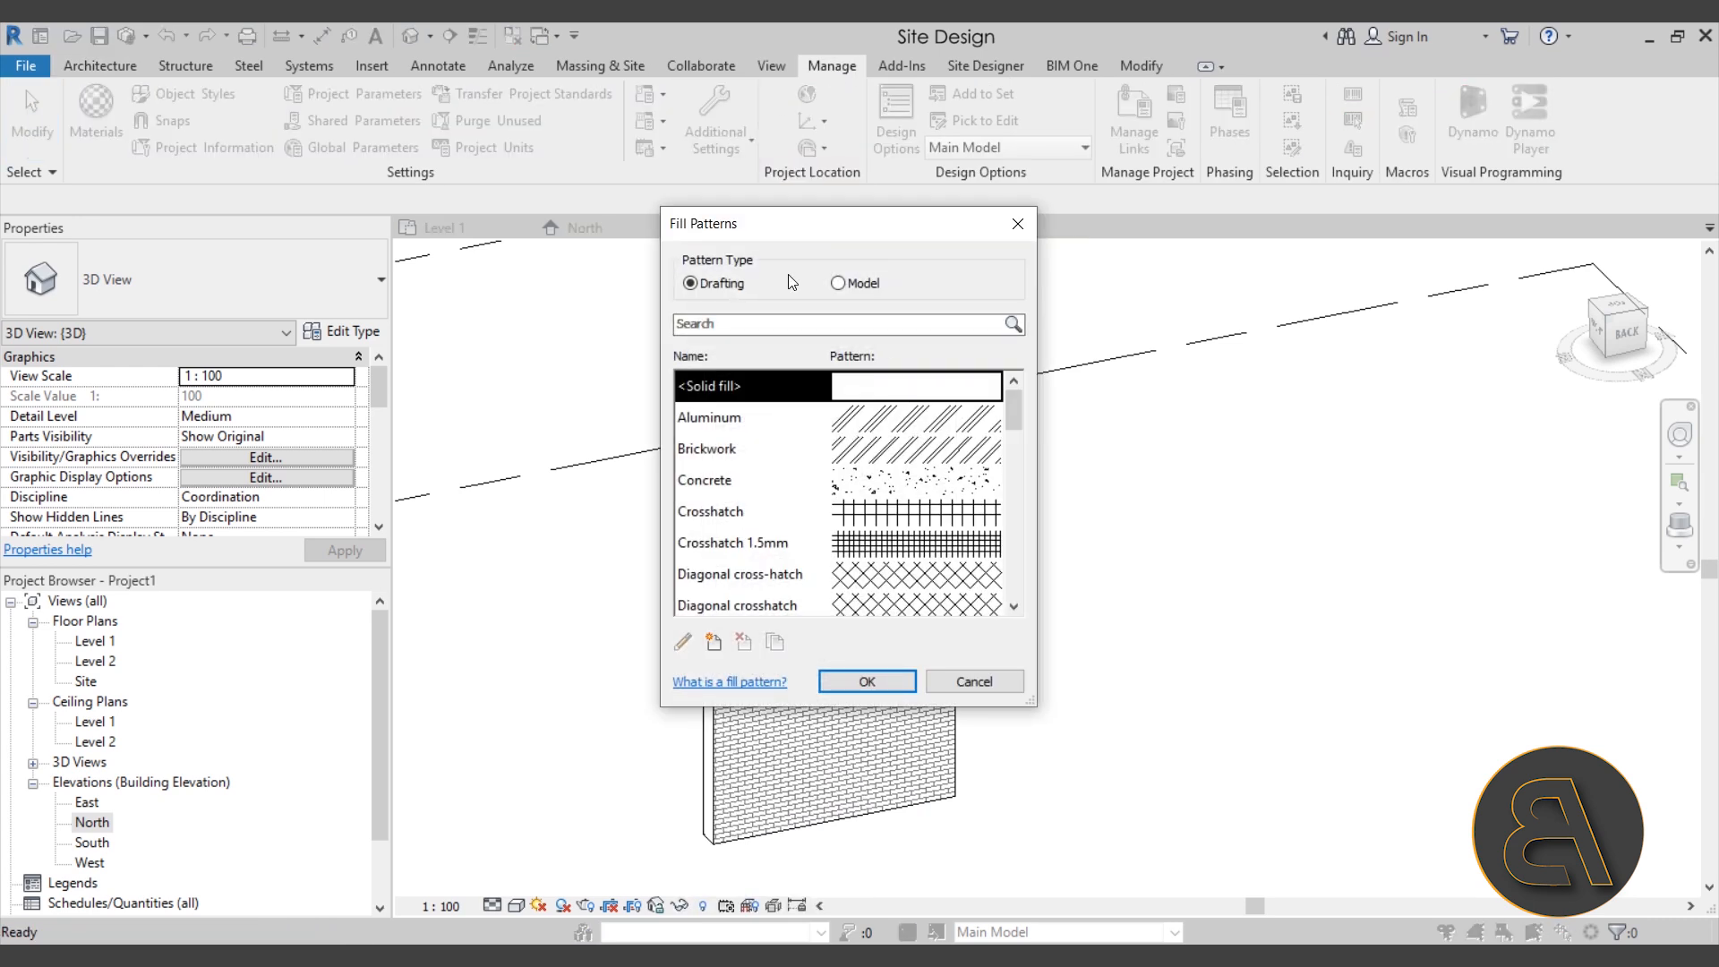
scroll(777, 474, down, 2)
scroll(777, 474, up, 2)
scroll(777, 479, down, 4)
scroll(801, 507, up, 1)
click(758, 514)
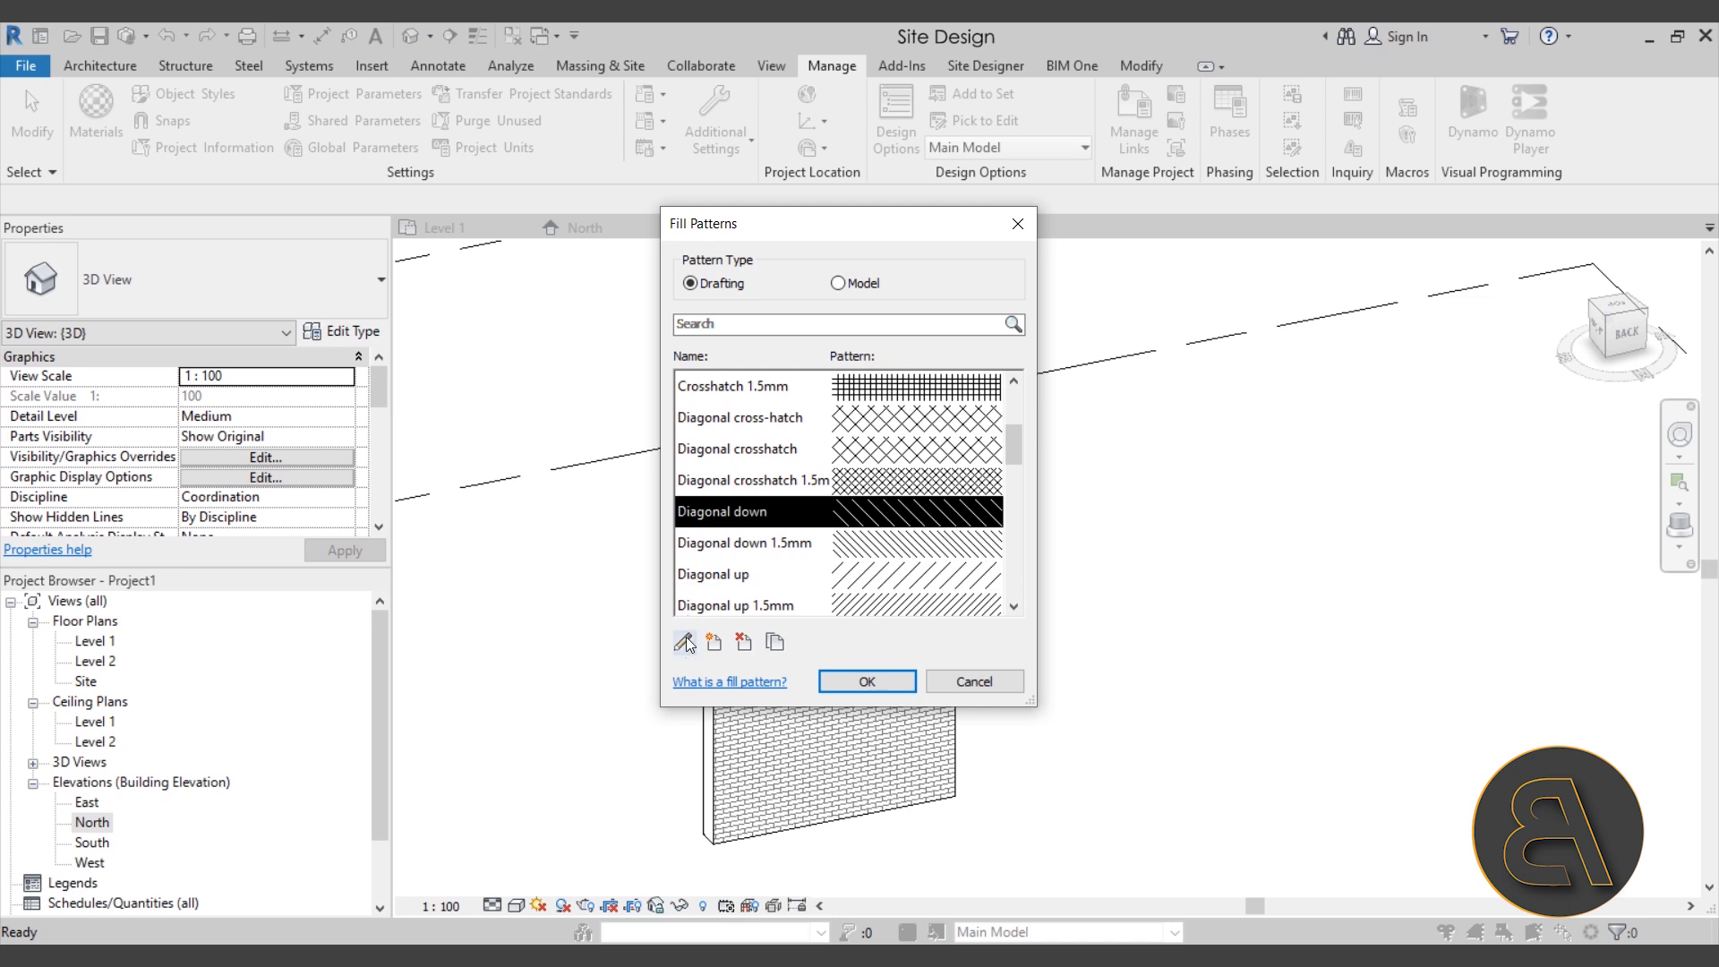
Step: Open the Diagonal down pattern's properties, compare Crosshatch with Parallel lines and review the host layer orientation options
click(683, 643)
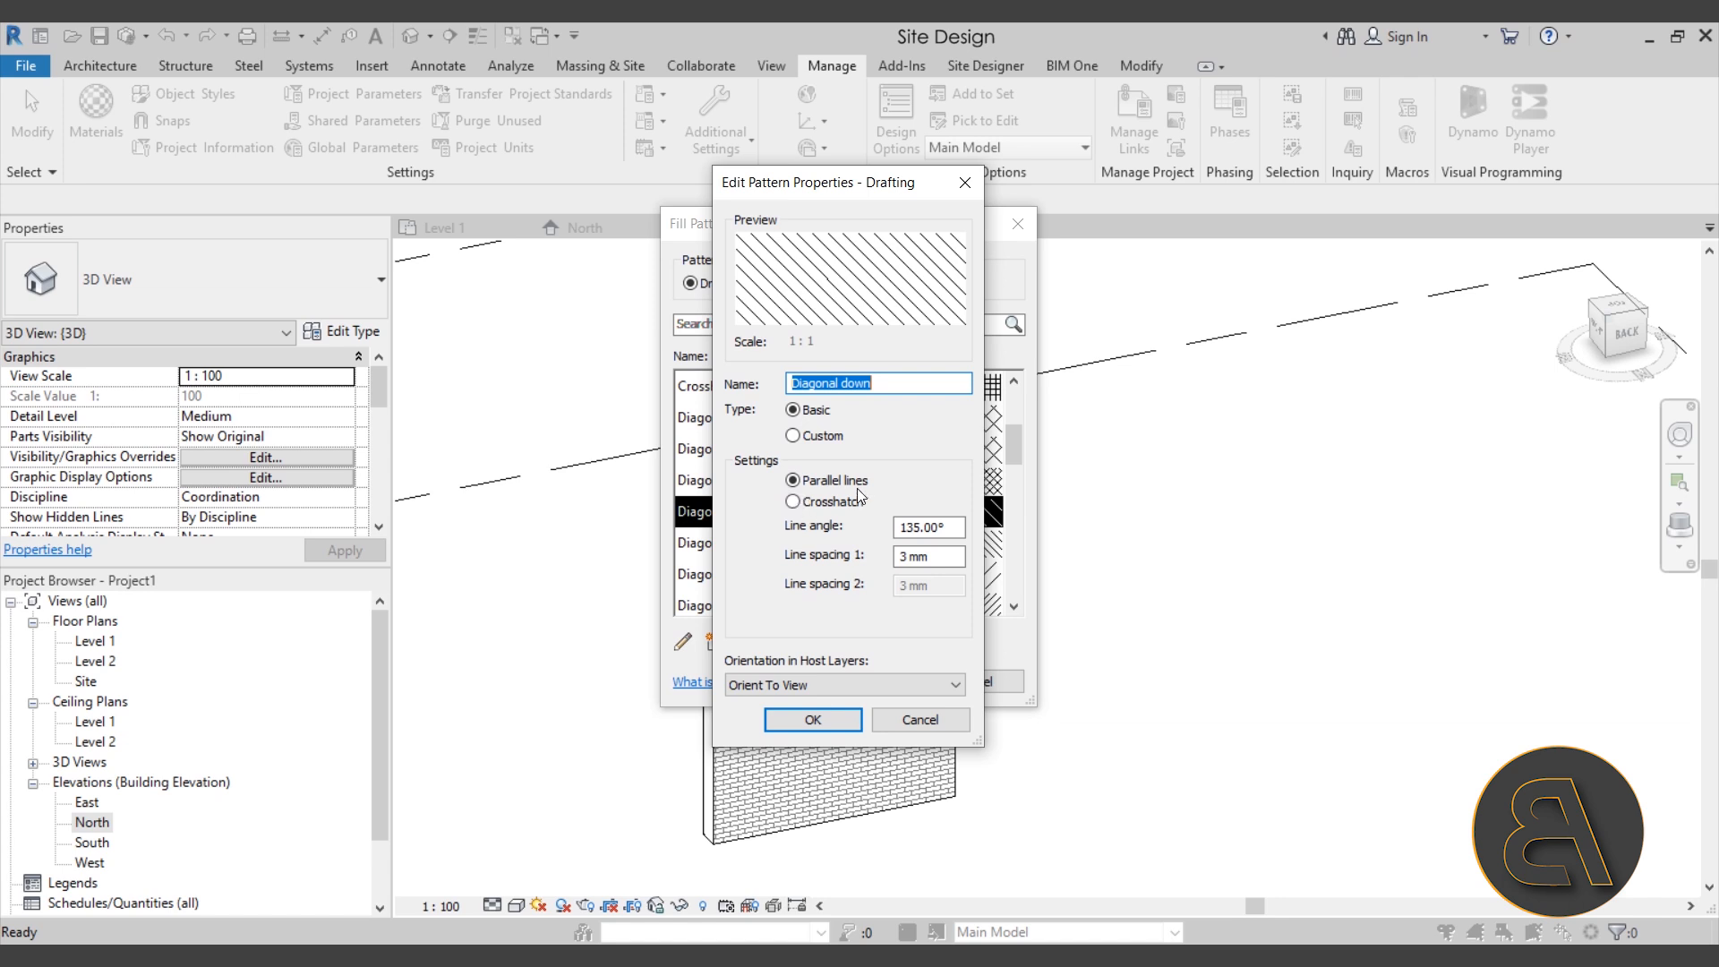
click(814, 505)
click(825, 482)
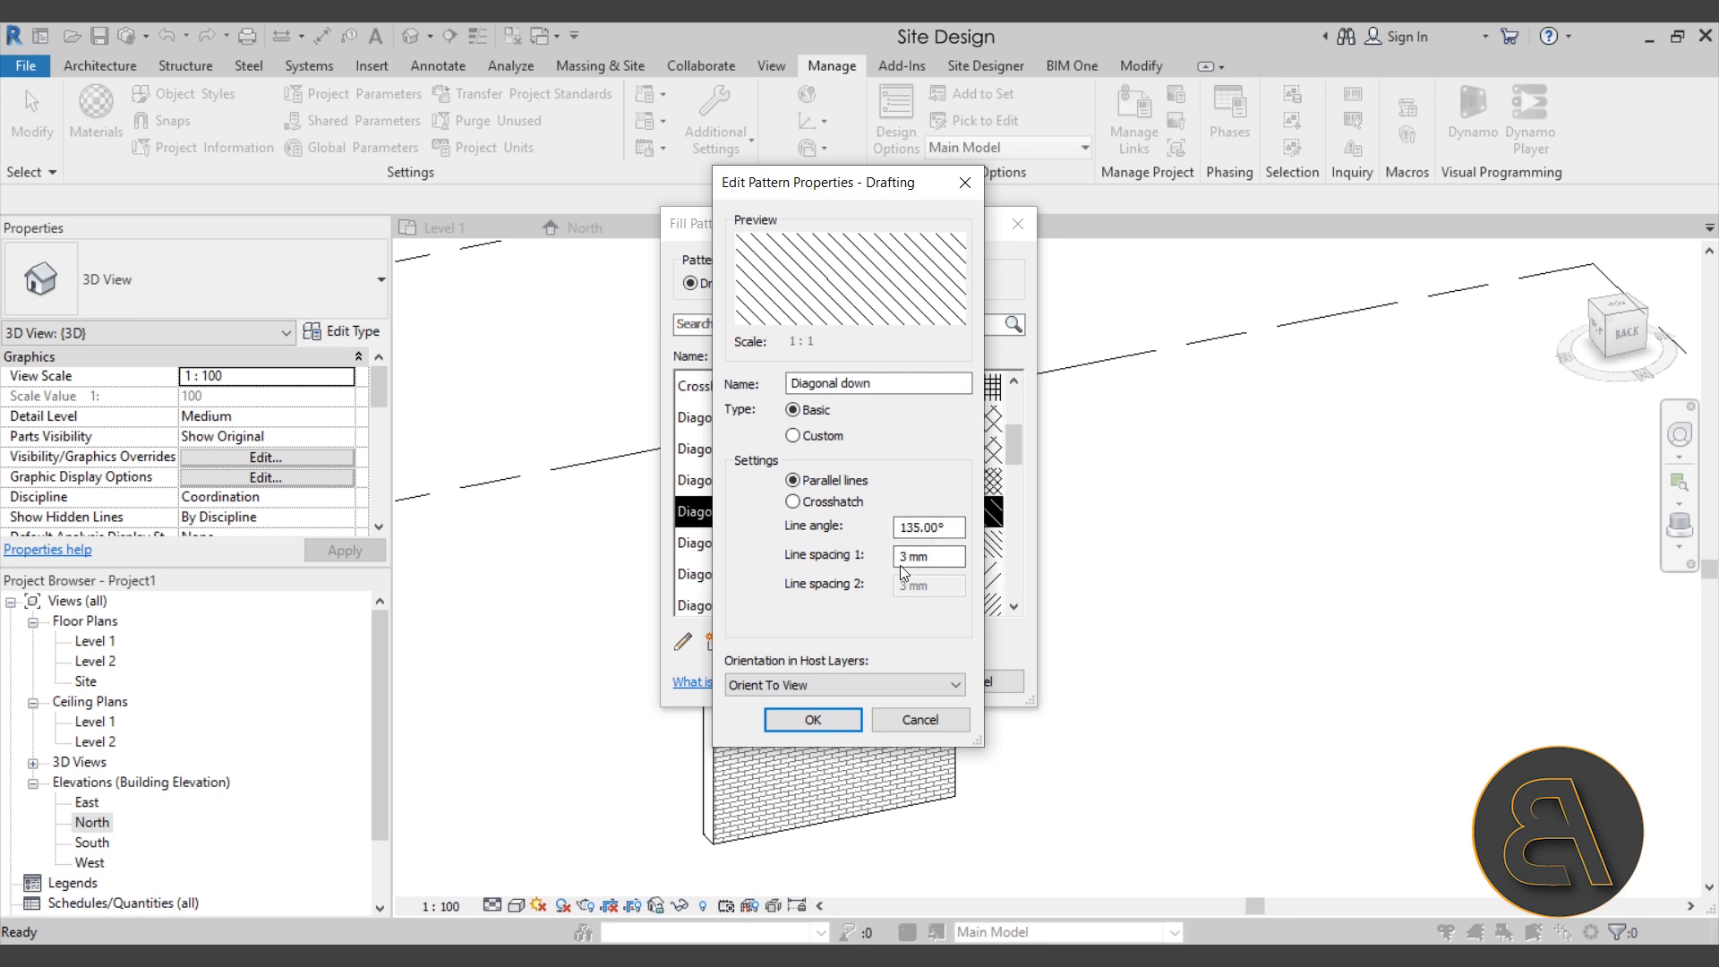
drag(766, 168, 1201, 170)
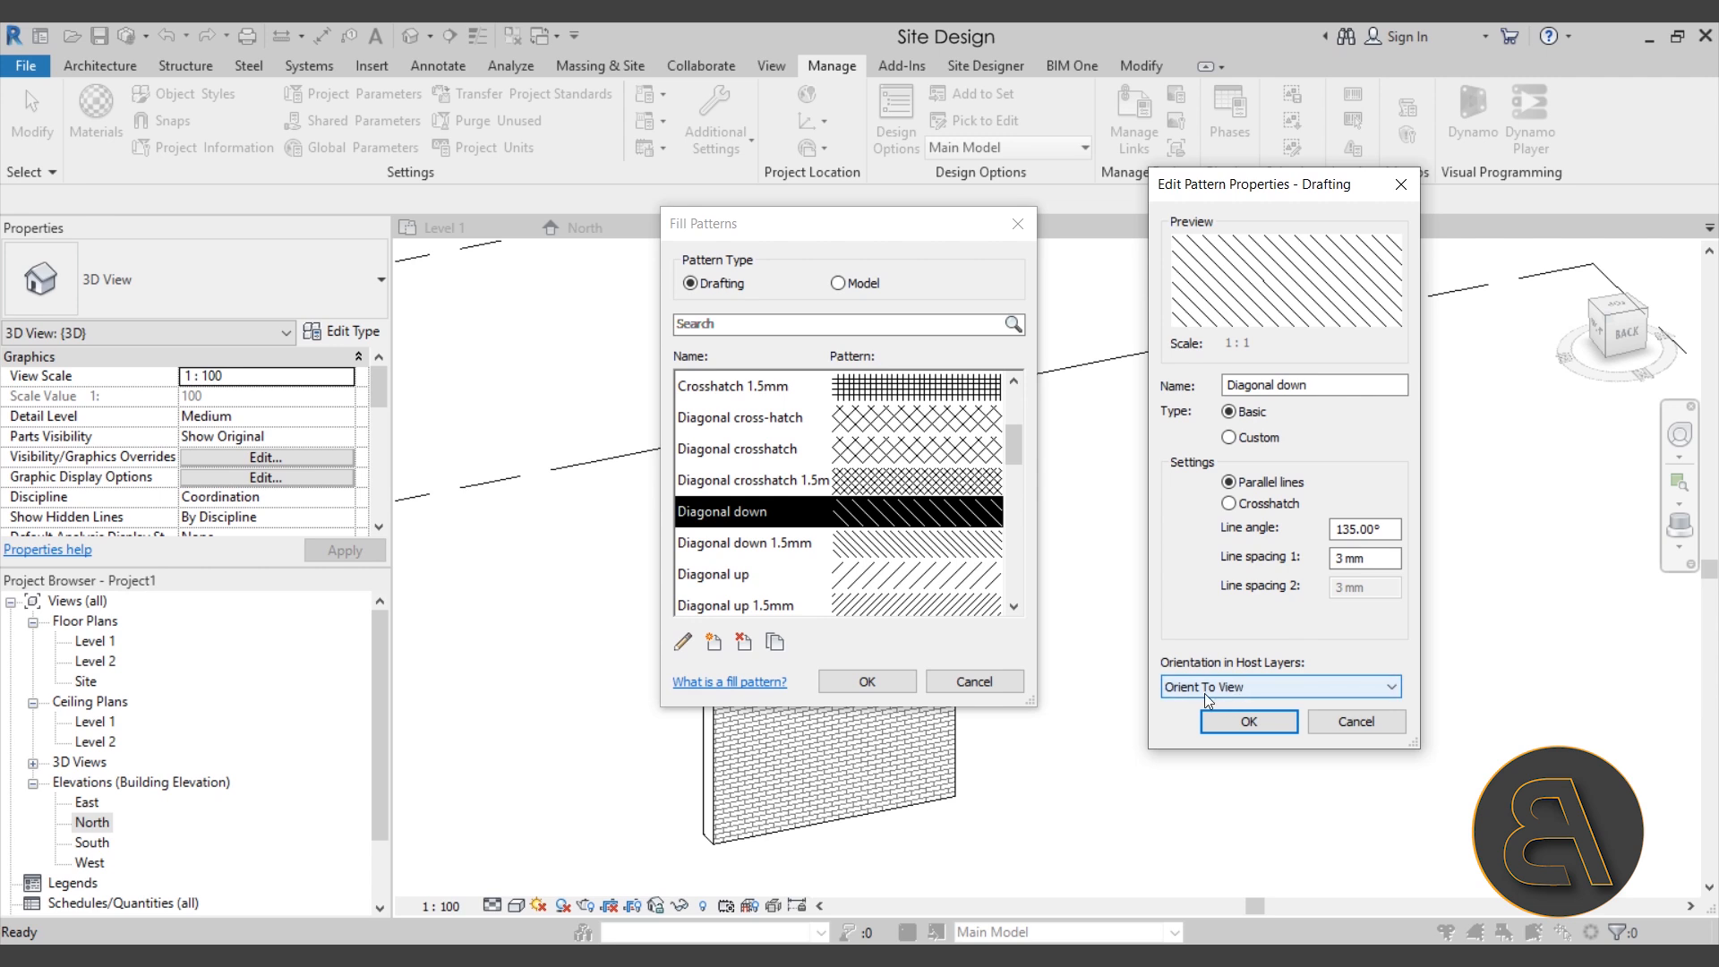
click(1178, 693)
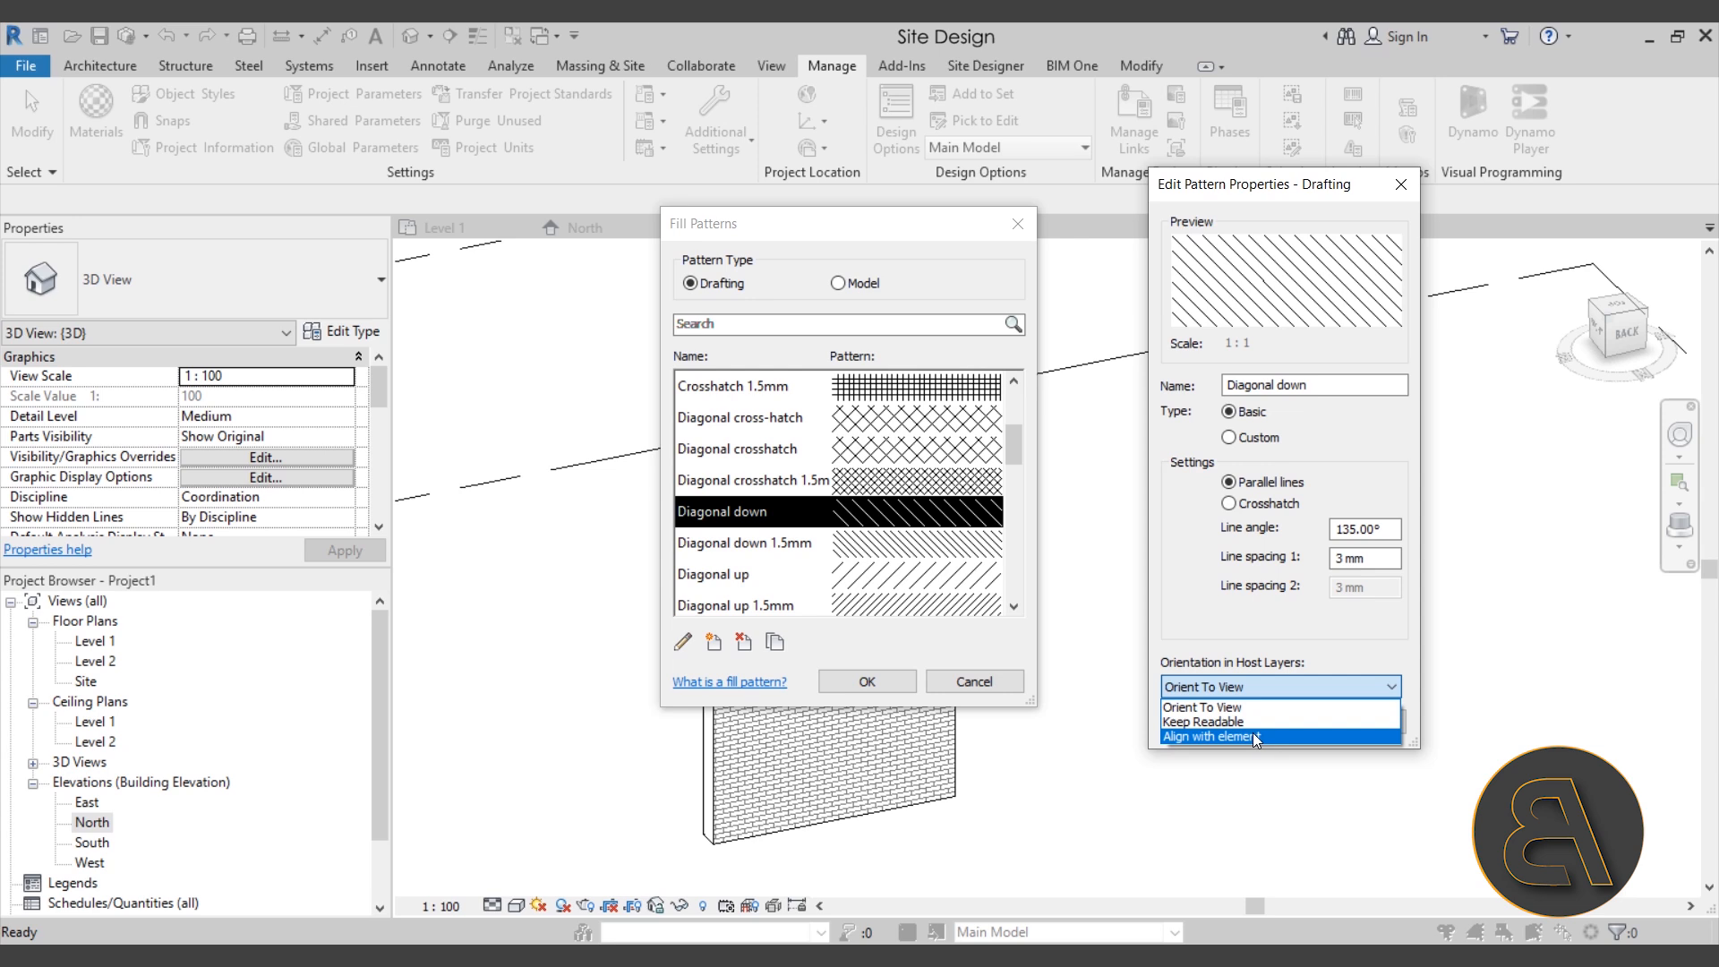
click(1213, 707)
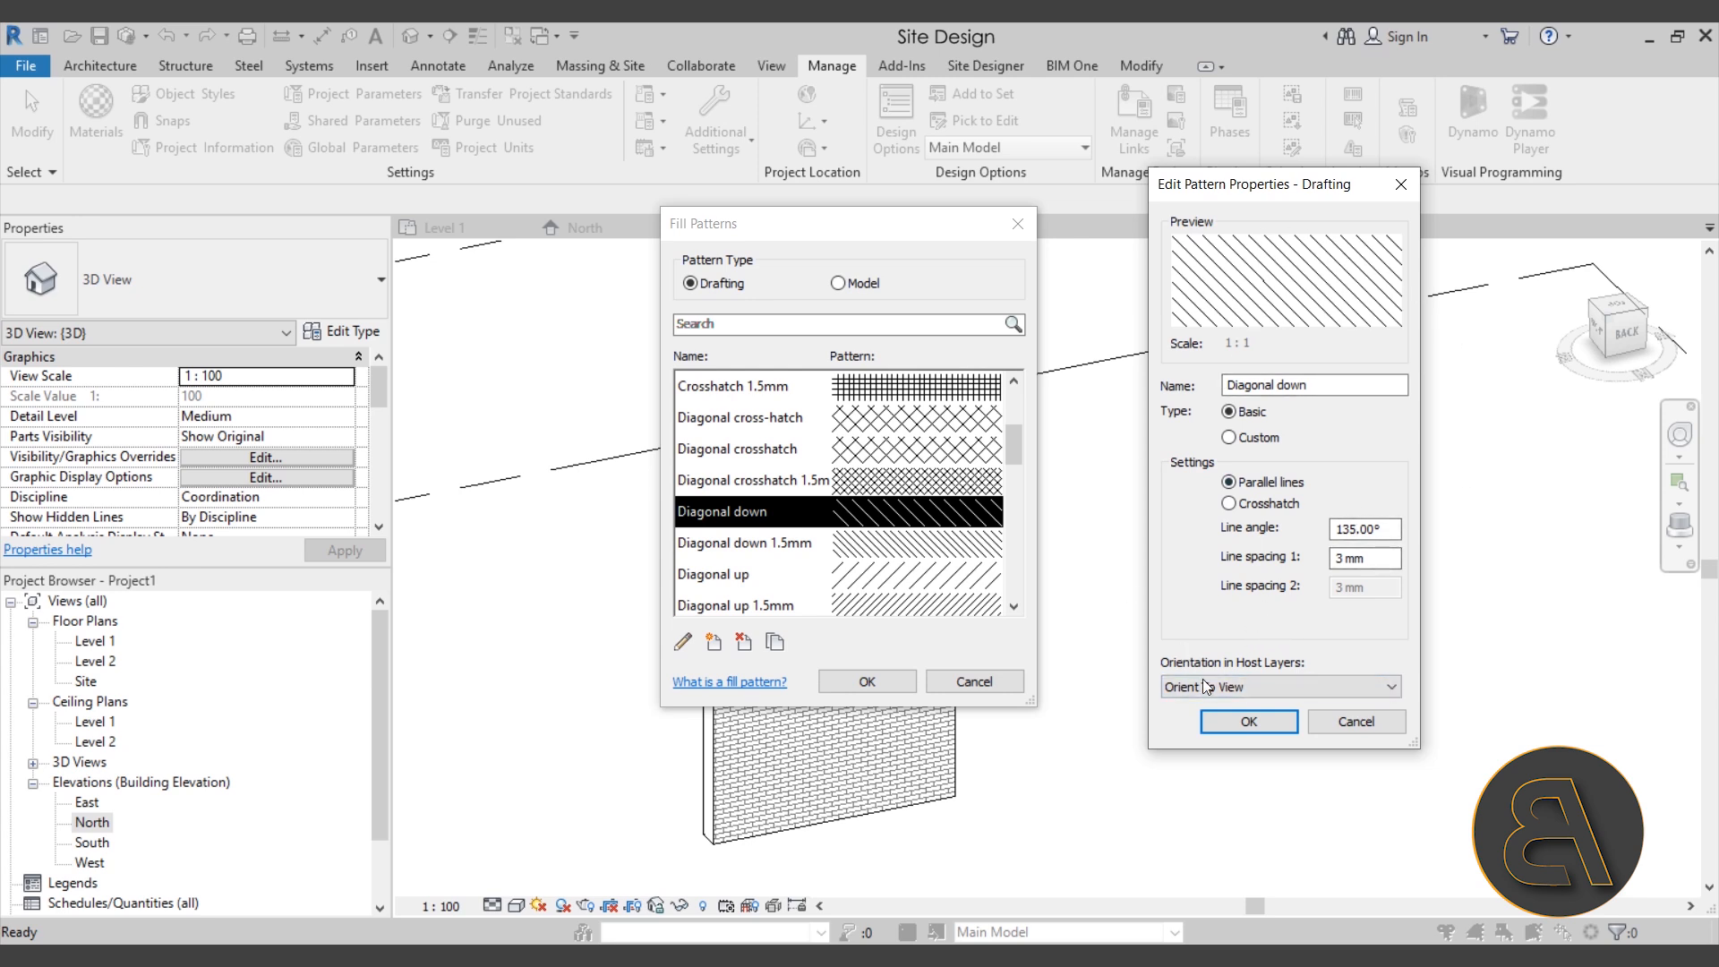
Step: Create a basic drafting fill pattern with Crosshatch lines at a 30° line angle
click(714, 643)
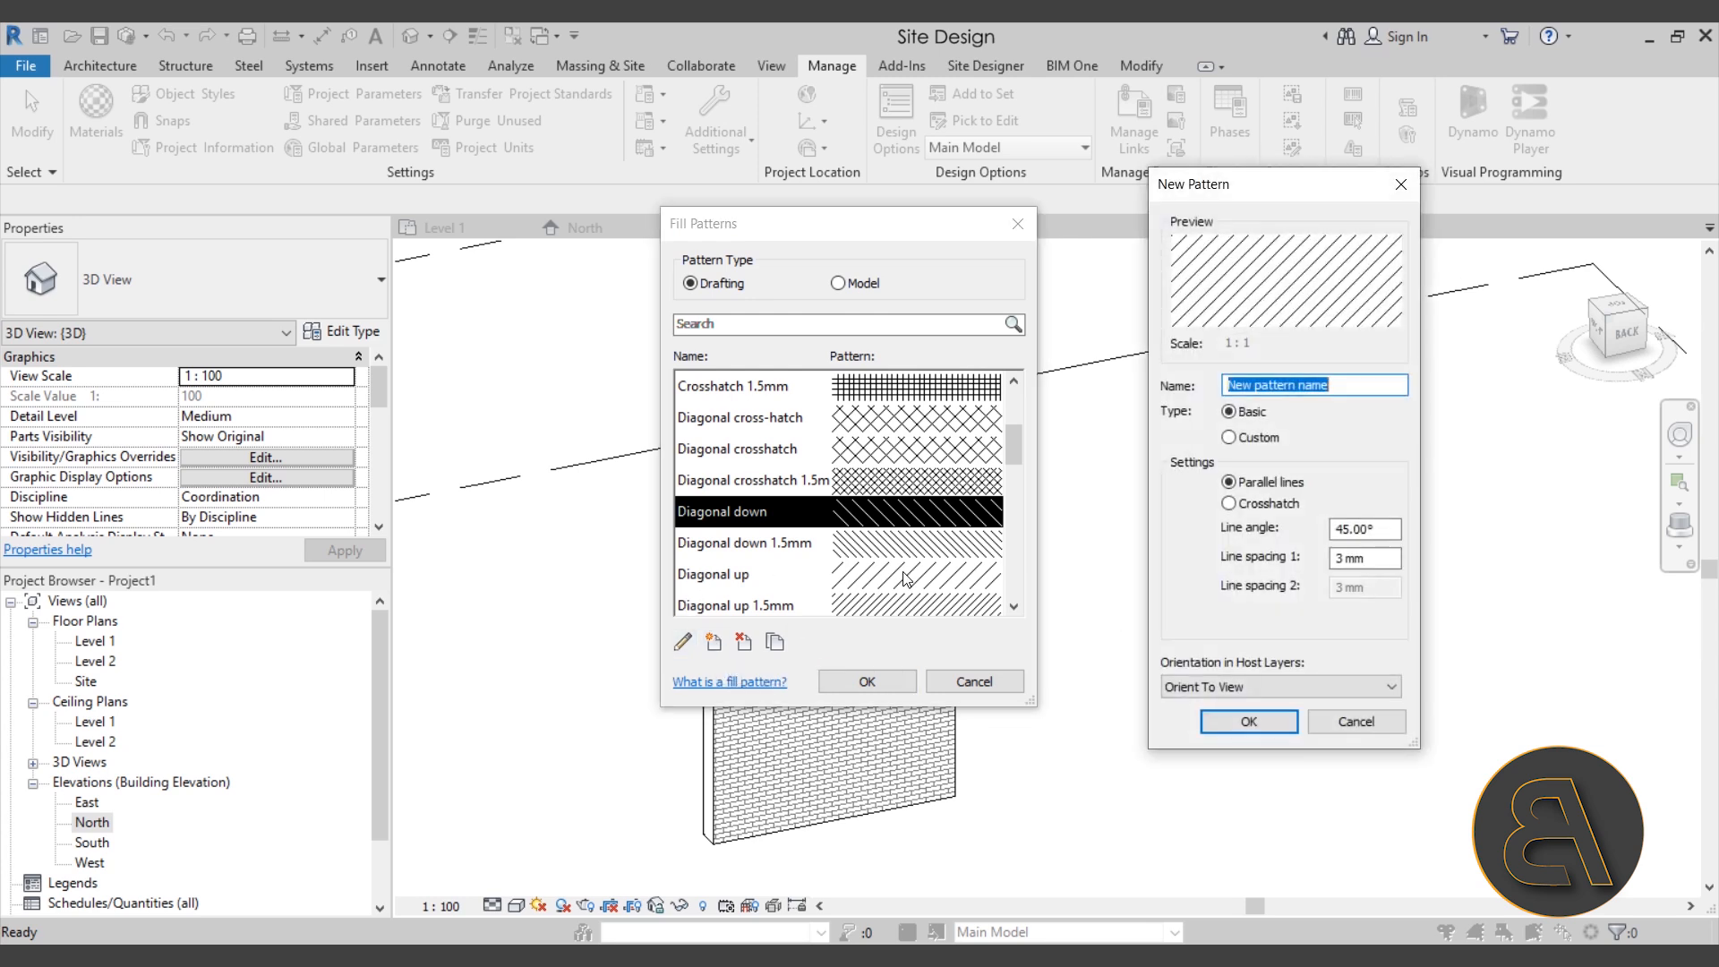
drag(1289, 183, 713, 187)
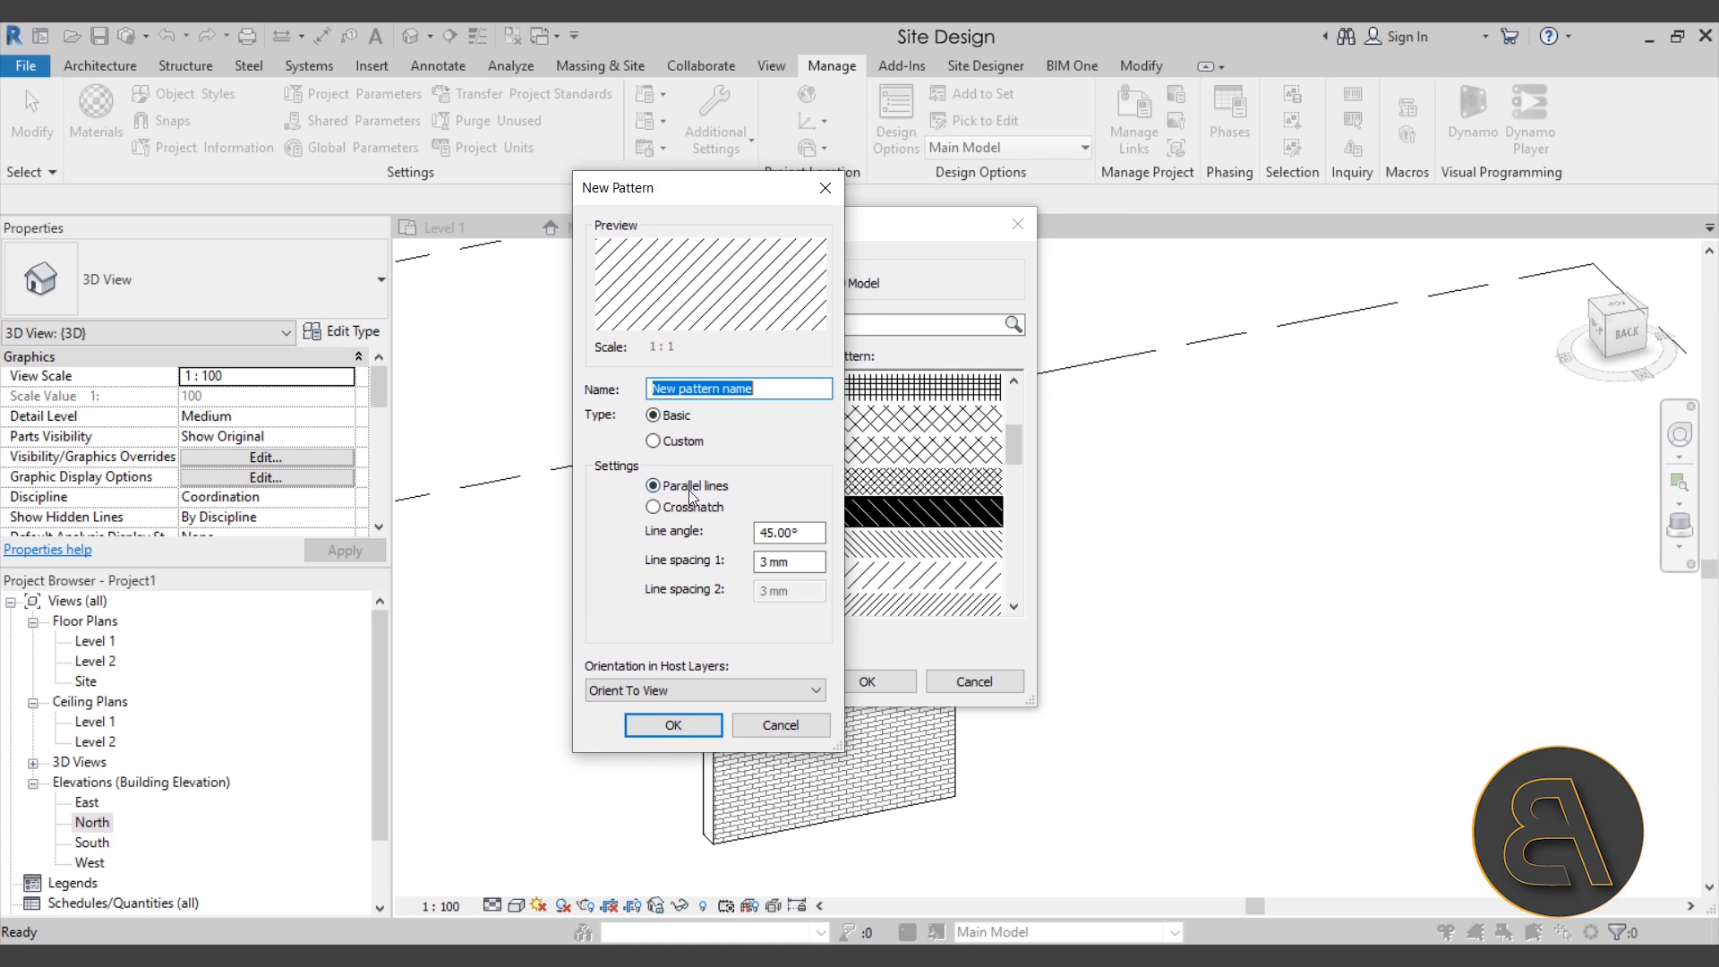
click(652, 506)
click(774, 535)
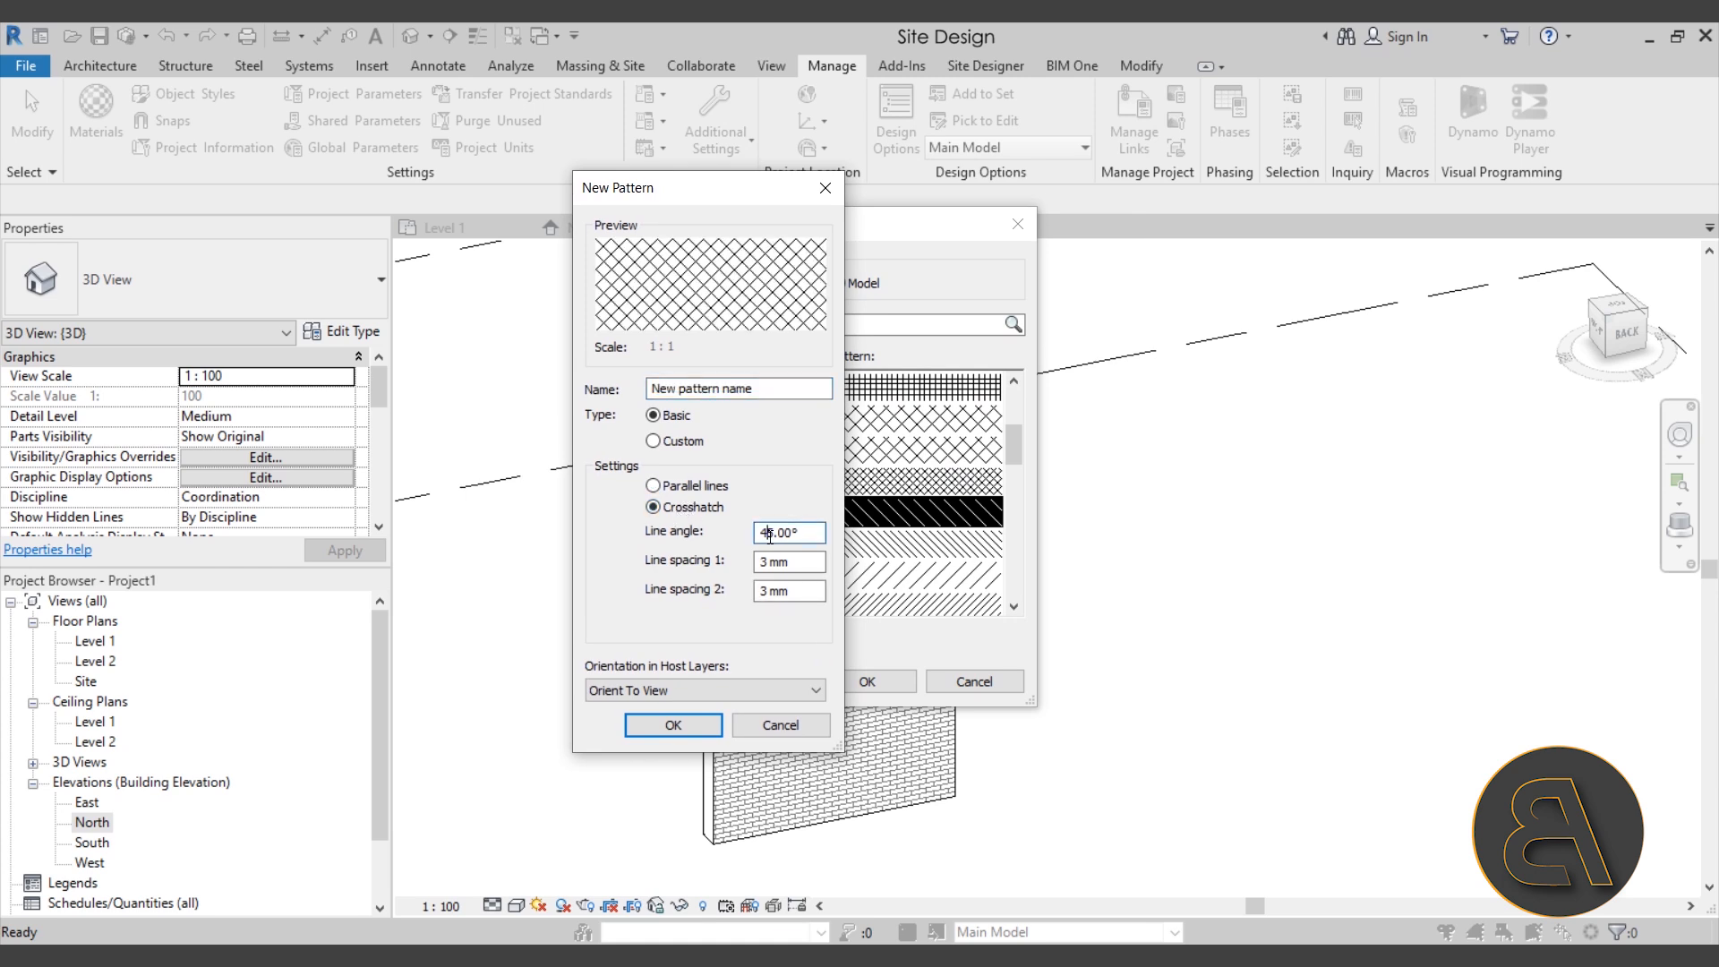
key(Return)
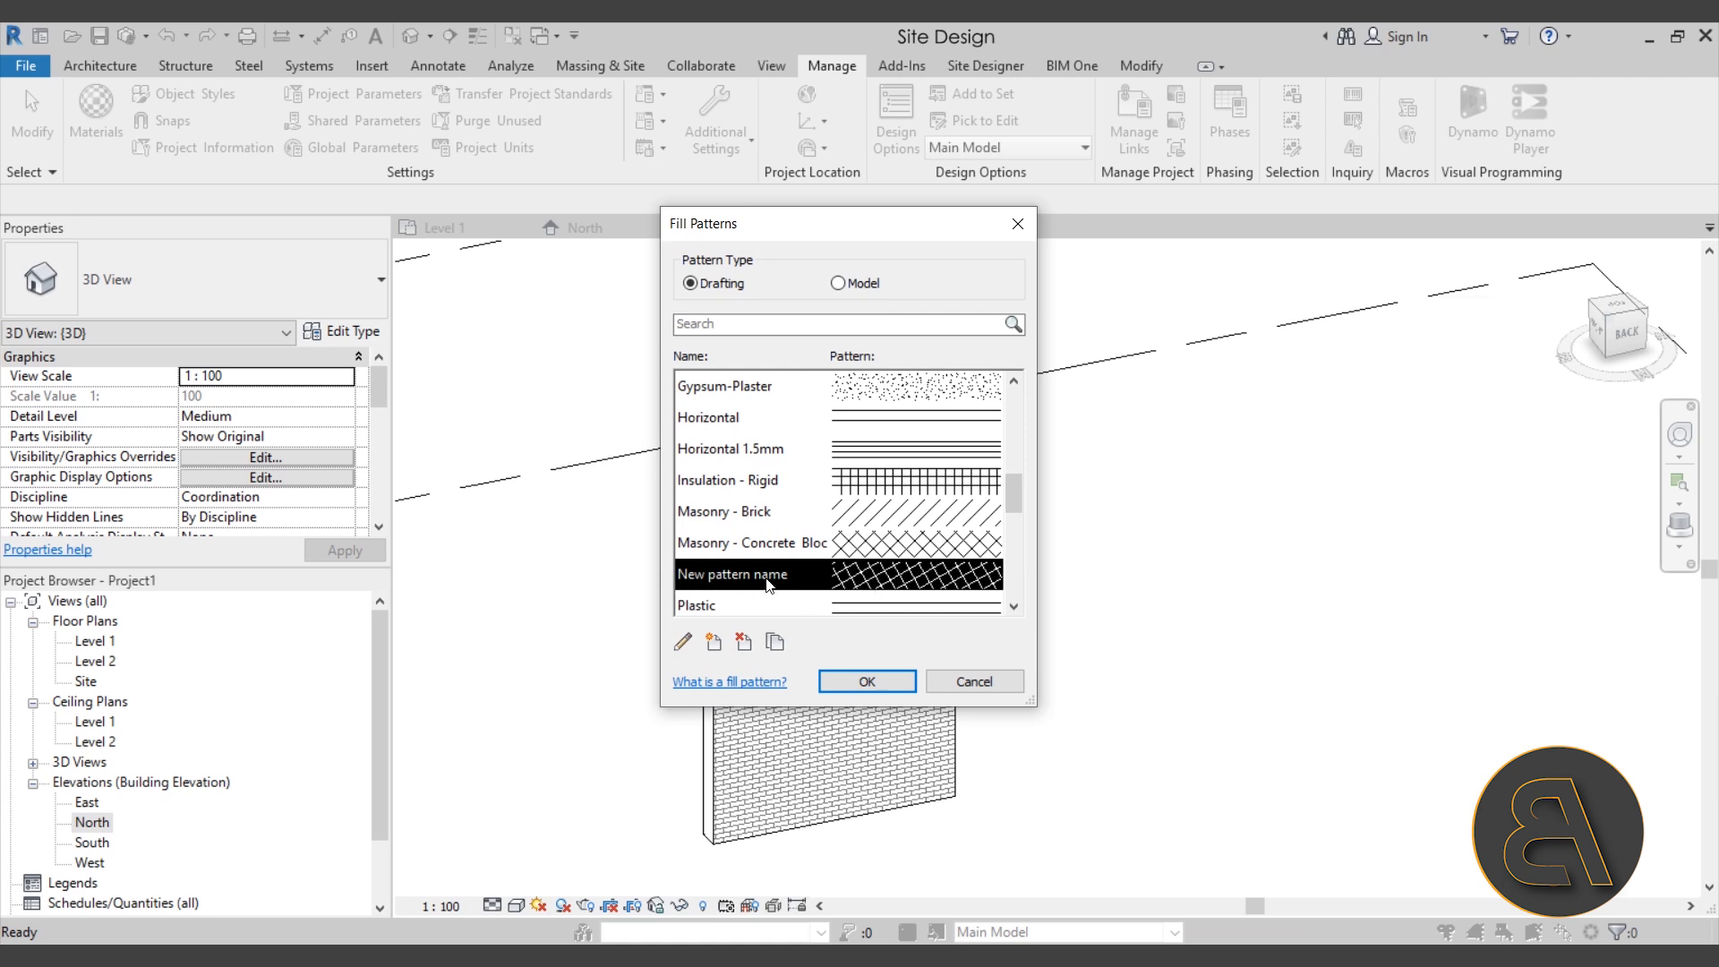
Step: Open the crosshatch drafting pattern's properties and try to rename it as New pattern BA
click(682, 641)
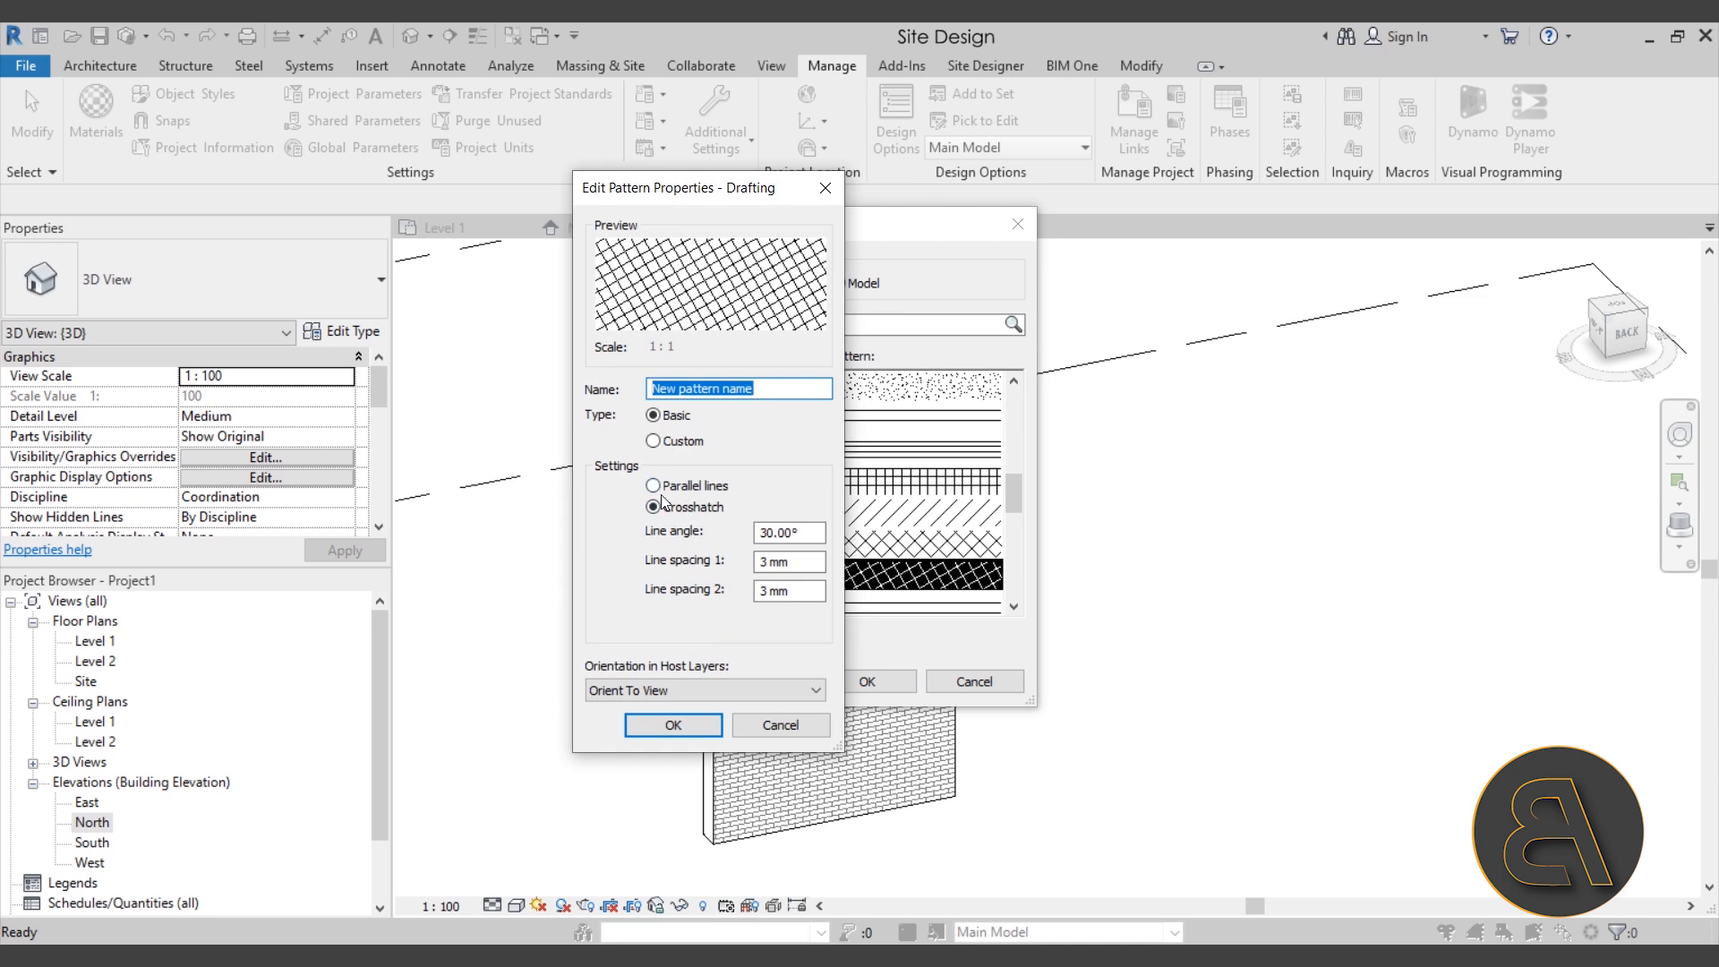
drag(755, 390, 539, 394)
click(698, 388)
drag(757, 389, 725, 389)
text(BA)
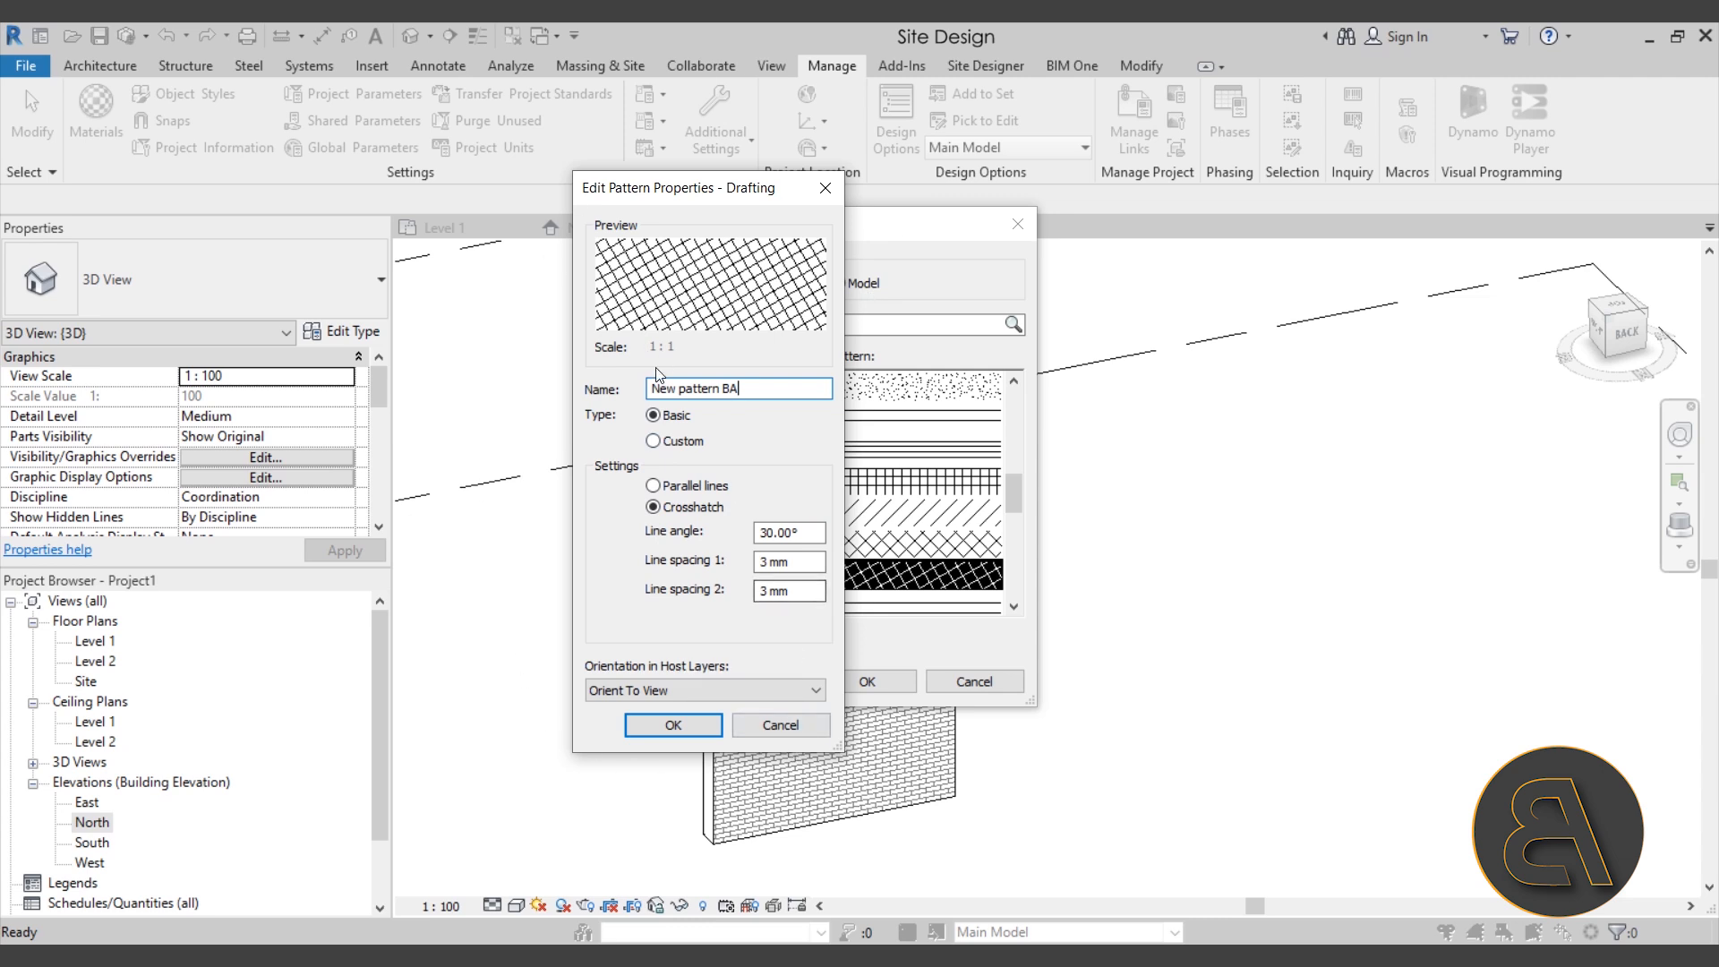
Step: Change the drafting pattern's type to Custom and import the hatch file HWOOD6E1.pat from the desktop
click(653, 441)
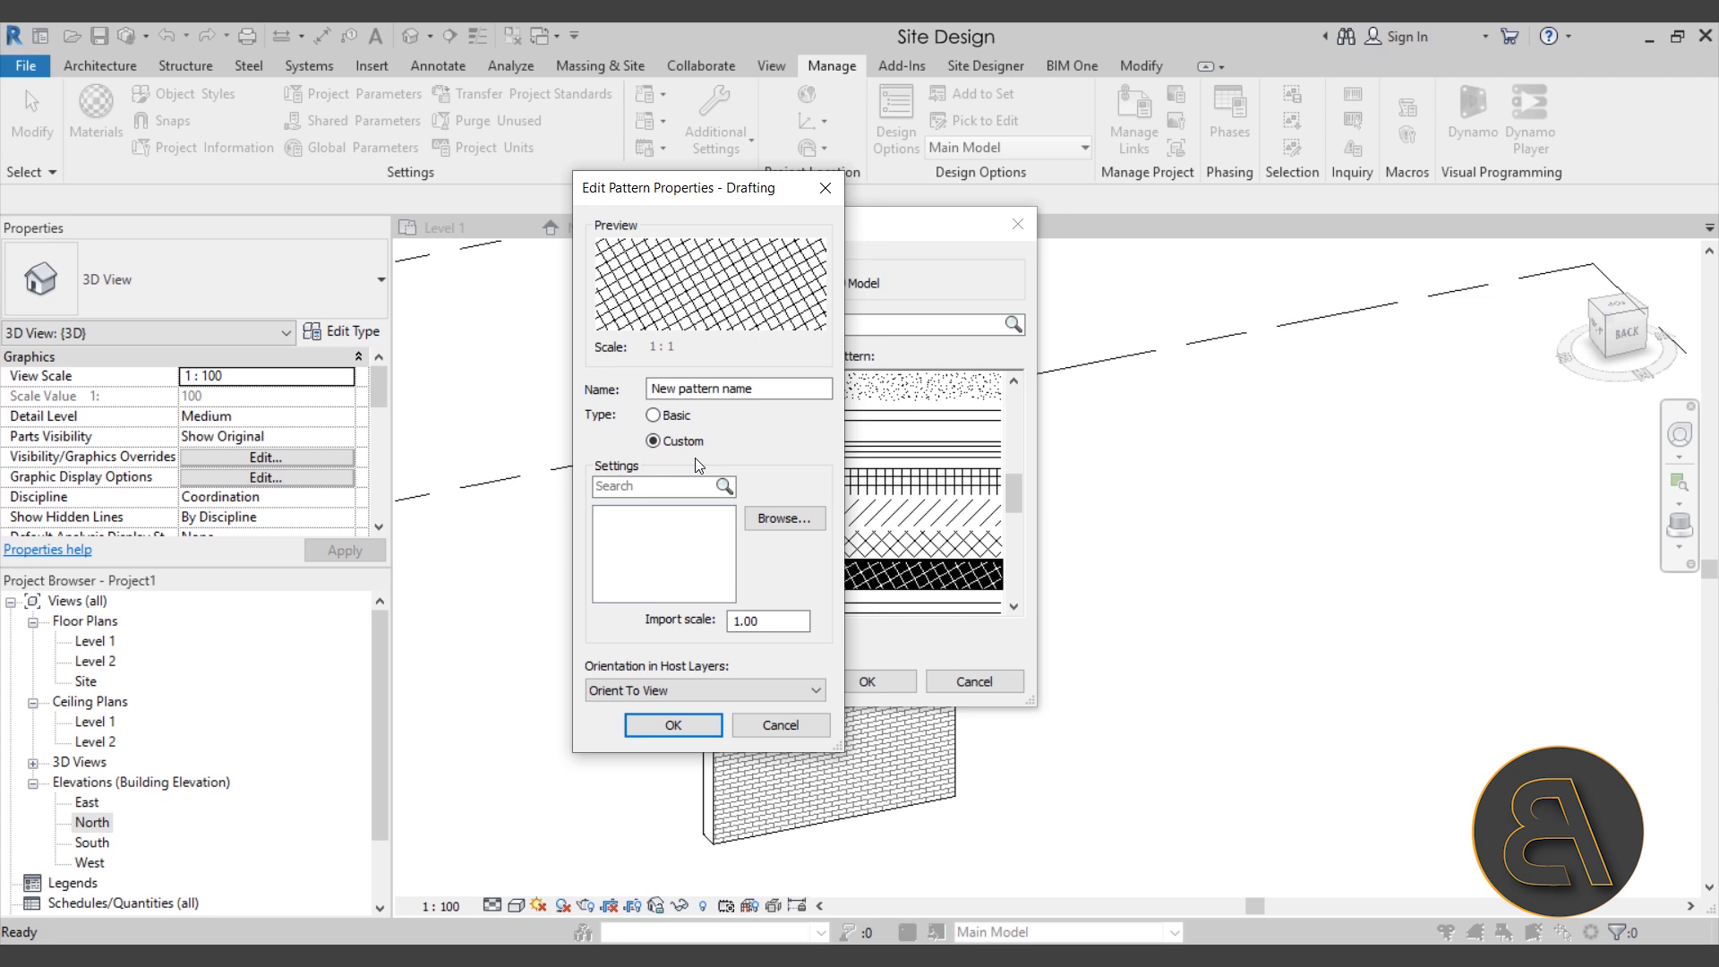
click(804, 519)
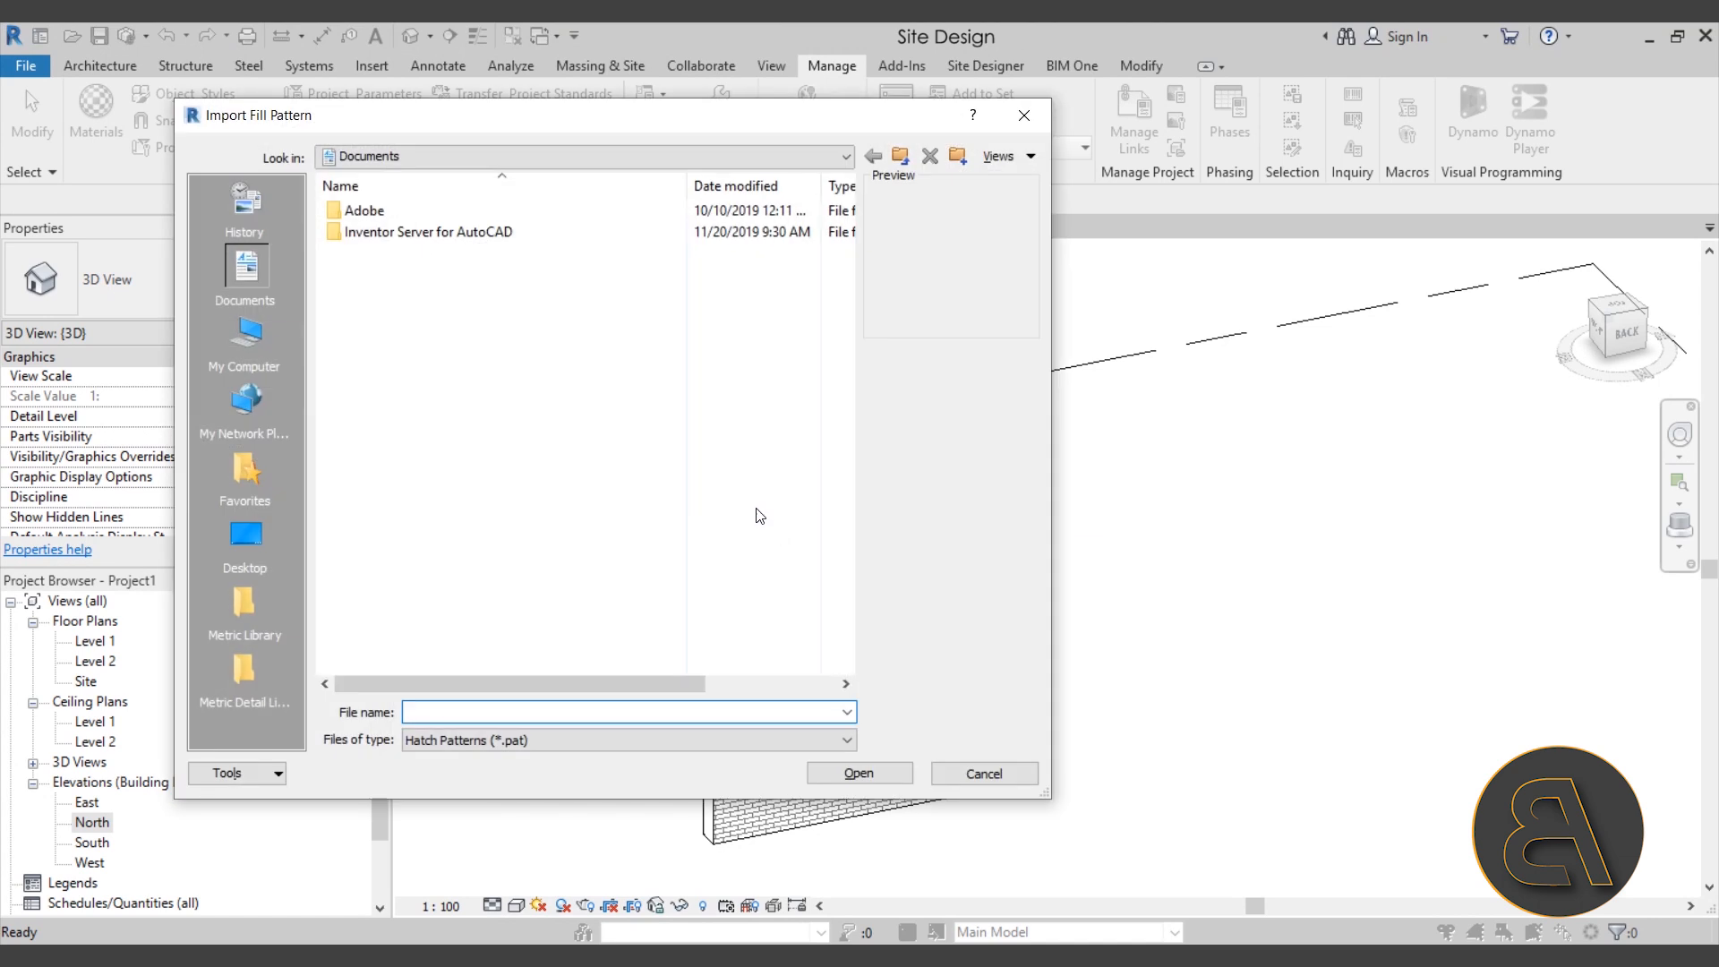
click(253, 542)
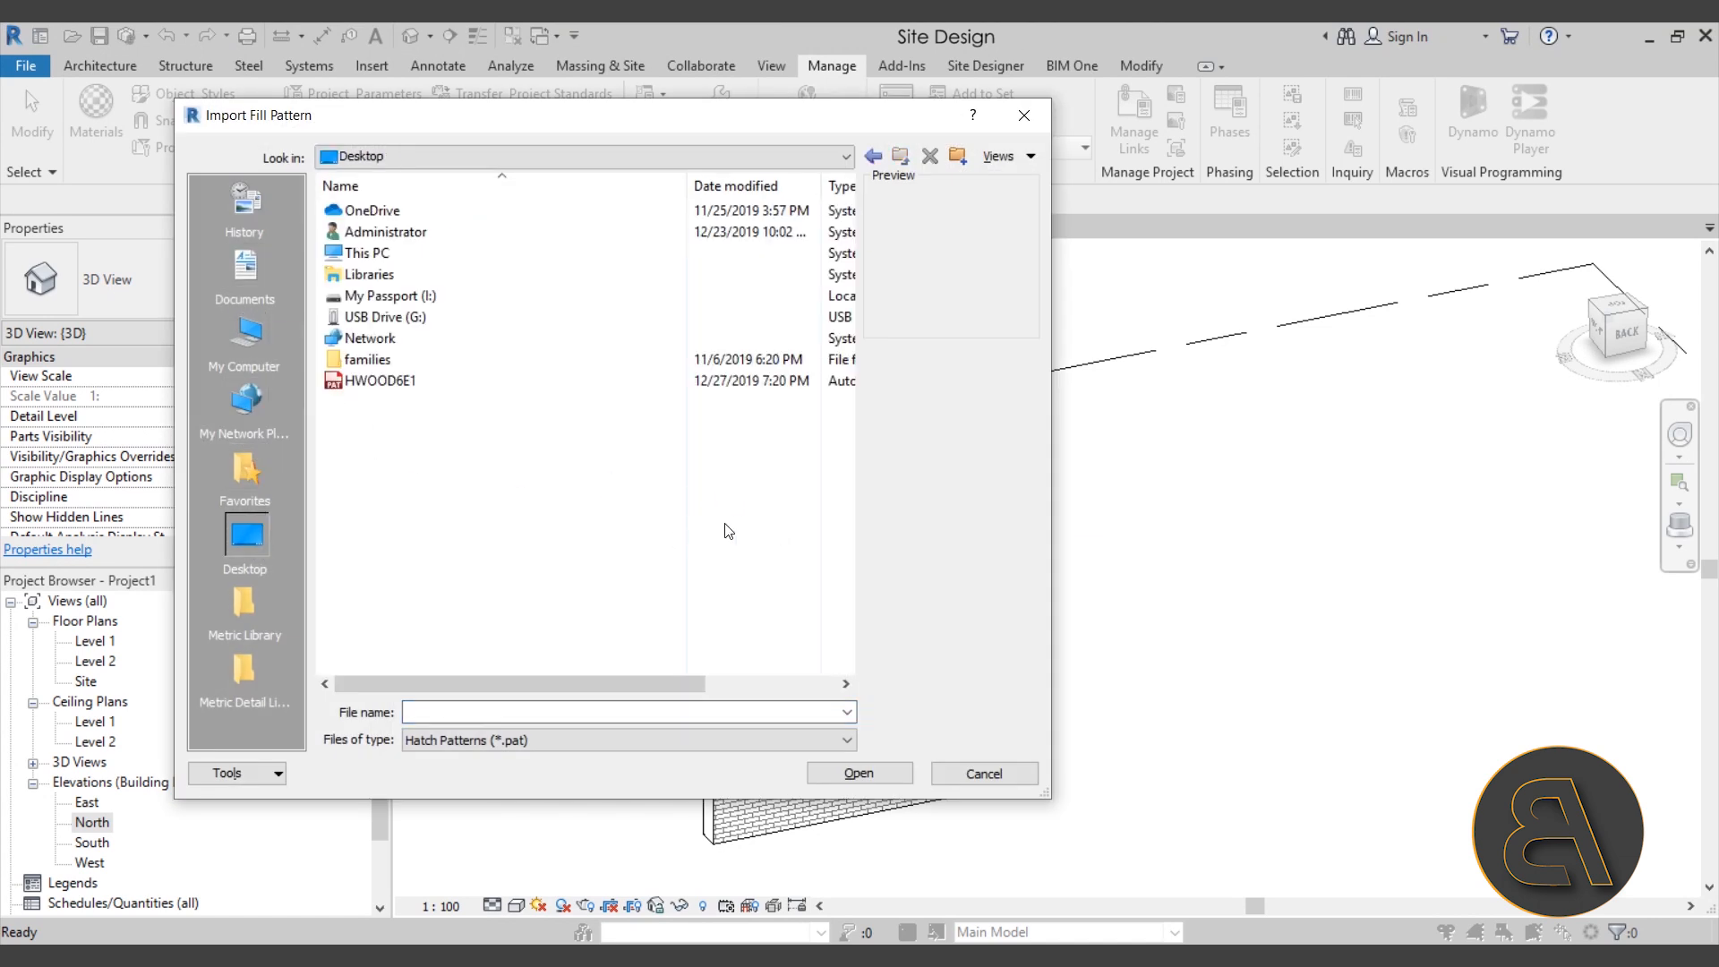
click(400, 383)
click(387, 383)
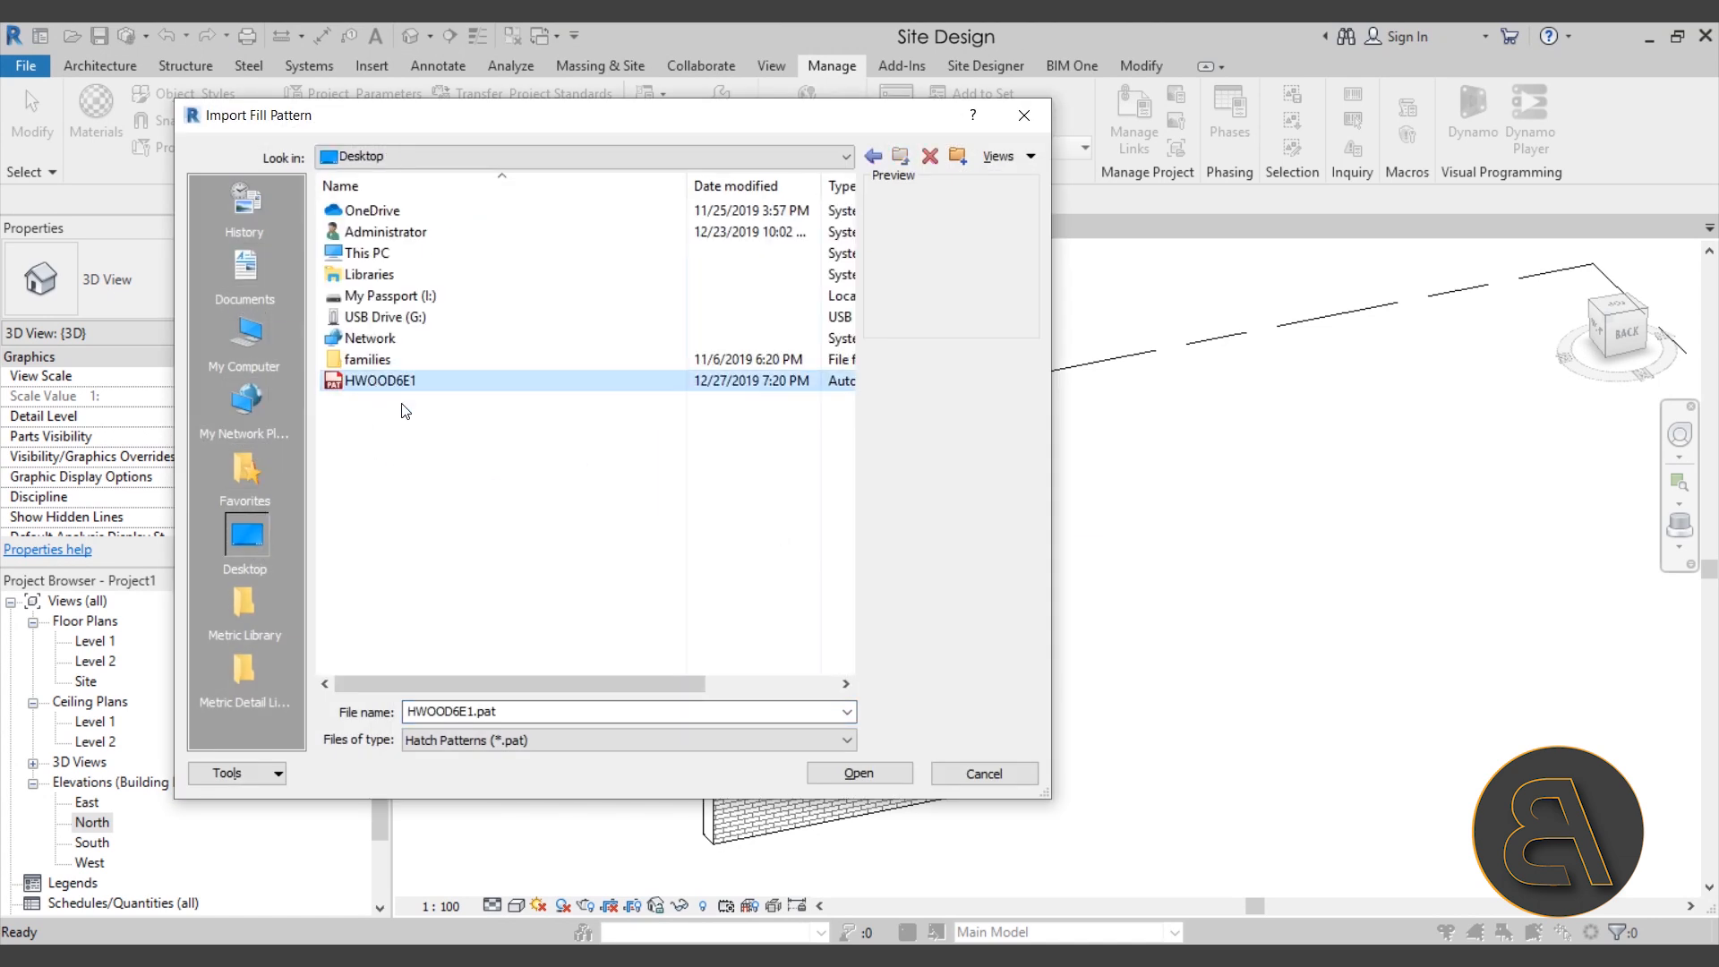
click(414, 404)
click(399, 387)
click(862, 774)
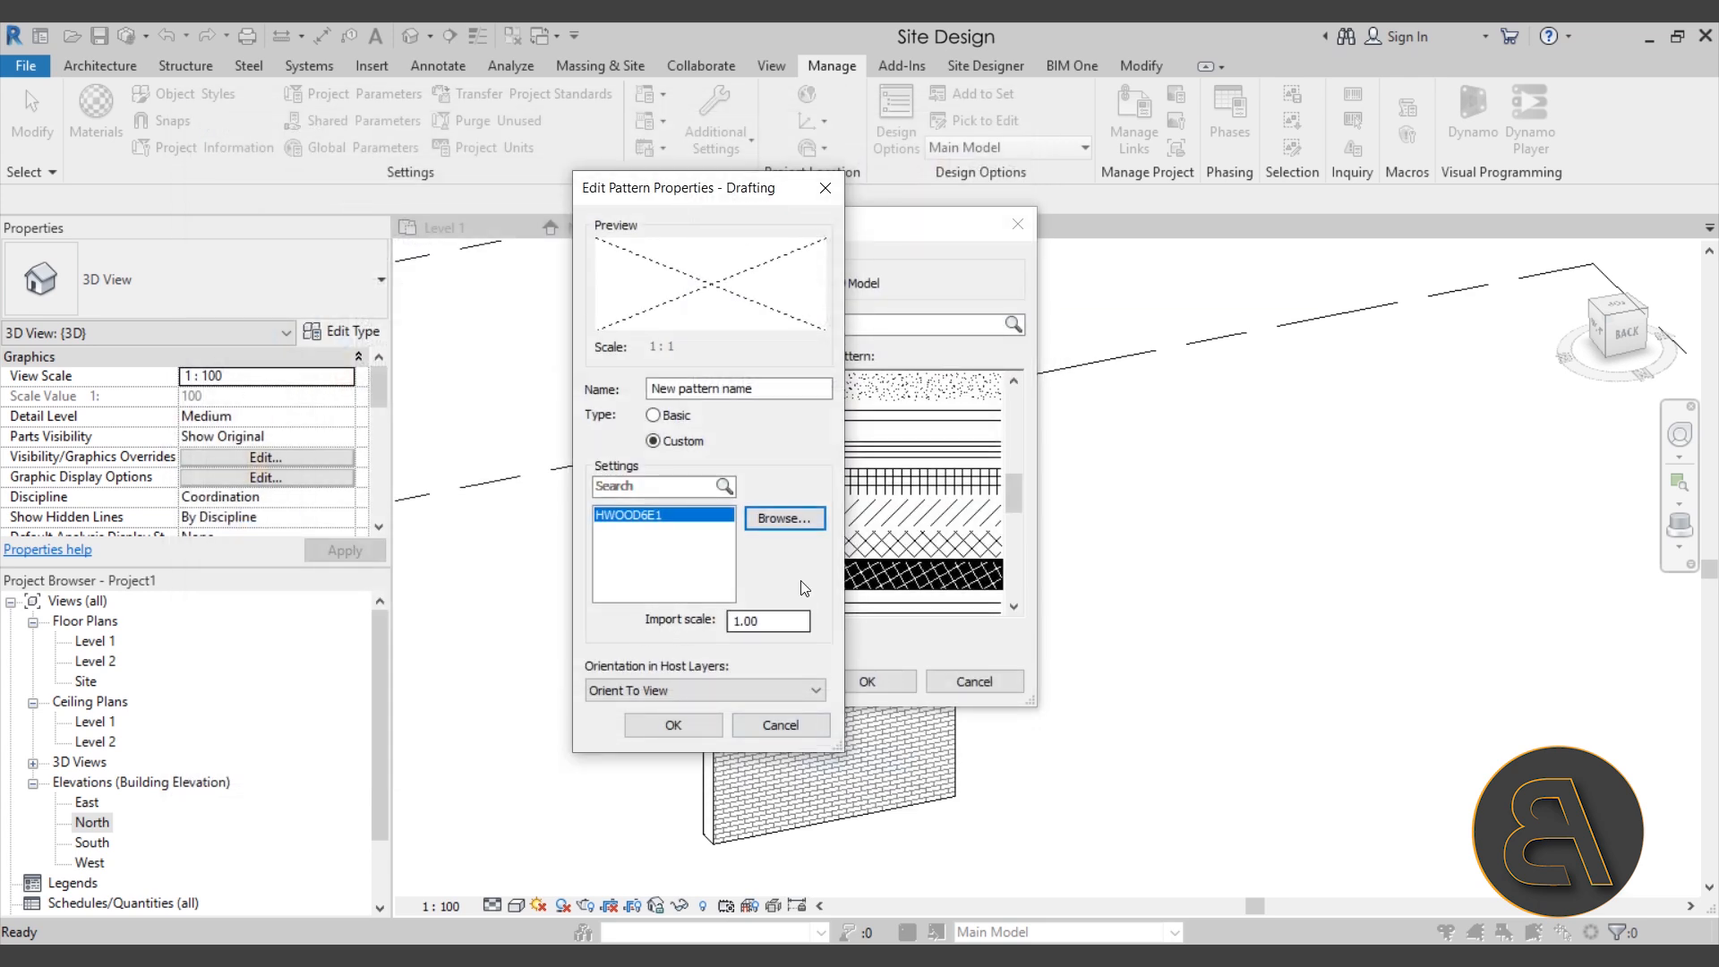
click(673, 515)
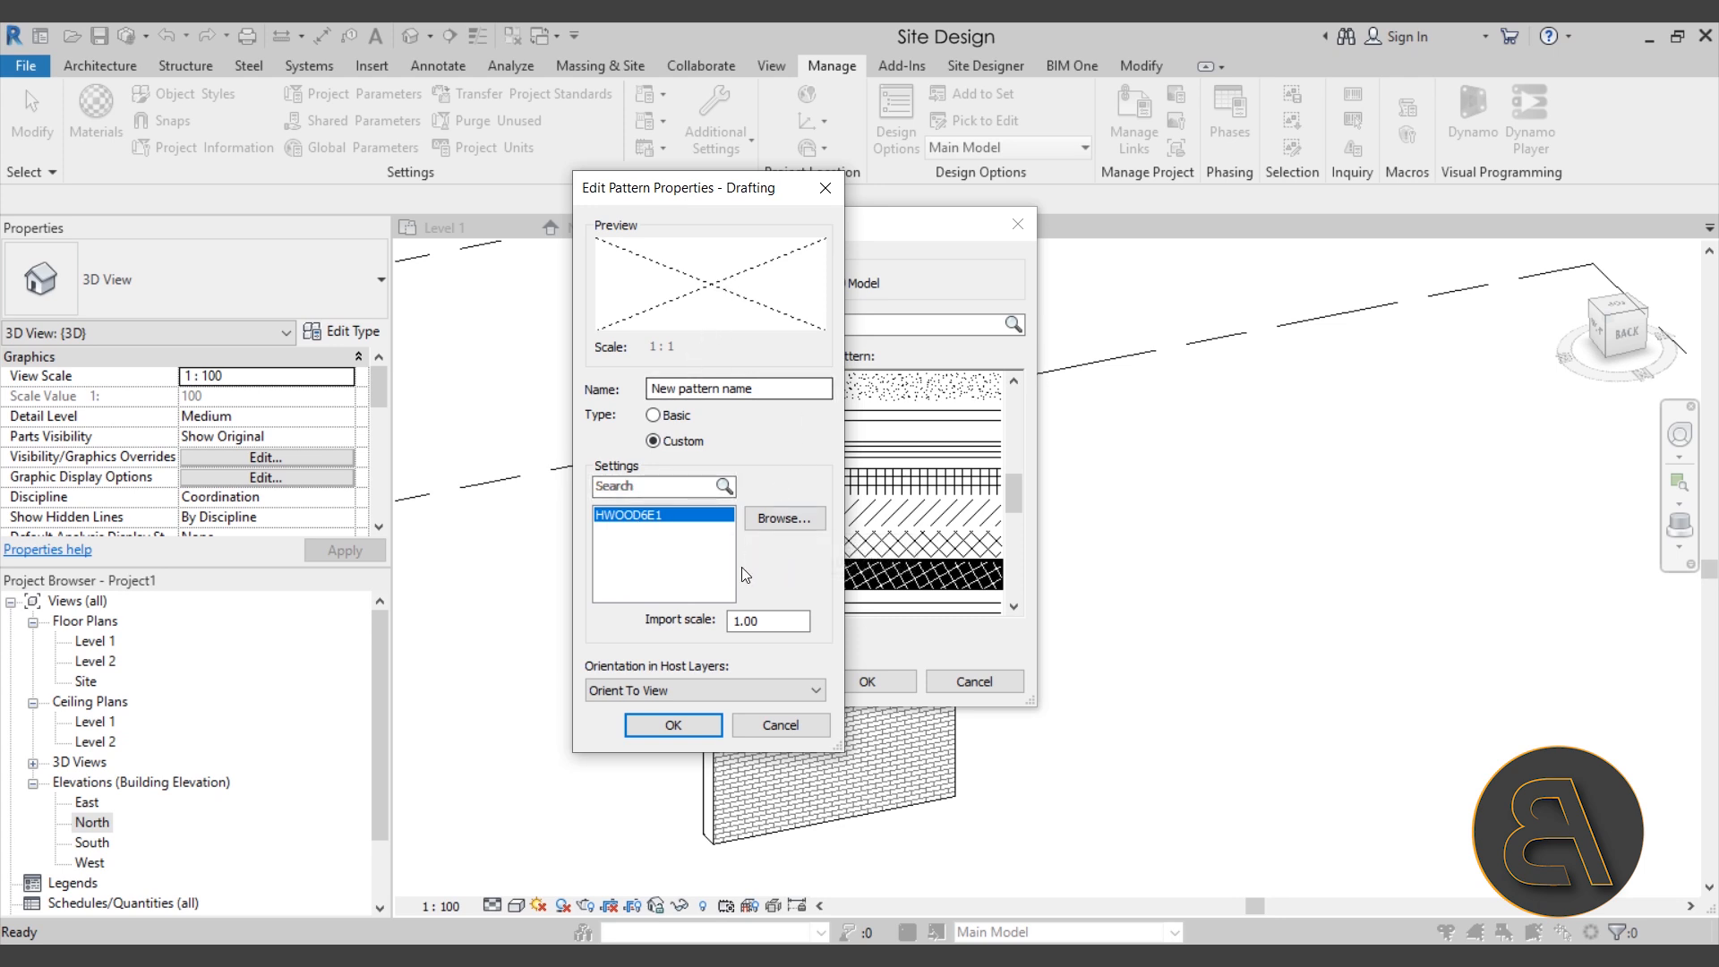
Step: Try import scales of 10, 100 and 0.1 for the imported HWOOD6E1 pattern
click(768, 624)
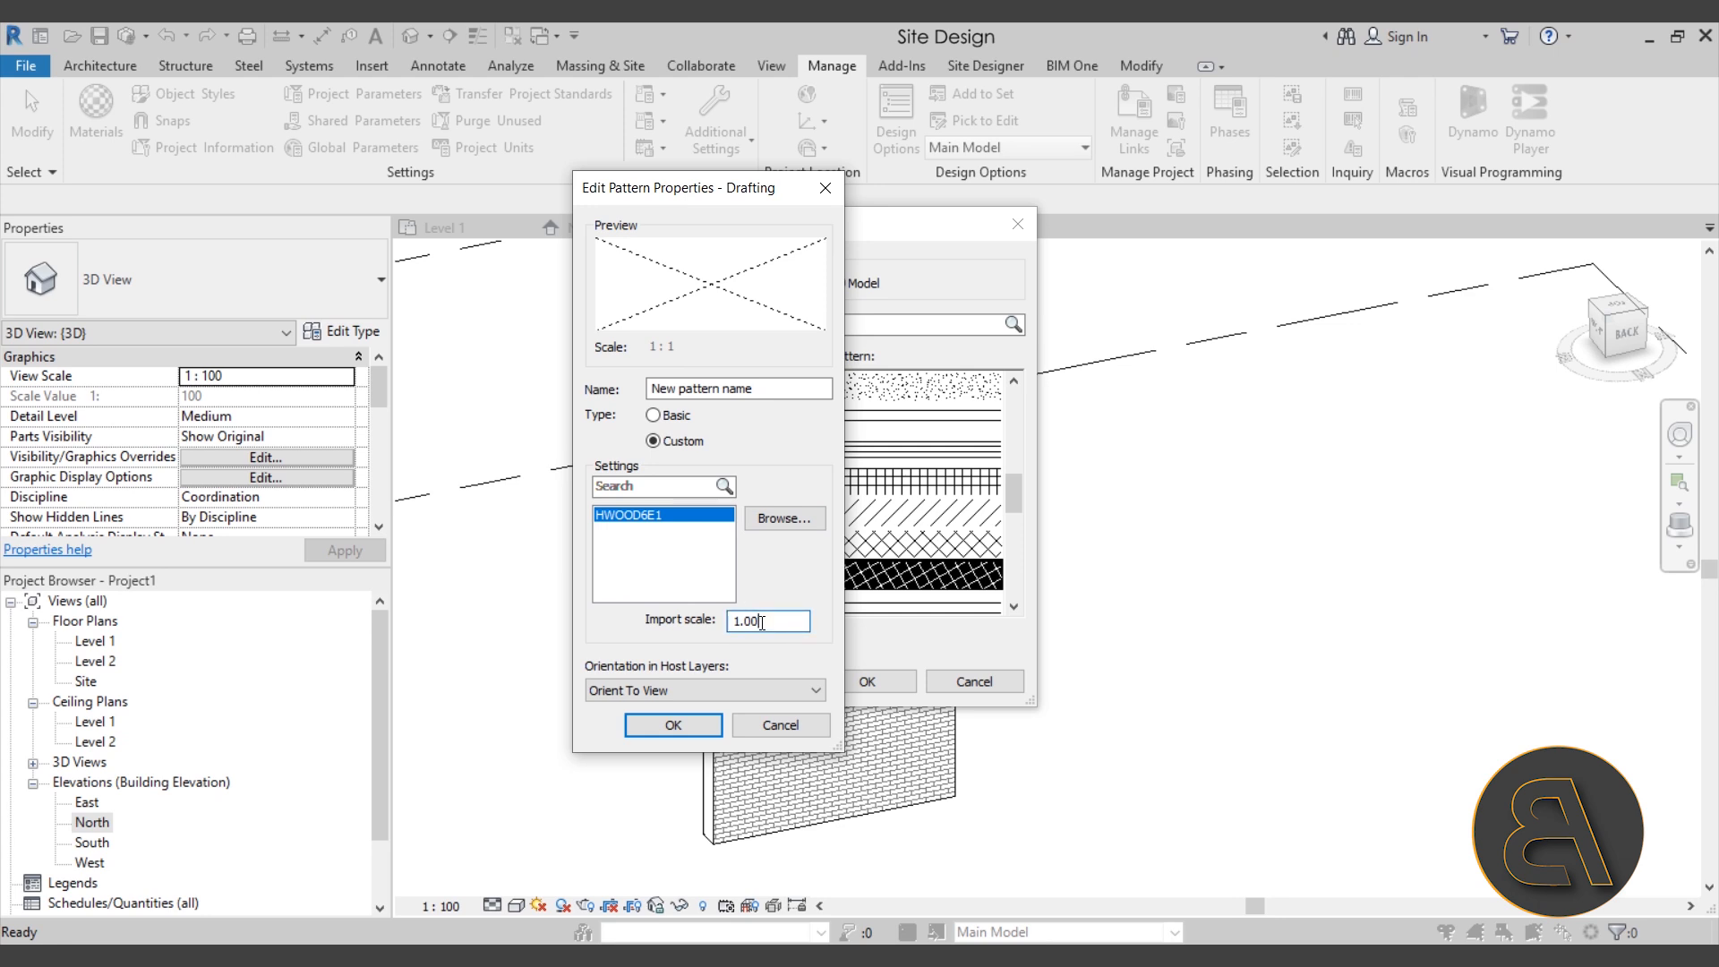
double_click(766, 623)
text(10)
double_click(761, 620)
text(100)
click(777, 389)
click(771, 621)
drag(766, 624, 603, 625)
text(-1)
key(BackSpace)
key(BackSpace)
text(0.1)
click(775, 394)
Step: Compare import scales of 0.01, 0.02, 0.005 and 0.008 for HWOOD6E1, and save the pattern at 0.01
click(773, 625)
drag(765, 630, 746, 629)
text(01)
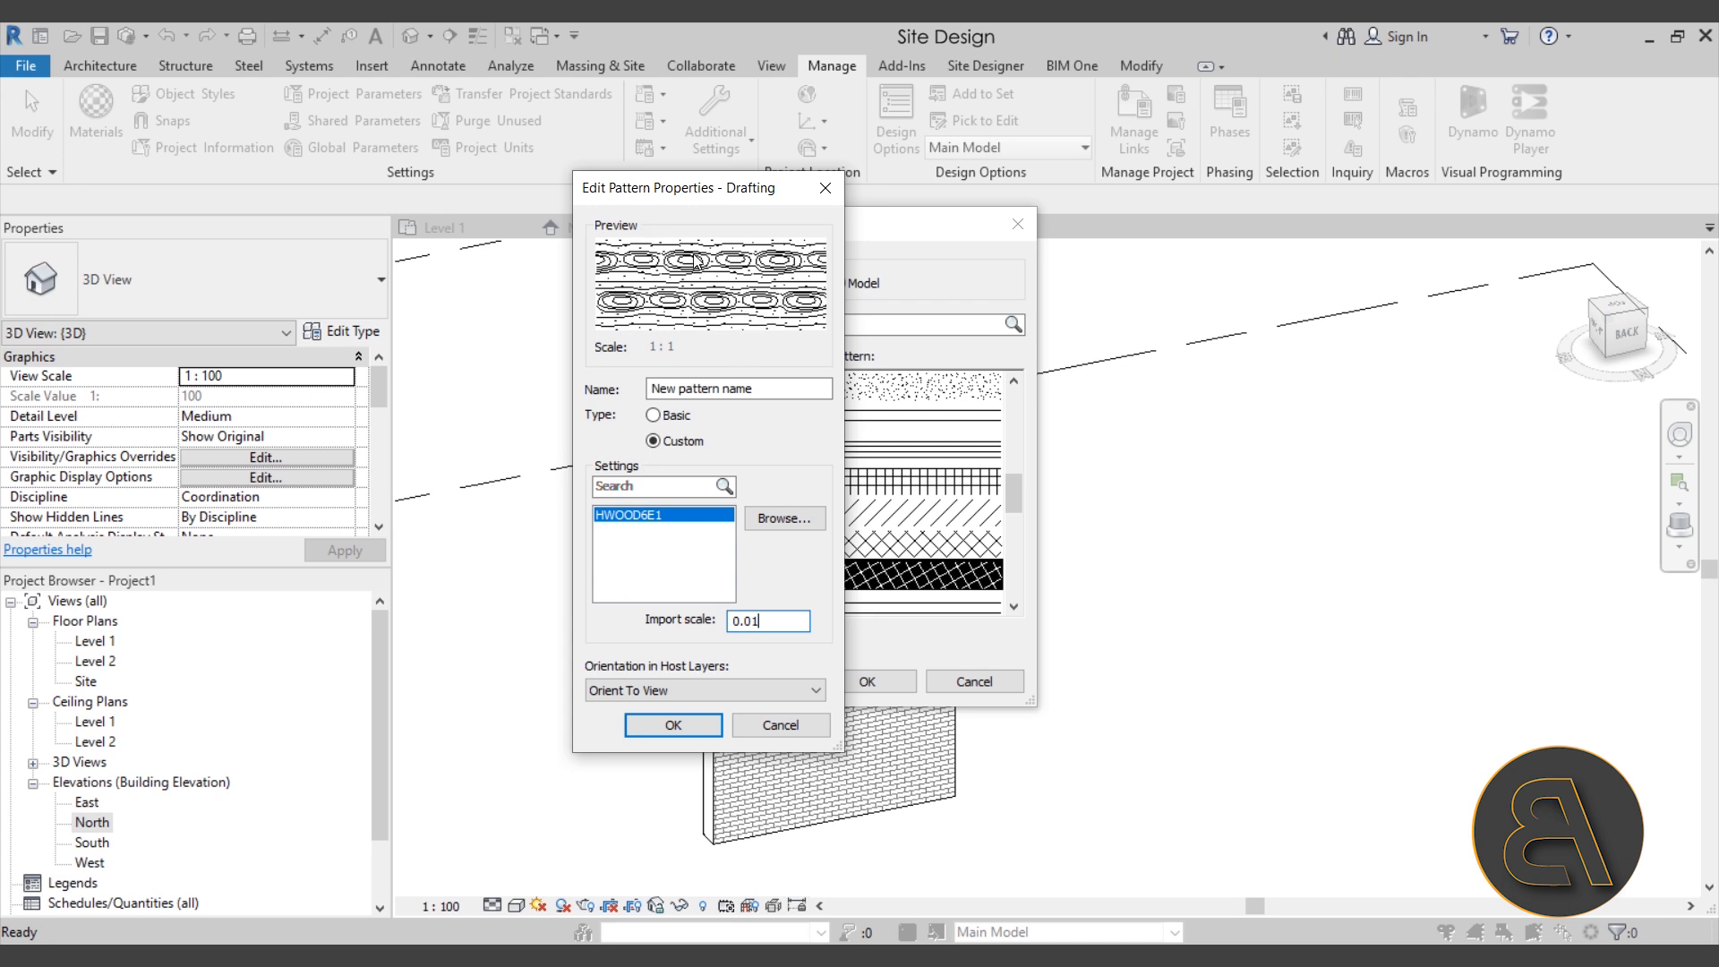
drag(761, 624, 751, 626)
text(2)
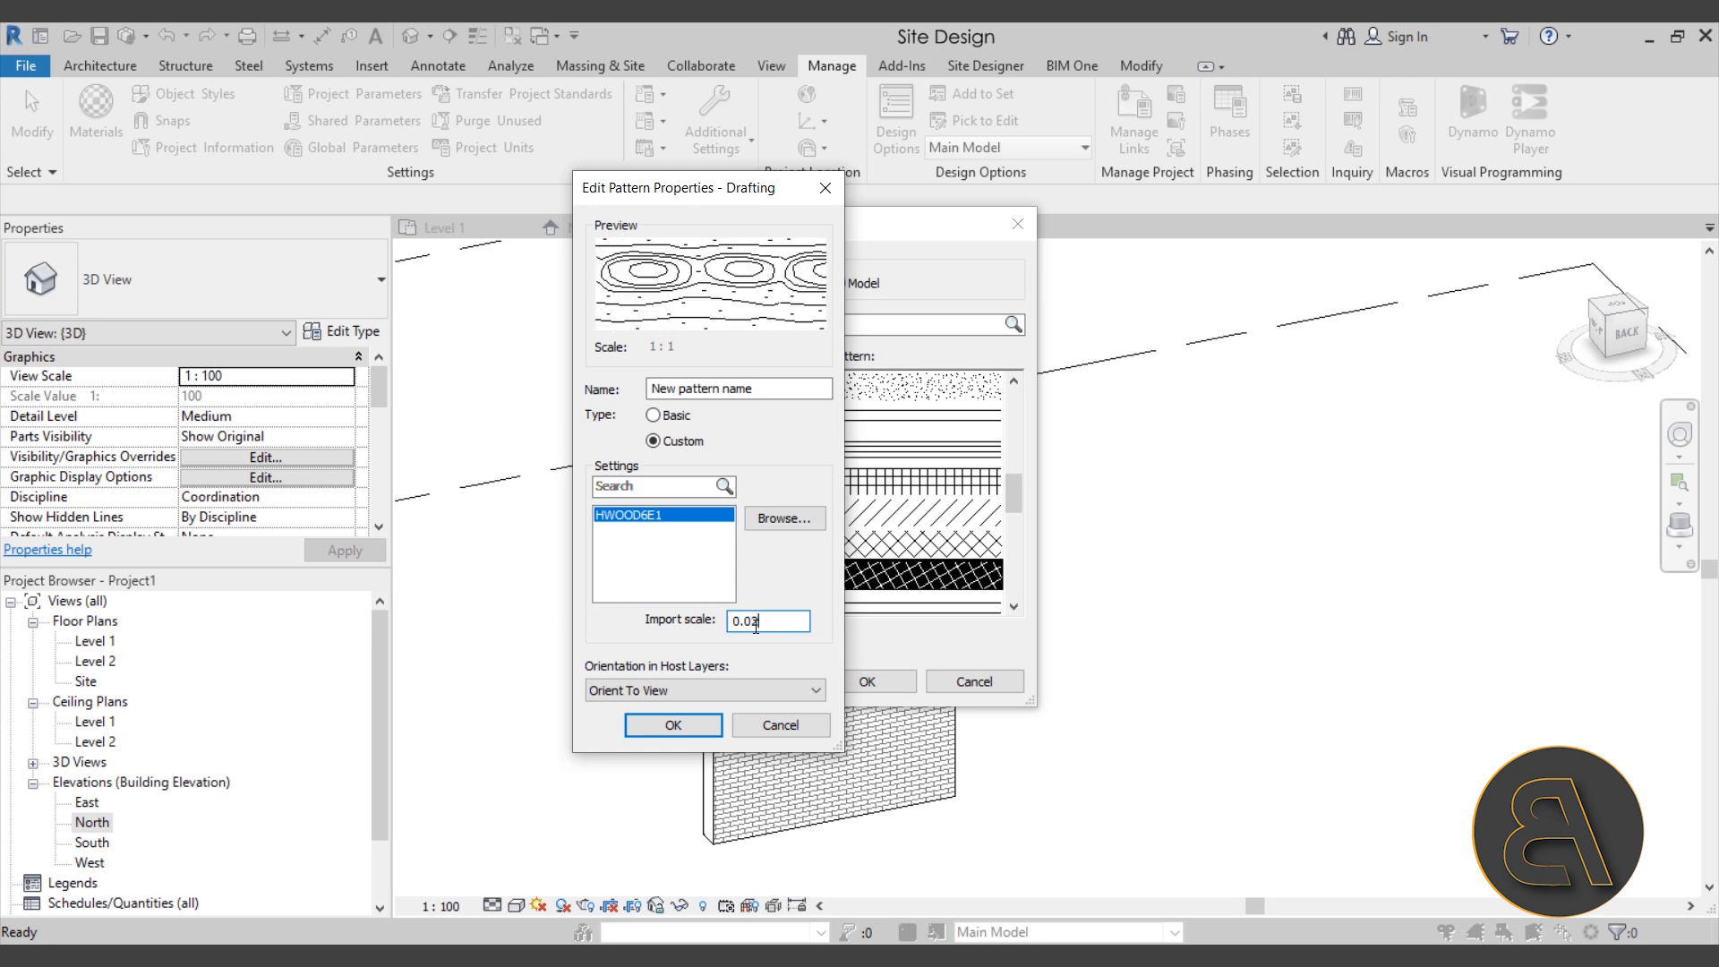
text(0)
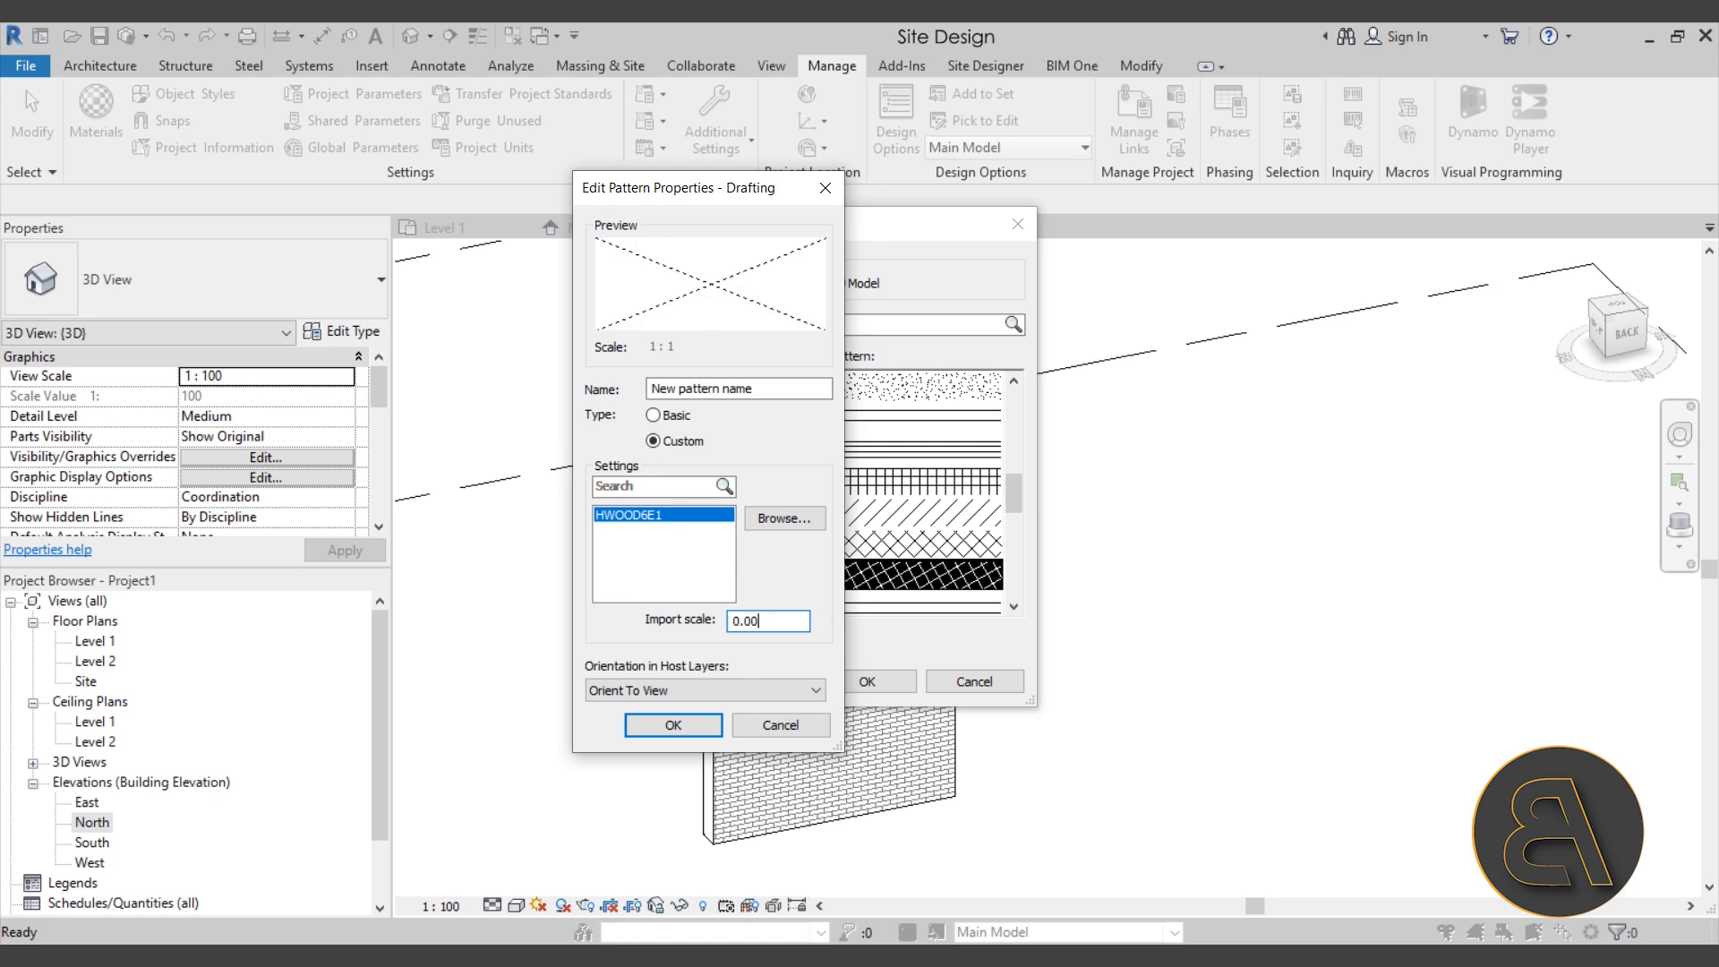
text(5)
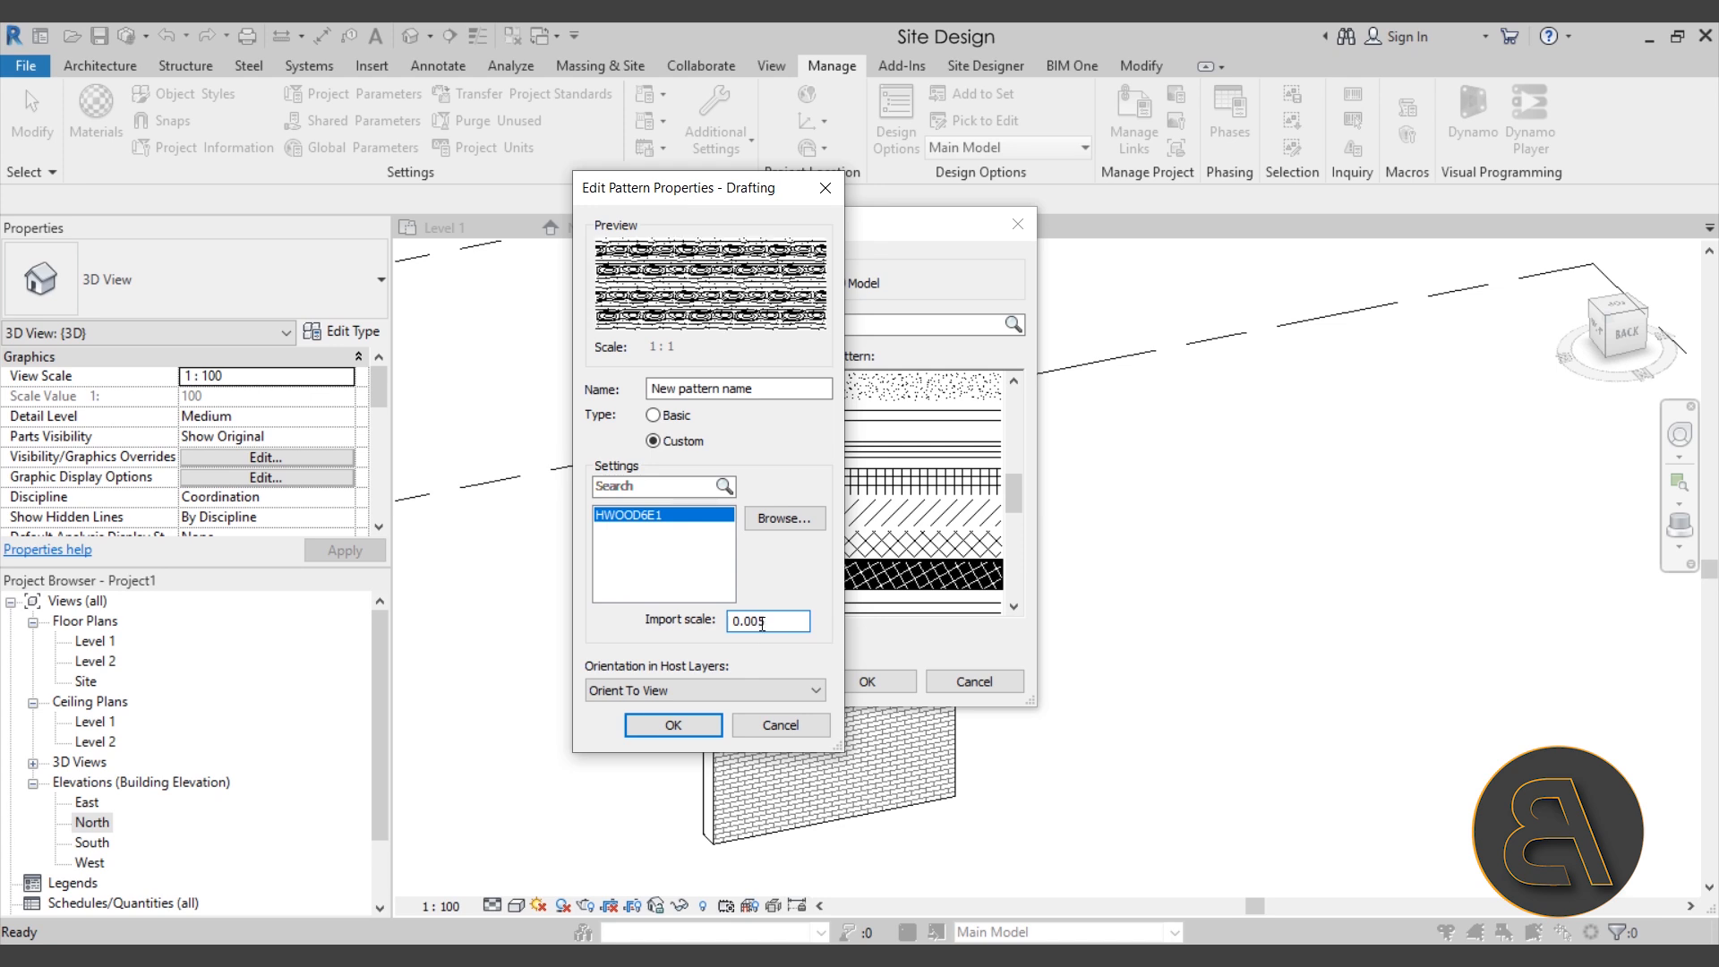
drag(766, 622, 751, 630)
text(8)
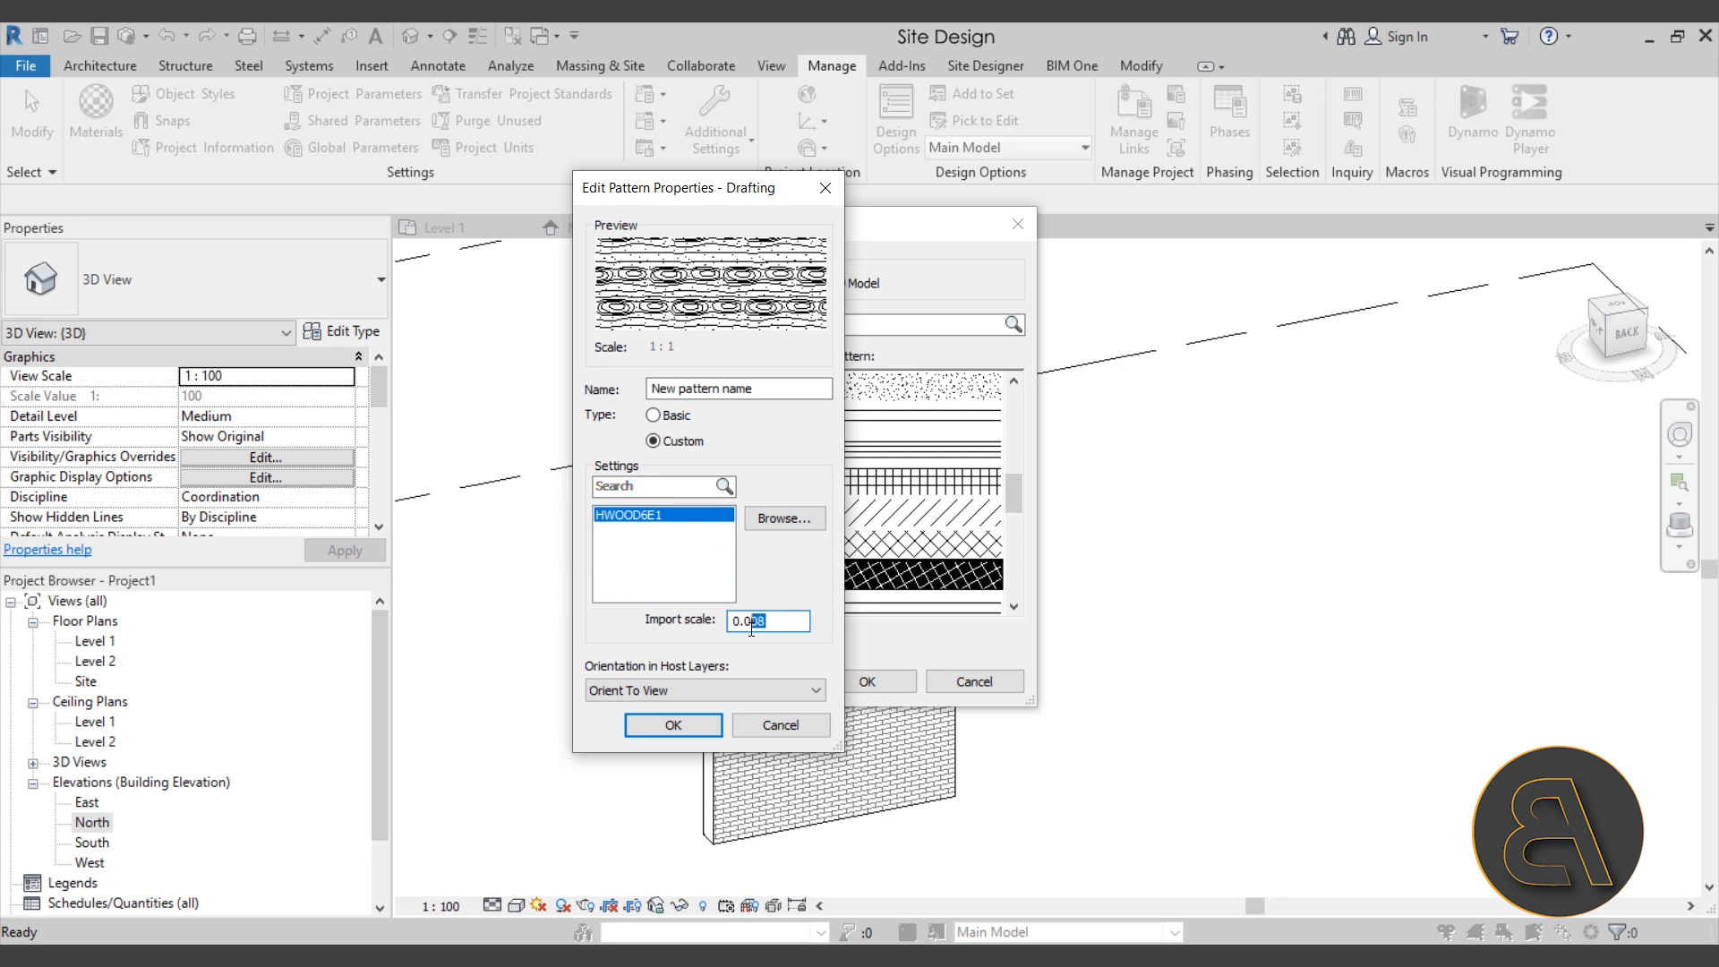
text(1)
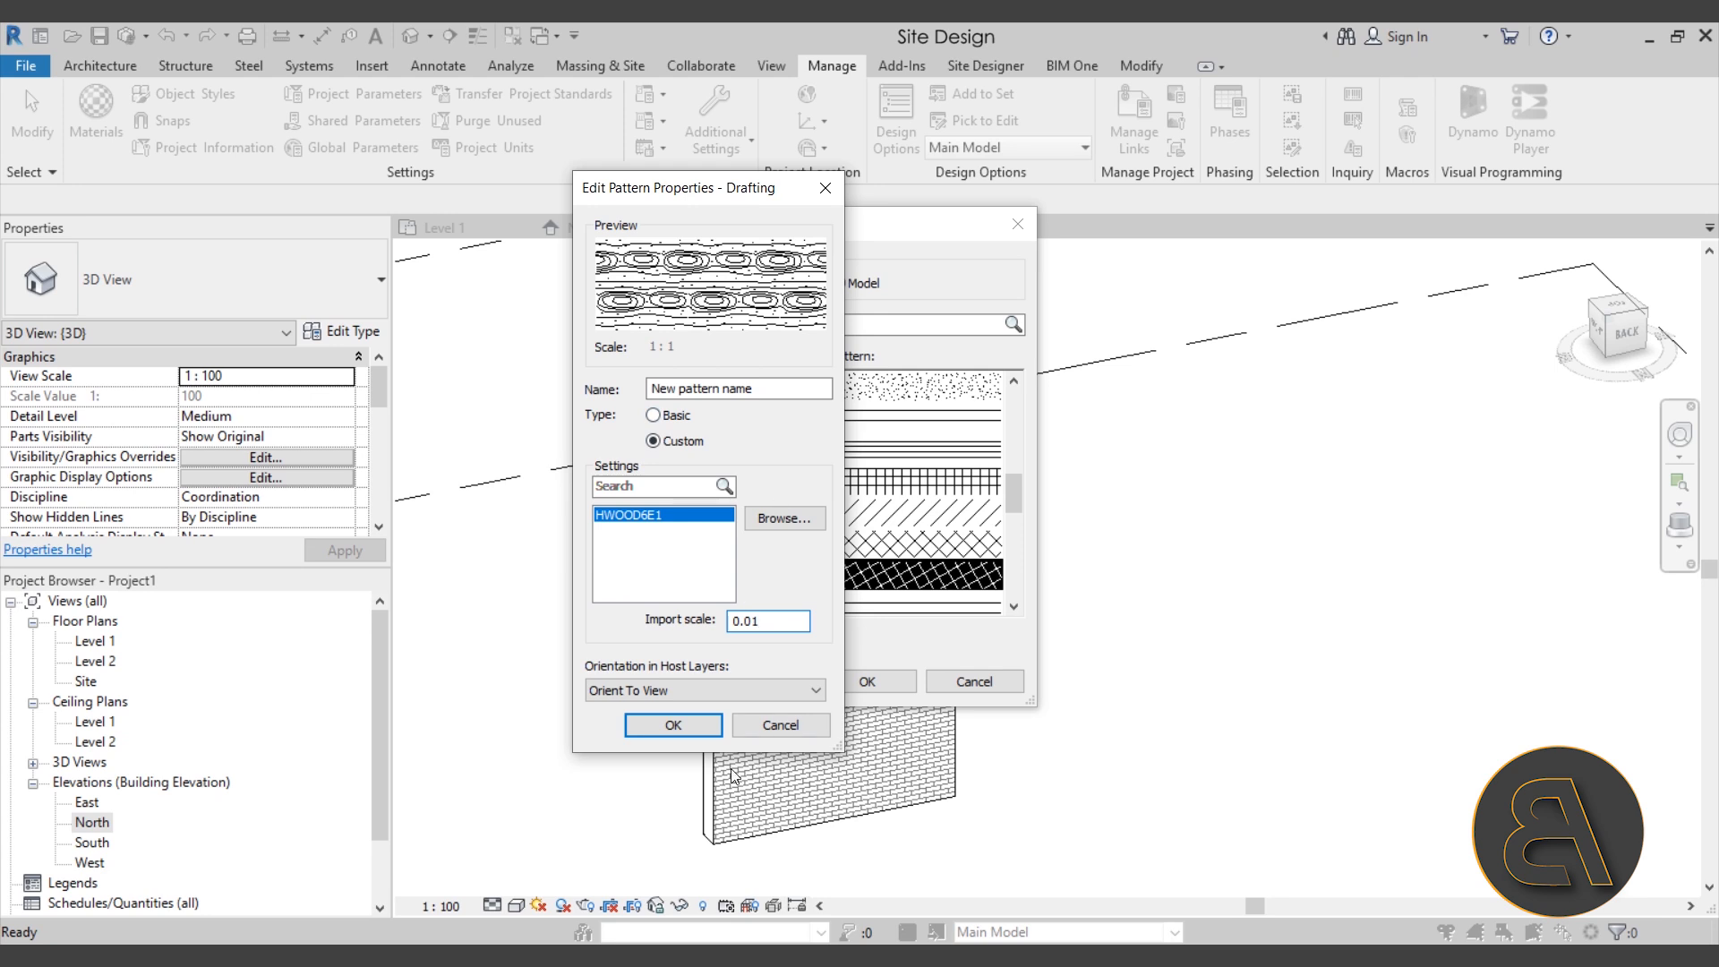
click(657, 727)
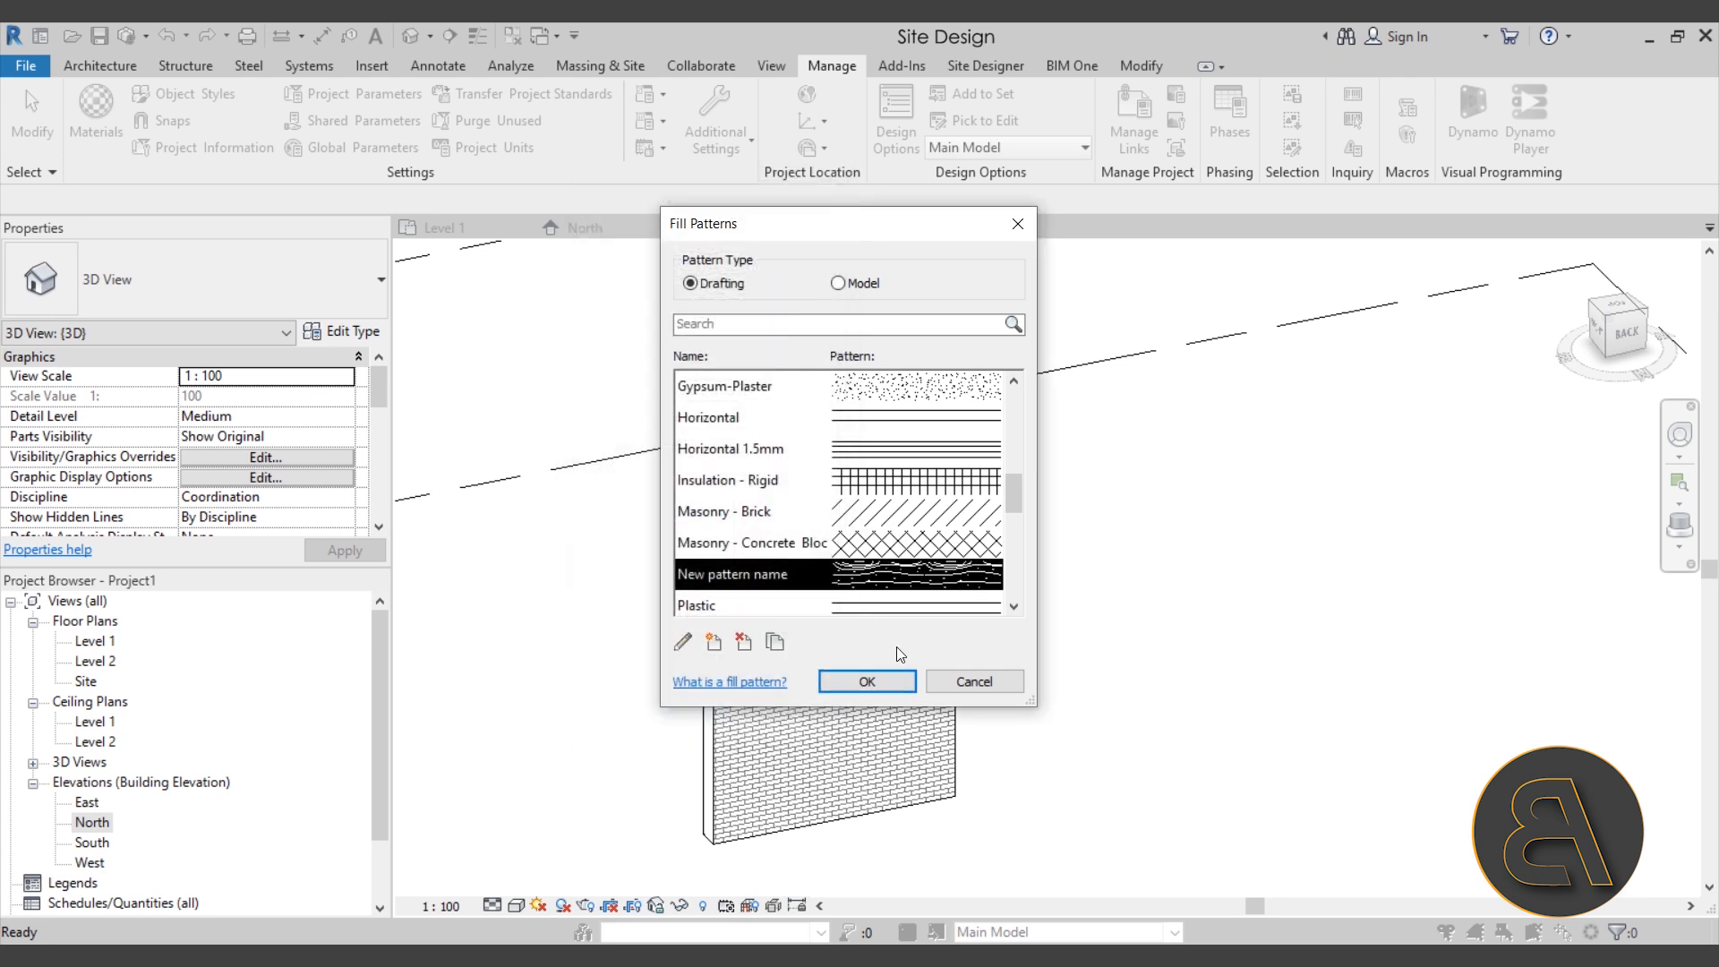
Step: Look through the rest of the drafting patterns and switch the list to model patterns
scroll(838, 500, down, 1)
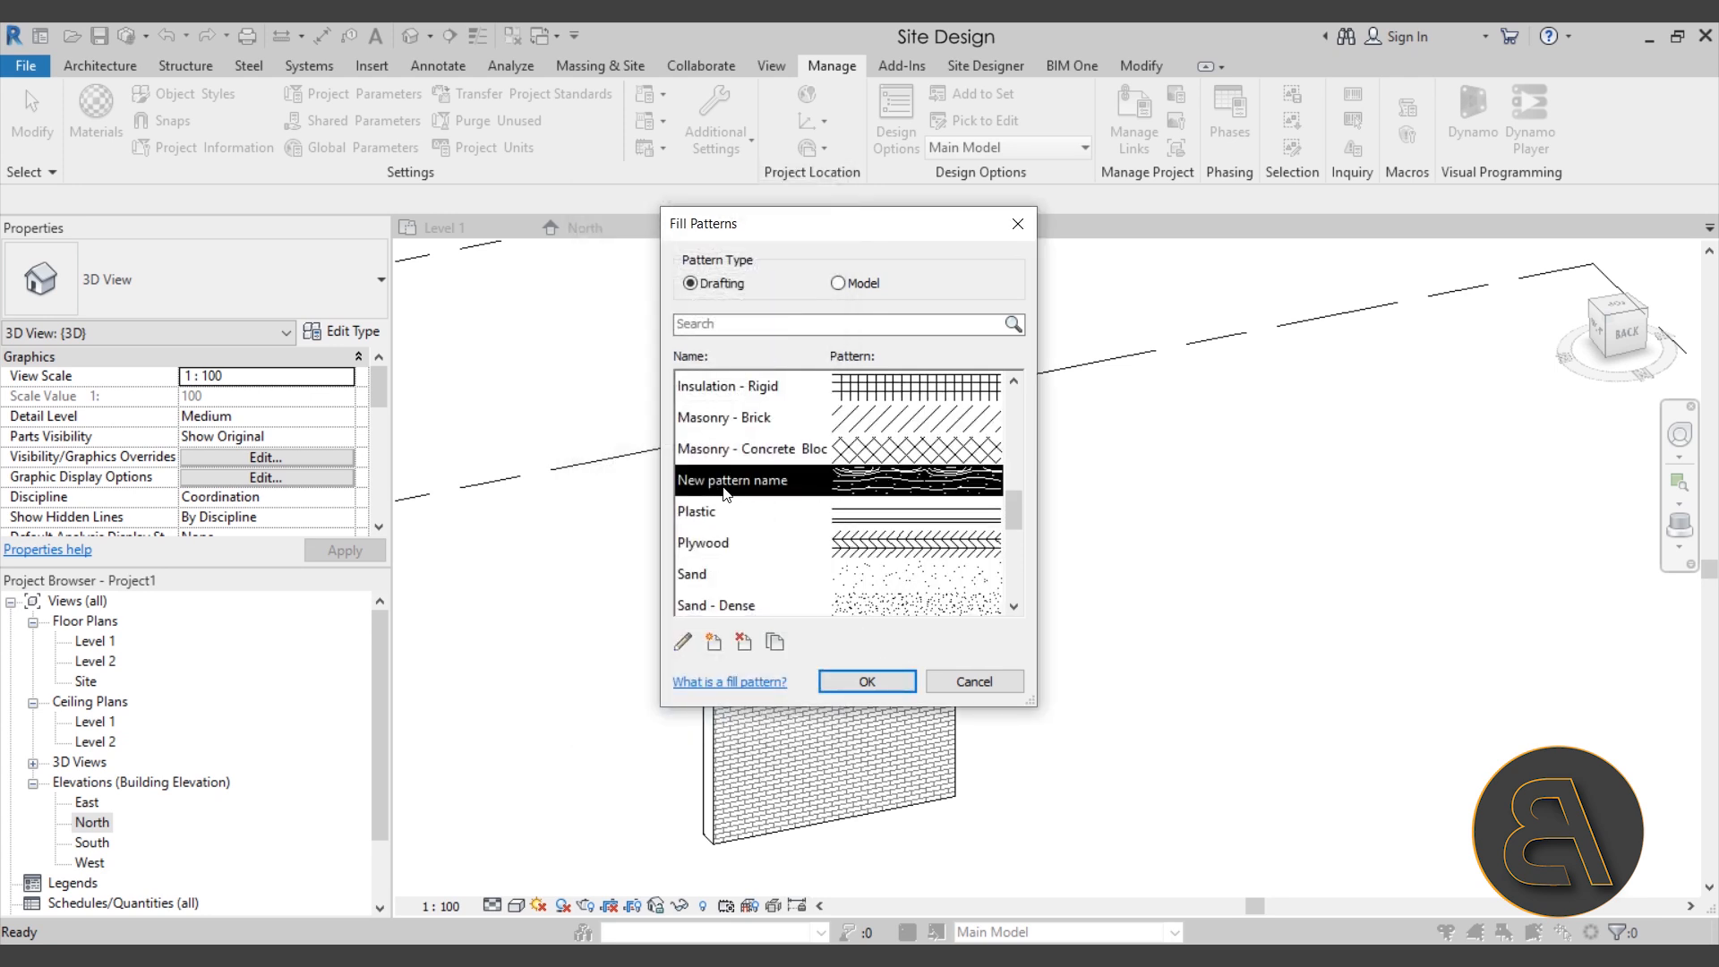
scroll(873, 495, down, 2)
scroll(873, 495, down, 2)
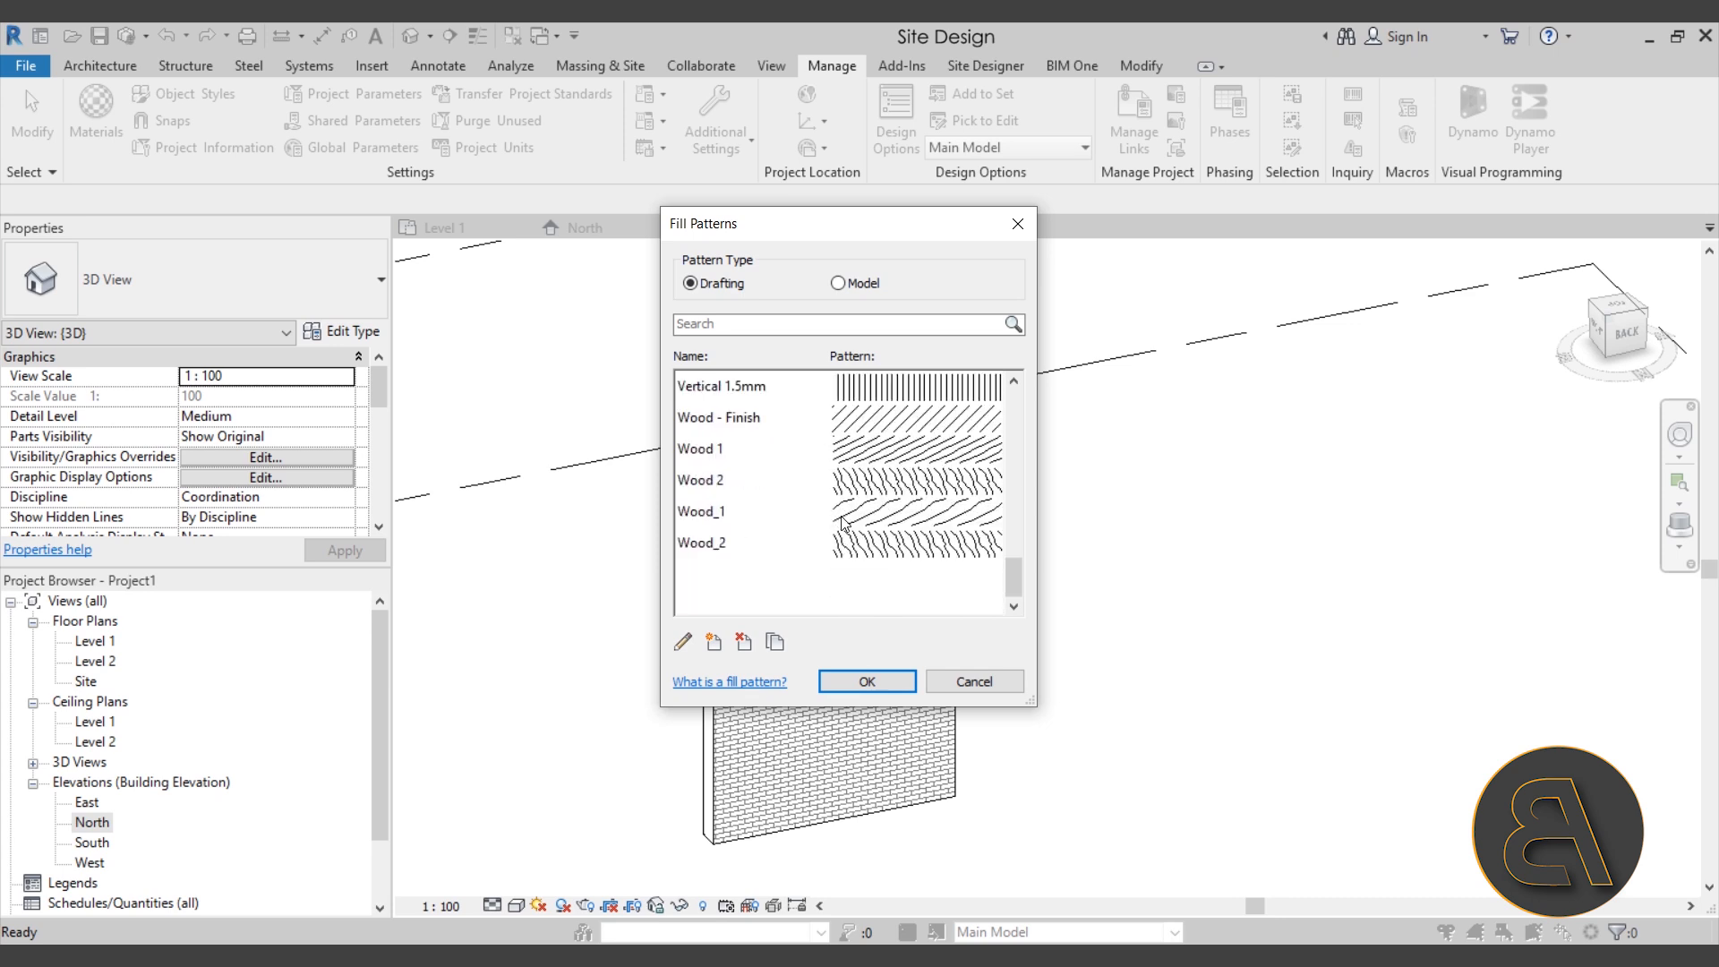
scroll(895, 498, up, 6)
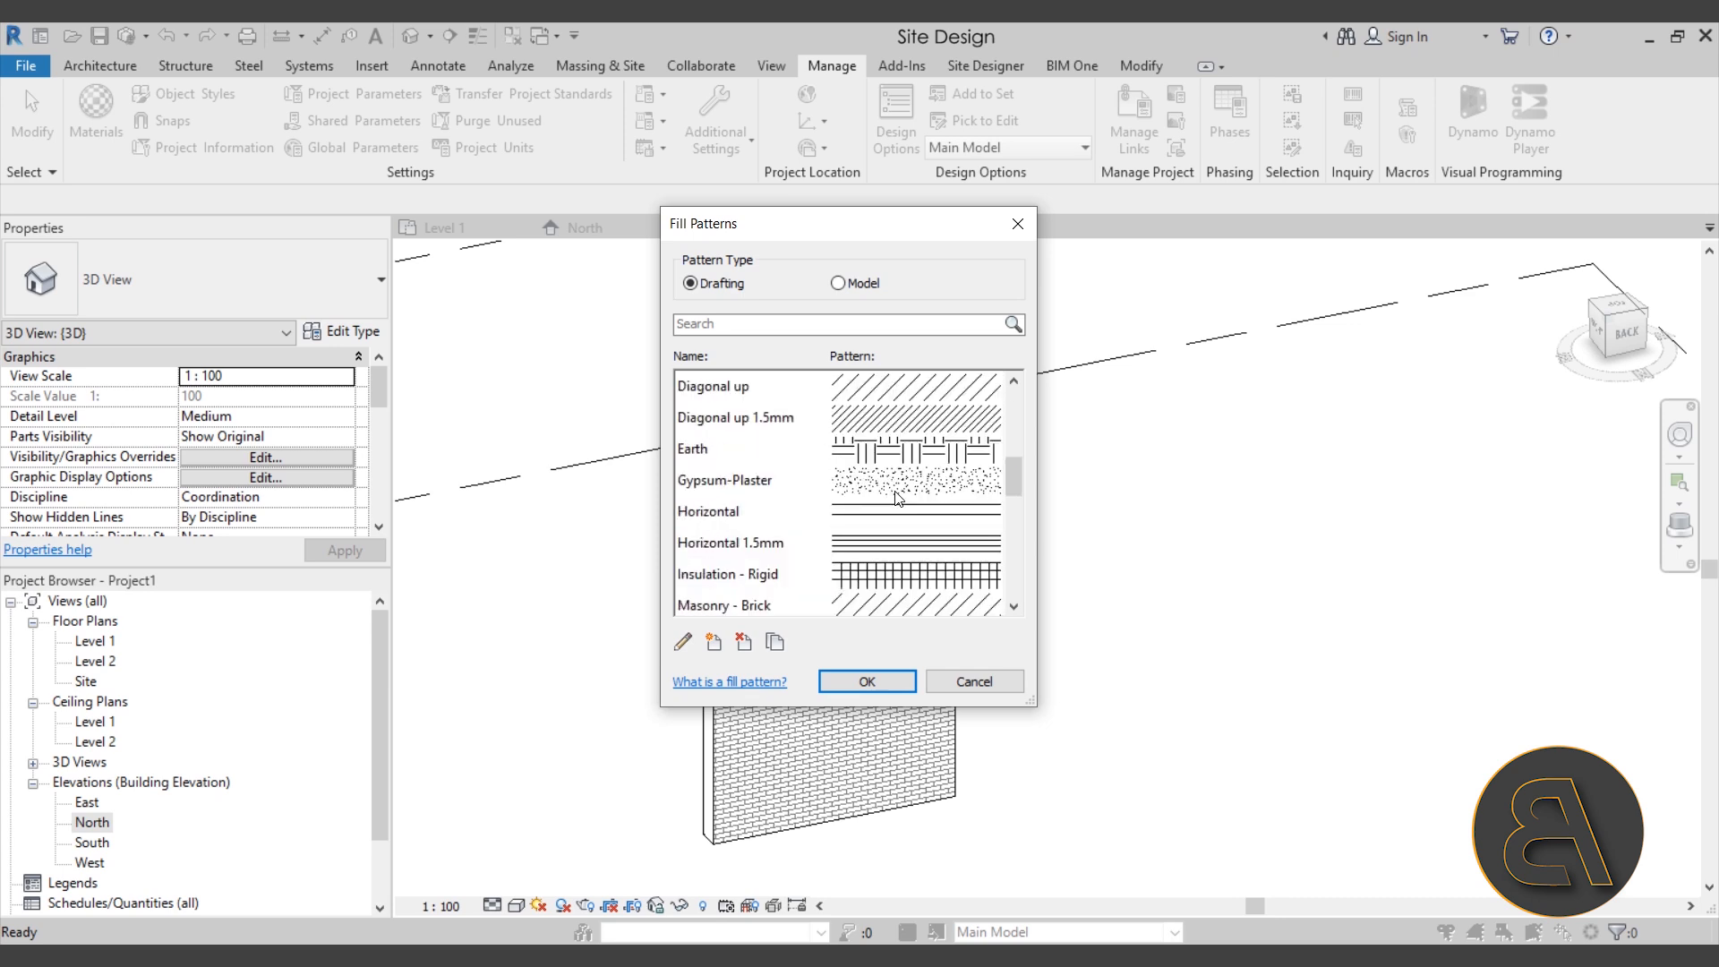
click(850, 283)
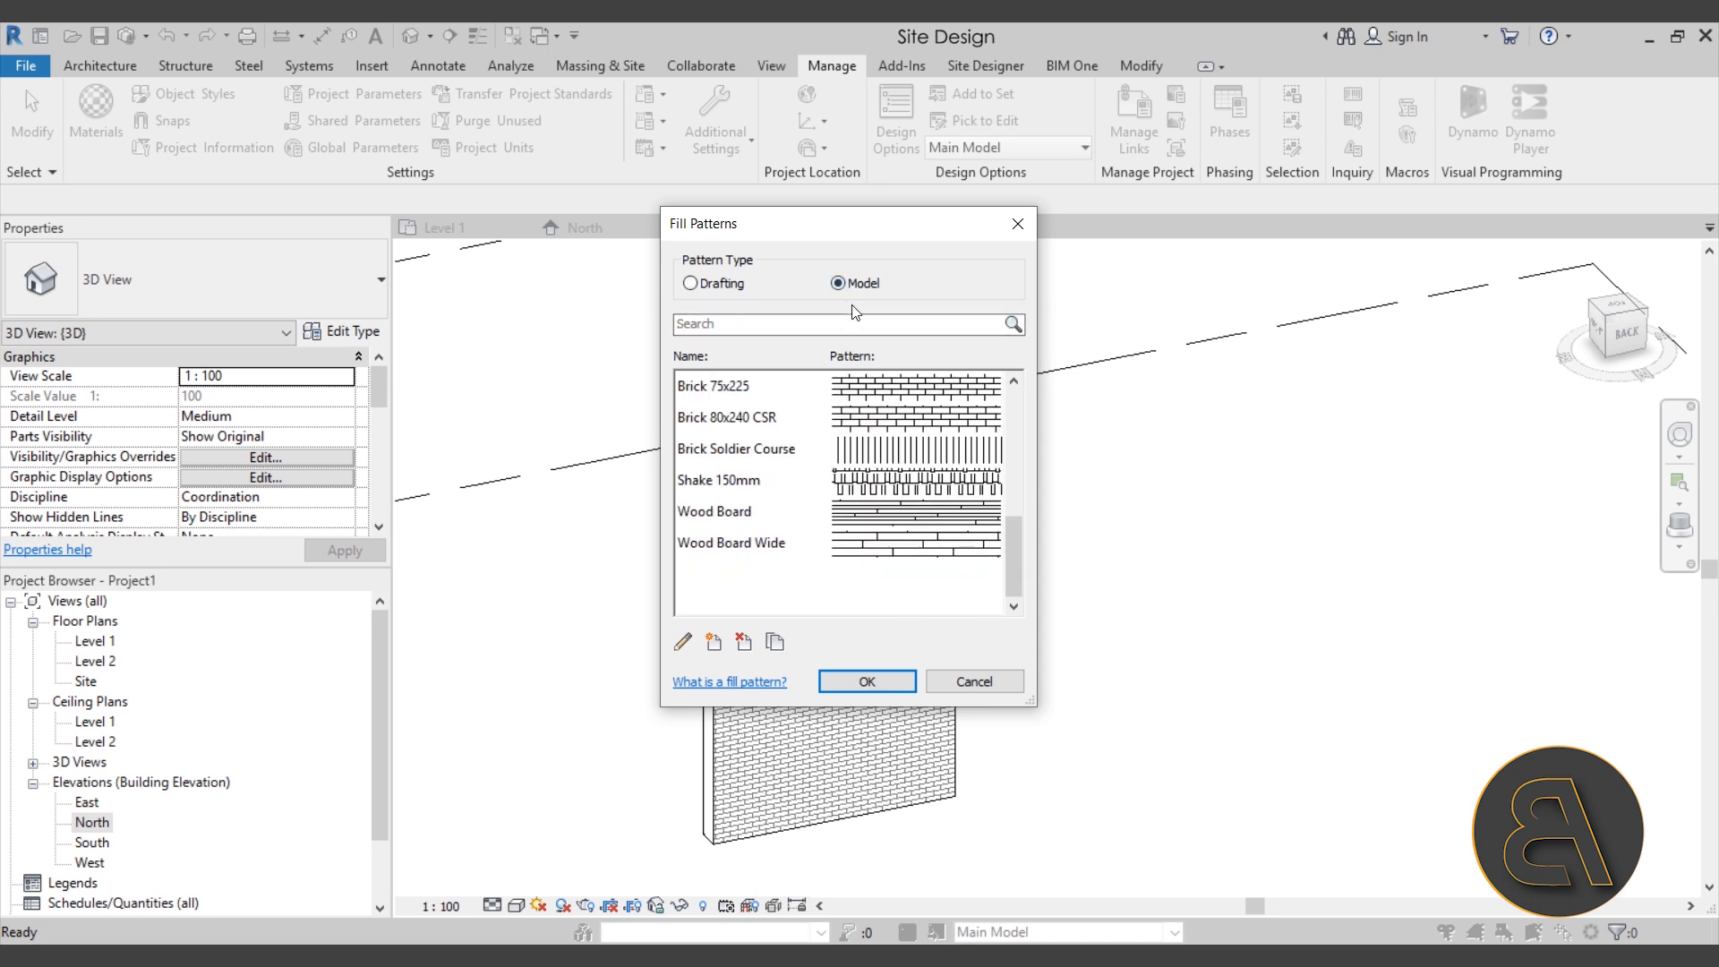
Step: Add a basic model pattern of parallel lines at 45° with 250 mm spacing, and discard the fill pattern changes
click(711, 648)
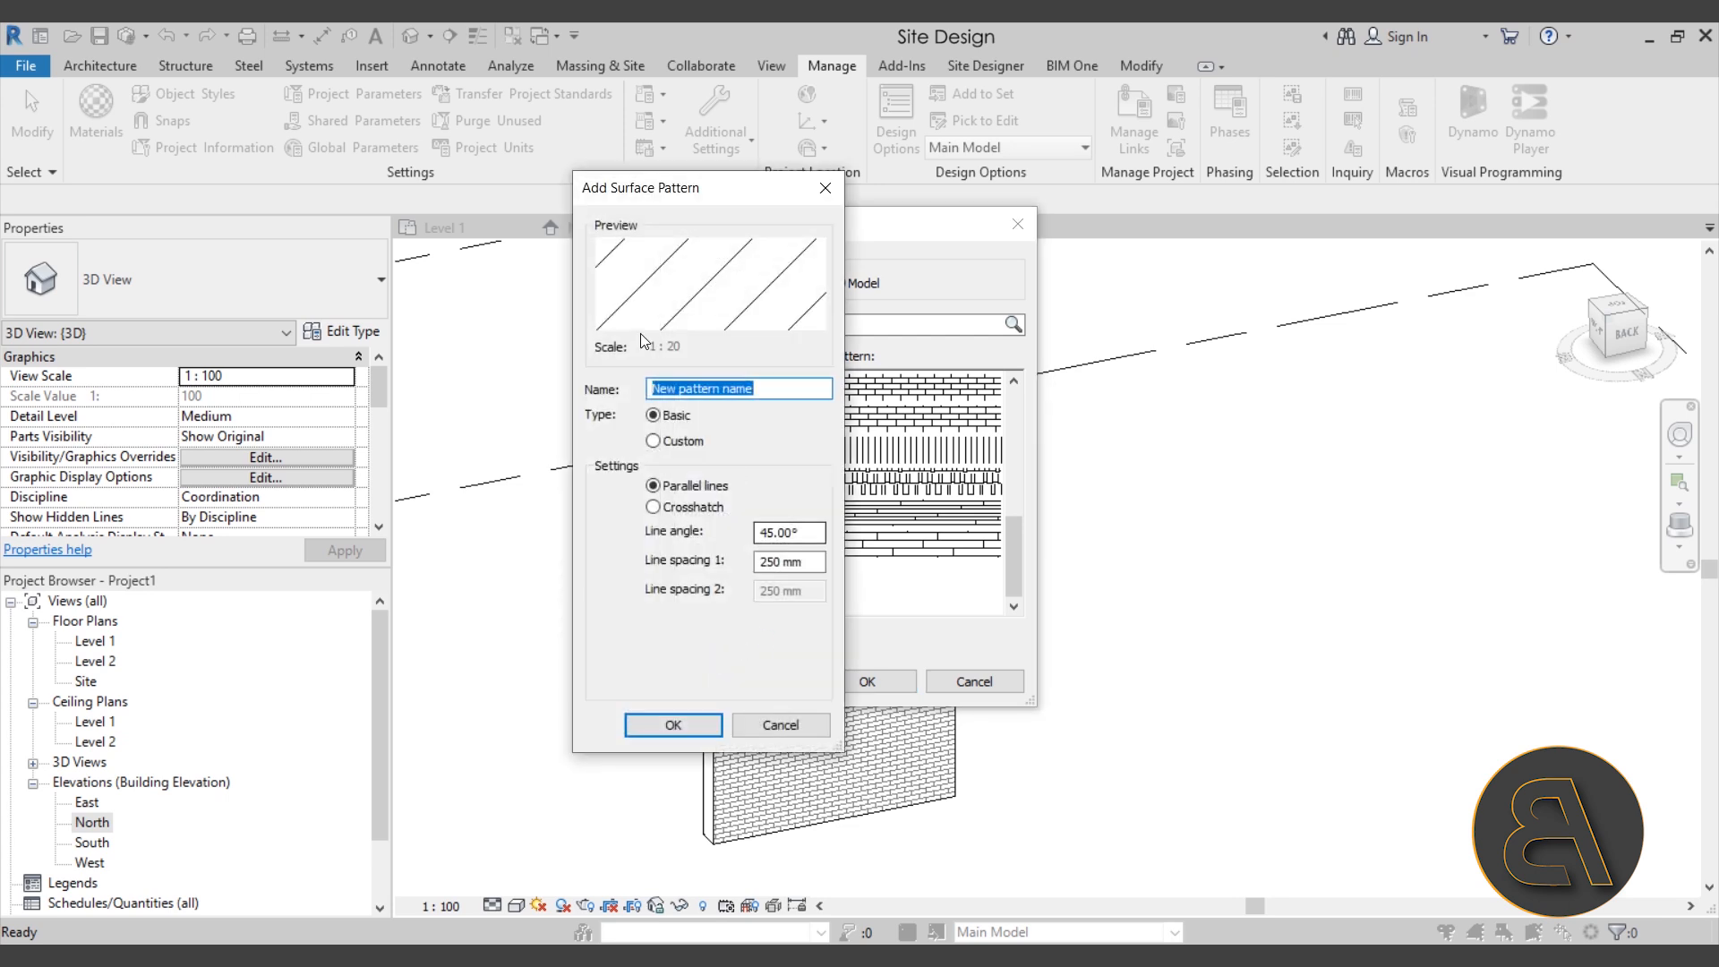
click(672, 444)
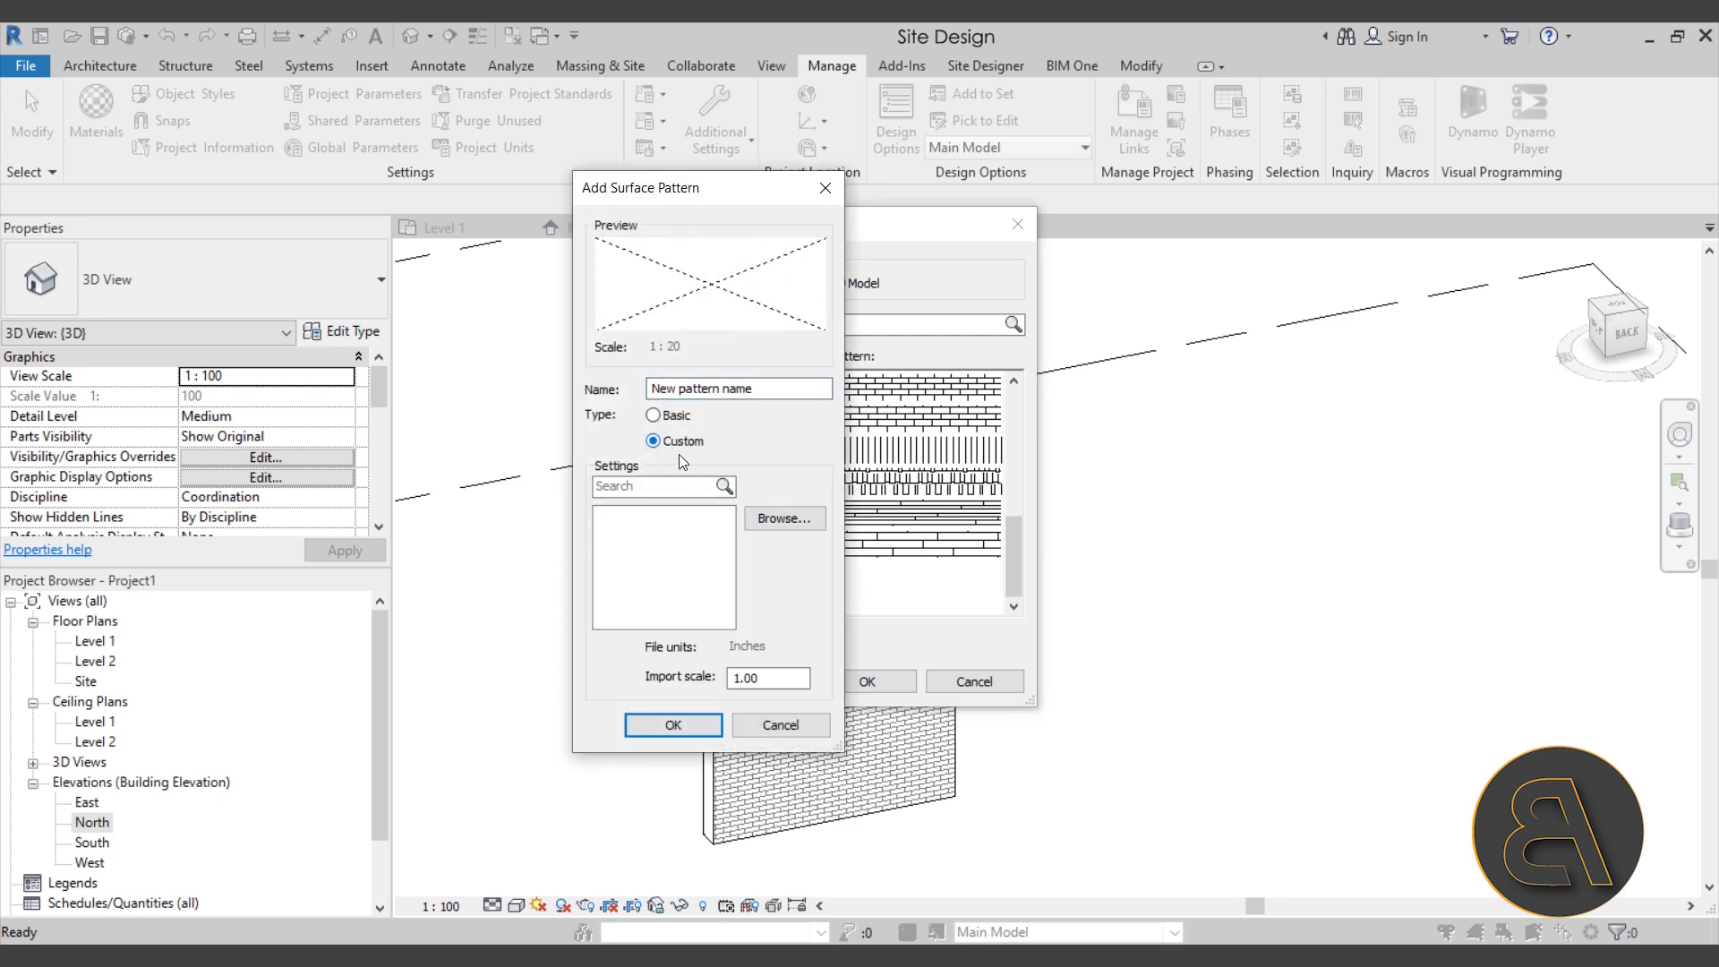
click(654, 415)
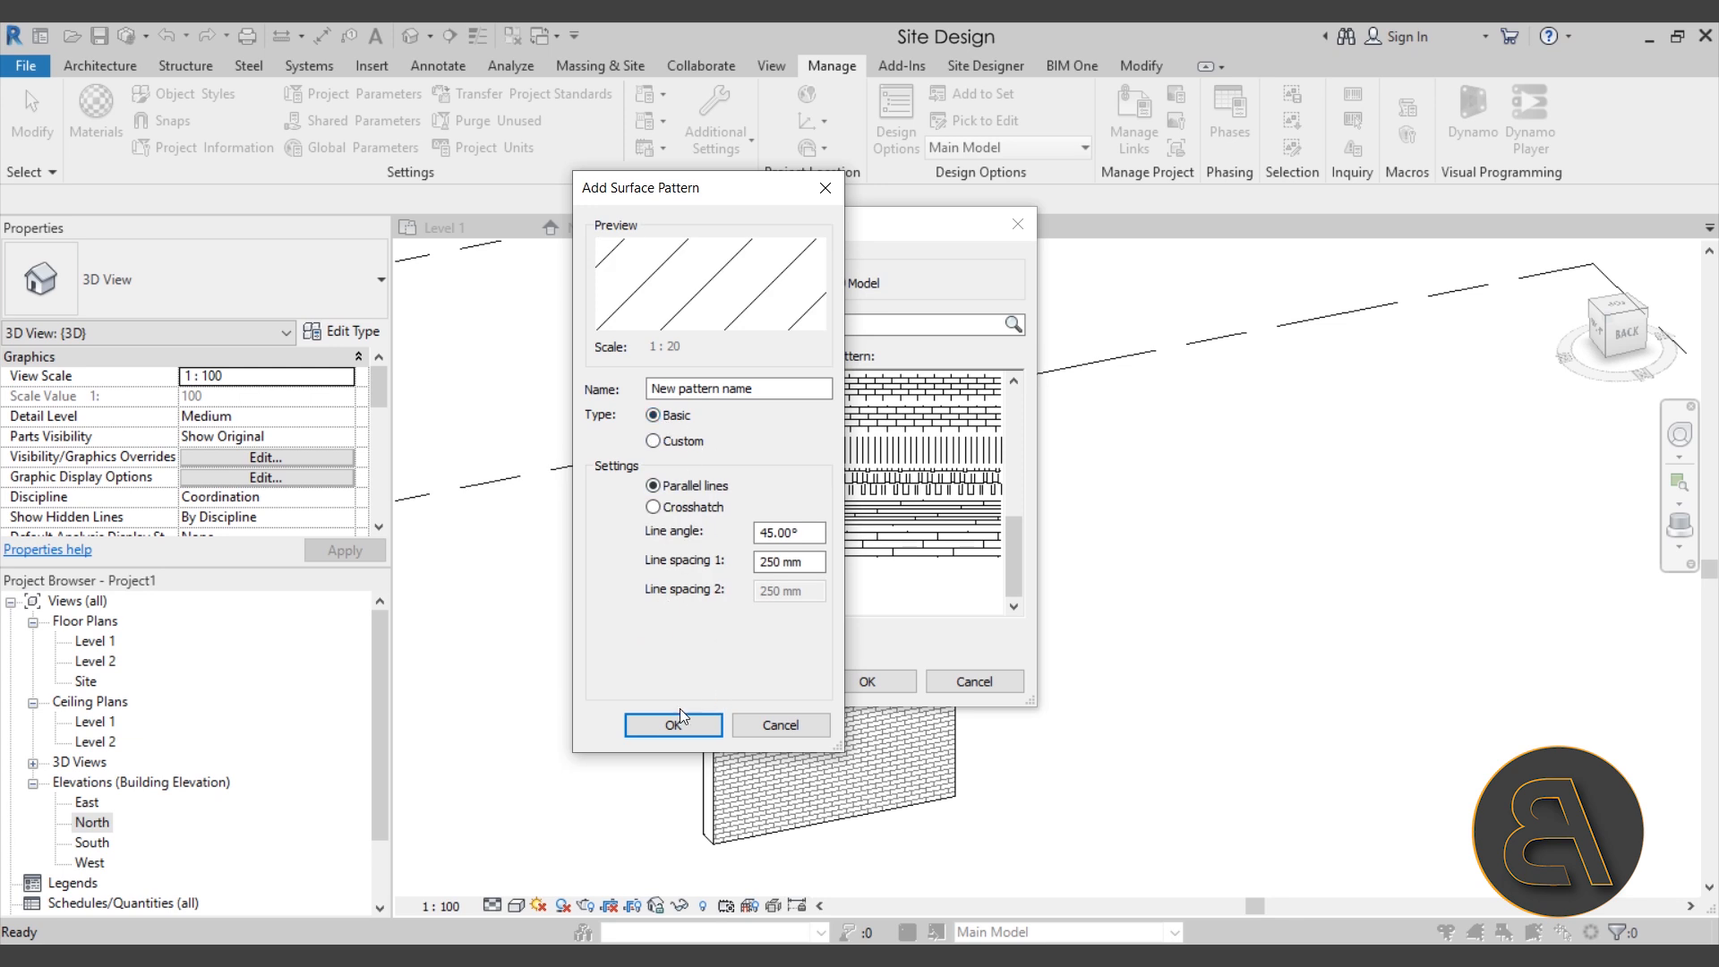
click(699, 729)
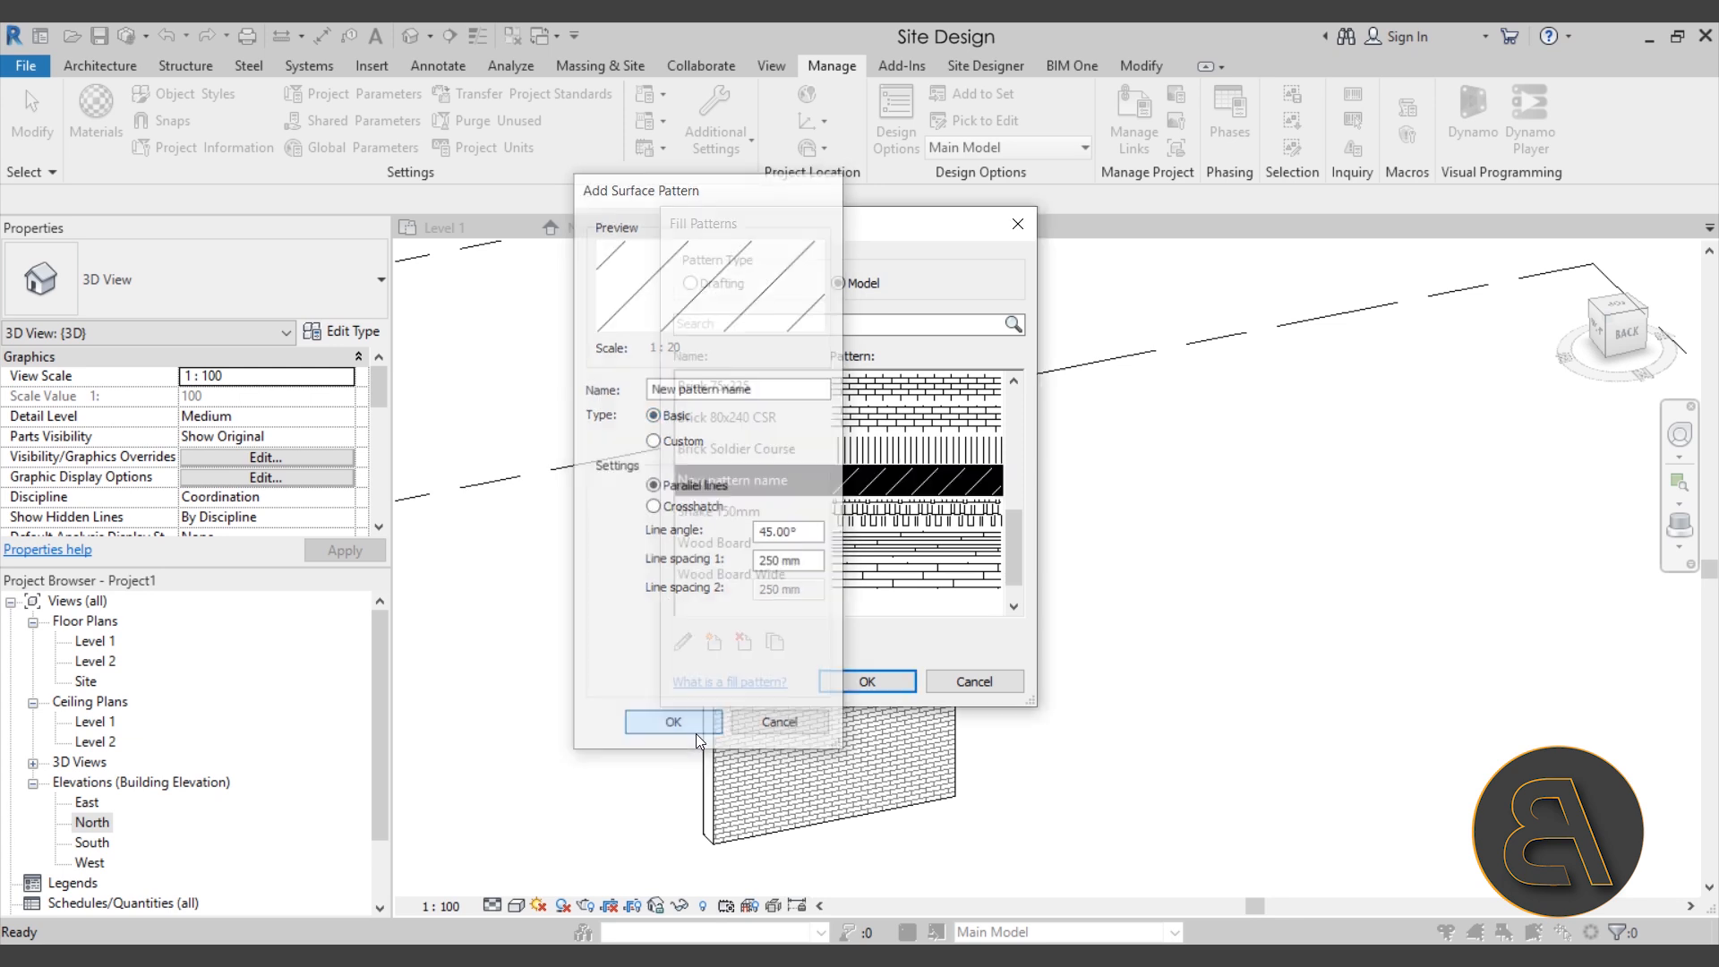
click(950, 683)
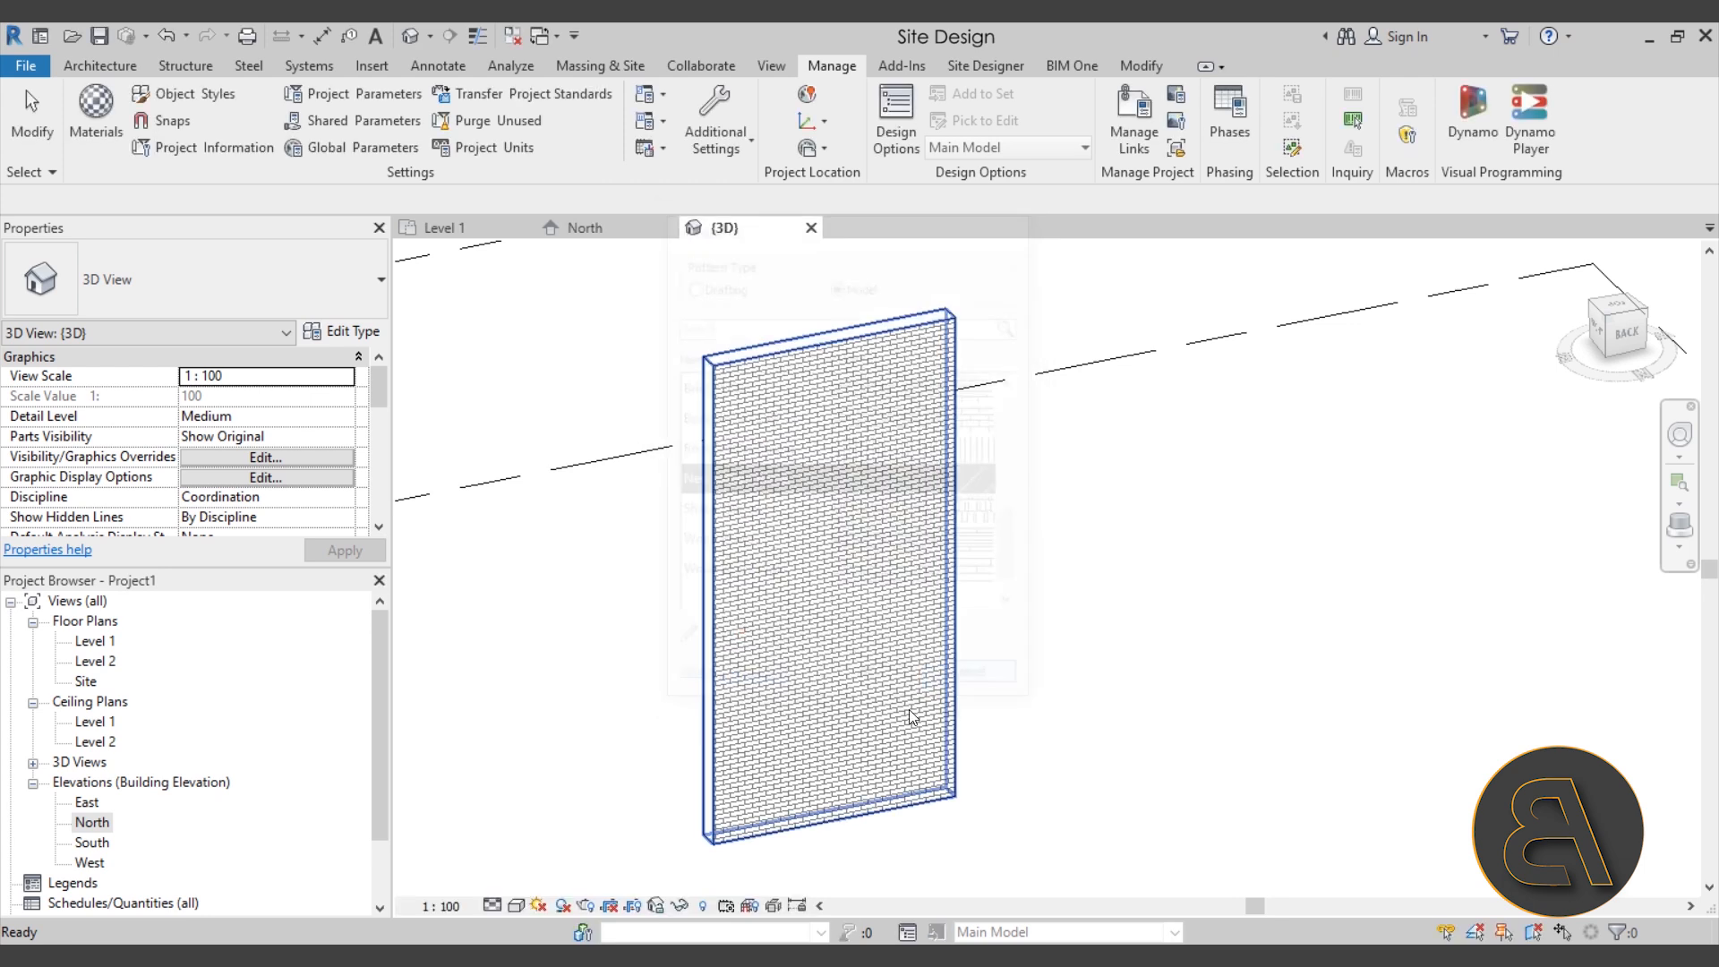
Step: Open the Material Browser and select the Aluminum material in the project materials
click(703, 156)
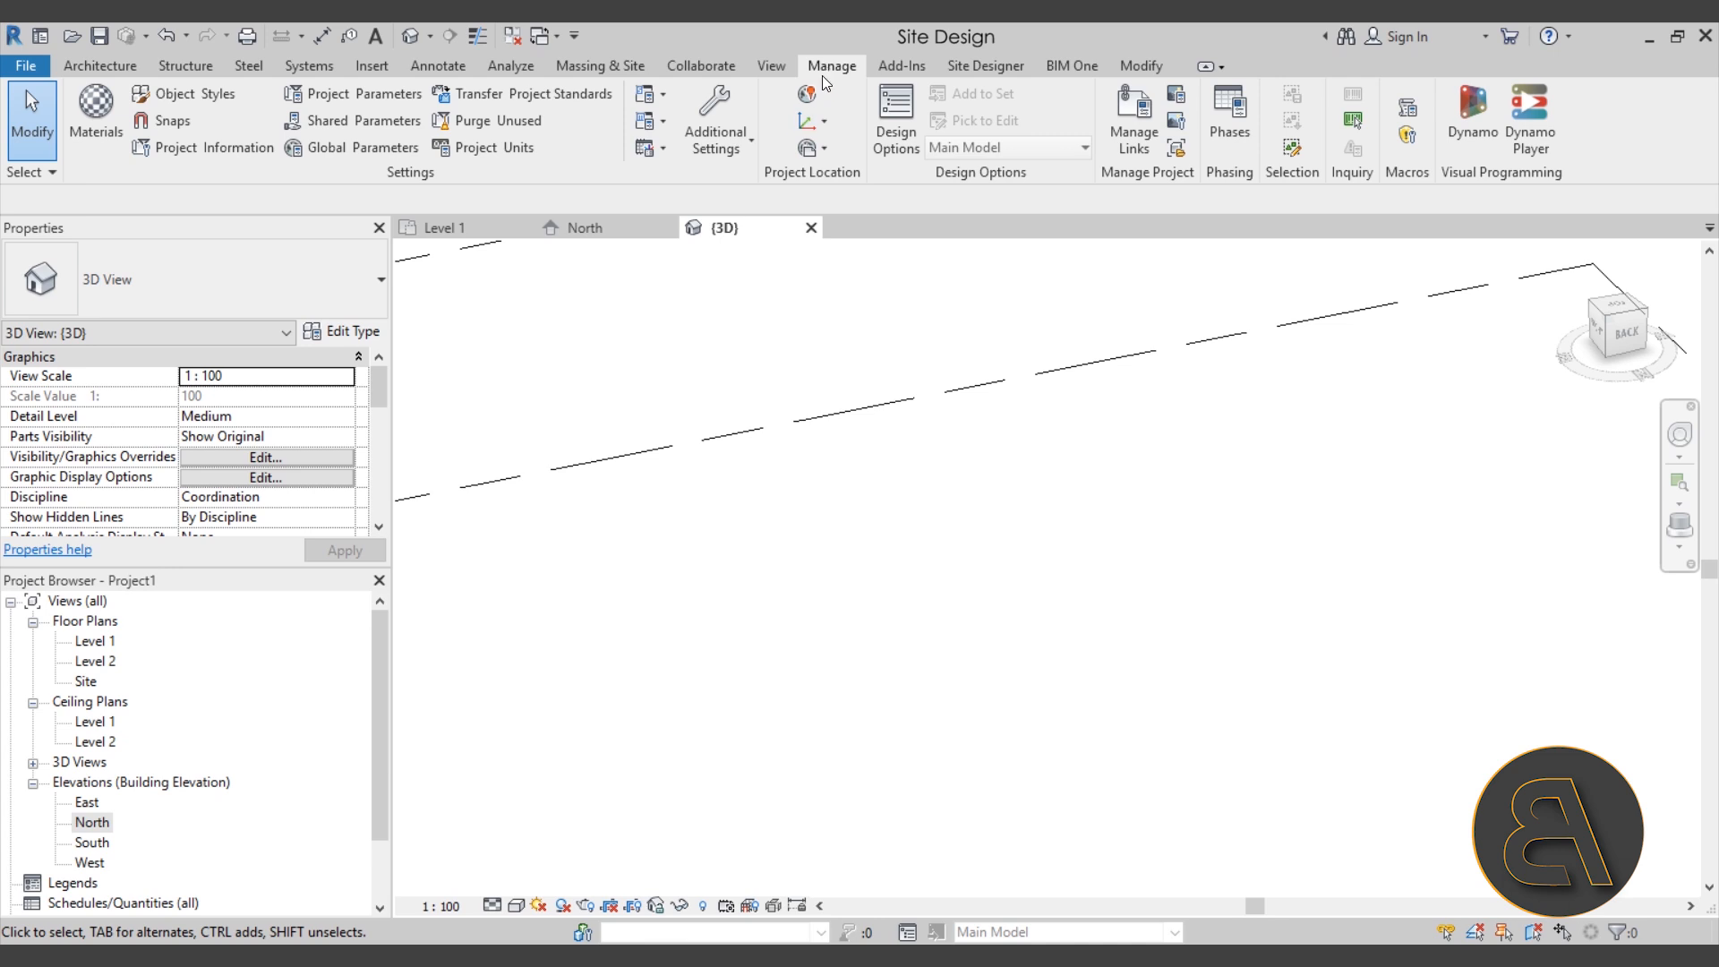
click(110, 130)
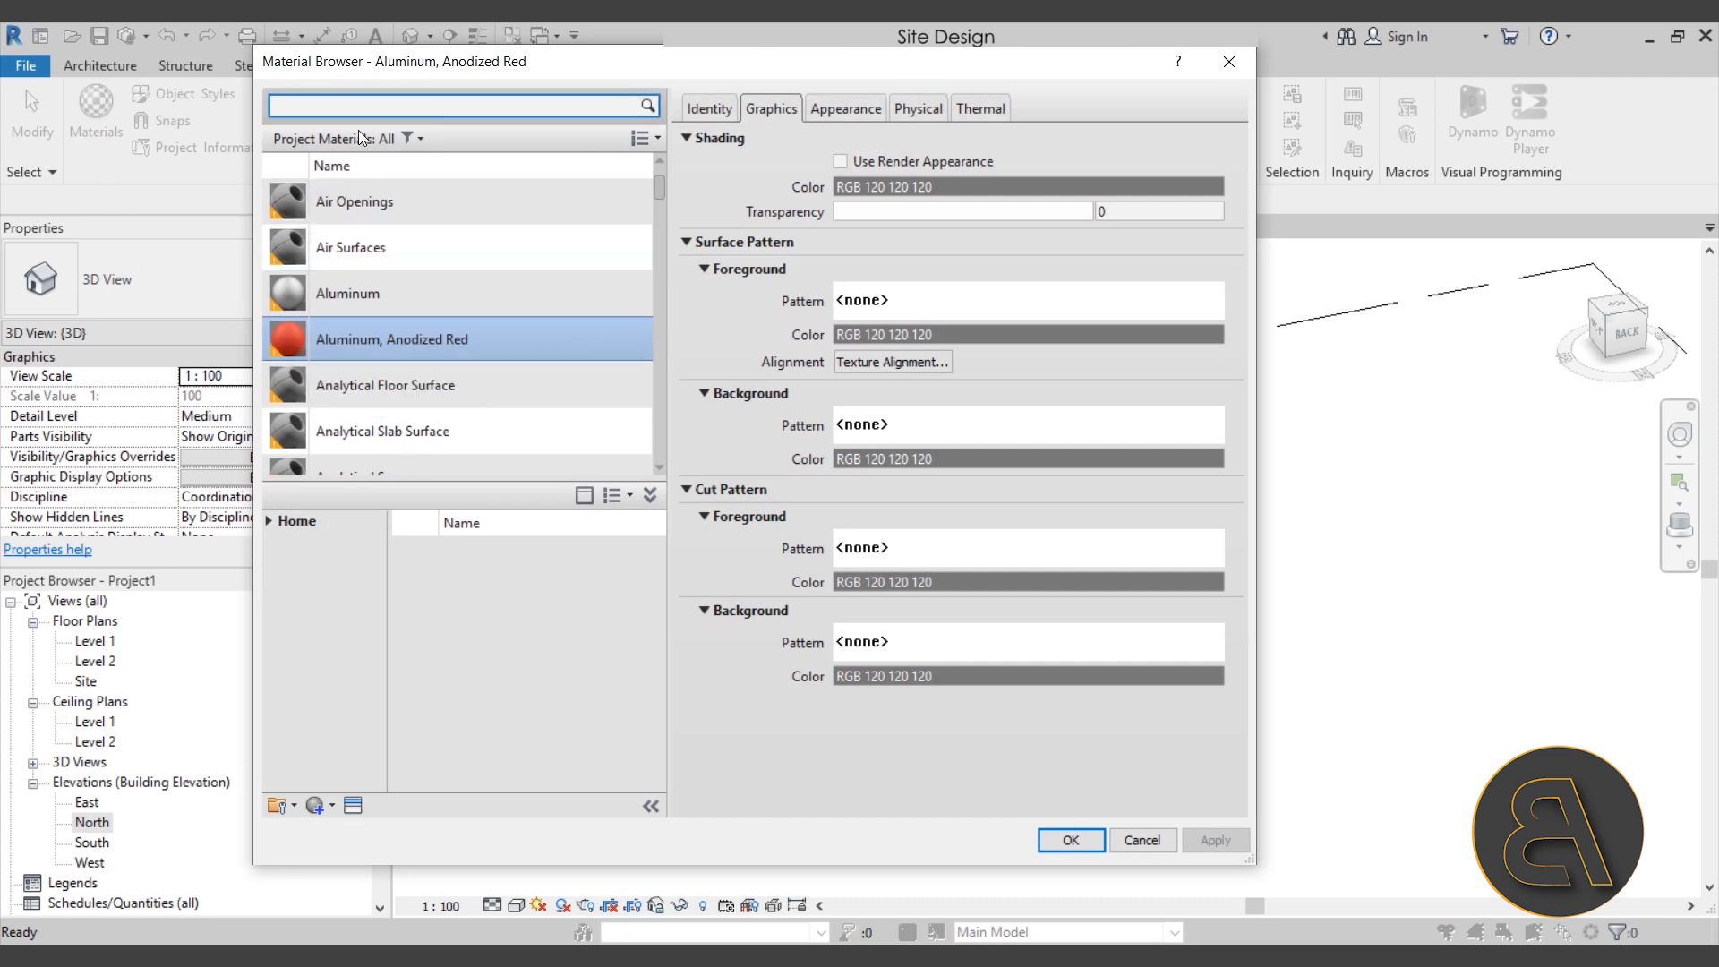
scroll(498, 236, down, 5)
drag(663, 234, 653, 175)
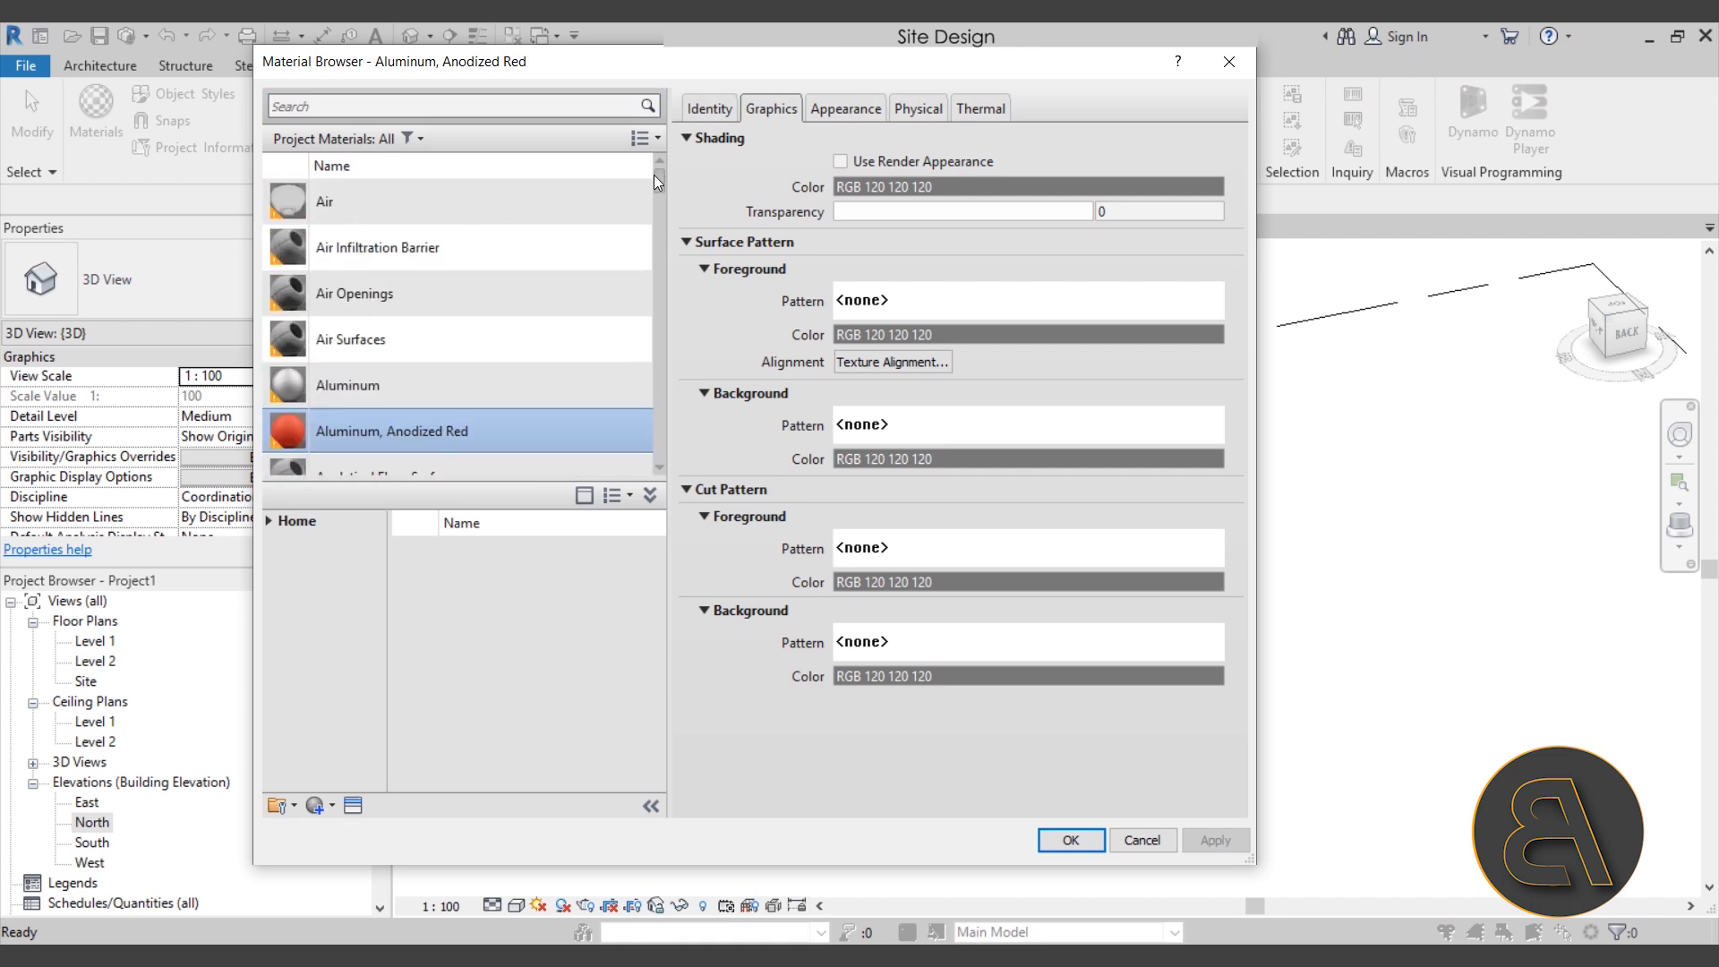
click(459, 383)
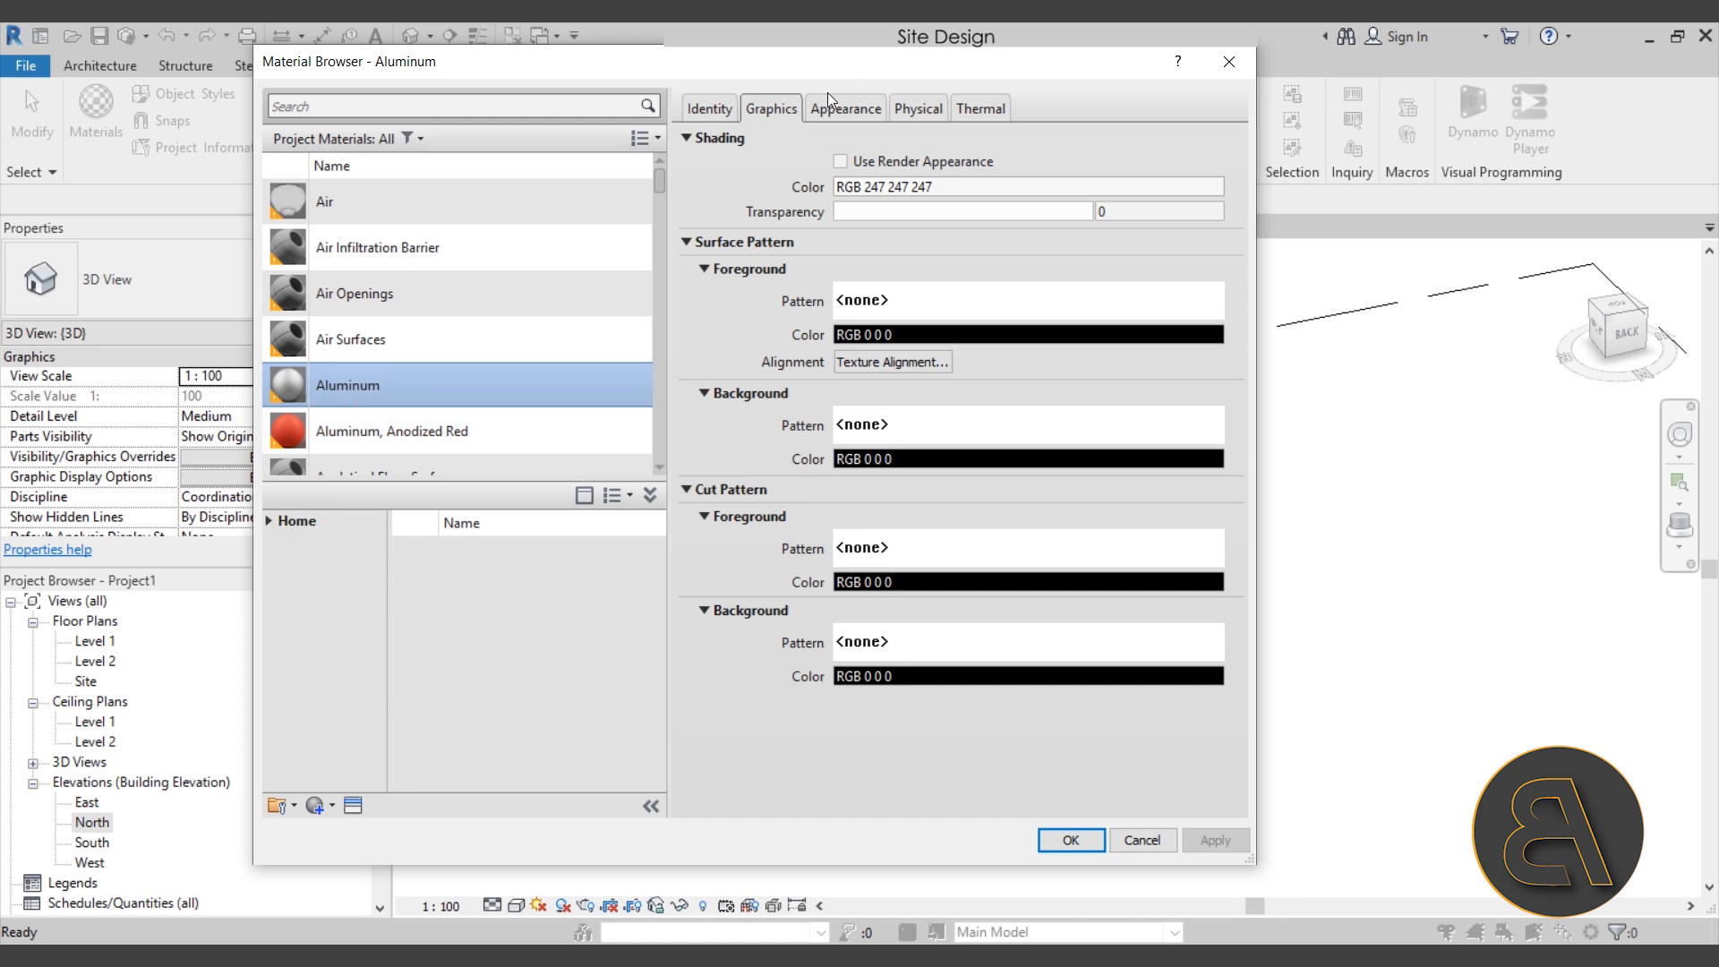
Step: Review the Aluminum material's identity, graphics, appearance, physical and thermal properties
click(702, 112)
click(777, 111)
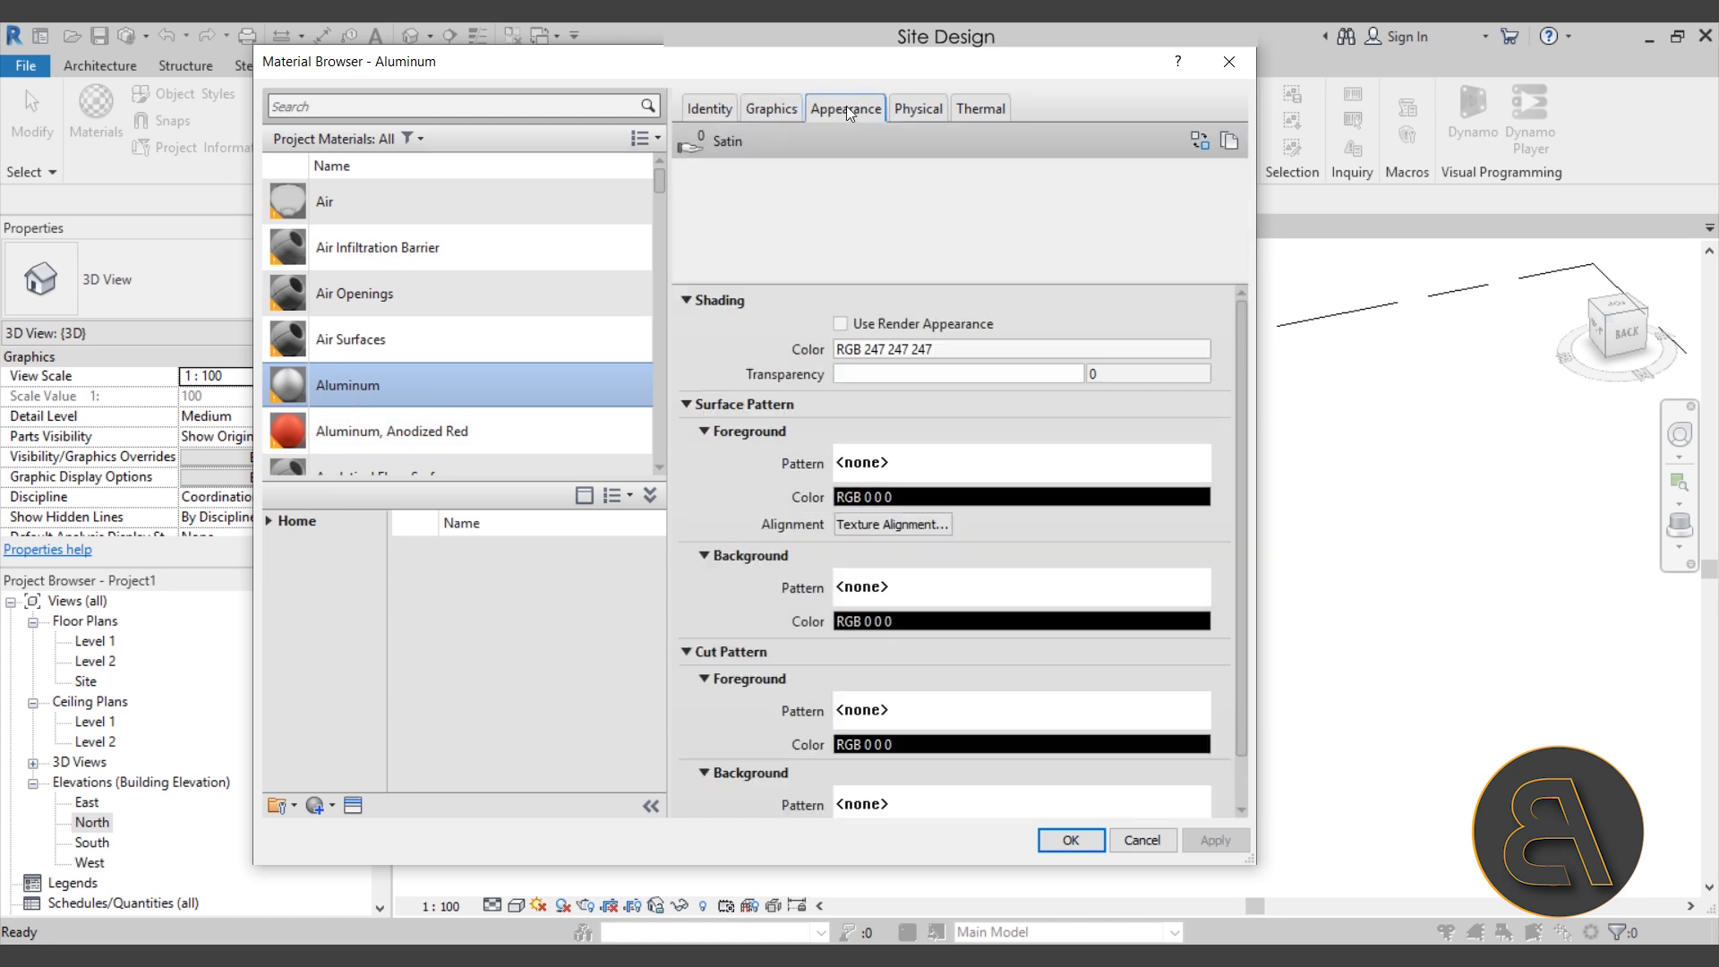
click(846, 106)
click(925, 109)
click(983, 111)
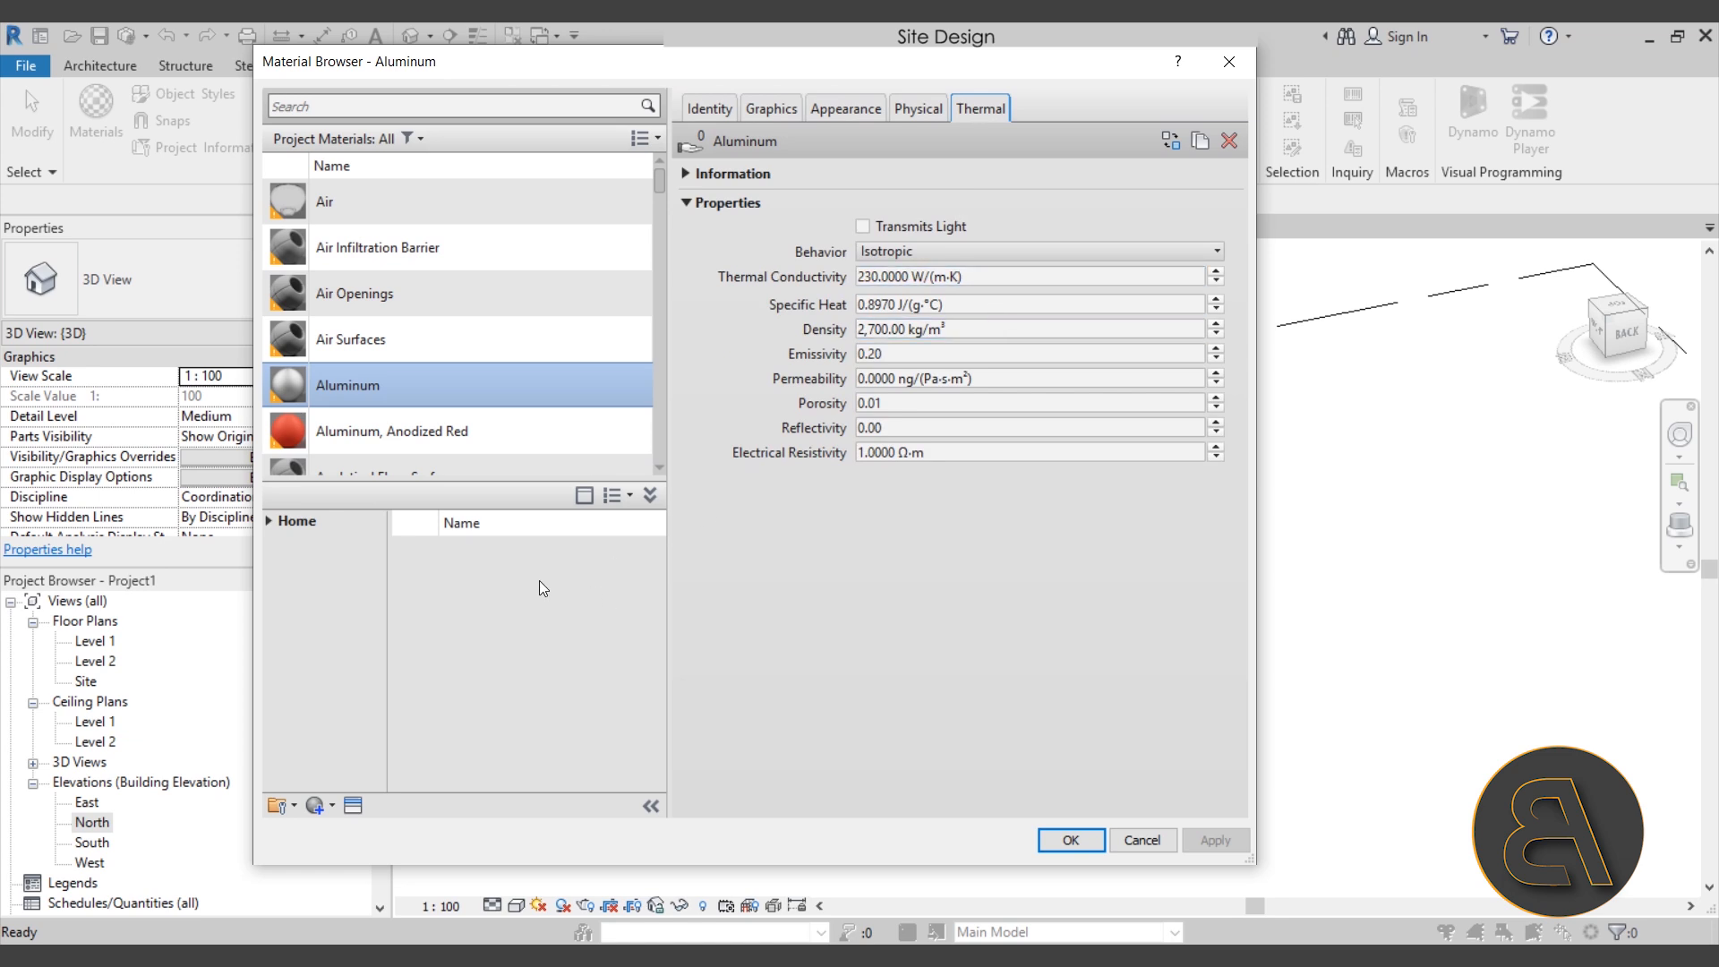
Step: Browse the AEC Materials library categories and add Cork Tiles from Flooring to the project materials
click(271, 520)
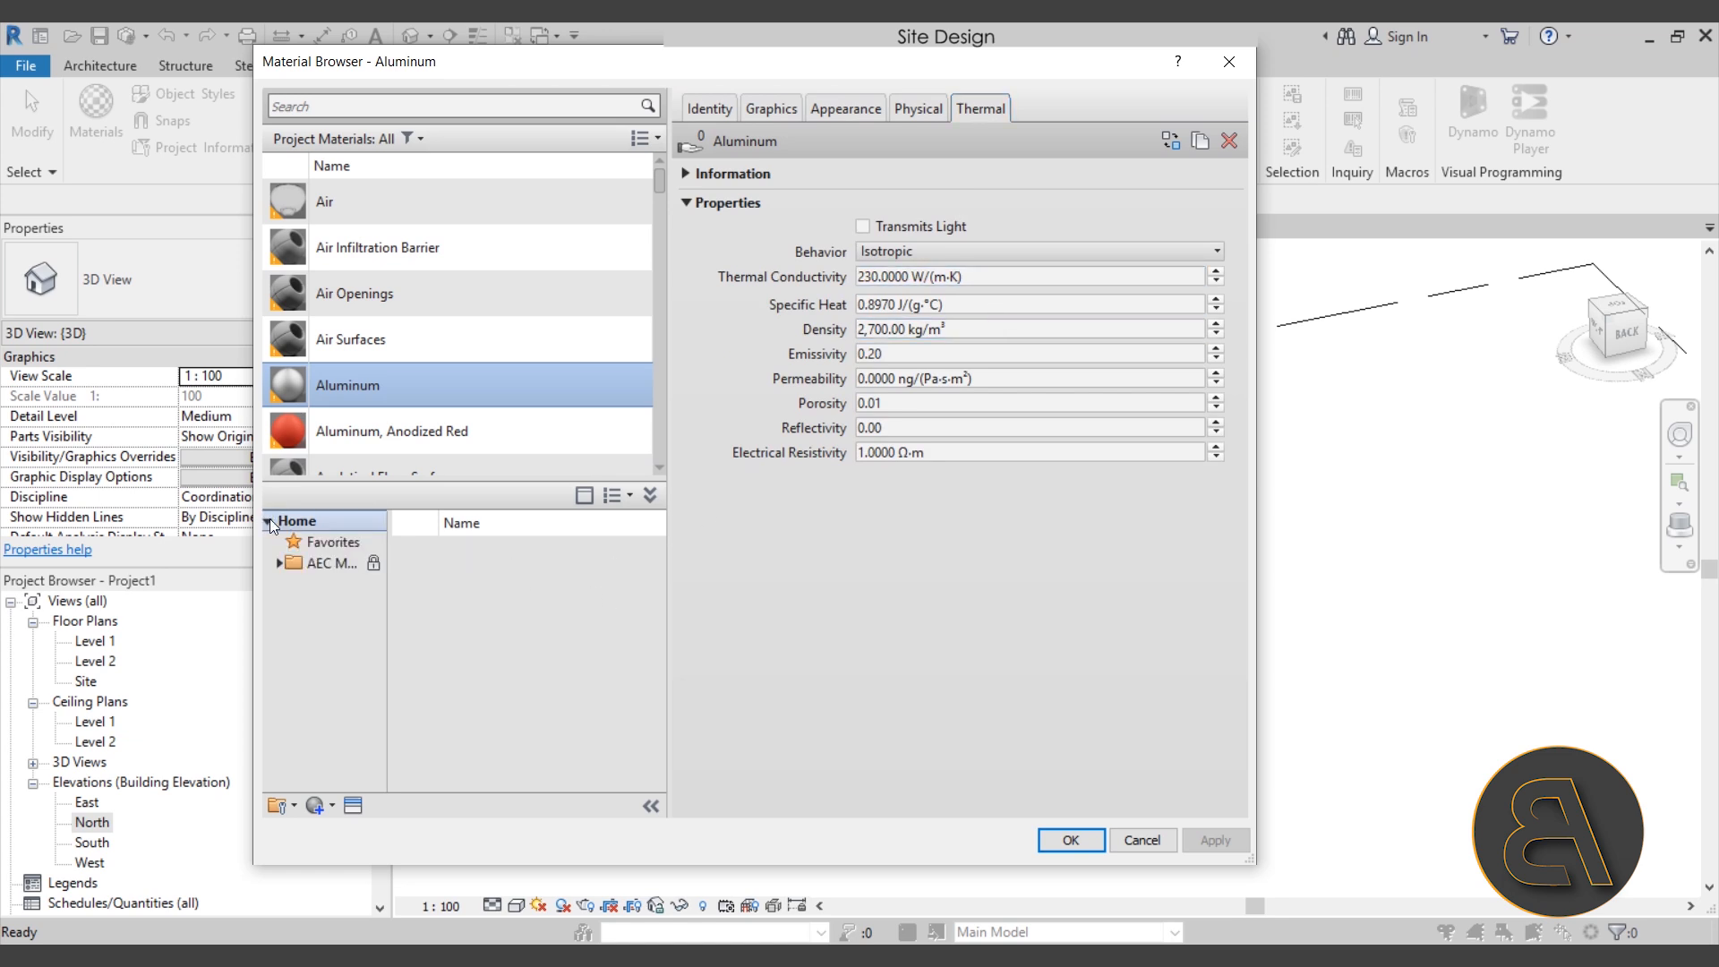
click(277, 563)
click(335, 587)
click(340, 613)
click(337, 648)
click(336, 687)
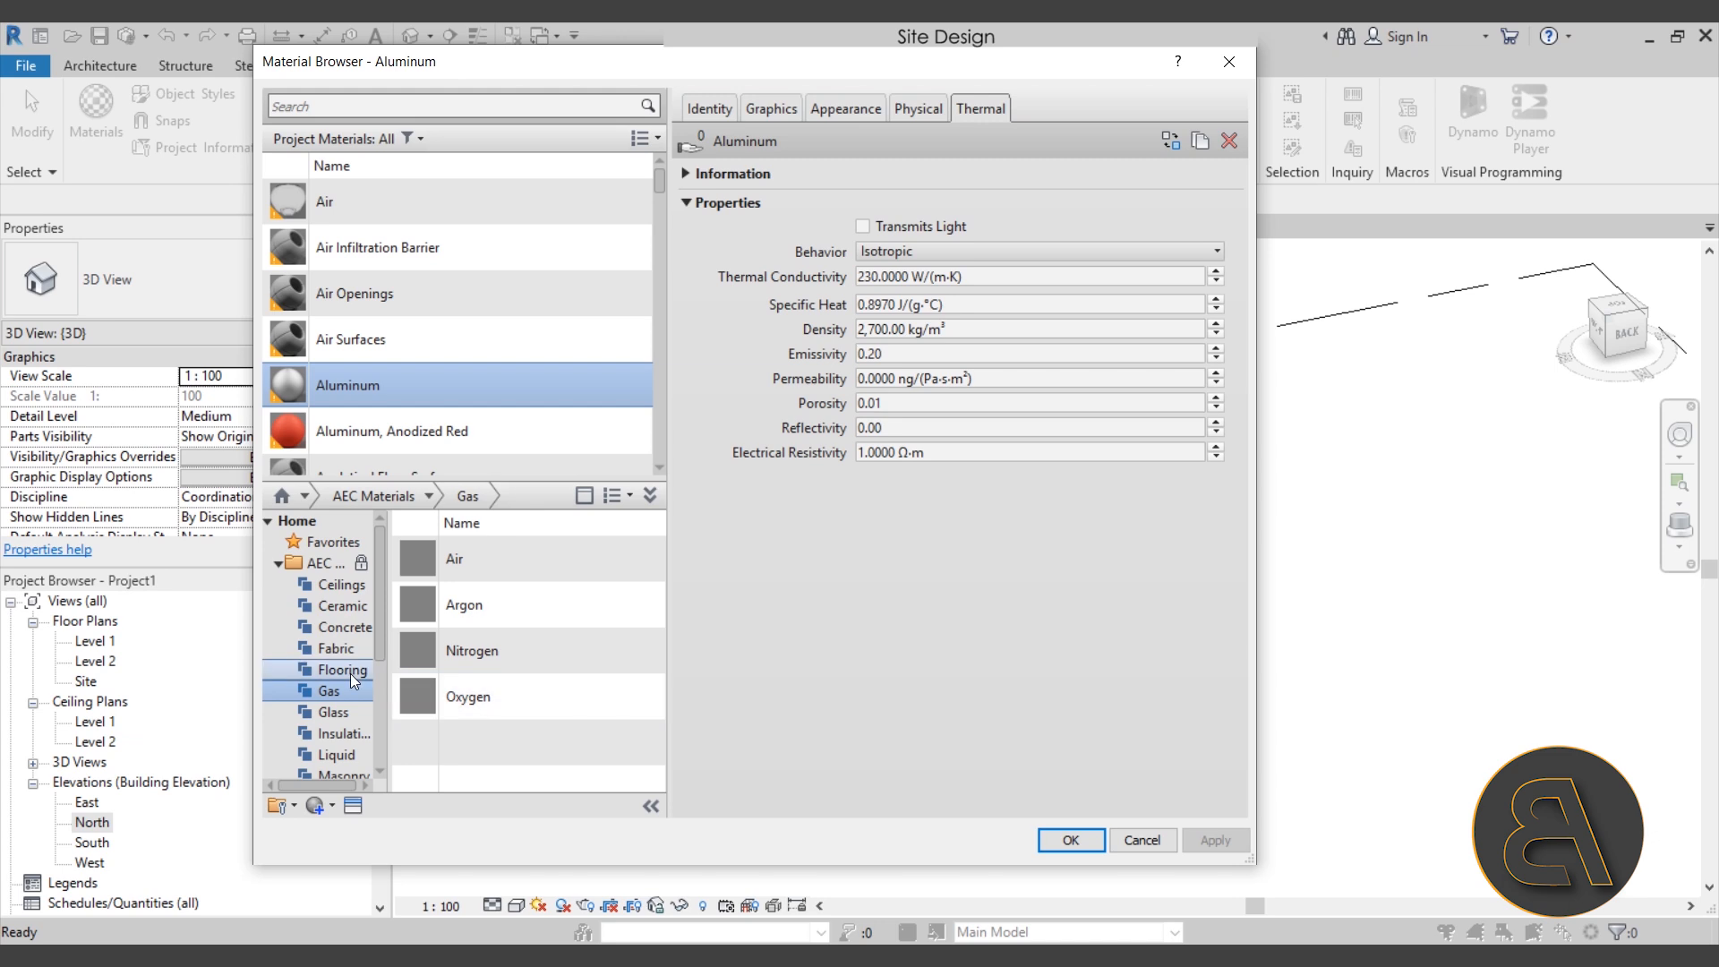
click(351, 671)
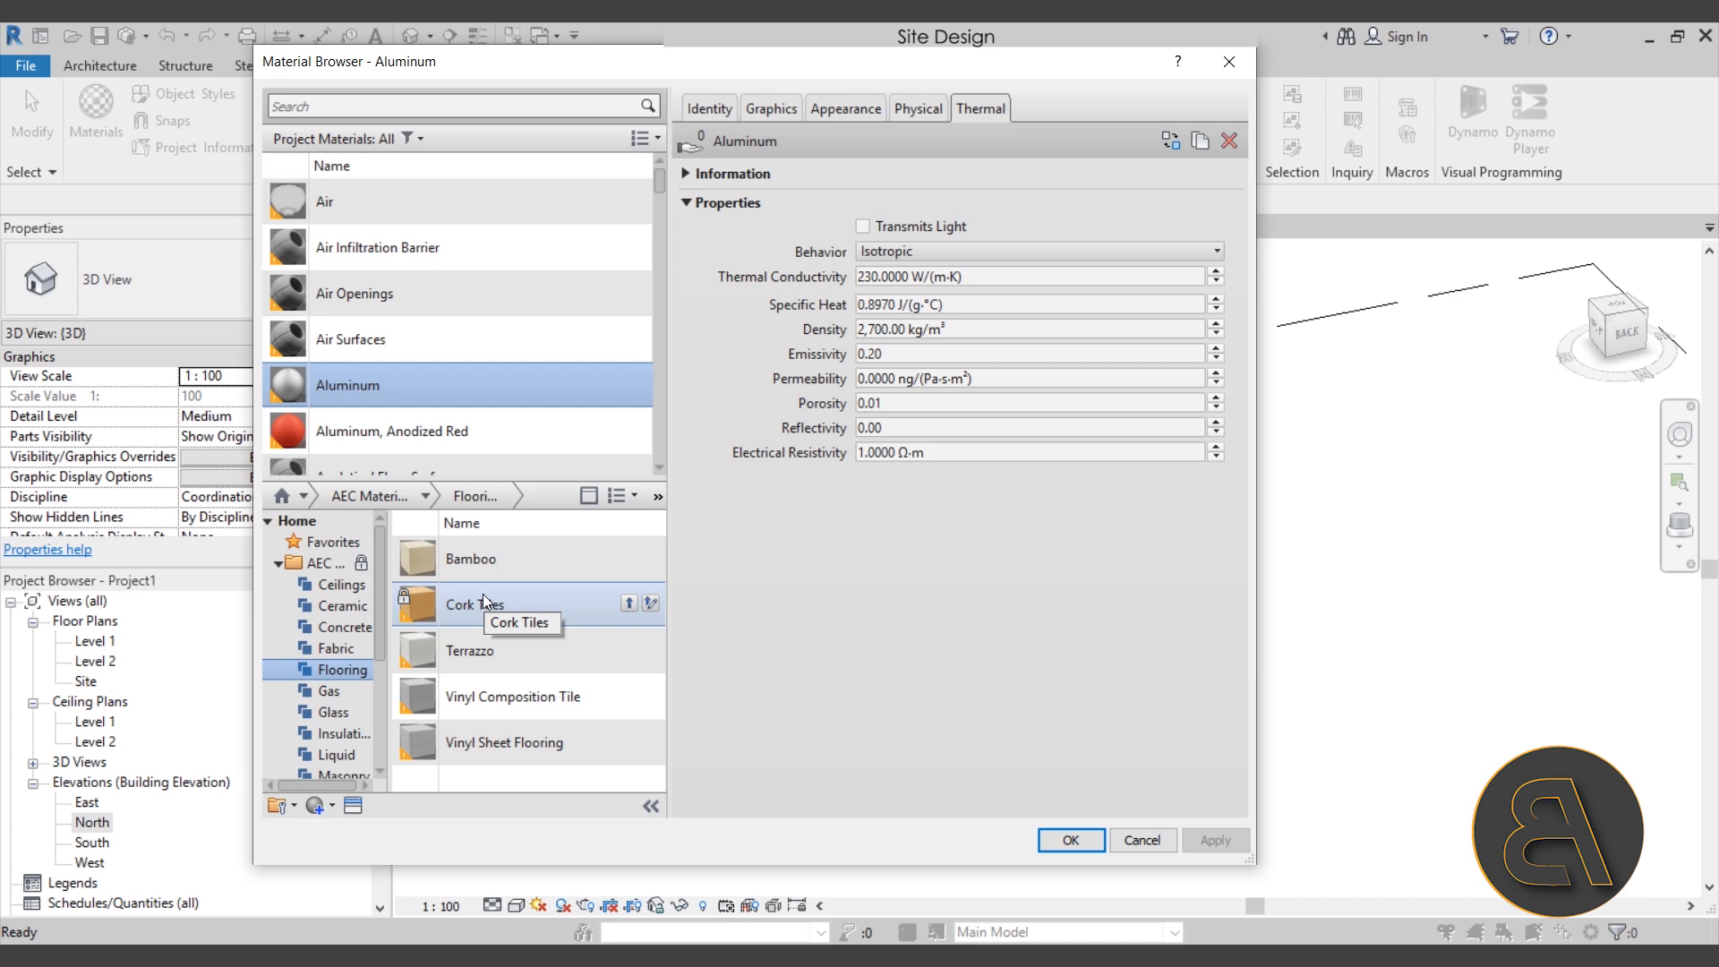
click(629, 603)
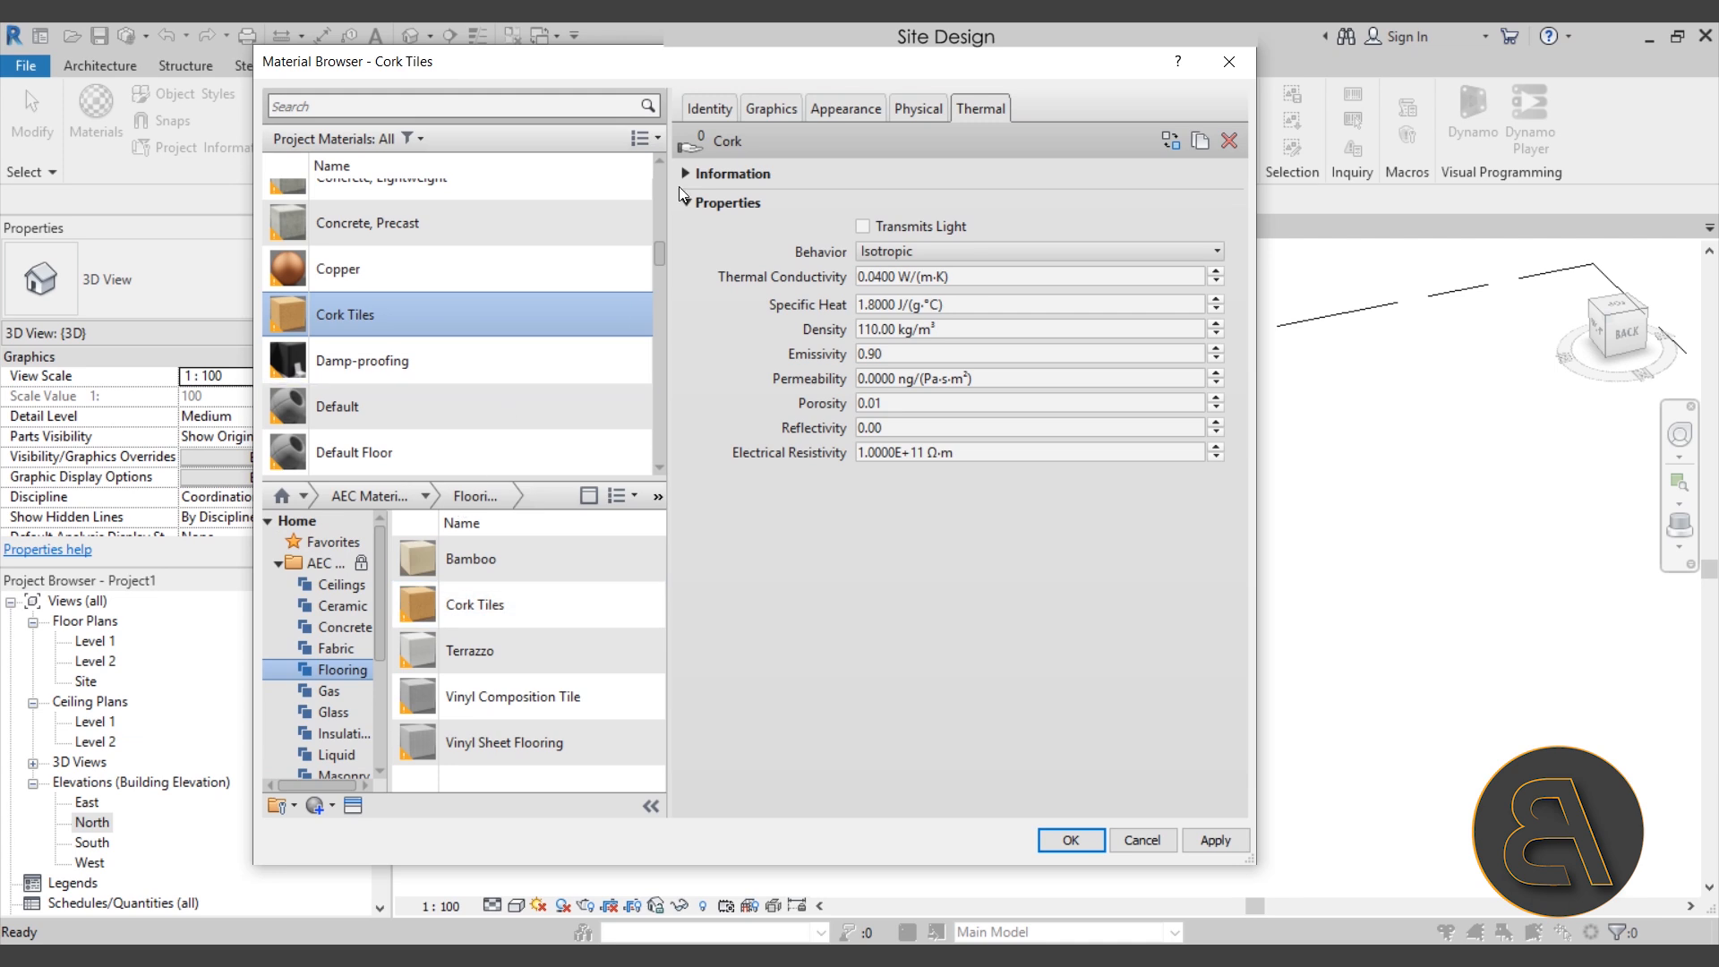
Step: Discard the Material Browser changes and open the Material Assets editor together with its Asset Browser
scroll(430, 179, up, 1)
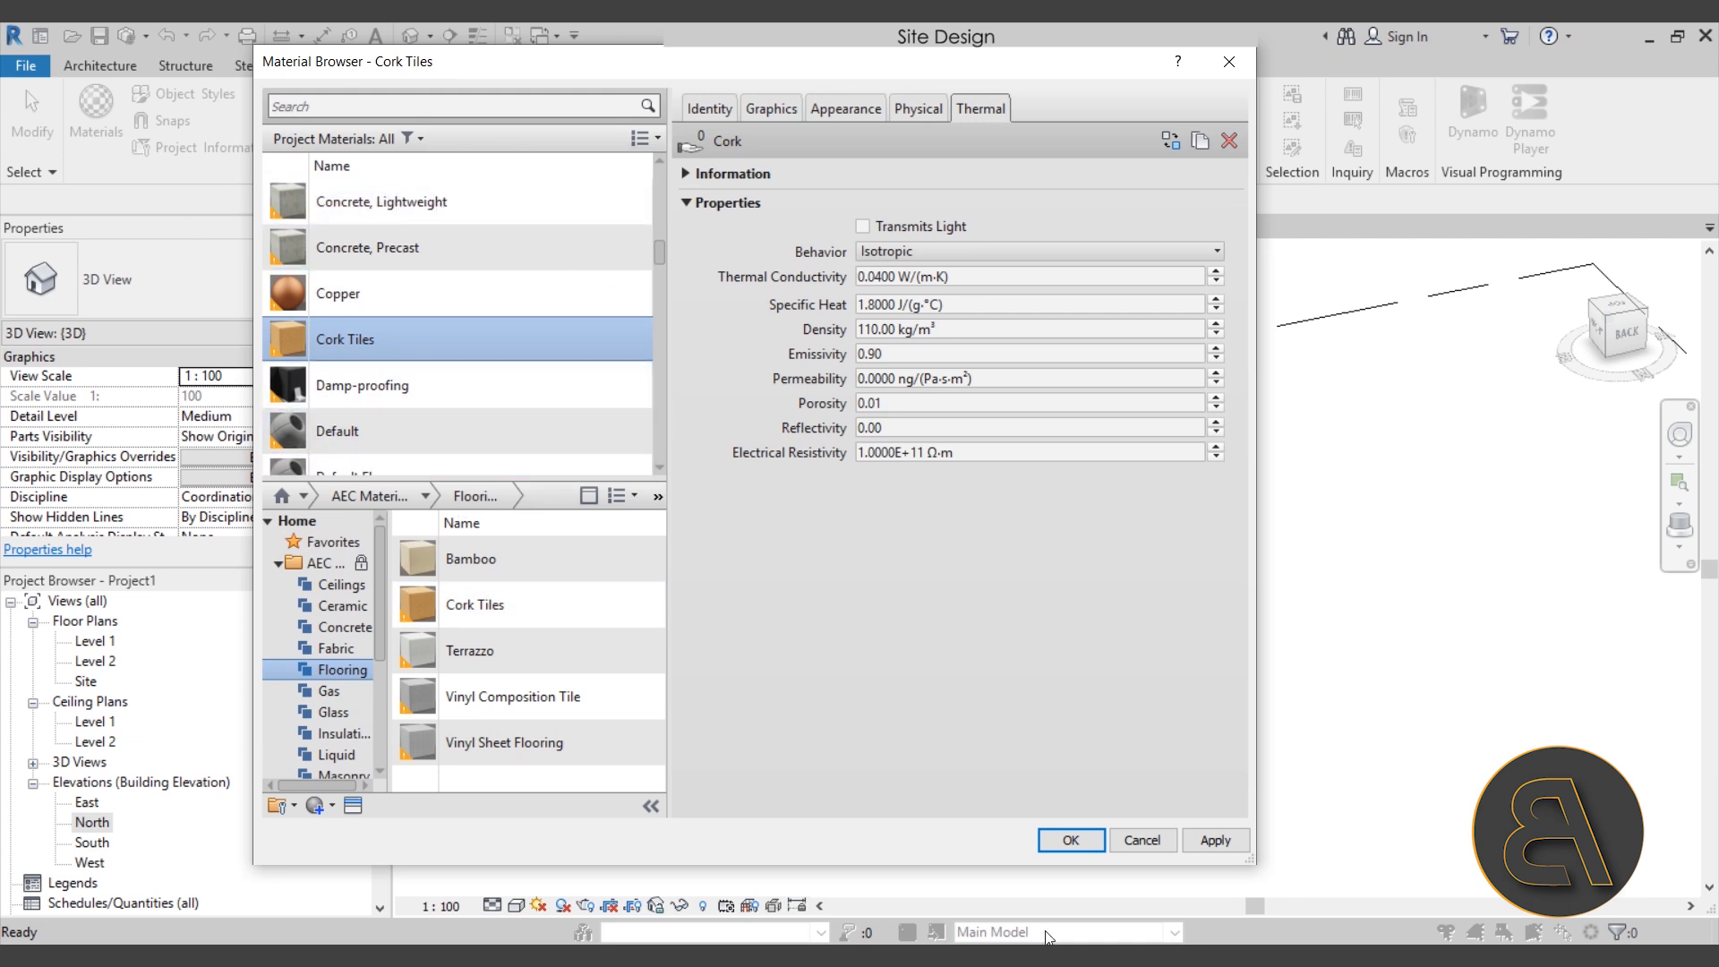
click(1142, 840)
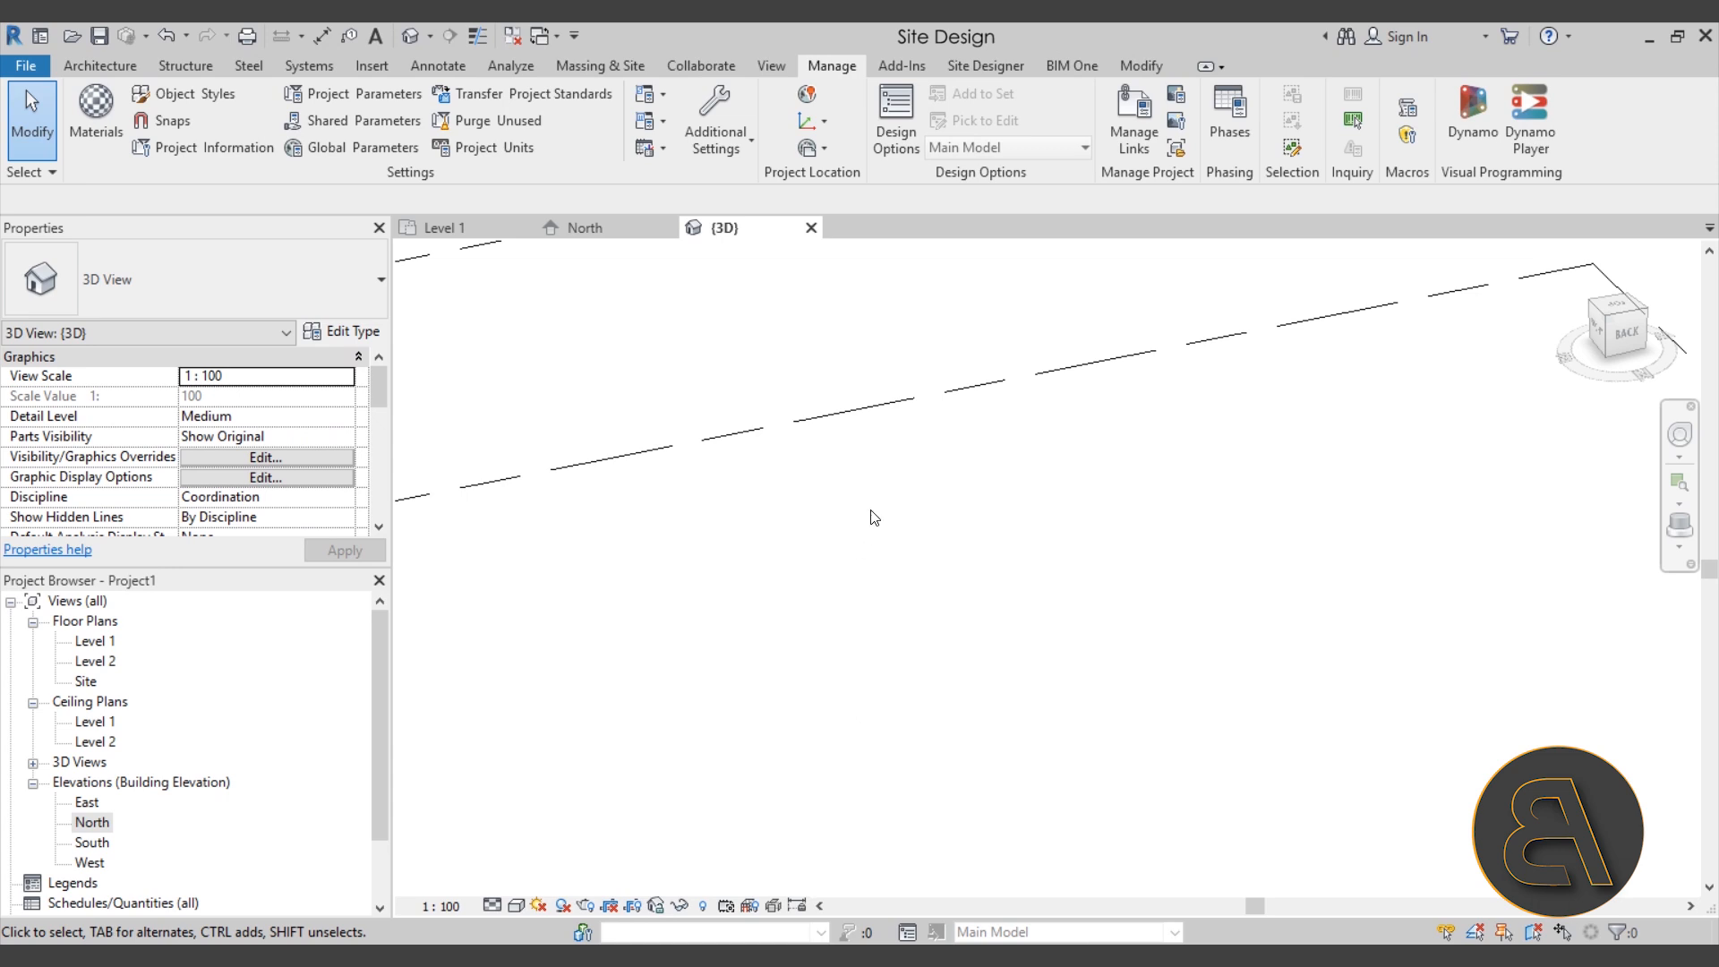
click(730, 150)
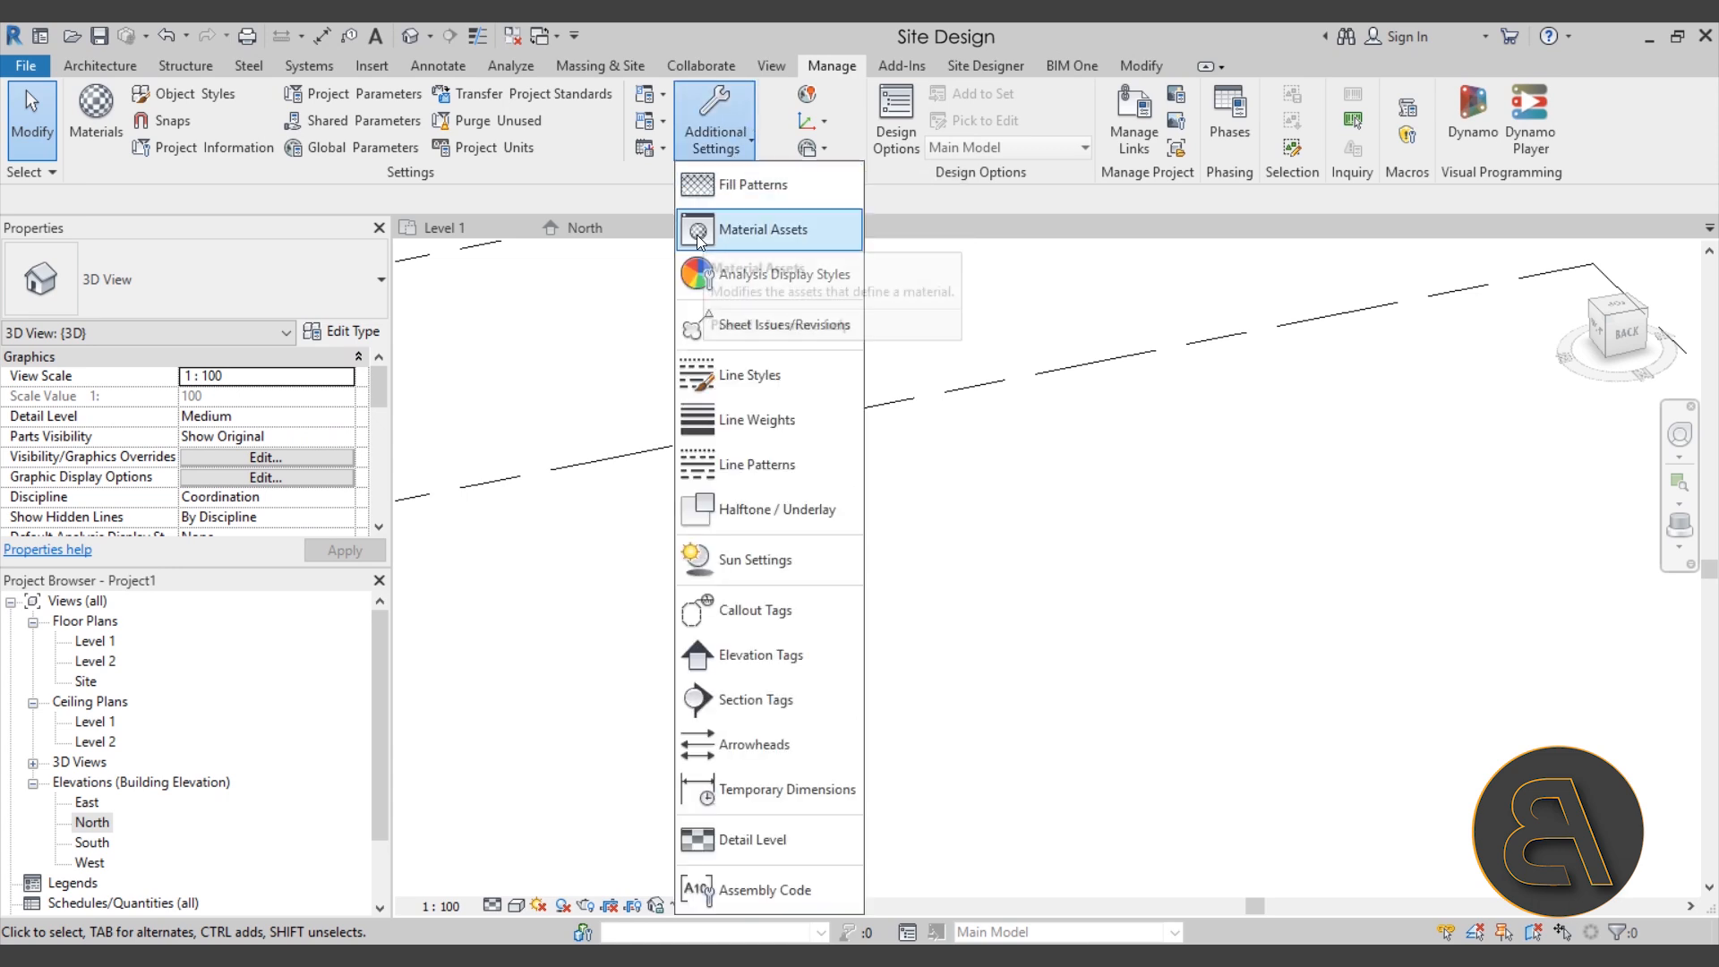
click(819, 235)
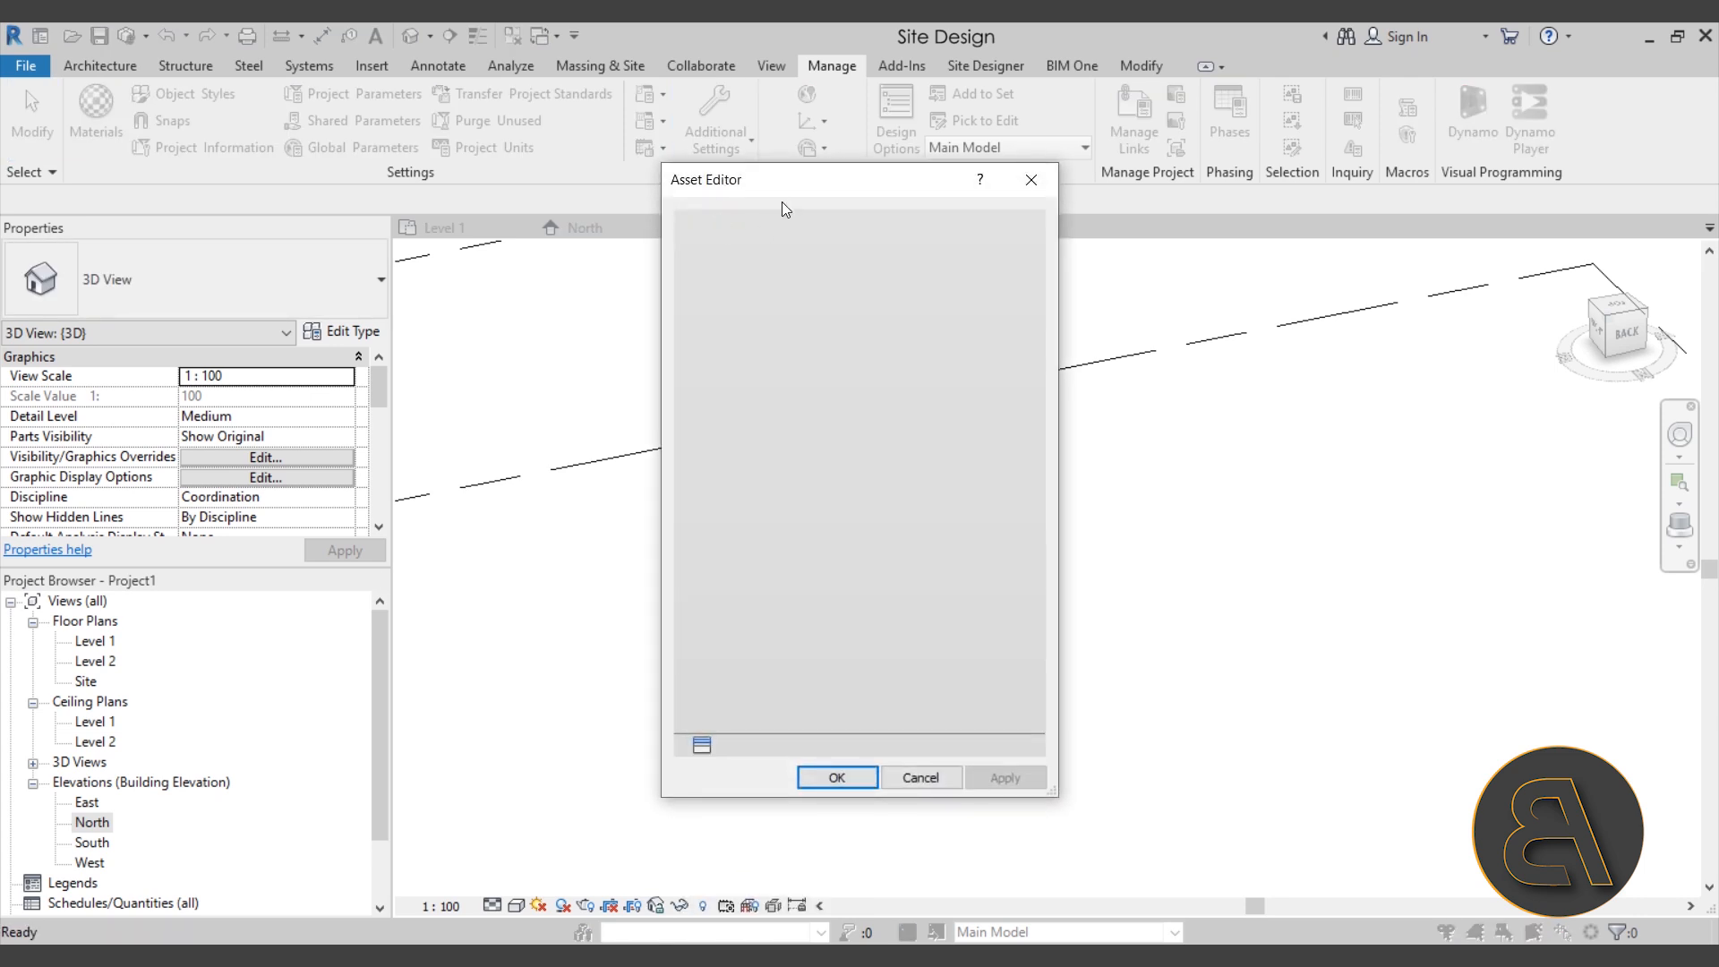
drag(725, 188, 583, 185)
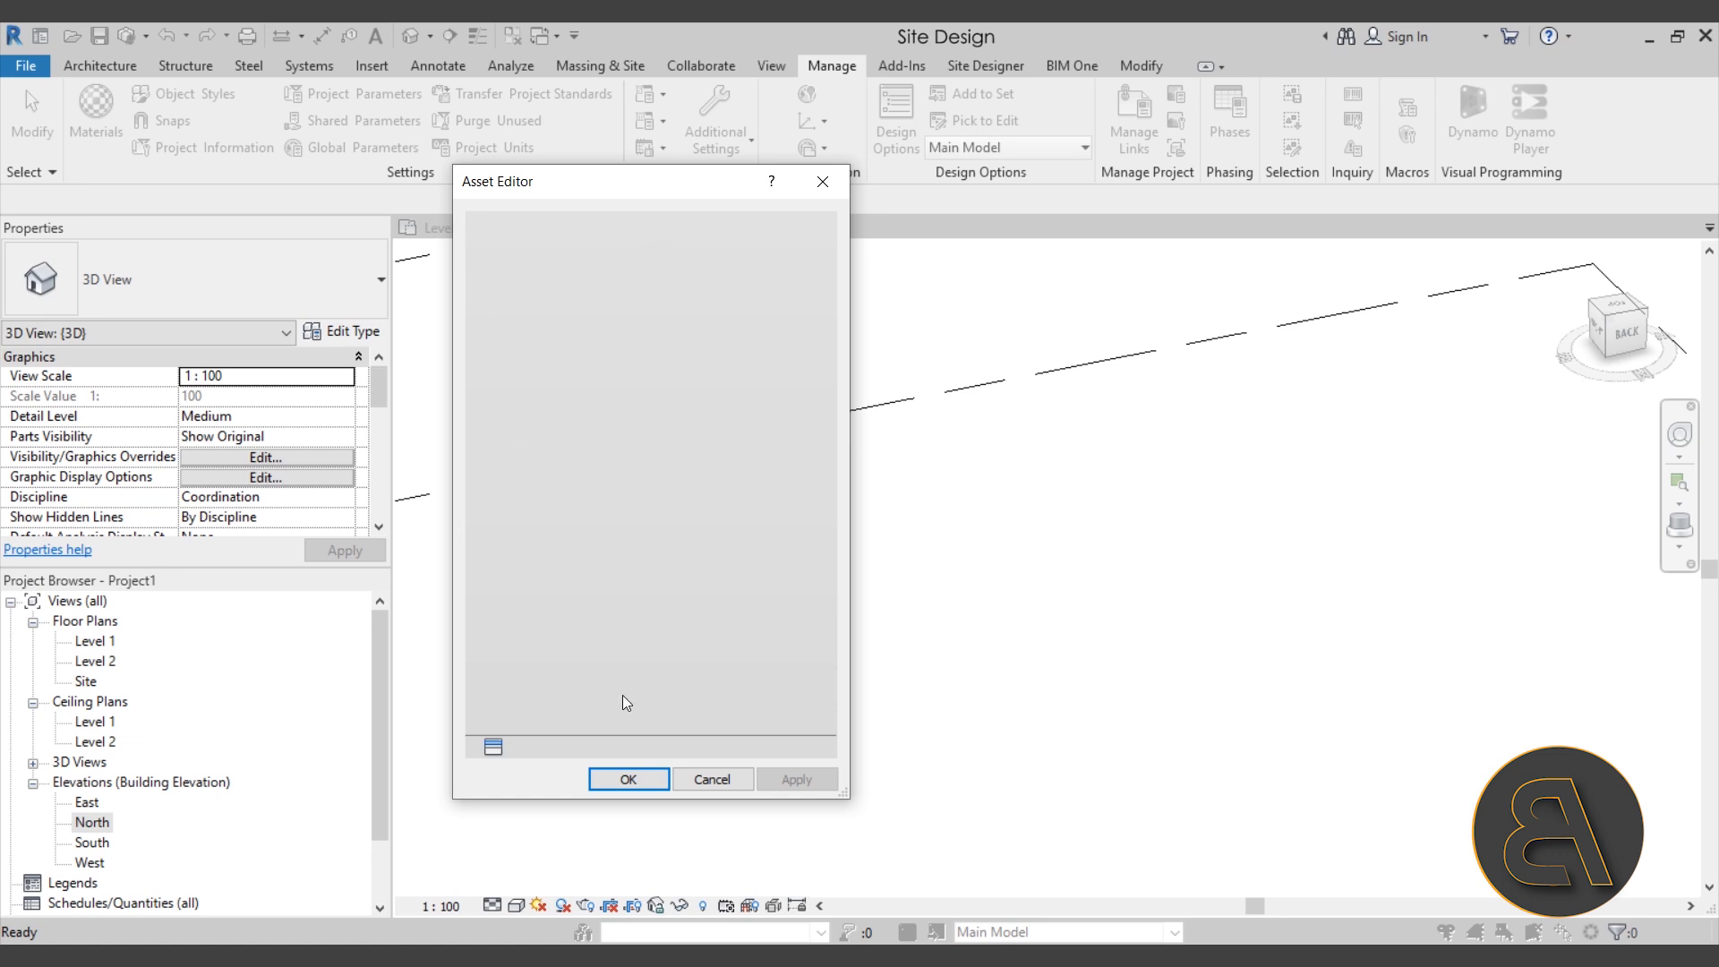
click(493, 747)
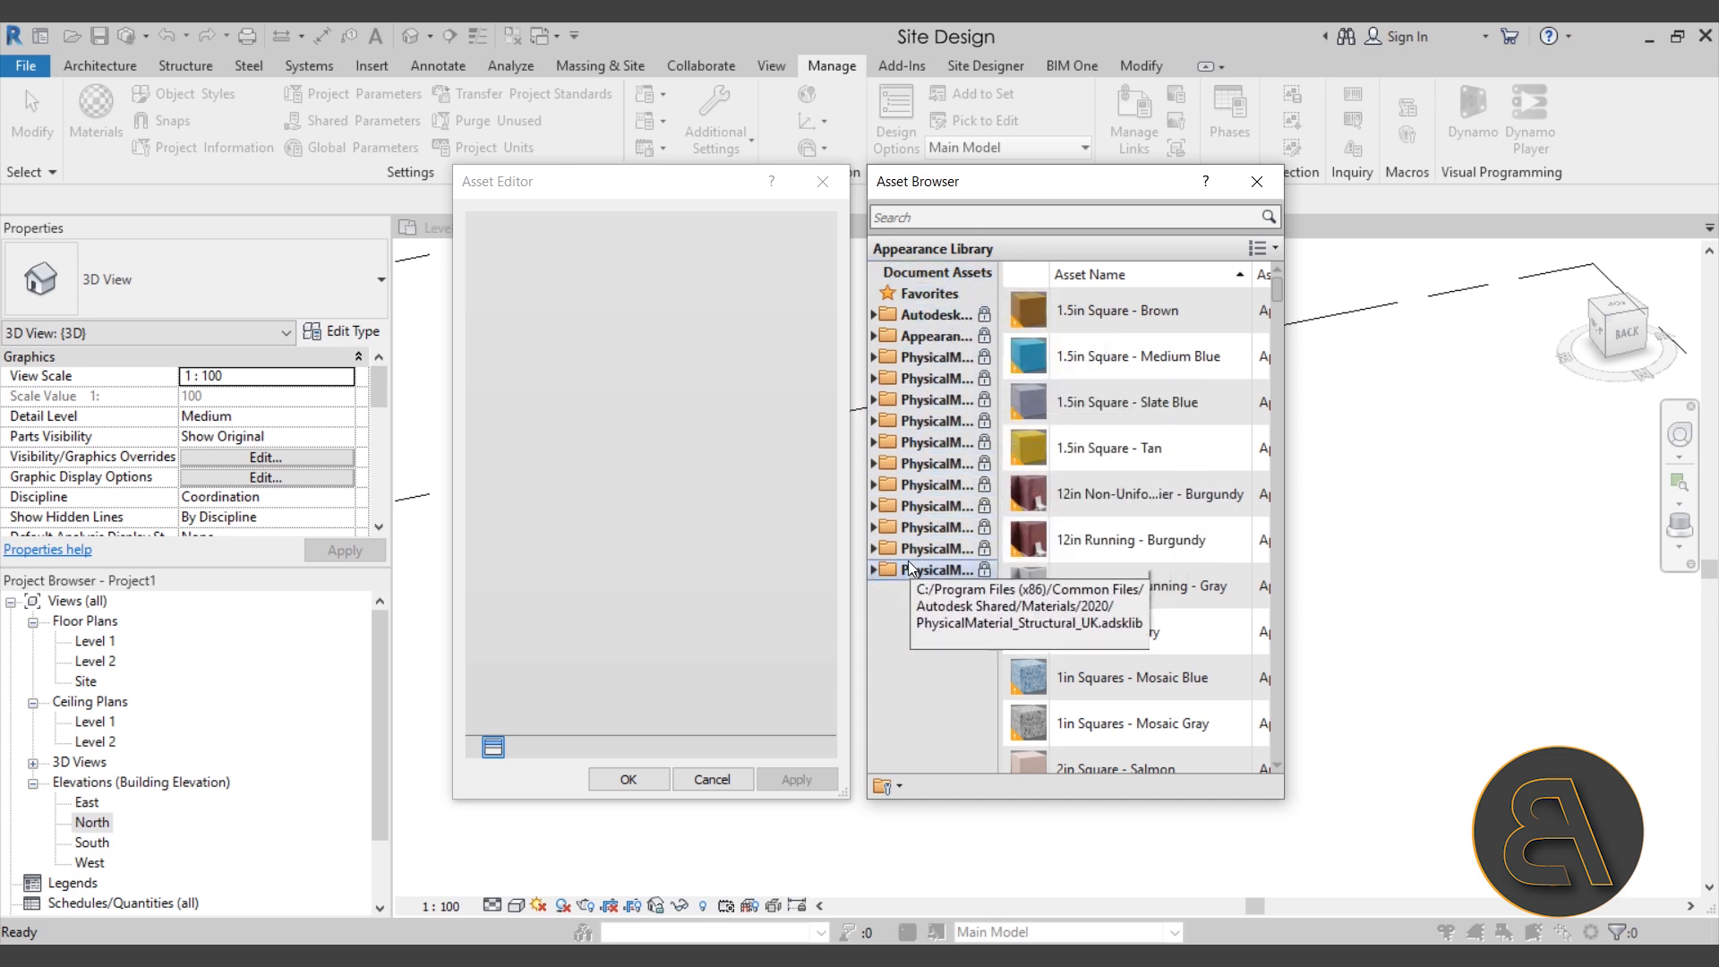
Step: Load the glossy red anodized aluminum appearance from Autodesk Physical Assets into the Asset Editor, and cancel the changes
drag(1283, 465, 1337, 417)
click(900, 314)
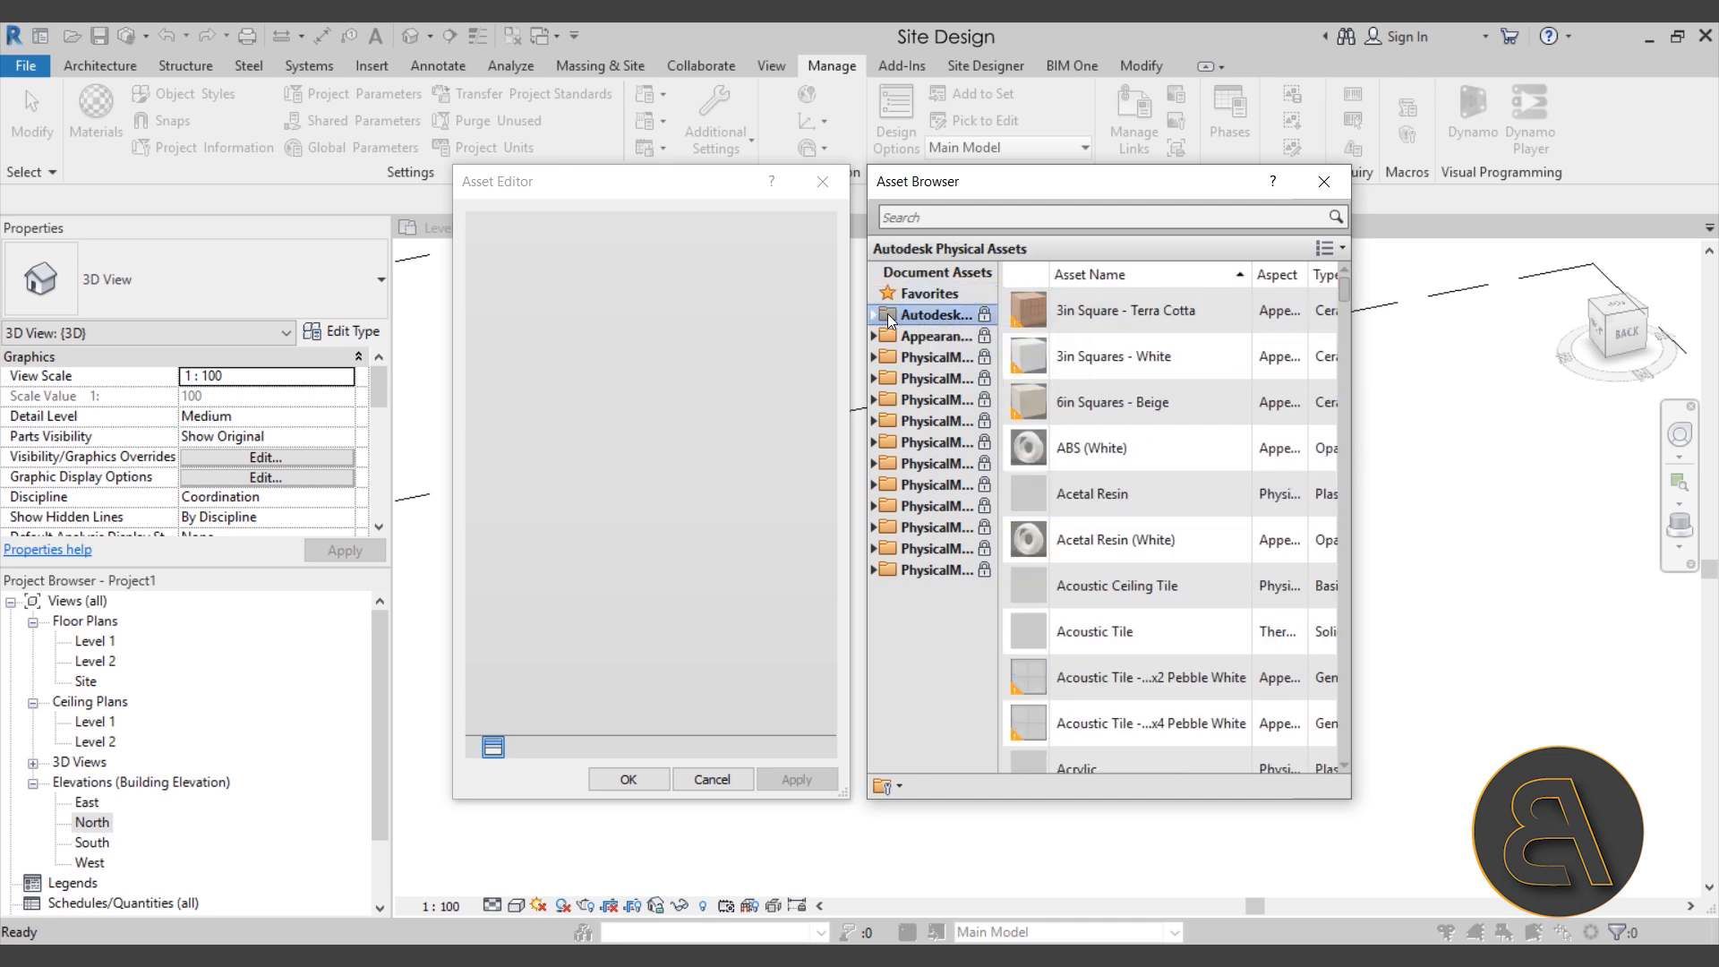
click(872, 337)
click(873, 337)
click(874, 313)
click(873, 314)
scroll(1250, 447, down, 6)
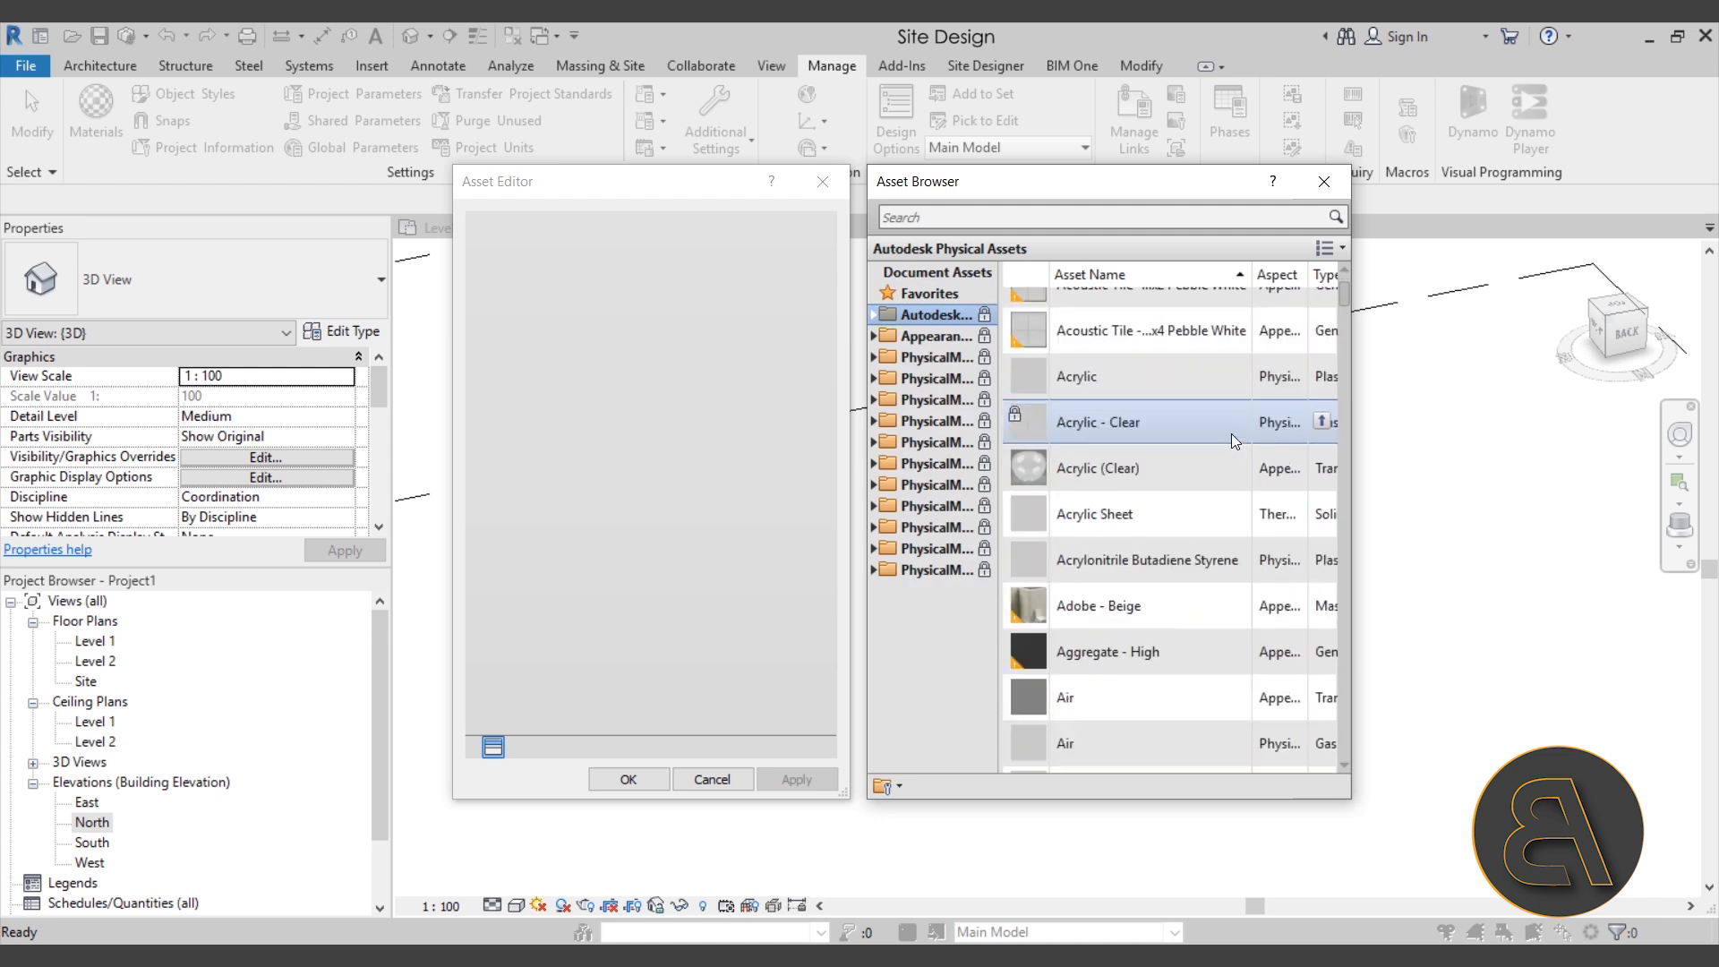
scroll(1255, 423, down, 4)
scroll(1236, 452, up, 2)
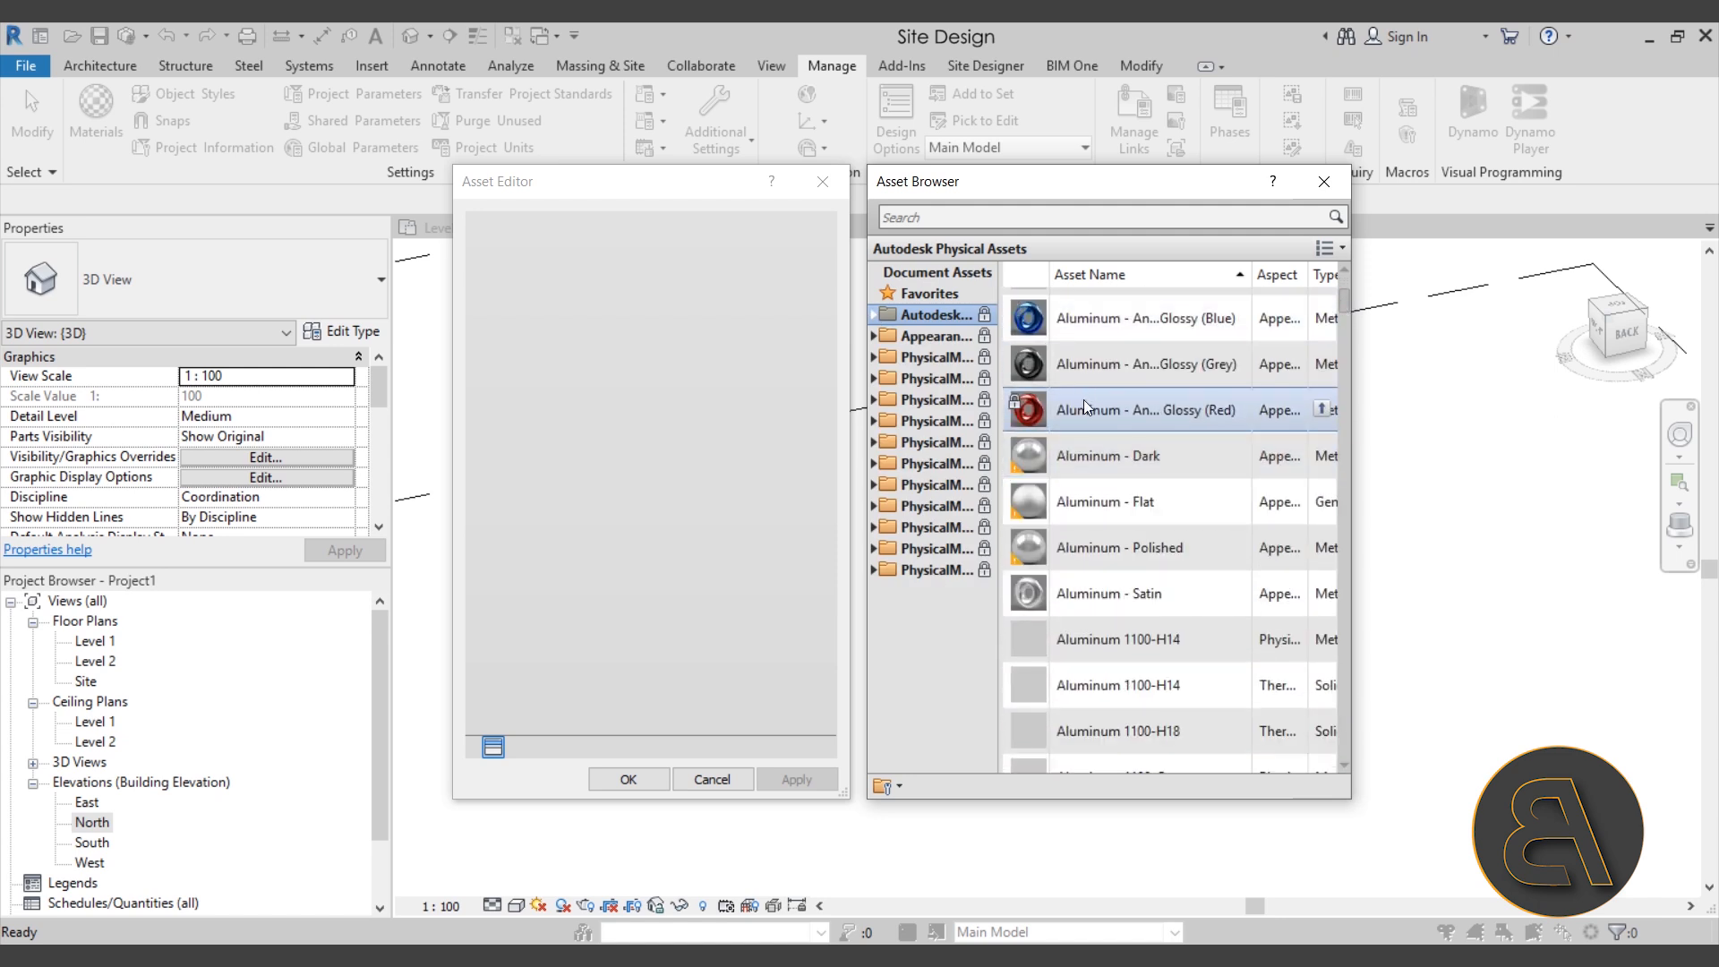
click(1324, 410)
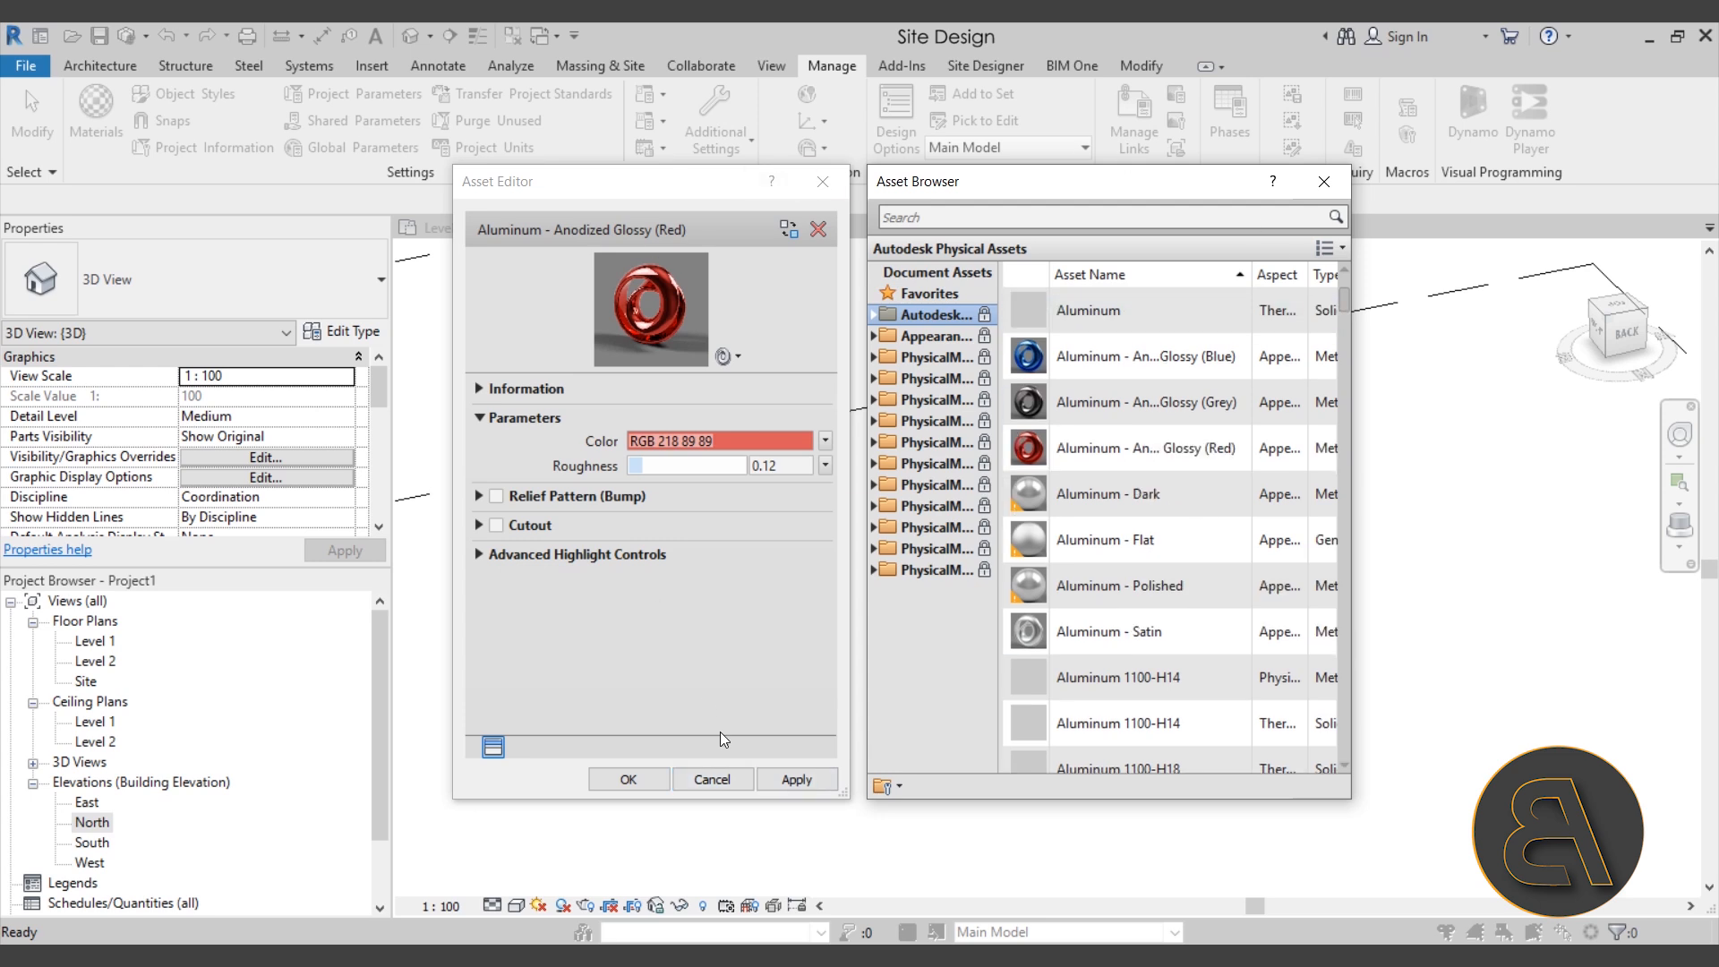
click(492, 747)
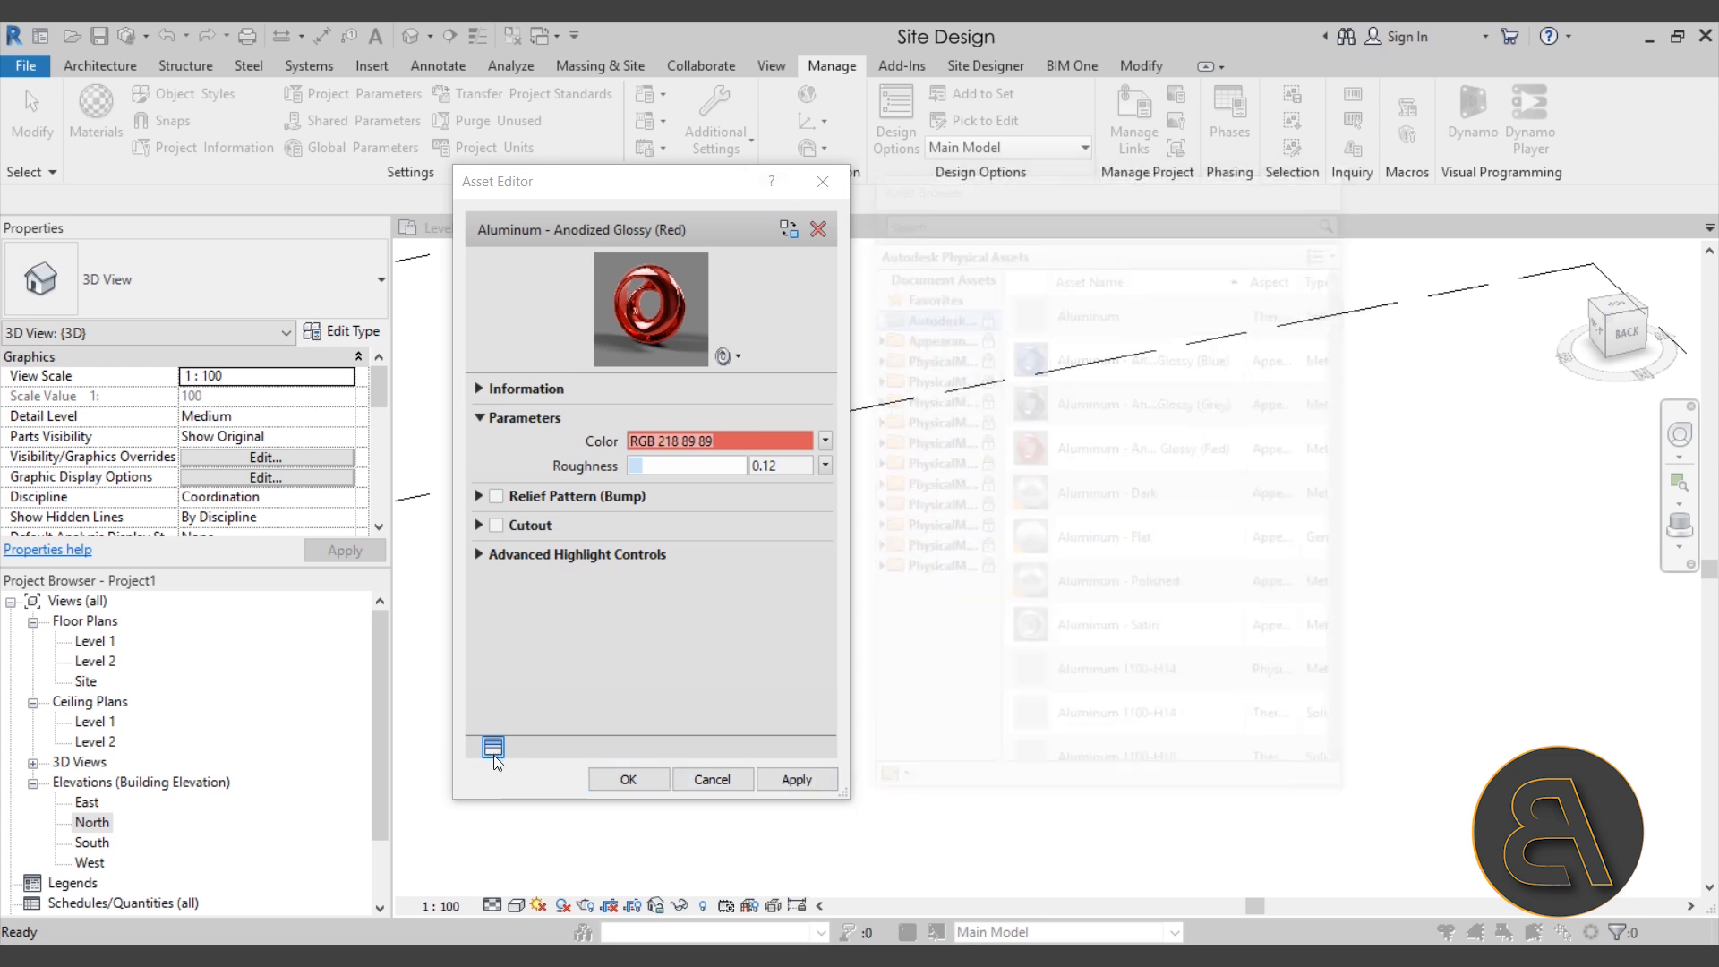
click(711, 779)
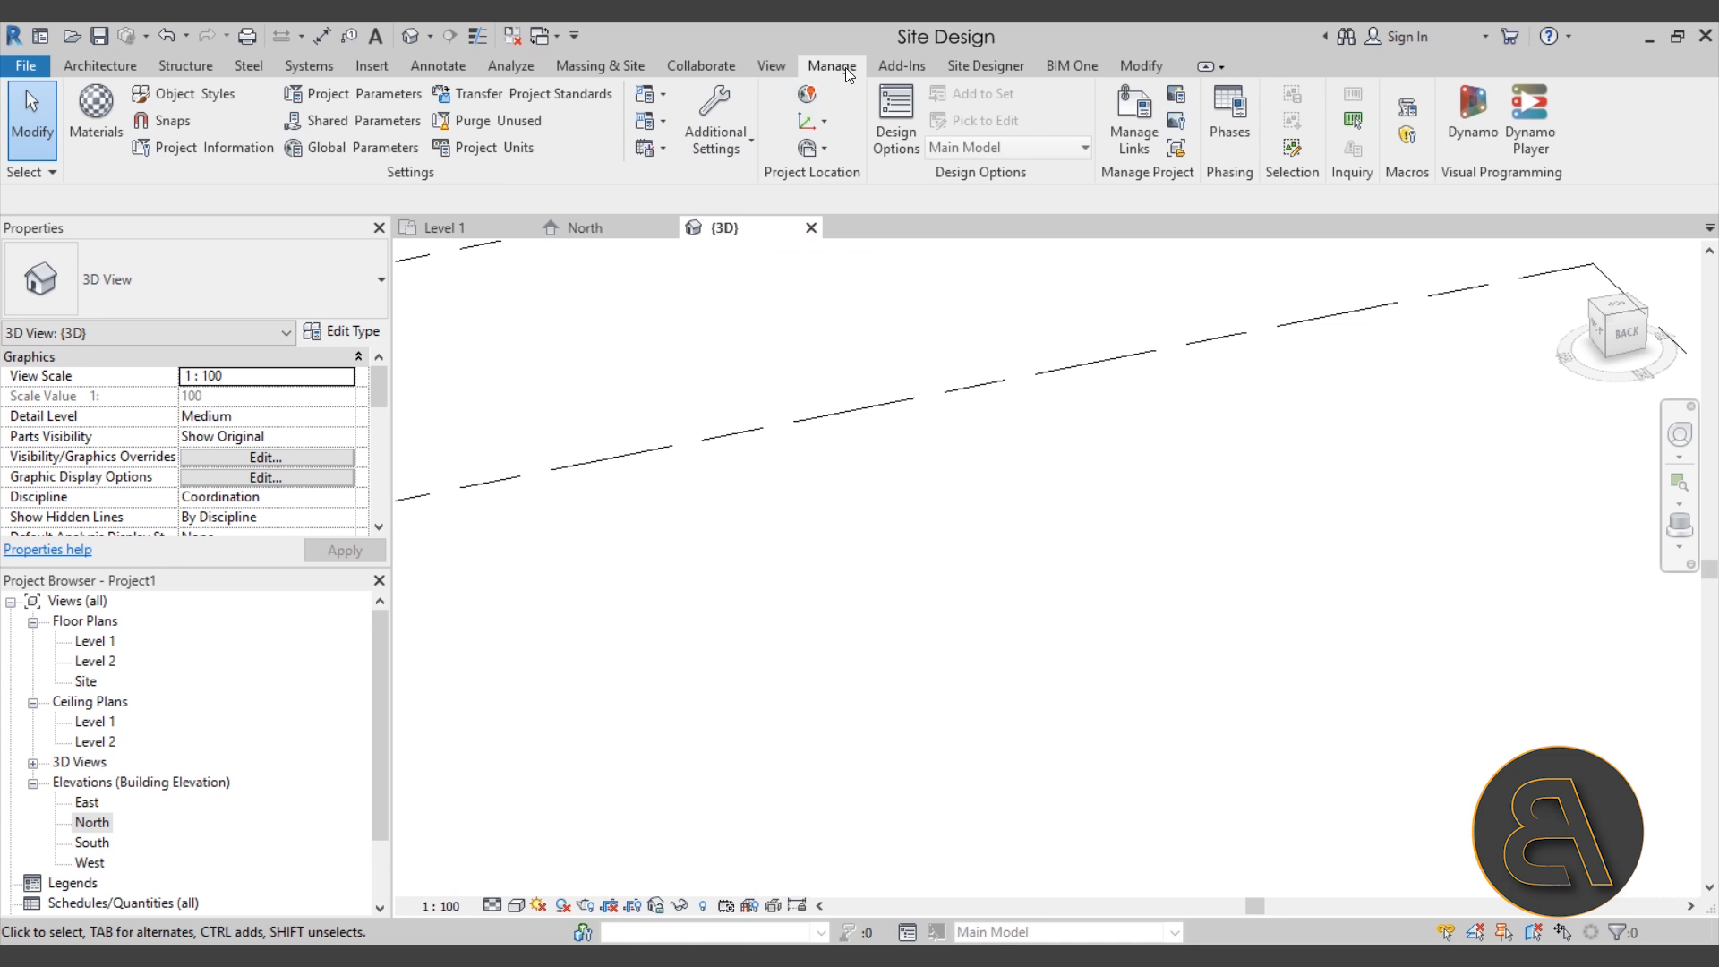
Step: Open the Analysis Display Styles settings, collapsing and re-expanding the style properties
click(716, 148)
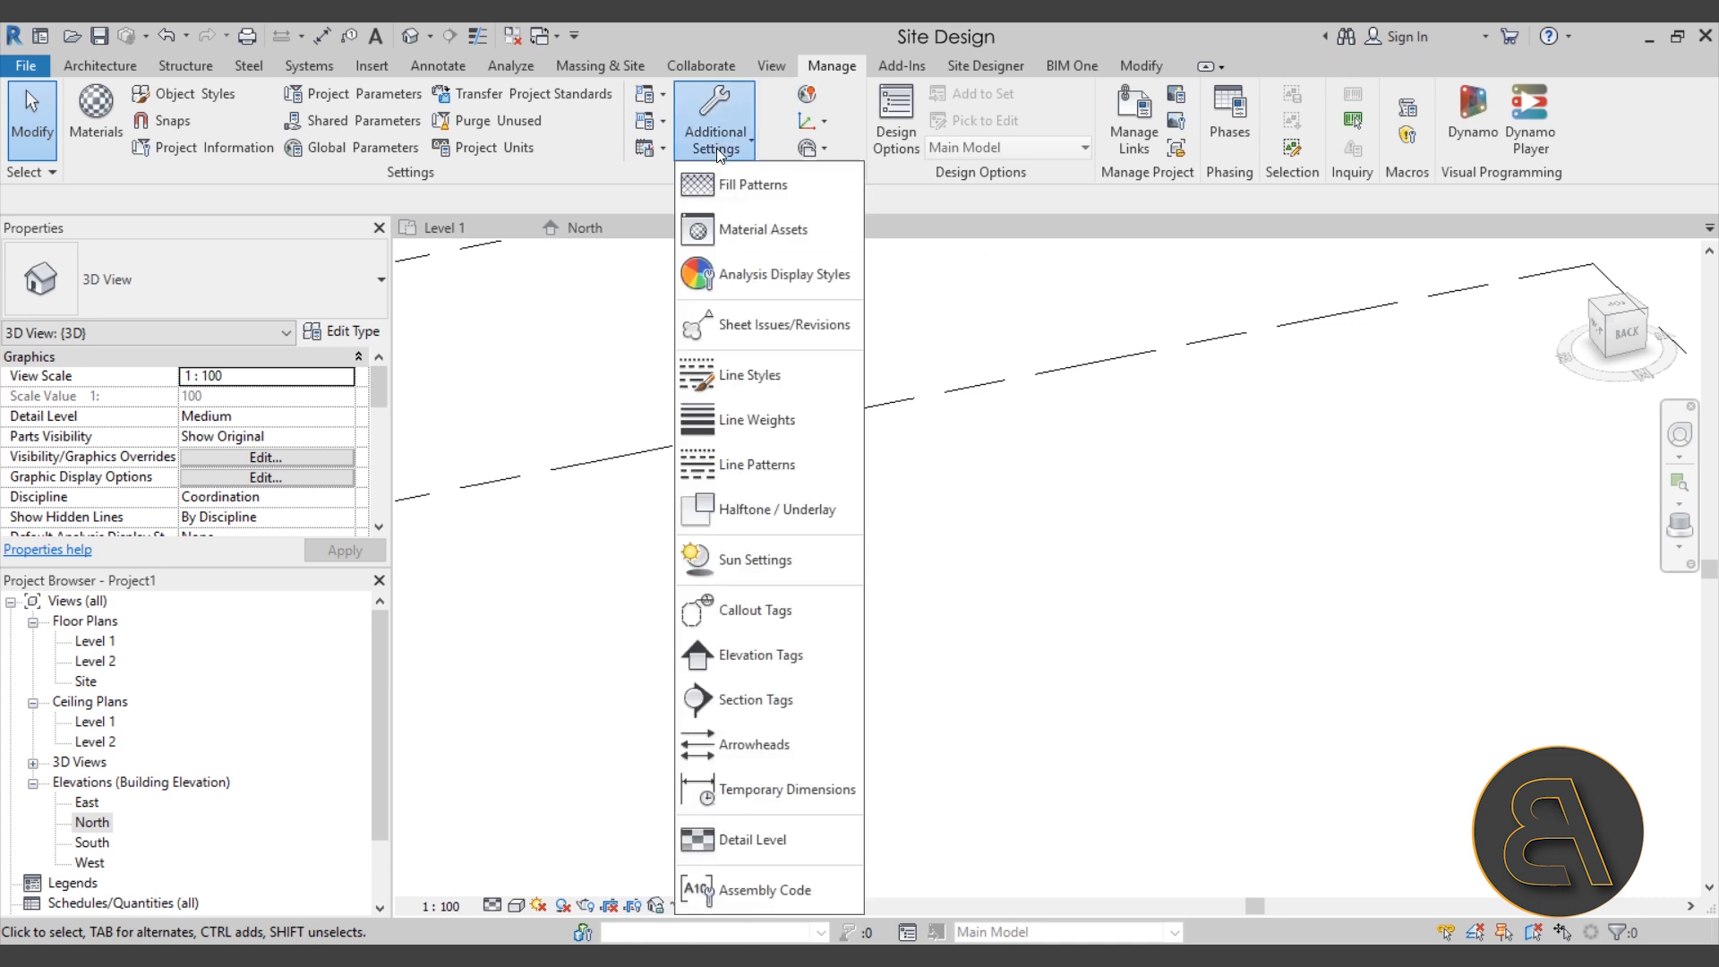
click(743, 276)
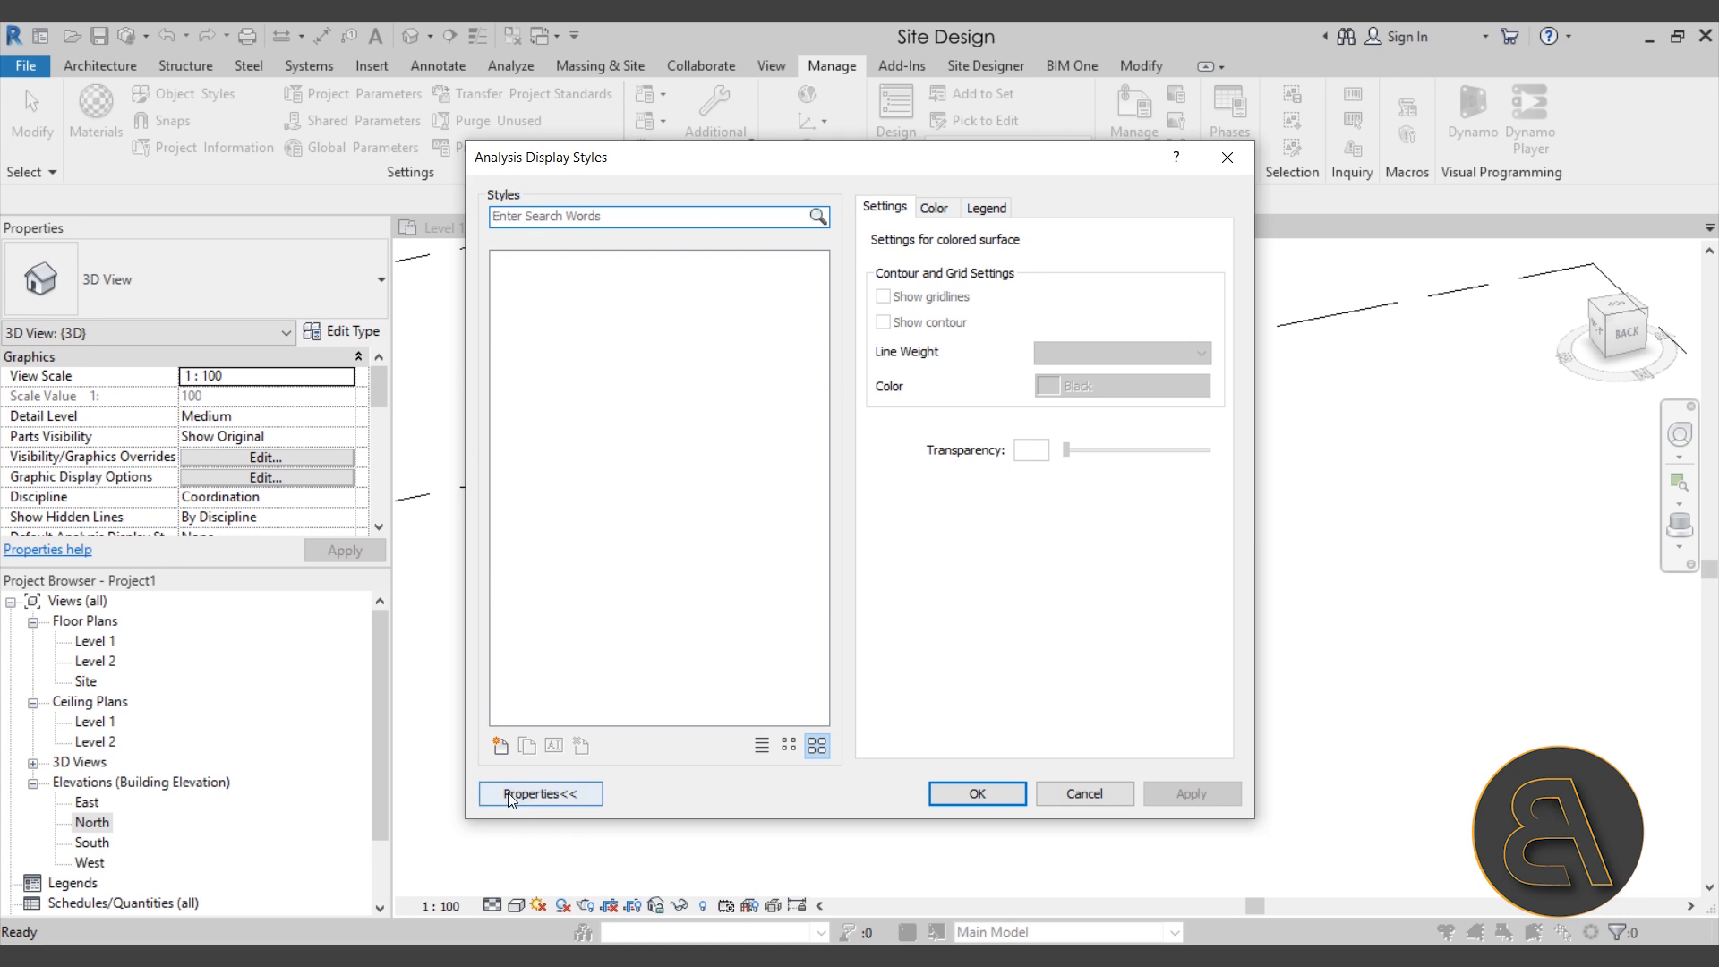
click(546, 795)
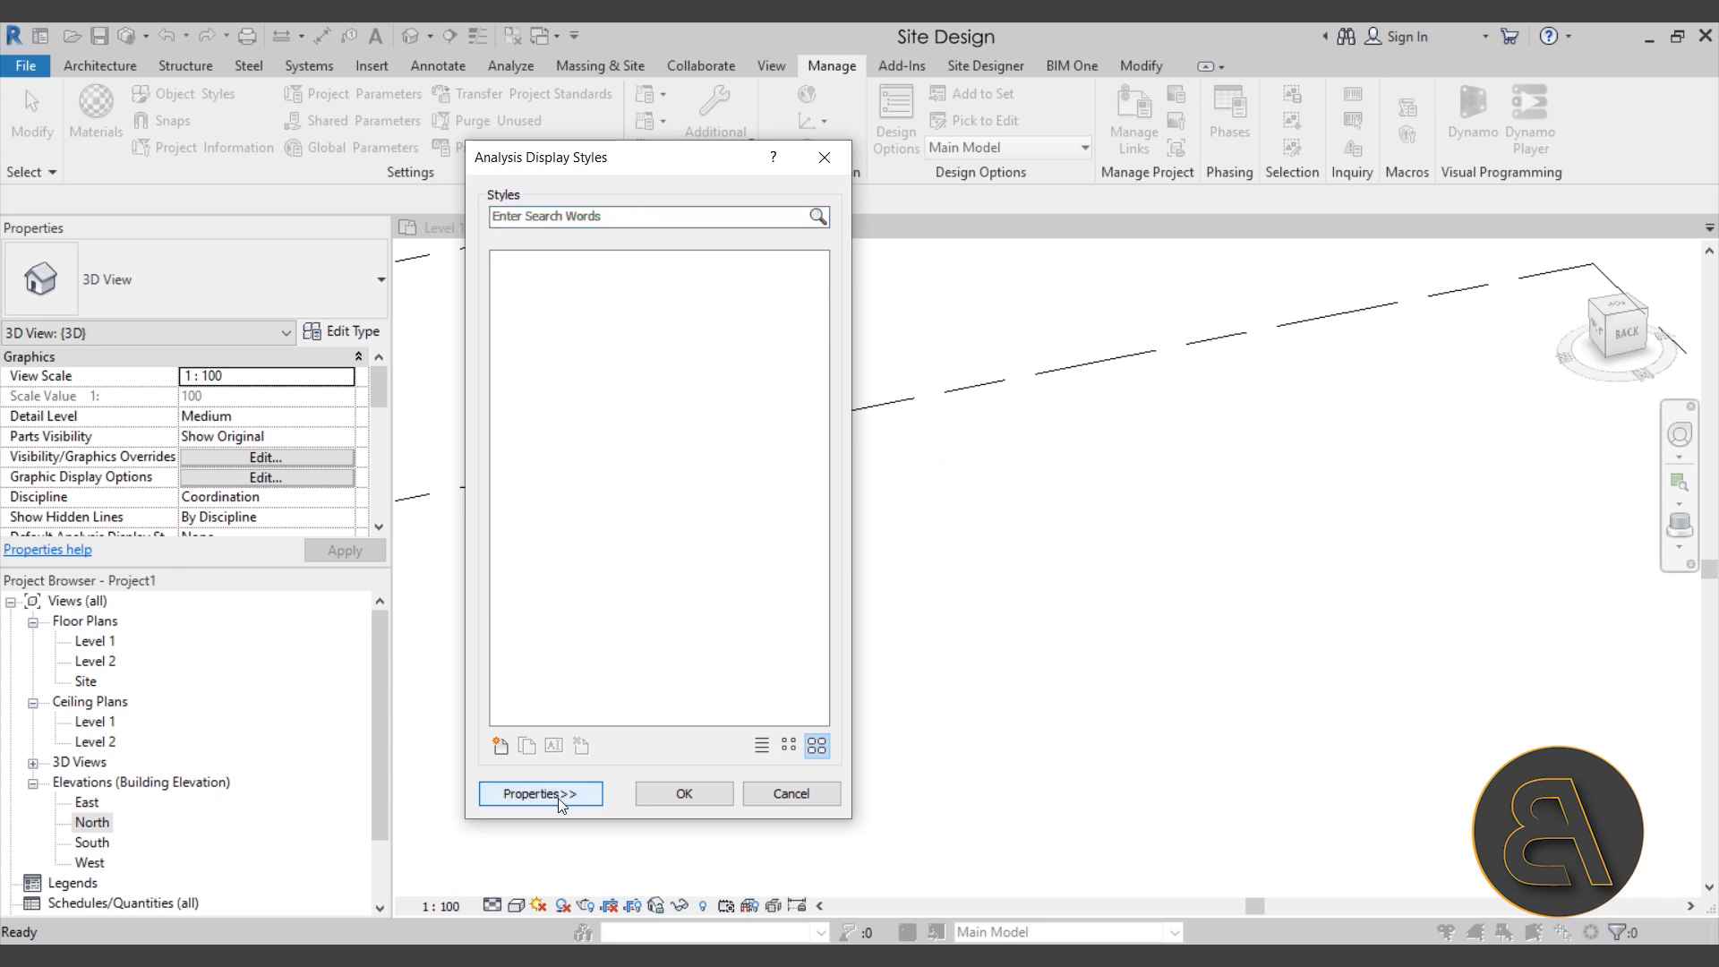
click(564, 795)
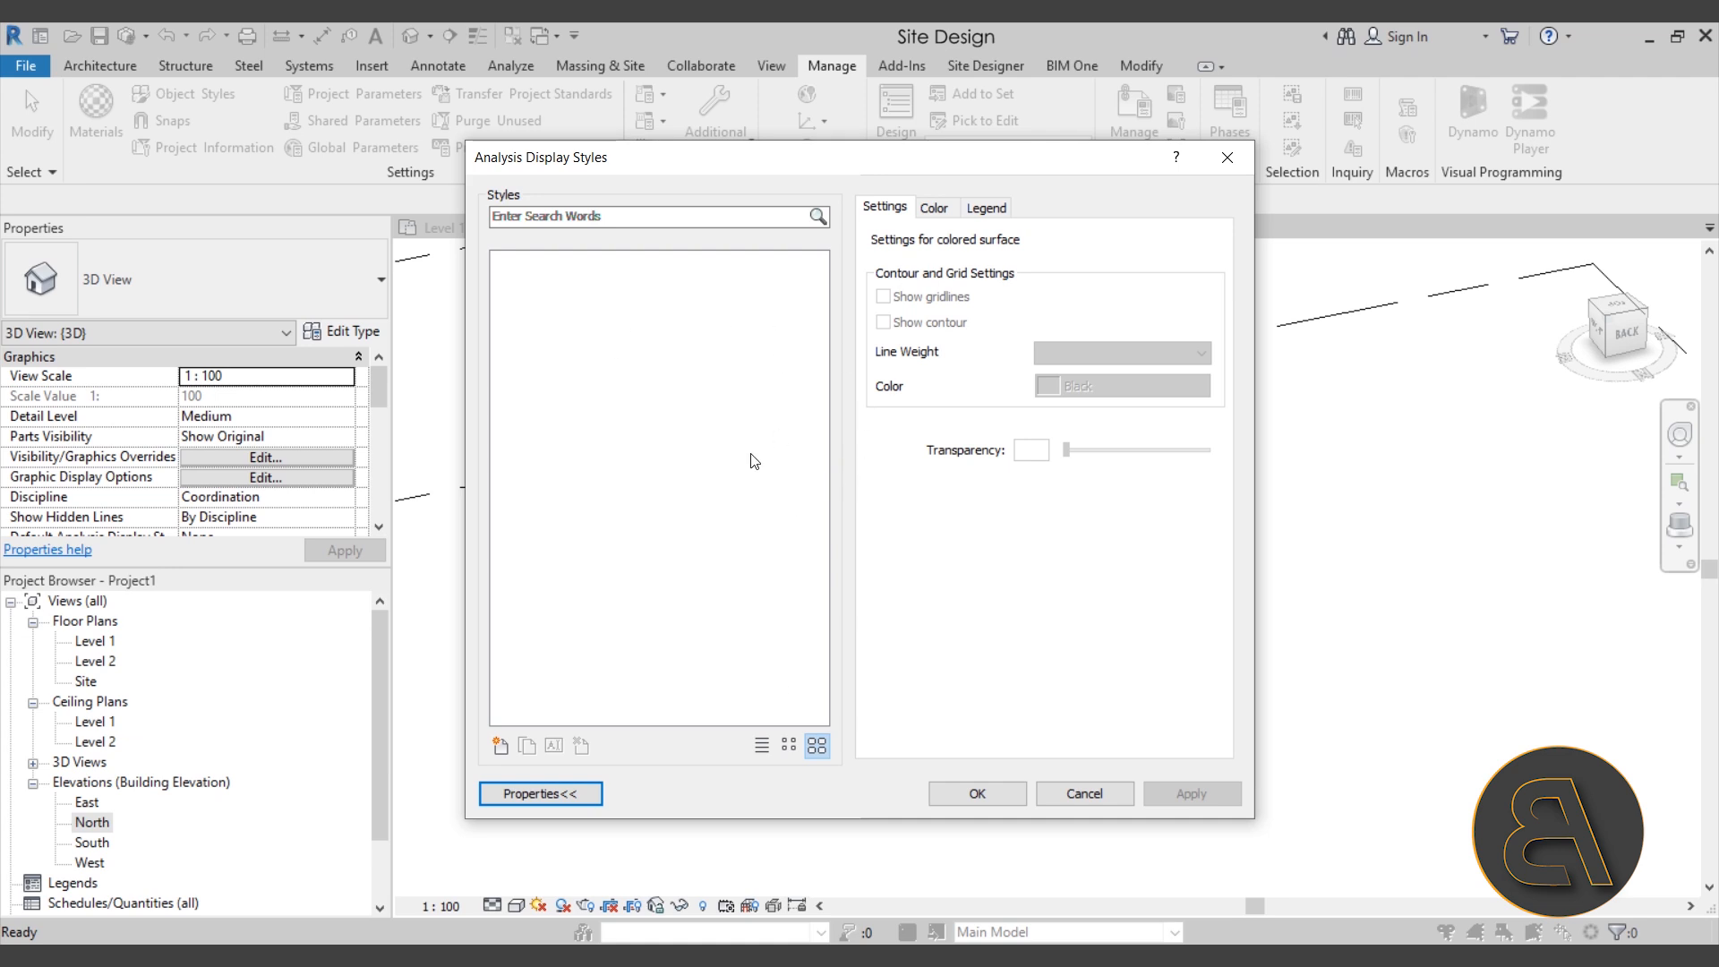
Step: Create a new colored surface analysis display style named "Test style"
click(501, 747)
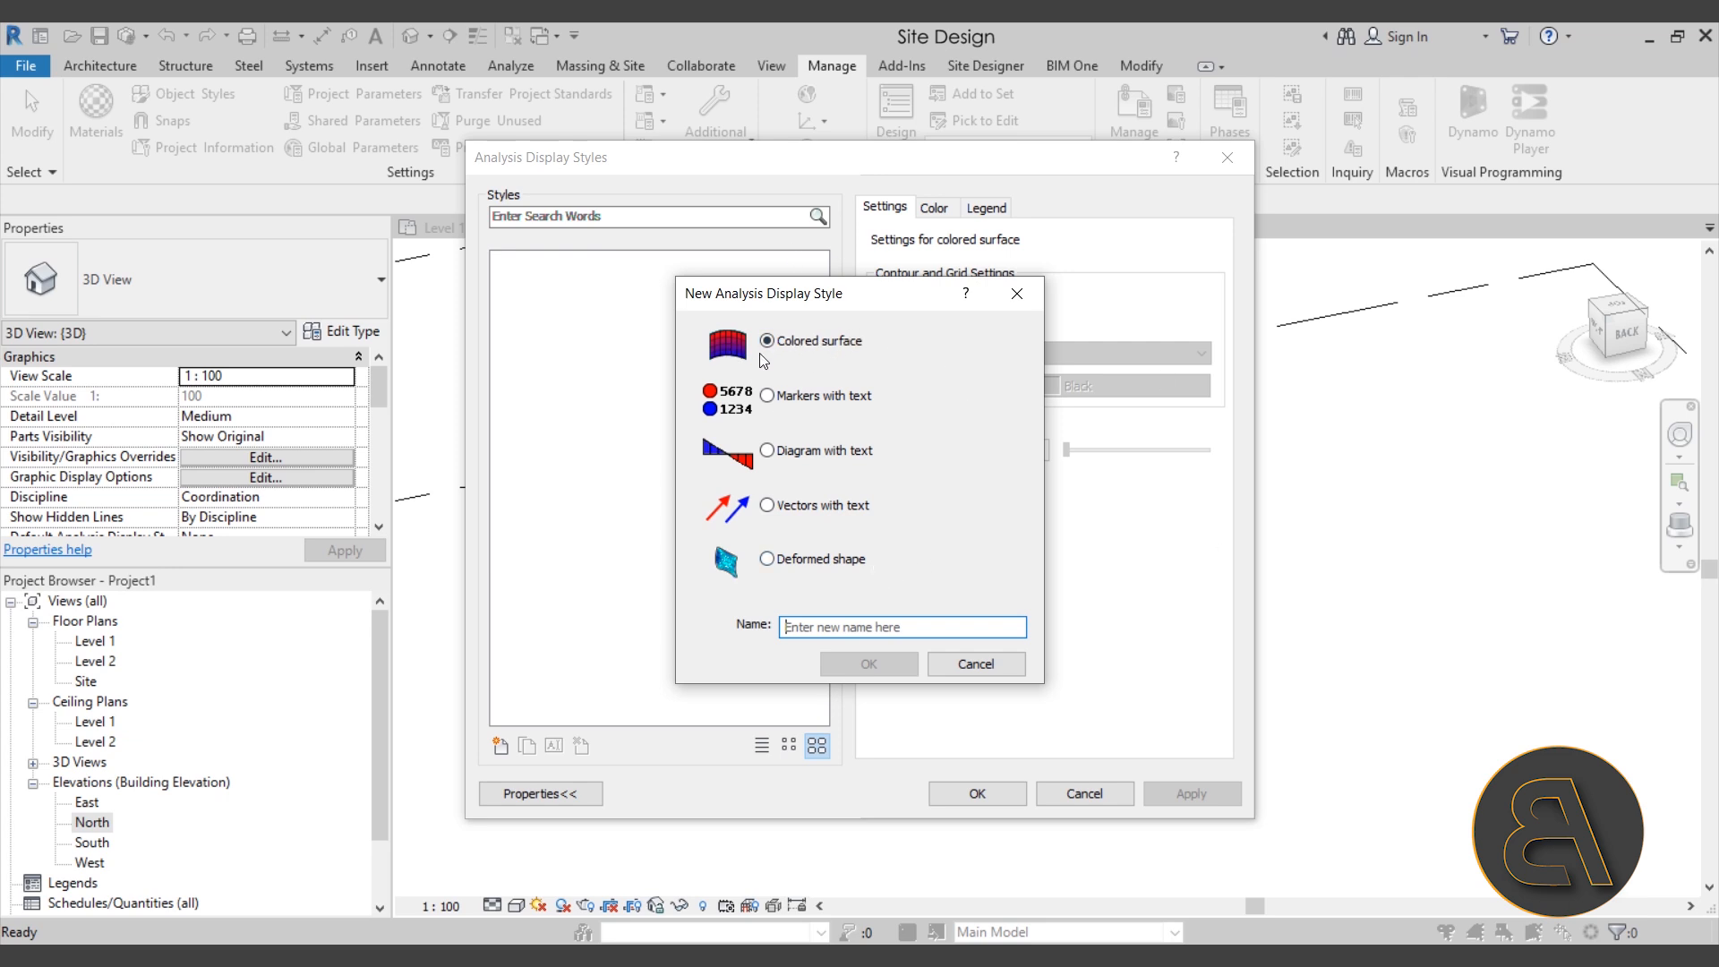
click(800, 627)
text(T)
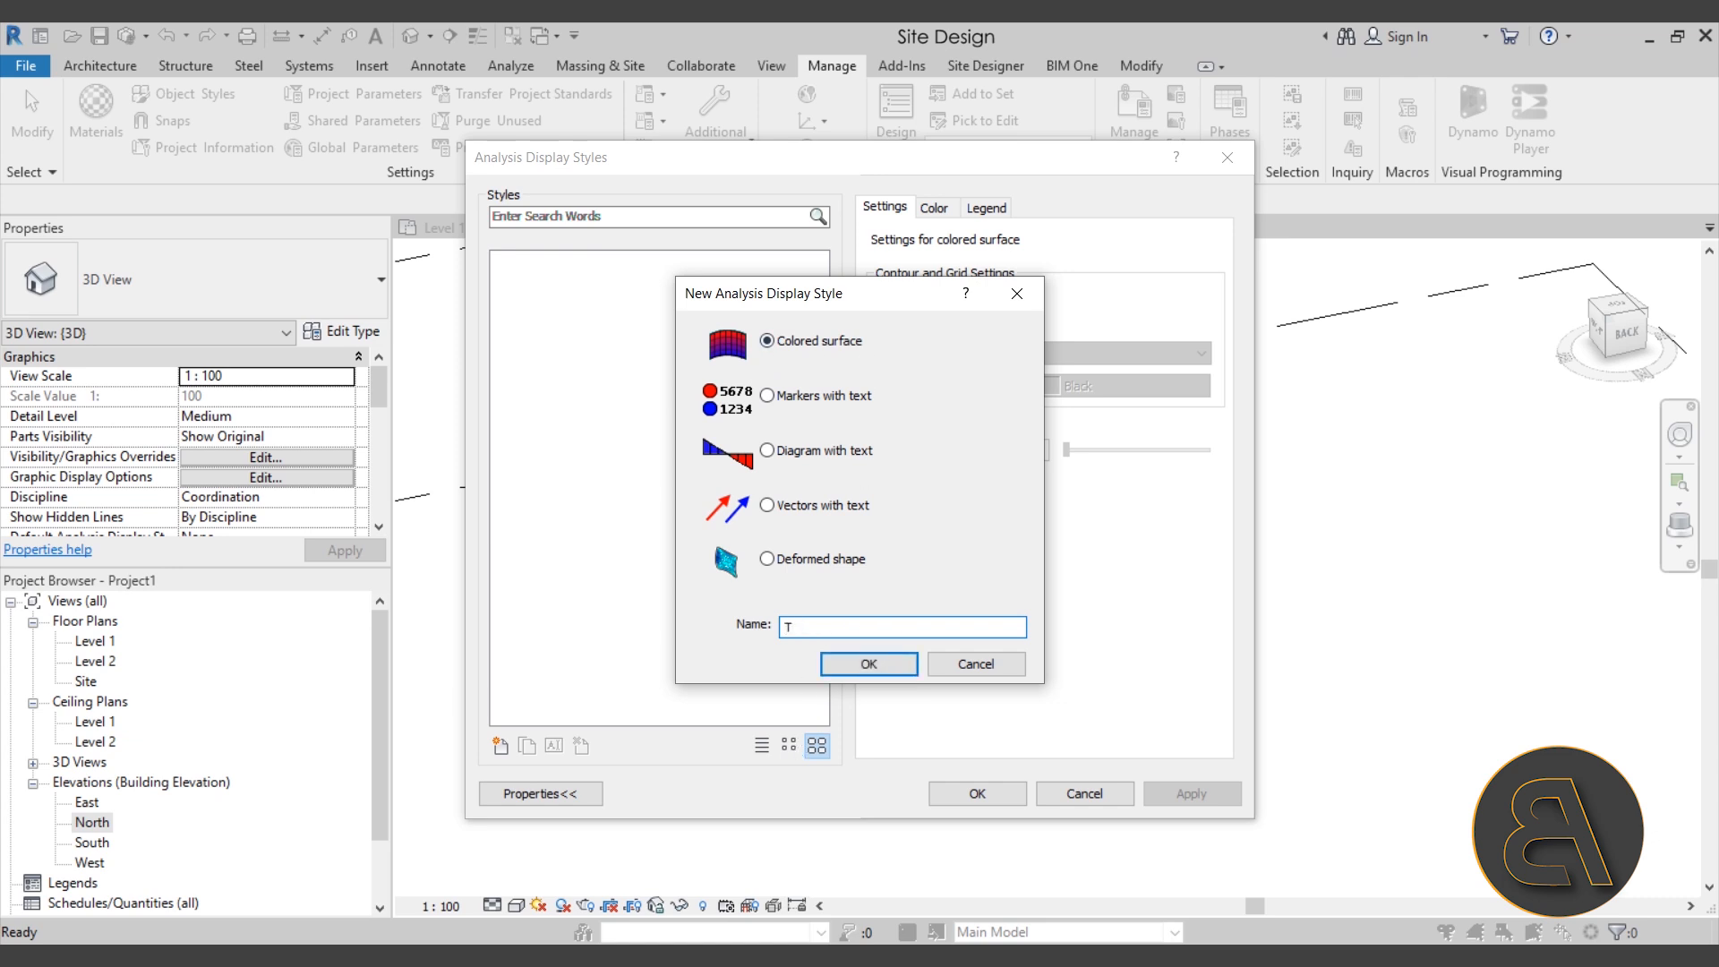
text(est style)
click(845, 667)
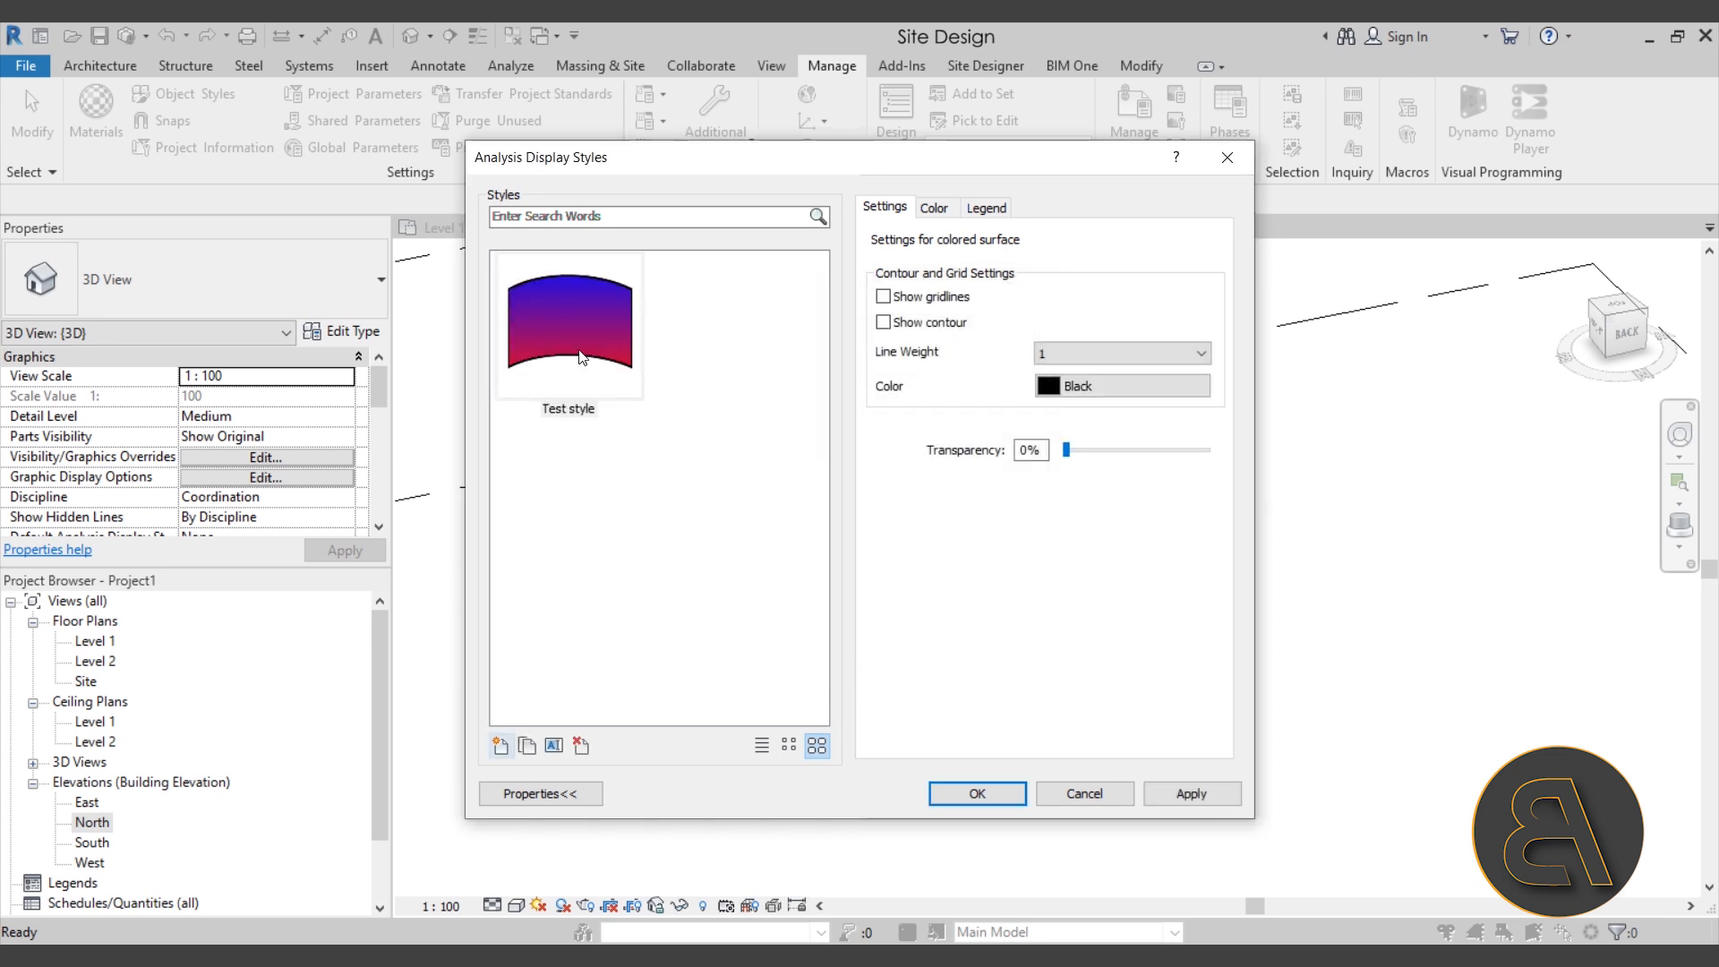
Step: Compare the list, small and large thumbnail displays of the styles, and review Test style's color and legend settings
click(763, 743)
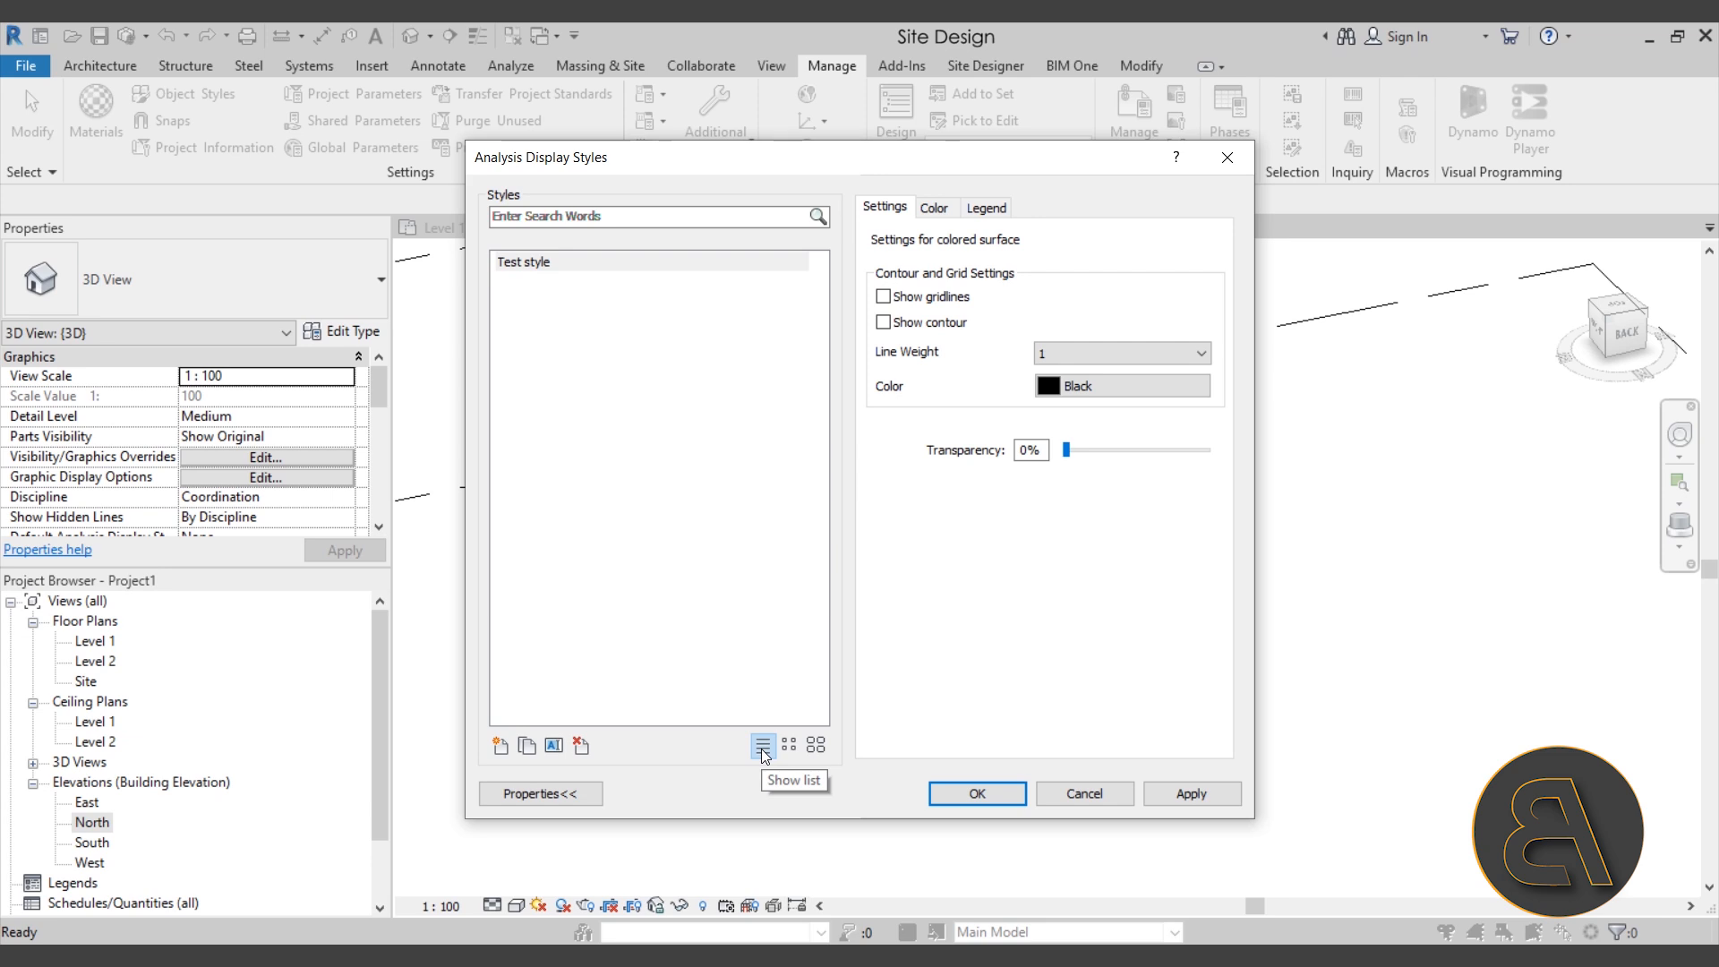
click(787, 748)
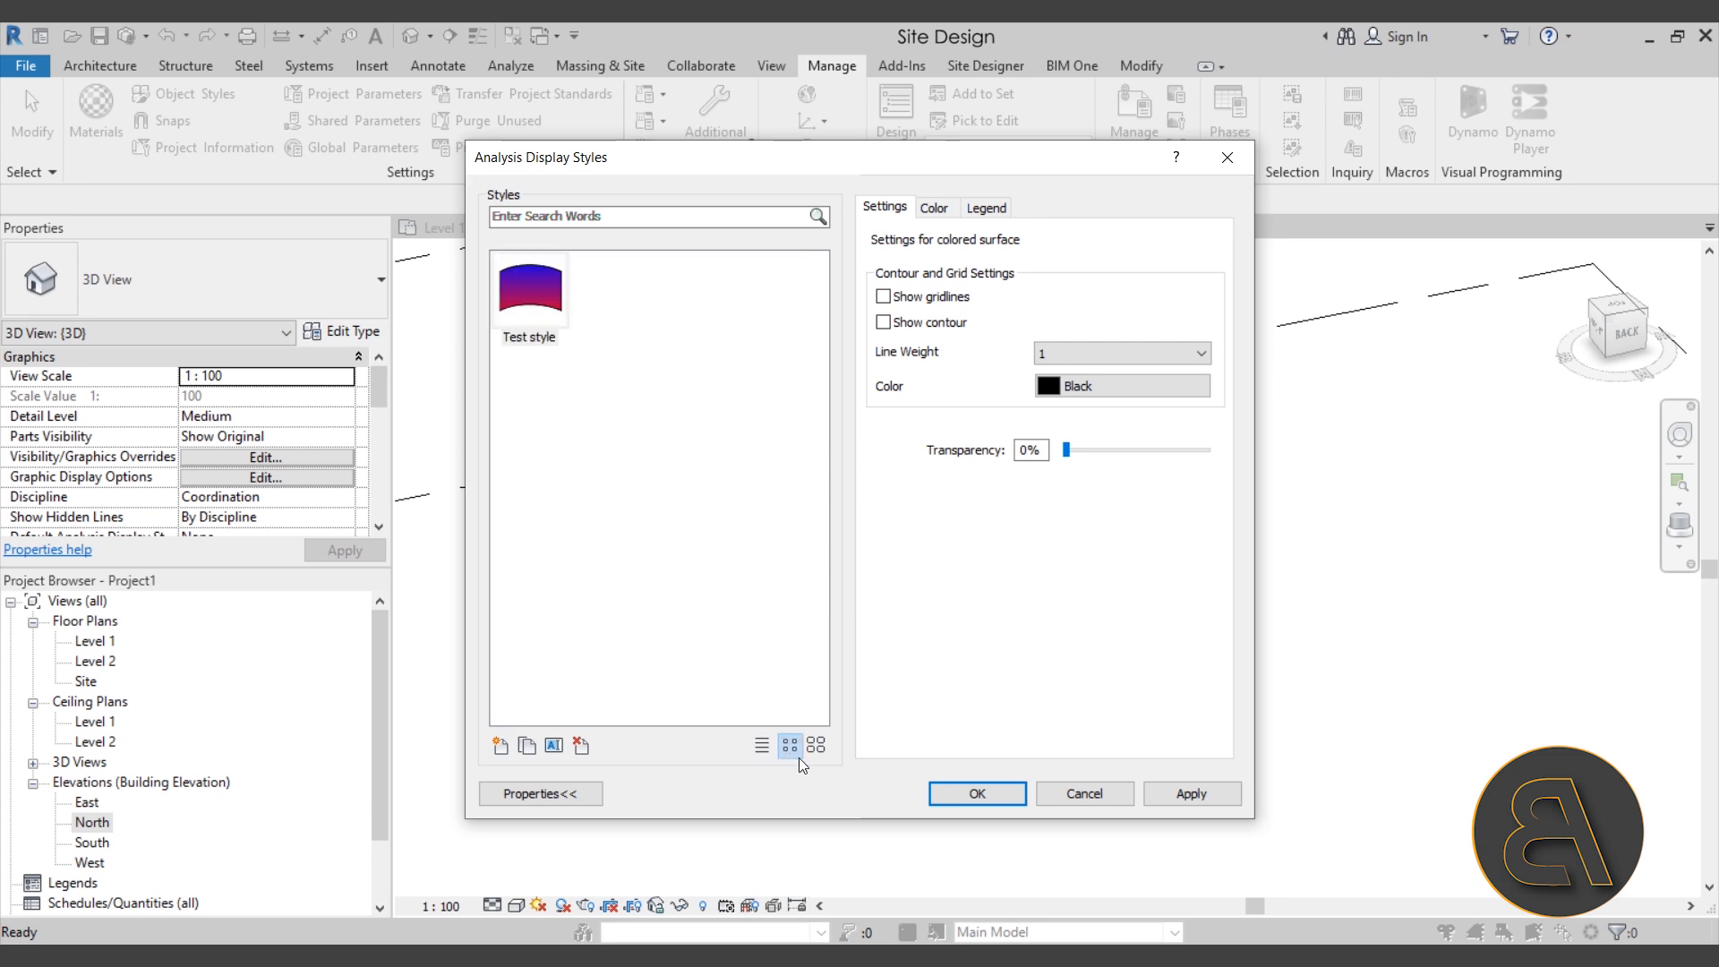
click(817, 748)
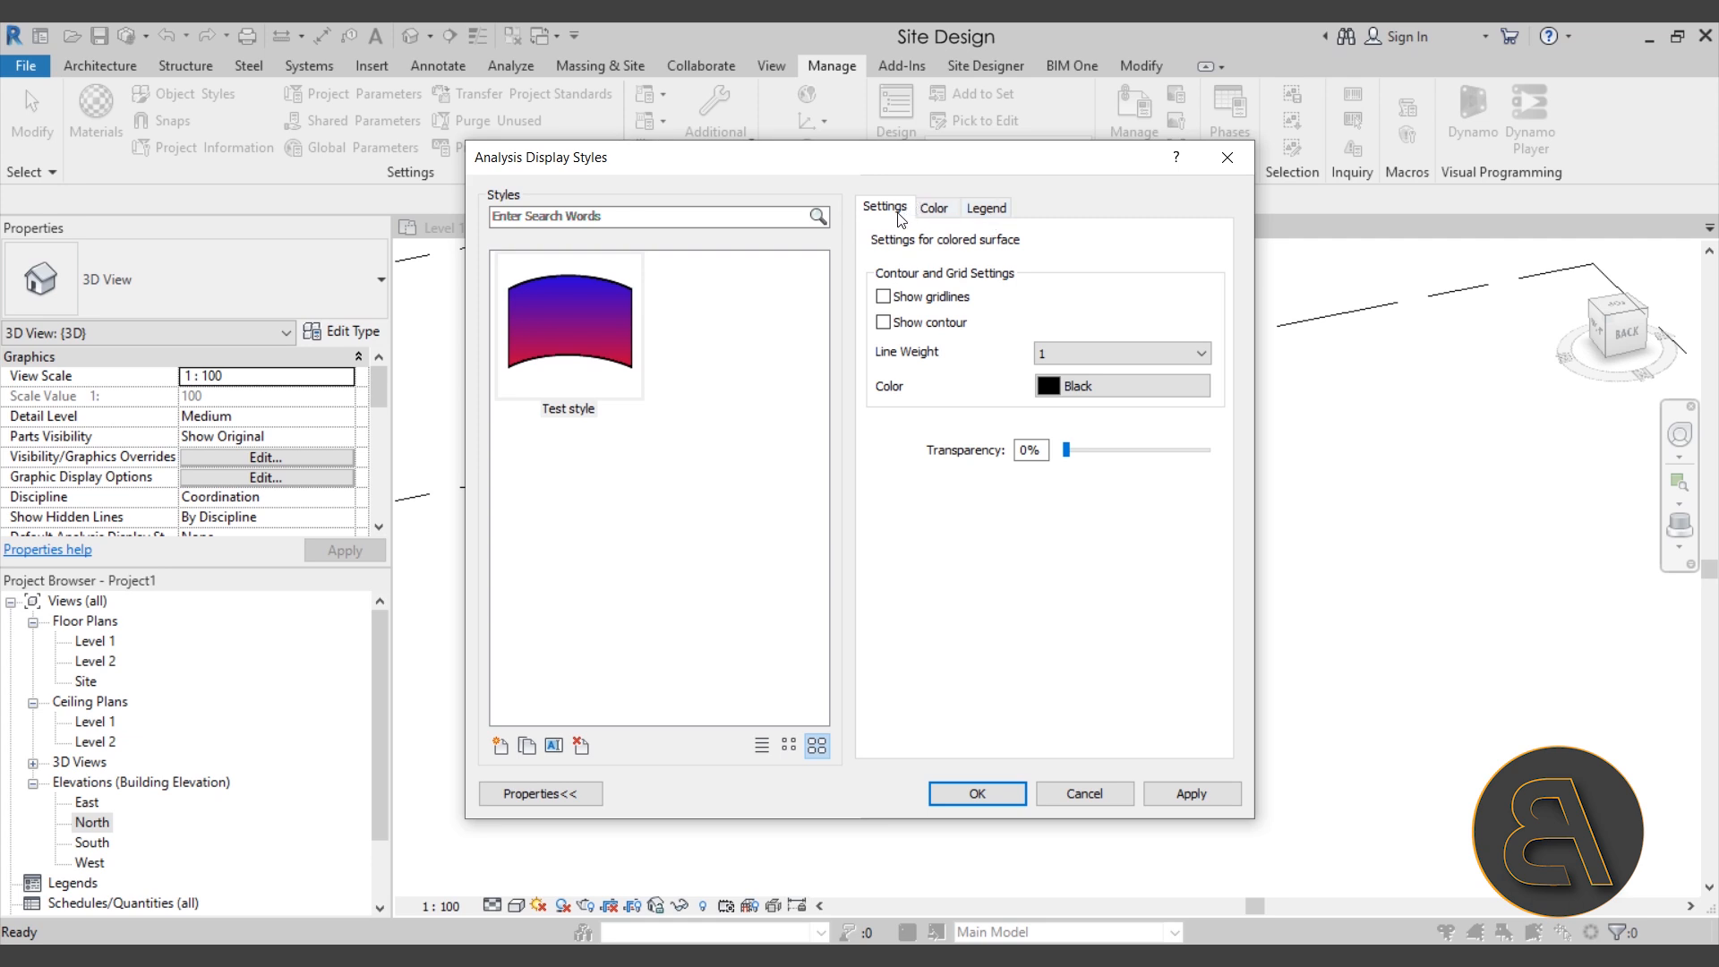
click(942, 217)
click(981, 215)
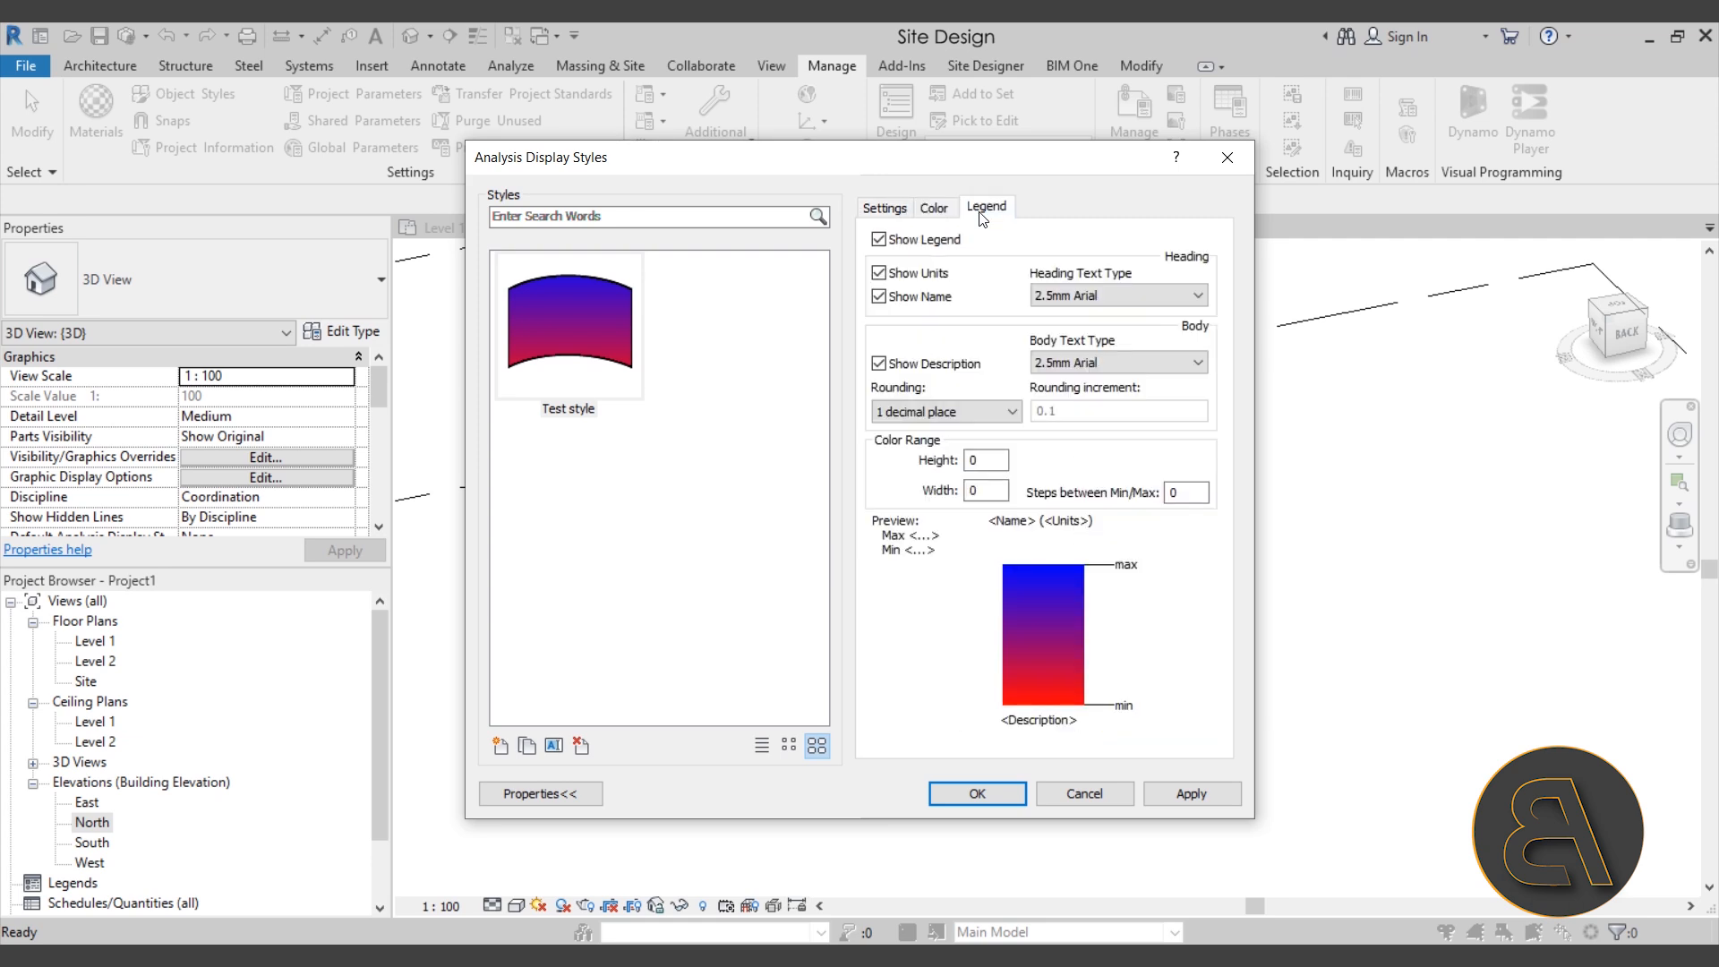
click(890, 213)
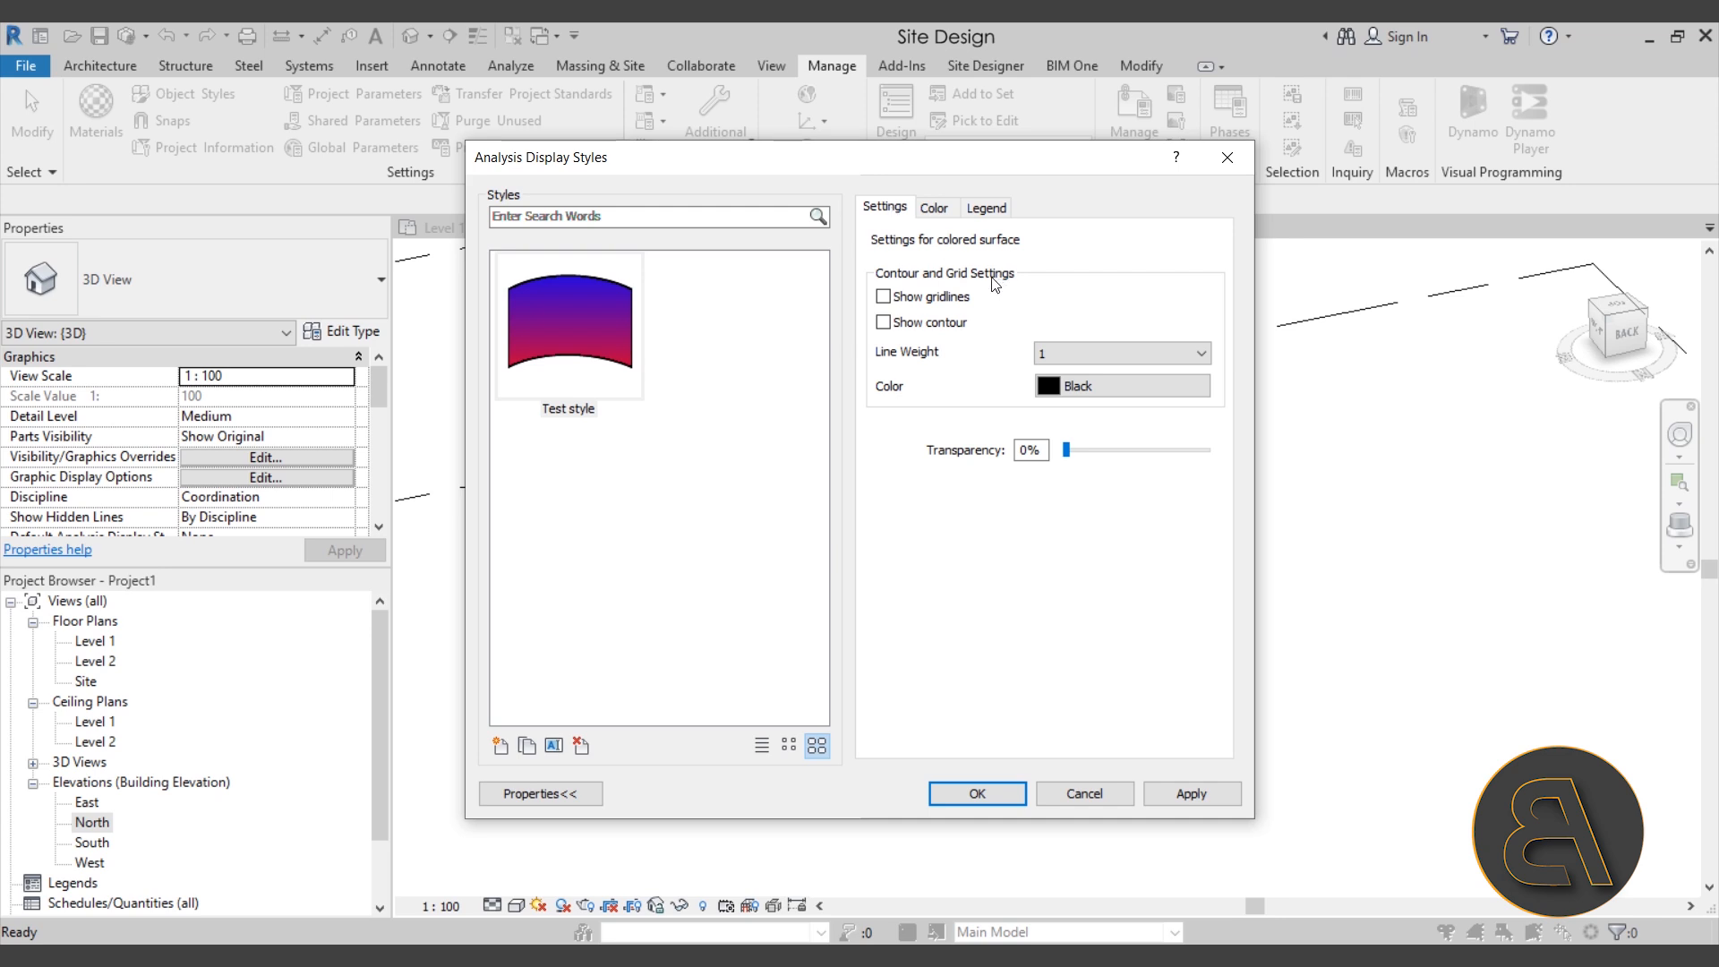
Step: Apply gridlines to Test style, deselect them again, and view the available line weights
click(883, 297)
click(1181, 795)
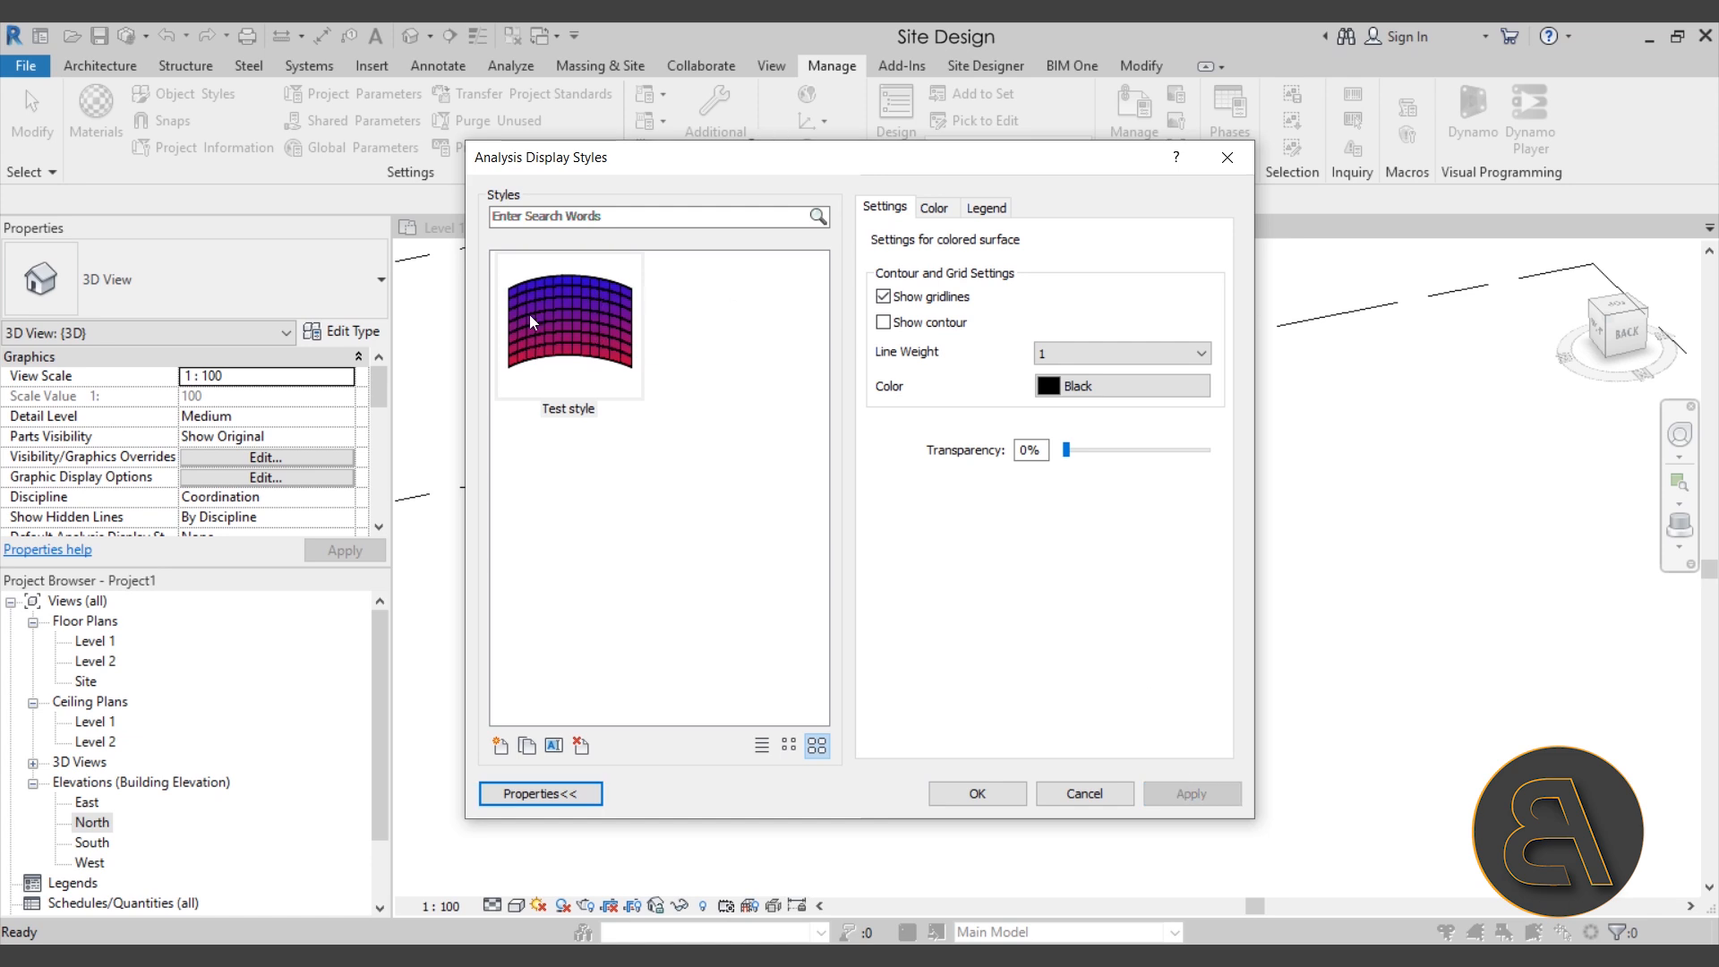
click(887, 298)
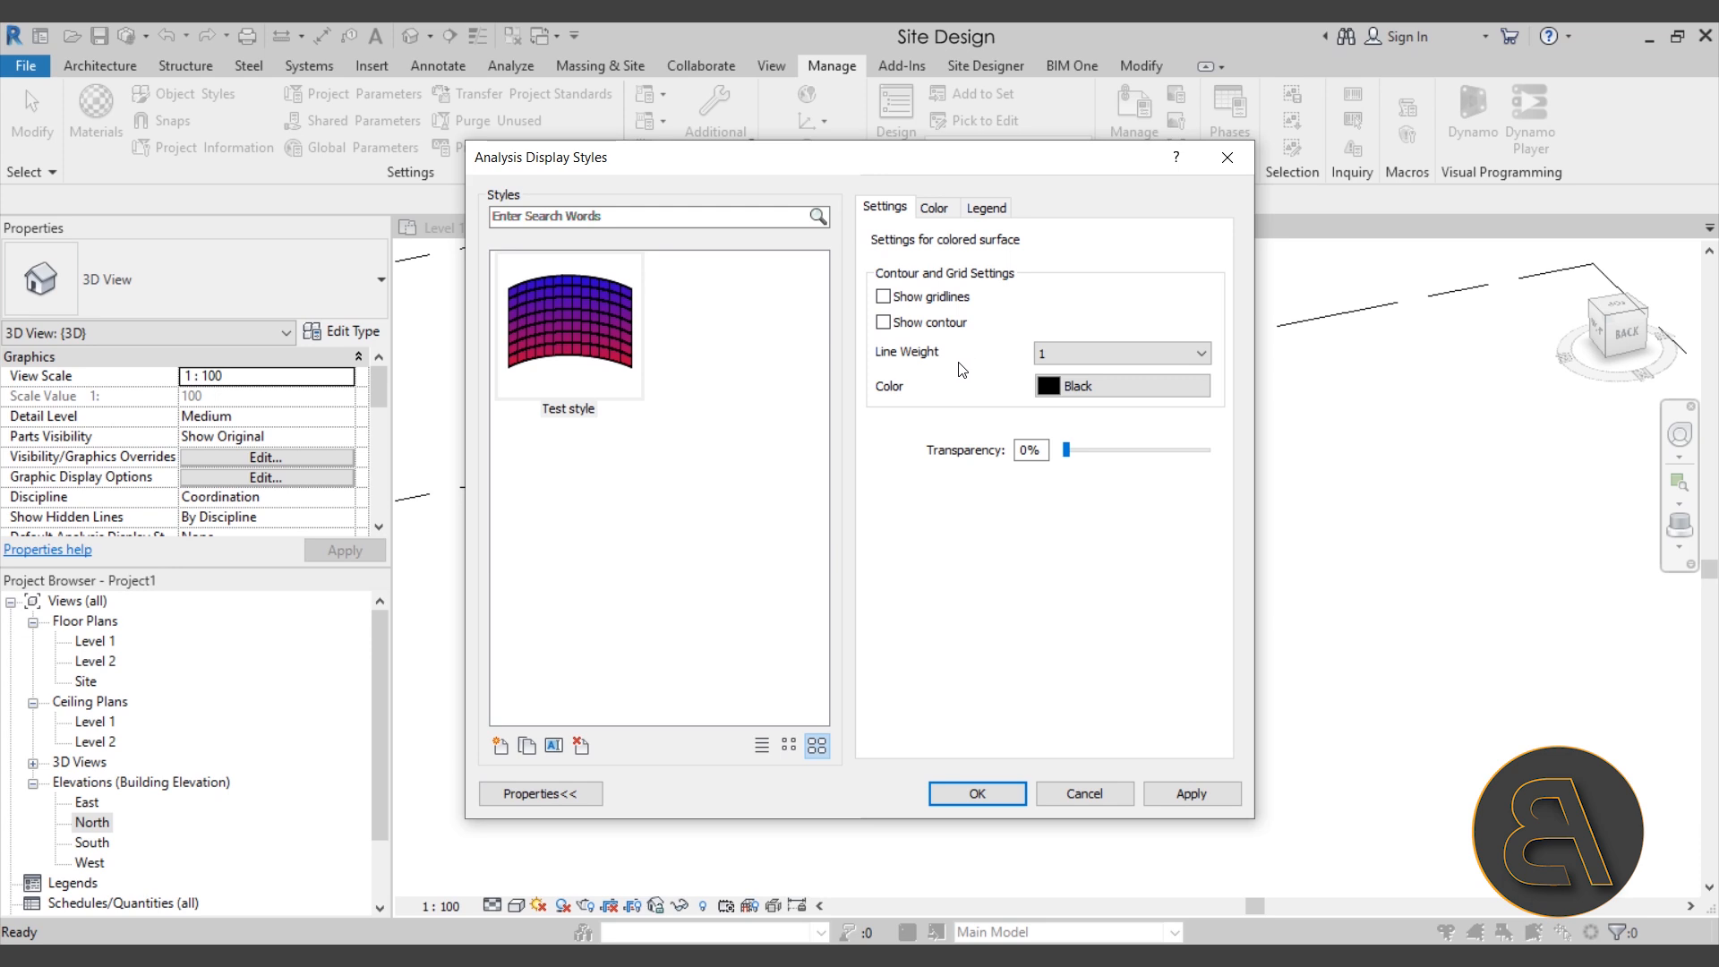
click(1097, 358)
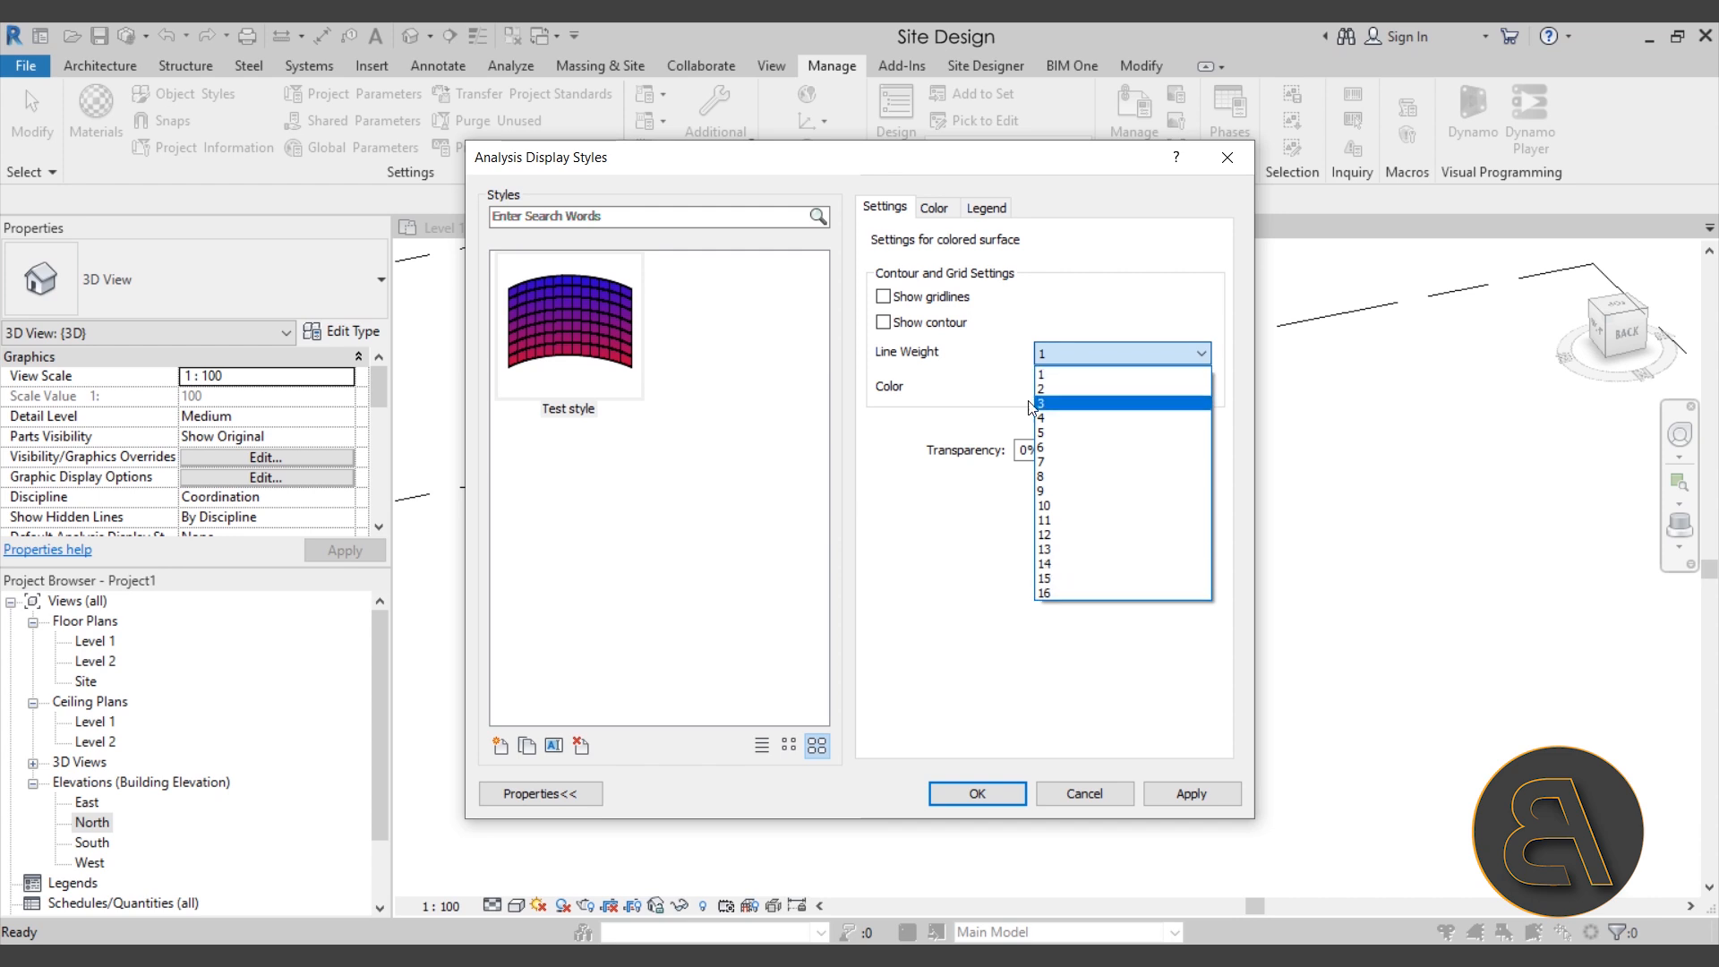
click(1003, 405)
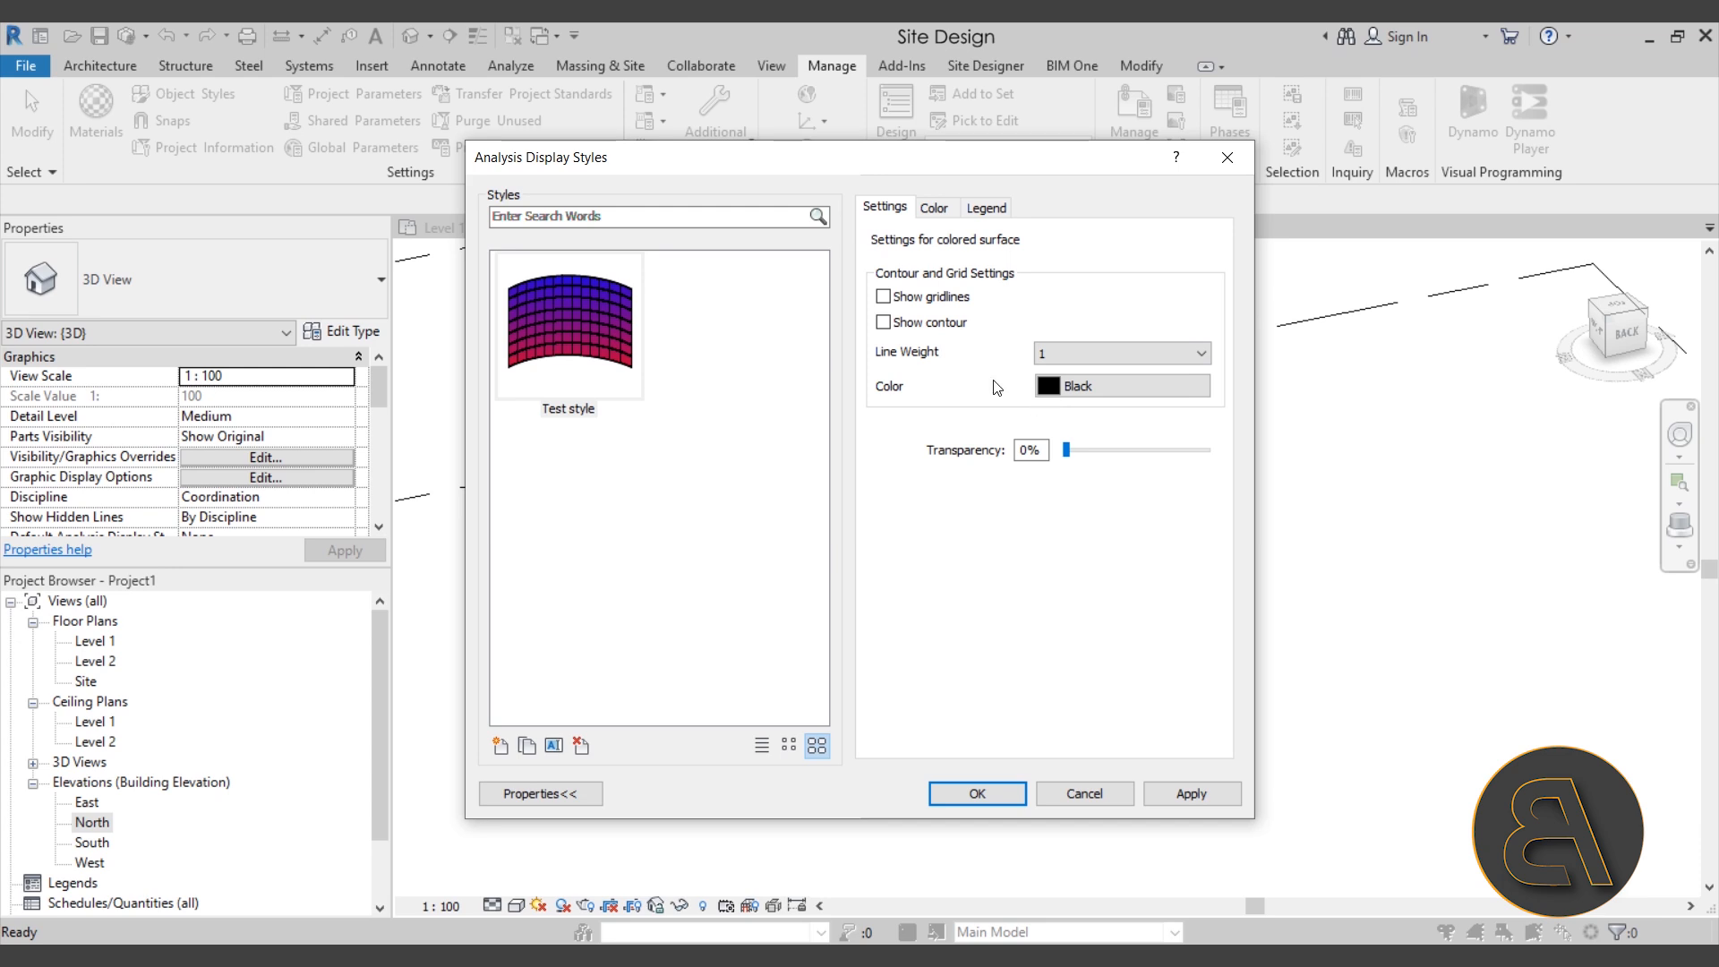
Step: Set Test style's contour and grid color to Red and apply the settings with gridlines off
click(1052, 394)
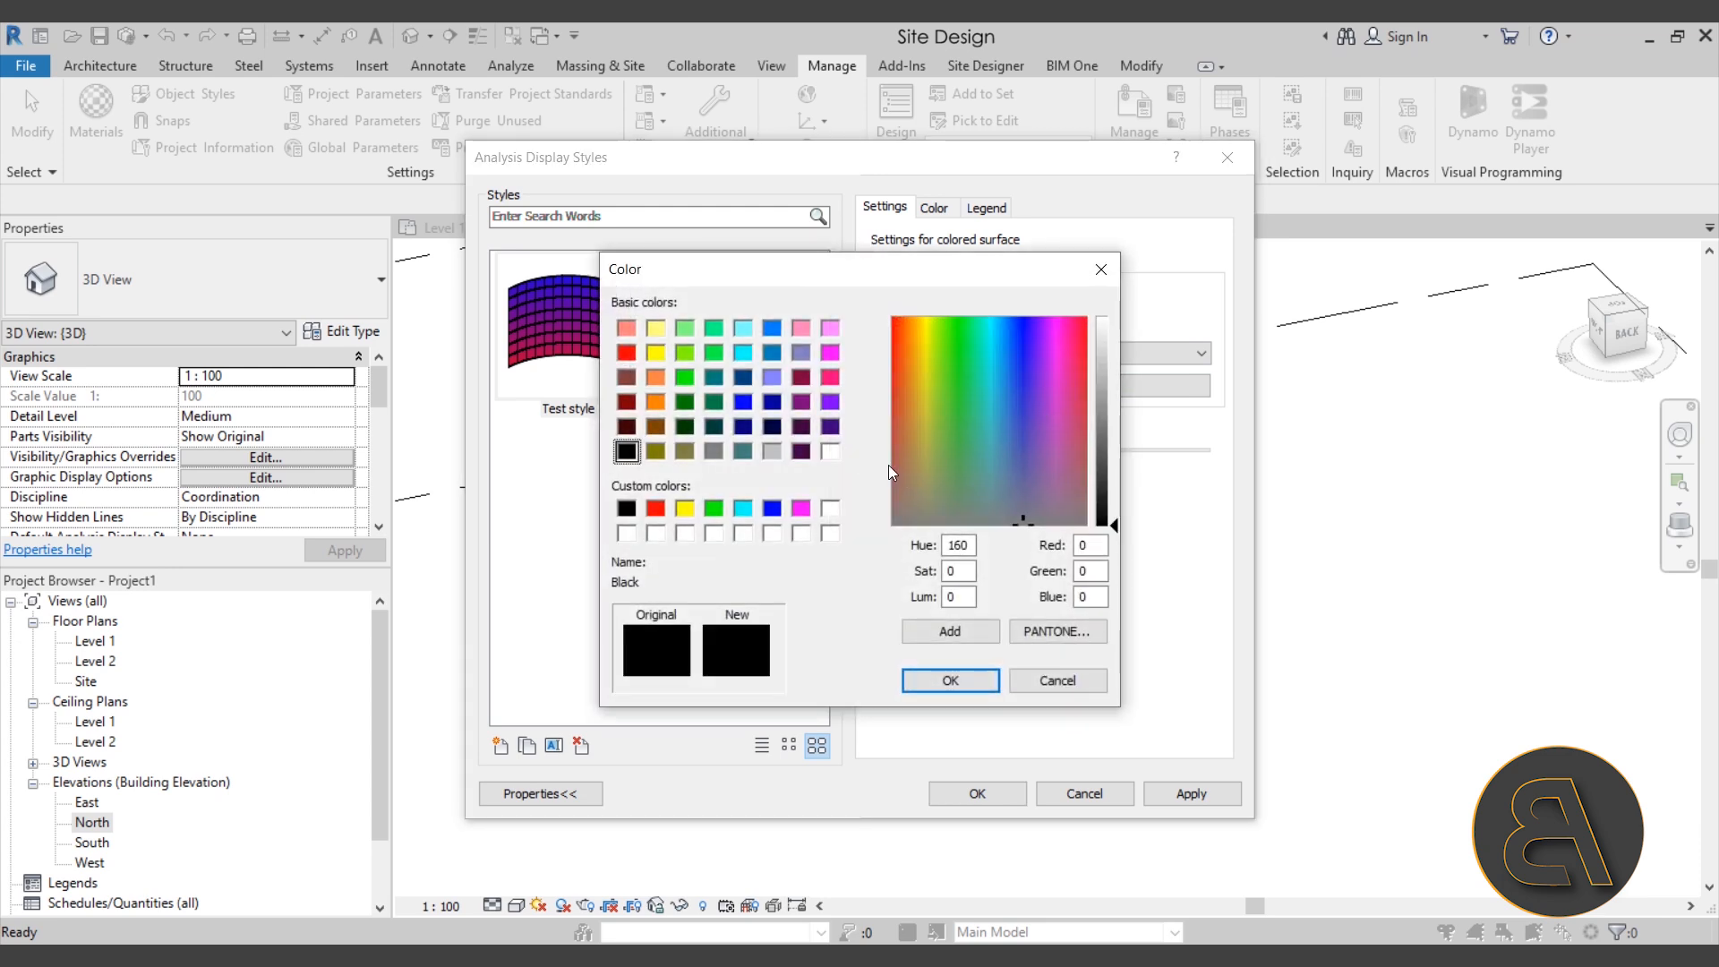
click(626, 353)
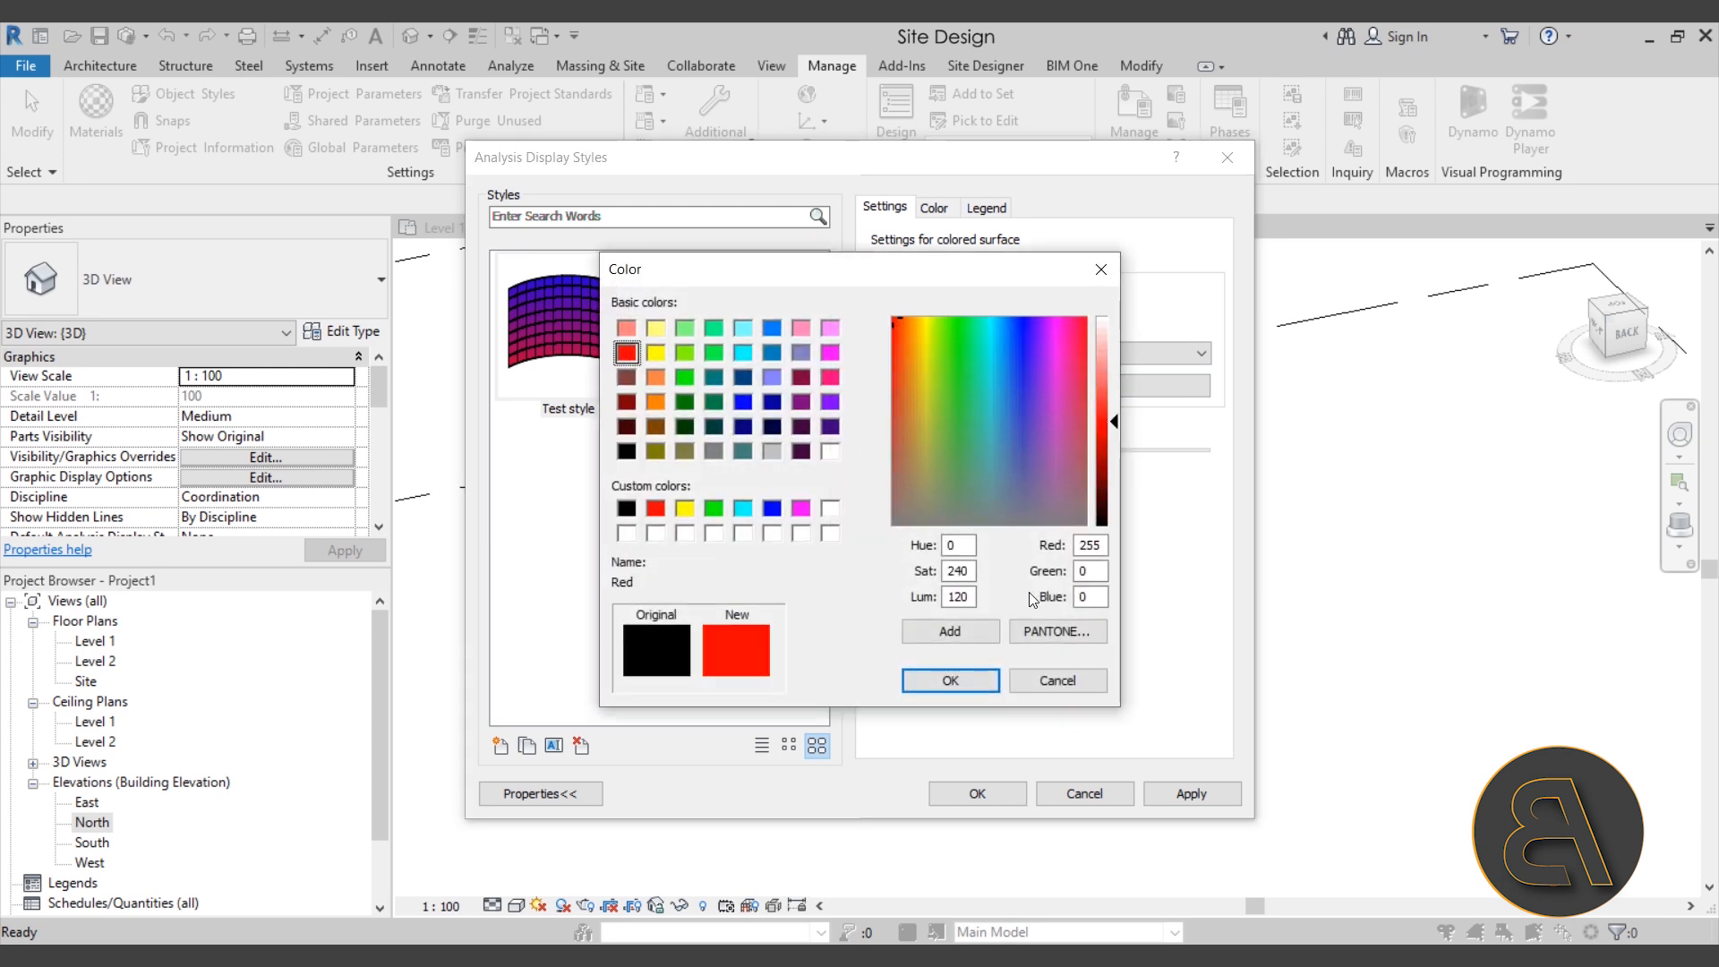
click(950, 680)
click(1193, 788)
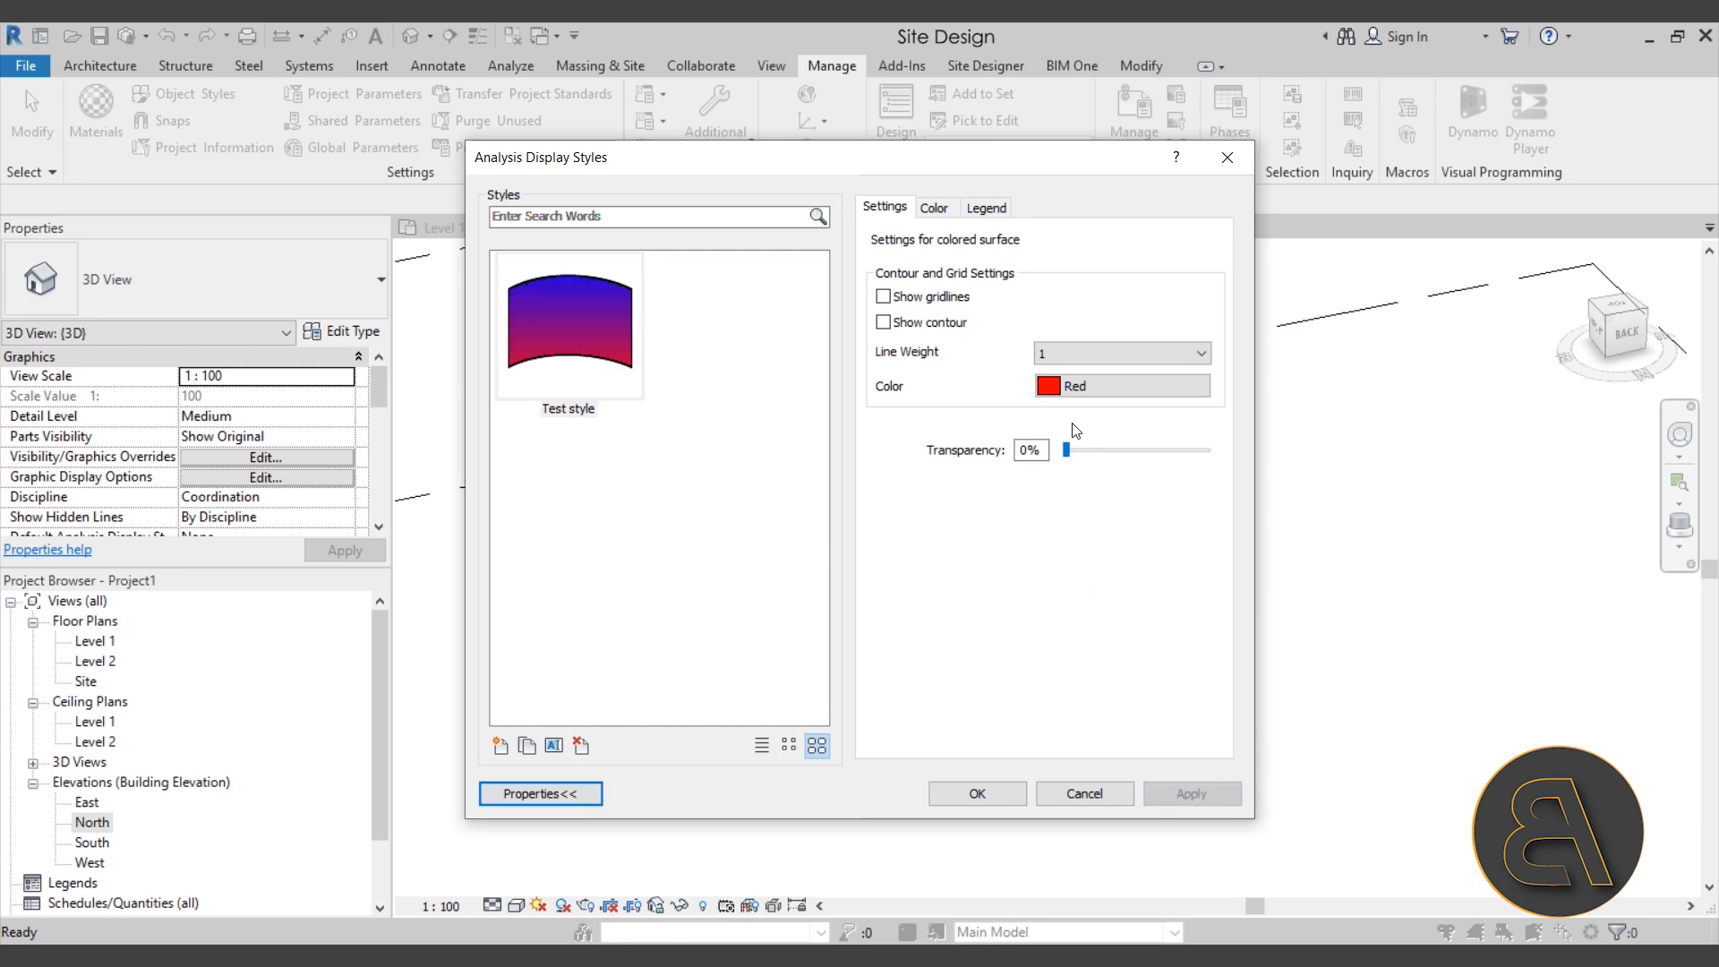
Step: Set Test style's contour and grid color back to Black and apply the change
click(1049, 387)
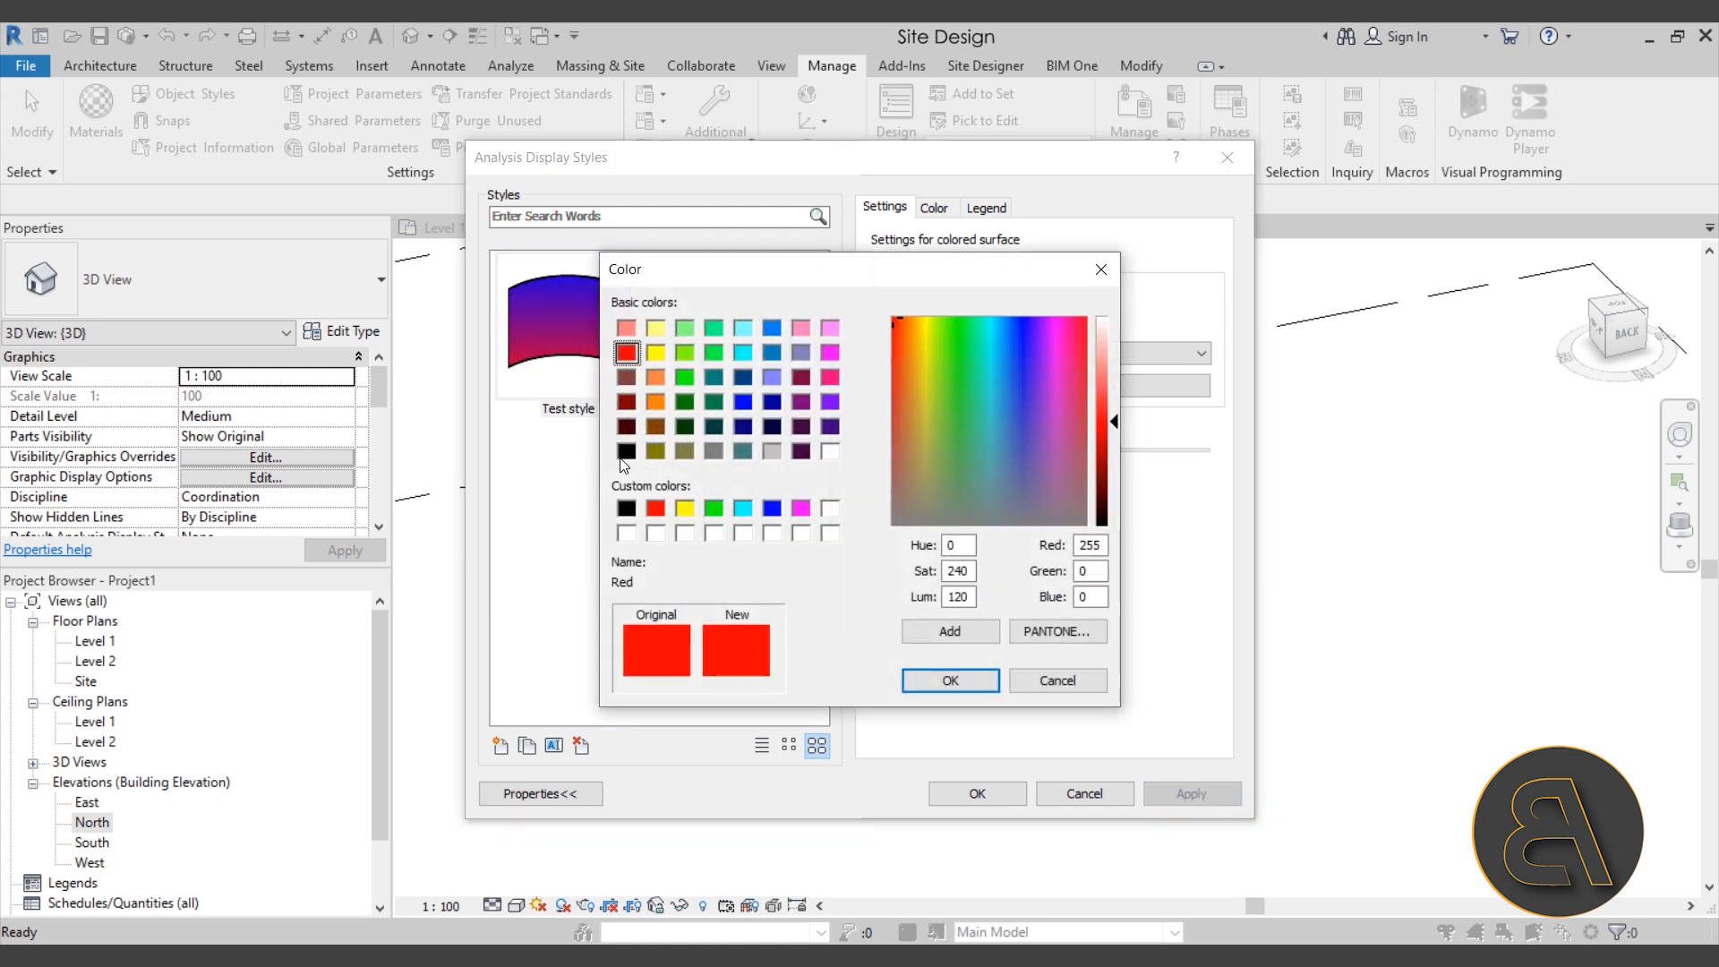
click(626, 508)
click(979, 684)
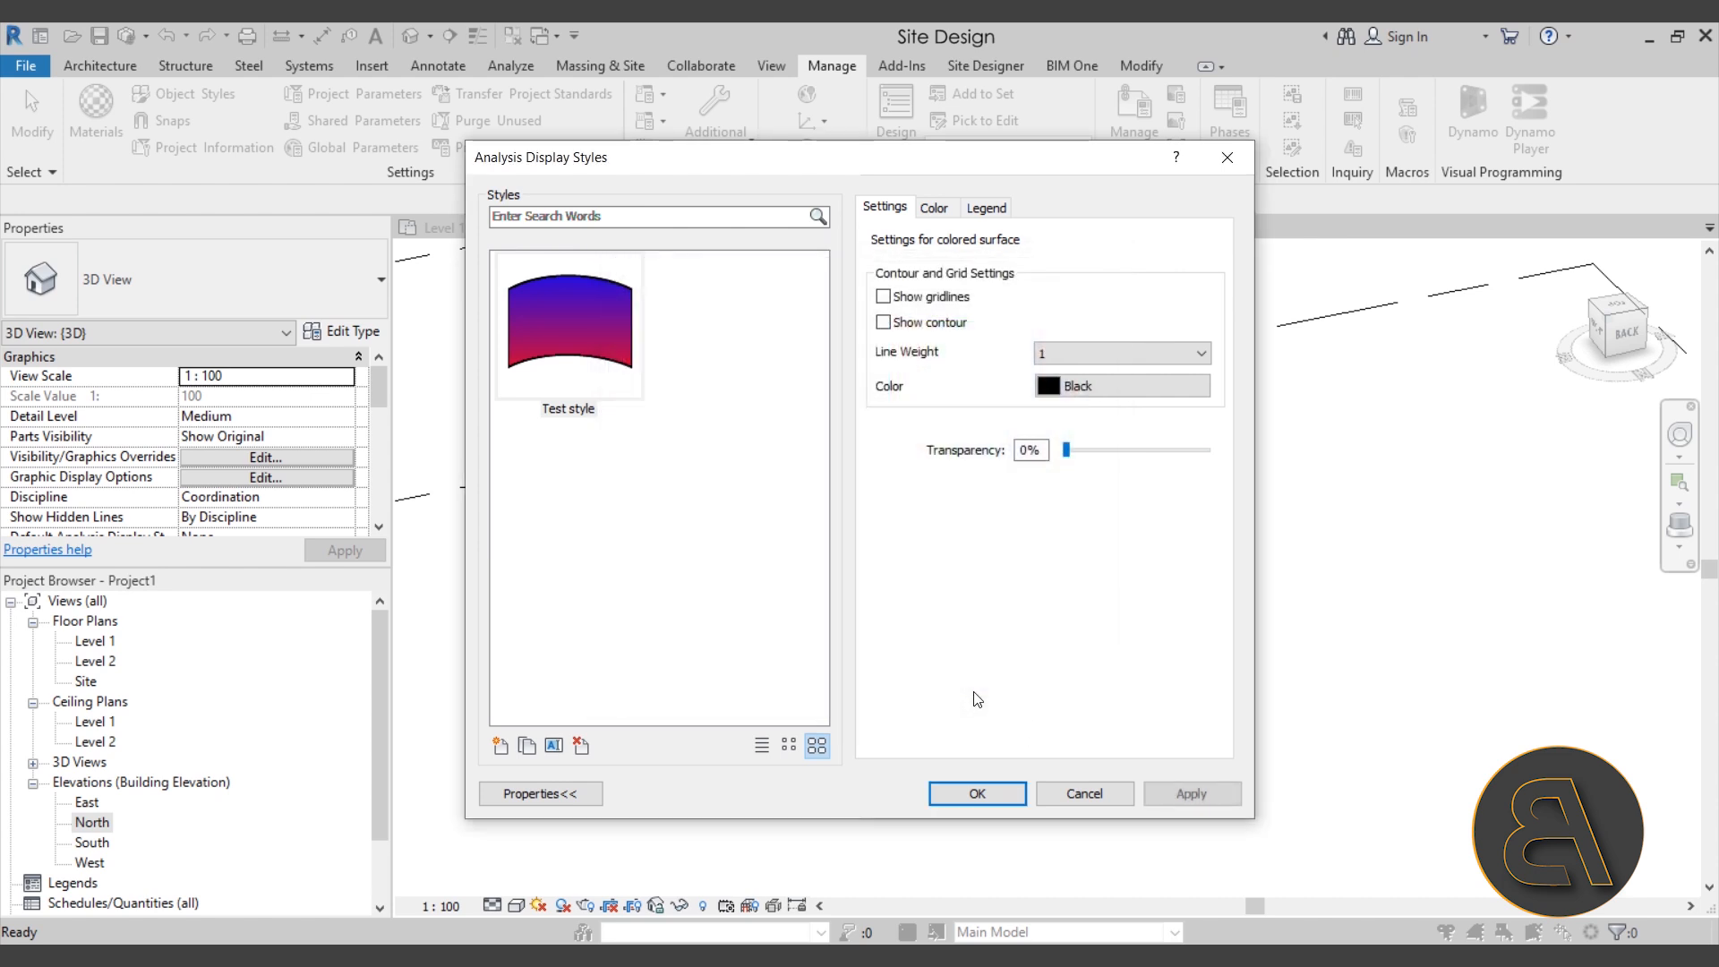
click(1198, 794)
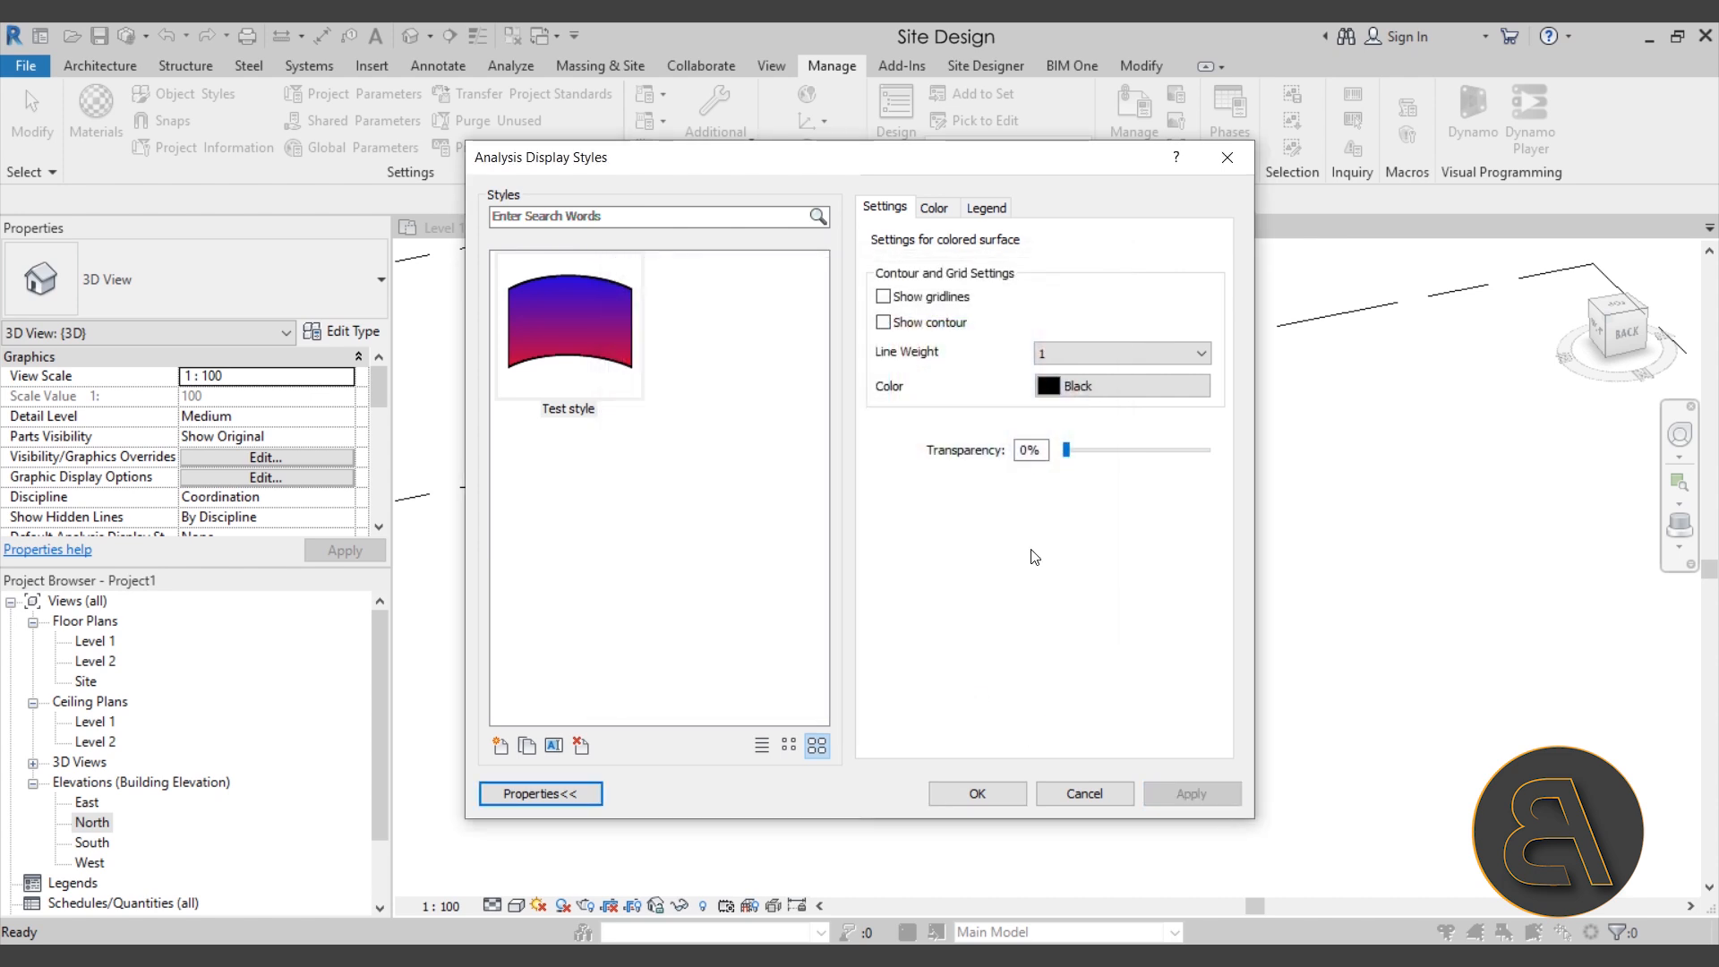
Step: Try the Ranges color mapping for Test style and return it to Gradient
click(932, 207)
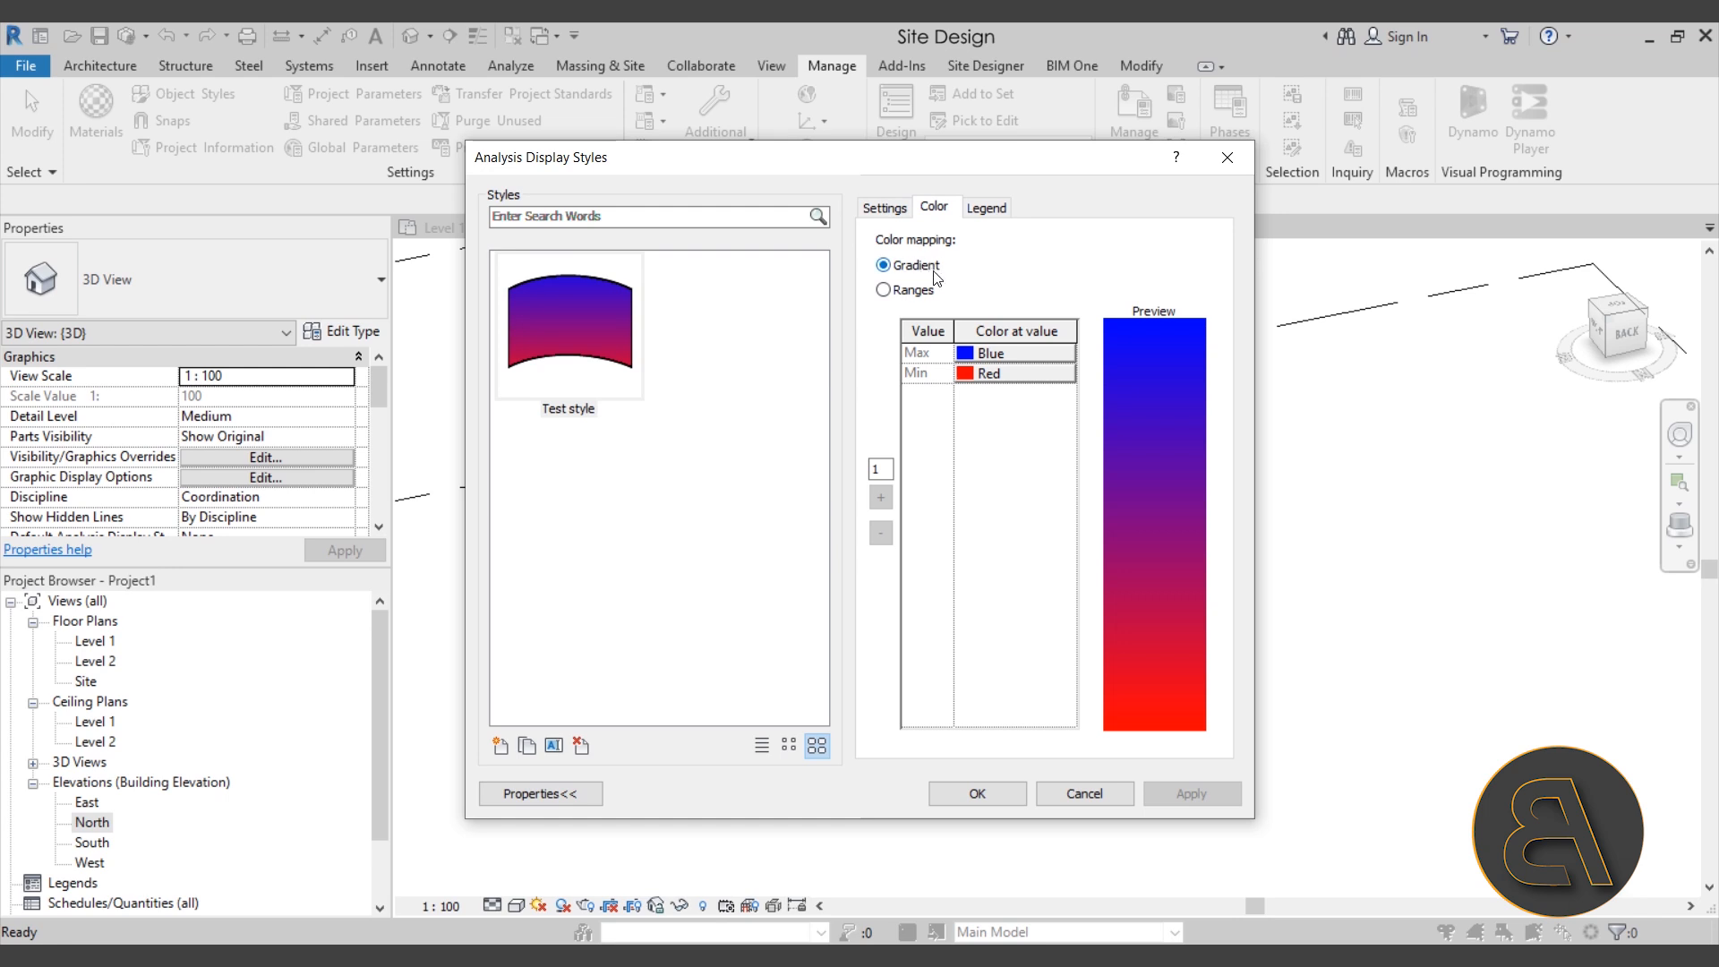
click(910, 291)
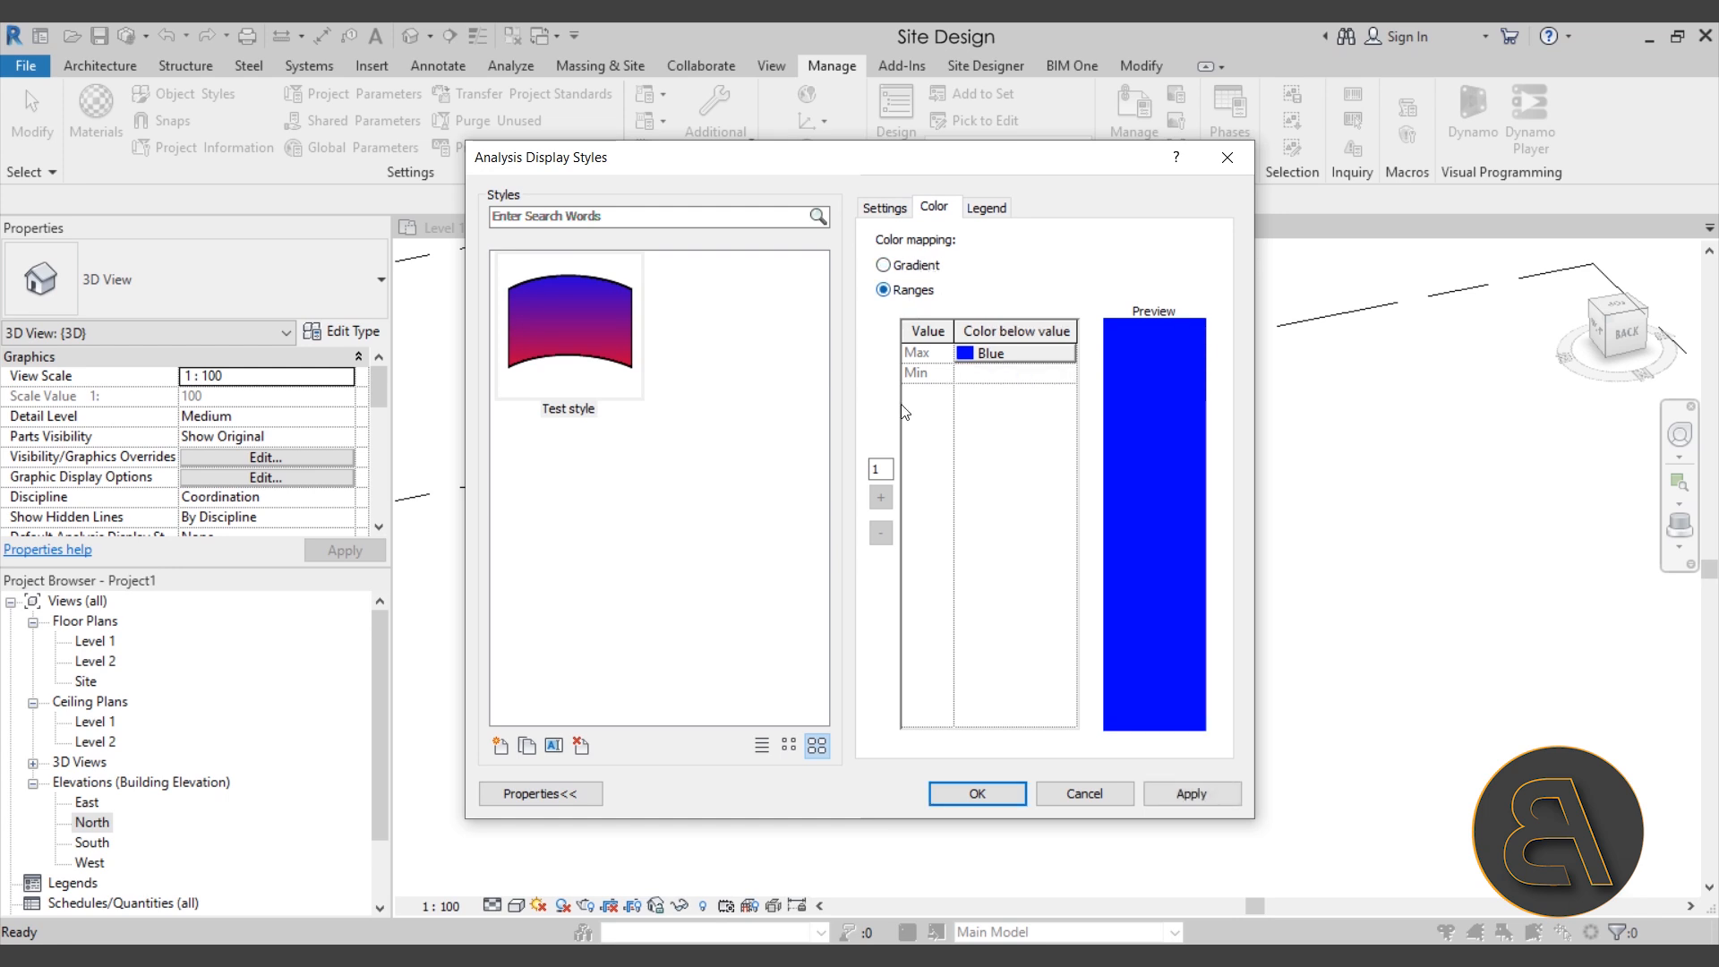
click(913, 267)
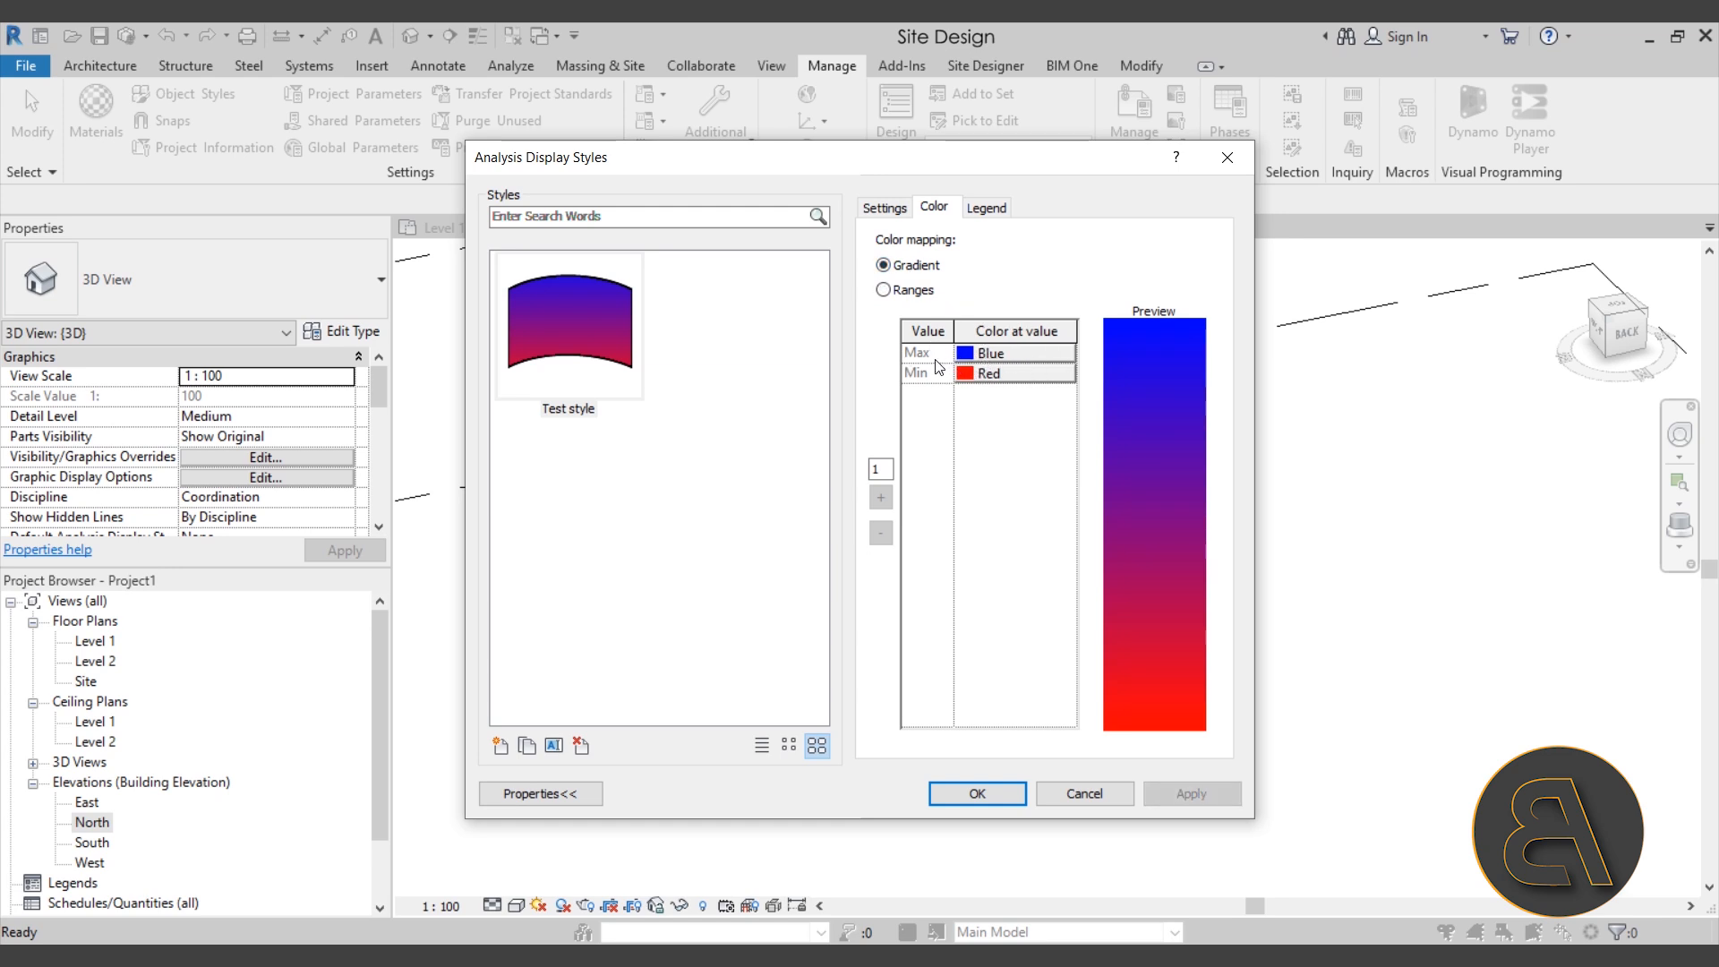
Step: Set the color at Test style's minimum value to Yellow
click(989, 374)
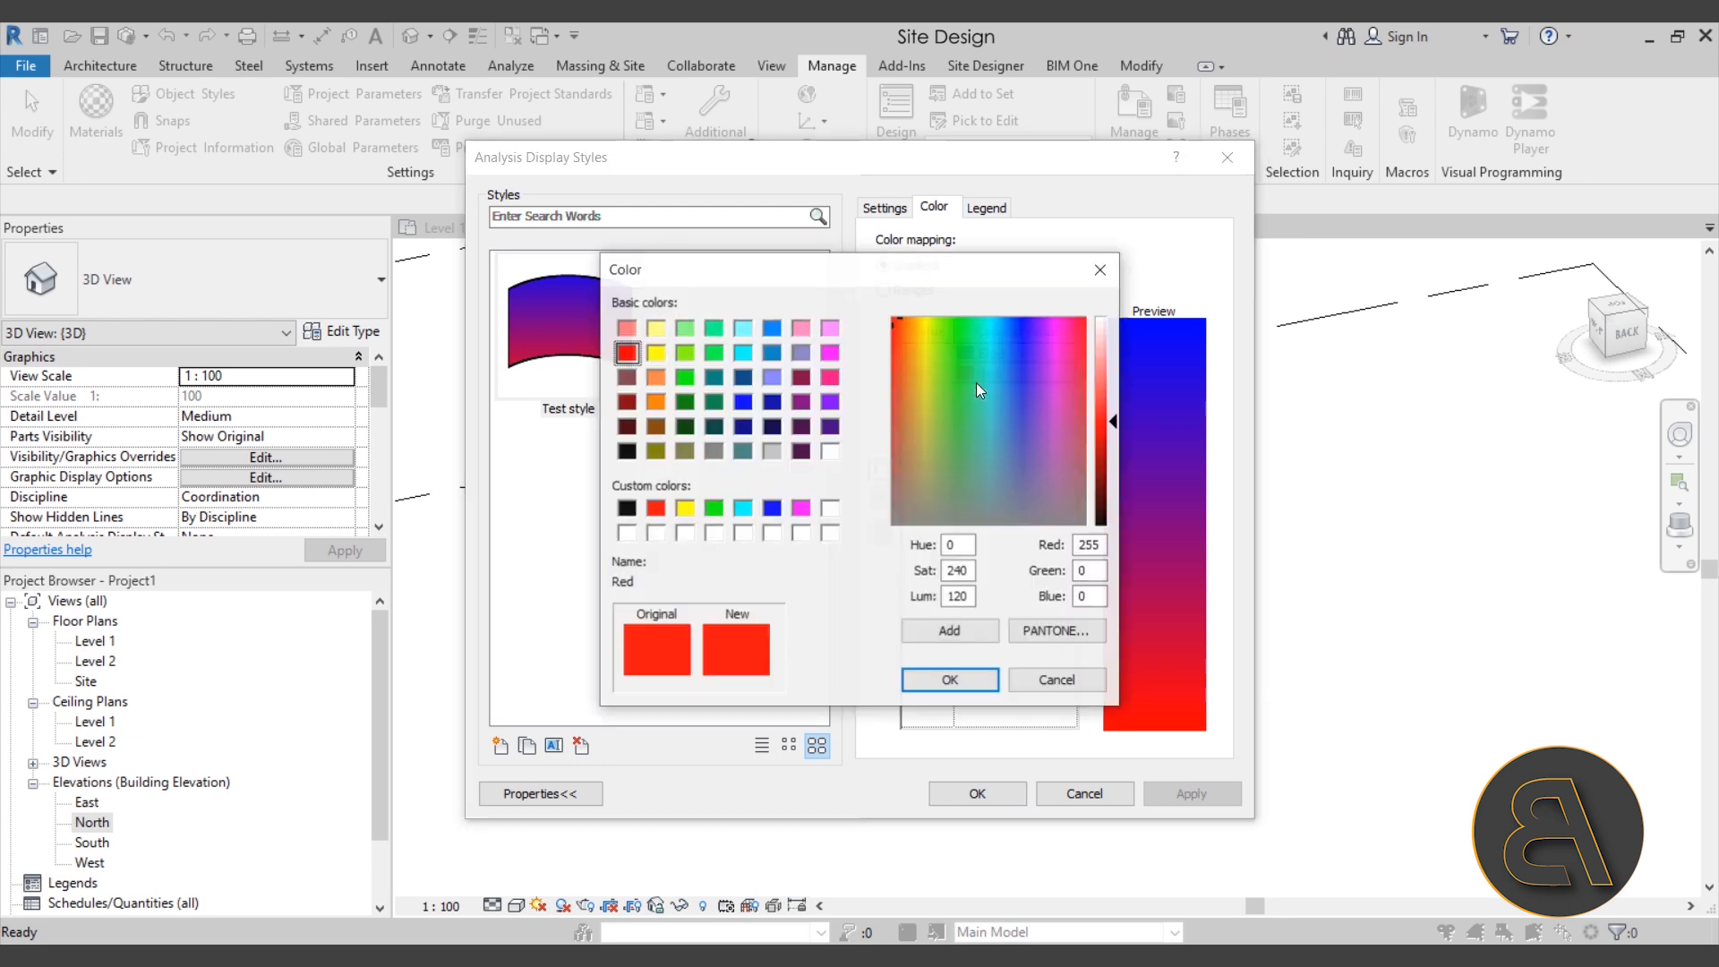
click(659, 354)
click(950, 680)
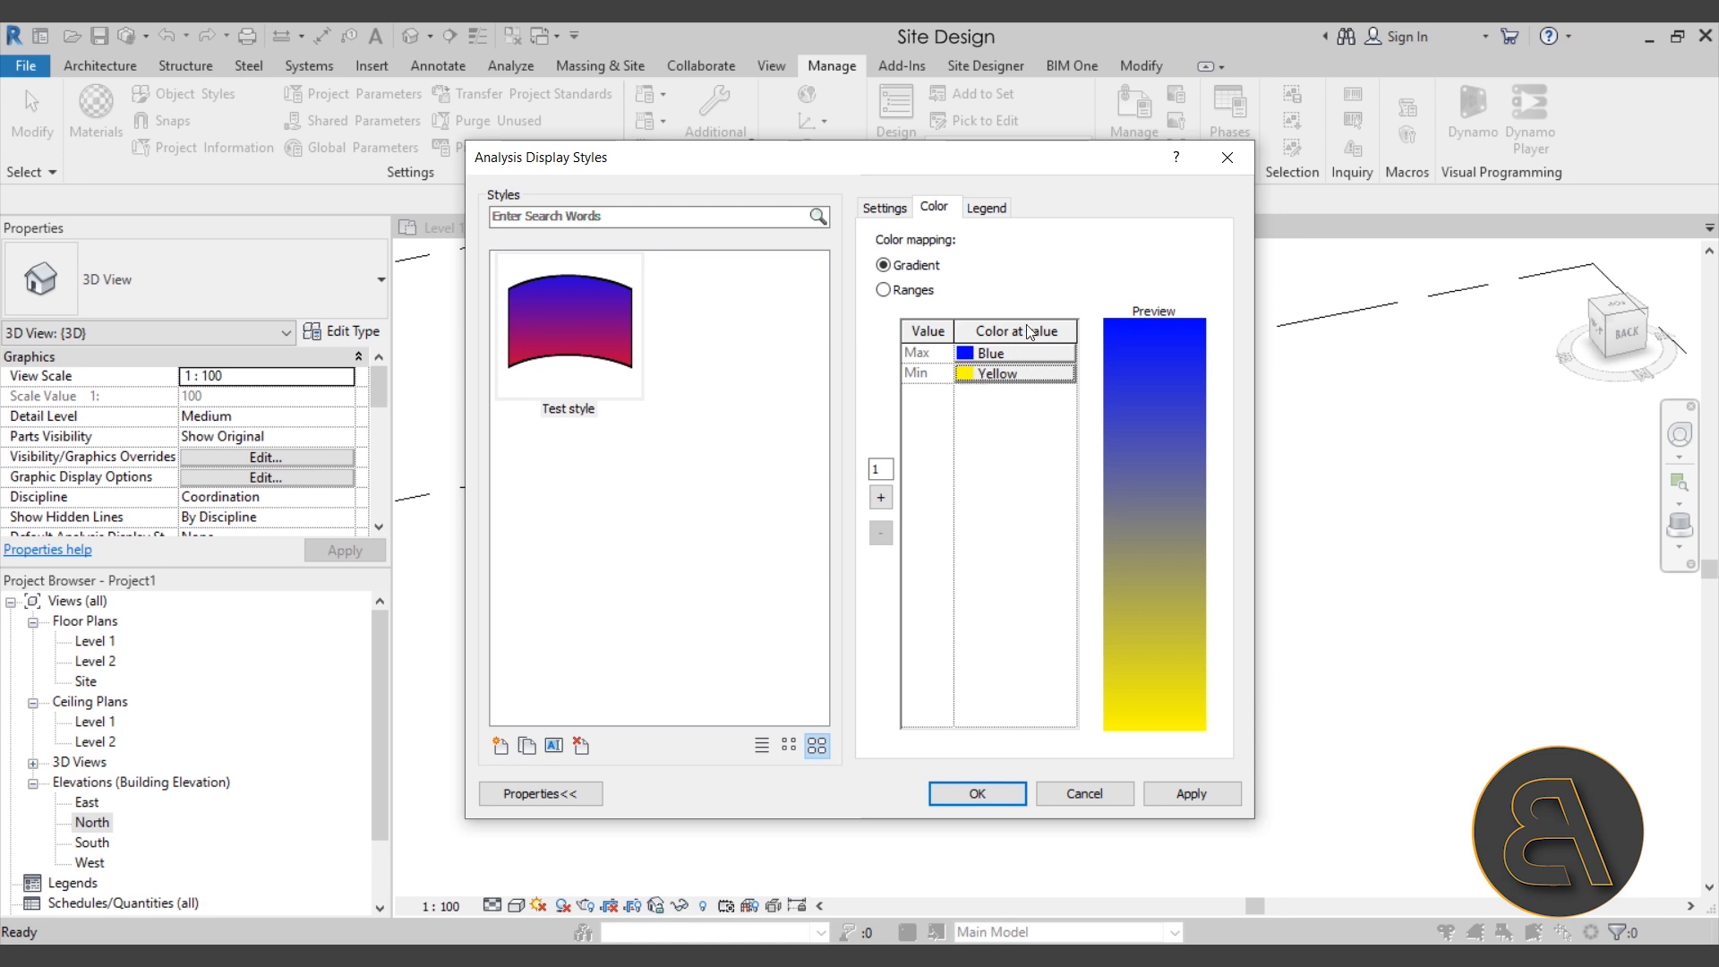
Step: Switch the legend display of Test style off and back on
click(990, 219)
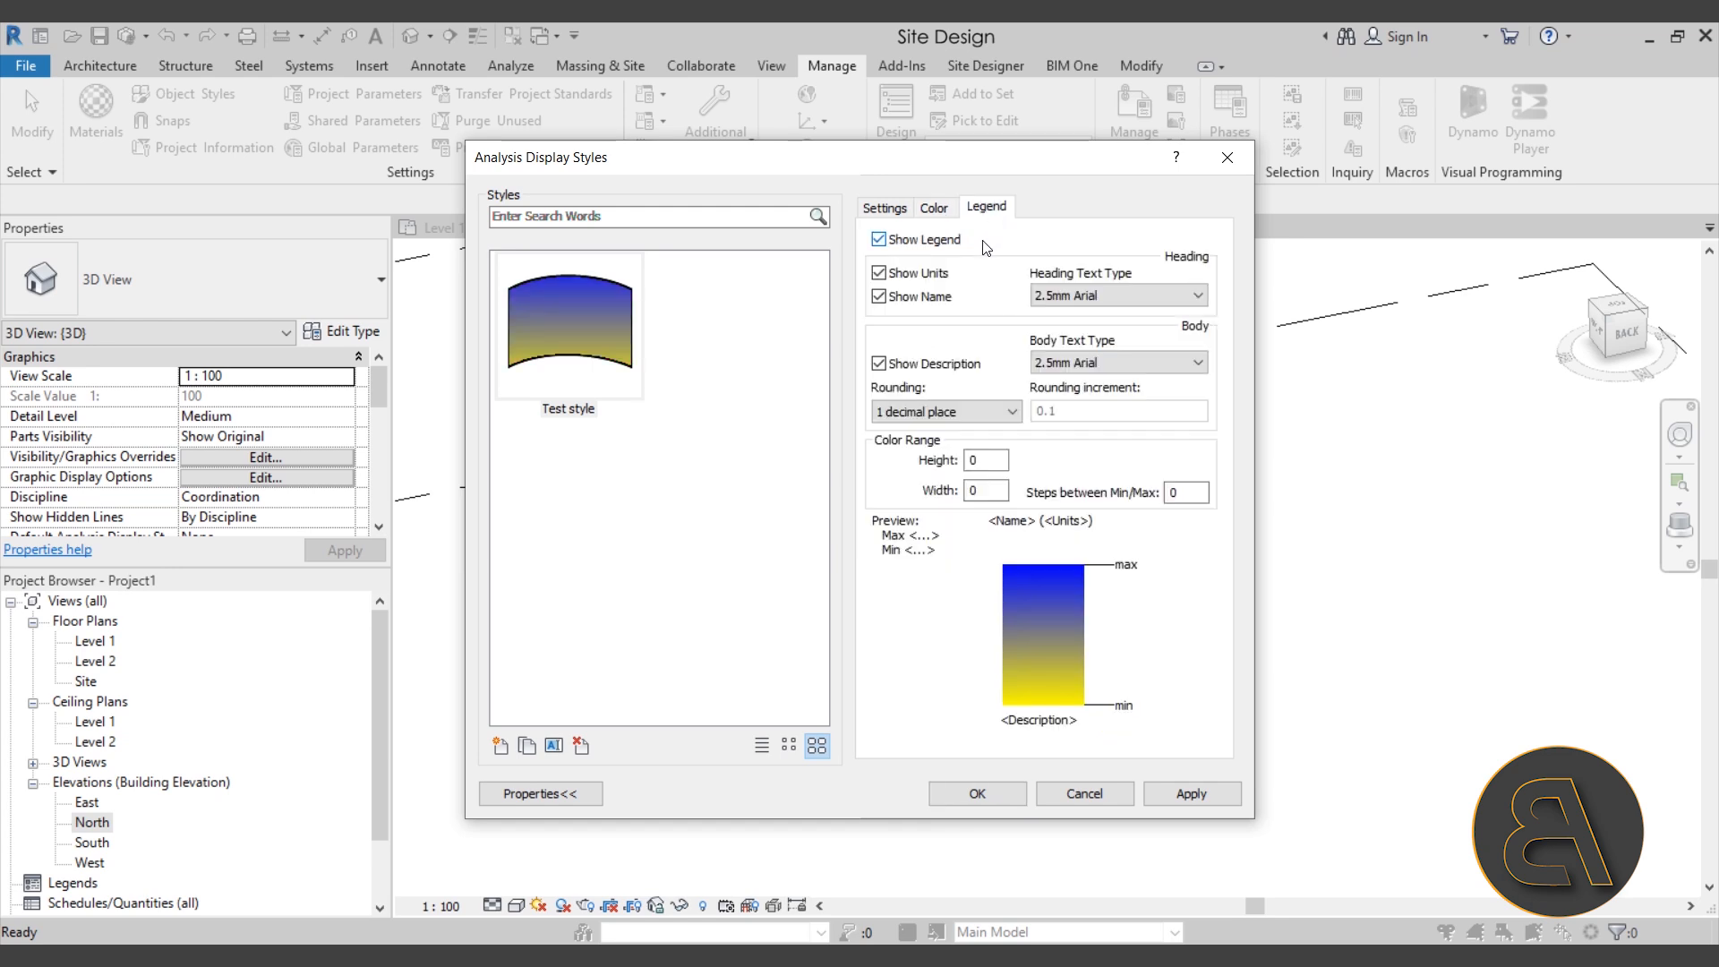
click(892, 246)
click(878, 240)
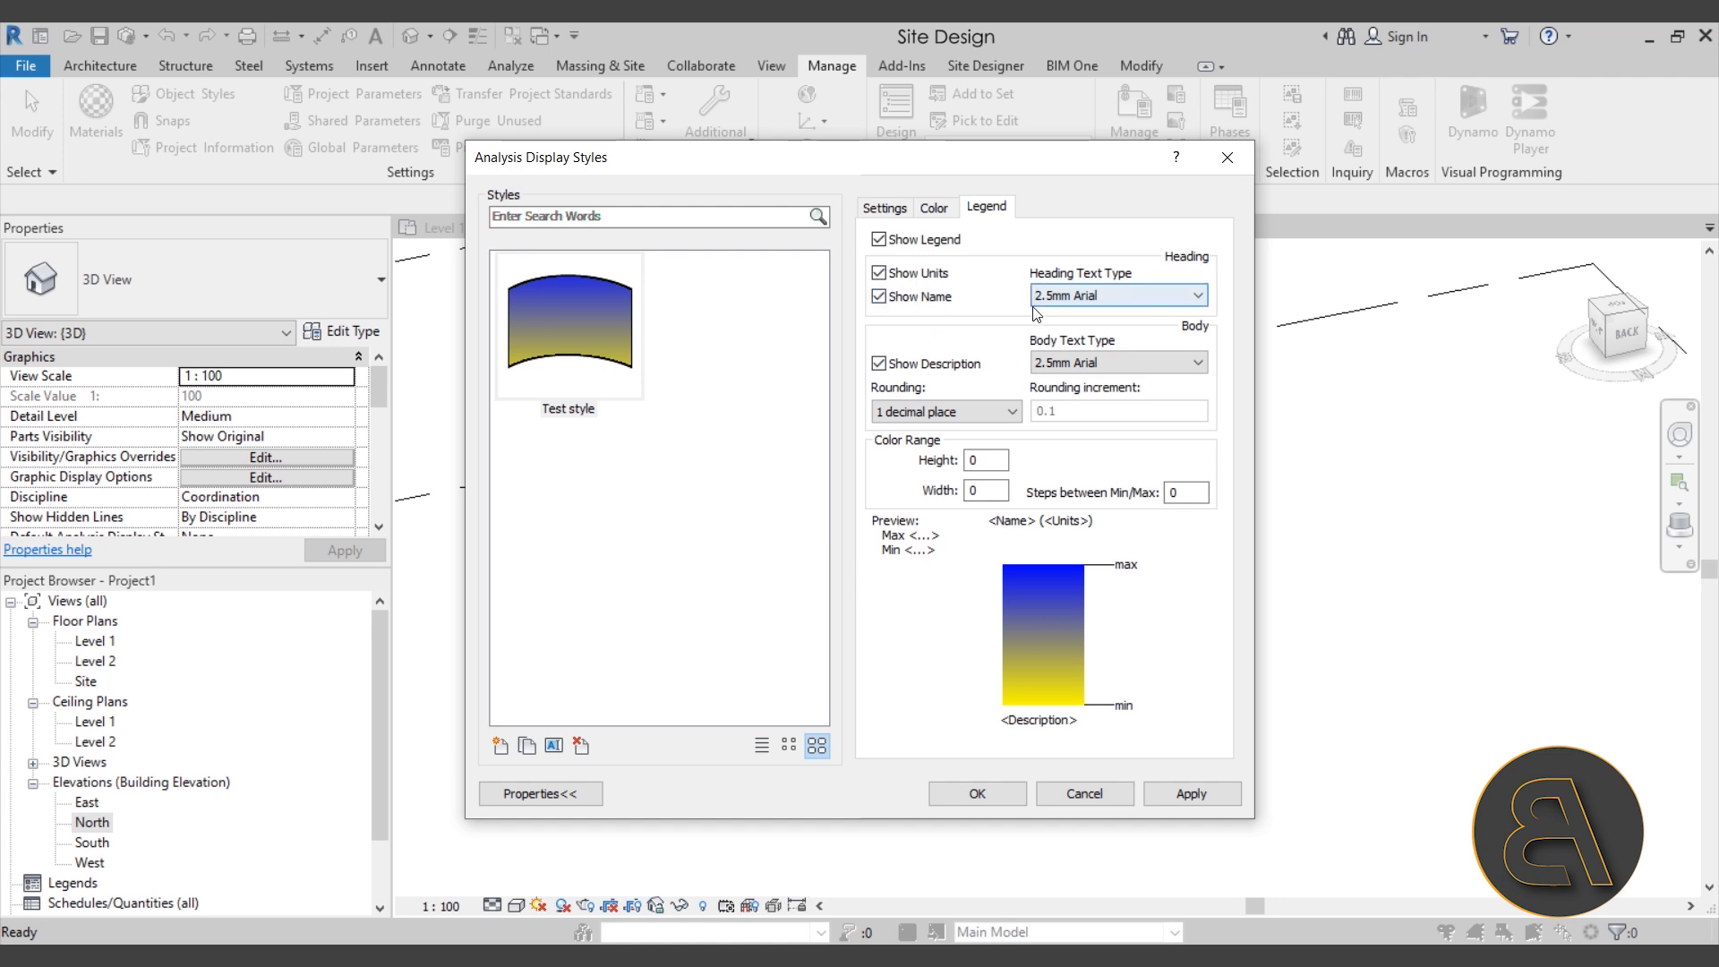
Step: Review the heading text types available for the legend and keep 2.5mm Arial
click(1102, 302)
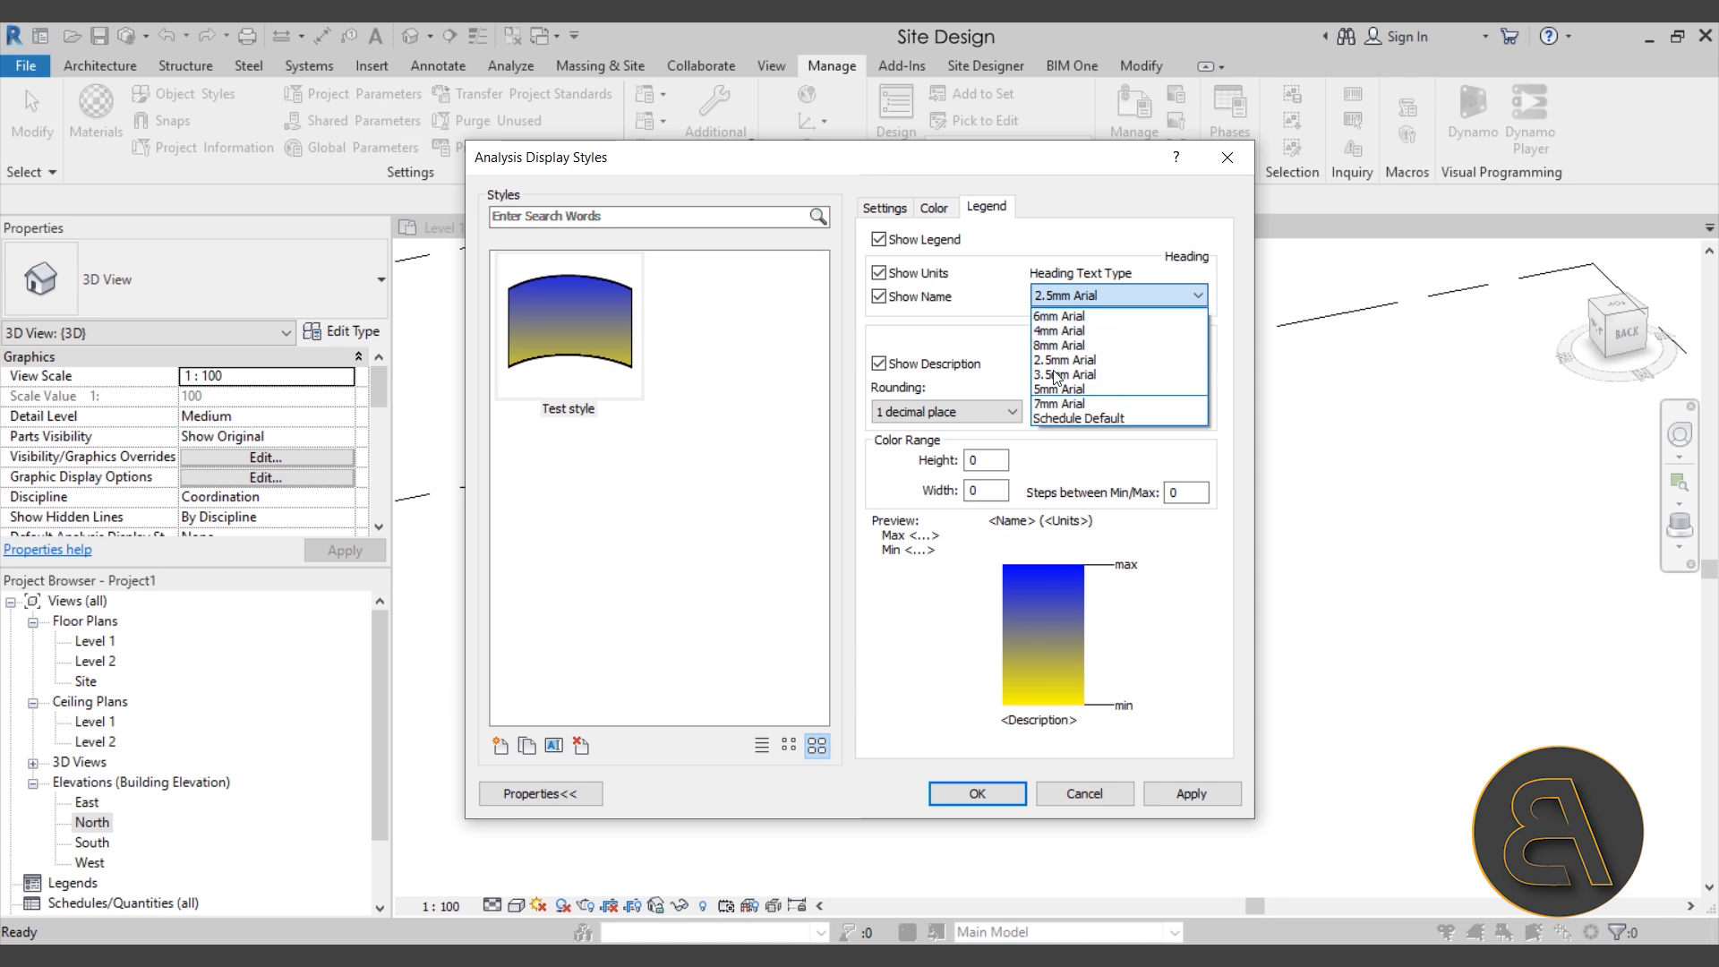
click(1047, 301)
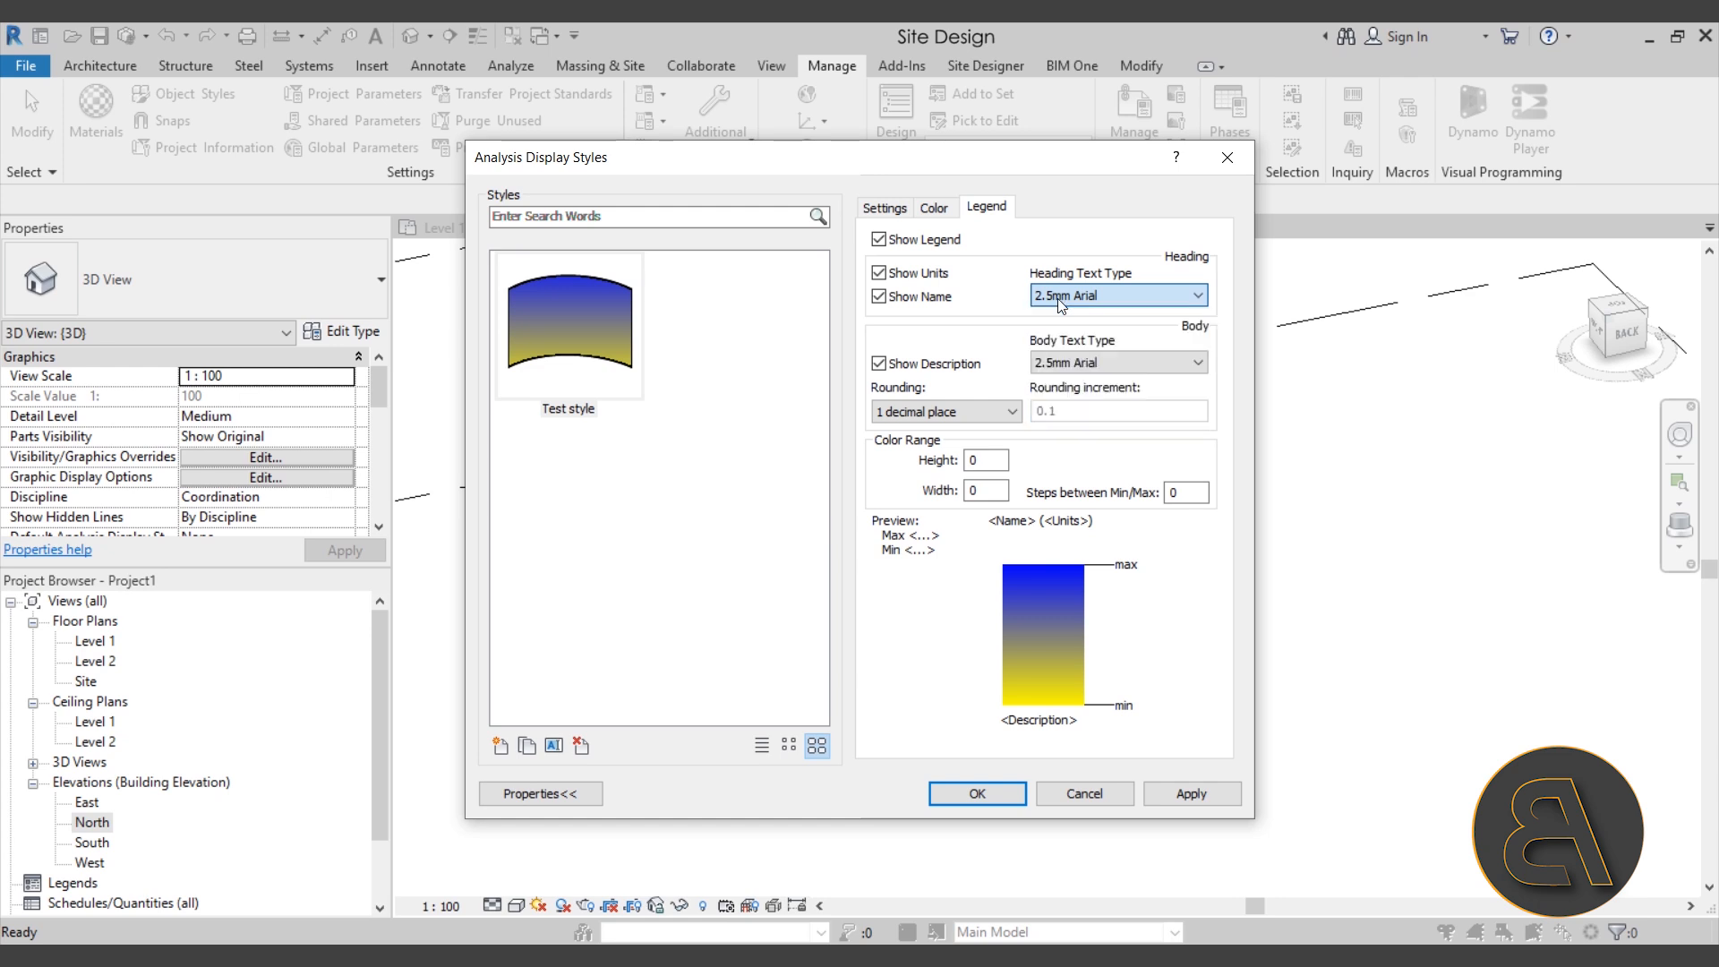
click(1041, 303)
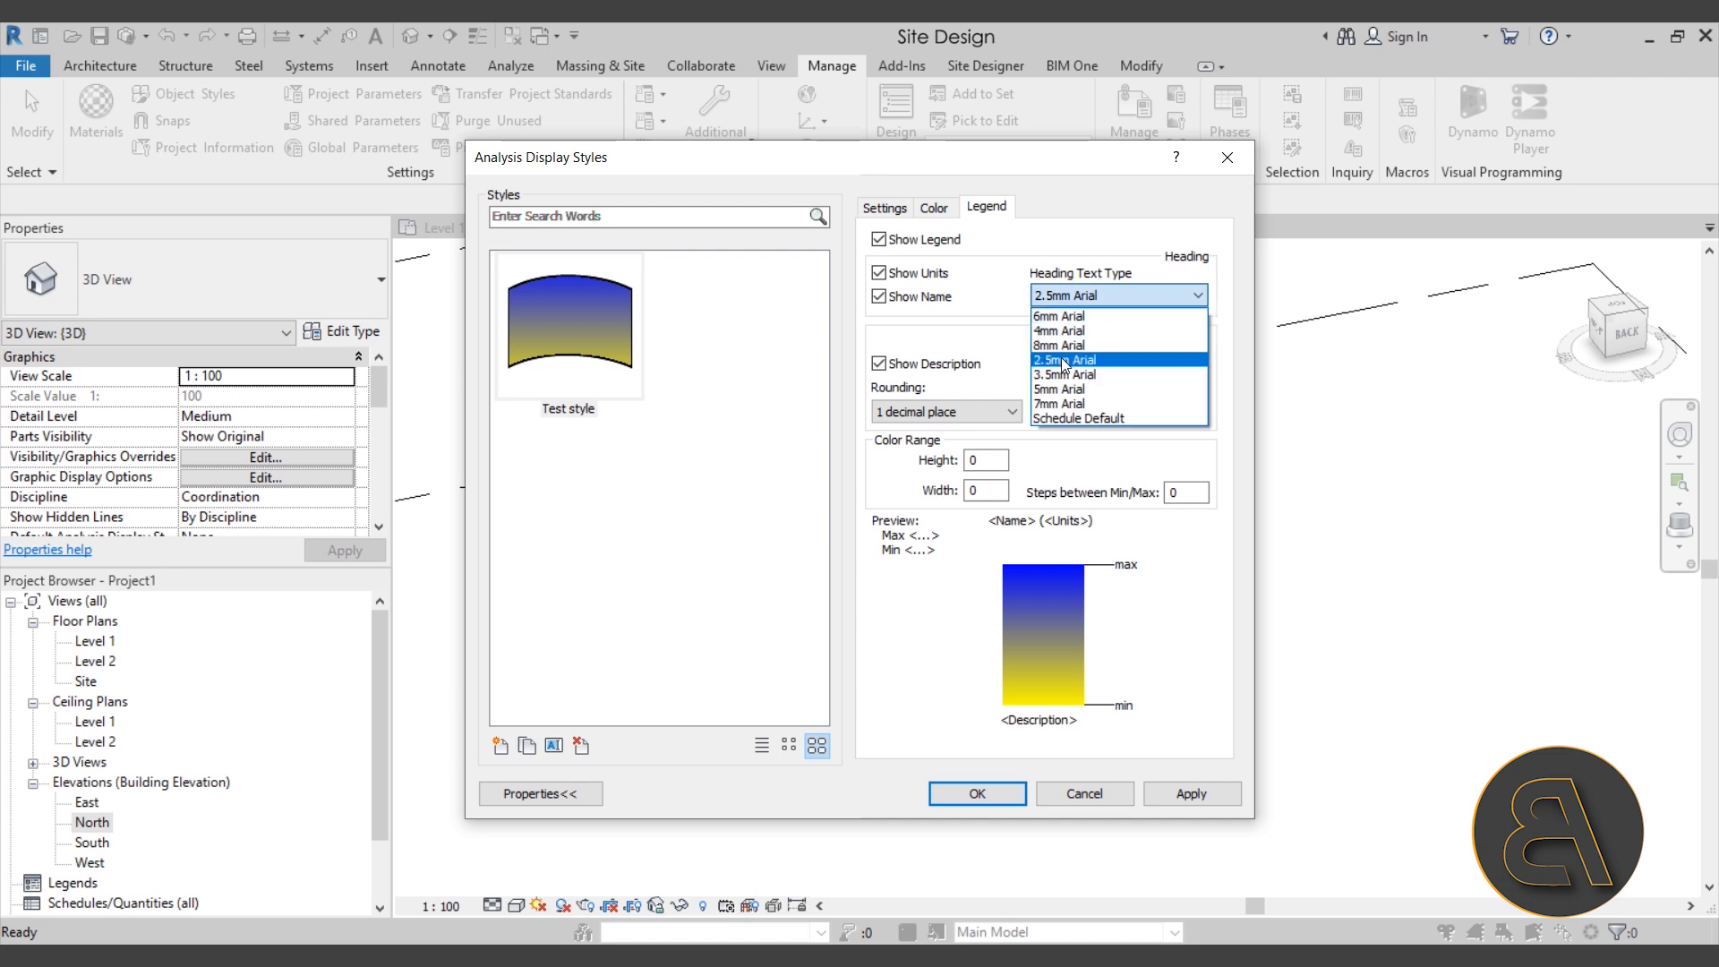
click(1069, 359)
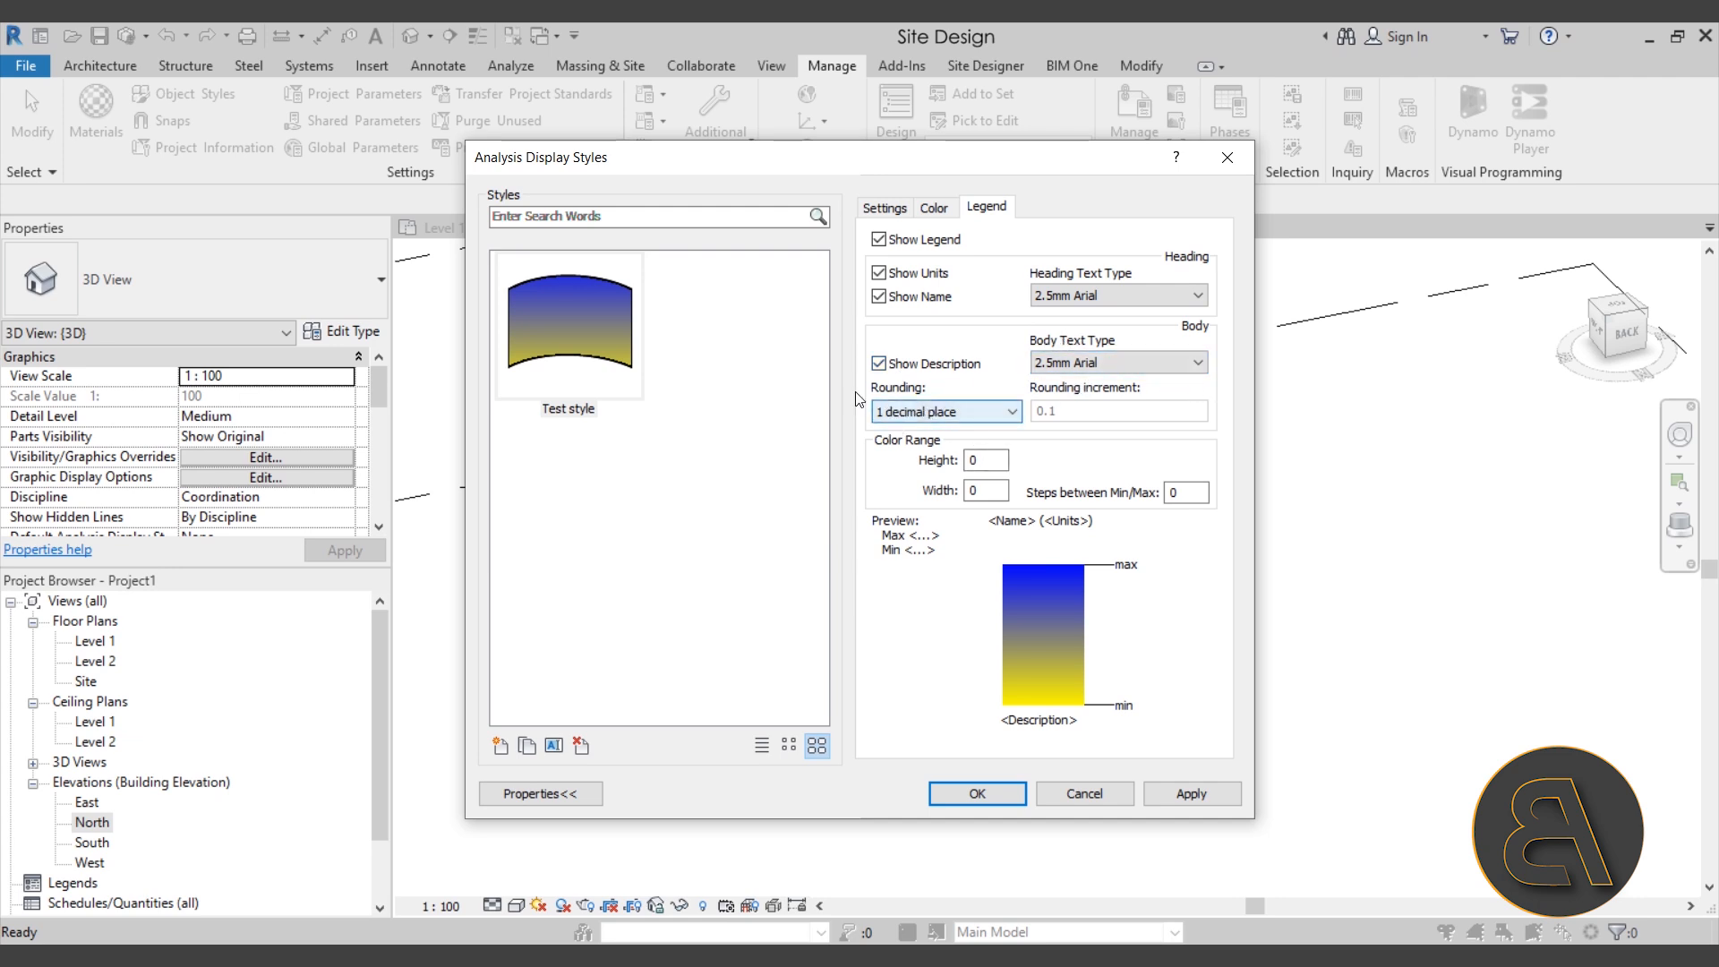
Step: View the legend's rounding options without changing them and accept the analysis display style settings
click(899, 411)
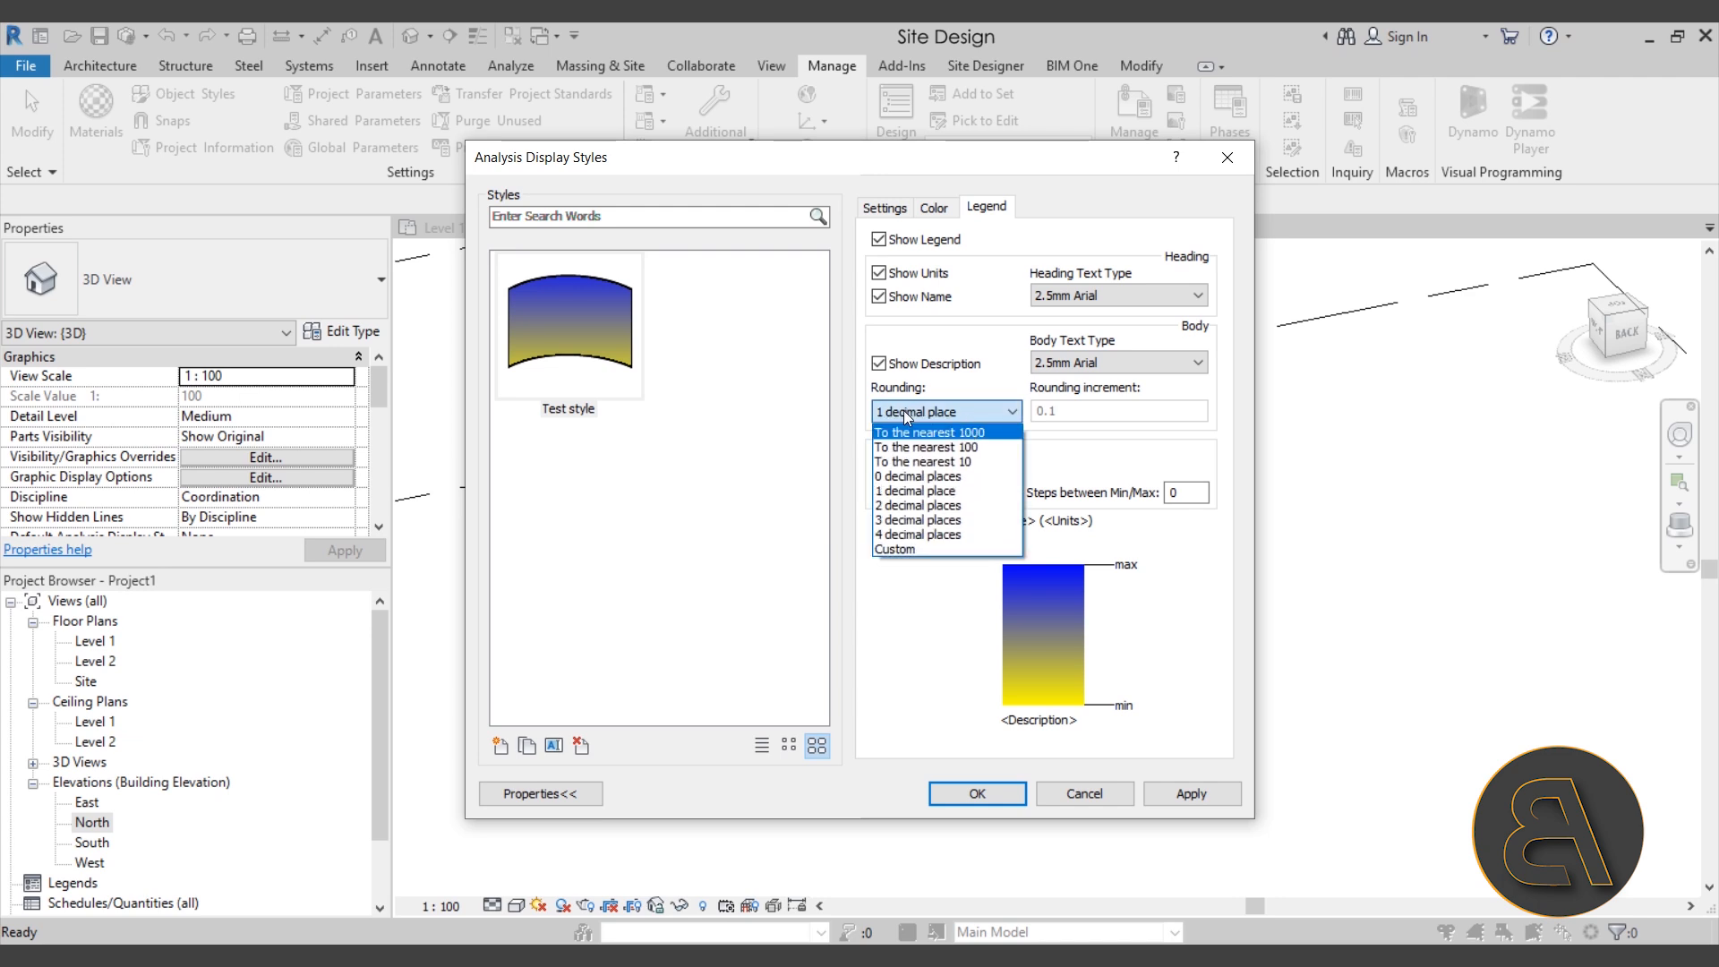
click(914, 411)
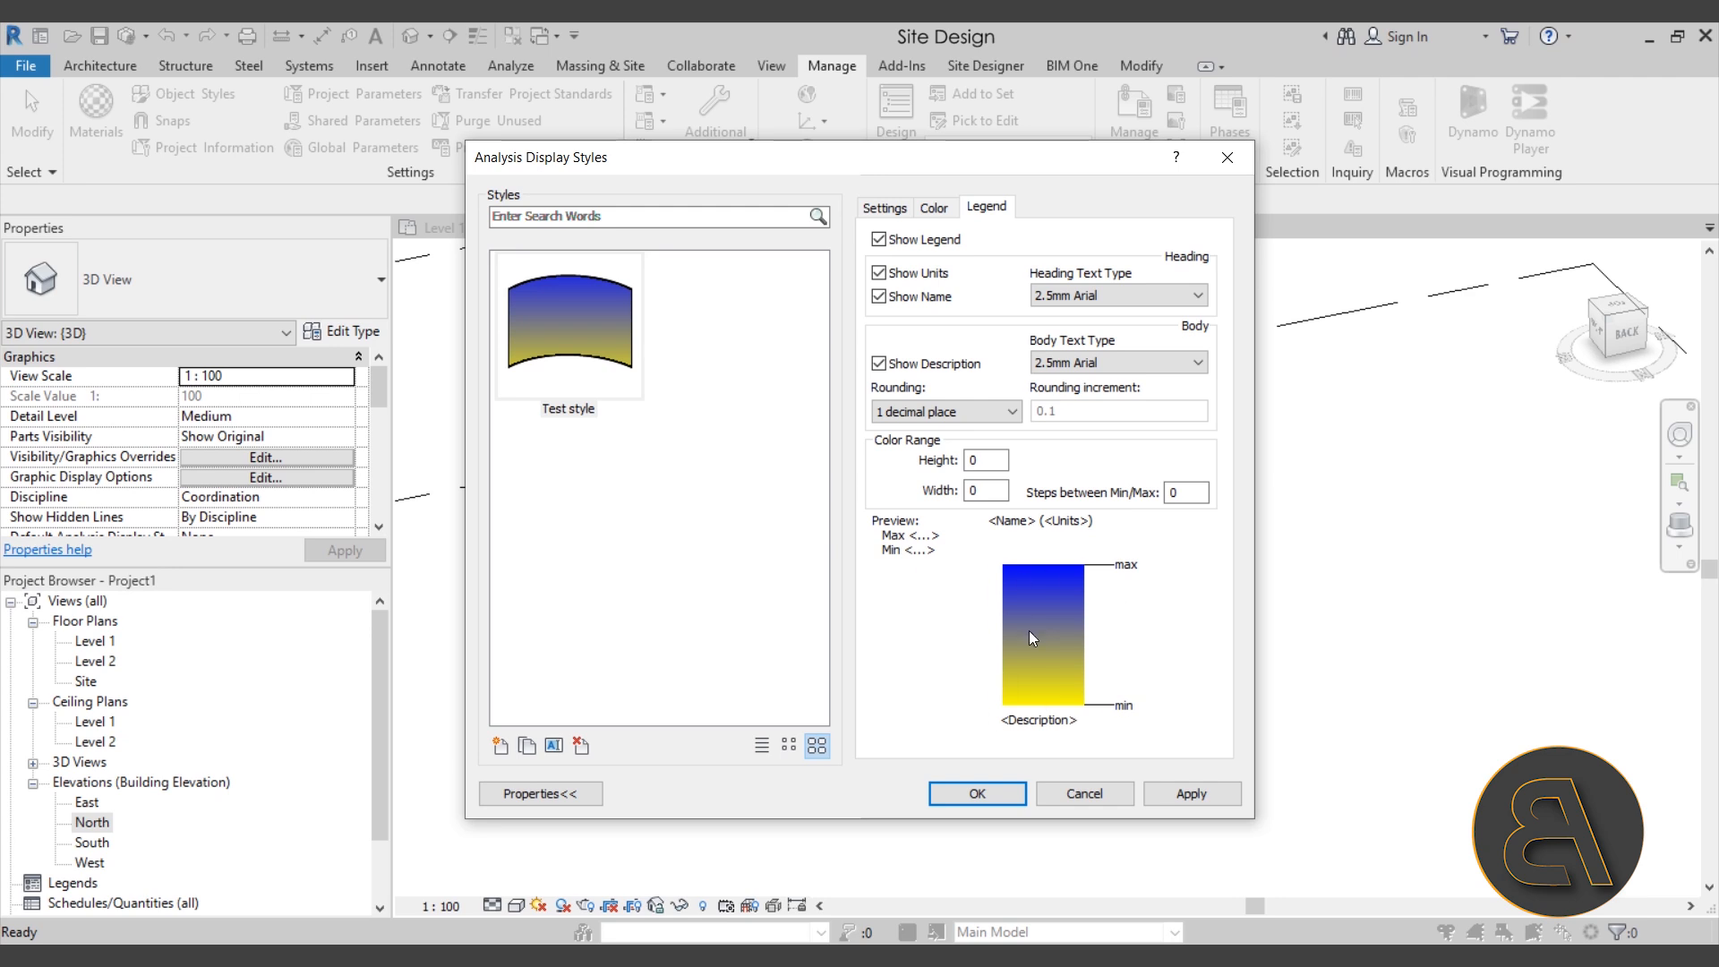
click(972, 797)
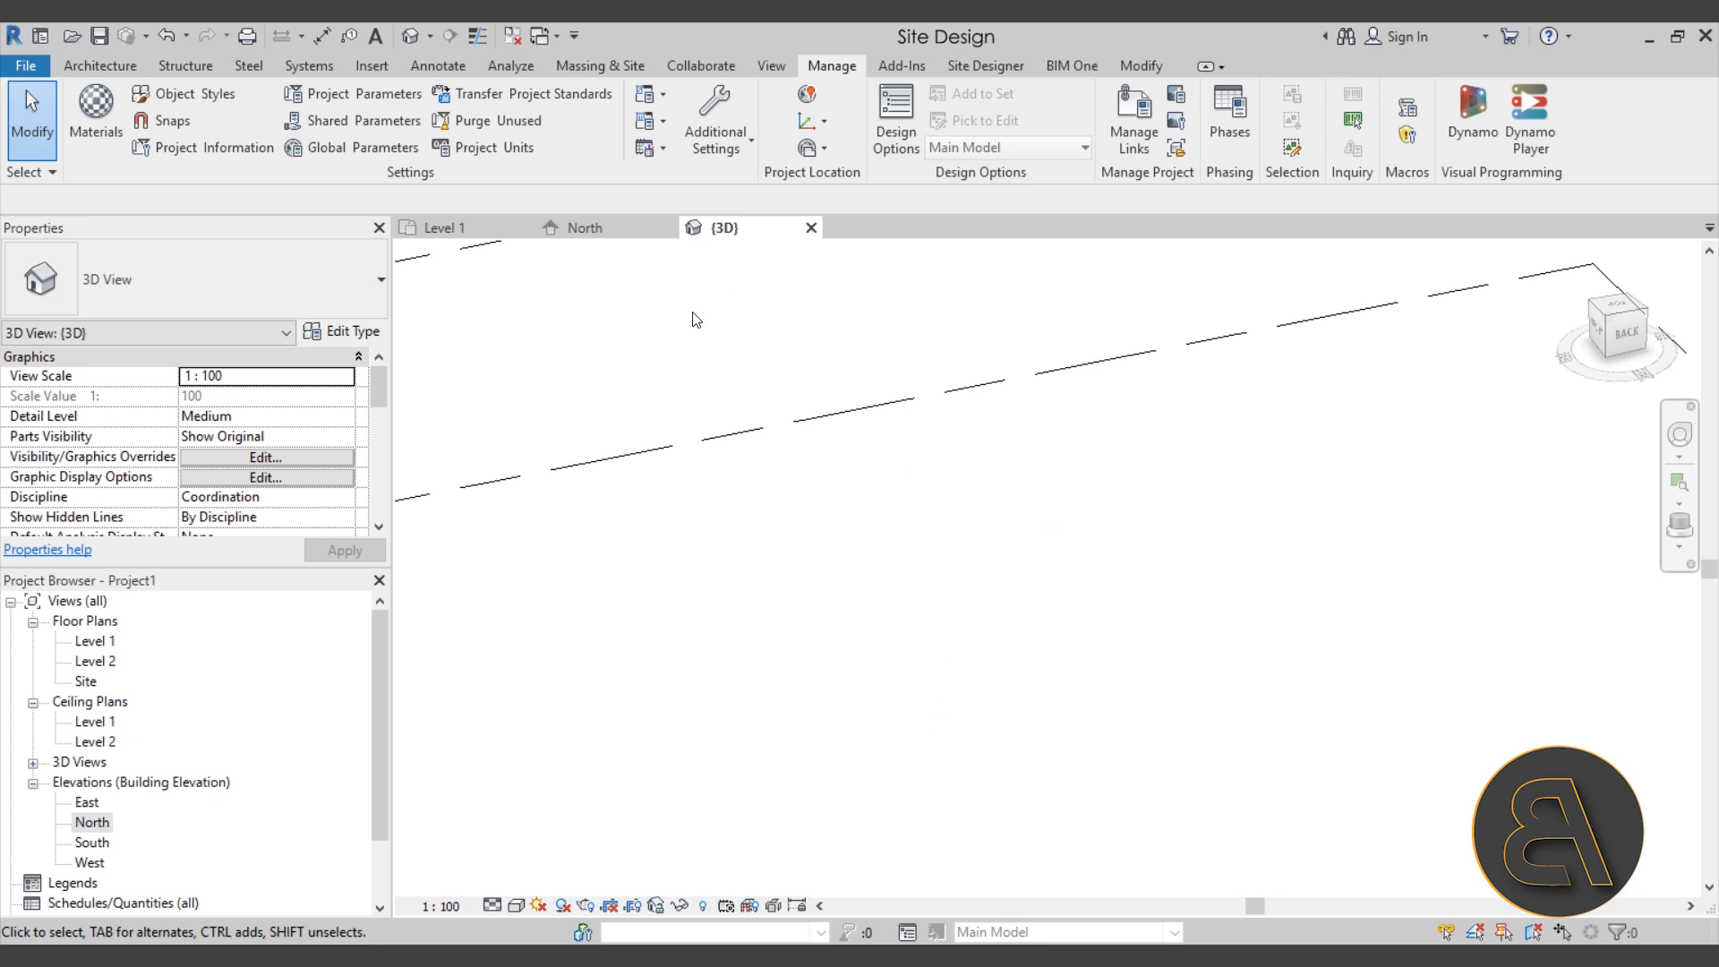
Step: Display the list of additional project settings
click(716, 125)
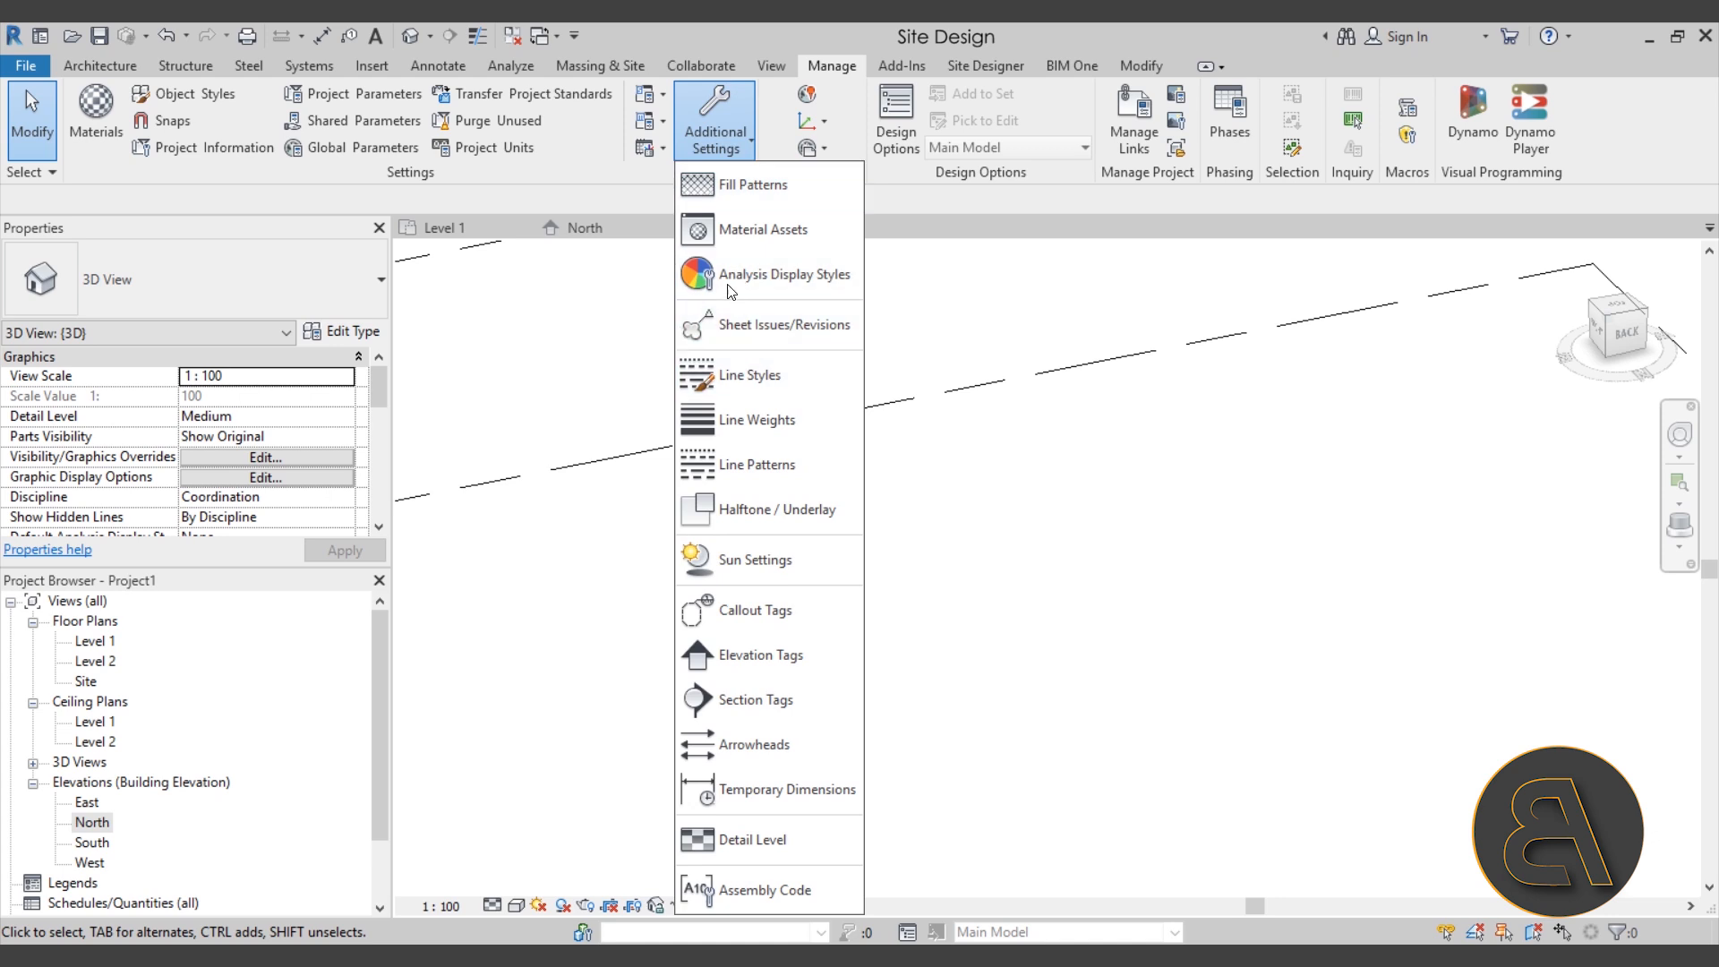